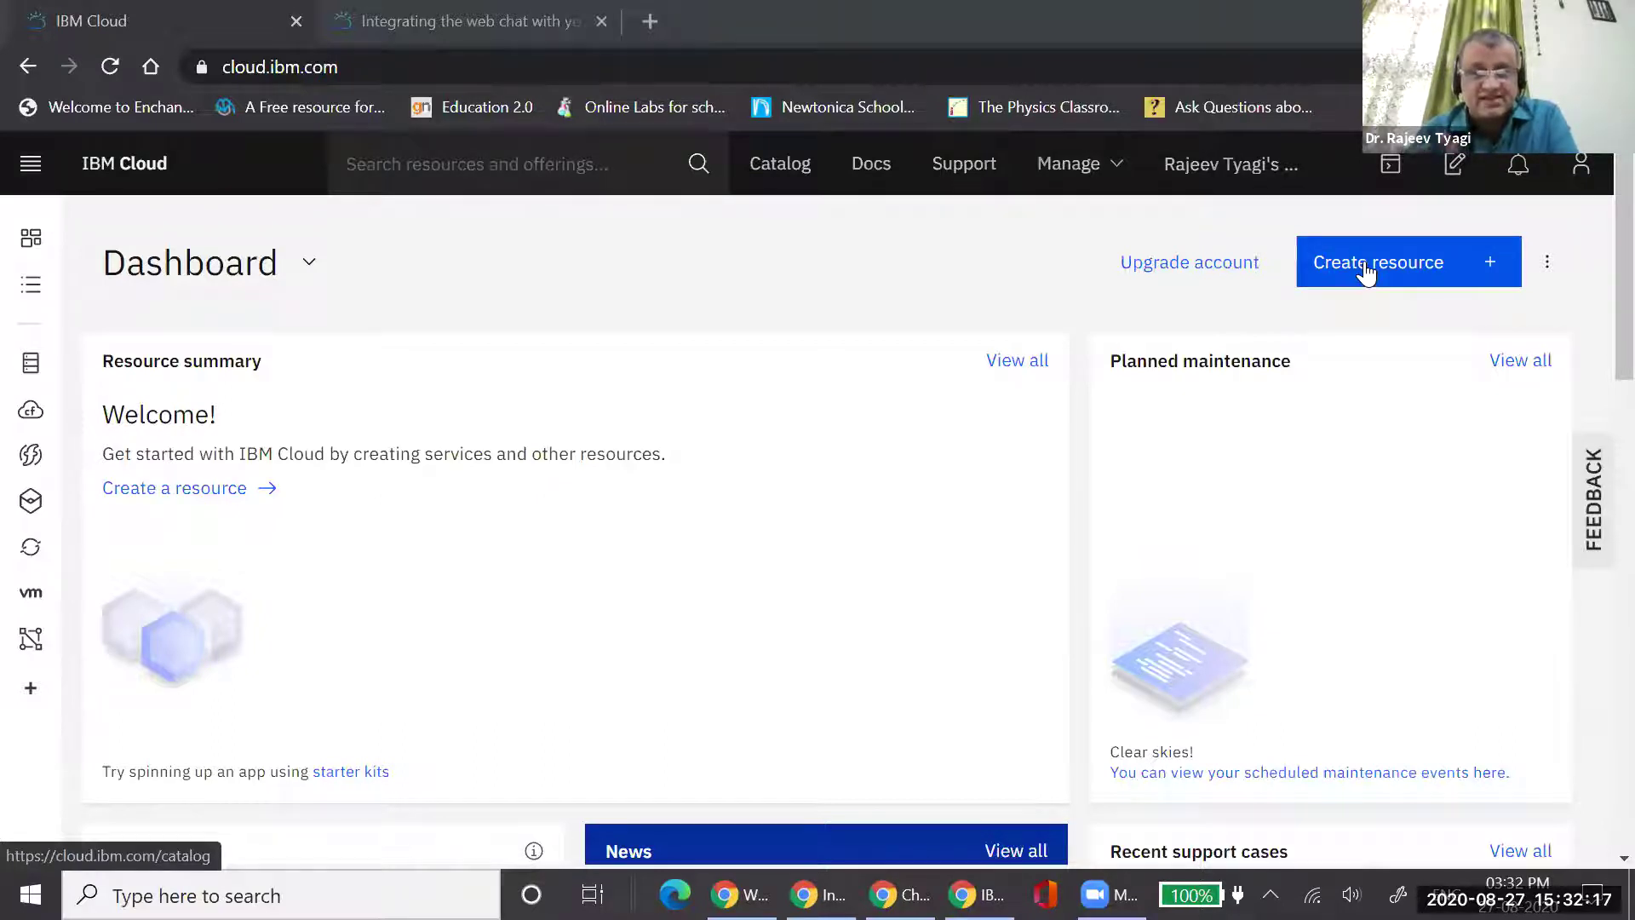
Open the IBM Cloud catalog's services for creating a resource and filter them by the AI / Machine Learning category
{"action": "left_click", "coordinate": [1330, 264]}
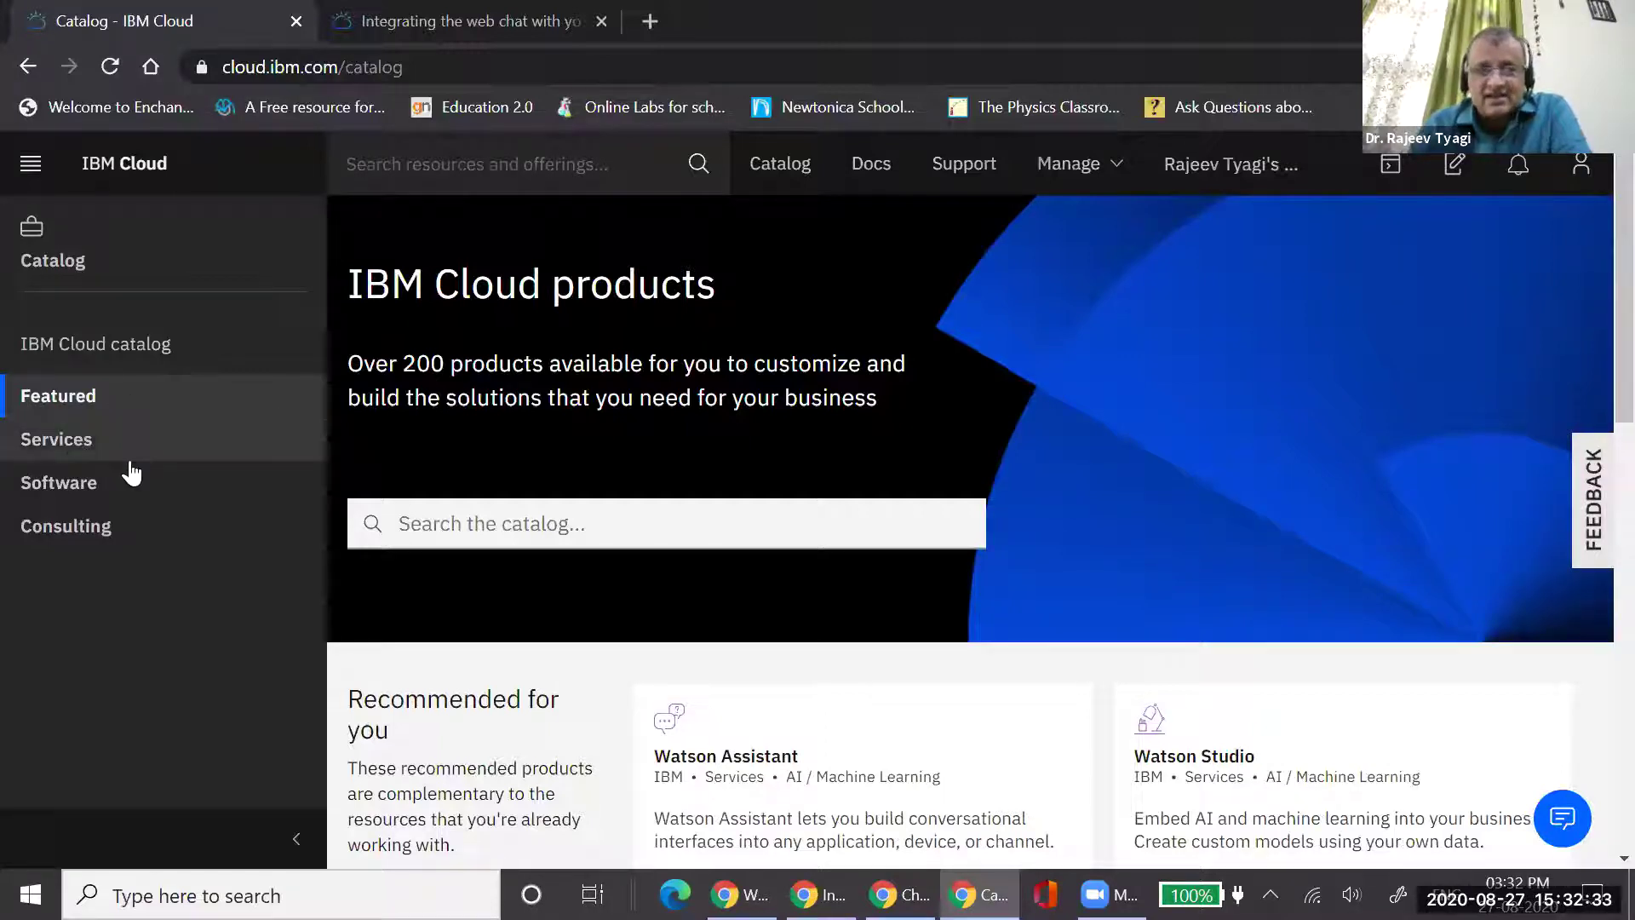
{"action": "left_click", "coordinate": [67, 444]}
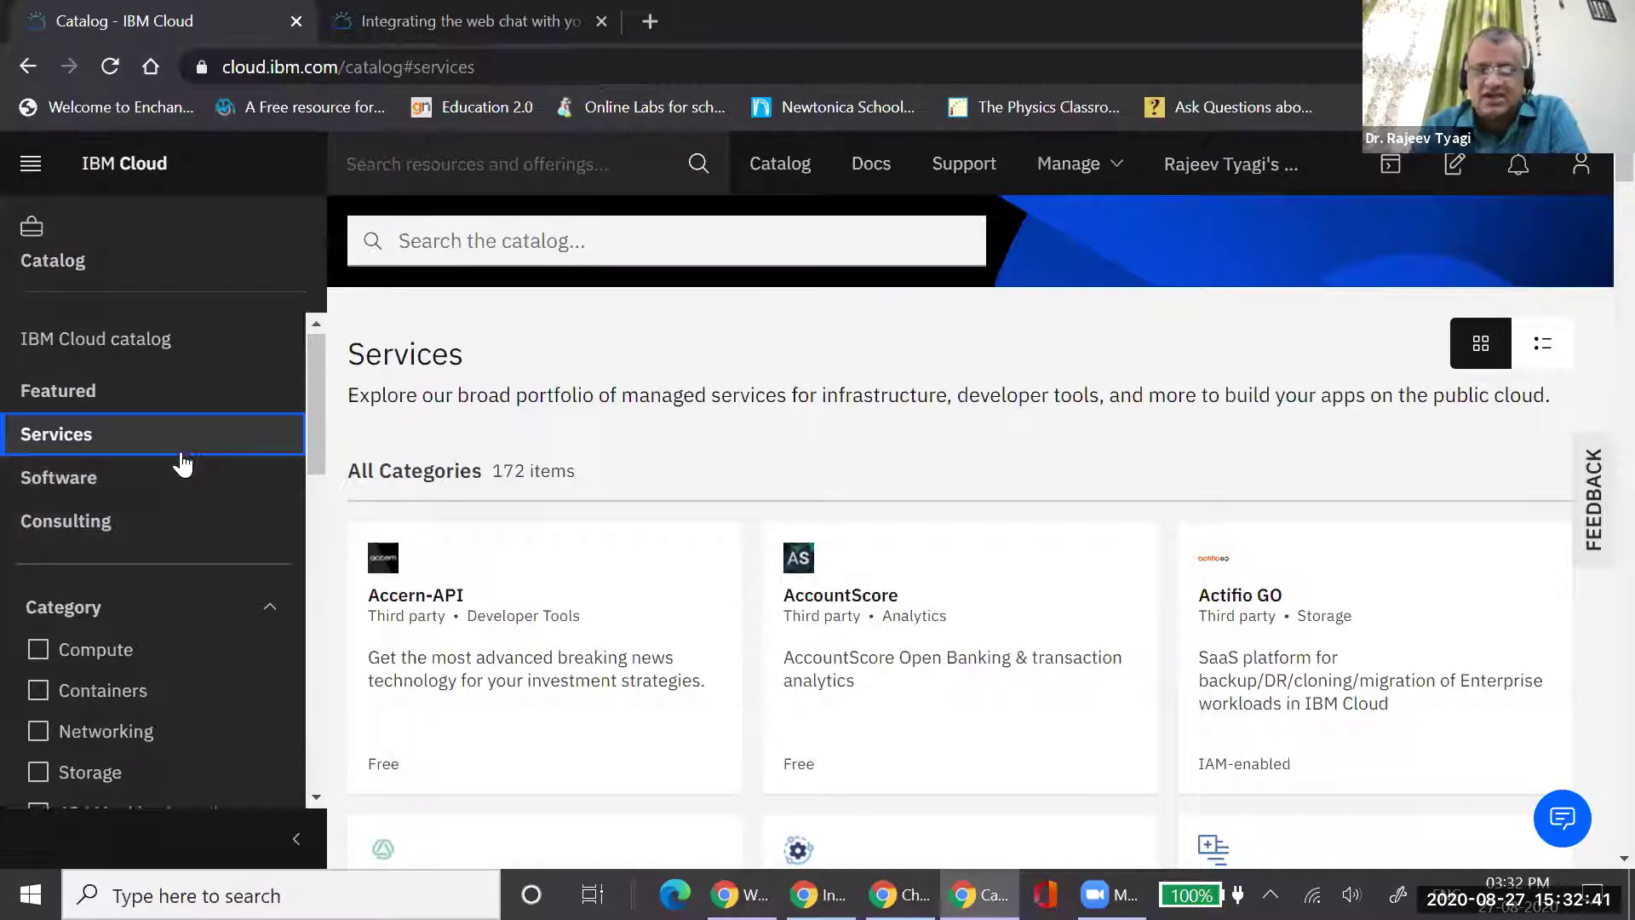
{"action": "scroll", "coordinate": [180, 463], "scroll_direction": "down", "scroll_amount": 2}
{"action": "scroll", "coordinate": [182, 464], "scroll_direction": "down", "scroll_amount": 1}
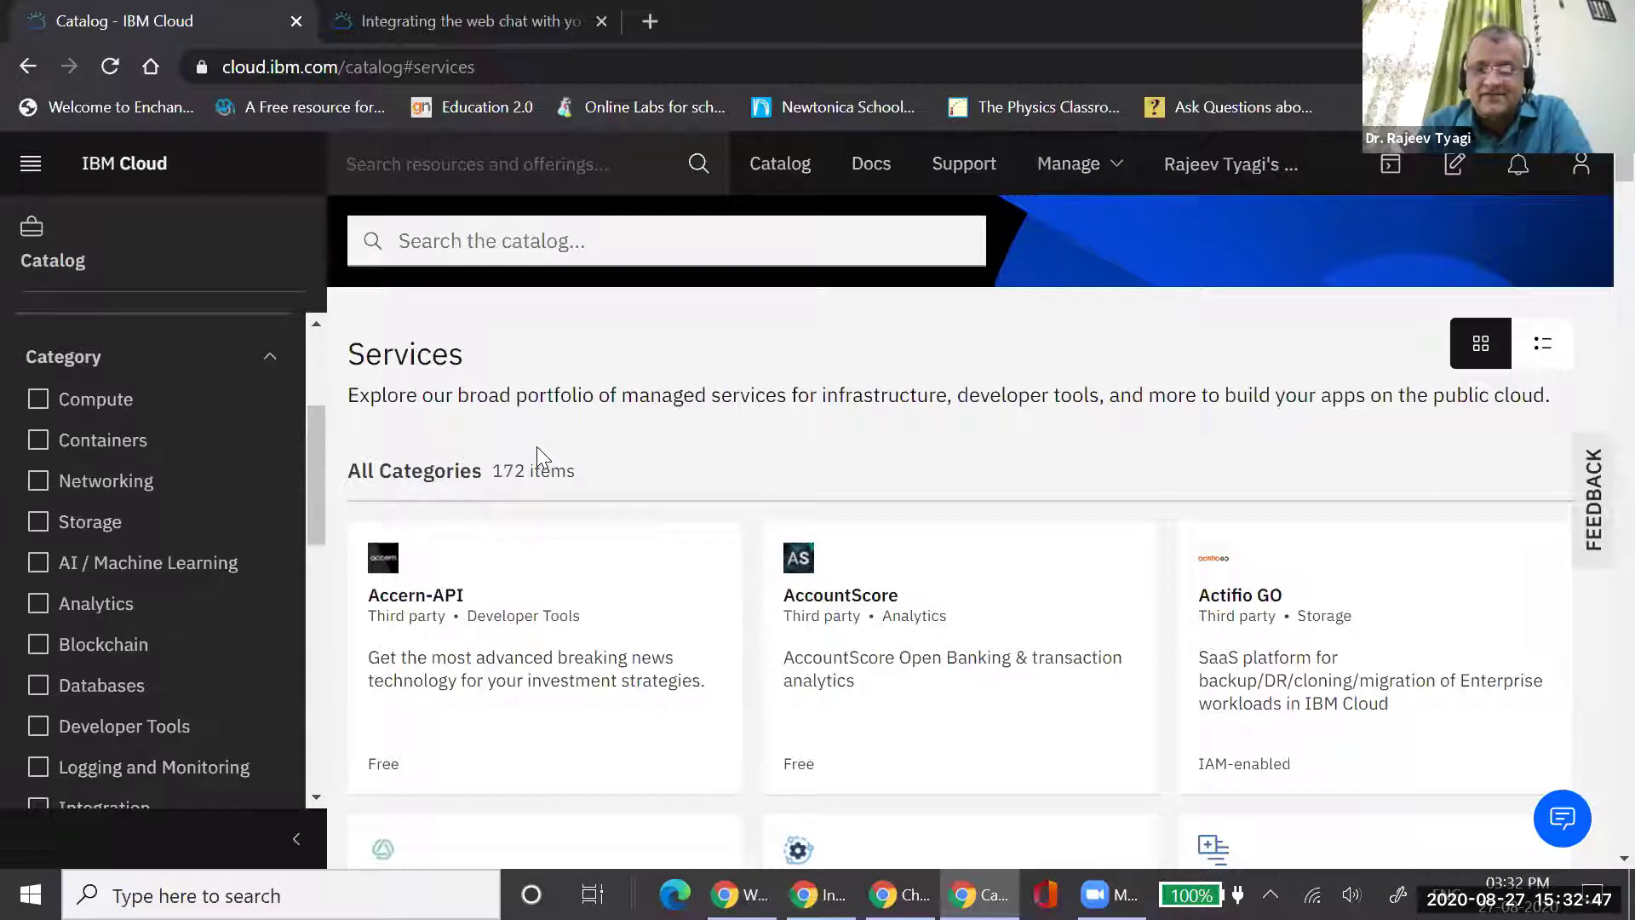
{"action": "left_click", "coordinate": [38, 574]}
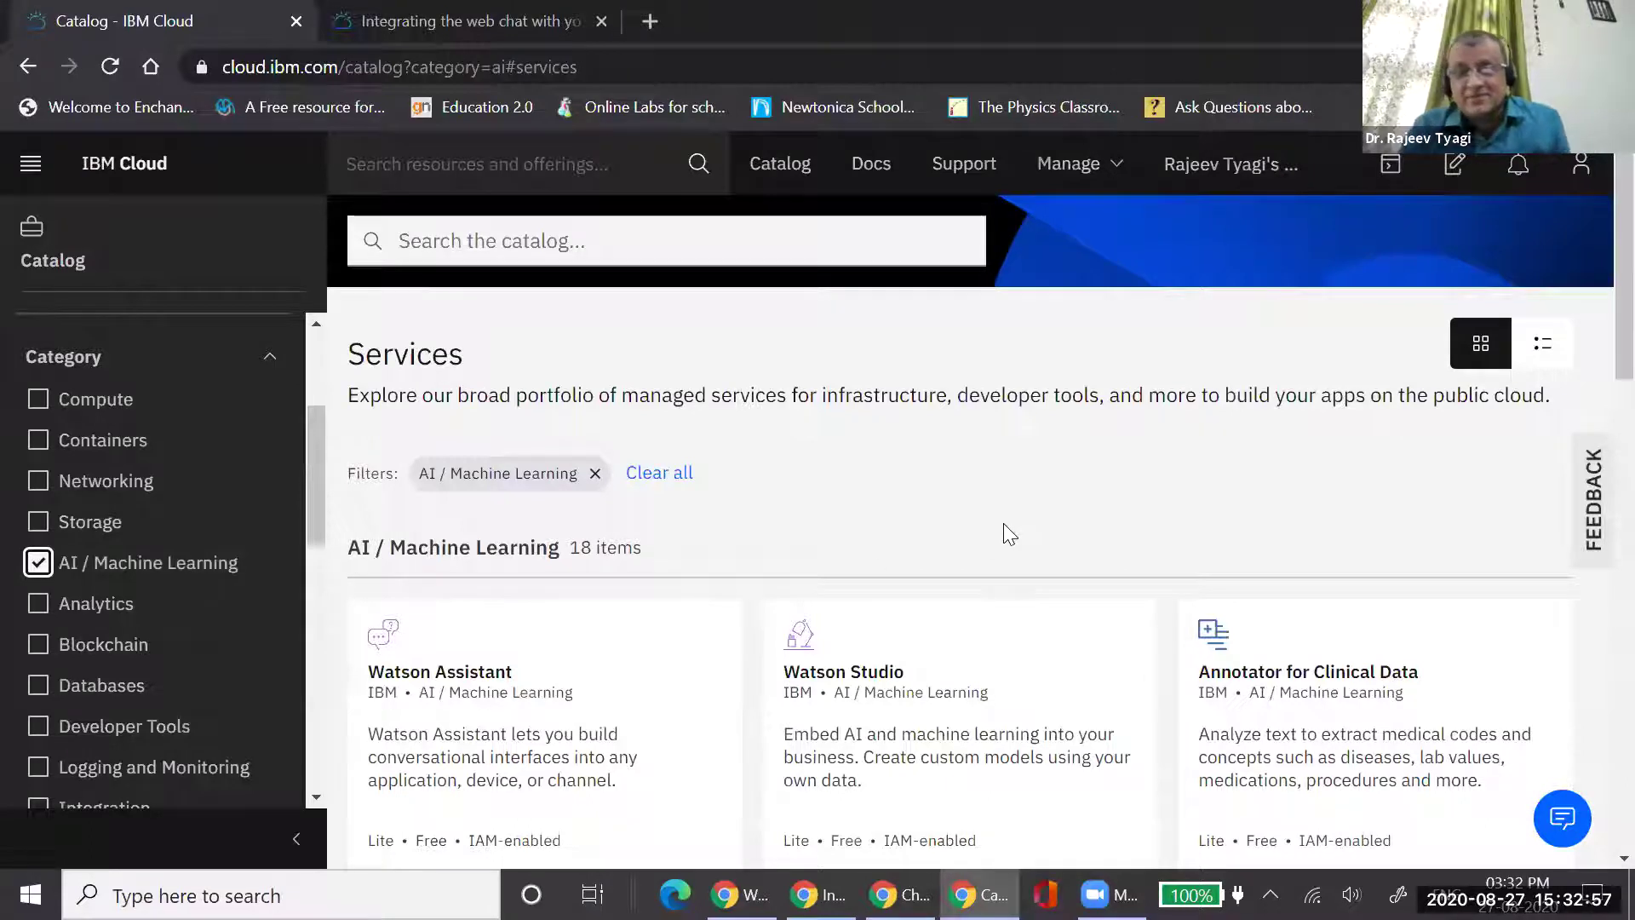
Look through the AI / Machine Learning services offered in the catalog, from Watson Assistant to Watson OpenScale
{"action": "scroll", "coordinate": [1003, 523], "scroll_direction": "down", "scroll_amount": 2}
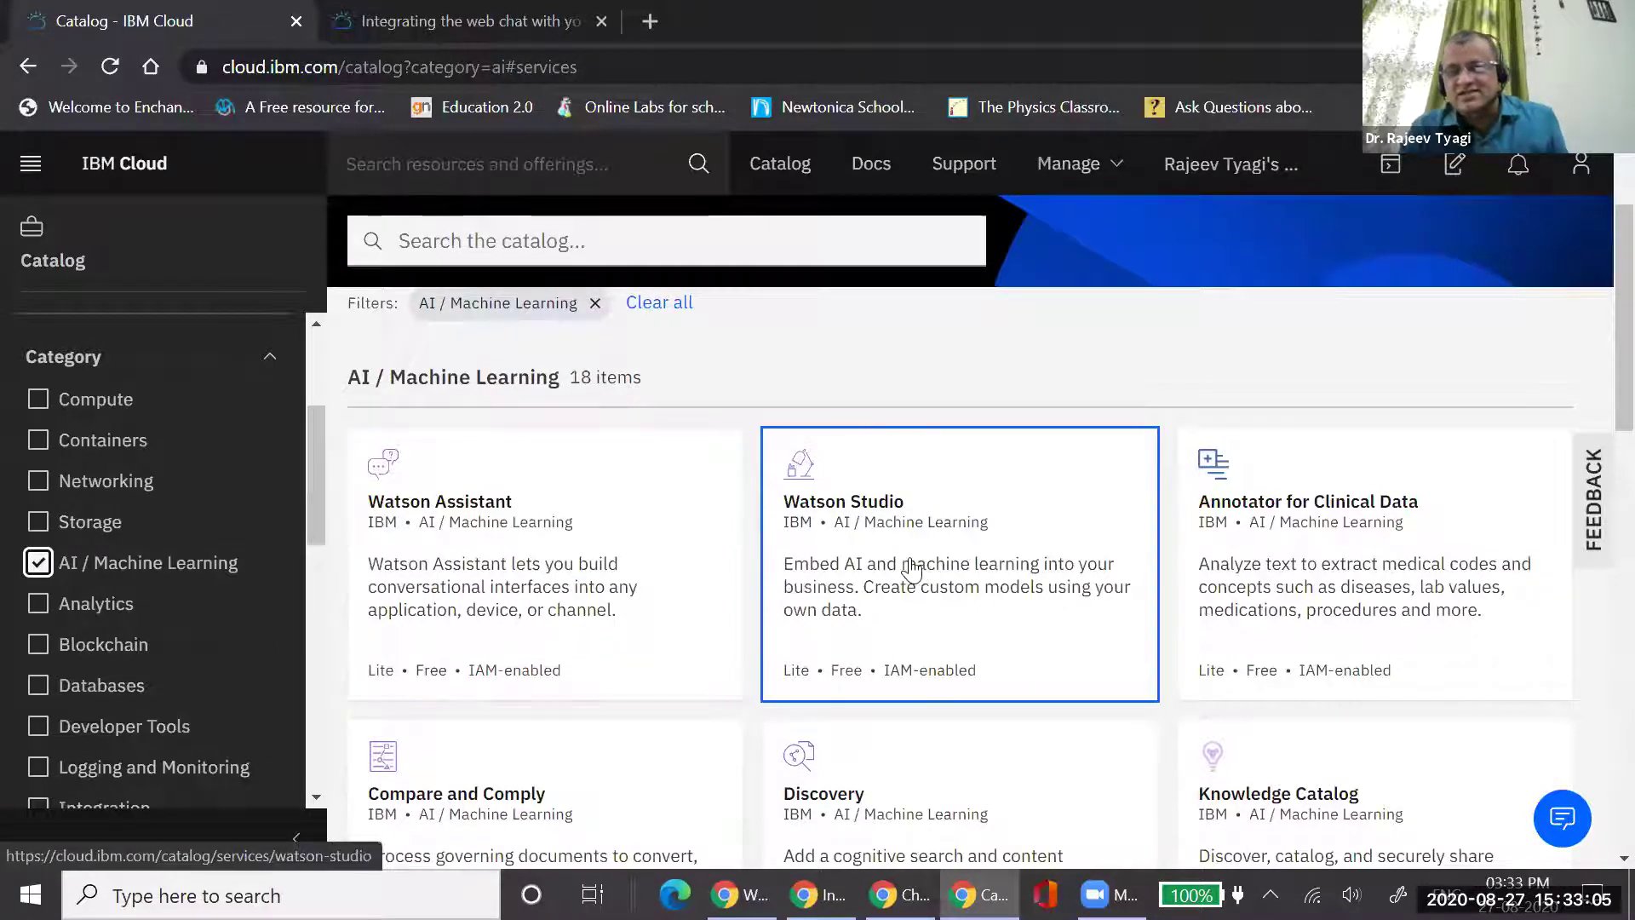
{"action": "scroll", "coordinate": [1259, 558], "scroll_direction": "down", "scroll_amount": 3}
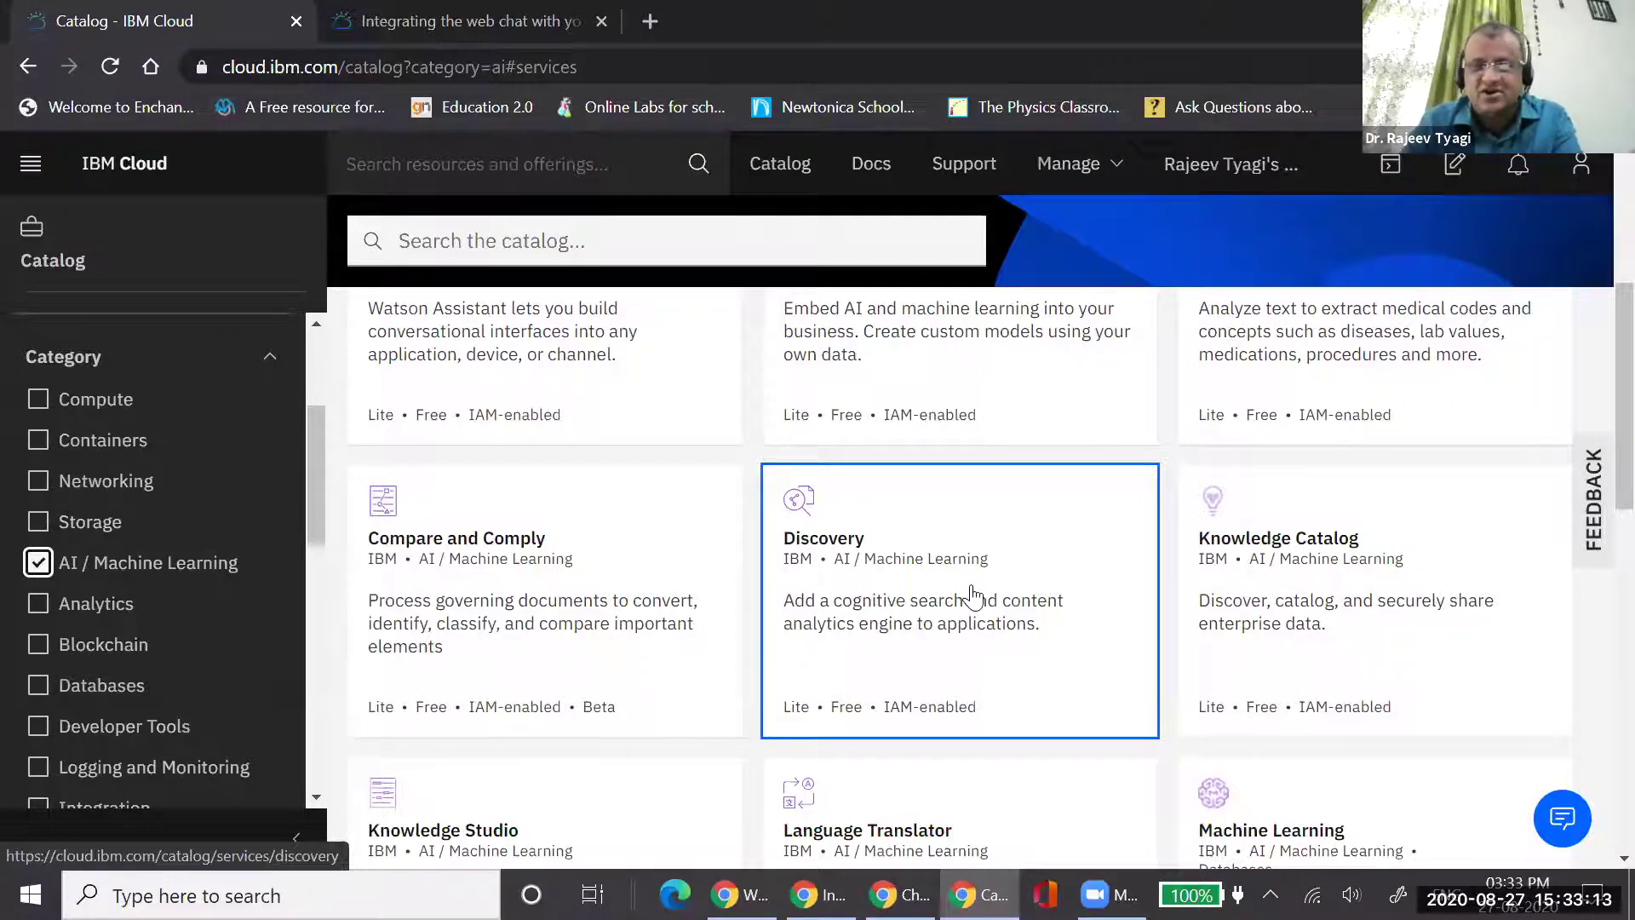
{"action": "scroll", "coordinate": [974, 596], "scroll_direction": "down", "scroll_amount": 3}
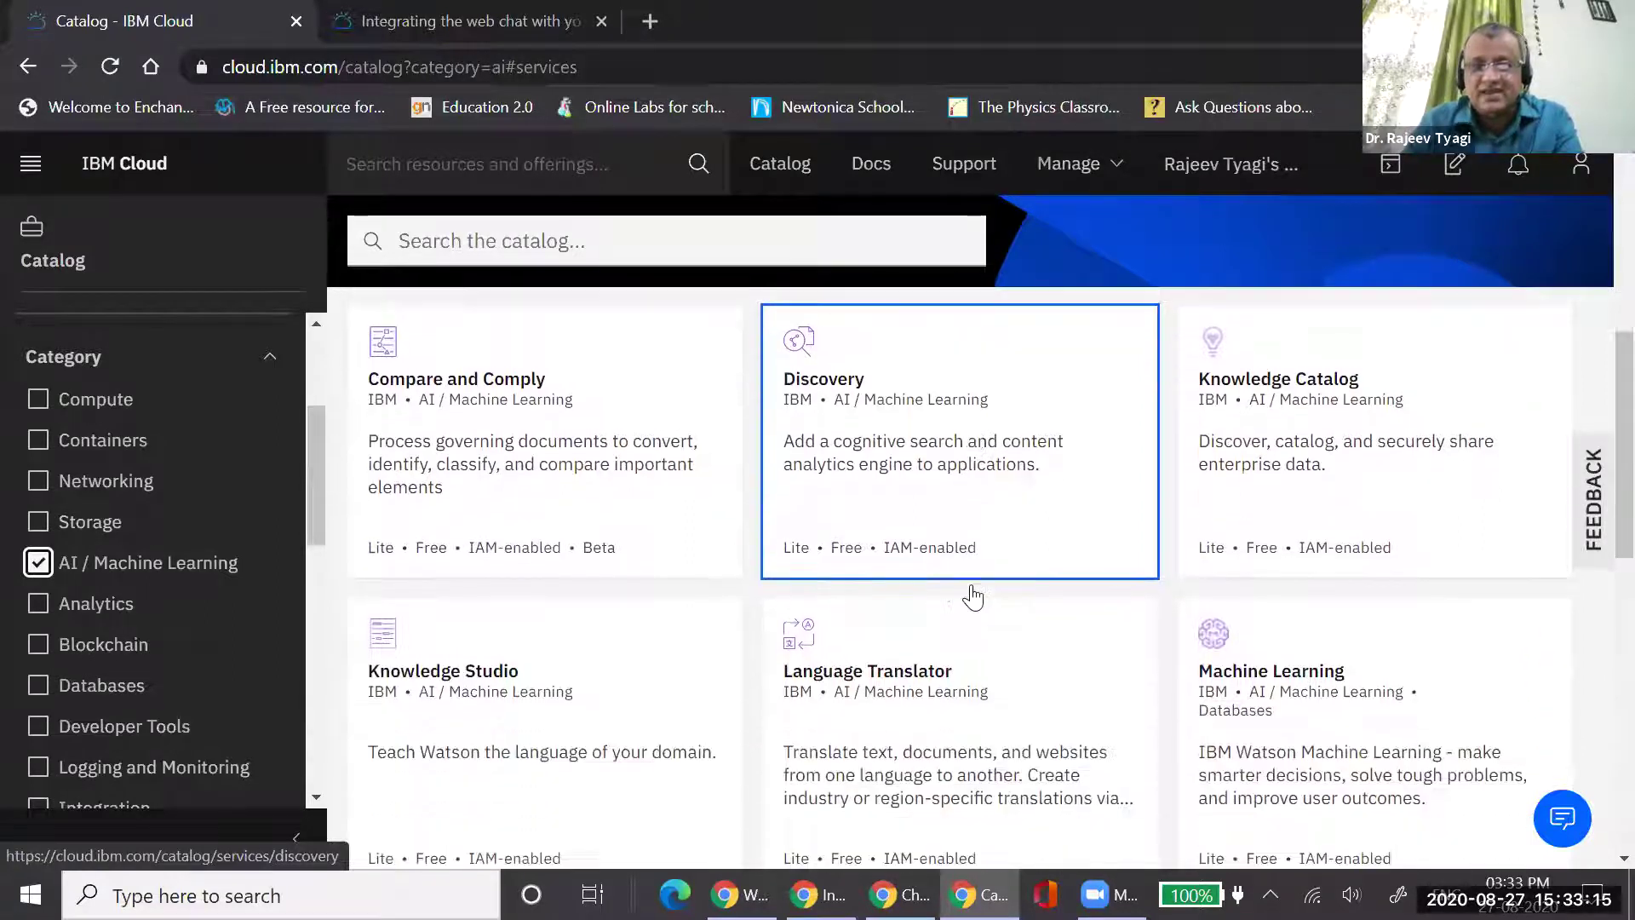
{"action": "scroll", "coordinate": [965, 596], "scroll_direction": "down", "scroll_amount": 1}
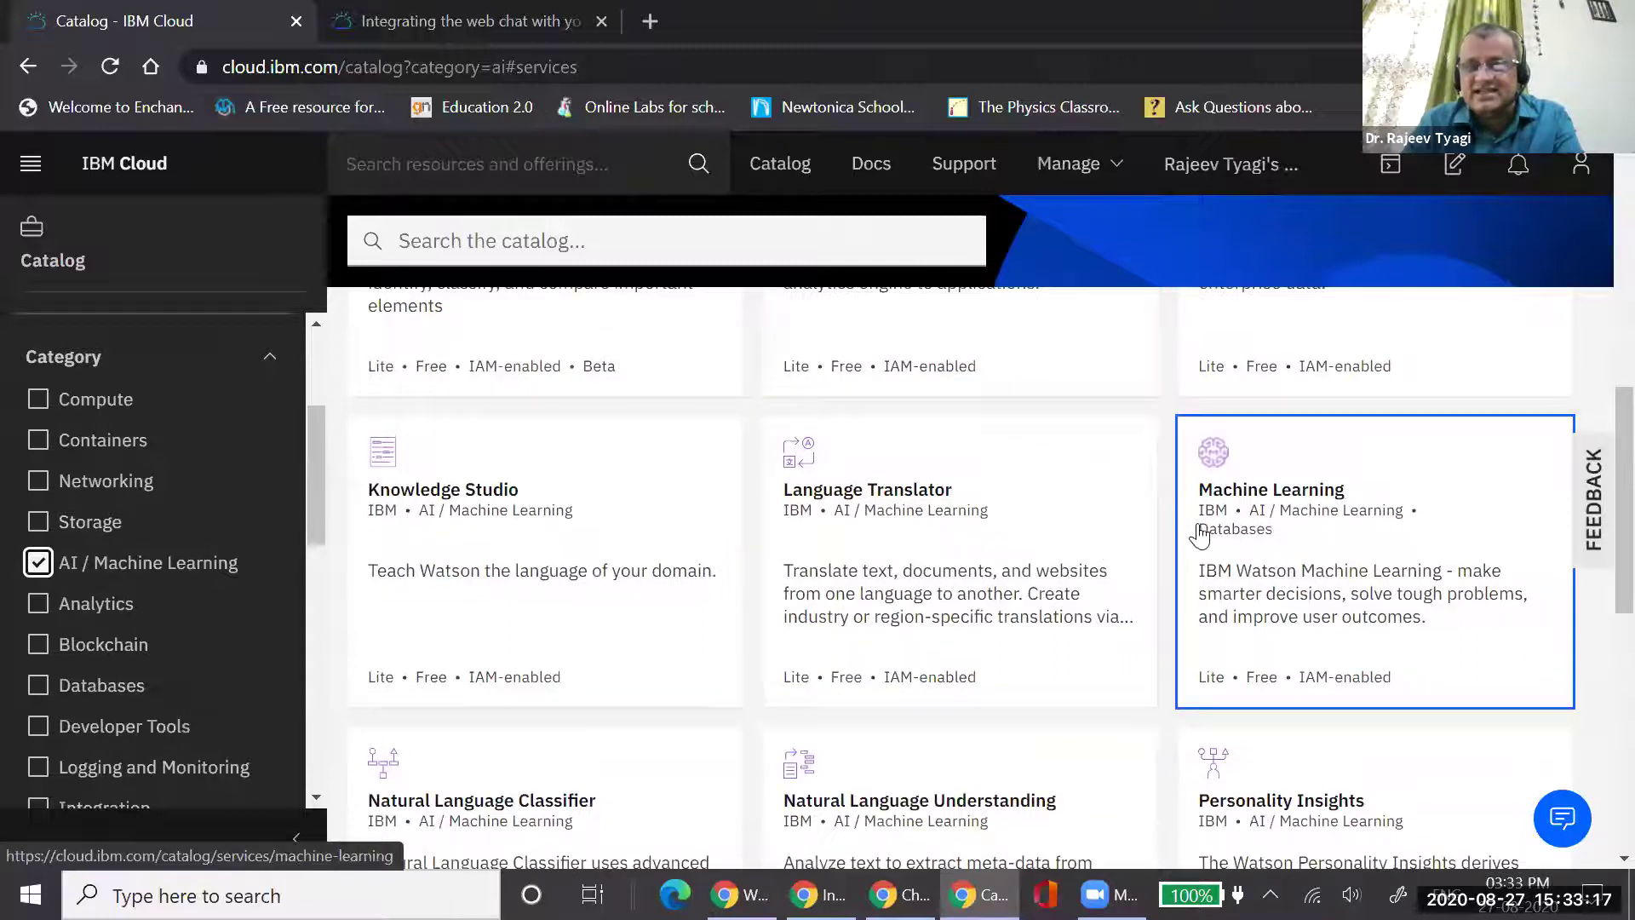
{"action": "scroll", "coordinate": [913, 545], "scroll_direction": "down", "scroll_amount": 4}
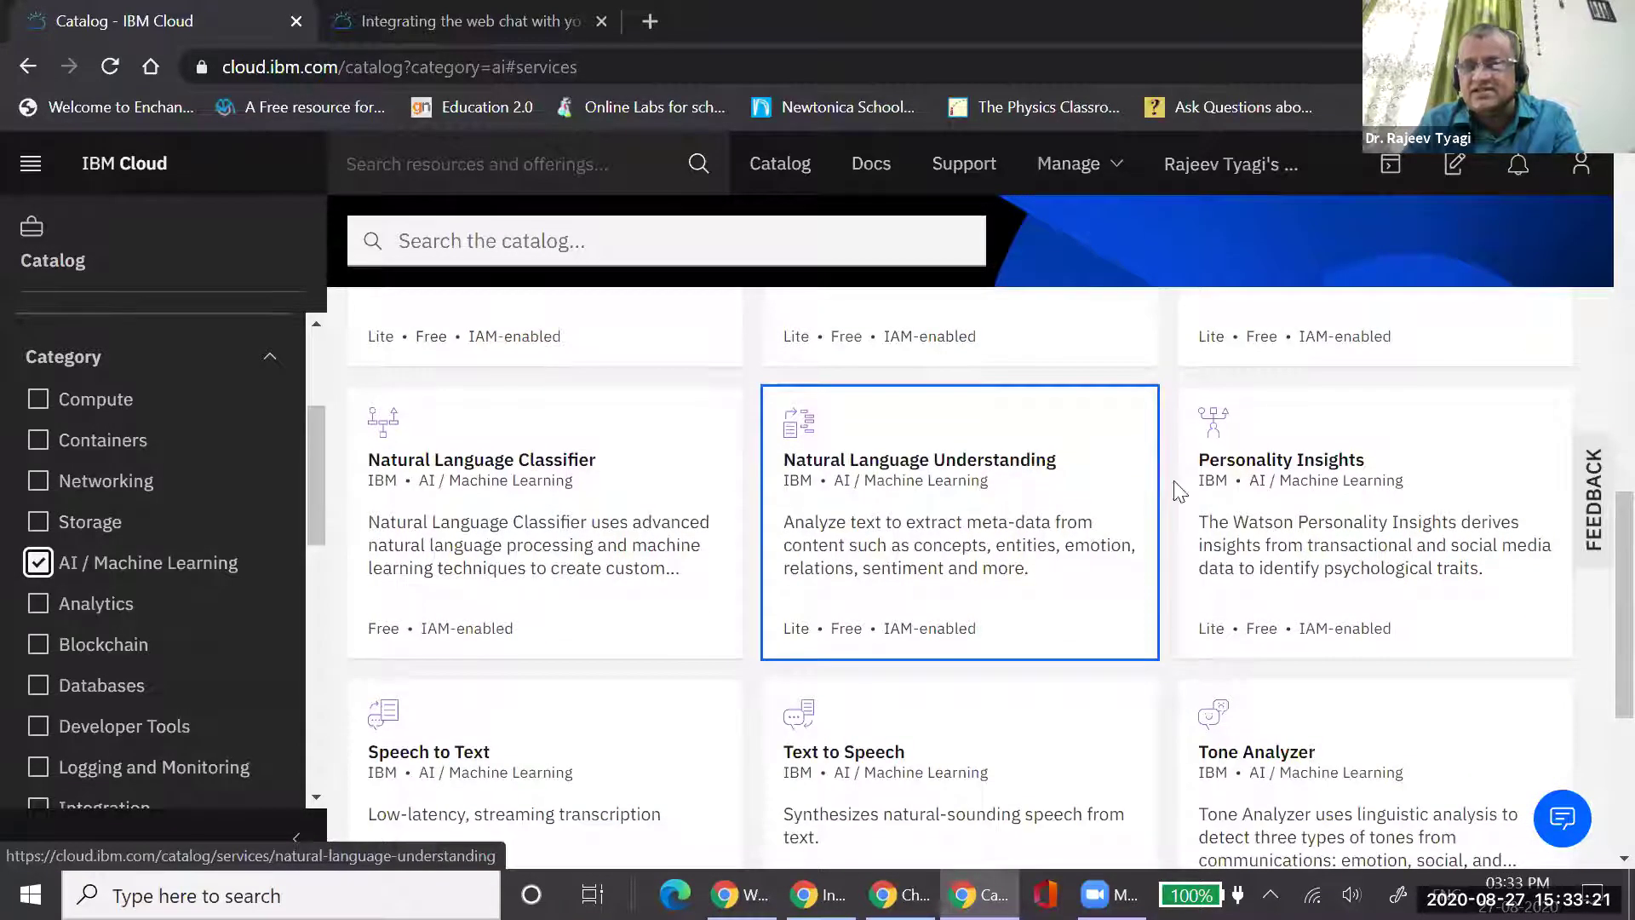
{"action": "scroll", "coordinate": [904, 492], "scroll_direction": "down", "scroll_amount": 1}
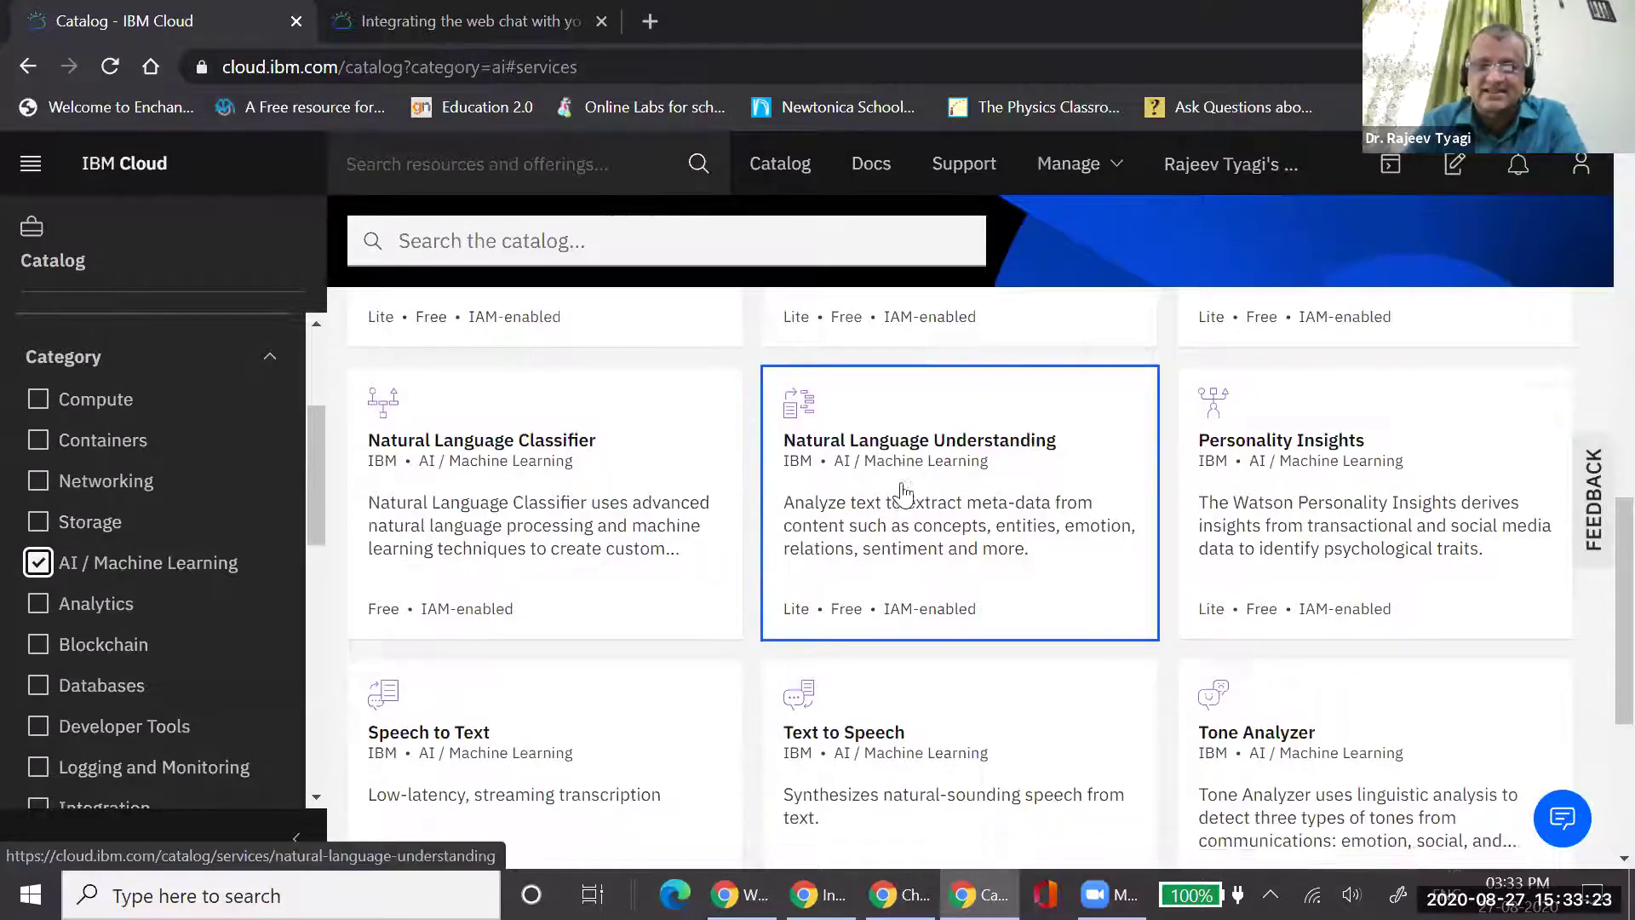
{"action": "scroll", "coordinate": [904, 492], "scroll_direction": "down", "scroll_amount": 3}
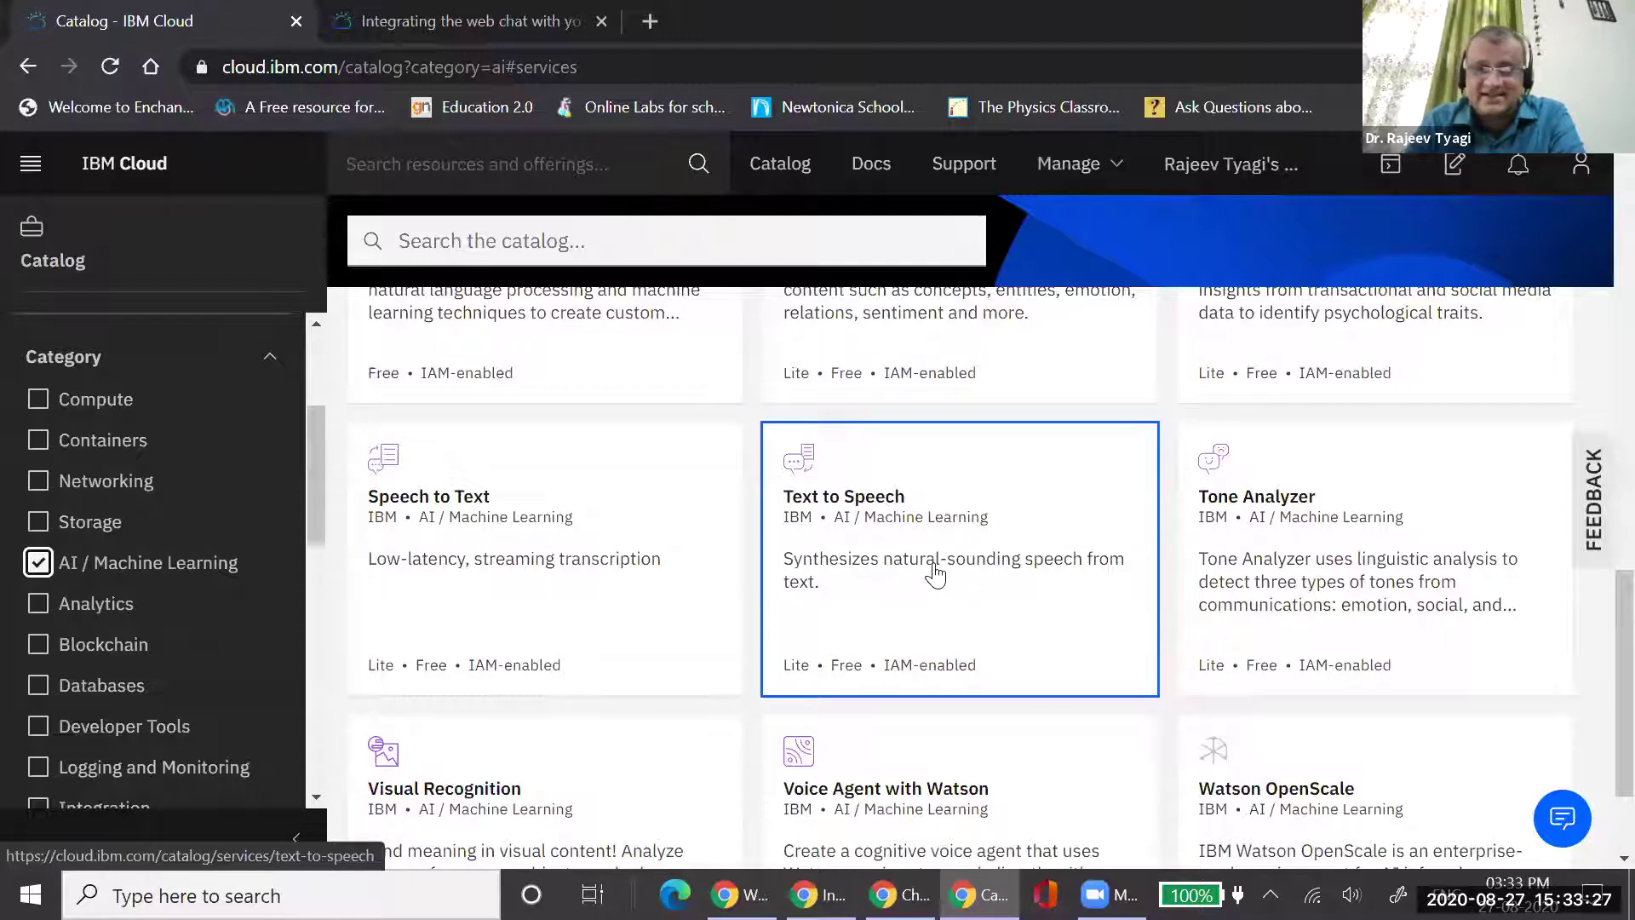
{"action": "scroll", "coordinate": [934, 576], "scroll_direction": "down", "scroll_amount": 2}
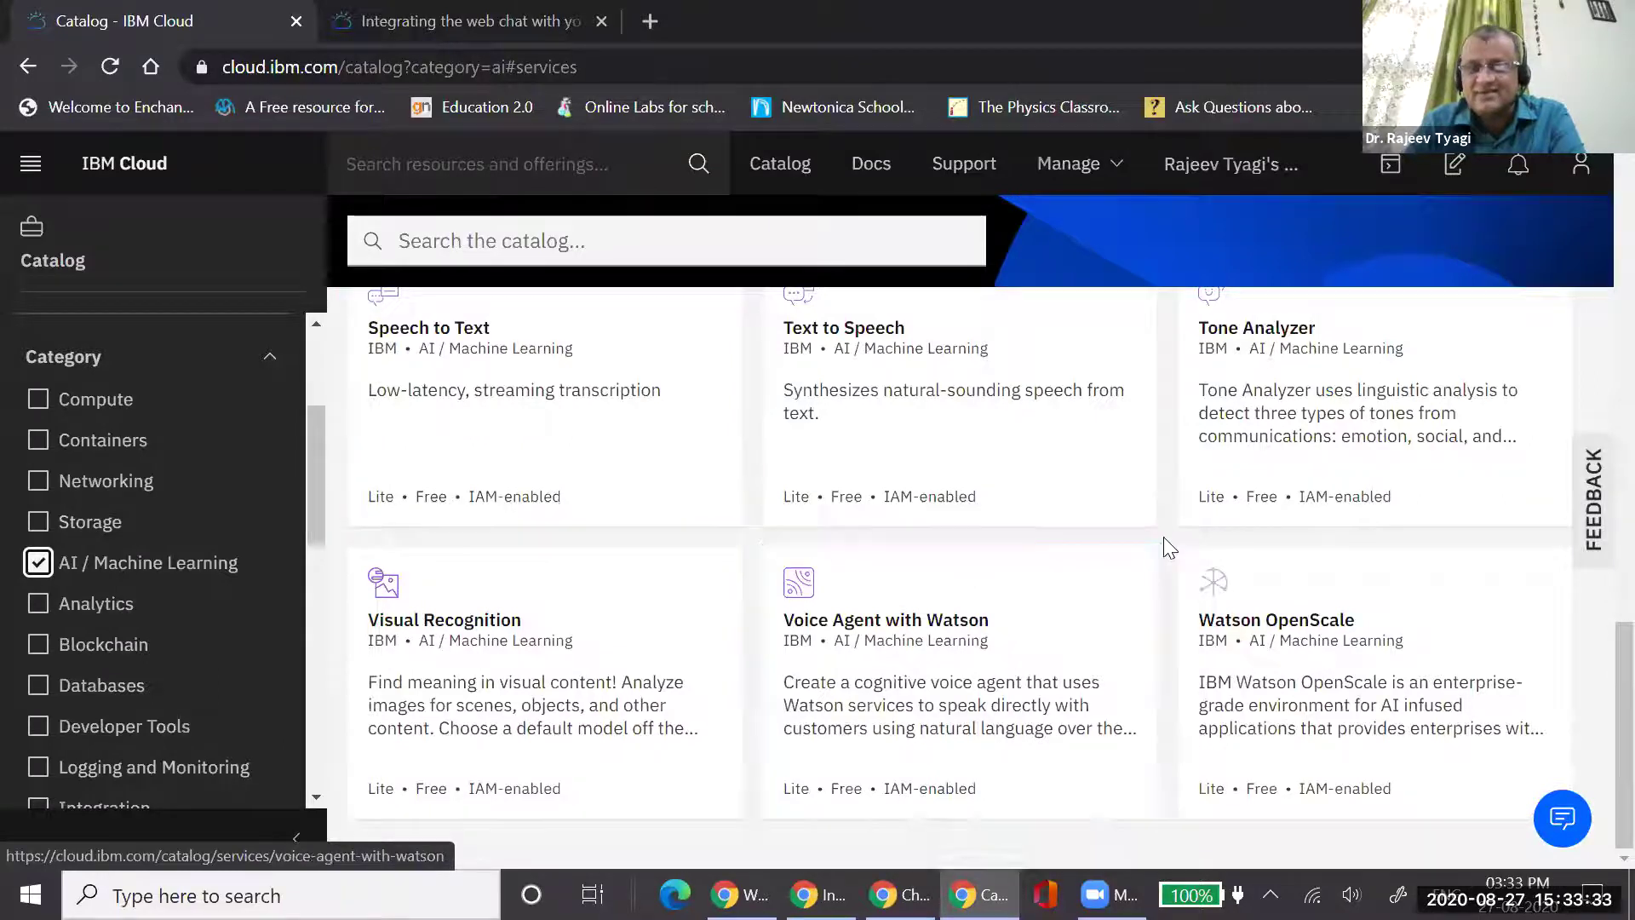
{"action": "scroll", "coordinate": [932, 578], "scroll_direction": "up", "scroll_amount": 2}
{"action": "scroll", "coordinate": [934, 577], "scroll_direction": "down", "scroll_amount": 2}
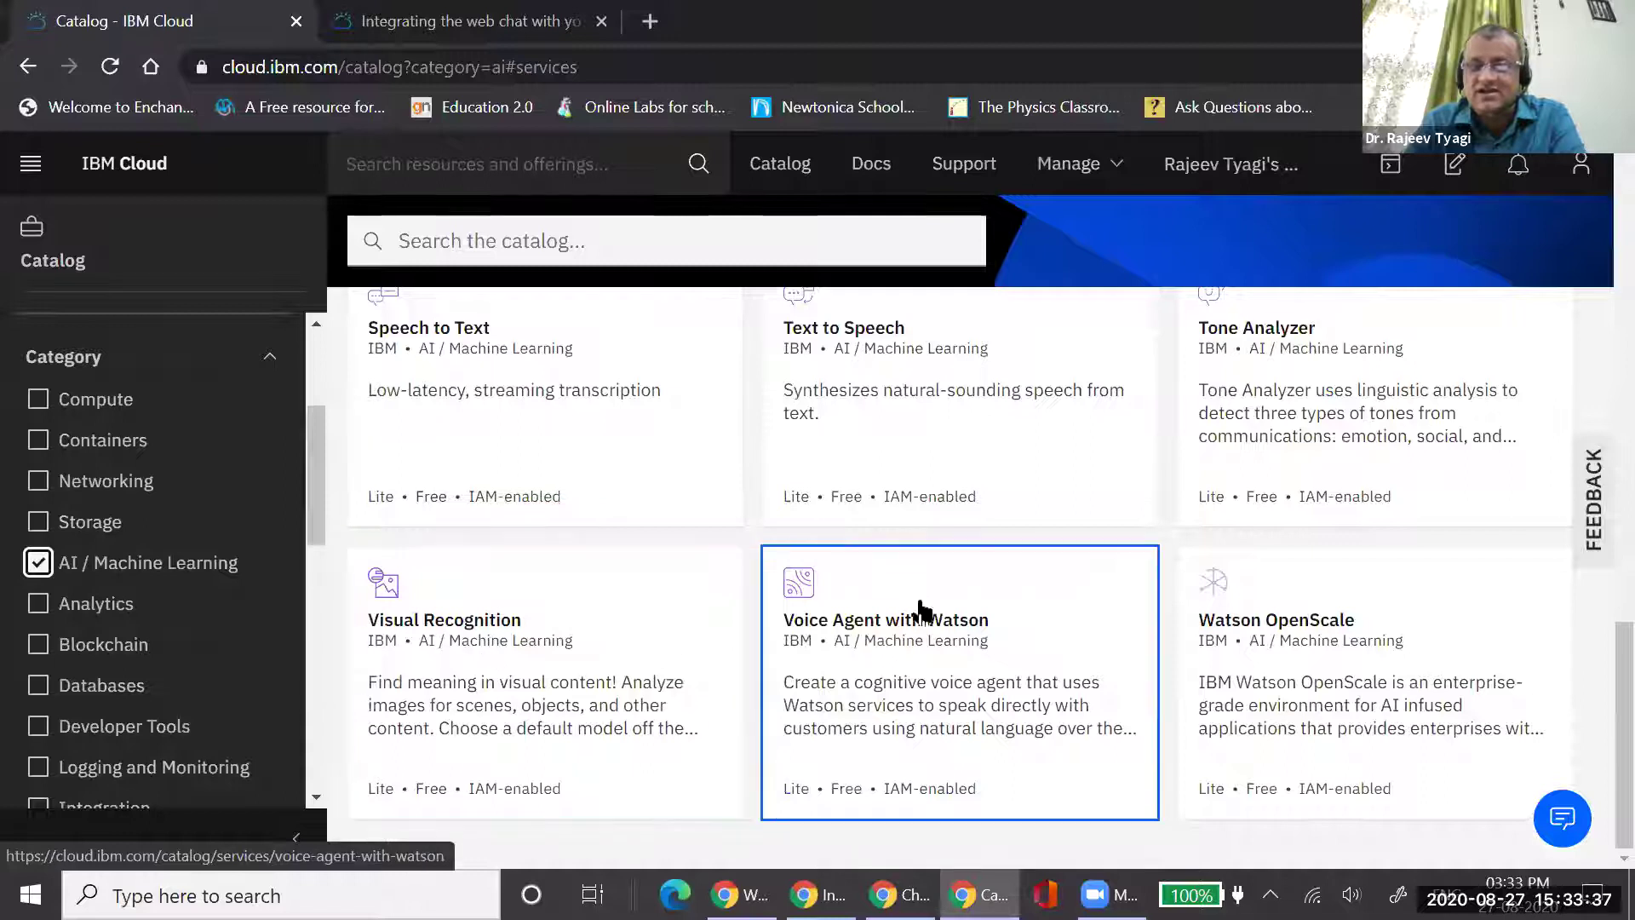
{"action": "scroll", "coordinate": [847, 542], "scroll_direction": "up", "scroll_amount": 3}
{"action": "scroll", "coordinate": [846, 542], "scroll_direction": "up", "scroll_amount": 18}
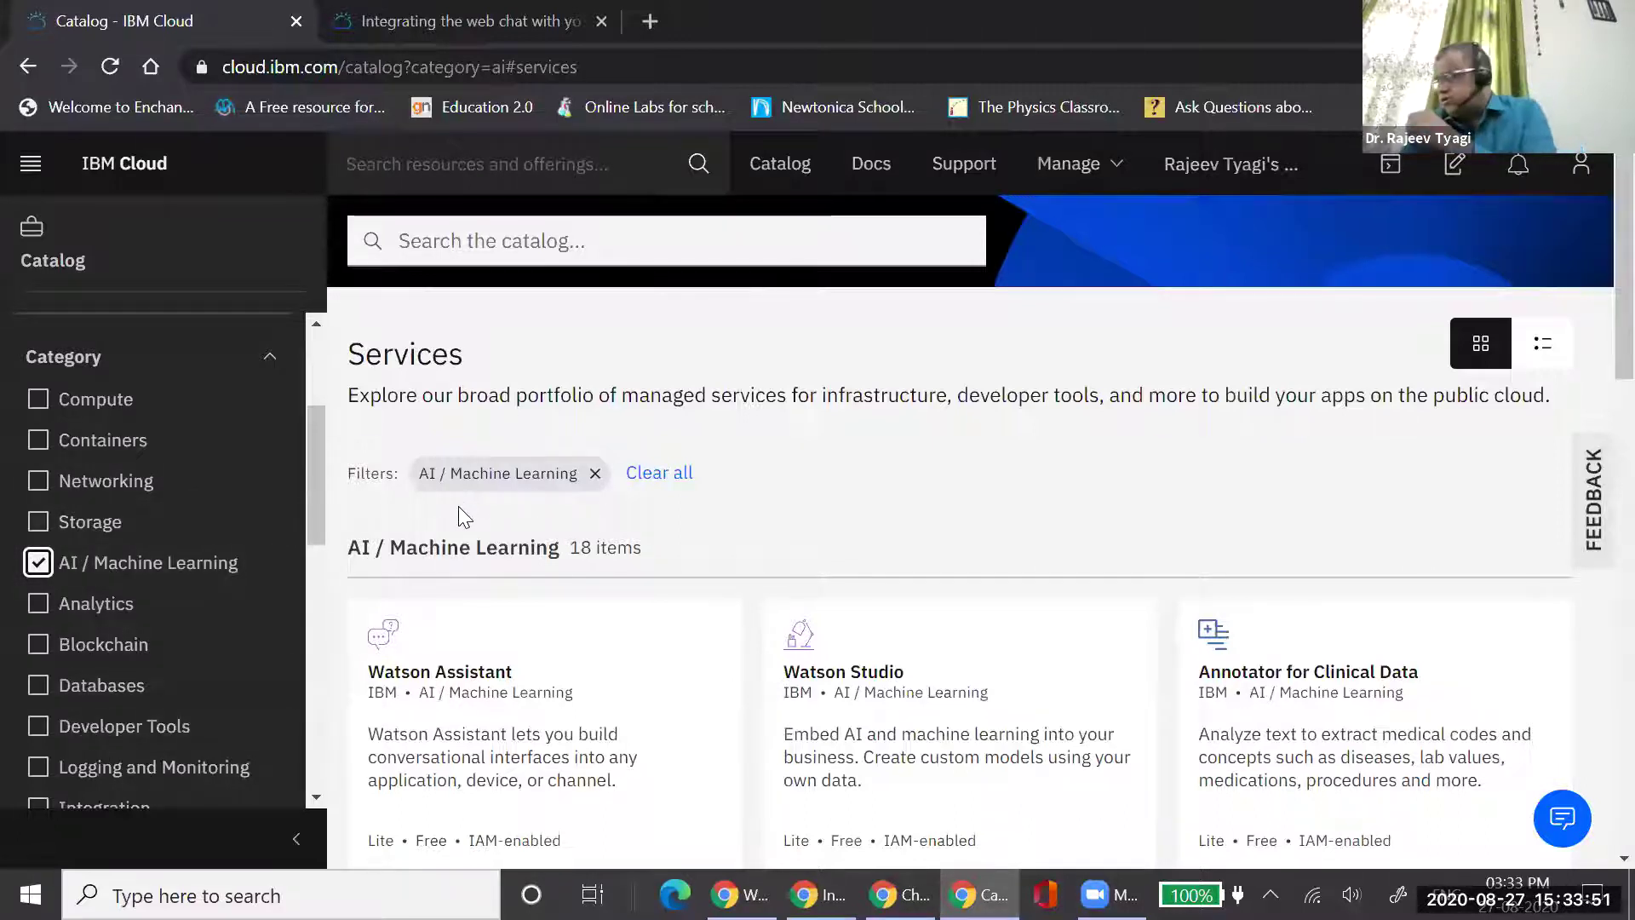
Open the Watson Assistant service from the AI / Machine Learning listings
{"action": "scroll", "coordinate": [729, 477], "scroll_direction": "down", "scroll_amount": 1}
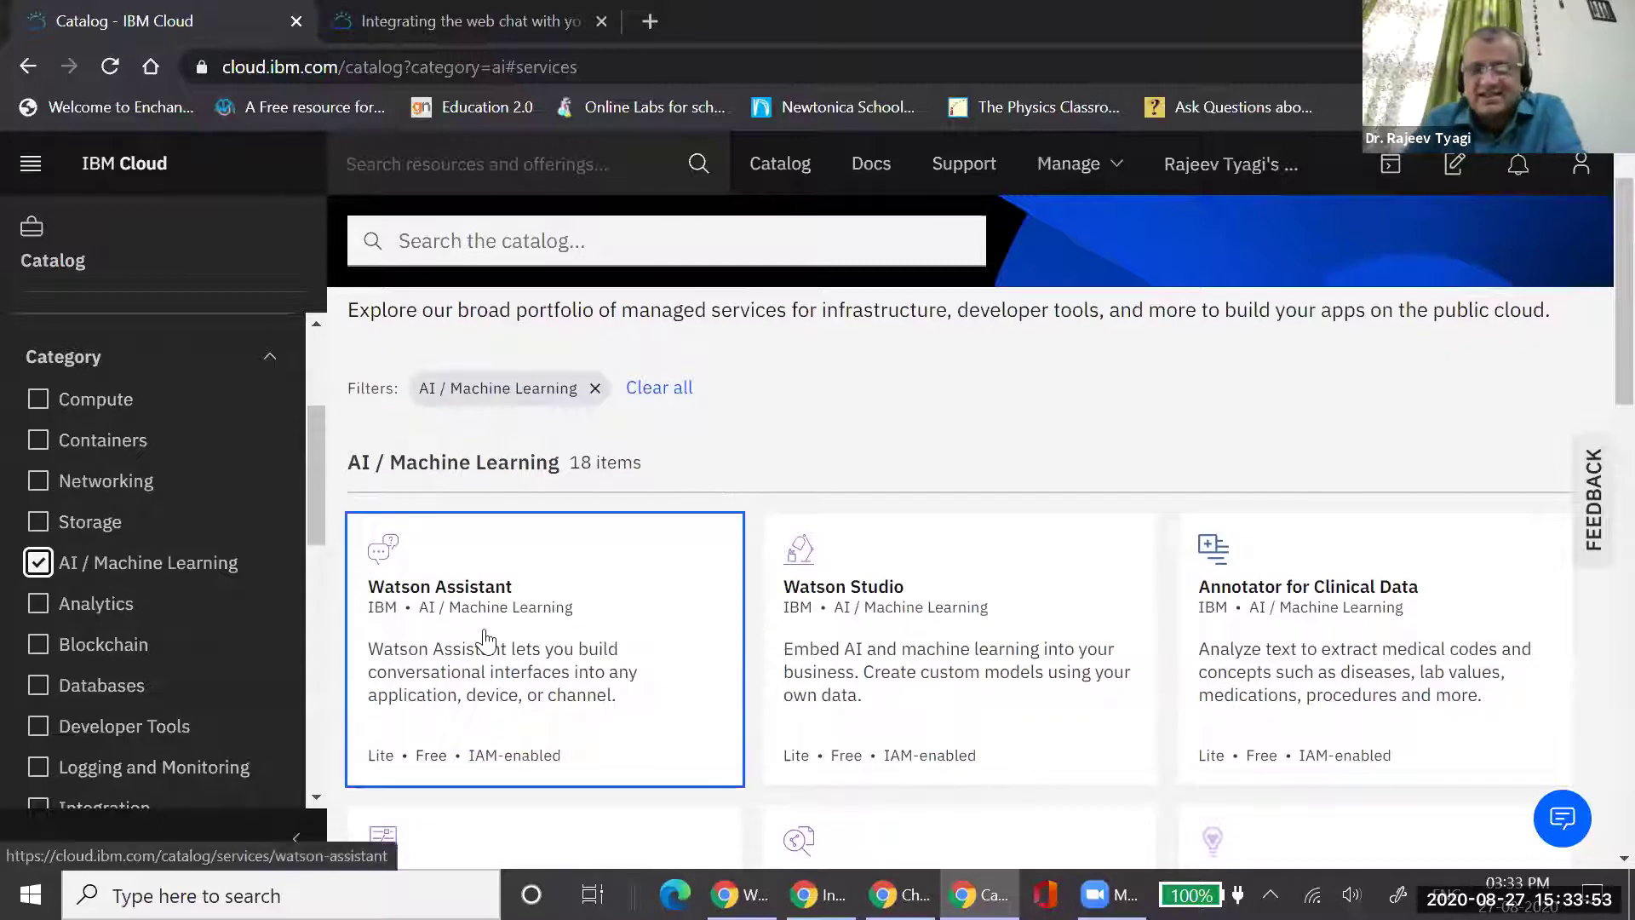
{"action": "left_click", "coordinate": [521, 625]}
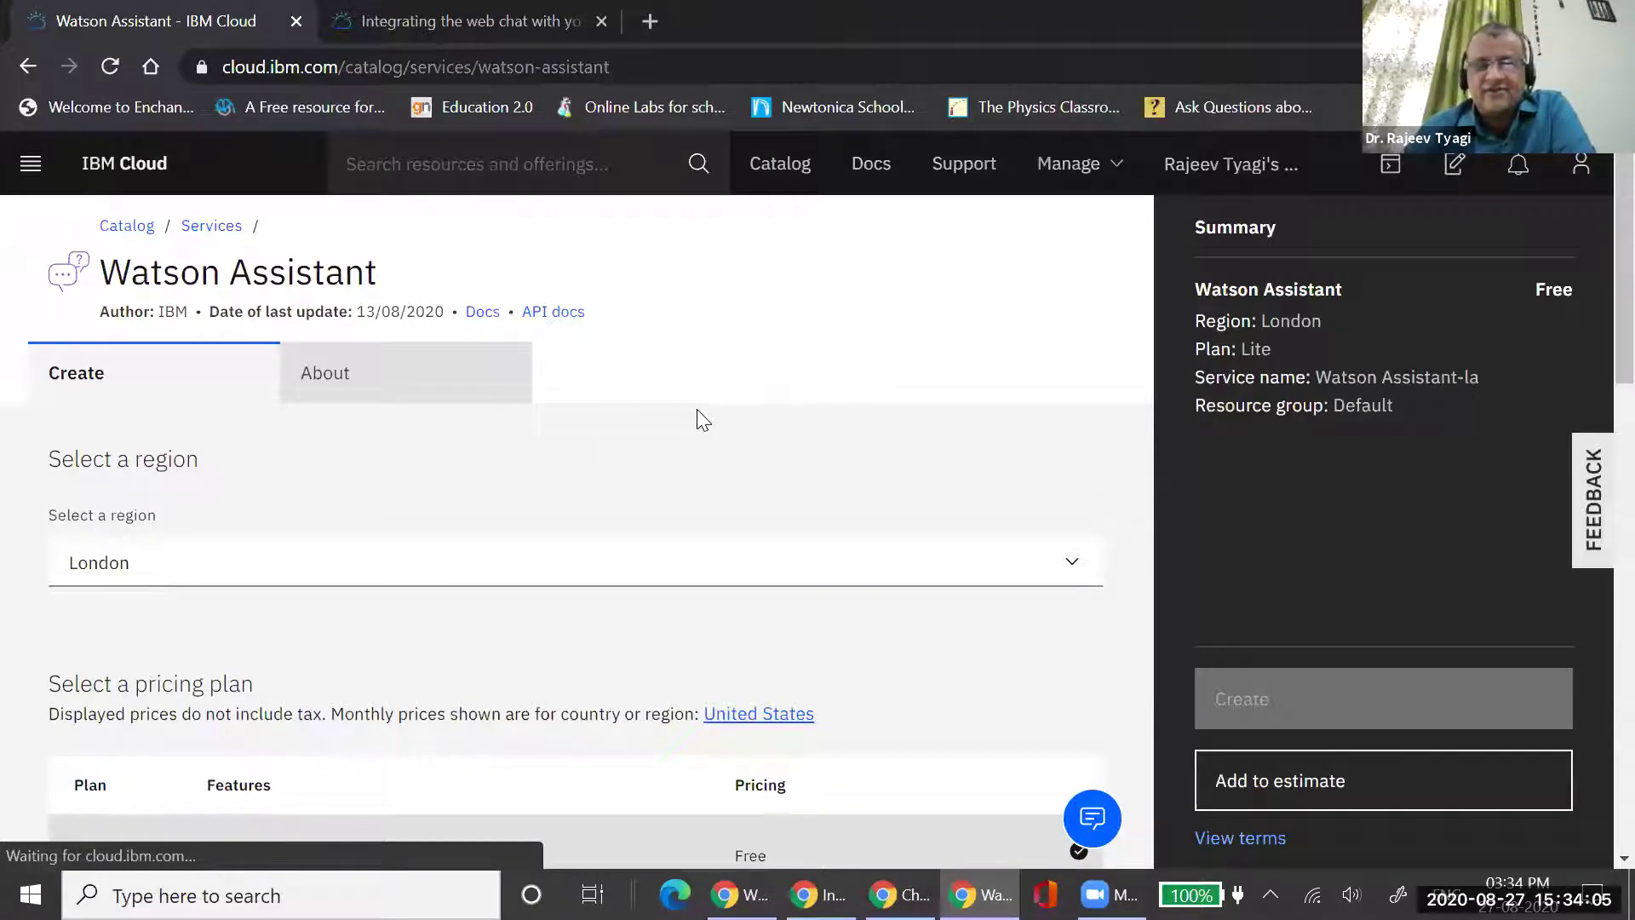
Examine the available regions and compare the Lite, Plus Trial, Plus and Premium pricing plans for Watson Assistant
{"action": "scroll", "coordinate": [700, 407], "scroll_direction": "down", "scroll_amount": 2}
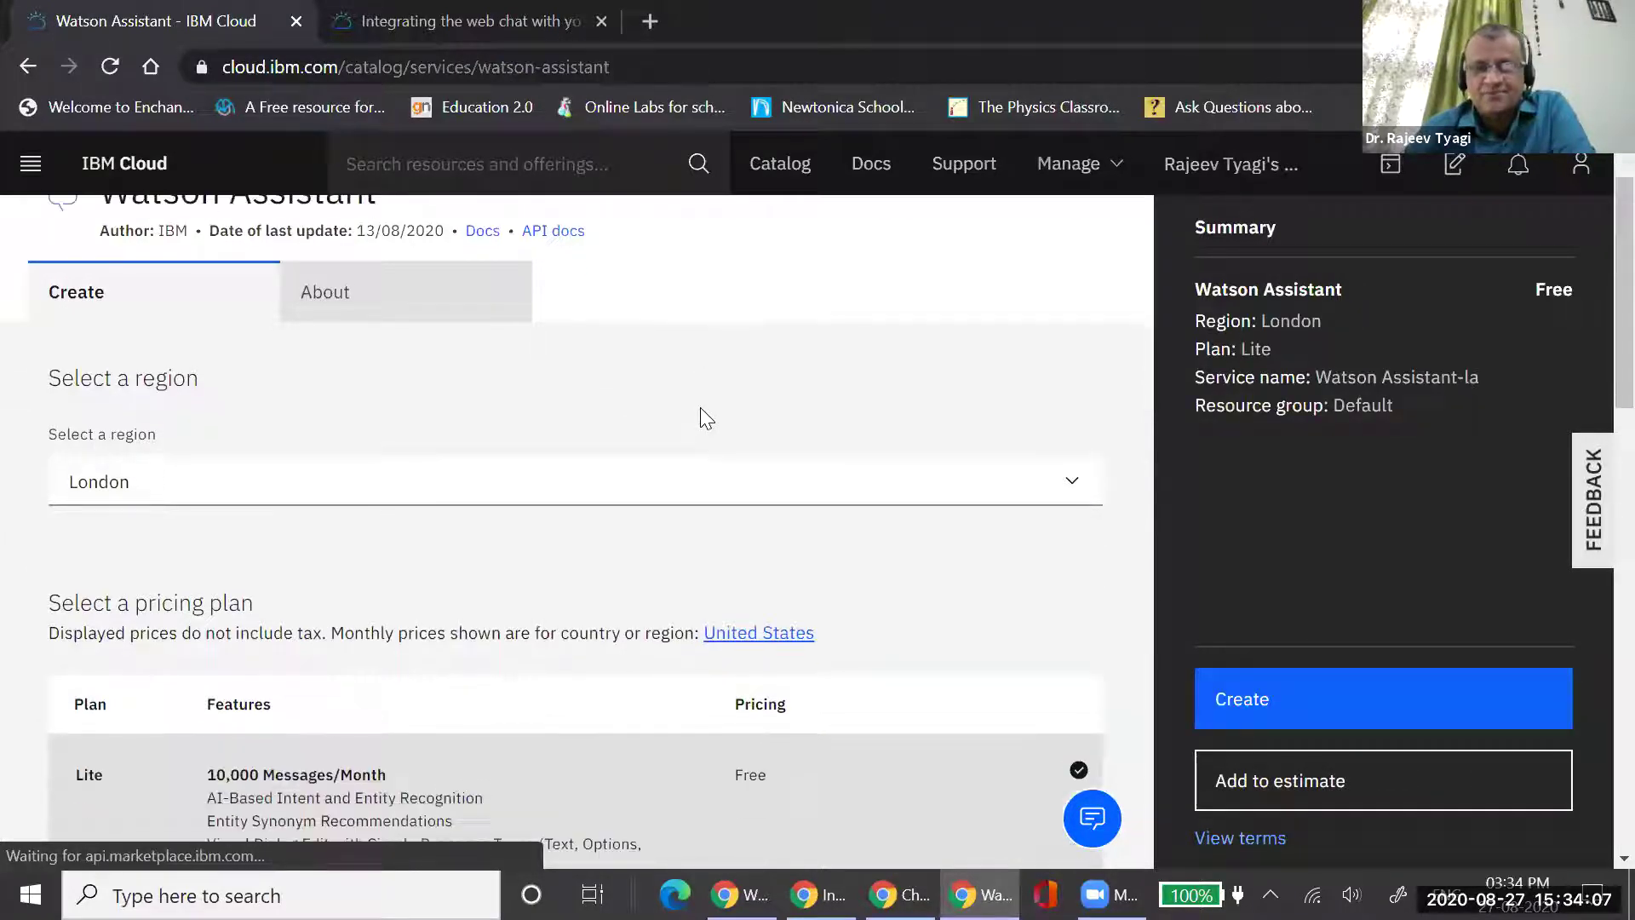
{"action": "scroll", "coordinate": [687, 410], "scroll_direction": "down", "scroll_amount": 3}
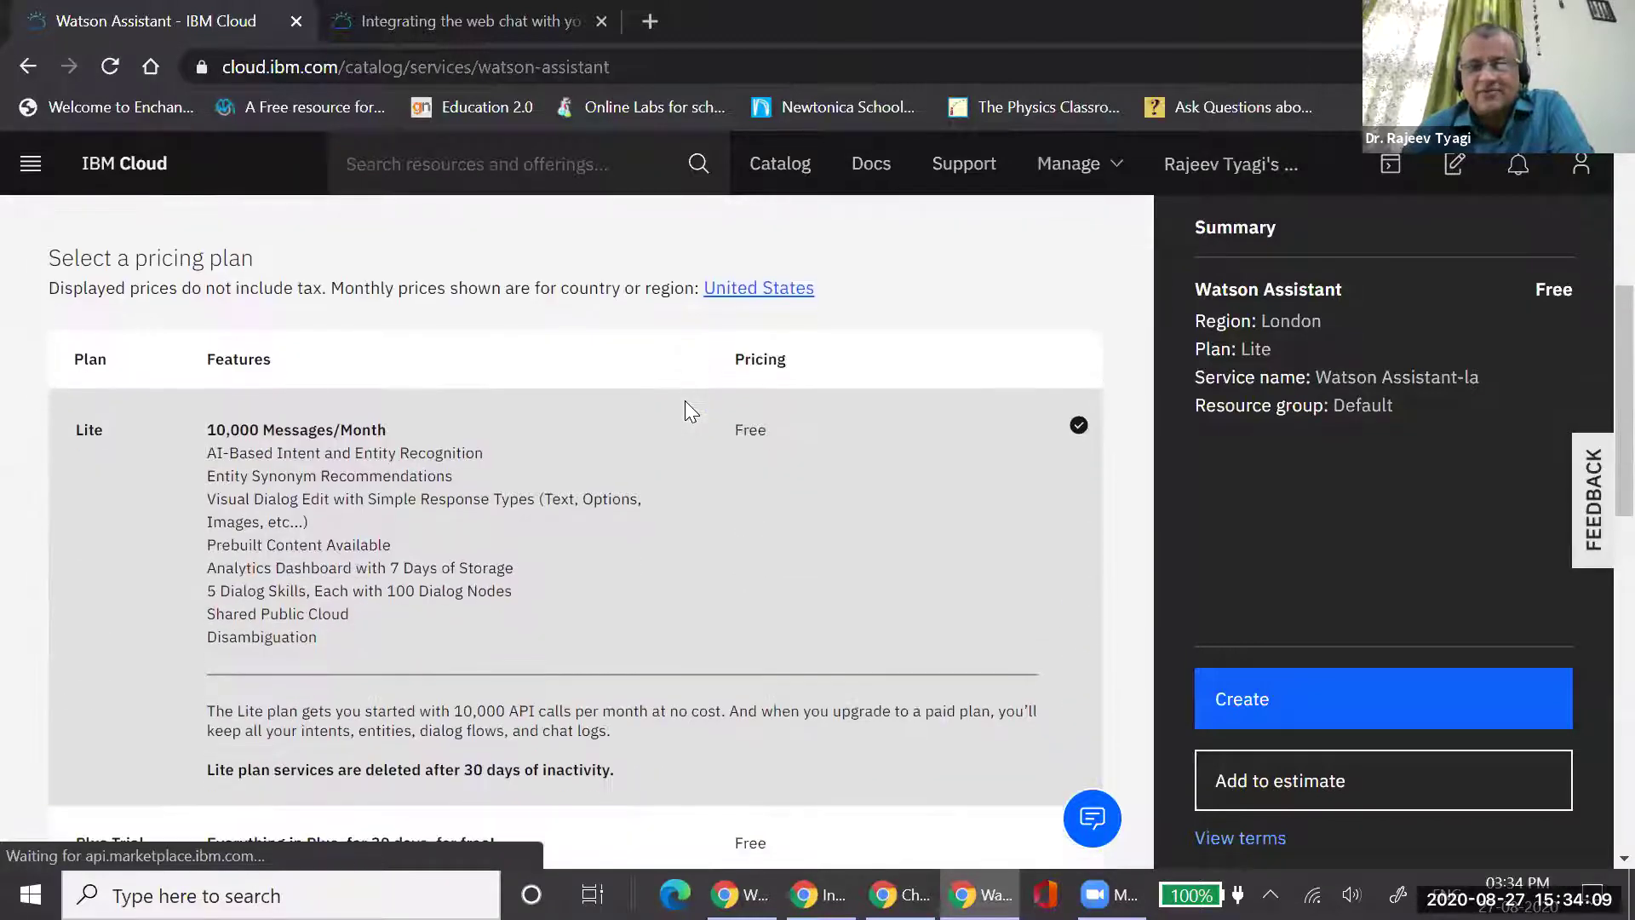
{"action": "scroll", "coordinate": [682, 408], "scroll_direction": "down", "scroll_amount": 2}
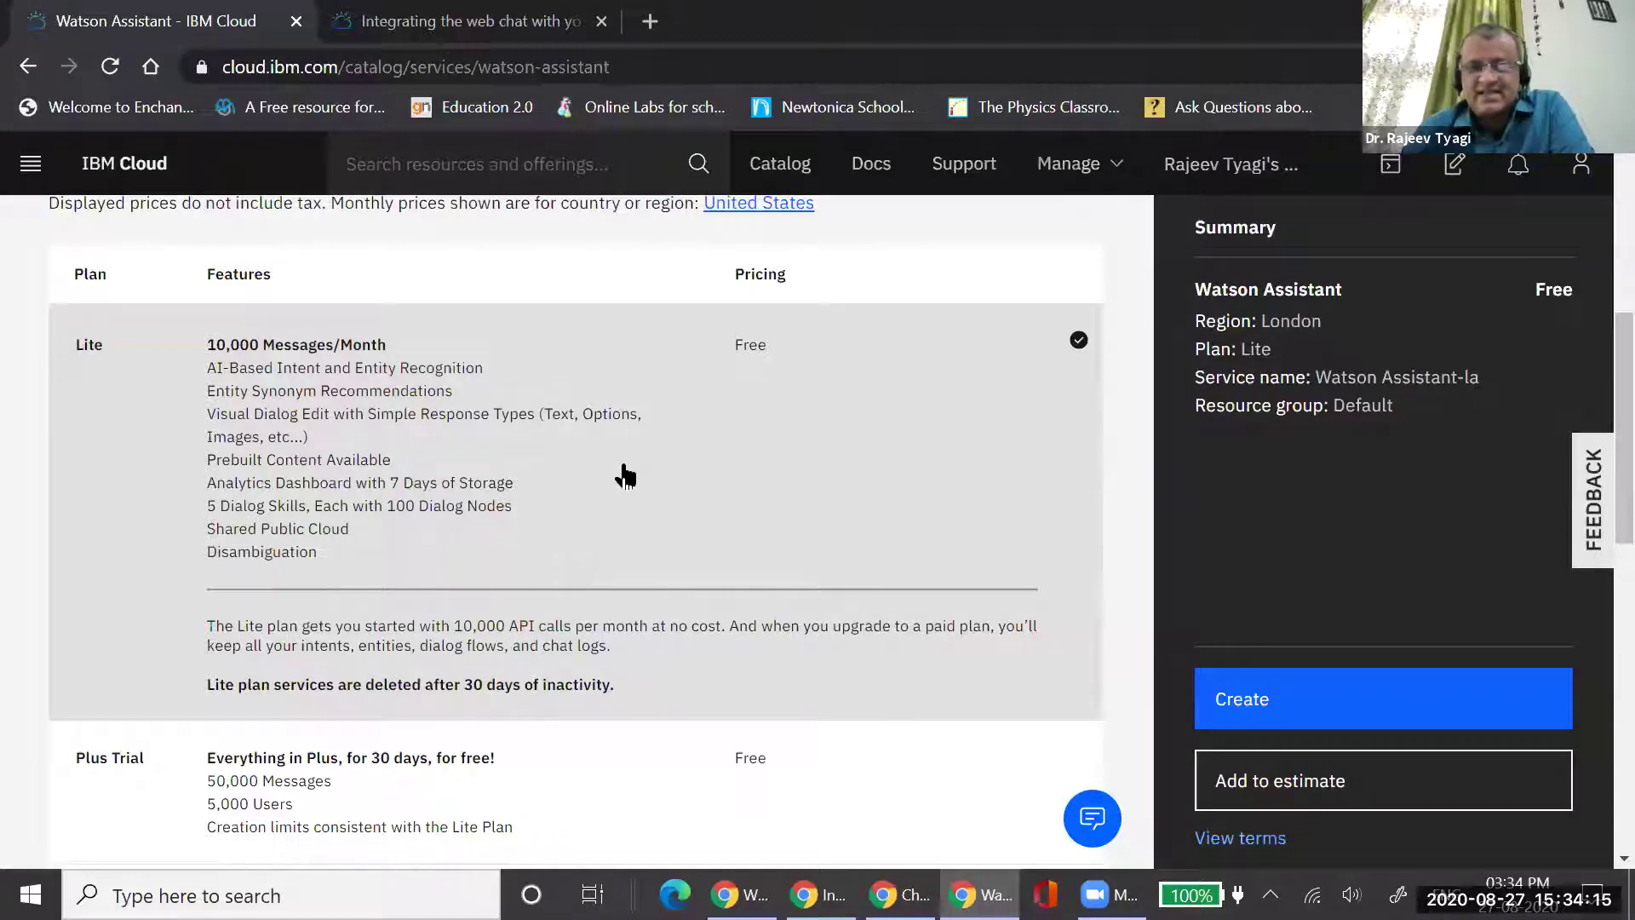
{"action": "scroll", "coordinate": [615, 472], "scroll_direction": "up", "scroll_amount": 4}
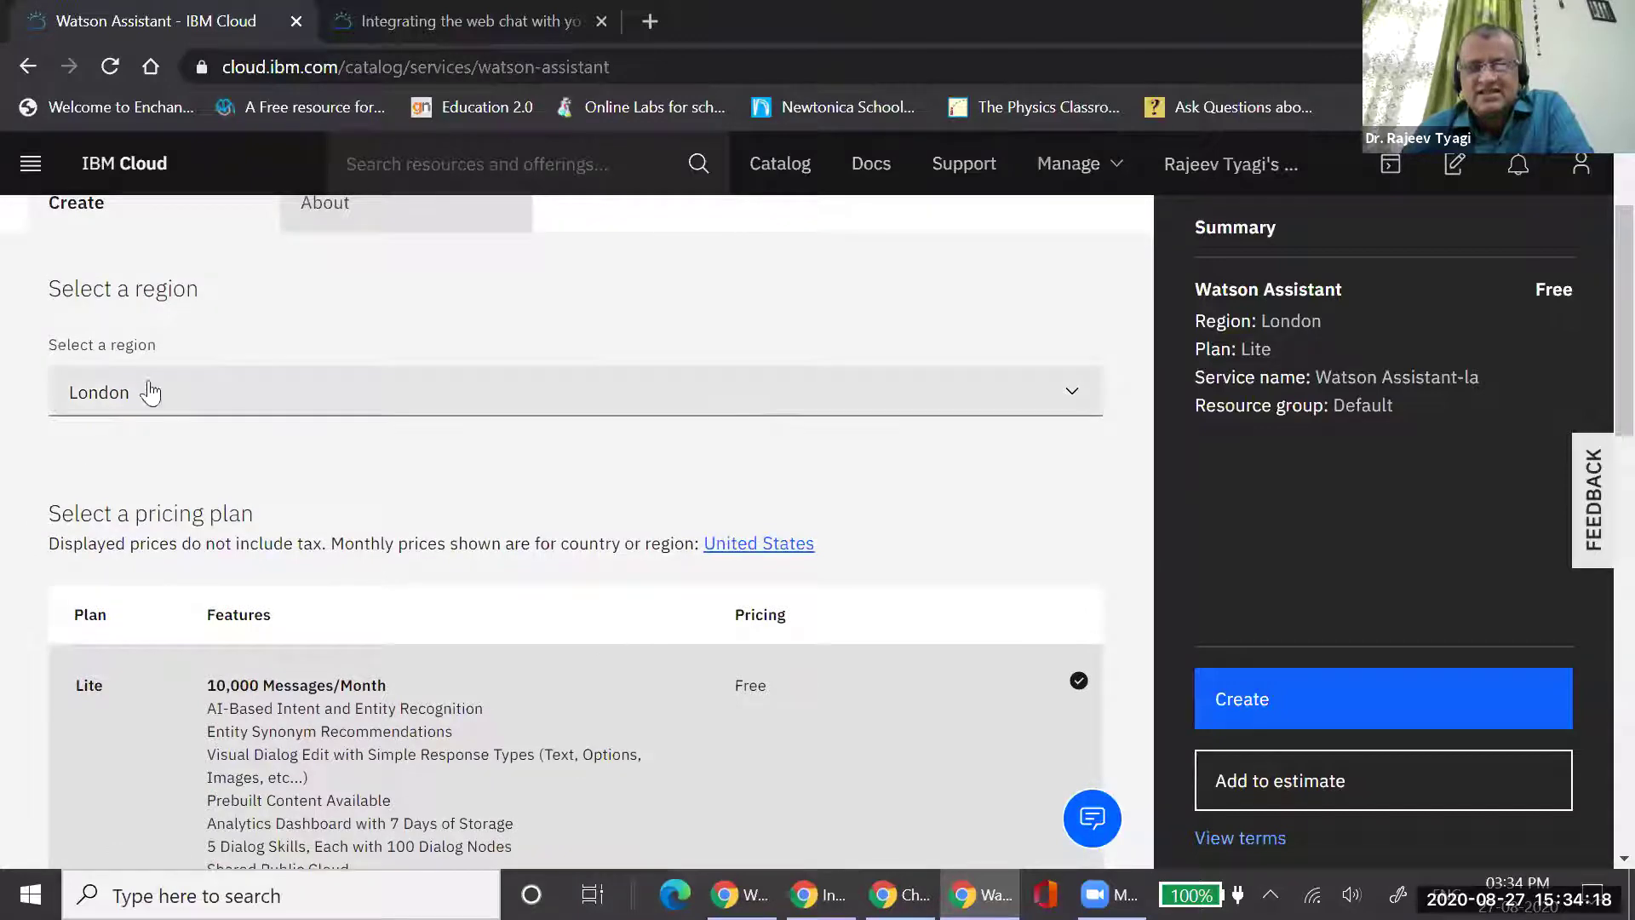
{"action": "left_click", "coordinate": [1073, 394]}
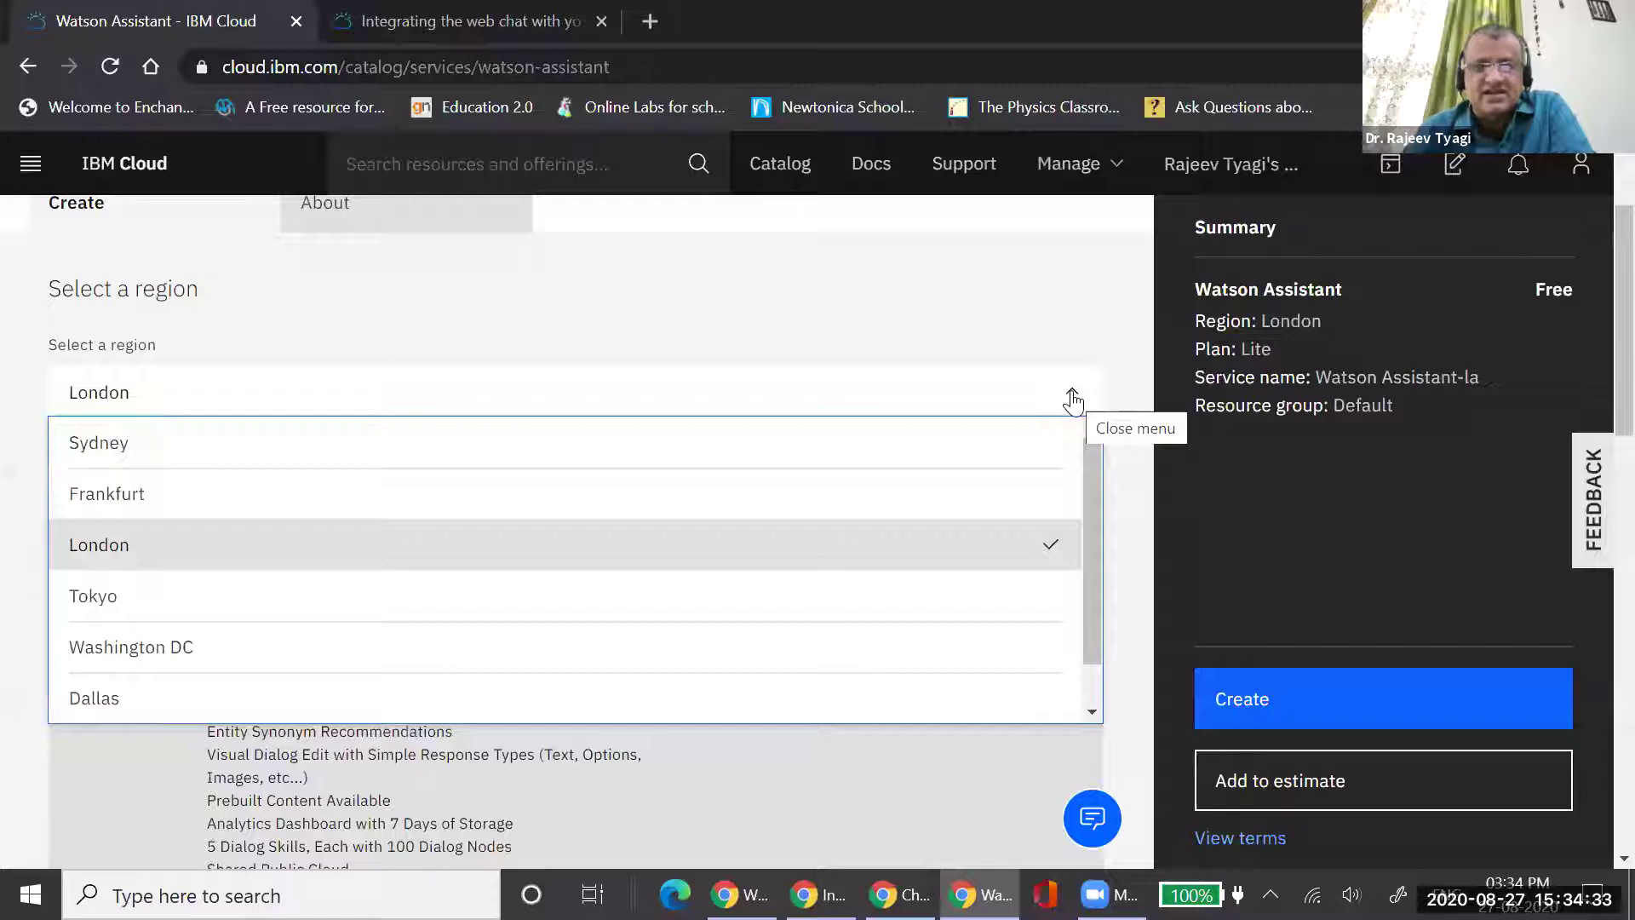
{"action": "left_click", "coordinate": [1072, 398]}
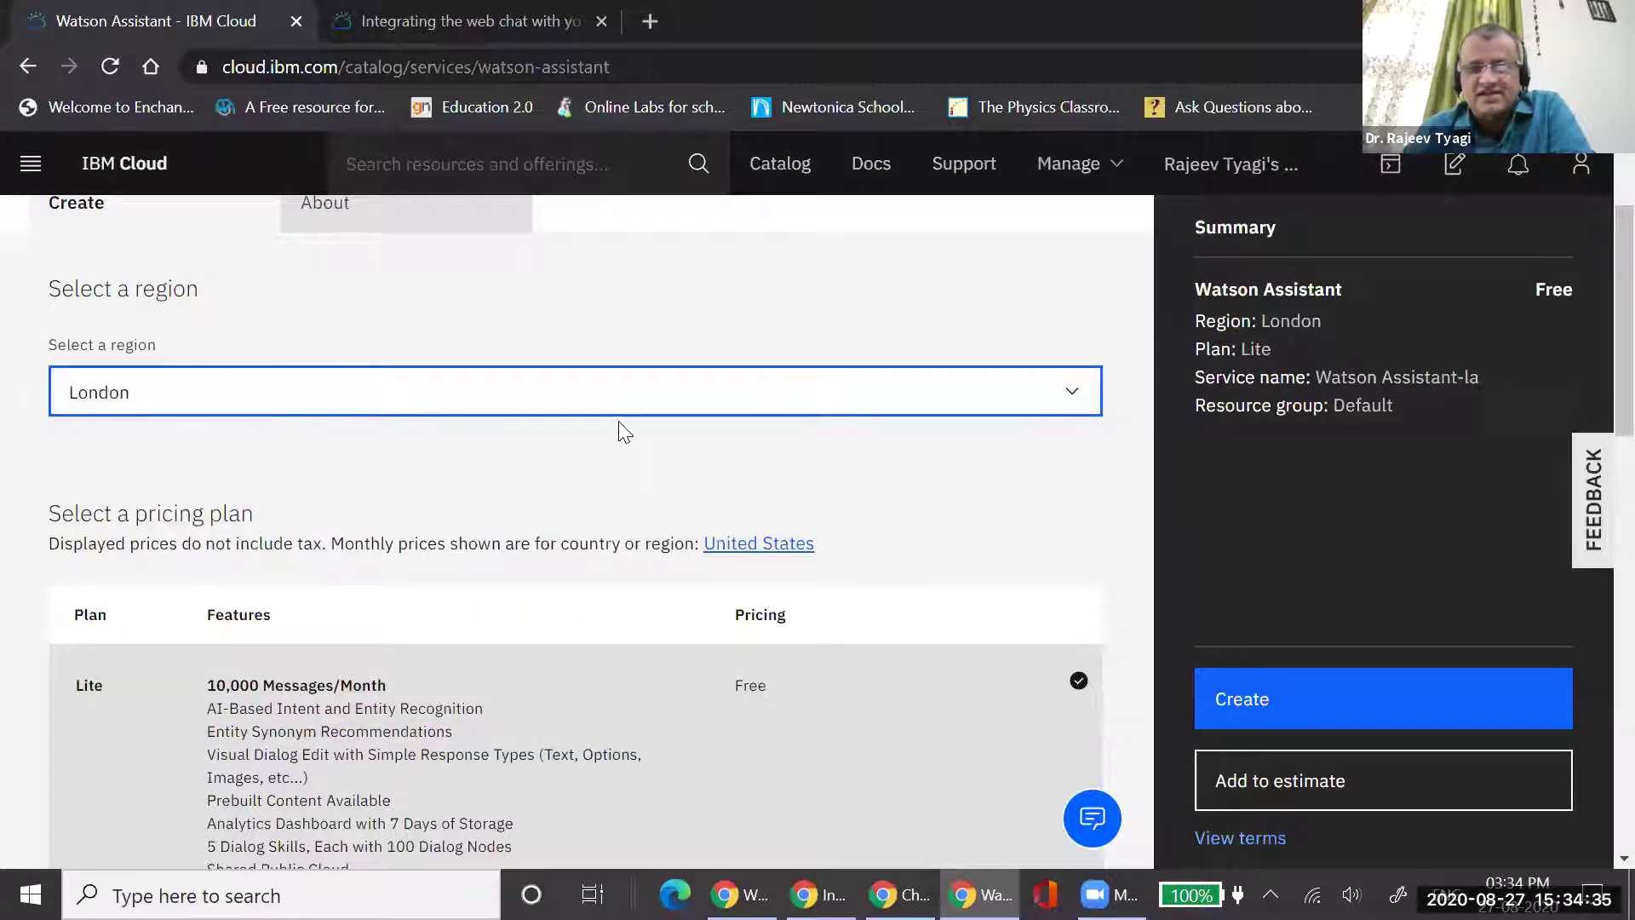
{"action": "left_click", "coordinate": [632, 417]}
{"action": "scroll", "coordinate": [632, 418], "scroll_direction": "down", "scroll_amount": 3}
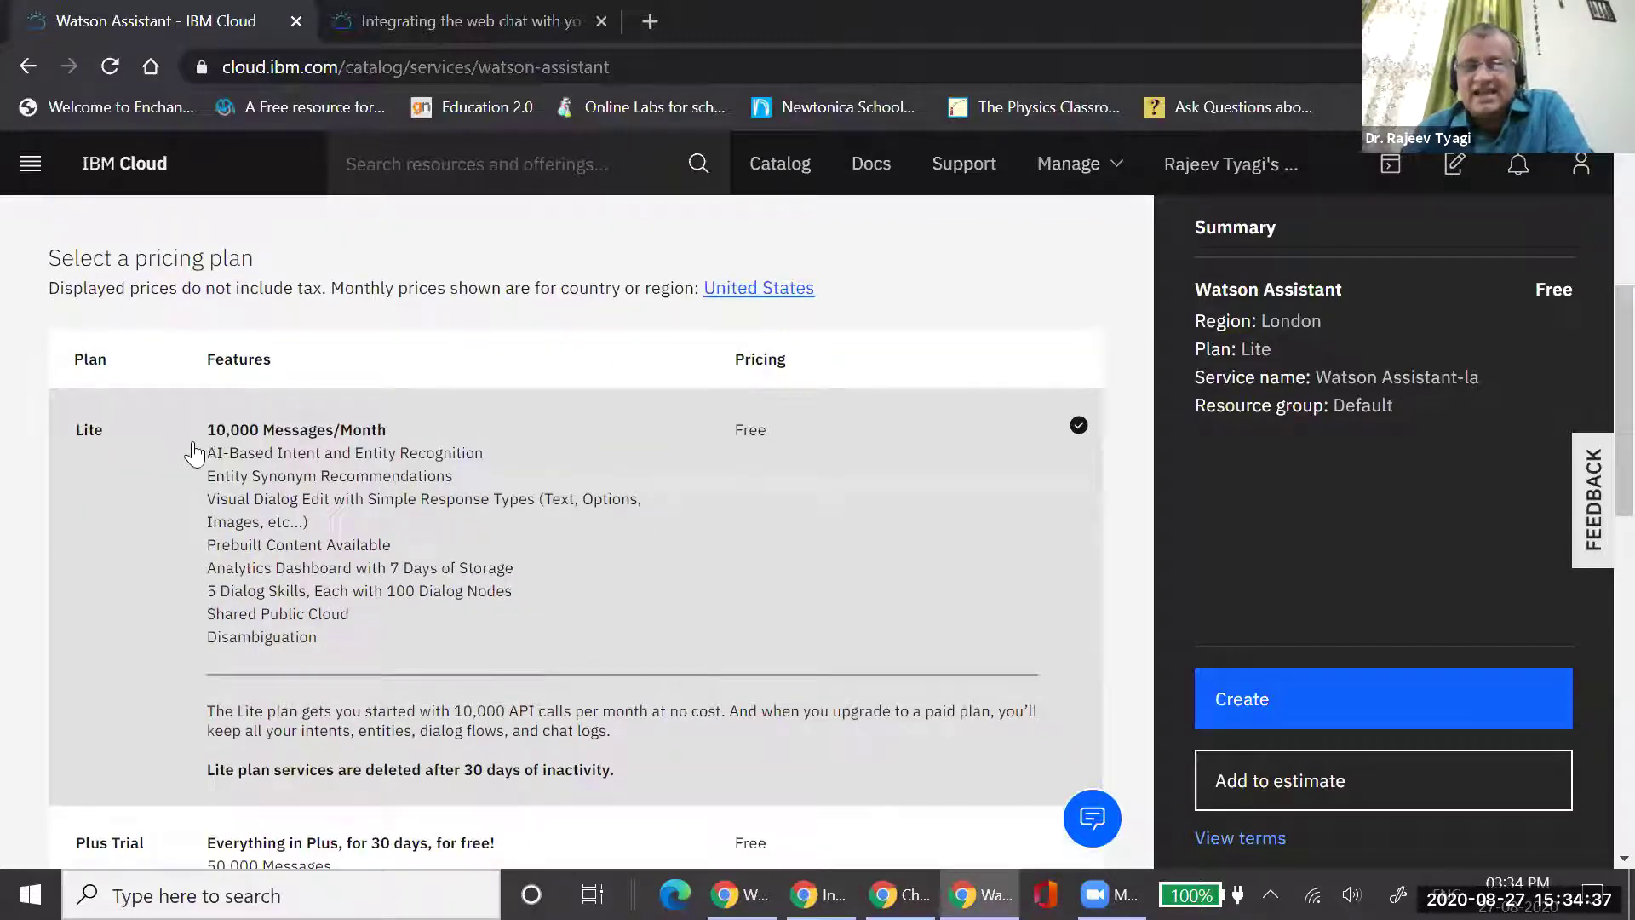
{"action": "scroll", "coordinate": [666, 475], "scroll_direction": "down", "scroll_amount": 5}
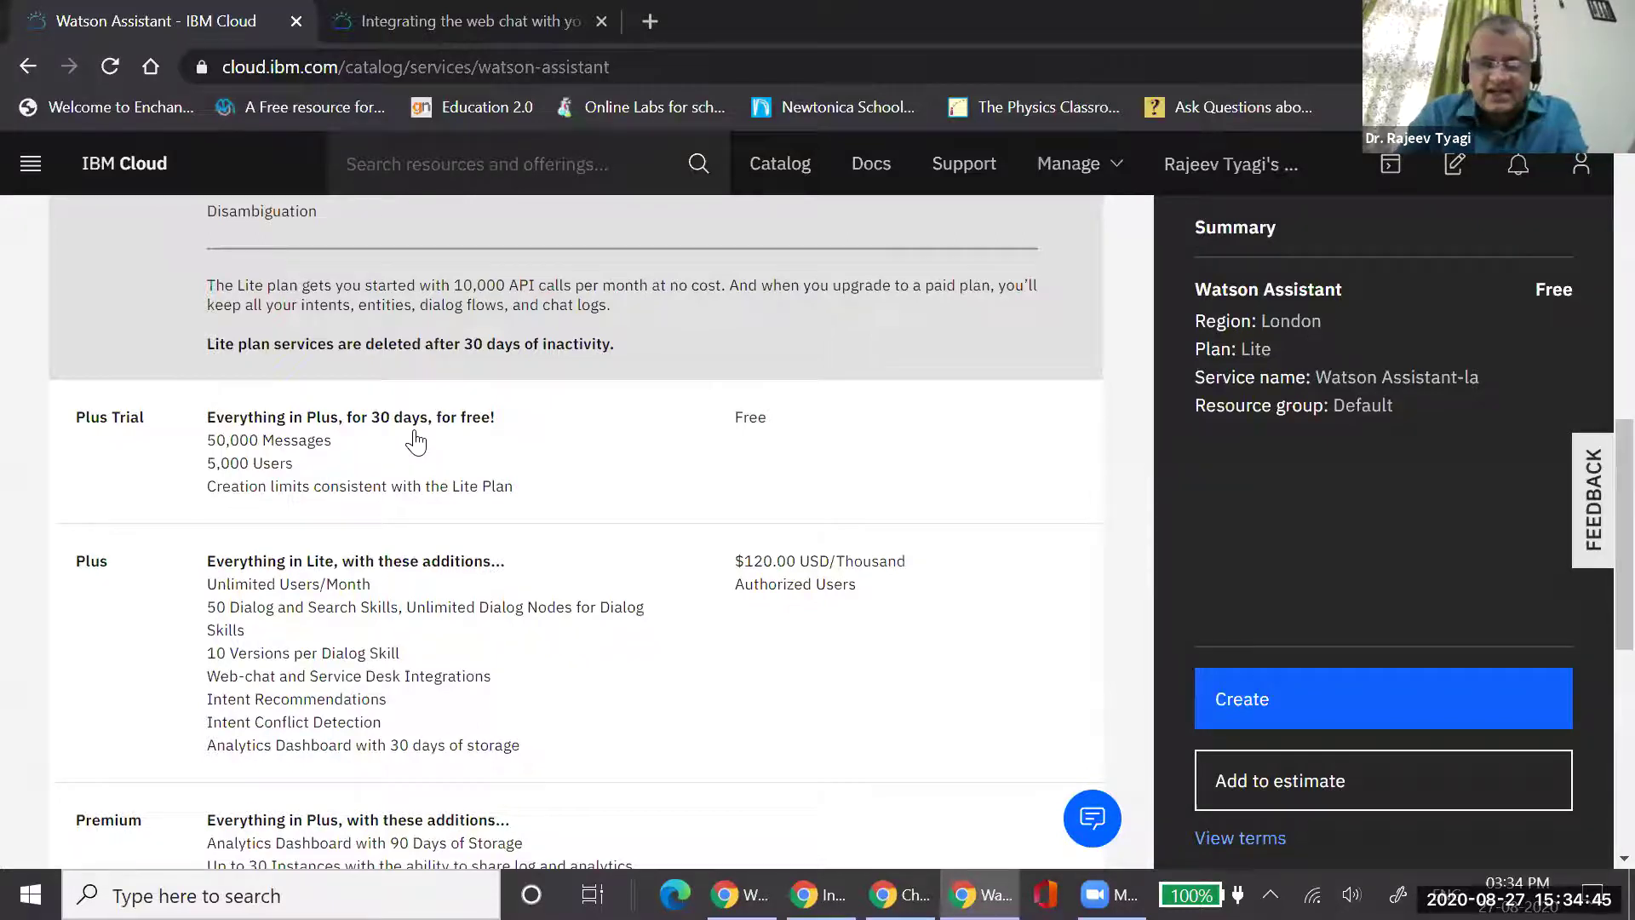
{"action": "scroll", "coordinate": [399, 442], "scroll_direction": "down", "scroll_amount": 1}
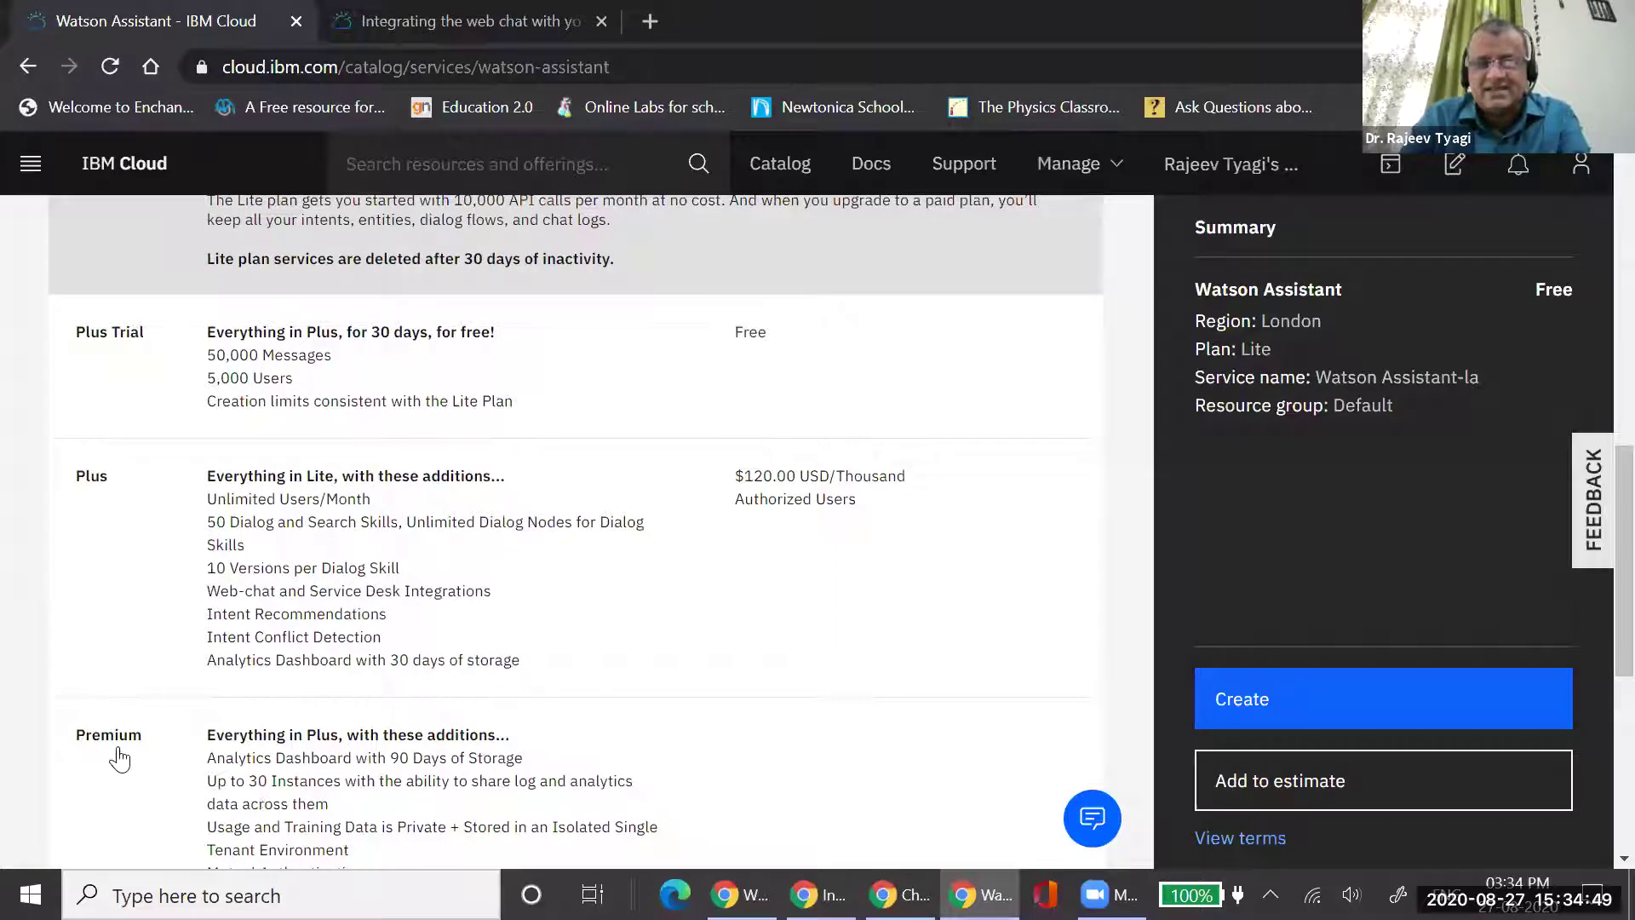
{"action": "scroll", "coordinate": [571, 515], "scroll_direction": "up", "scroll_amount": 4}
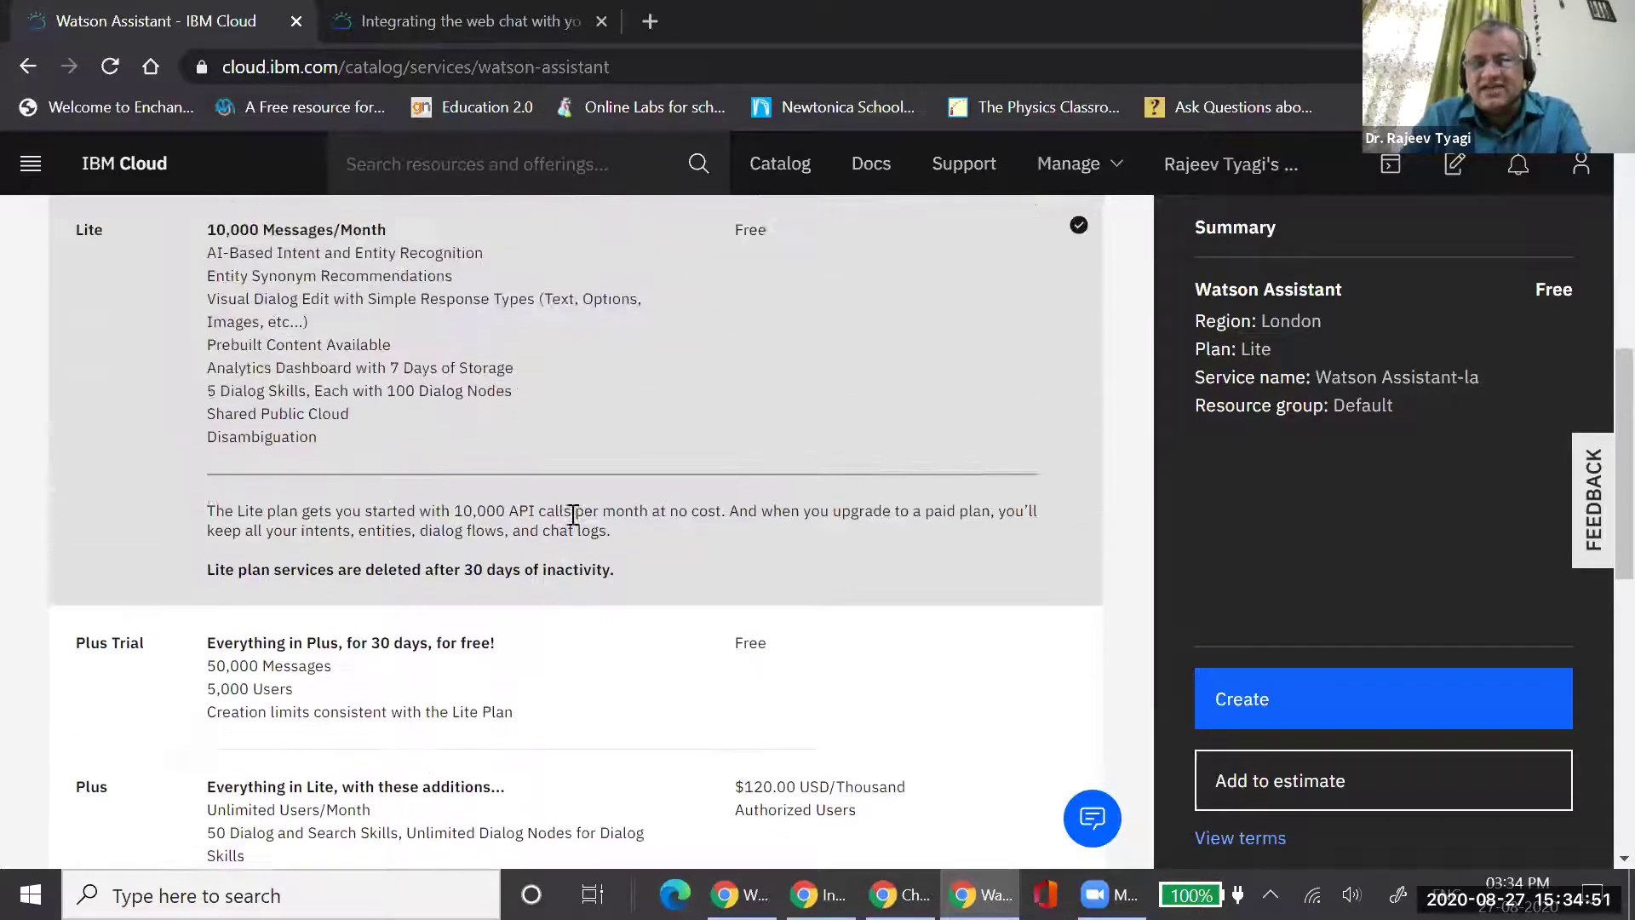
{"action": "scroll", "coordinate": [573, 515], "scroll_direction": "up", "scroll_amount": 1}
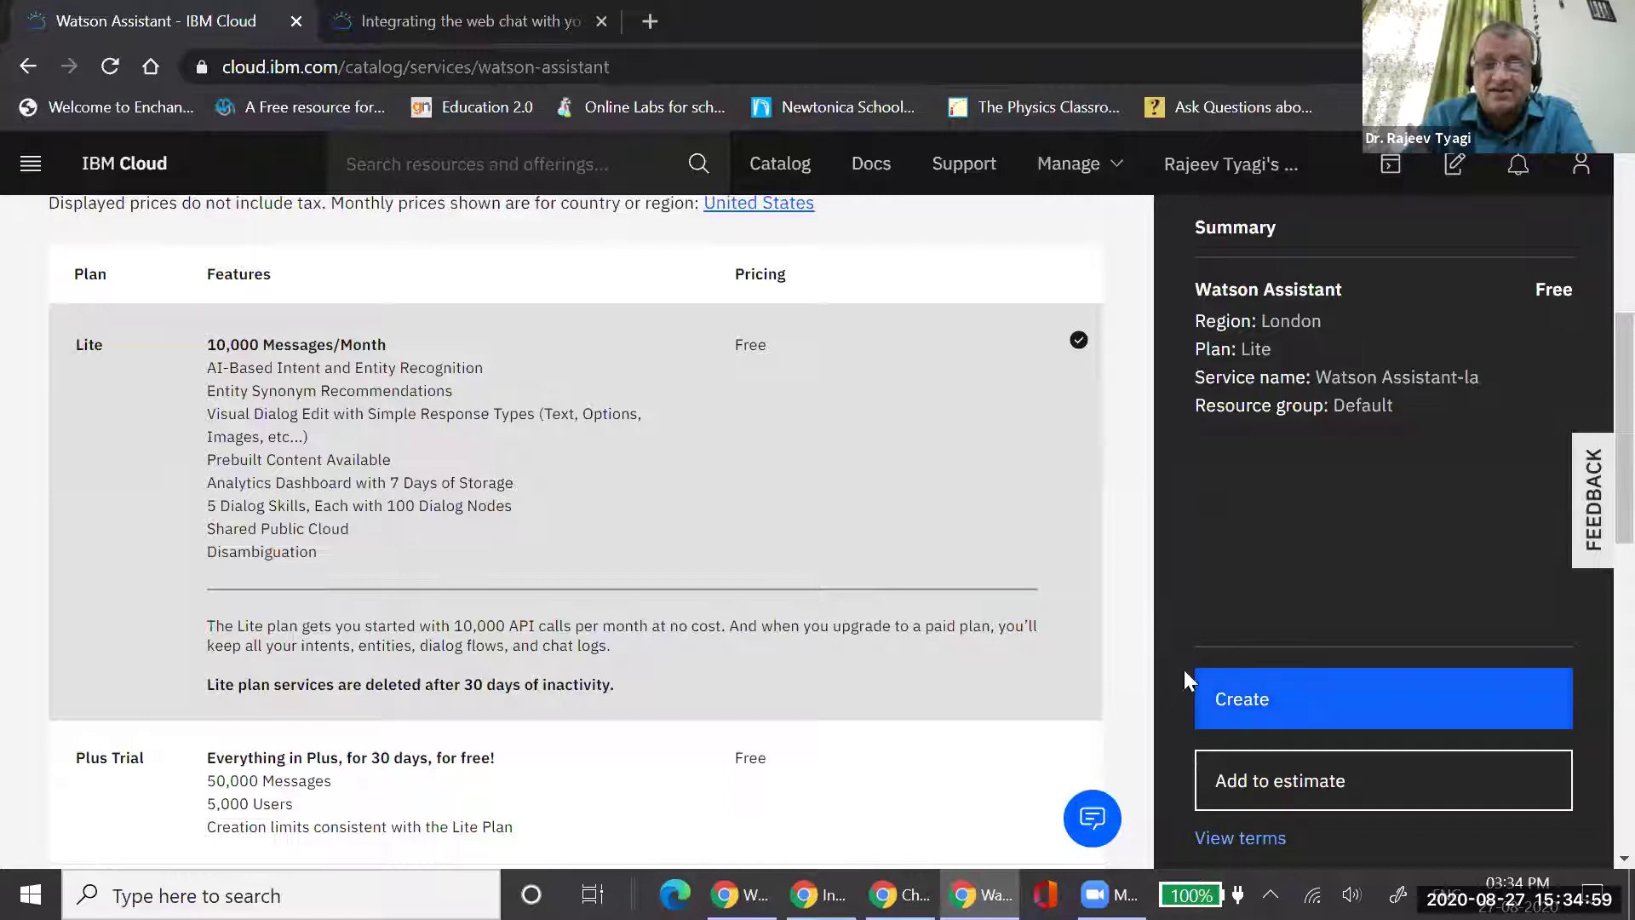
{"action": "scroll", "coordinate": [1227, 617], "scroll_direction": "down", "scroll_amount": 2}
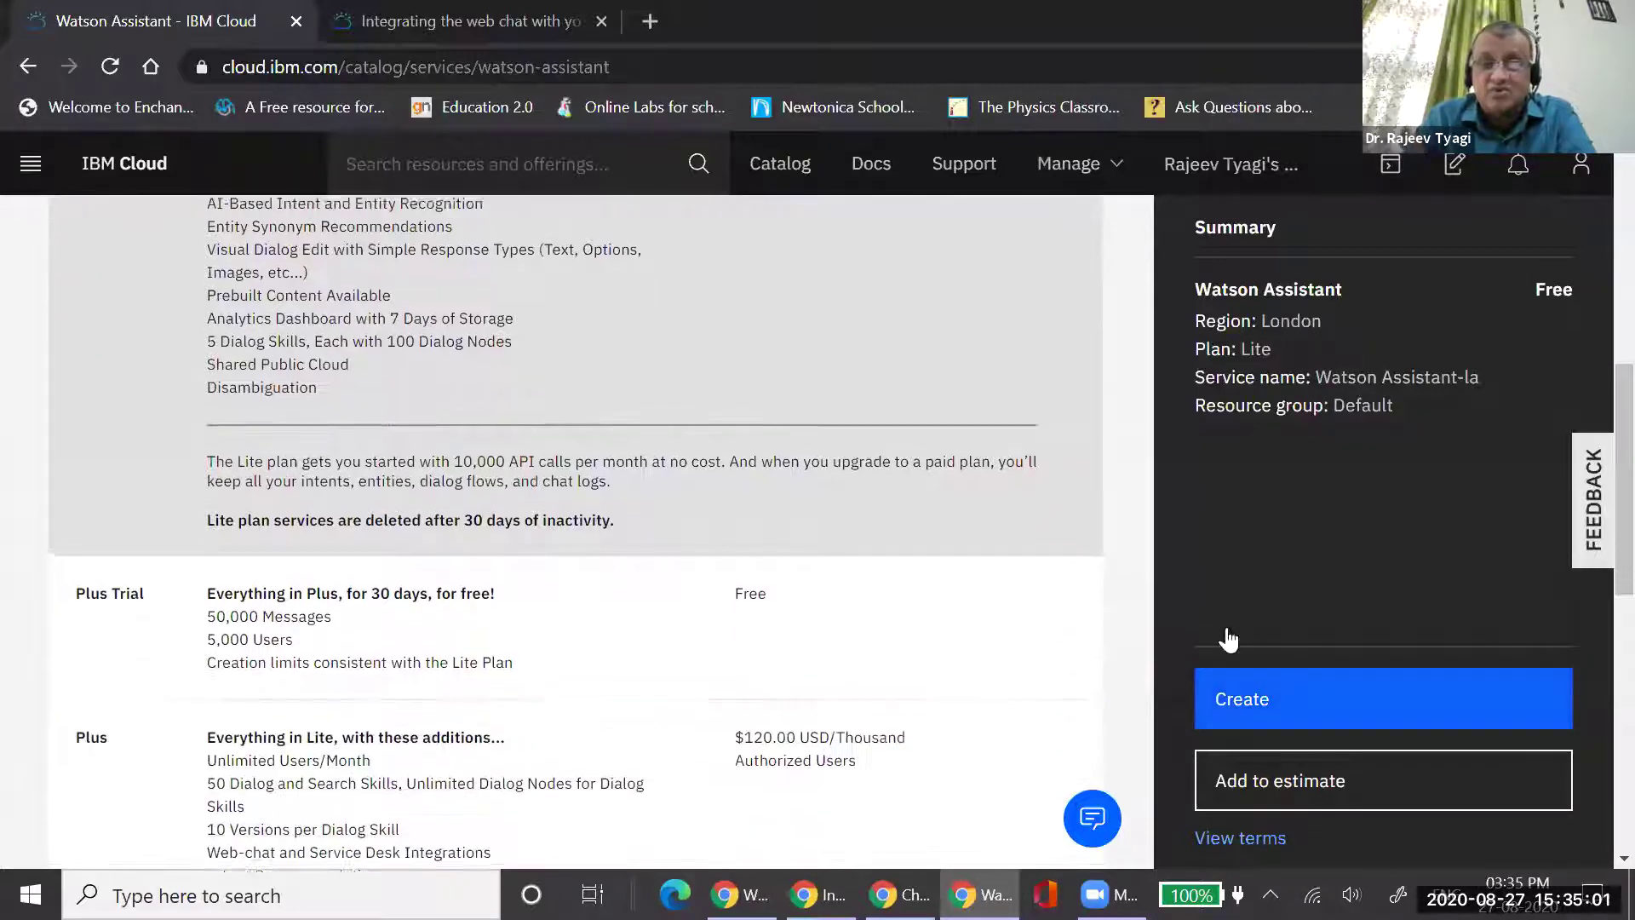
Create the Watson Assistant service in the London region on the Lite plan and launch its tool
{"action": "left_click", "coordinate": [1275, 705]}
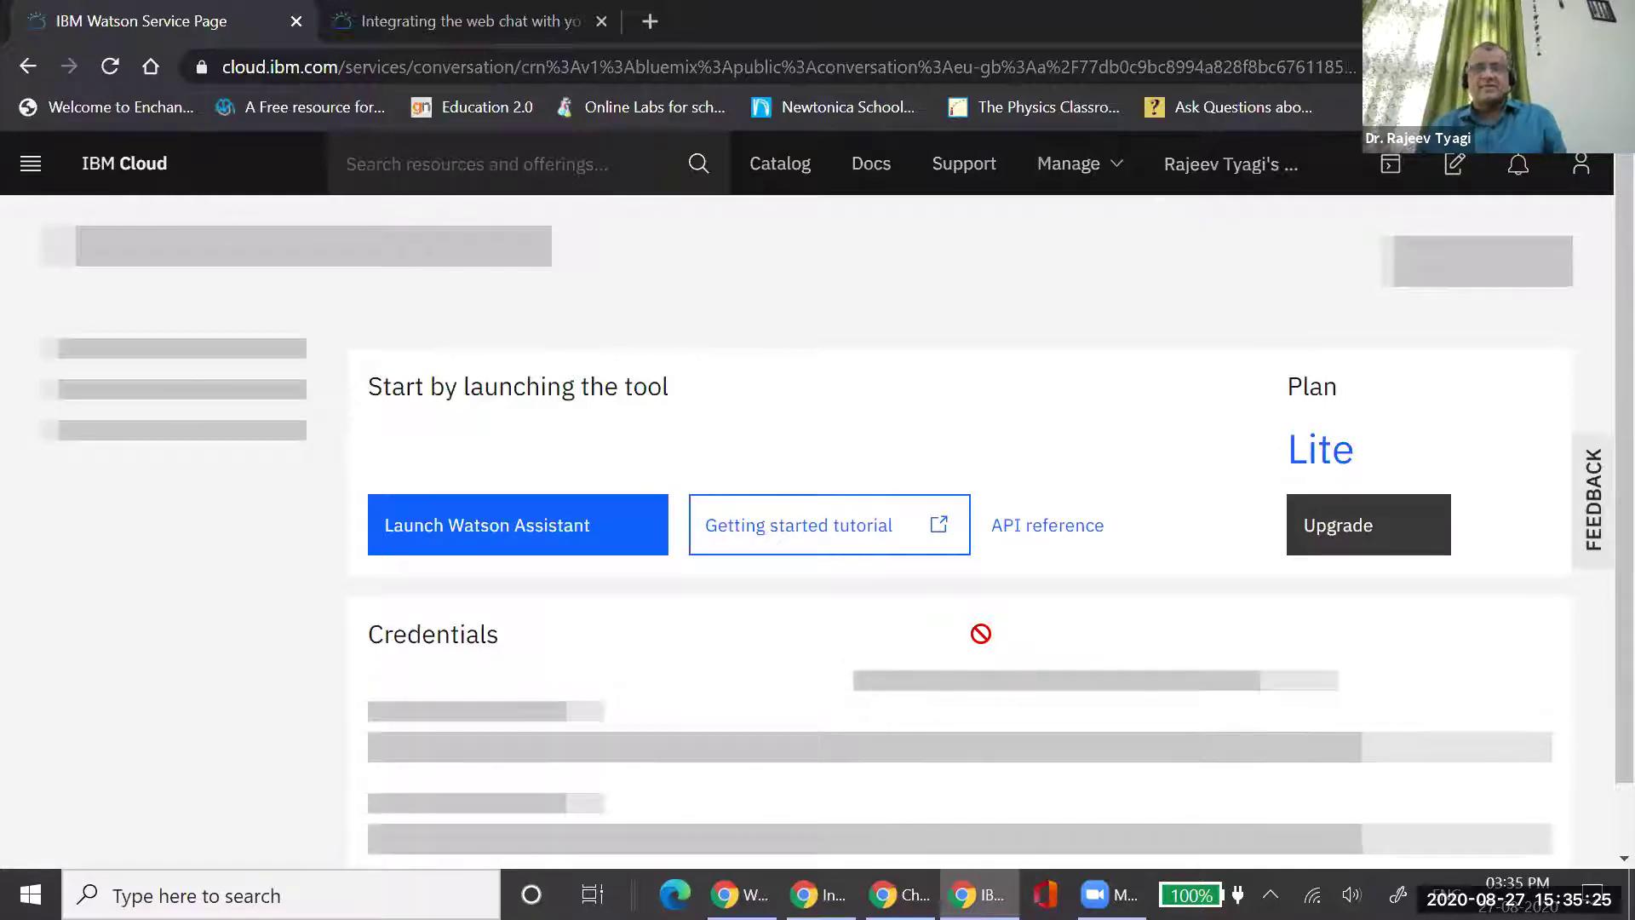
{"action": "scroll", "coordinate": [1064, 536], "scroll_direction": "down", "scroll_amount": 1}
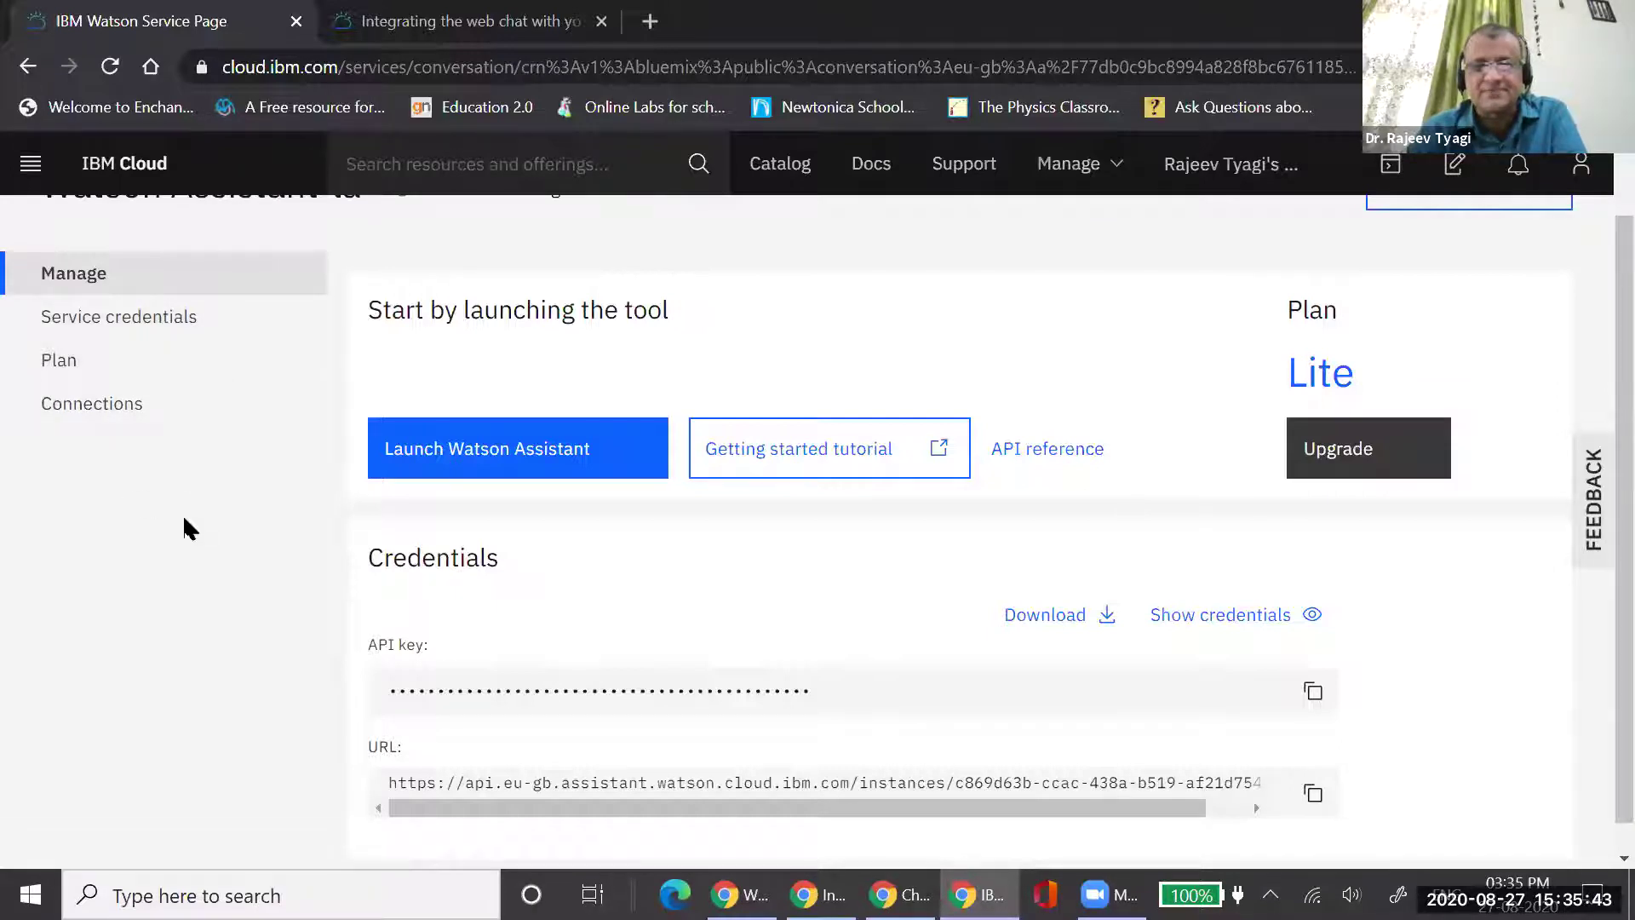
{"action": "scroll", "coordinate": [183, 514], "scroll_direction": "down", "scroll_amount": 1}
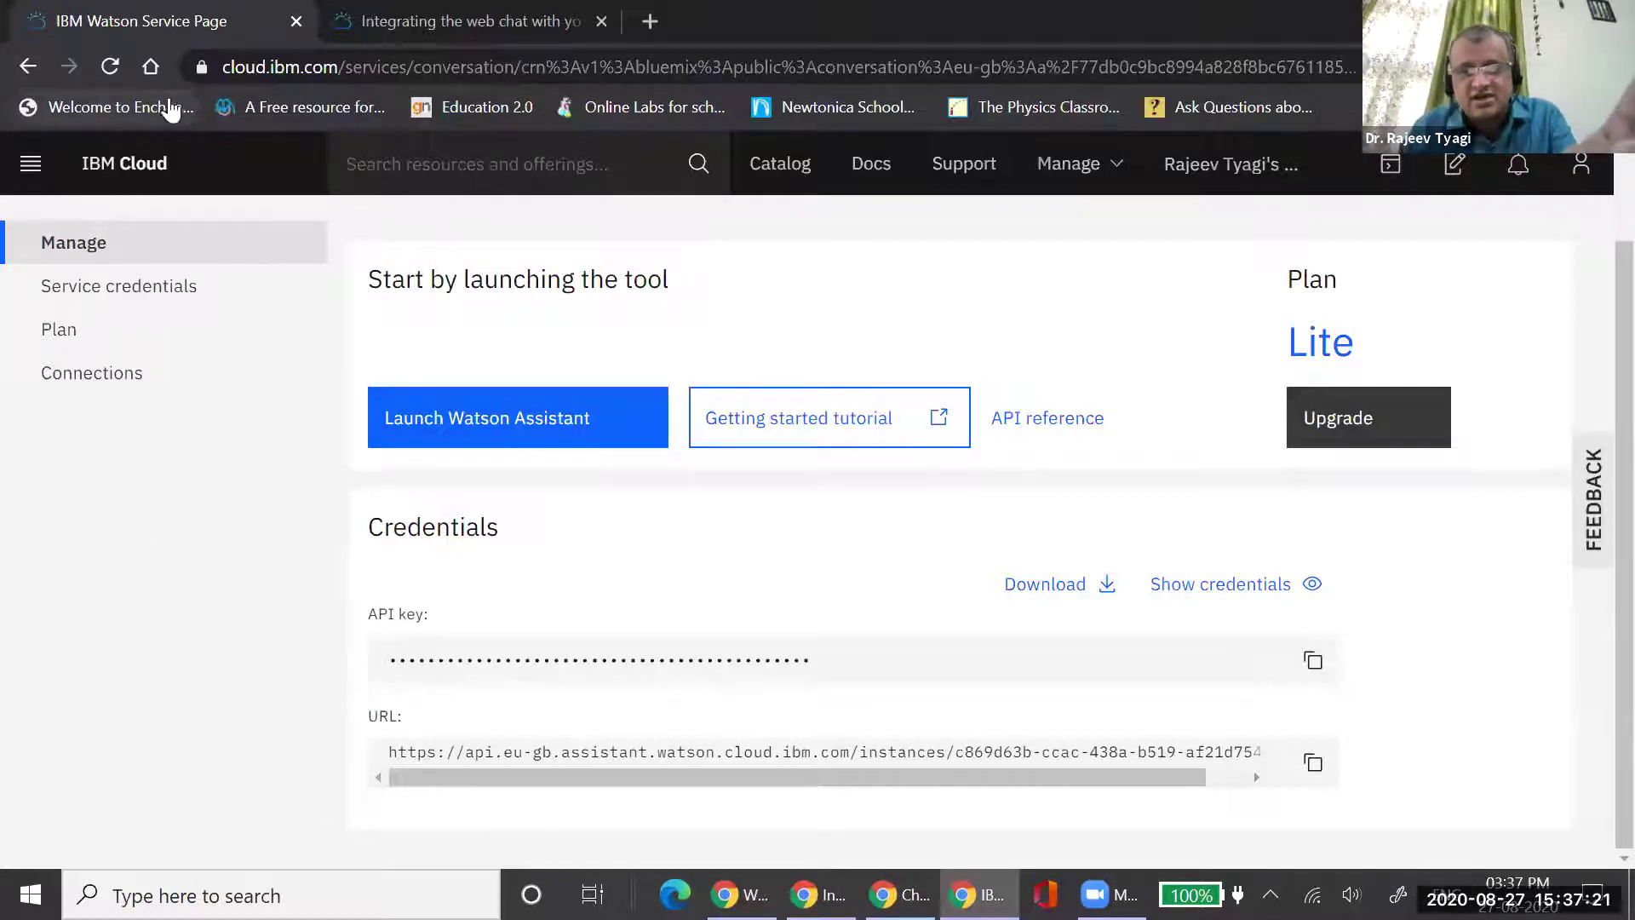
{"action": "left_click", "coordinate": [498, 434]}
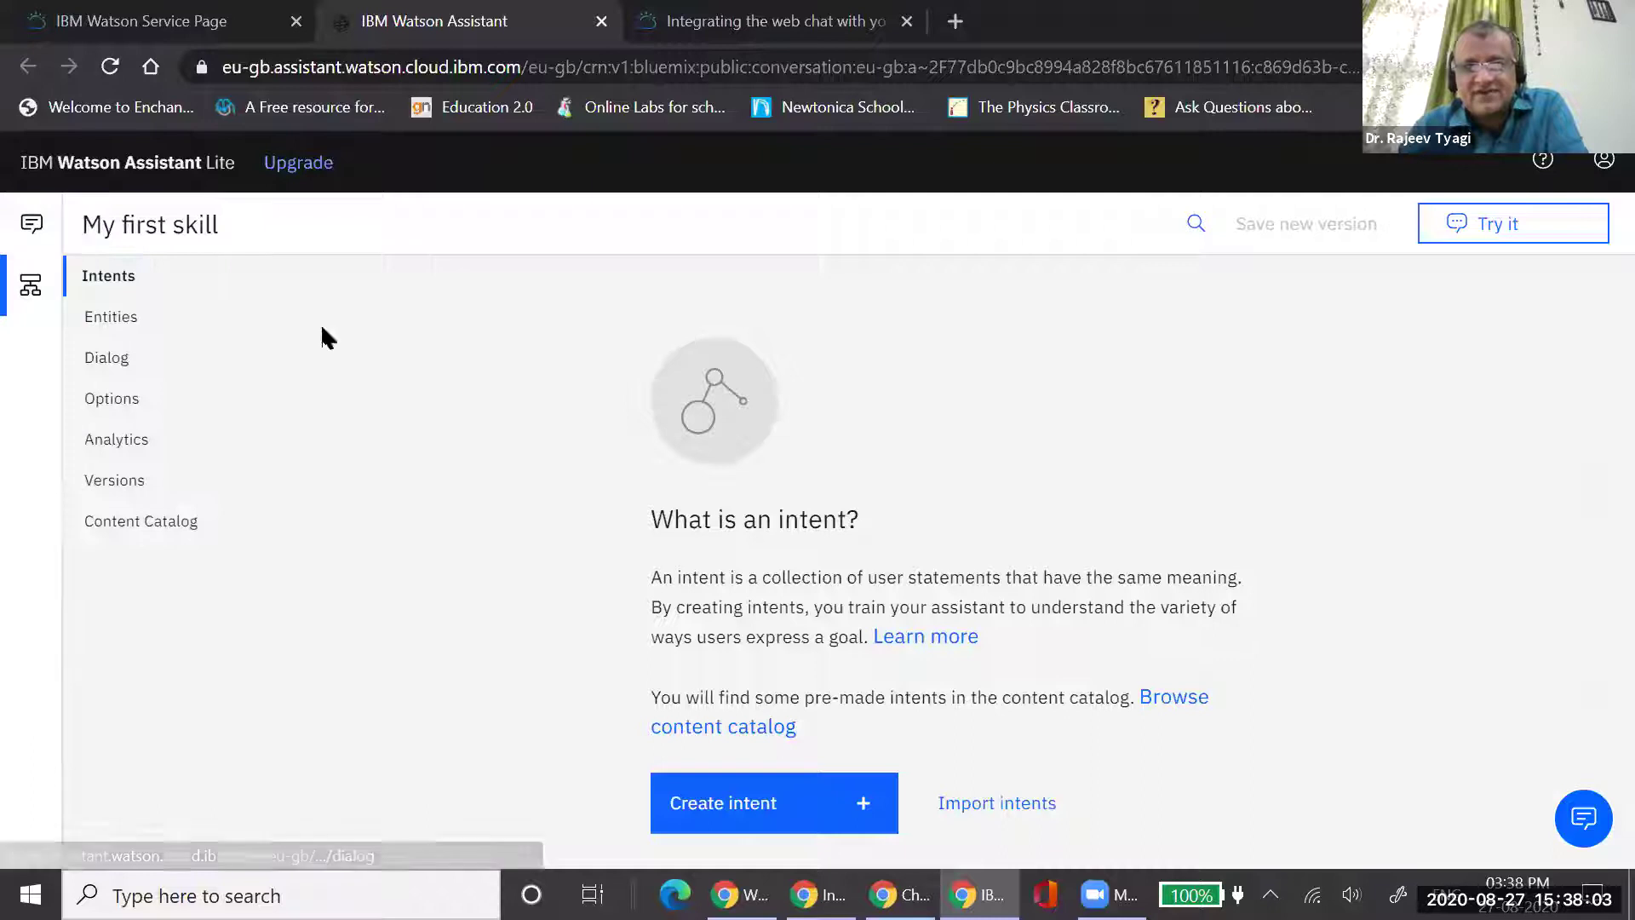
Leave My first skill and open the Skills overview of Watson Assistant
{"action": "mouse_move", "coordinate": [17, 332]}
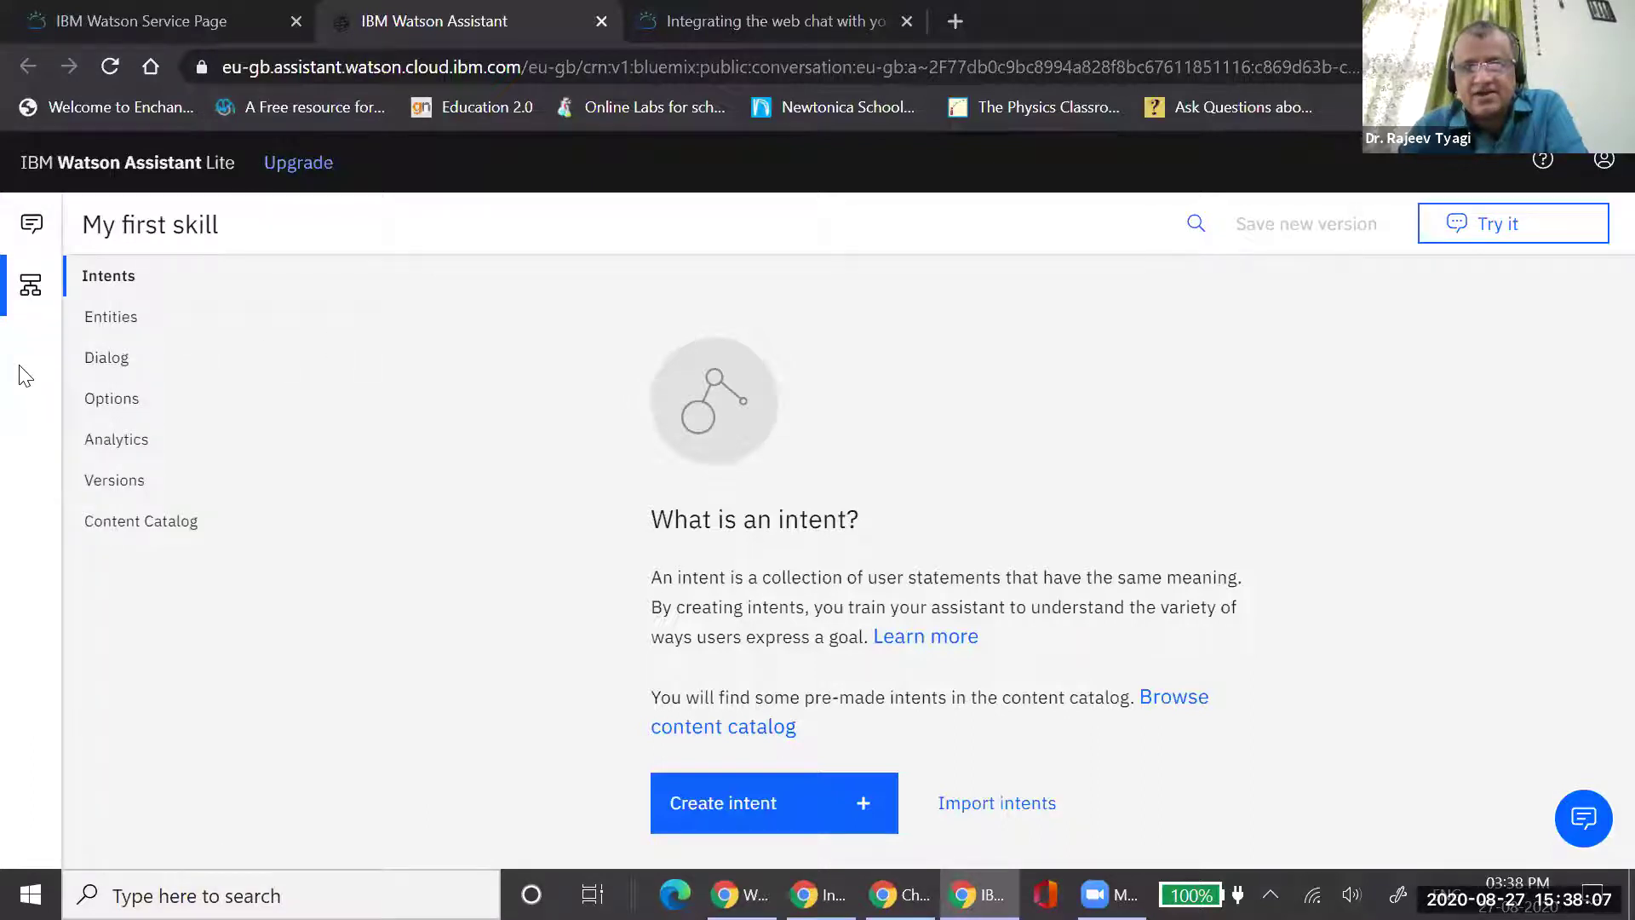
{"action": "mouse_move", "coordinate": [25, 375]}
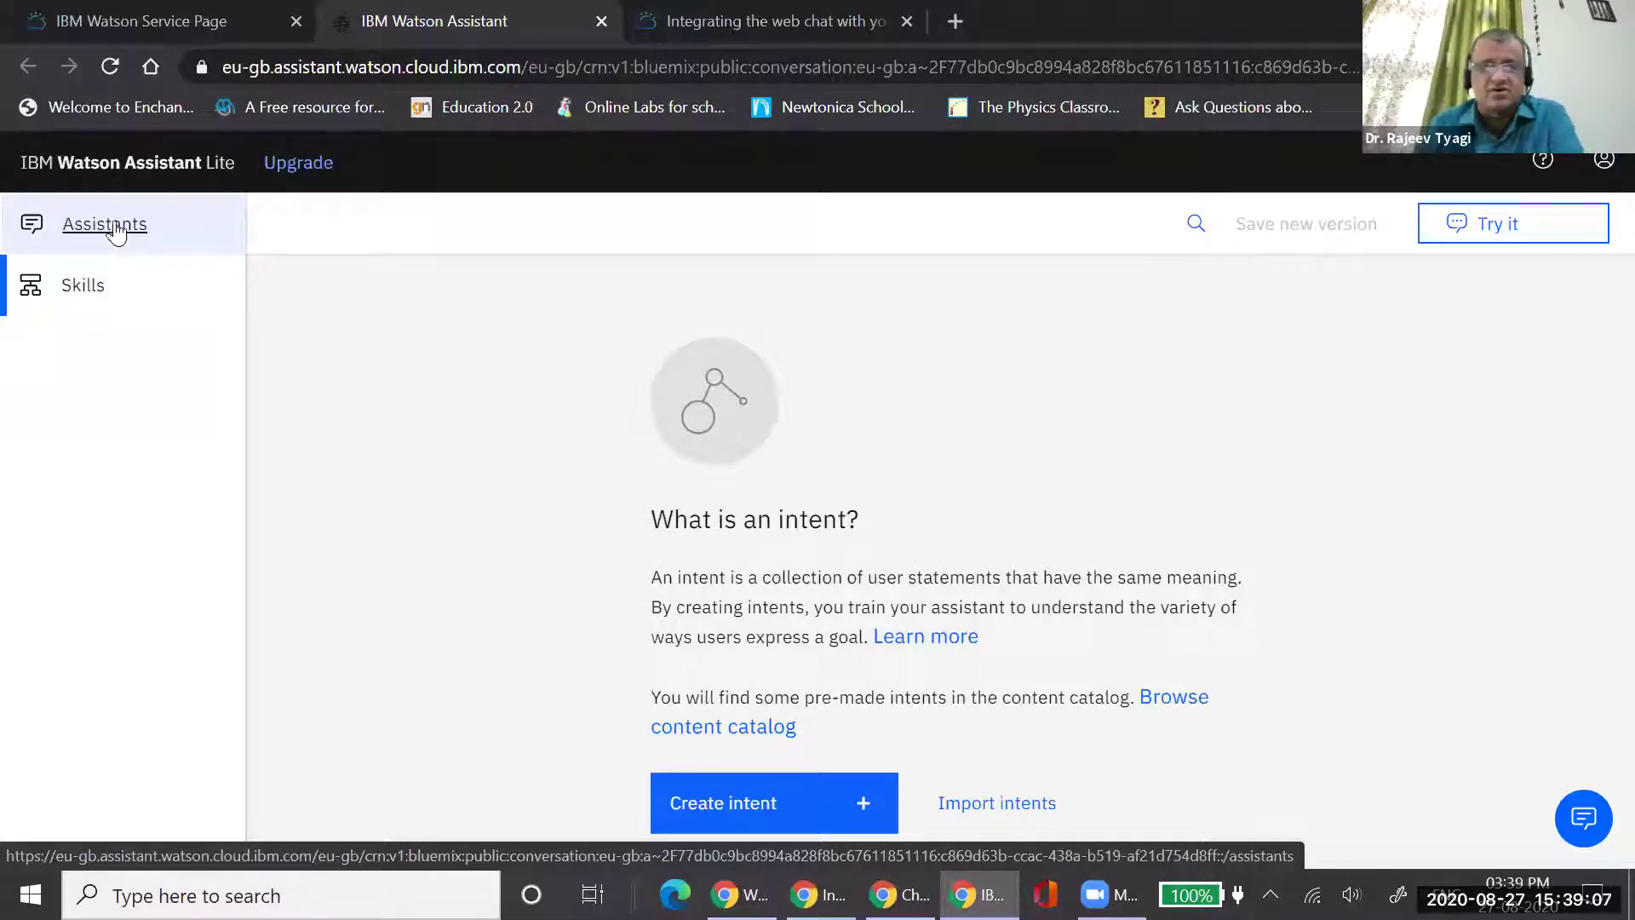
{"action": "left_click", "coordinate": [86, 295]}
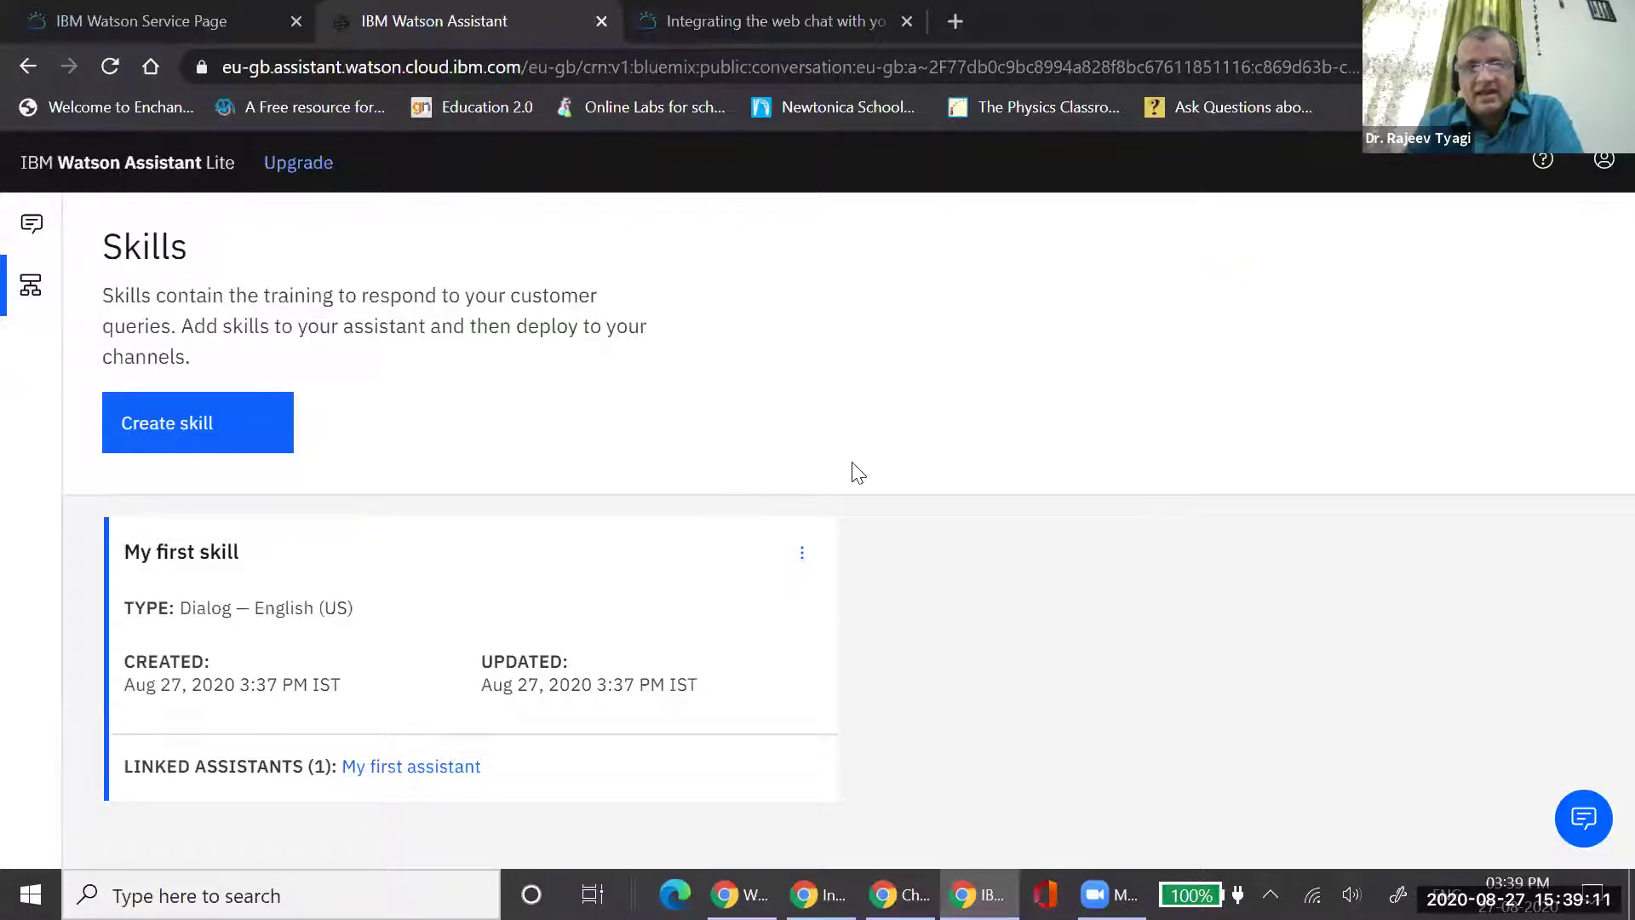
Try to delete My first skill, then check its linked assistant in the Assistants overview and return to Skills
{"action": "left_click", "coordinate": [801, 553]}
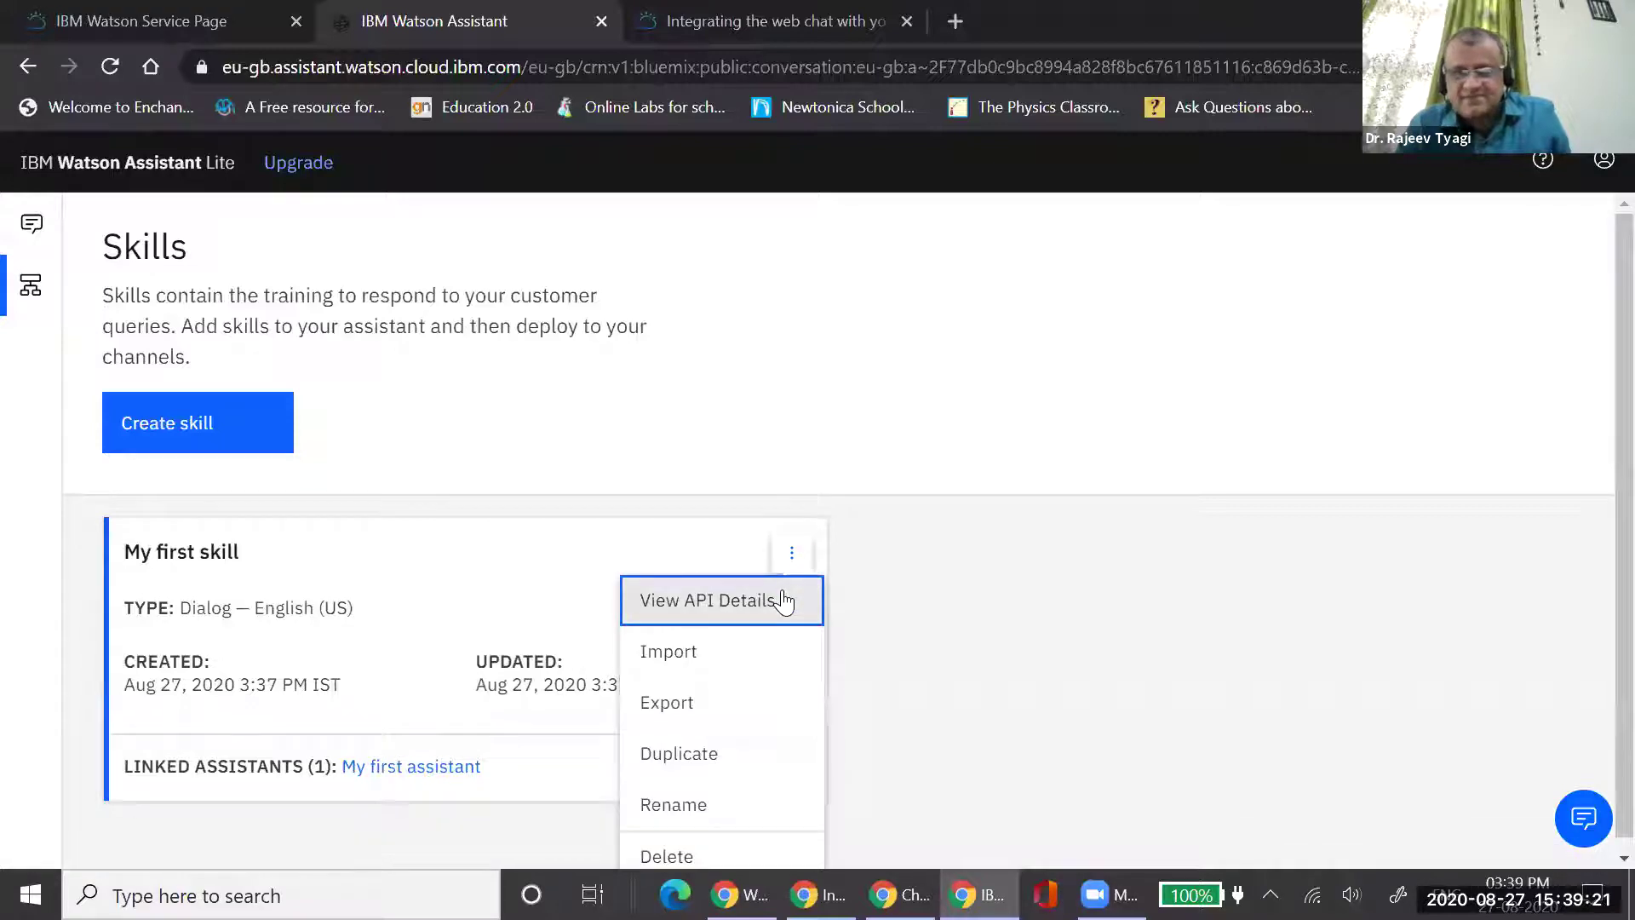
{"action": "scroll", "coordinate": [784, 596], "scroll_direction": "down", "scroll_amount": 1}
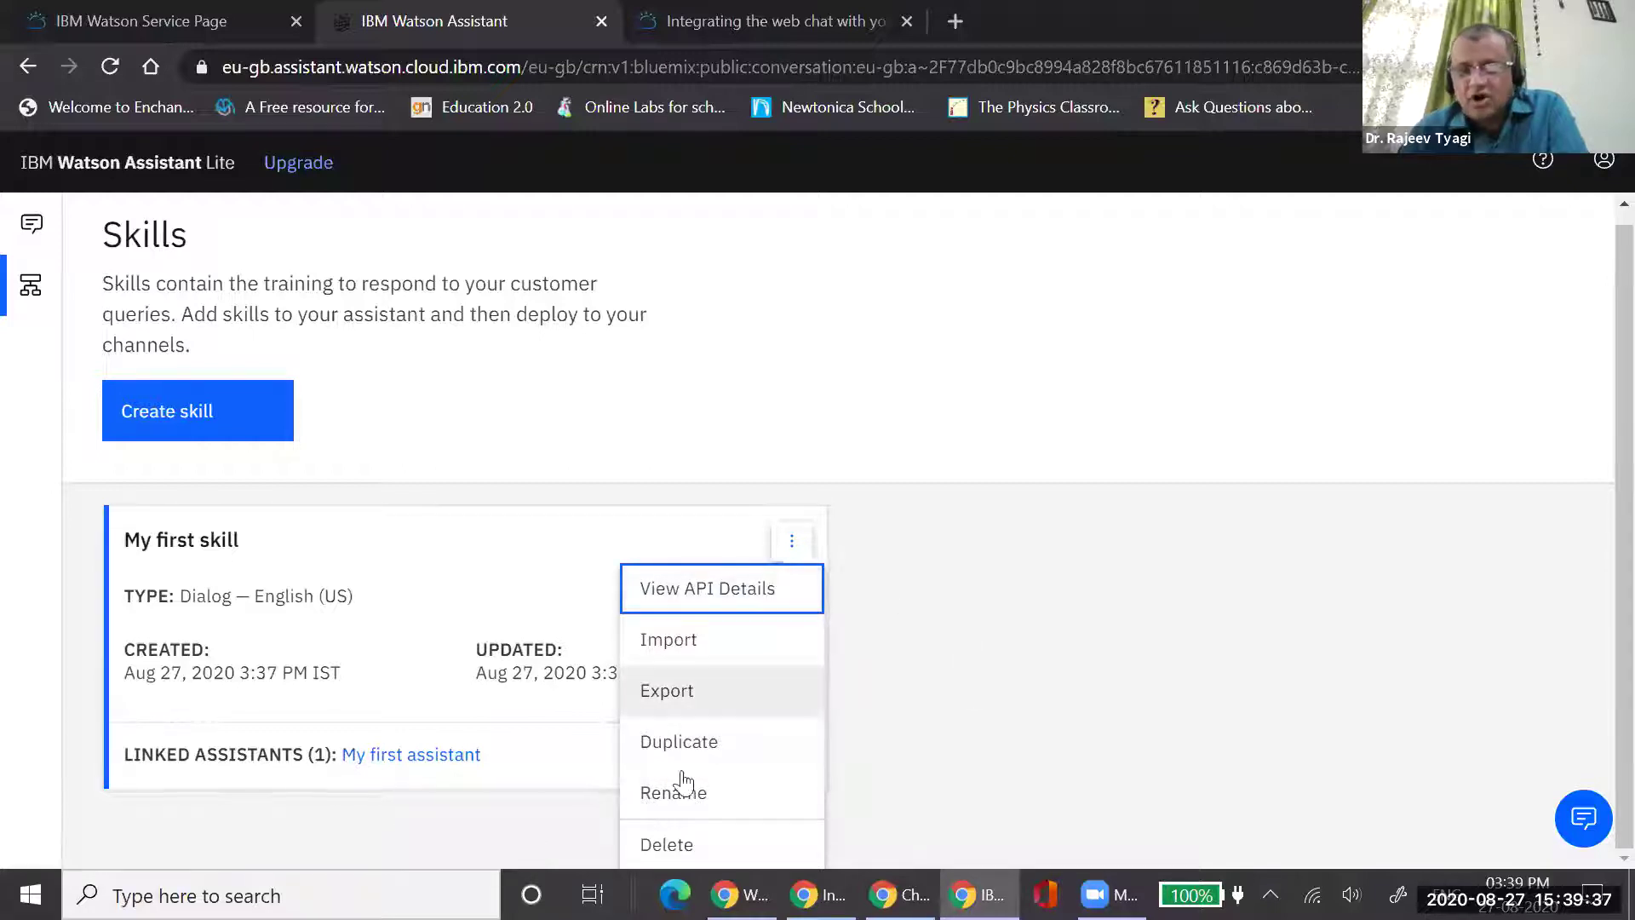
{"action": "left_click", "coordinate": [668, 845]}
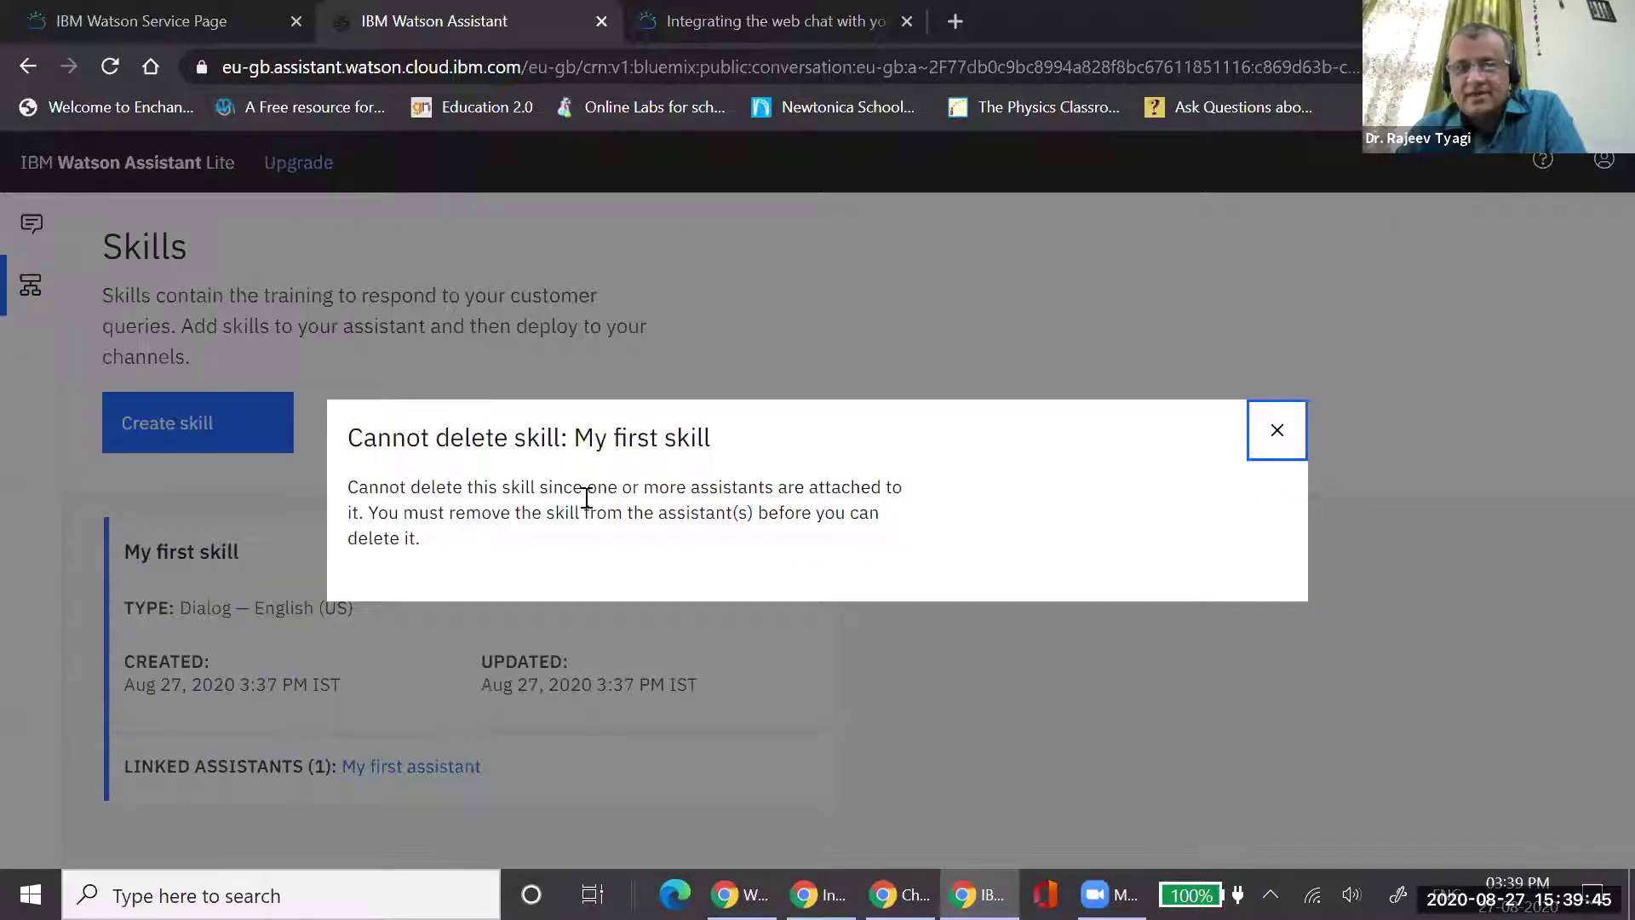
{"action": "left_click", "coordinate": [1268, 439]}
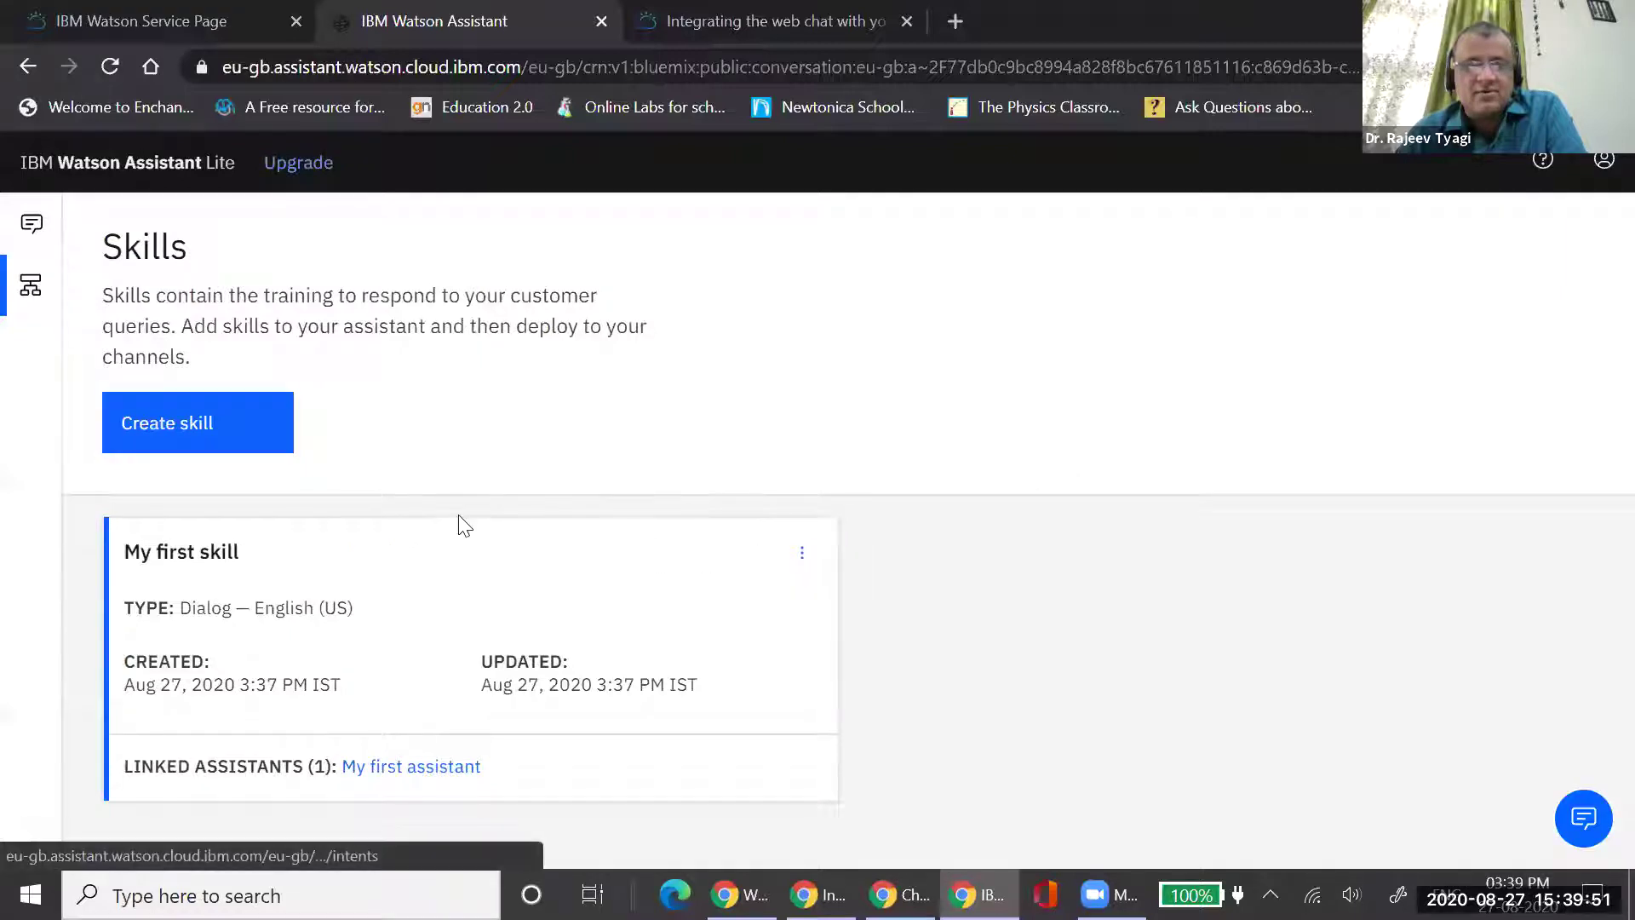
{"action": "left_click", "coordinate": [29, 221]}
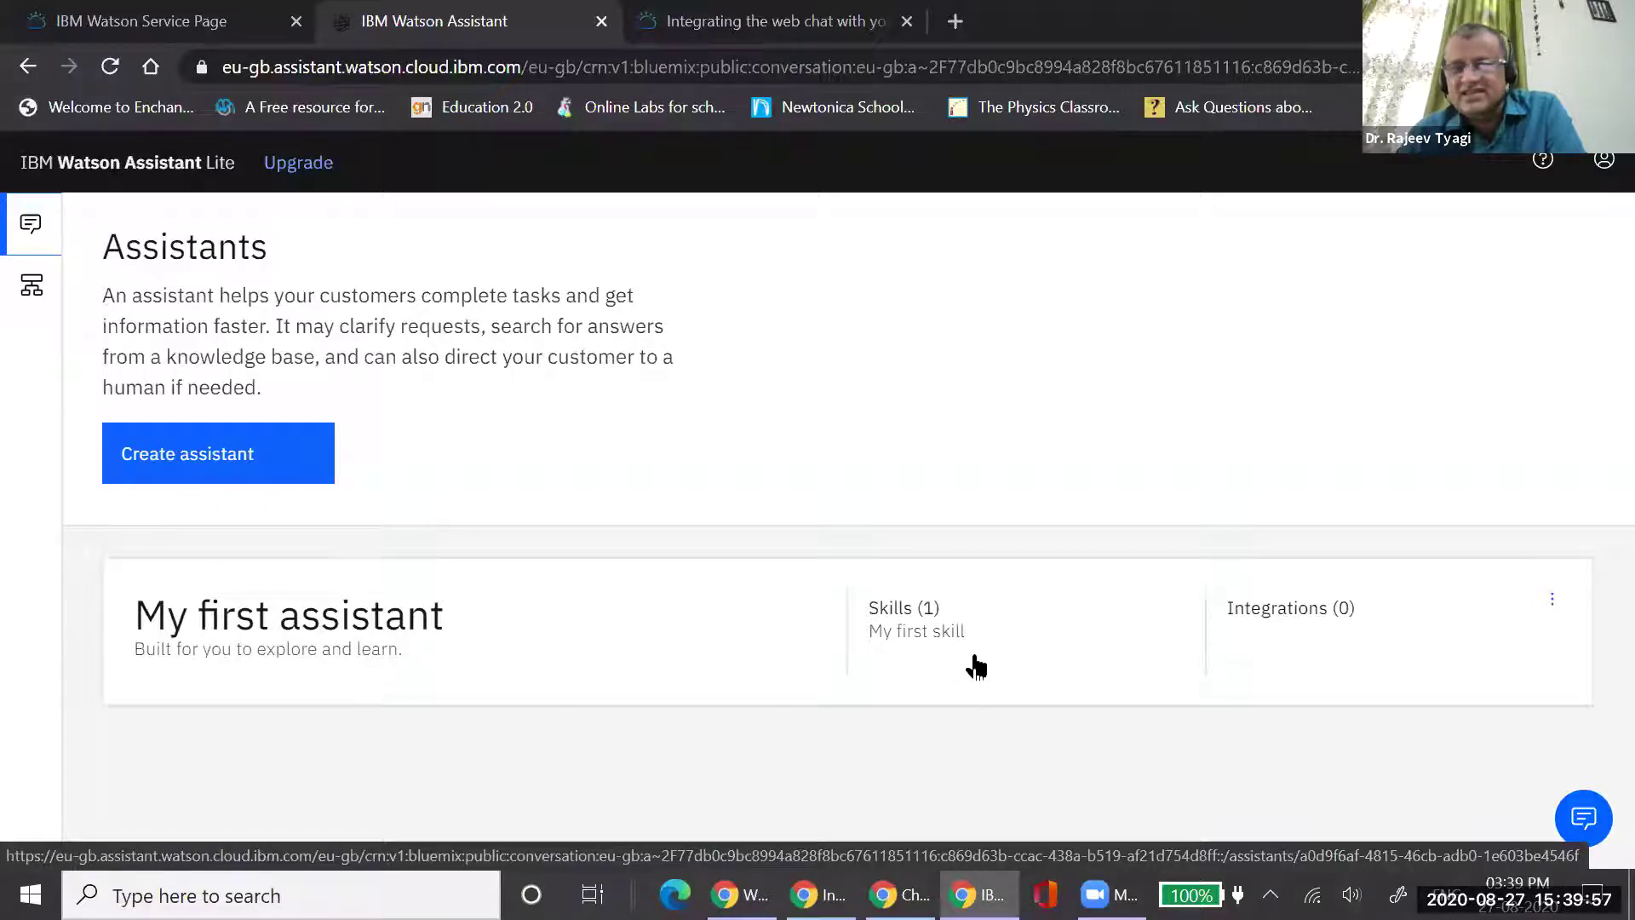
{"action": "left_click", "coordinate": [30, 285]}
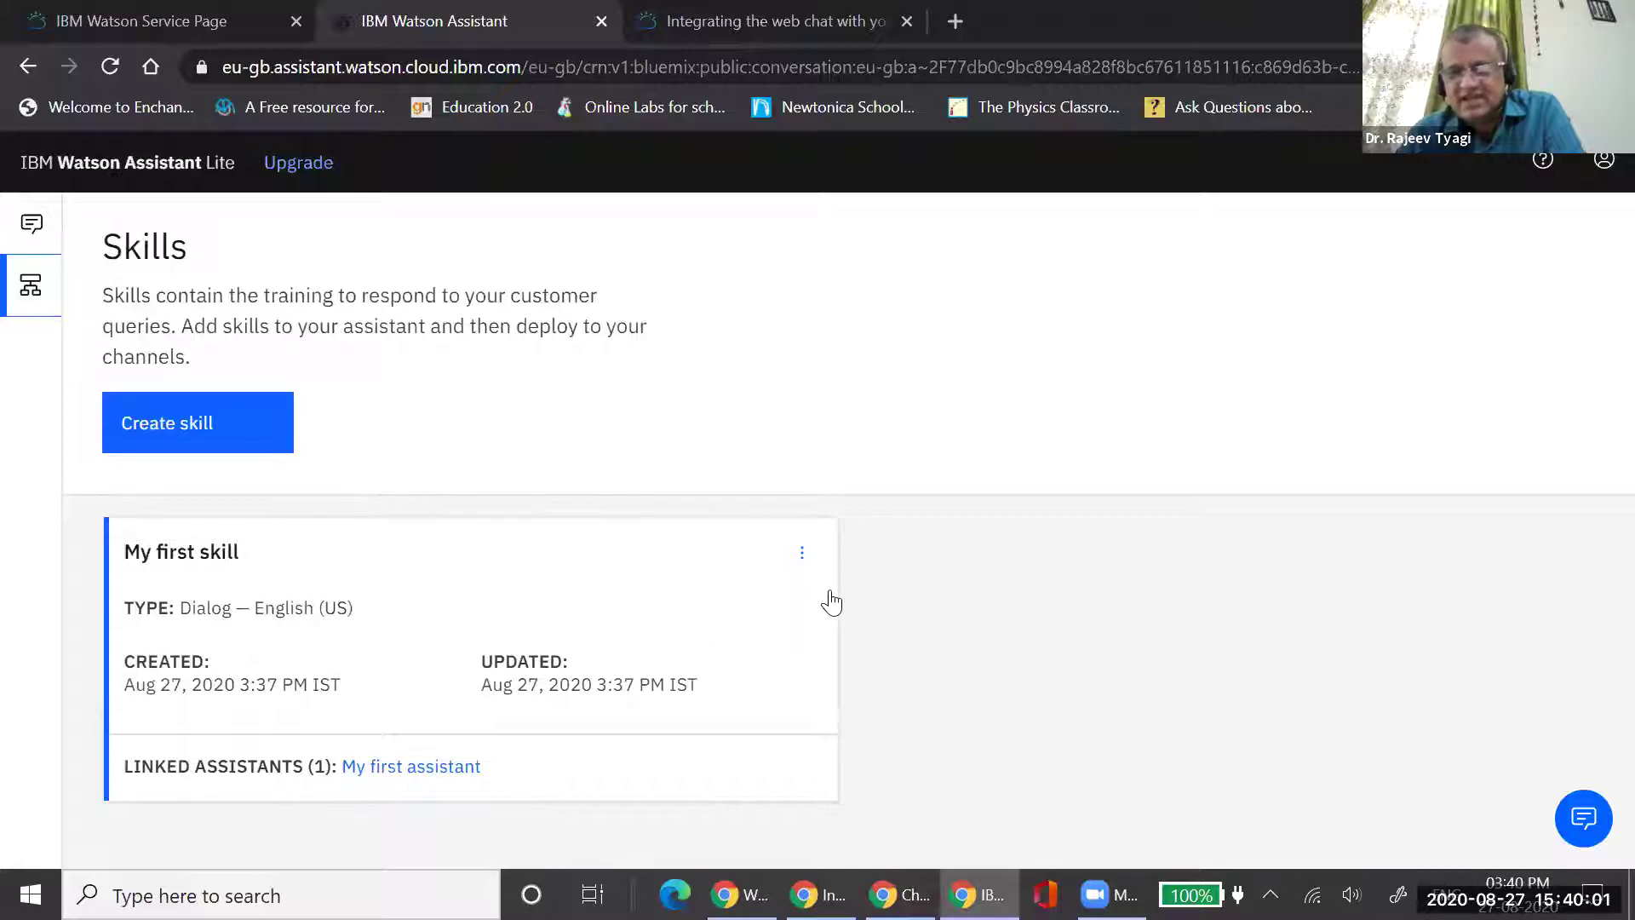
Start creating a new skill with Dialog skill as its type
{"action": "left_click", "coordinate": [167, 425]}
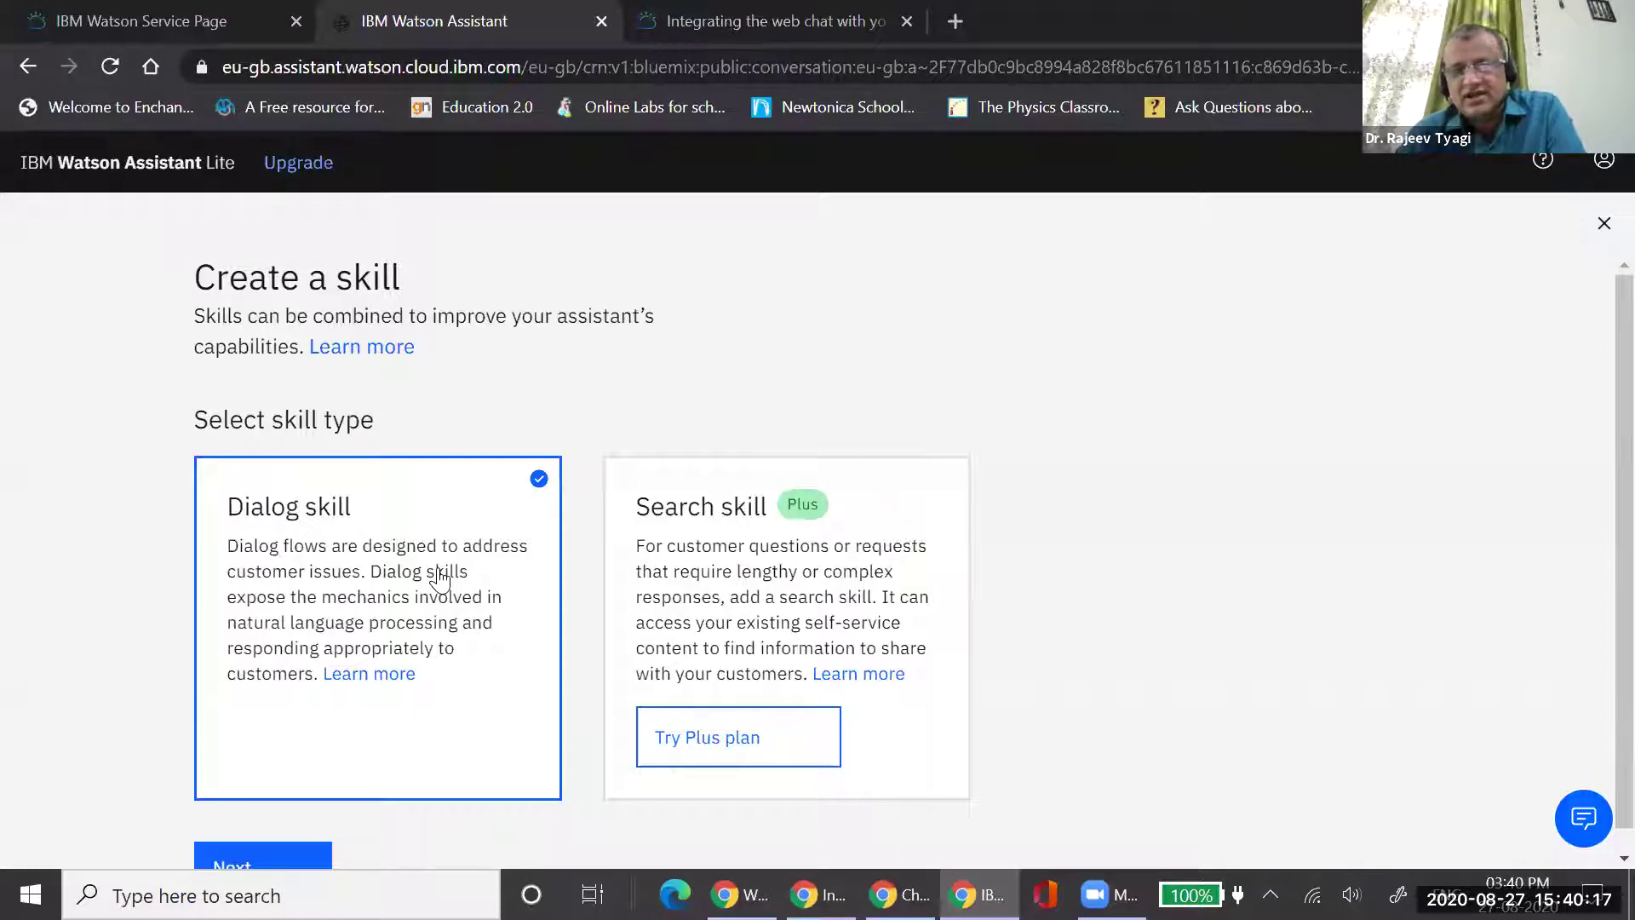
{"action": "scroll", "coordinate": [439, 579], "scroll_direction": "down", "scroll_amount": 1}
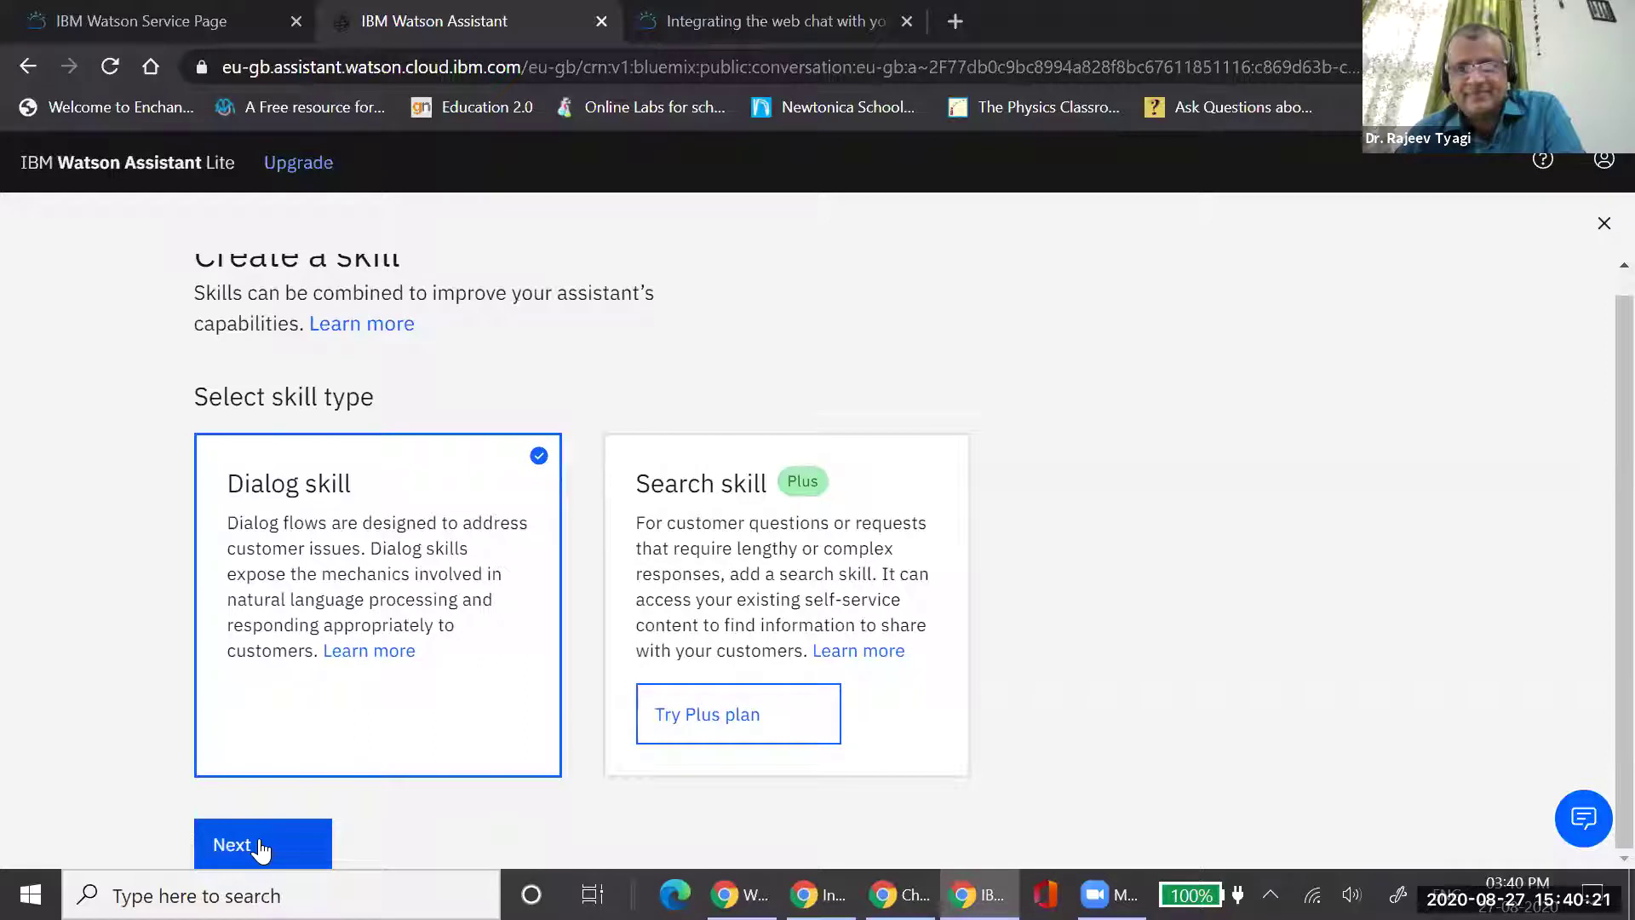
{"action": "scroll", "coordinate": [305, 612], "scroll_direction": "up", "scroll_amount": 1}
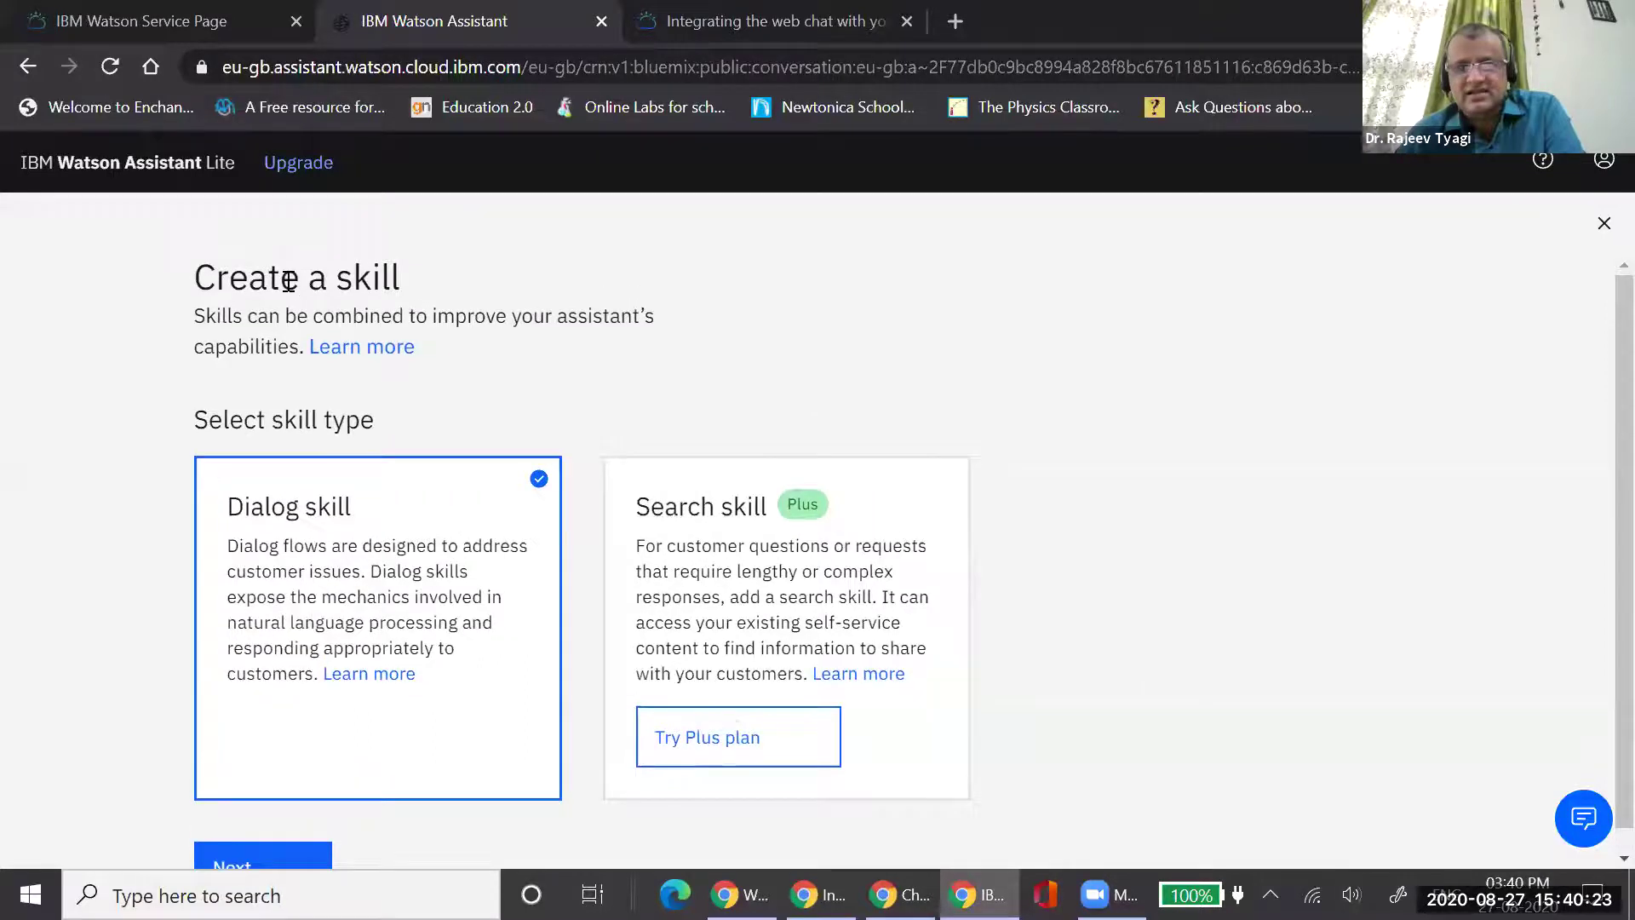
{"action": "scroll", "coordinate": [289, 690], "scroll_direction": "down", "scroll_amount": 1}
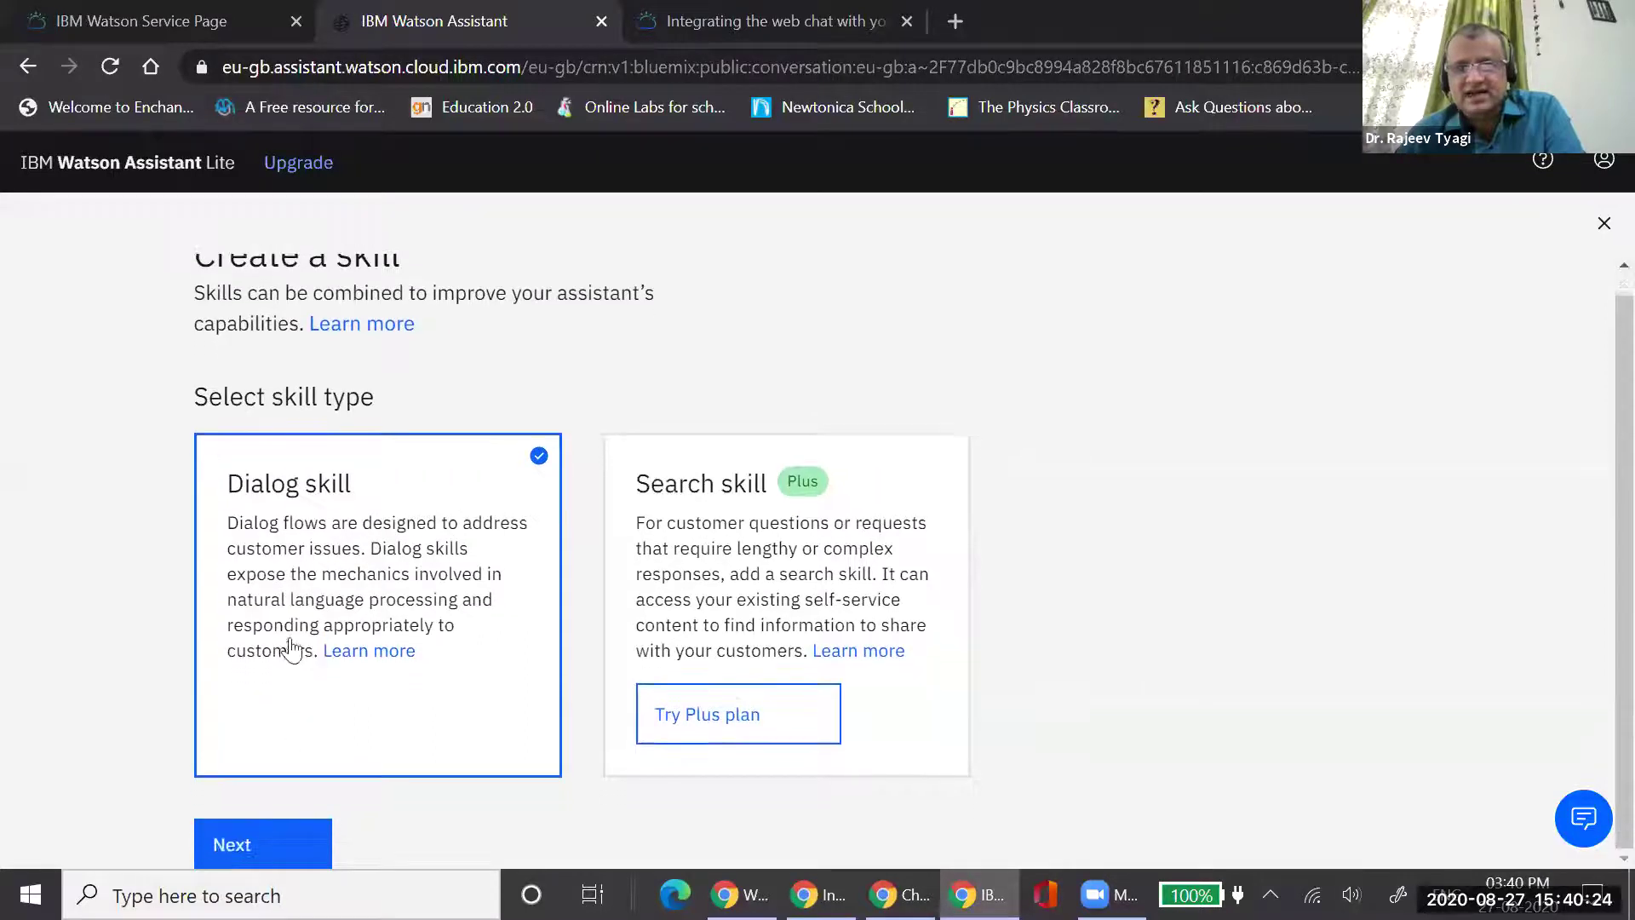
{"action": "left_click", "coordinate": [252, 839]}
Create the dialog skill in English (US) with the name "My CEMCA chatbot" and the description "Trying chatbot at CEMCA"
{"action": "left_click", "coordinate": [549, 606]}
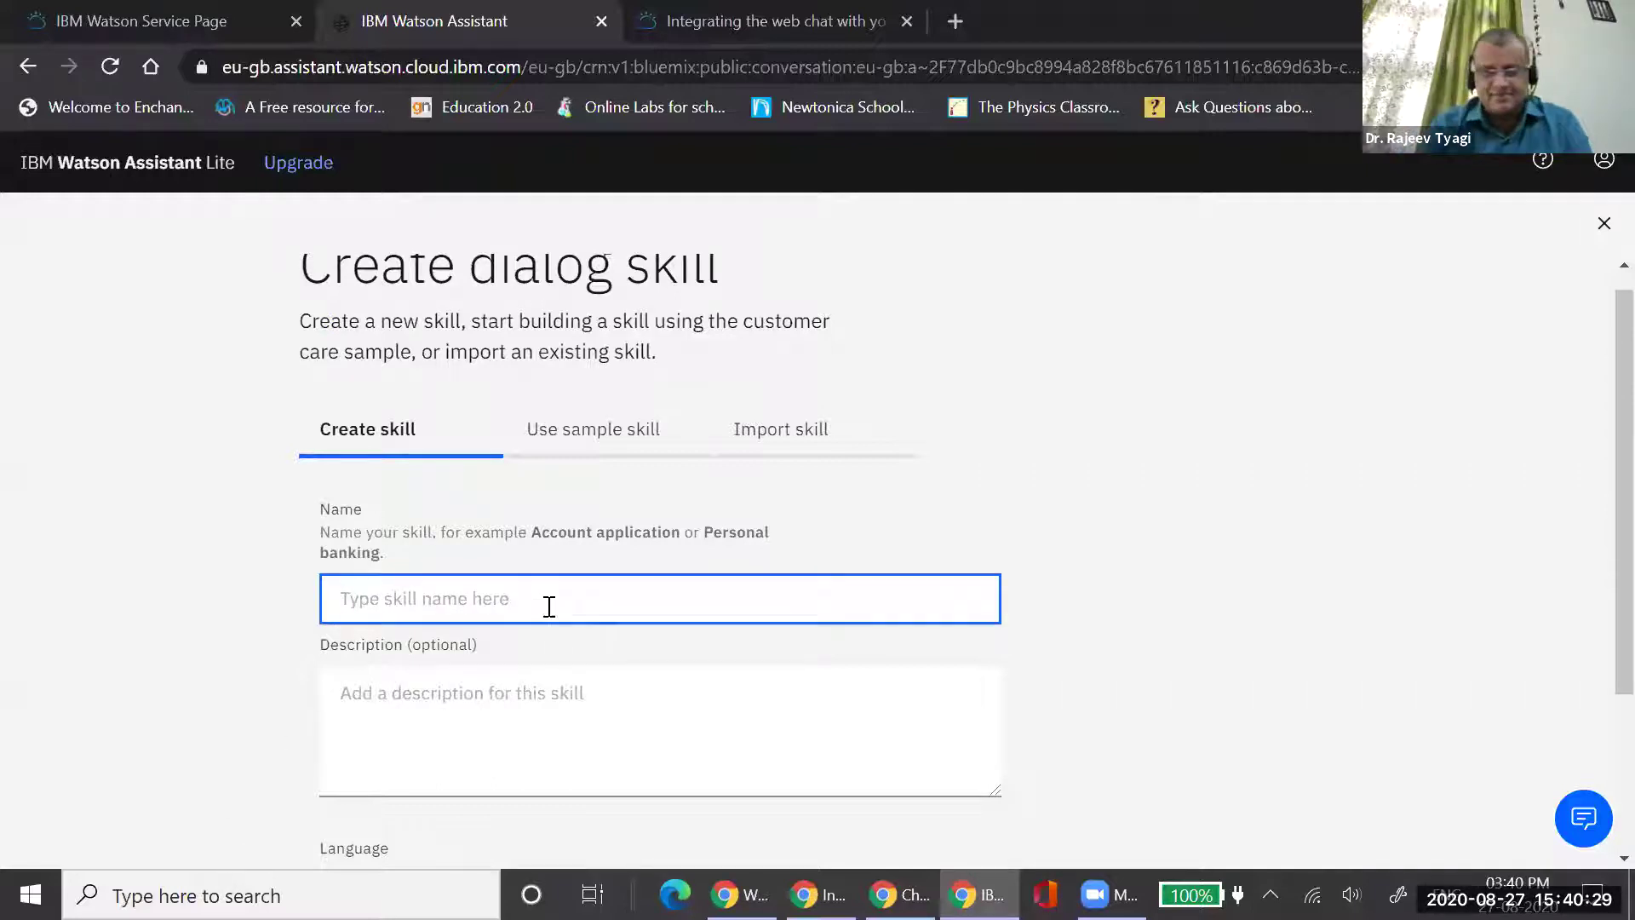
{"action": "type", "text": "My CEMCA chatbot"}
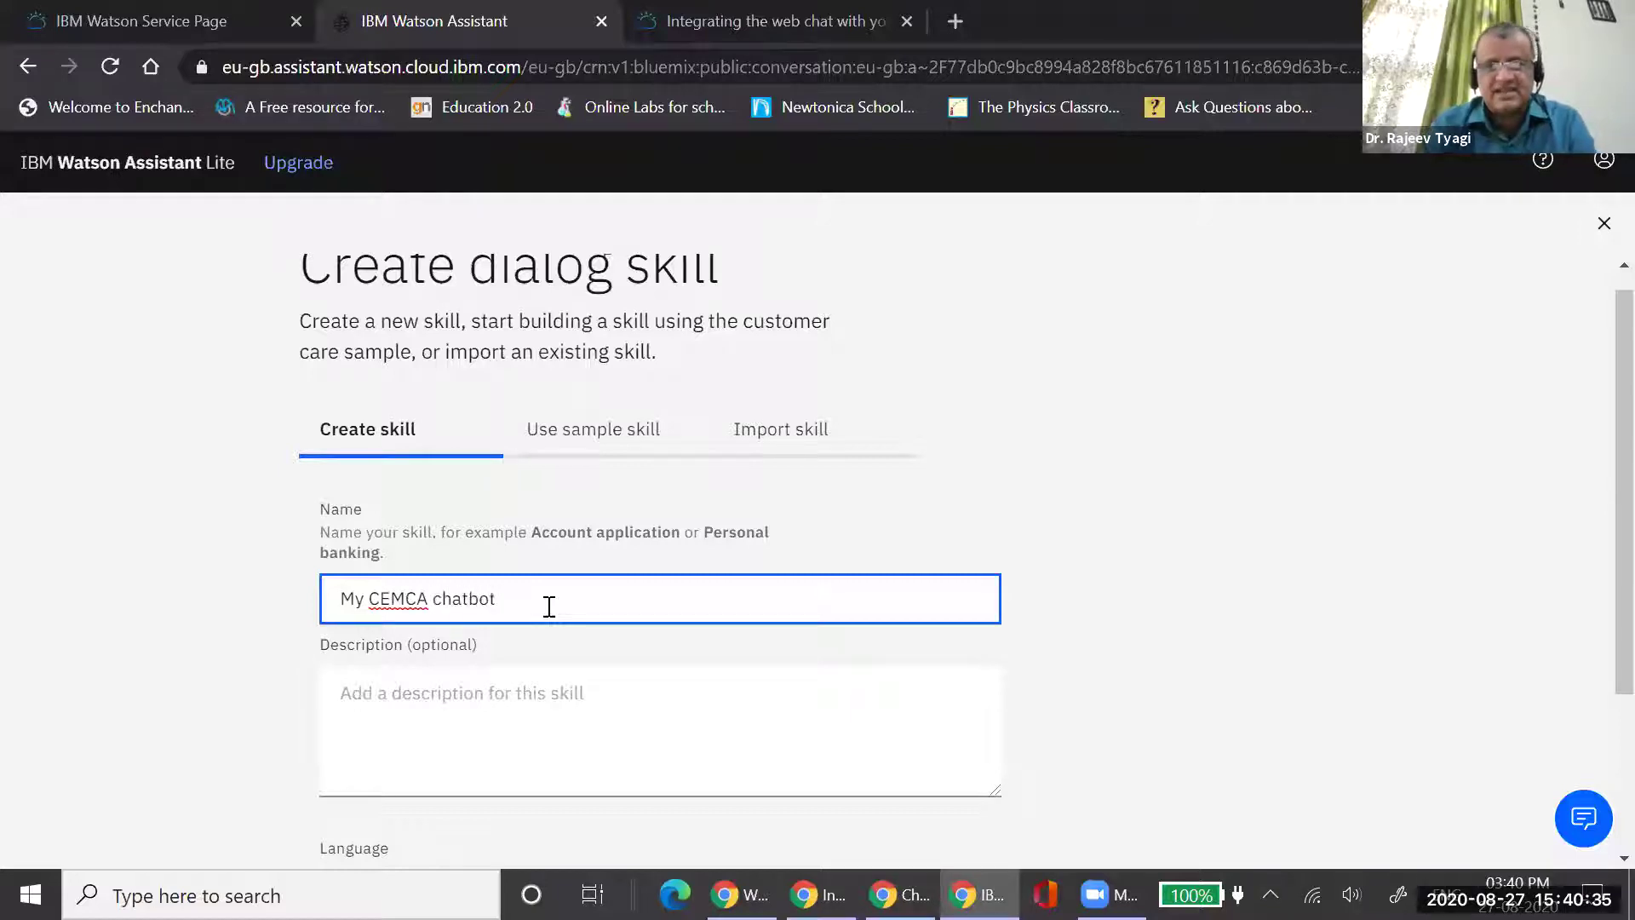
{"action": "left_click", "coordinate": [473, 704]}
{"action": "type", "text": "Tr"}
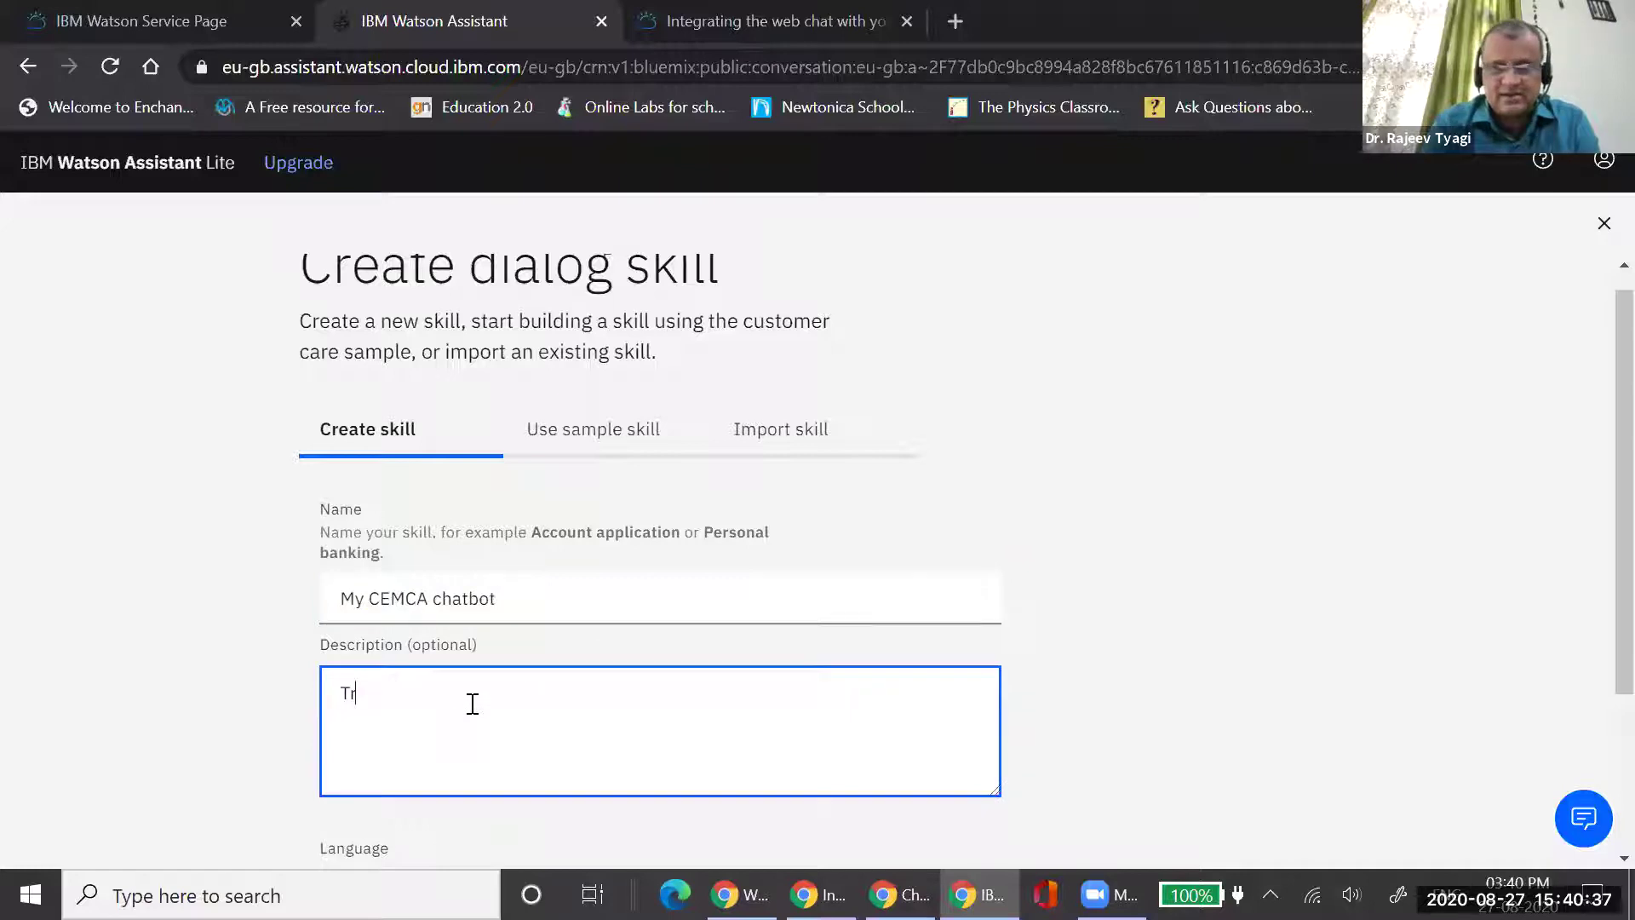
{"action": "type", "text": "ying"}
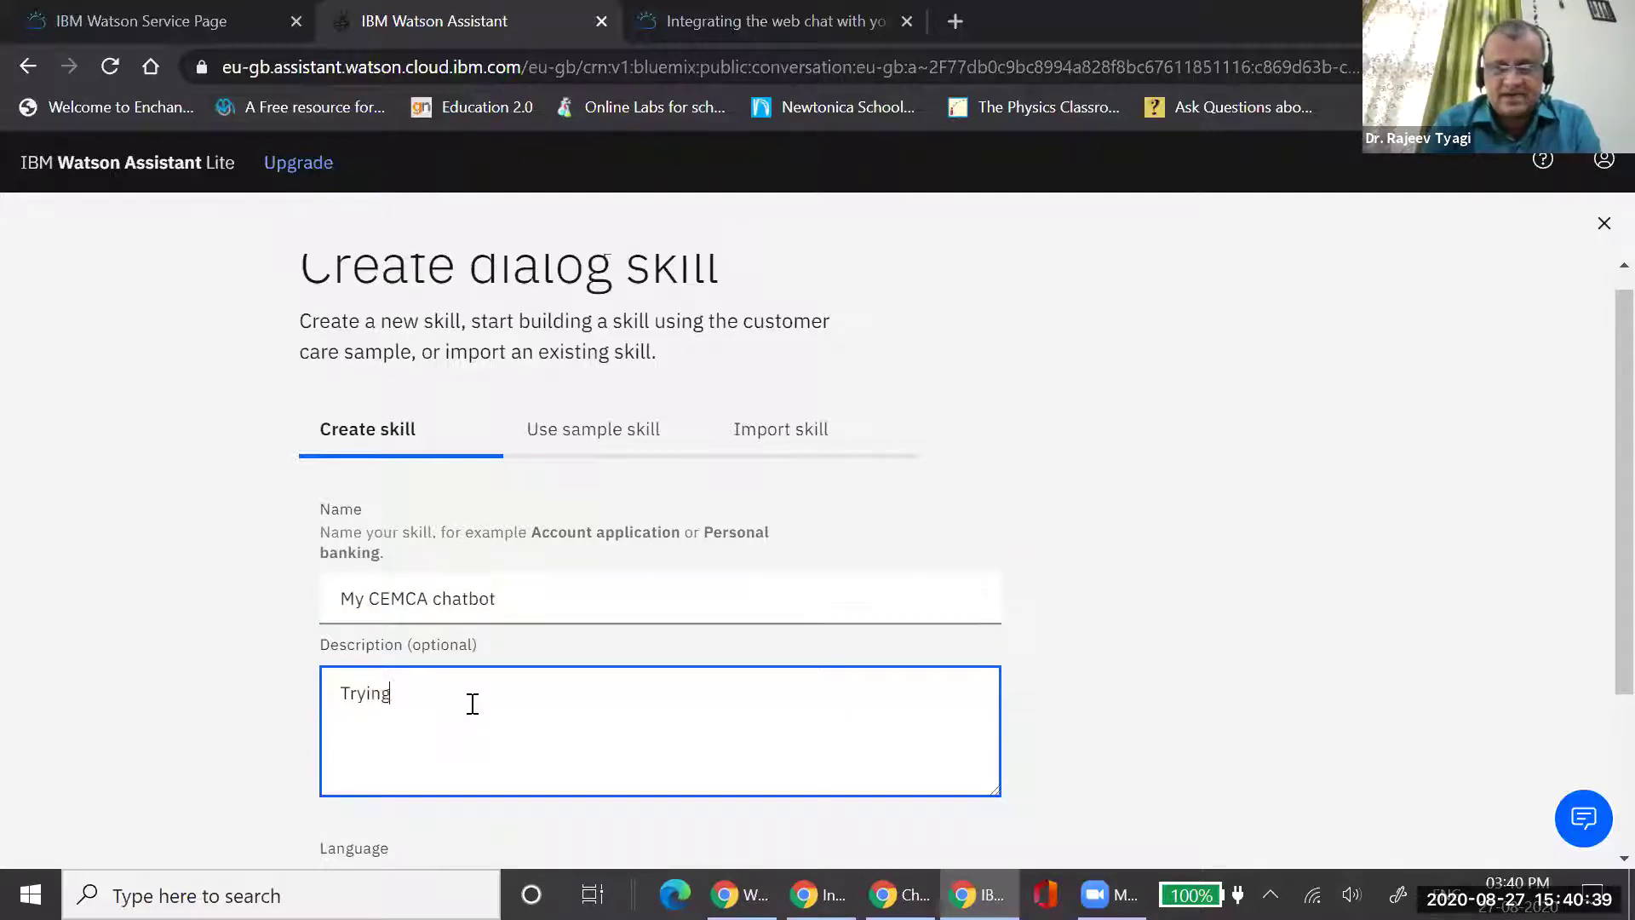
{"action": "type", "text": " cha"}
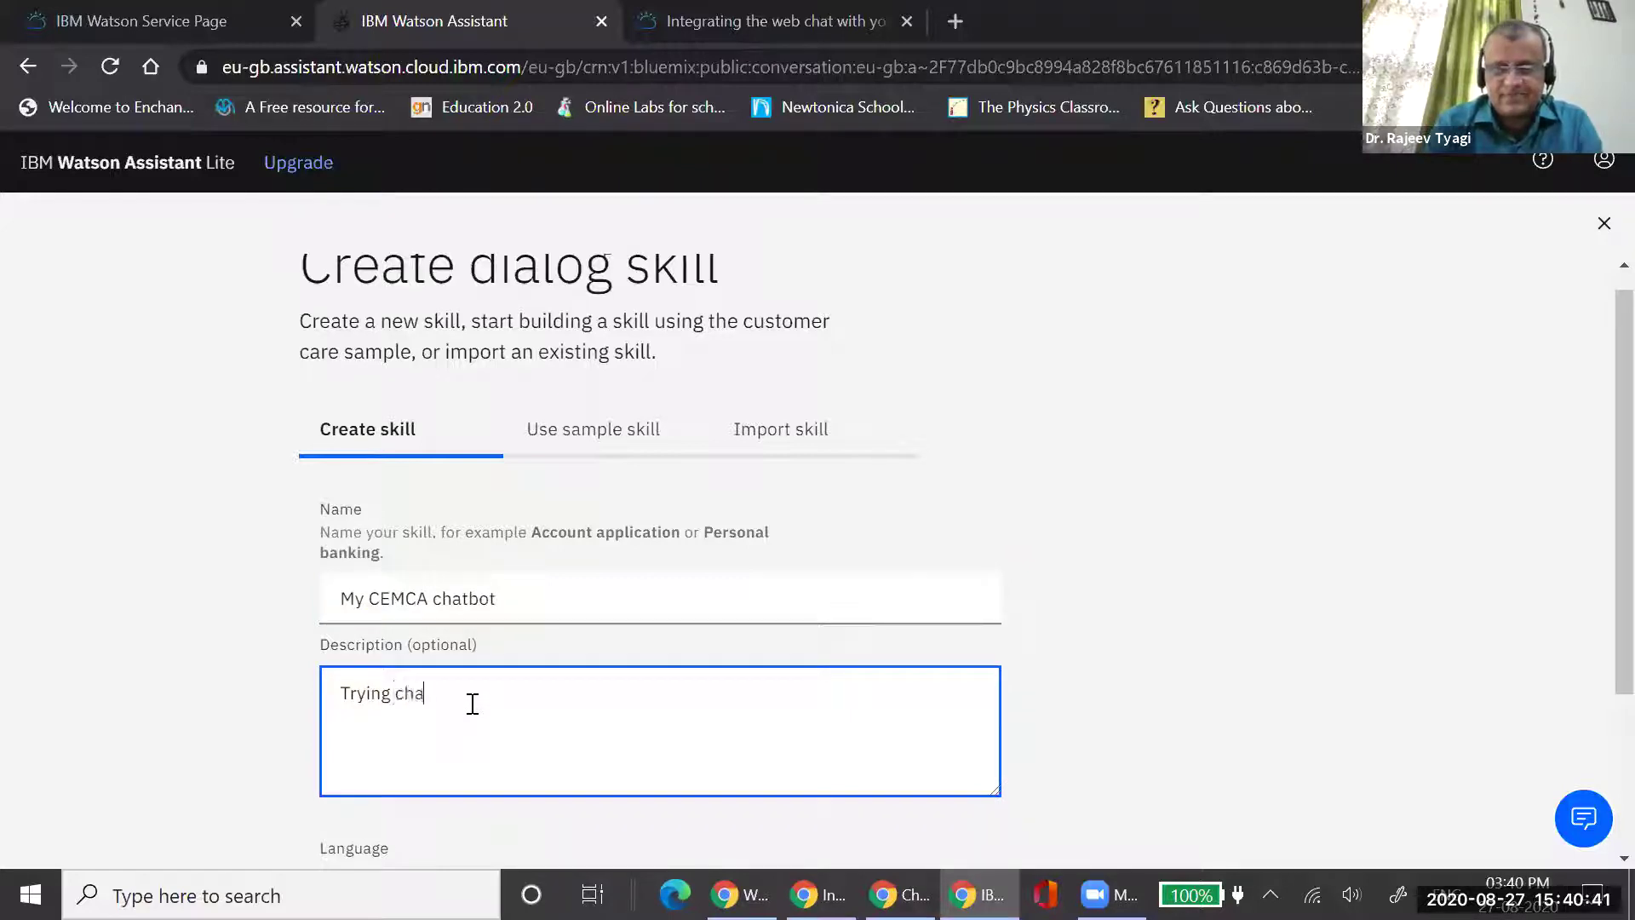
{"action": "type", "text": "tbot "}
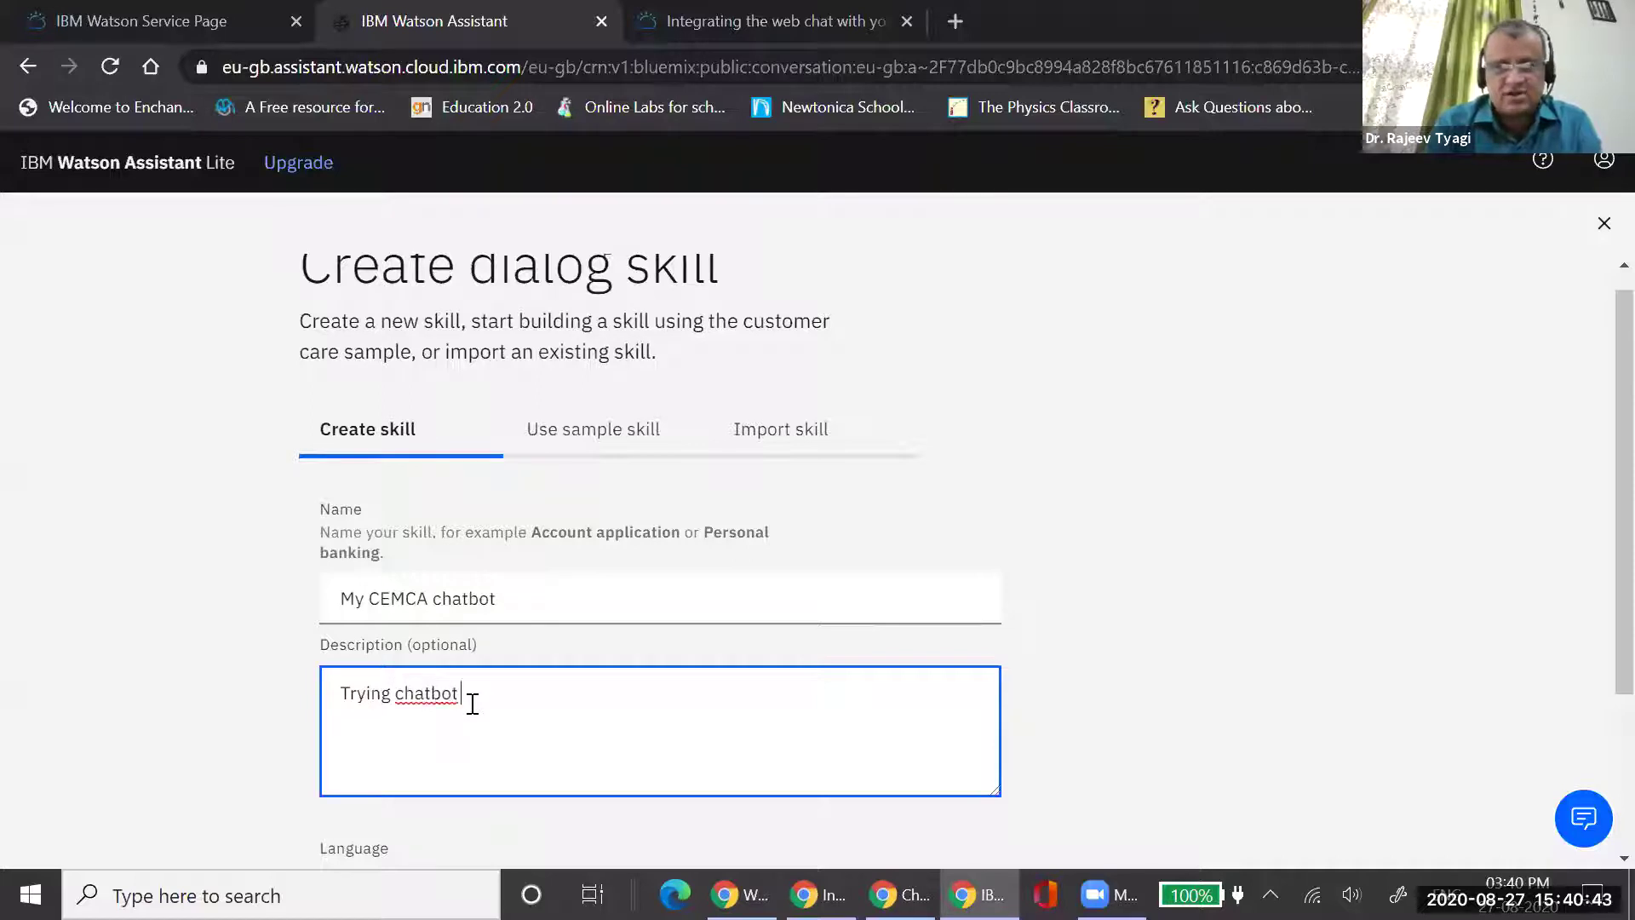
{"action": "type", "text": "at CEMCA"}
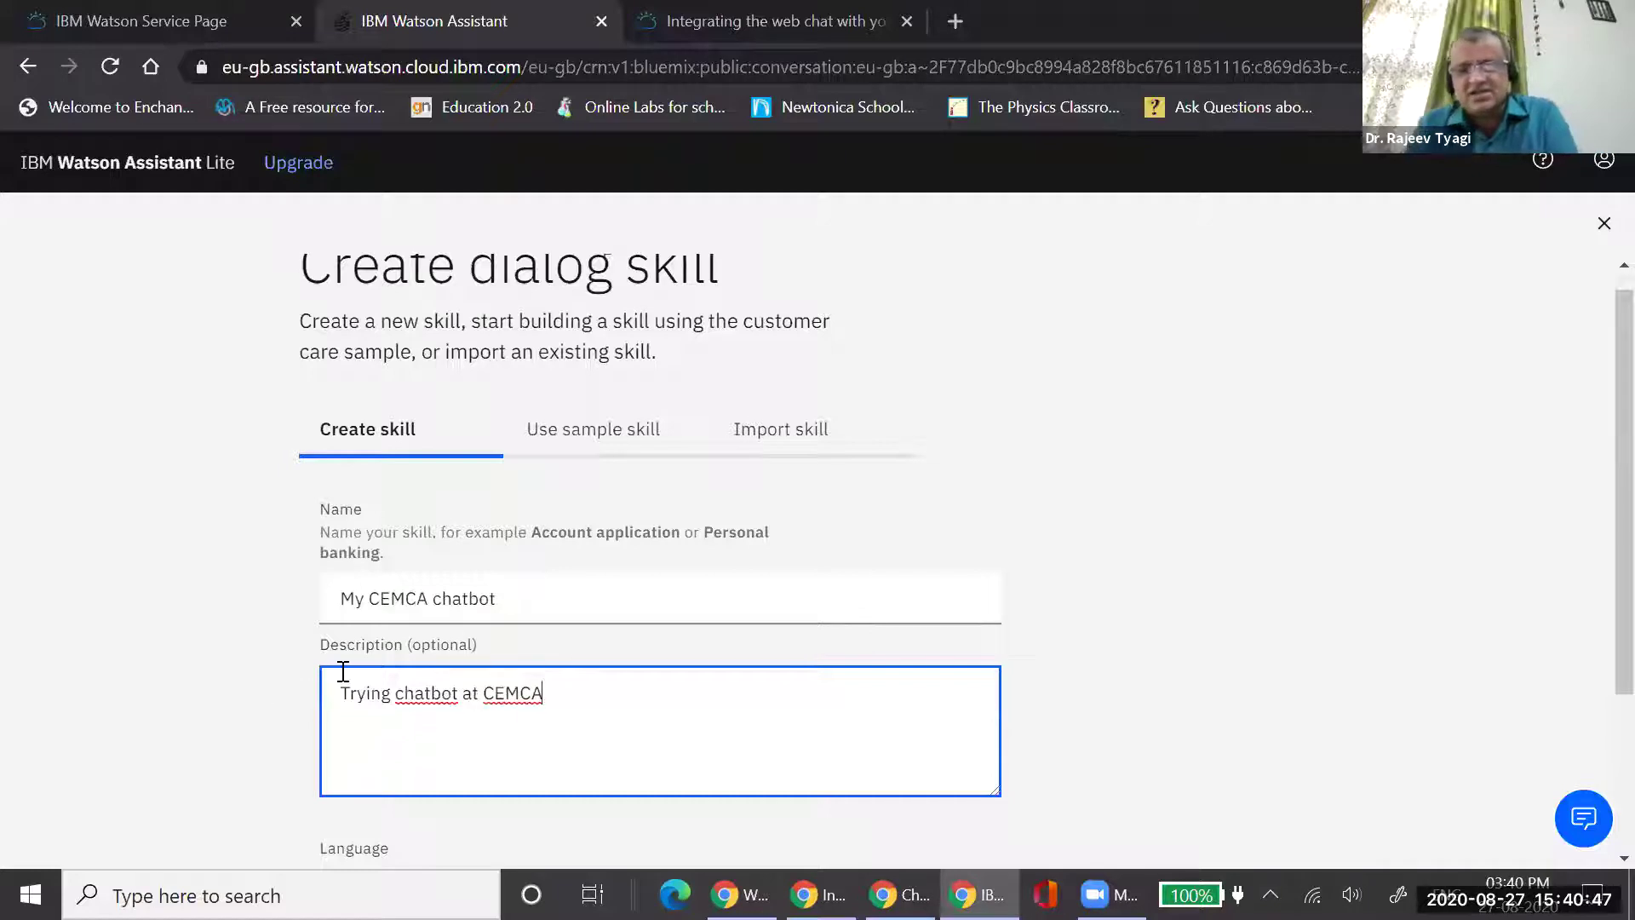
{"action": "scroll", "coordinate": [205, 630], "scroll_direction": "down", "scroll_amount": 2}
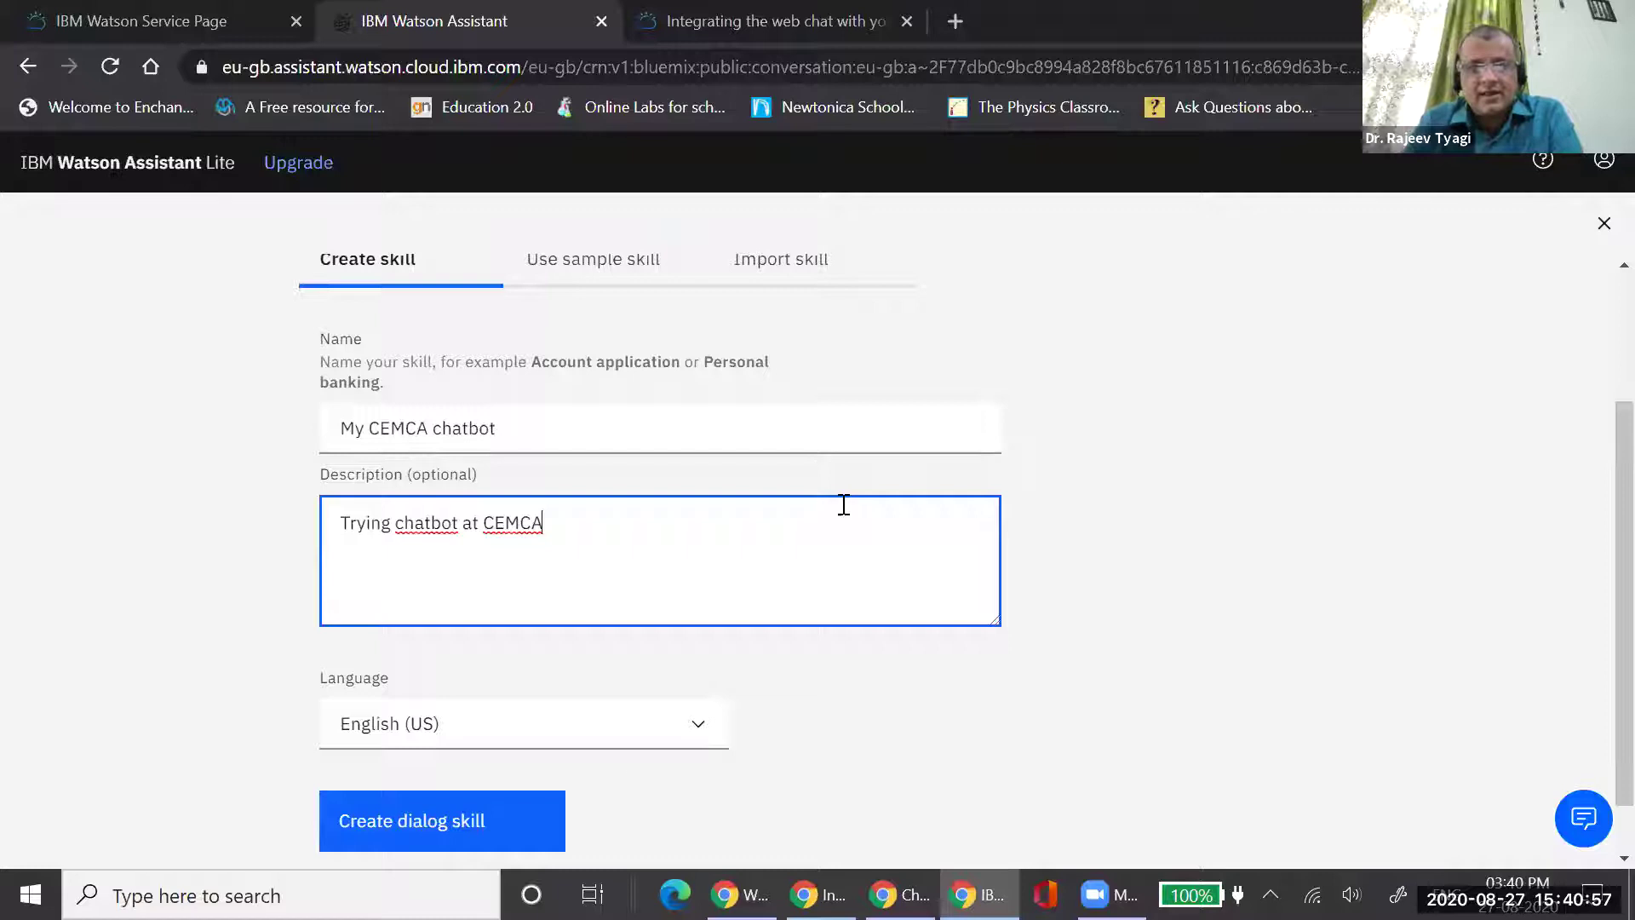
{"action": "scroll", "coordinate": [675, 804], "scroll_direction": "down", "scroll_amount": 1}
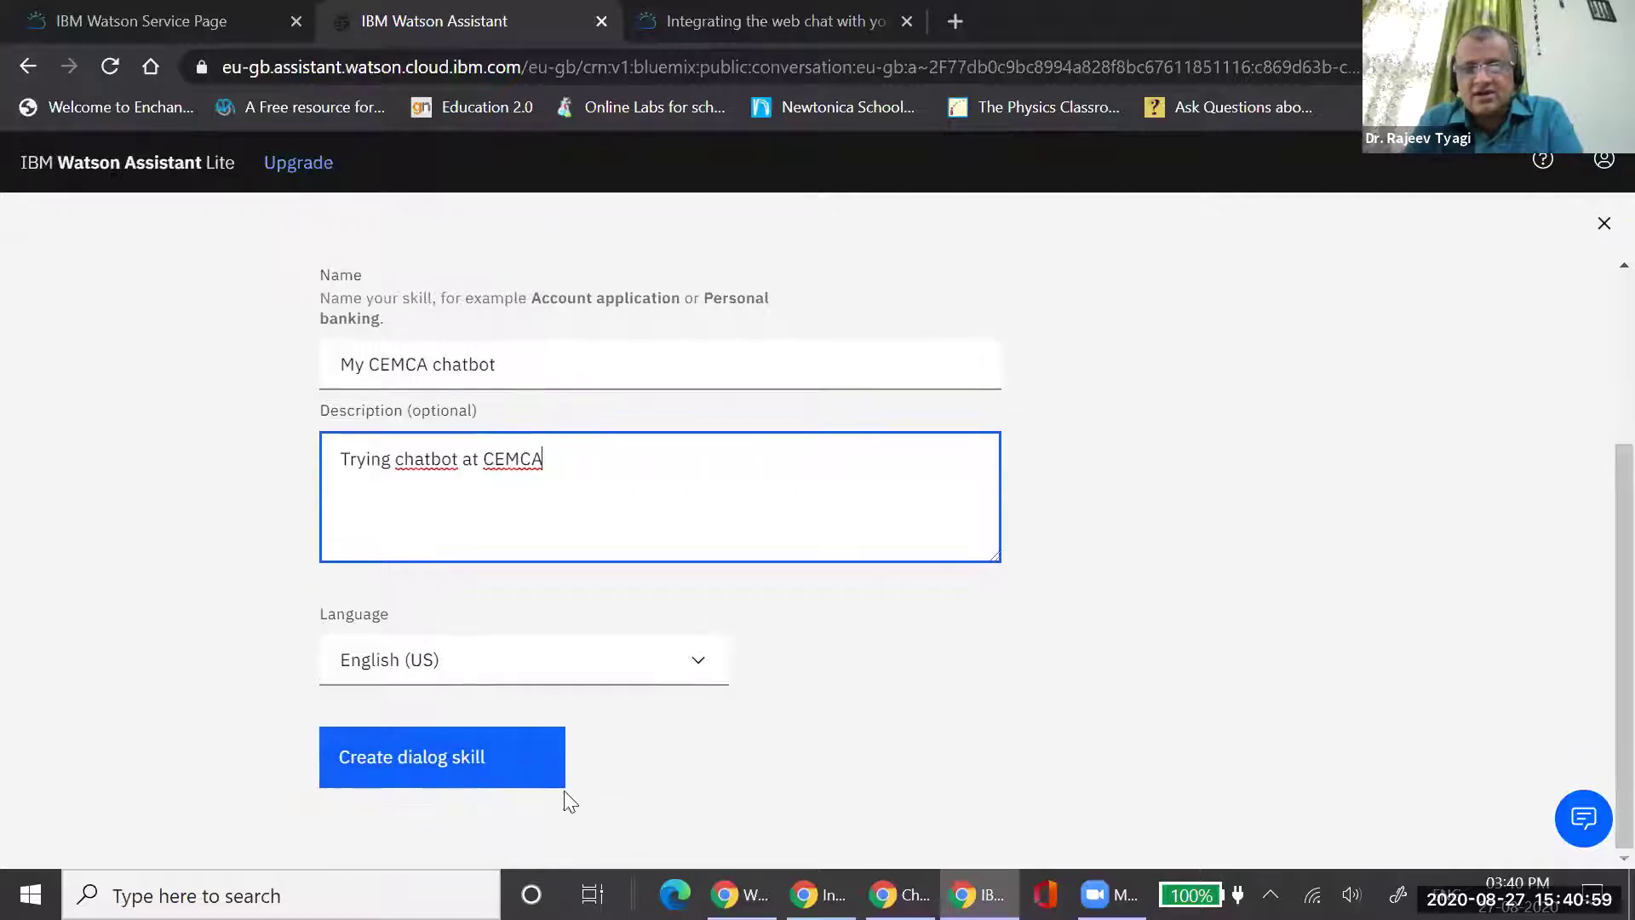
{"action": "left_click", "coordinate": [457, 767]}
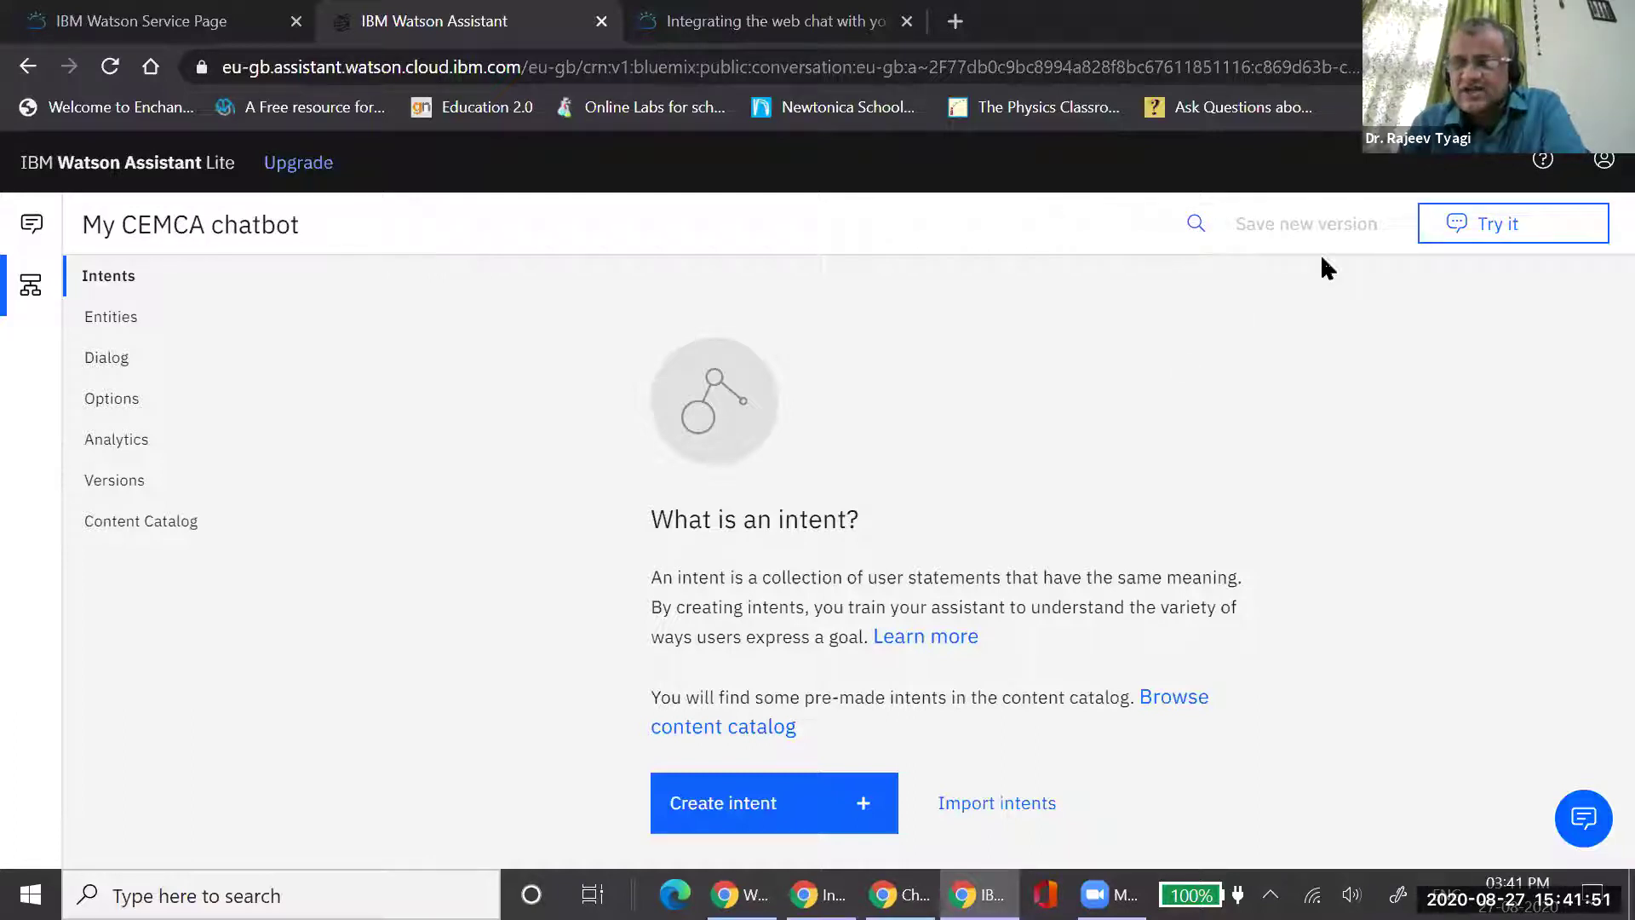
Examine the account and instance details and the help resources offered in Watson Assistant
{"action": "left_click", "coordinate": [1604, 160]}
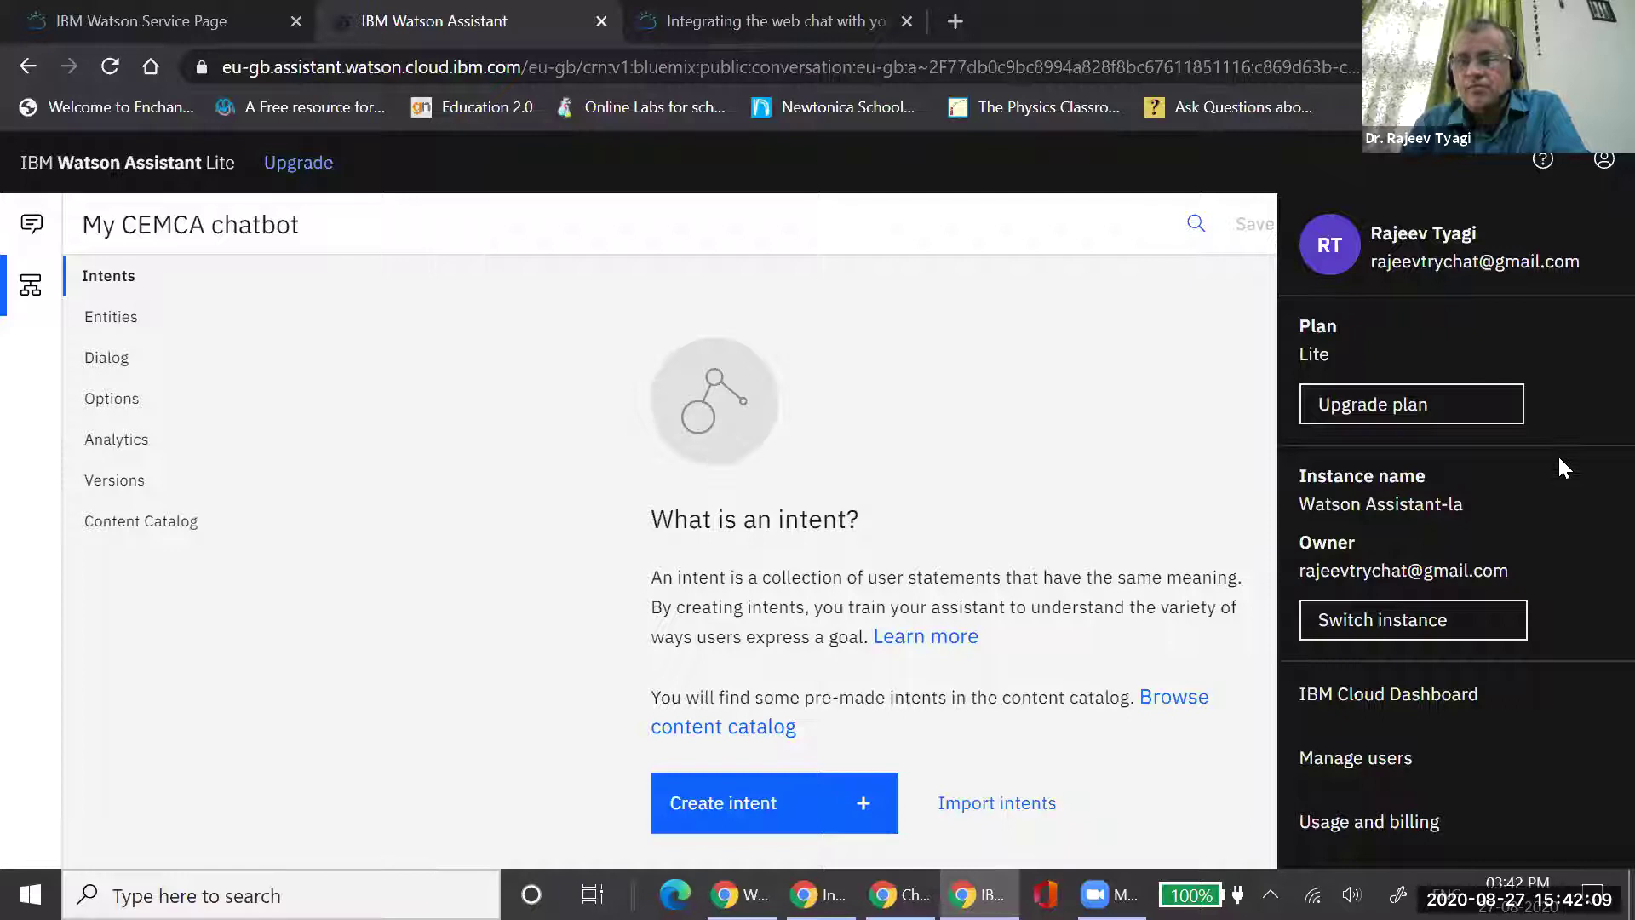
{"action": "left_click", "coordinate": [1543, 166]}
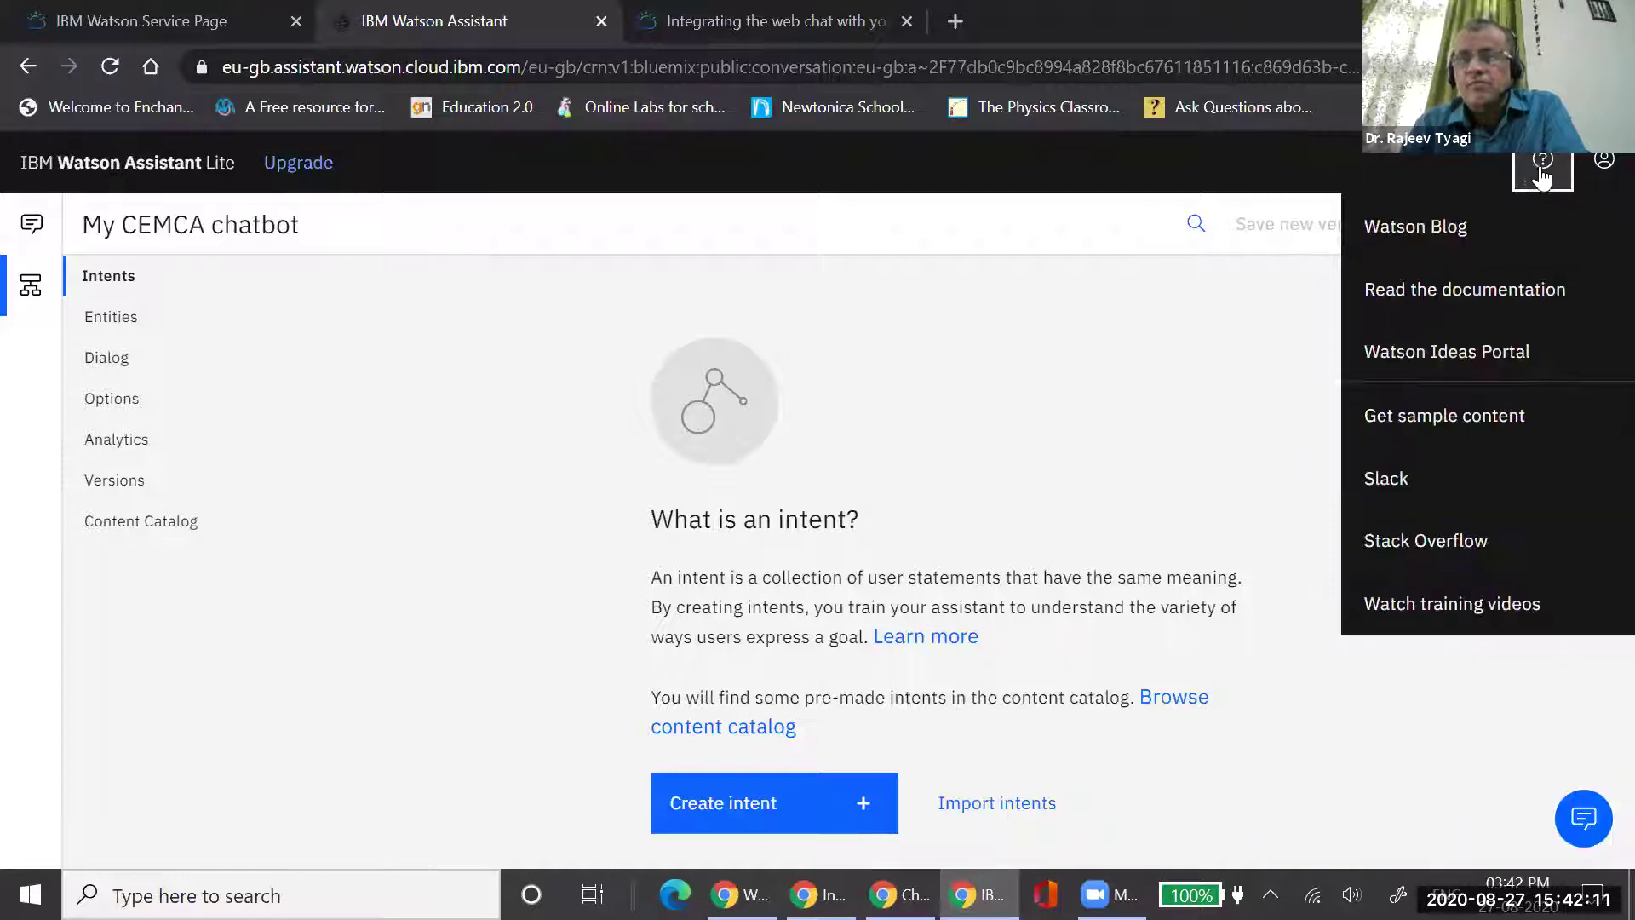
{"action": "left_click", "coordinate": [1605, 163]}
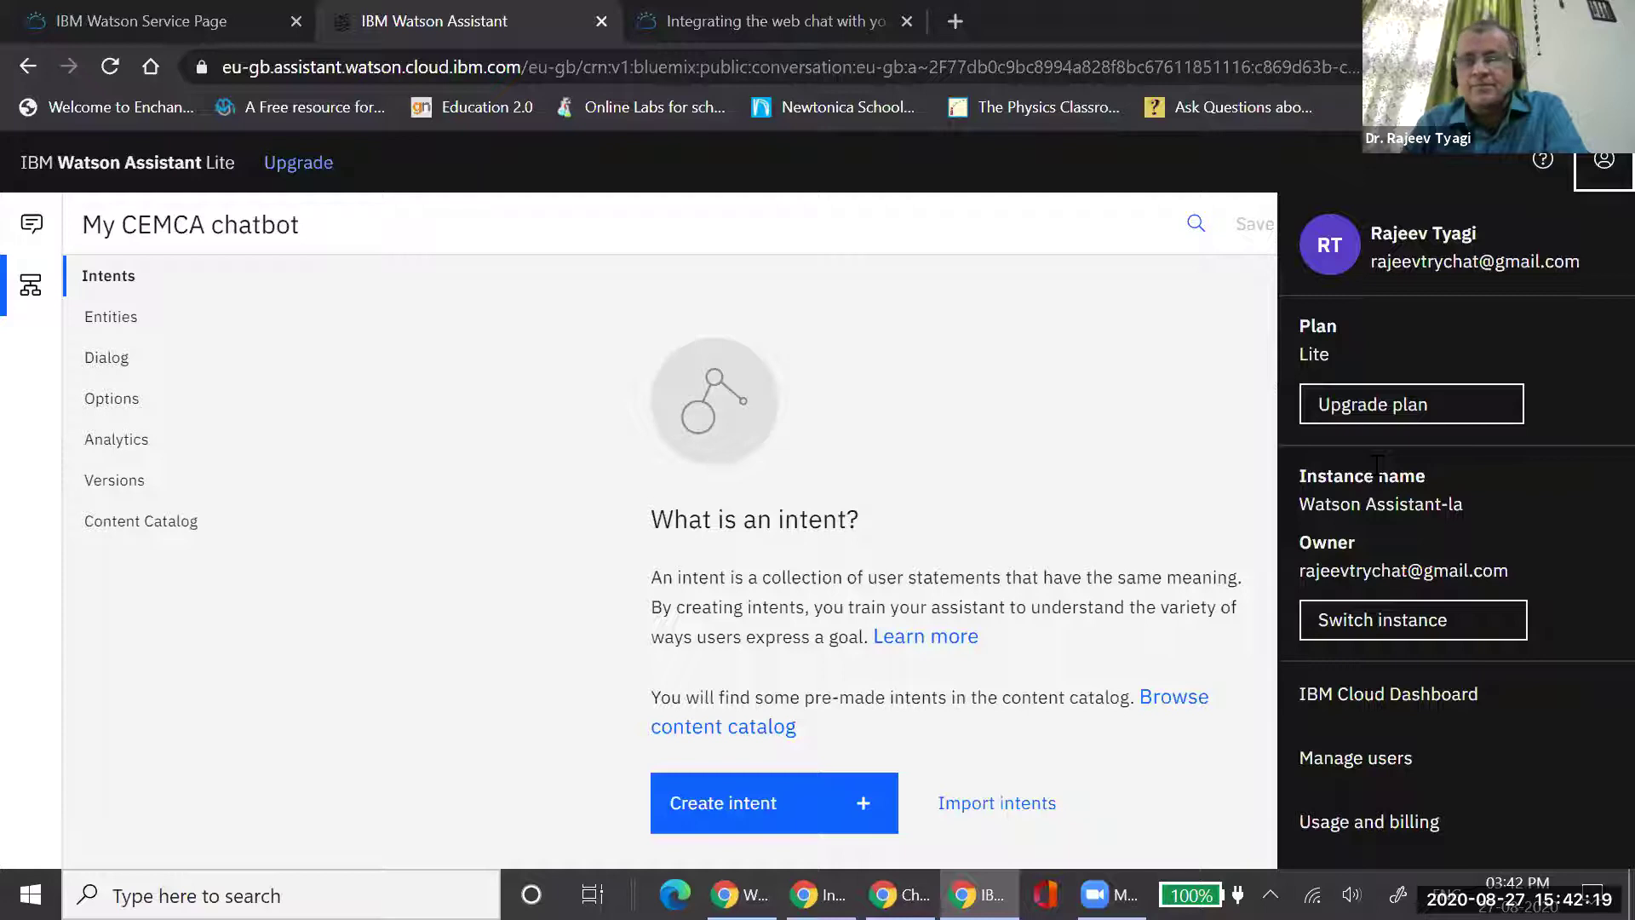
{"action": "left_click", "coordinate": [1605, 164]}
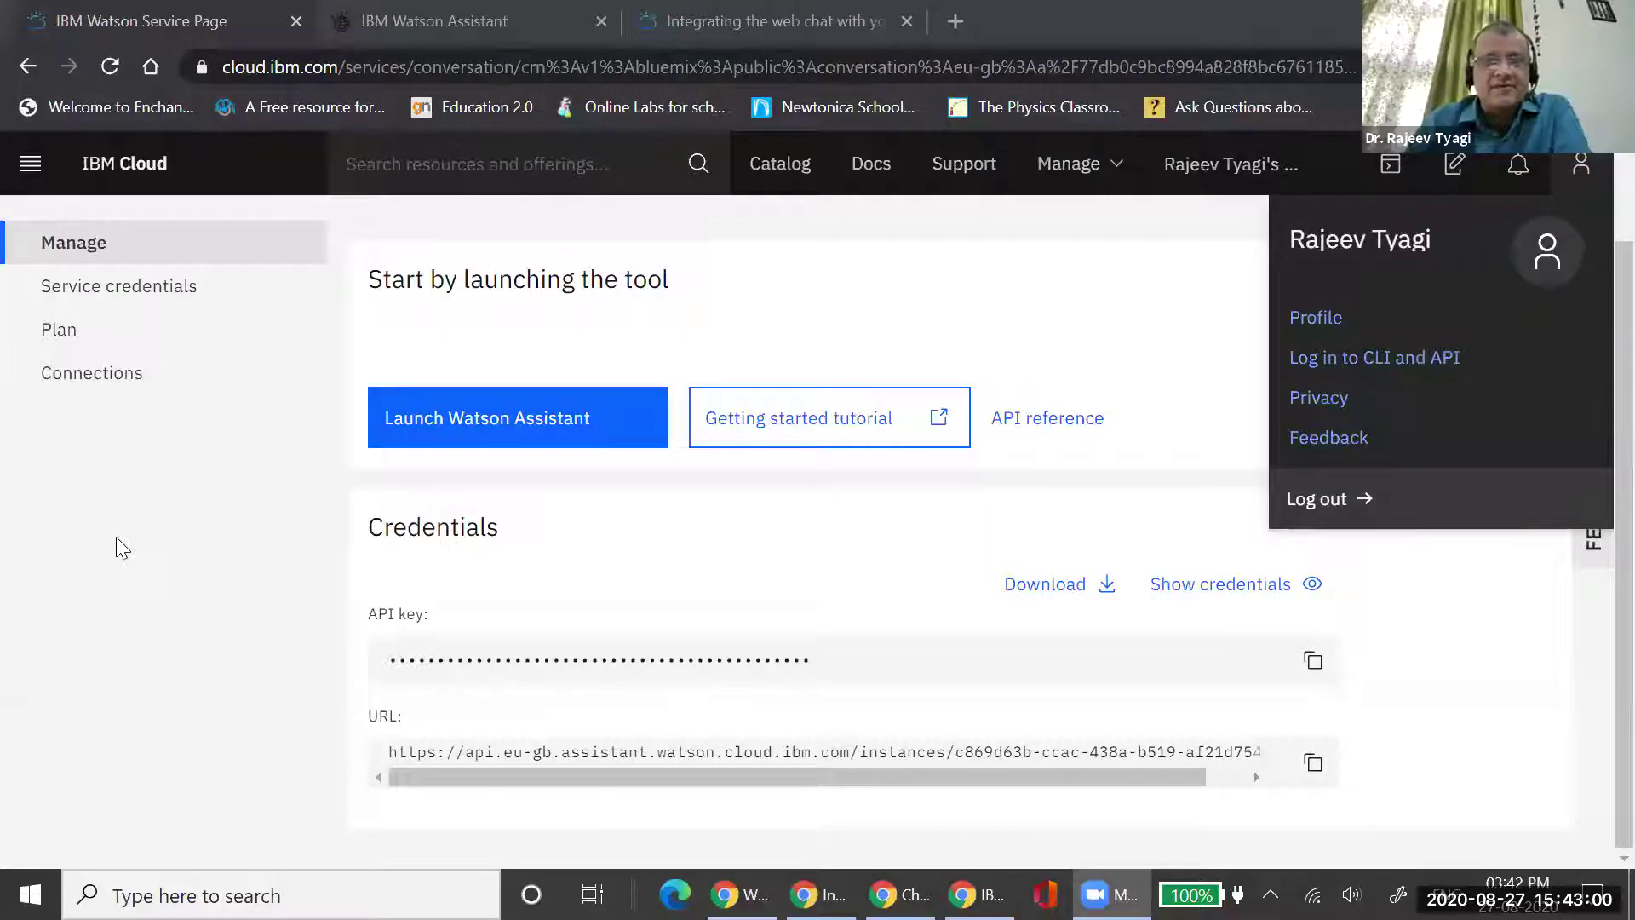
Log out of IBM Cloud from the Watson service page and close the Watson Assistant browser tab
{"action": "left_click", "coordinate": [115, 536]}
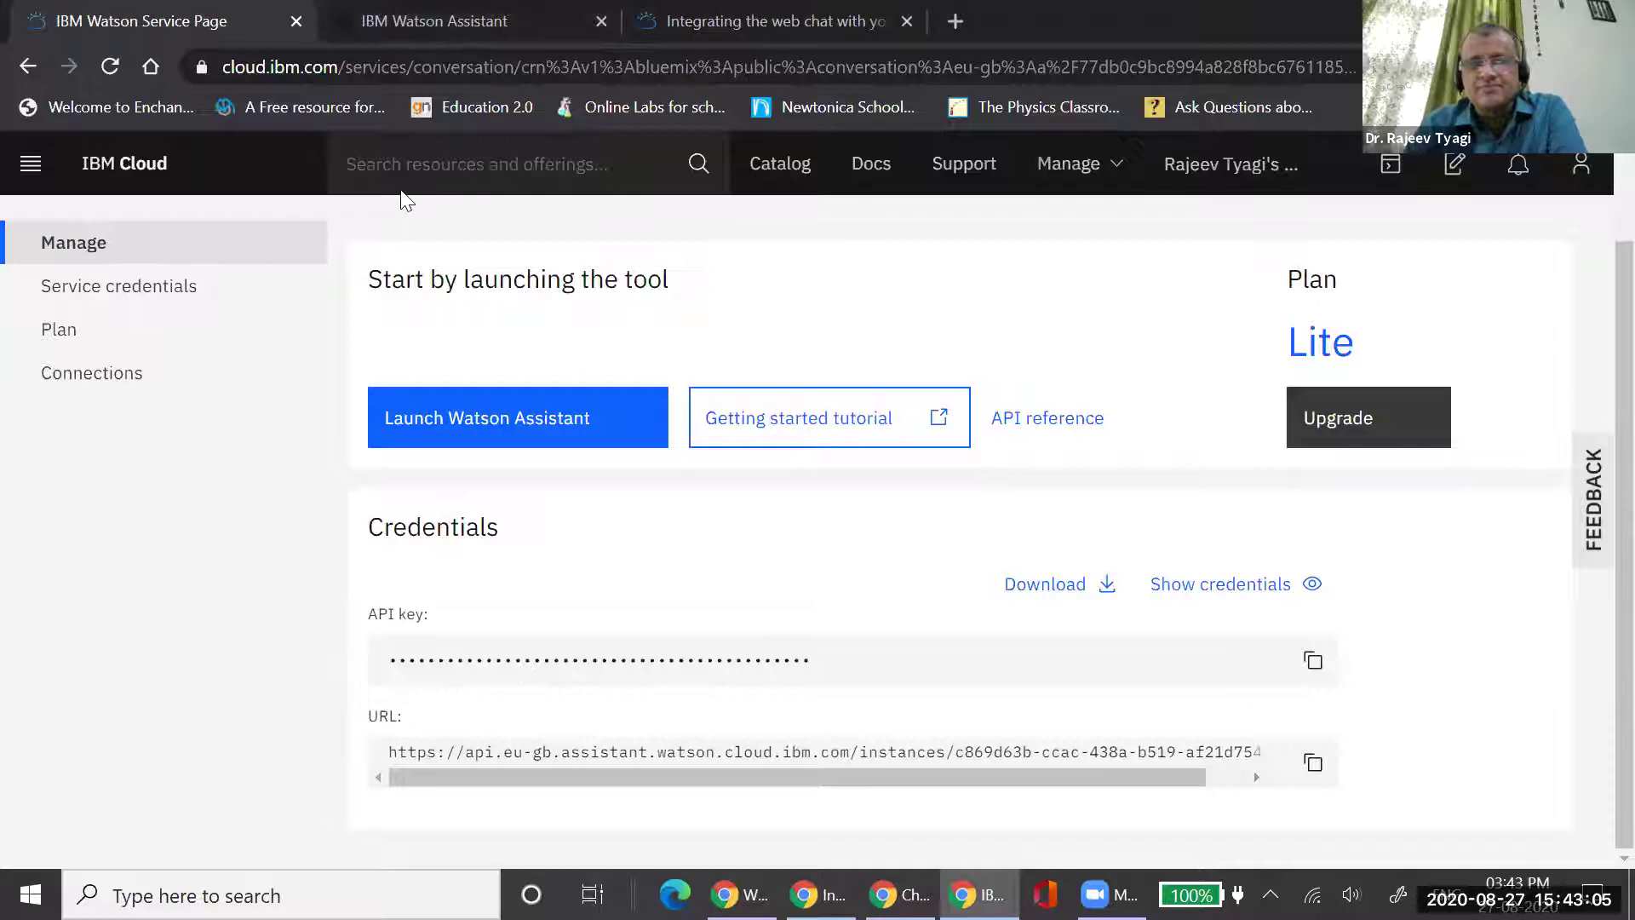
{"action": "left_click", "coordinate": [1580, 166]}
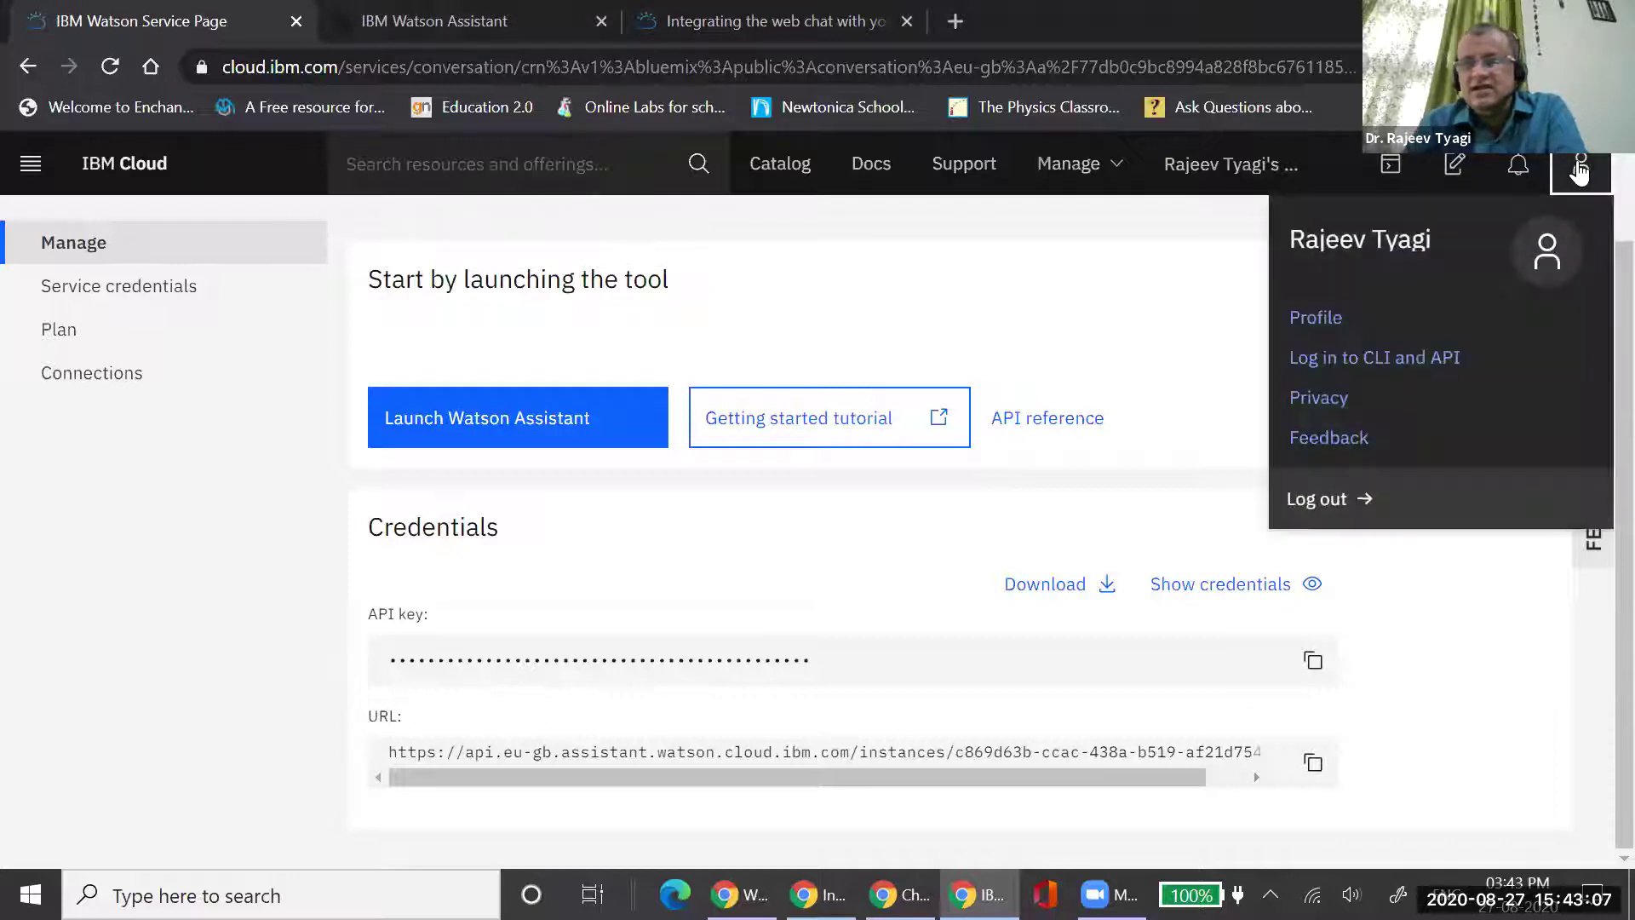
{"action": "left_click", "coordinate": [1330, 504]}
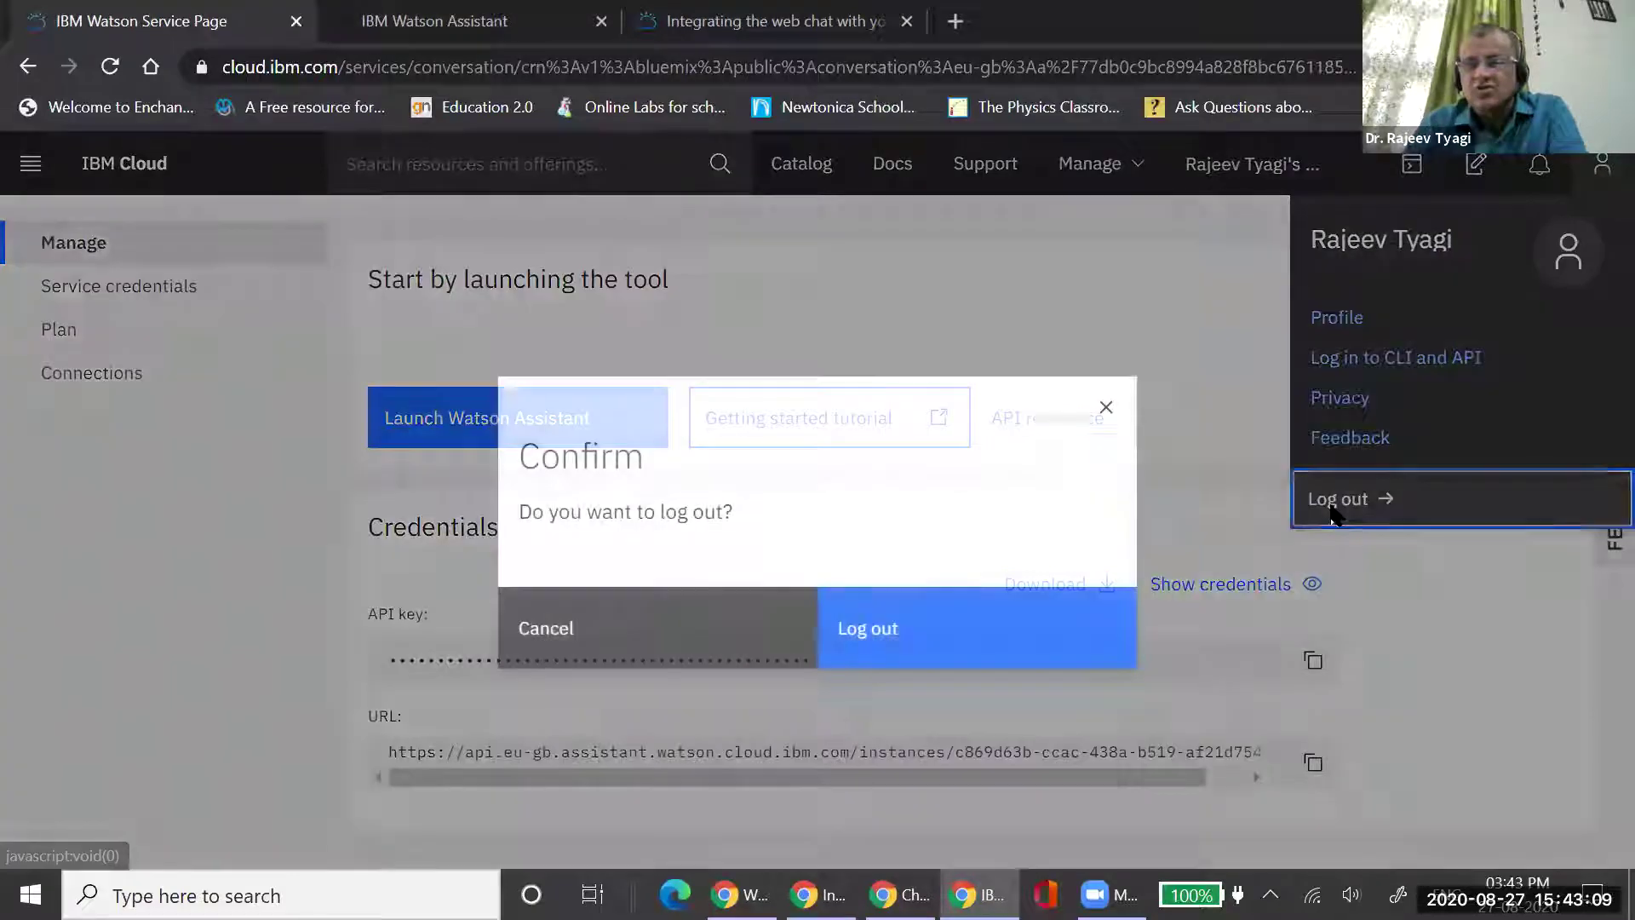
{"action": "left_click", "coordinate": [960, 628]}
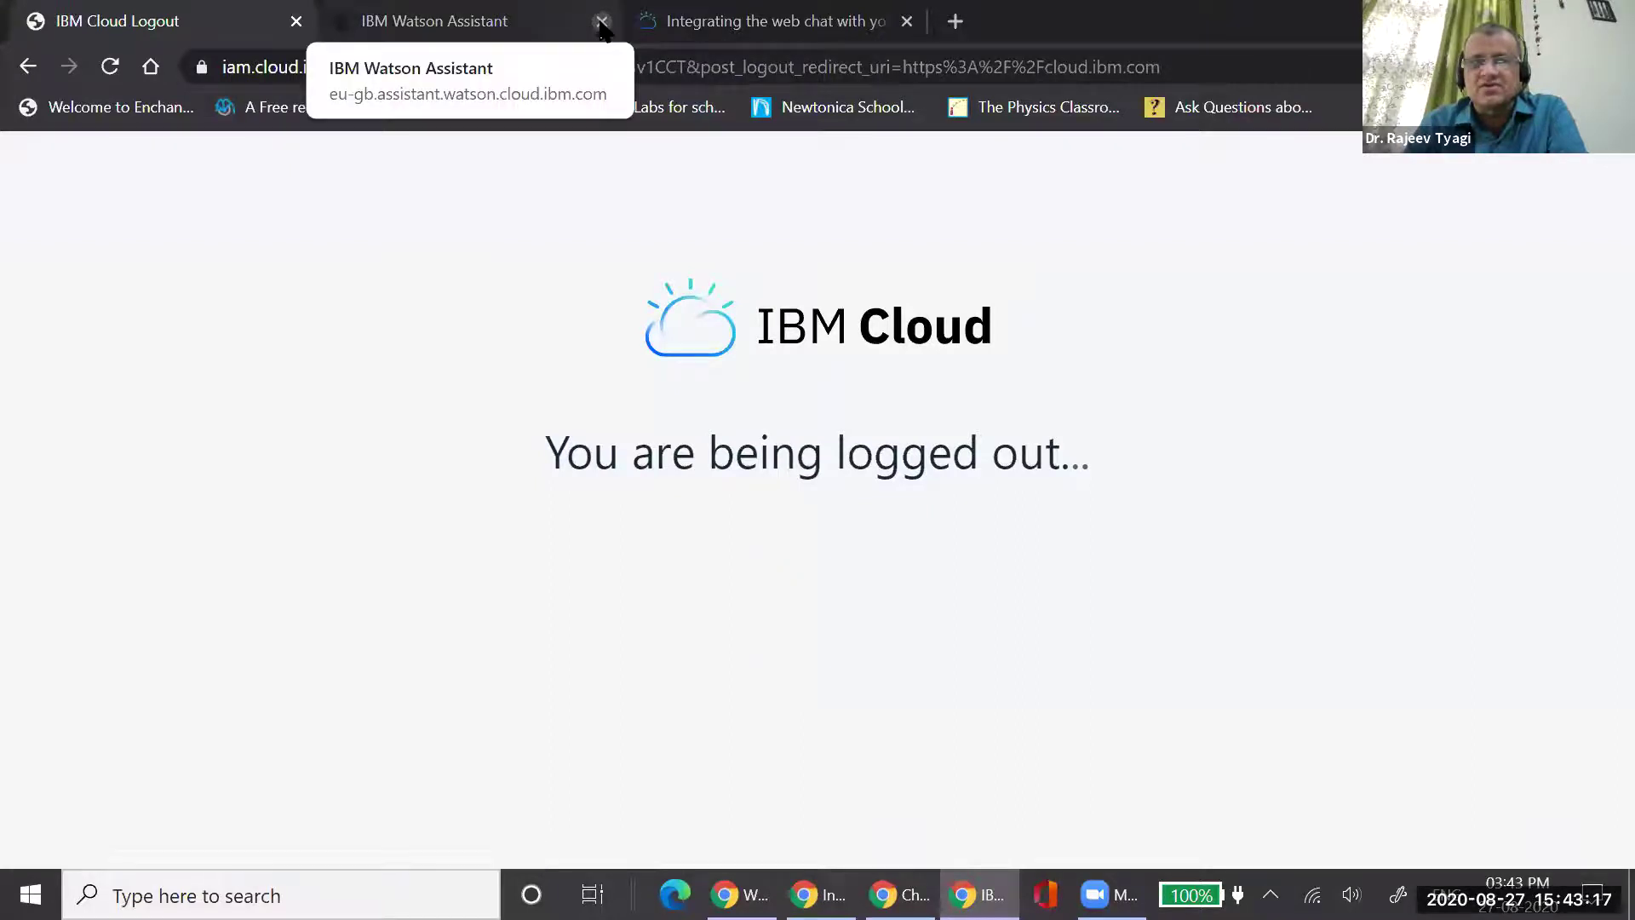
{"action": "left_click", "coordinate": [602, 21]}
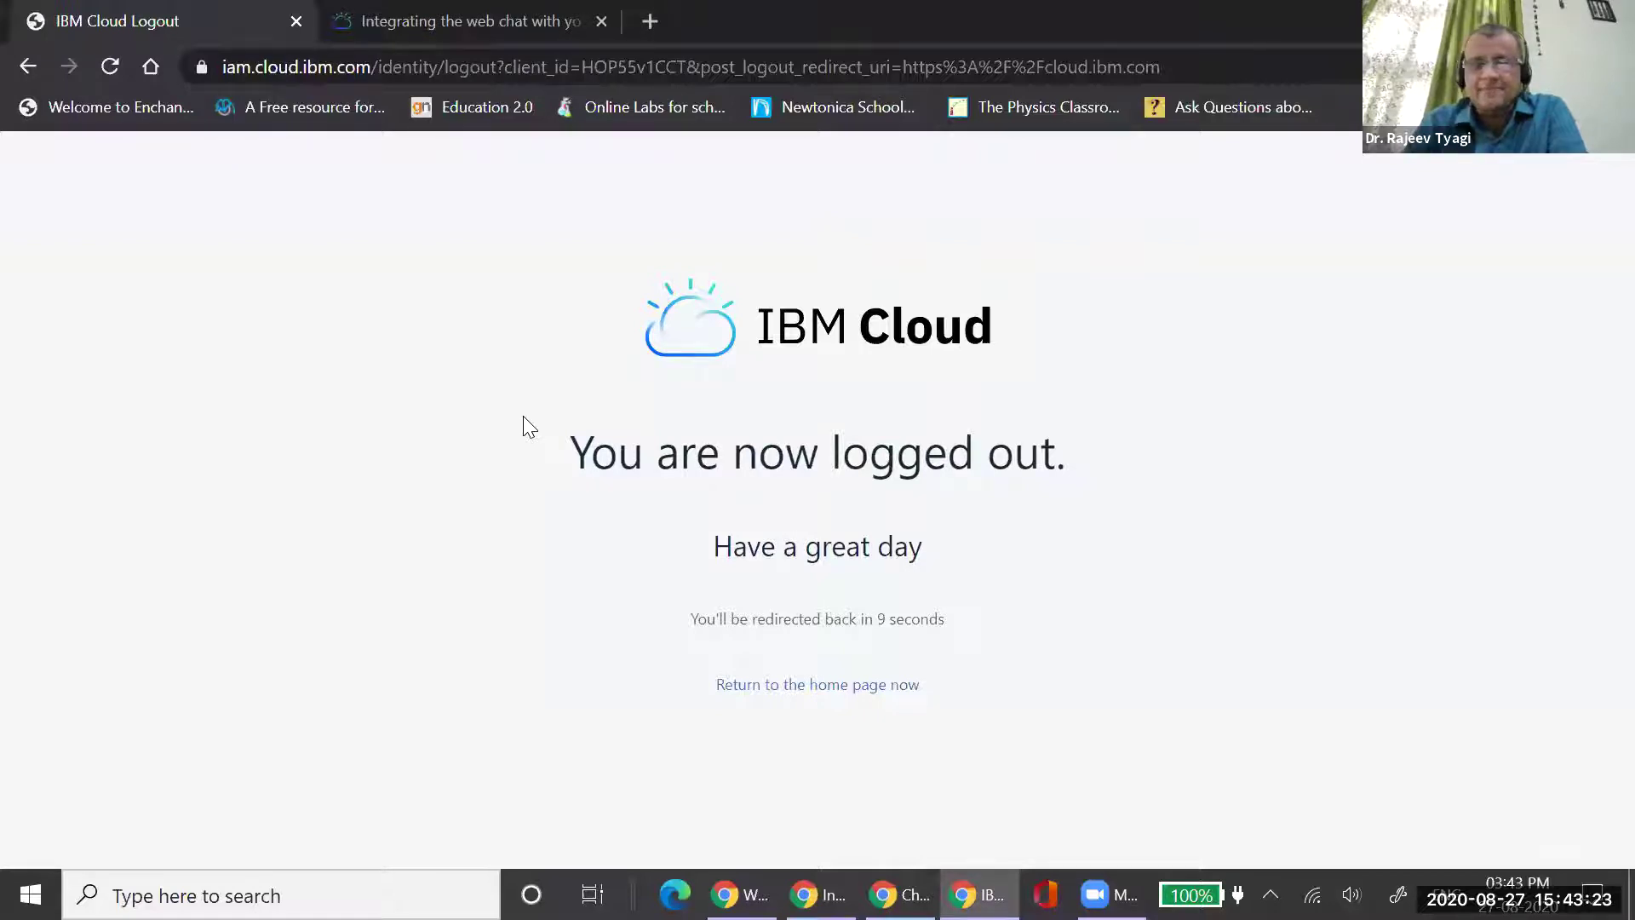
Log back in to IBM Cloud with the saved account e-mail and password, and open Services from the dashboard's resource summary
{"action": "left_click", "coordinate": [849, 693]}
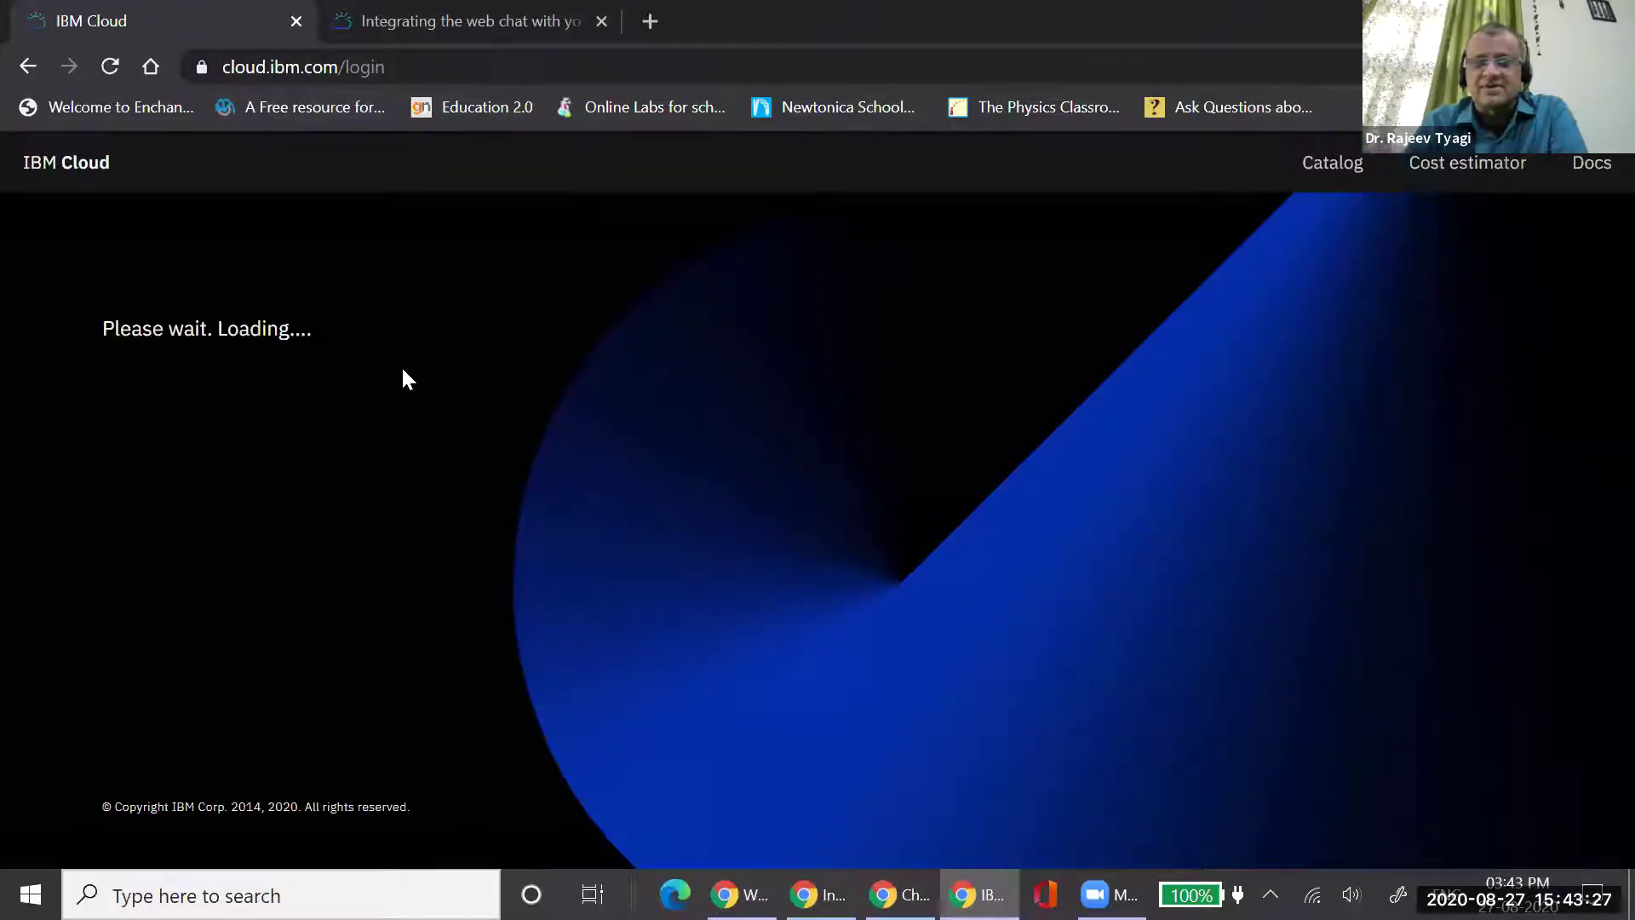
{"action": "left_click", "coordinate": [260, 645]}
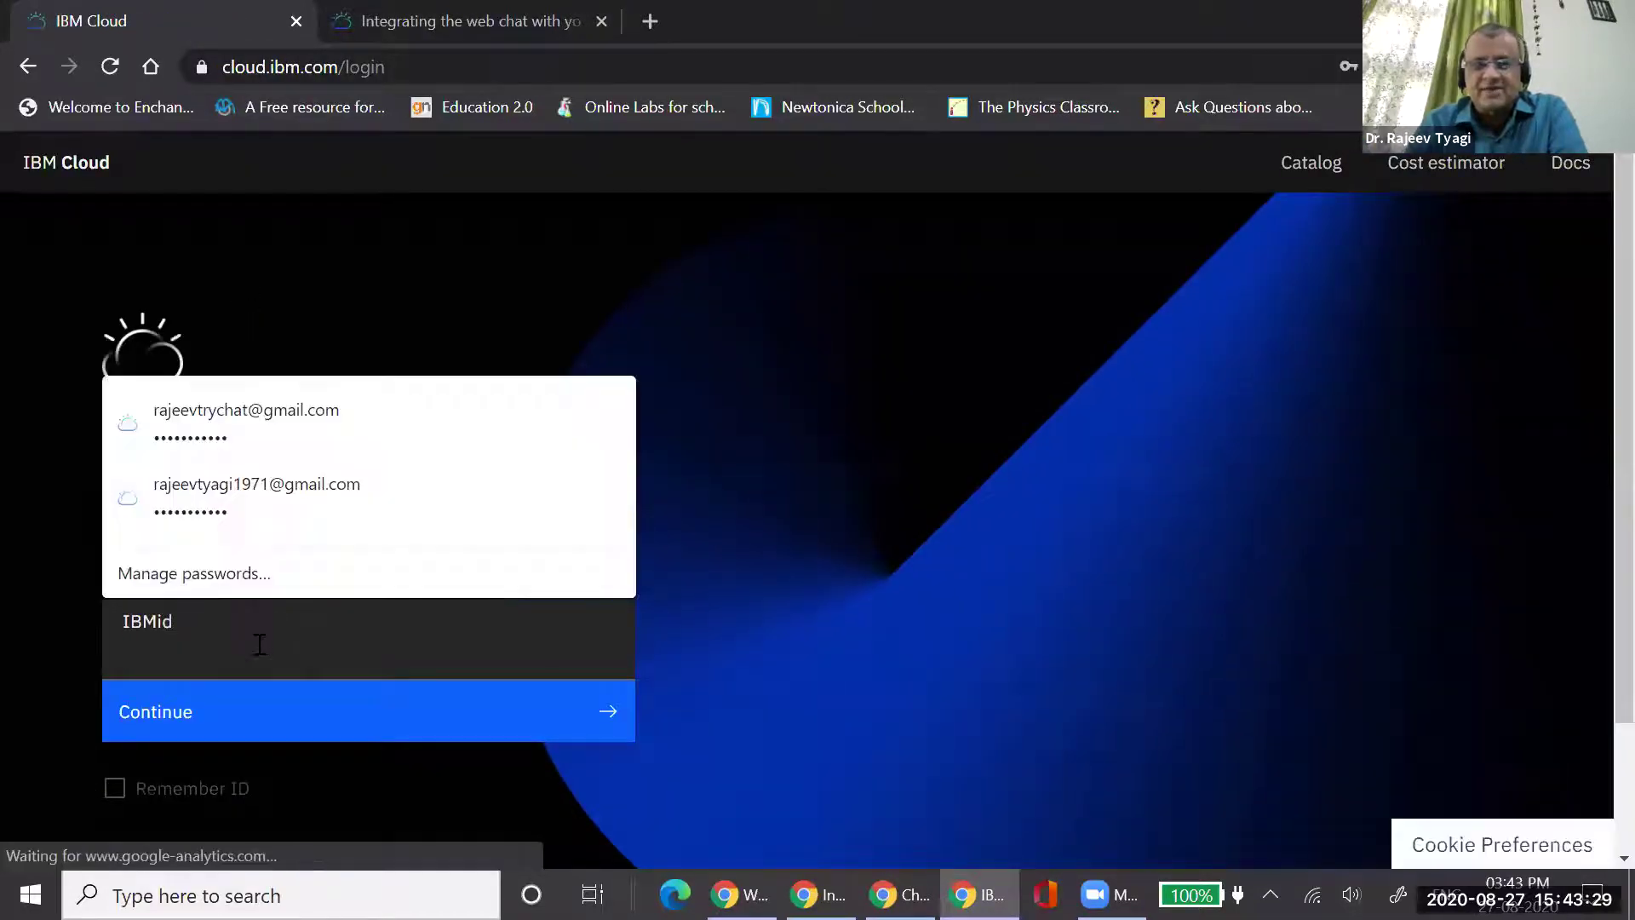
{"action": "left_click", "coordinate": [276, 431]}
{"action": "left_click", "coordinate": [249, 743]}
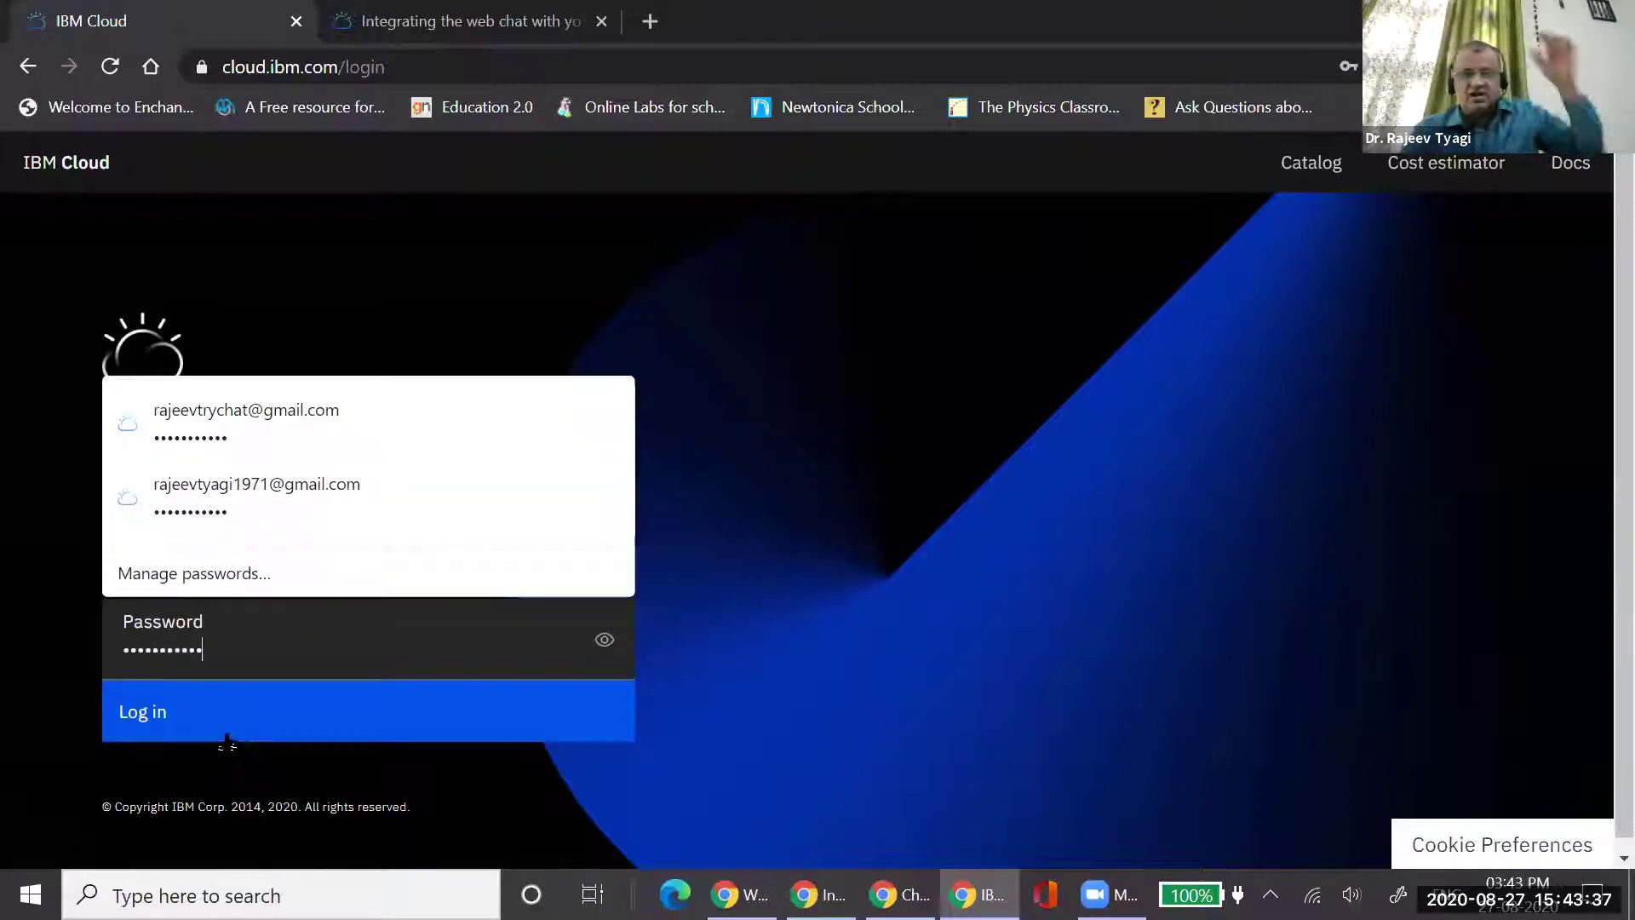
{"action": "left_click", "coordinate": [284, 427]}
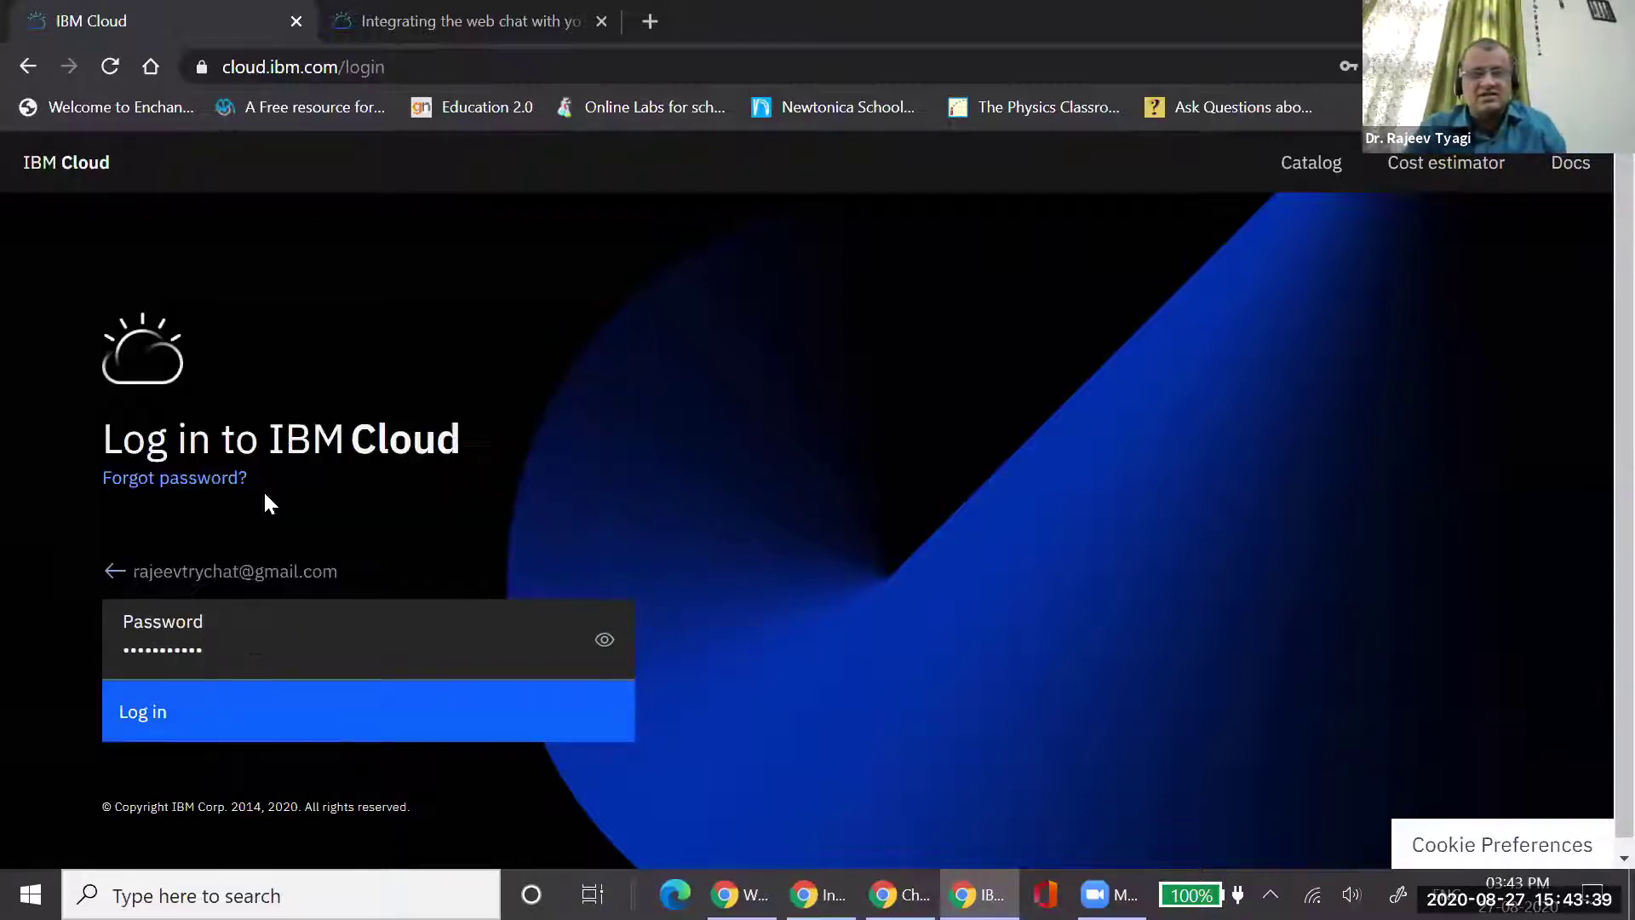
{"action": "left_click", "coordinate": [212, 739]}
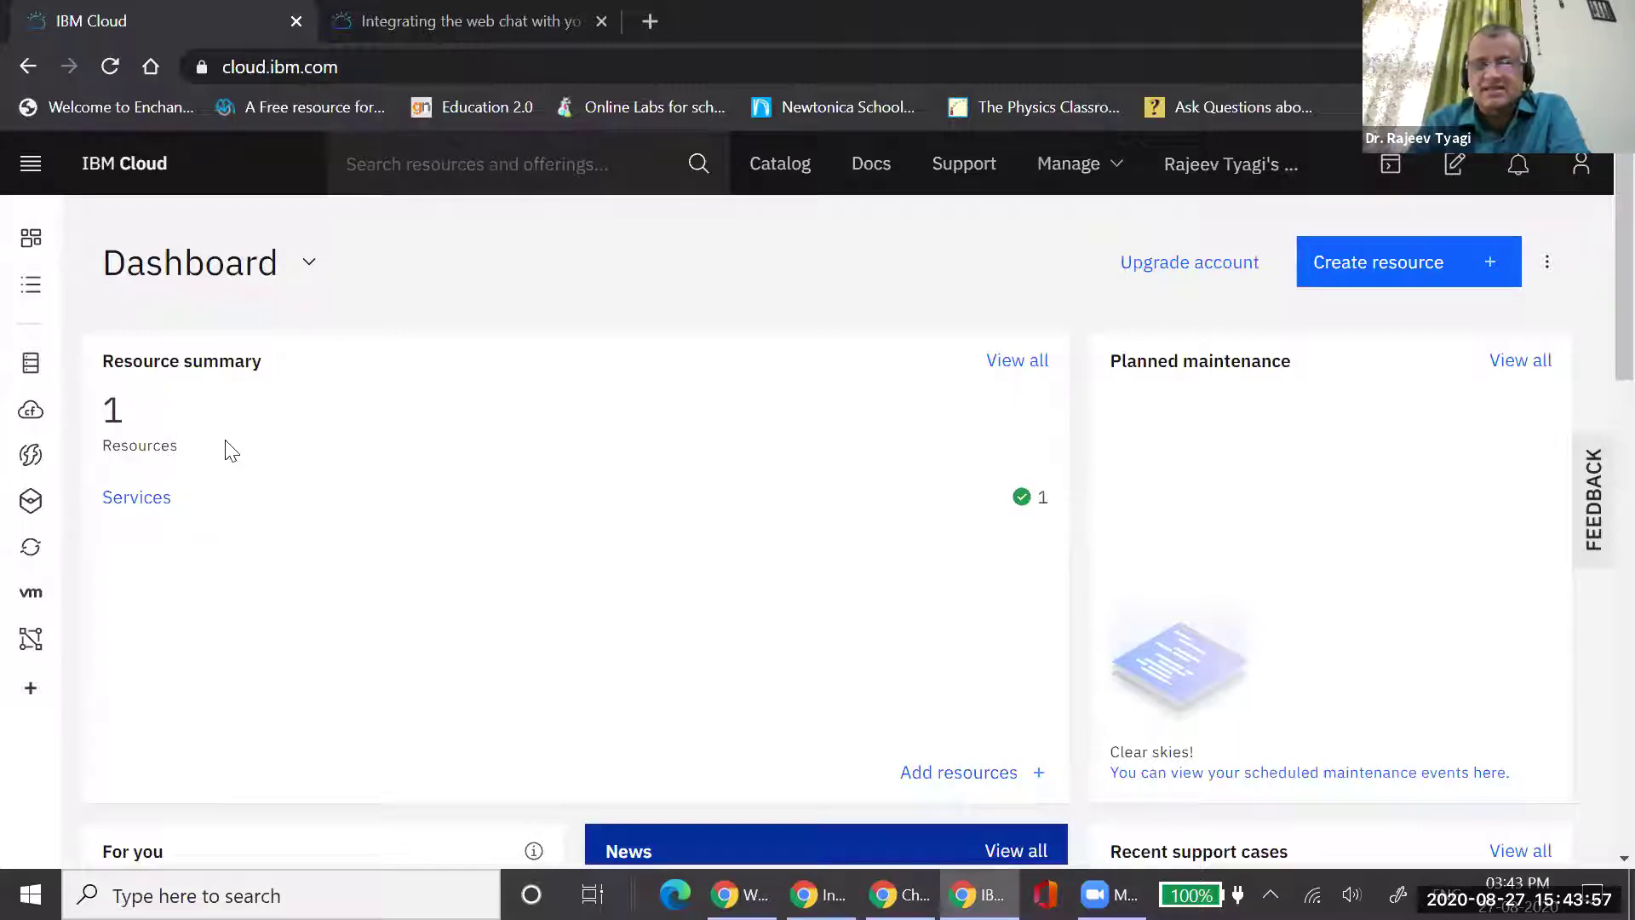
{"action": "left_click", "coordinate": [150, 506]}
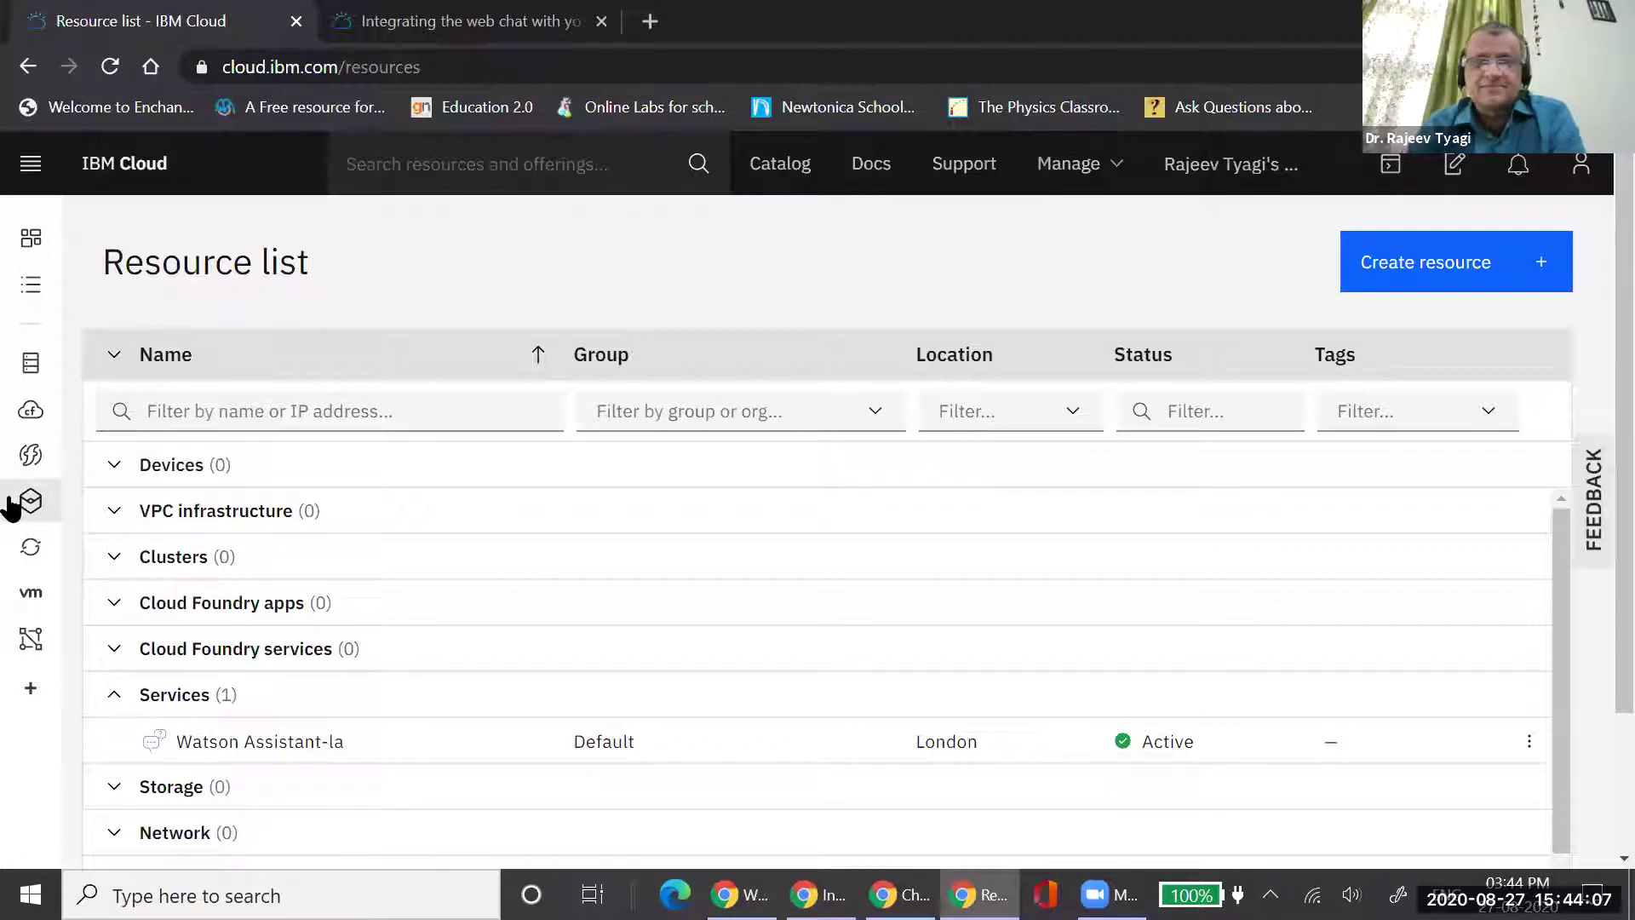
Open the Watson Assistant-la service from the resource list and launch Watson Assistant
{"action": "scroll", "coordinate": [296, 420], "scroll_direction": "down", "scroll_amount": 2}
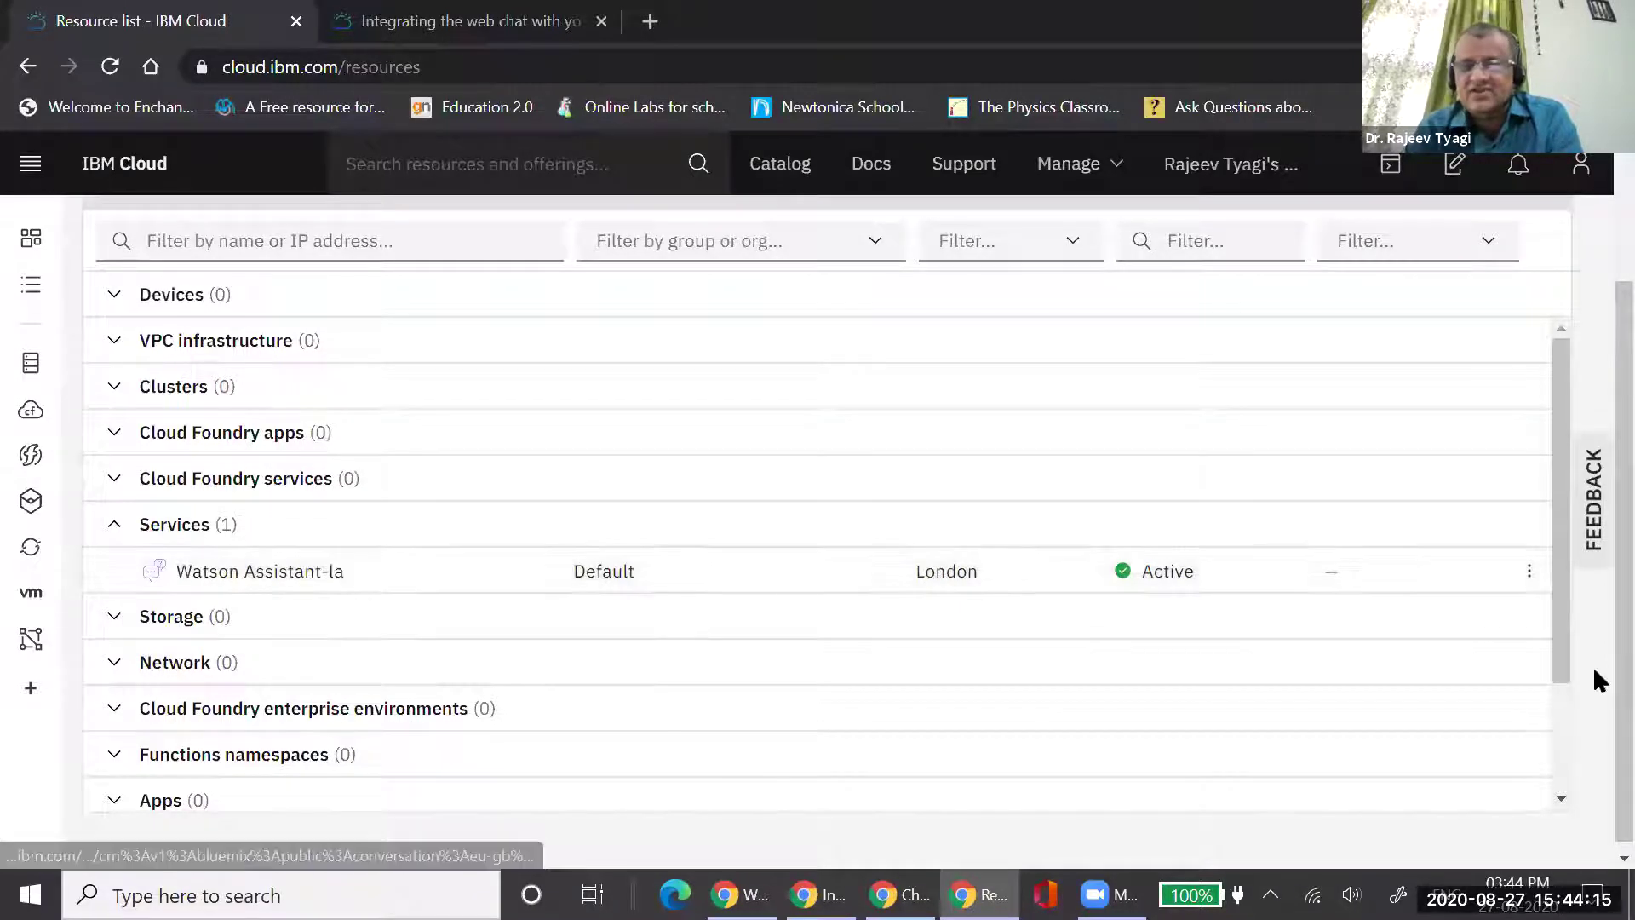
{"action": "left_click", "coordinate": [1529, 574]}
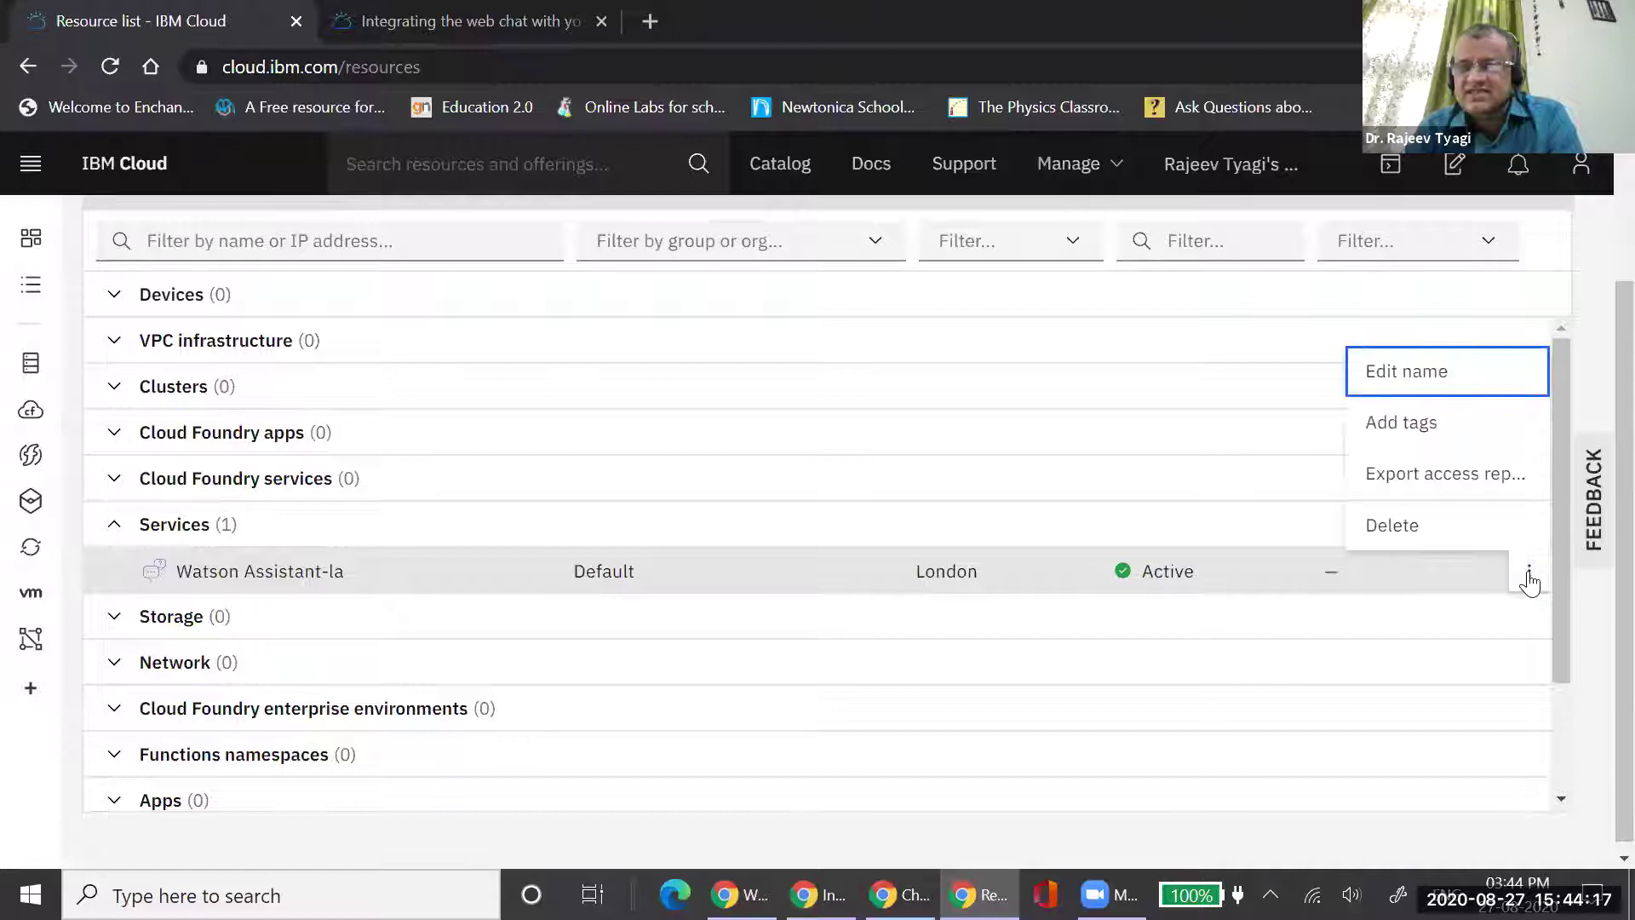
{"action": "left_click", "coordinate": [1532, 576]}
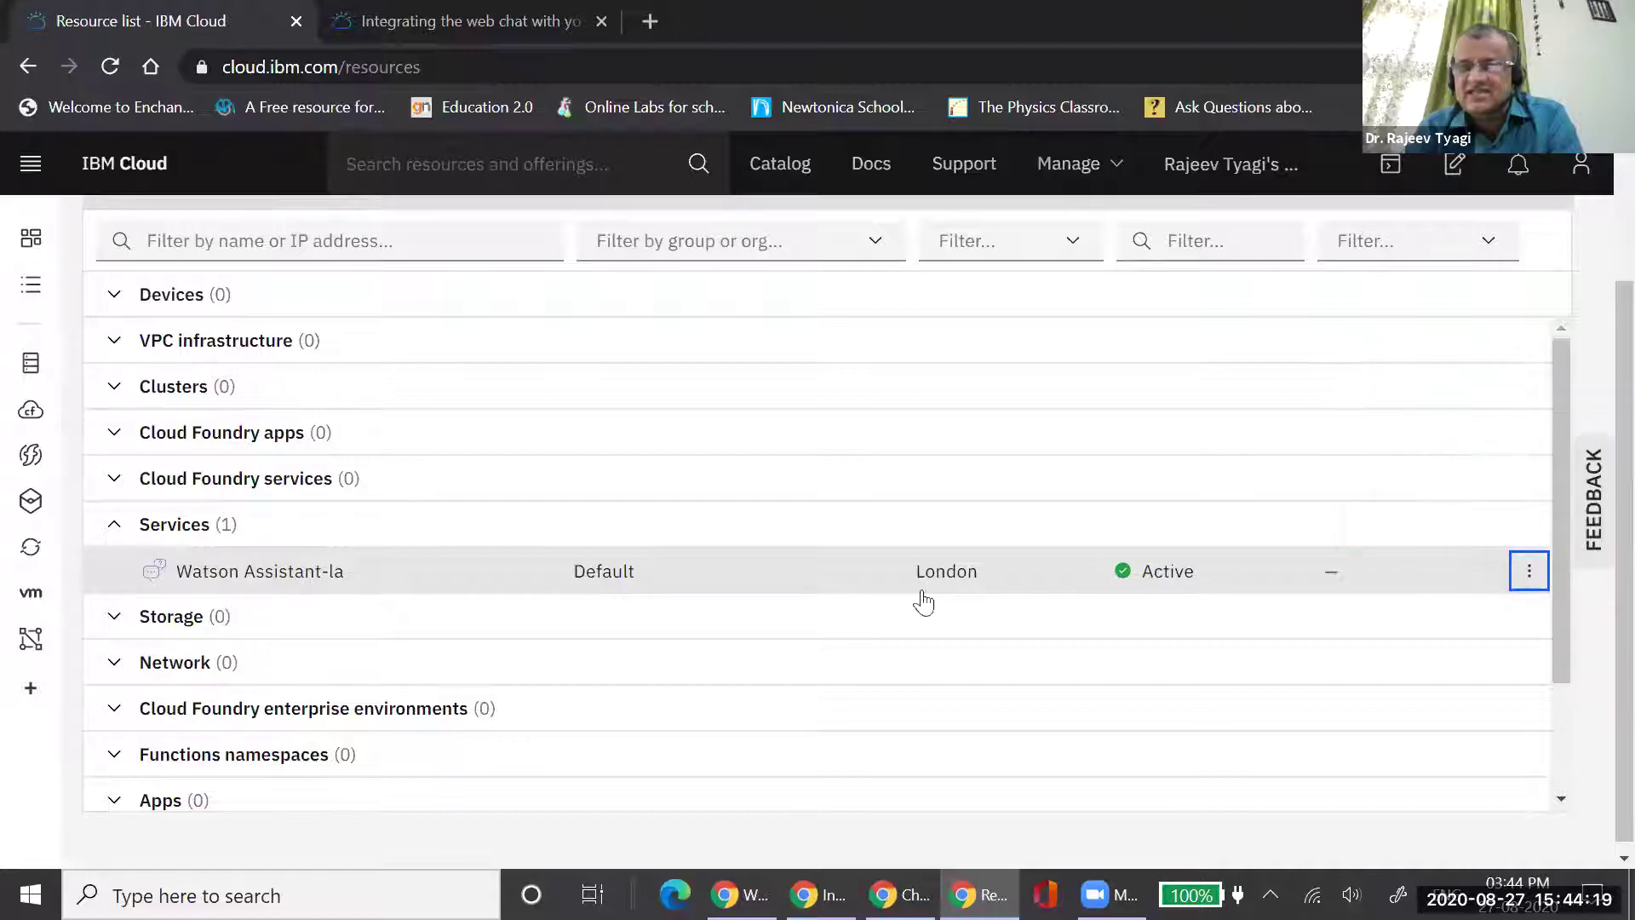
{"action": "left_click", "coordinate": [258, 579]}
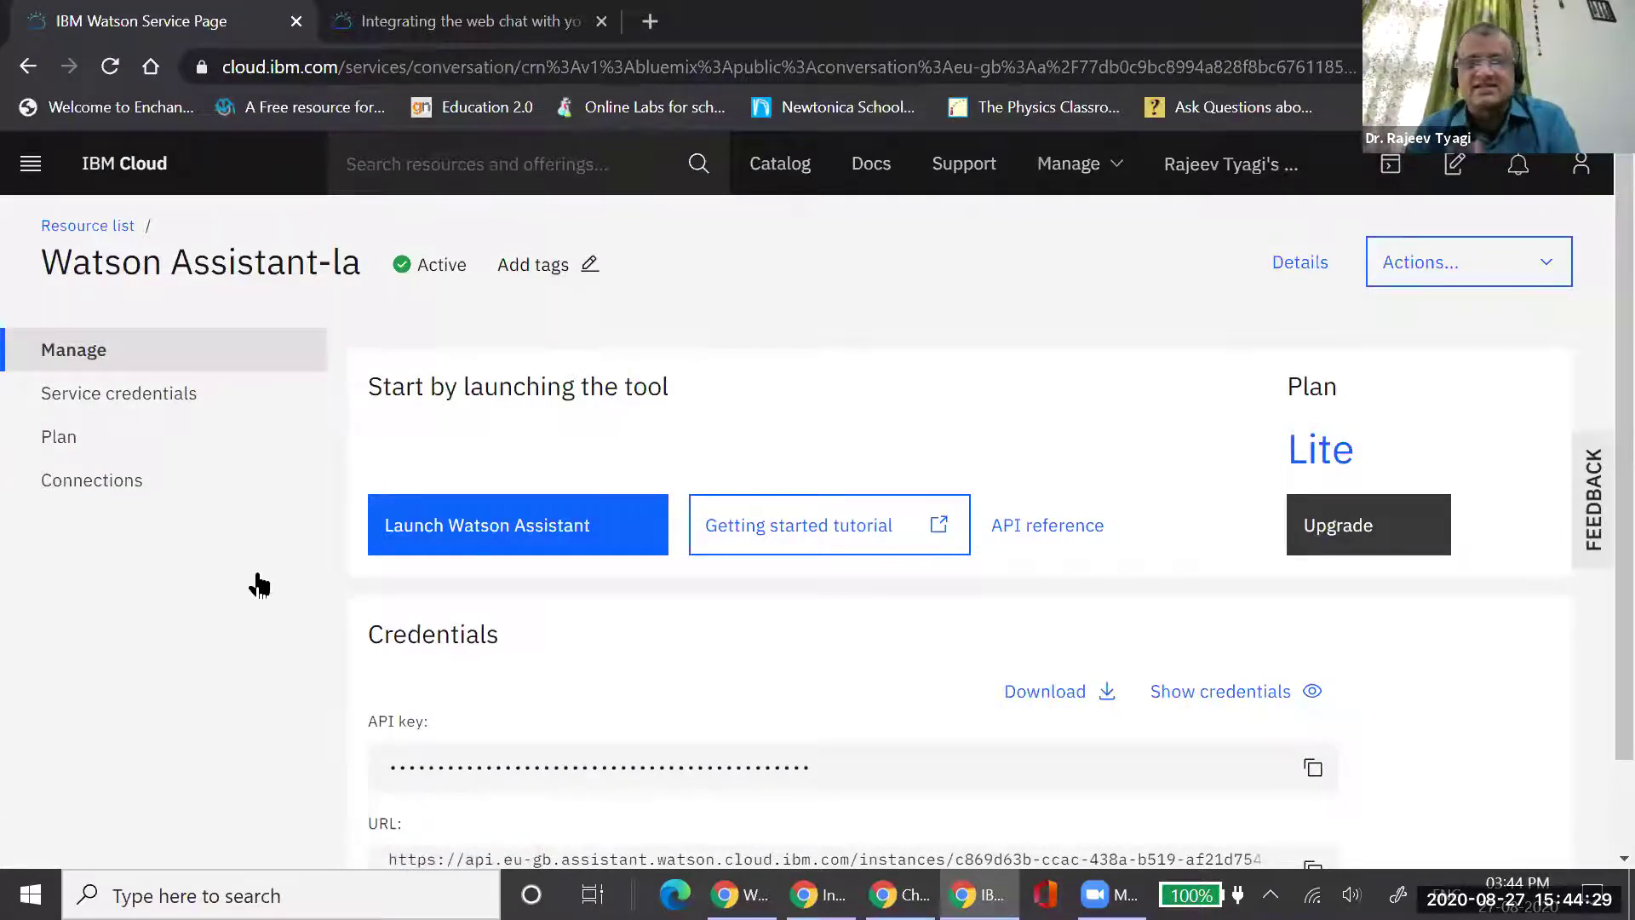
{"action": "left_click", "coordinate": [474, 536]}
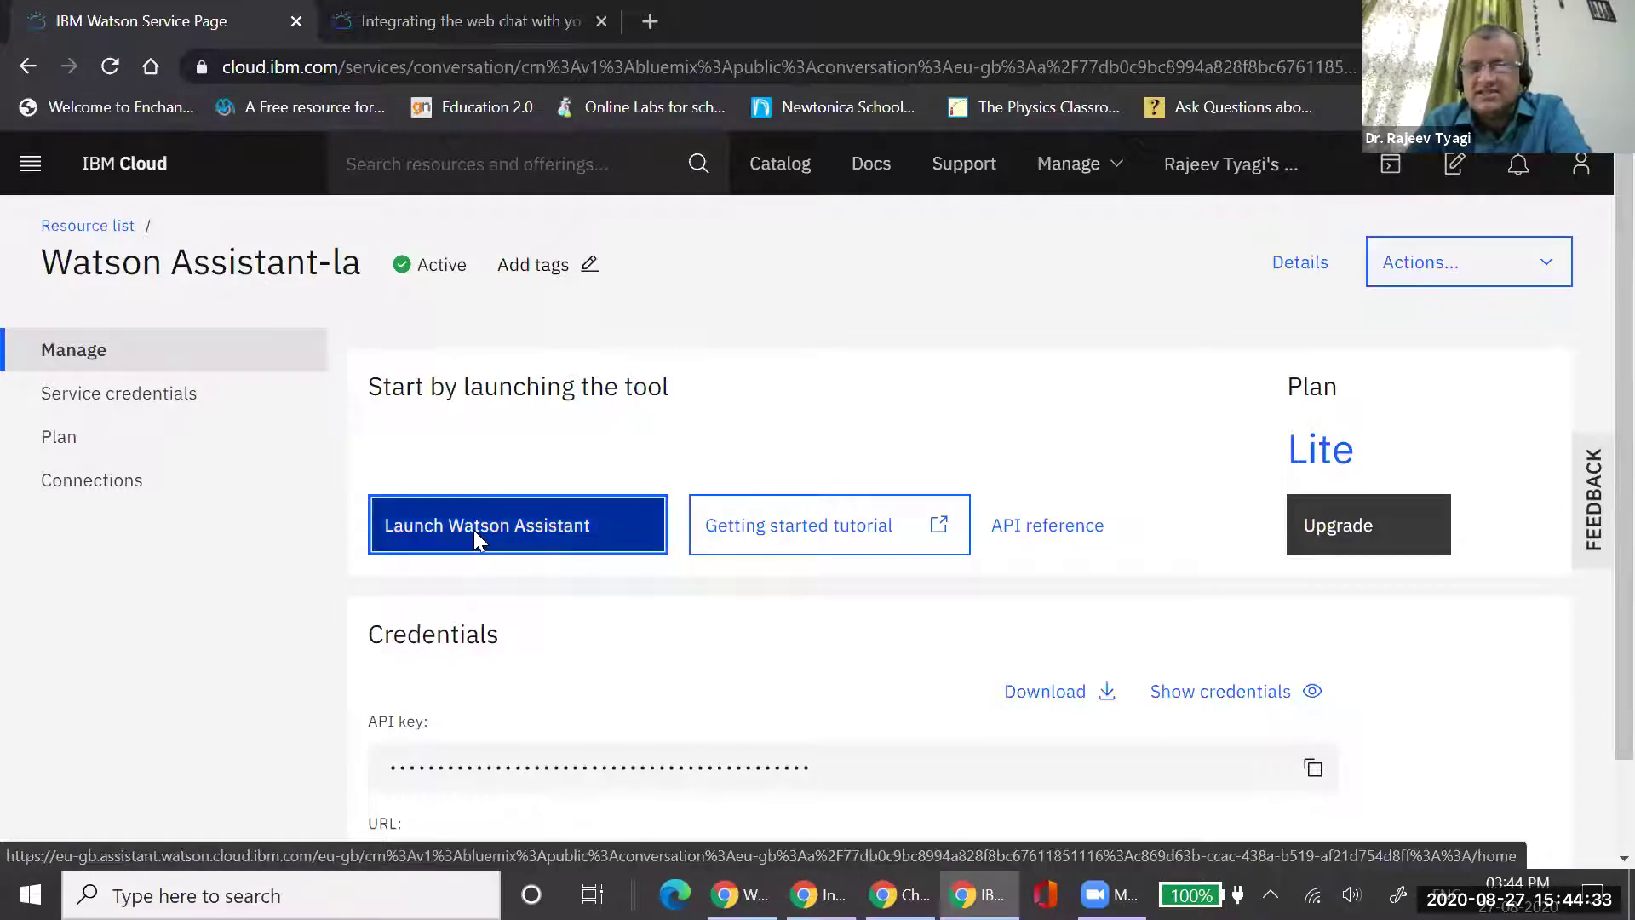
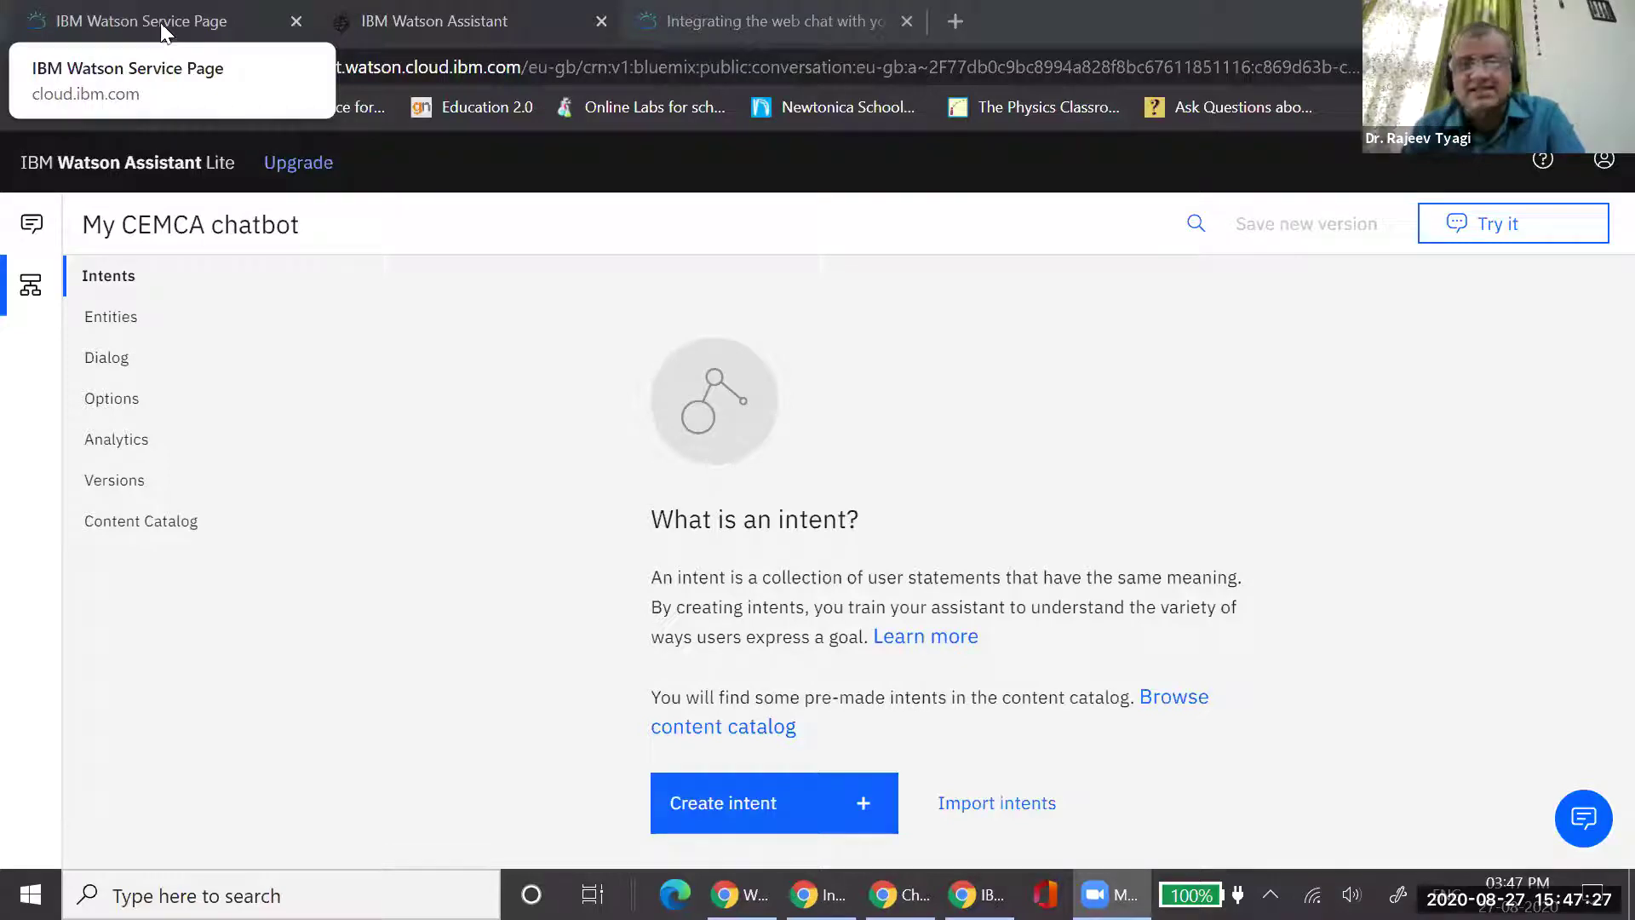
Return to the Watson service page, log out of IBM Cloud, and close the Watson Assistant browser tab
{"action": "left_click", "coordinate": [179, 25]}
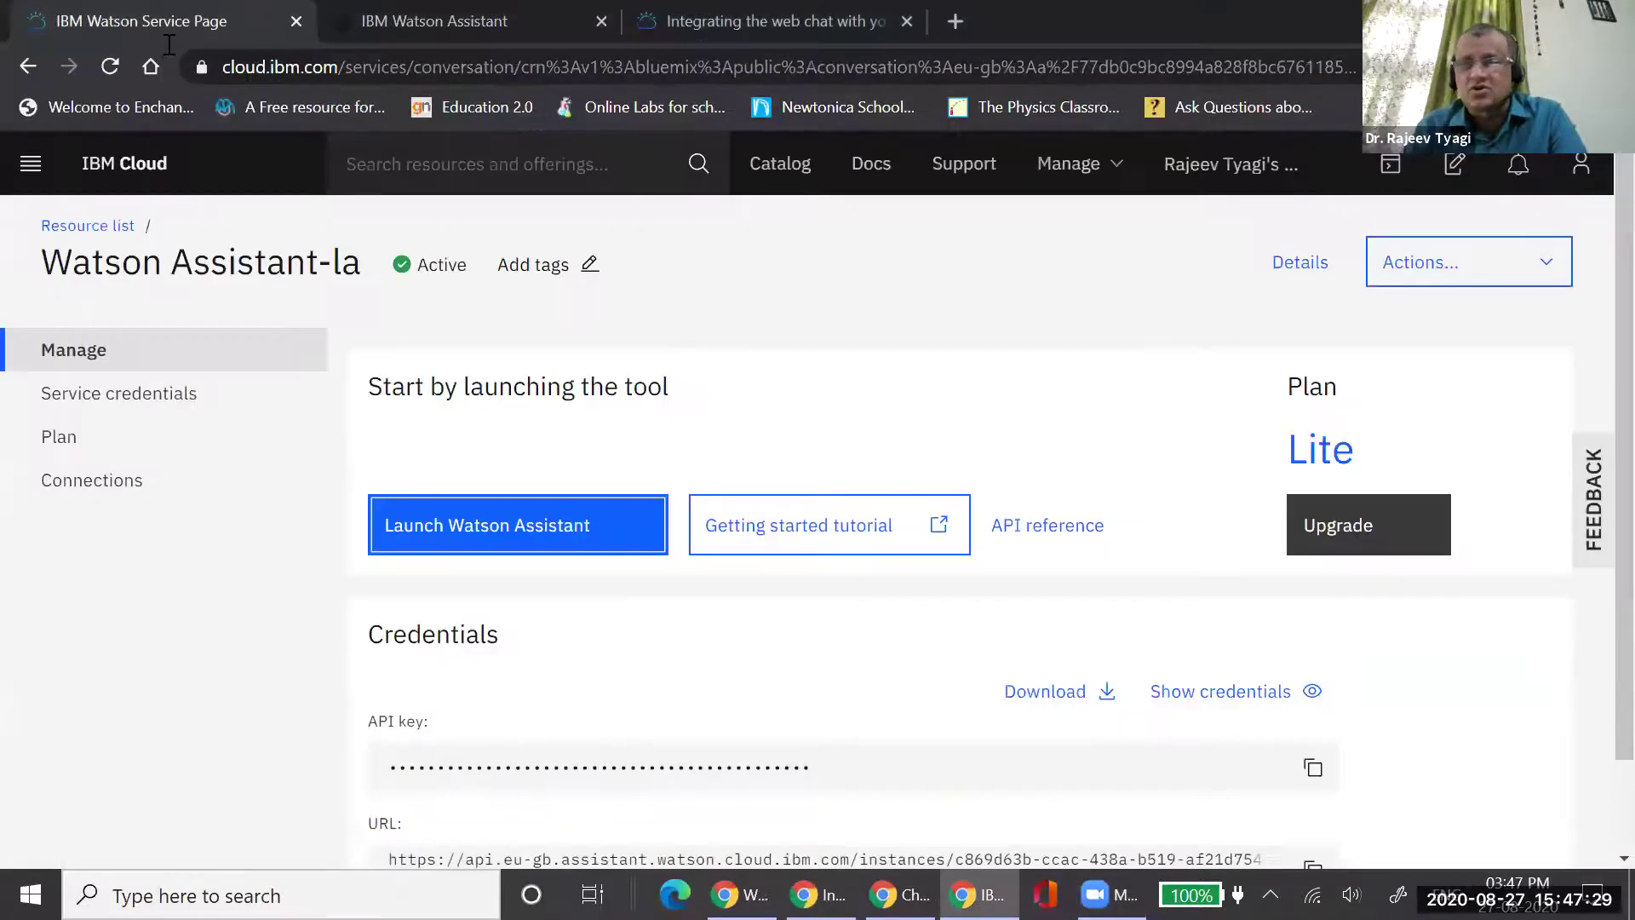
{"action": "left_click", "coordinate": [1580, 168]}
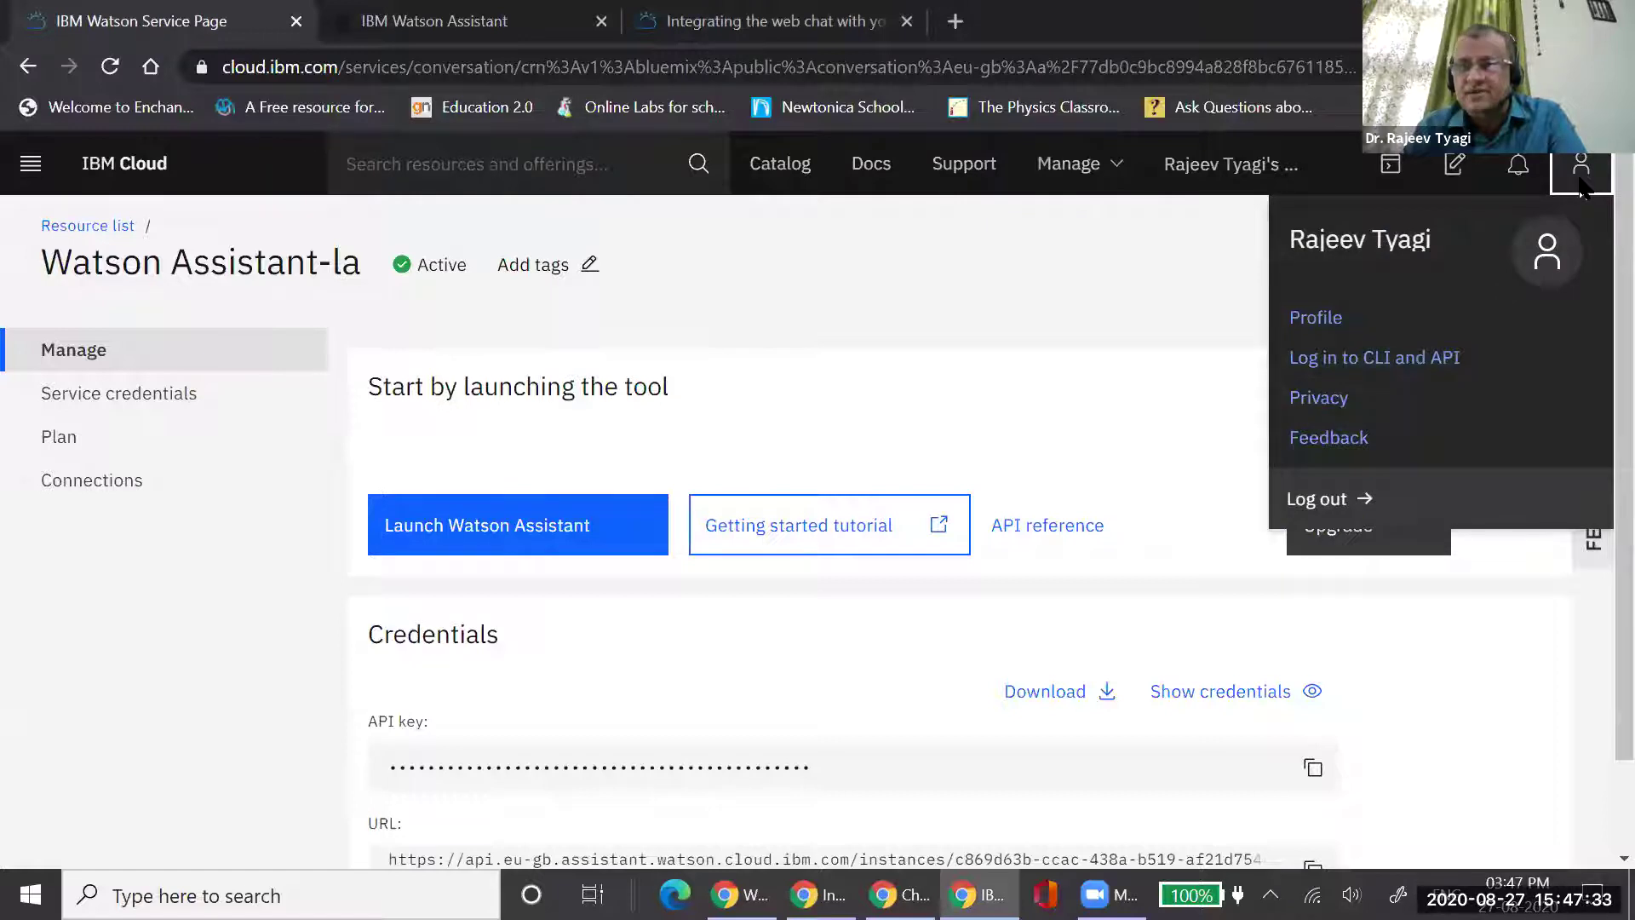
{"action": "left_click", "coordinate": [1320, 499]}
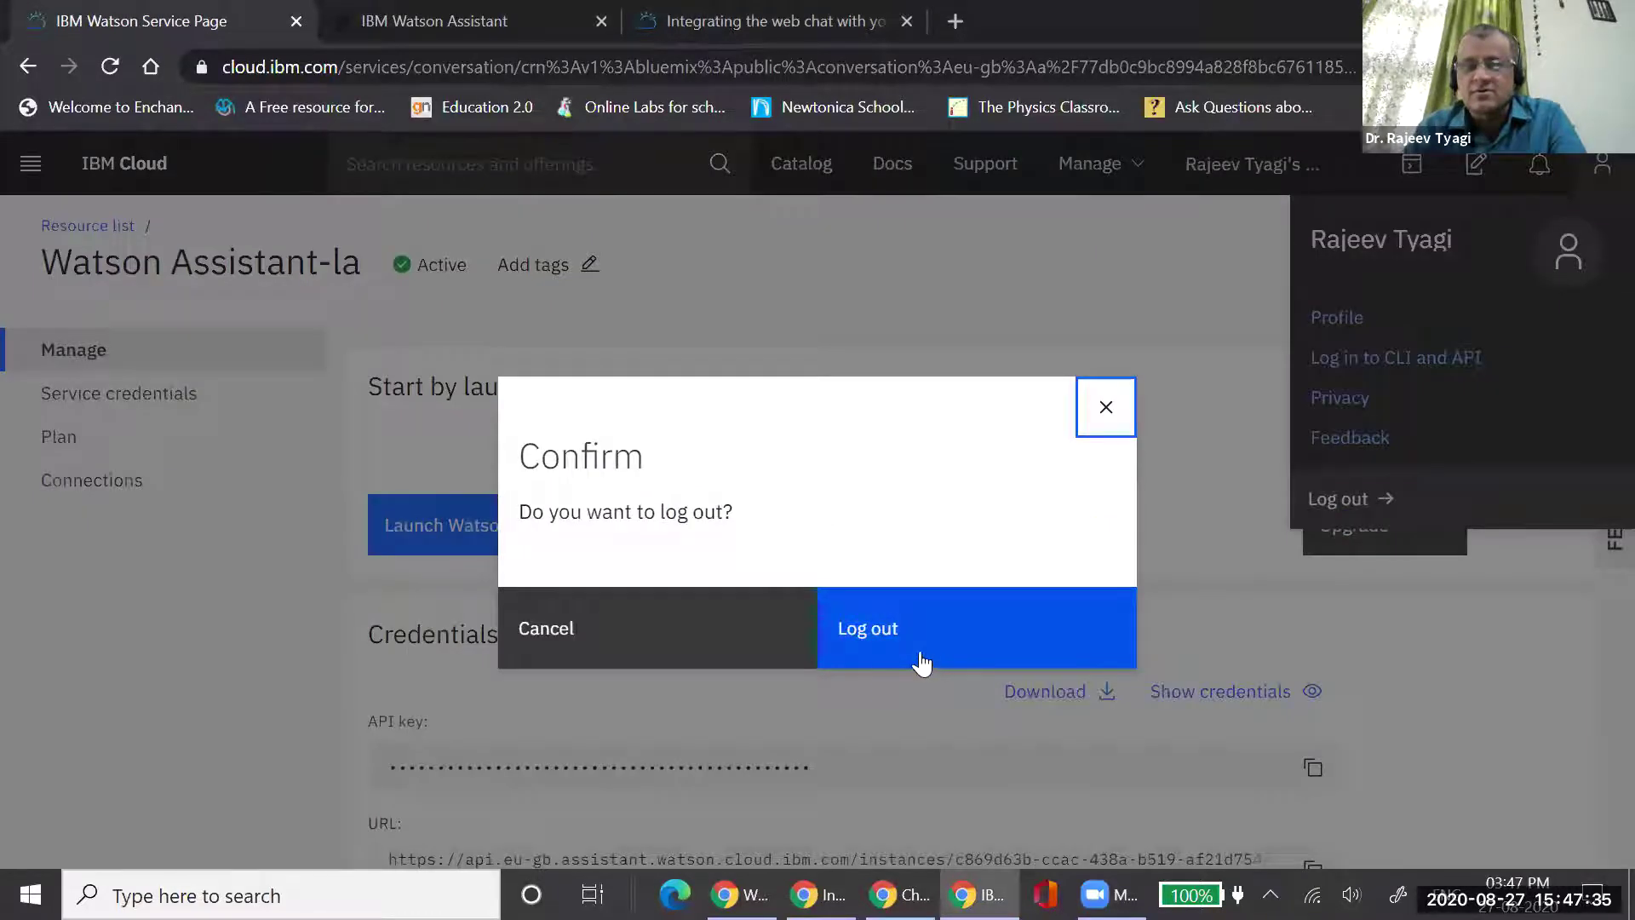
{"action": "left_click", "coordinate": [922, 664]}
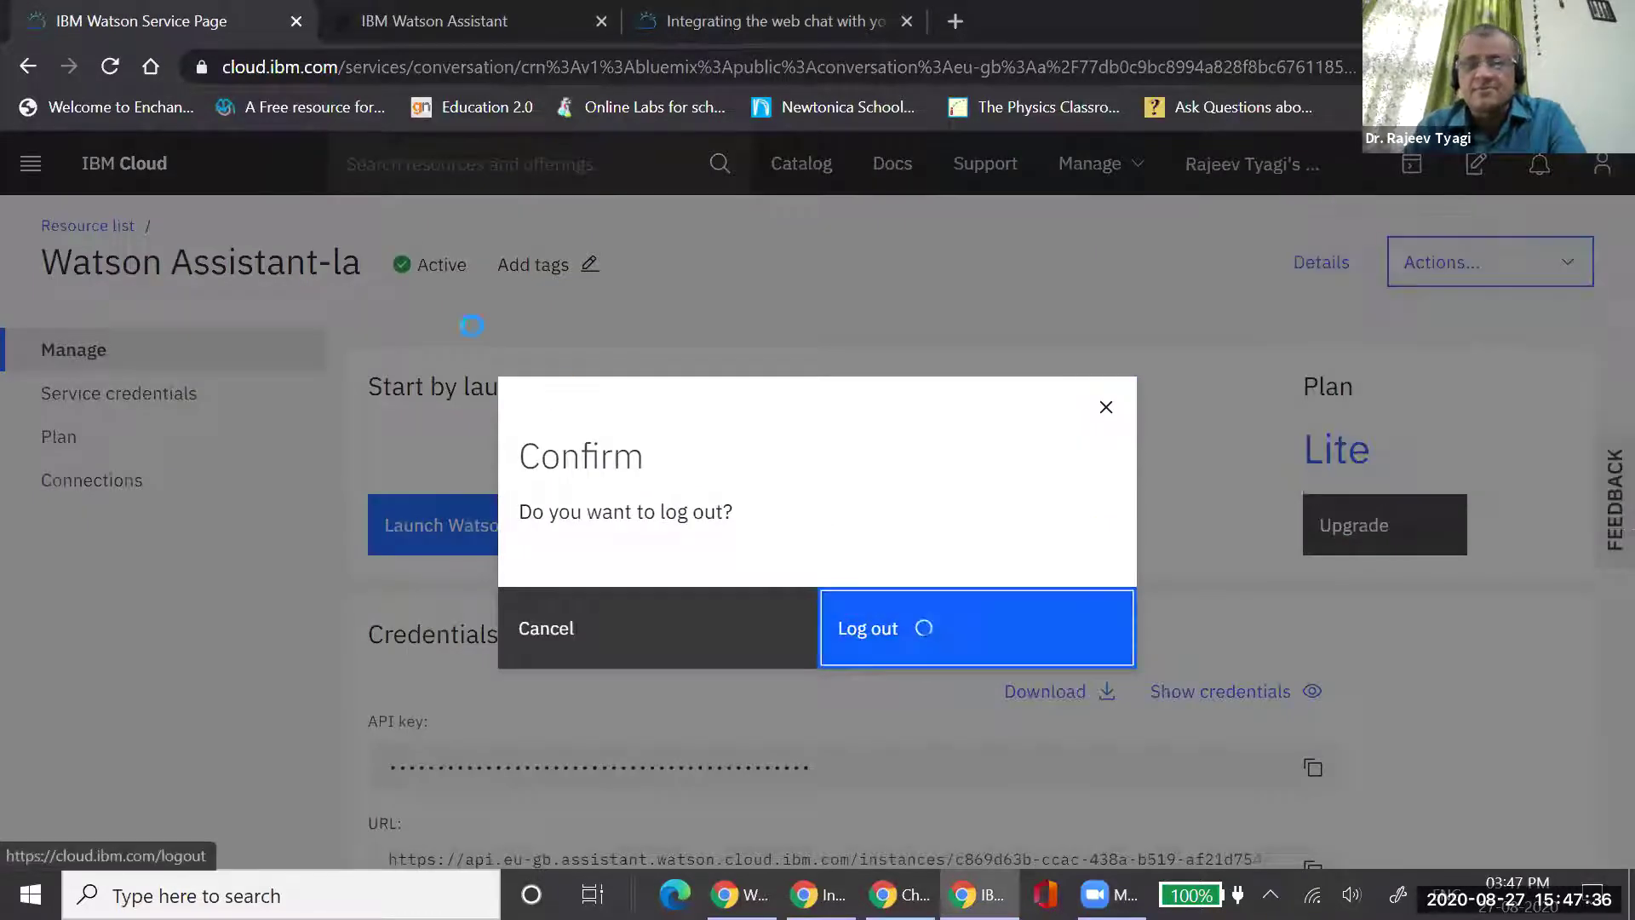
{"action": "left_click", "coordinate": [602, 21]}
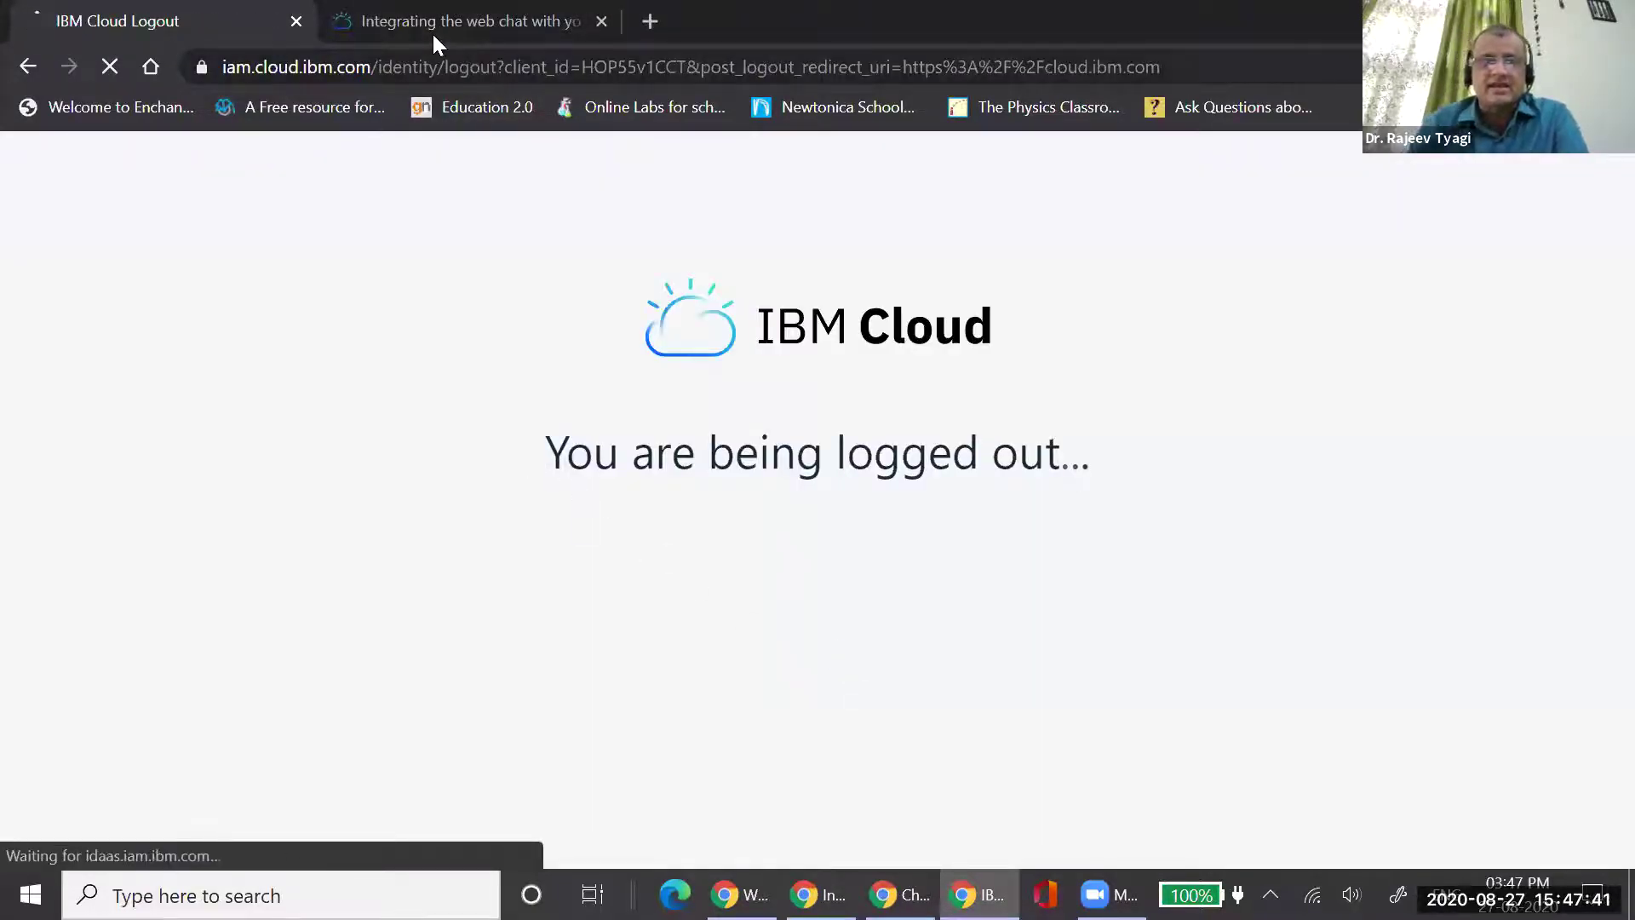
Load the IBM Cloud site at cloud.ibm.com in the logged-out browser tab
{"action": "key", "text": "ctrl+l"}
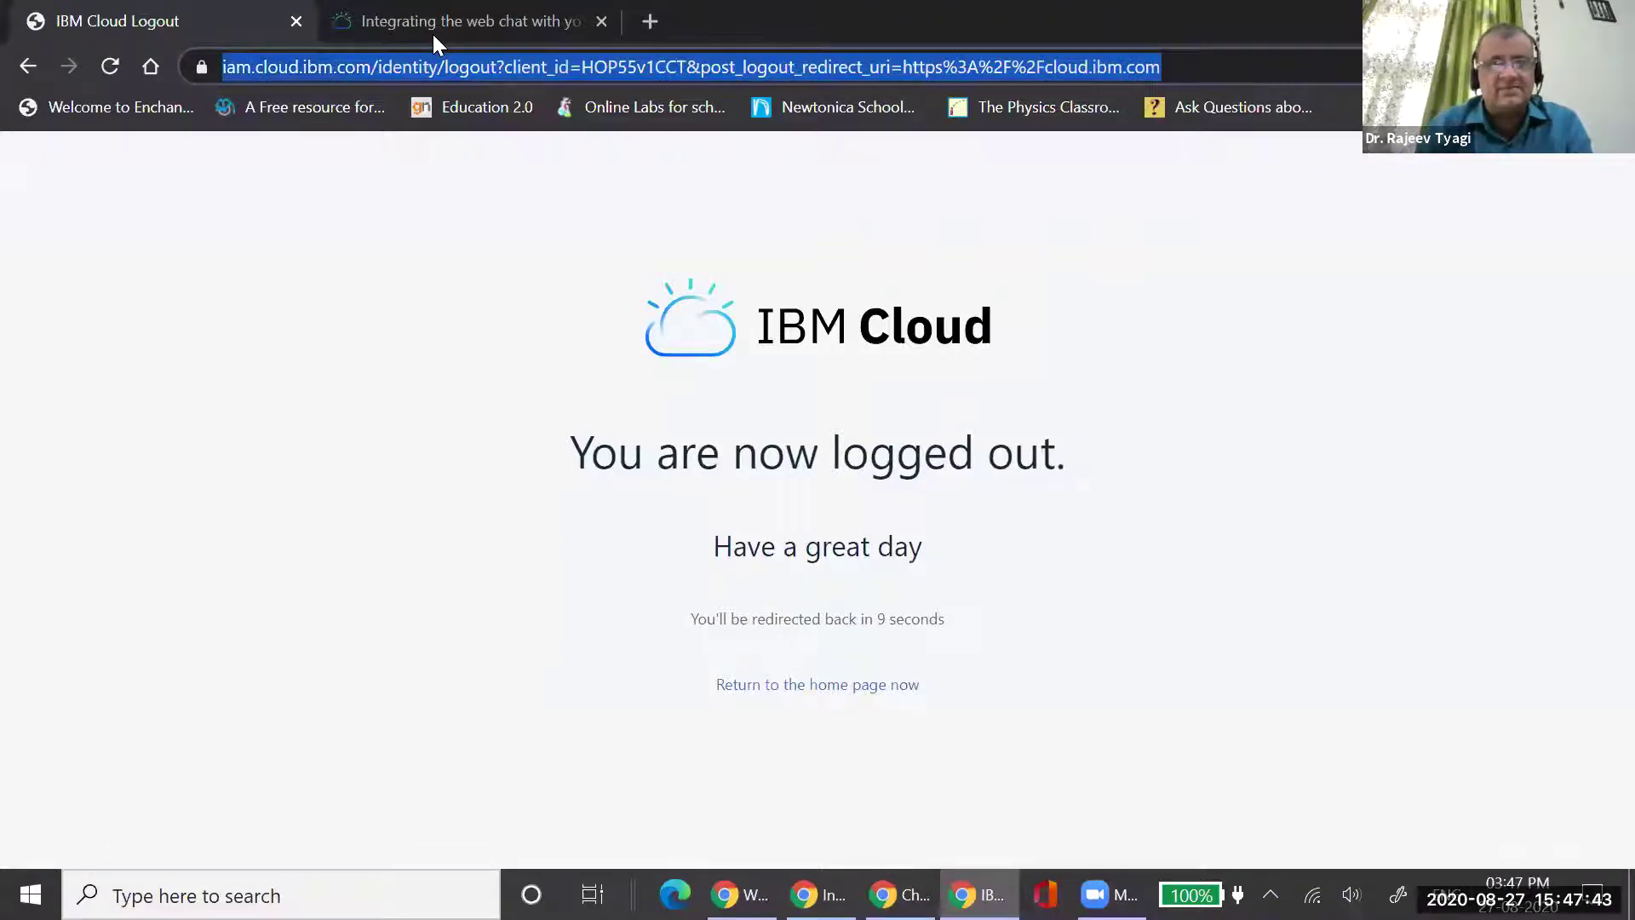
{"action": "type", "text": "ib"}
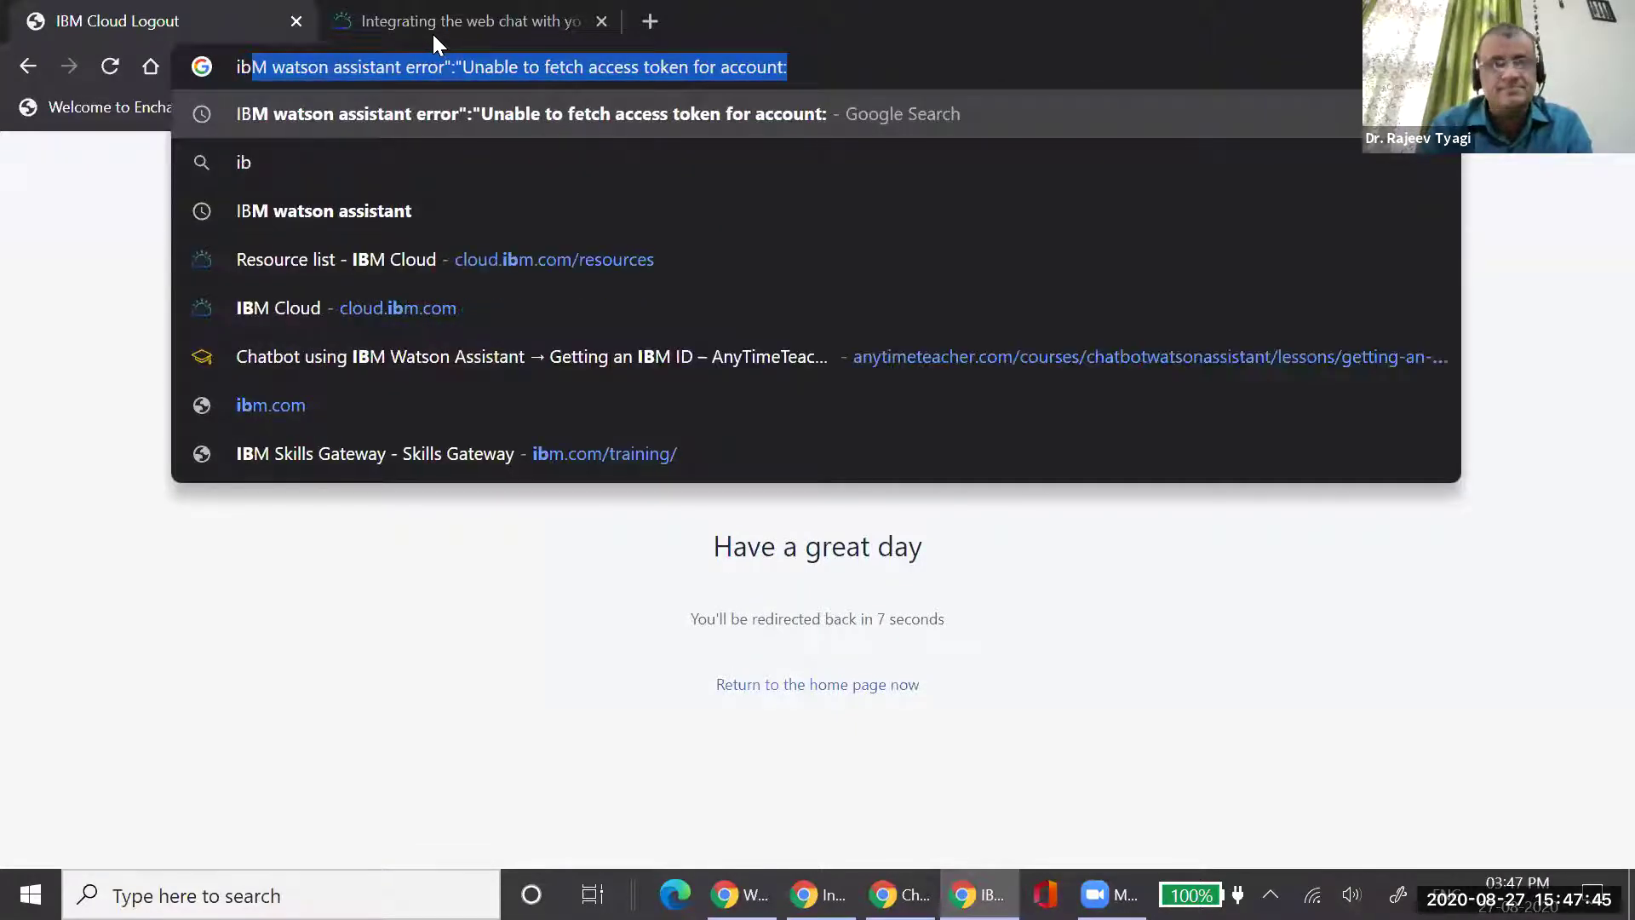
{"action": "key", "text": "BackSpace"}
{"action": "key", "text": "BackSpace"}
{"action": "key", "text": "BackSpace"}
{"action": "type", "text": "cloud.ibm.com"}
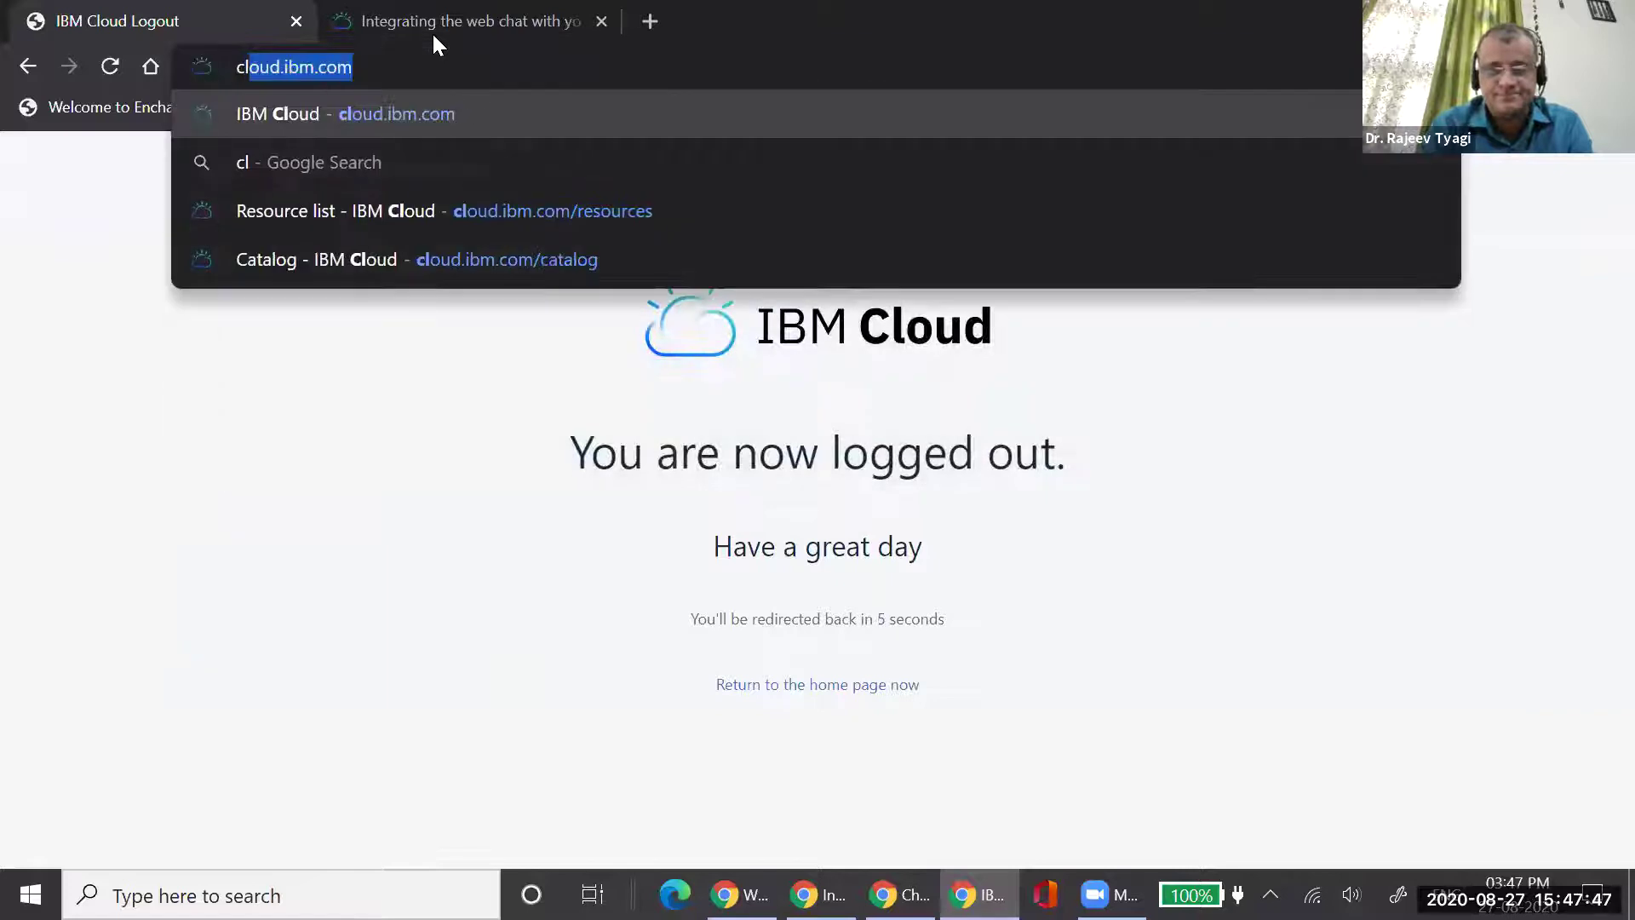
{"action": "key", "text": "Return"}
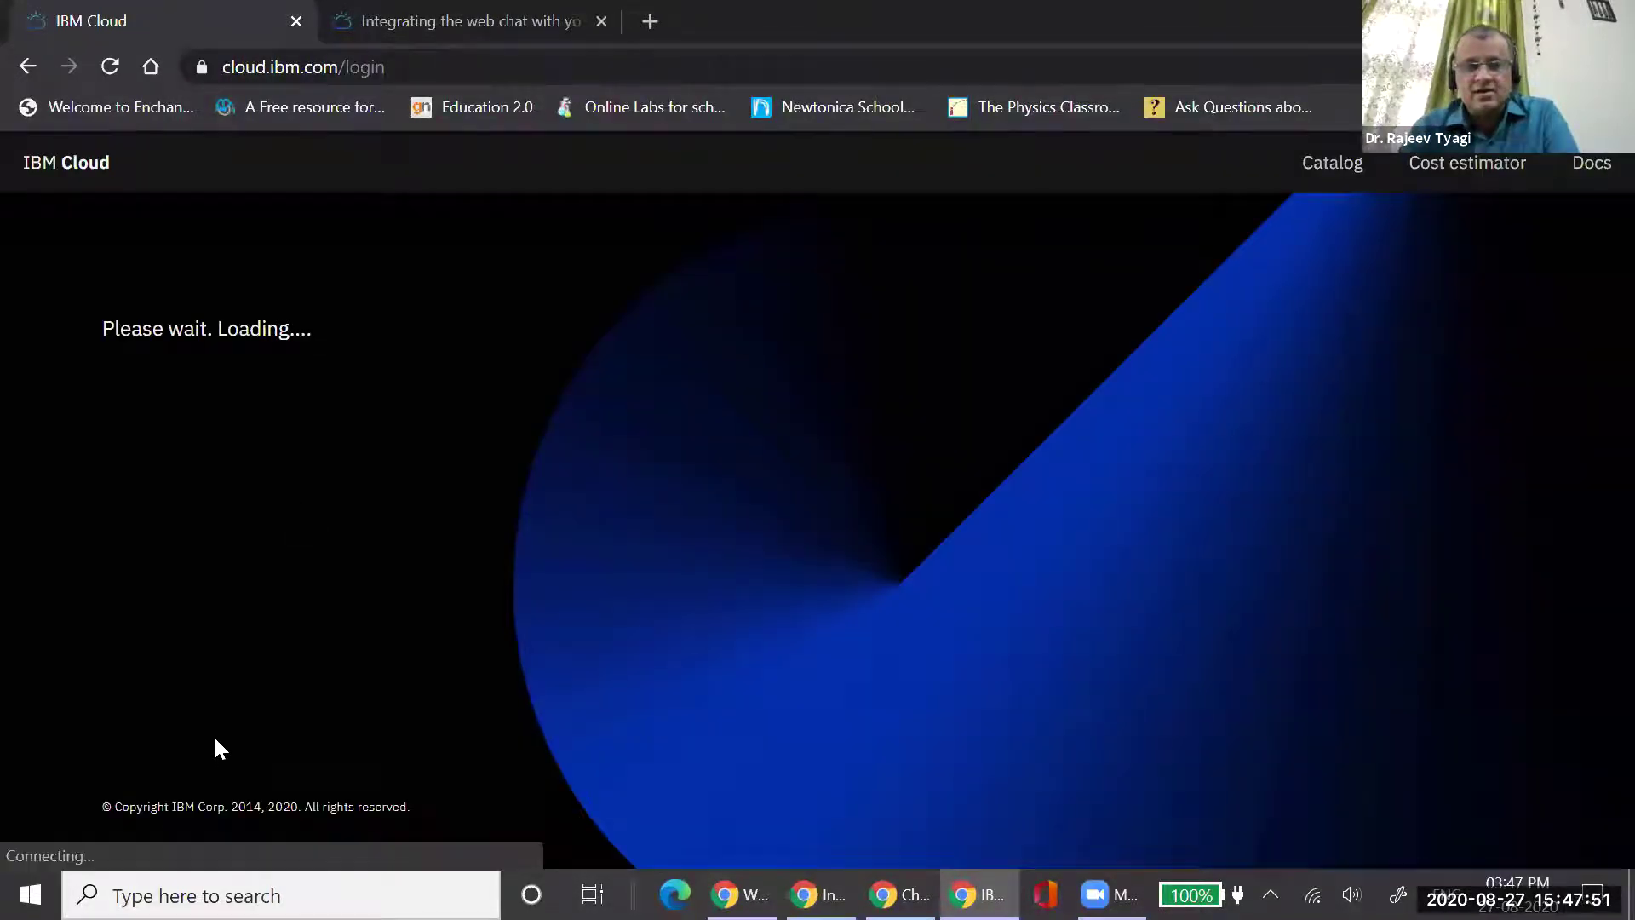
Log in to IBM Cloud with the saved account e-mail as IBMid and the saved account password
{"action": "left_click", "coordinate": [212, 649]}
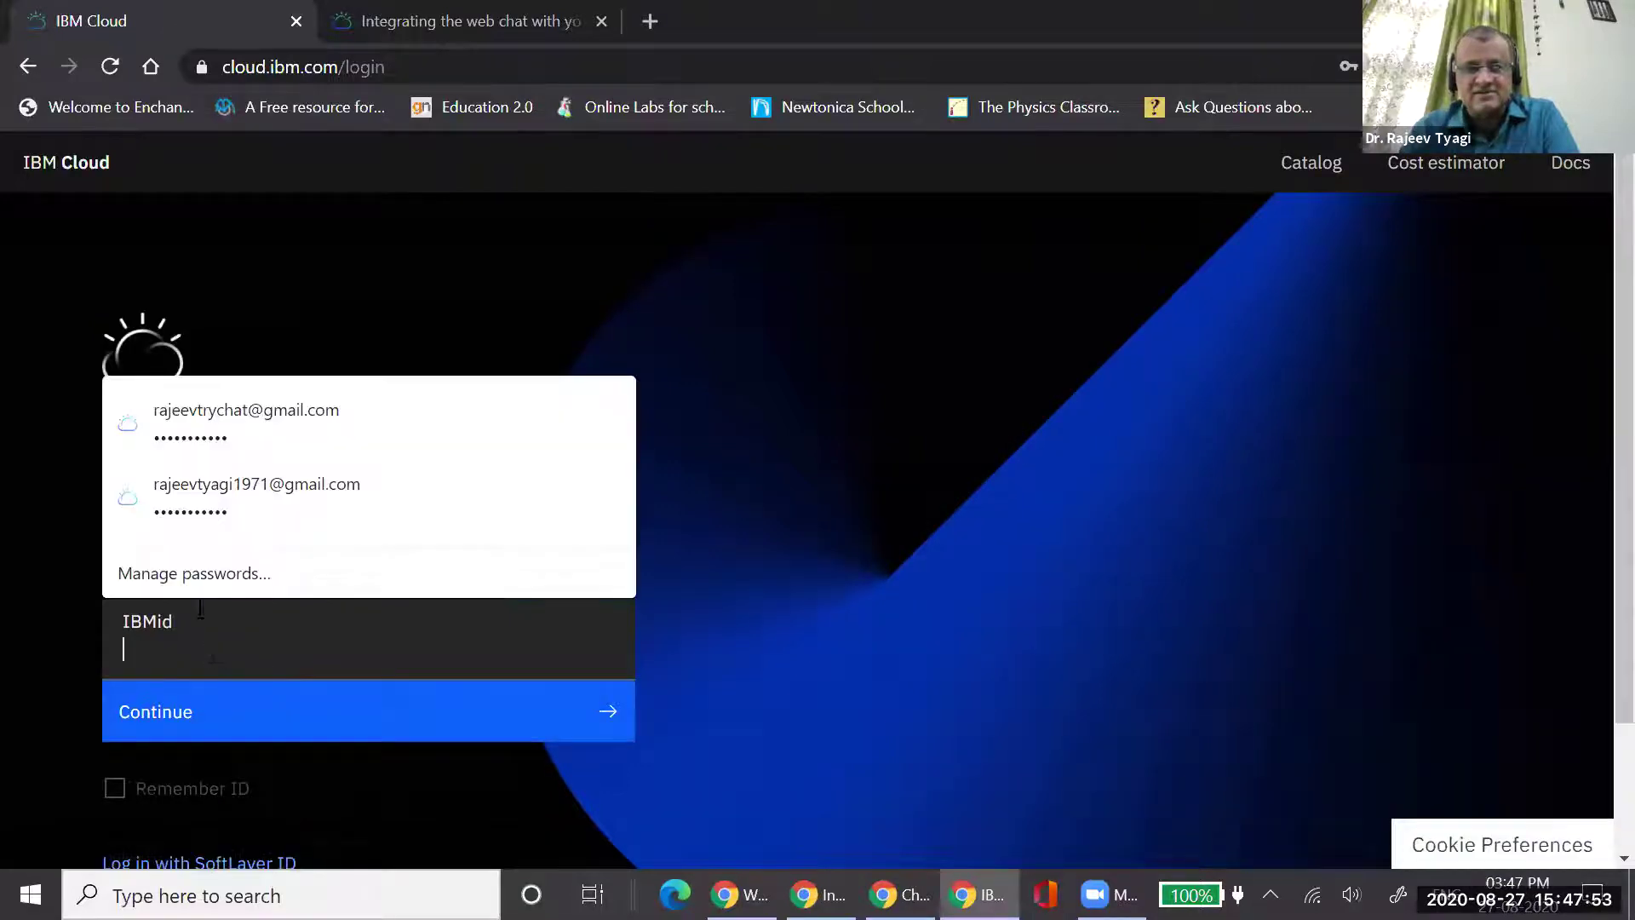
{"action": "left_click", "coordinate": [267, 435]}
{"action": "left_click", "coordinate": [213, 718]}
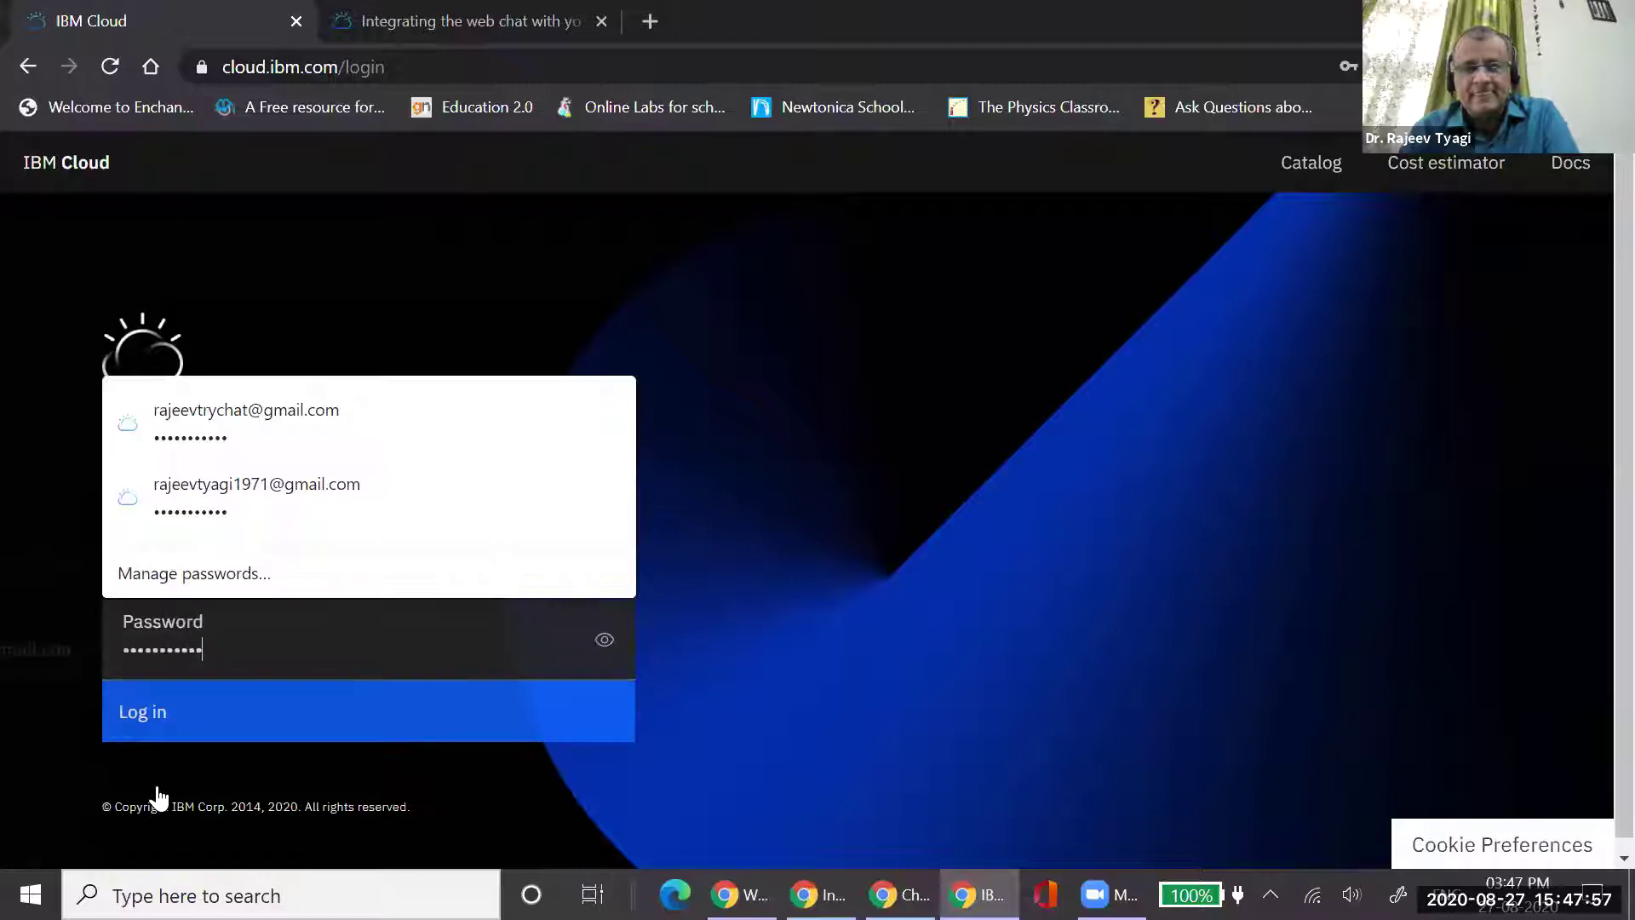
{"action": "left_click", "coordinate": [324, 432]}
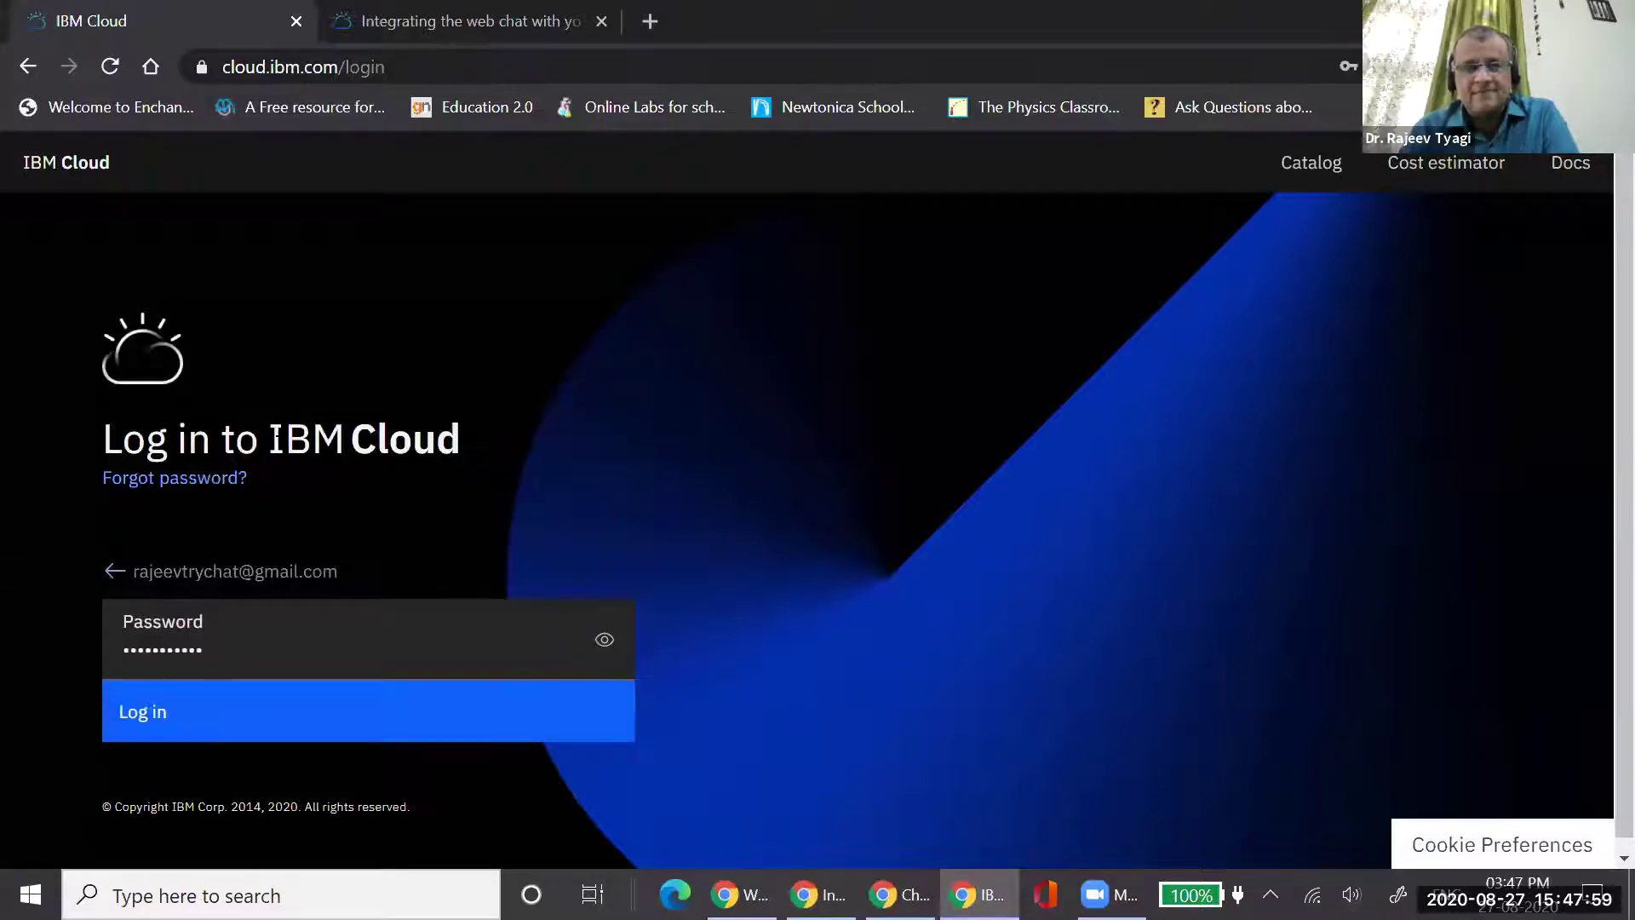
{"action": "left_click", "coordinate": [219, 725]}
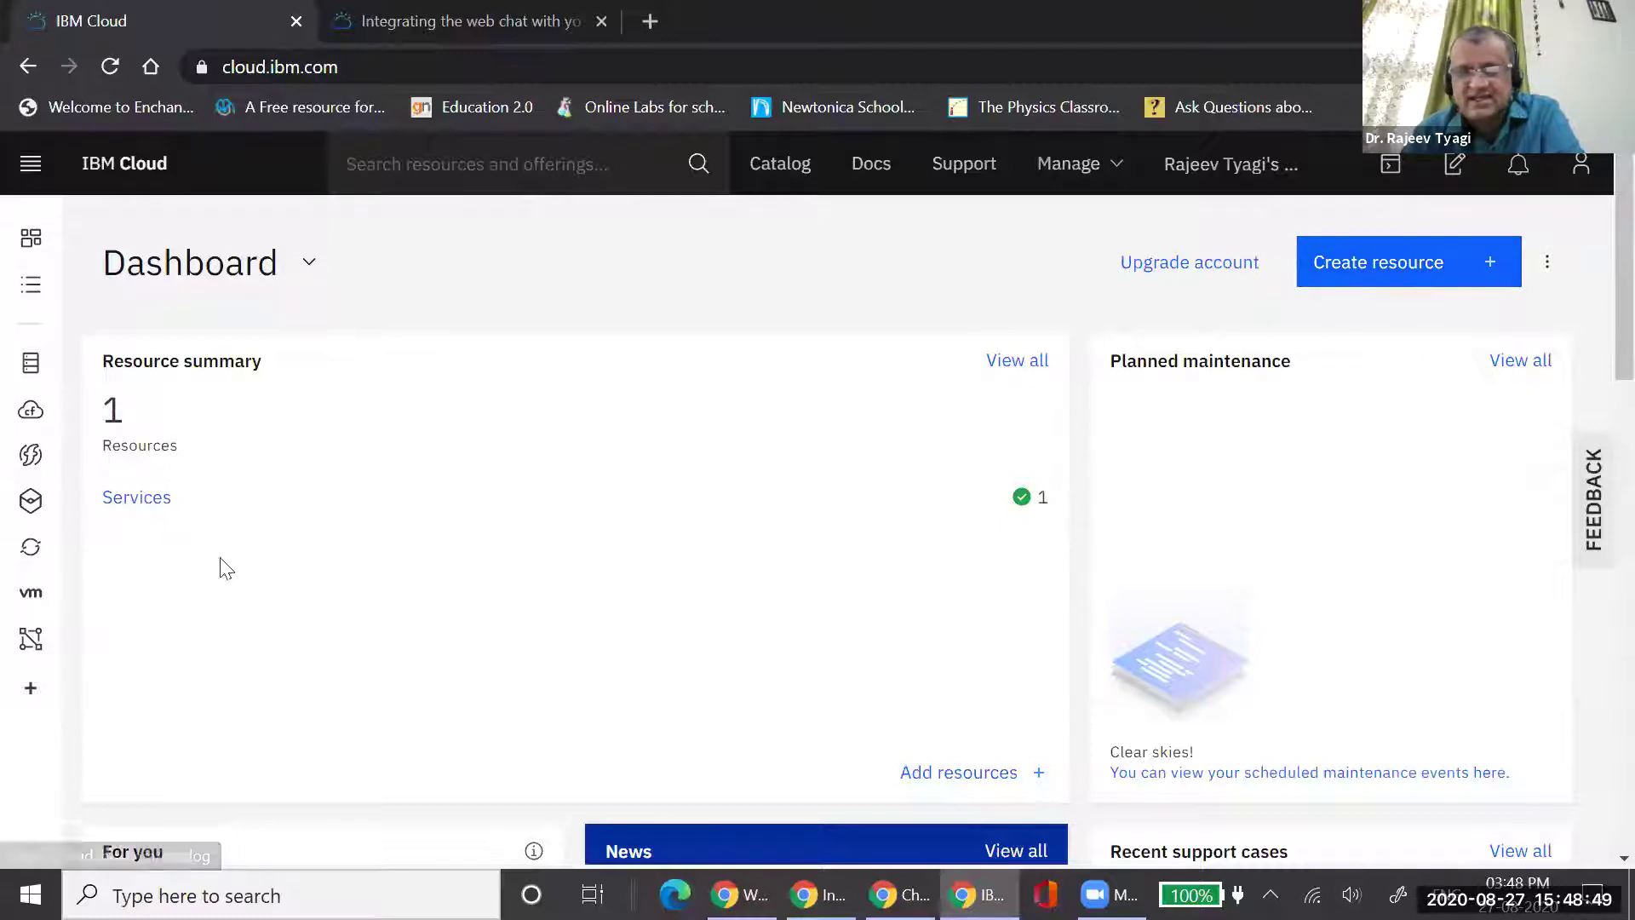
Open Services from the dashboard's resource summary and locate the Watson Assistant-la service in the resource list
{"action": "left_click", "coordinate": [124, 510]}
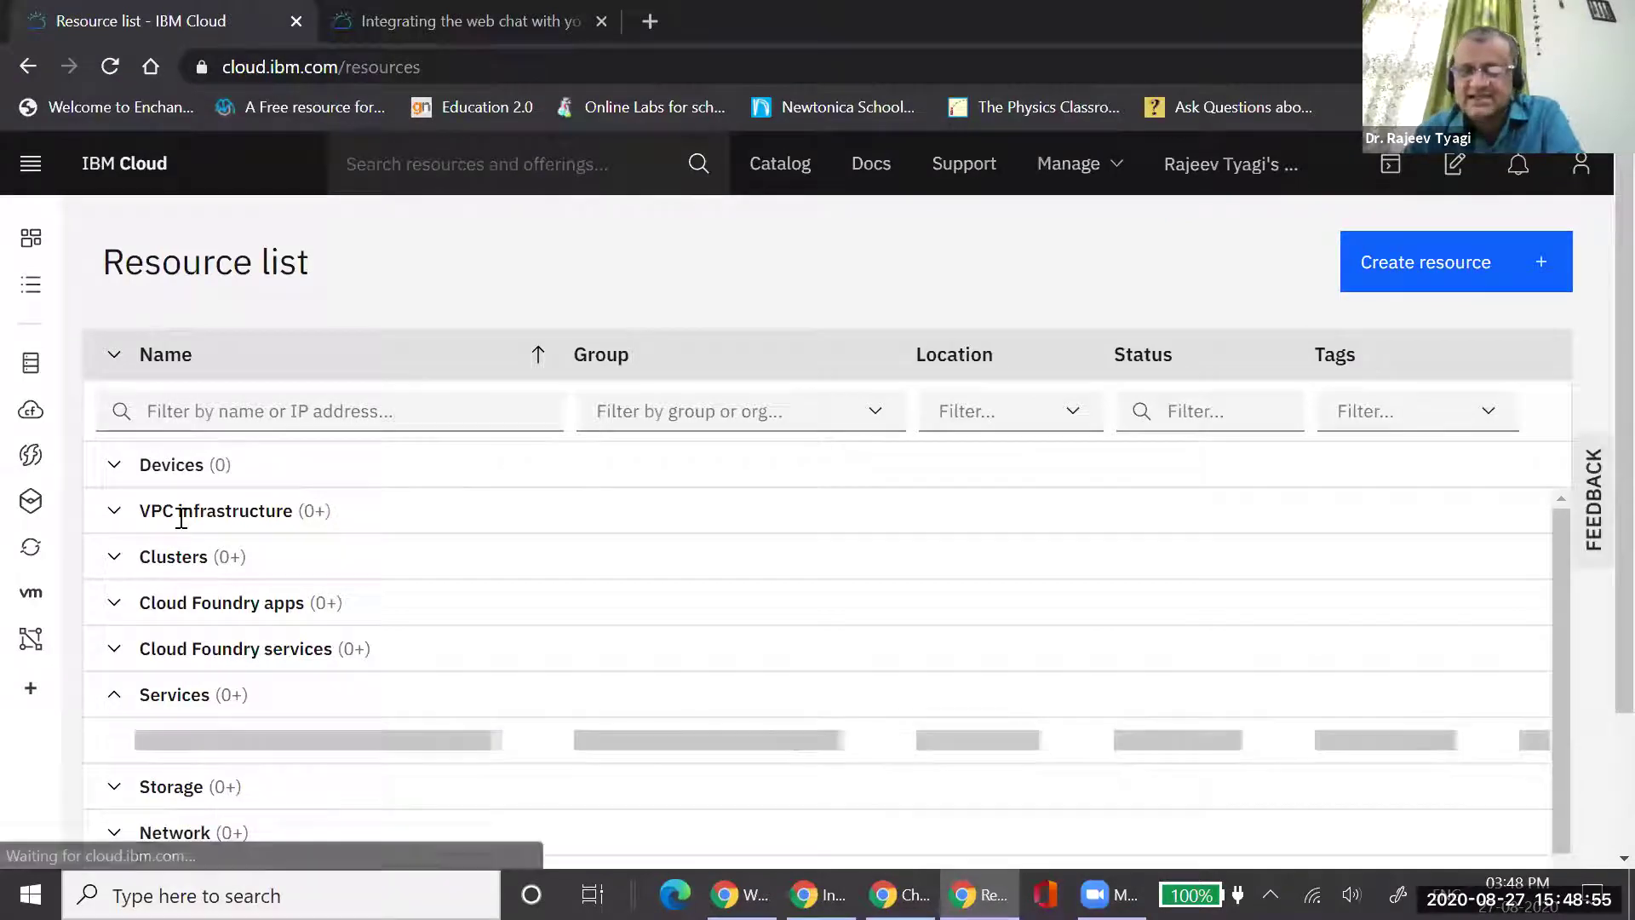
{"action": "scroll", "coordinate": [381, 573], "scroll_direction": "down", "scroll_amount": 2}
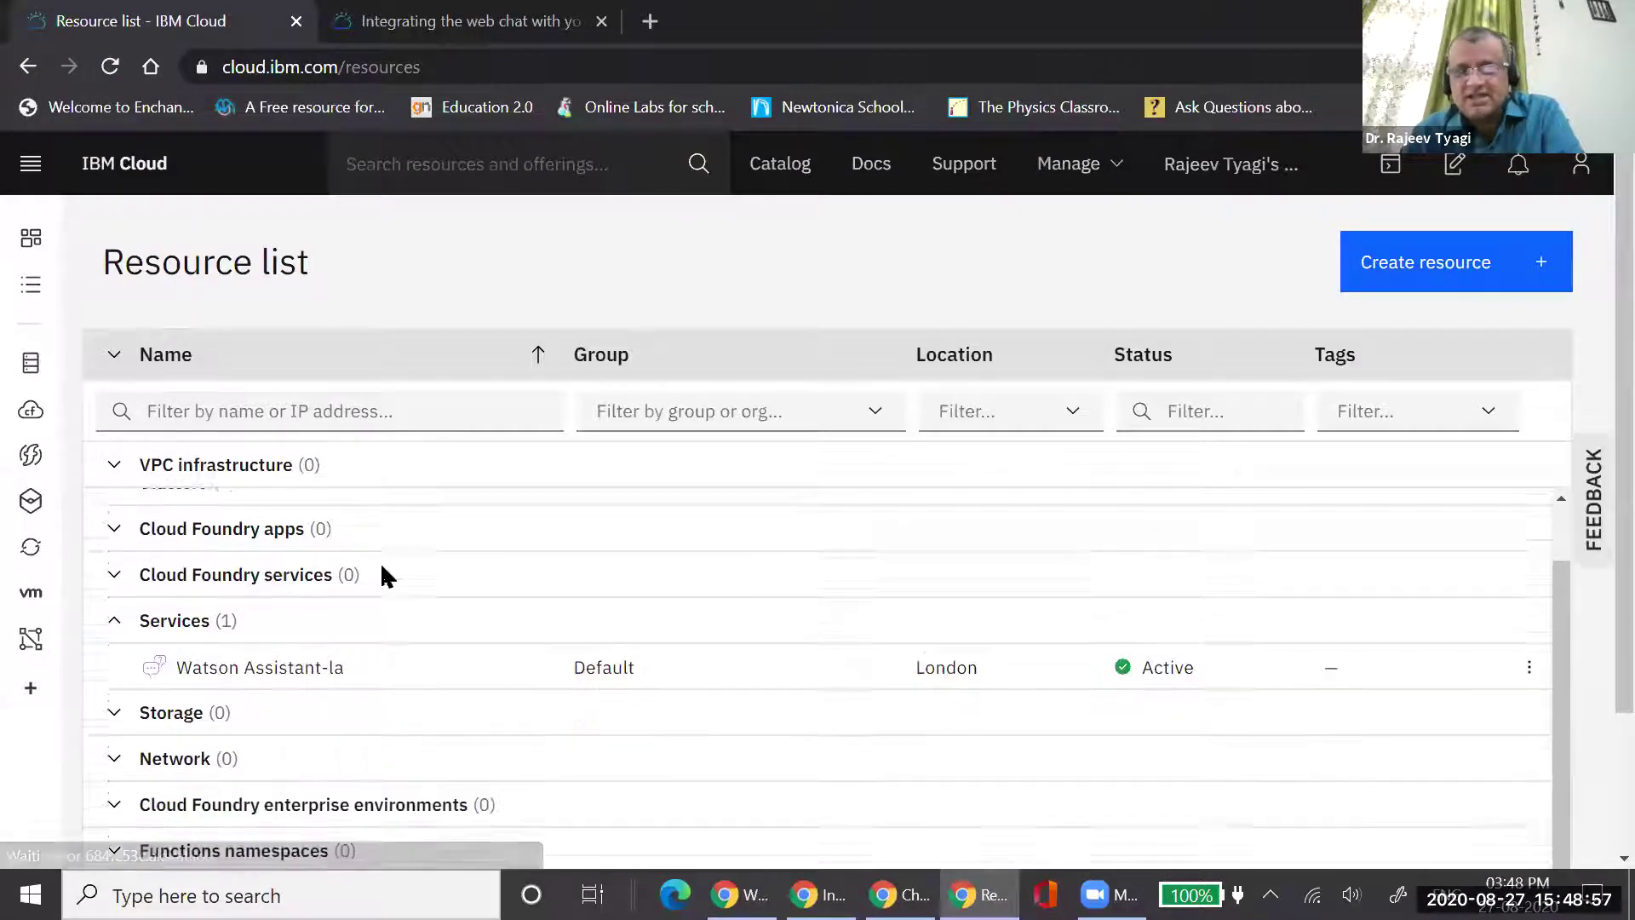
{"action": "scroll", "coordinate": [383, 573], "scroll_direction": "up", "scroll_amount": 2}
{"action": "scroll", "coordinate": [382, 569], "scroll_direction": "down", "scroll_amount": 2}
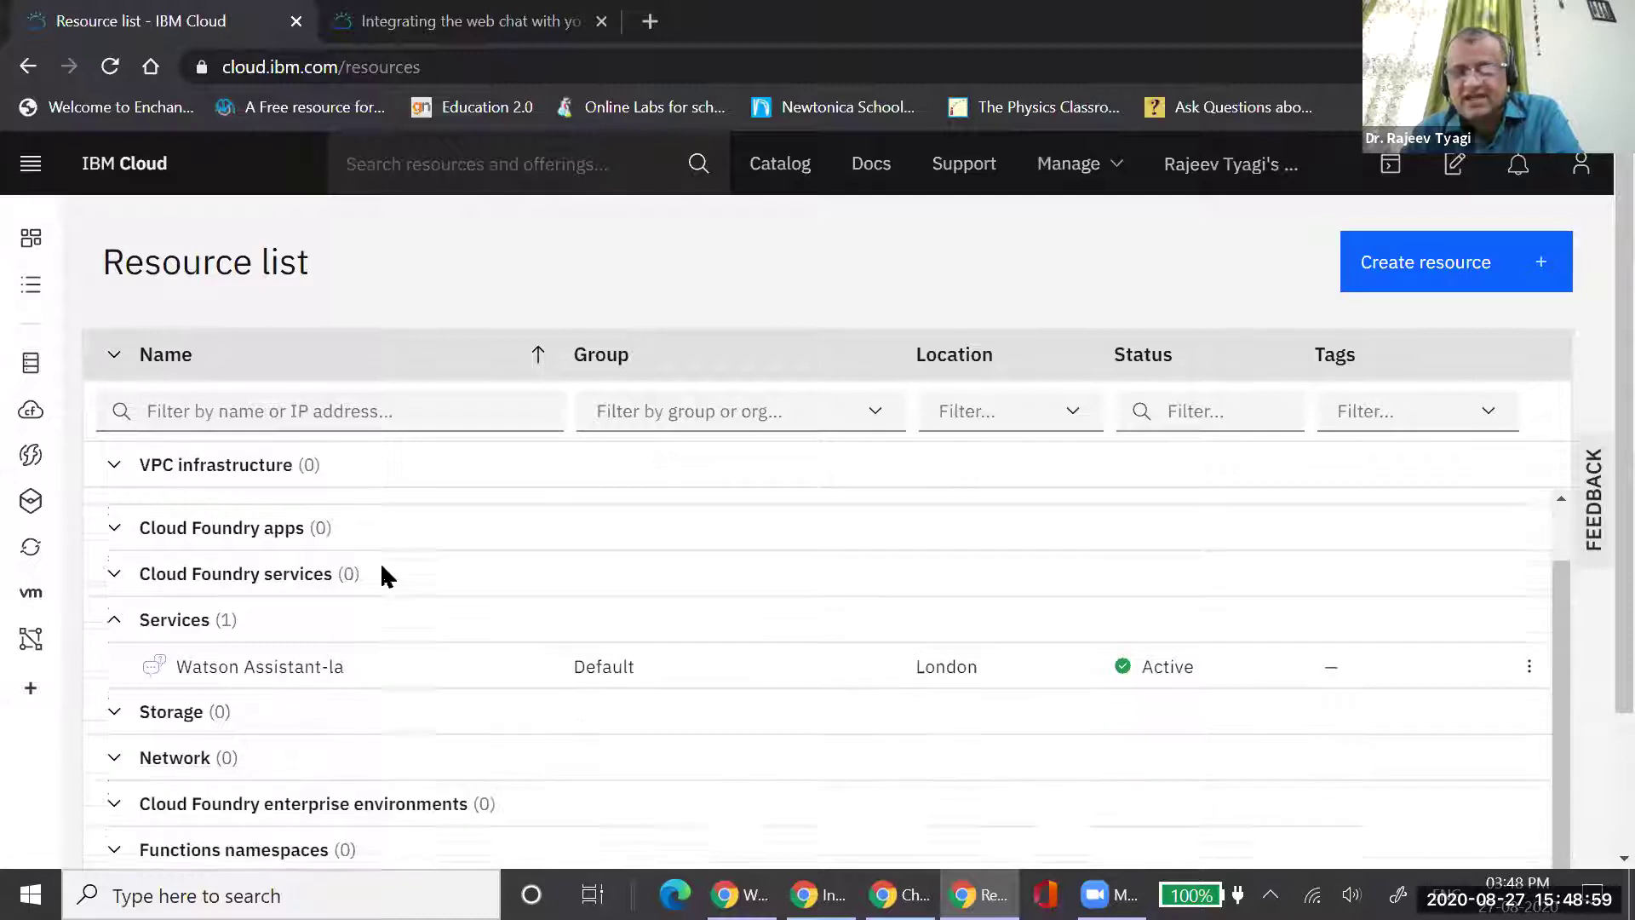
{"action": "scroll", "coordinate": [264, 537], "scroll_direction": "up", "scroll_amount": 2}
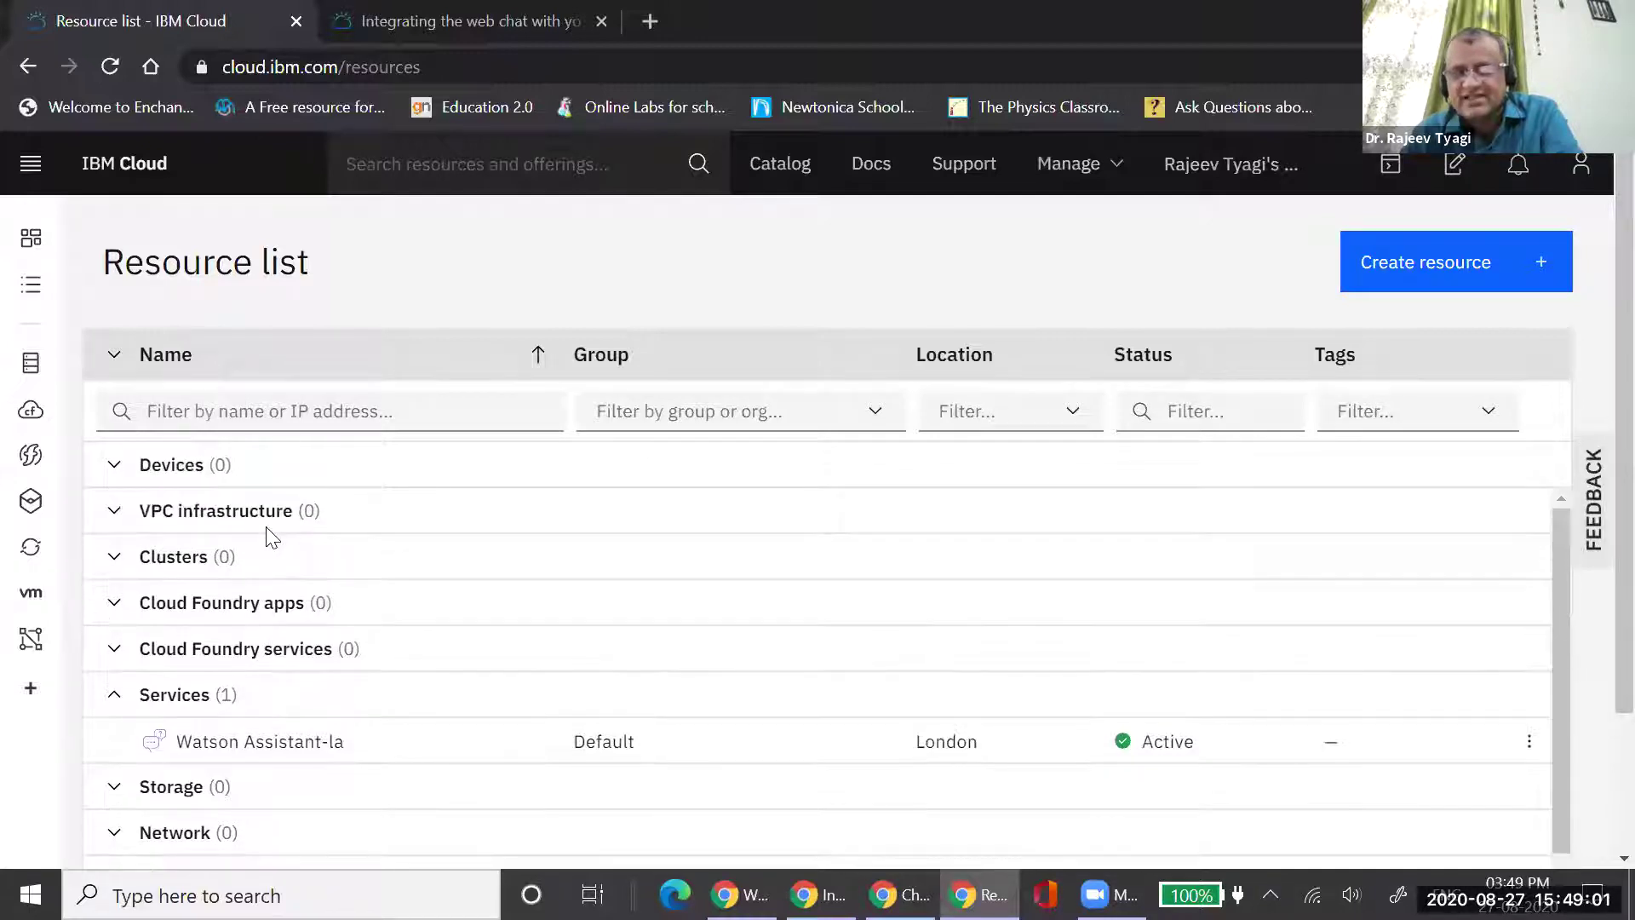
{"action": "scroll", "coordinate": [400, 684], "scroll_direction": "down", "scroll_amount": 2}
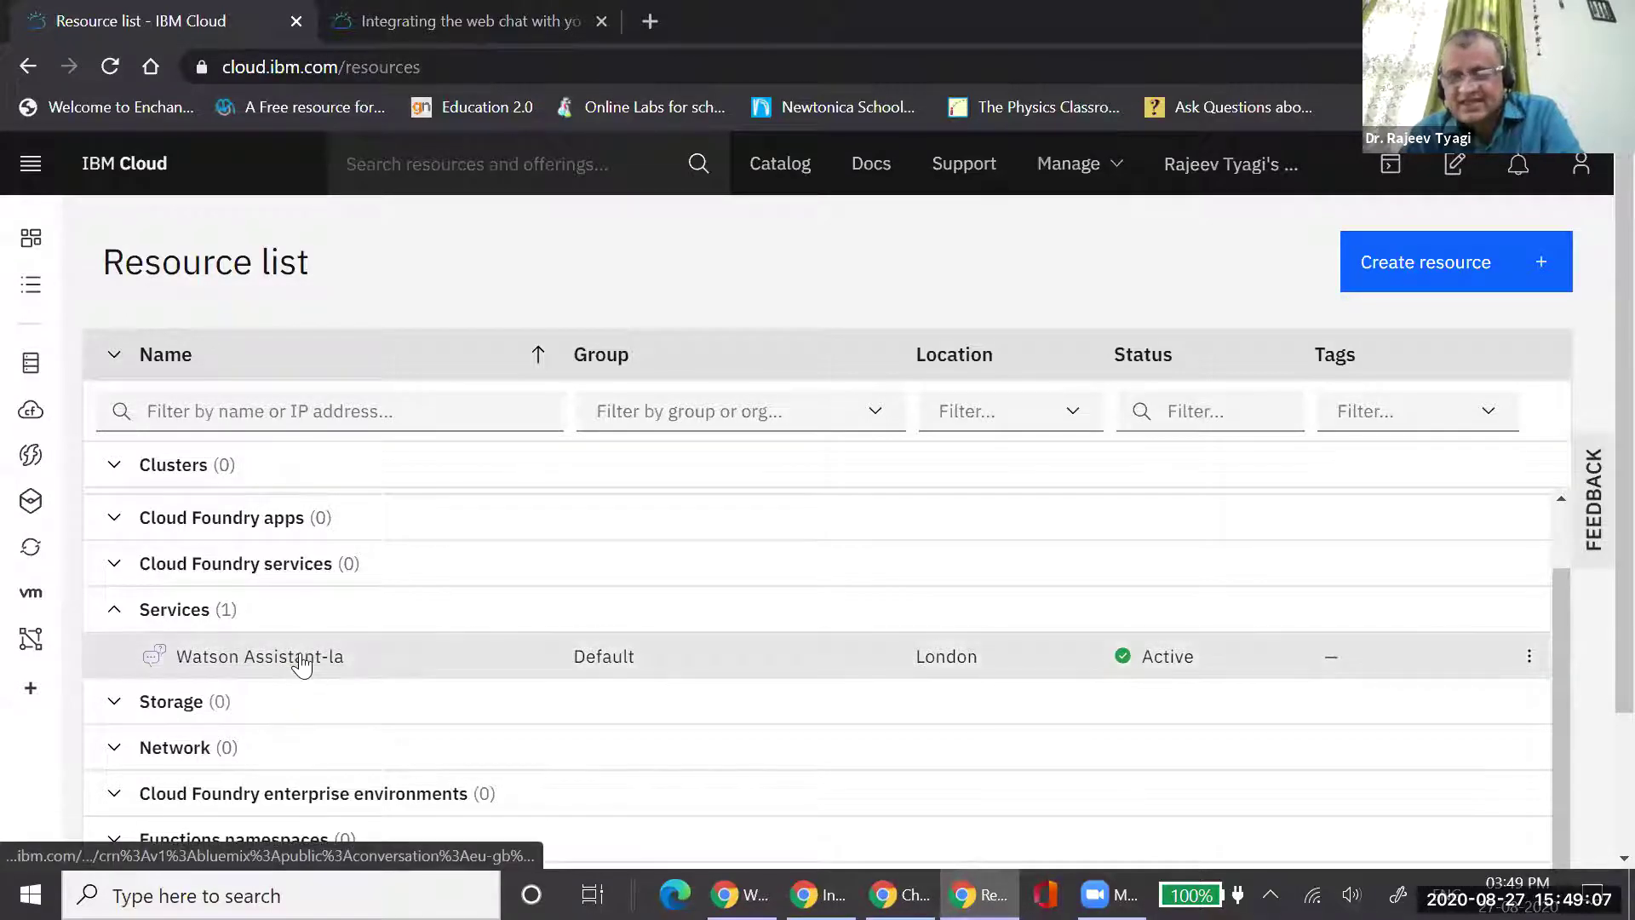
{"action": "scroll", "coordinate": [514, 677], "scroll_direction": "down", "scroll_amount": 1}
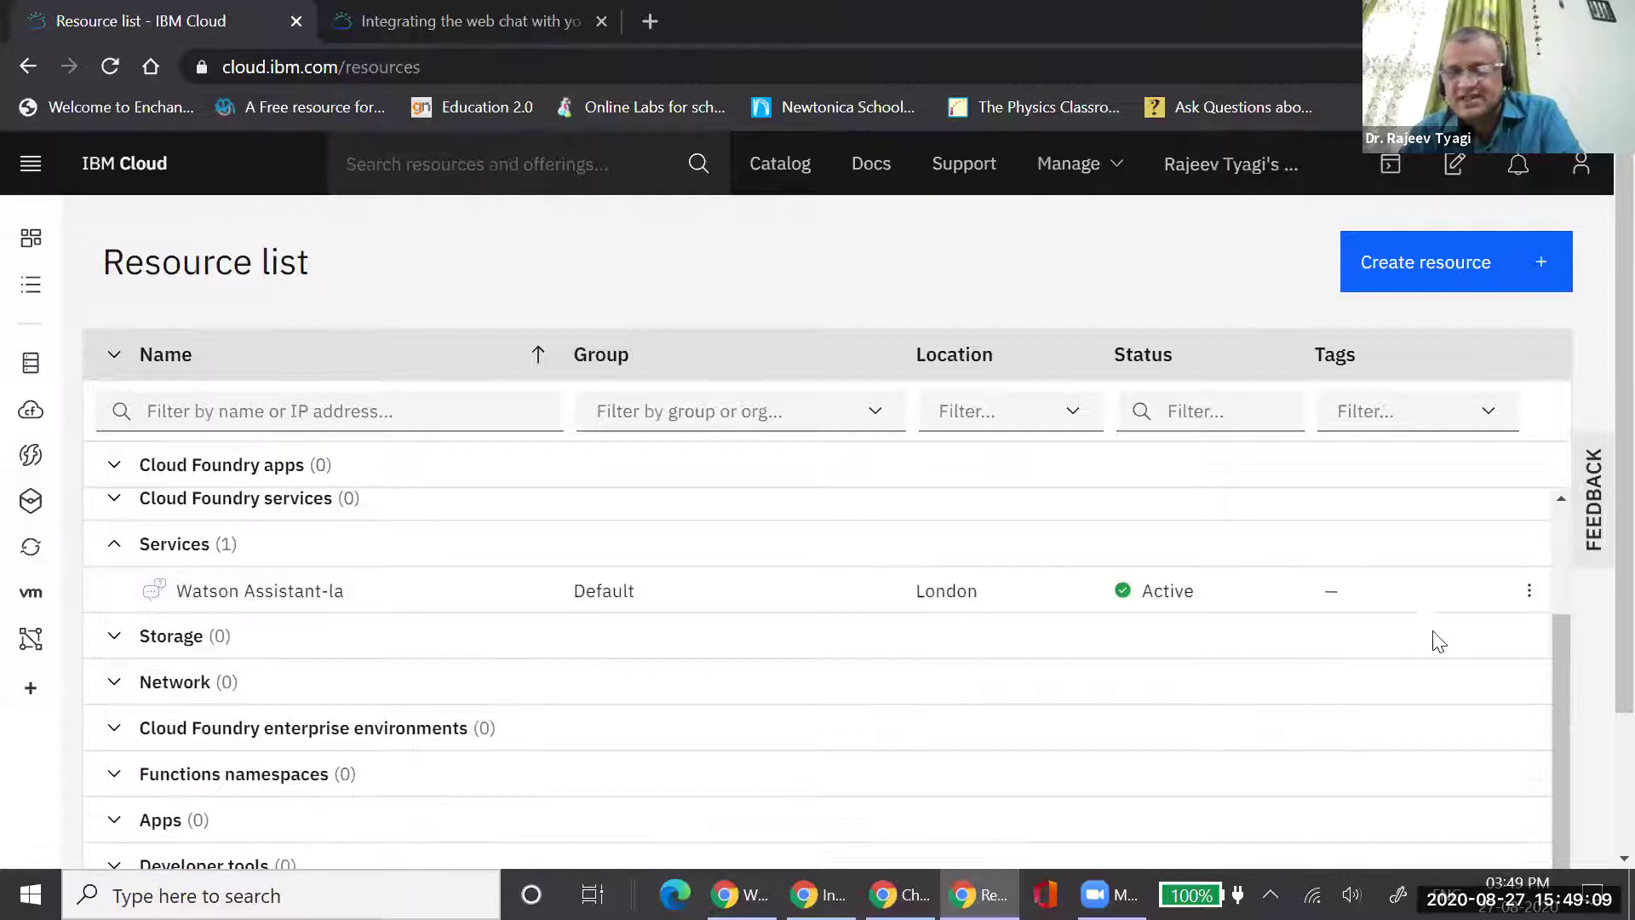
Rename the Watson Assistant-la service to "CEMCA Watson Assistant" and save the new name
{"action": "right_click", "coordinate": [1530, 597]}
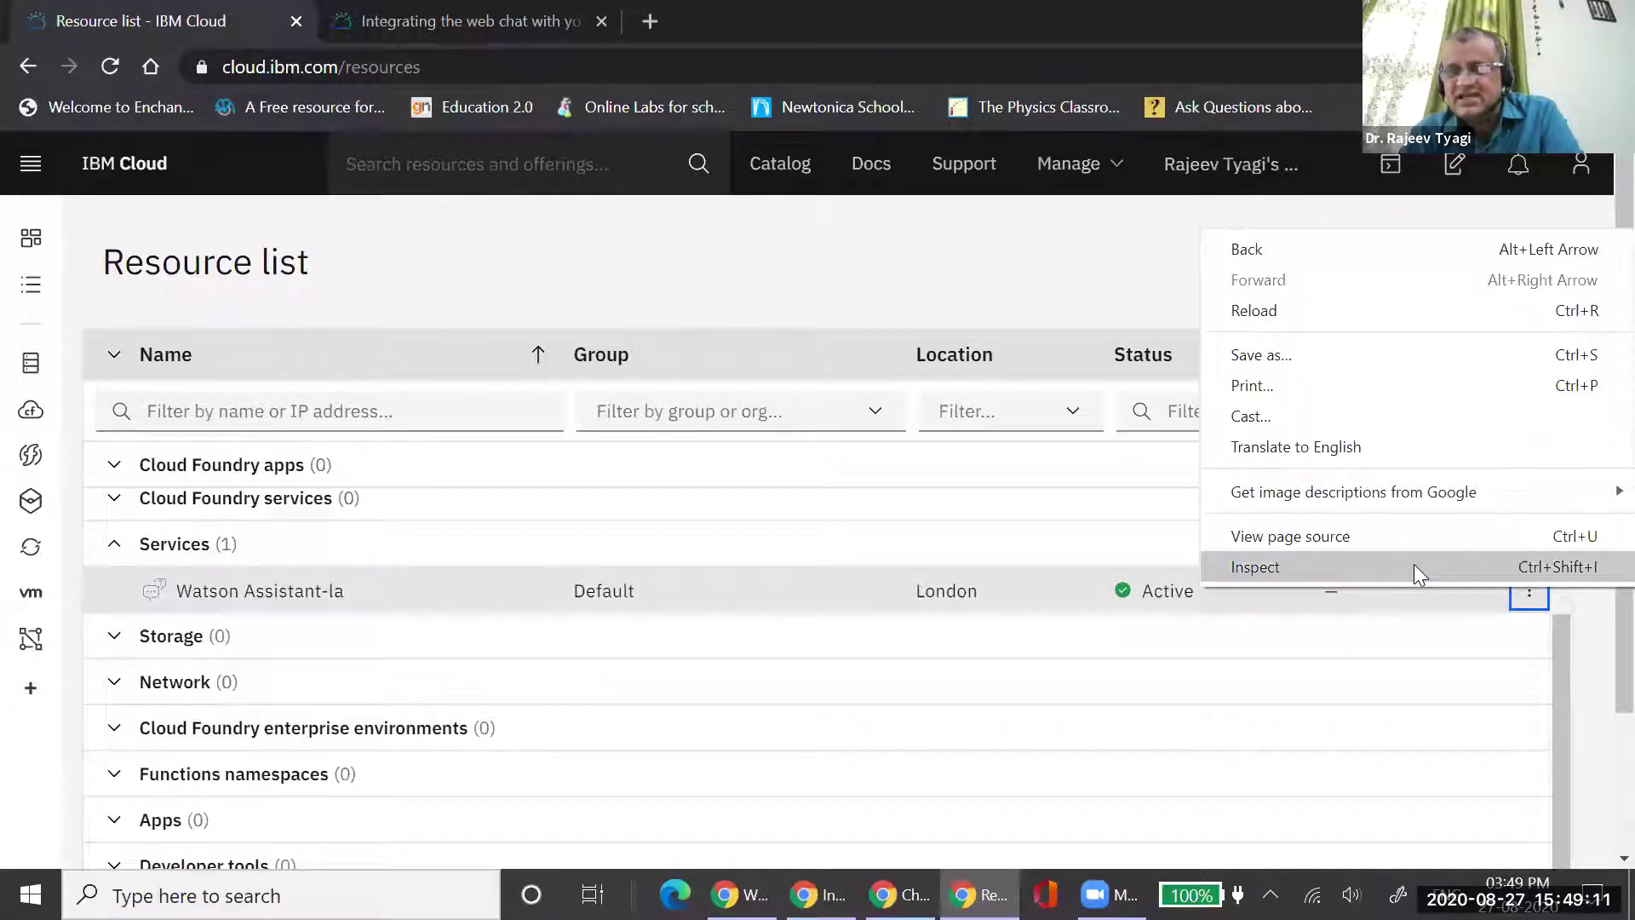
{"action": "left_click", "coordinate": [1406, 639]}
{"action": "left_click", "coordinate": [1528, 591]}
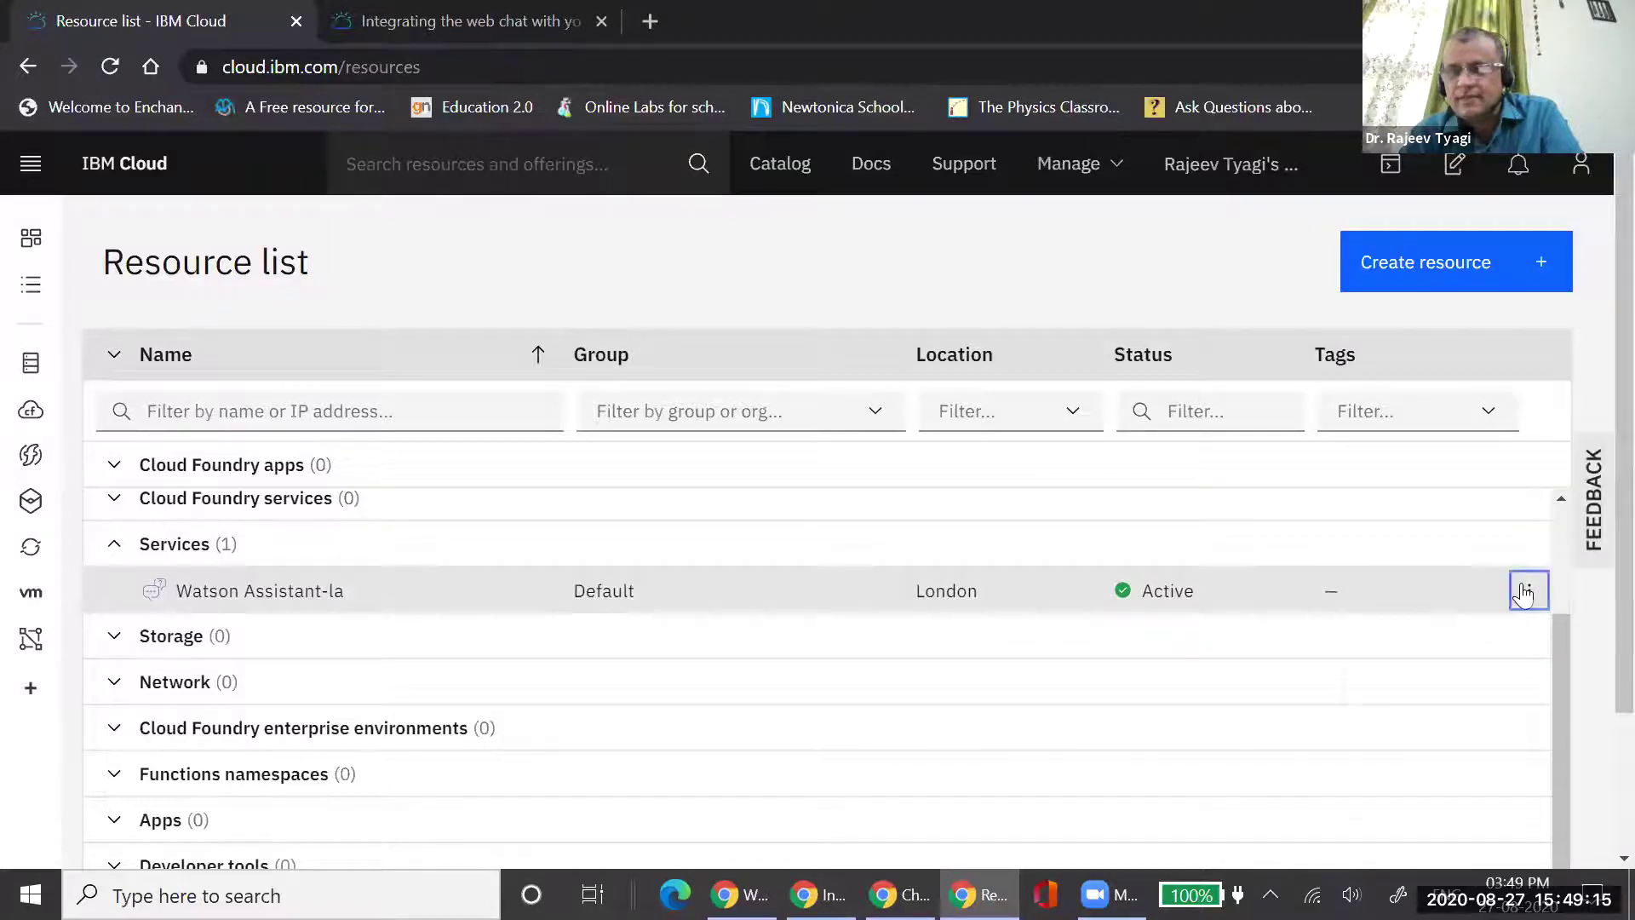
{"action": "left_click", "coordinate": [1437, 636]}
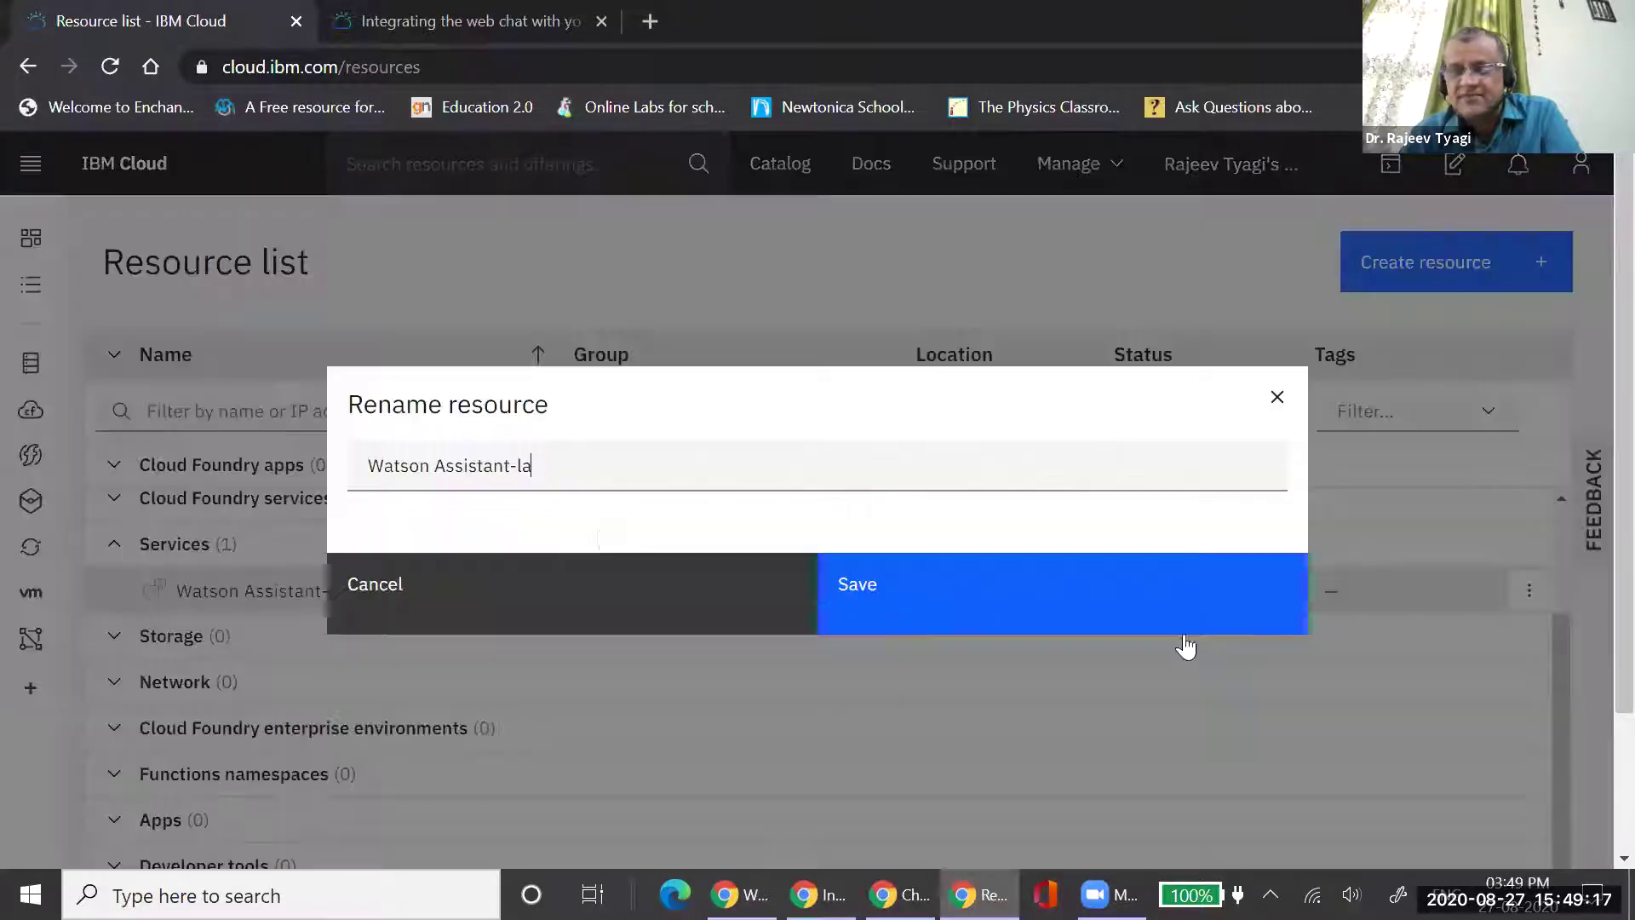
{"action": "left_click_drag", "start_coordinate": [576, 468], "coordinate": [503, 470]}
{"action": "left_click_drag", "start_coordinate": [390, 474], "coordinate": [354, 465]}
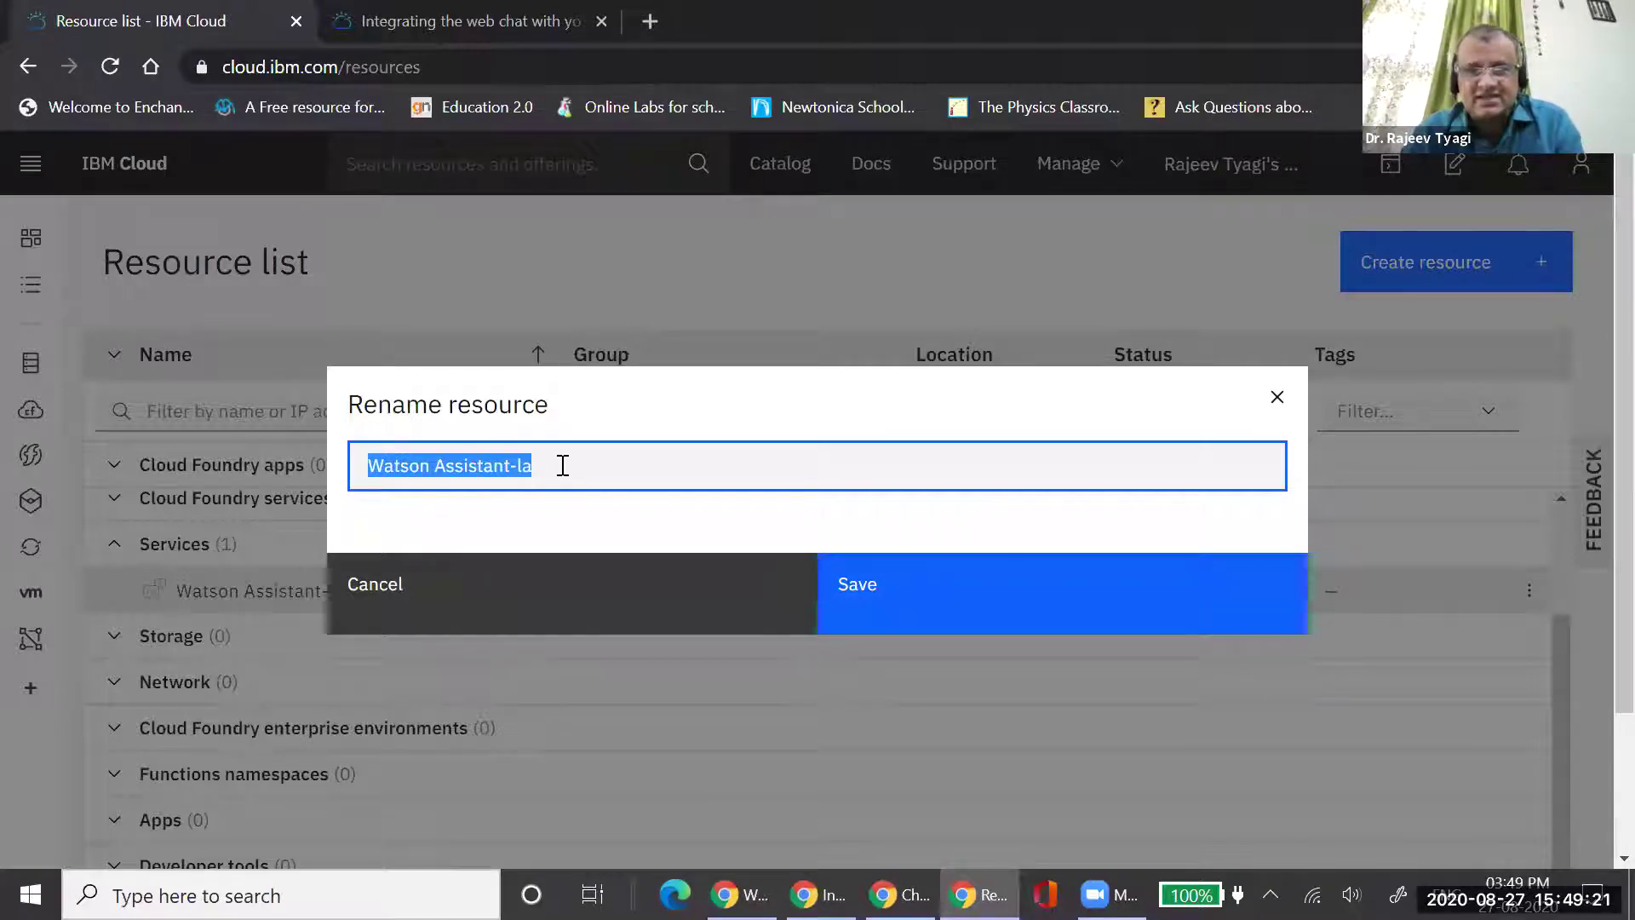
{"action": "left_click", "coordinate": [563, 465]}
{"action": "key", "text": "BackSpace"}
{"action": "key", "text": "BackSpace"}
{"action": "key", "text": "BackSpace"}
{"action": "left_click", "coordinate": [371, 471]}
{"action": "type", "text": "DEMOA"}
{"action": "left_click", "coordinate": [920, 602]}
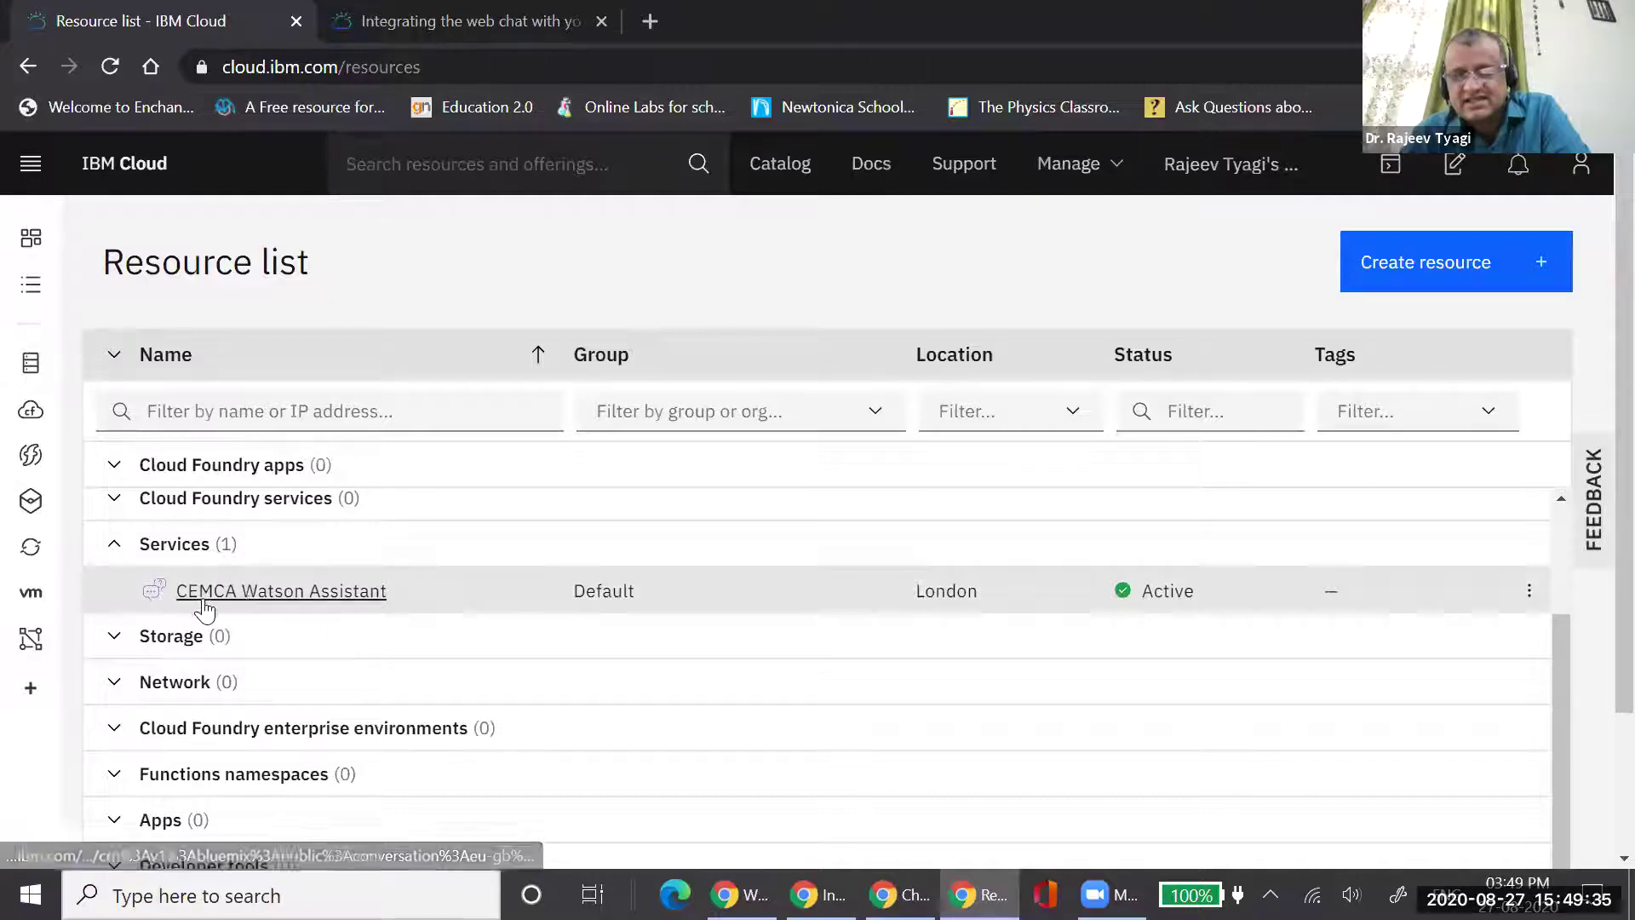
Launch Watson Assistant from the CEMCA Watson Assistant service and open the My CEMCA chatbot skill
{"action": "left_click", "coordinate": [254, 591]}
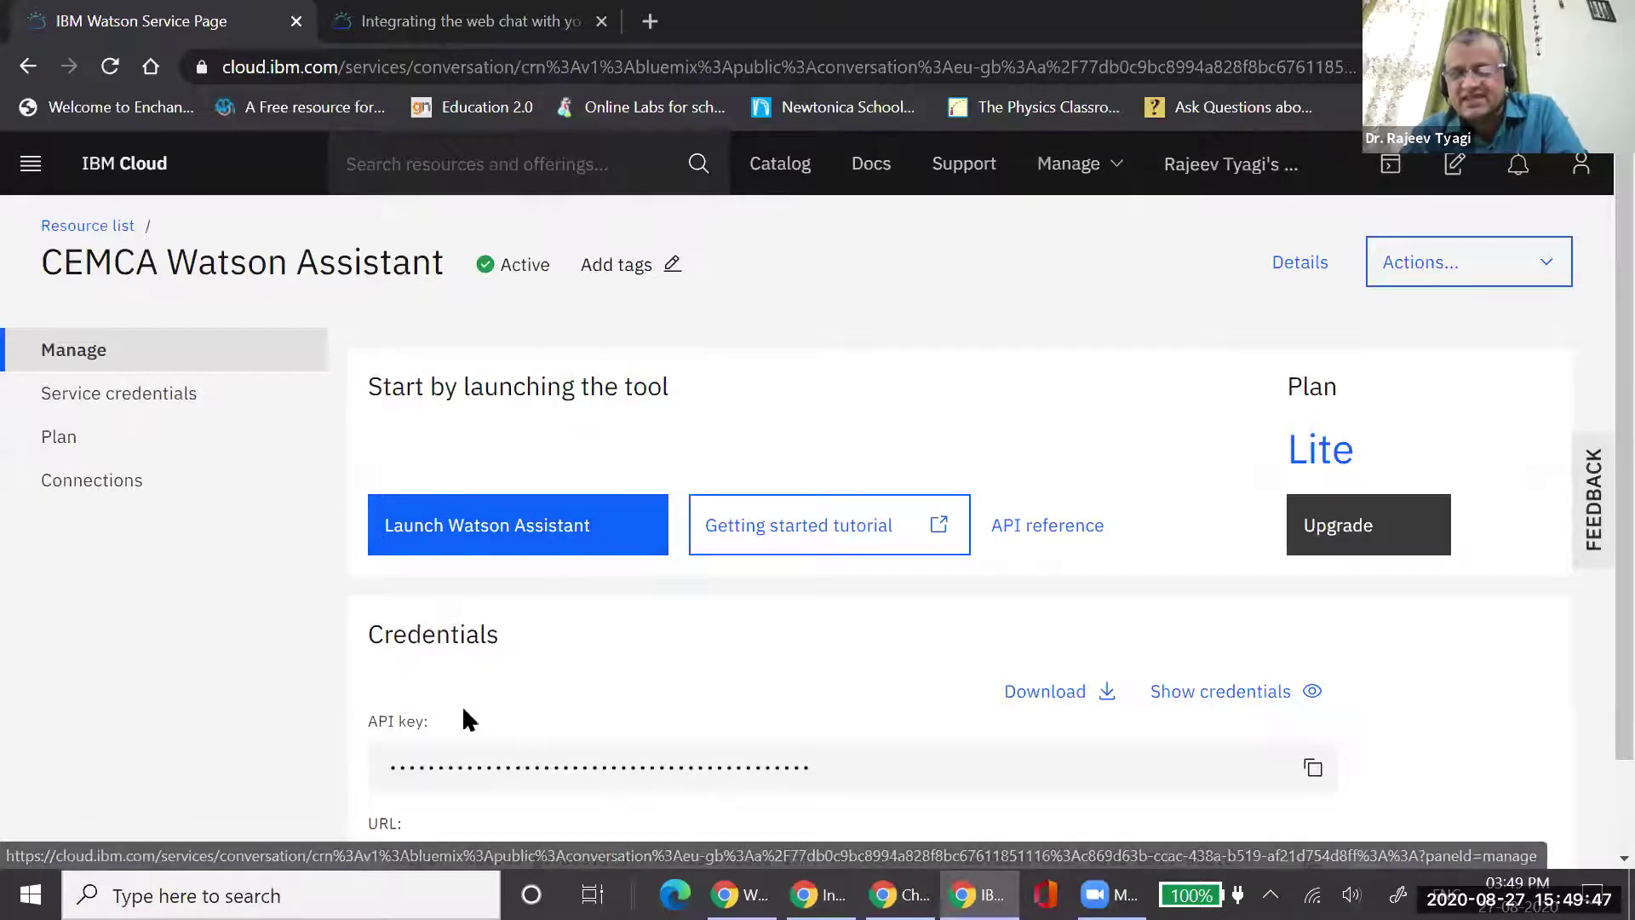
{"action": "left_click", "coordinate": [490, 541]}
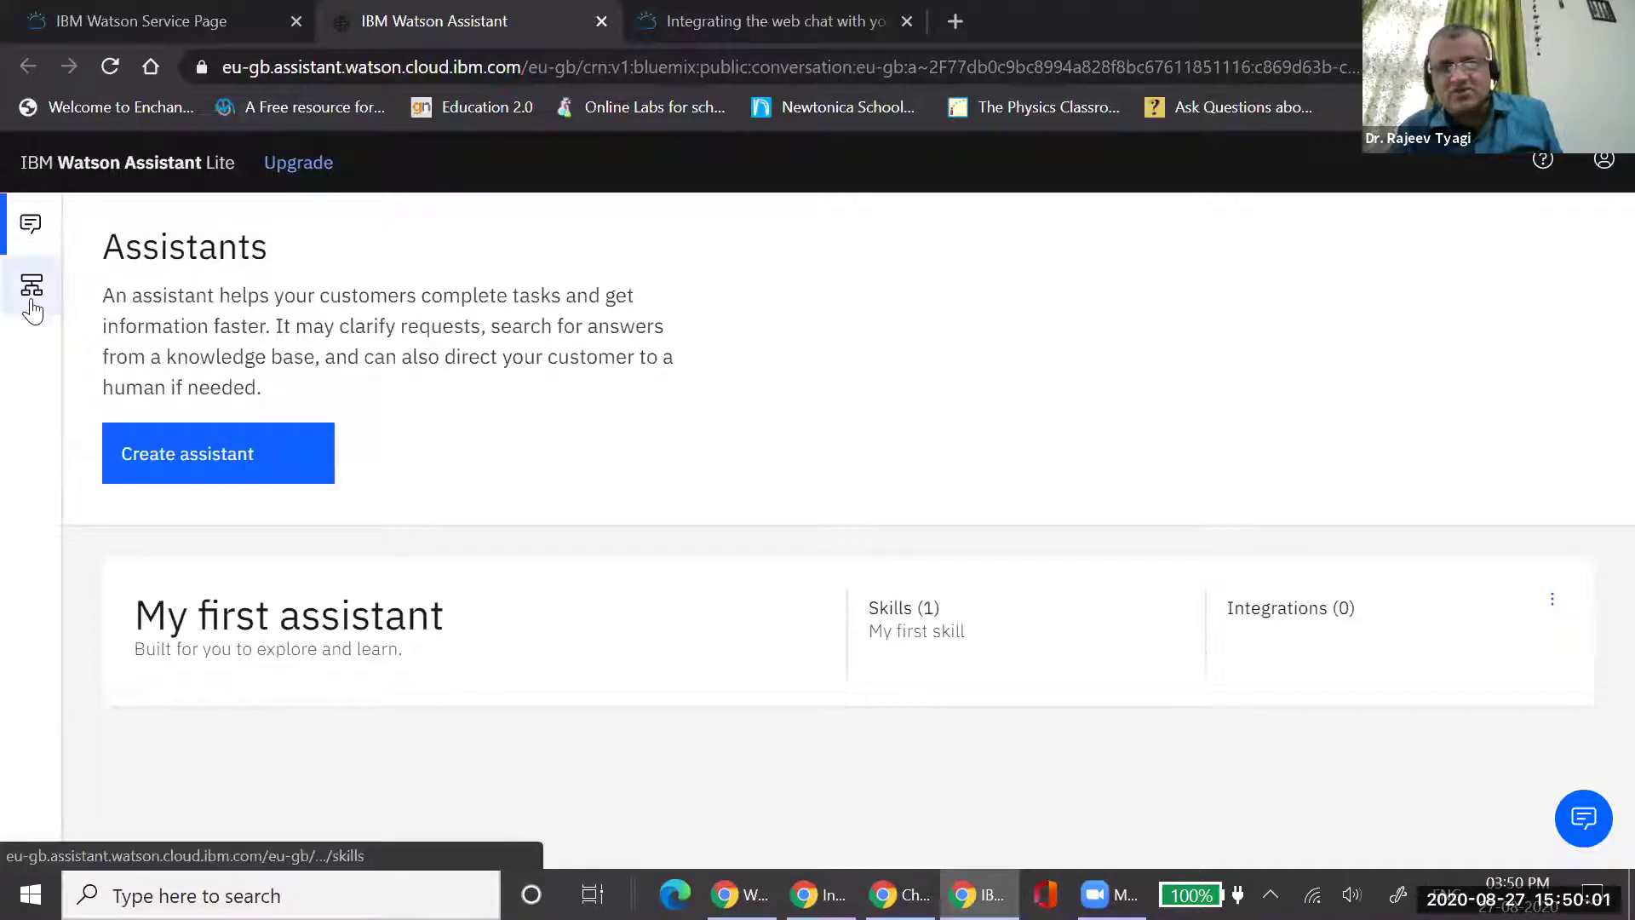
{"action": "mouse_move", "coordinate": [32, 238]}
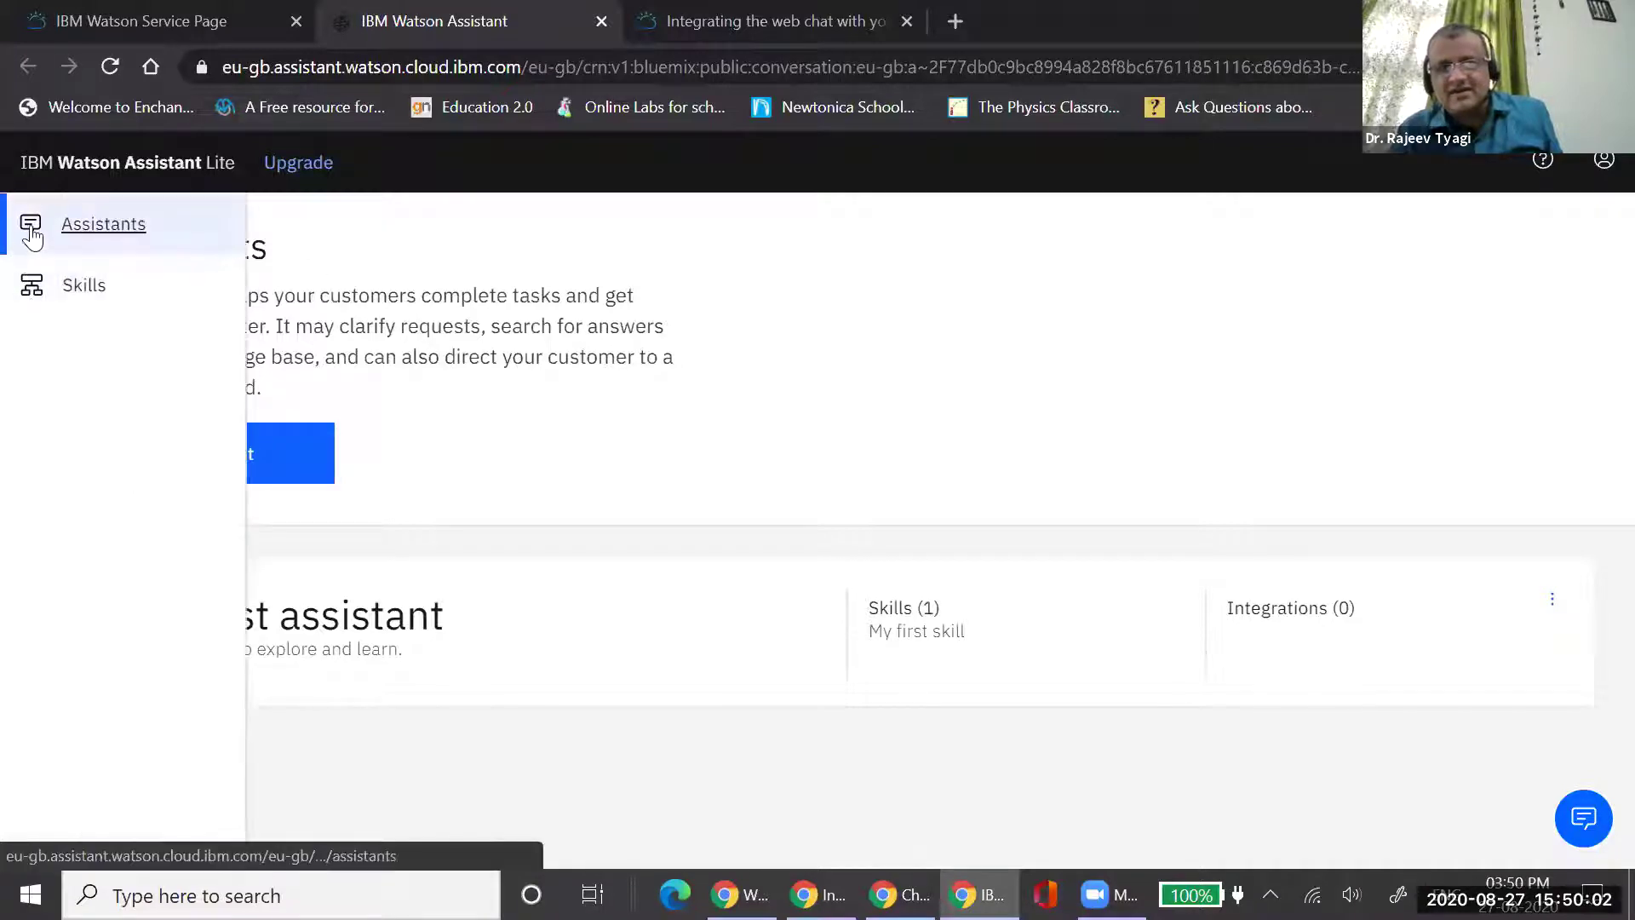
{"action": "left_click", "coordinate": [84, 288]}
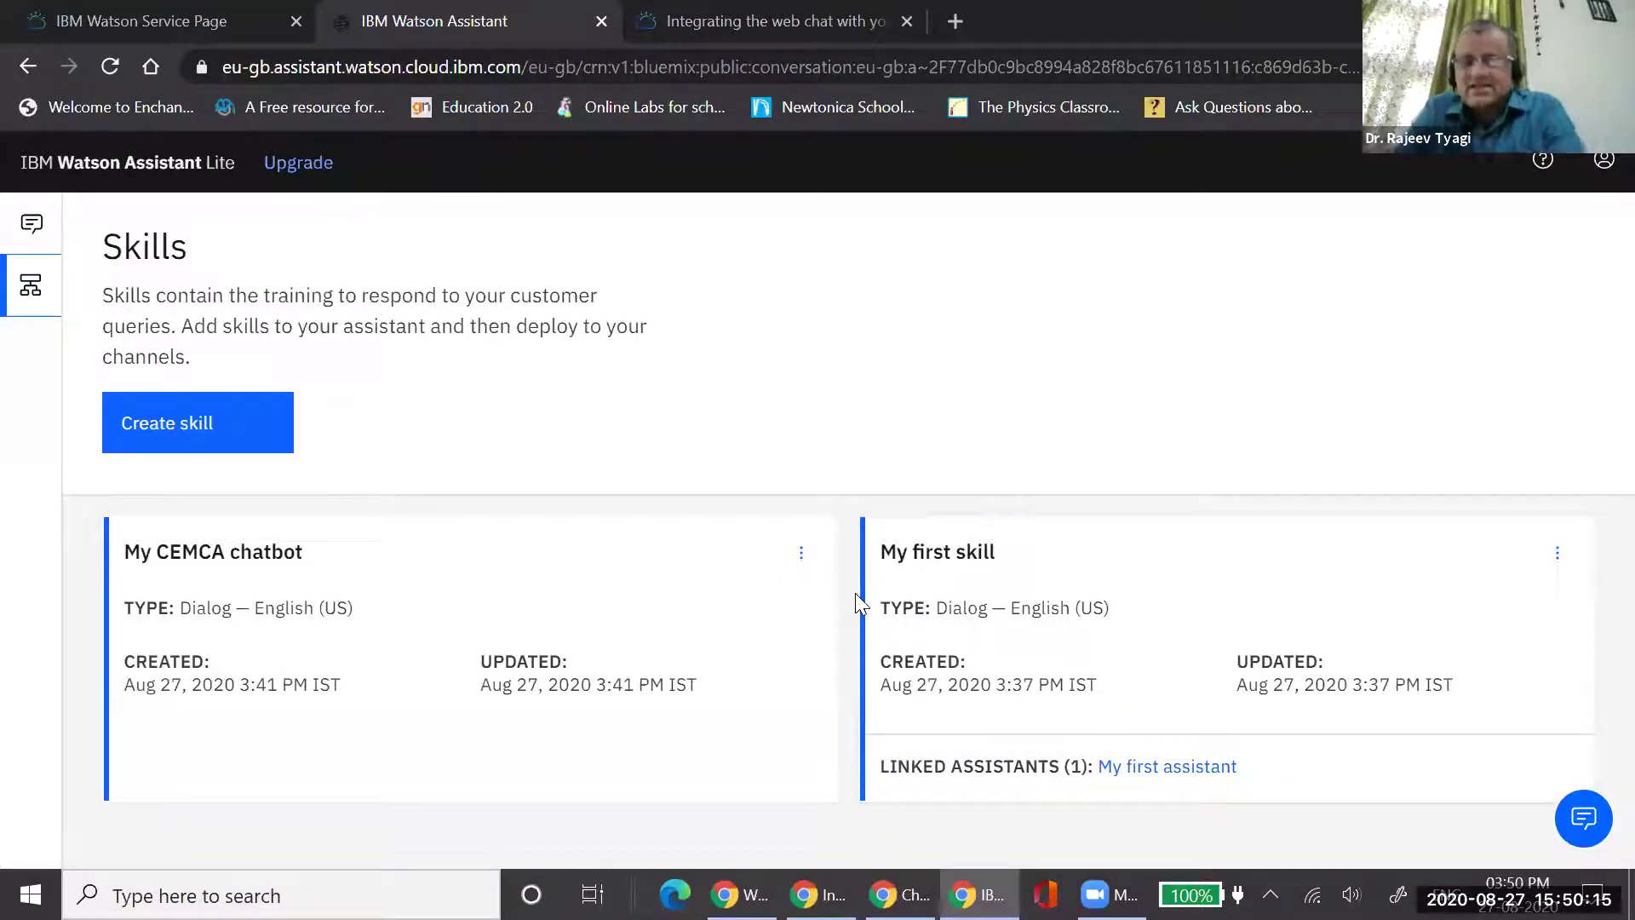
{"action": "left_click", "coordinate": [189, 555]}
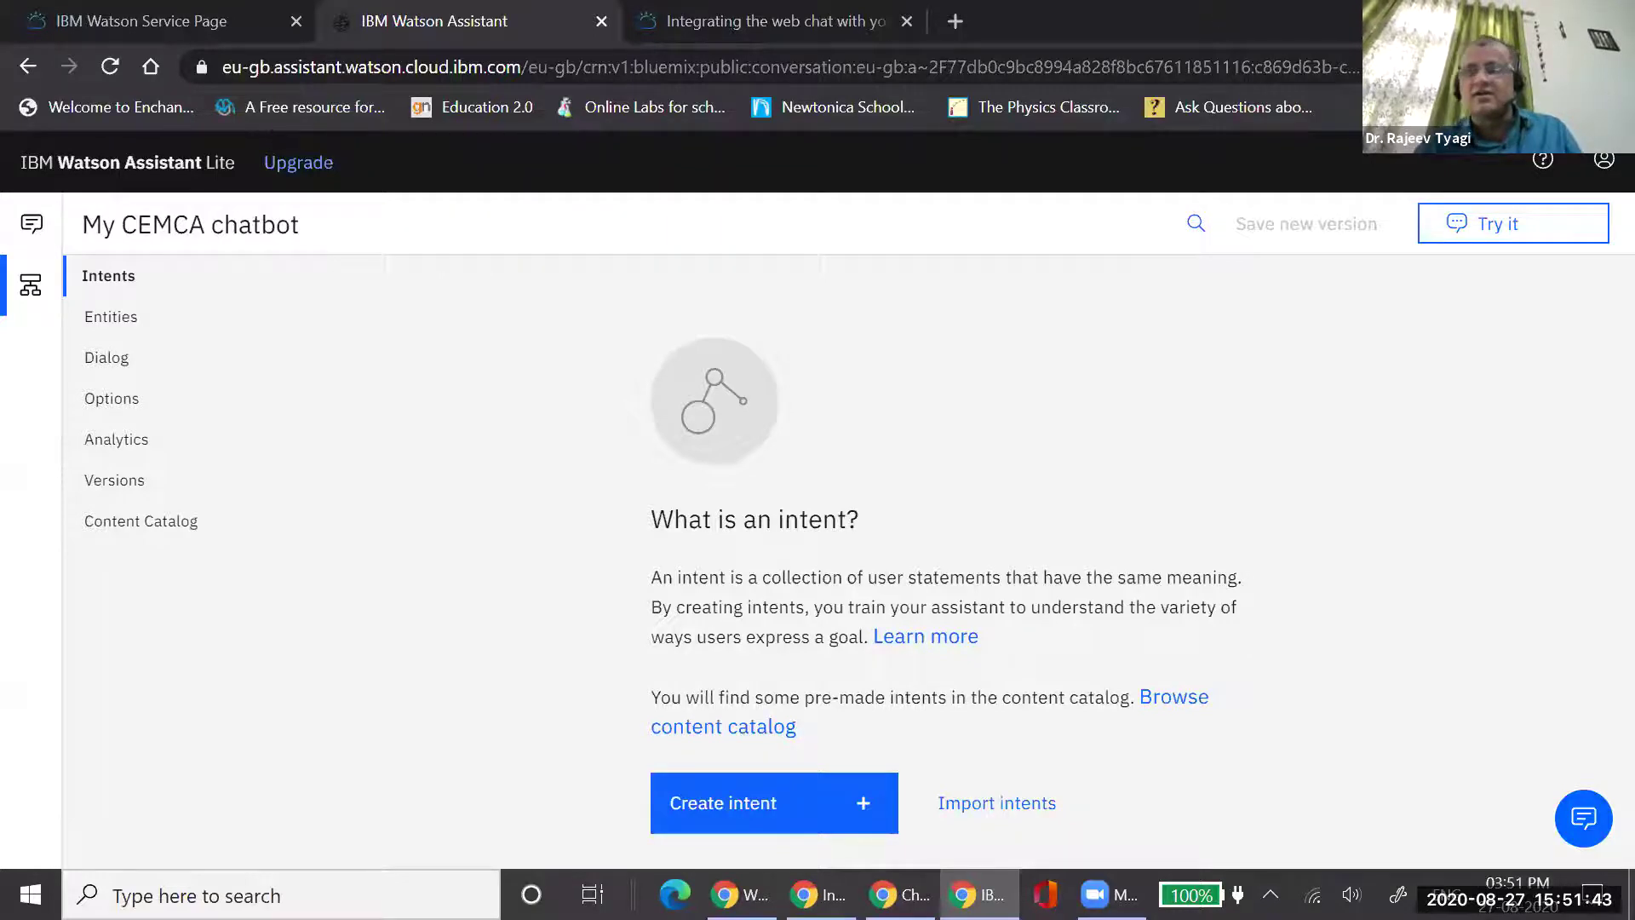
{"action": "key", "text": "super+Down"}
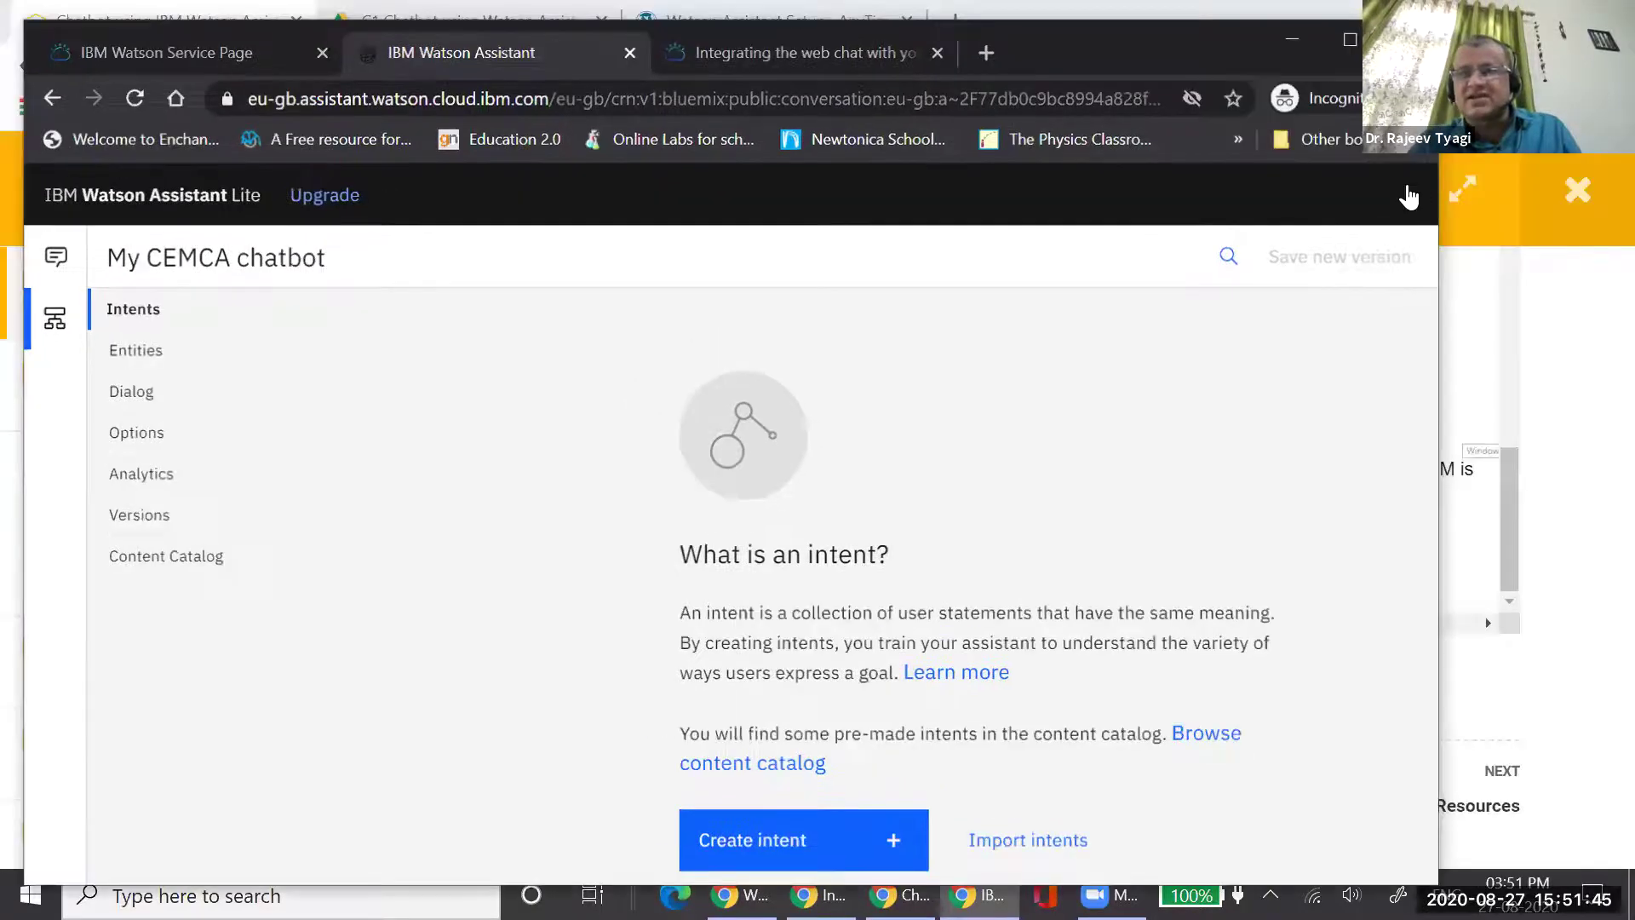
{"action": "left_click_drag", "start_coordinate": [1164, 40], "coordinate": [1127, 32]}
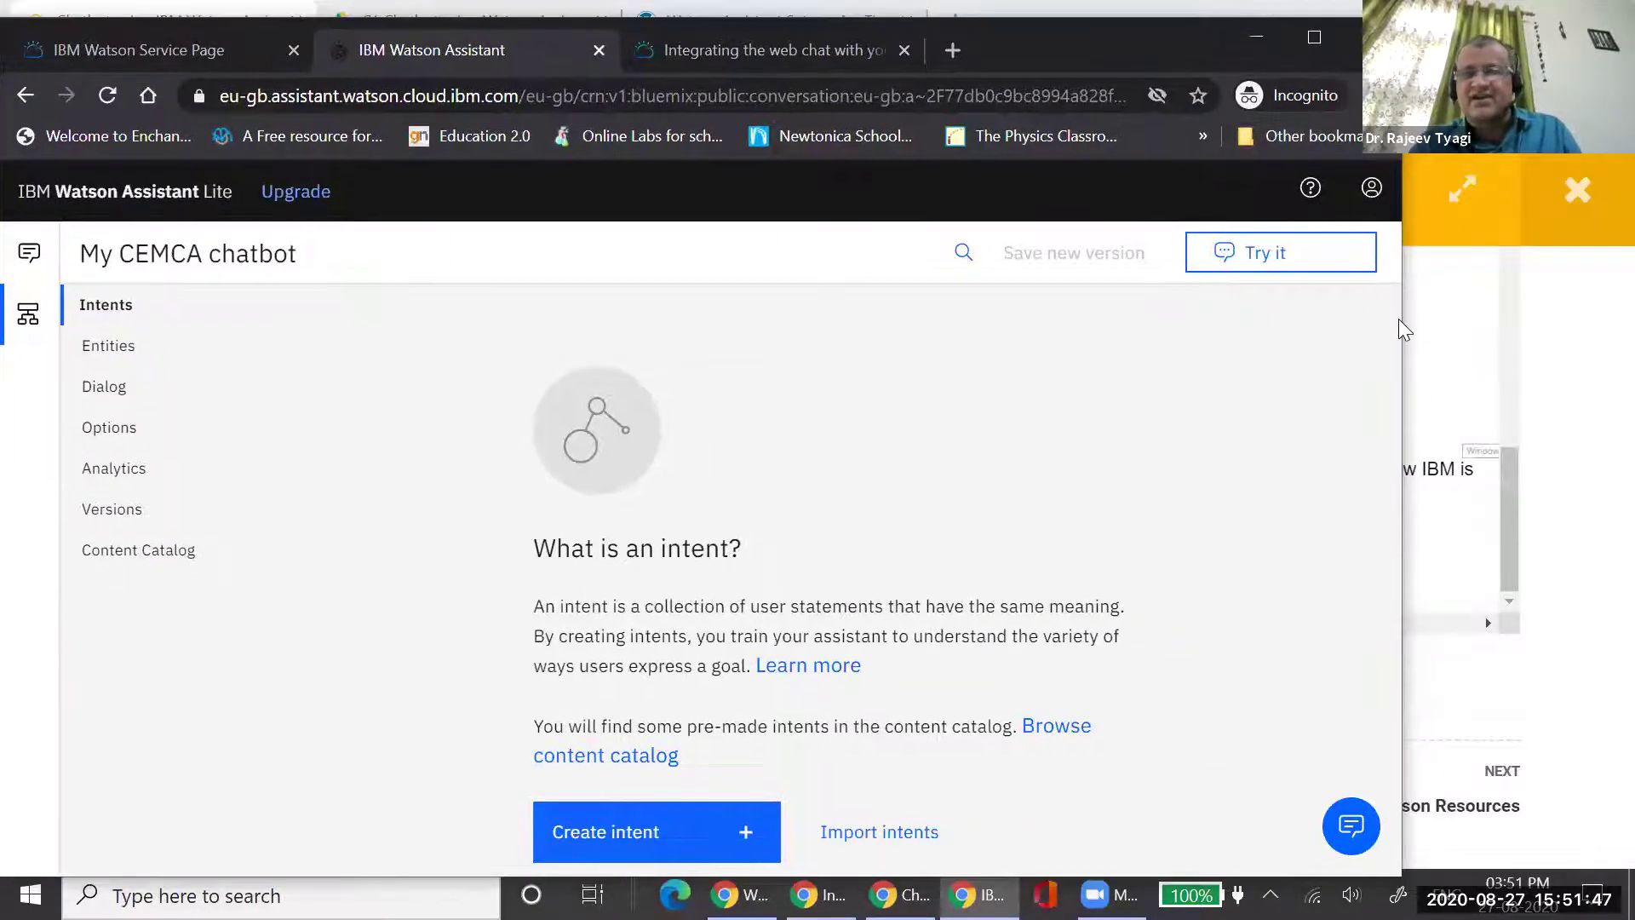
{"action": "left_click_drag", "start_coordinate": [1404, 323], "coordinate": [1352, 324]}
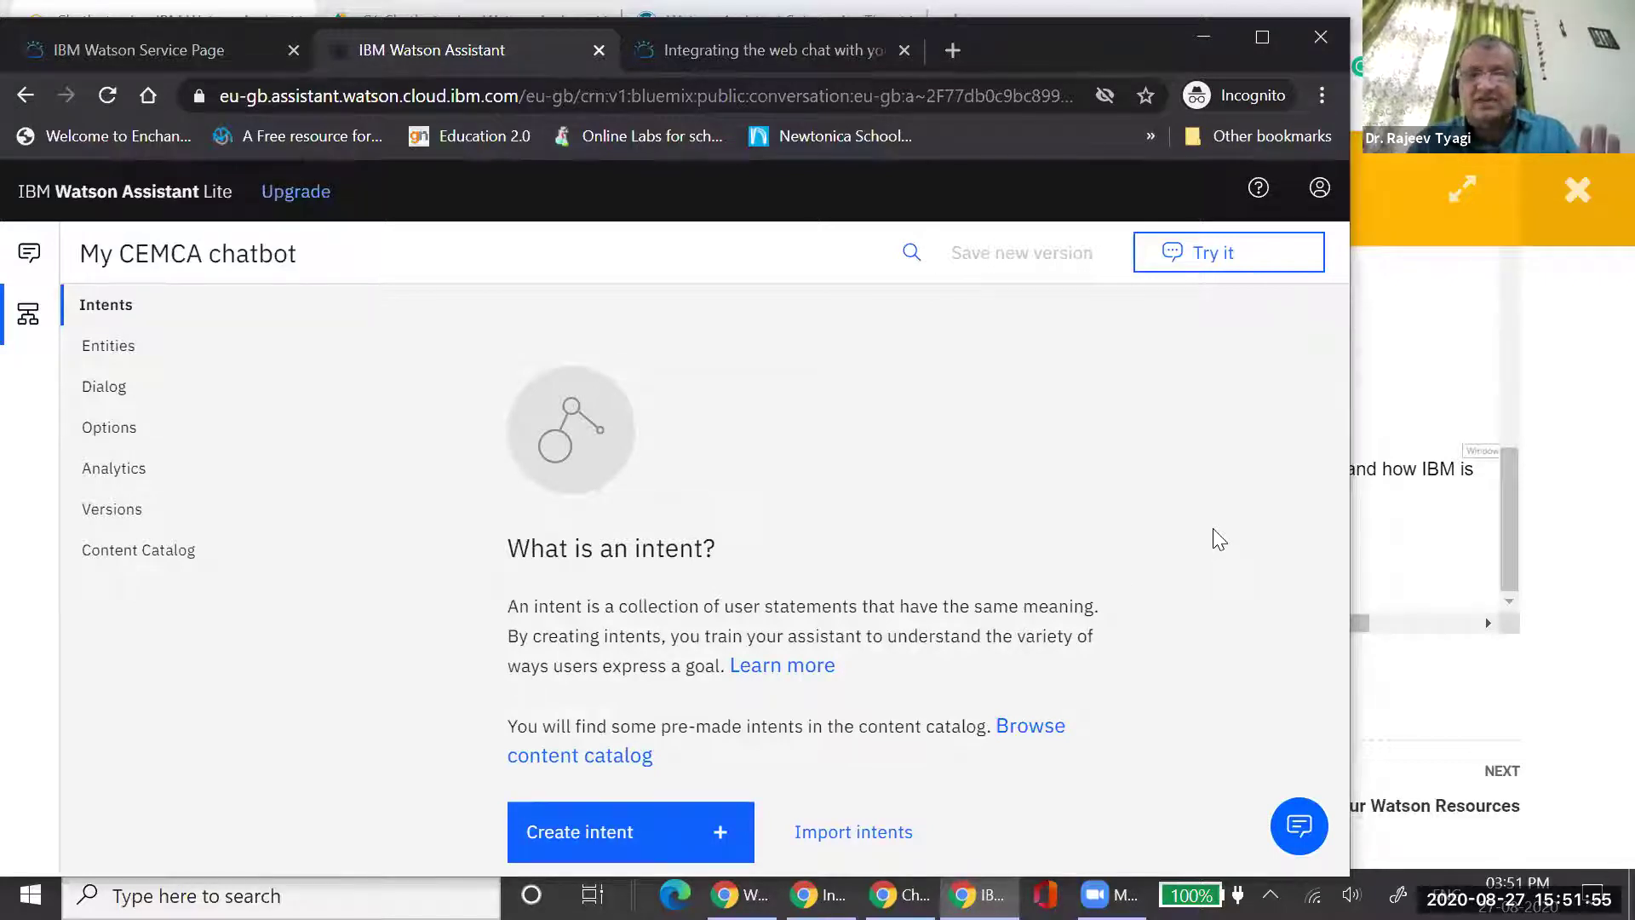
{"action": "left_click", "coordinate": [1261, 37]}
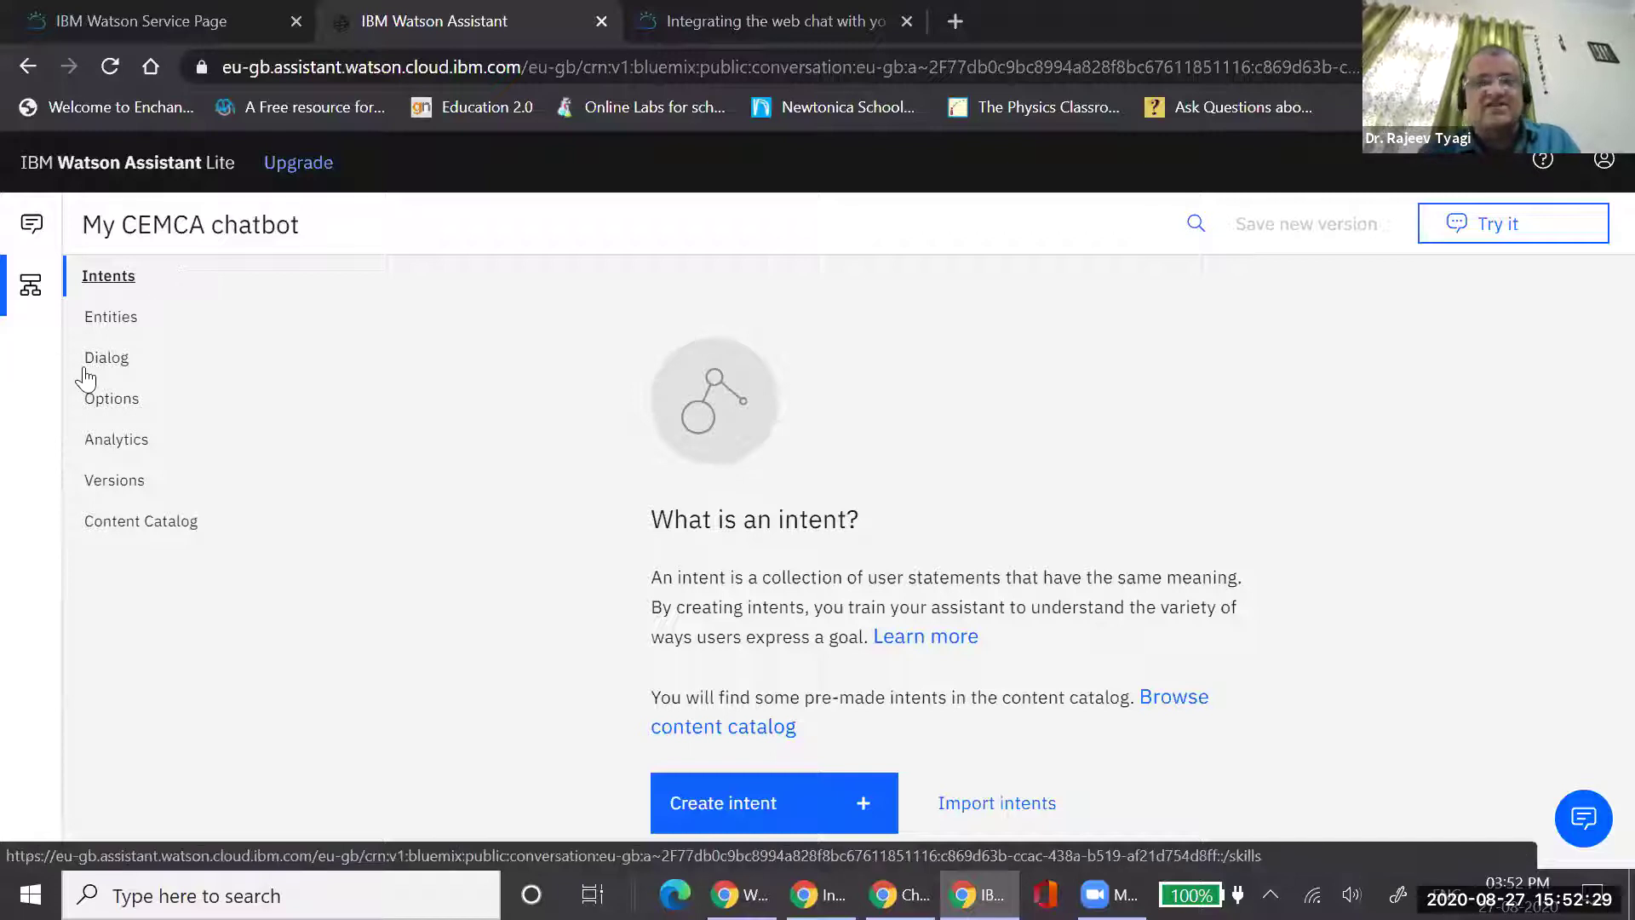
Open the Welcome node in the skill's dialog, examine its condition and available response types, and close it
{"action": "left_click", "coordinate": [112, 364]}
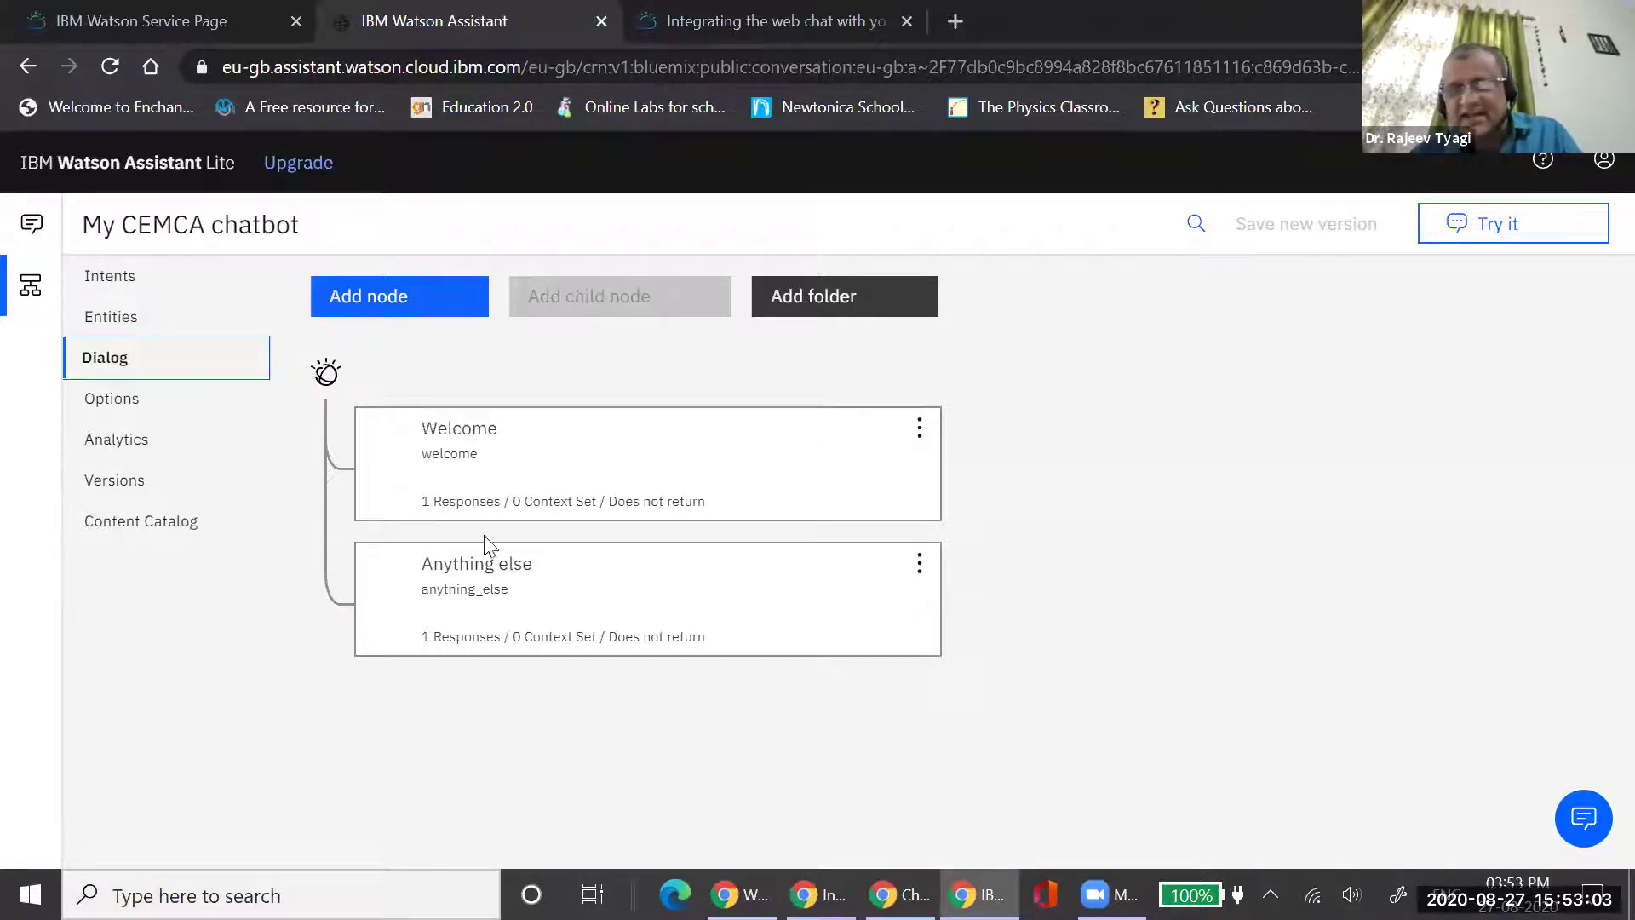
{"action": "left_click", "coordinate": [611, 468]}
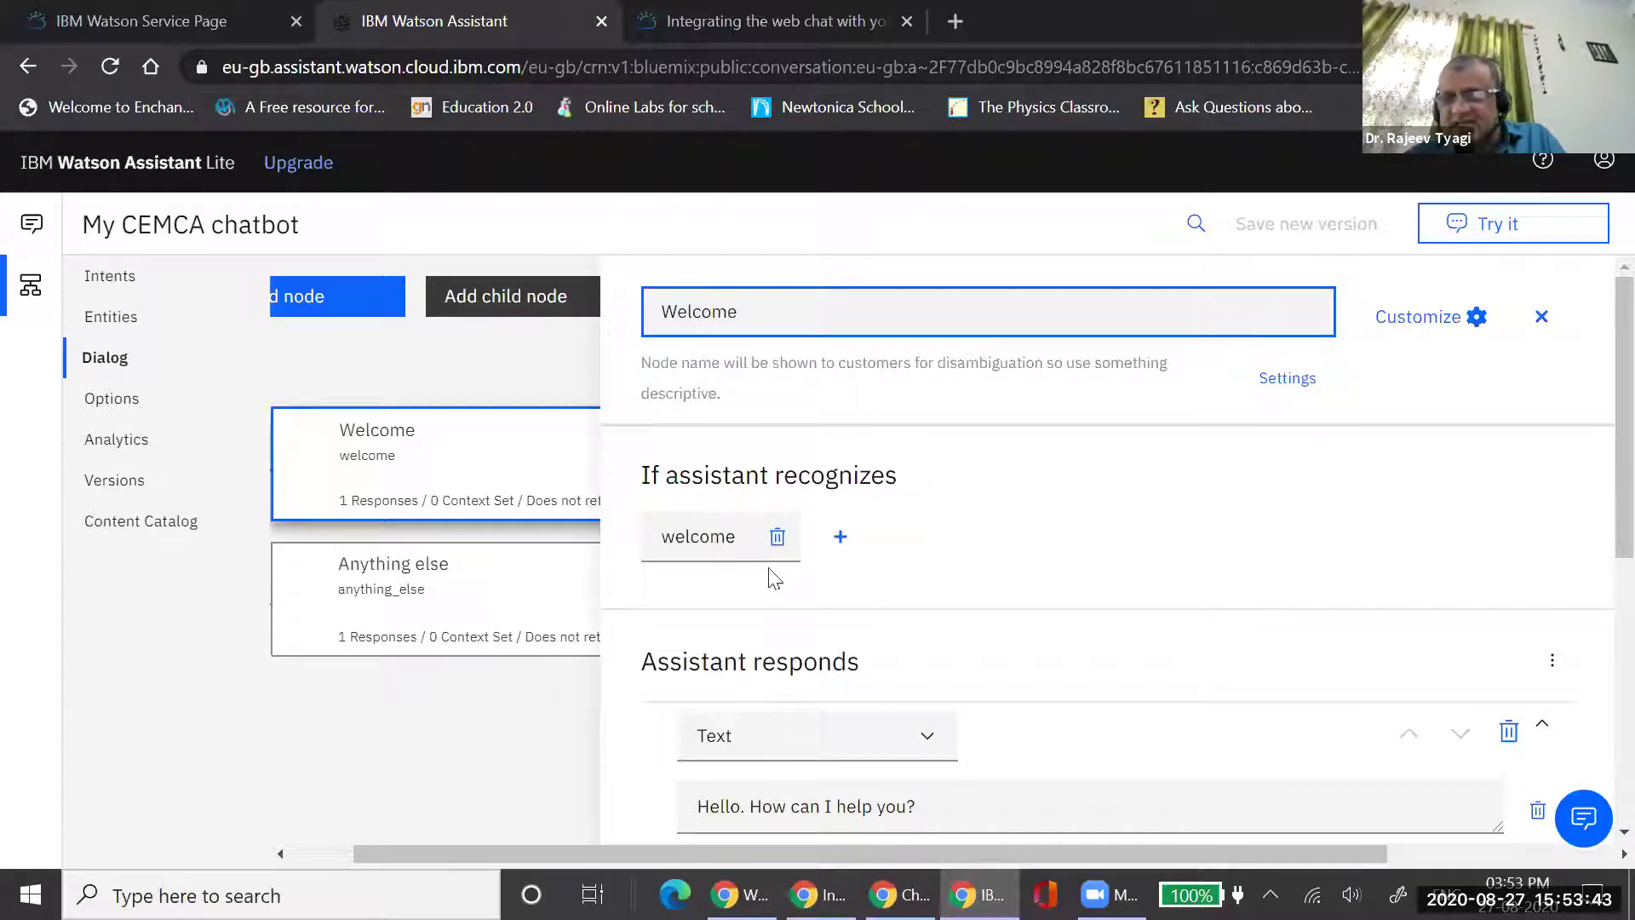
{"action": "scroll", "coordinate": [946, 515], "scroll_direction": "down", "scroll_amount": 2}
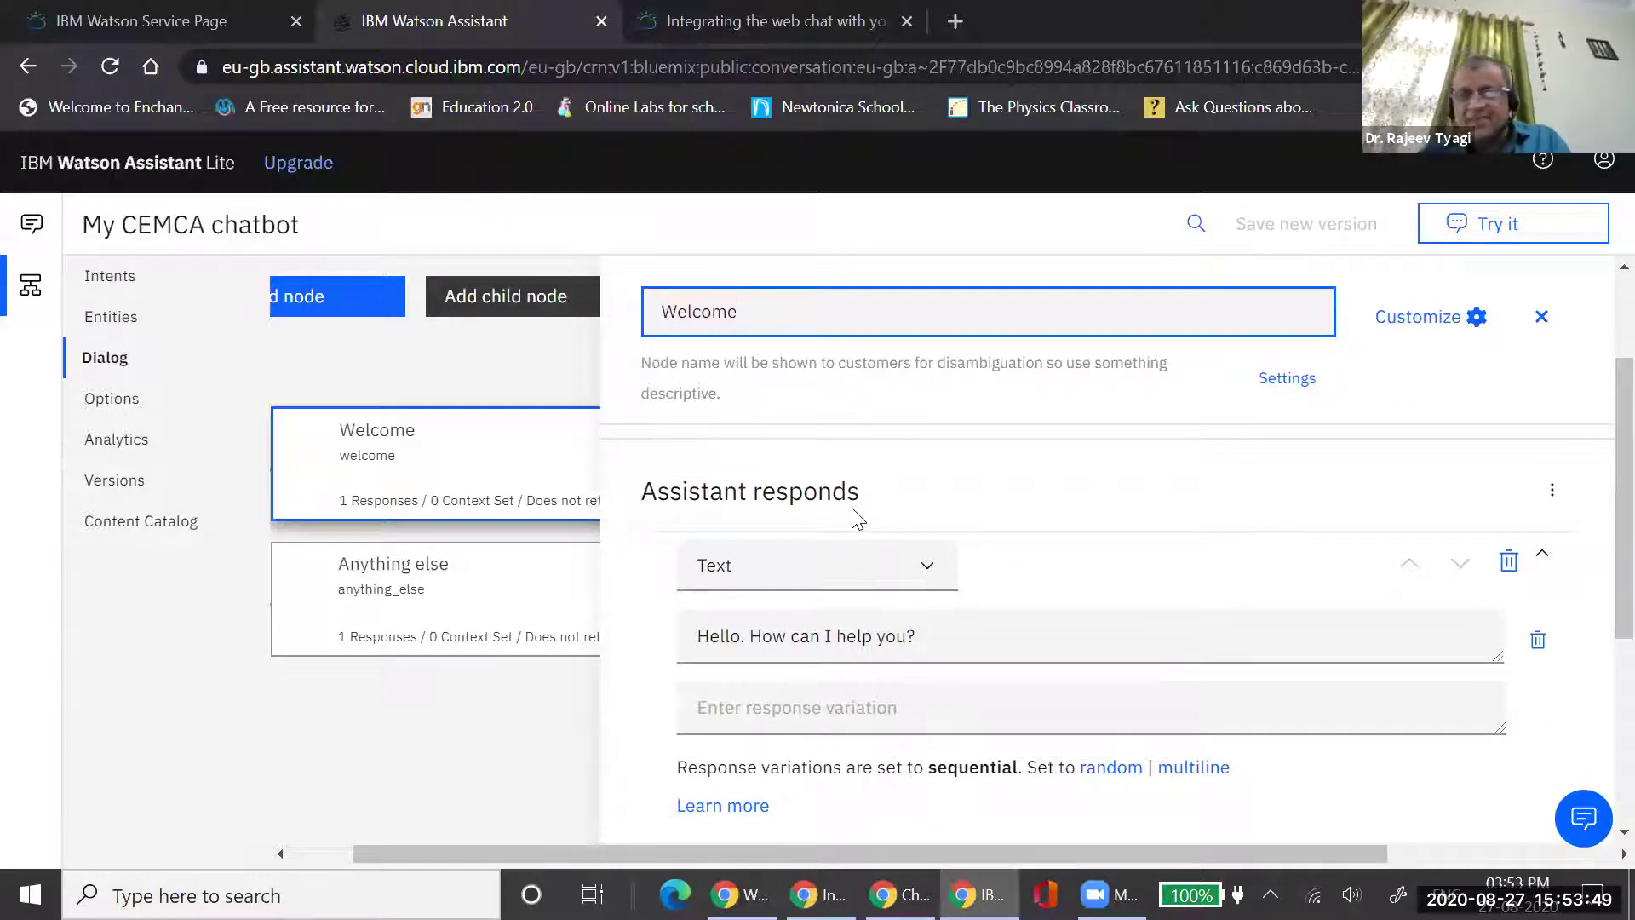
{"action": "scroll", "coordinate": [1045, 509], "scroll_direction": "down", "scroll_amount": 1}
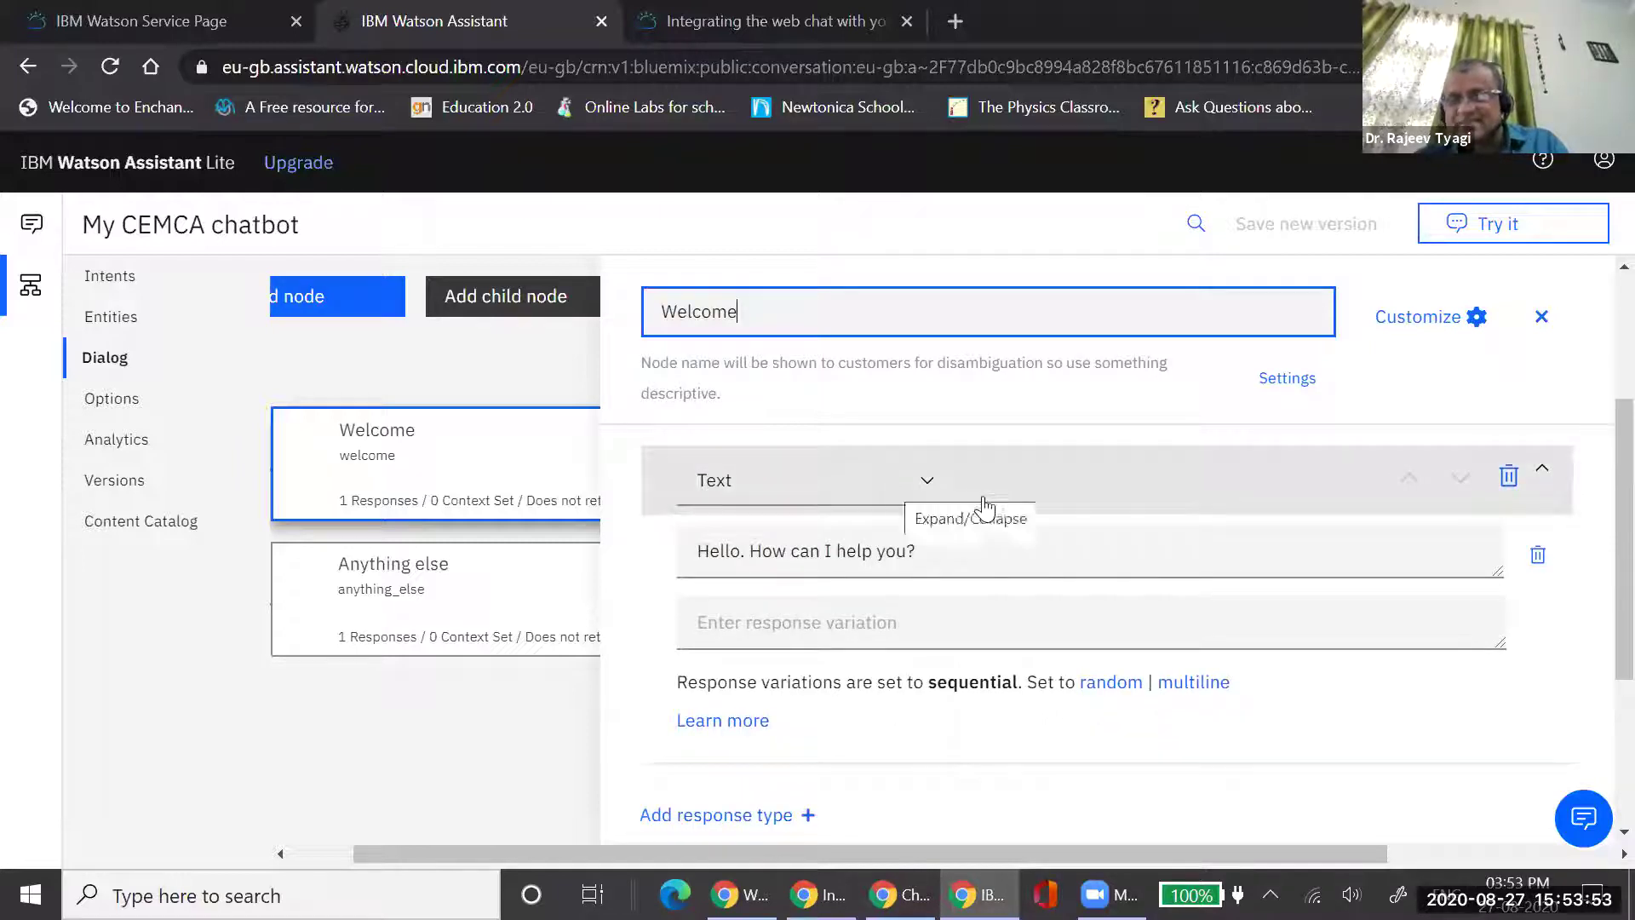
{"action": "left_click", "coordinate": [928, 482]}
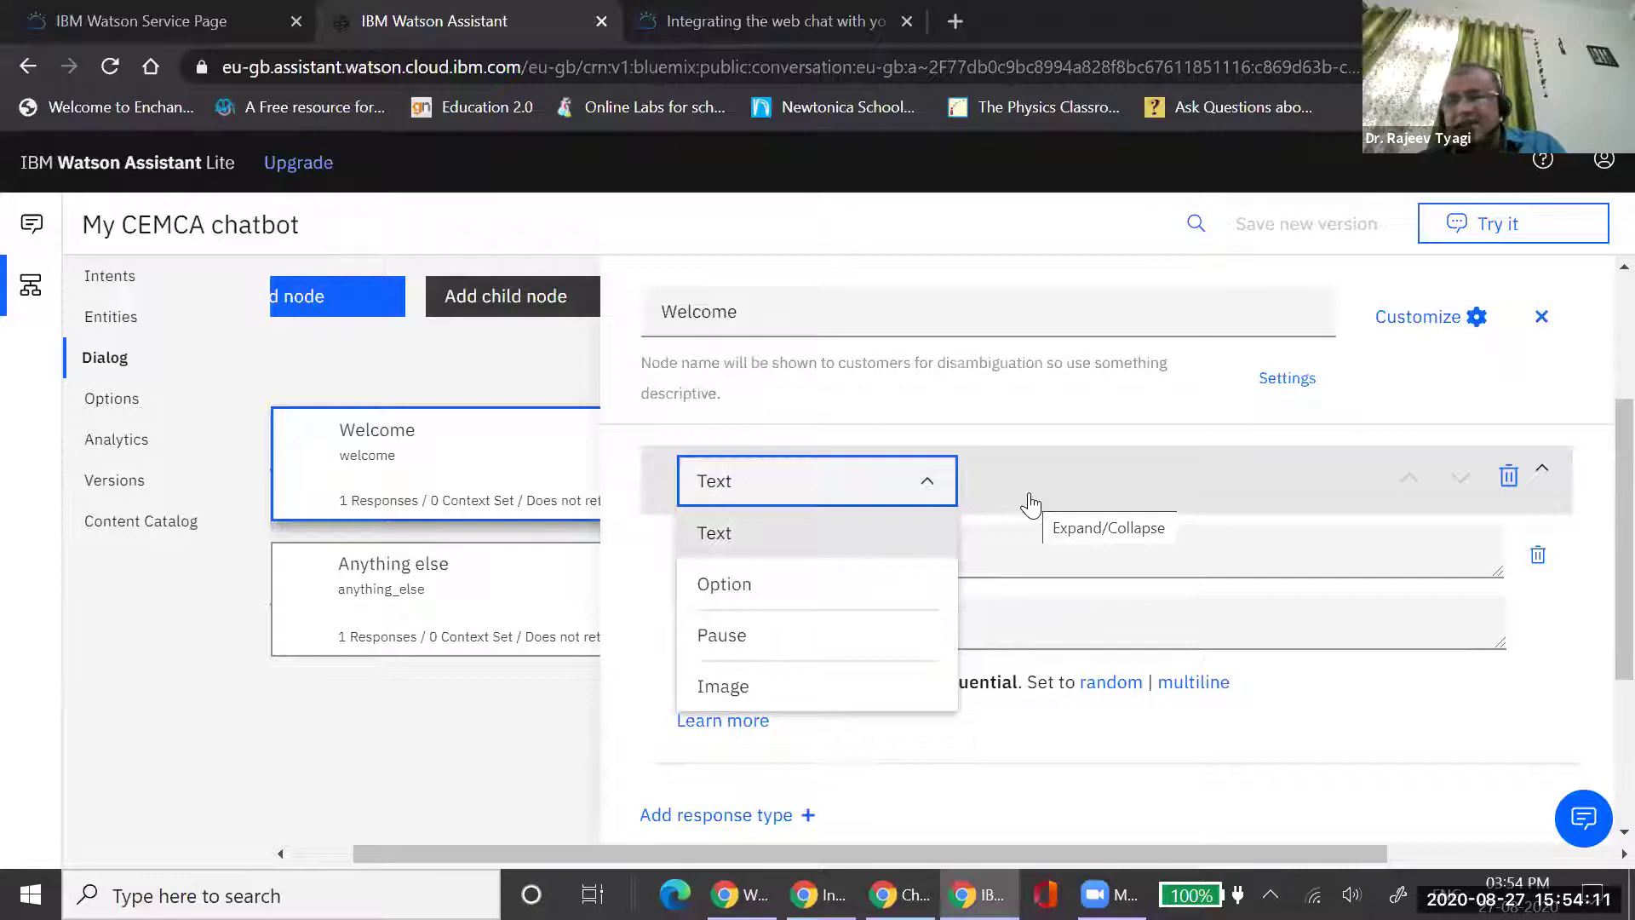
{"action": "left_click", "coordinate": [1069, 477]}
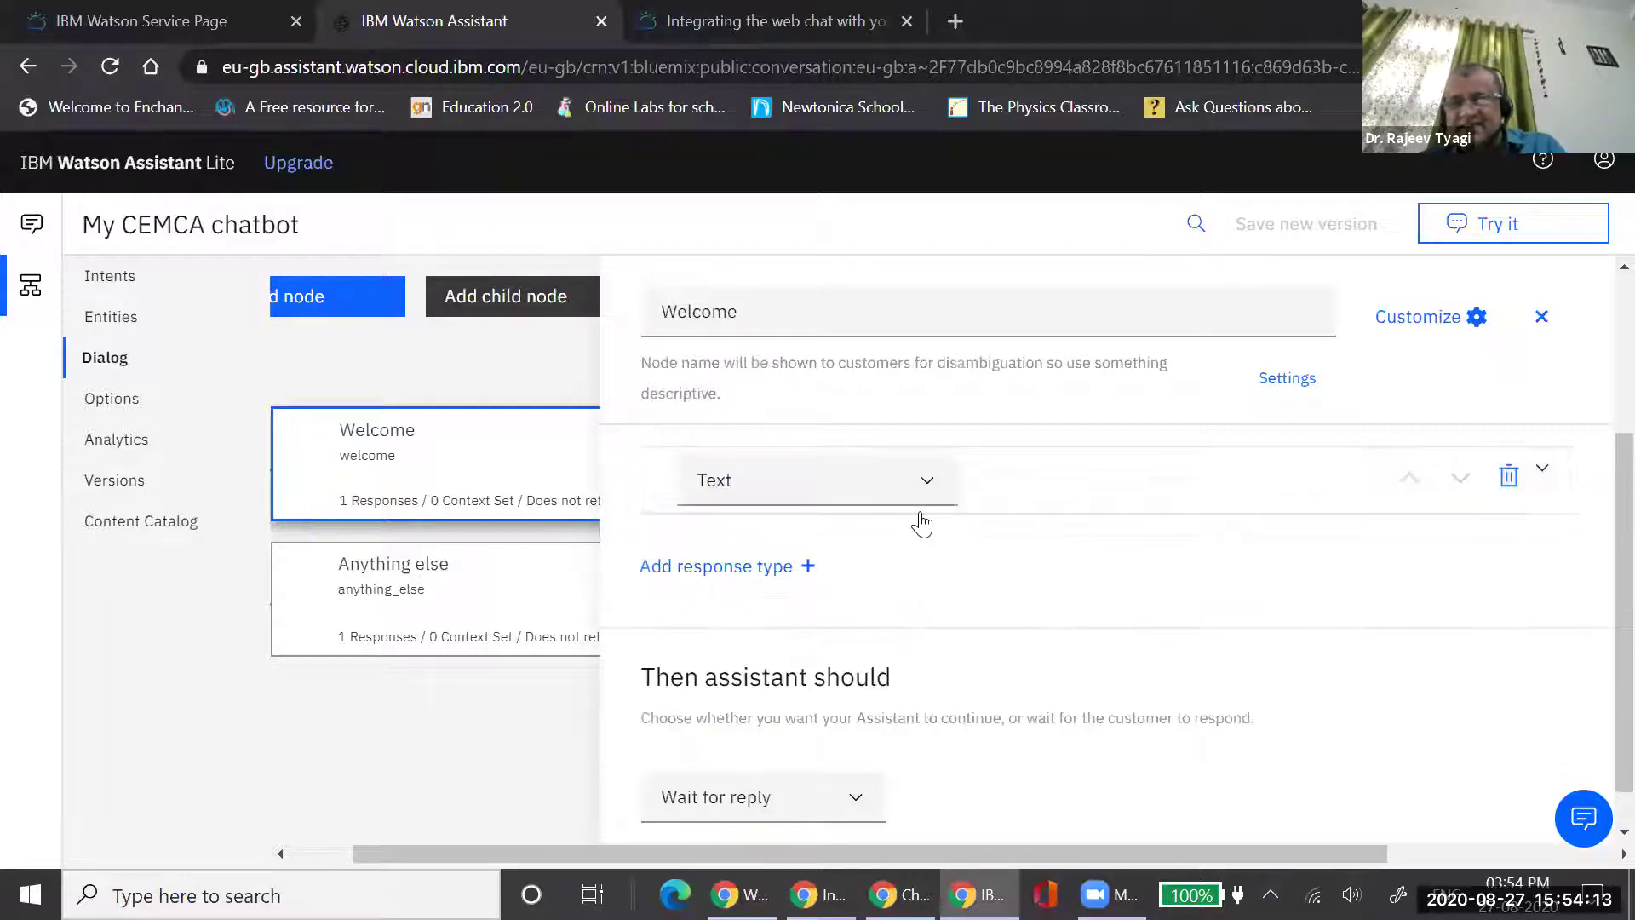
{"action": "scroll", "coordinate": [1013, 524], "scroll_direction": "down", "scroll_amount": 1}
{"action": "scroll", "coordinate": [1013, 524], "scroll_direction": "up", "scroll_amount": 2}
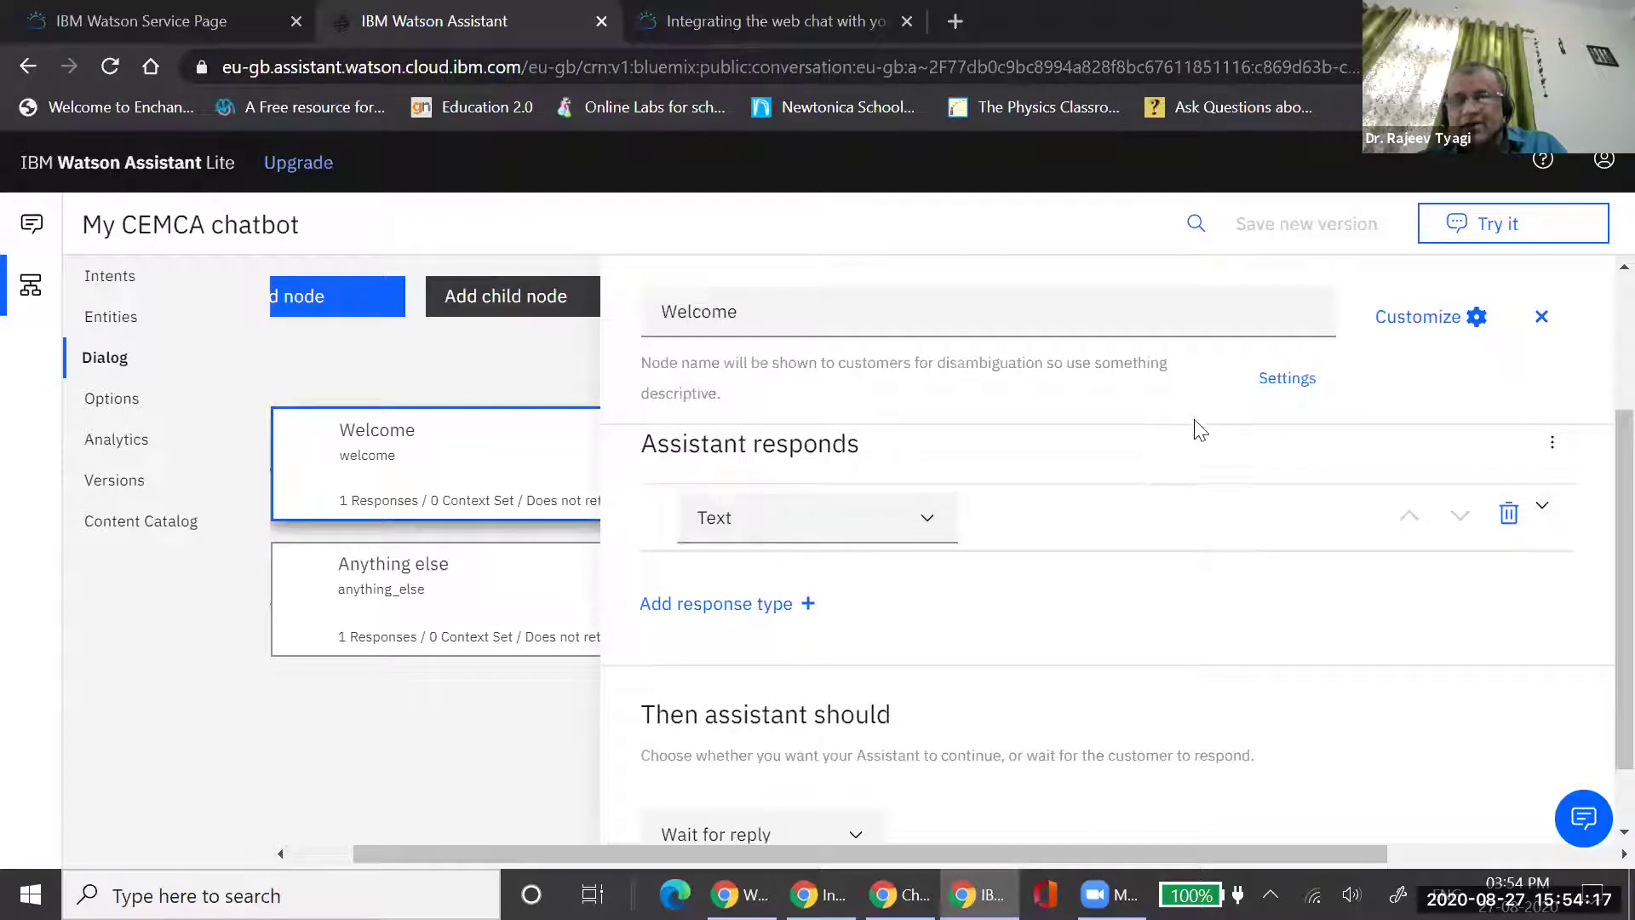
{"action": "scroll", "coordinate": [1194, 427], "scroll_direction": "up", "scroll_amount": 3}
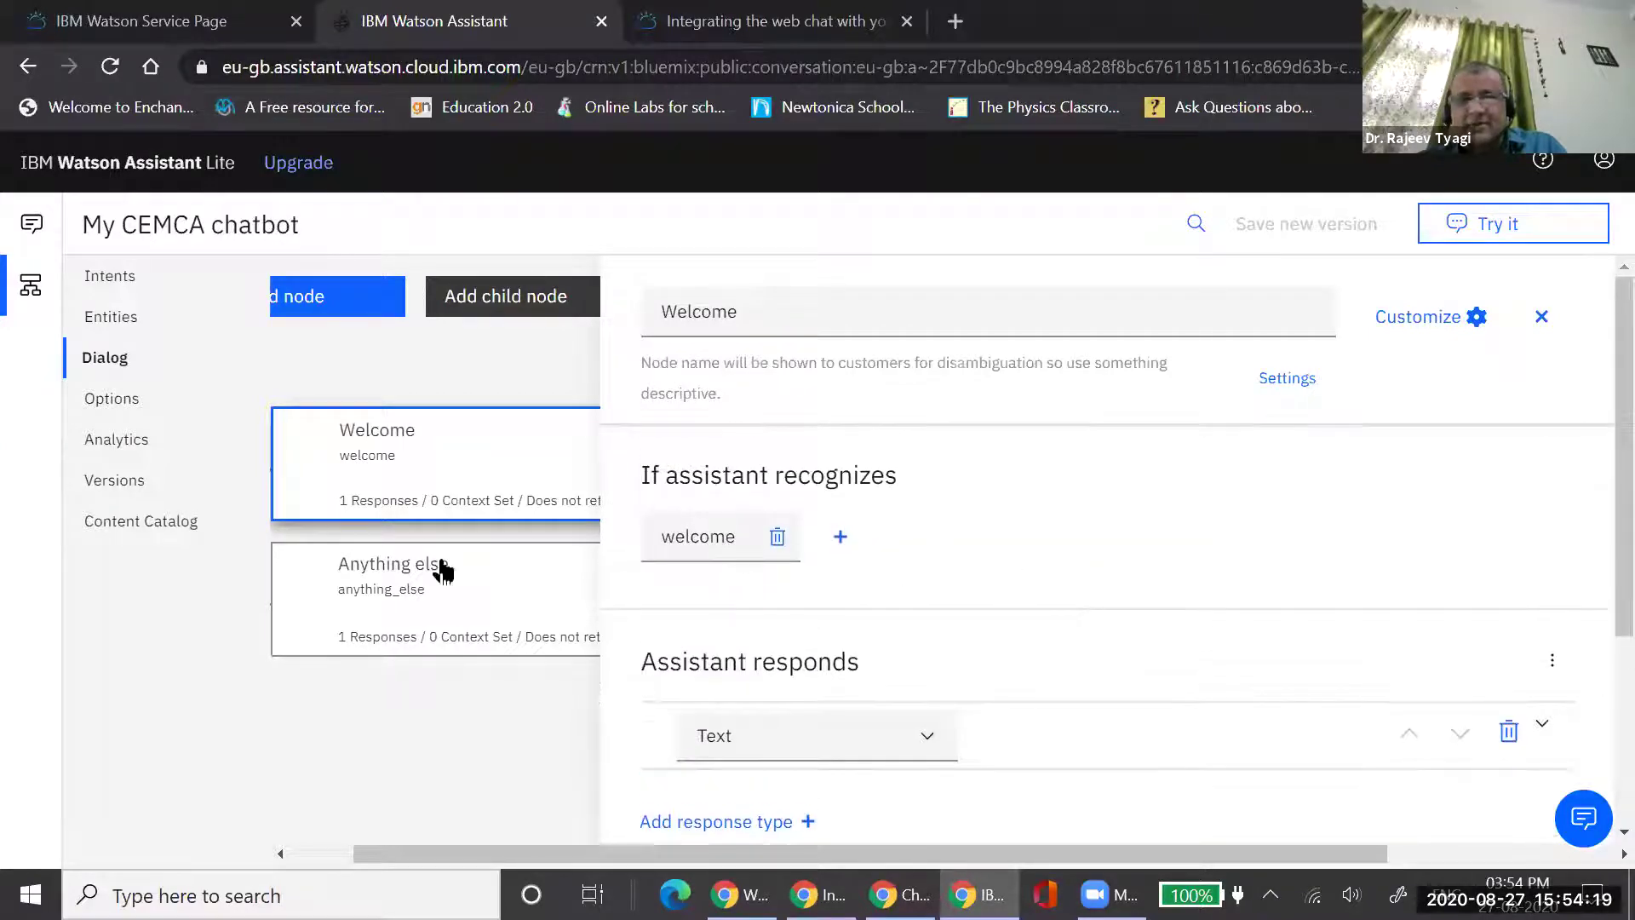
{"action": "left_click", "coordinate": [435, 532]}
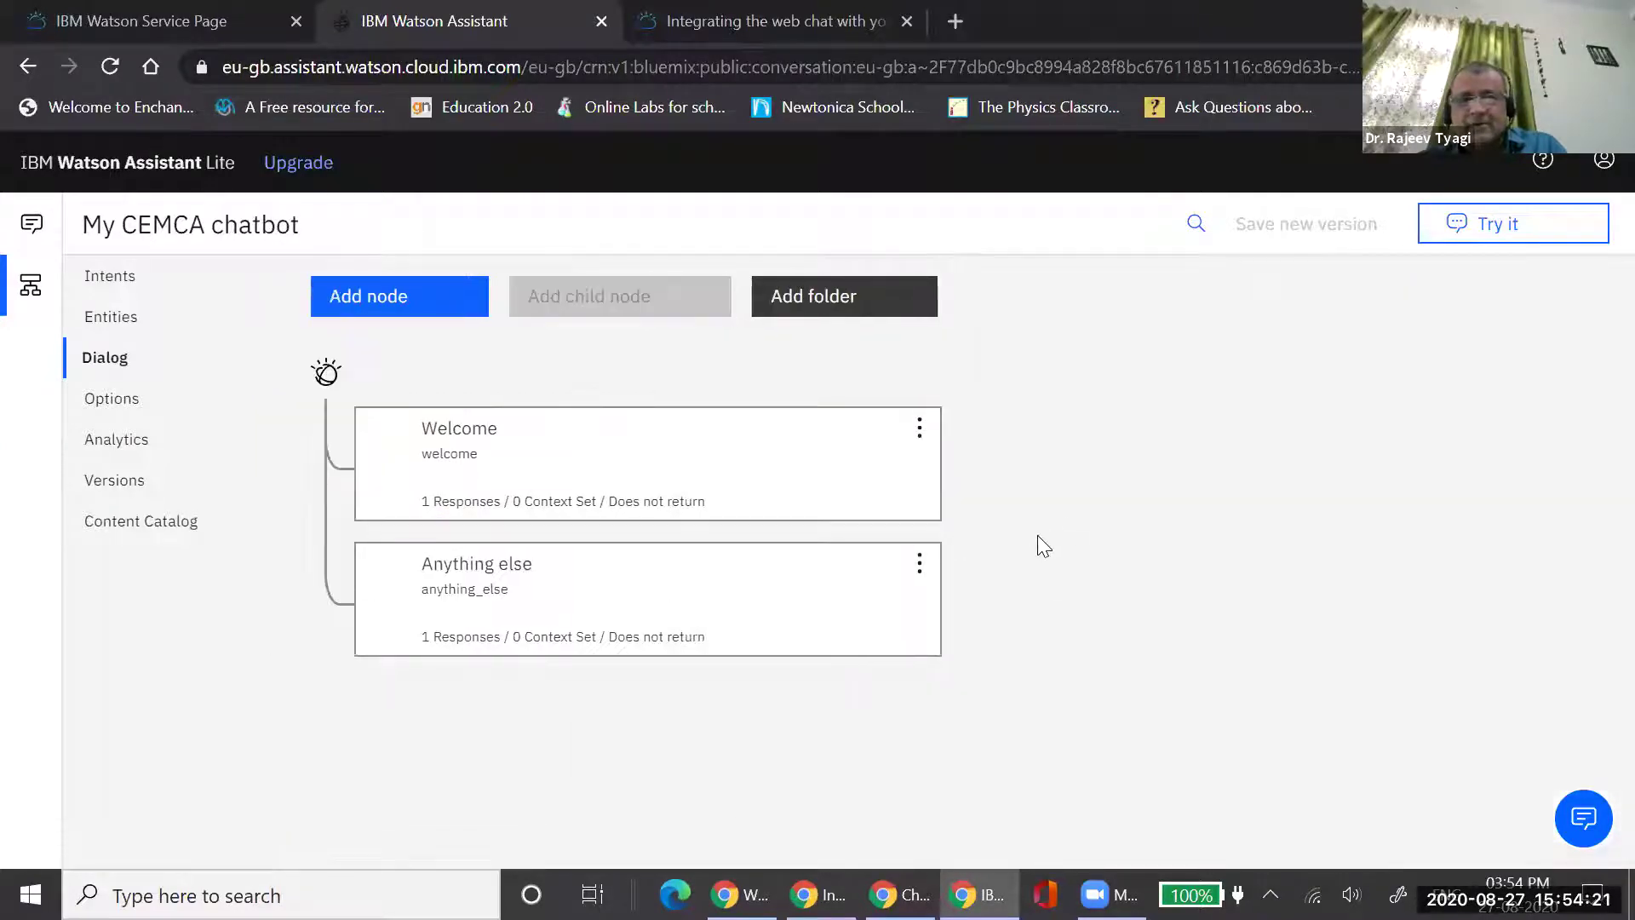
Replace the Welcome node's text response with a greeting stating the presenter's first name, followed by "What can I do for you?"
{"action": "left_click", "coordinate": [562, 474]}
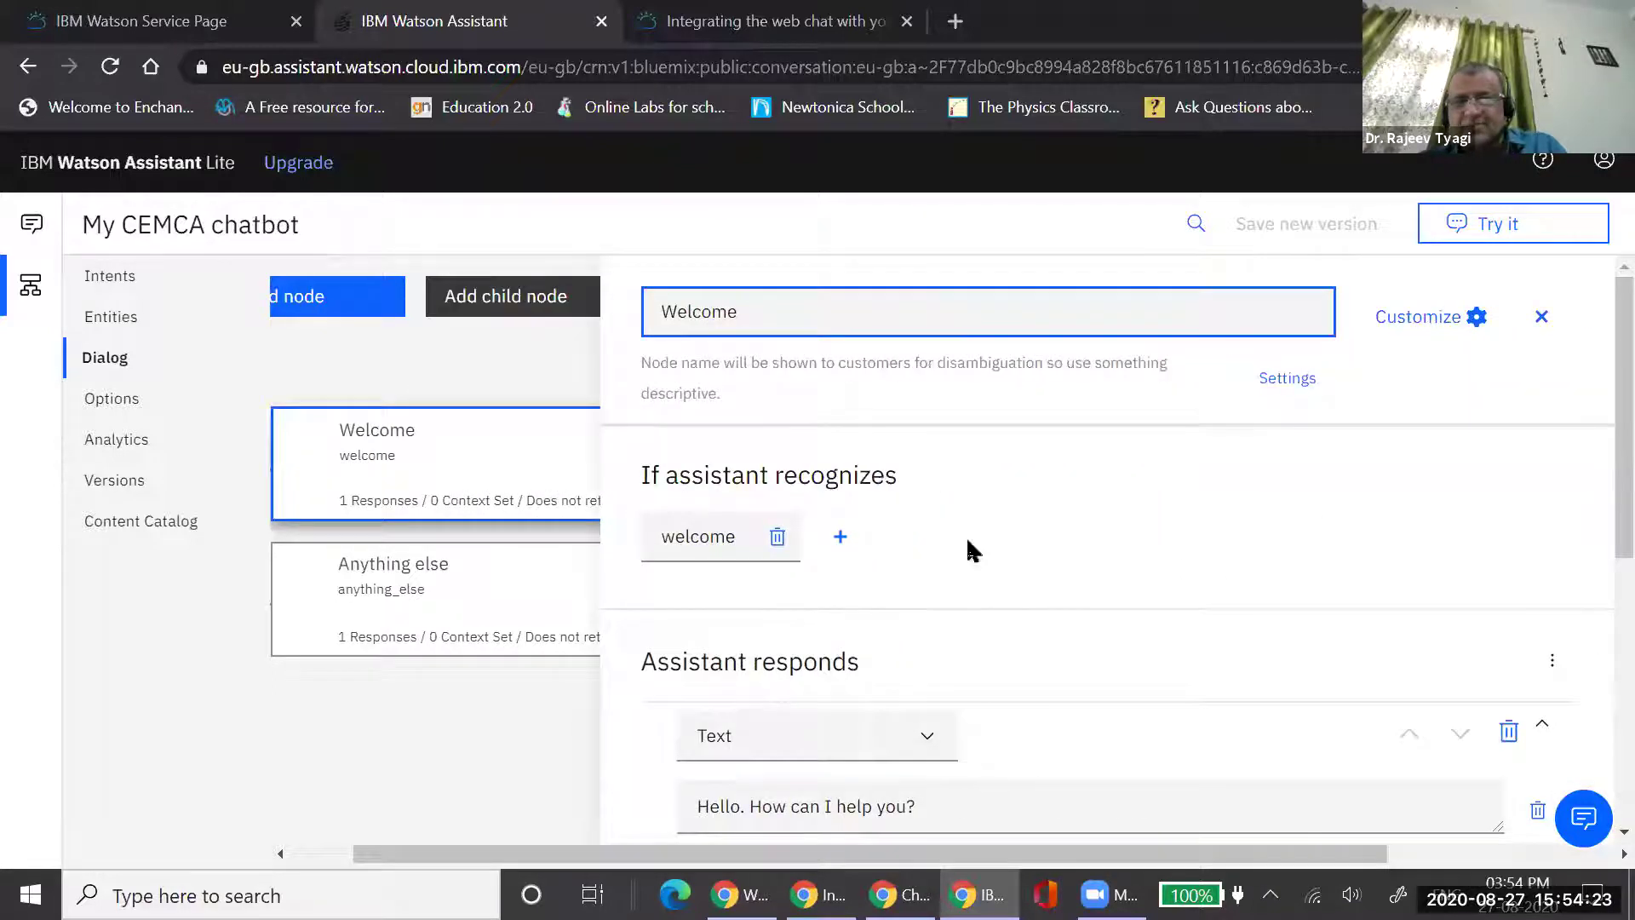
{"action": "scroll", "coordinate": [966, 596], "scroll_direction": "down", "scroll_amount": 2}
{"action": "scroll", "coordinate": [968, 596], "scroll_direction": "up", "scroll_amount": 2}
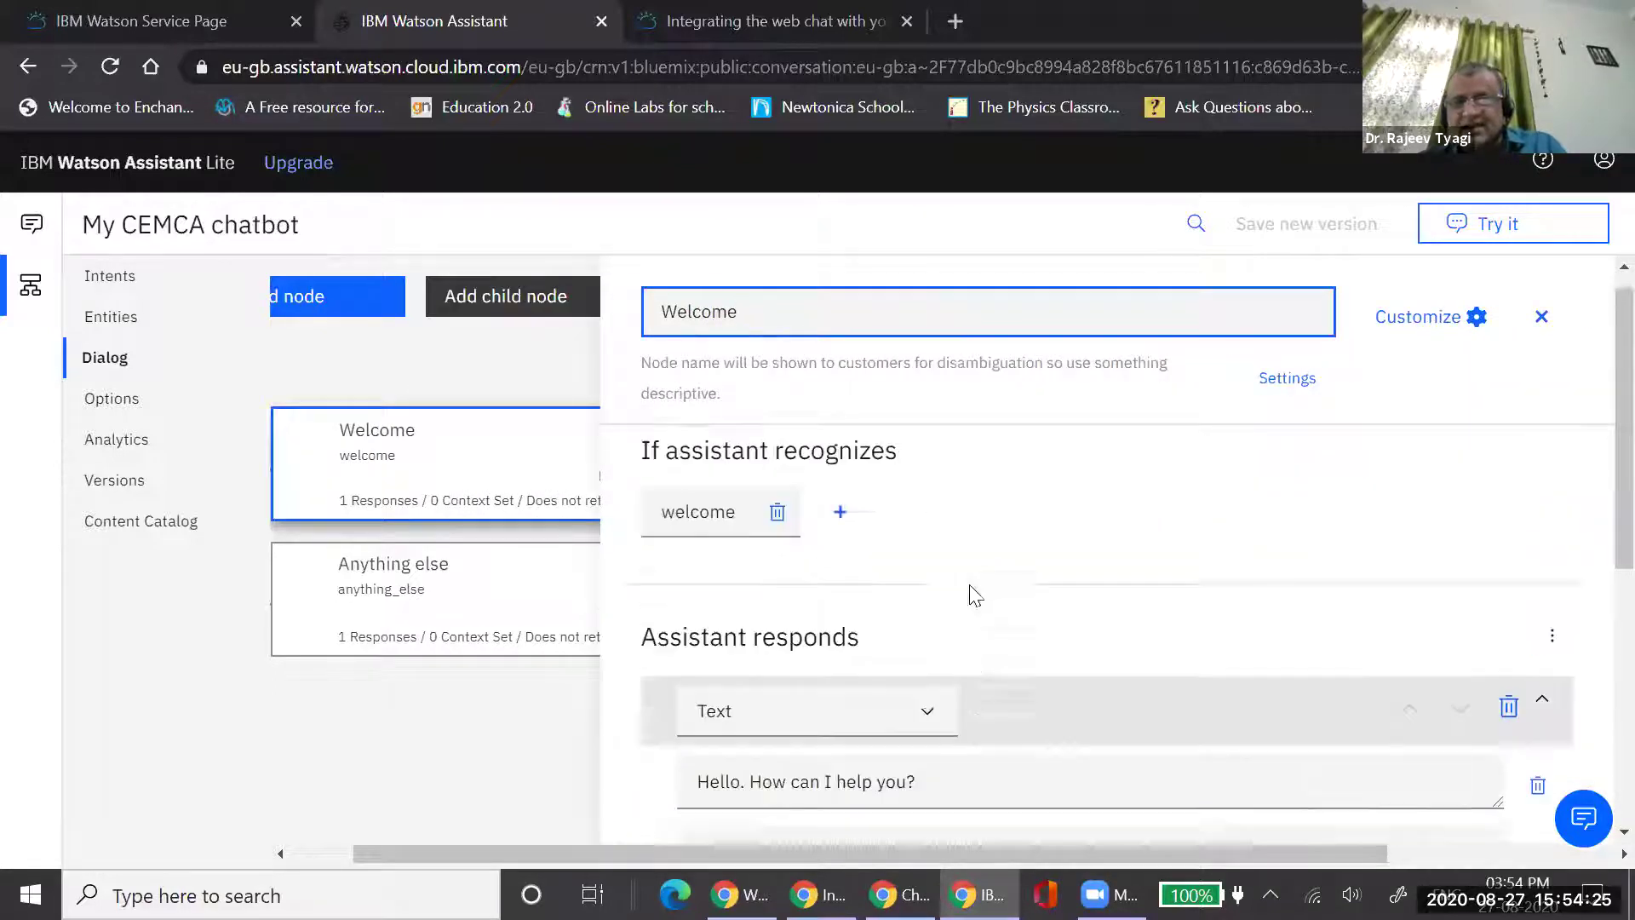
{"action": "scroll", "coordinate": [1043, 584], "scroll_direction": "down", "scroll_amount": 2}
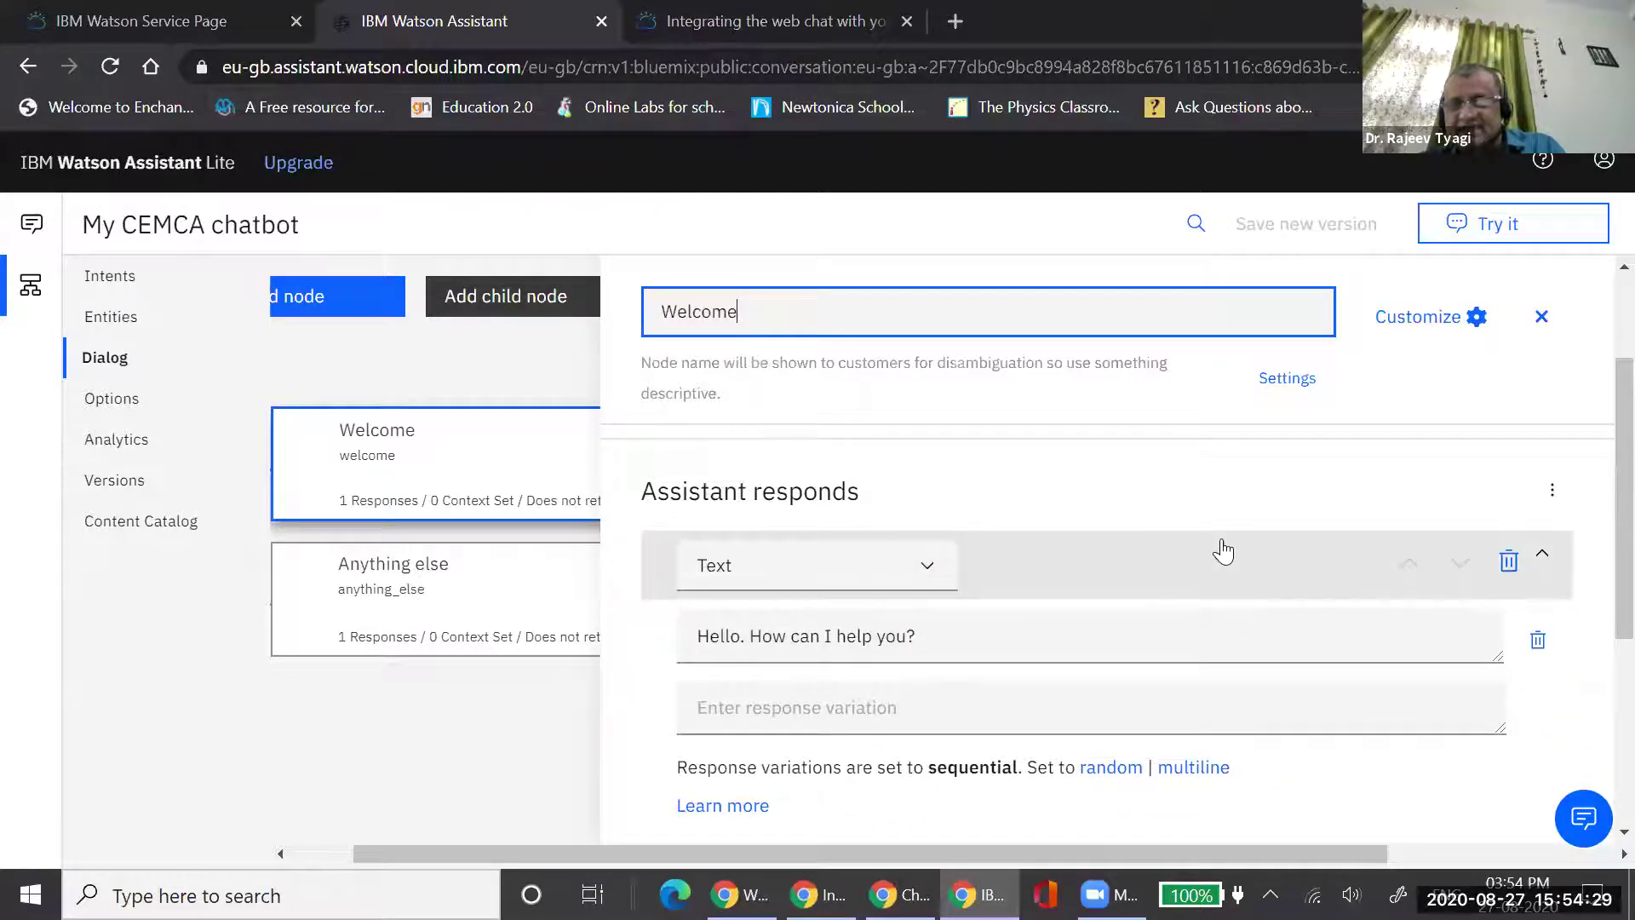
{"action": "scroll", "coordinate": [1107, 558], "scroll_direction": "down", "scroll_amount": 1}
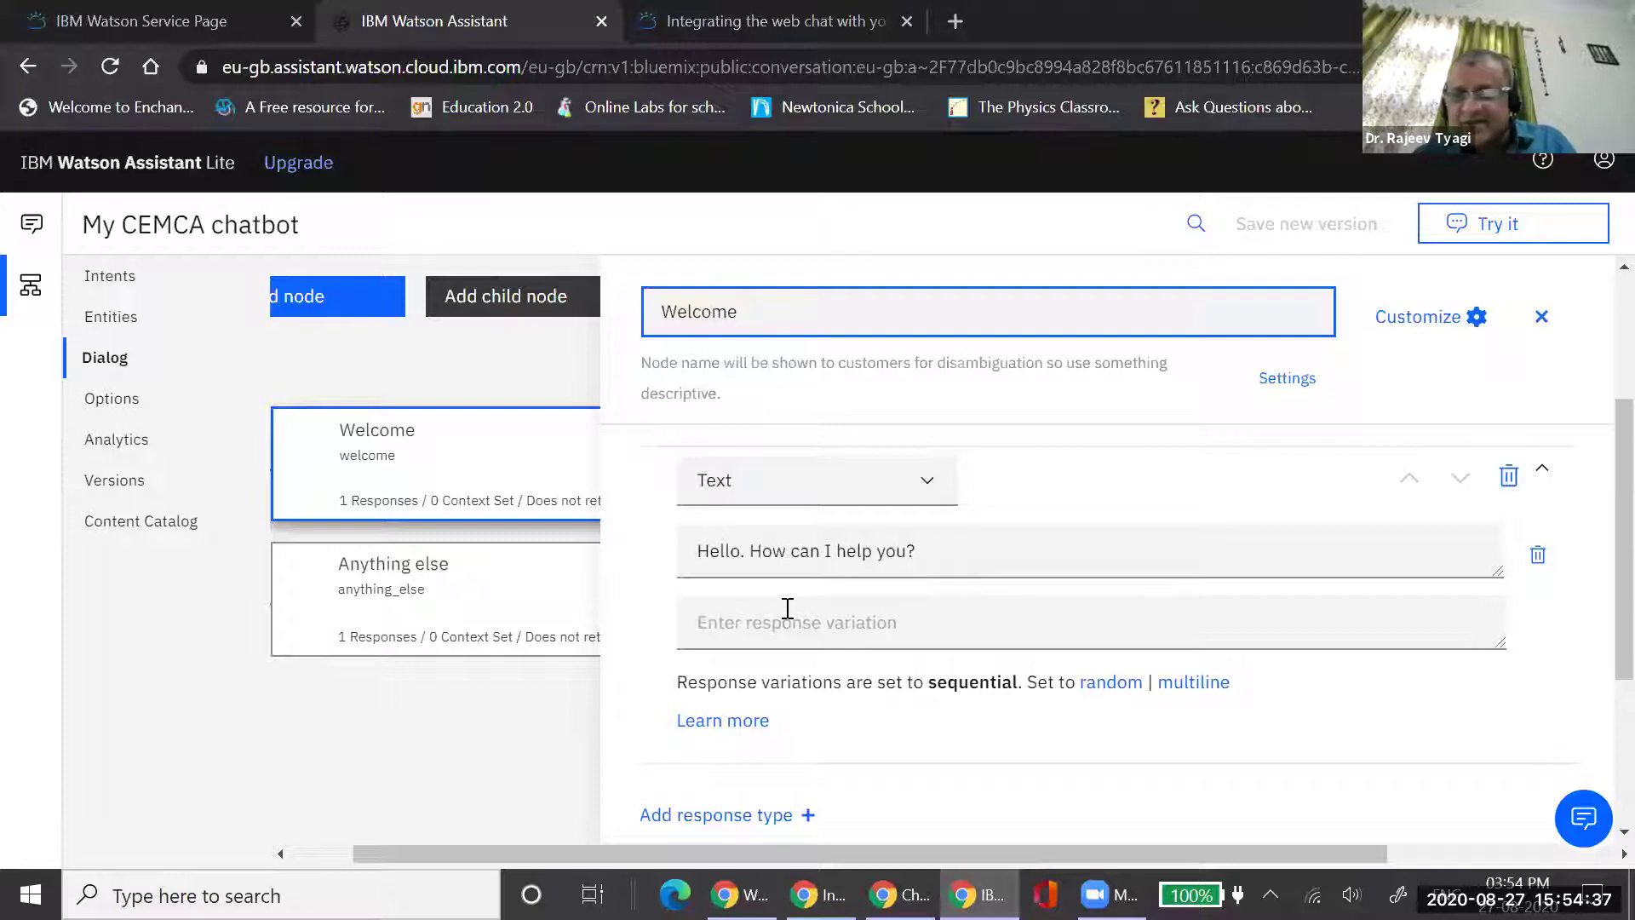
{"action": "left_click_drag", "start_coordinate": [934, 551], "coordinate": [676, 566]}
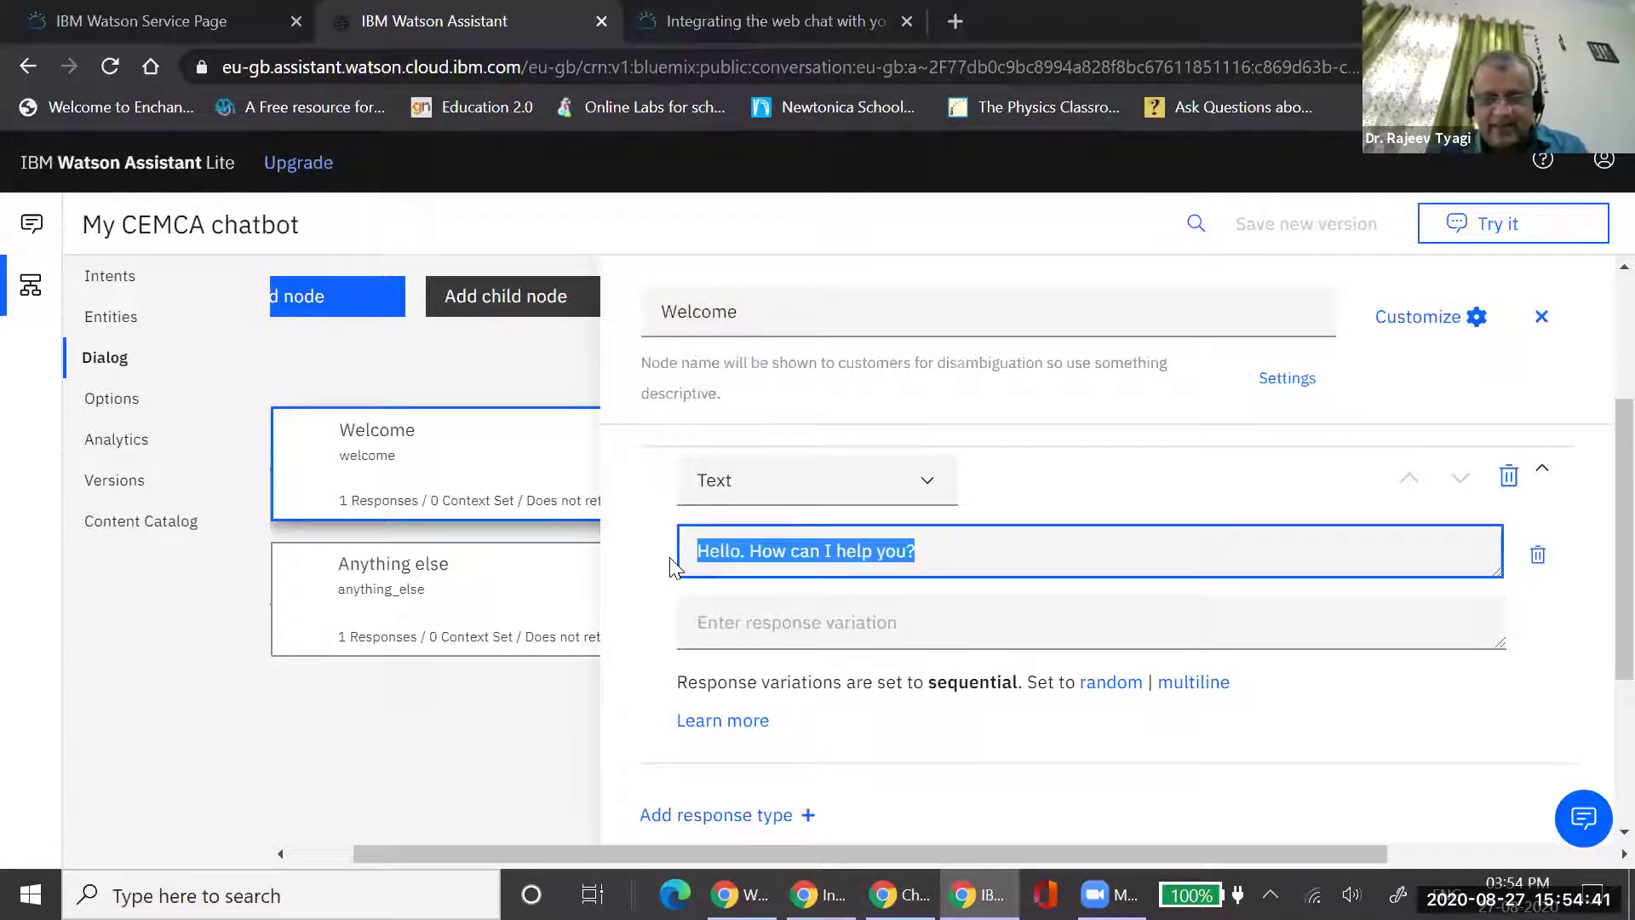
{"action": "type", "text": "Hello, I am Rajeev"}
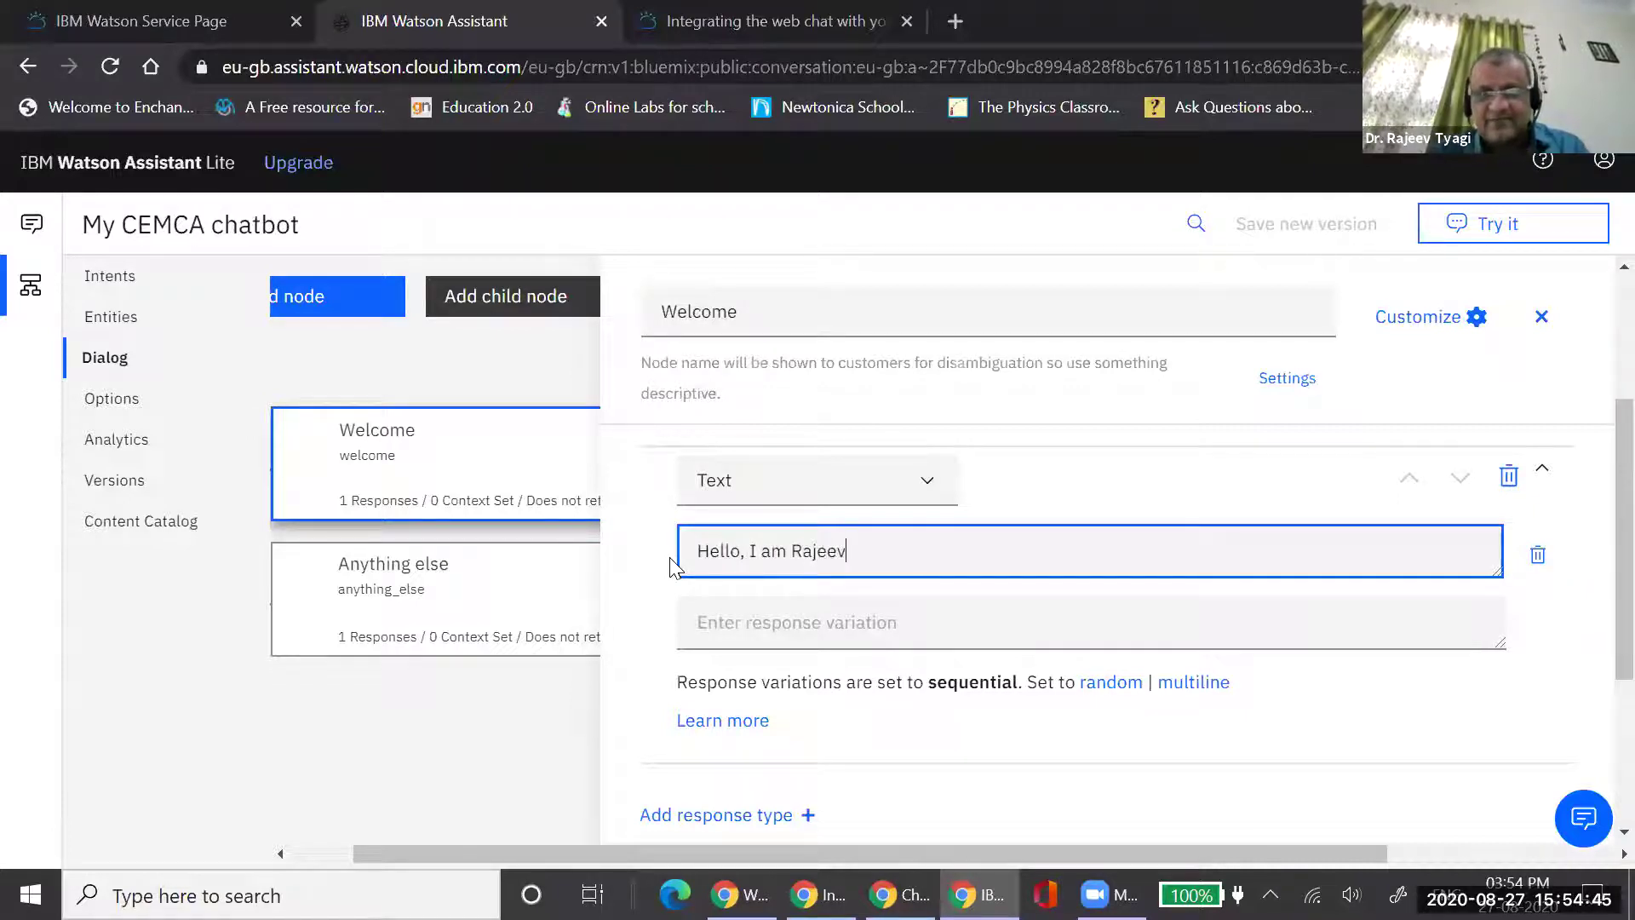
{"action": "type", "text": ". "}
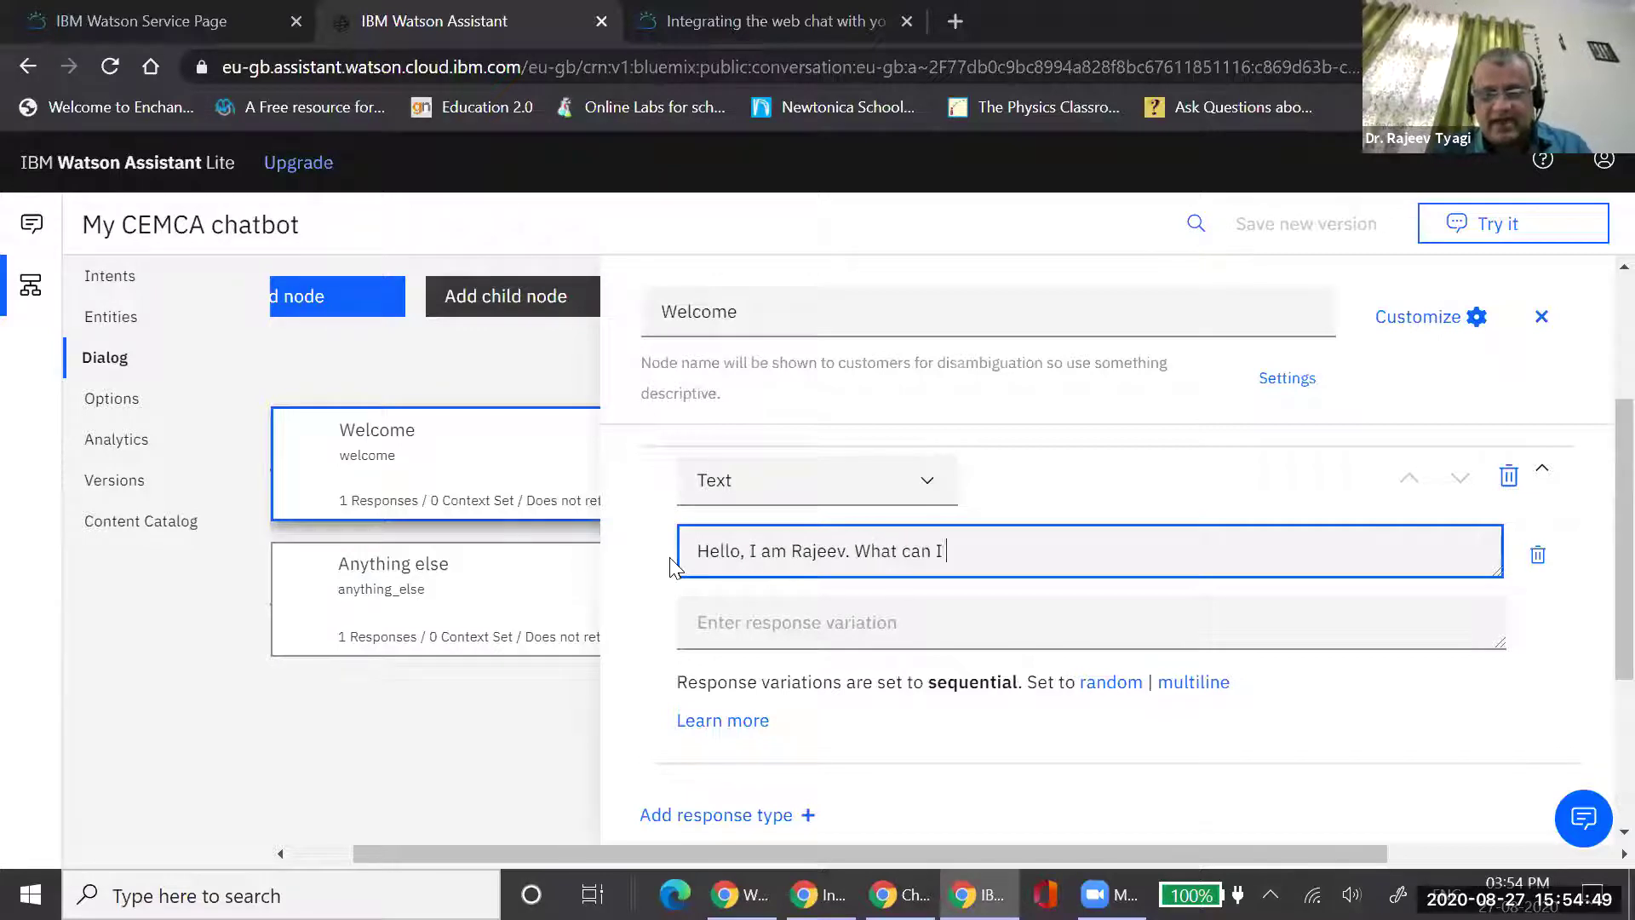
{"action": "type", "text": "What can I do for you"}
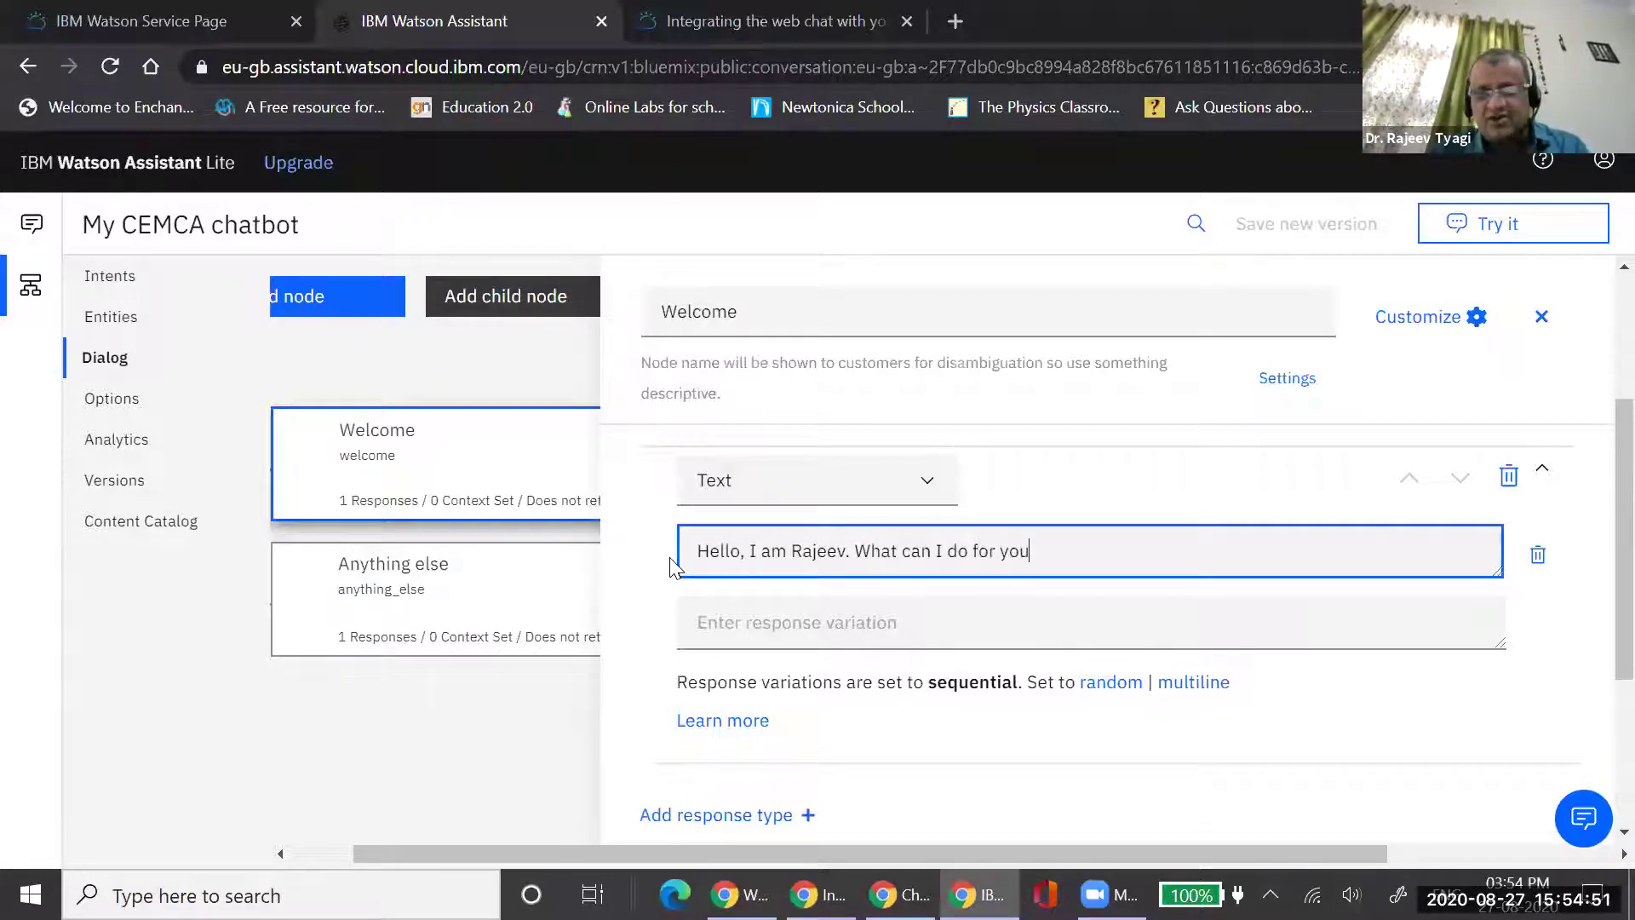
{"action": "type", "text": "?"}
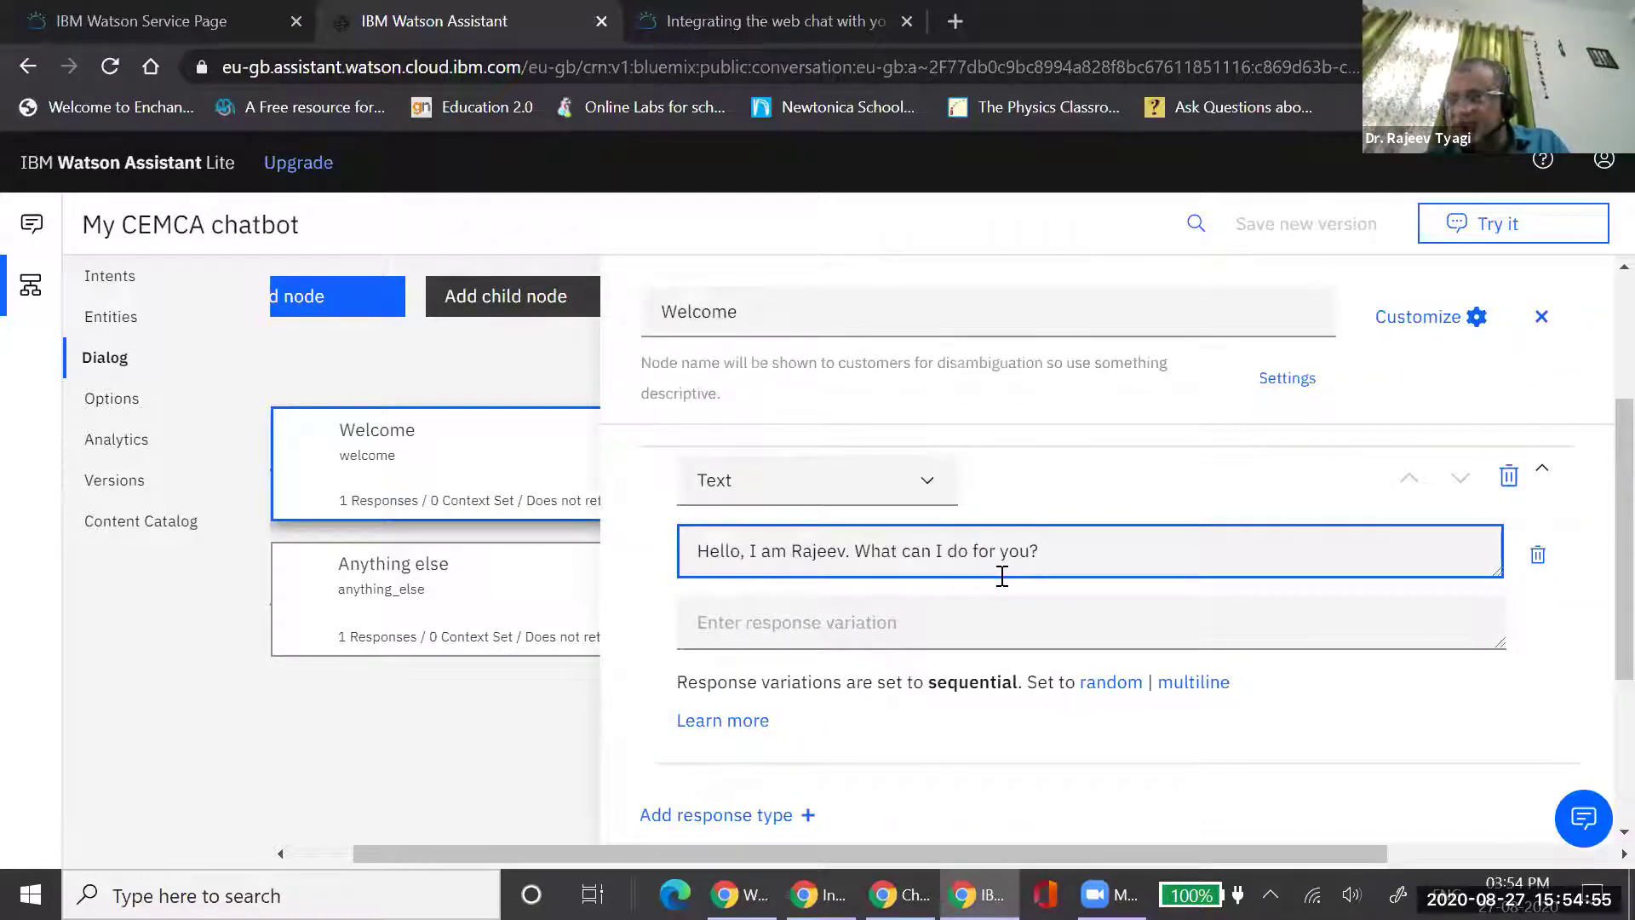
Examine the Welcome node's options for what the assistant should do after responding, keeping Wait for reply
{"action": "scroll", "coordinate": [998, 573], "scroll_direction": "down", "scroll_amount": 2}
{"action": "scroll", "coordinate": [1003, 588], "scroll_direction": "down", "scroll_amount": 1}
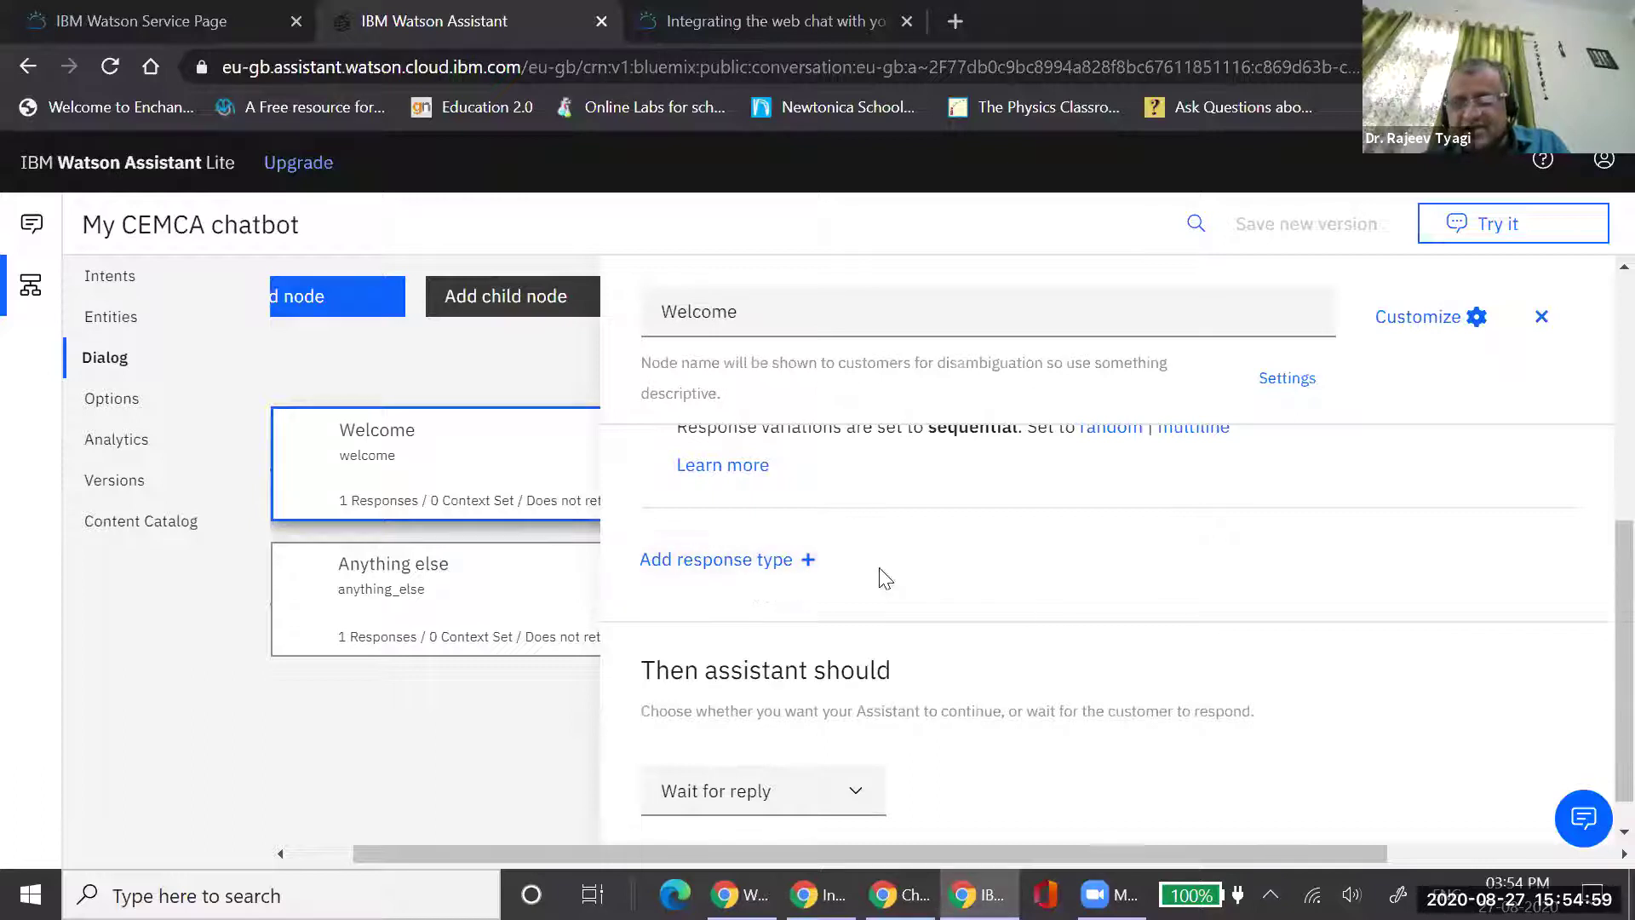
{"action": "scroll", "coordinate": [1007, 591], "scroll_direction": "down", "scroll_amount": 1}
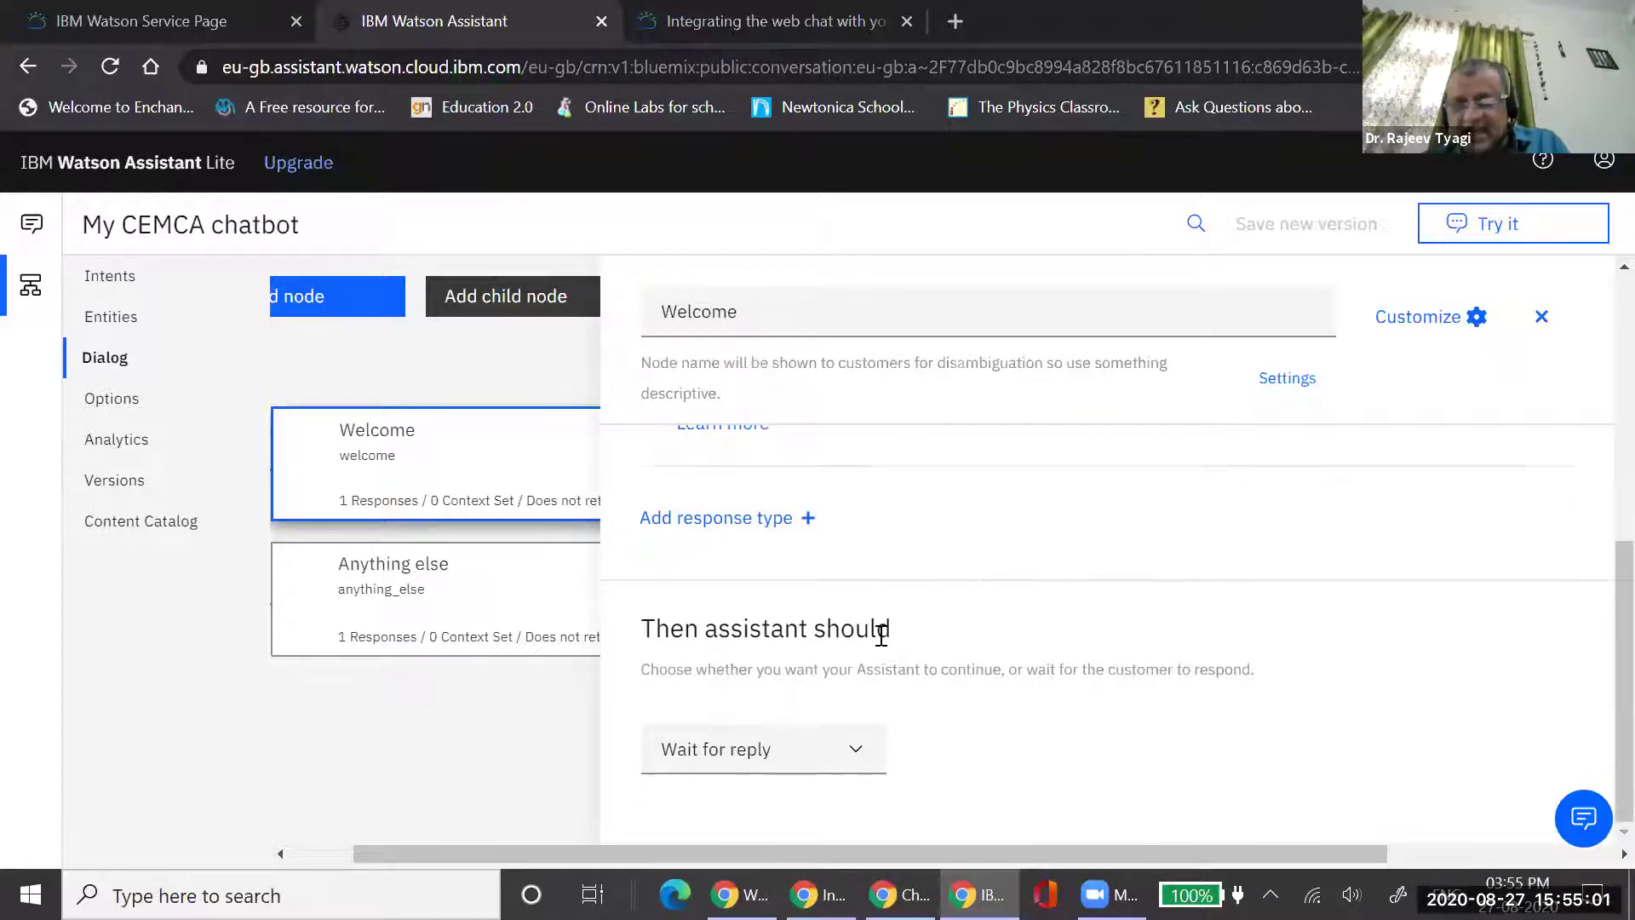
{"action": "left_click", "coordinate": [857, 758]}
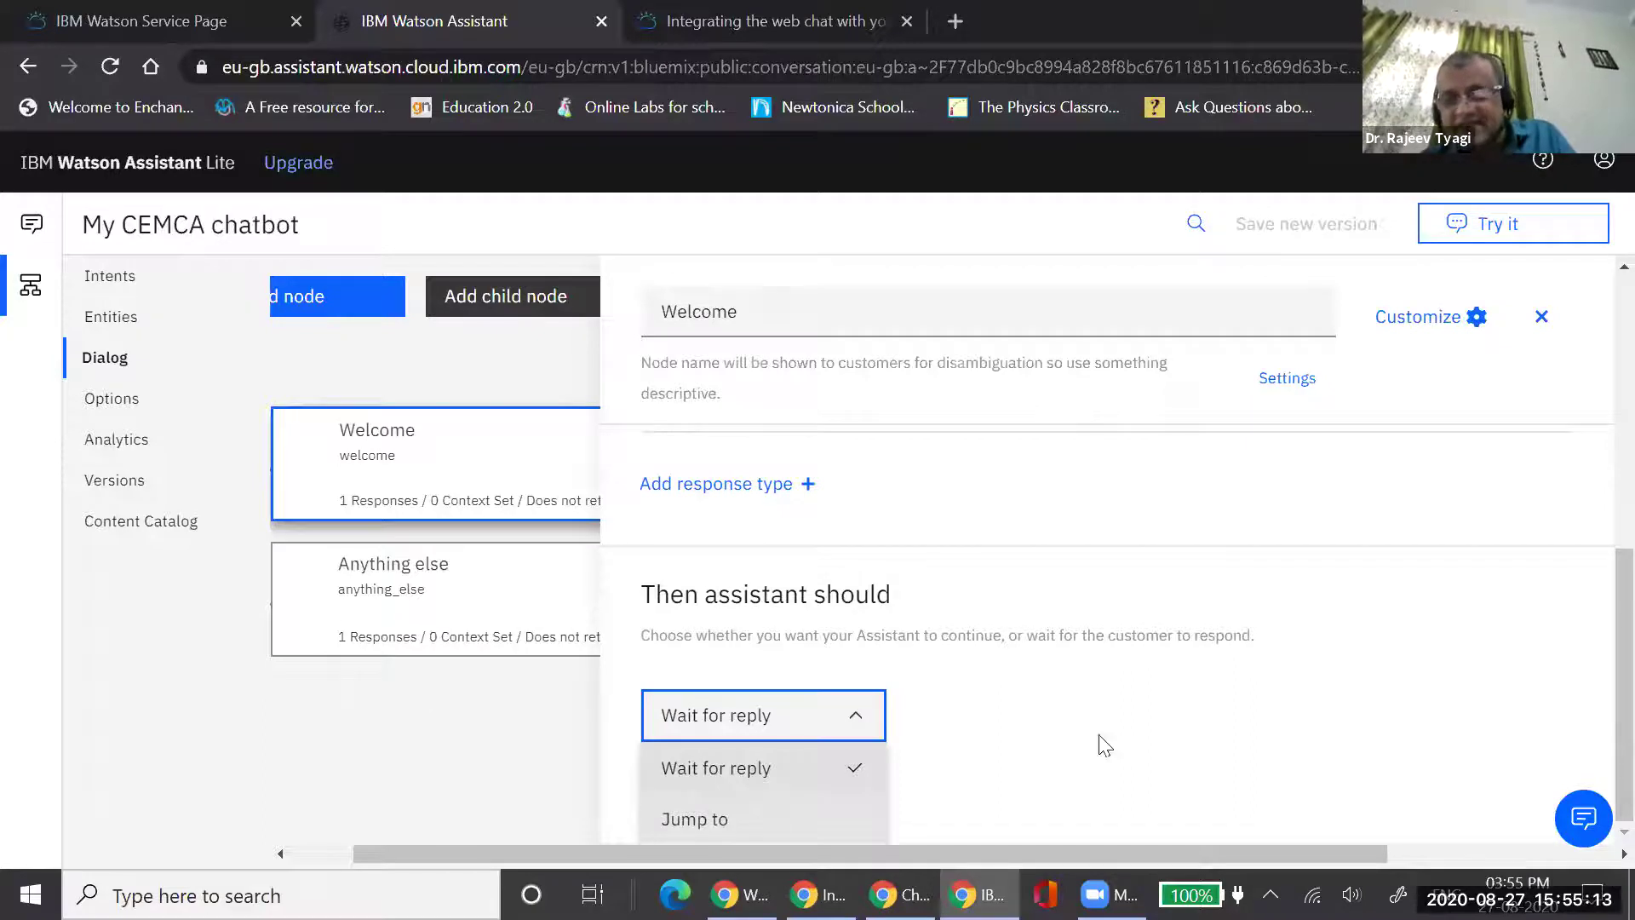
{"action": "left_click", "coordinate": [468, 711]}
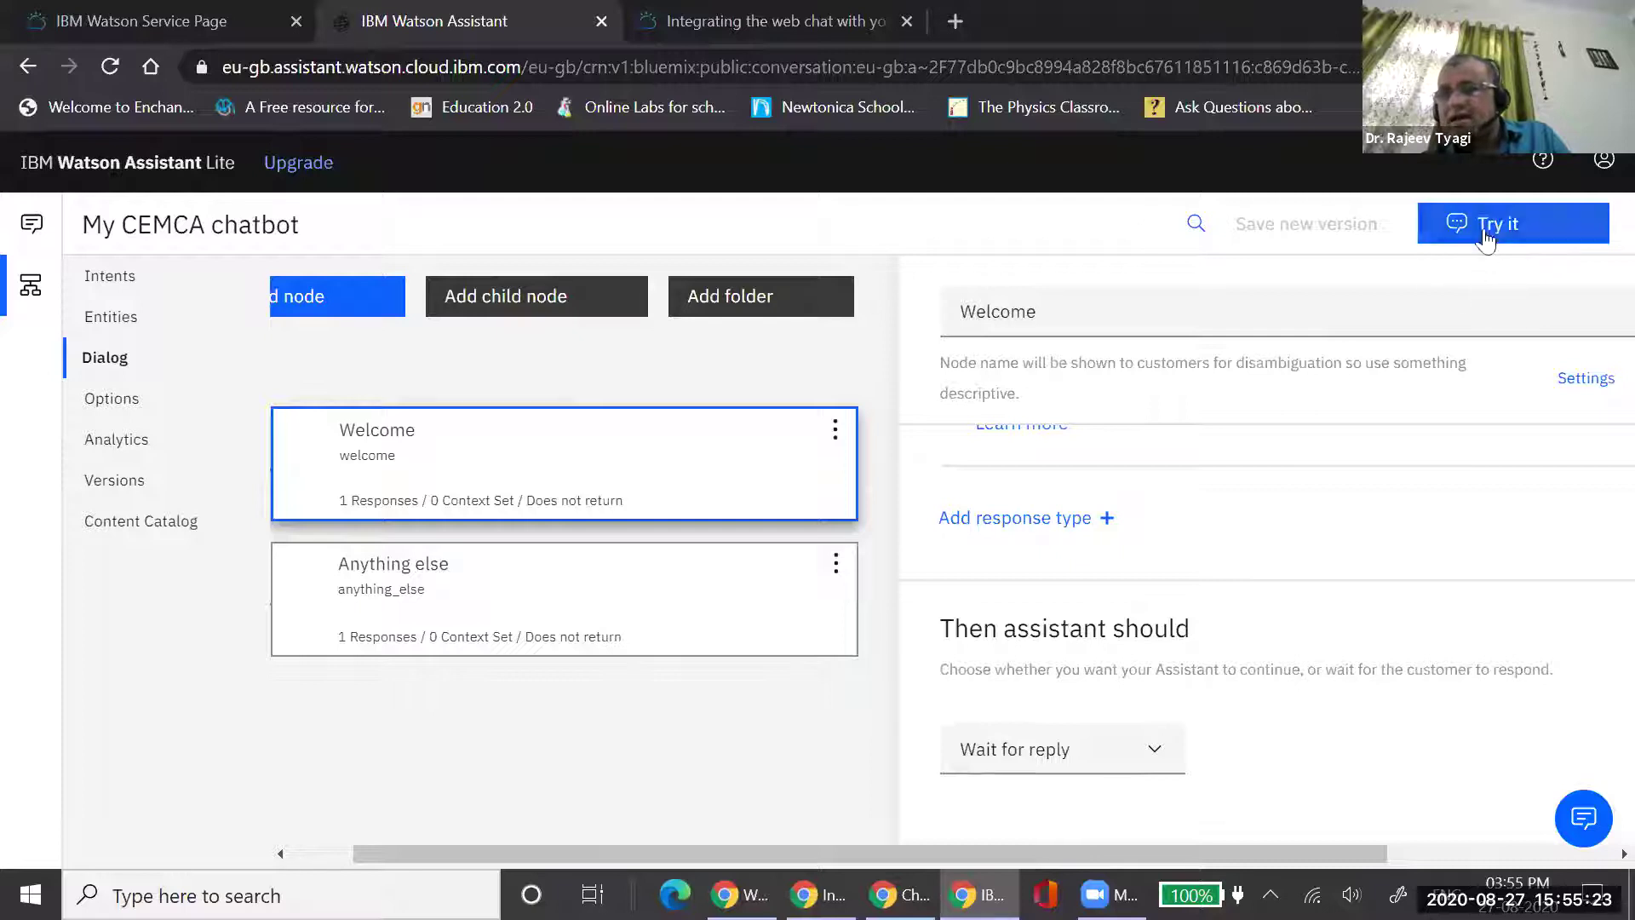
{"action": "left_click", "coordinate": [1441, 315]}
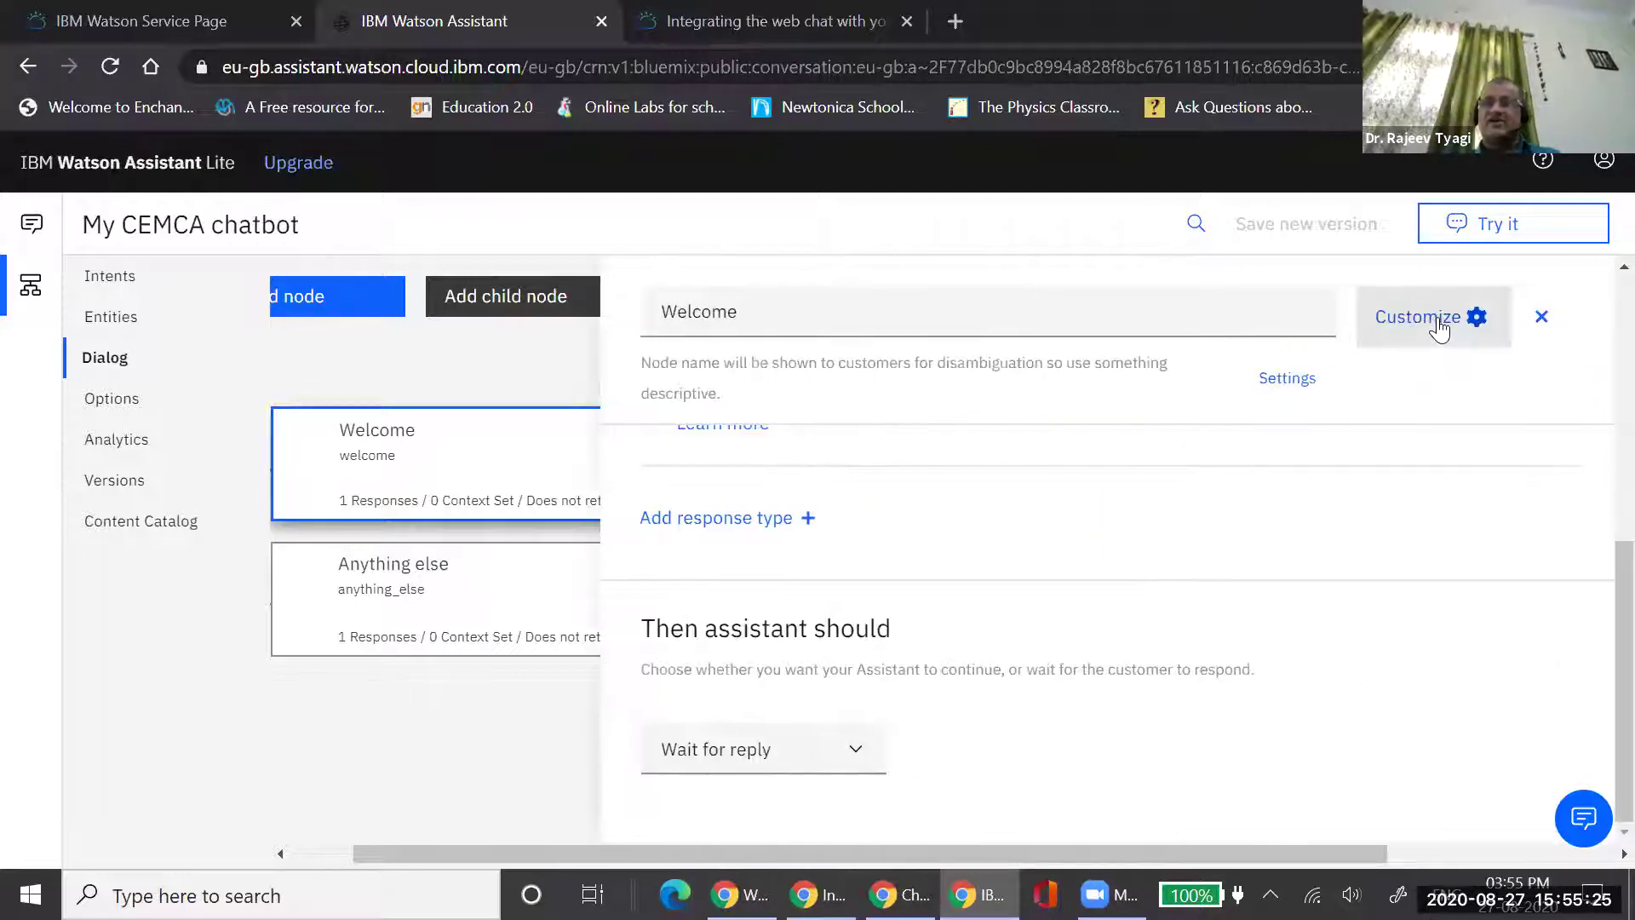
Test the chatbot in the tryout chat with the message "I am here to learn" and close the chat
{"action": "left_click", "coordinate": [1483, 230]}
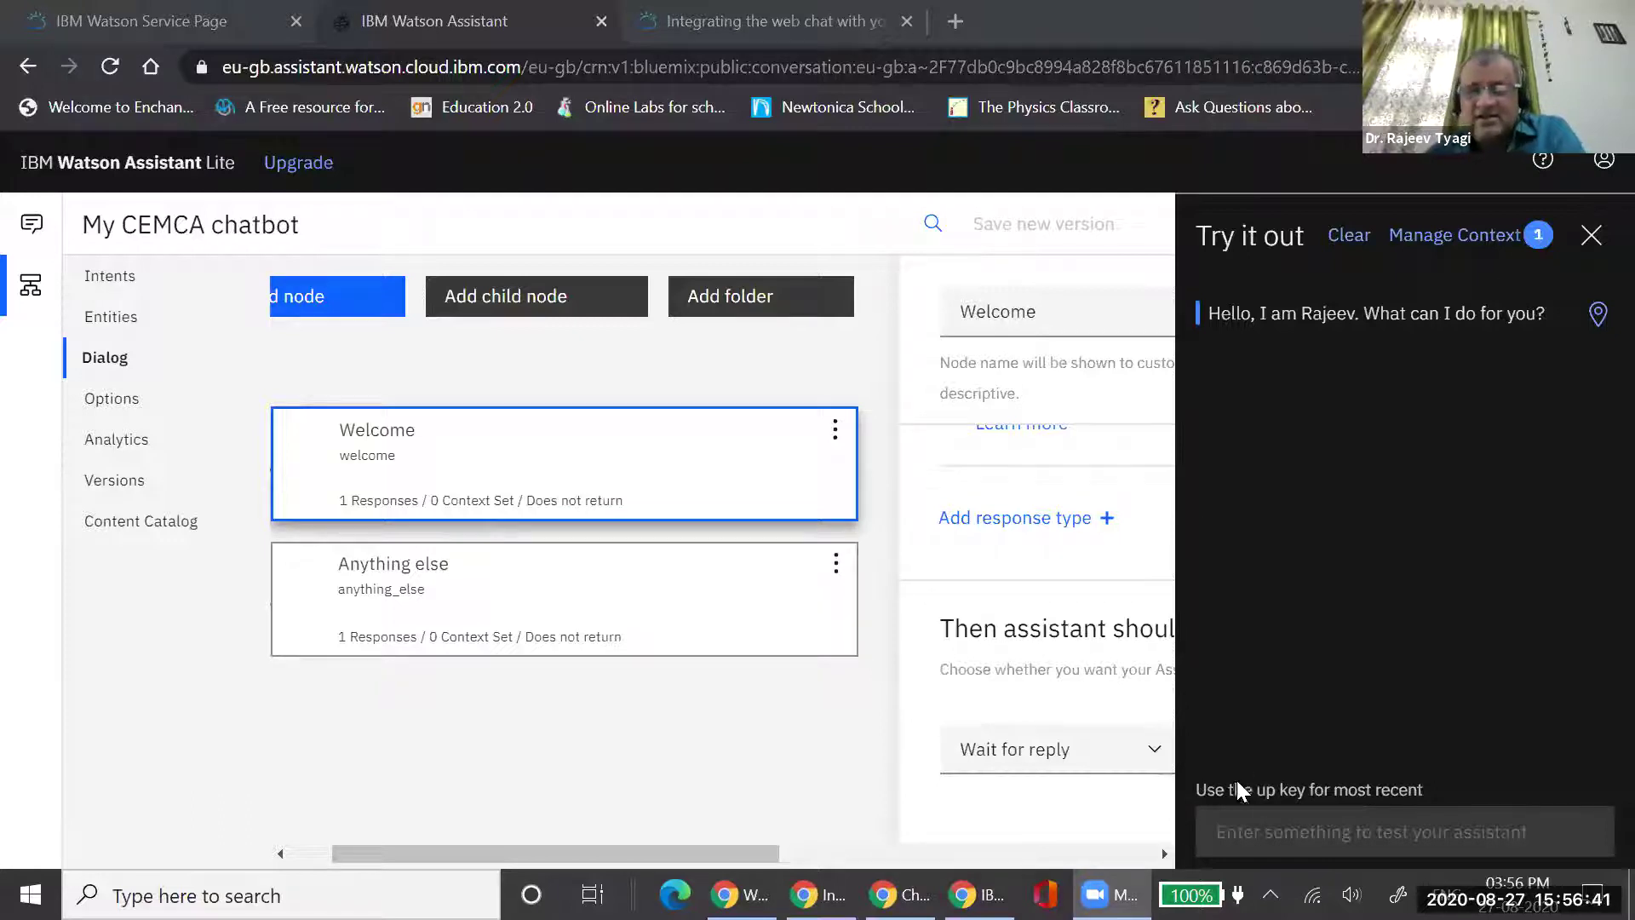
{"action": "left_click", "coordinate": [1262, 839]}
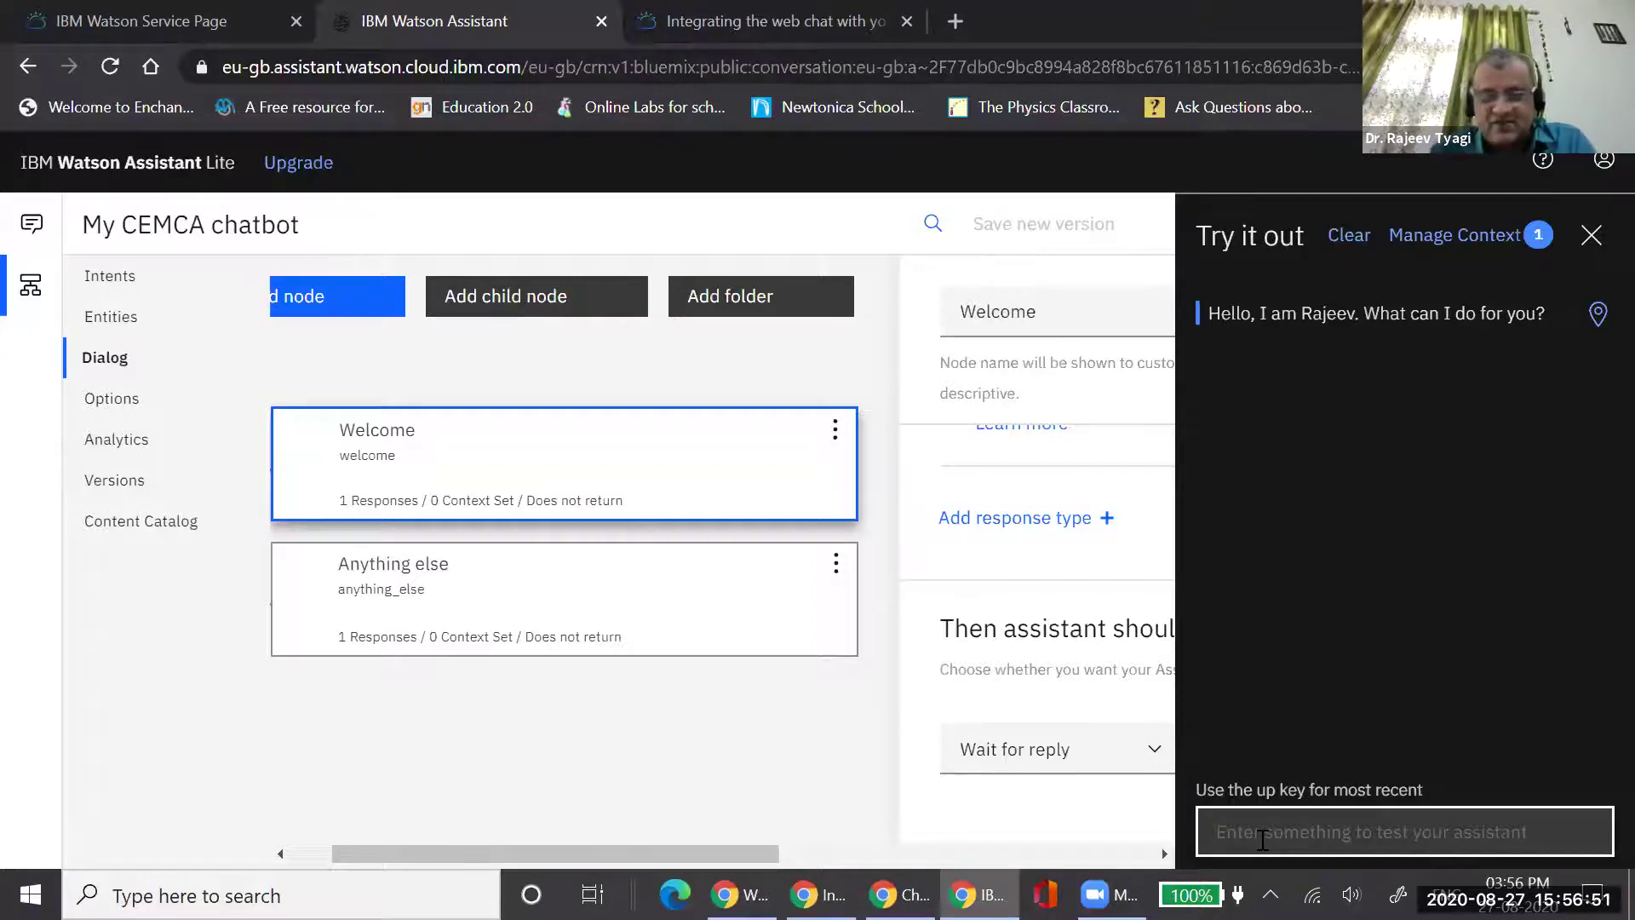
{"action": "type", "text": "I a"}
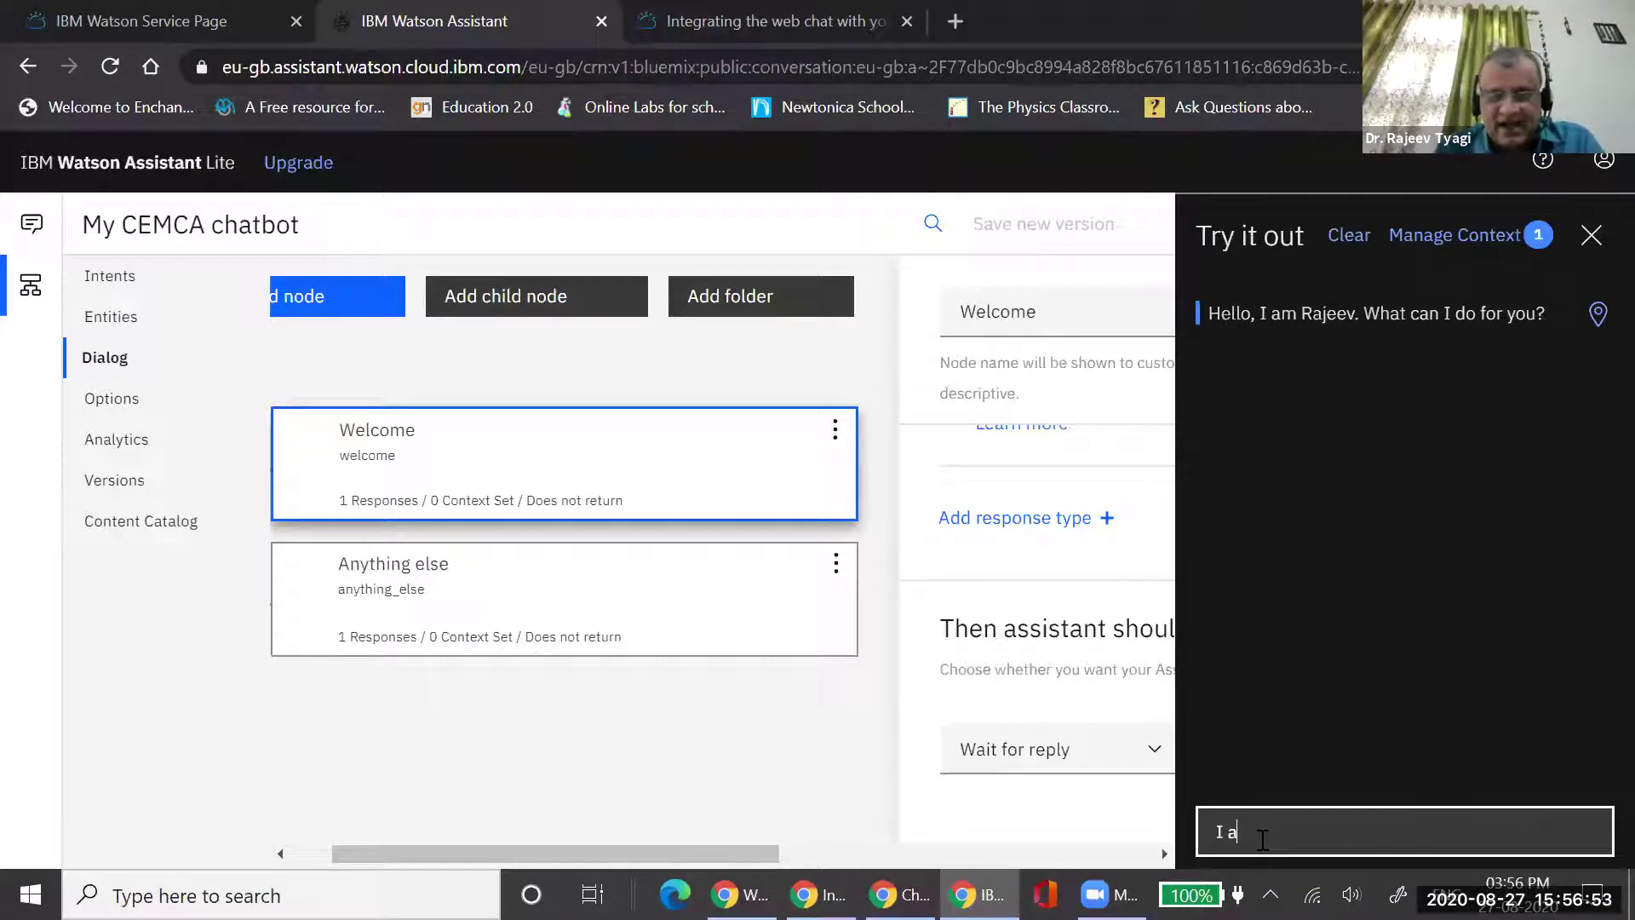
{"action": "type", "text": "m here to lea"}
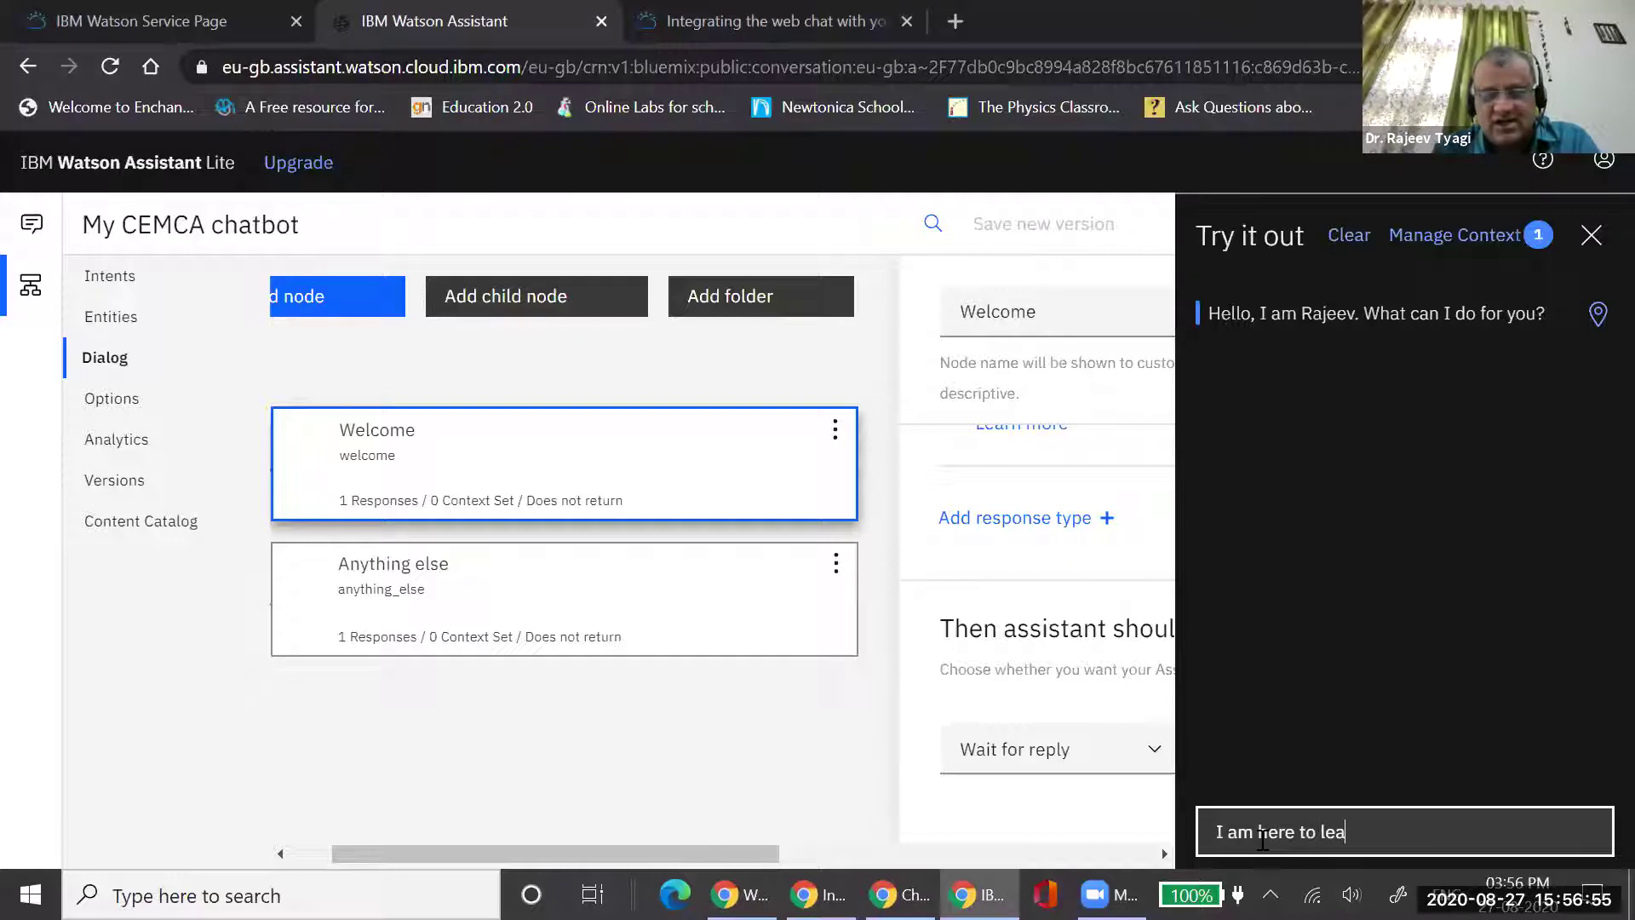
{"action": "key", "text": "Return"}
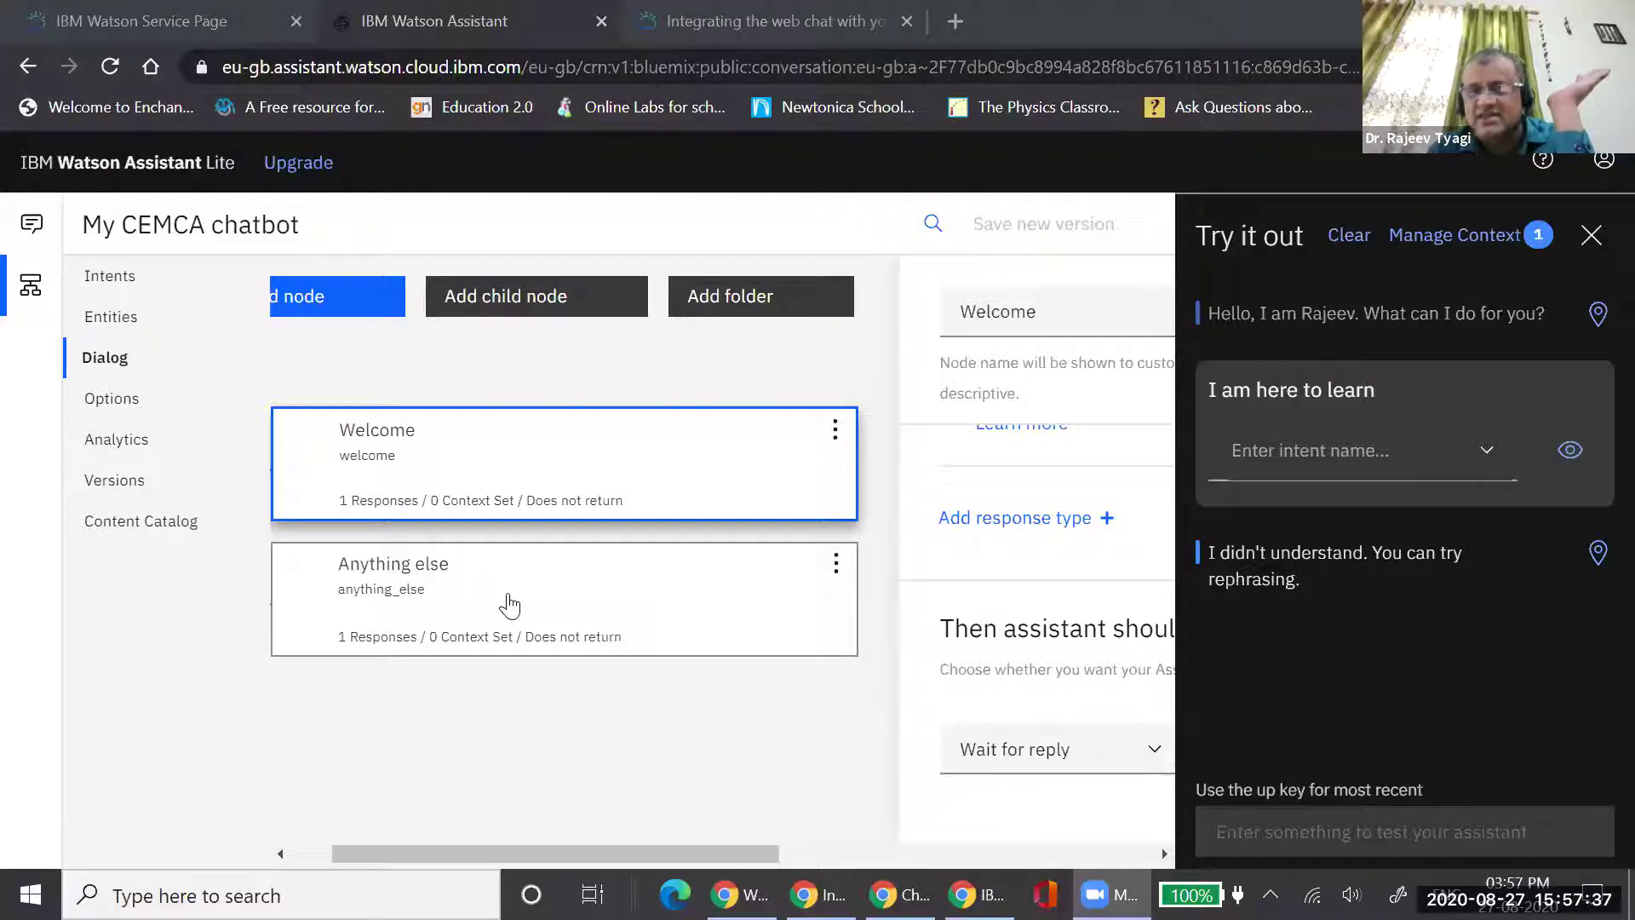
{"action": "left_click", "coordinate": [1593, 238]}
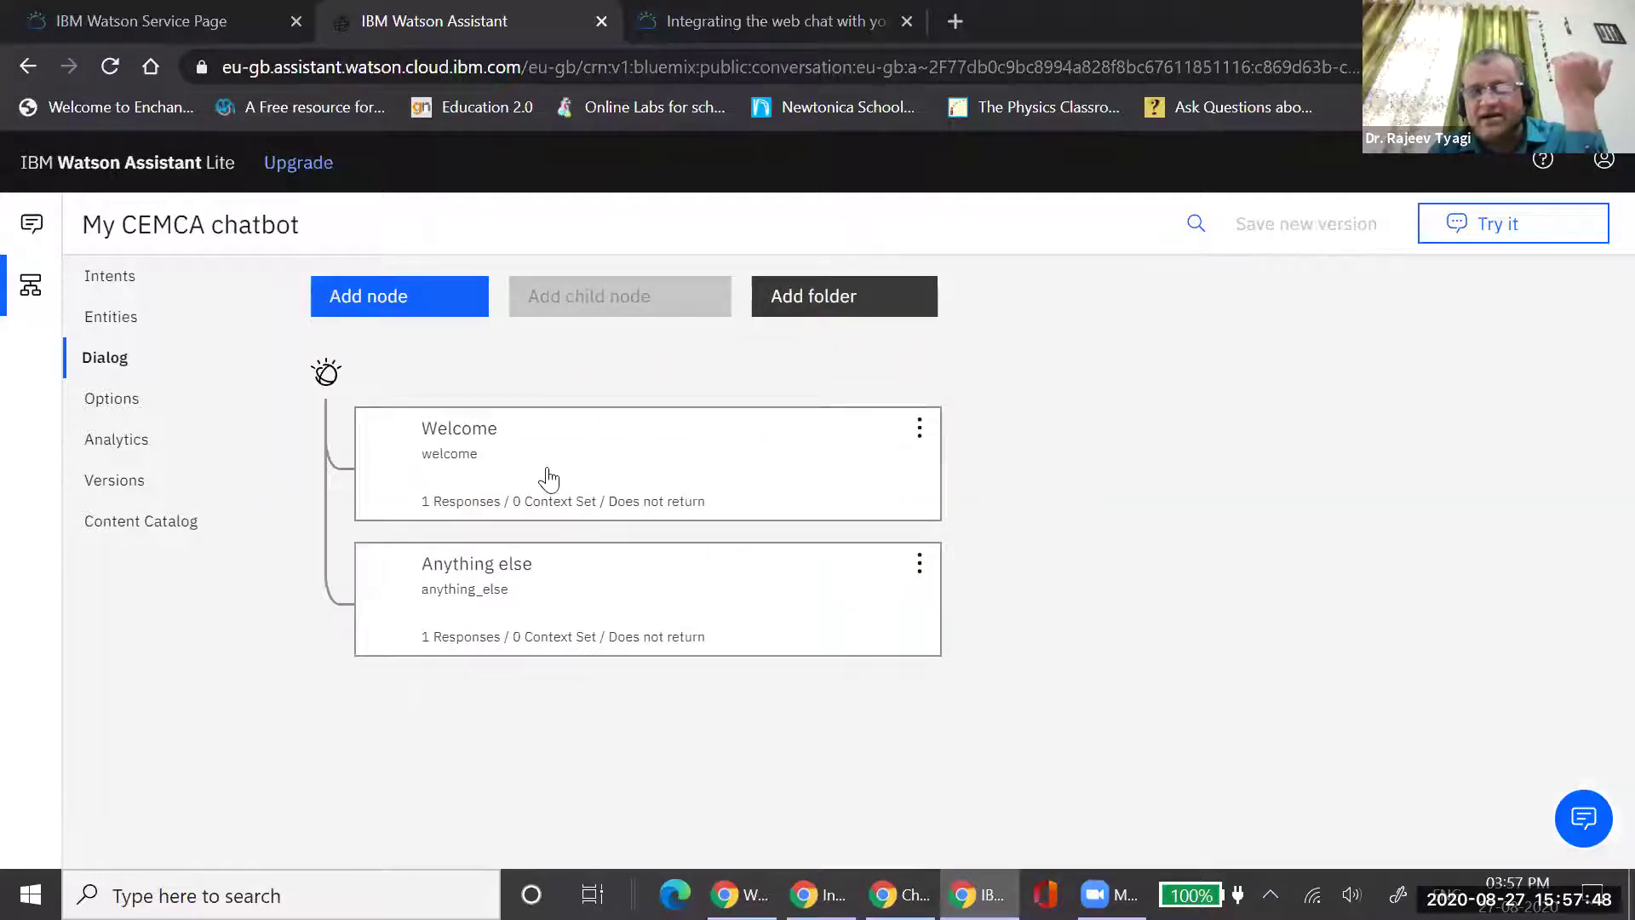
Review the Welcome node's condition, greeting response and follow-up action, and close the node
{"action": "left_click", "coordinate": [550, 479]}
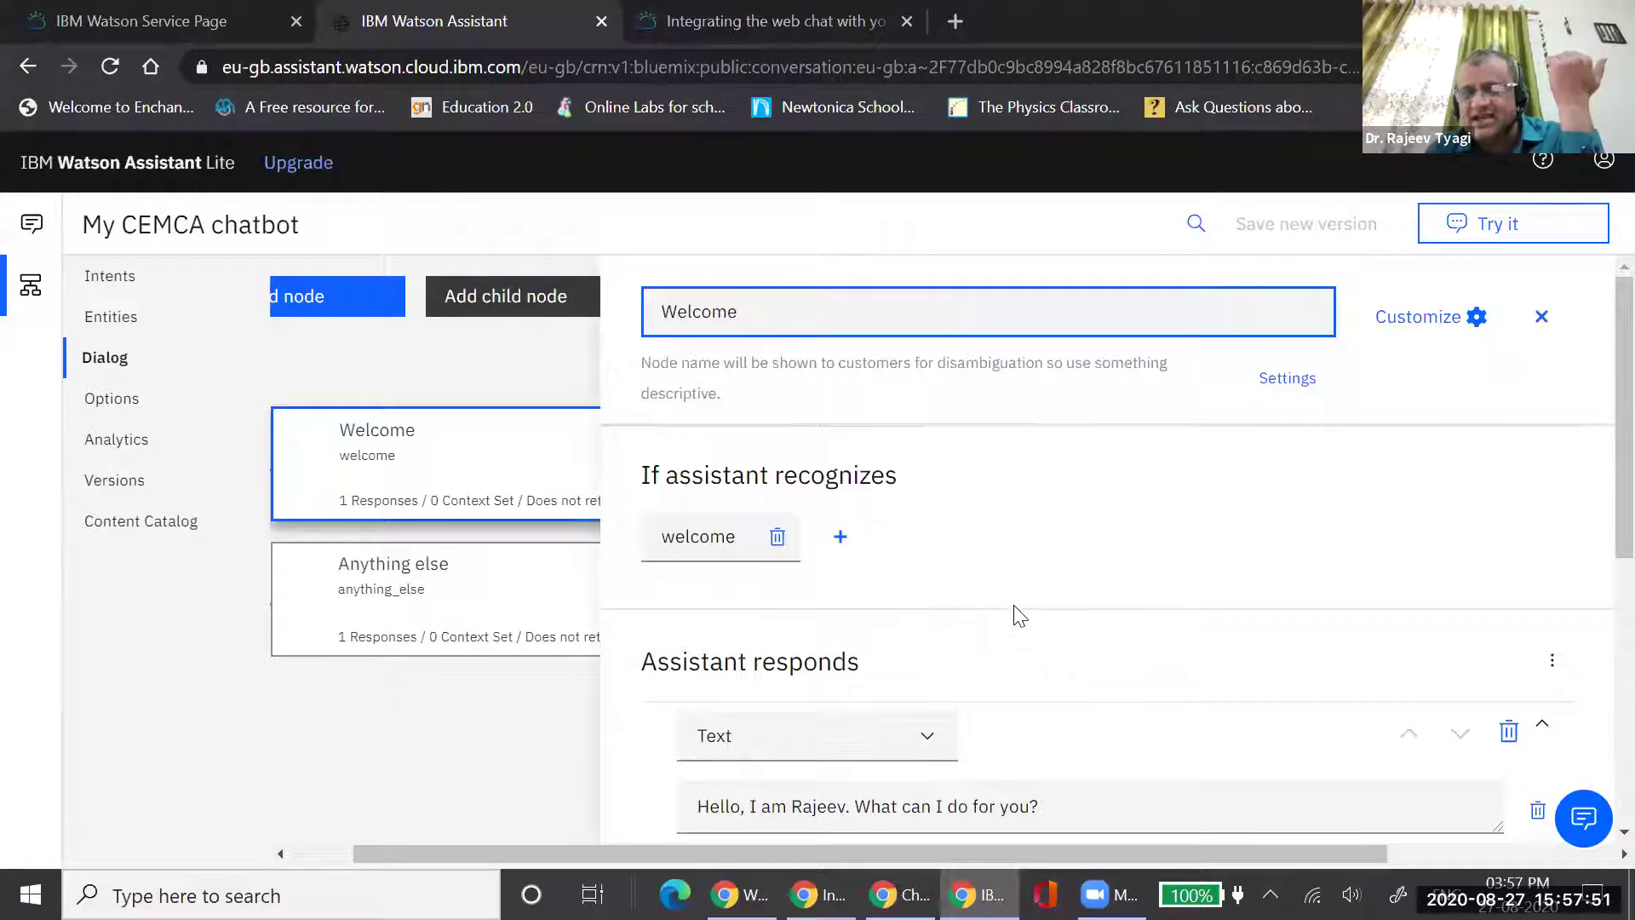
{"action": "scroll", "coordinate": [1015, 608], "scroll_direction": "down", "scroll_amount": 2}
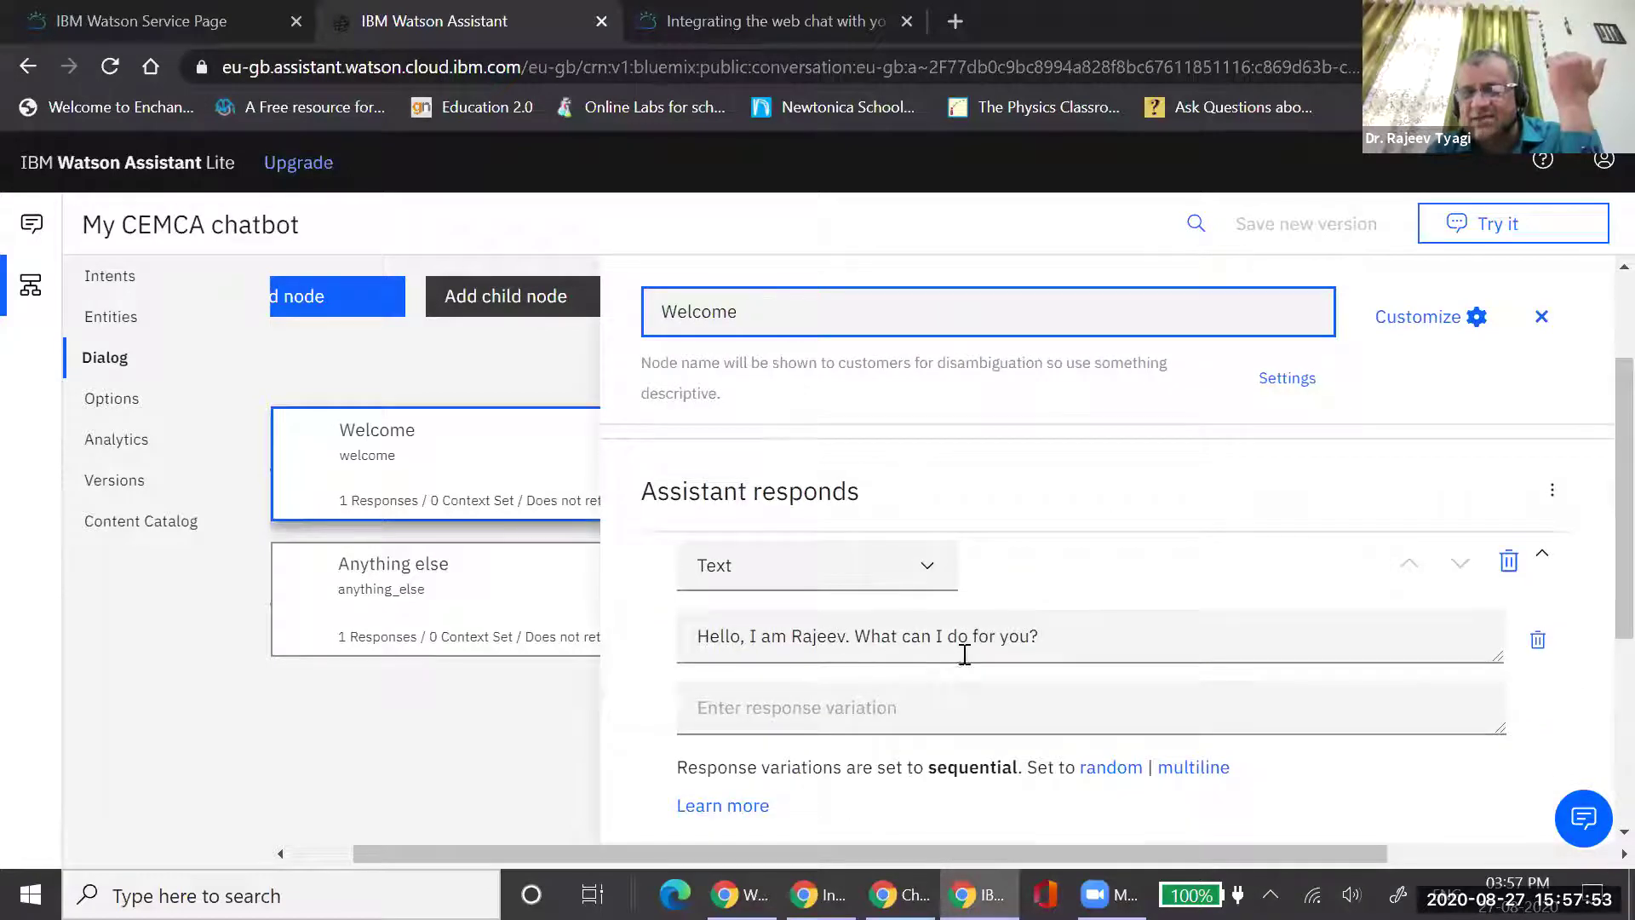
{"action": "scroll", "coordinate": [1025, 645], "scroll_direction": "down", "scroll_amount": 3}
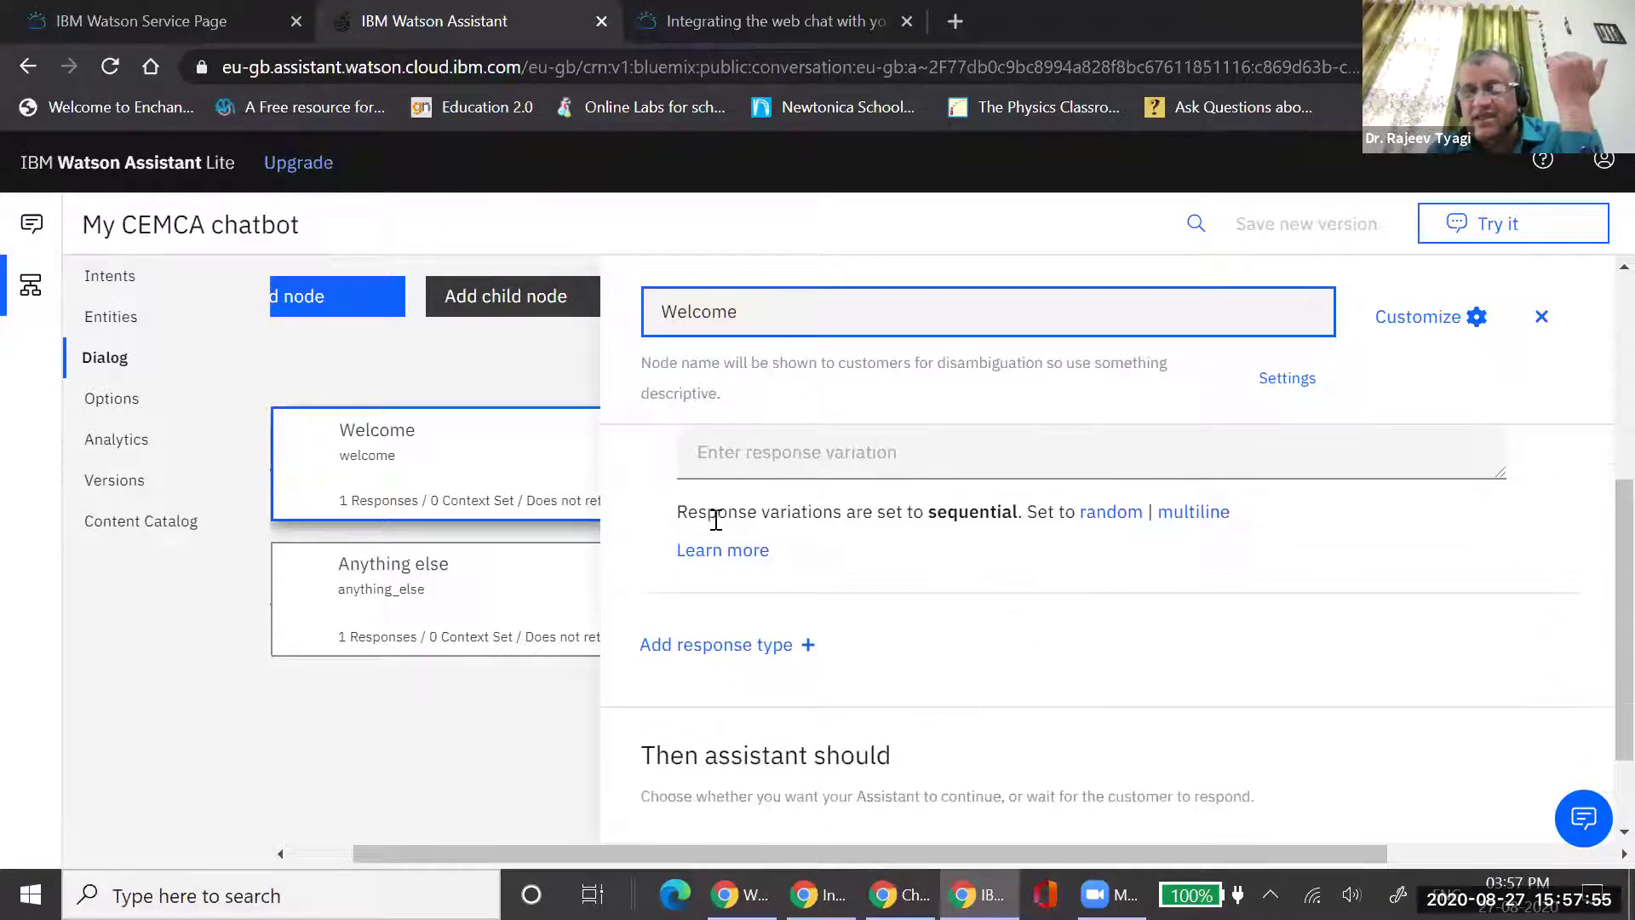
{"action": "scroll", "coordinate": [942, 668], "scroll_direction": "down", "scroll_amount": 2}
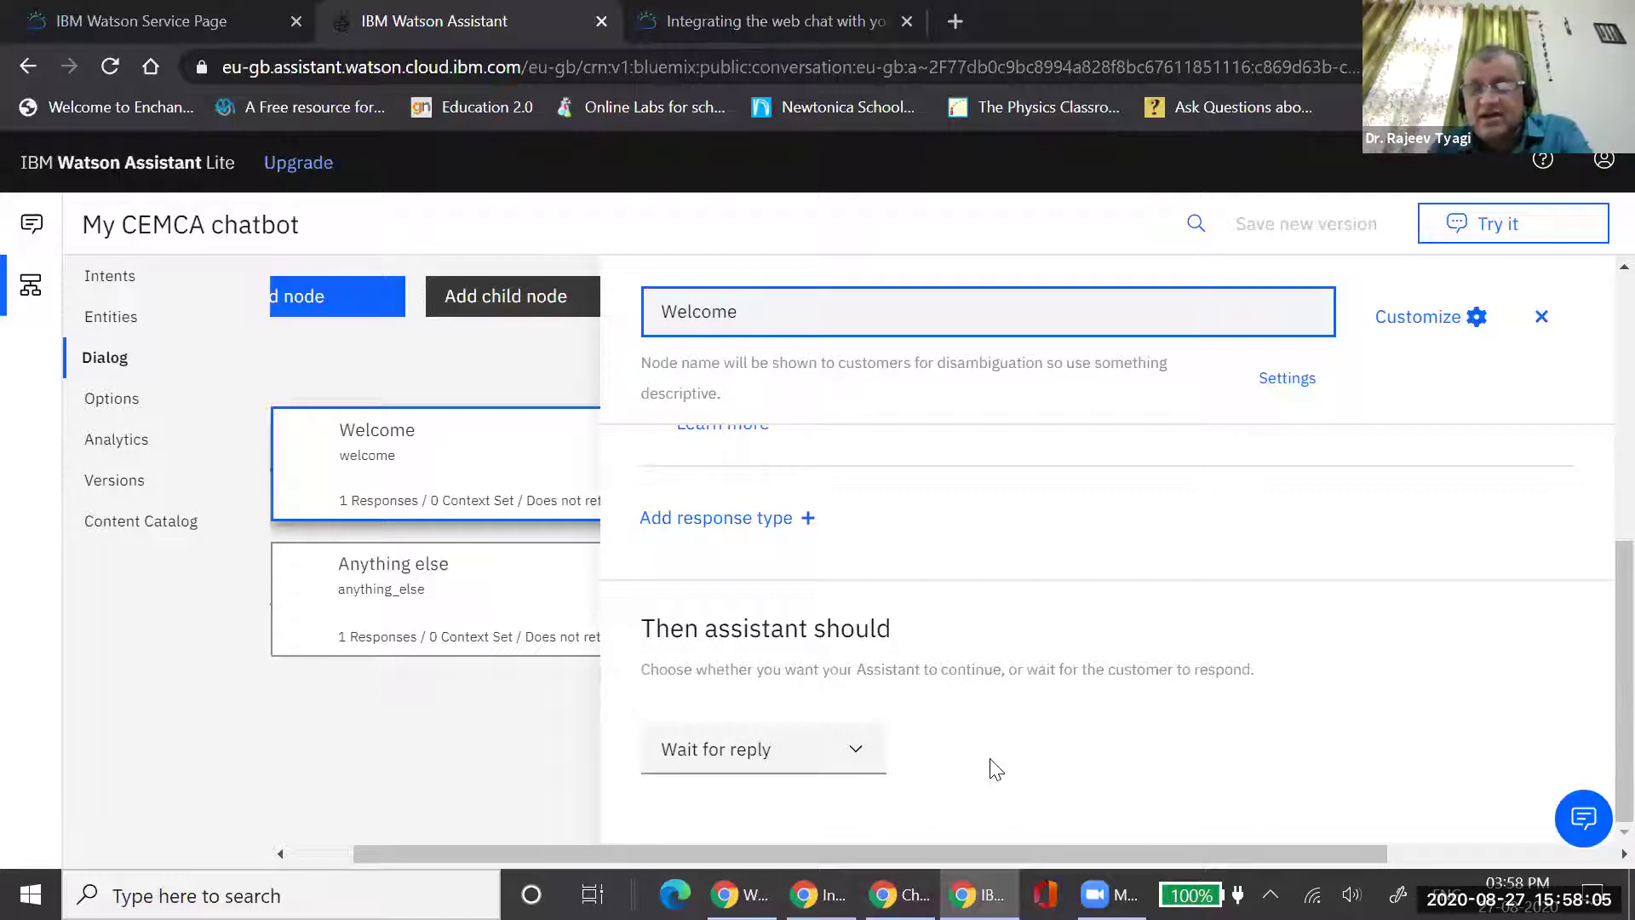
{"action": "left_click", "coordinate": [441, 686]}
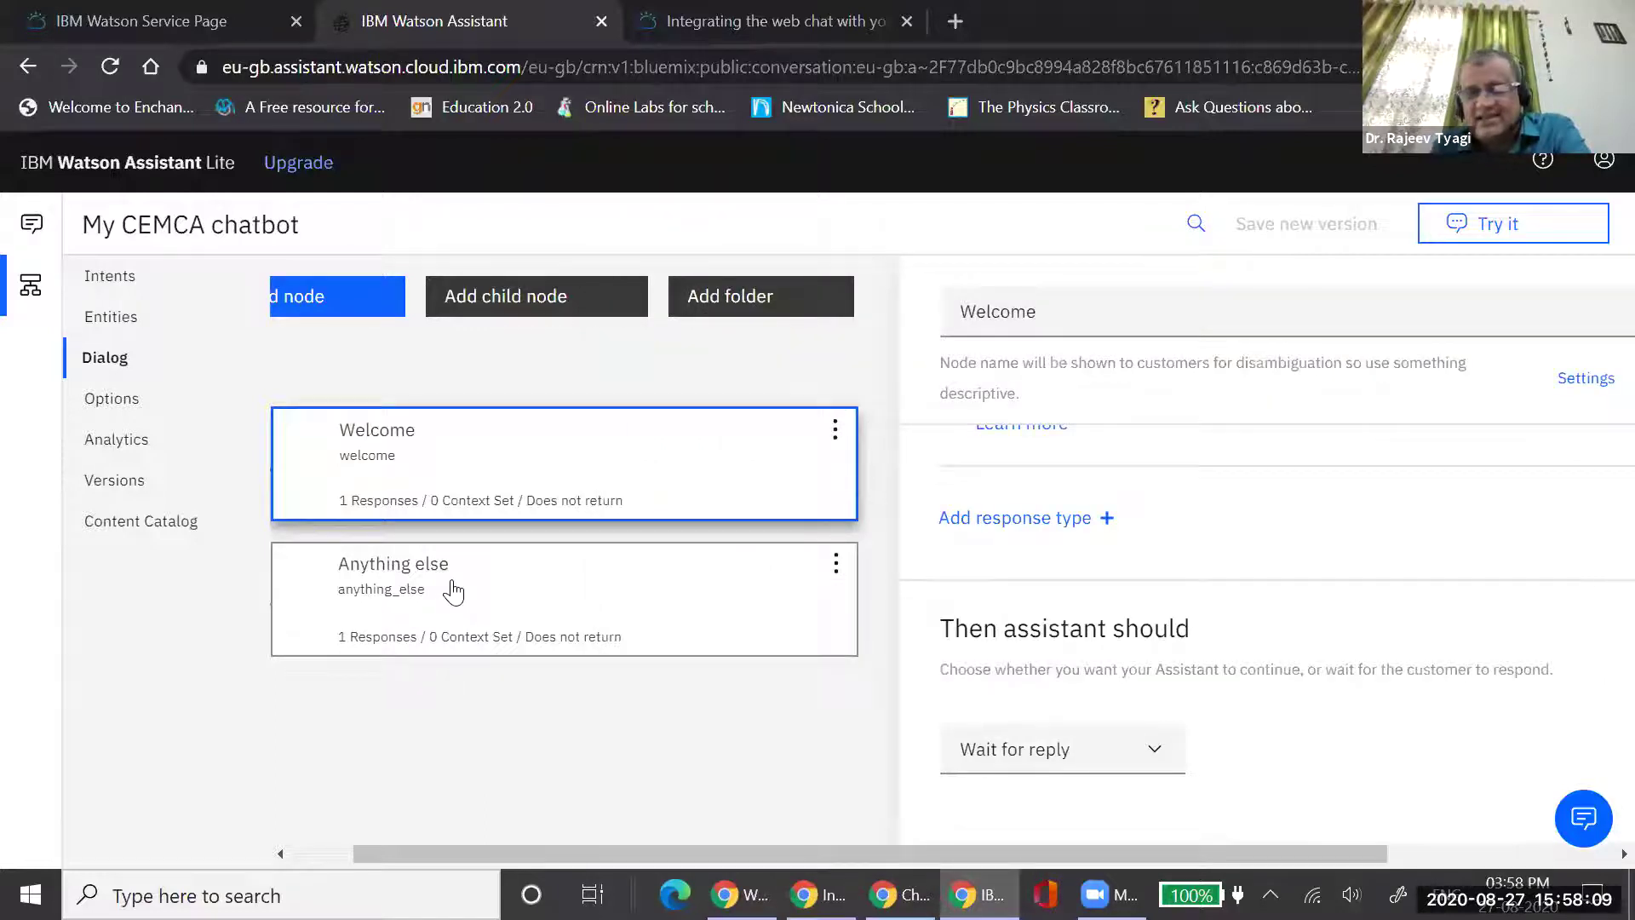
Open the Anything else node and examine its condition and text response variations
{"action": "left_click", "coordinate": [452, 591]}
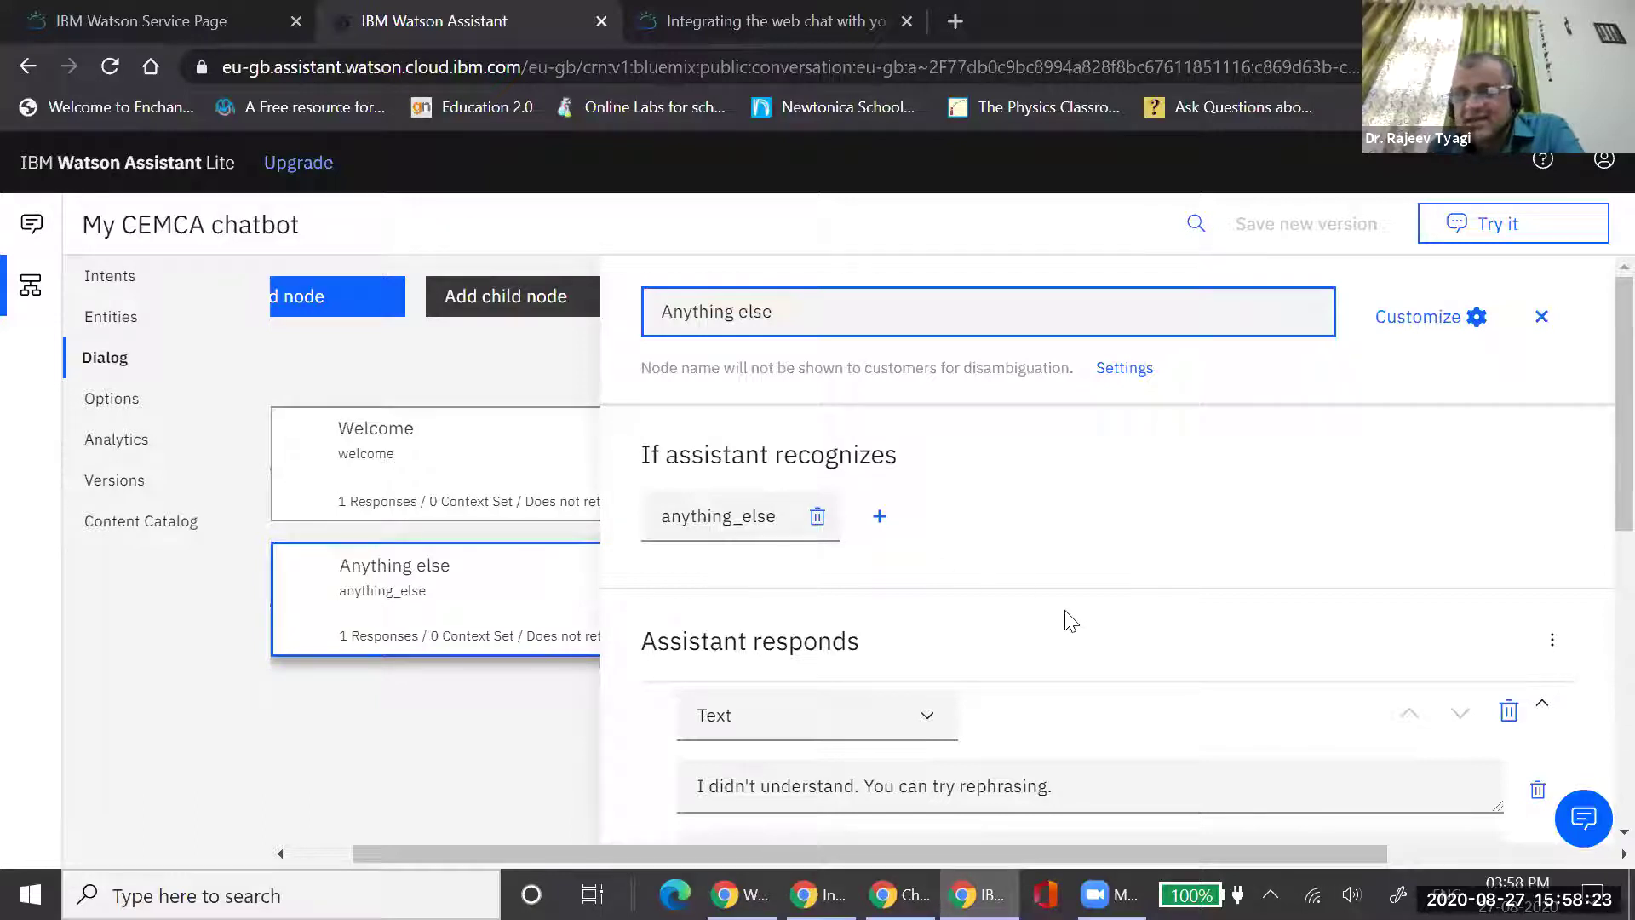
{"action": "scroll", "coordinate": [1069, 622], "scroll_direction": "down", "scroll_amount": 1}
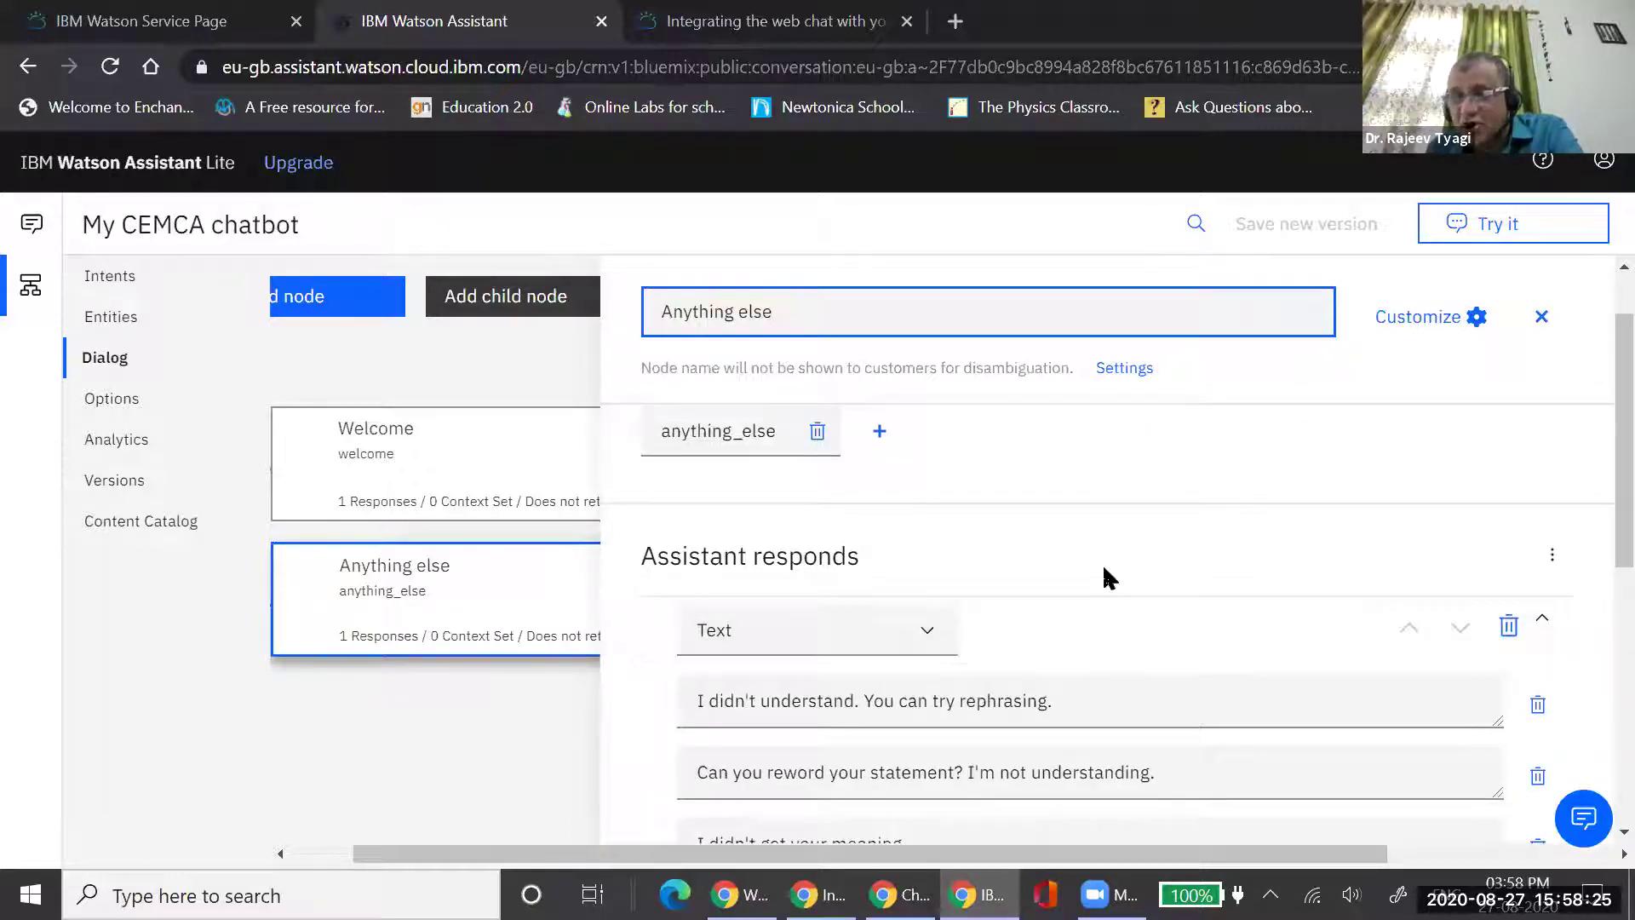
{"action": "scroll", "coordinate": [1102, 563], "scroll_direction": "down", "scroll_amount": 1}
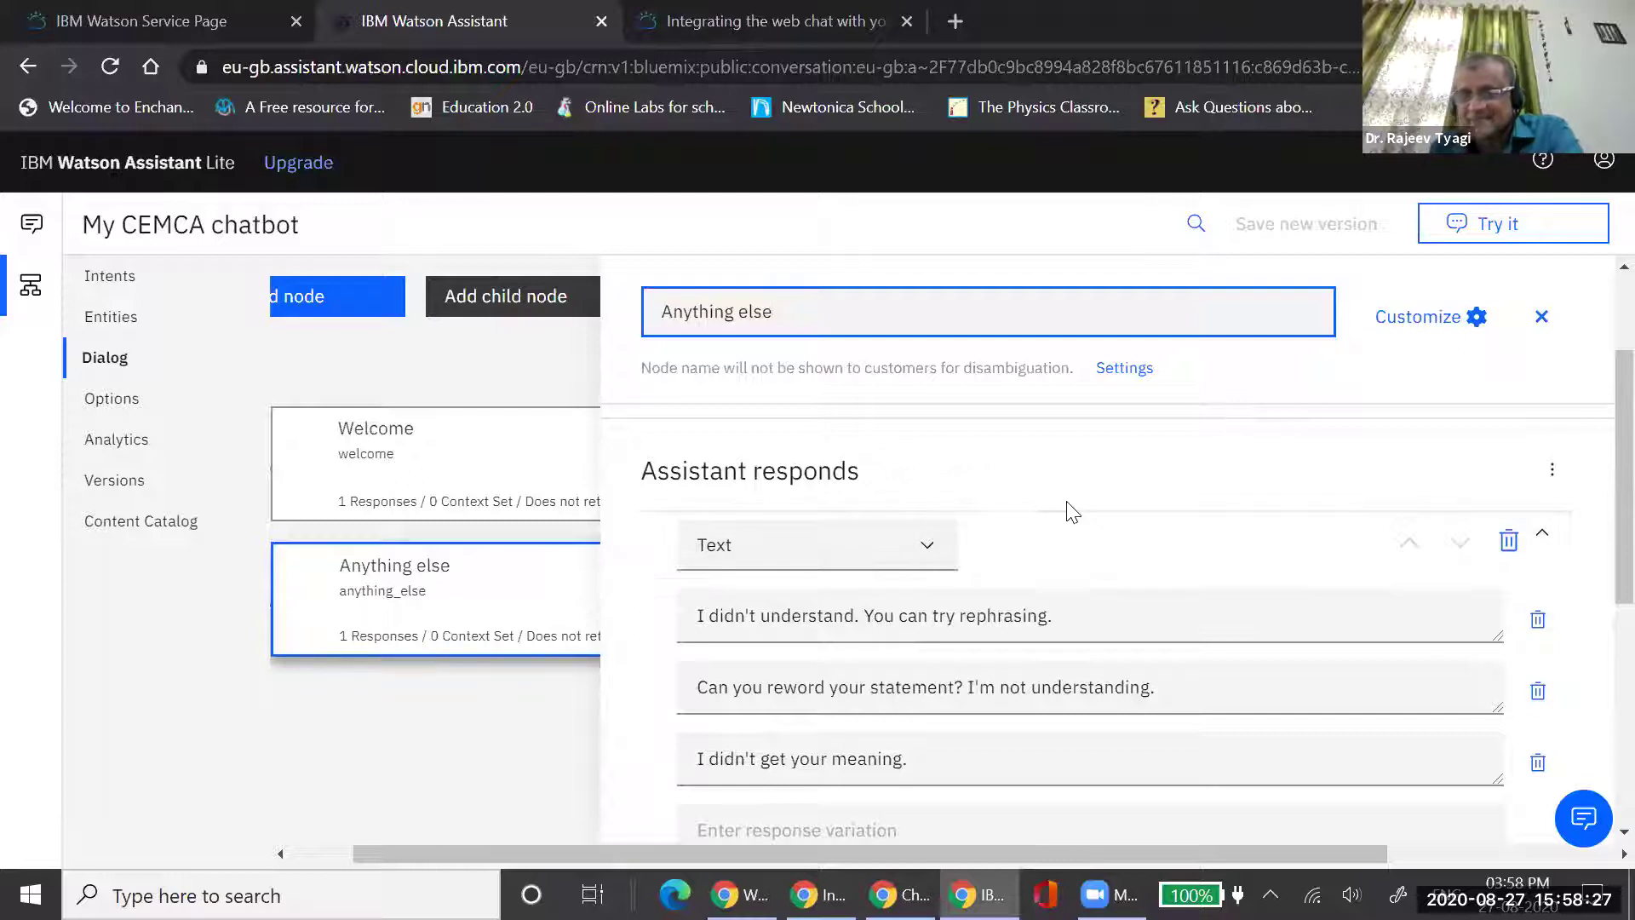
{"action": "scroll", "coordinate": [1065, 511], "scroll_direction": "down", "scroll_amount": 1}
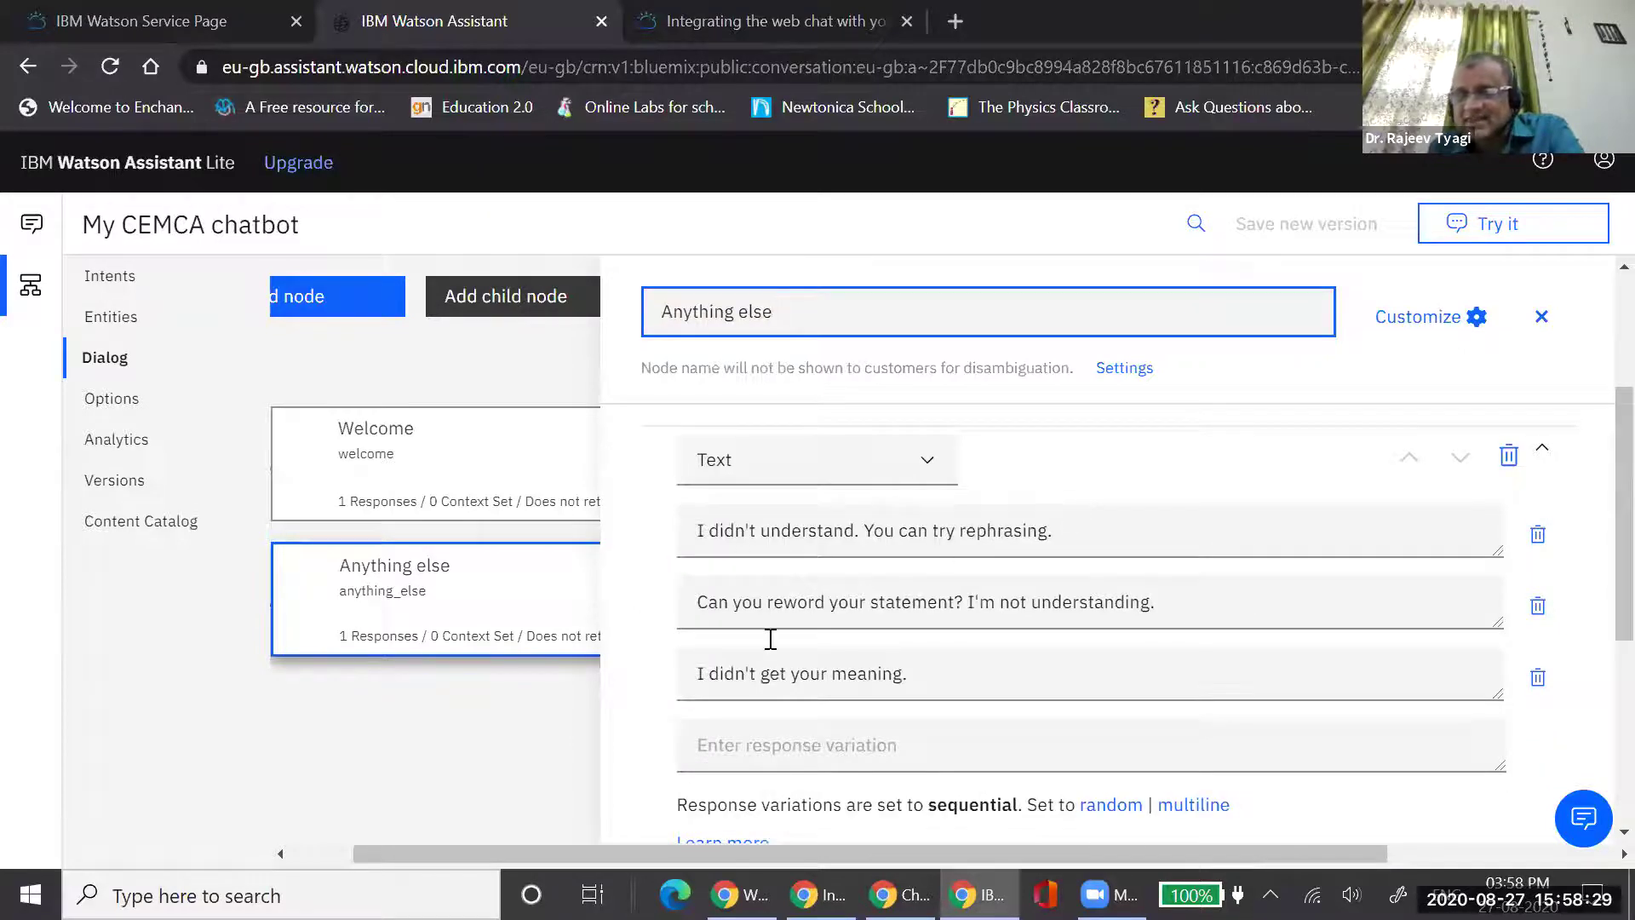
{"action": "scroll", "coordinate": [1193, 573], "scroll_direction": "down", "scroll_amount": 1}
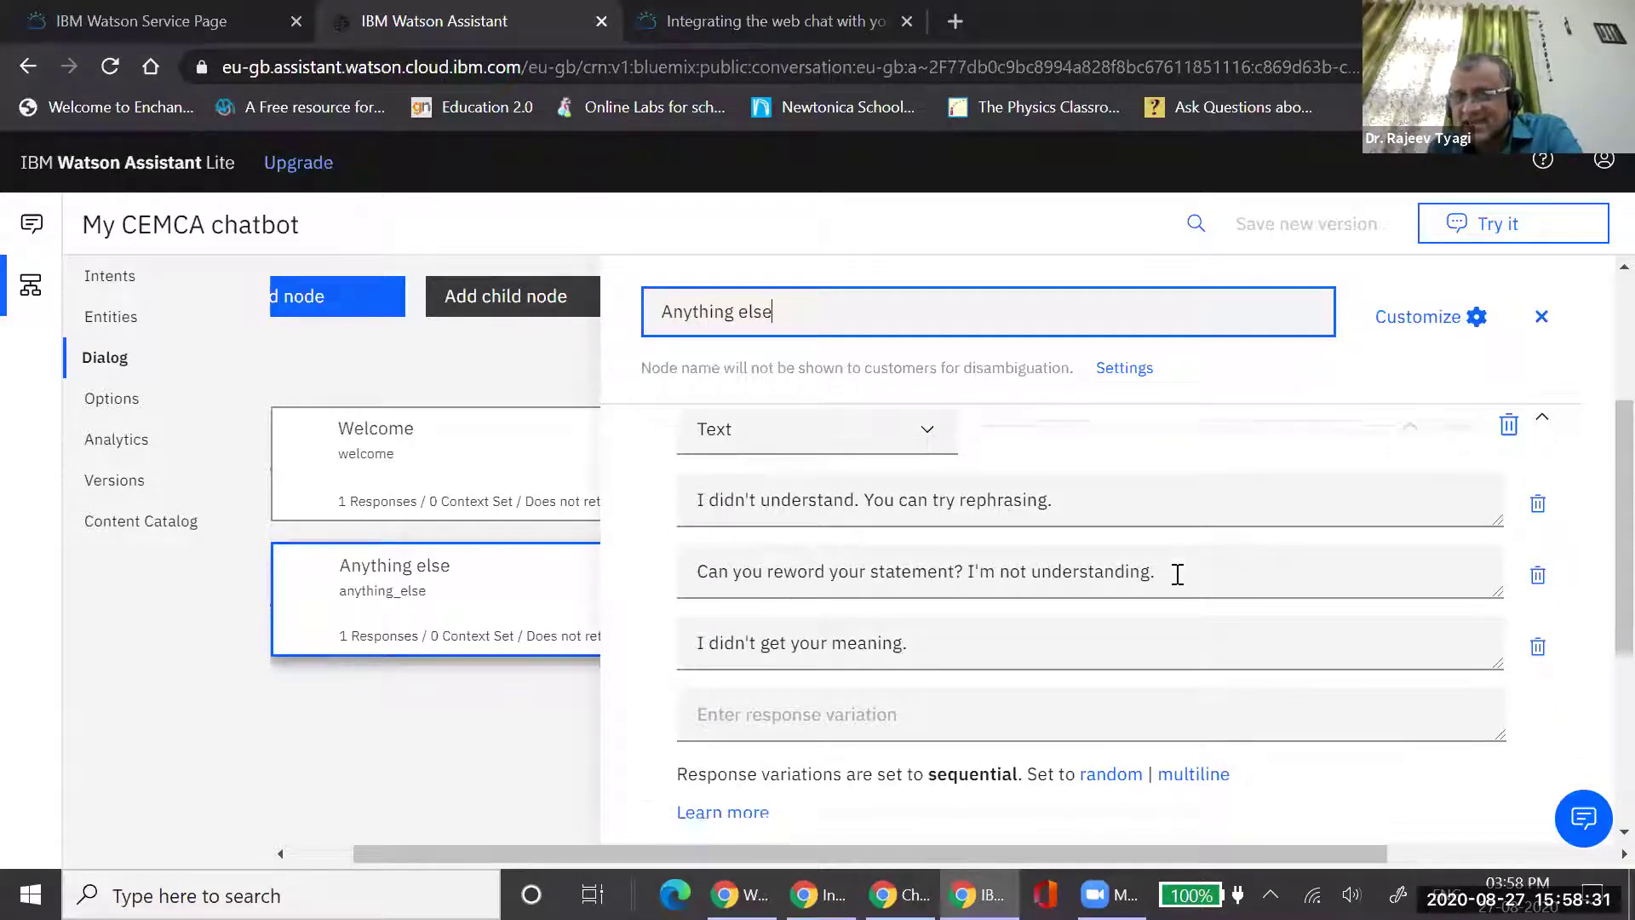
{"action": "scroll", "coordinate": [1025, 591], "scroll_direction": "down", "scroll_amount": 2}
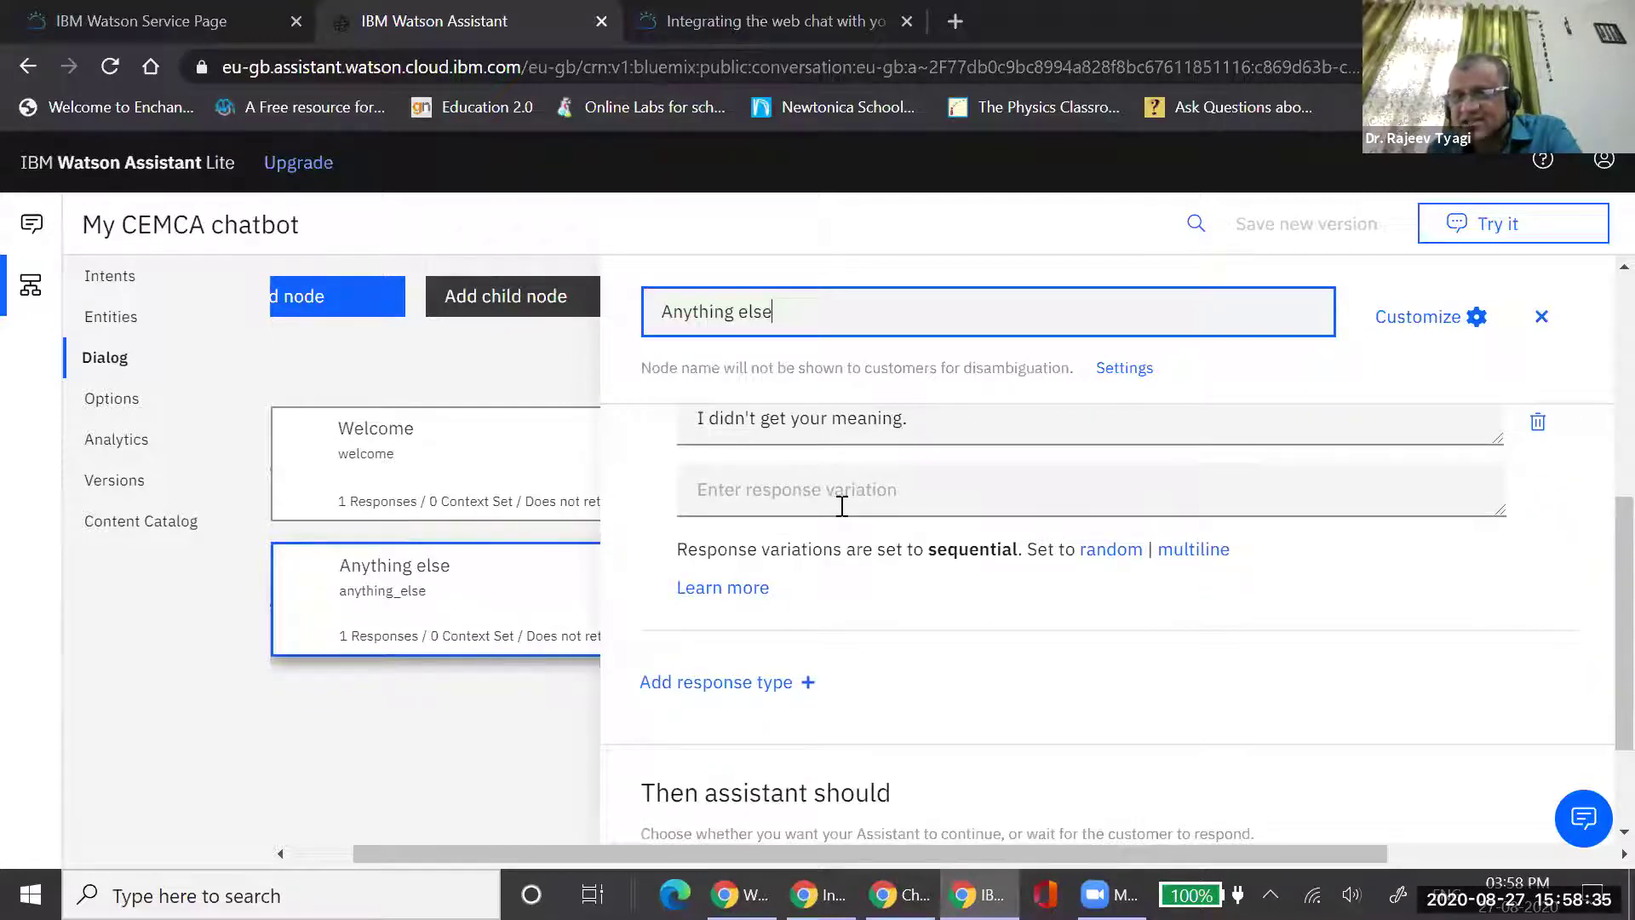
Delete the response variations "I didn't understand. You can try rephrasing." and "I didn't get your meaning." from the Anything else node
{"action": "scroll", "coordinate": [864, 533], "scroll_direction": "up", "scroll_amount": 2}
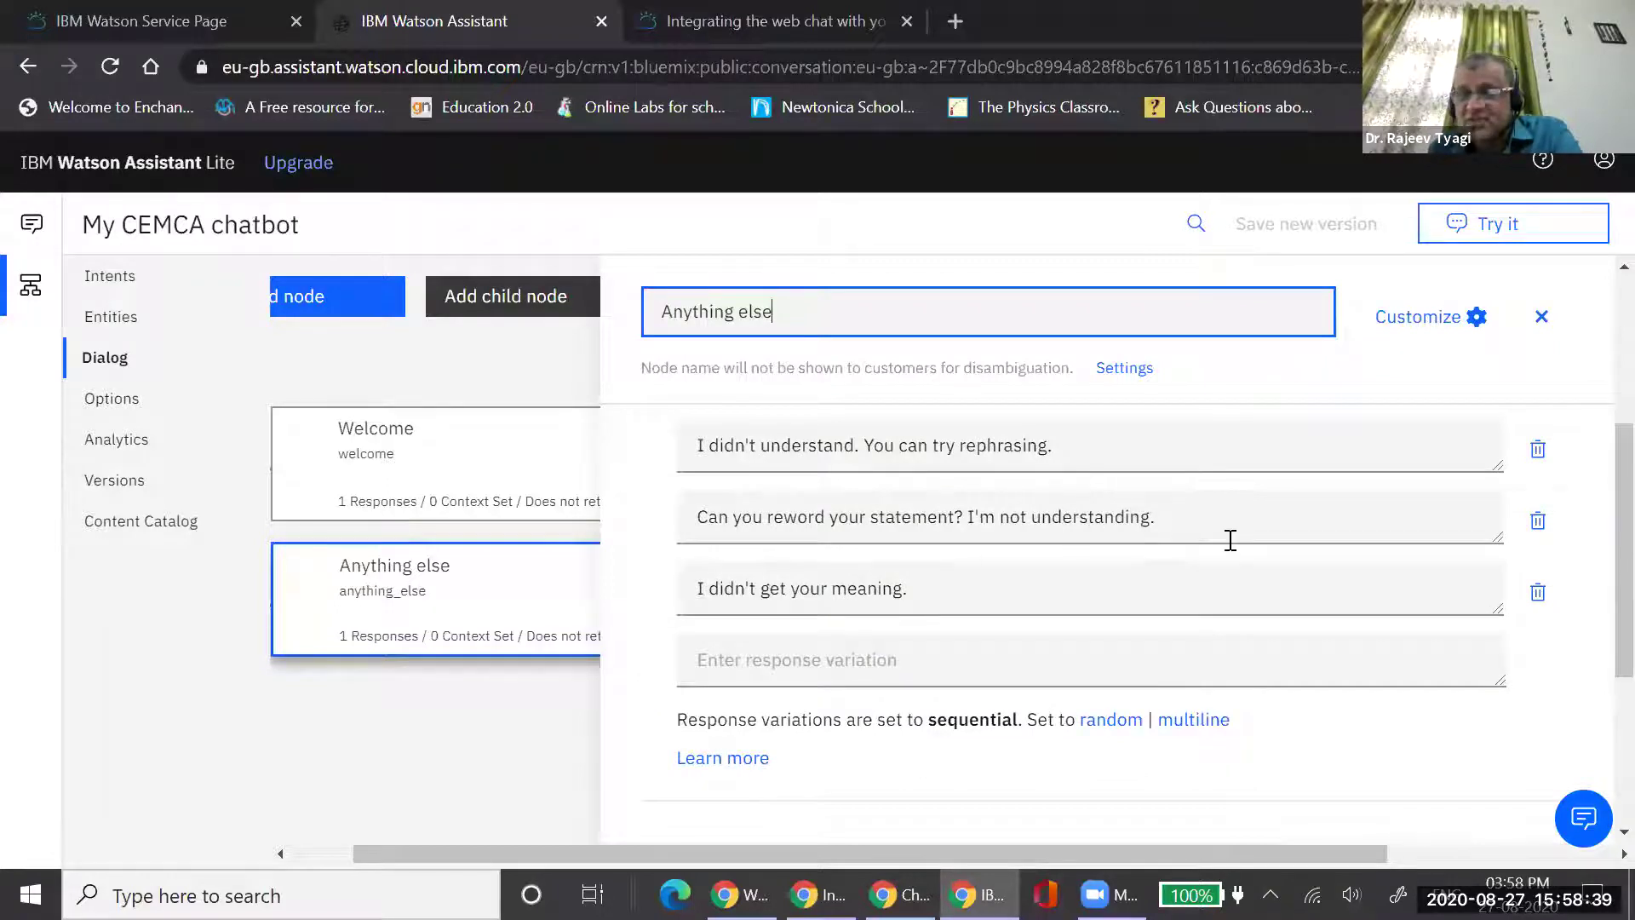
{"action": "left_click", "coordinate": [1536, 454]}
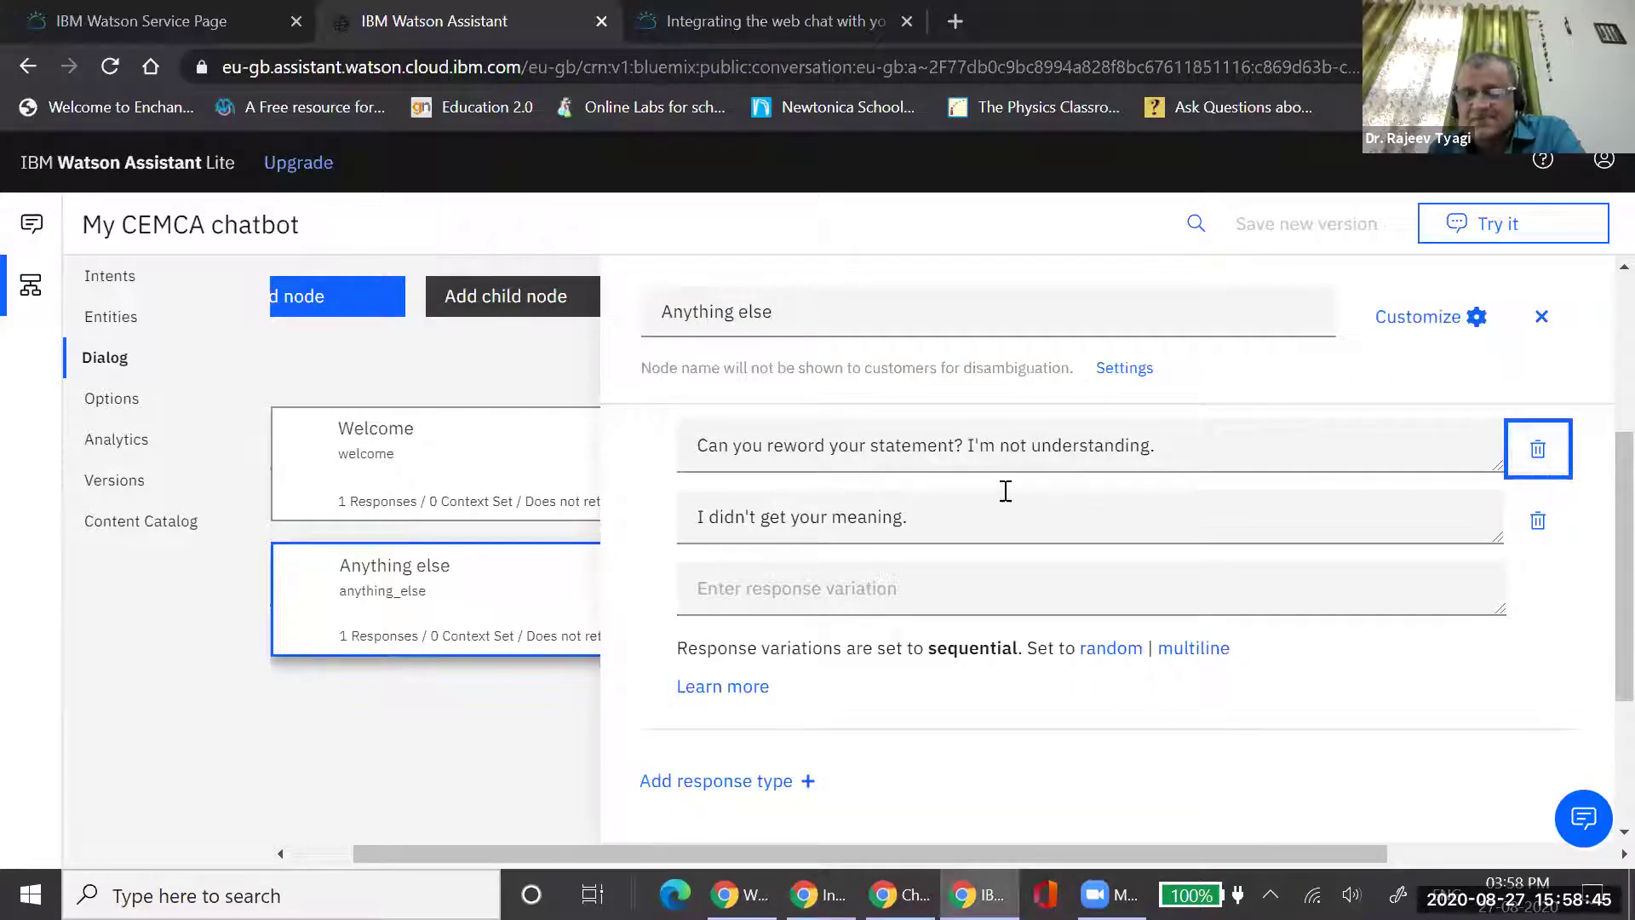
{"action": "left_click", "coordinate": [1537, 520]}
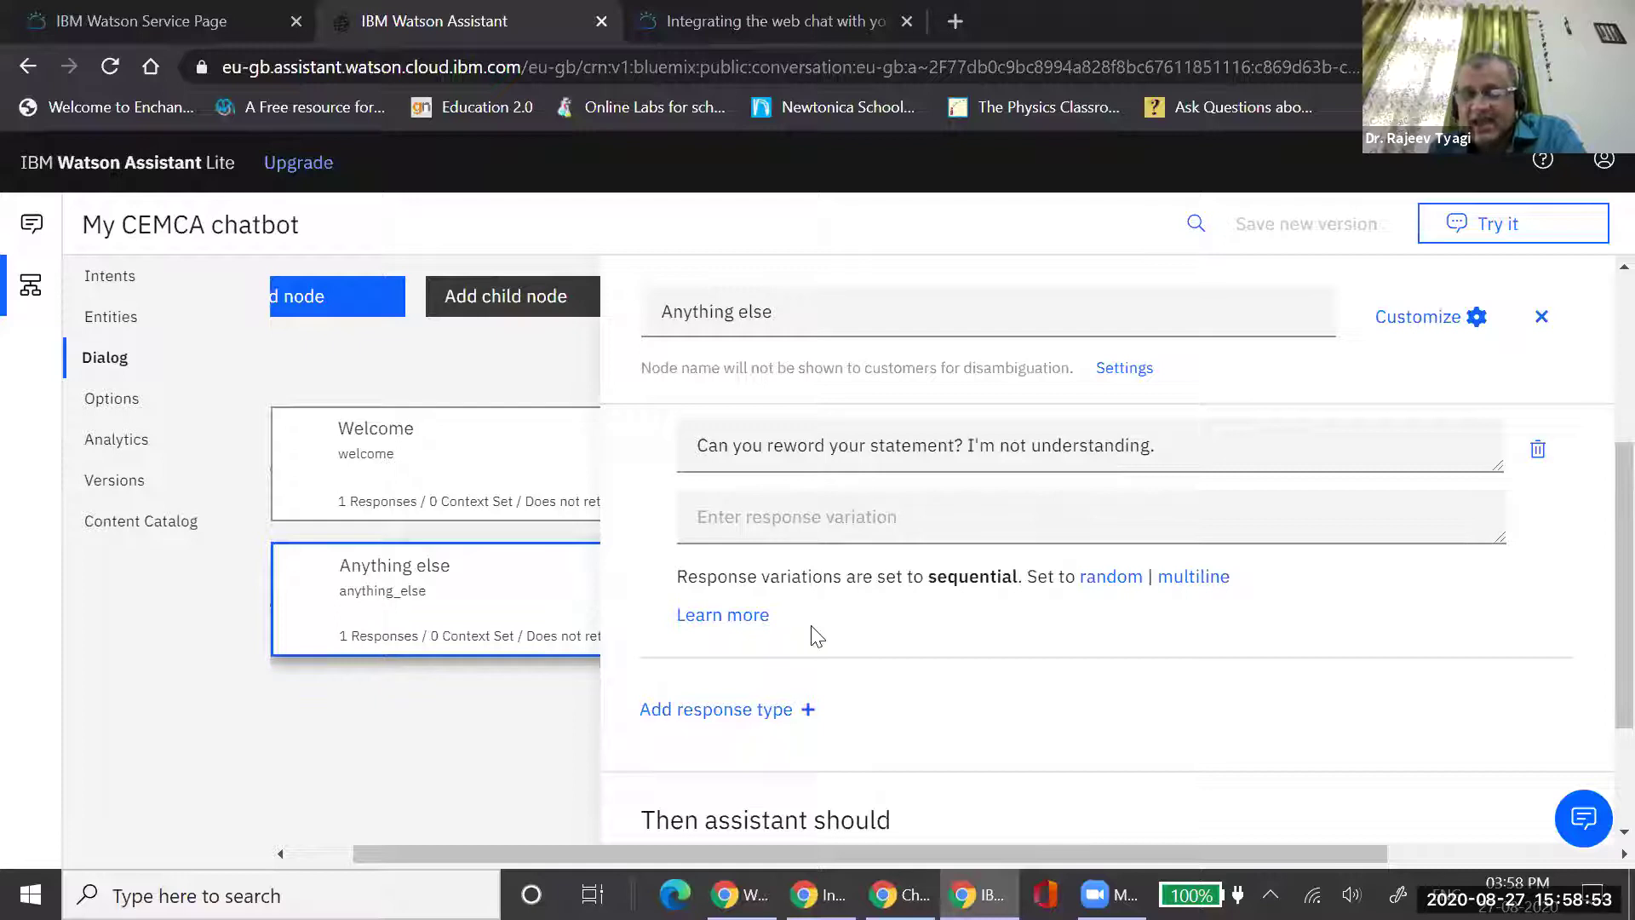
Add a second response to the Anything else node below its existing text response
{"action": "left_click", "coordinate": [734, 722]}
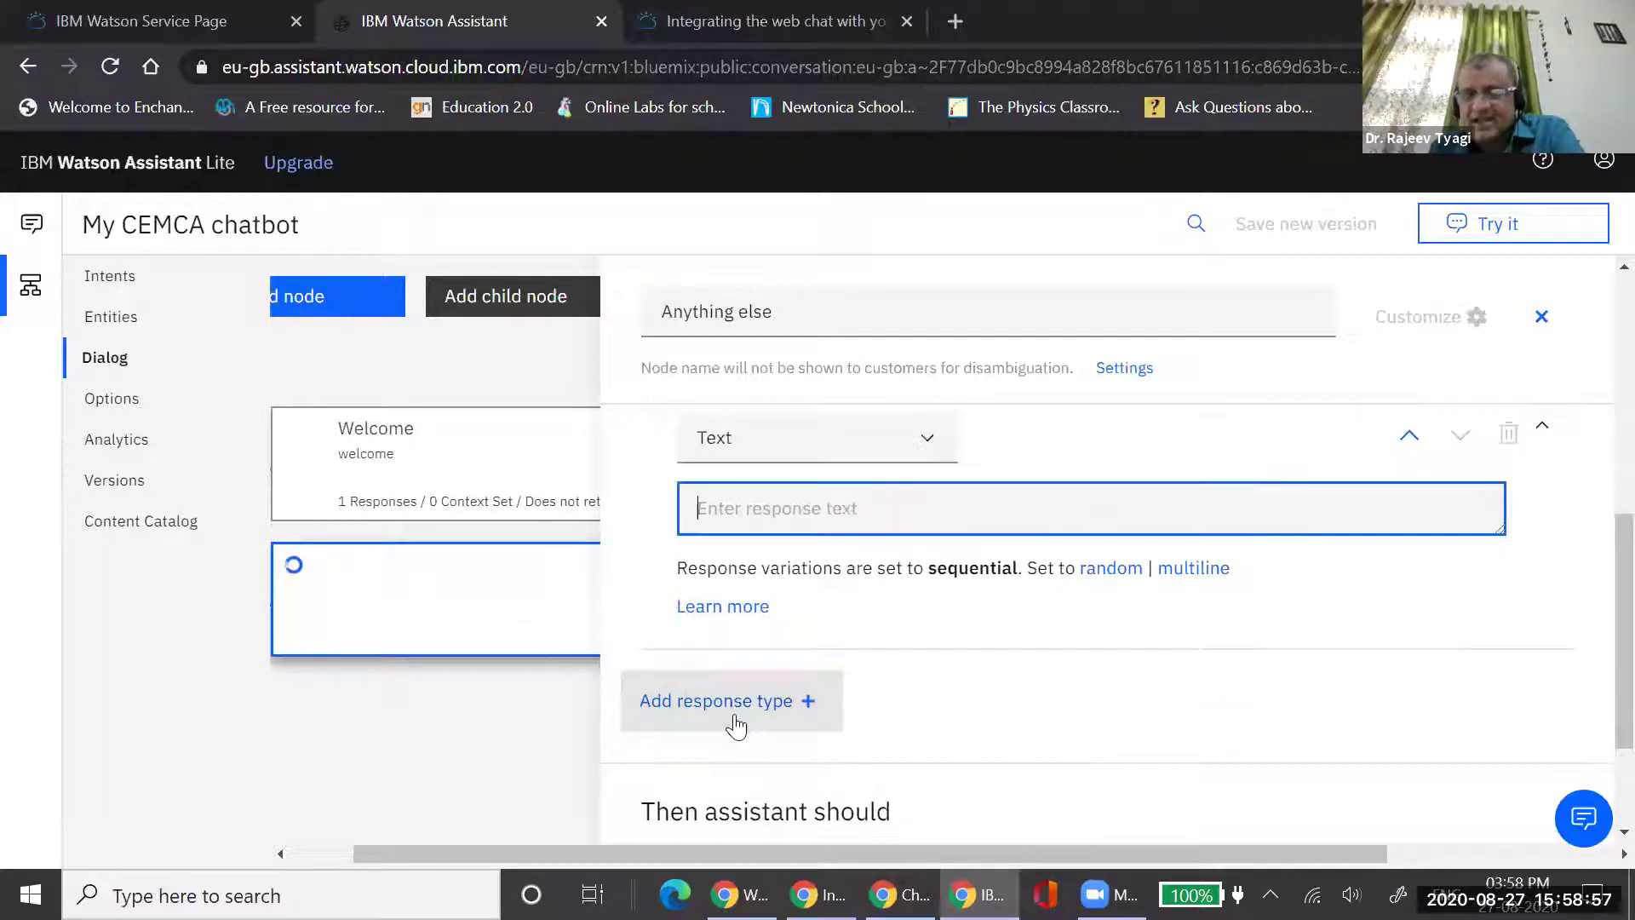
{"action": "scroll", "coordinate": [903, 657], "scroll_direction": "down", "scroll_amount": 1}
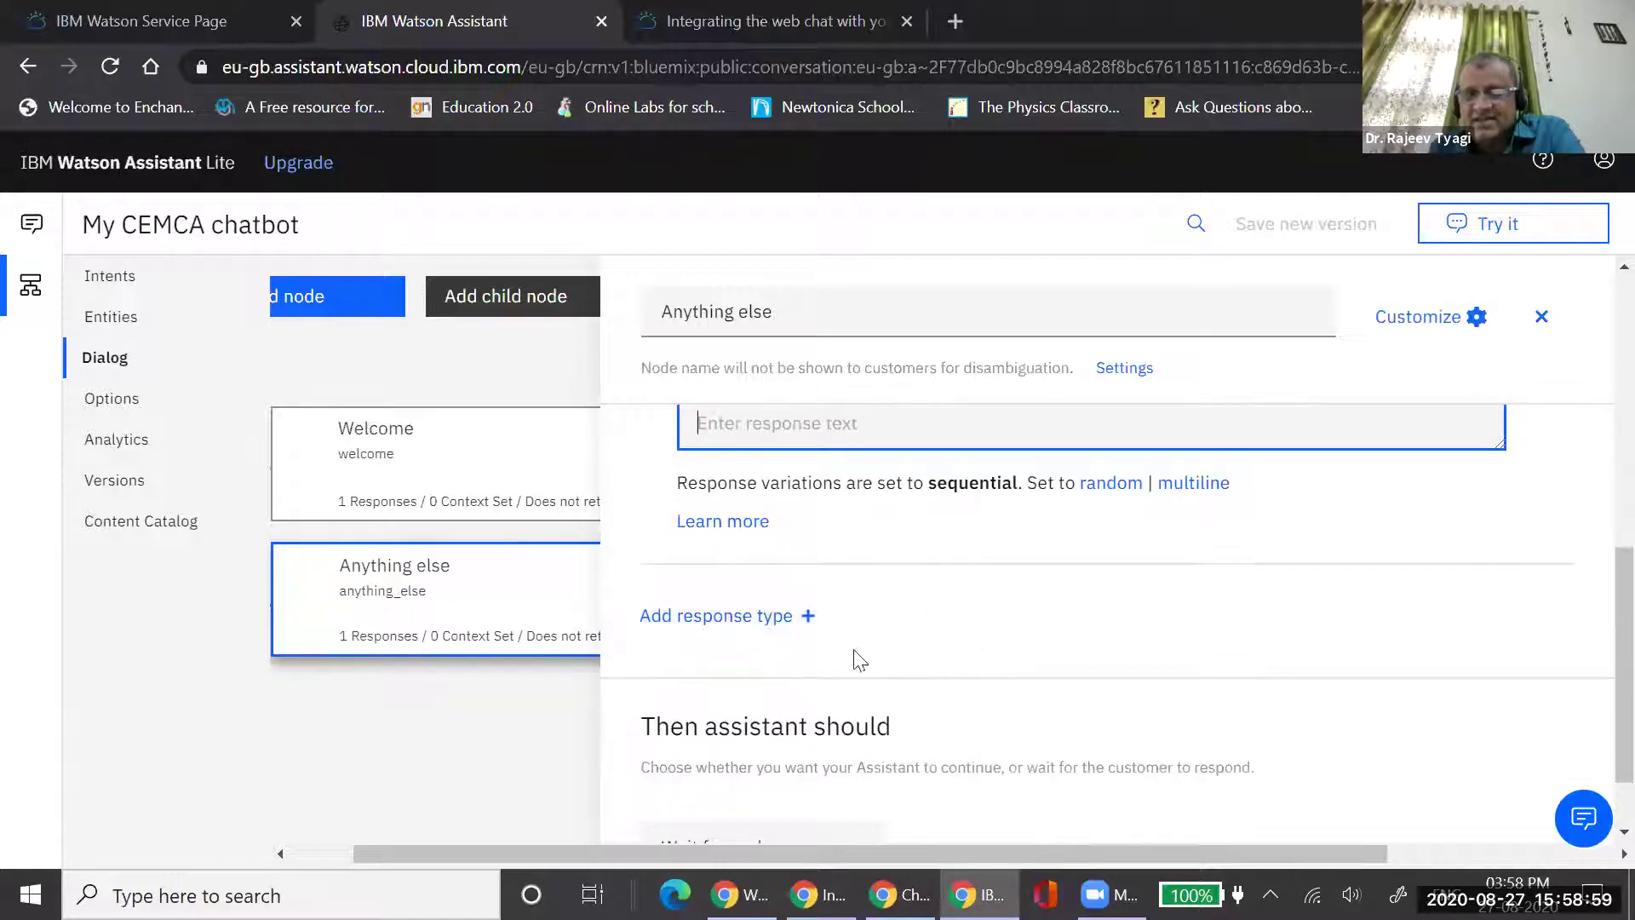
{"action": "scroll", "coordinate": [894, 639], "scroll_direction": "down", "scroll_amount": 1}
{"action": "scroll", "coordinate": [945, 645], "scroll_direction": "up", "scroll_amount": 1}
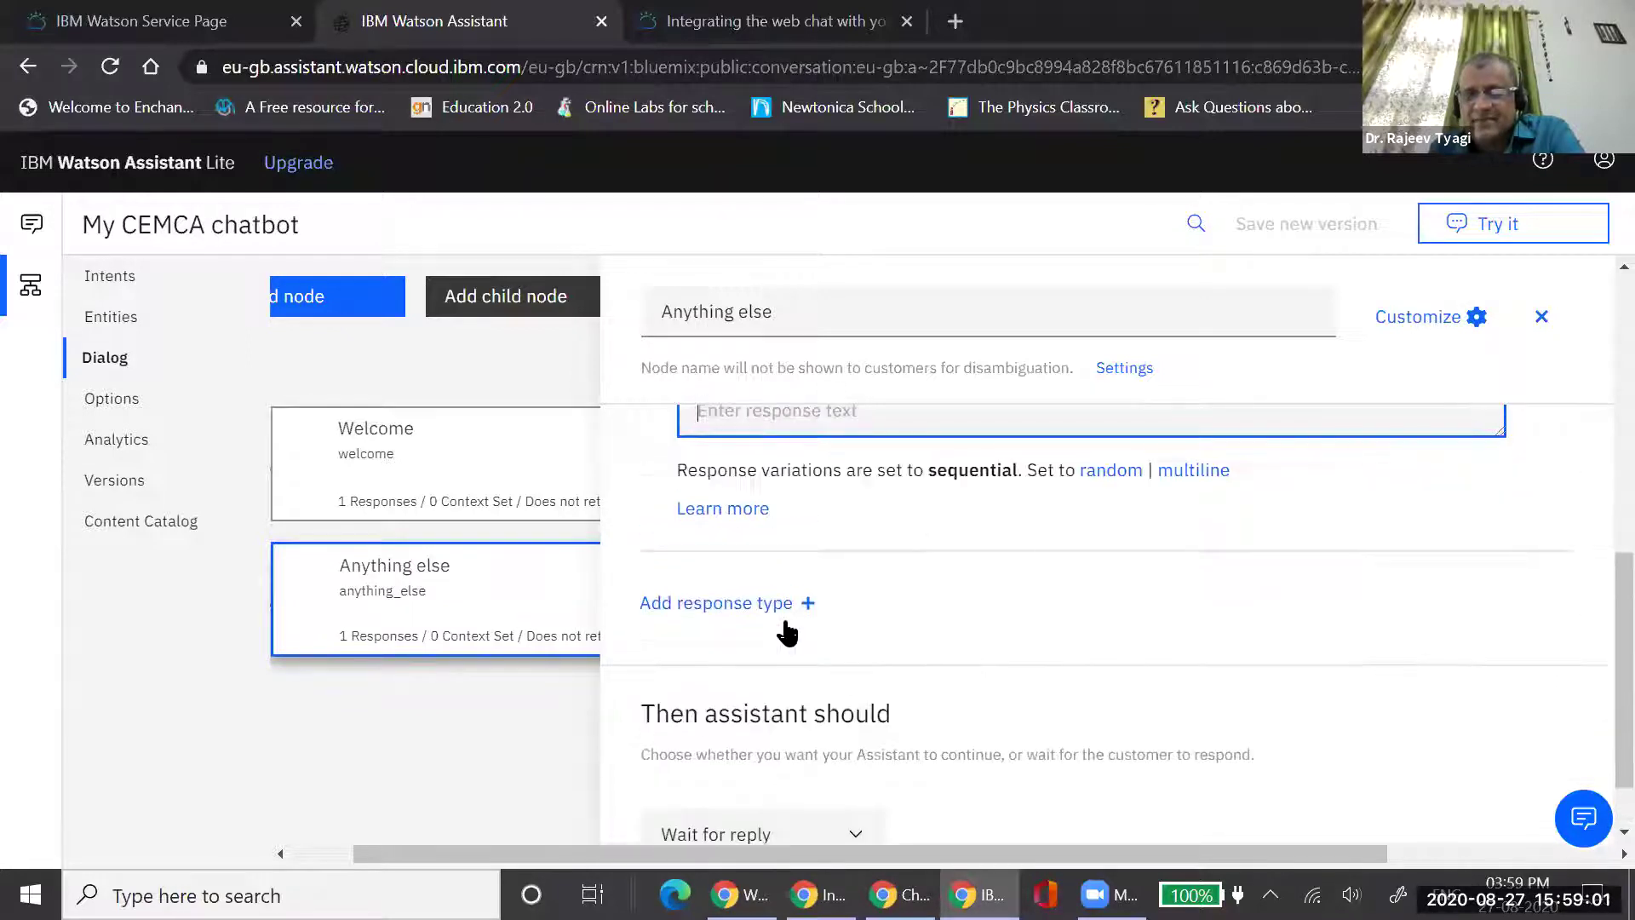
{"action": "left_click", "coordinate": [762, 607]}
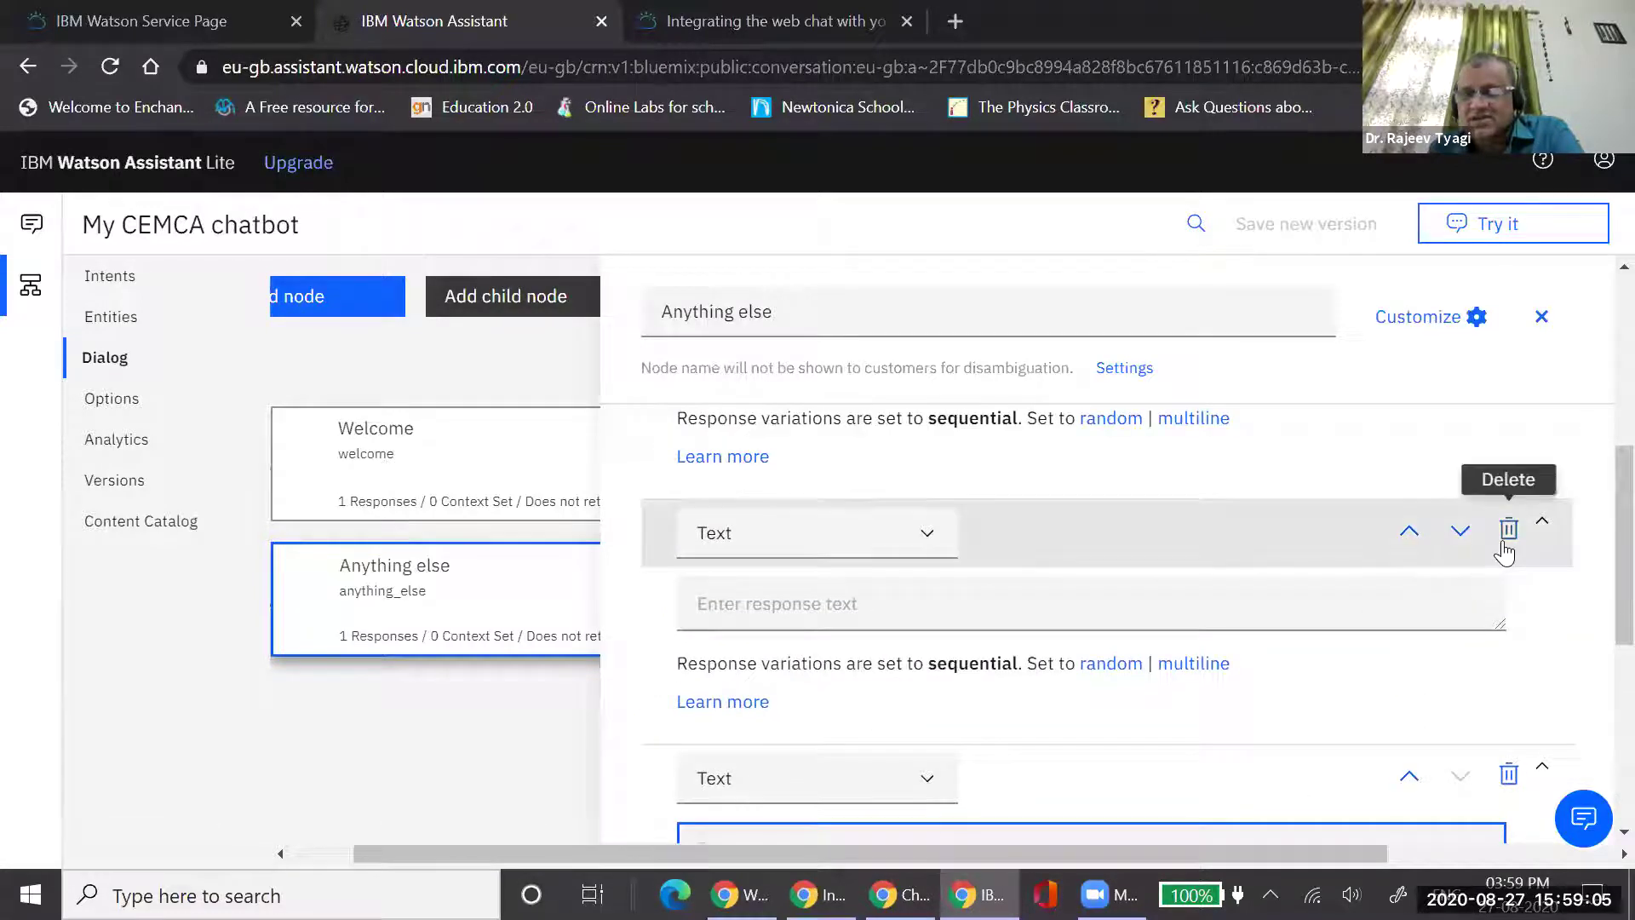
{"action": "scroll", "coordinate": [1030, 602], "scroll_direction": "up", "scroll_amount": 3}
{"action": "scroll", "coordinate": [1016, 602], "scroll_direction": "down", "scroll_amount": 3}
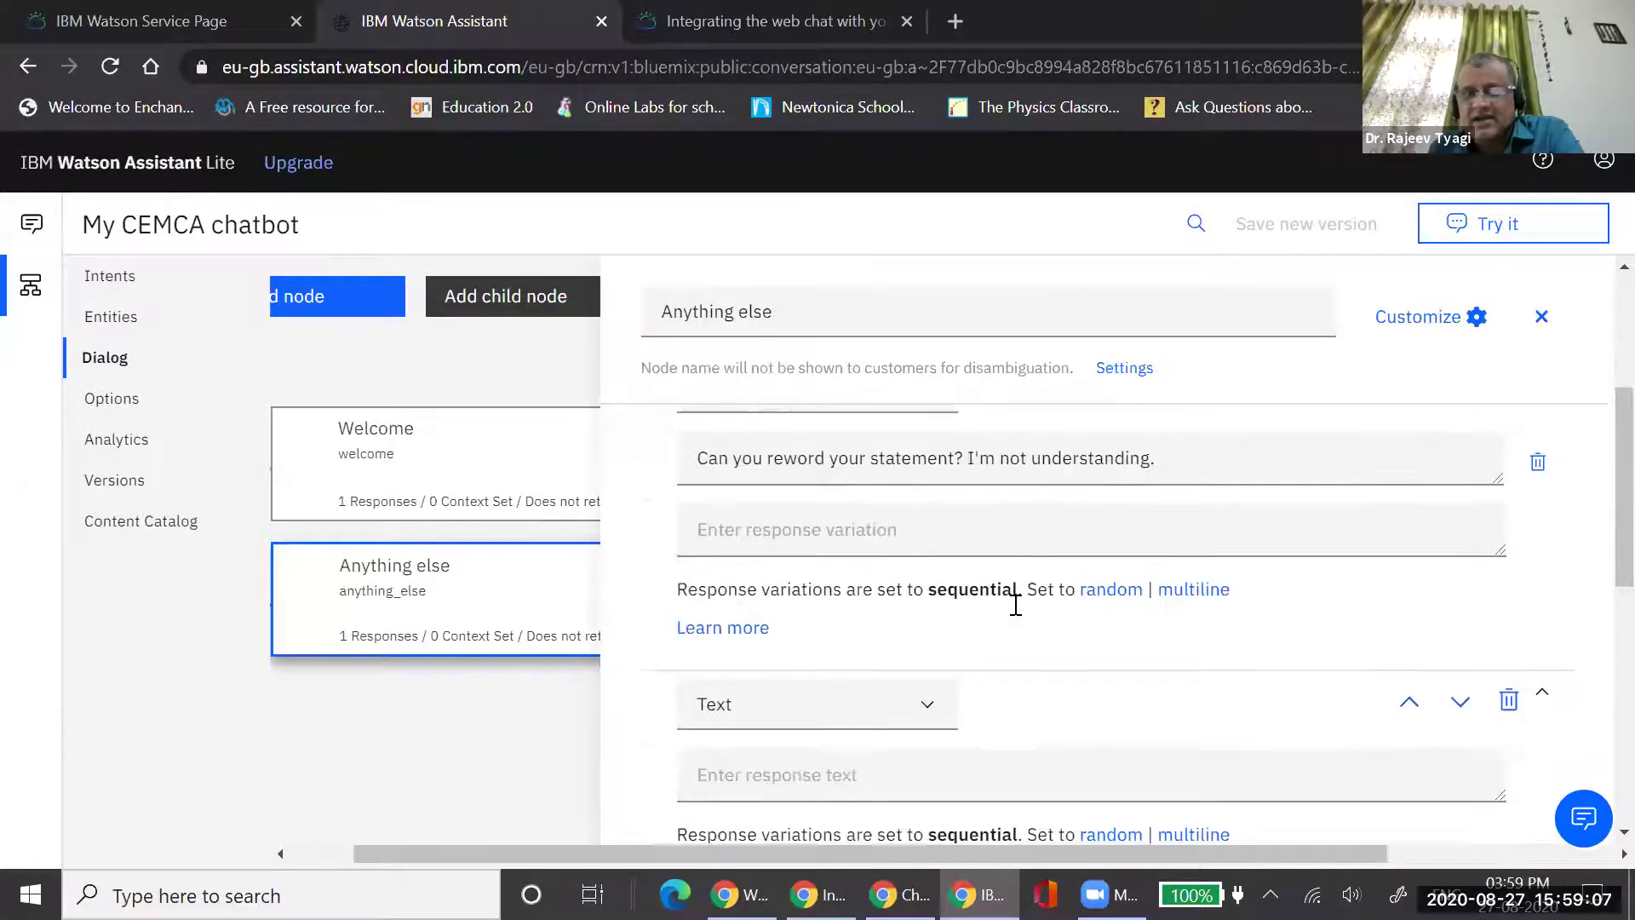
{"action": "left_click", "coordinate": [1524, 538]}
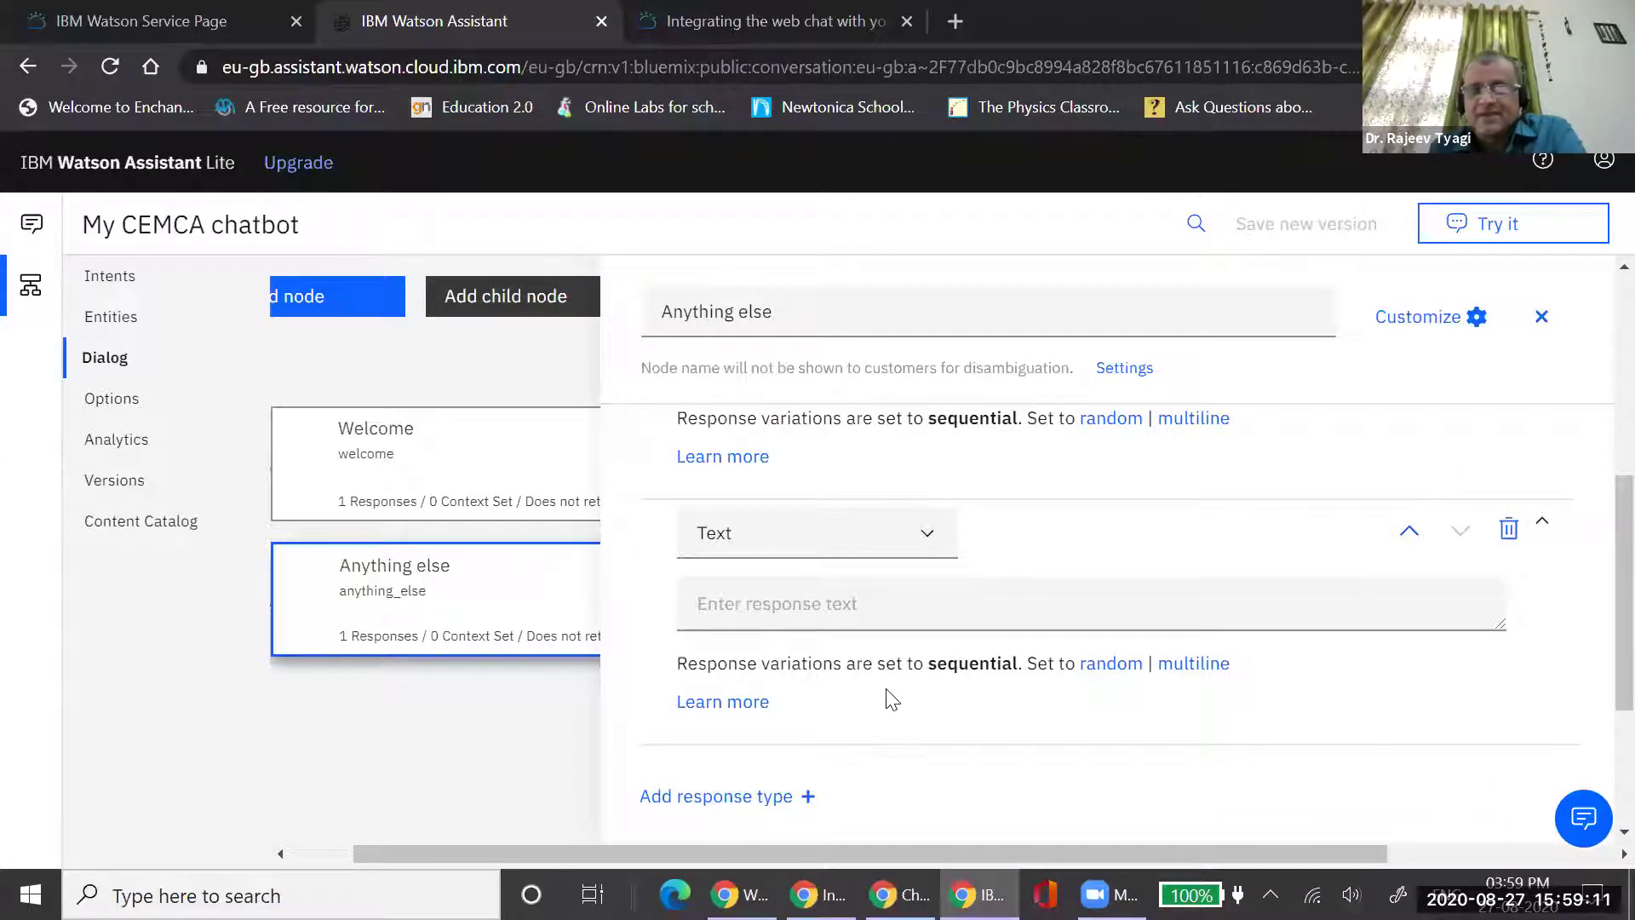
Change the Anything else node's empty second response from text to Image and go to its image source
{"action": "scroll", "coordinate": [950, 663], "scroll_direction": "up", "scroll_amount": 5}
{"action": "scroll", "coordinate": [954, 661], "scroll_direction": "down", "scroll_amount": 1}
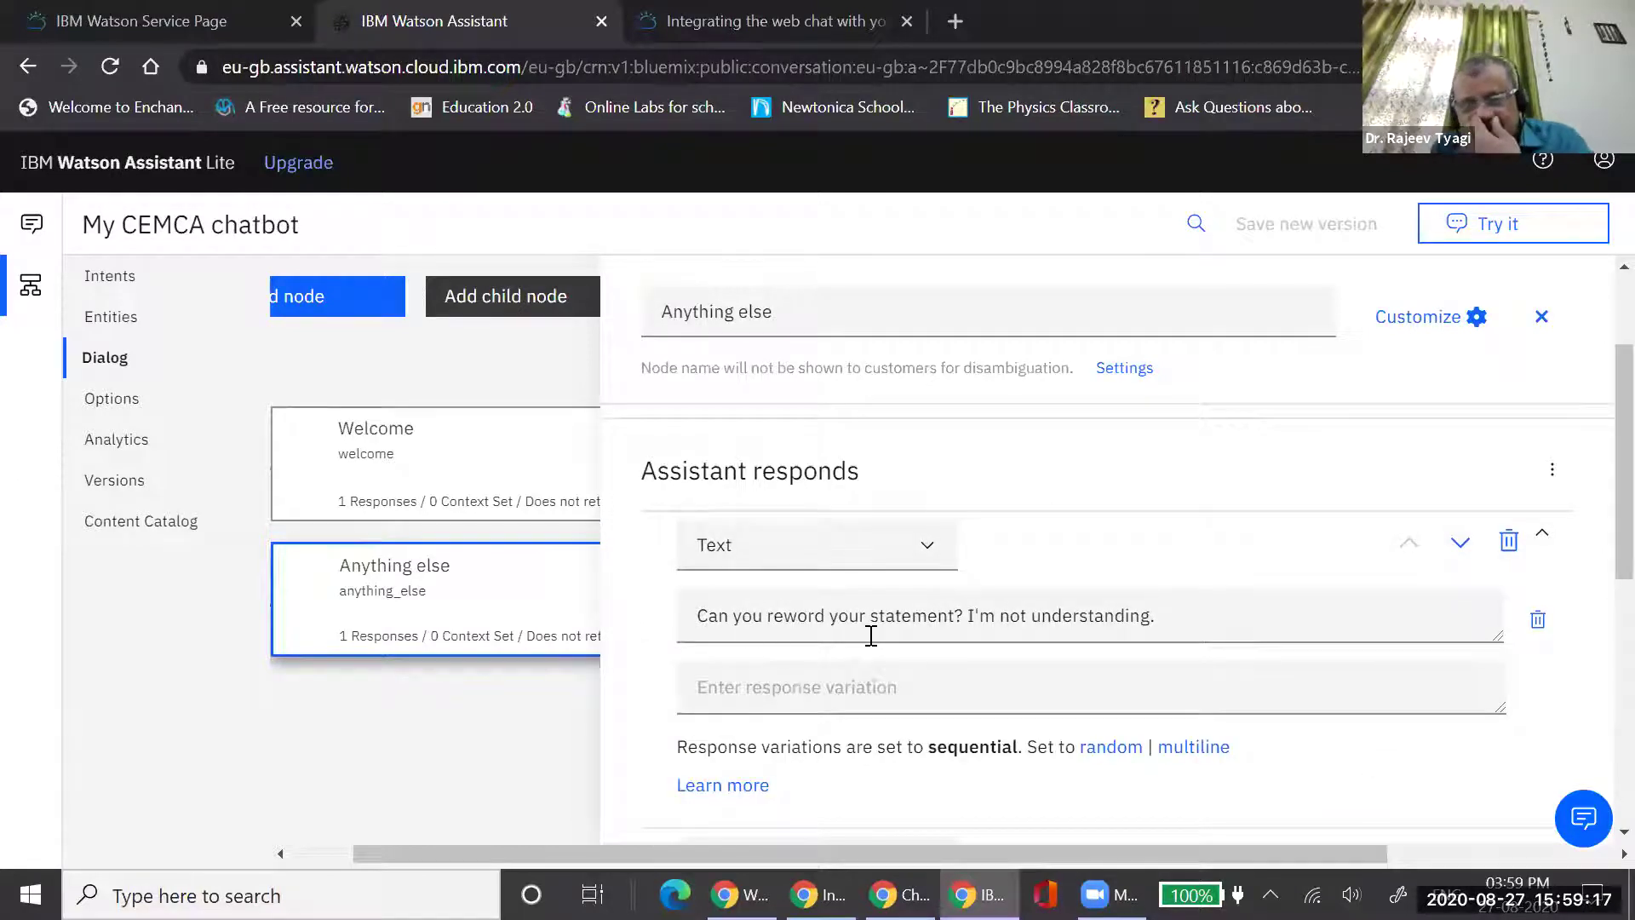
{"action": "scroll", "coordinate": [966, 657], "scroll_direction": "down", "scroll_amount": 3}
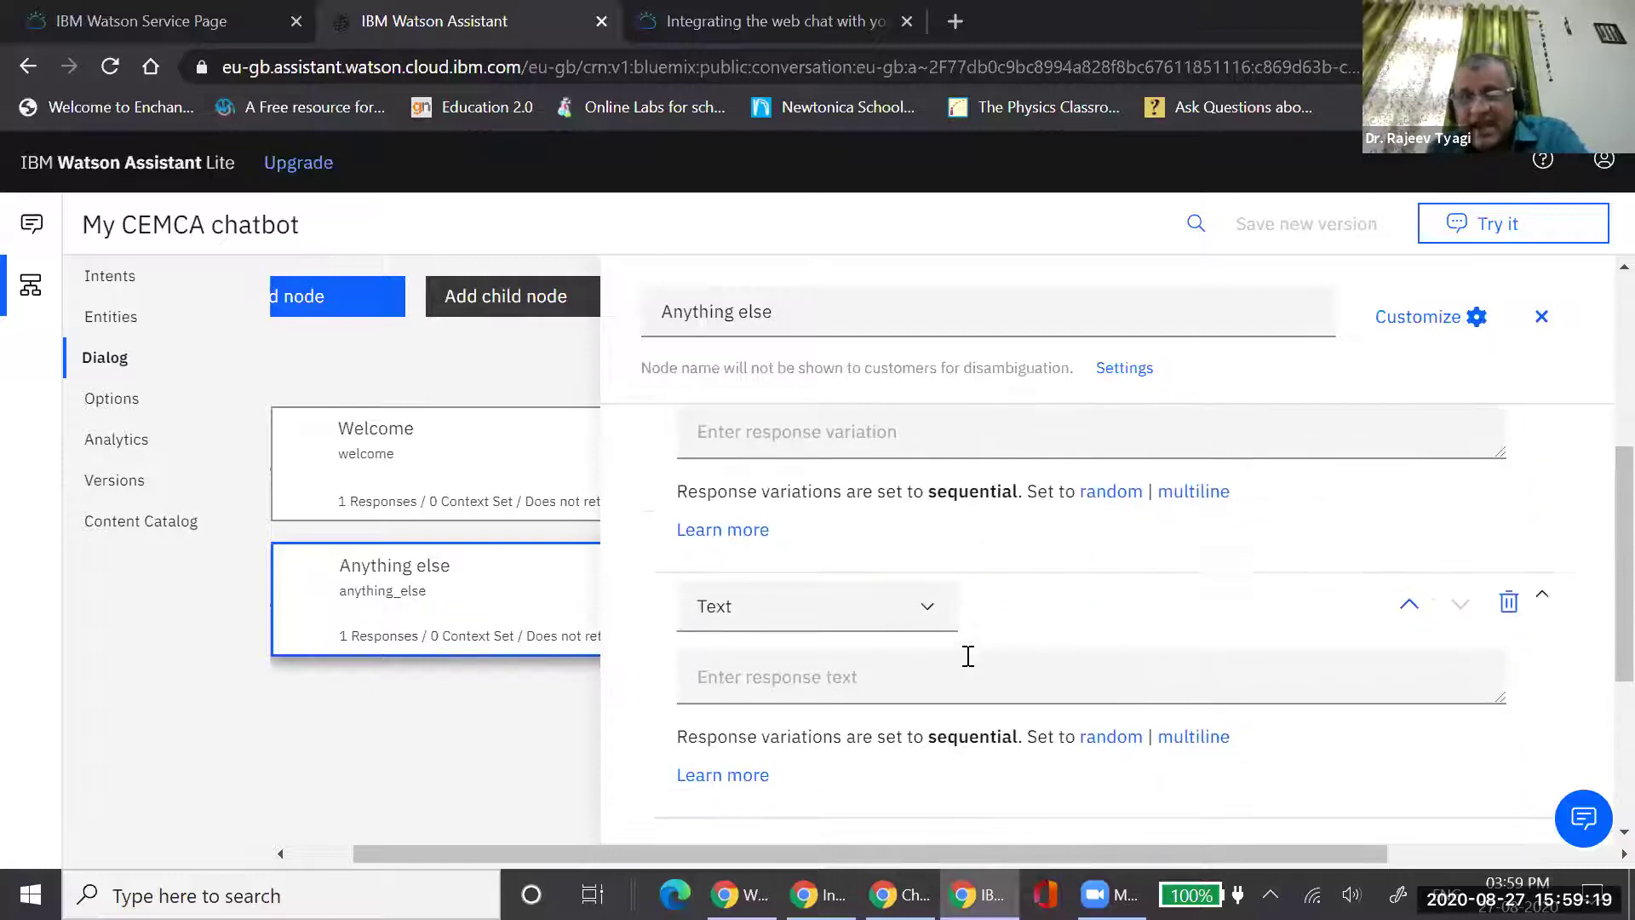
{"action": "left_click", "coordinate": [922, 620]}
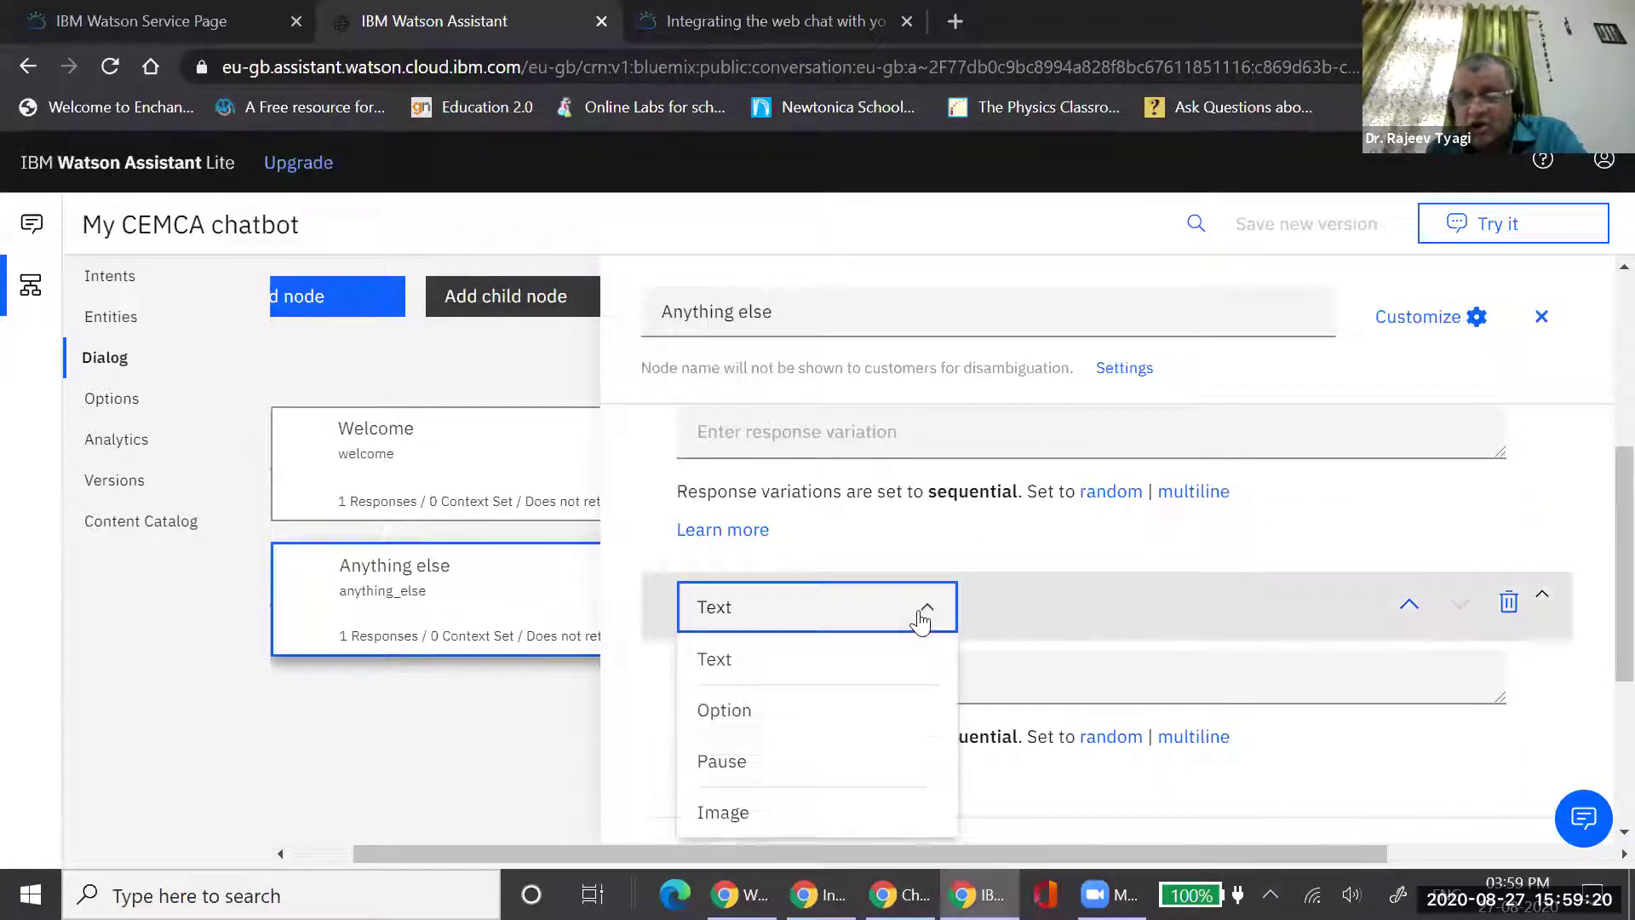
{"action": "left_click", "coordinate": [751, 810]}
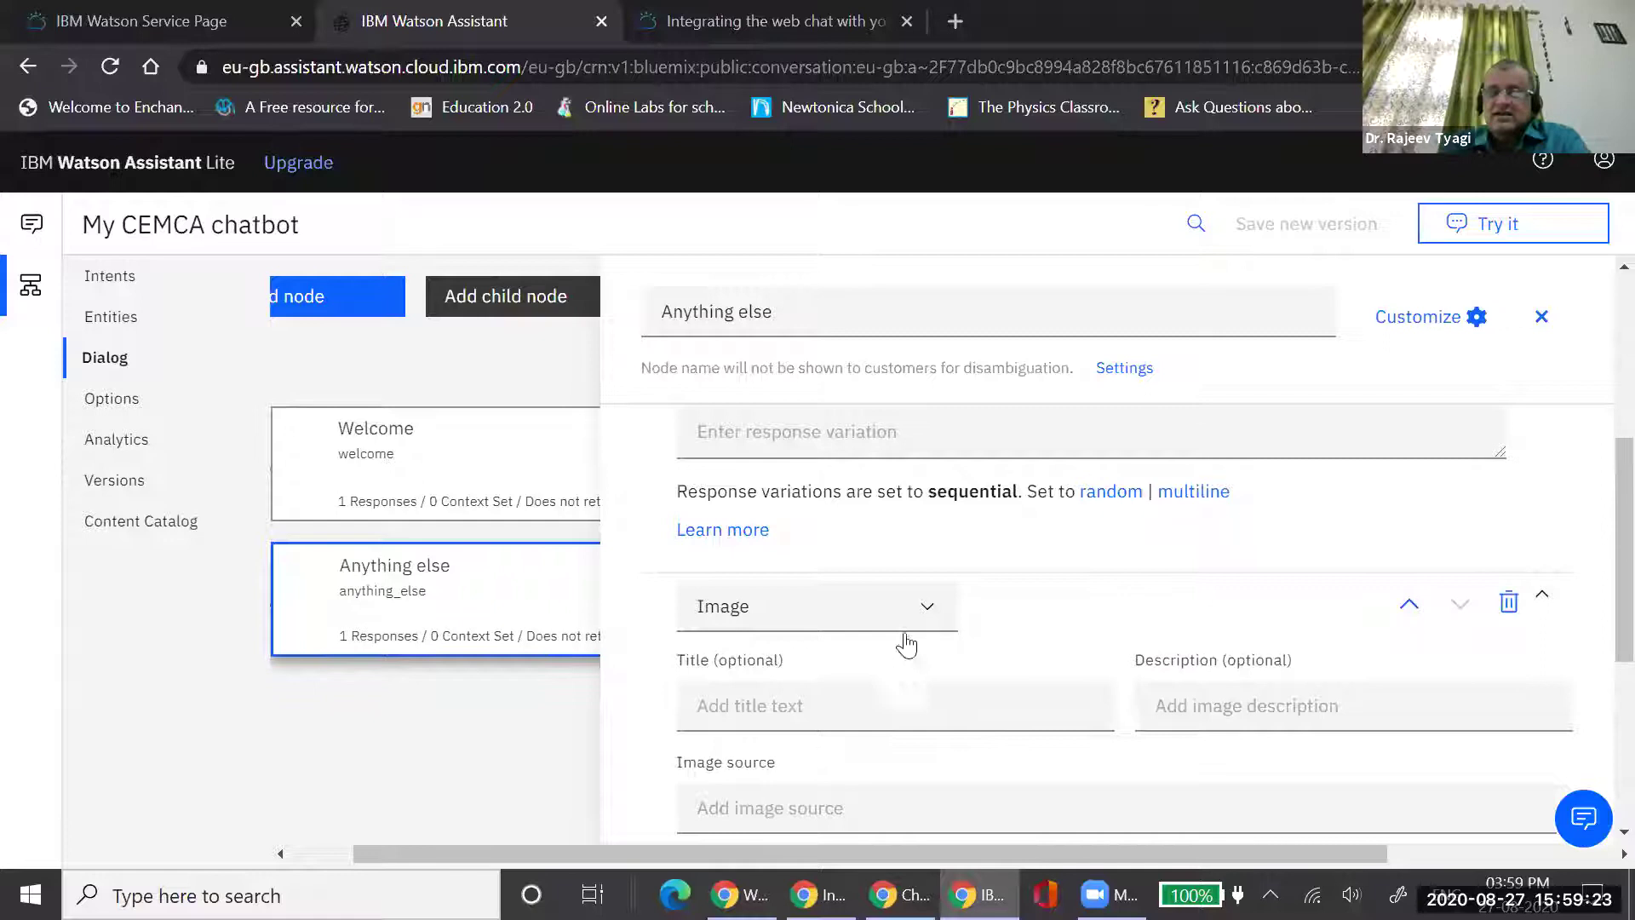
{"action": "scroll", "coordinate": [903, 643], "scroll_direction": "down", "scroll_amount": 2}
{"action": "left_click", "coordinate": [814, 645]}
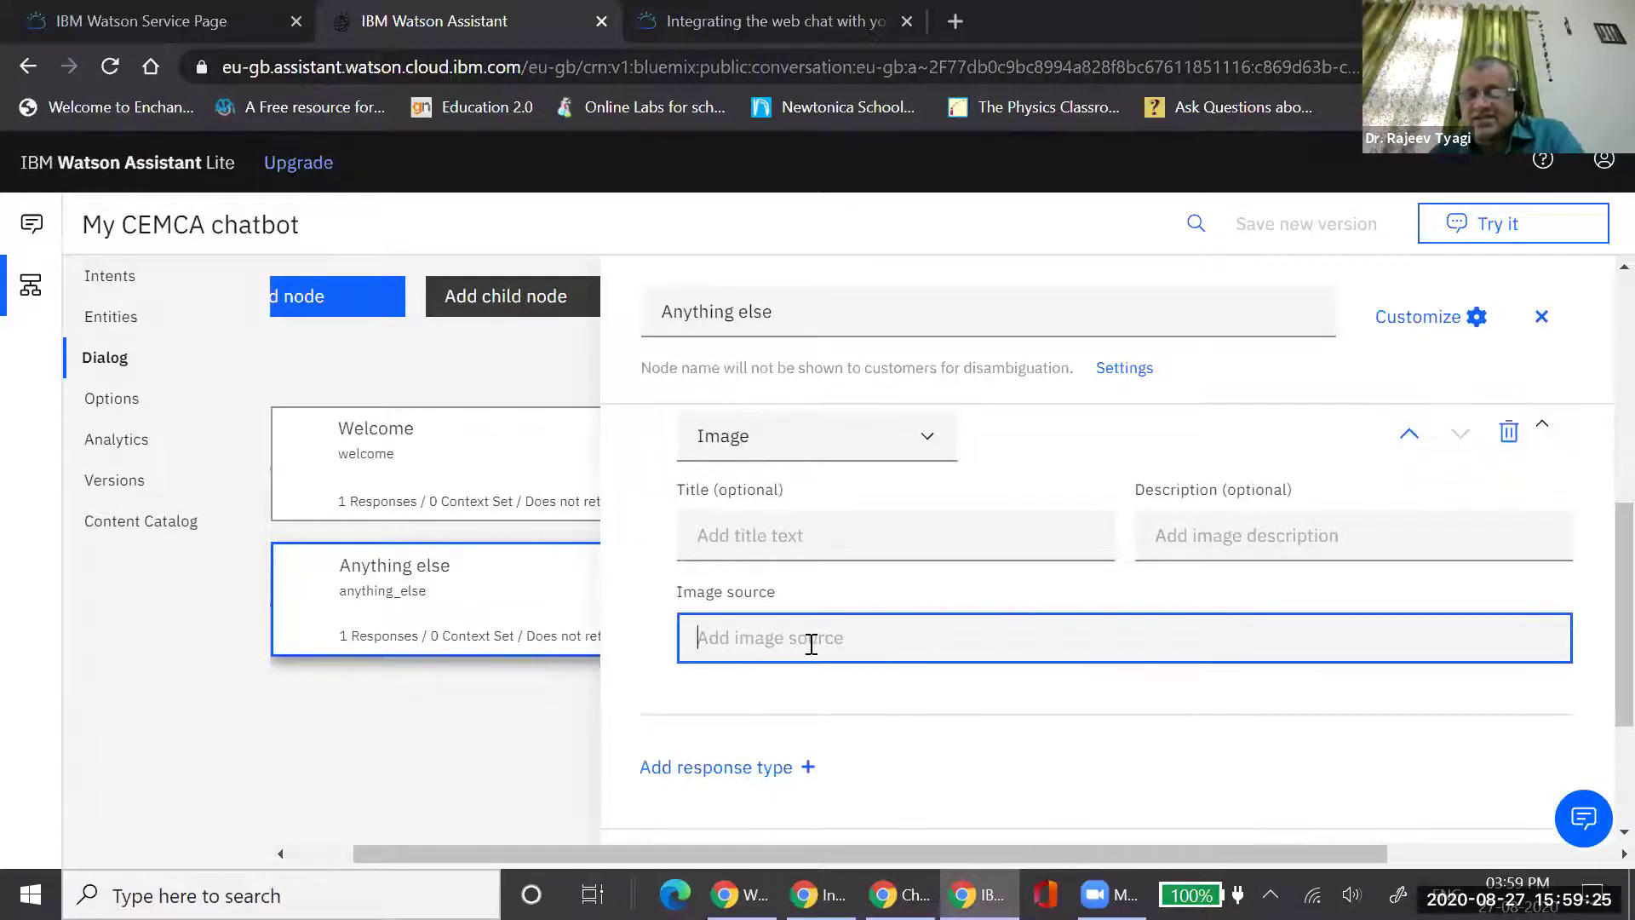
Search Google in a new browser tab for "free flower pics" and open the source page of the pink and purple roses picture
{"action": "left_click", "coordinate": [955, 23]}
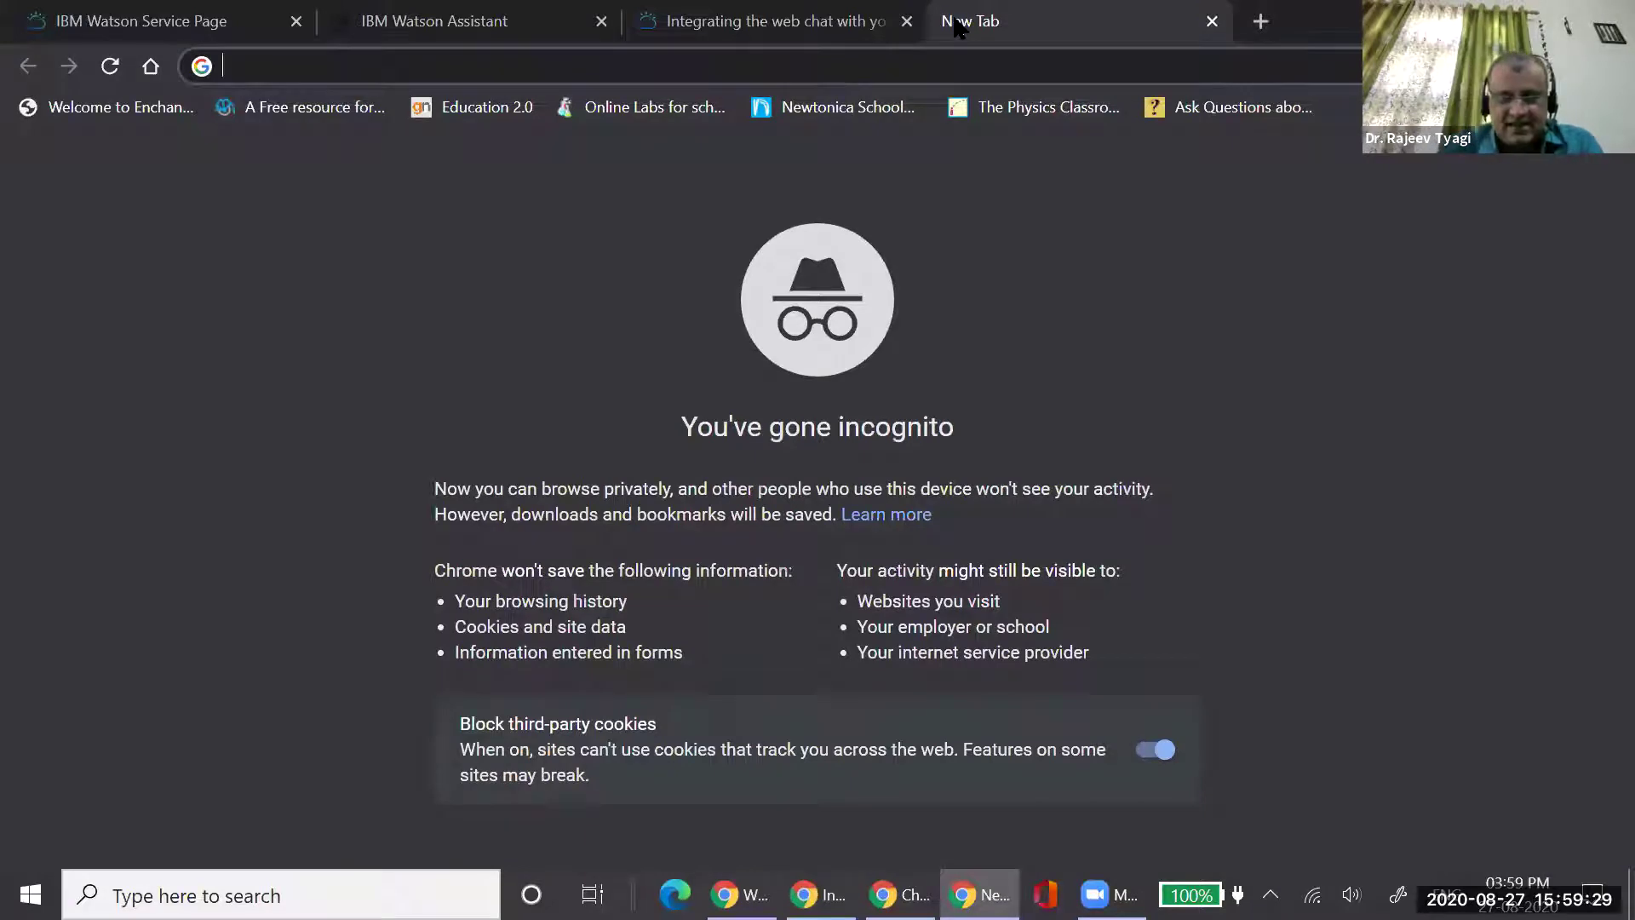
{"action": "type", "text": "free flo"}
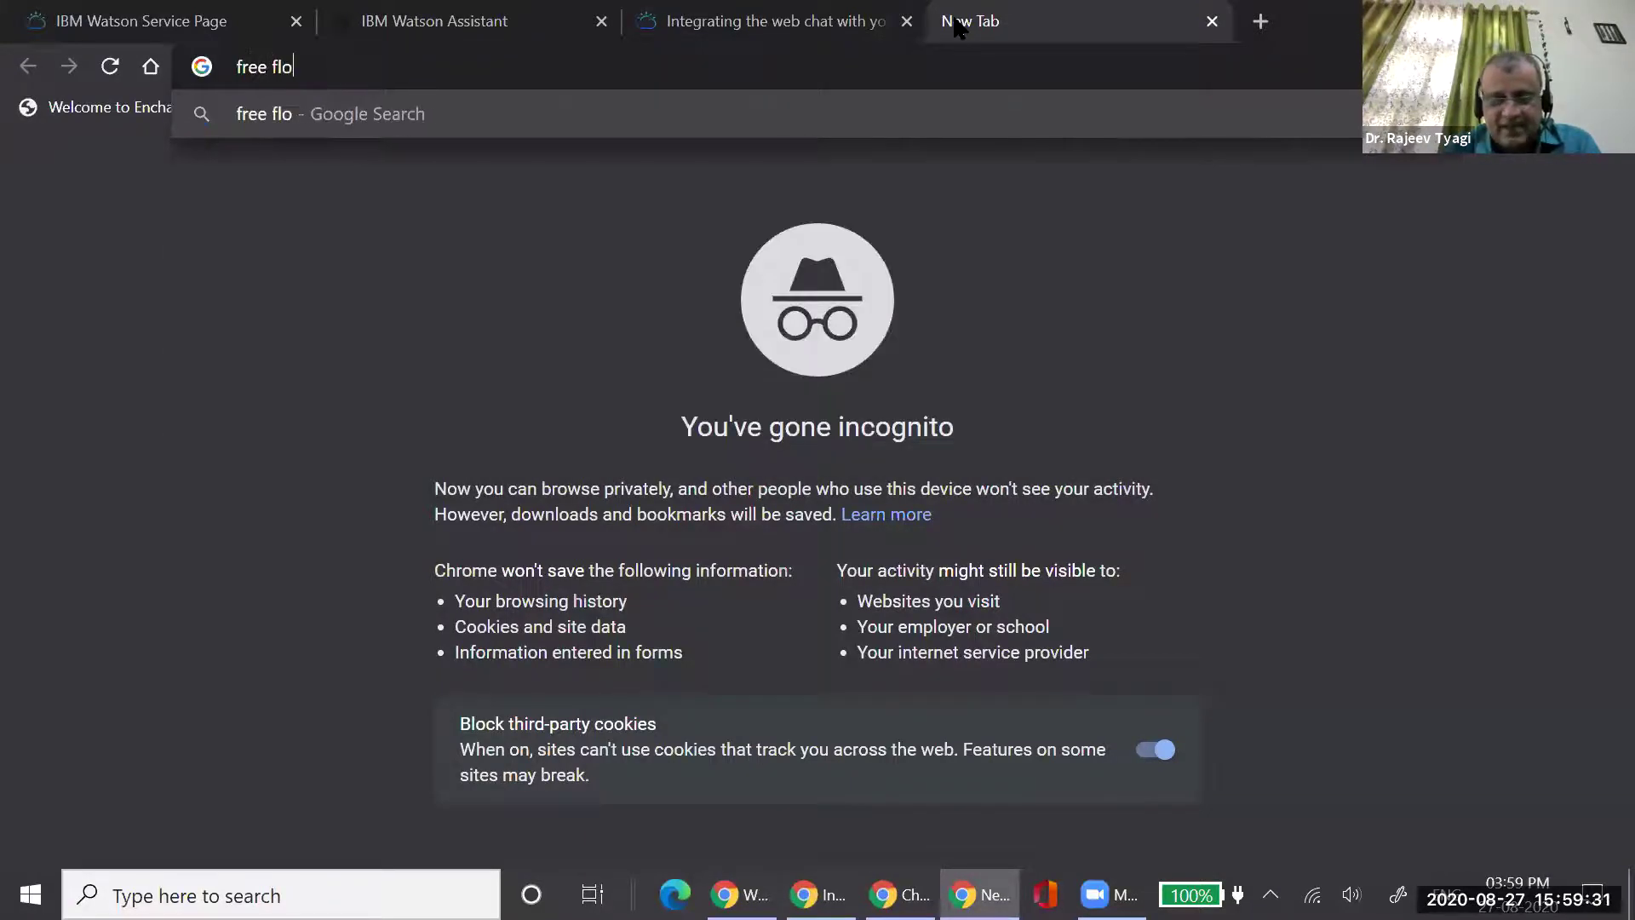
{"action": "type", "text": "wer pics"}
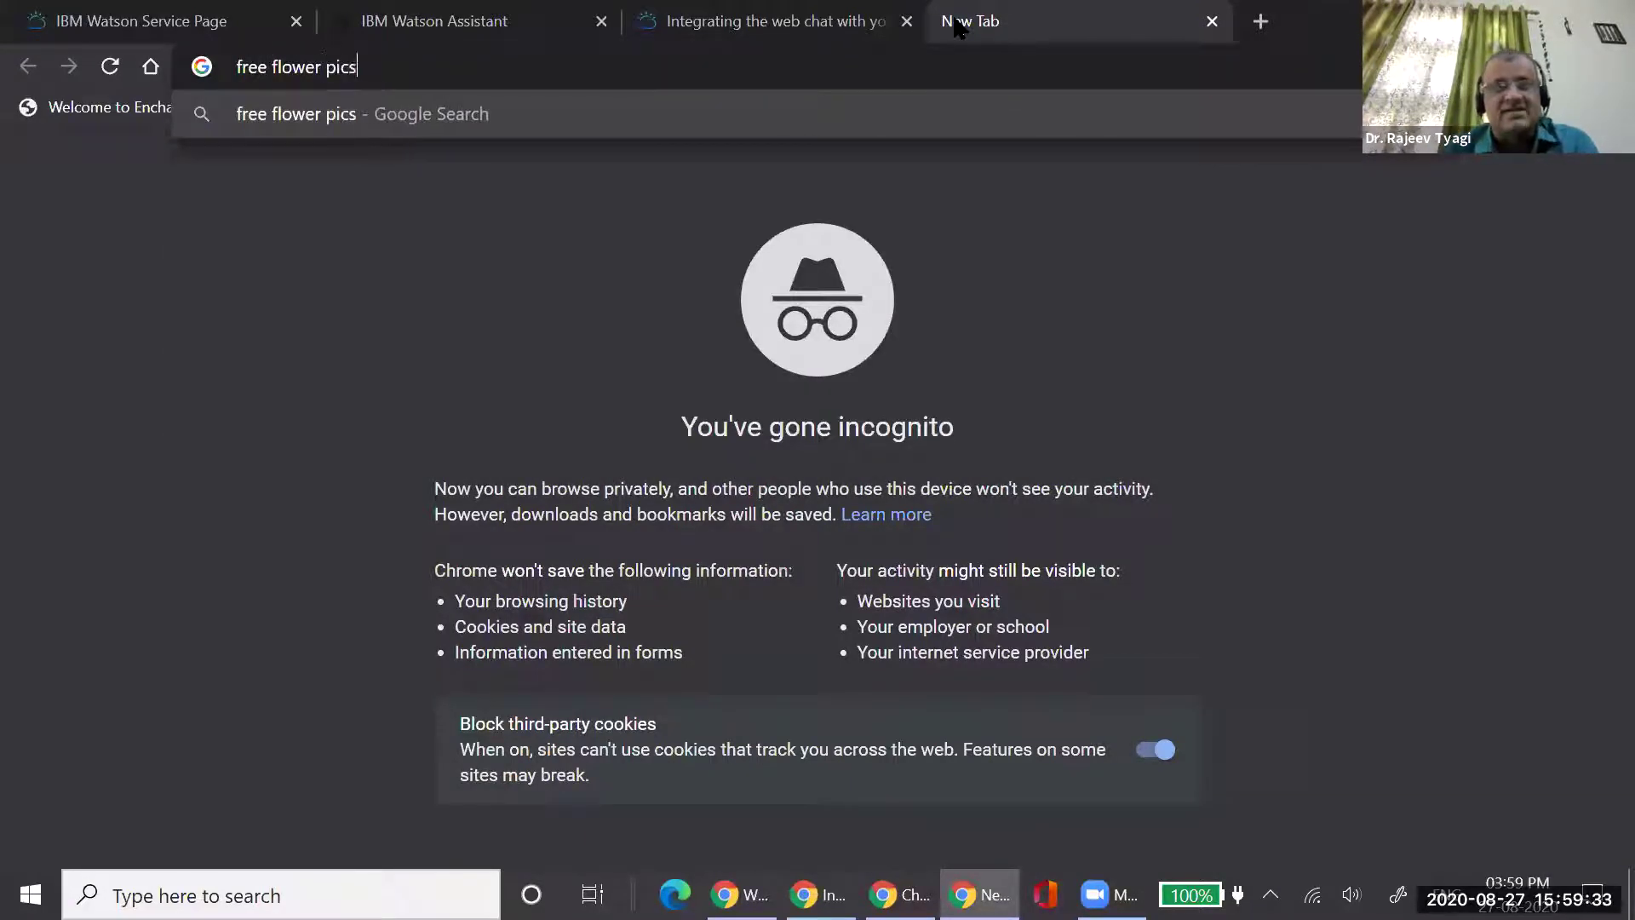
{"action": "key", "text": "Return"}
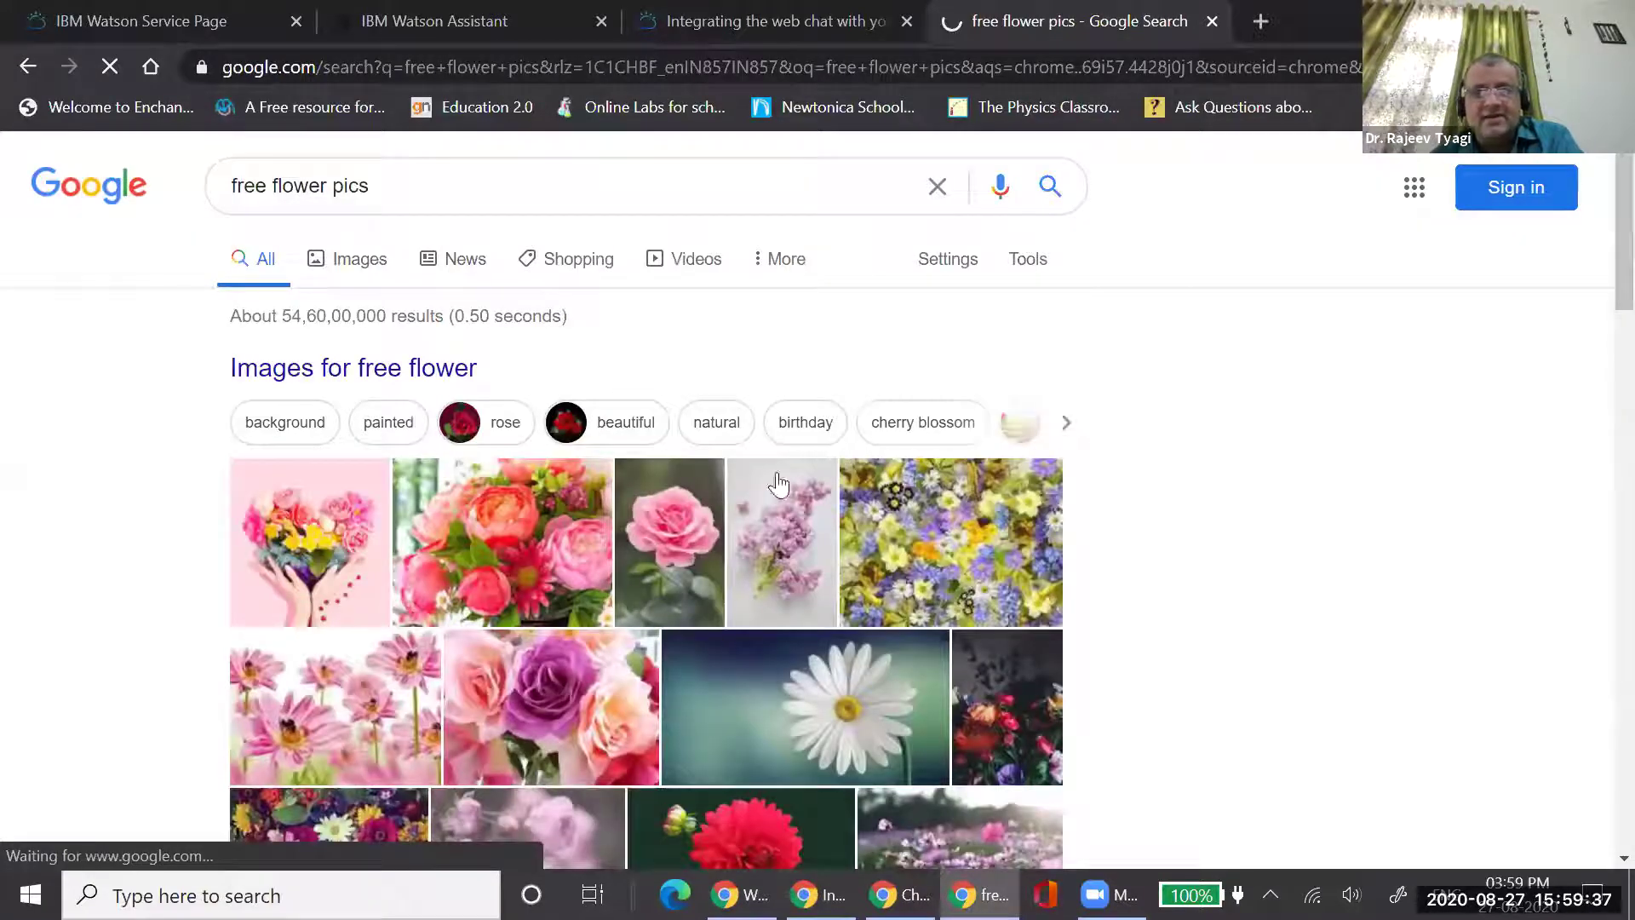
{"action": "scroll", "coordinate": [485, 673], "scroll_direction": "down", "scroll_amount": 1}
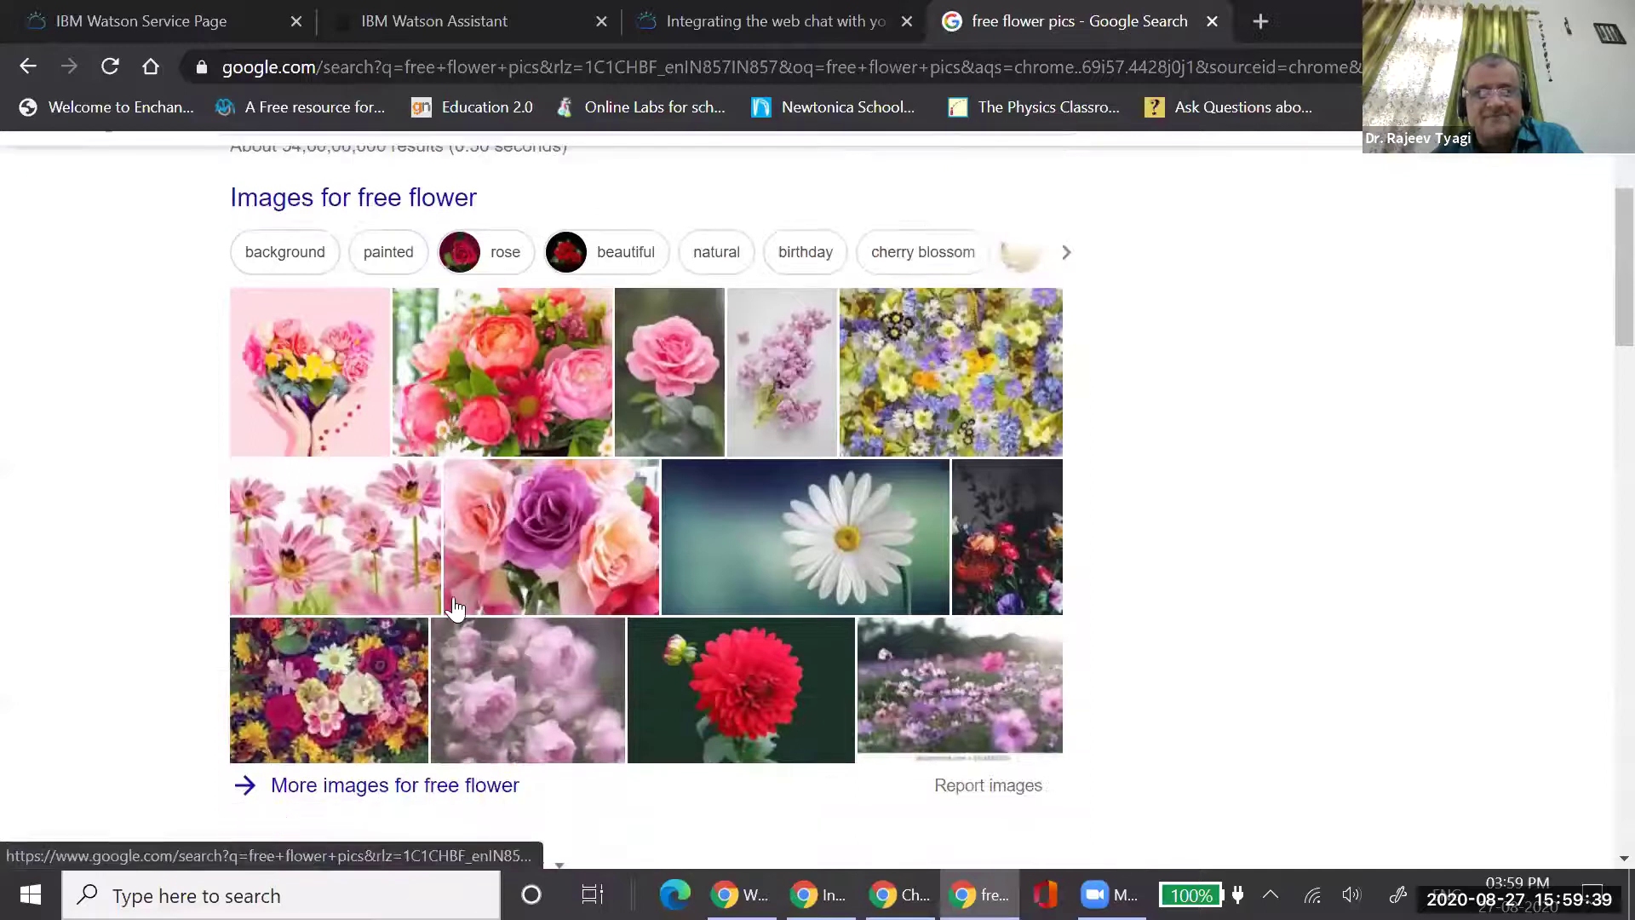
{"action": "left_click", "coordinate": [509, 566]}
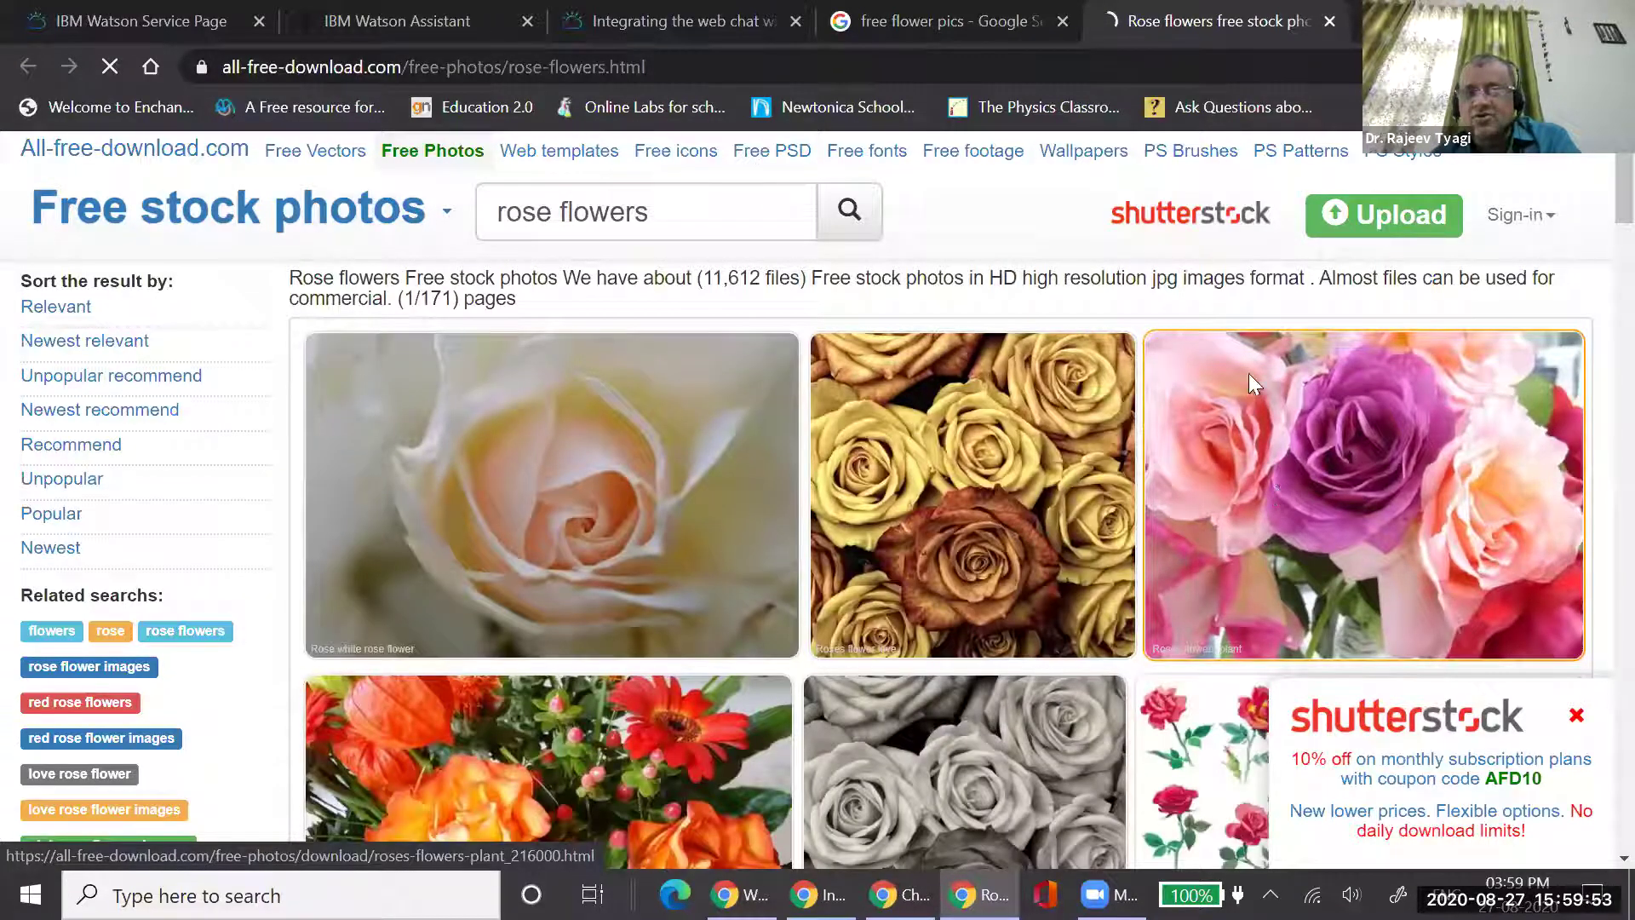
Copy the image address of the pink and purple roses photo and paste it as the Anything else node's image source
{"action": "right_click", "coordinate": [1274, 486]}
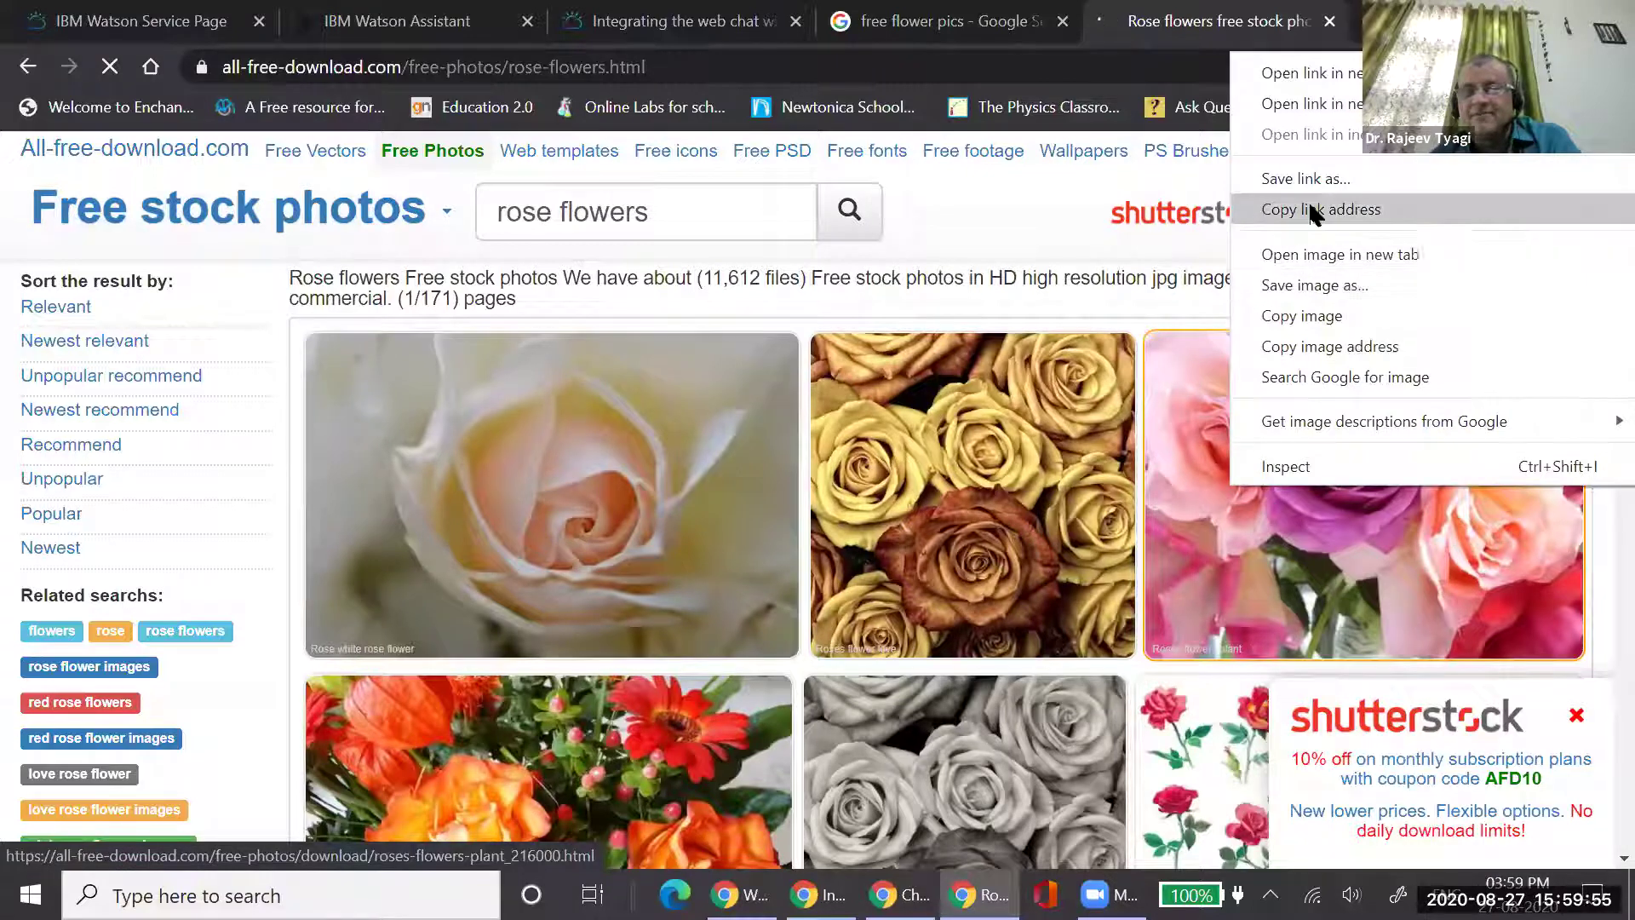
{"action": "left_click", "coordinate": [1327, 347]}
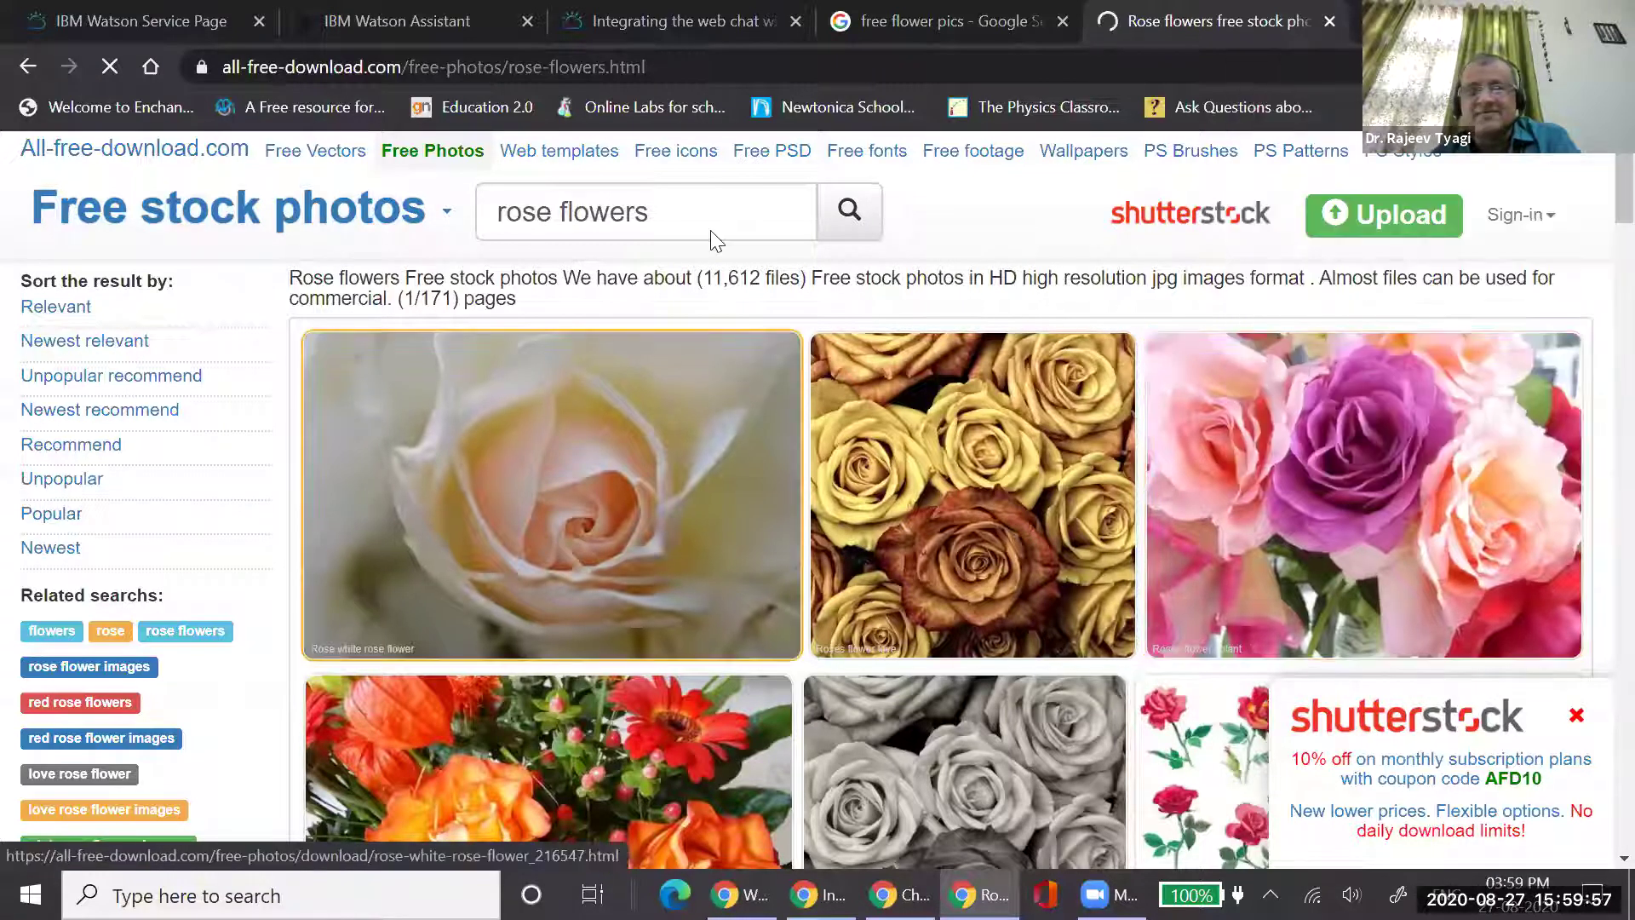
{"action": "left_click", "coordinate": [340, 24]}
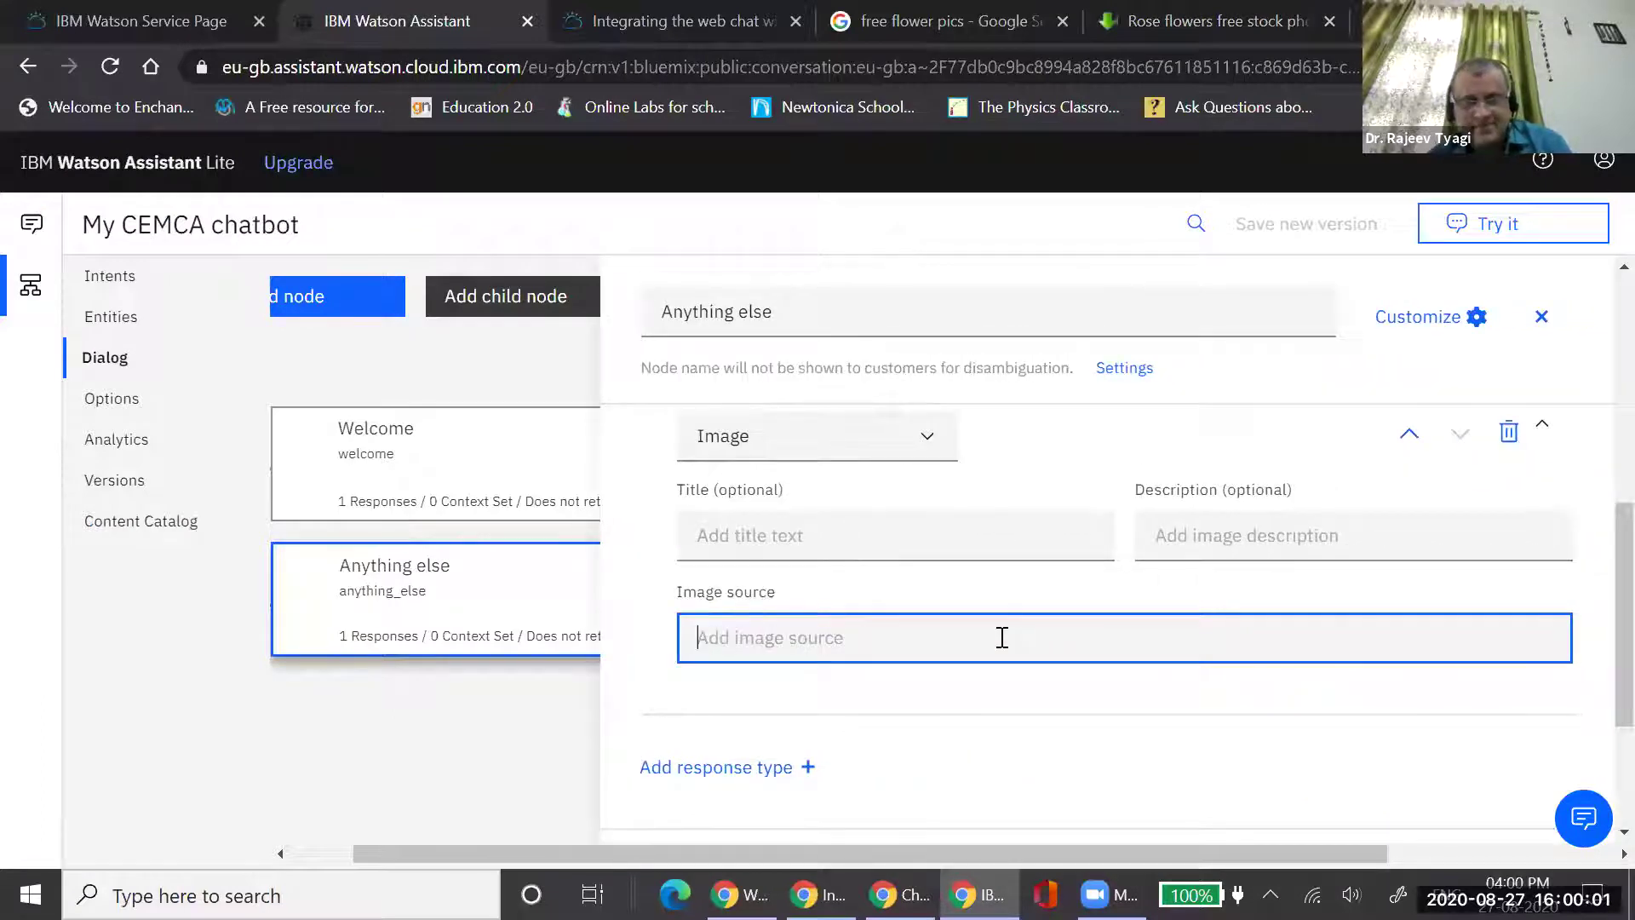
{"action": "key", "text": "ctrl+v"}
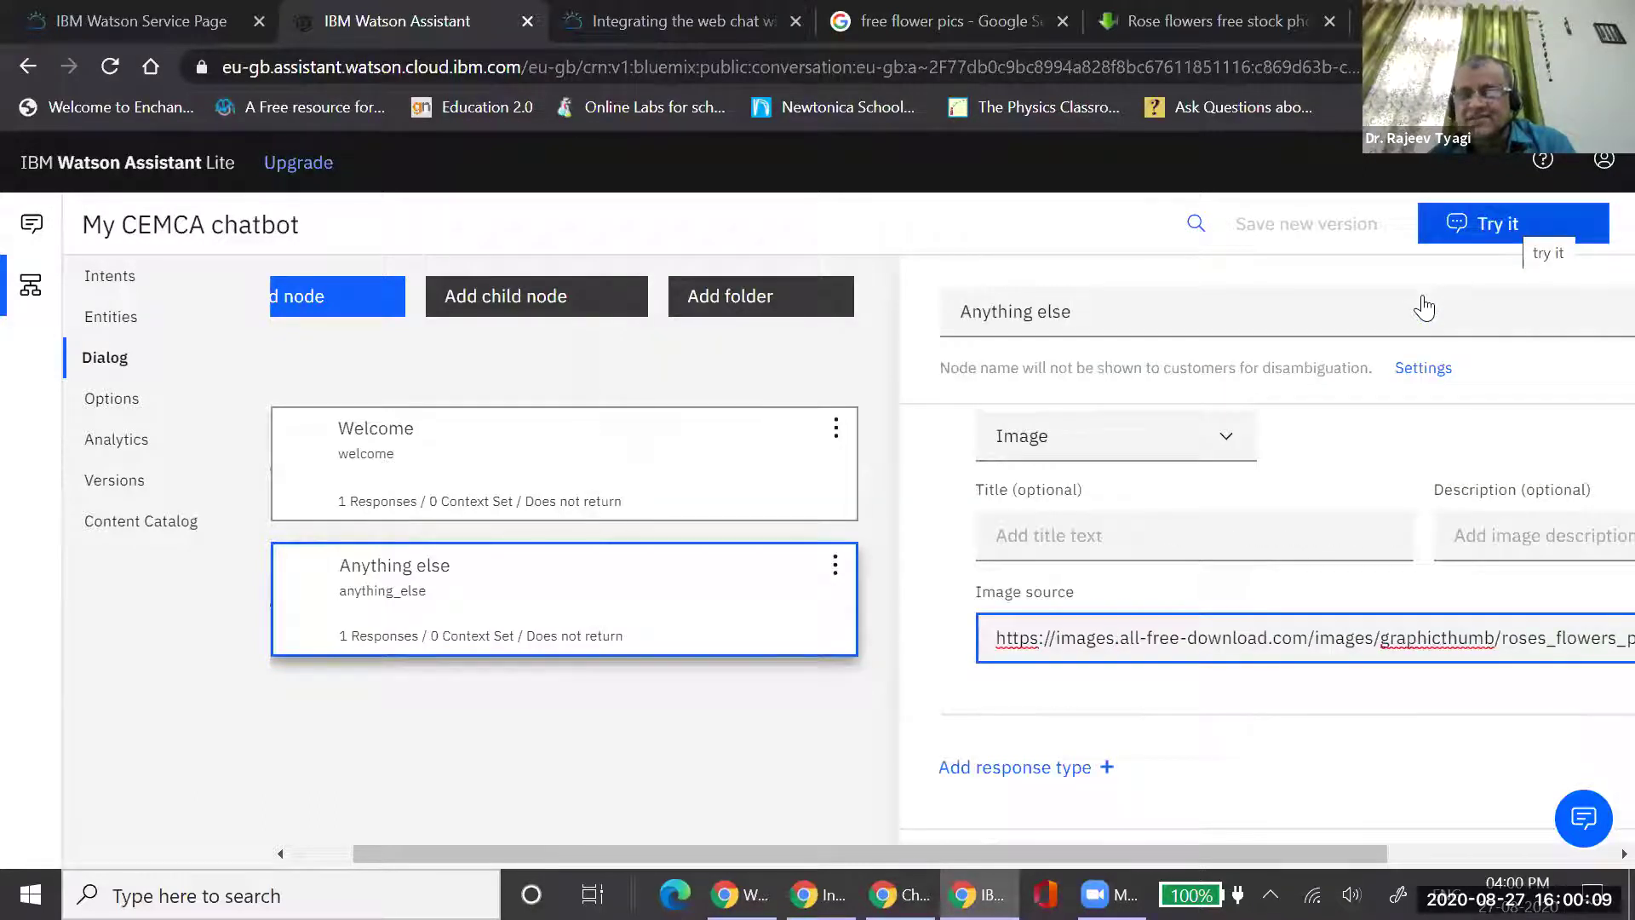
Clear the previous test conversation in the Try it out pane and resend the message "I am here to learn"
{"action": "left_click", "coordinate": [1489, 229]}
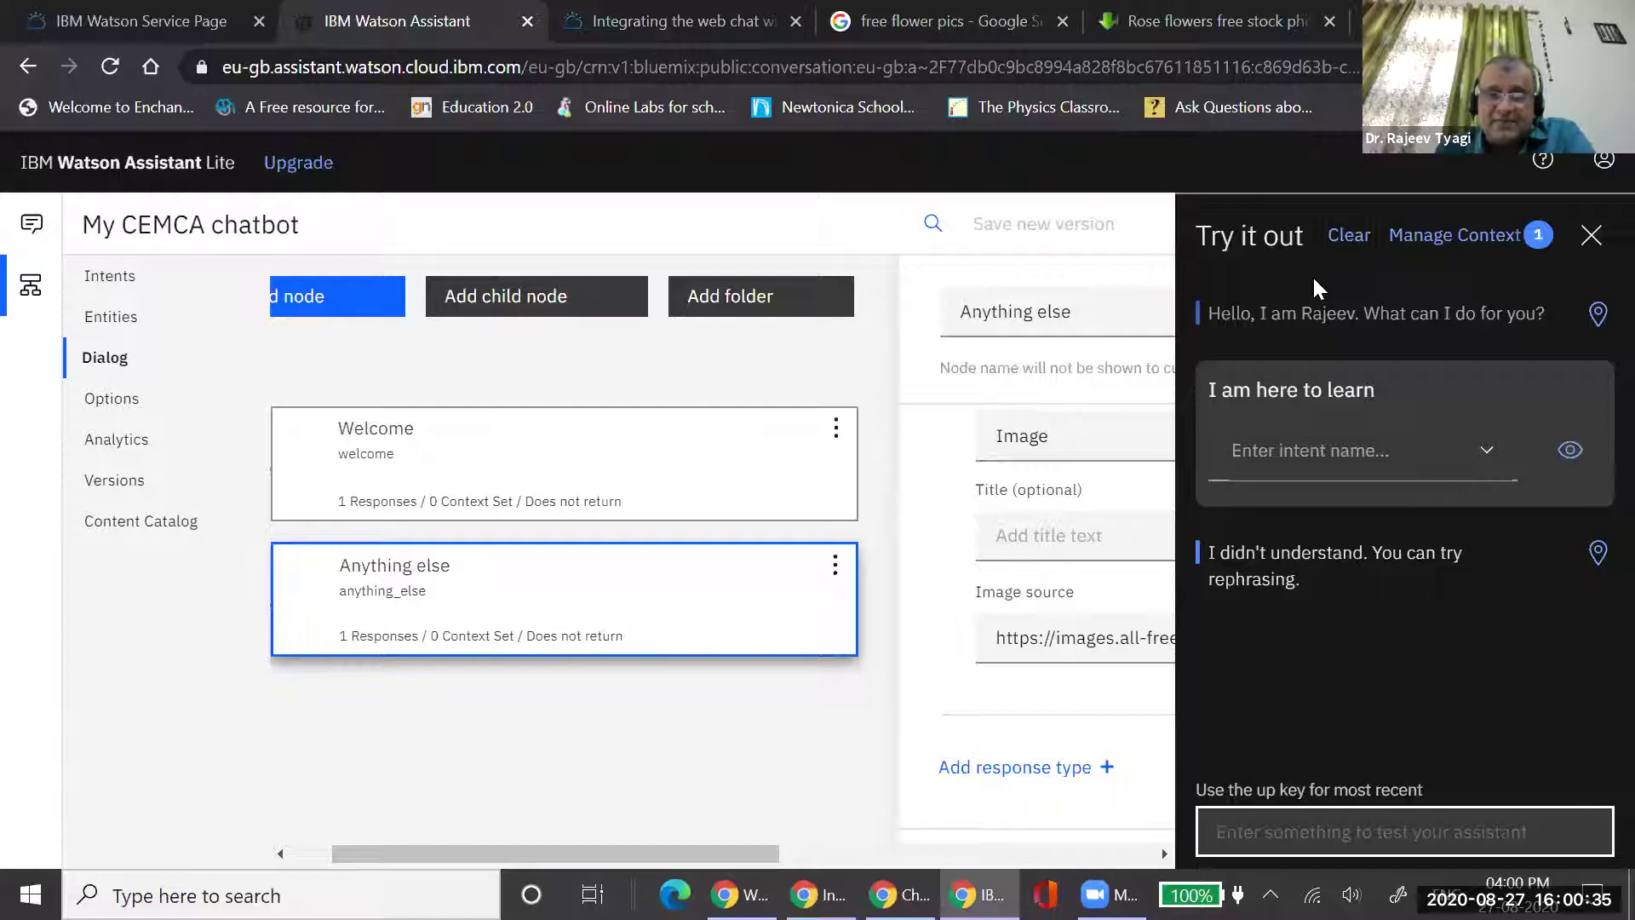
{"action": "left_click", "coordinate": [1347, 239]}
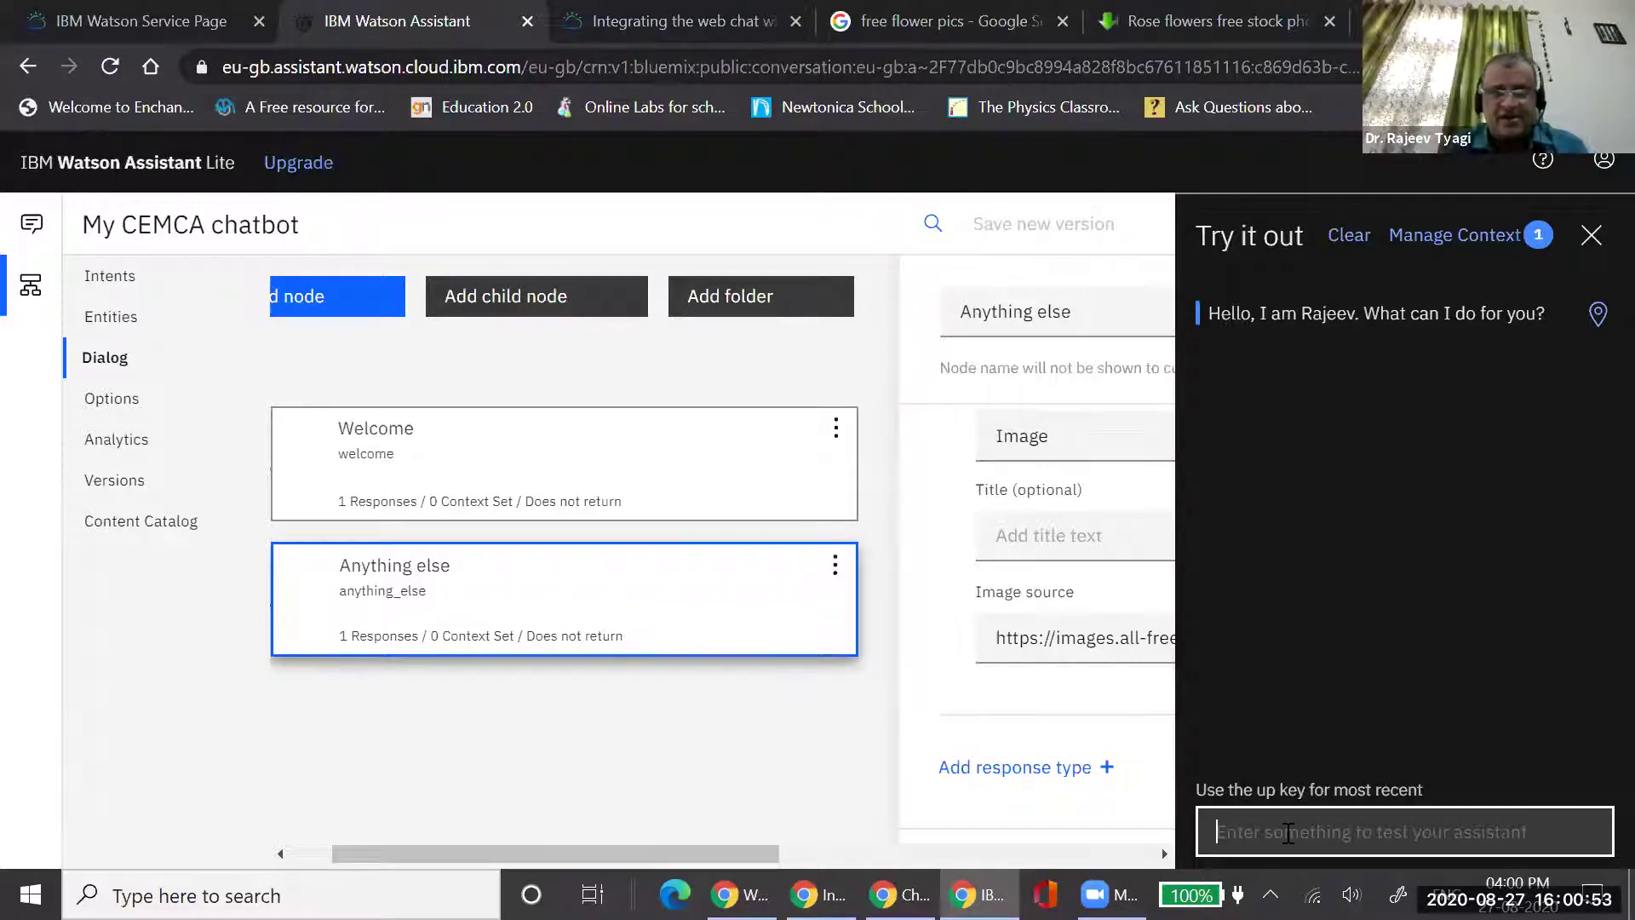
{"action": "key", "text": "Up"}
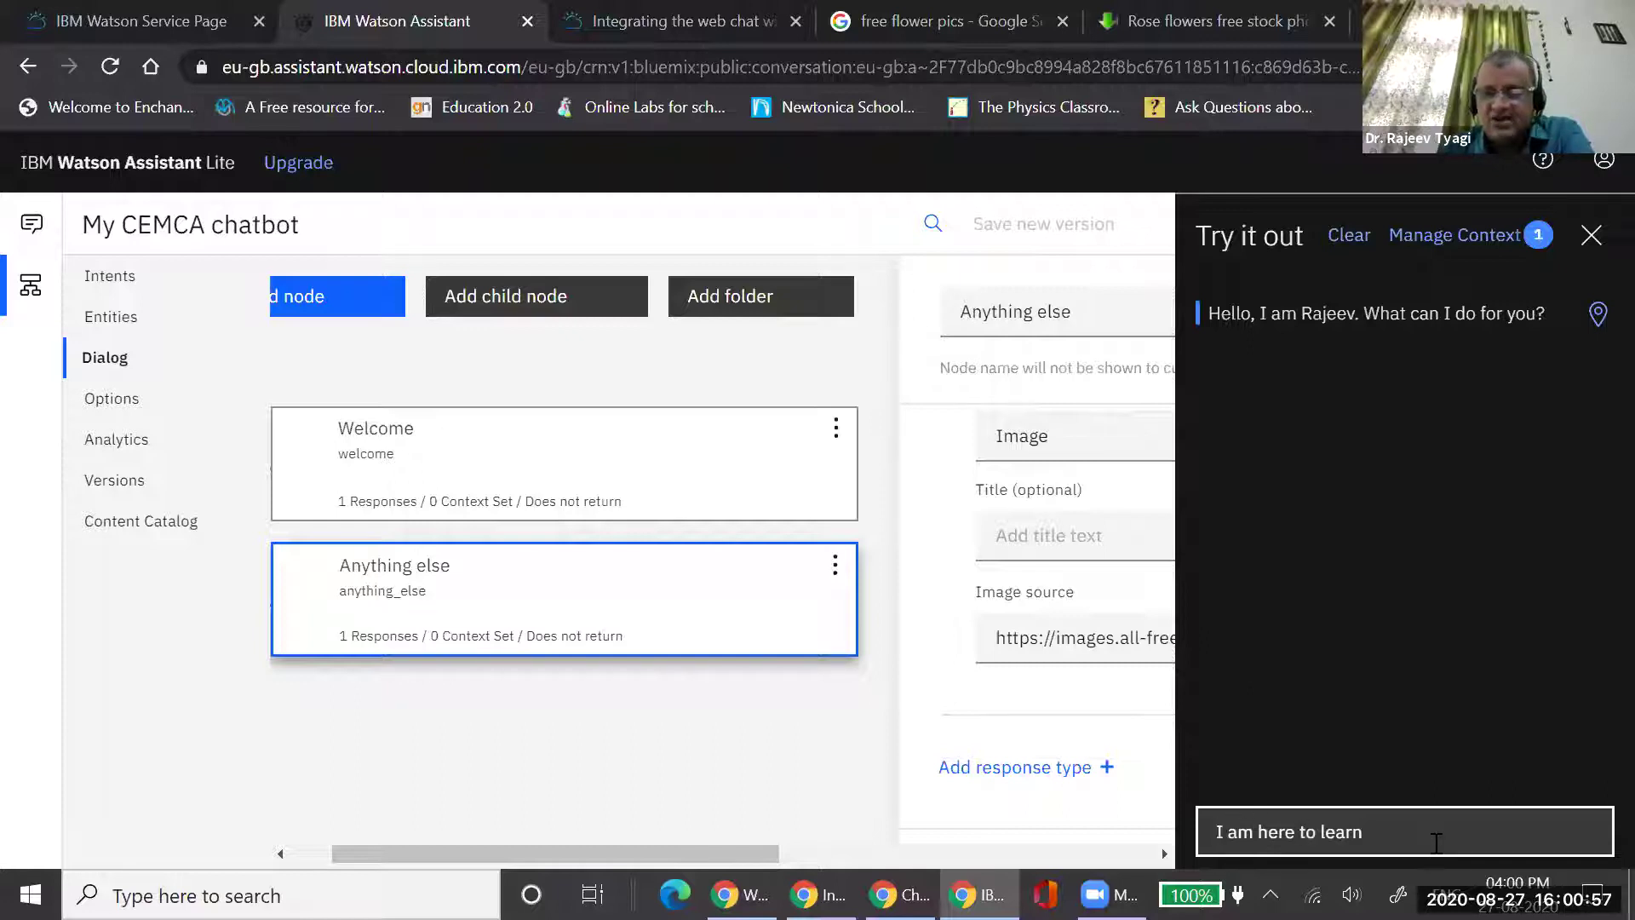
{"action": "key", "text": "Return"}
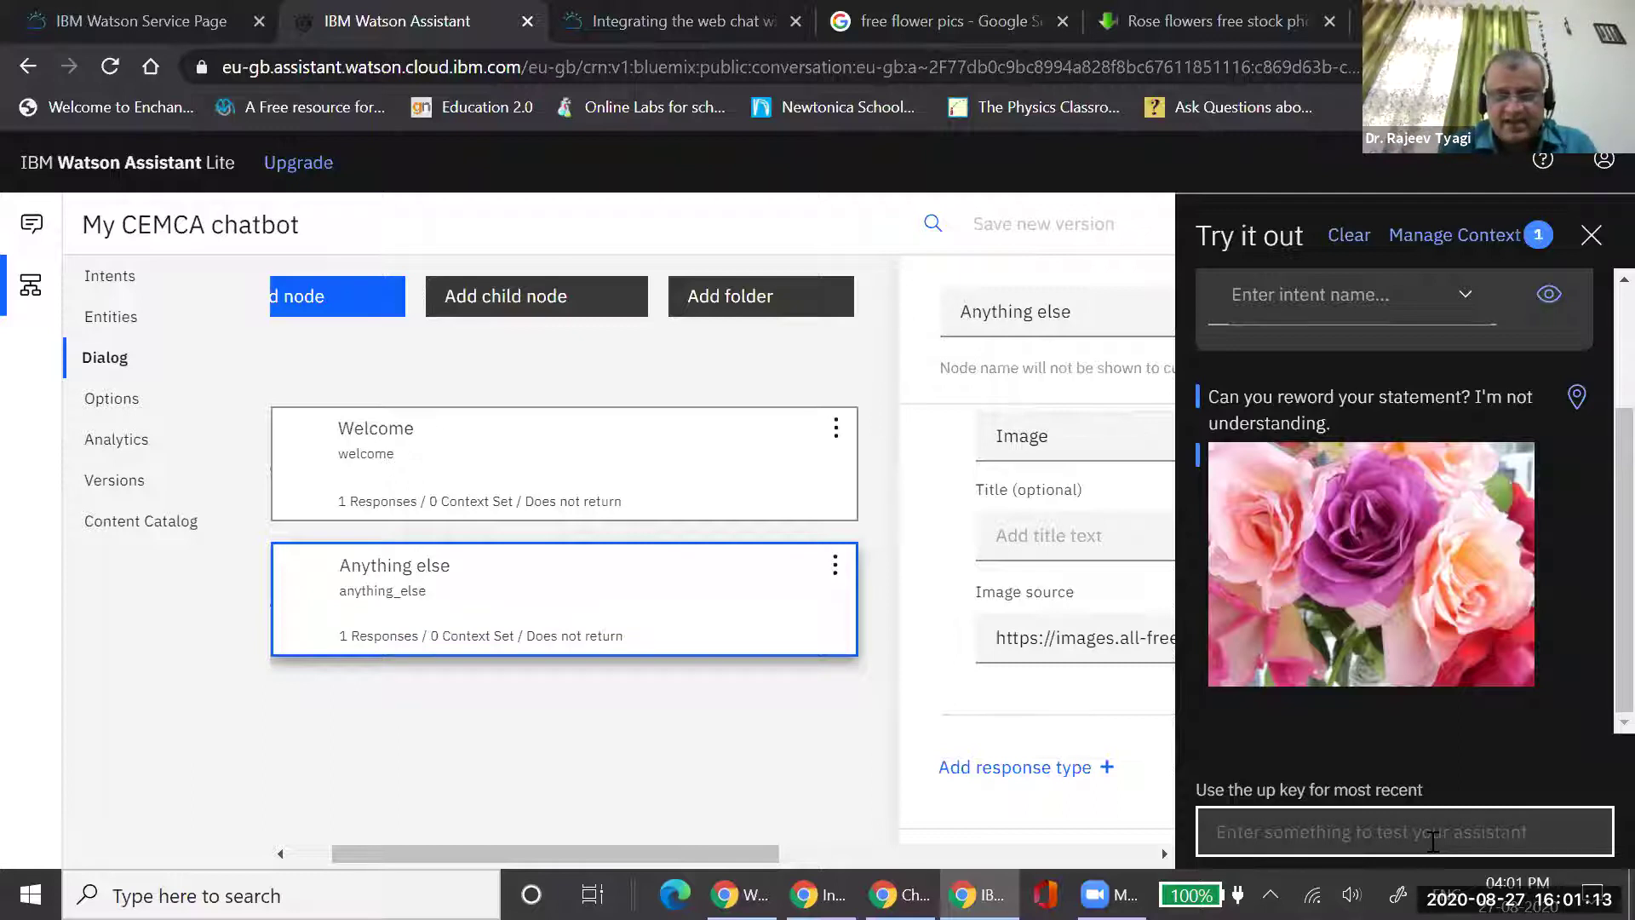
Test the chatbot with the messages "What's the time" and "who are you", and close the test pane
{"action": "type", "text": "What"}
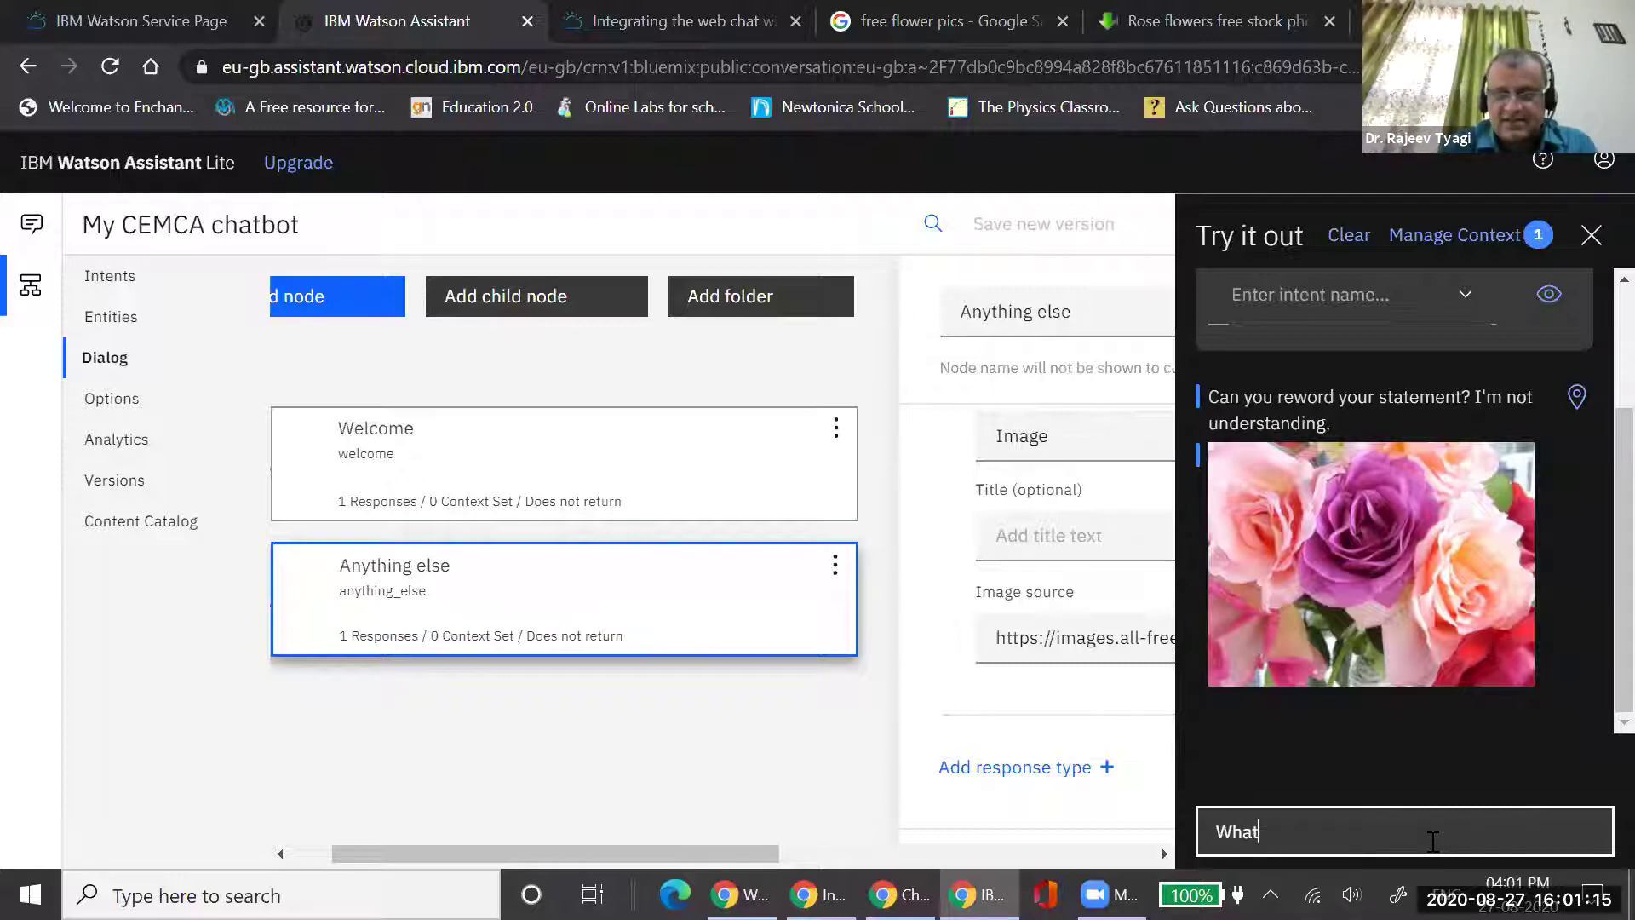
{"action": "type", "text": "'s the time"}
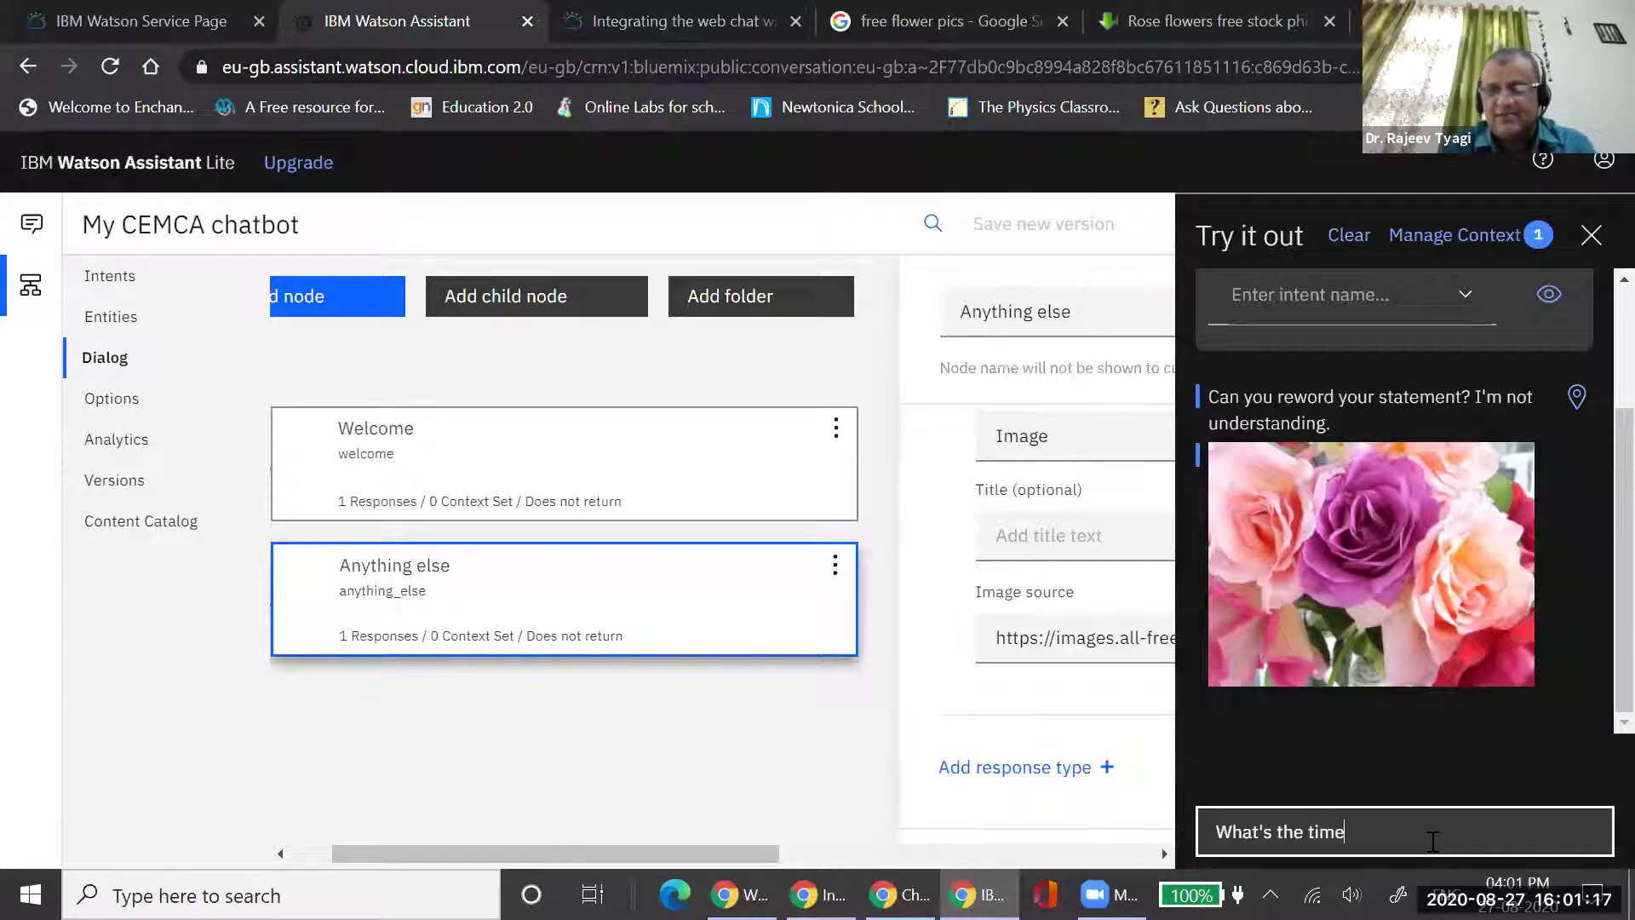
{"action": "key", "text": "Return"}
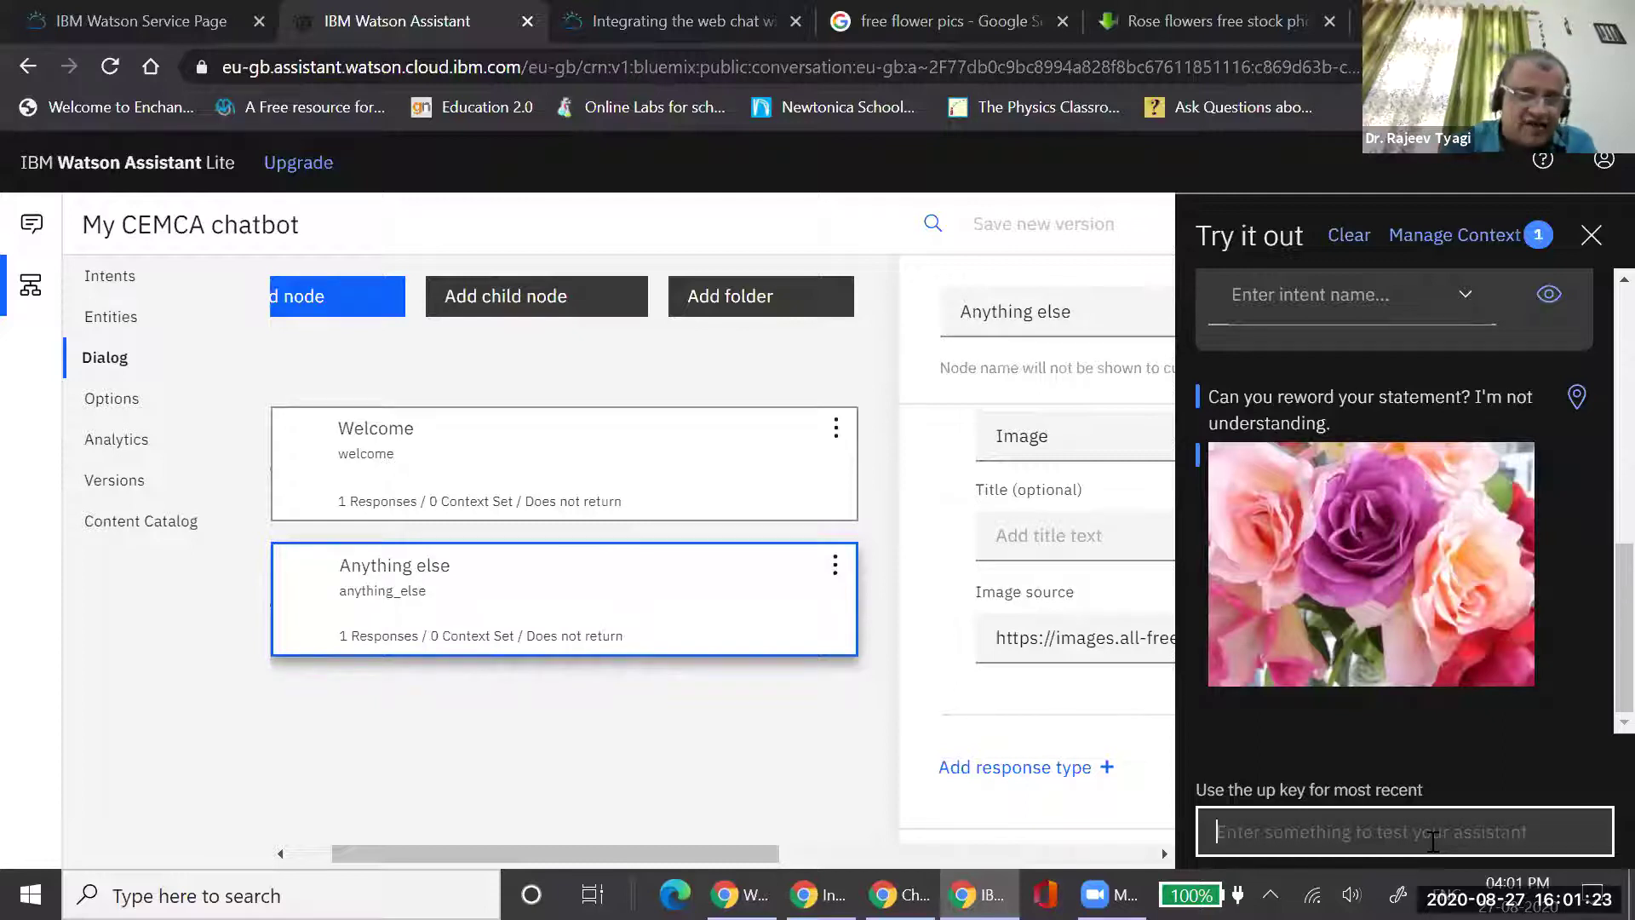
{"action": "type", "text": "who are you"}
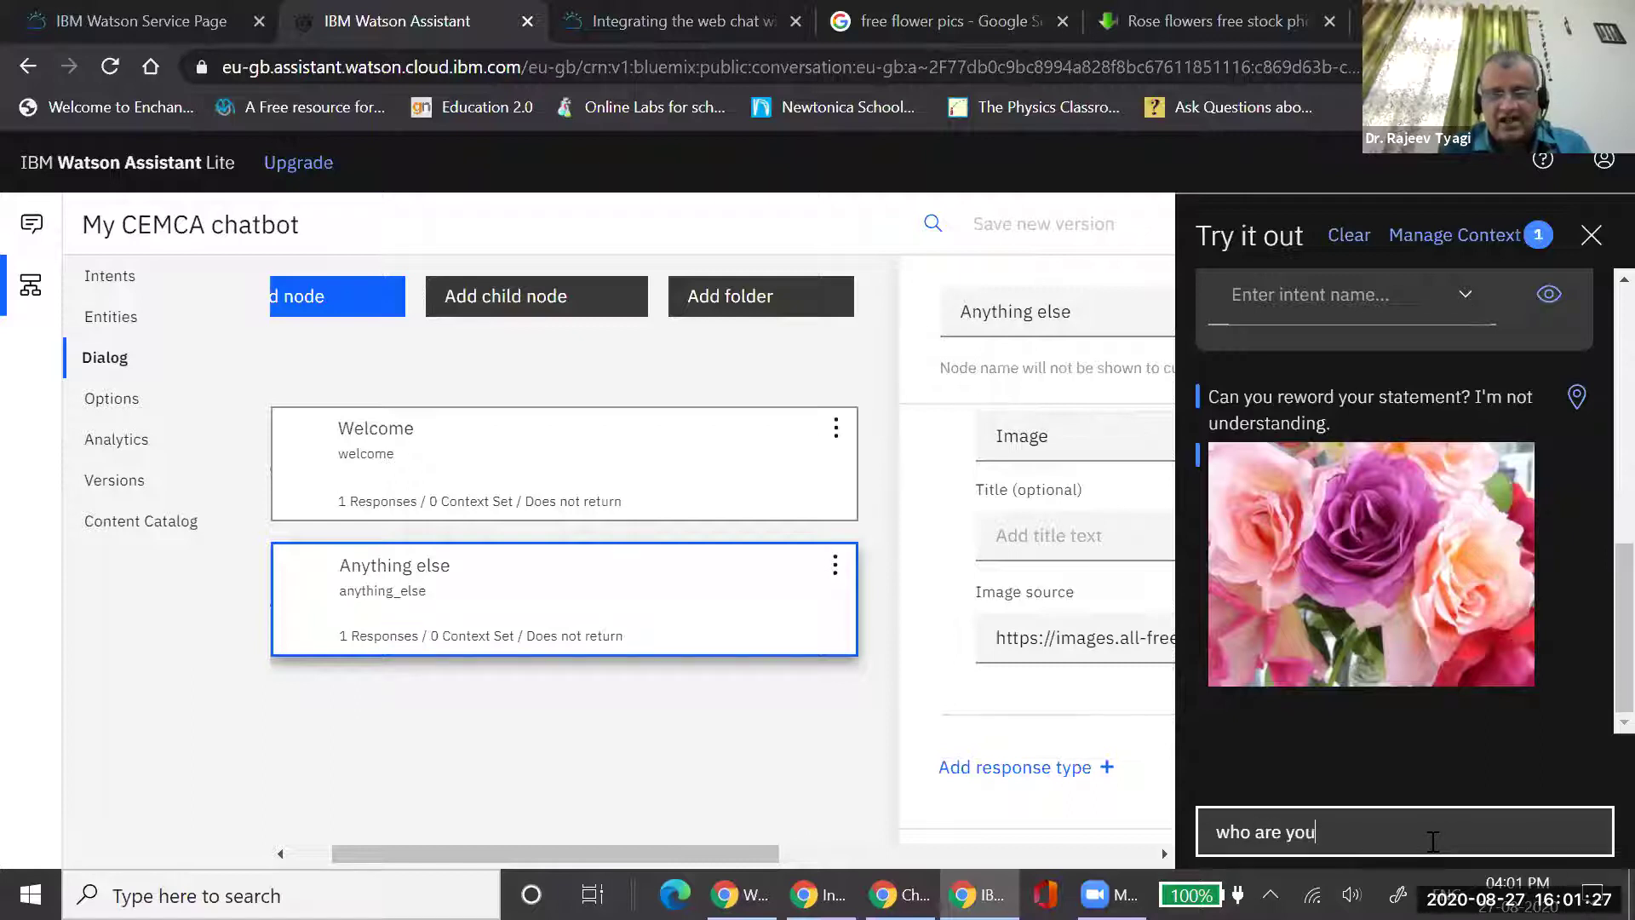
{"action": "key", "text": "Return"}
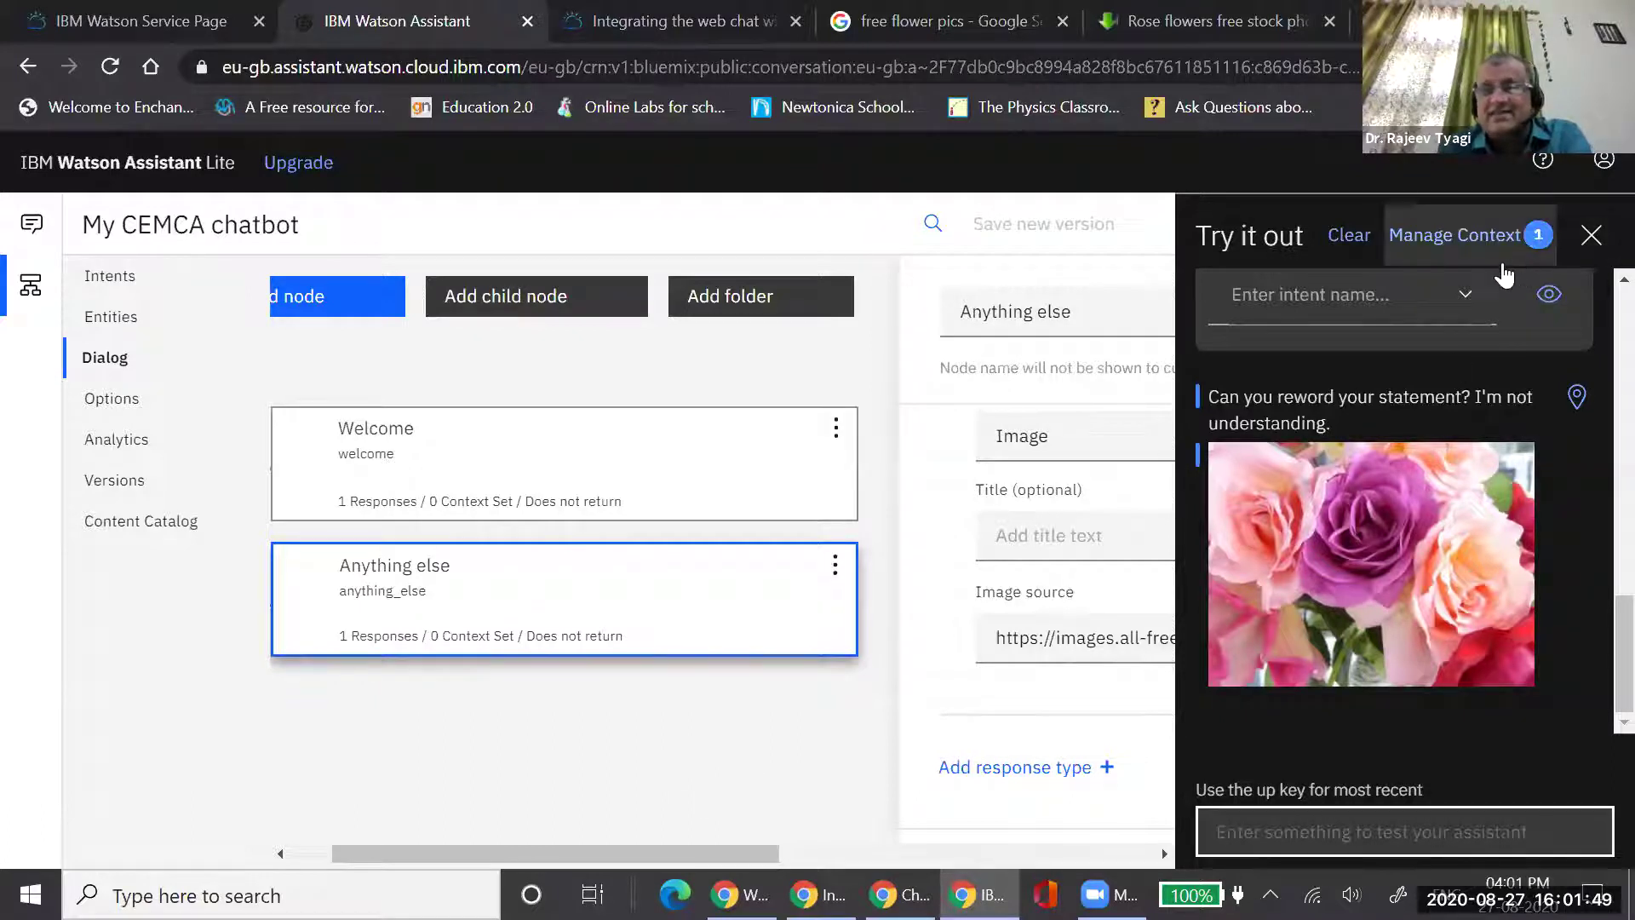
{"action": "left_click", "coordinate": [1590, 239]}
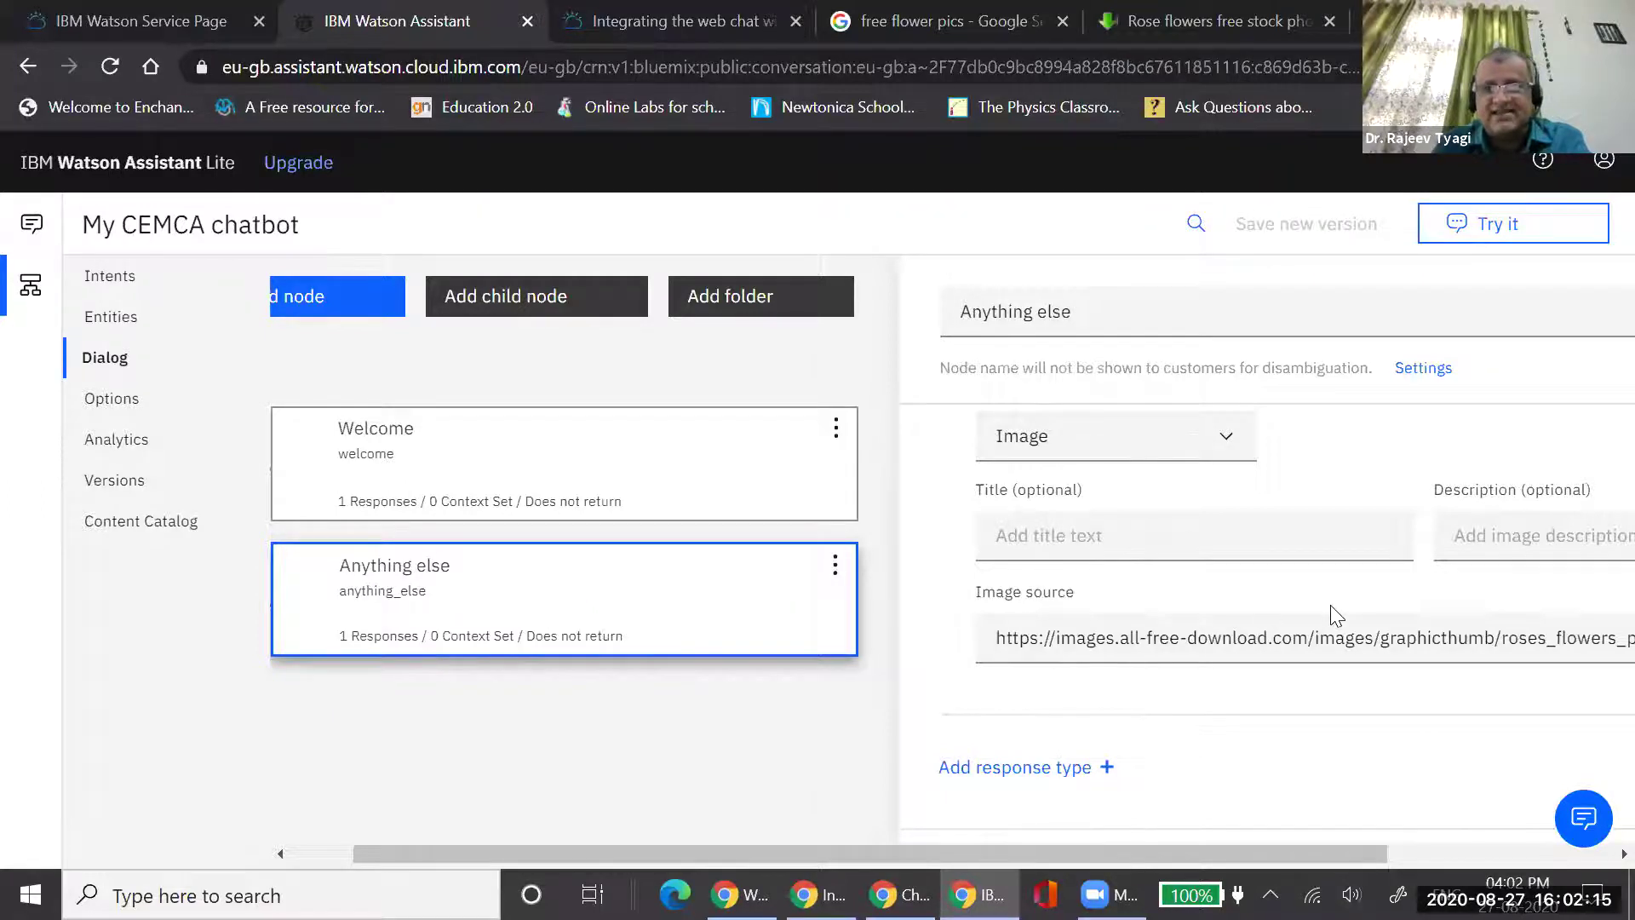
Review the Anything else node's text response and its image response with the image source
{"action": "mouse_move", "coordinate": [1223, 549]}
{"action": "scroll", "coordinate": [1220, 549], "scroll_direction": "up", "scroll_amount": 4}
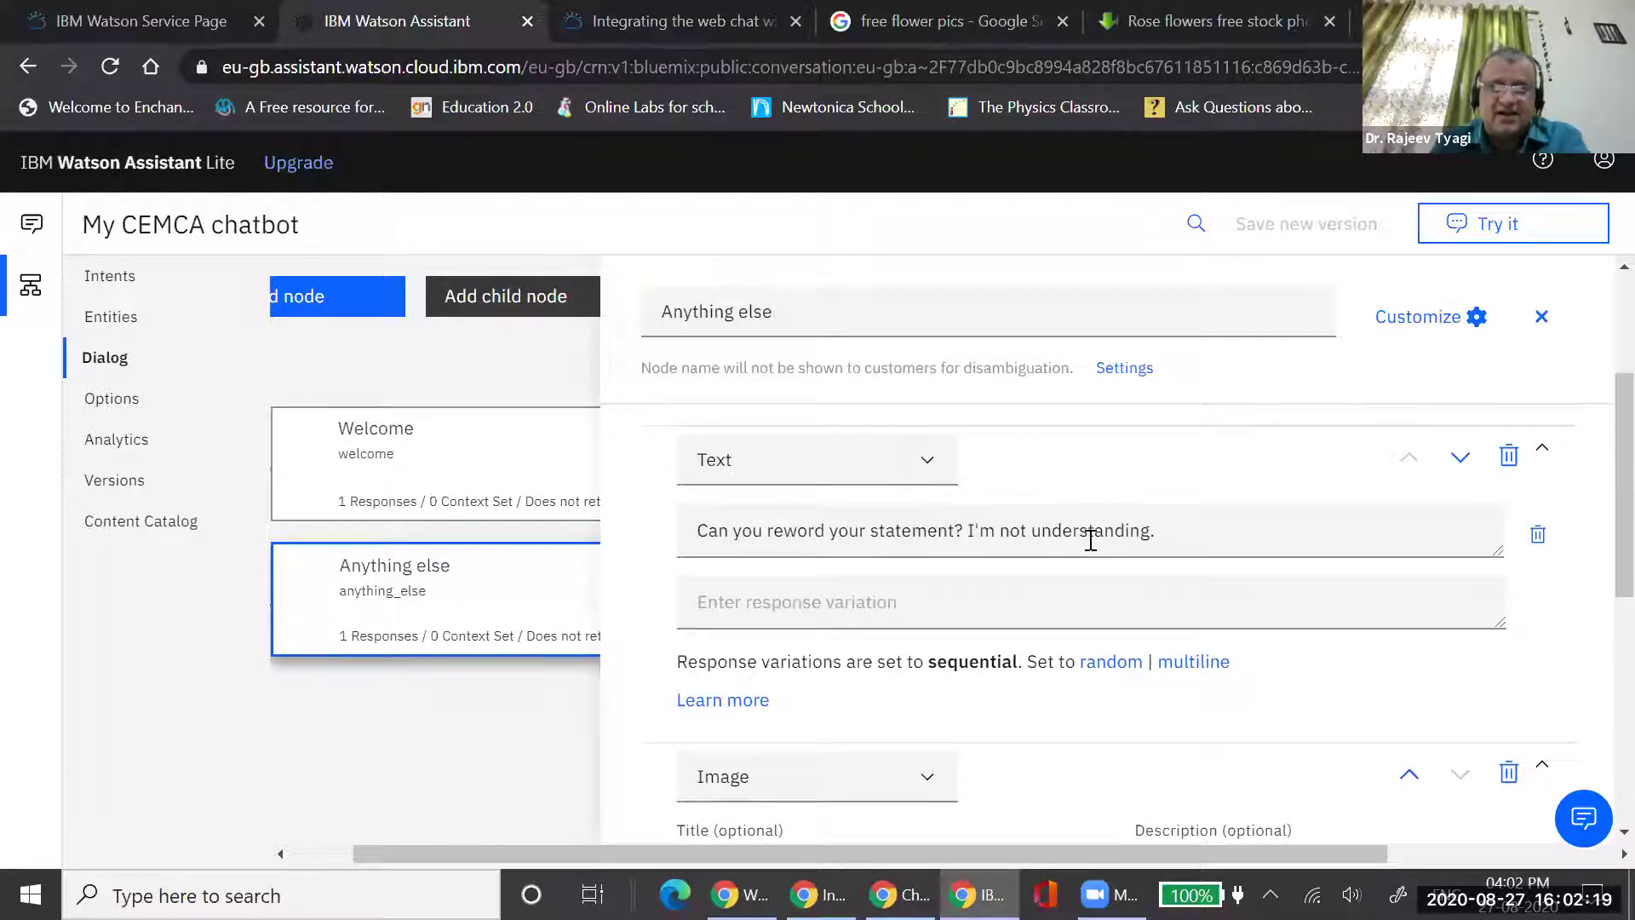
{"action": "scroll", "coordinate": [1085, 562], "scroll_direction": "down", "scroll_amount": 3}
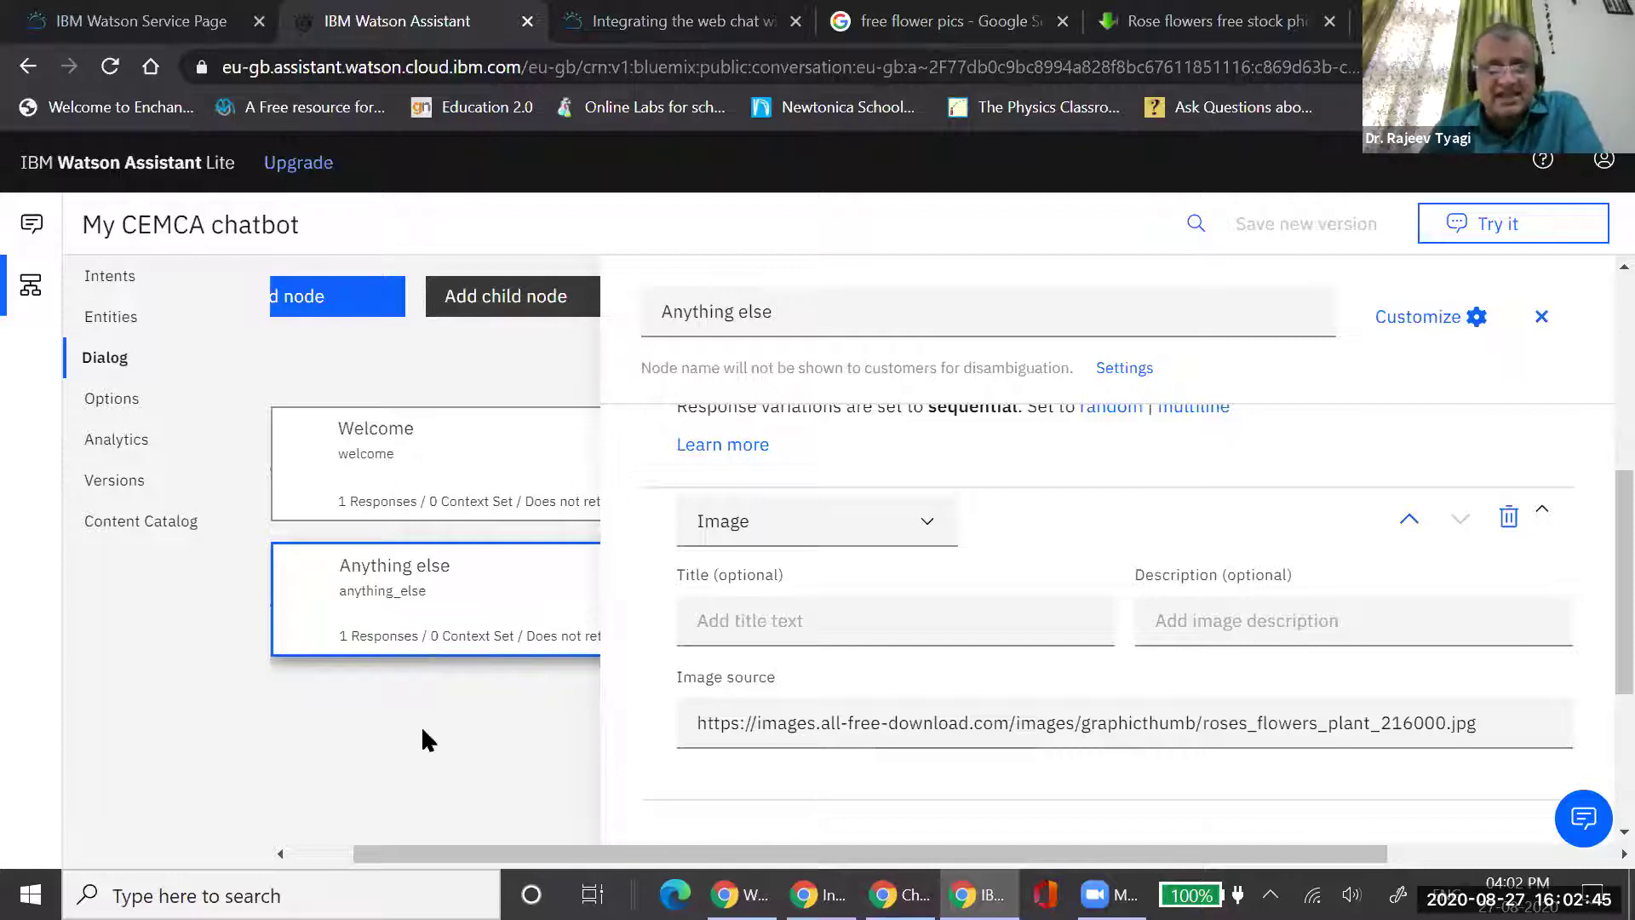
{"action": "left_click", "coordinate": [488, 732]}
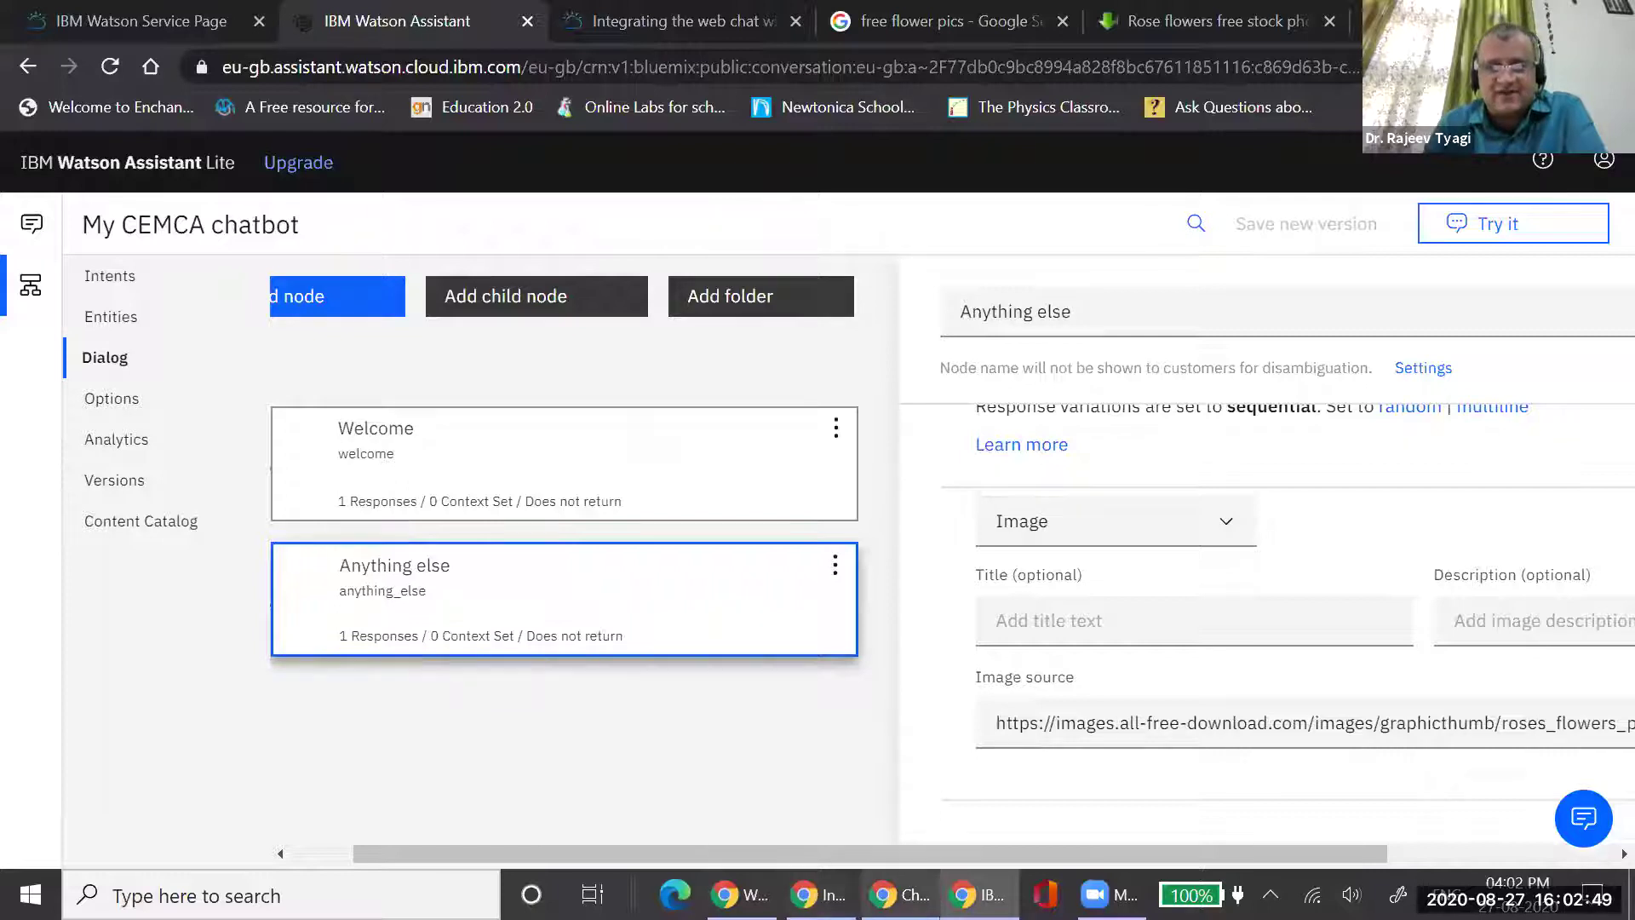
Switch to the anytimeteacher.com course window and read through lesson 2.2, Setting up your Watson Resources
{"action": "left_click", "coordinate": [903, 894]}
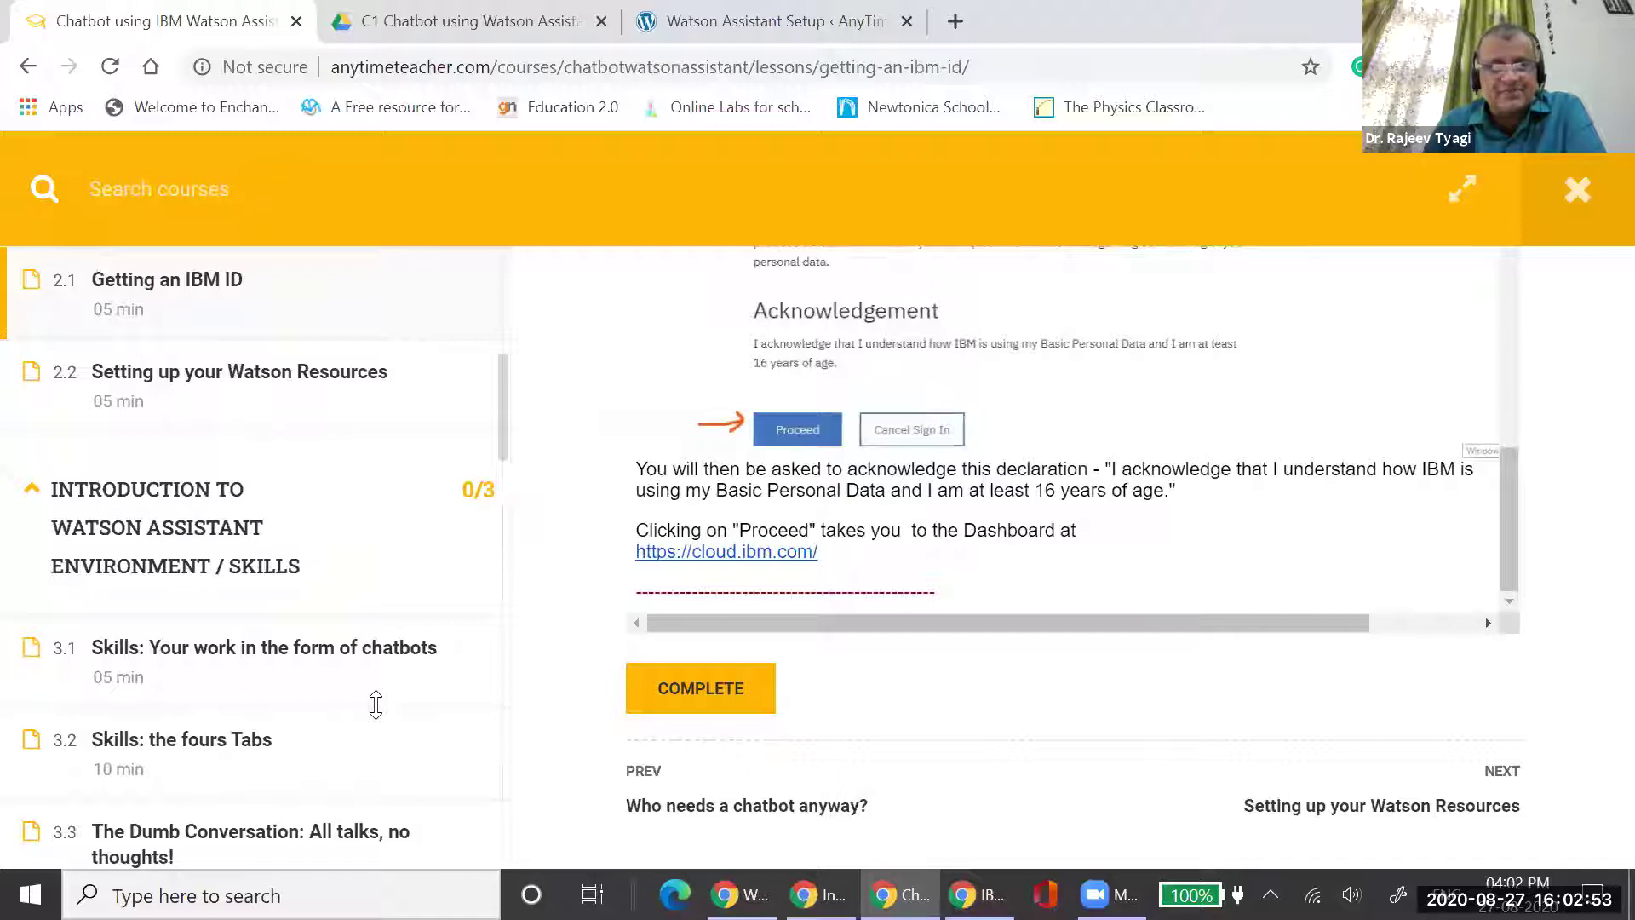
{"action": "scroll", "coordinate": [375, 703], "scroll_direction": "up", "scroll_amount": 5}
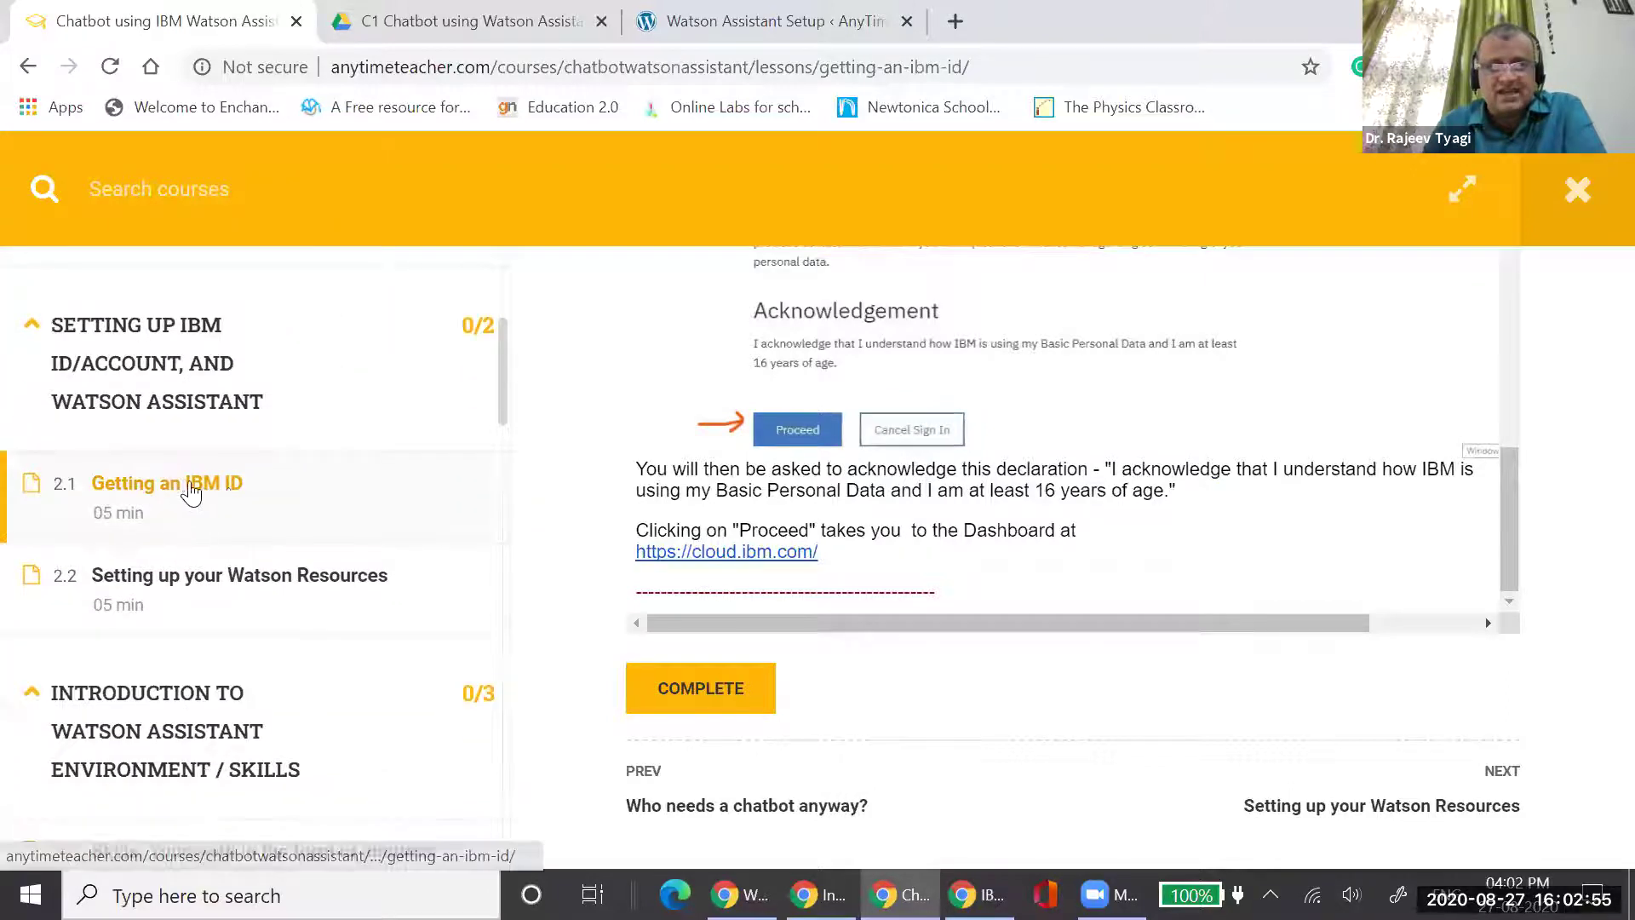
{"action": "left_click", "coordinate": [256, 586]}
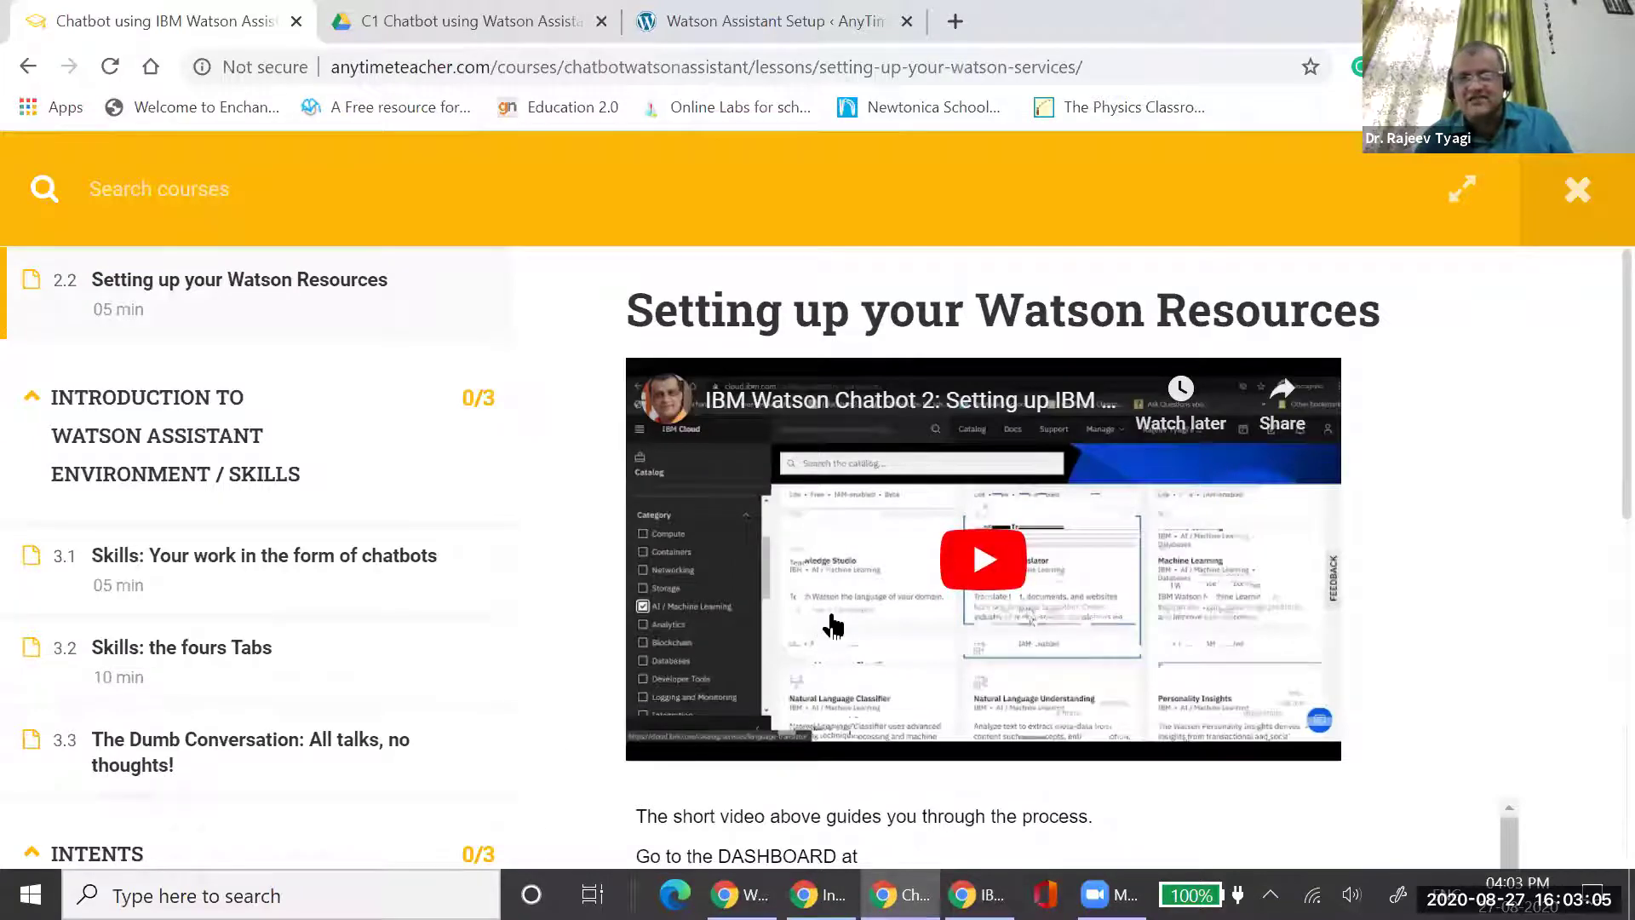
{"action": "scroll", "coordinate": [833, 626], "scroll_direction": "down", "scroll_amount": 4}
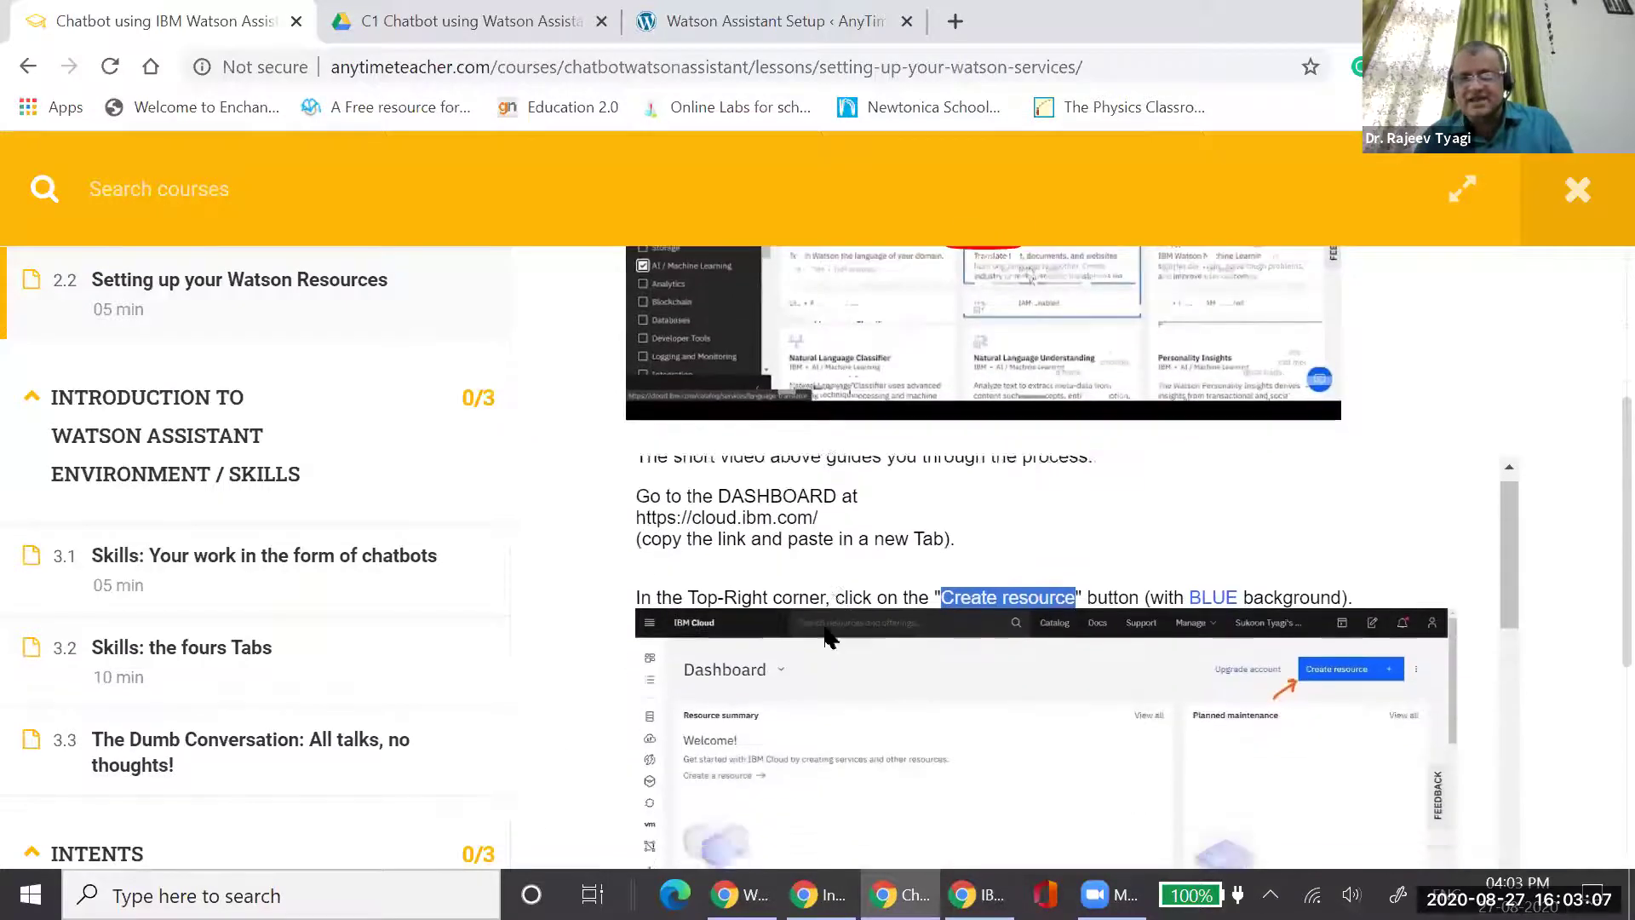
{"action": "scroll", "coordinate": [604, 719], "scroll_direction": "down", "scroll_amount": 5}
{"action": "scroll", "coordinate": [642, 692], "scroll_direction": "up", "scroll_amount": 2}
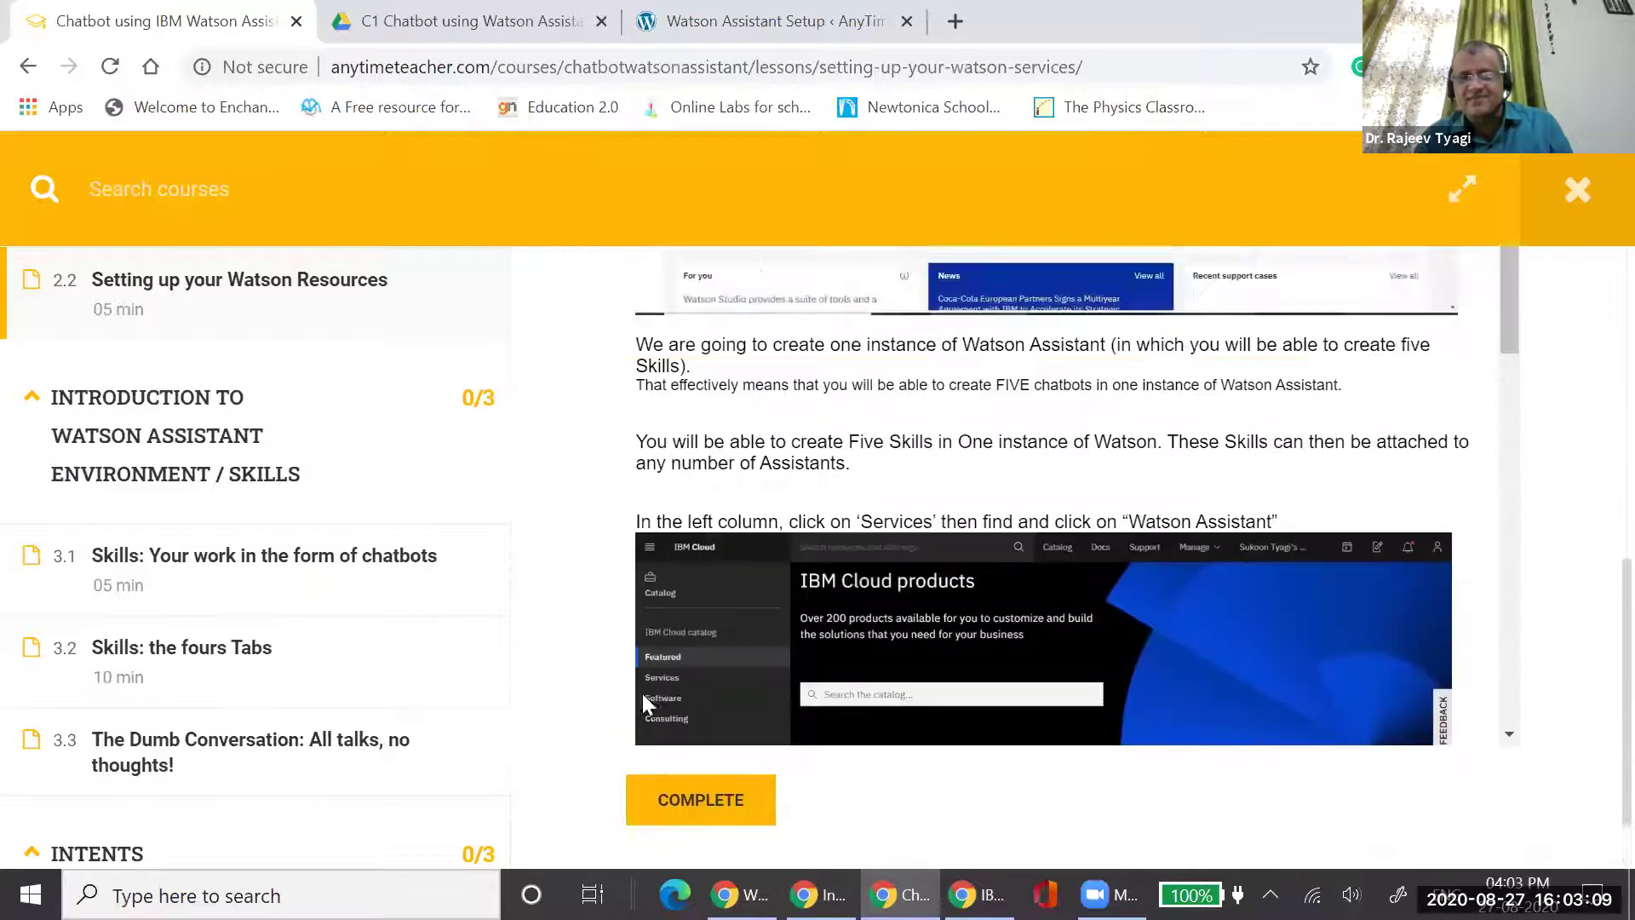
{"action": "scroll", "coordinate": [779, 707], "scroll_direction": "down", "scroll_amount": 1}
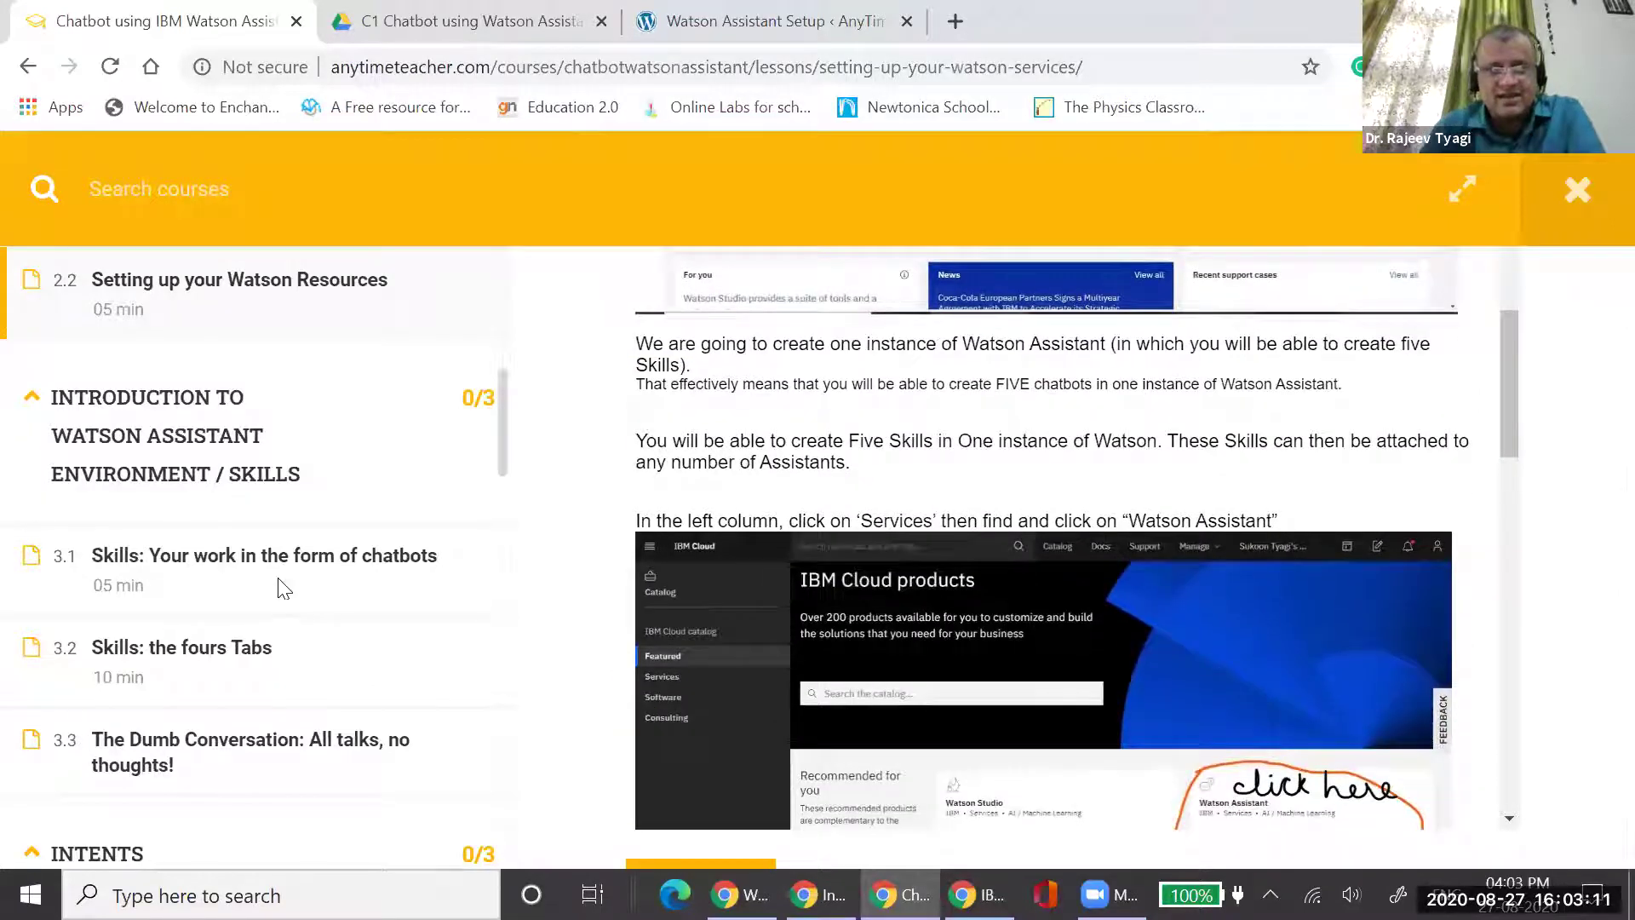
Open lesson 3.1, Skills: Your work in the form of chatbots, and read through its instructions on creating a dialog skill
{"action": "left_click", "coordinate": [230, 558]}
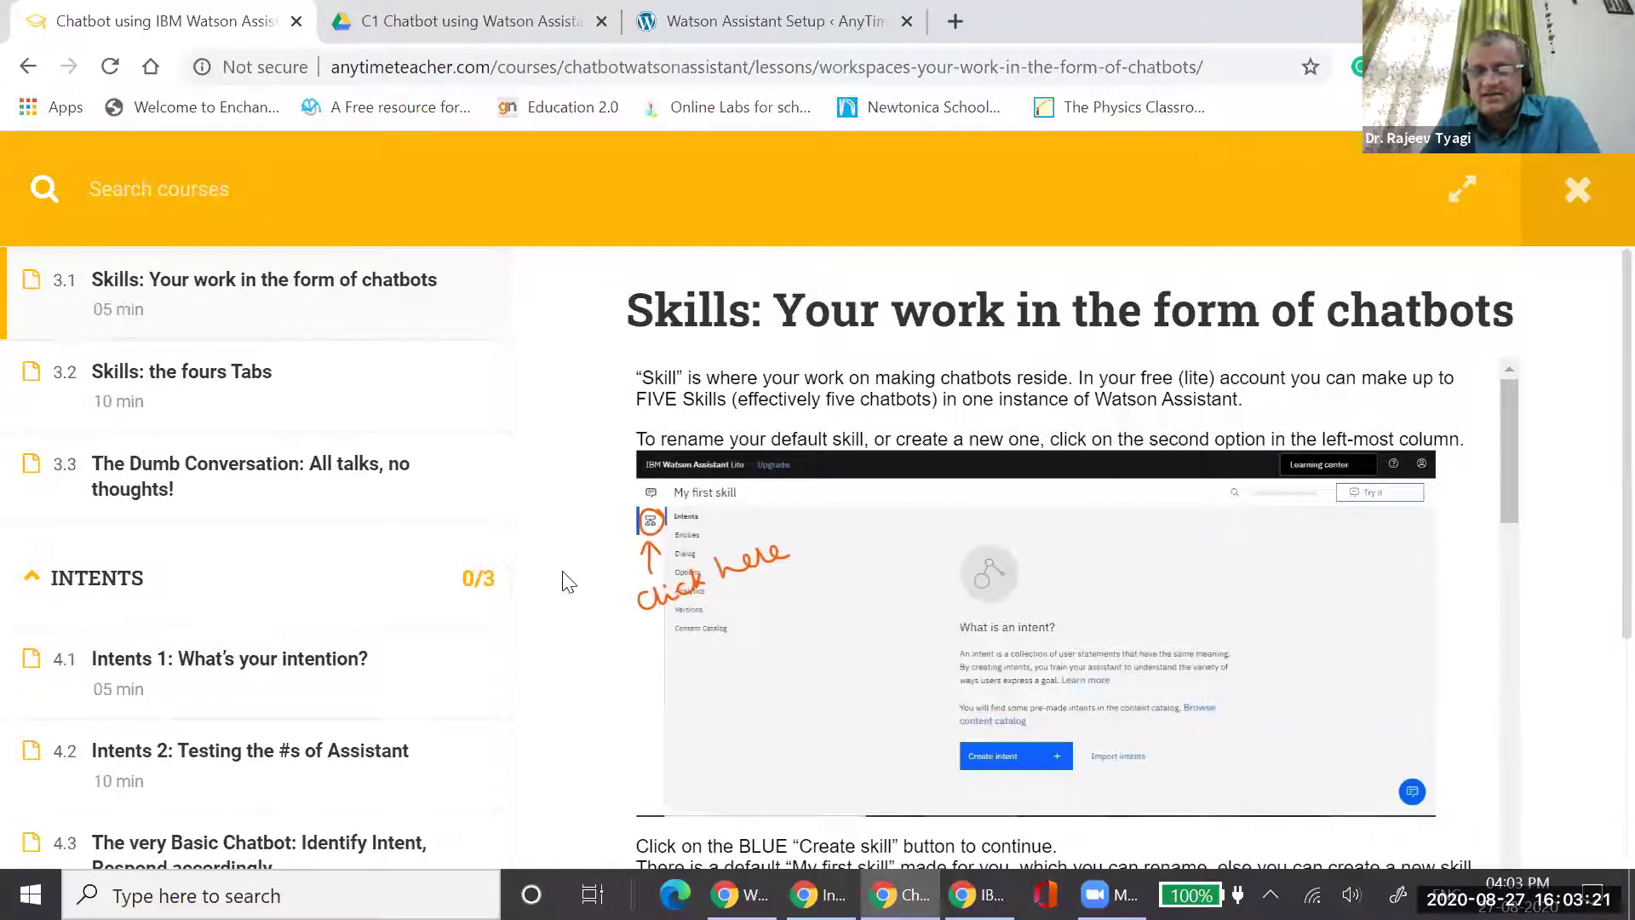
{"action": "scroll", "coordinate": [750, 477], "scroll_direction": "down", "scroll_amount": 4}
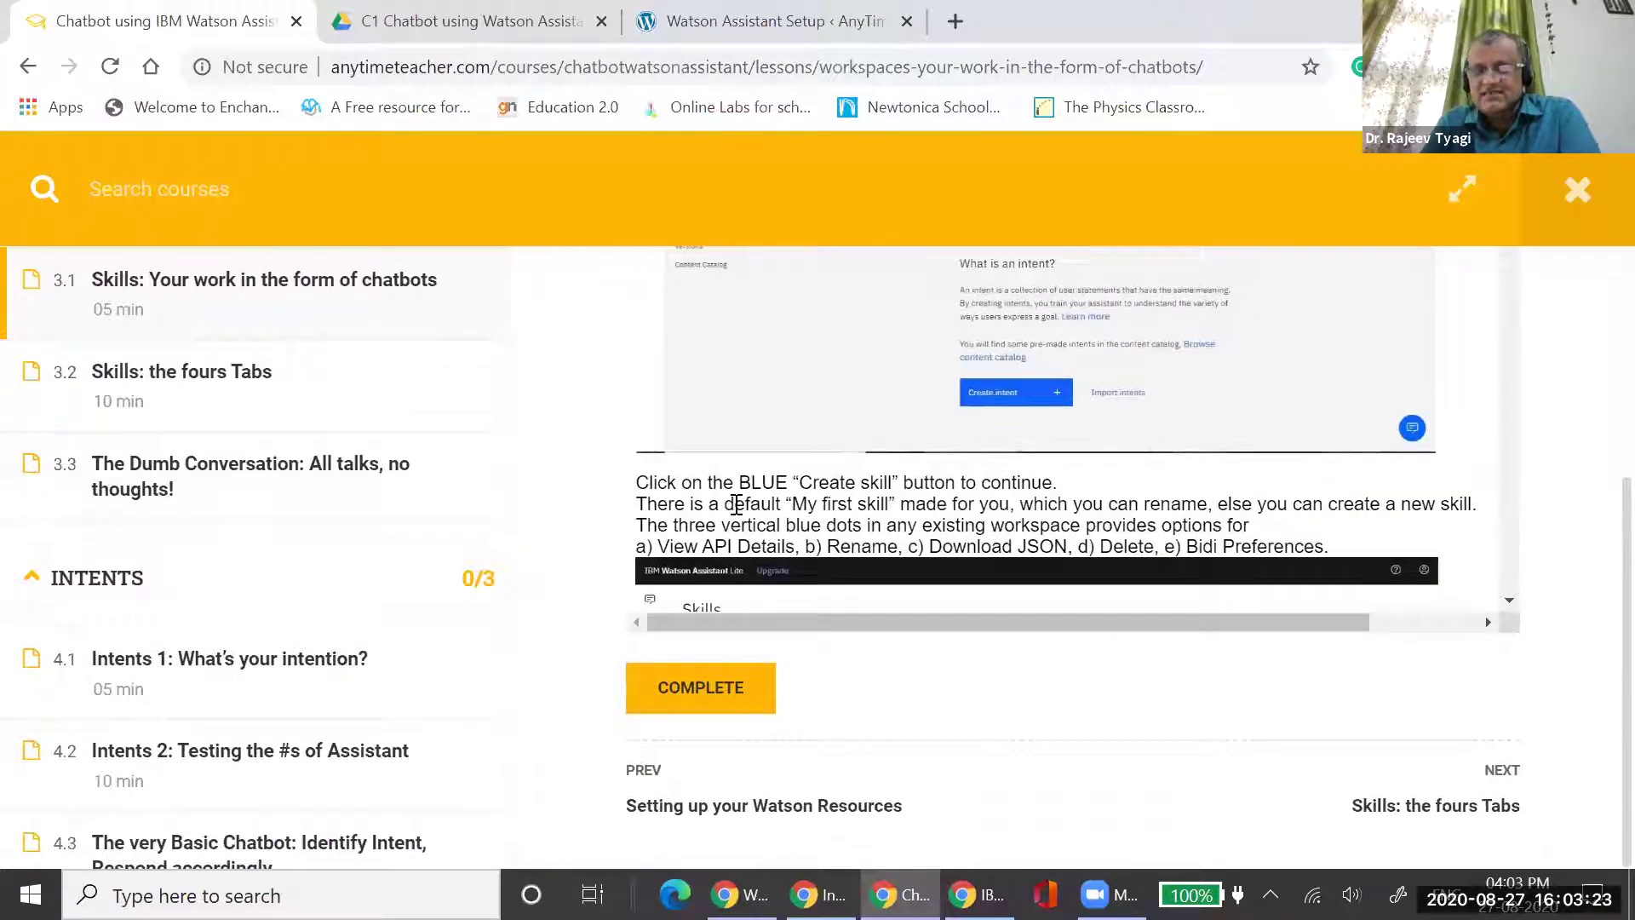
{"action": "scroll", "coordinate": [736, 504], "scroll_direction": "down", "scroll_amount": 4}
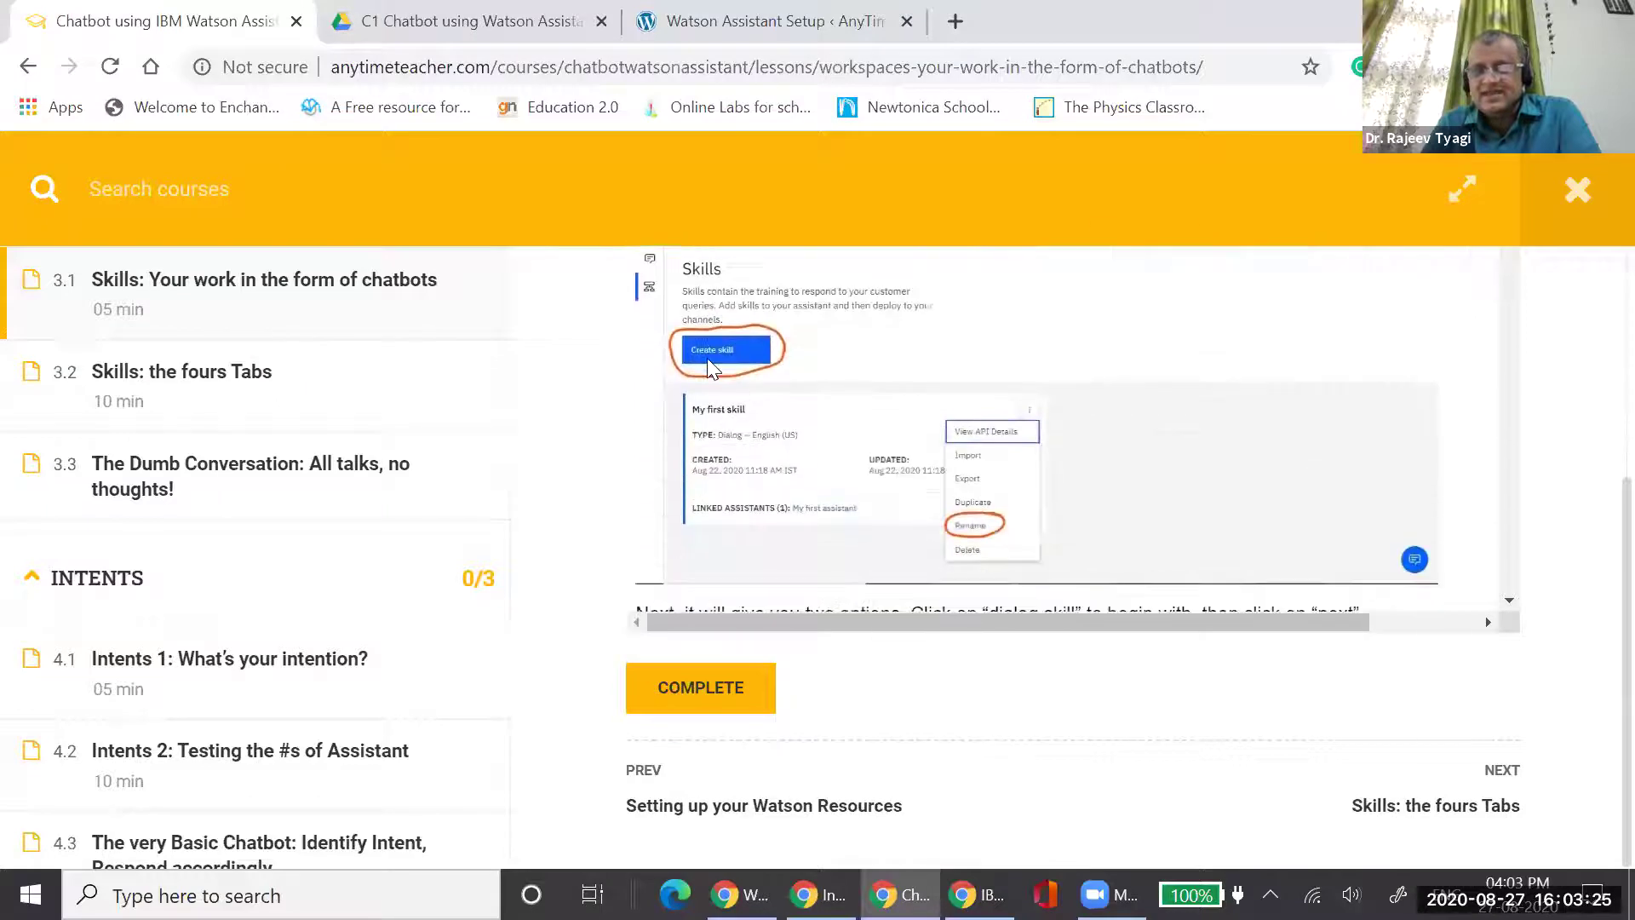
{"action": "scroll", "coordinate": [704, 365], "scroll_direction": "down", "scroll_amount": 4}
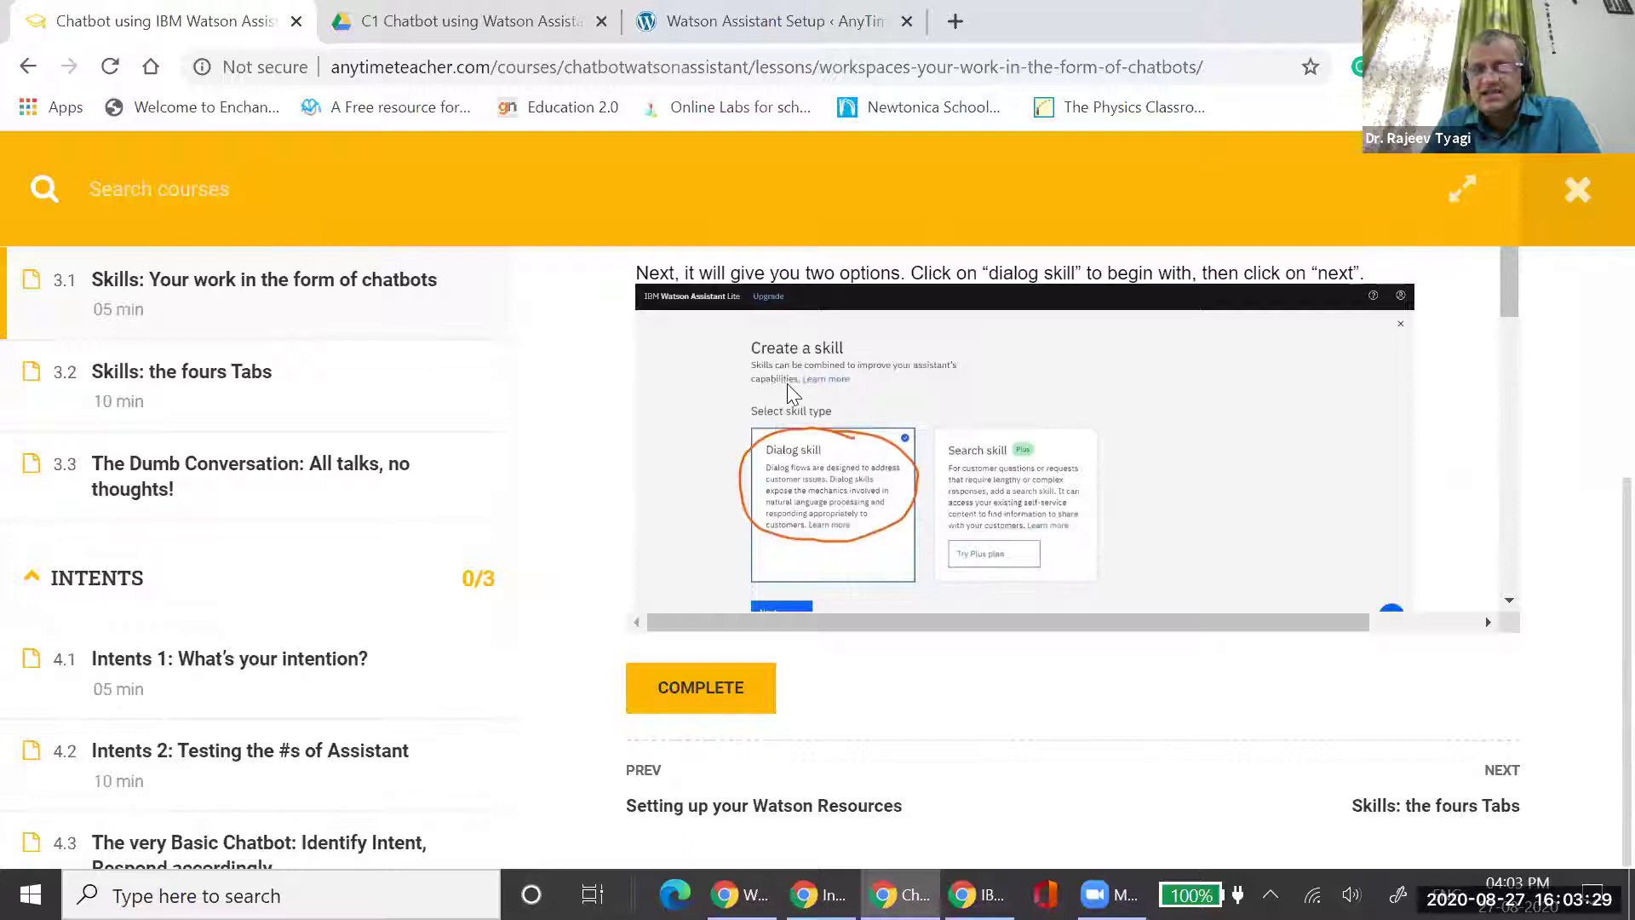
{"action": "scroll", "coordinate": [777, 421], "scroll_direction": "down", "scroll_amount": 1}
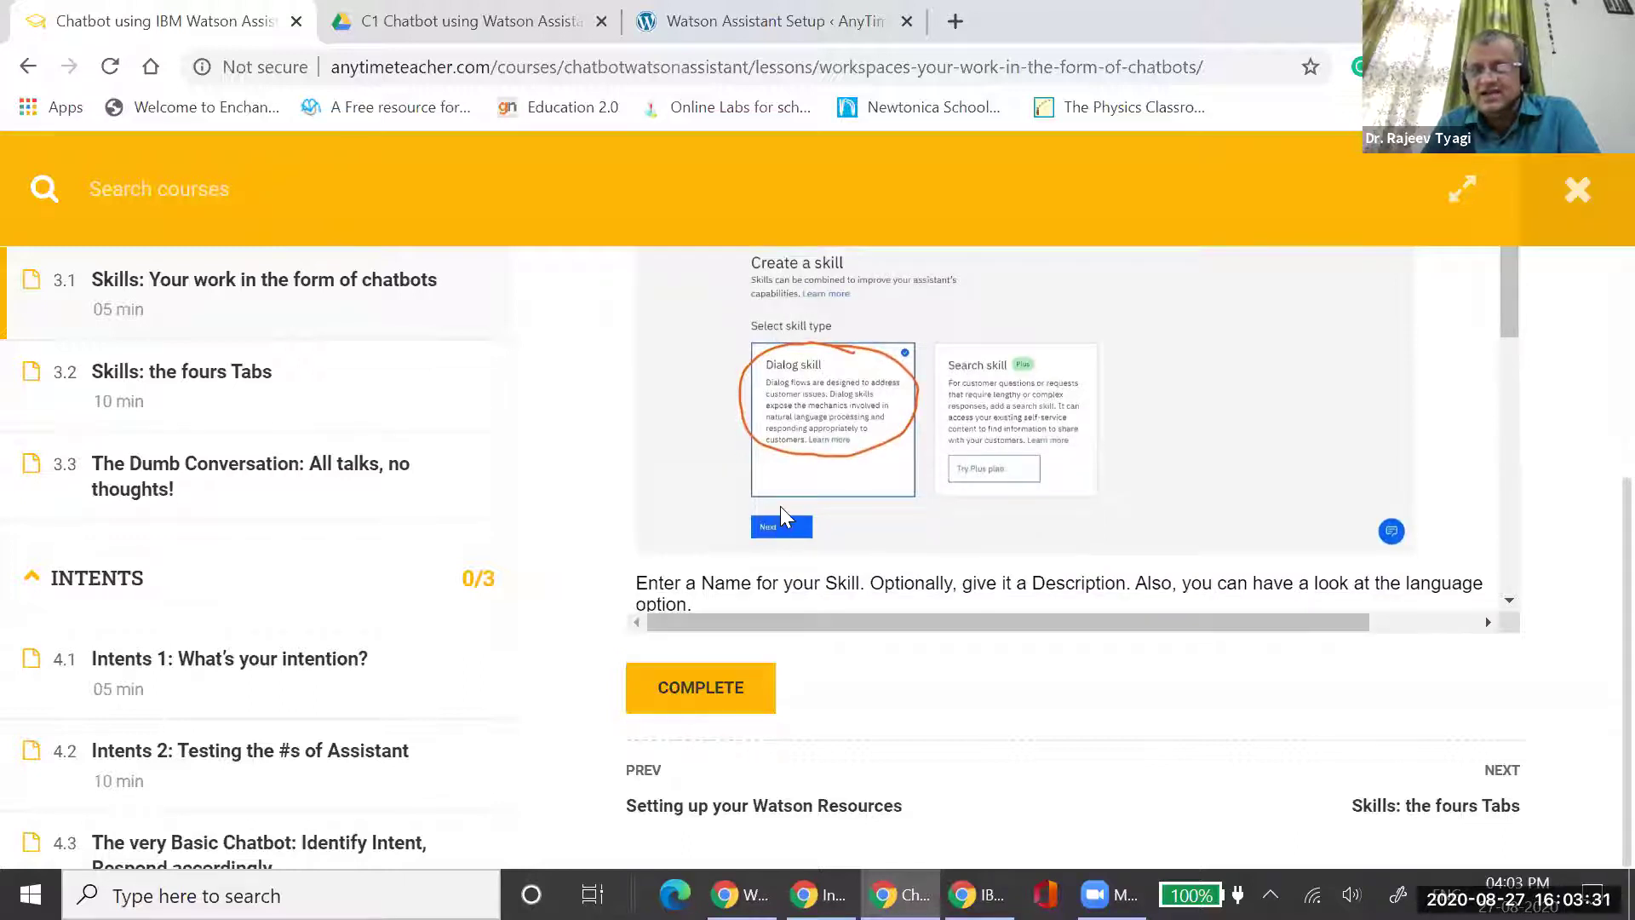
{"action": "scroll", "coordinate": [780, 506], "scroll_direction": "down", "scroll_amount": 6}
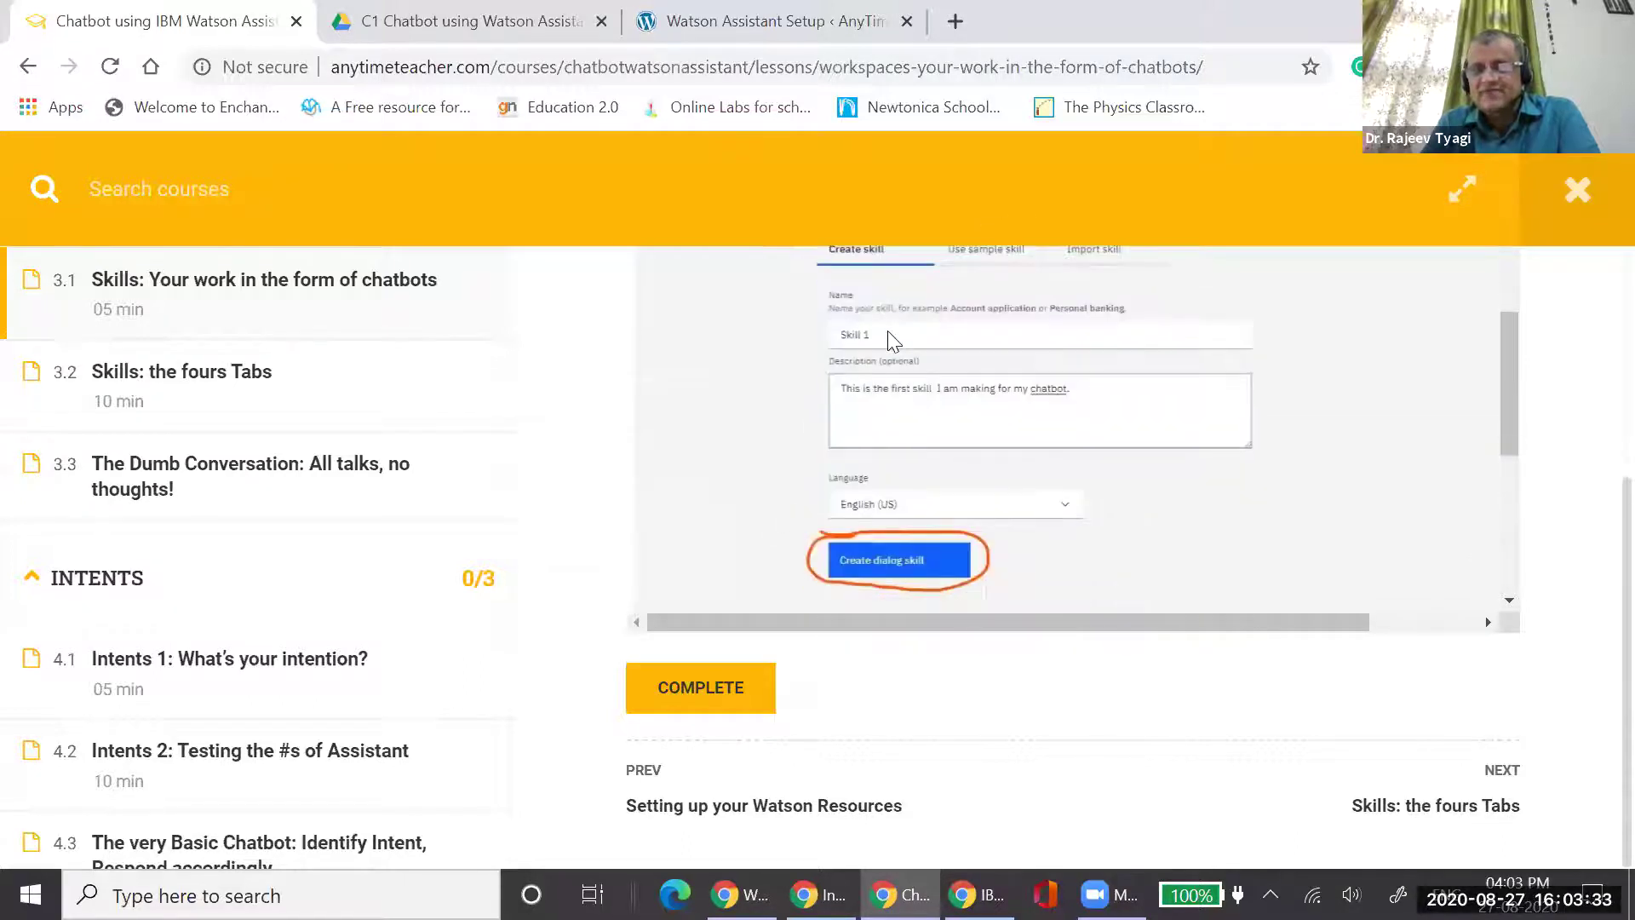
{"action": "scroll", "coordinate": [717, 517], "scroll_direction": "down", "scroll_amount": 5}
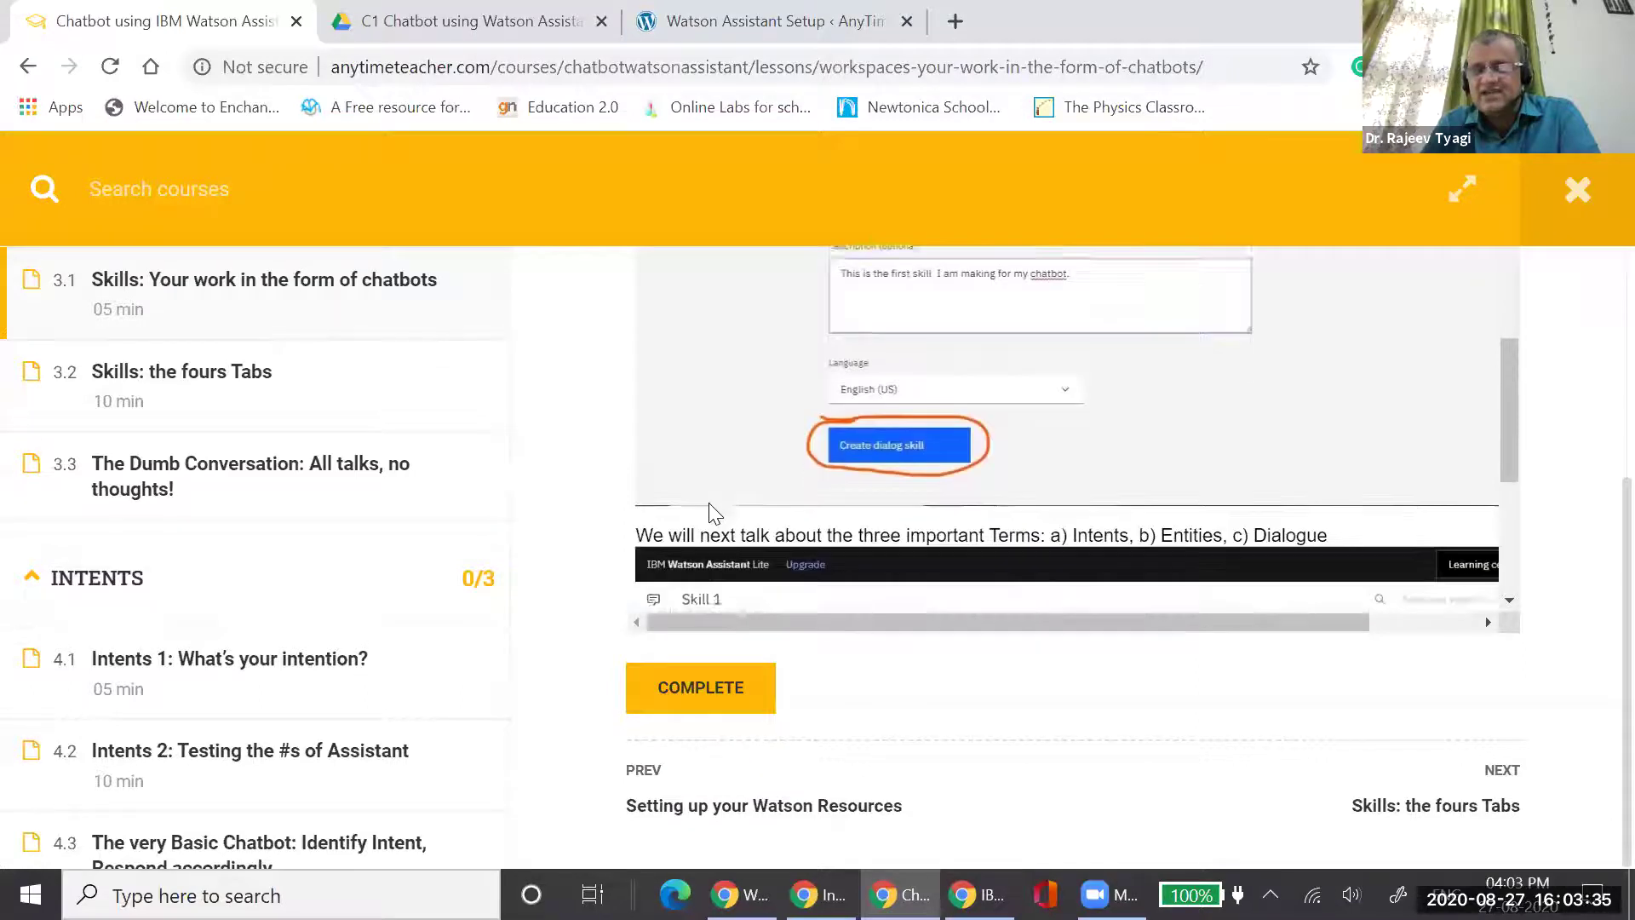
{"action": "scroll", "coordinate": [767, 358], "scroll_direction": "down", "scroll_amount": 2}
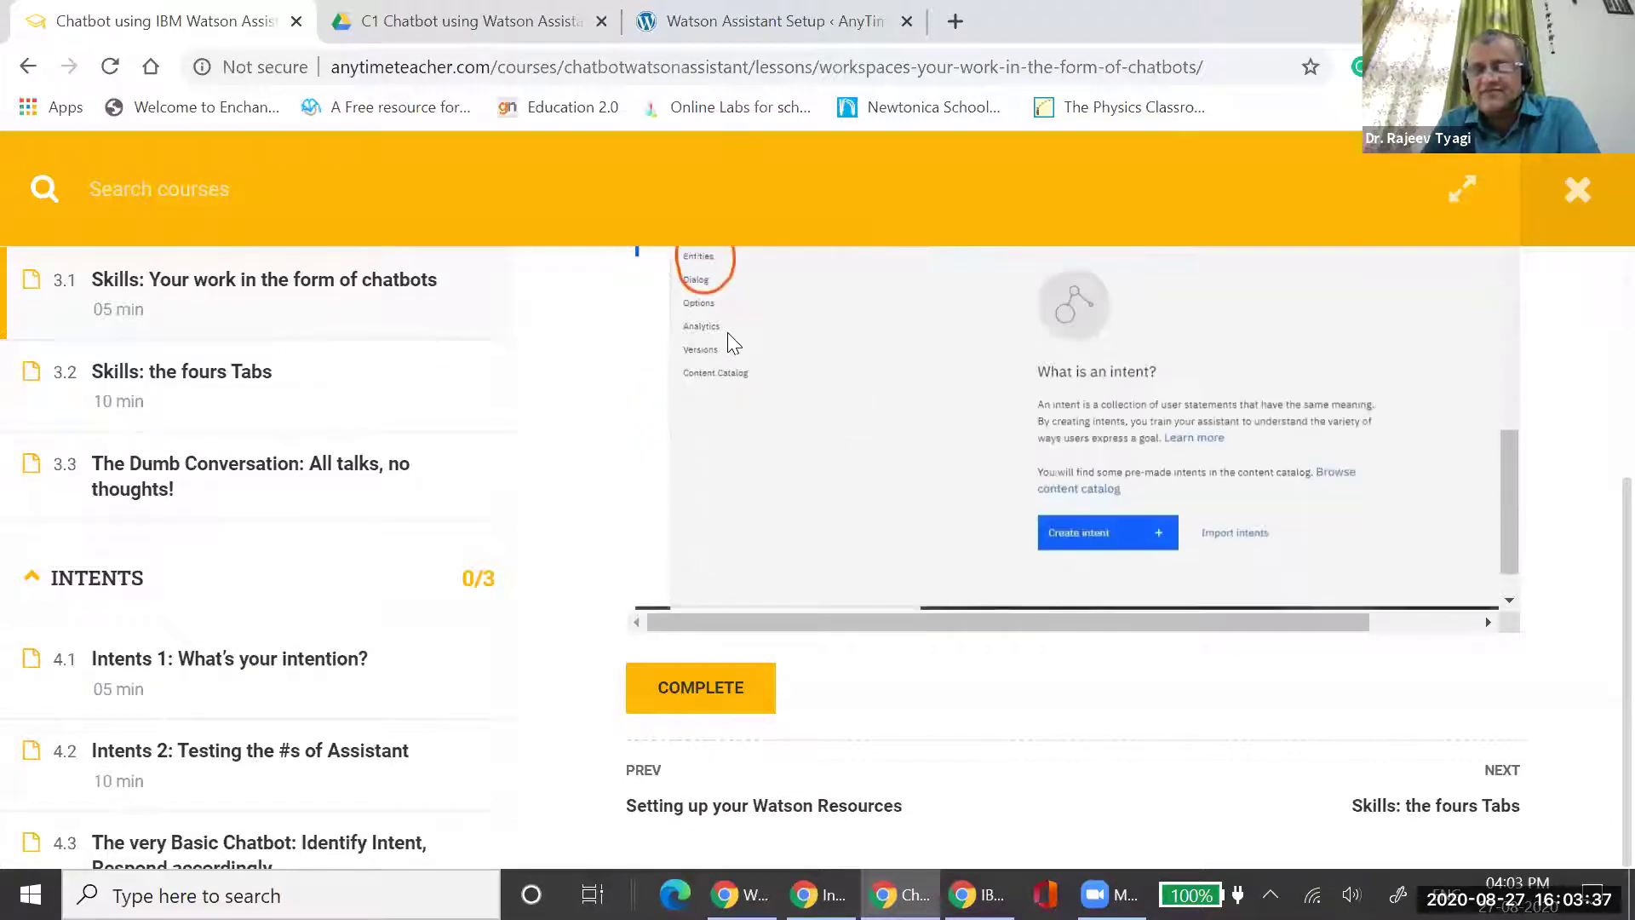
{"action": "scroll", "coordinate": [778, 377], "scroll_direction": "up", "scroll_amount": 1}
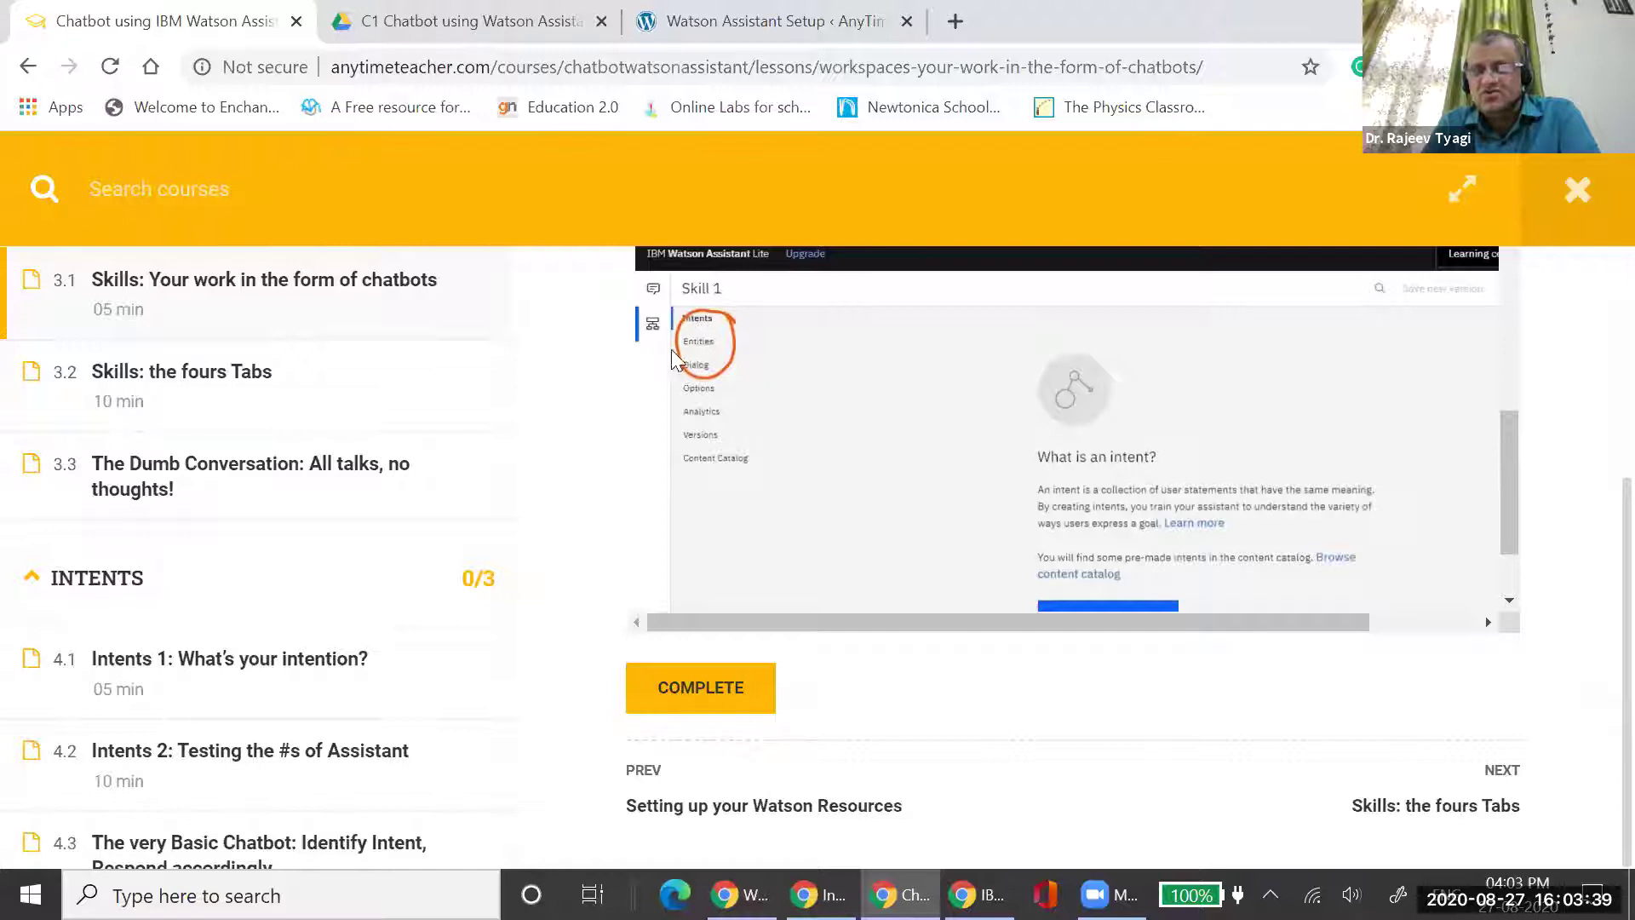
{"action": "scroll", "coordinate": [768, 395], "scroll_direction": "down", "scroll_amount": 2}
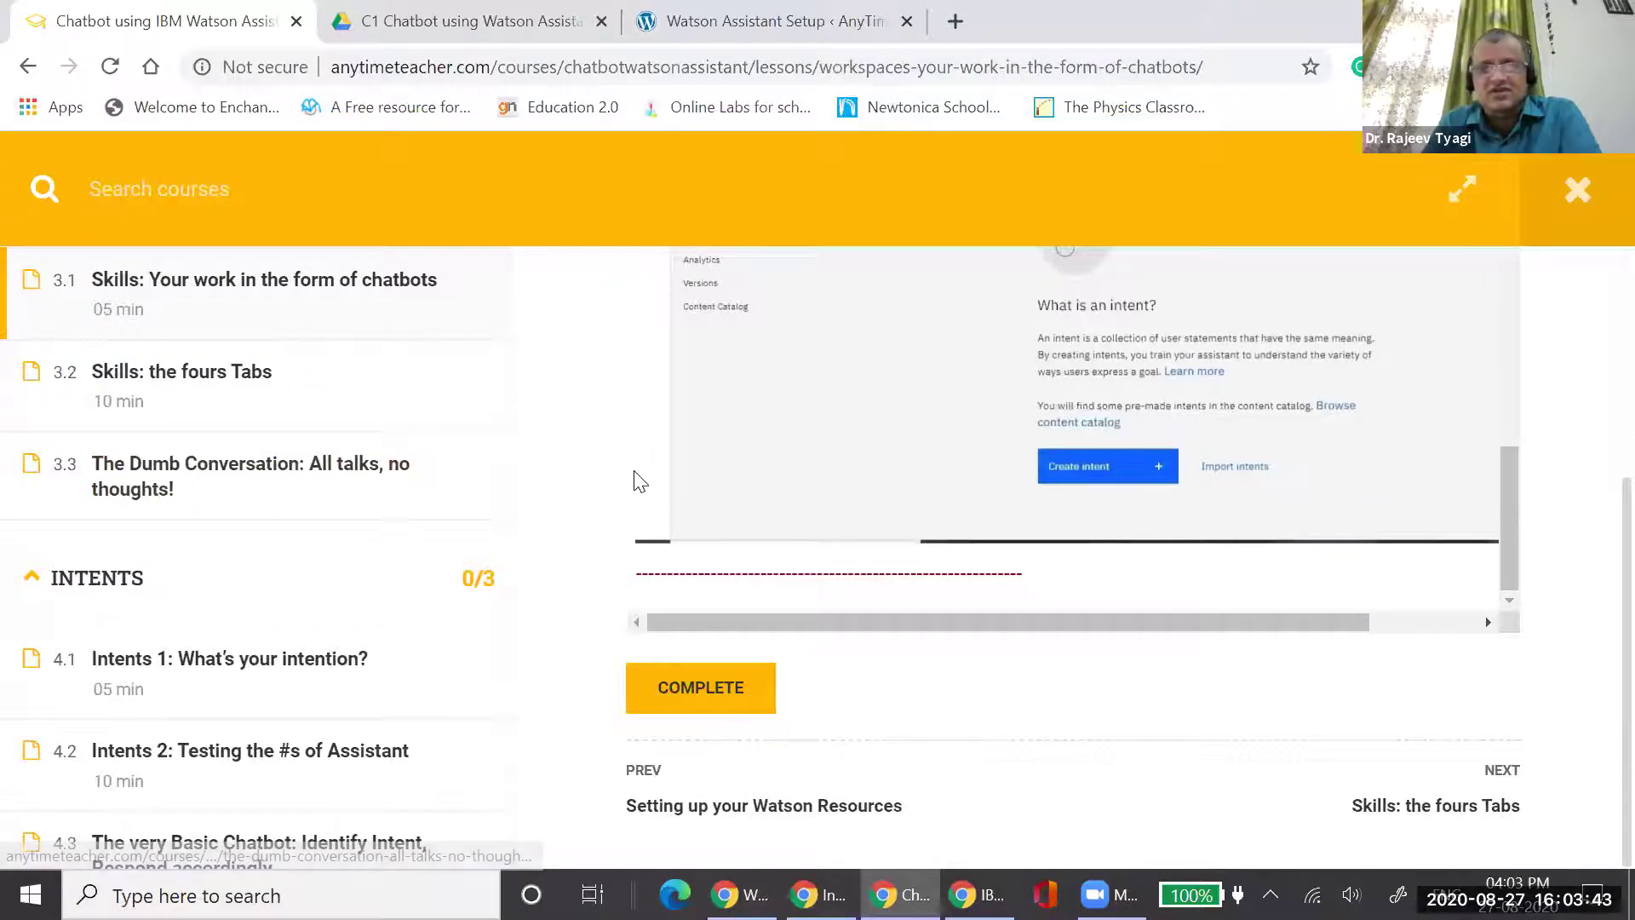
Open lesson 3.2, Skills: the fours Tabs, to view the list of tabs in a skill
{"action": "scroll", "coordinate": [612, 477], "scroll_direction": "up", "scroll_amount": 4}
{"action": "scroll", "coordinate": [294, 536], "scroll_direction": "up", "scroll_amount": 2}
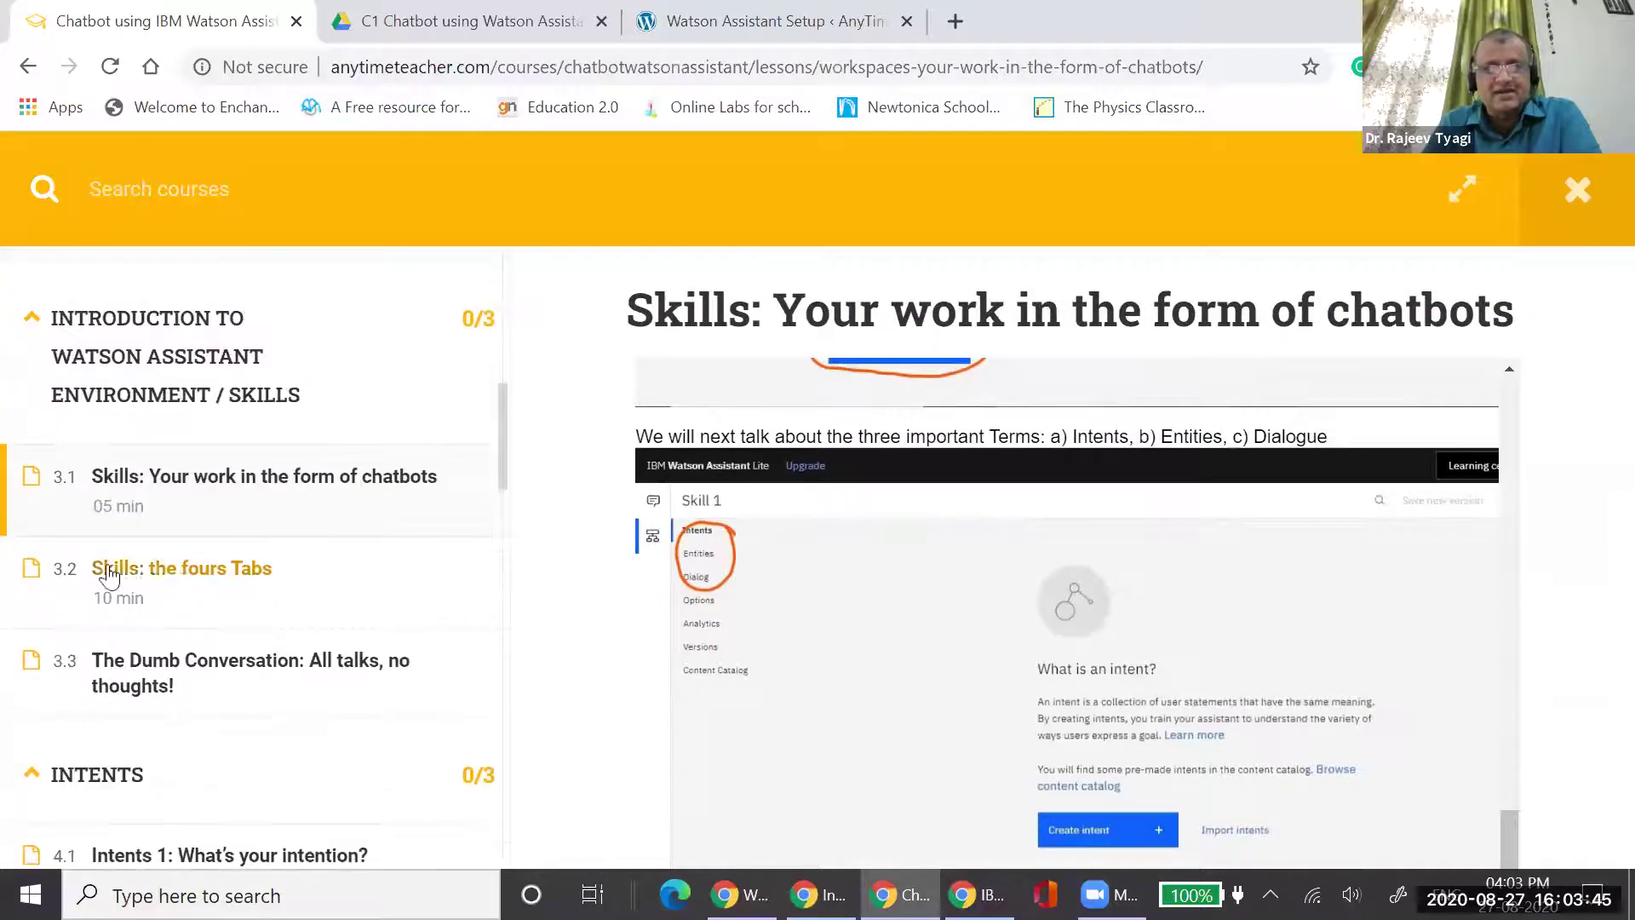
{"action": "left_click", "coordinate": [177, 578]}
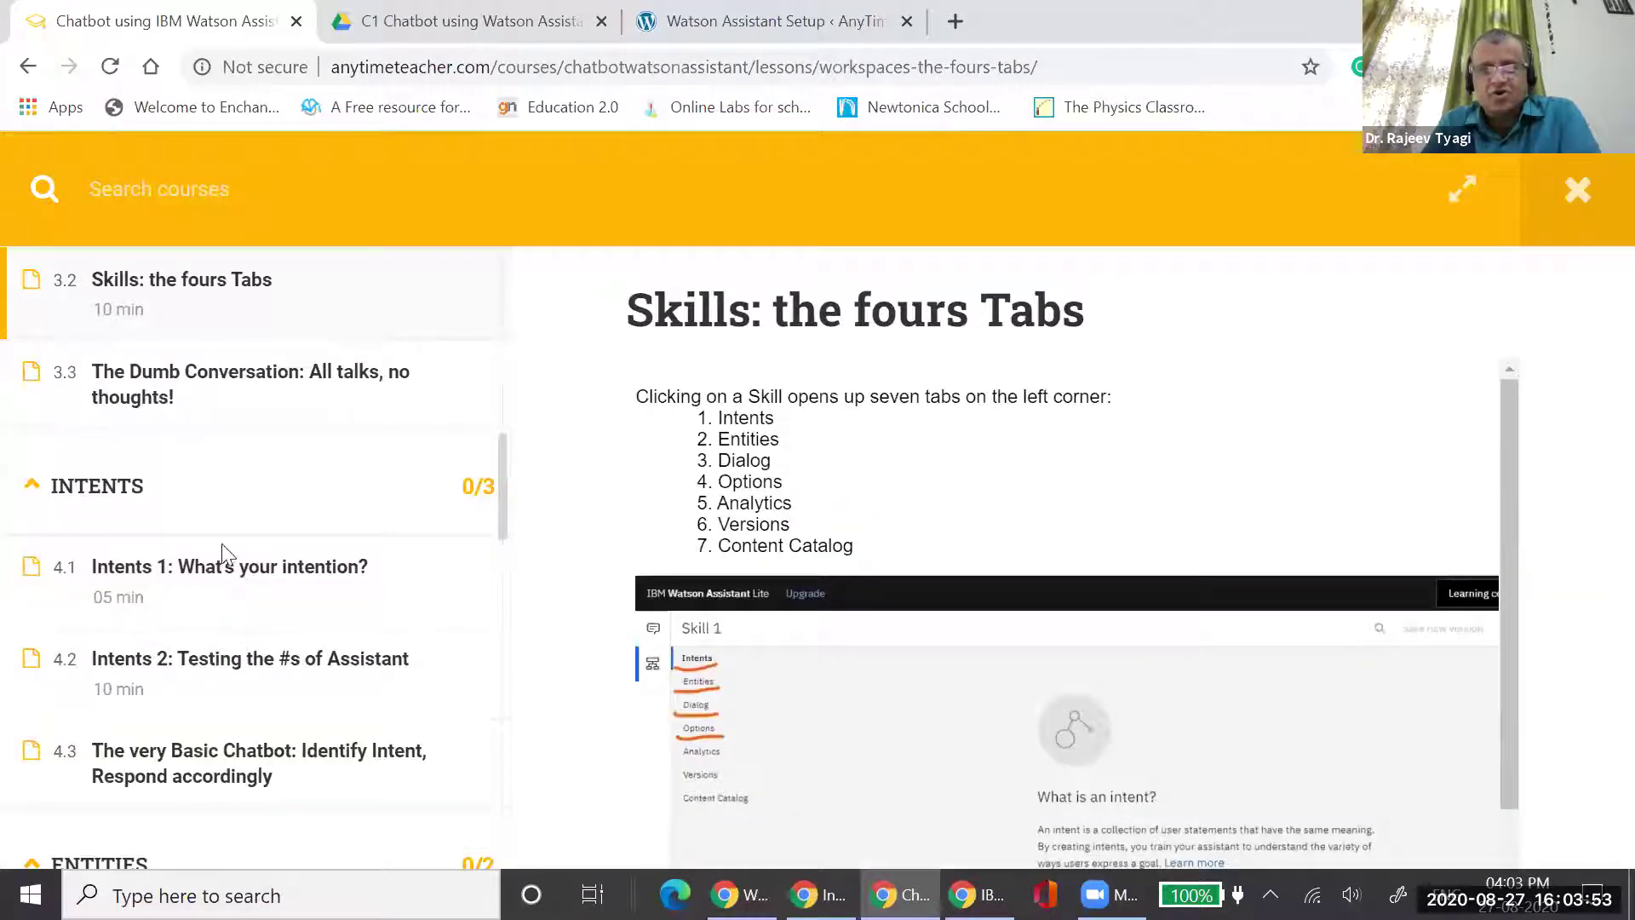
Open lesson 3.3, The Dumb Conversation: All talks, no thoughts!, and read through its instructions on the dialog nodes and their responses
{"action": "left_click", "coordinate": [250, 382]}
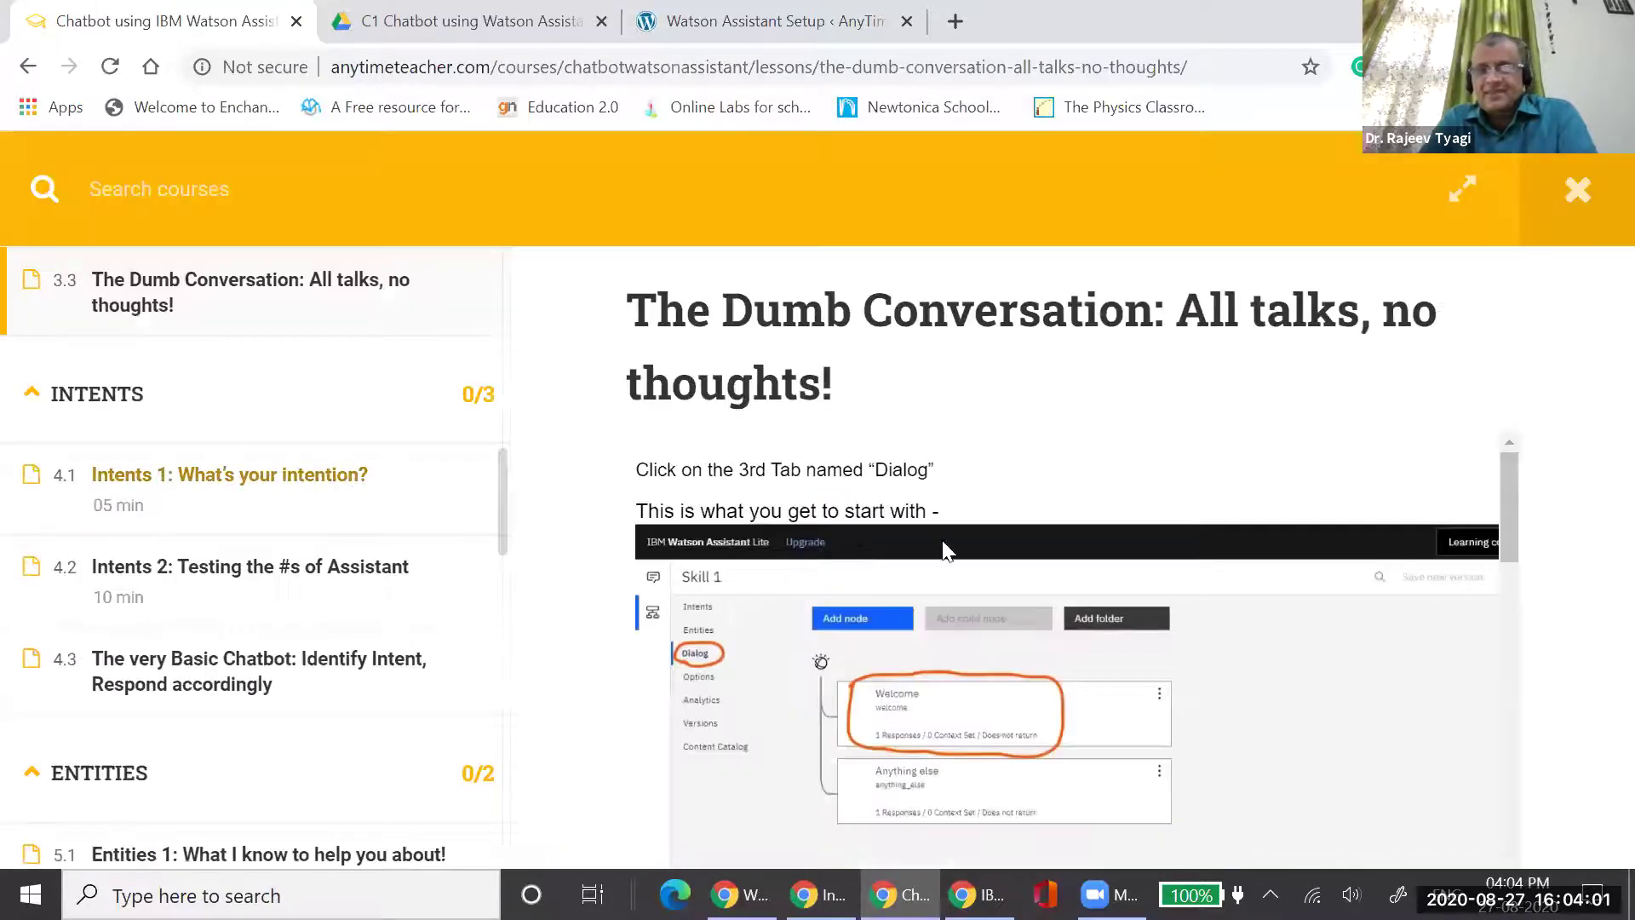
{"action": "scroll", "coordinate": [597, 631], "scroll_direction": "down", "scroll_amount": 4}
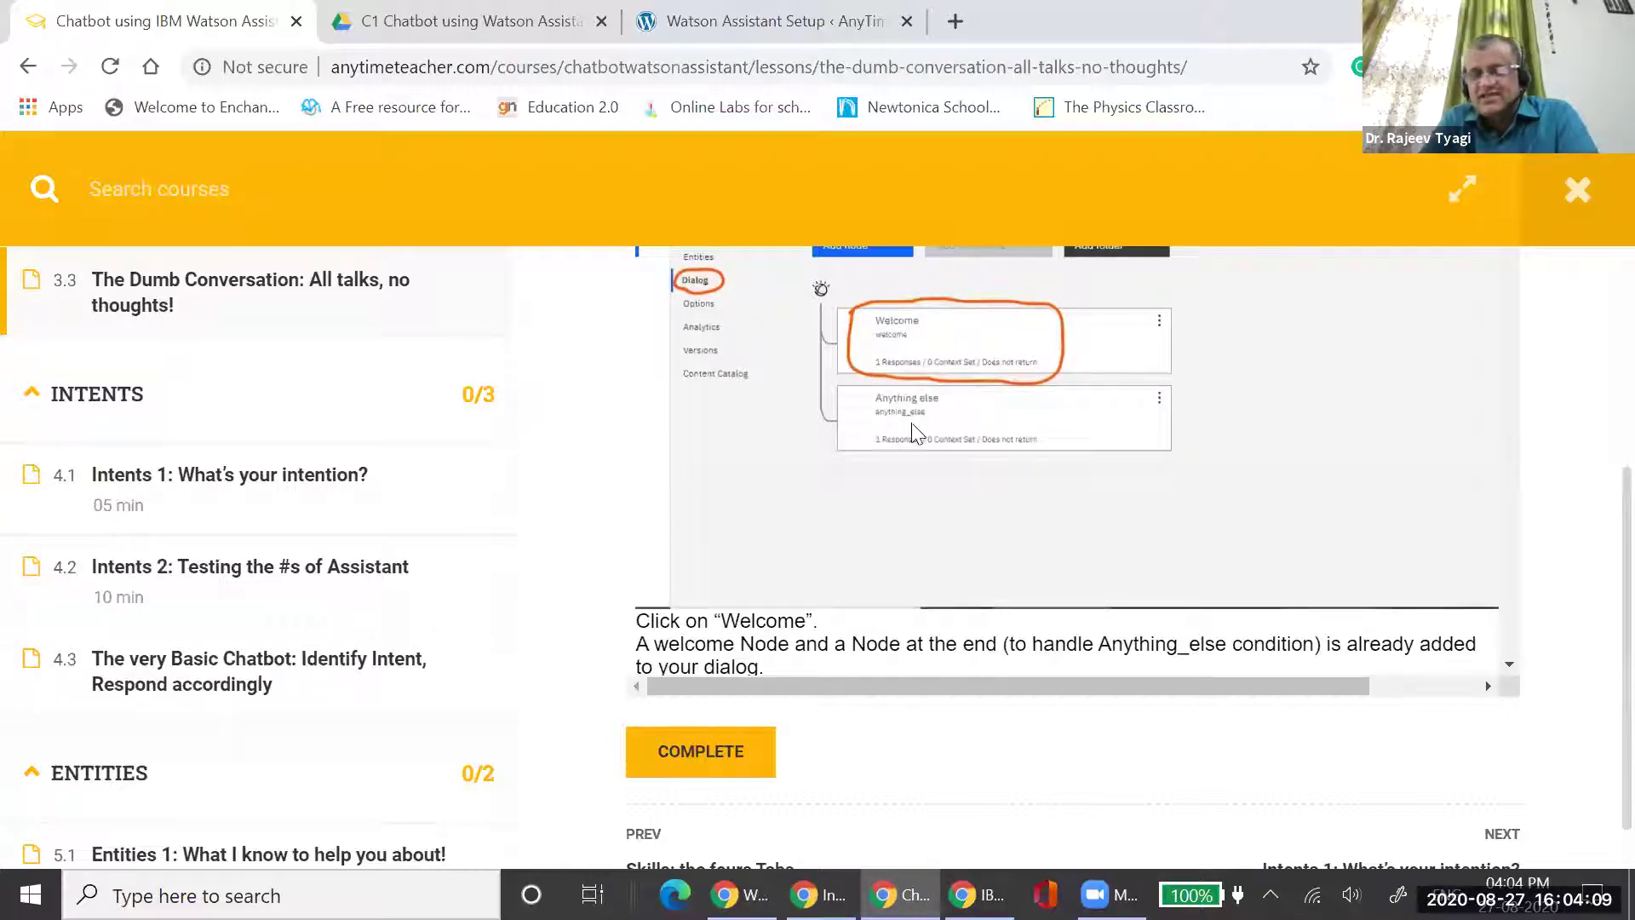
{"action": "scroll", "coordinate": [573, 511], "scroll_direction": "down", "scroll_amount": 1}
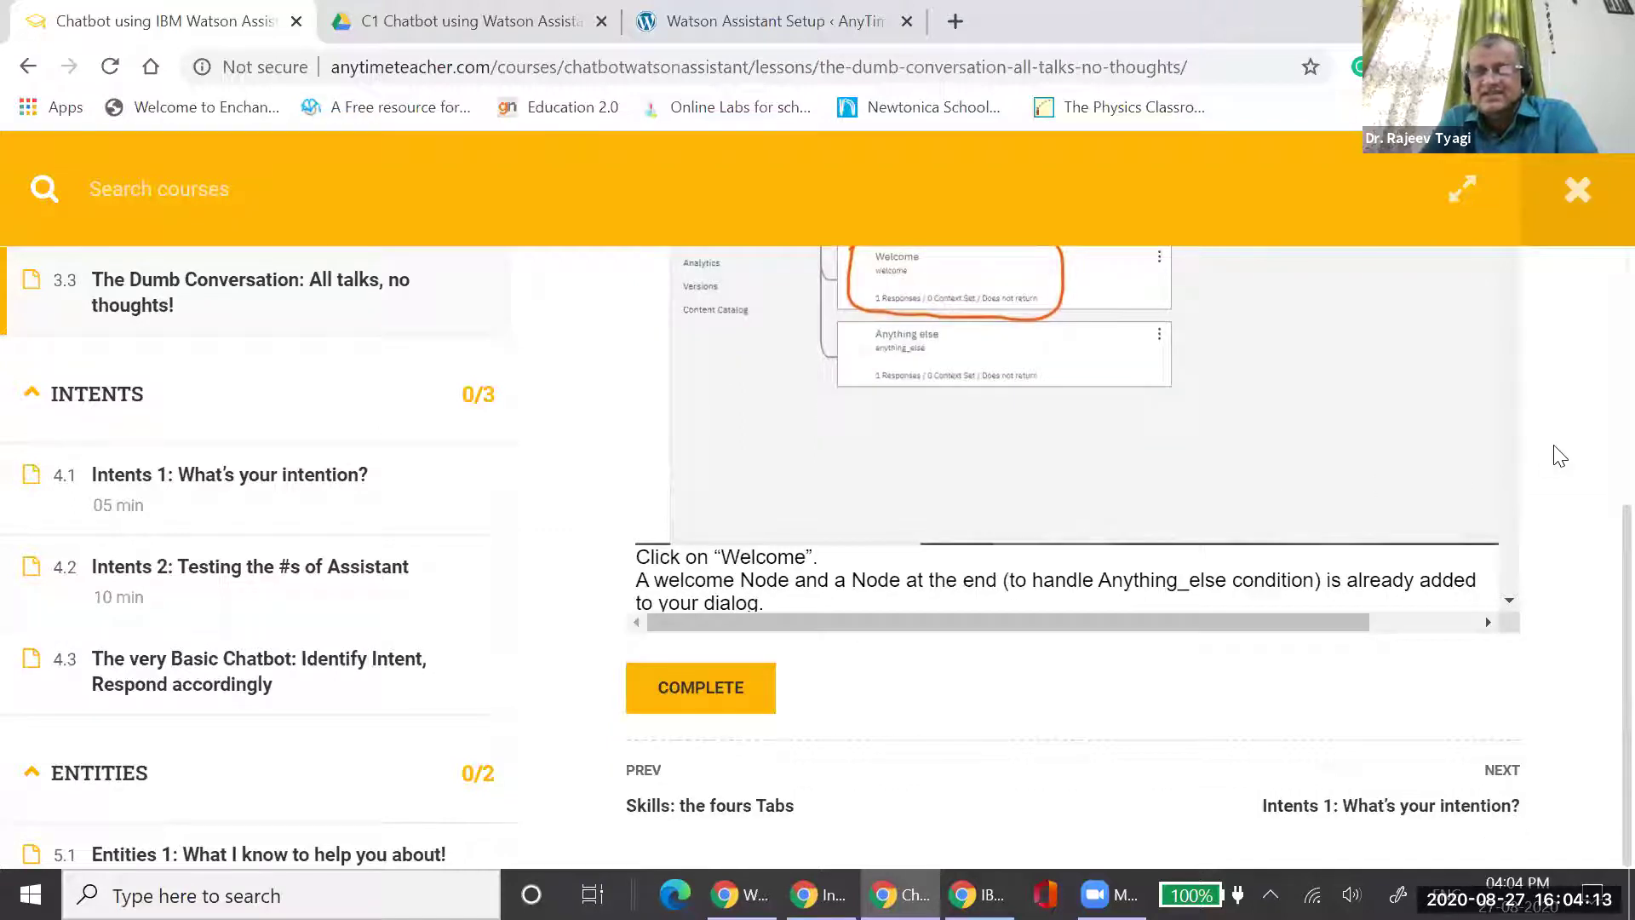
{"action": "scroll", "coordinate": [1129, 436], "scroll_direction": "up", "scroll_amount": 1}
{"action": "scroll", "coordinate": [1131, 443], "scroll_direction": "down", "scroll_amount": 4}
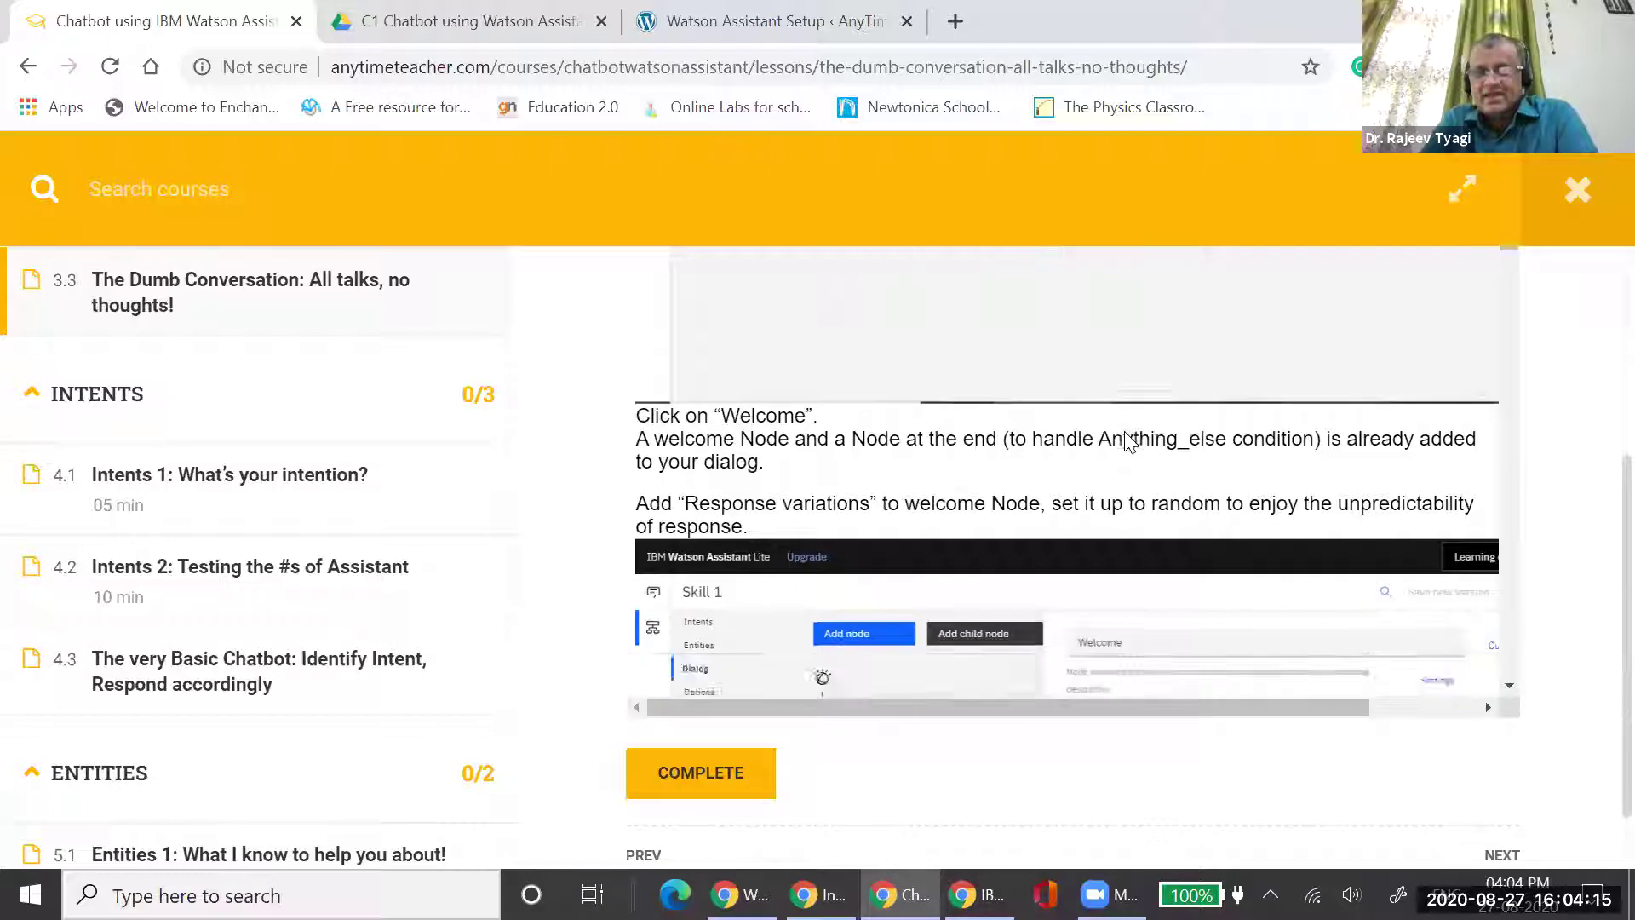
{"action": "scroll", "coordinate": [884, 469], "scroll_direction": "down", "scroll_amount": 5}
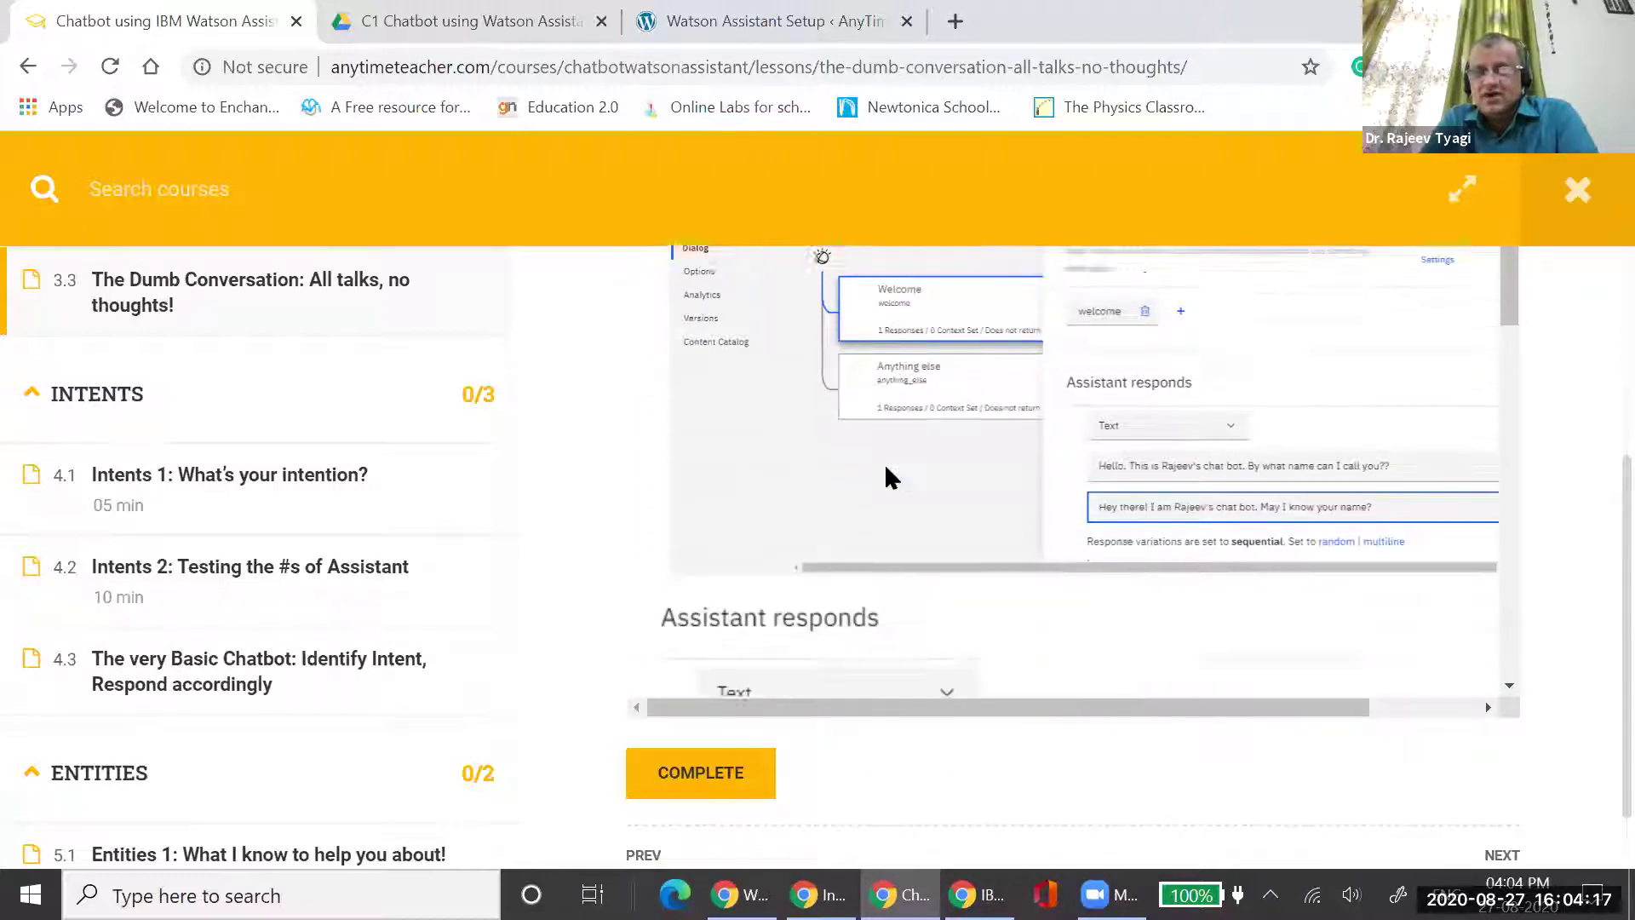
{"action": "scroll", "coordinate": [884, 470], "scroll_direction": "down", "scroll_amount": 6}
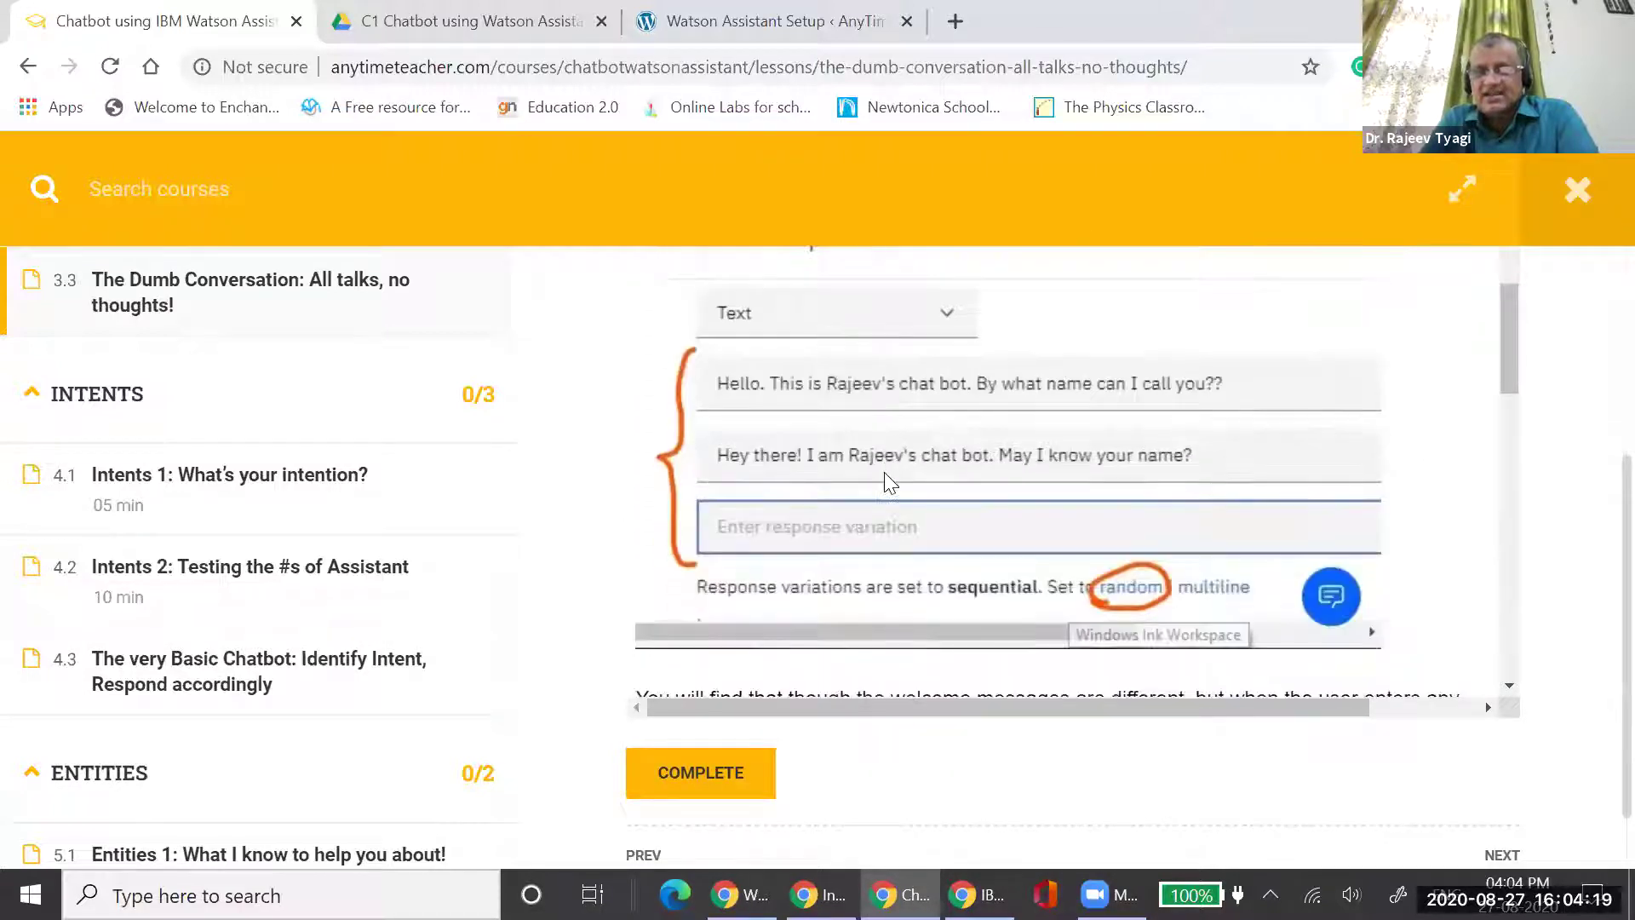
{"action": "scroll", "coordinate": [884, 475], "scroll_direction": "down", "scroll_amount": 10}
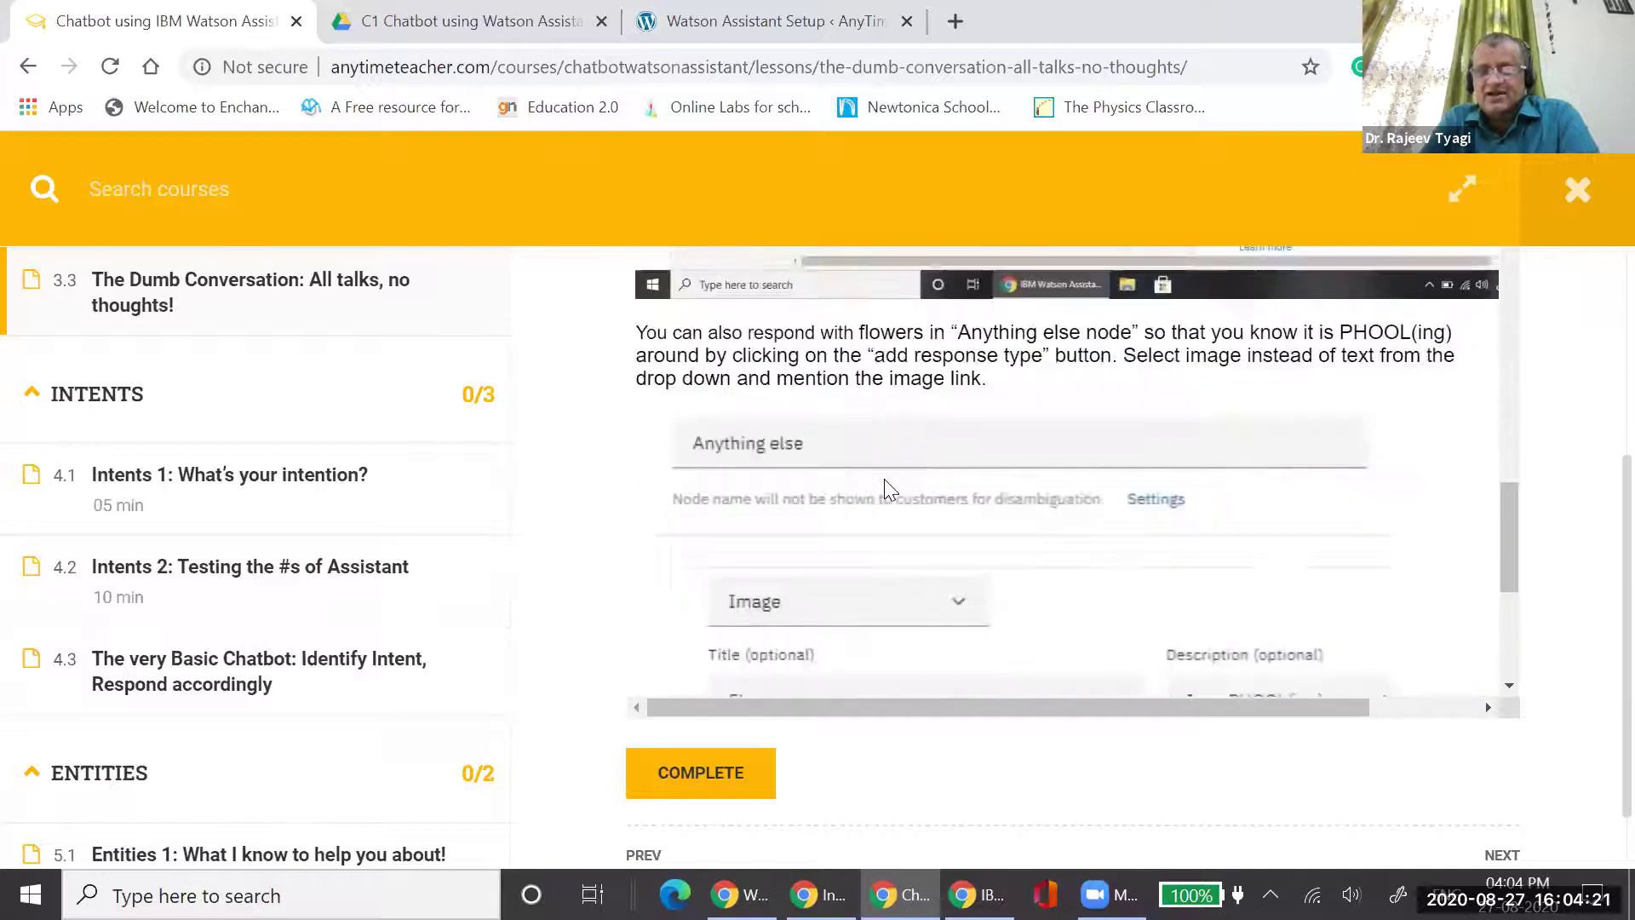
{"action": "scroll", "coordinate": [883, 482], "scroll_direction": "up", "scroll_amount": 3}
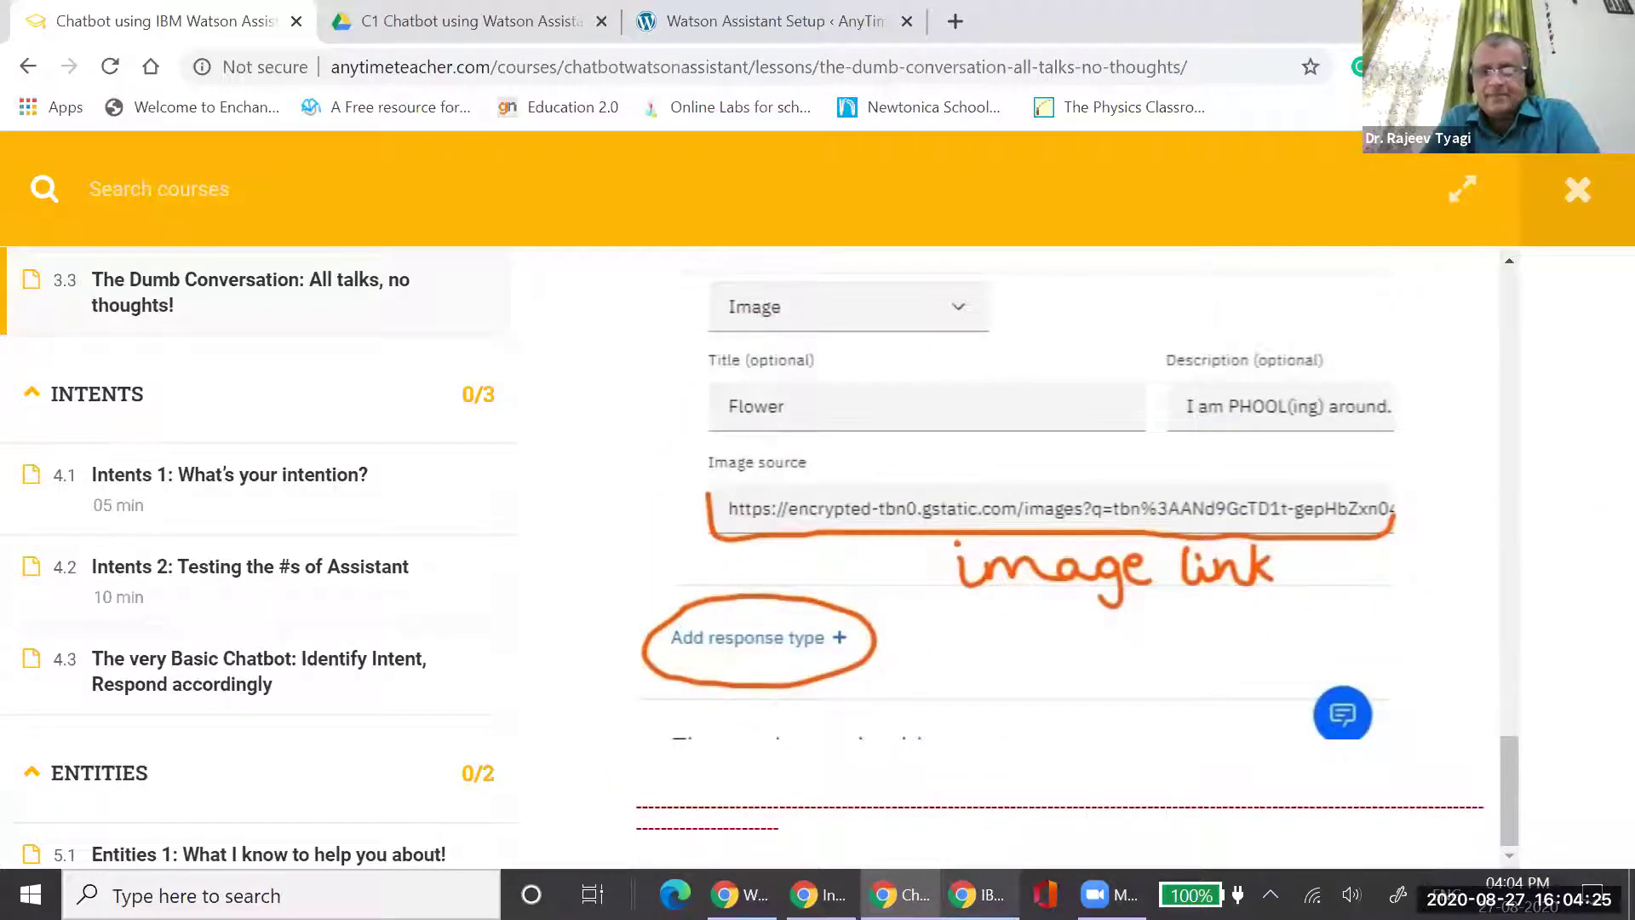
Switch to the Watson Assistant window and add the text response variation "I am sorry, will you please repeat" to the Anything else node
{"action": "left_click", "coordinate": [979, 894]}
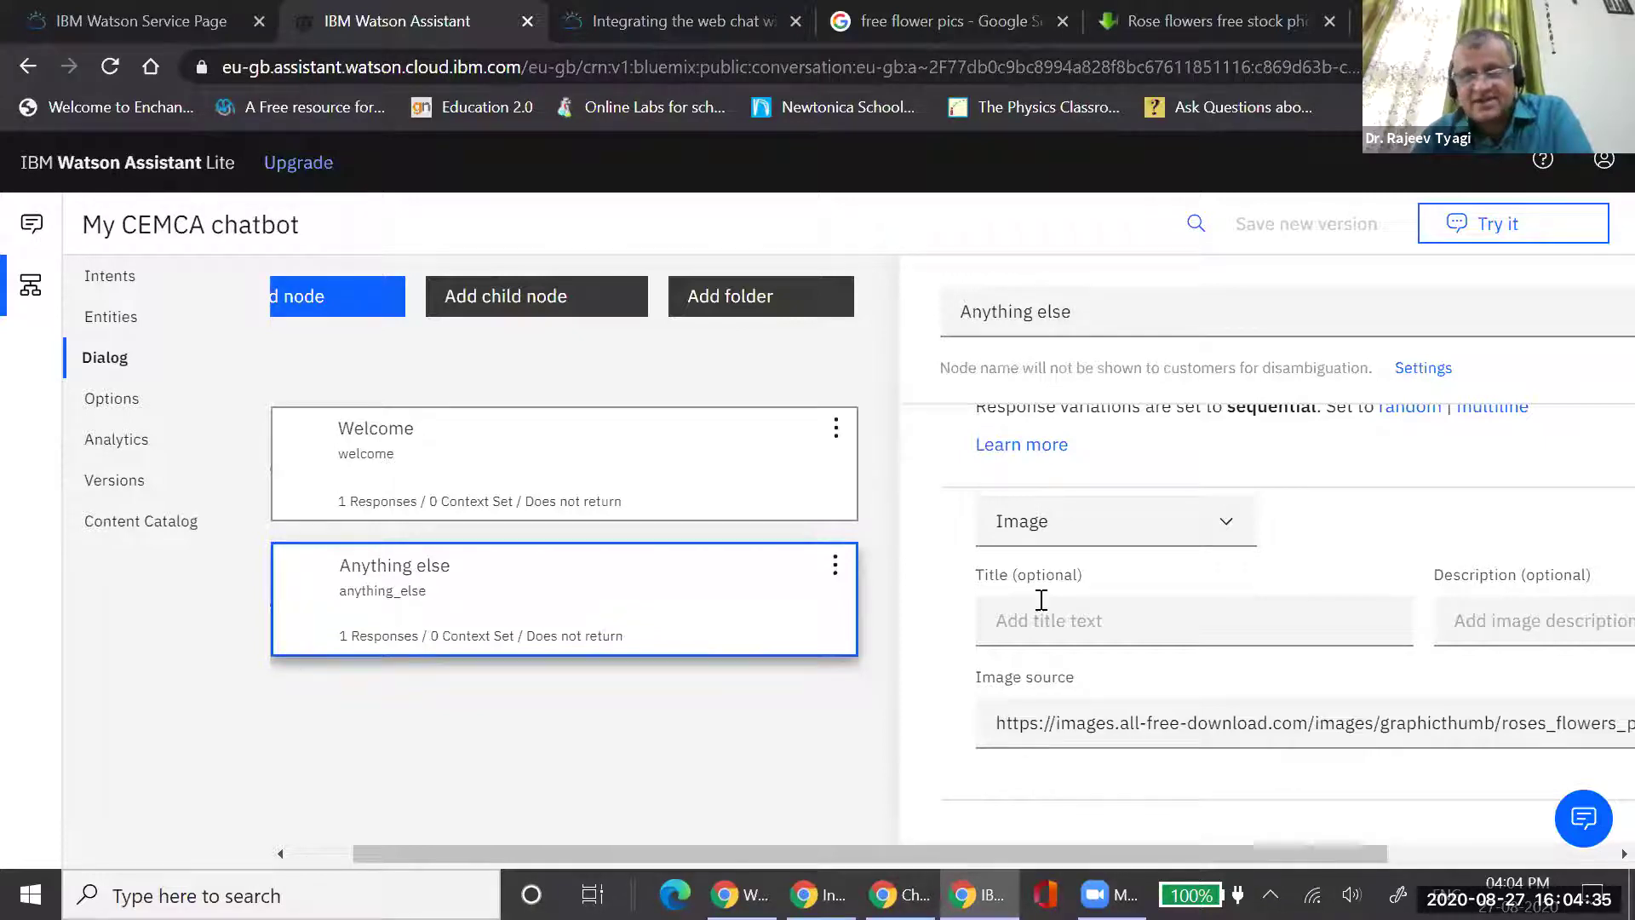
{"action": "scroll", "coordinate": [1334, 574], "scroll_direction": "up", "scroll_amount": 6}
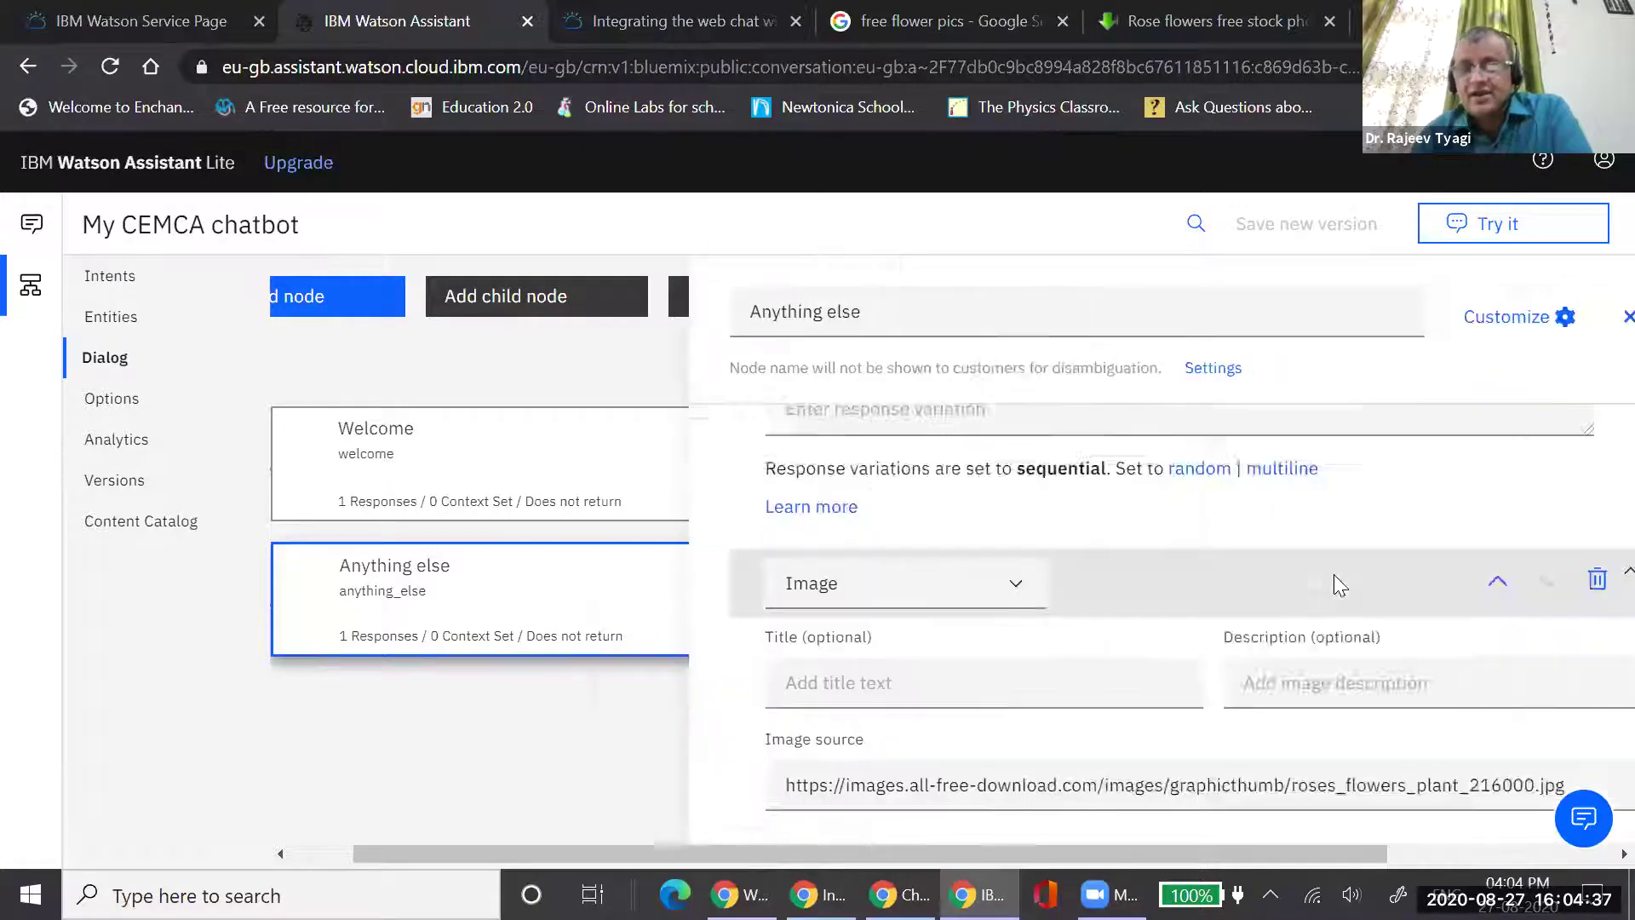
{"action": "scroll", "coordinate": [1022, 612], "scroll_direction": "up", "scroll_amount": 1}
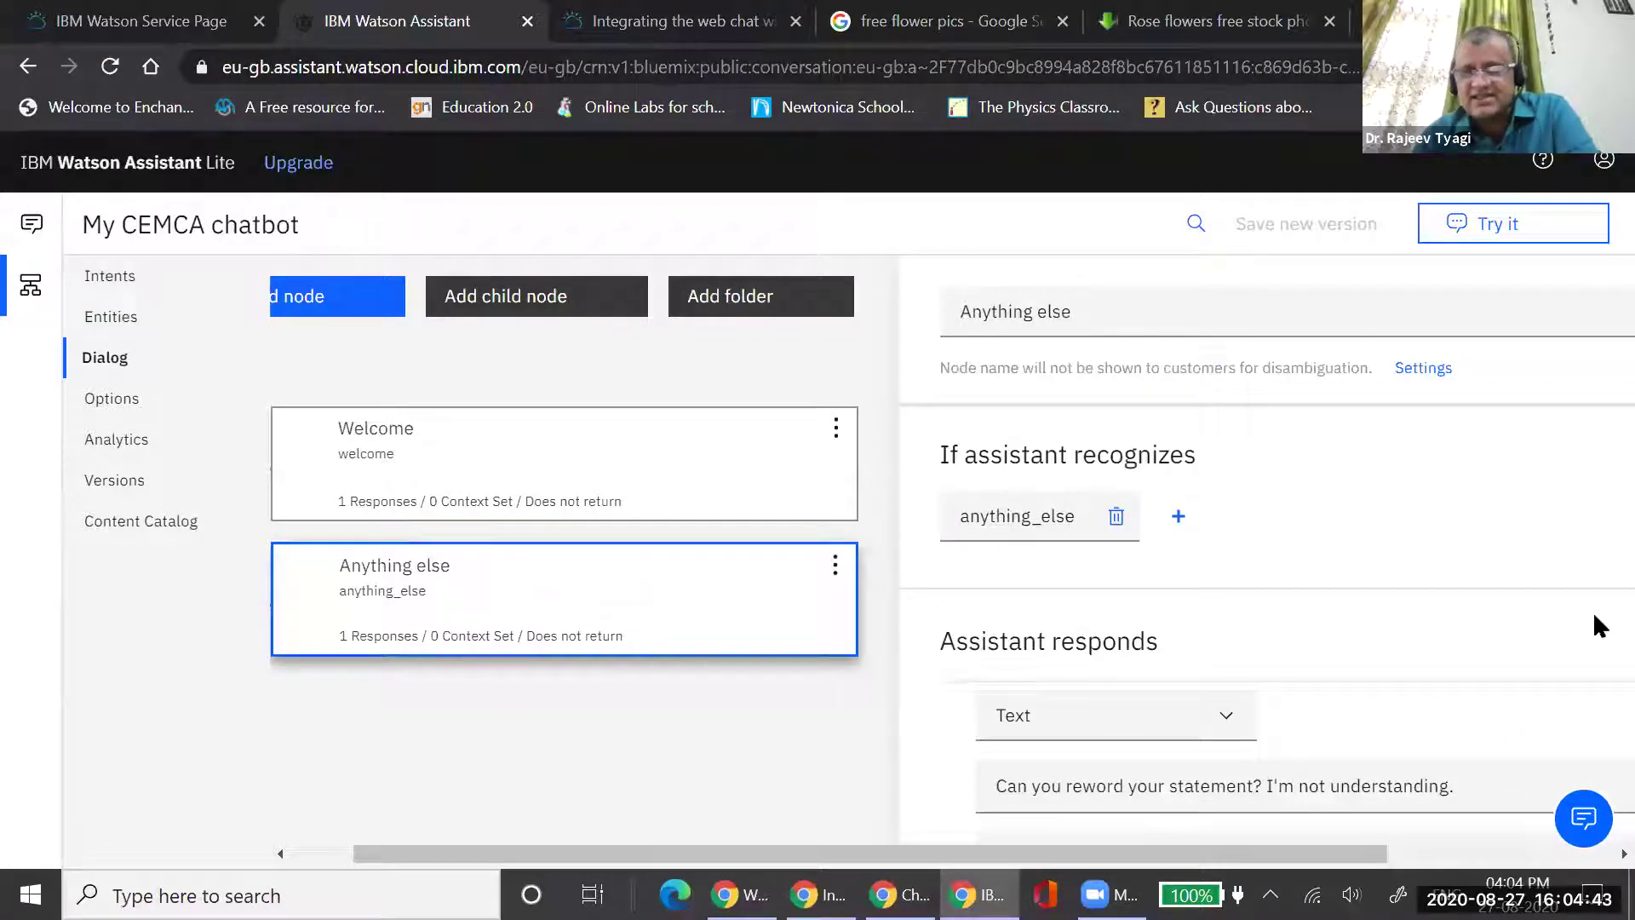
{"action": "scroll", "coordinate": [1011, 612], "scroll_direction": "down", "scroll_amount": 2}
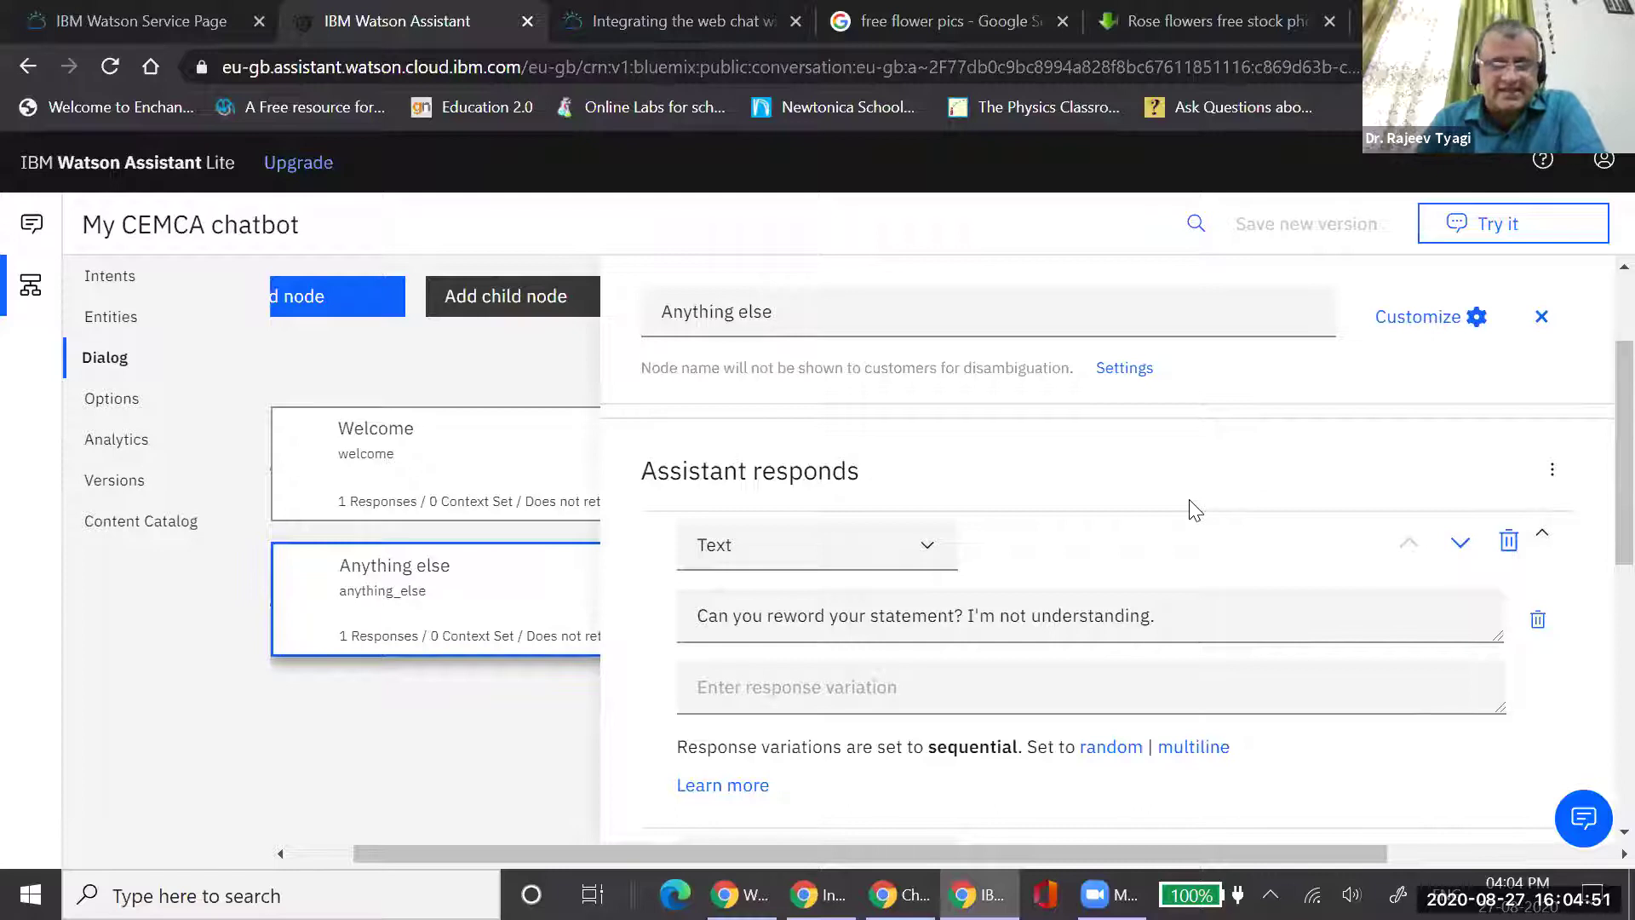
{"action": "scroll", "coordinate": [1166, 538], "scroll_direction": "down", "scroll_amount": 1}
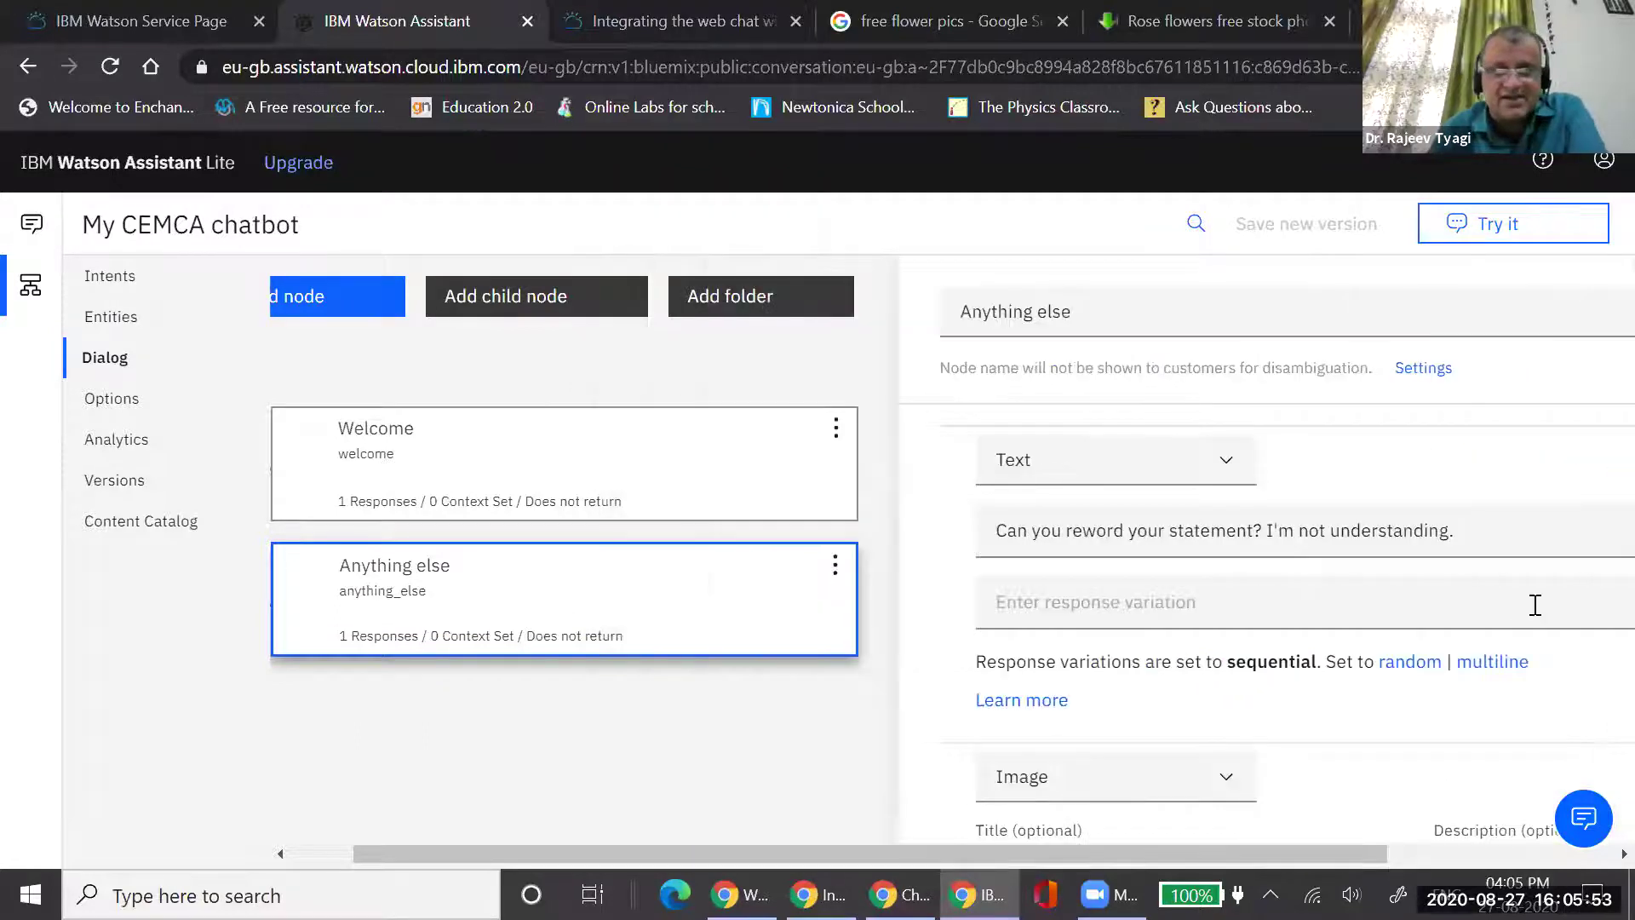
{"action": "left_click", "coordinate": [758, 603]}
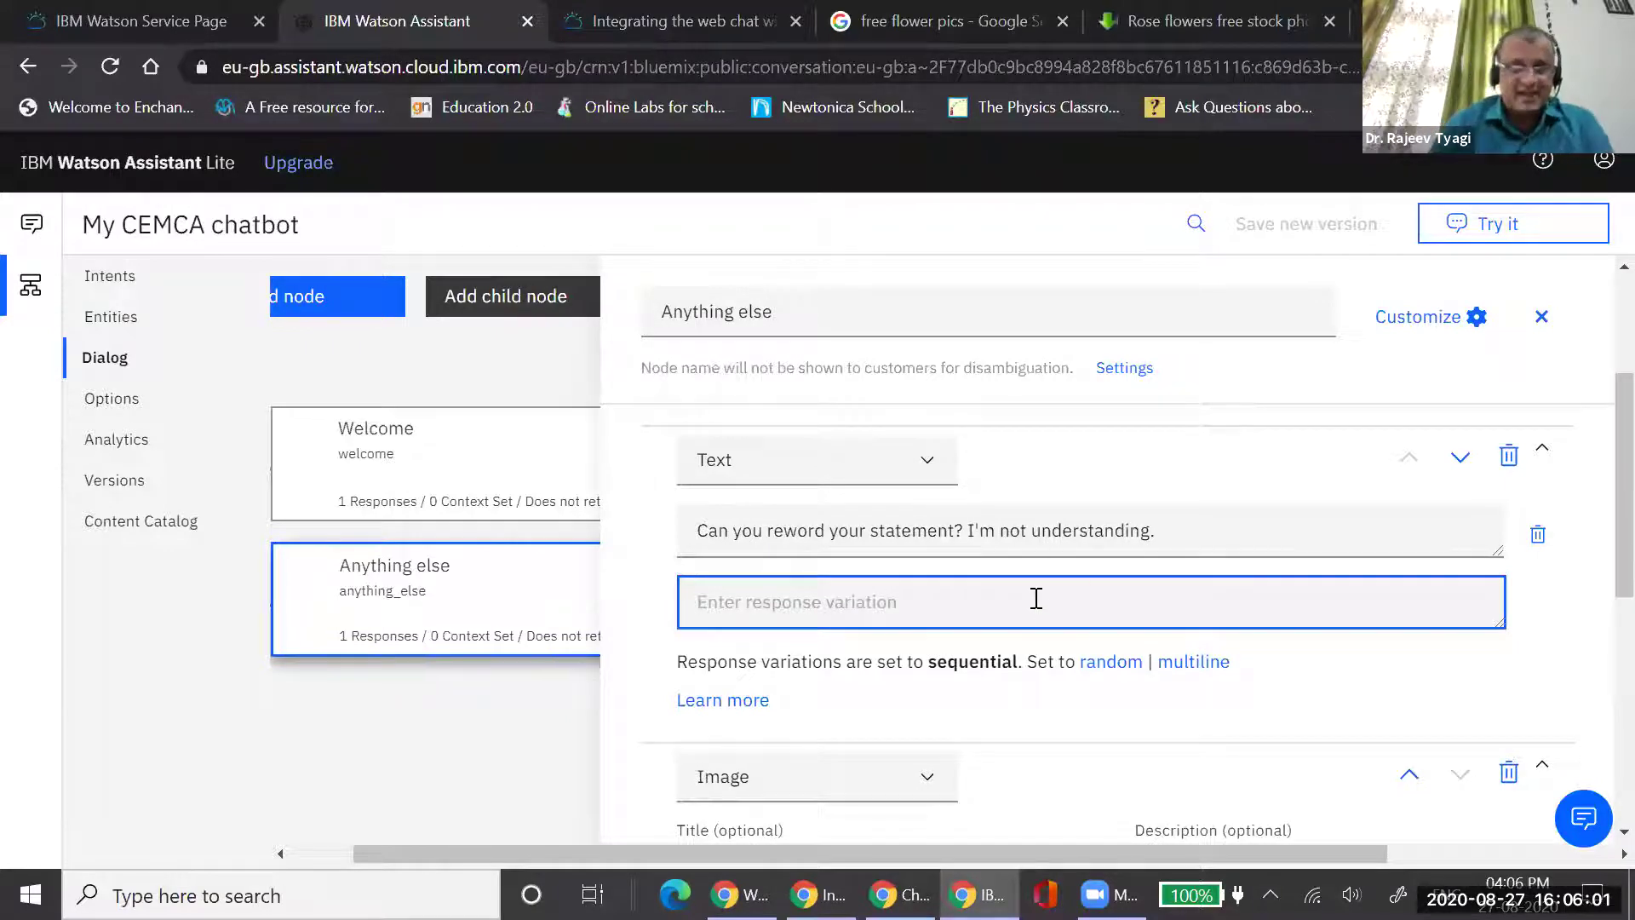
{"action": "type", "text": "I am"}
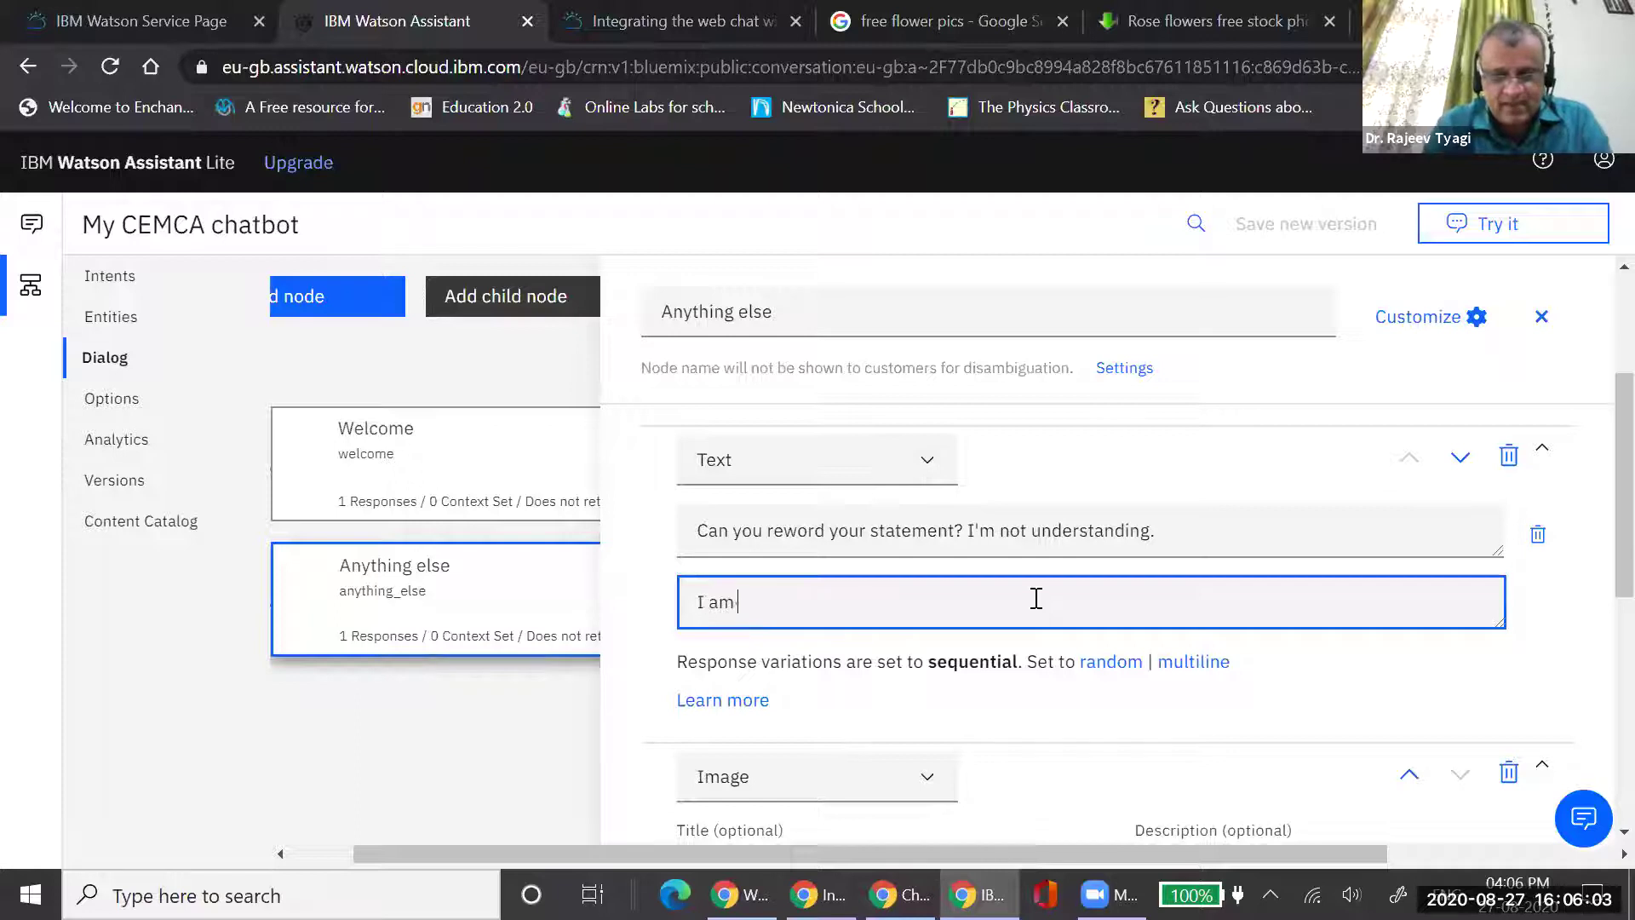
{"action": "type", "text": " sorry, wi"}
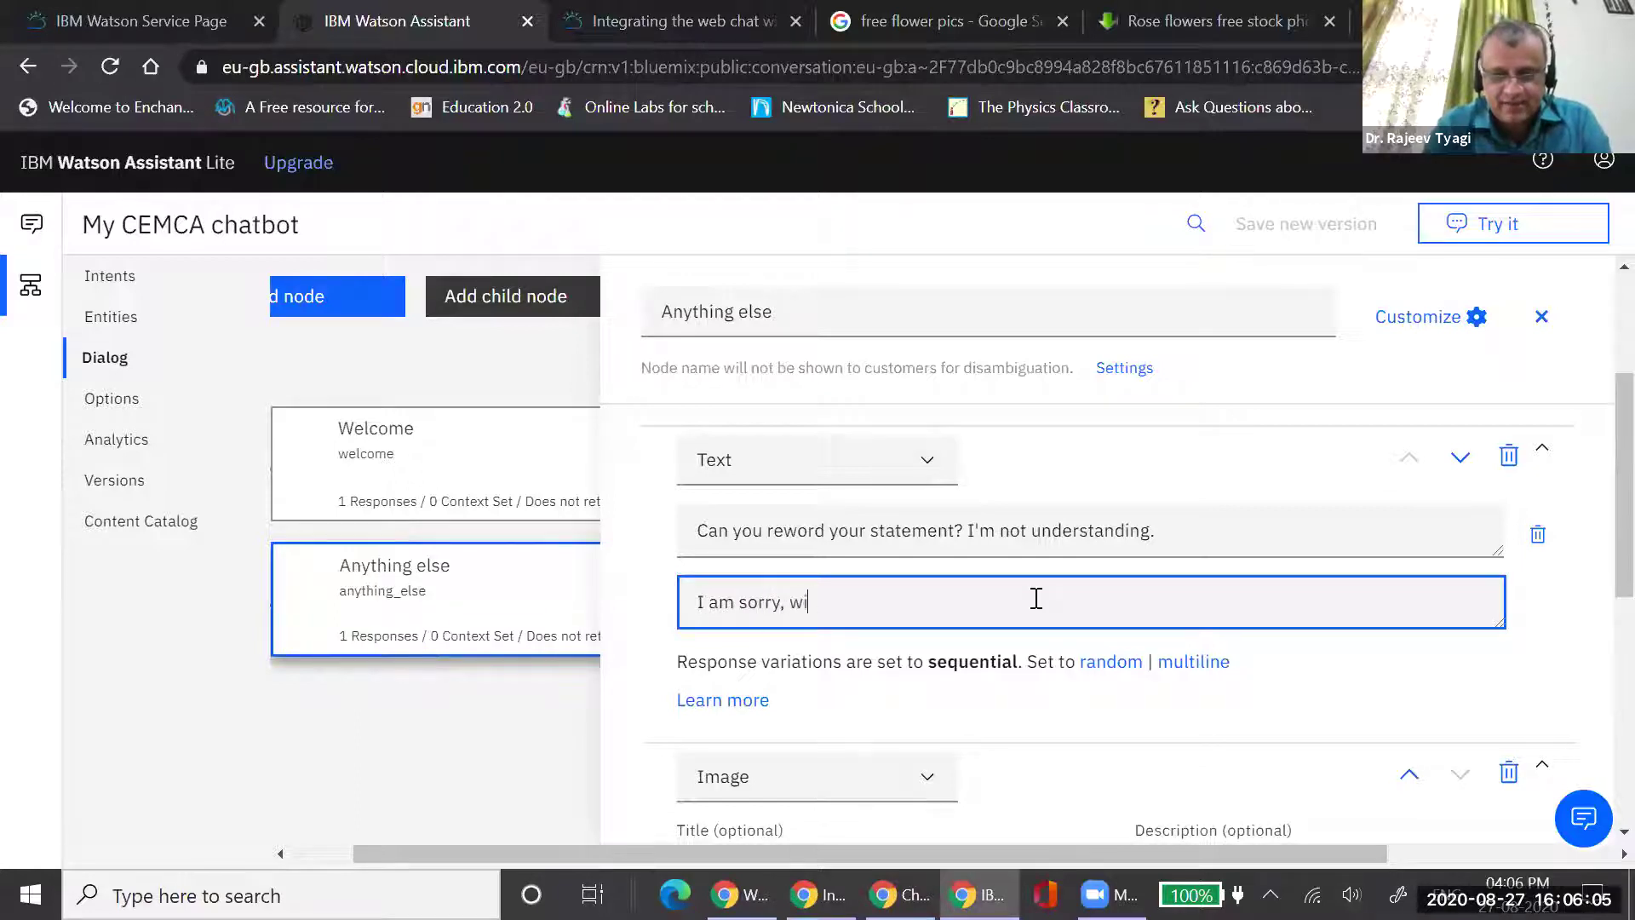
{"action": "type", "text": "ll you plea"}
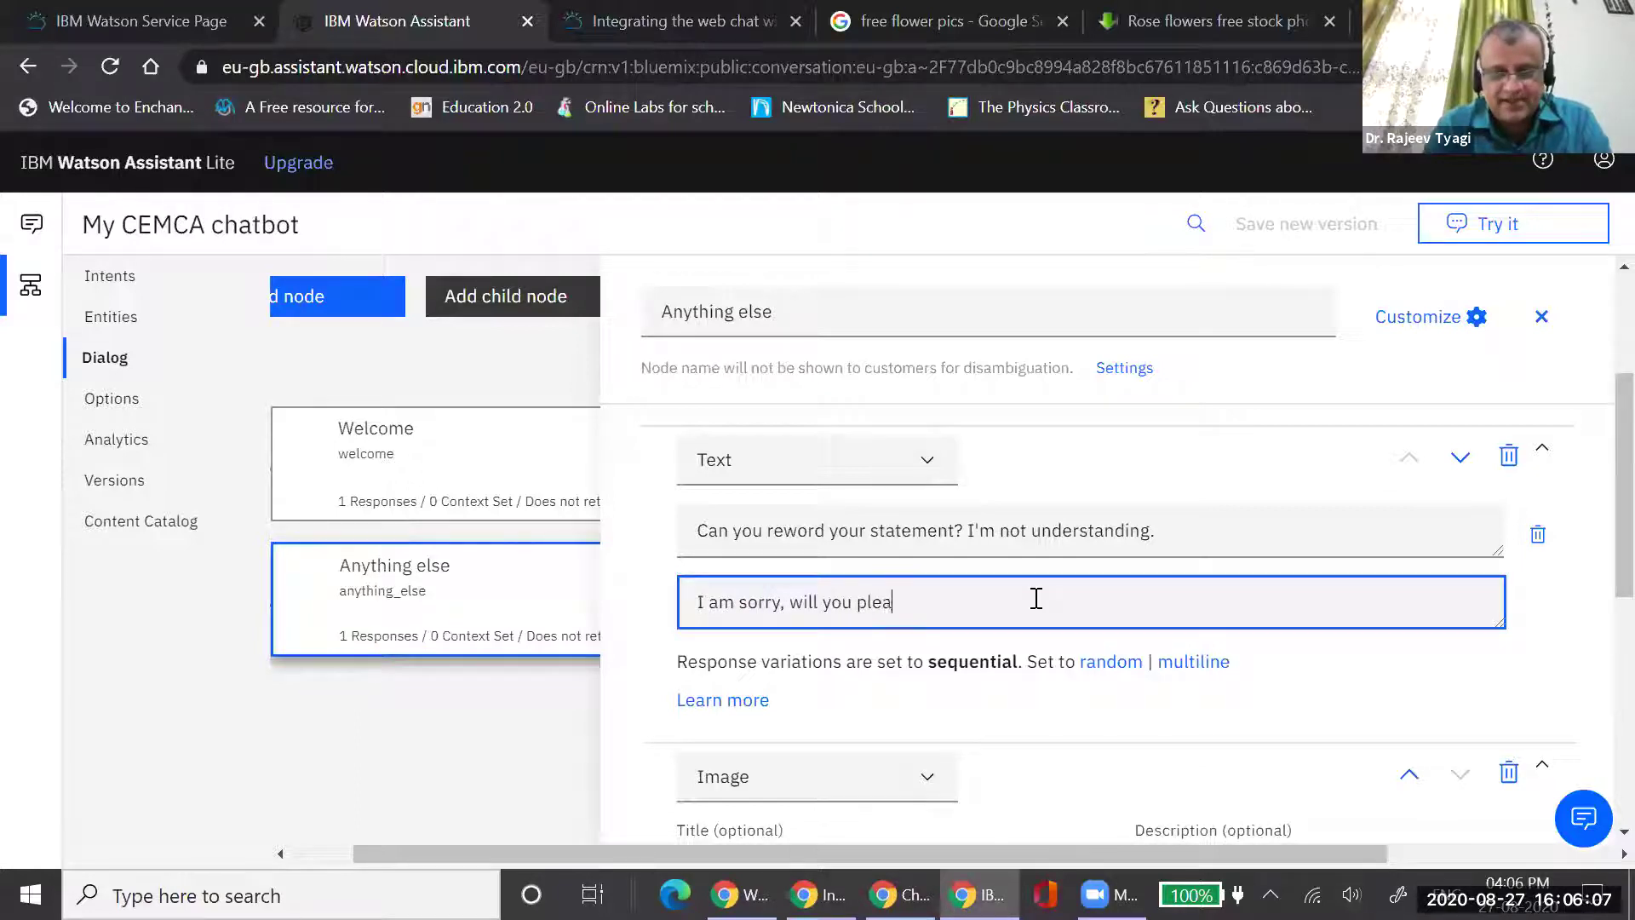
{"action": "type", "text": "se reepeat"}
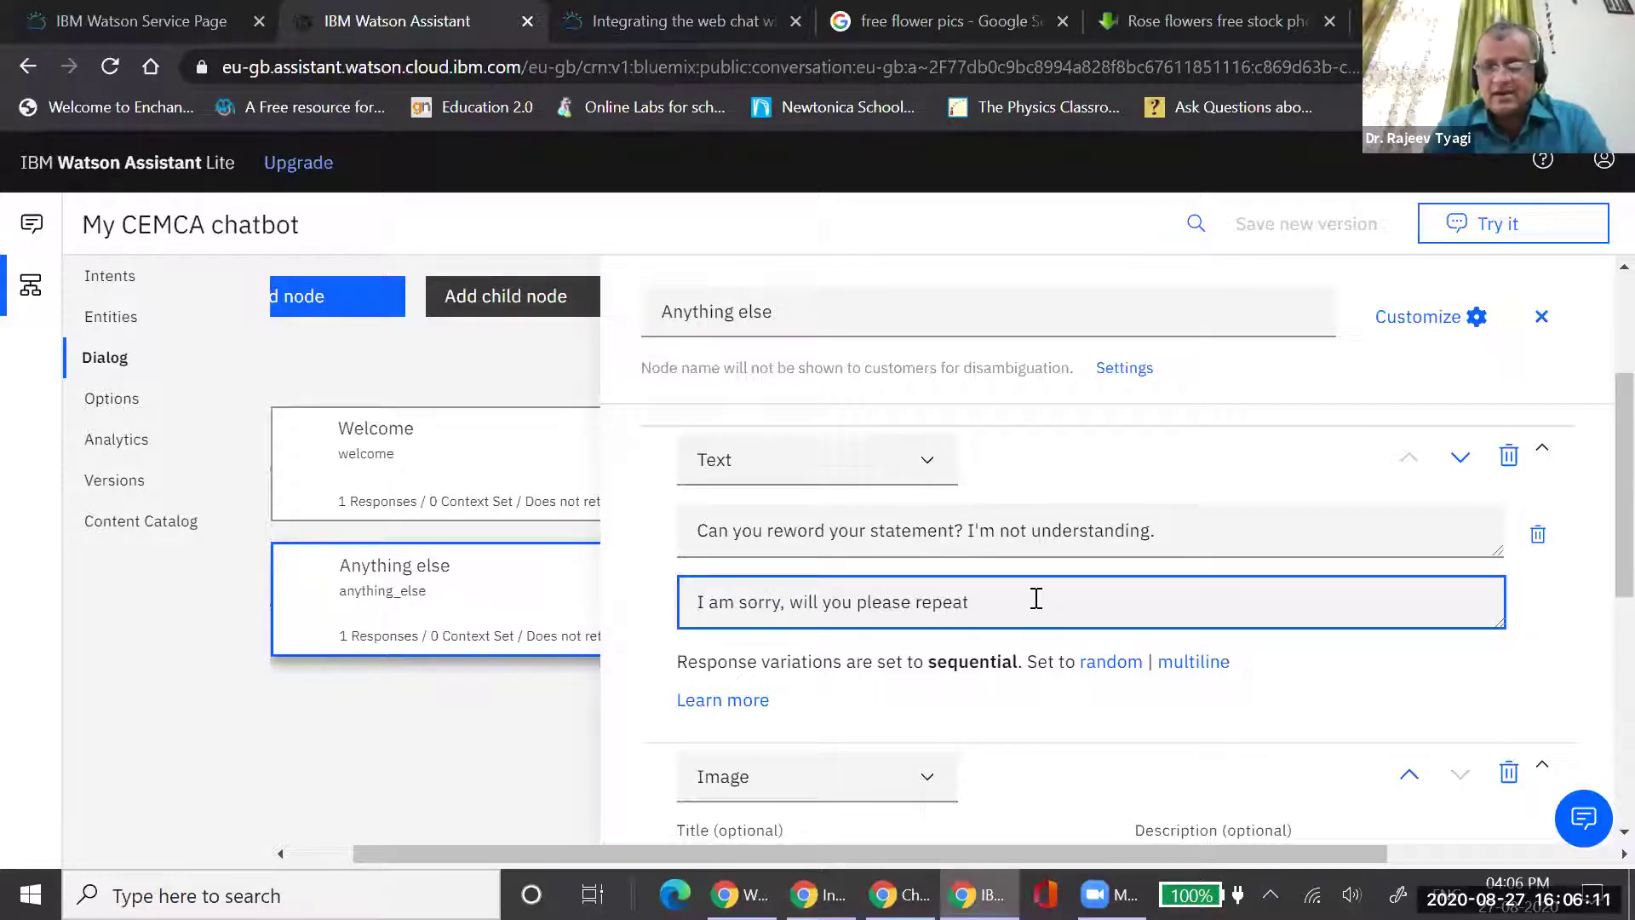
{"action": "key", "text": "Return"}
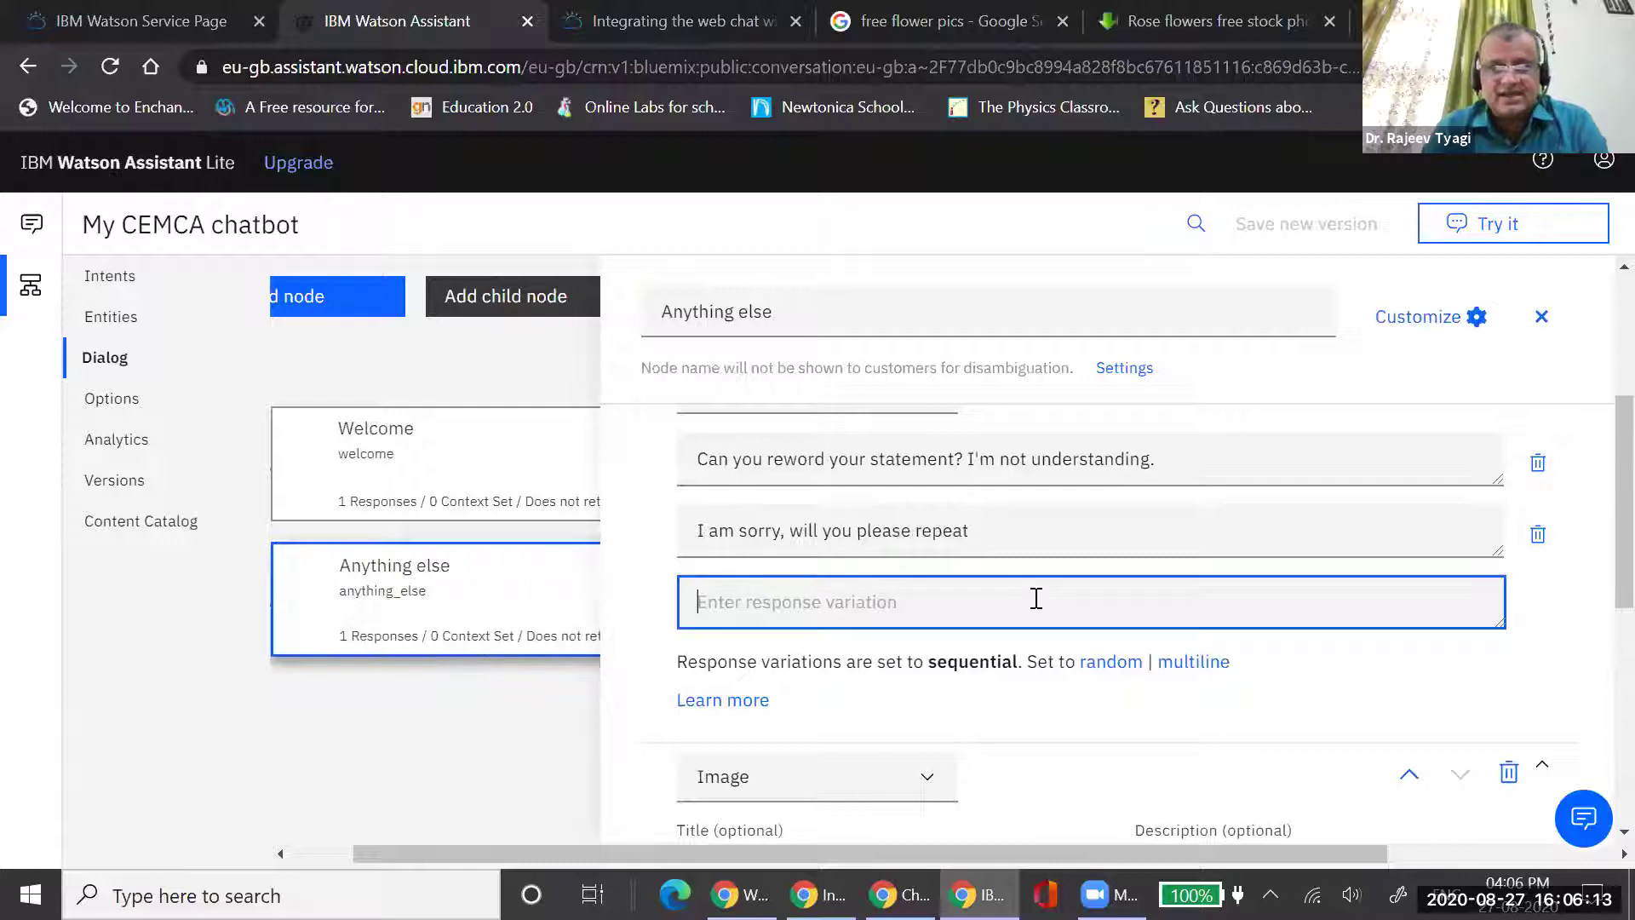
Add the variation "Kindly say it in different words for me to understand" to the Anything else node and set its response variations to random
{"action": "type", "text": "Kindly say it in different words for me to understand"}
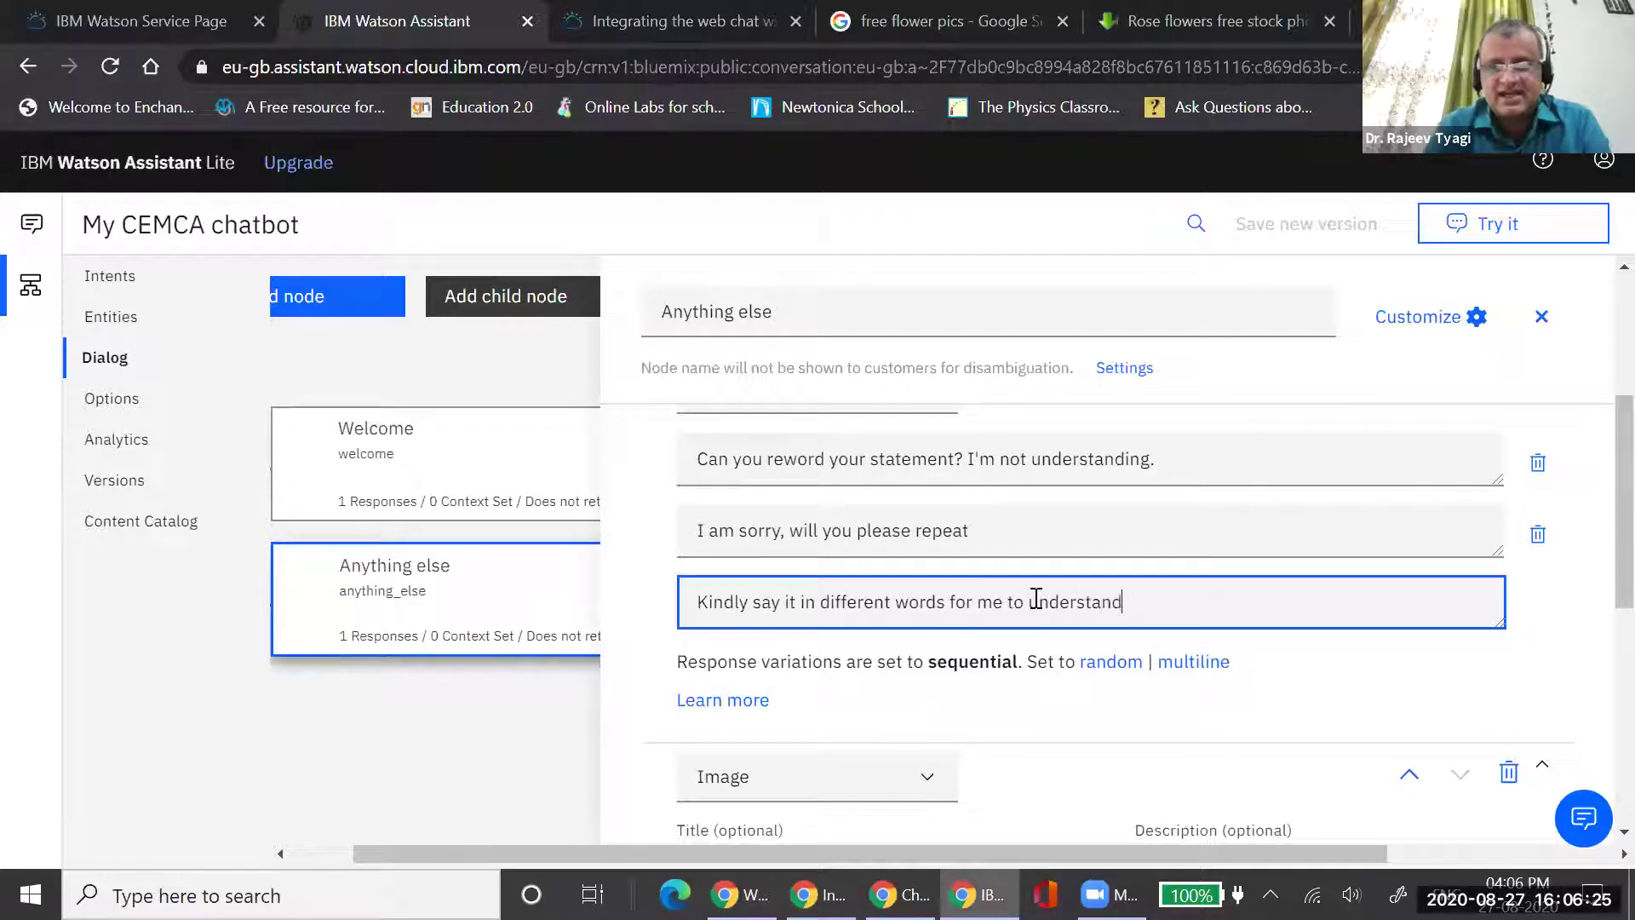
{"action": "key", "text": "Return"}
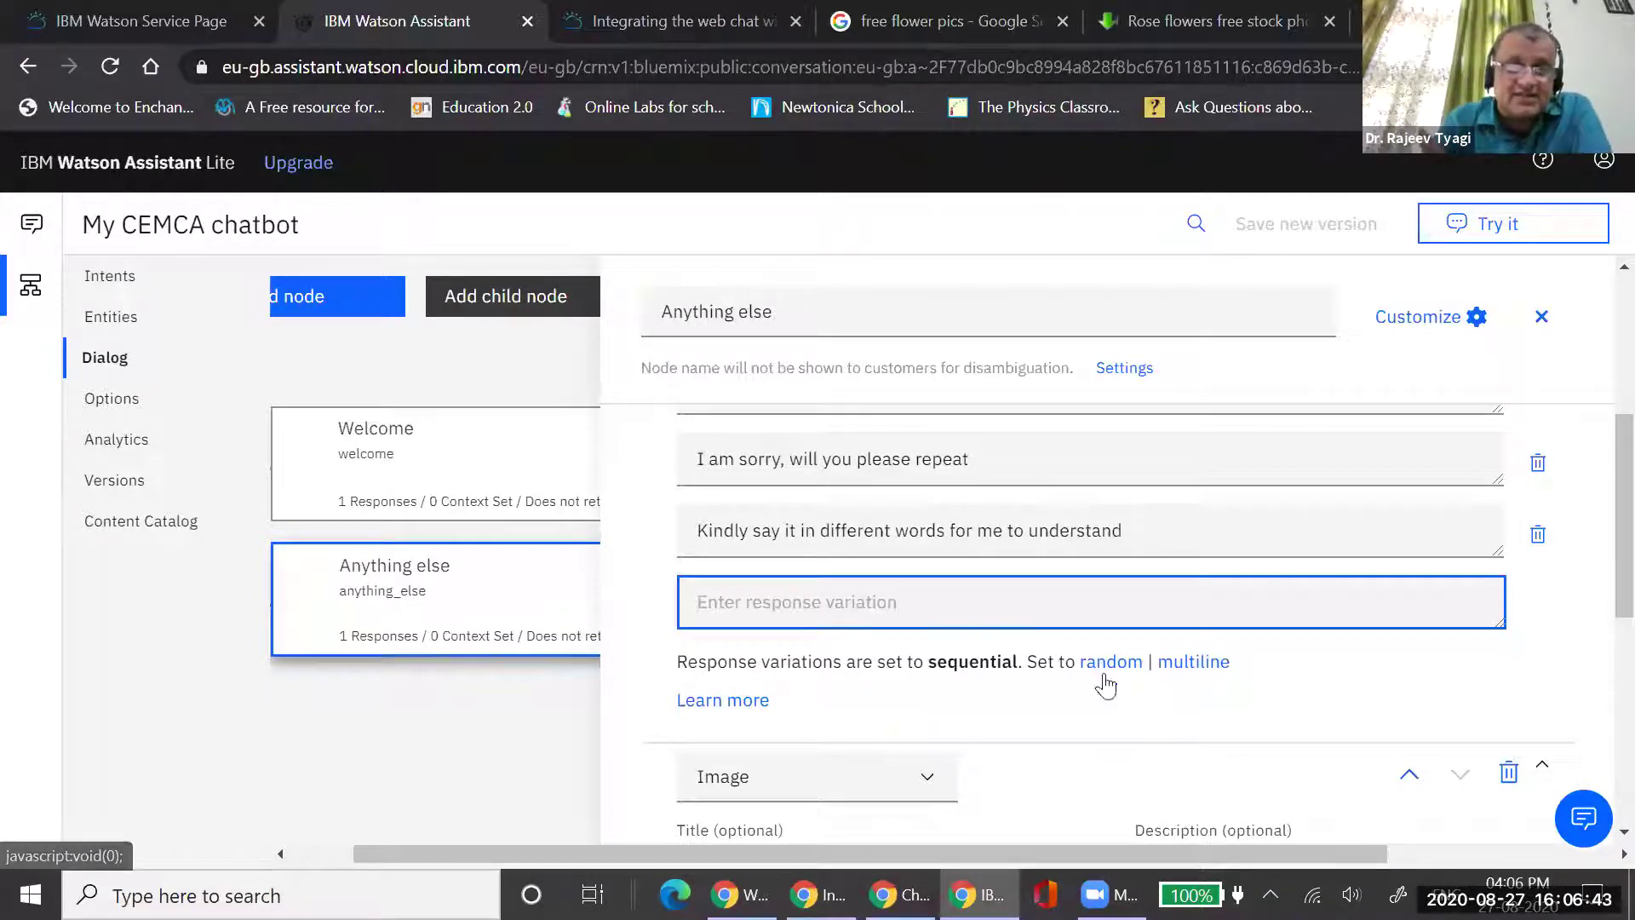
{"action": "left_click", "coordinate": [1107, 665]}
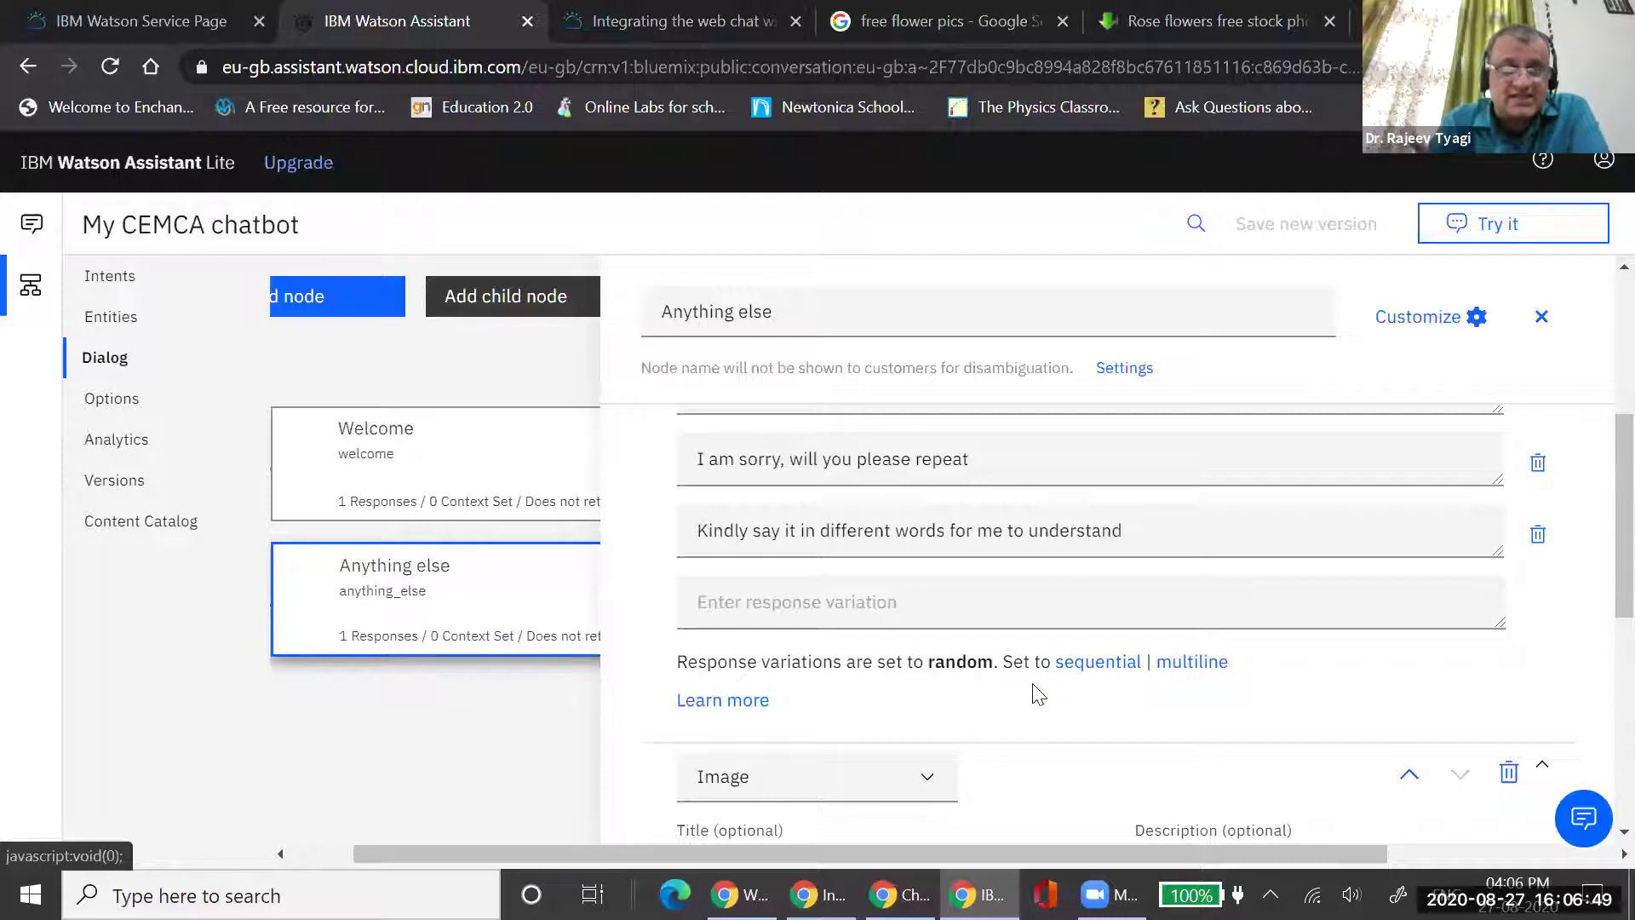
{"action": "scroll", "coordinate": [1022, 681], "scroll_direction": "up", "scroll_amount": 1}
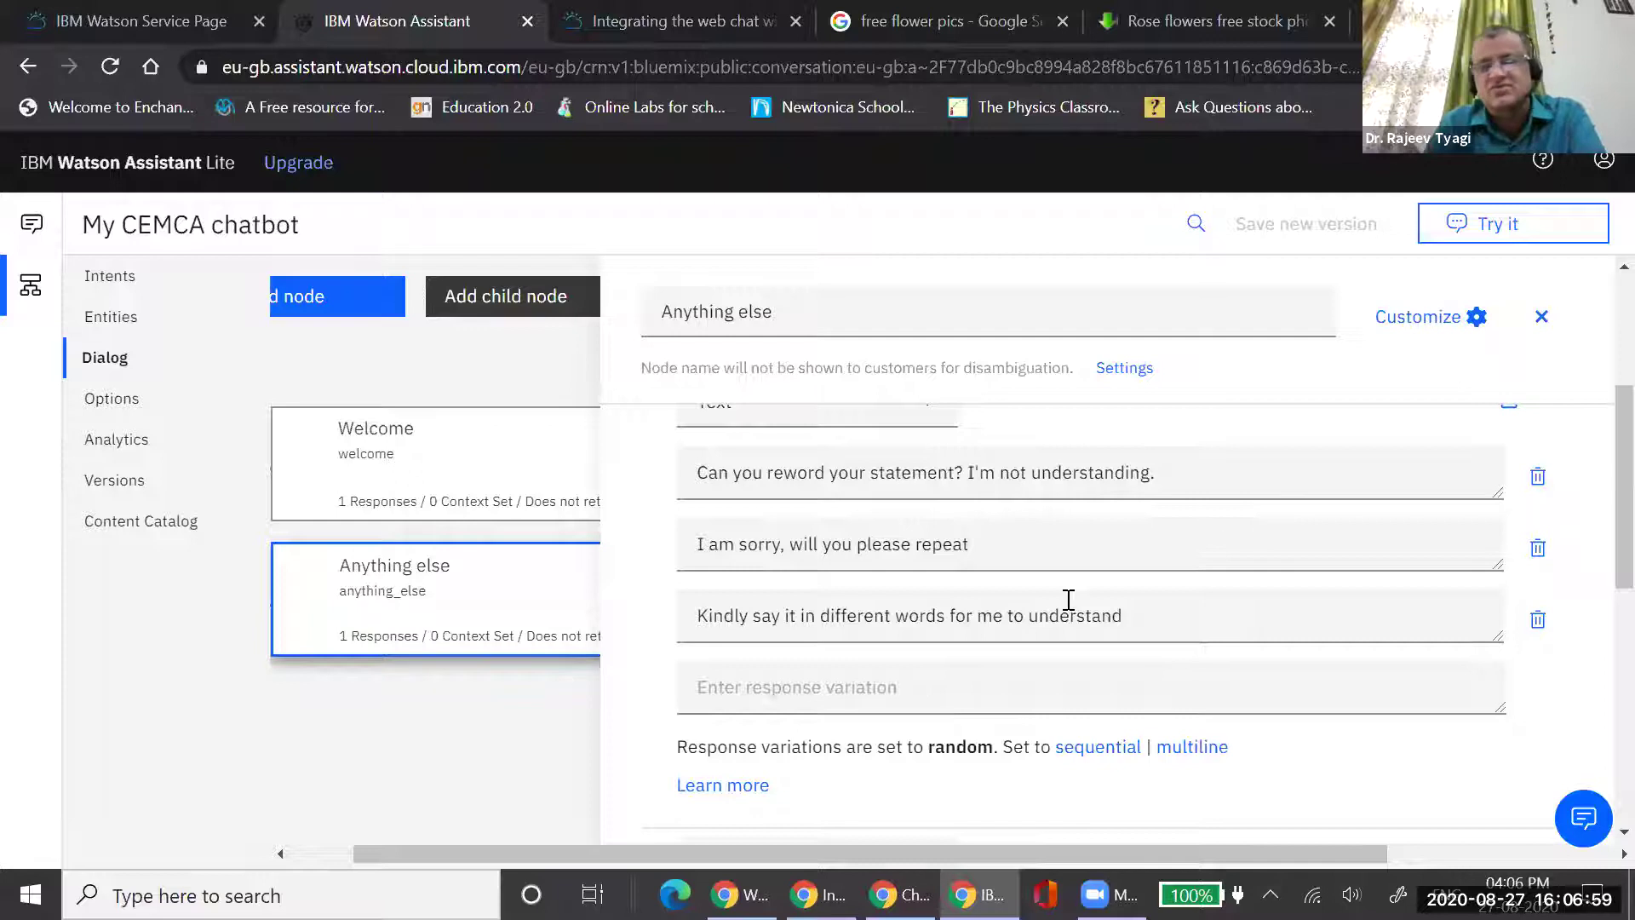
{"action": "left_click", "coordinate": [500, 675]}
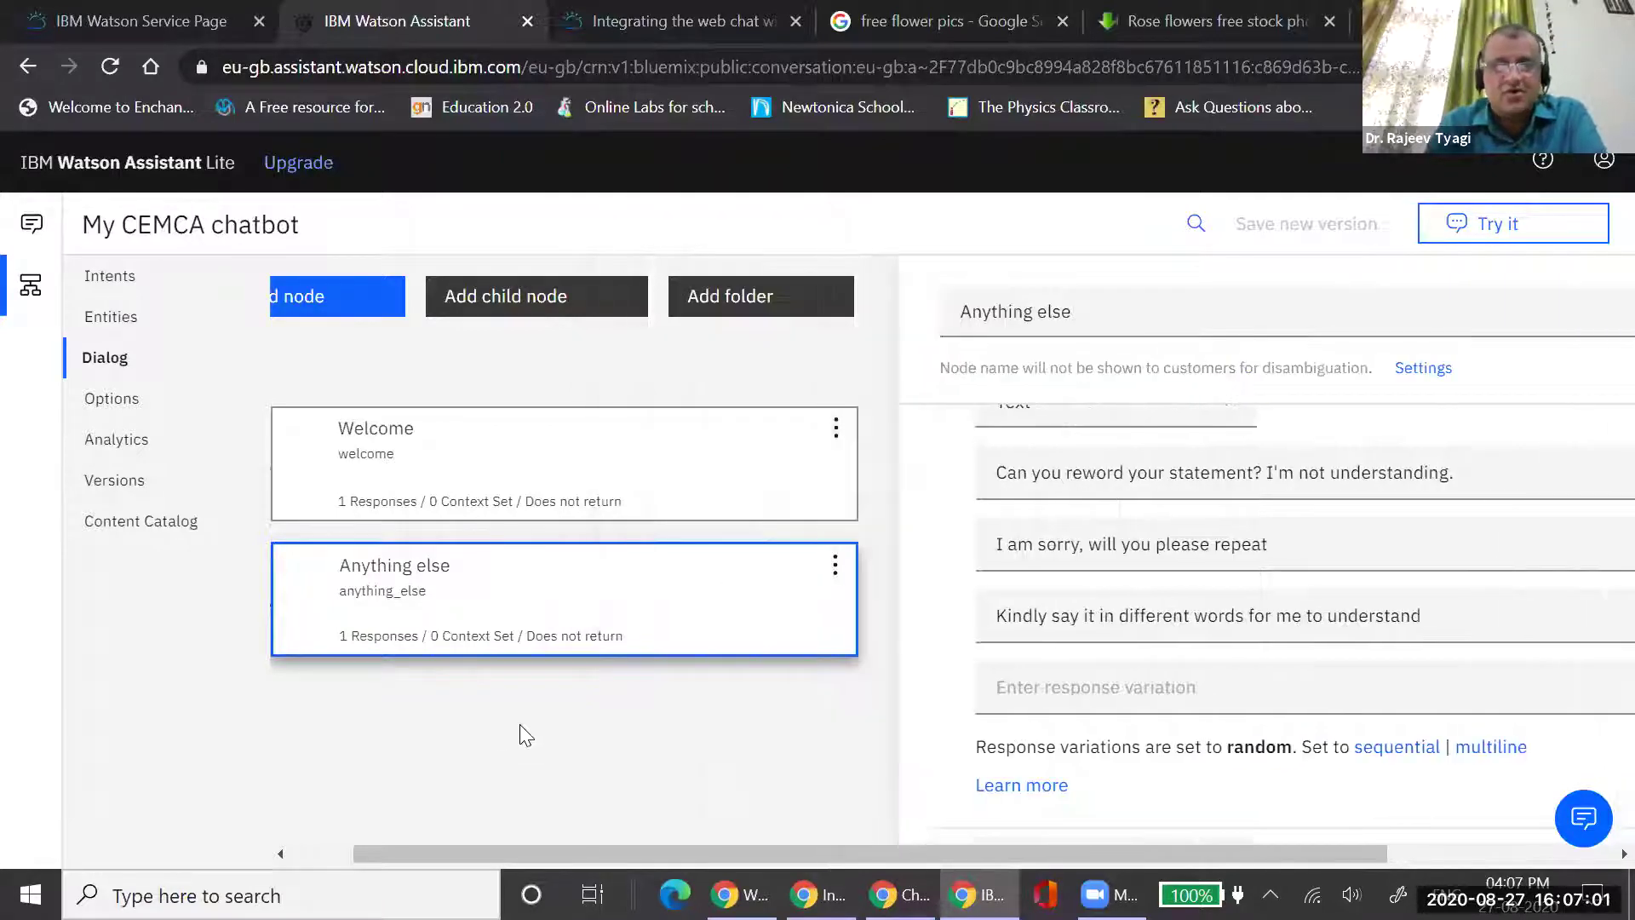
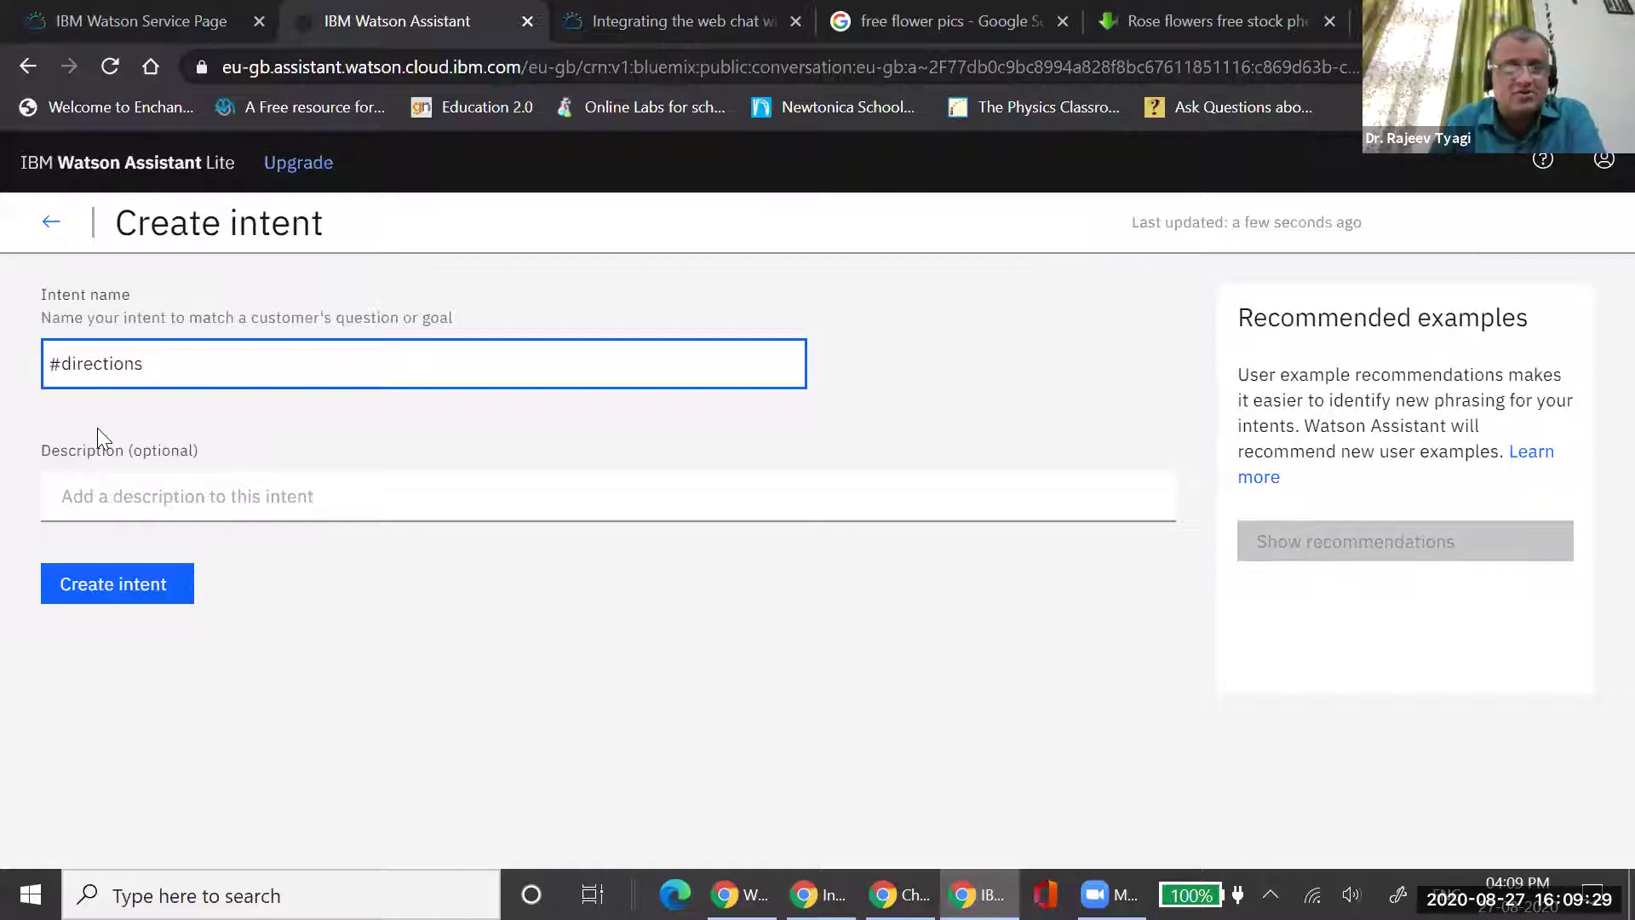
Clear the intent name, enter it again as directions and create the intent
{"action": "key", "text": "BackSpace"}
{"action": "key", "text": "BackSpace"}
{"action": "key", "text": "BackSpace"}
{"action": "key", "text": "BackSpace"}
{"action": "key", "text": "BackSpace"}
{"action": "key", "text": "BackSpace"}
{"action": "key", "text": "BackSpace"}
{"action": "key", "text": "BackSpace"}
{"action": "key", "text": "BackSpace"}
{"action": "key", "text": "BackSpace"}
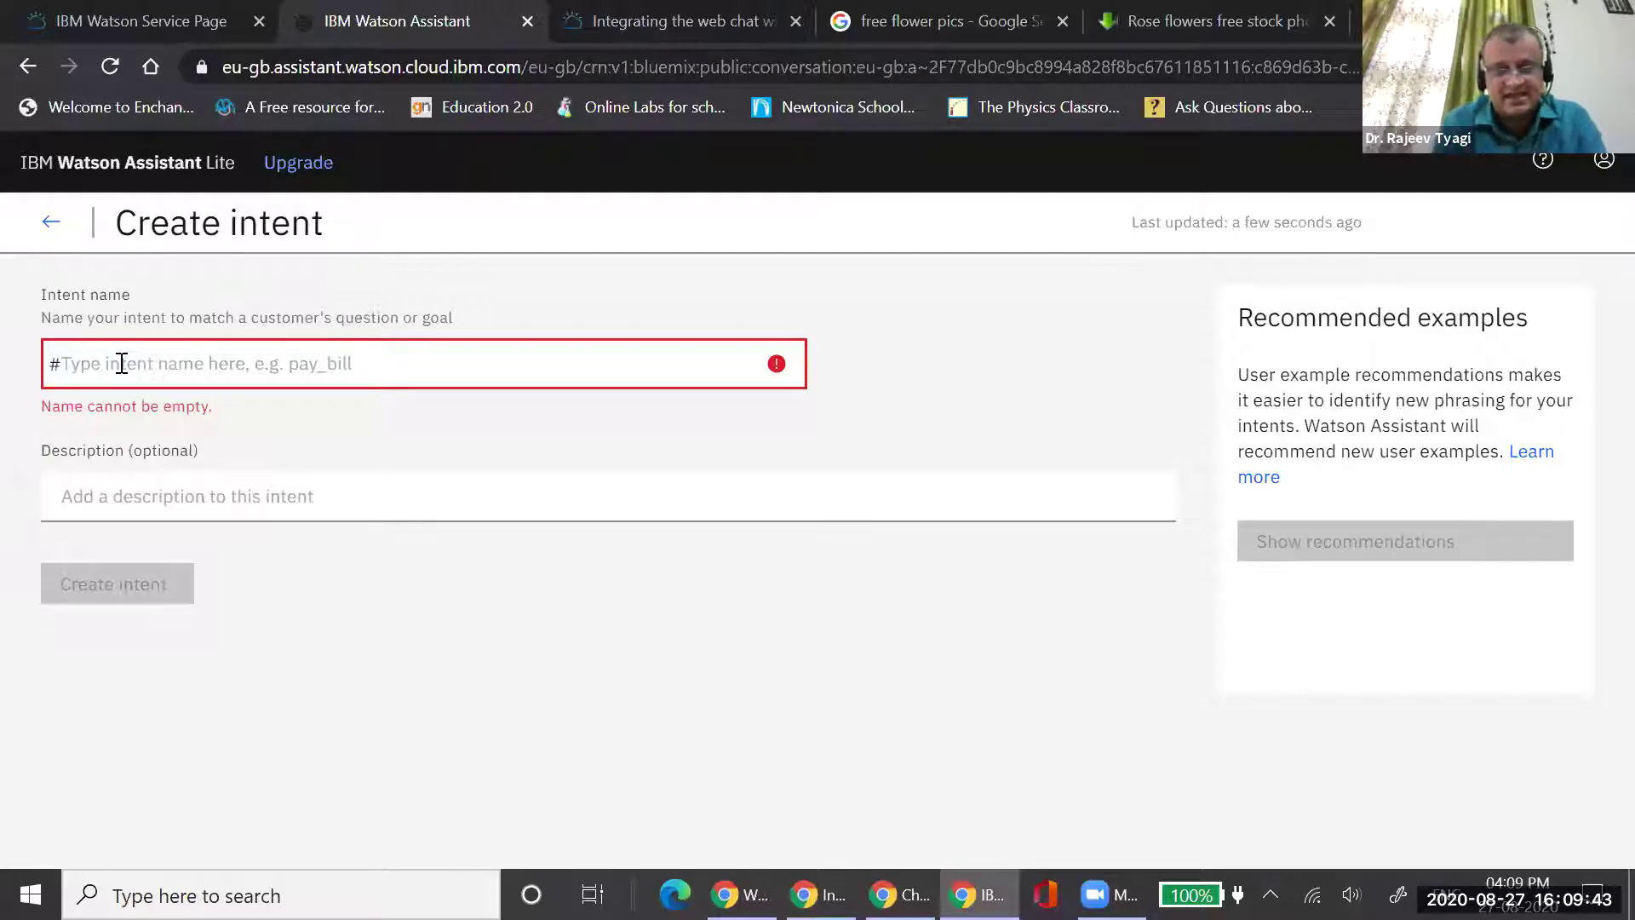
{"action": "type", "text": "directions"}
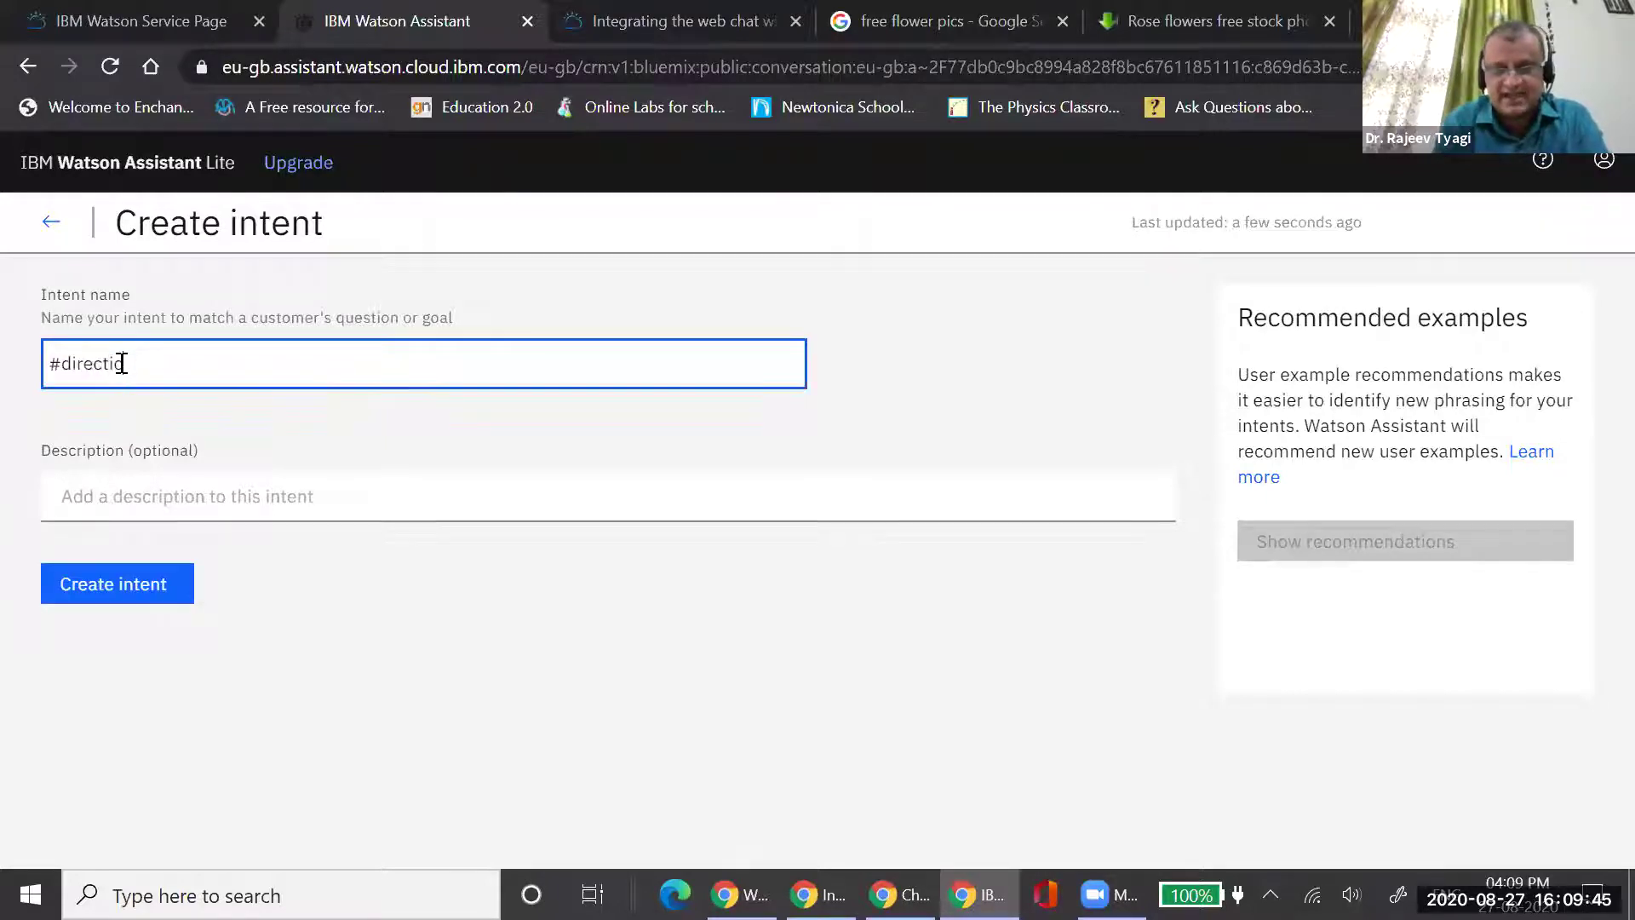
{"action": "left_click", "coordinate": [158, 588]}
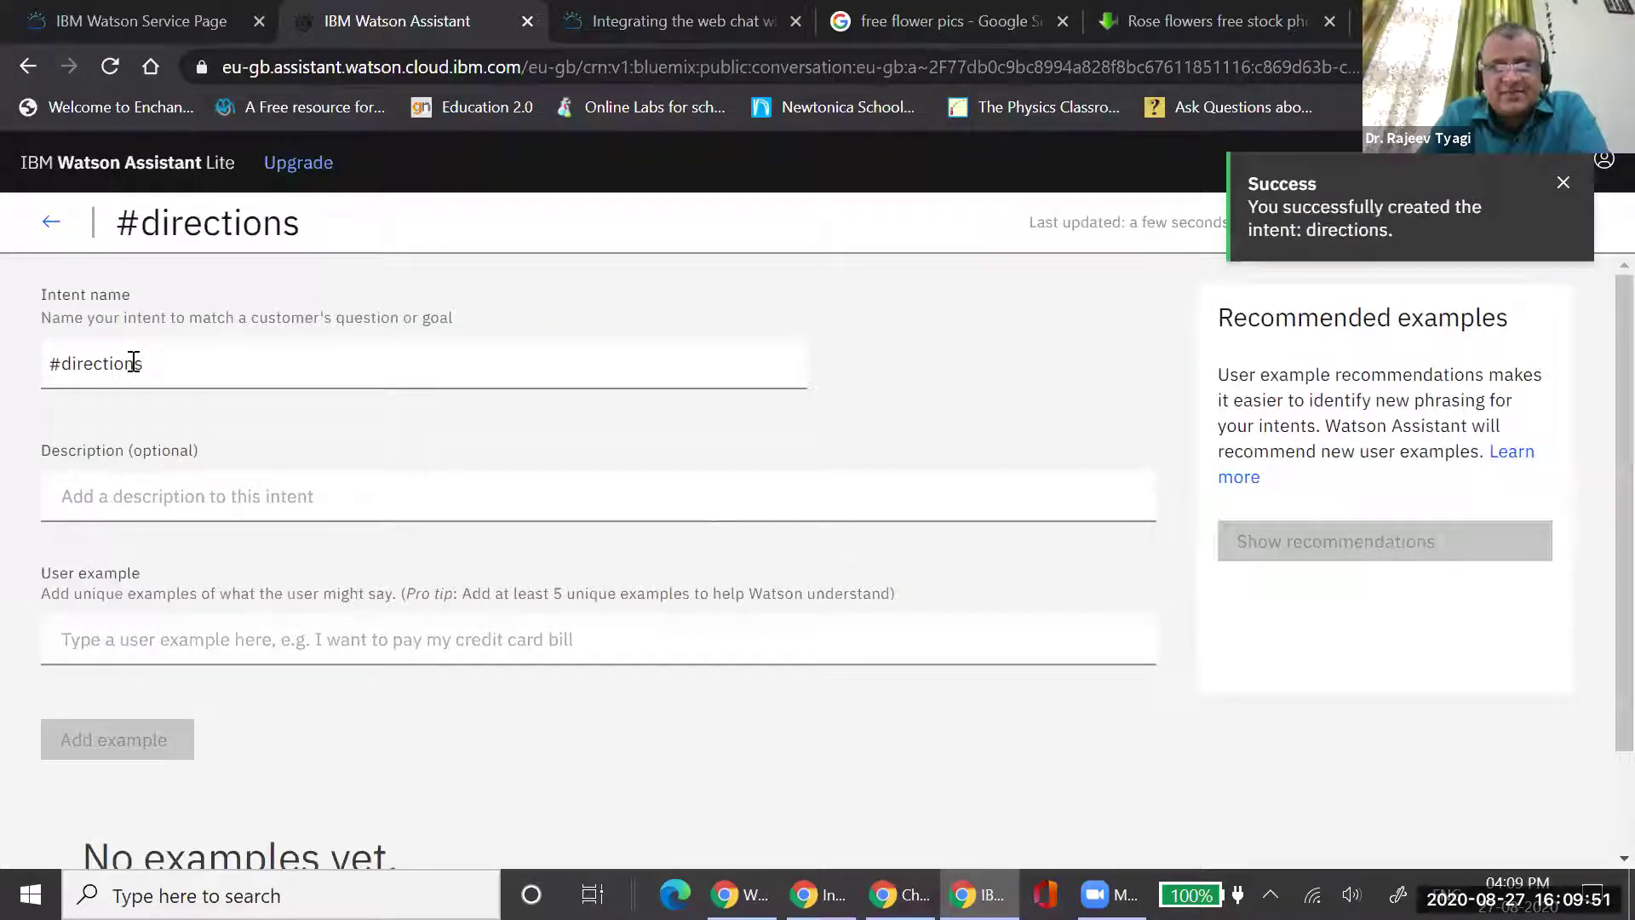
Describe the #directions intent as "to guide people to our place"
{"action": "left_click", "coordinate": [212, 494]}
{"action": "type", "text": "t"}
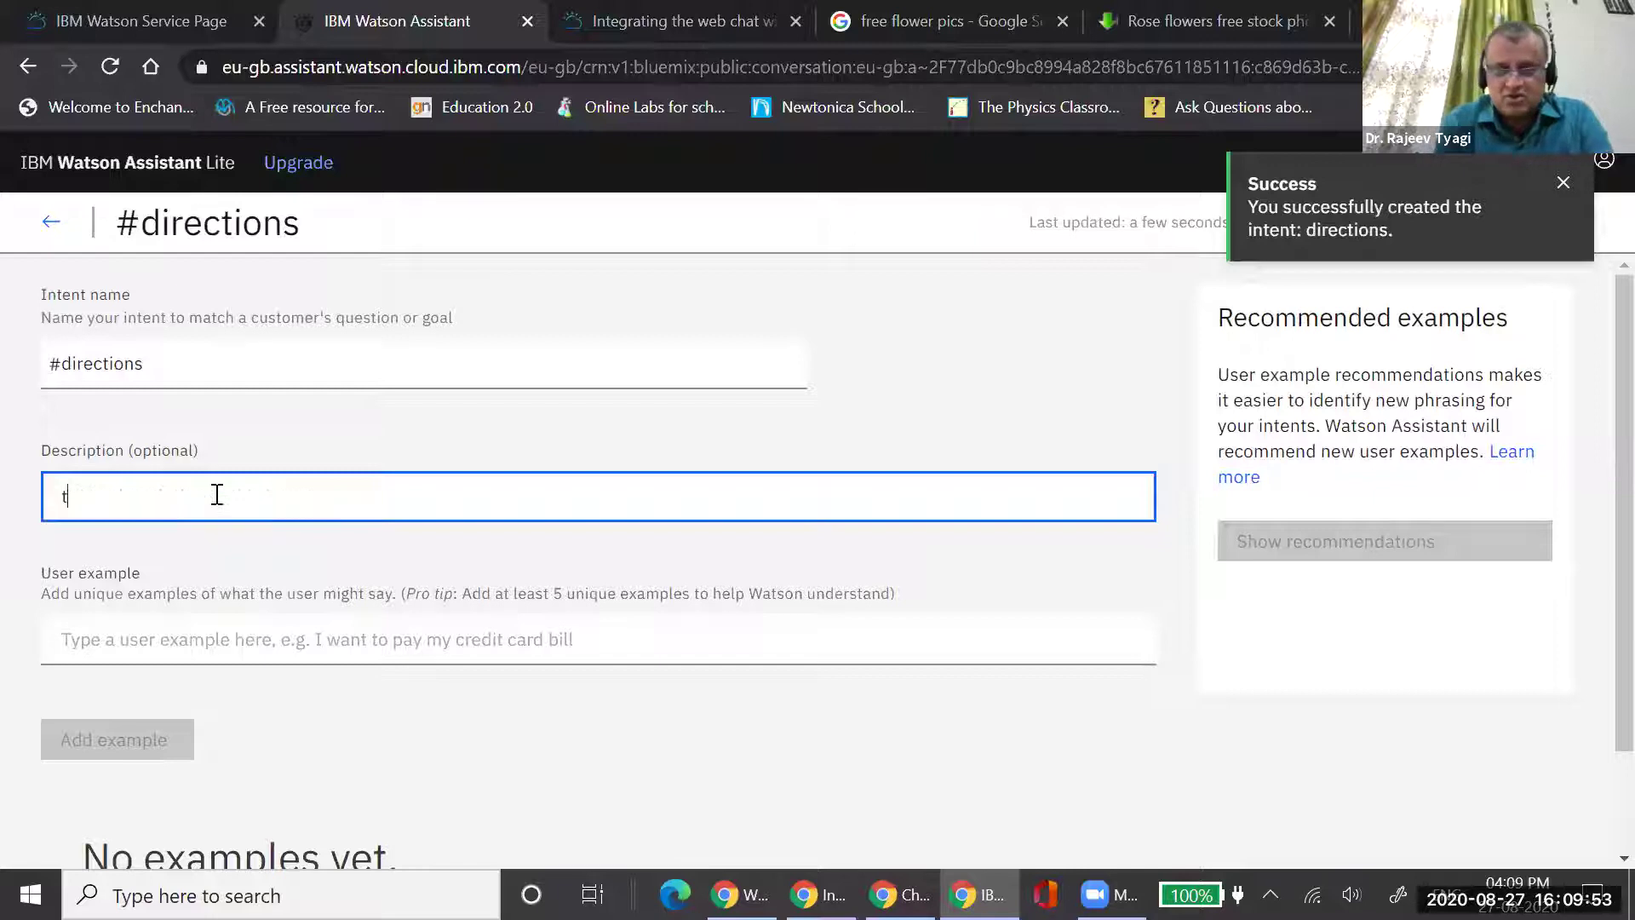
{"action": "type", "text": "o hel"}
{"action": "key", "text": "BackSpace"}
{"action": "type", "text": "guide people to our place"}
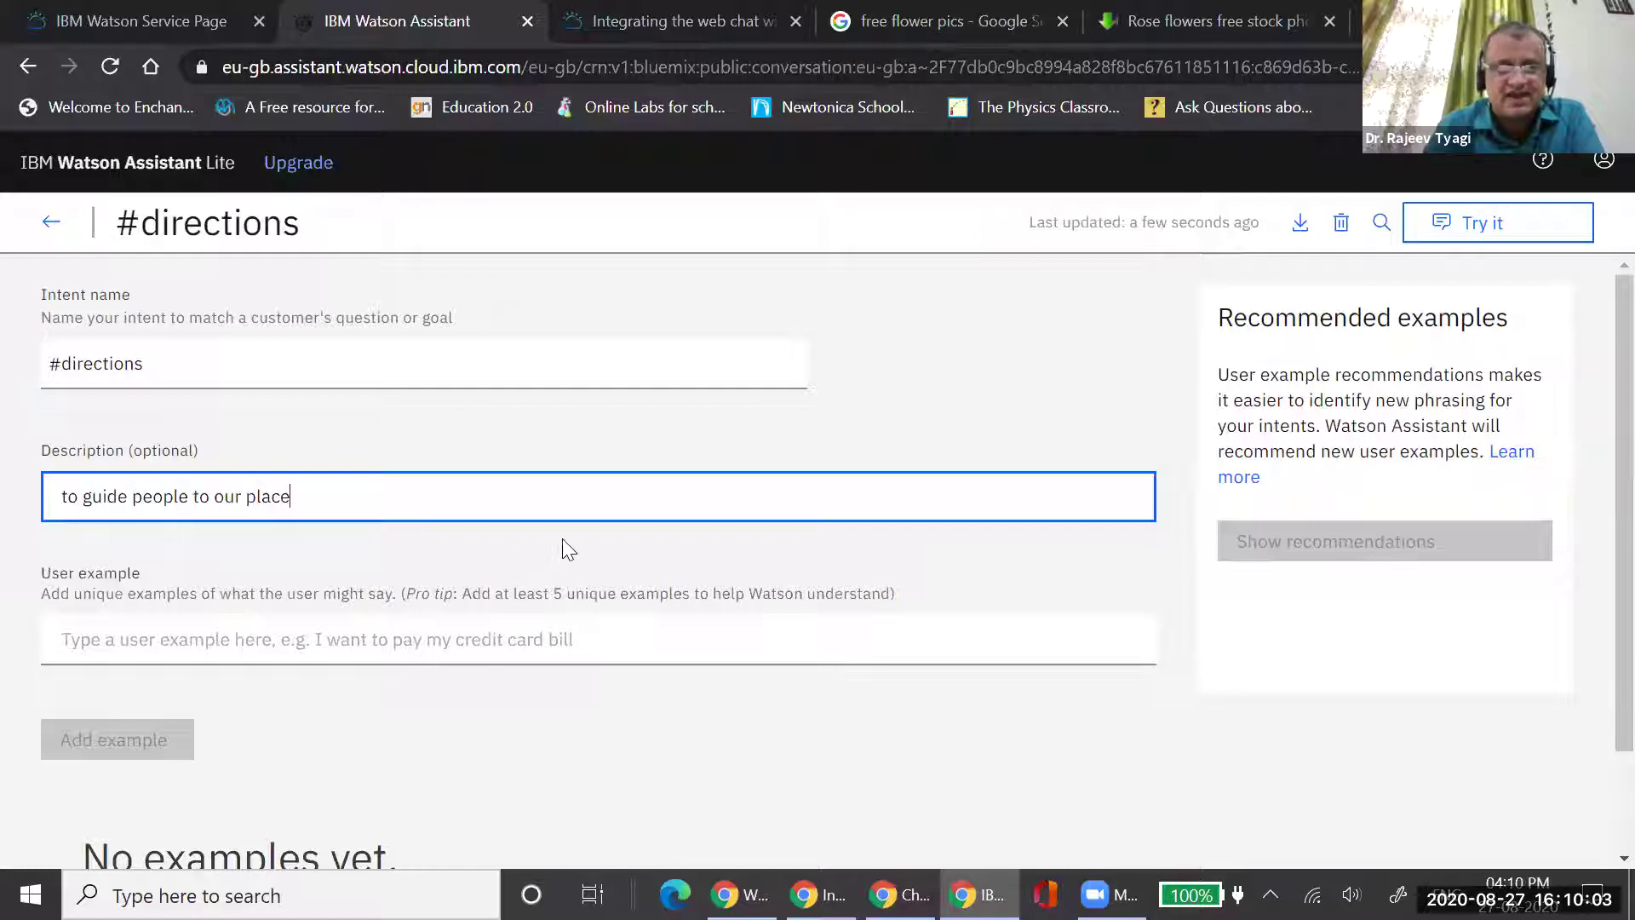
Add the user examples "Where are you?" and "What is your location?" to the #directions intent
{"action": "scroll", "coordinate": [562, 538], "scroll_direction": "down", "scroll_amount": 1}
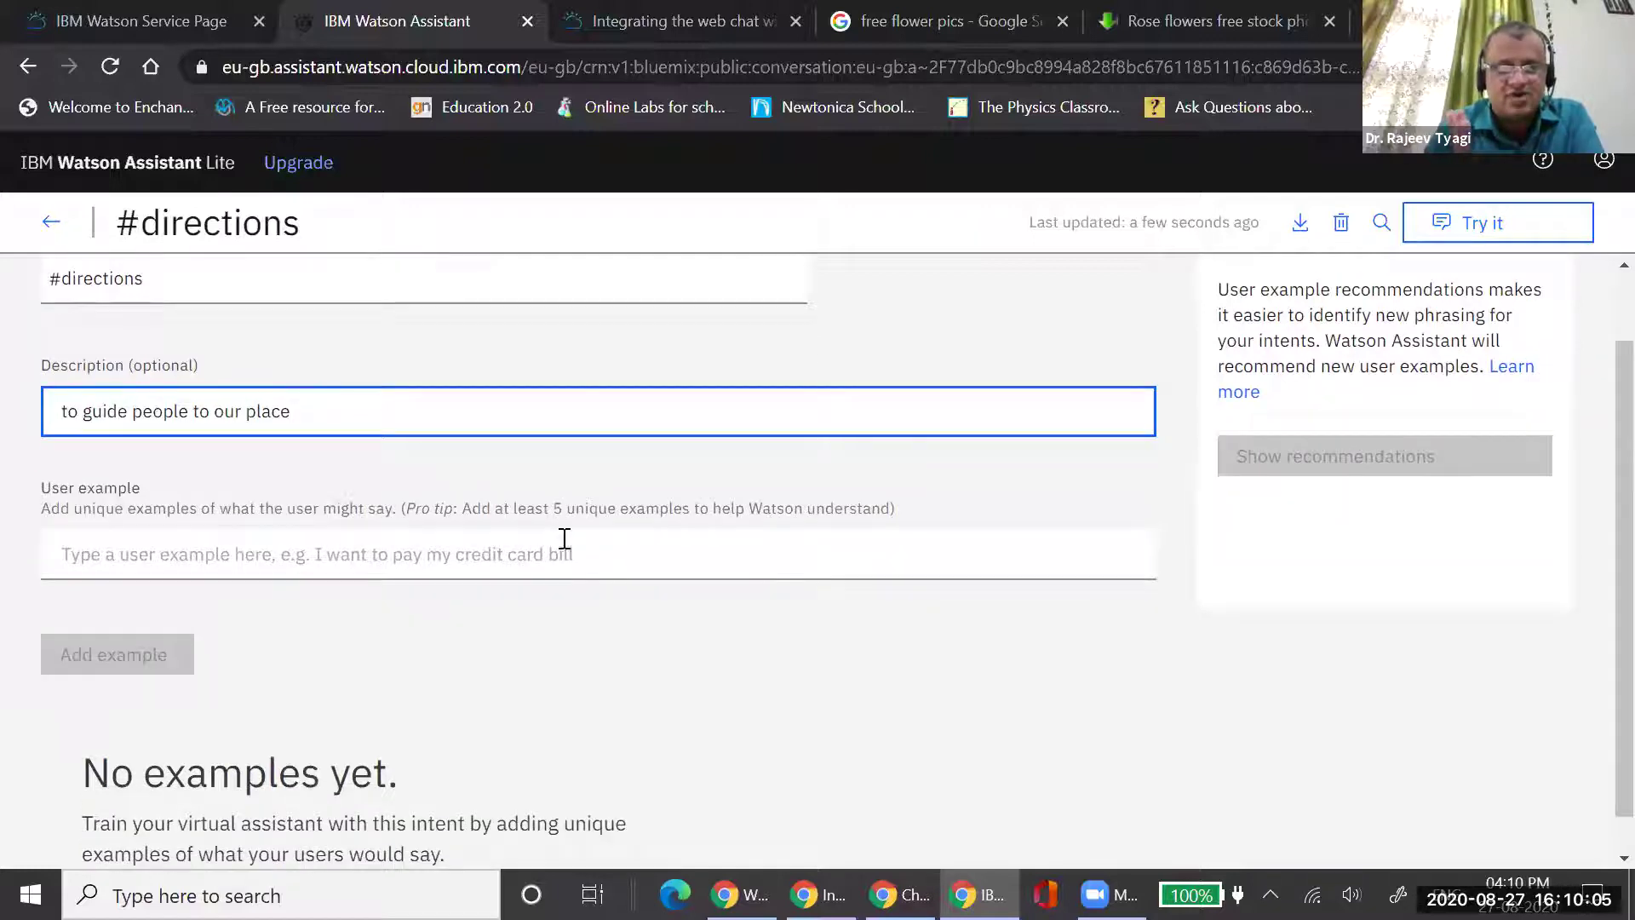
{"action": "left_click", "coordinate": [587, 538]}
{"action": "scroll", "coordinate": [537, 516], "scroll_direction": "down", "scroll_amount": 1}
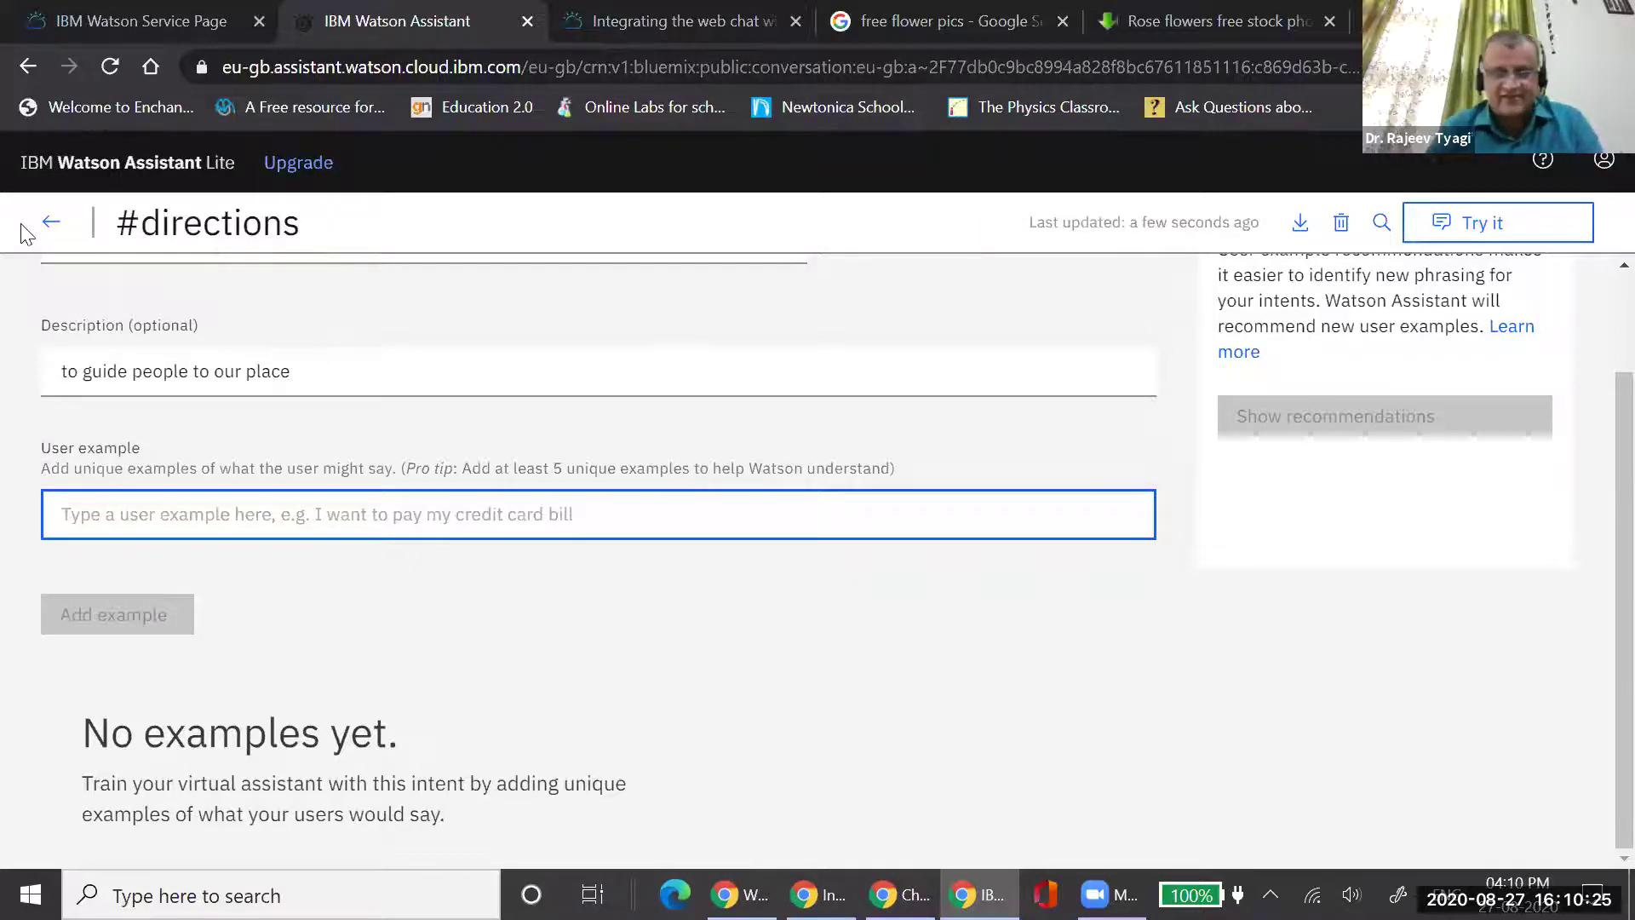
{"action": "type", "text": "Where ar"}
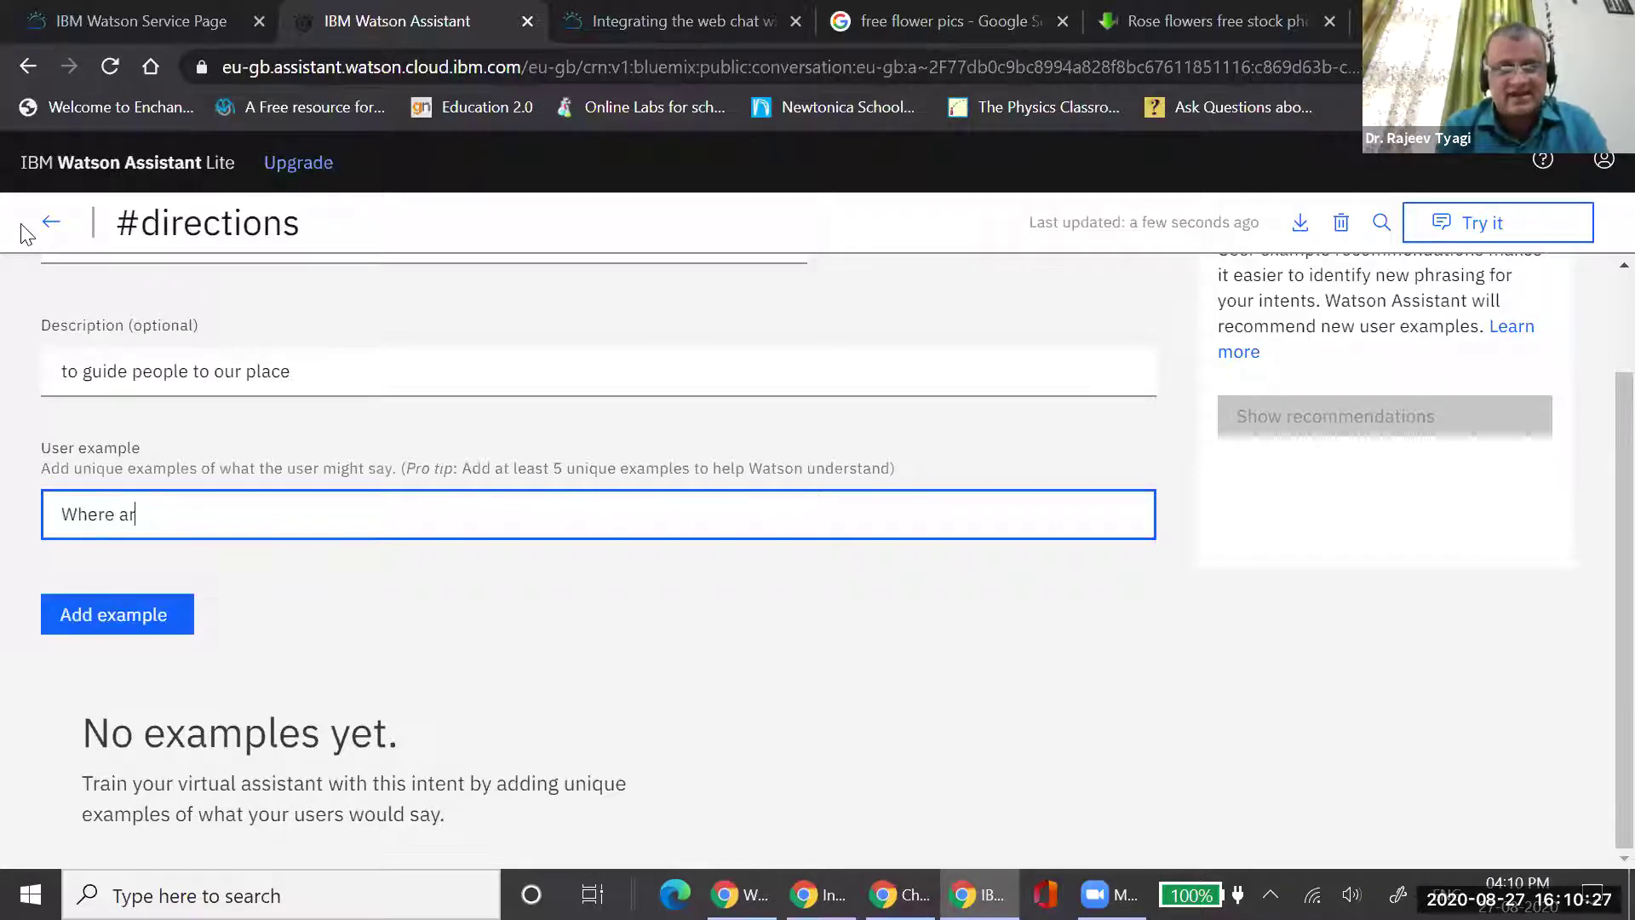
{"action": "type", "text": "e you?"}
{"action": "key", "text": "Return"}
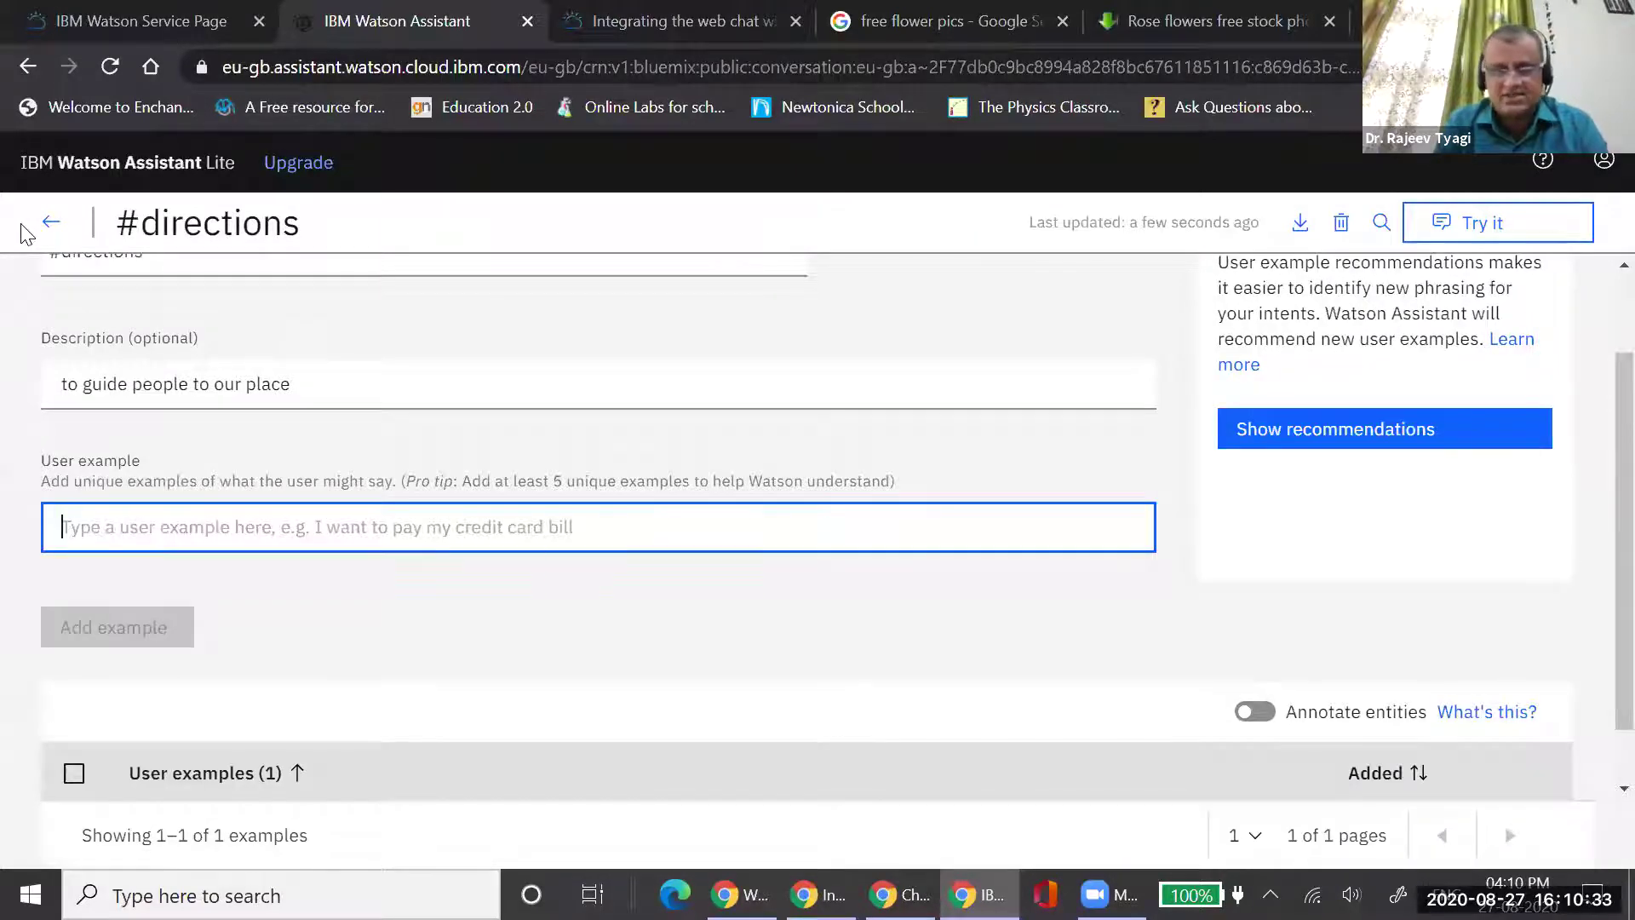
{"action": "type", "text": "What is your location"}
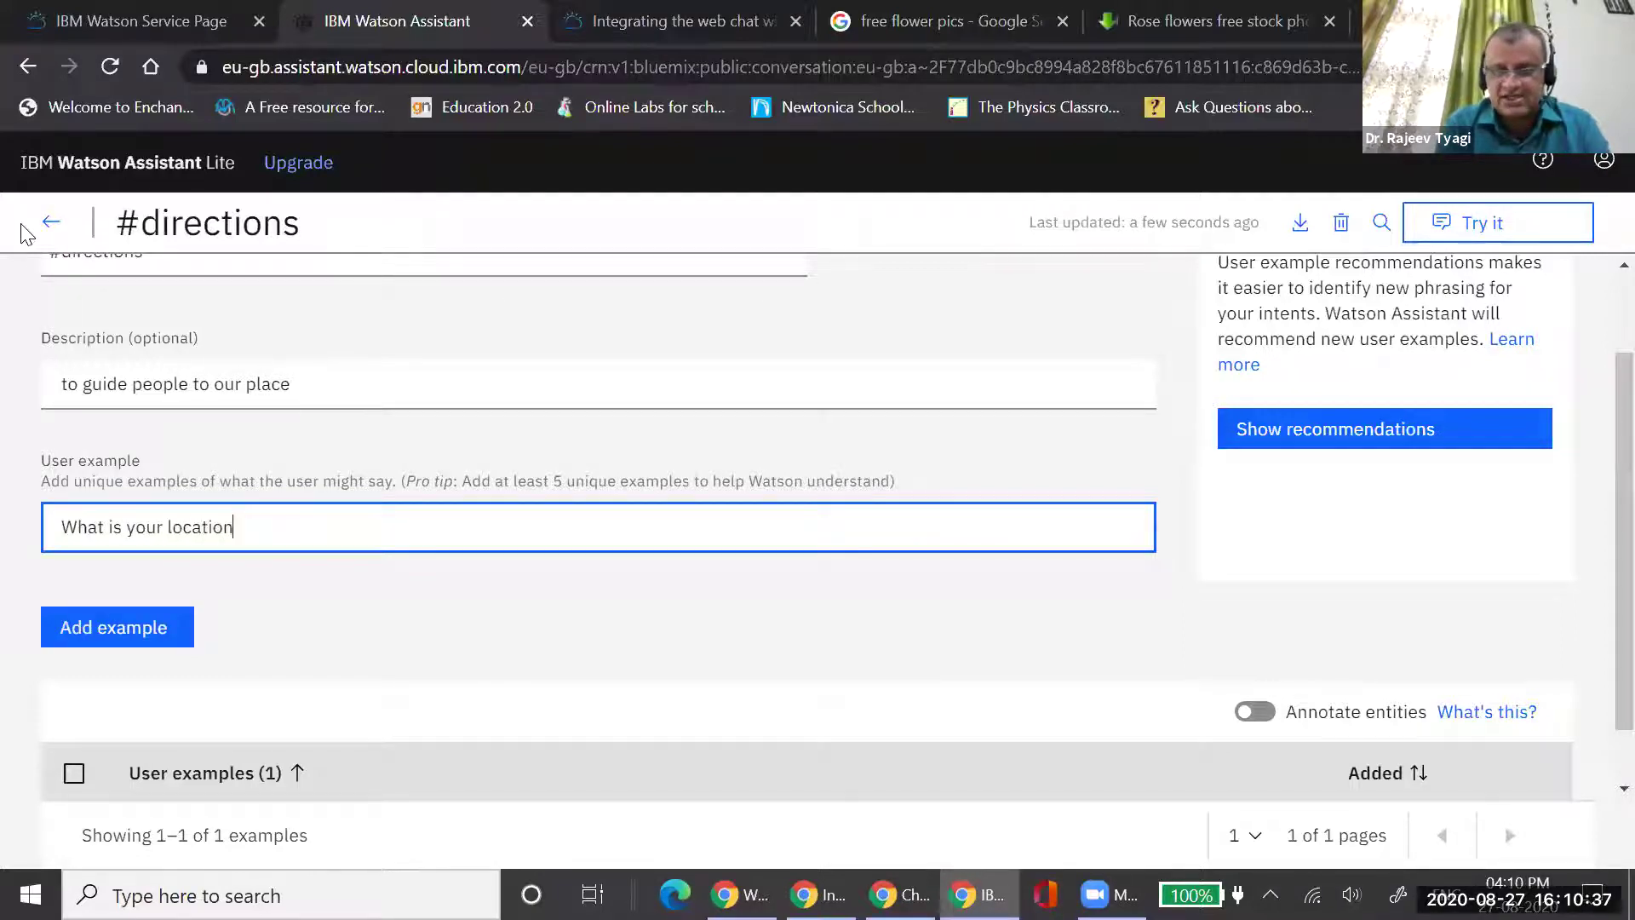
{"action": "type", "text": "?"}
{"action": "left_click", "coordinate": [25, 234]}
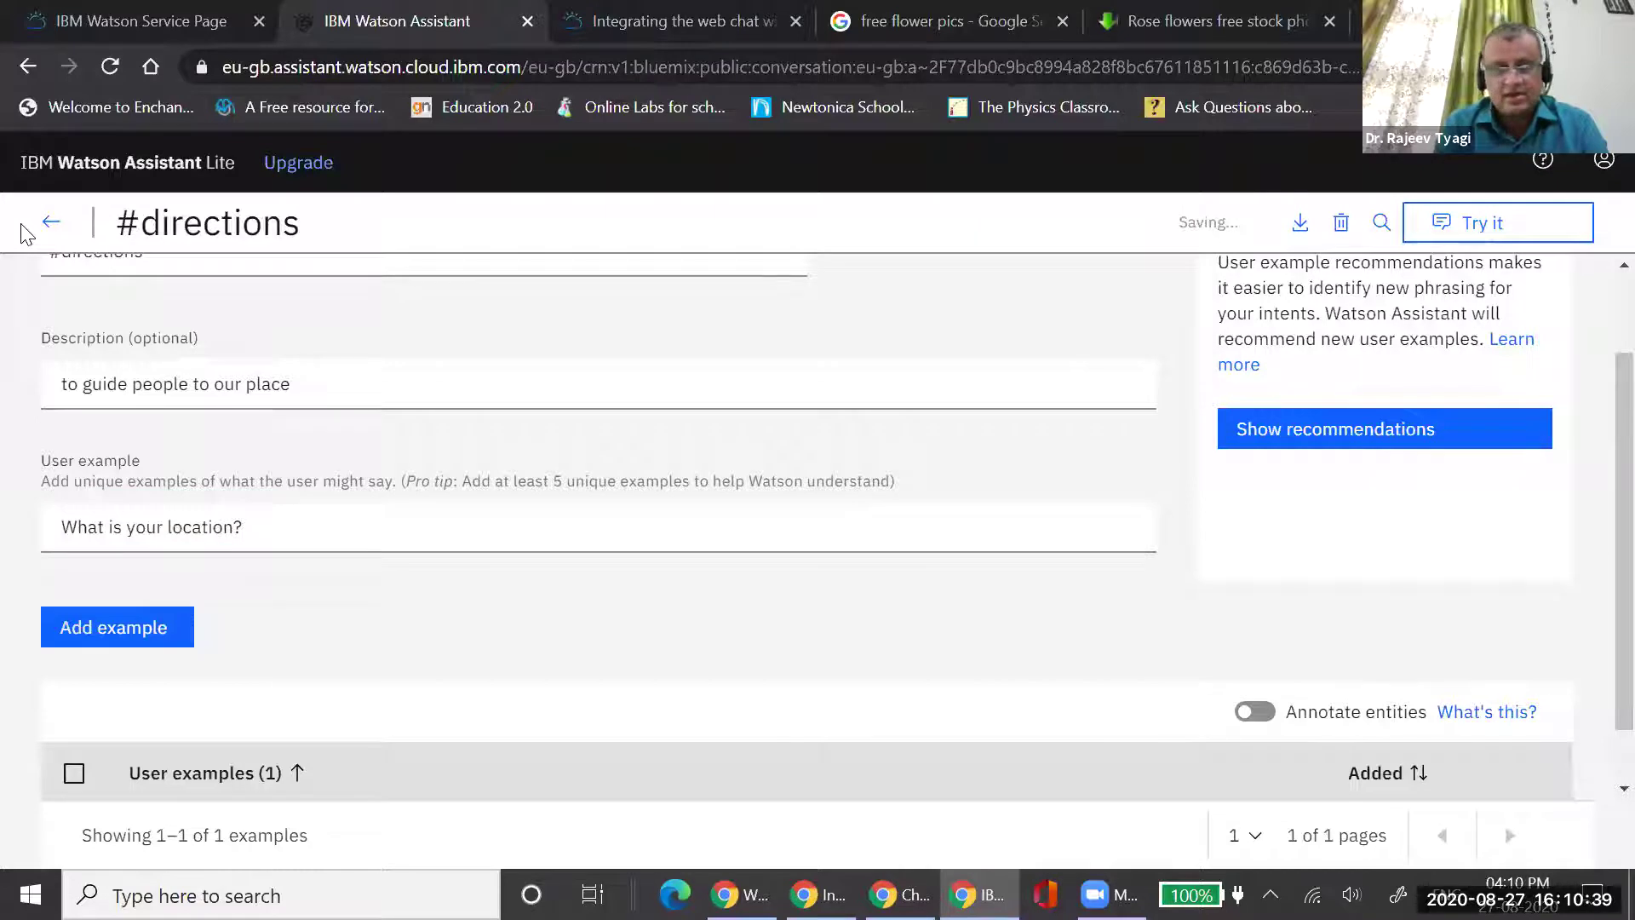
Add the user examples "What is your address?" and "Please share location" to the #directions intent
{"action": "type", "text": "What is your address?"}
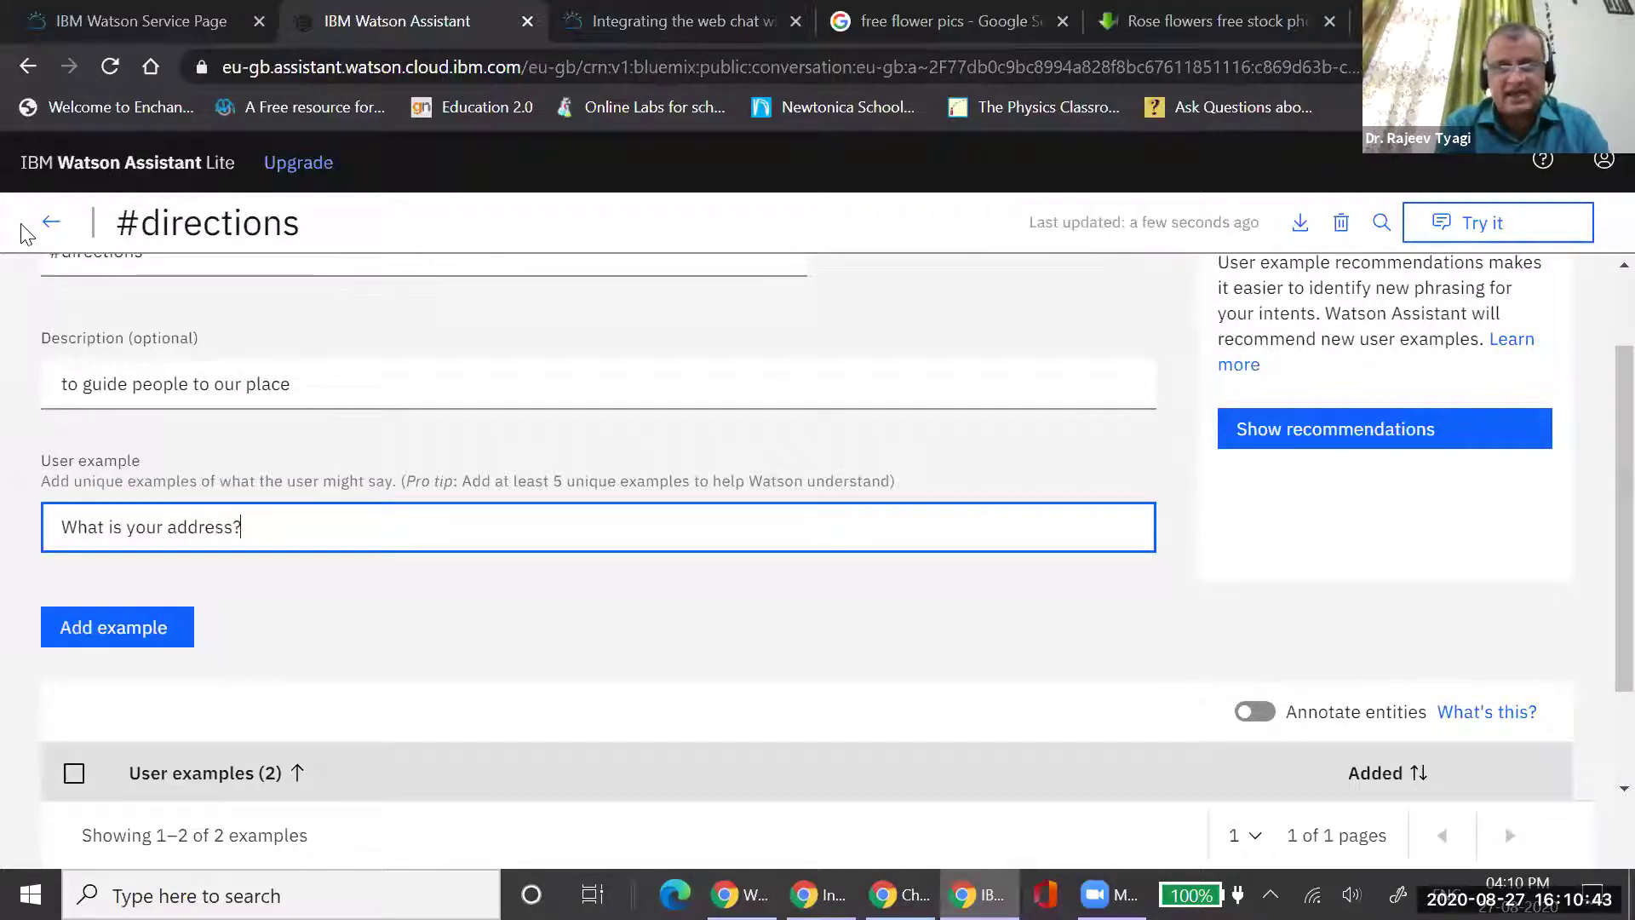
{"action": "left_click", "coordinate": [26, 234]}
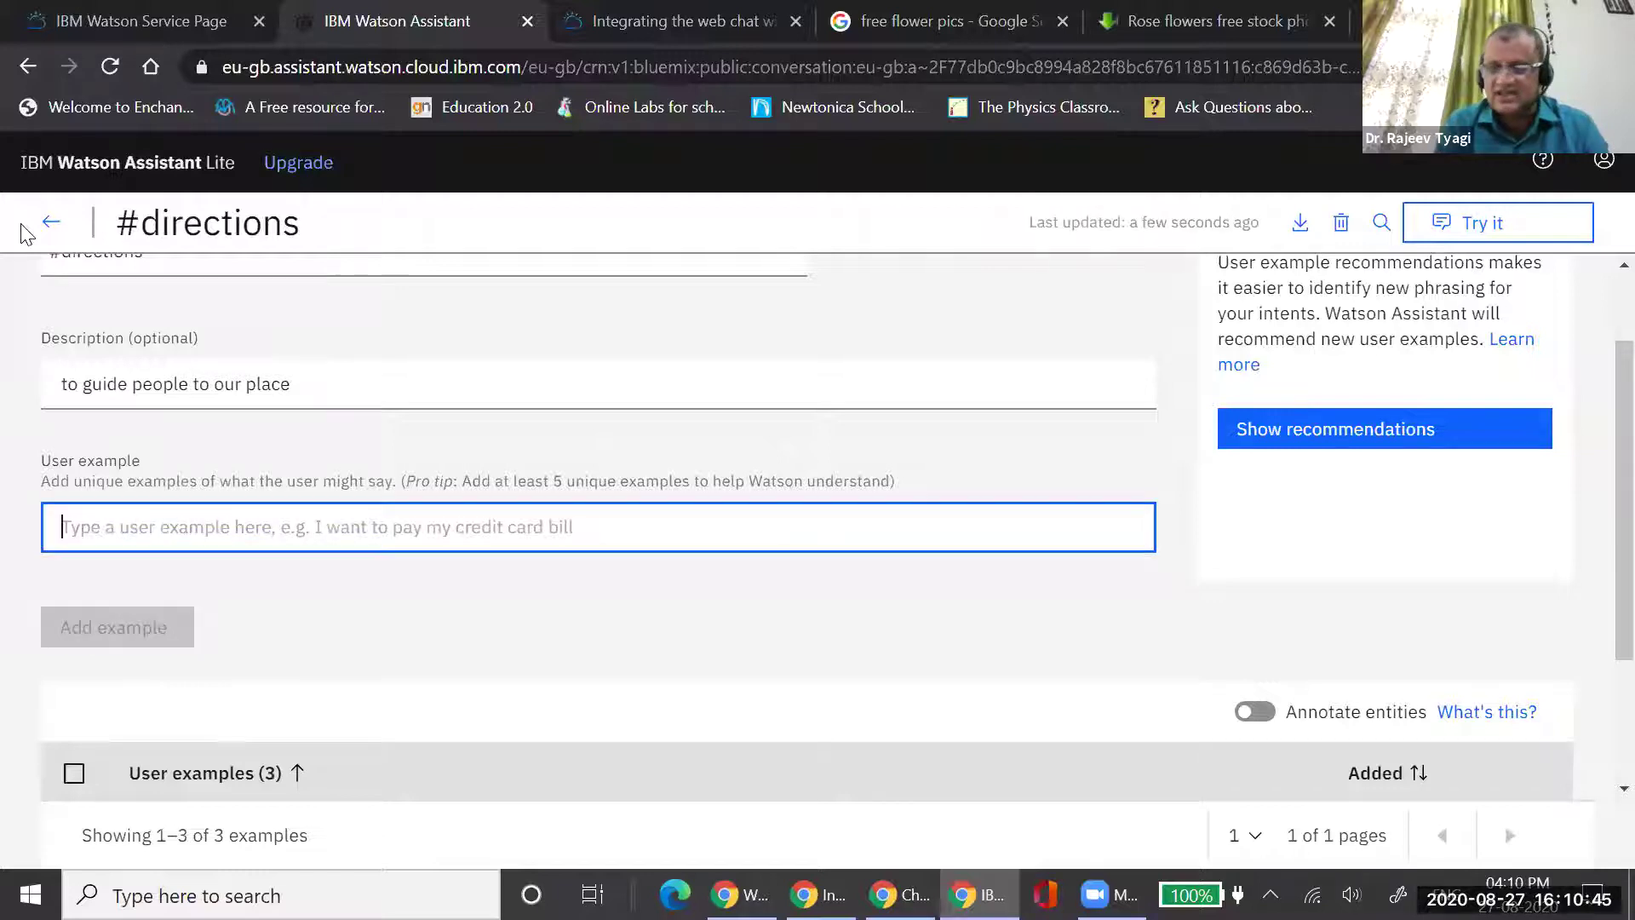
{"action": "type", "text": "Please share"}
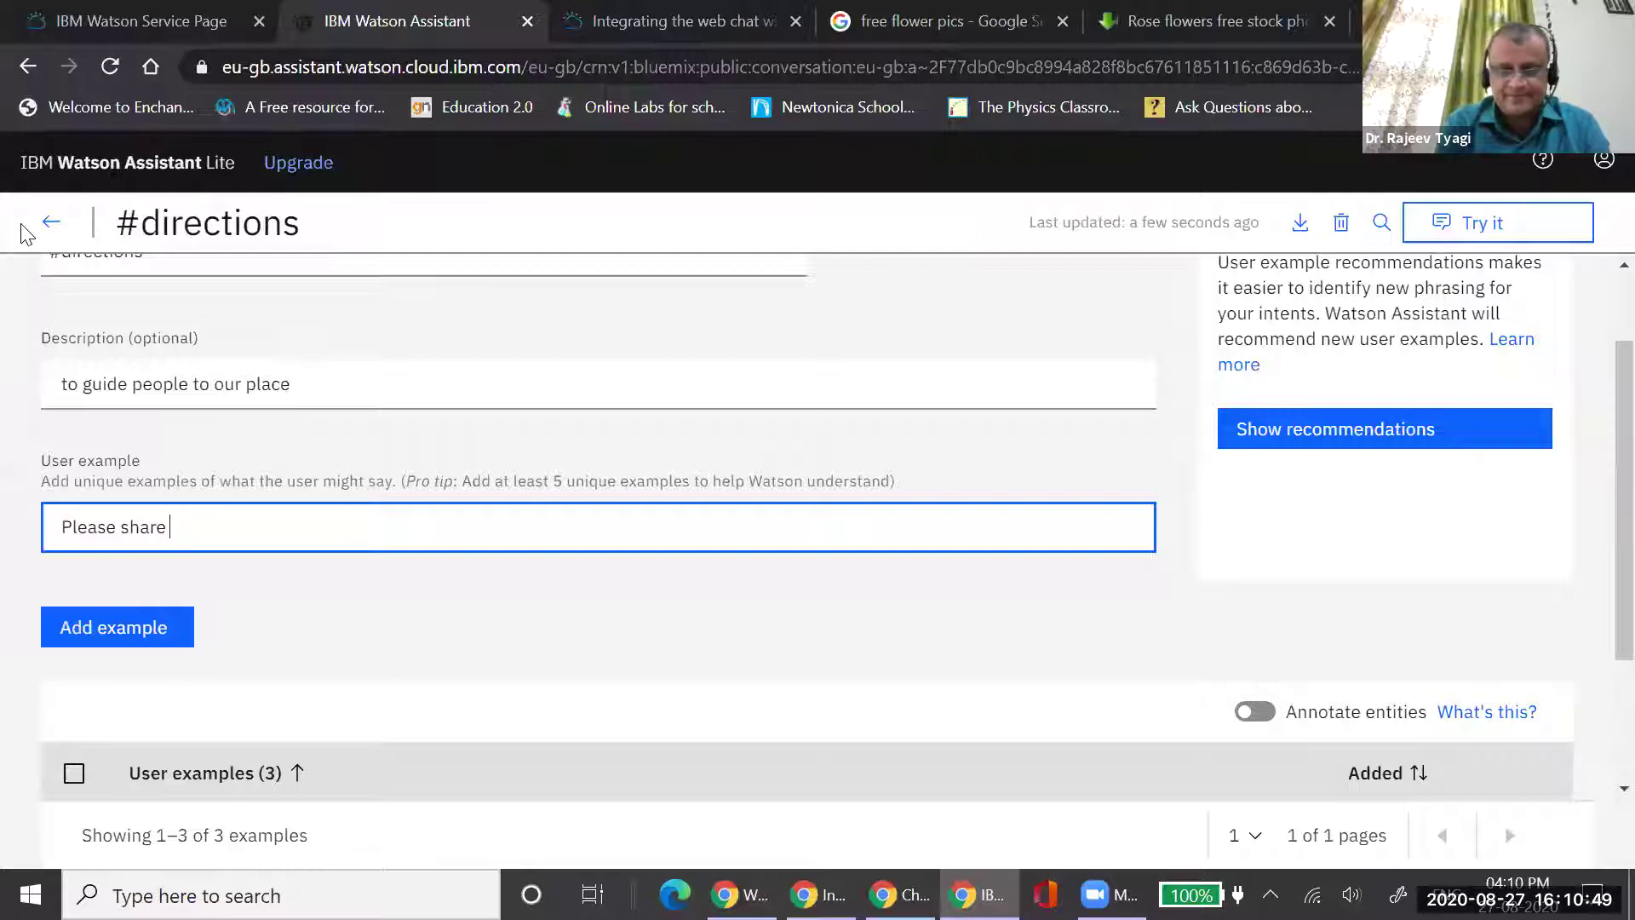
{"action": "type", "text": " location"}
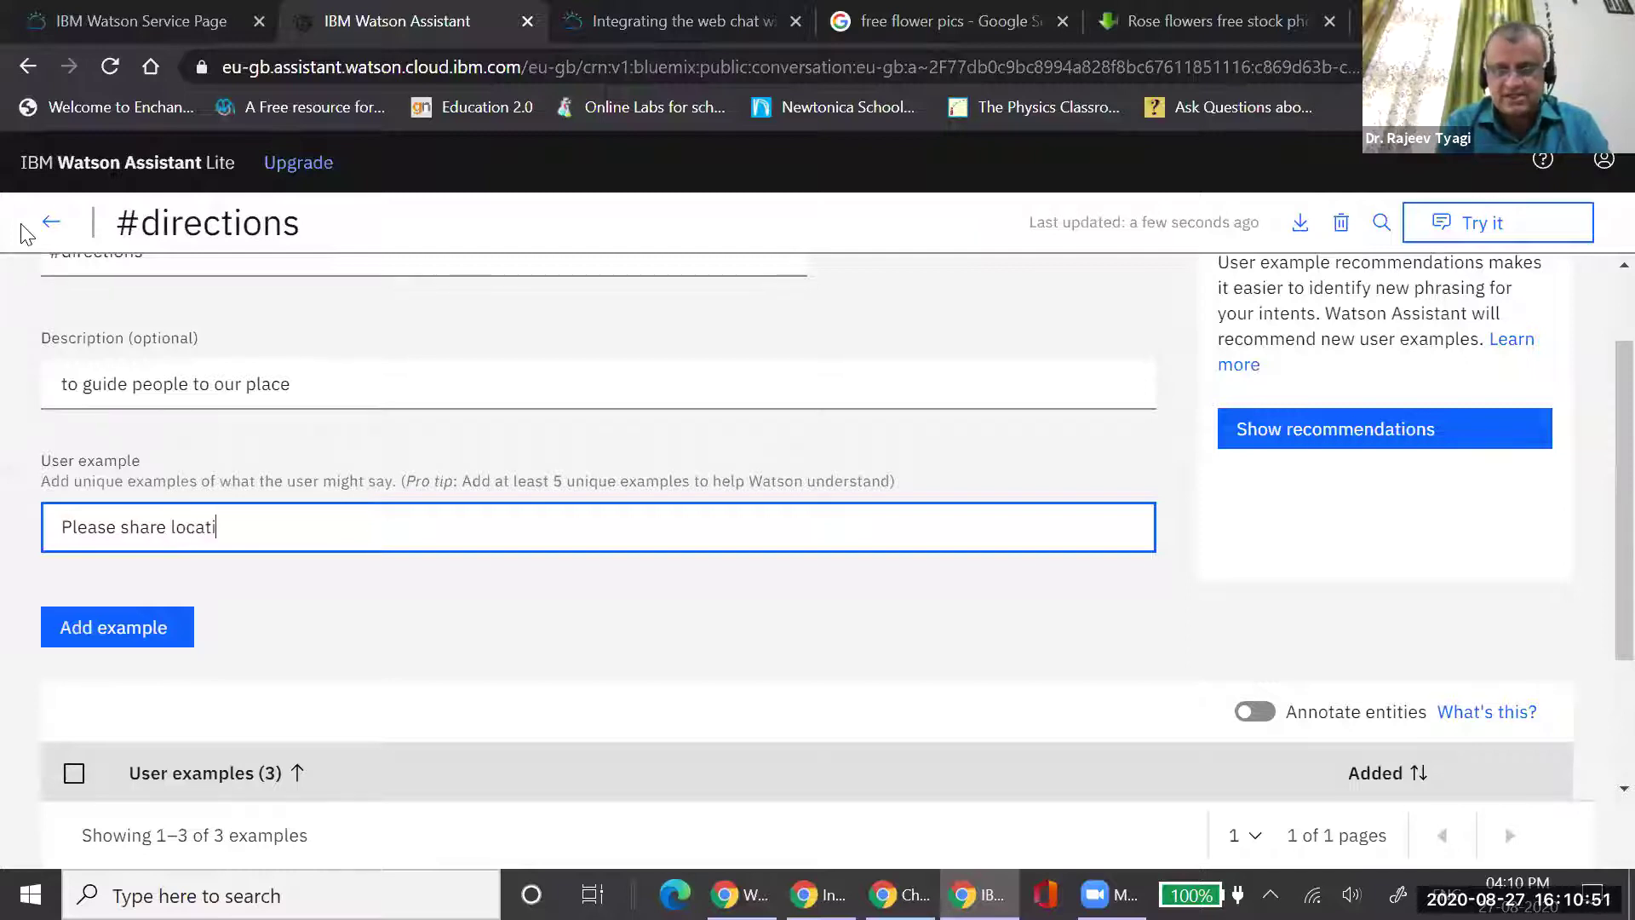
{"action": "left_click", "coordinate": [25, 234]}
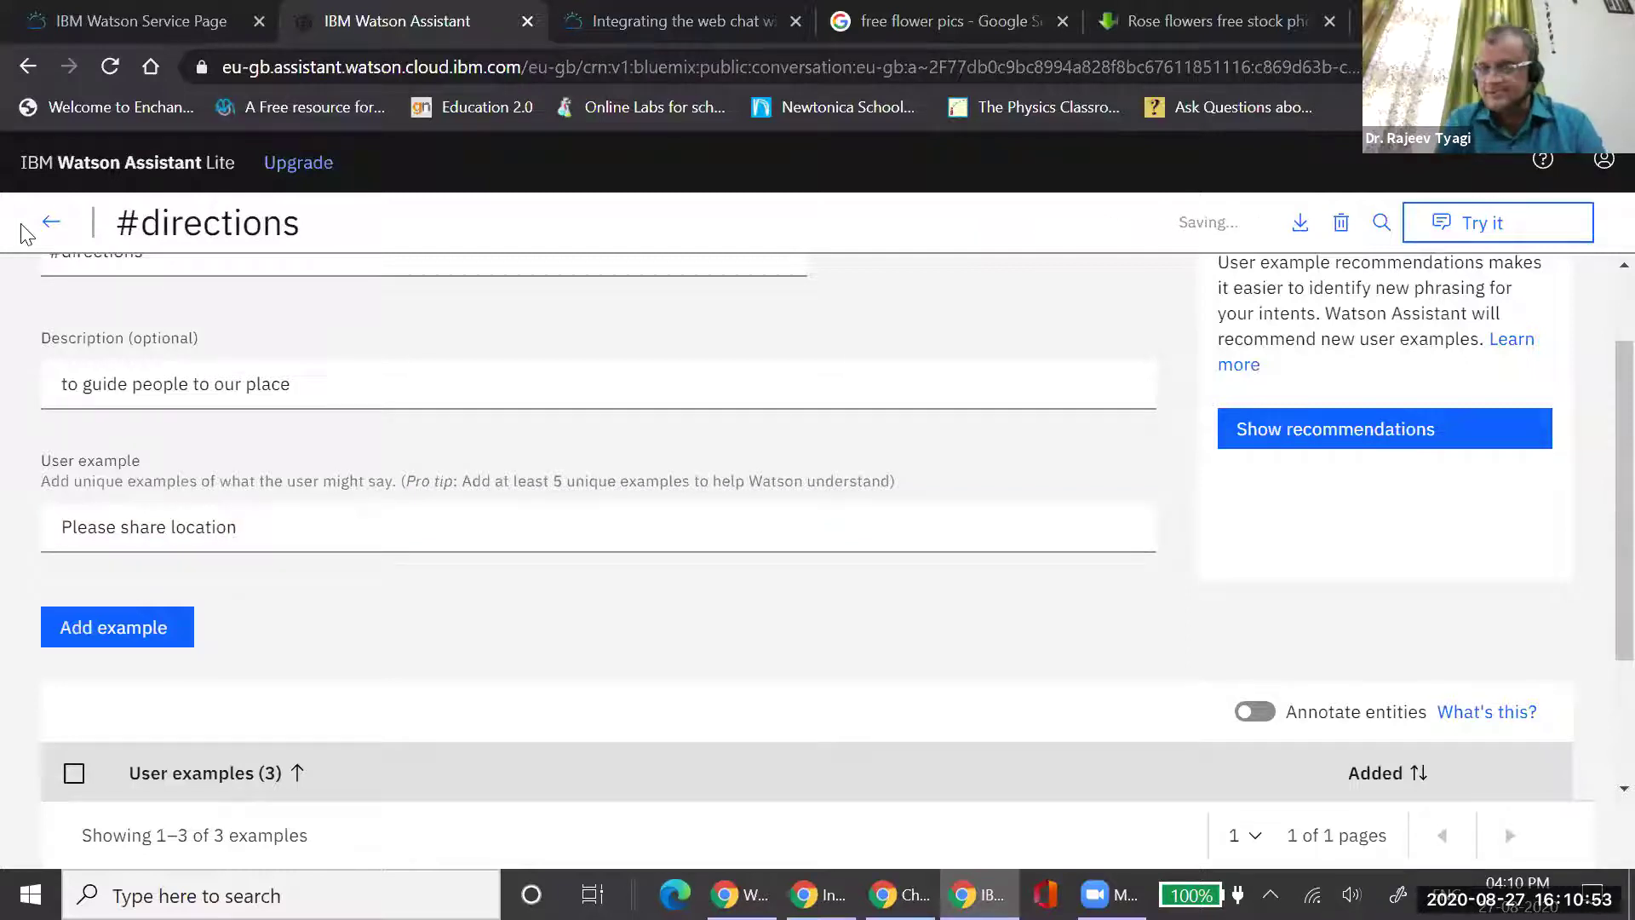
Add the user example "How can I reach you?" to the #directions intent and review the list of examples
{"action": "type", "text": "How"}
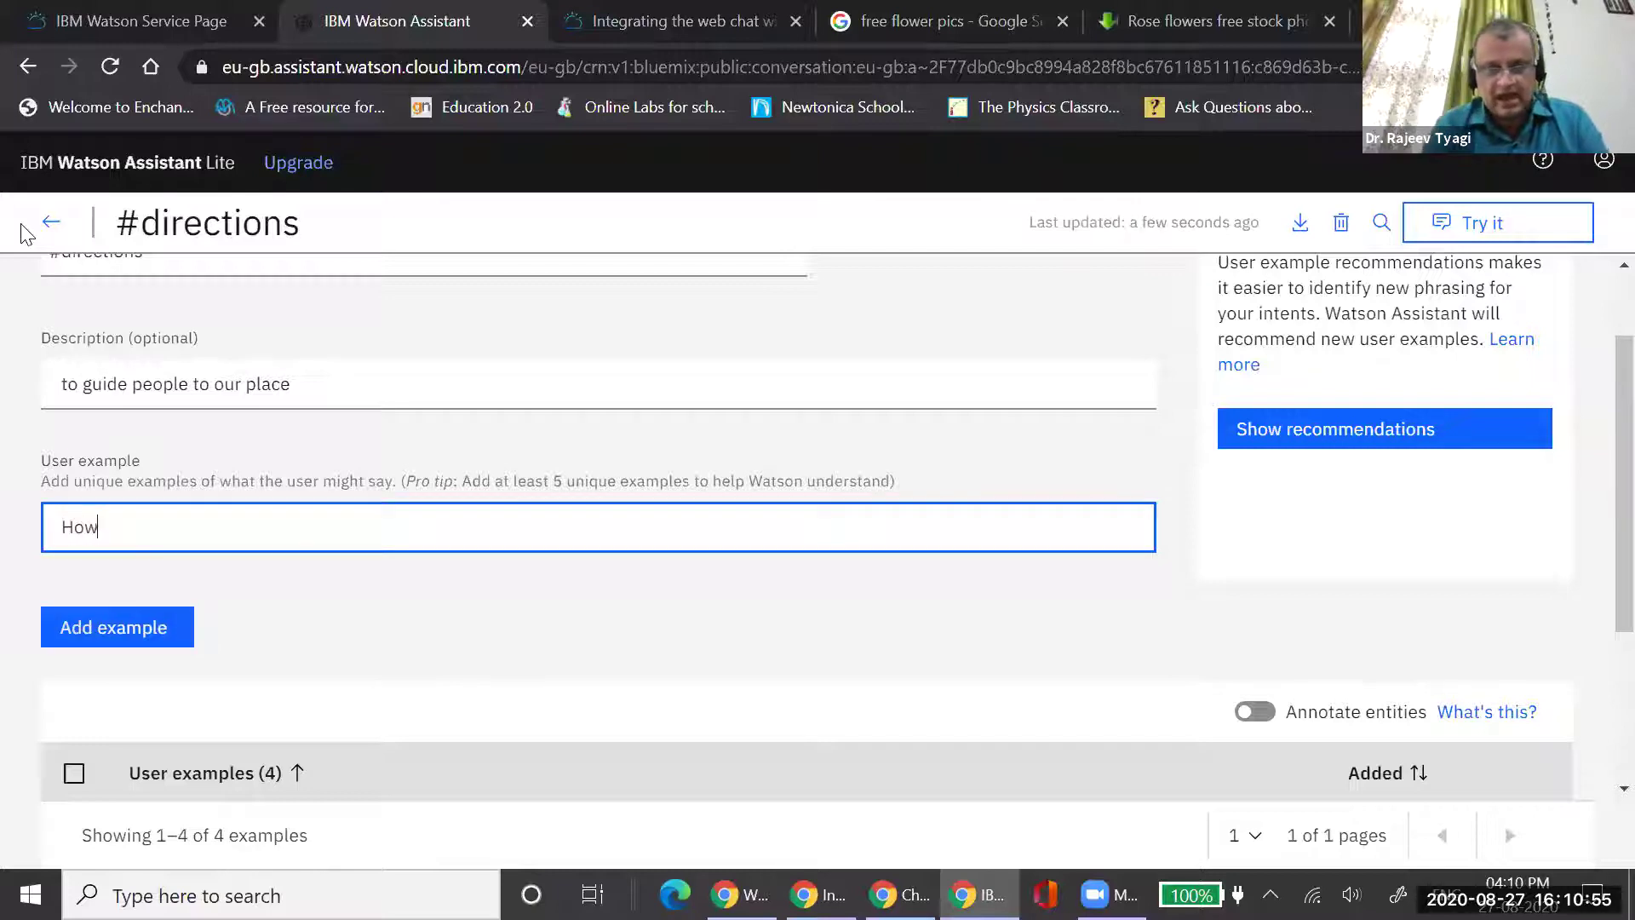
{"action": "type", "text": " can I rea"}
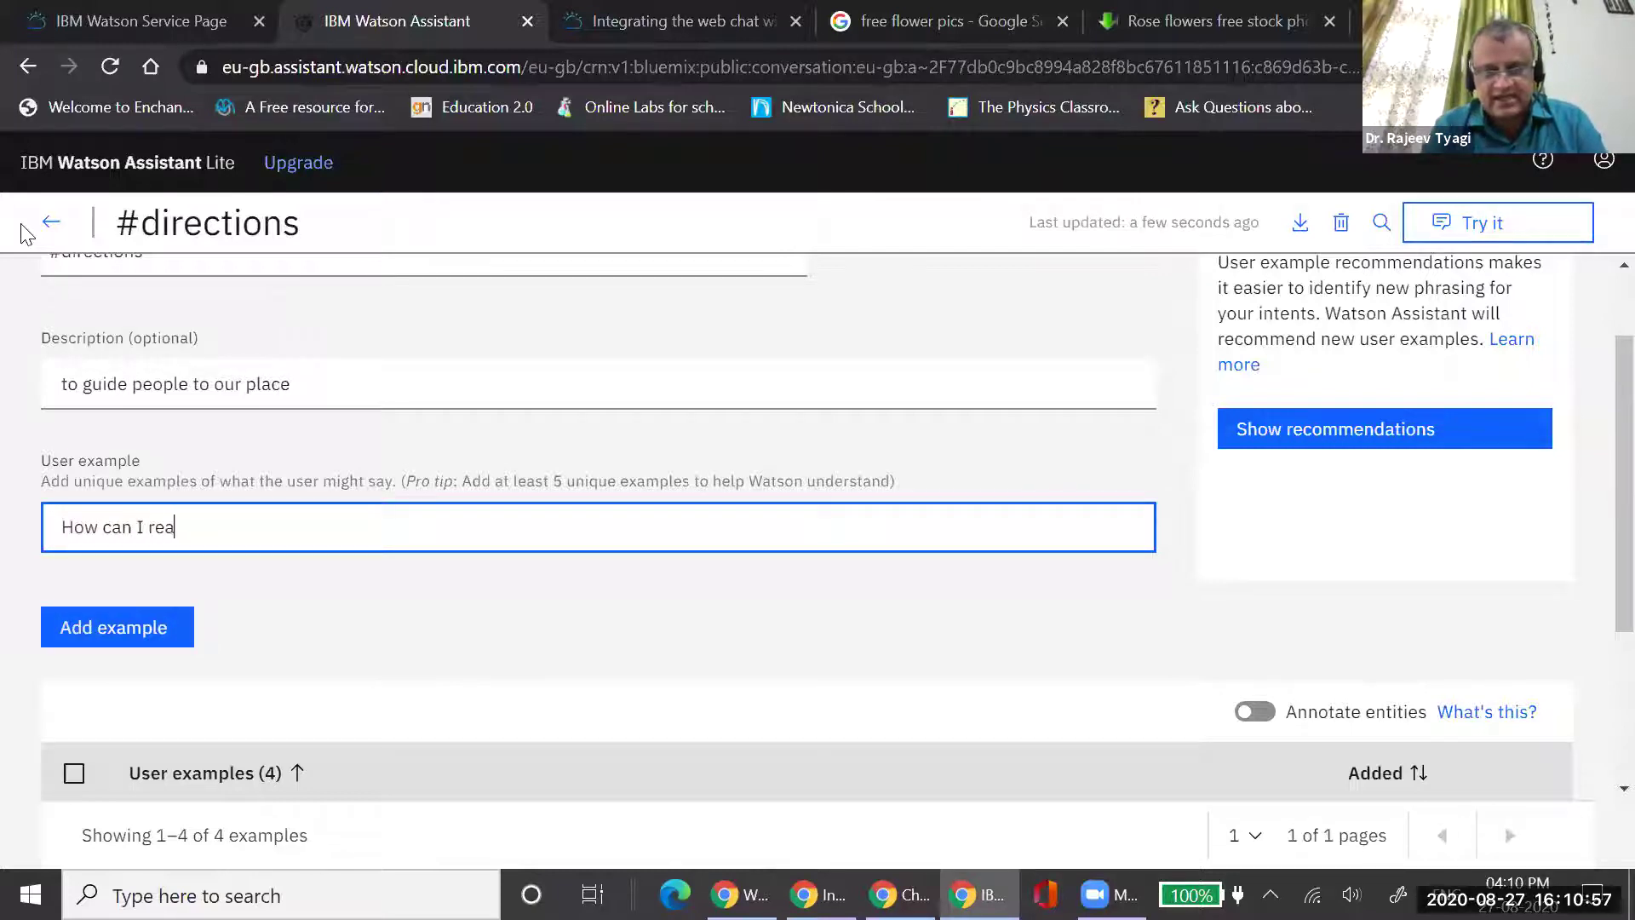
{"action": "type", "text": "ch you?"}
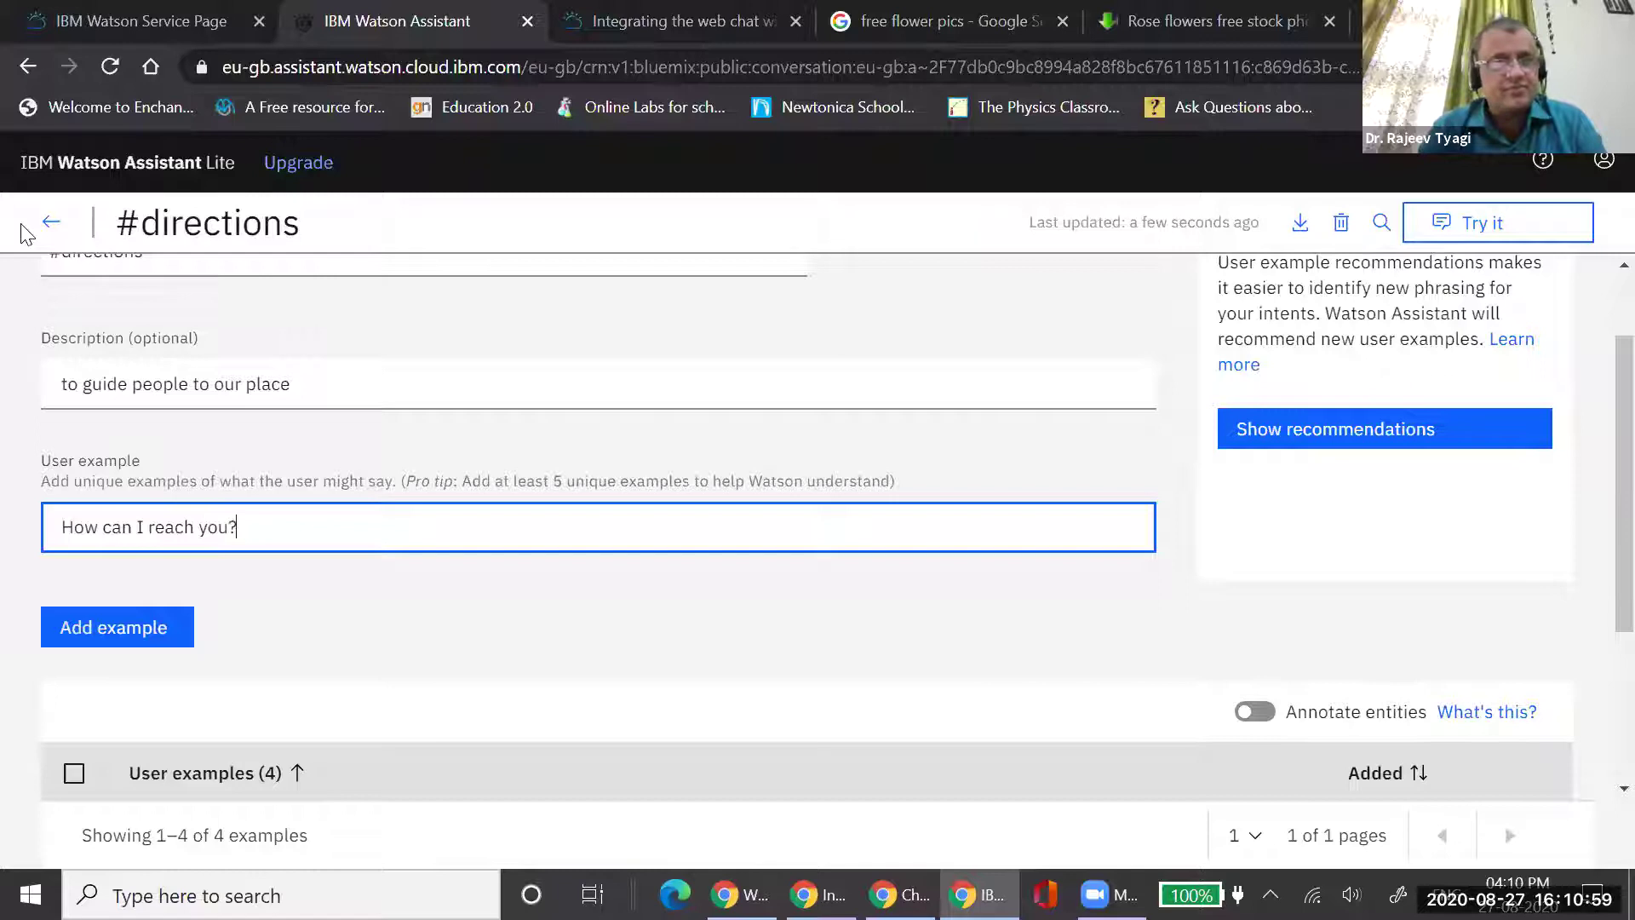
{"action": "left_click", "coordinate": [26, 232]}
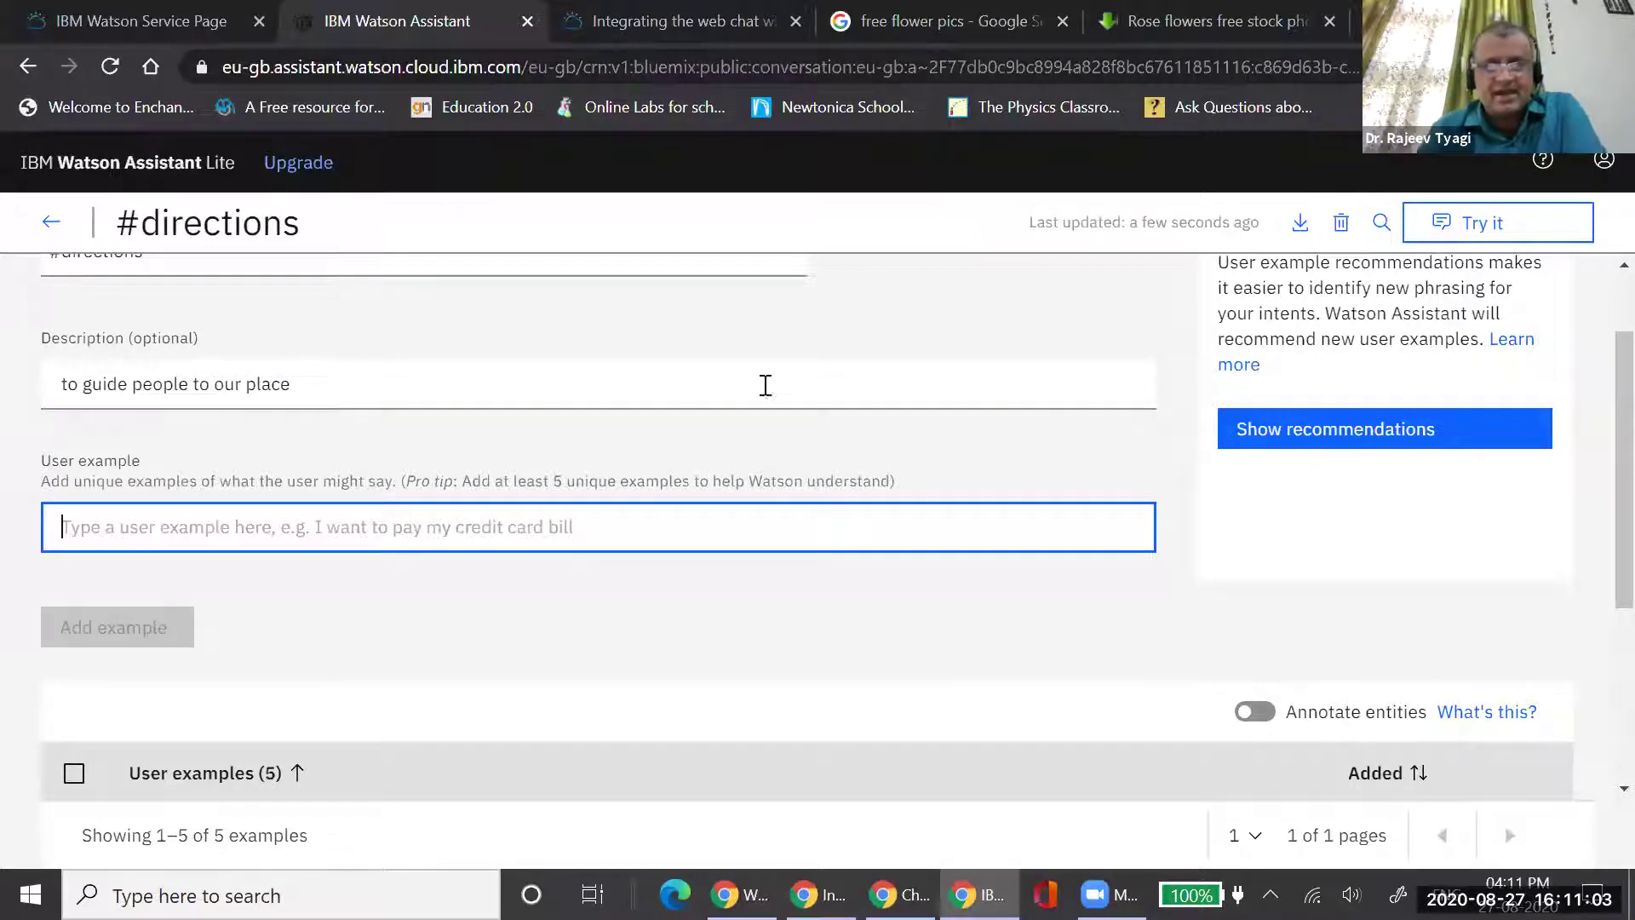
{"action": "scroll", "coordinate": [697, 486], "scroll_direction": "down", "scroll_amount": 1}
{"action": "scroll", "coordinate": [683, 504], "scroll_direction": "down", "scroll_amount": 1}
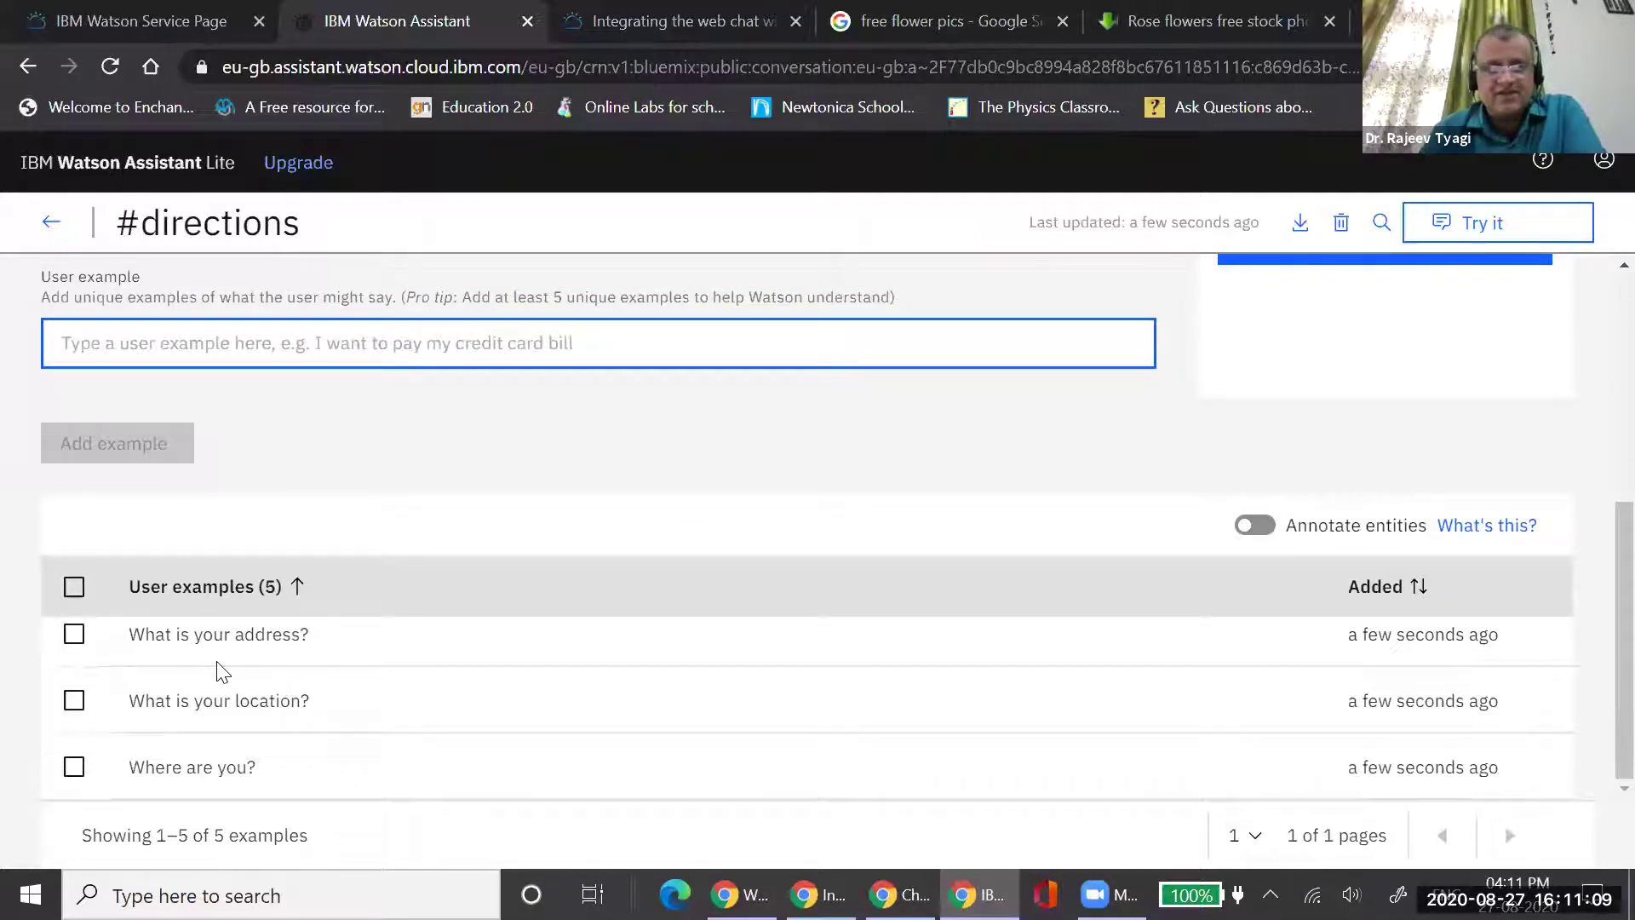
{"action": "scroll", "coordinate": [413, 754], "scroll_direction": "up", "scroll_amount": 2}
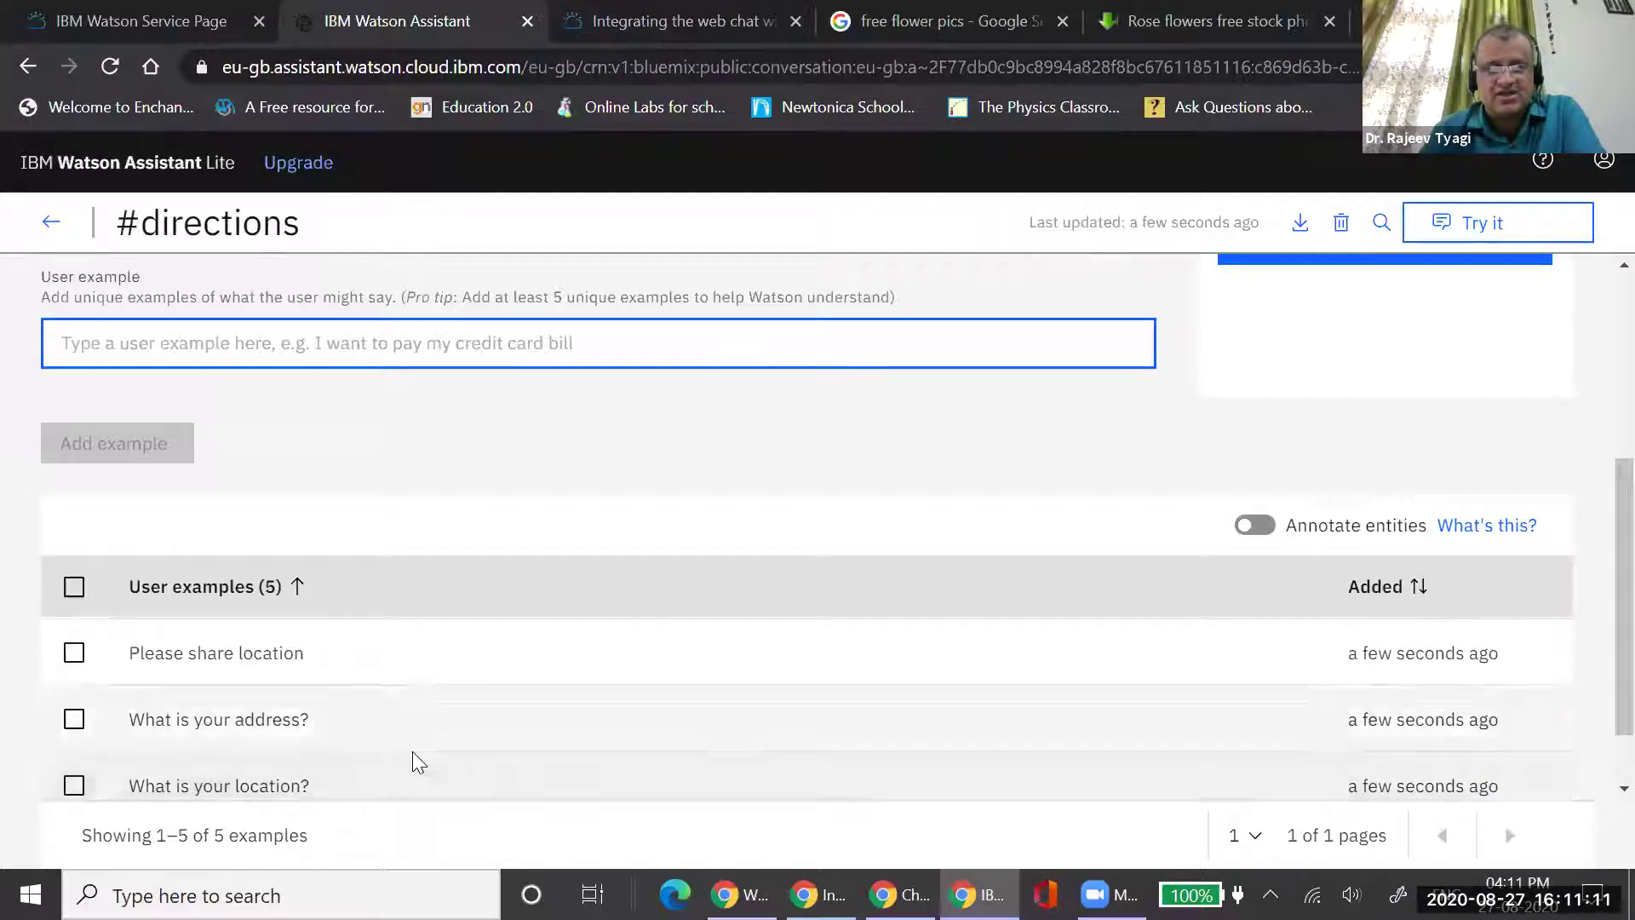
{"action": "scroll", "coordinate": [412, 751], "scroll_direction": "up", "scroll_amount": 1}
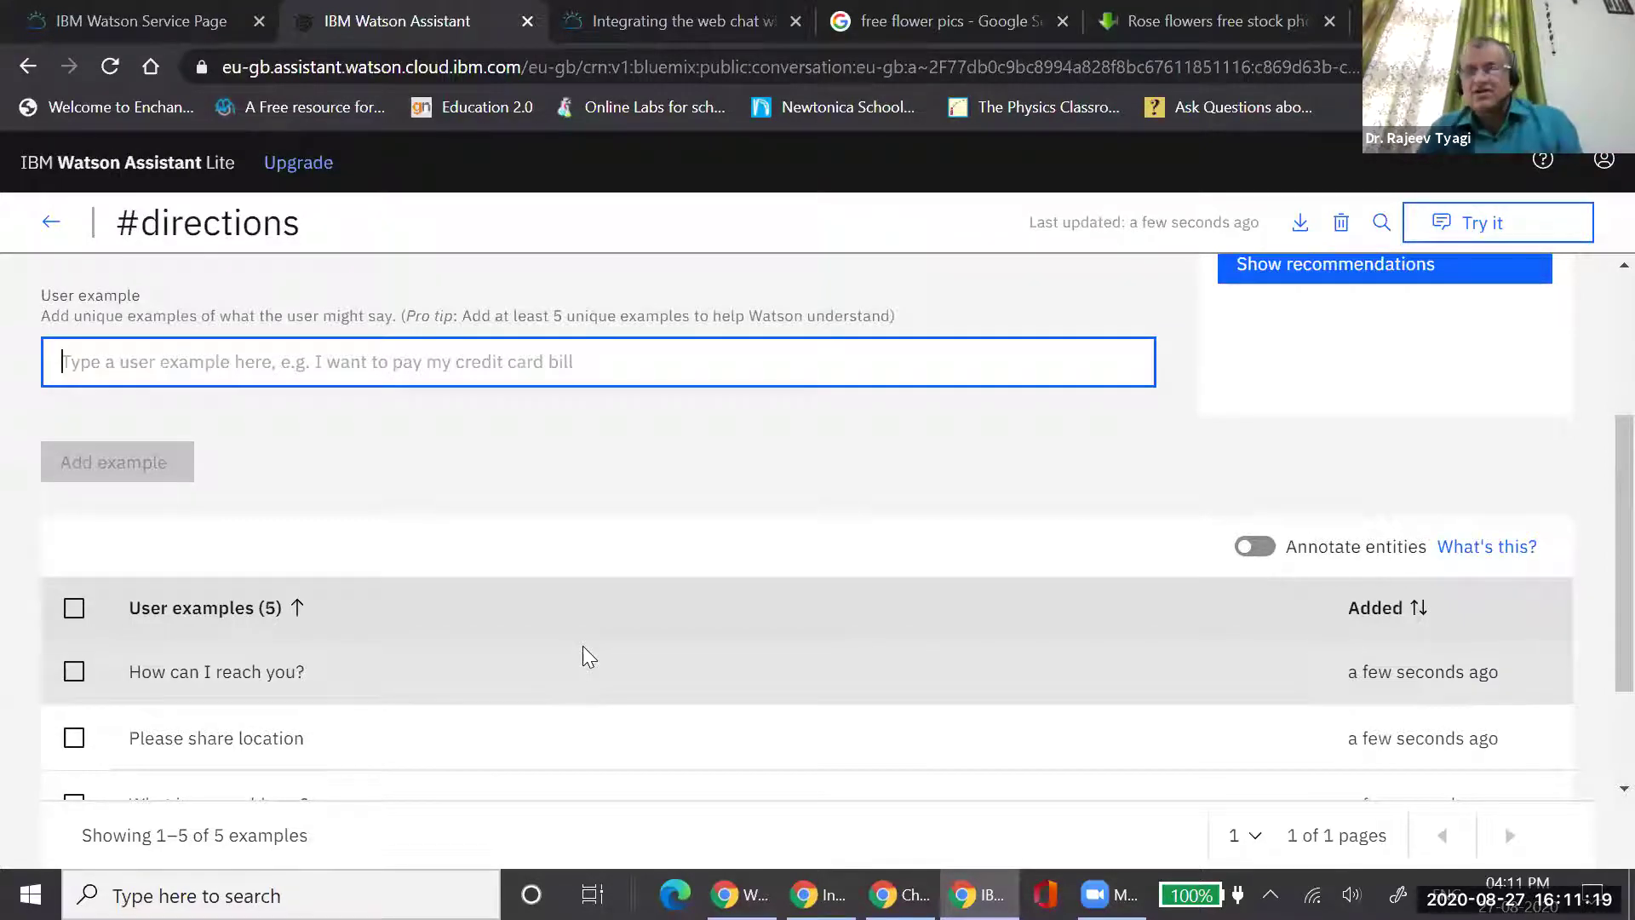
Test intent recognition in a cleared trial chat with the message "Can you please tell where is your institute located"
{"action": "left_click", "coordinate": [1476, 226]}
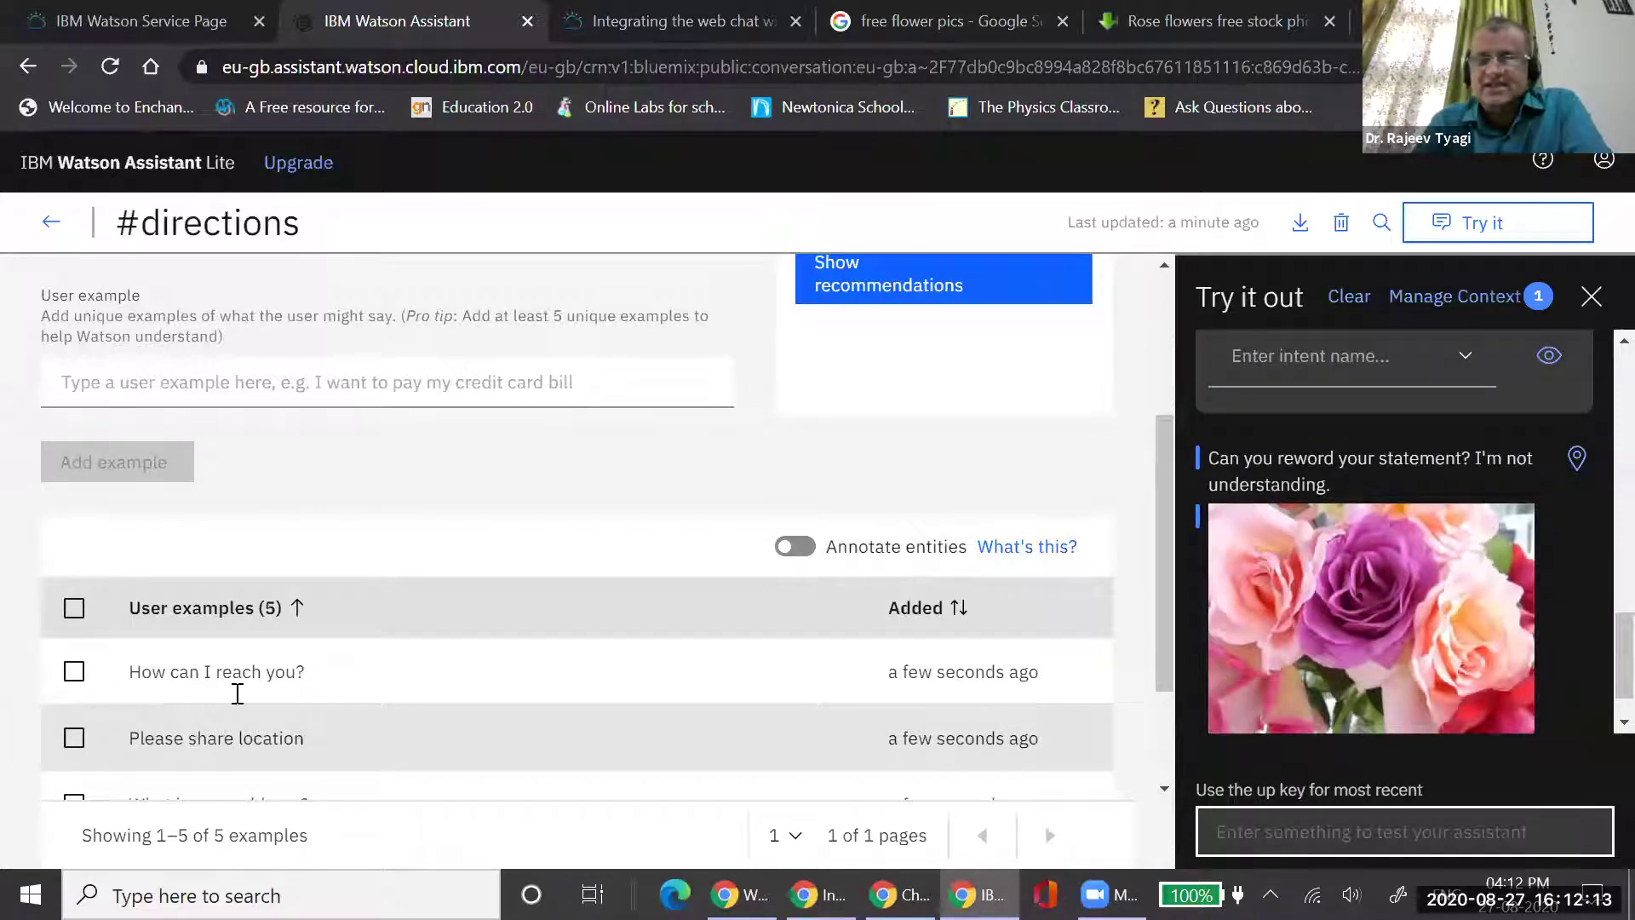
{"action": "left_click", "coordinate": [1346, 302]}
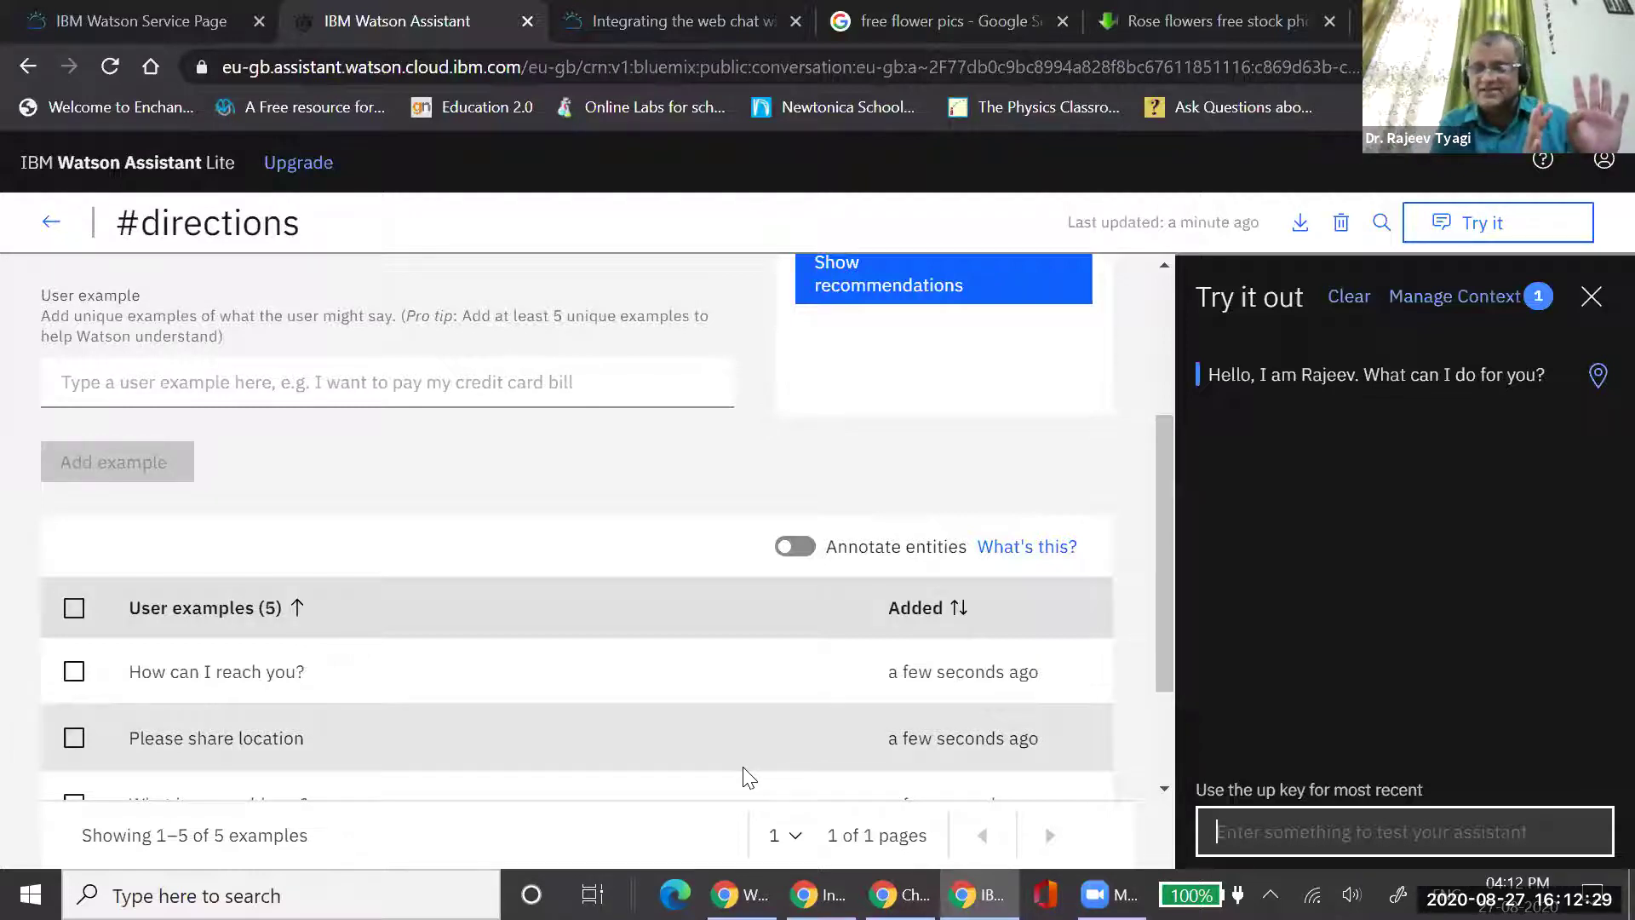
{"action": "type", "text": "Ca"}
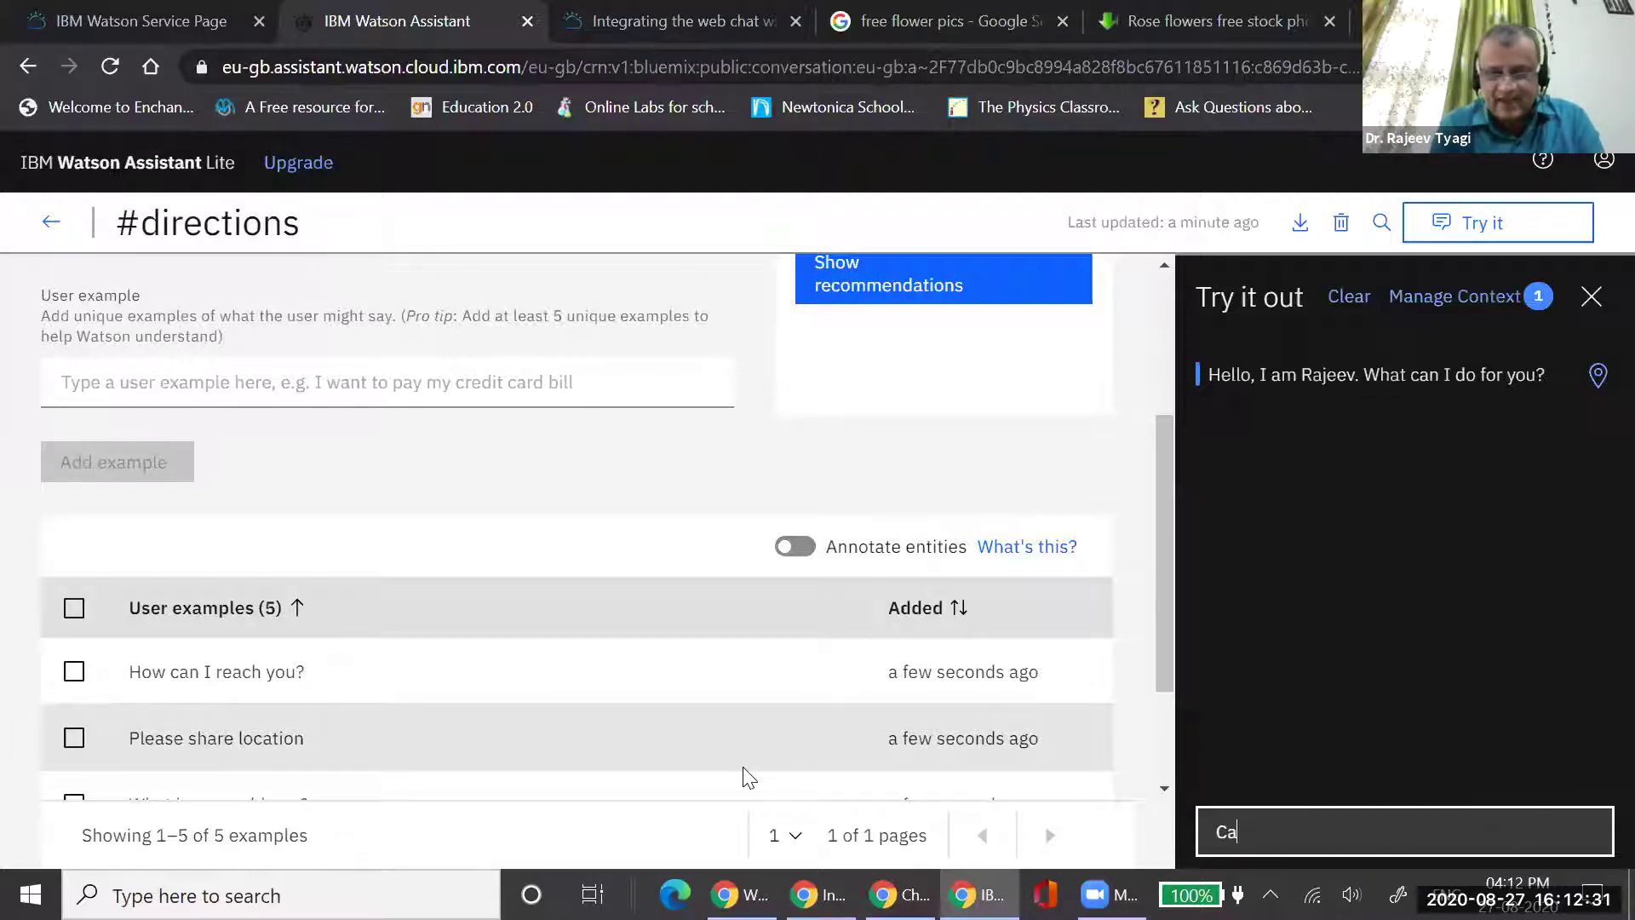
{"action": "type", "text": "n you pl"}
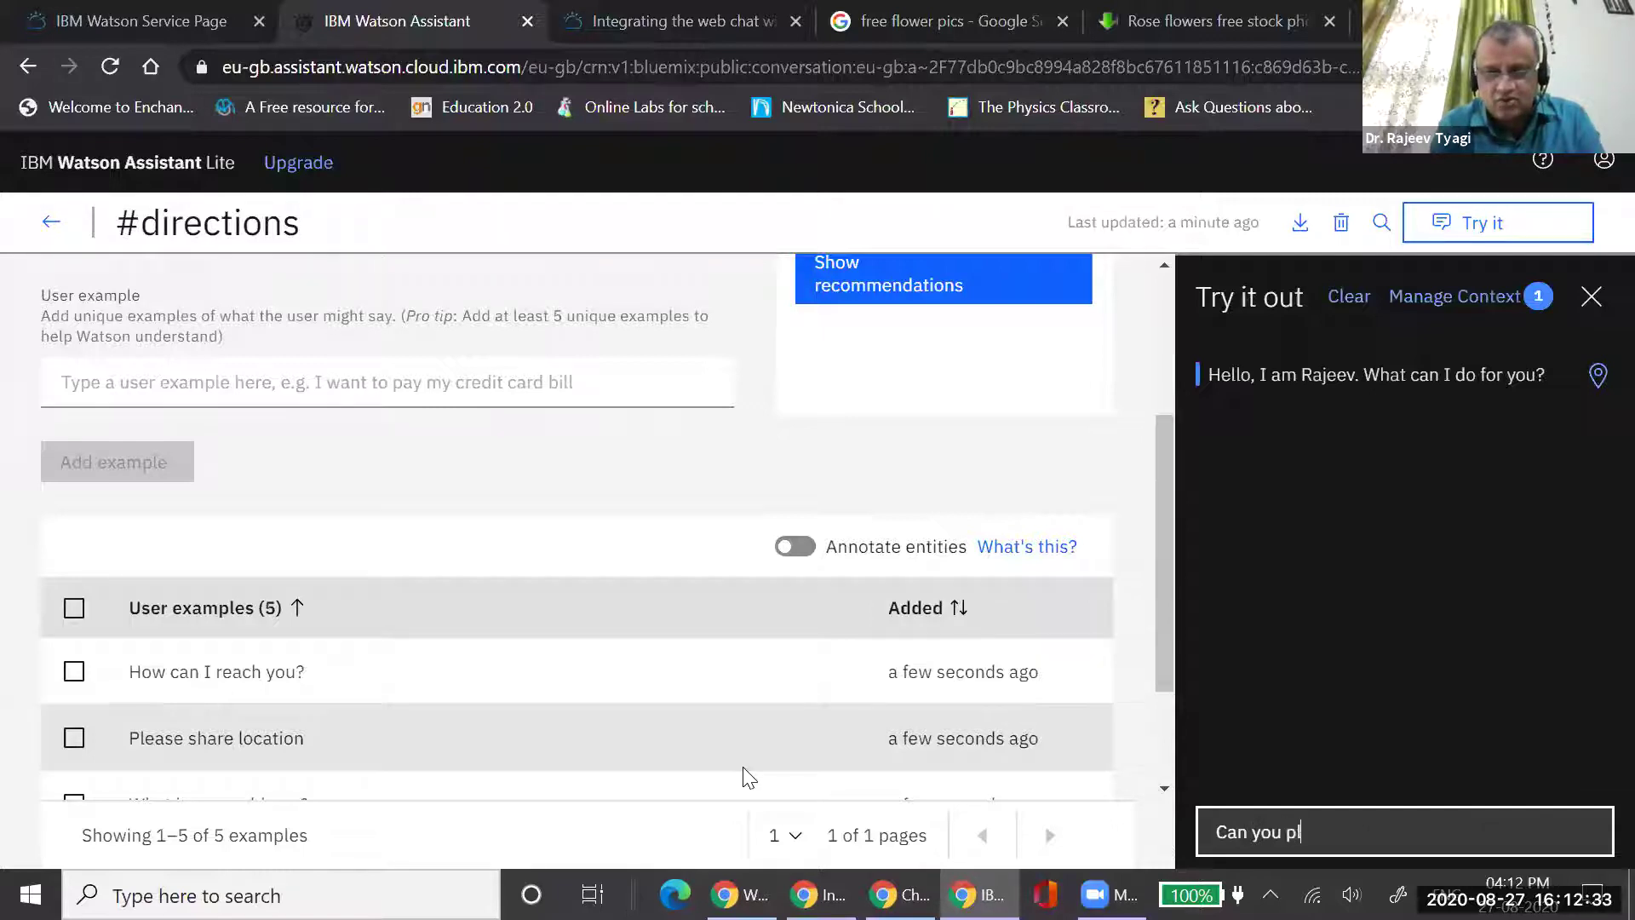
{"action": "type", "text": "ease tell w"}
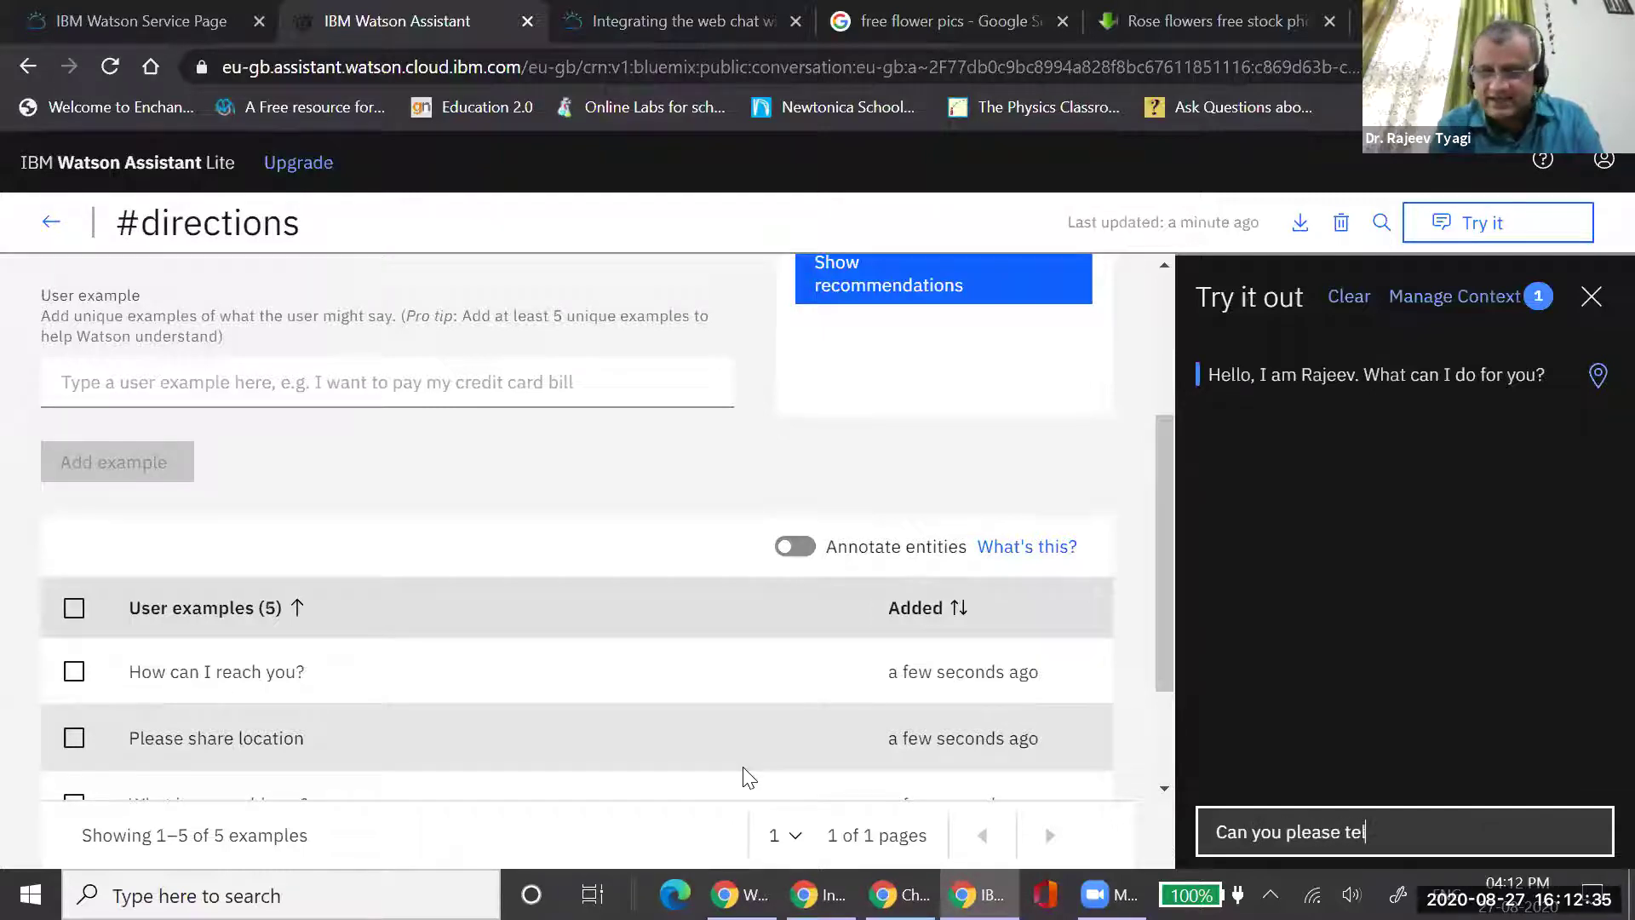
{"action": "type", "text": "is "}
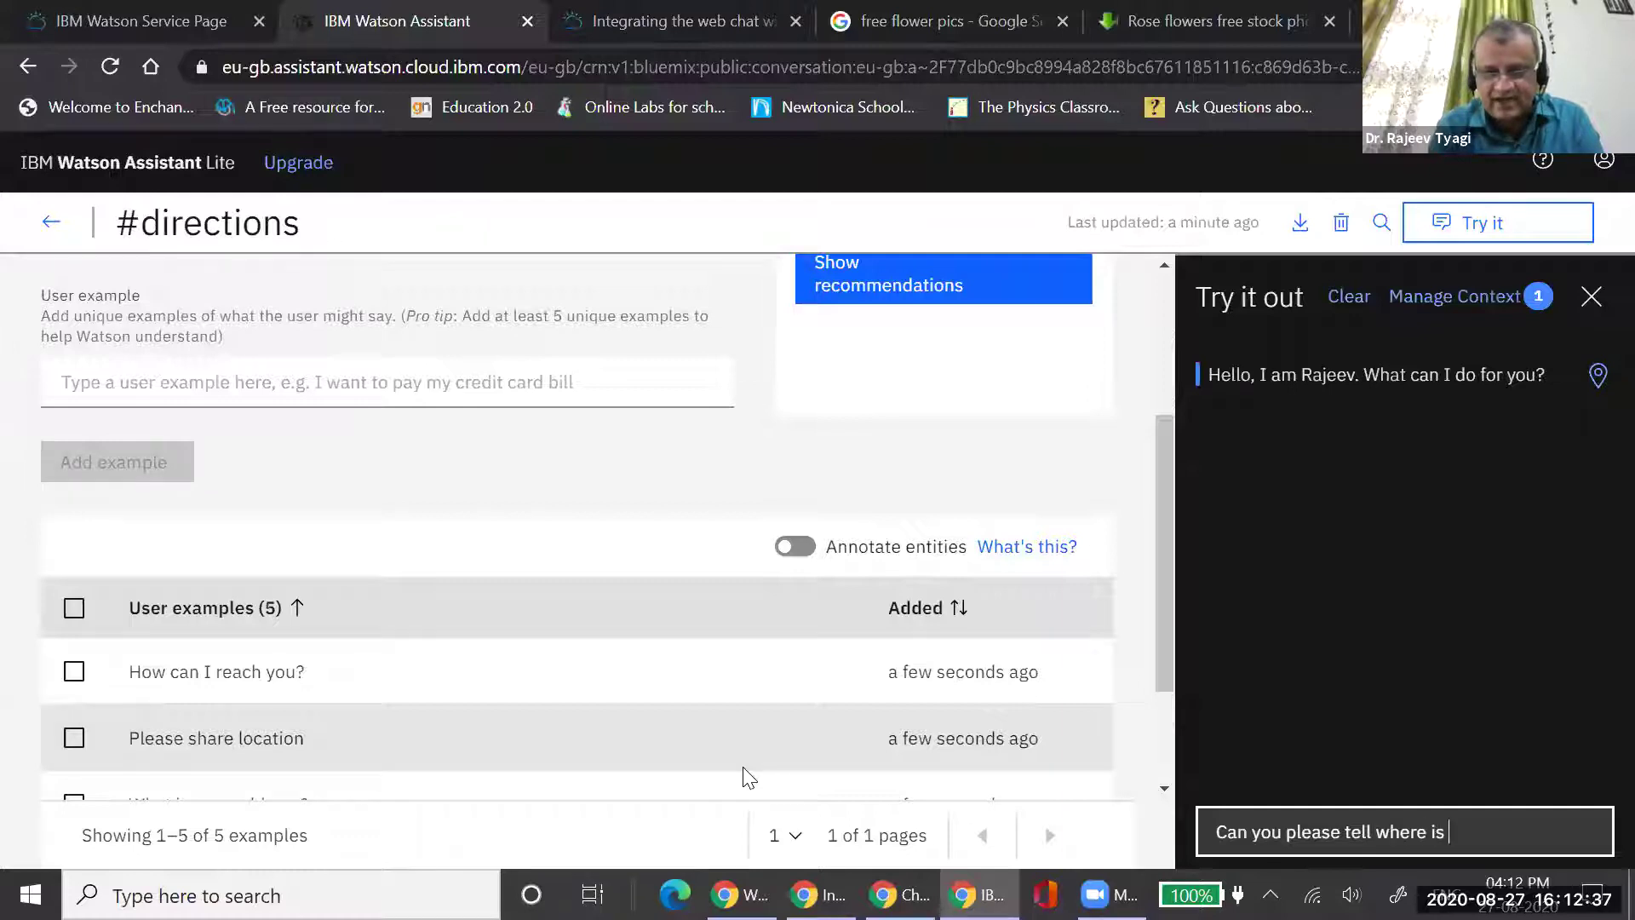
{"action": "type", "text": "your institute located"}
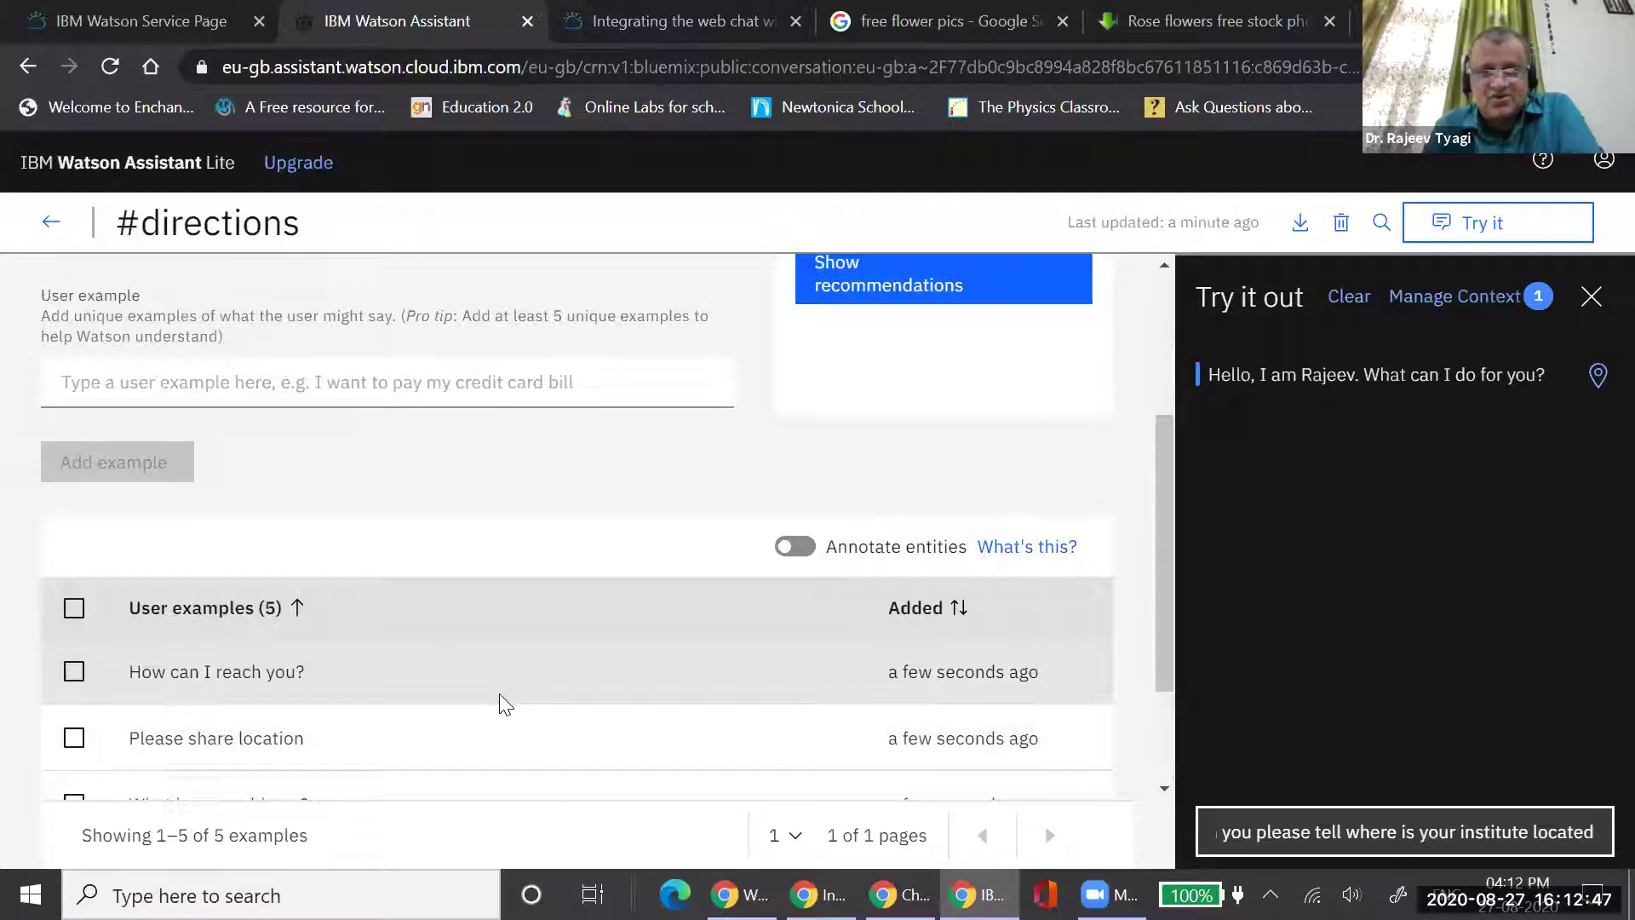
{"action": "scroll", "coordinate": [502, 703], "scroll_direction": "down", "scroll_amount": 3}
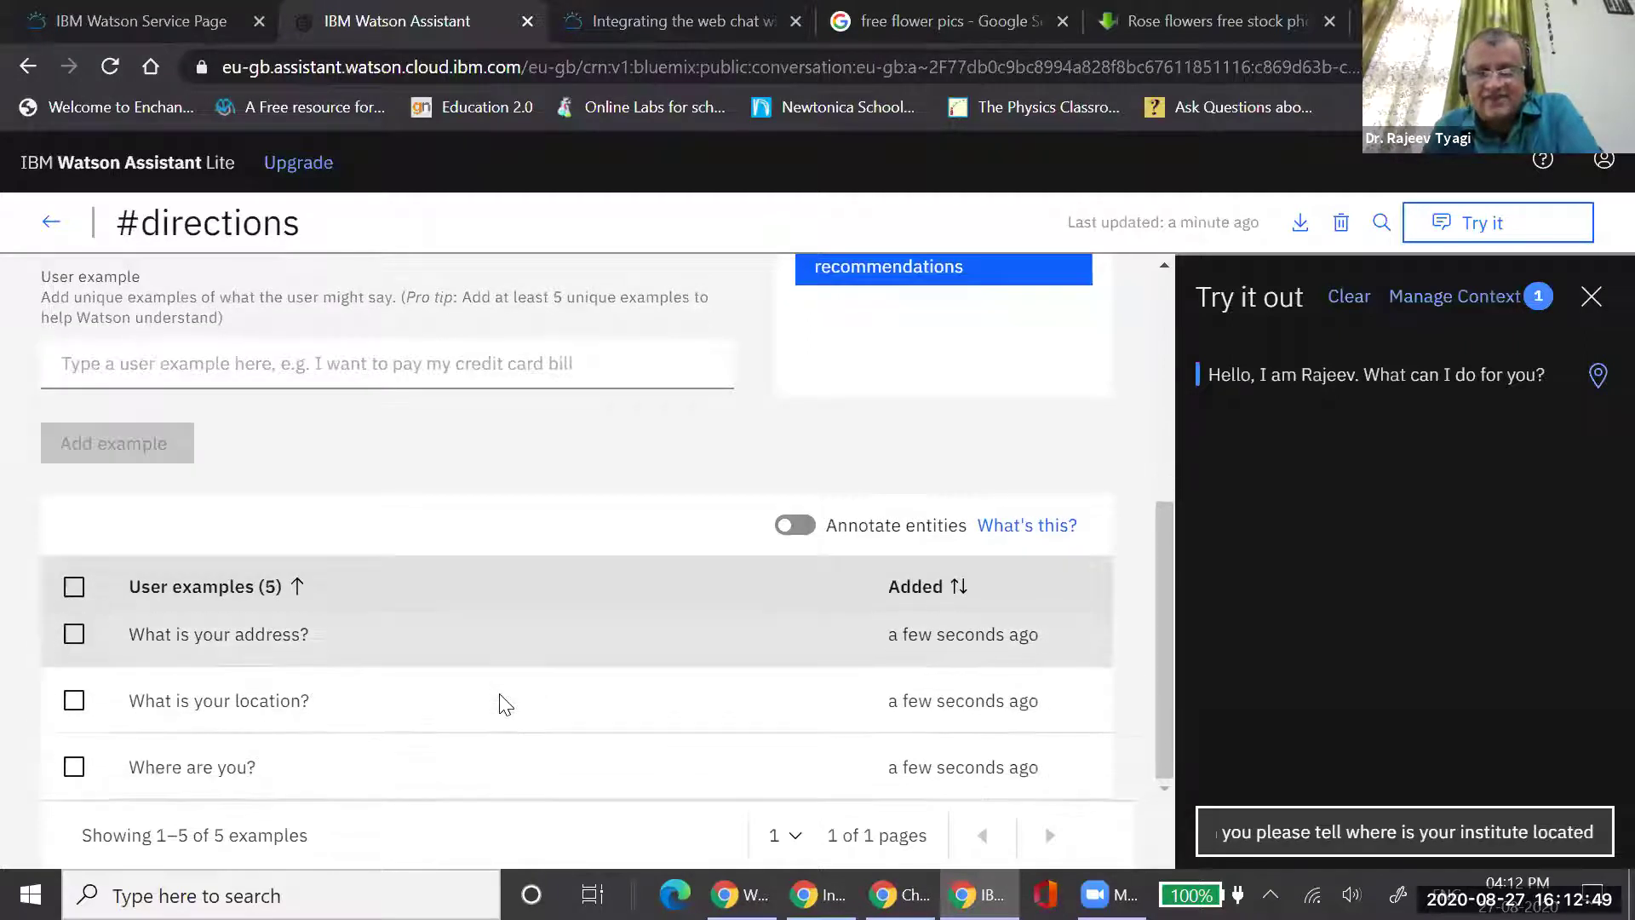
{"action": "scroll", "coordinate": [502, 704], "scroll_direction": "up", "scroll_amount": 3}
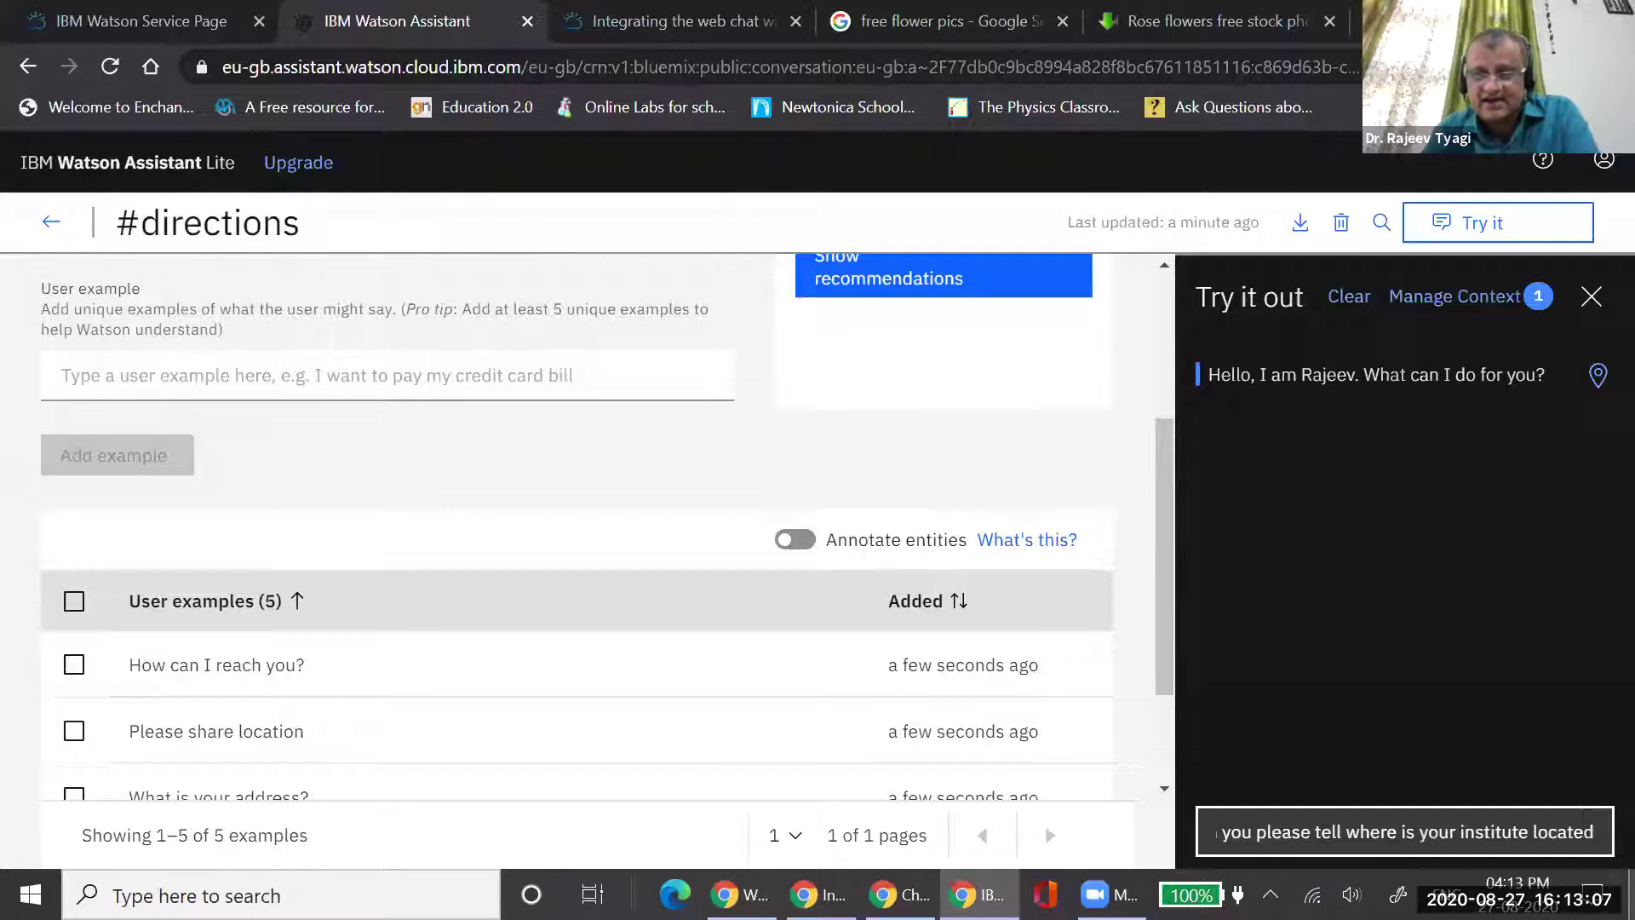
{"action": "key", "text": "Return"}
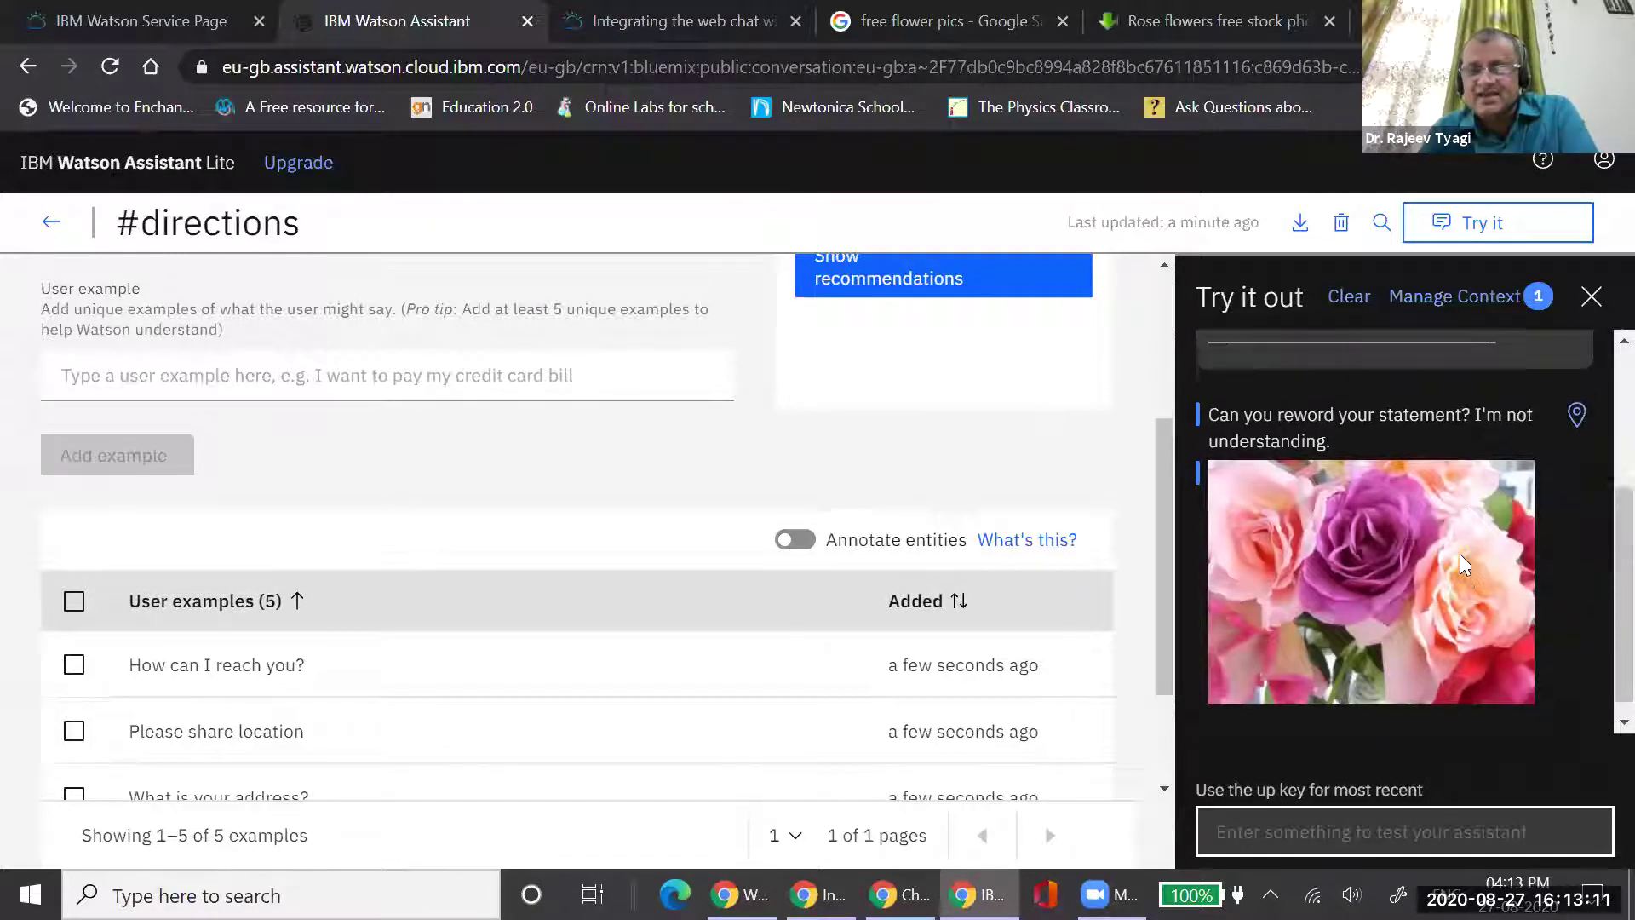
{"action": "scroll", "coordinate": [1460, 554], "scroll_direction": "up", "scroll_amount": 2}
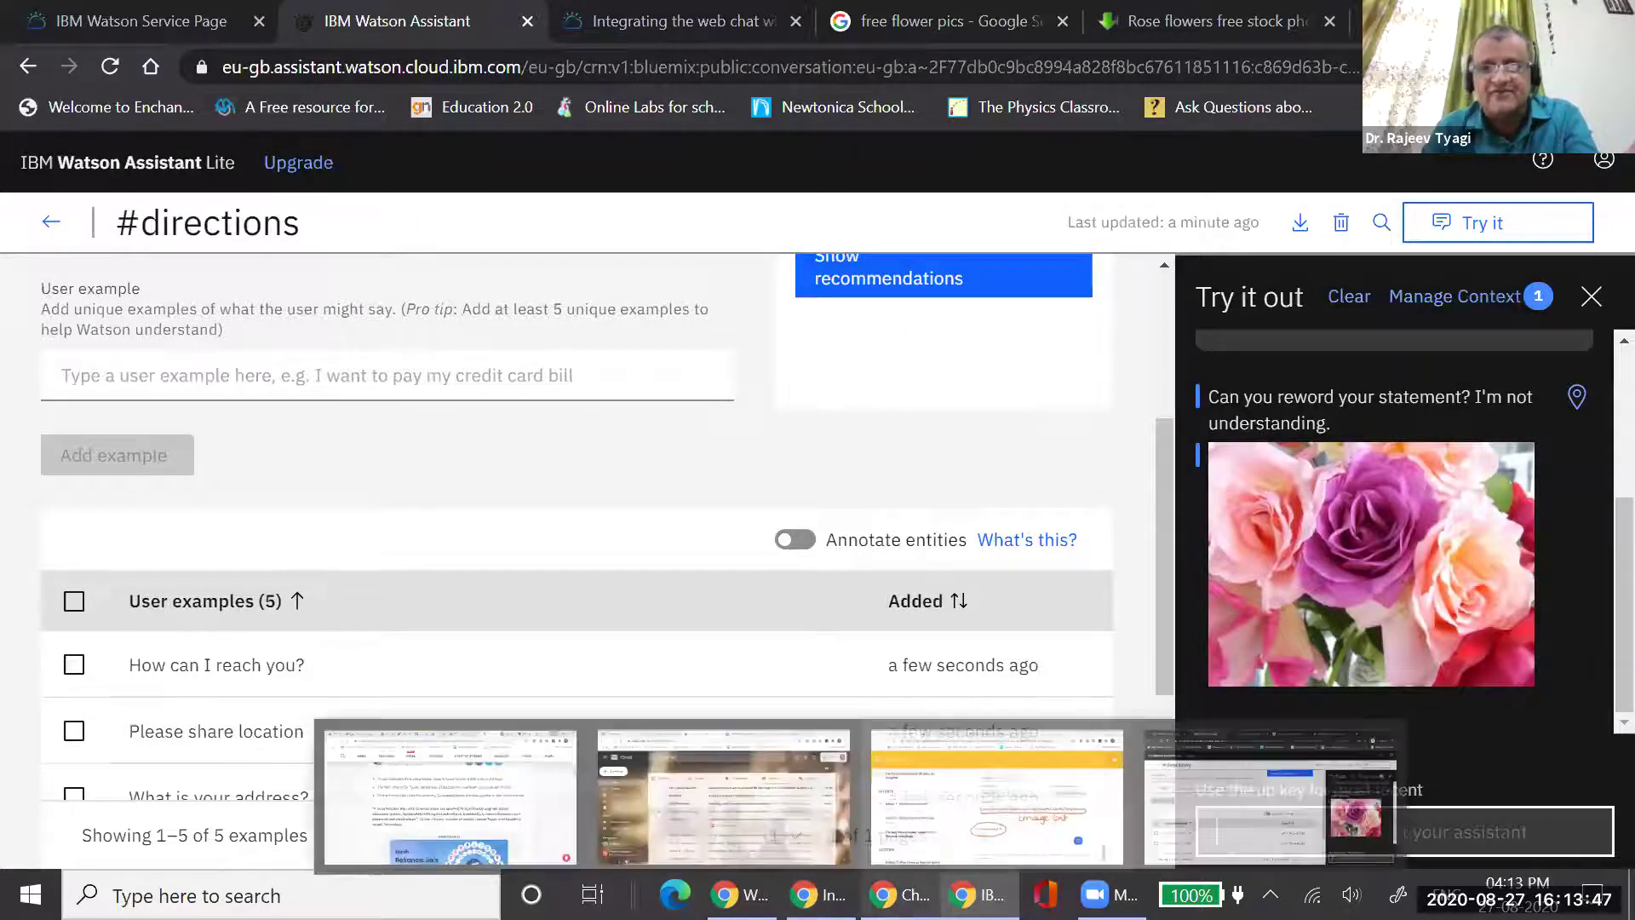
Delete the image response from the Anything else dialog node
{"action": "left_click", "coordinate": [51, 223]}
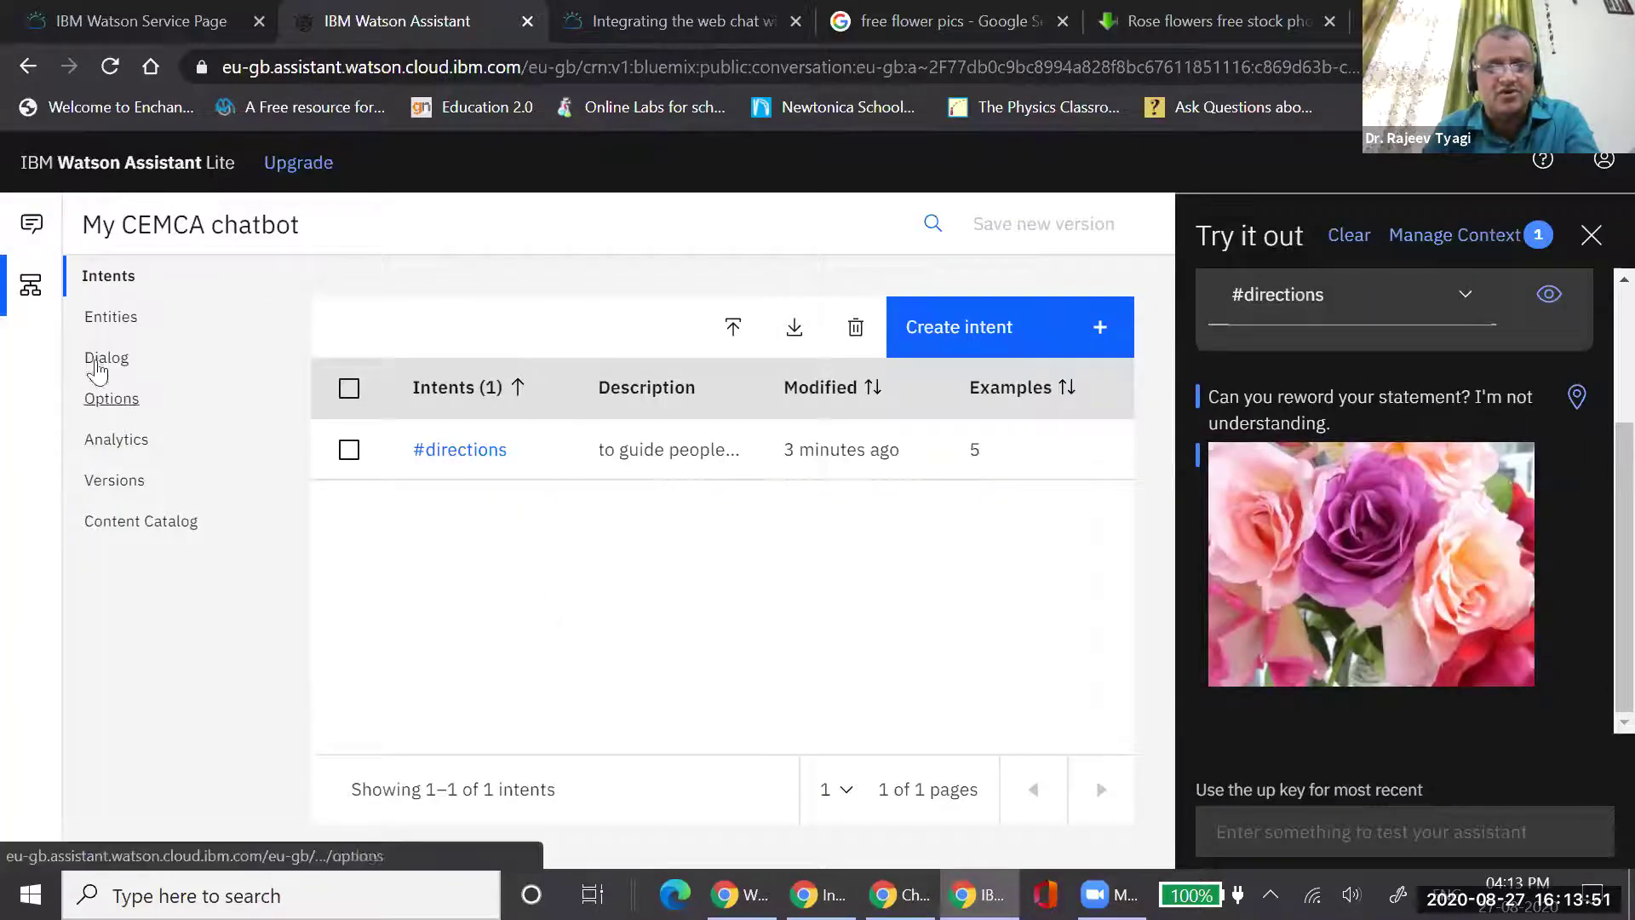
{"action": "left_click", "coordinate": [101, 358]}
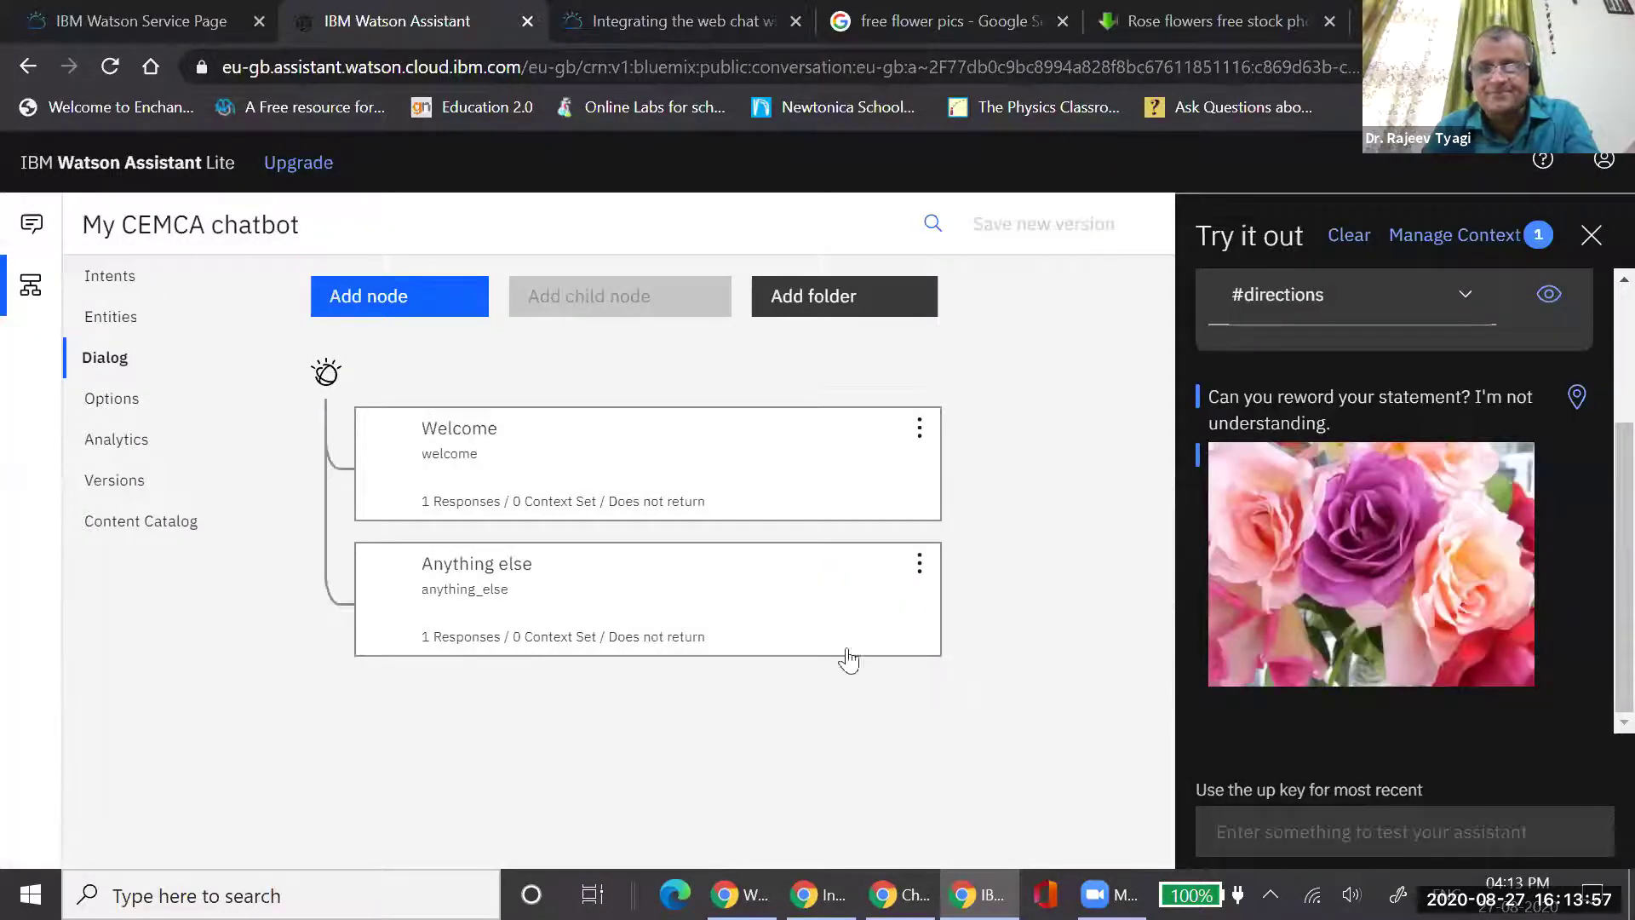
{"action": "left_click", "coordinate": [563, 593]}
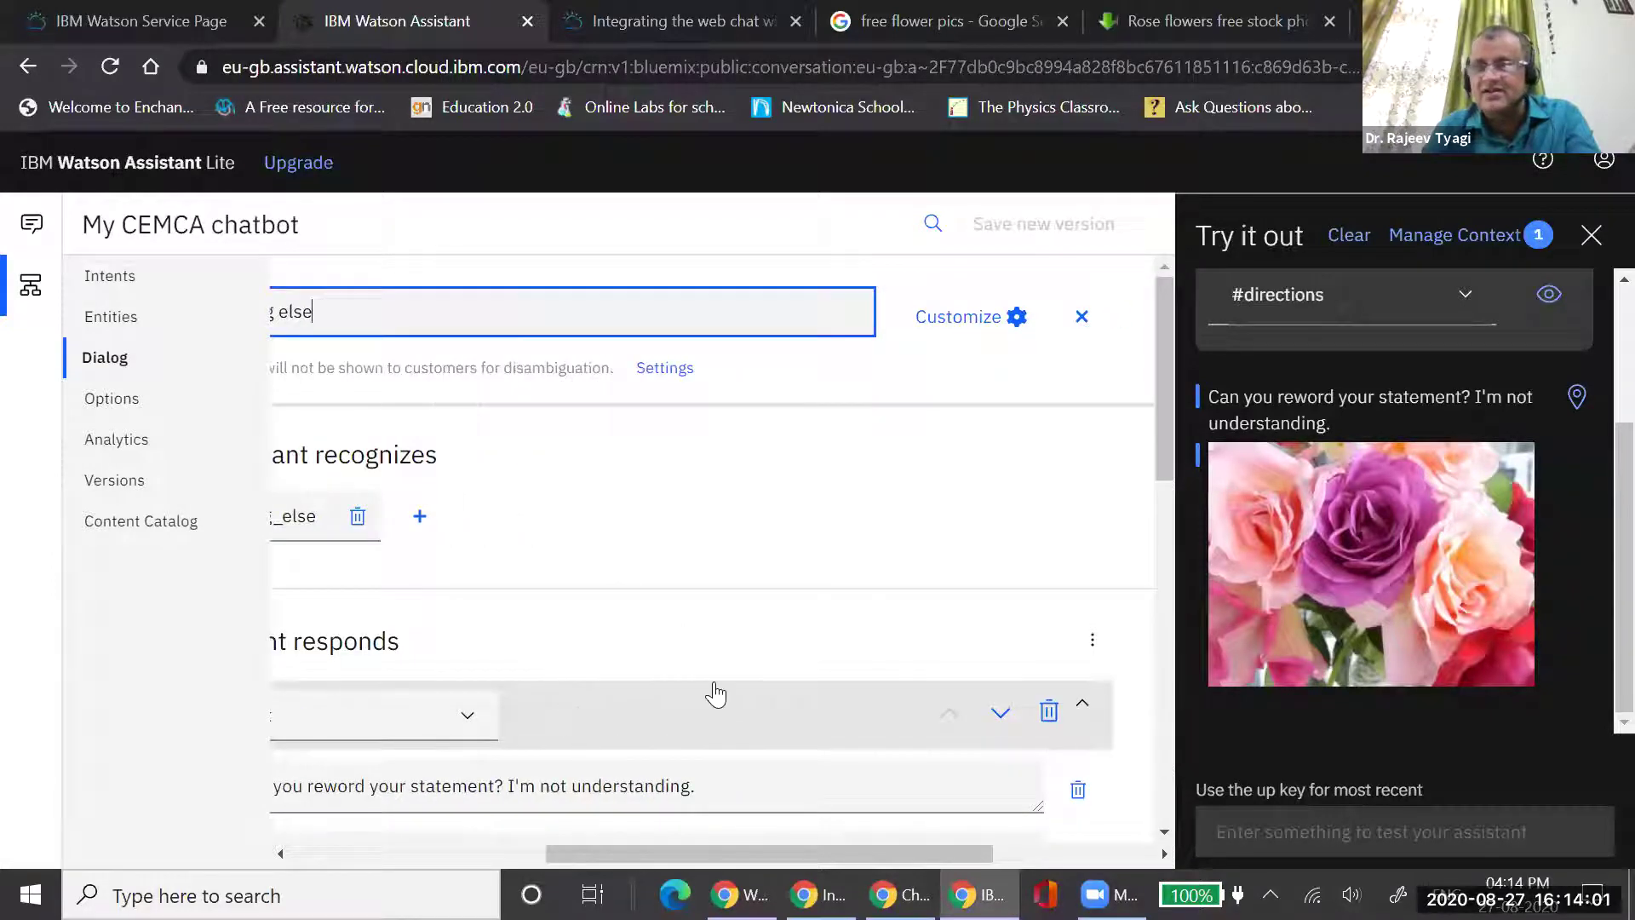
{"action": "scroll", "coordinate": [1085, 749], "scroll_direction": "down", "scroll_amount": 5}
{"action": "scroll", "coordinate": [1087, 750], "scroll_direction": "up", "scroll_amount": 2}
{"action": "scroll", "coordinate": [1086, 749], "scroll_direction": "down", "scroll_amount": 1}
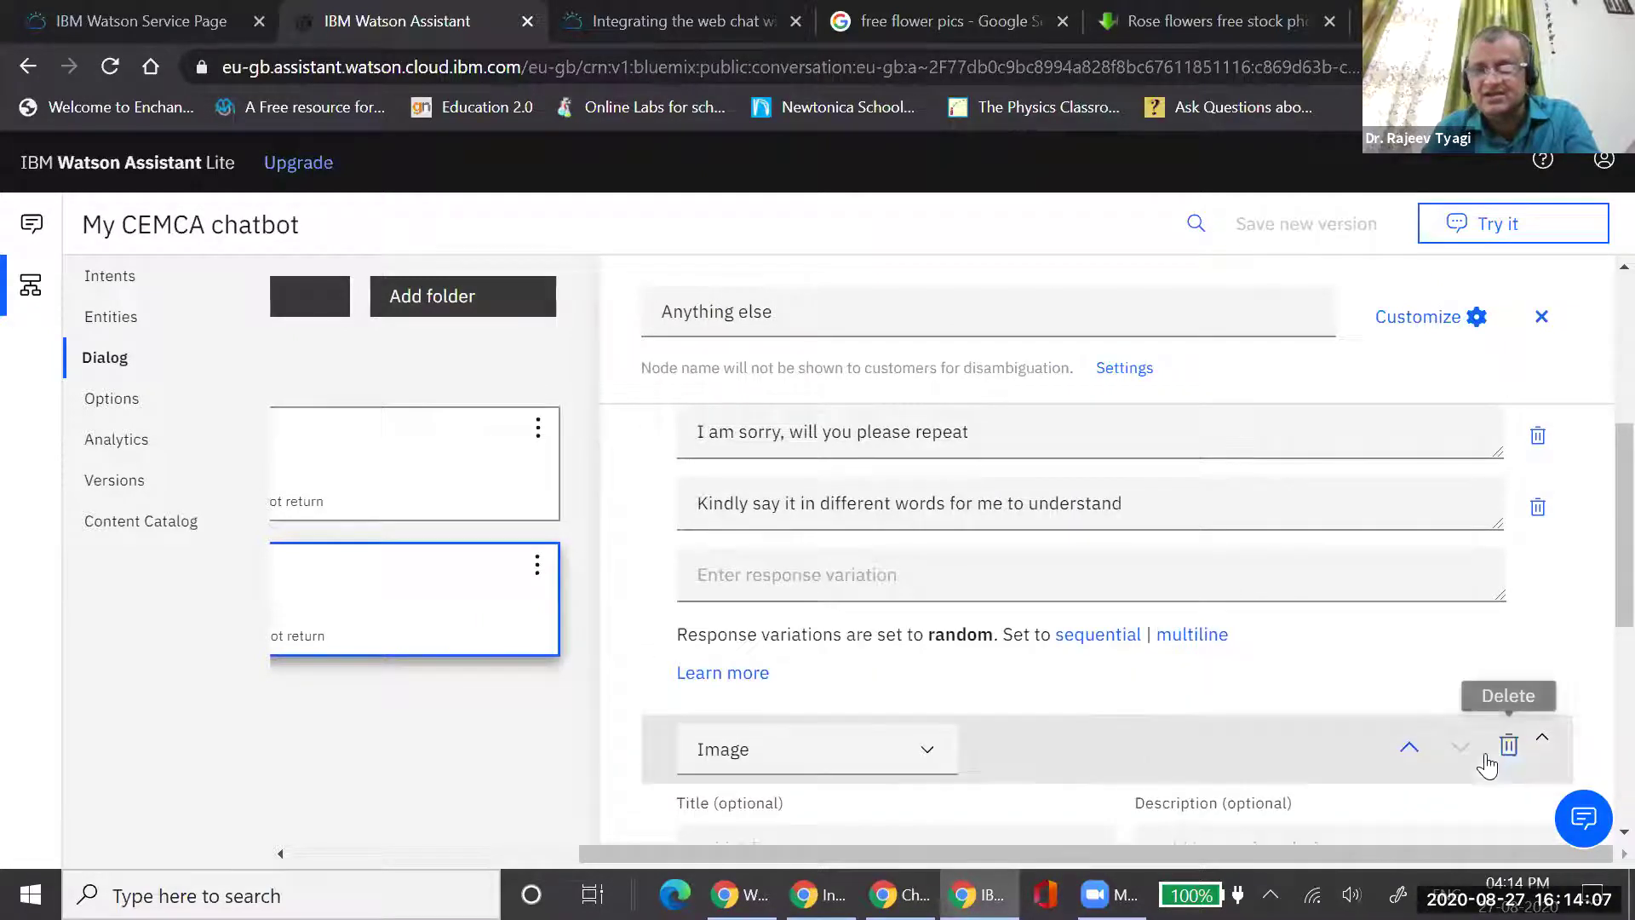
{"action": "left_click", "coordinate": [1508, 746]}
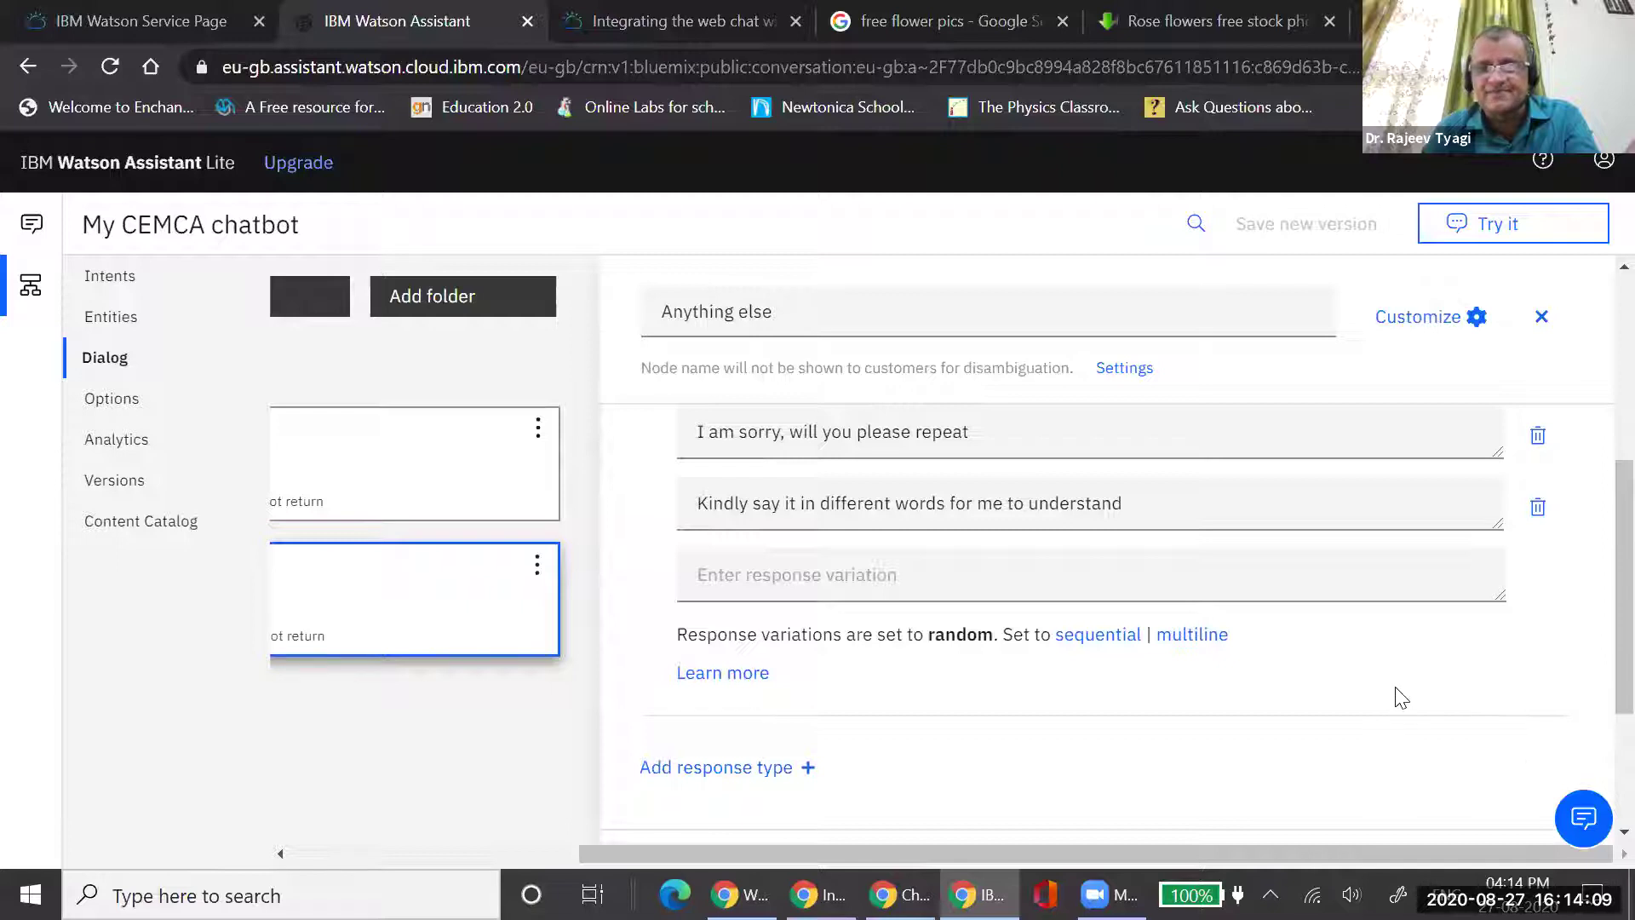
Retest the chatbot in a cleared trial chat by resending the message "Can you please tell where is your institute located"
{"action": "left_click", "coordinate": [1497, 228]}
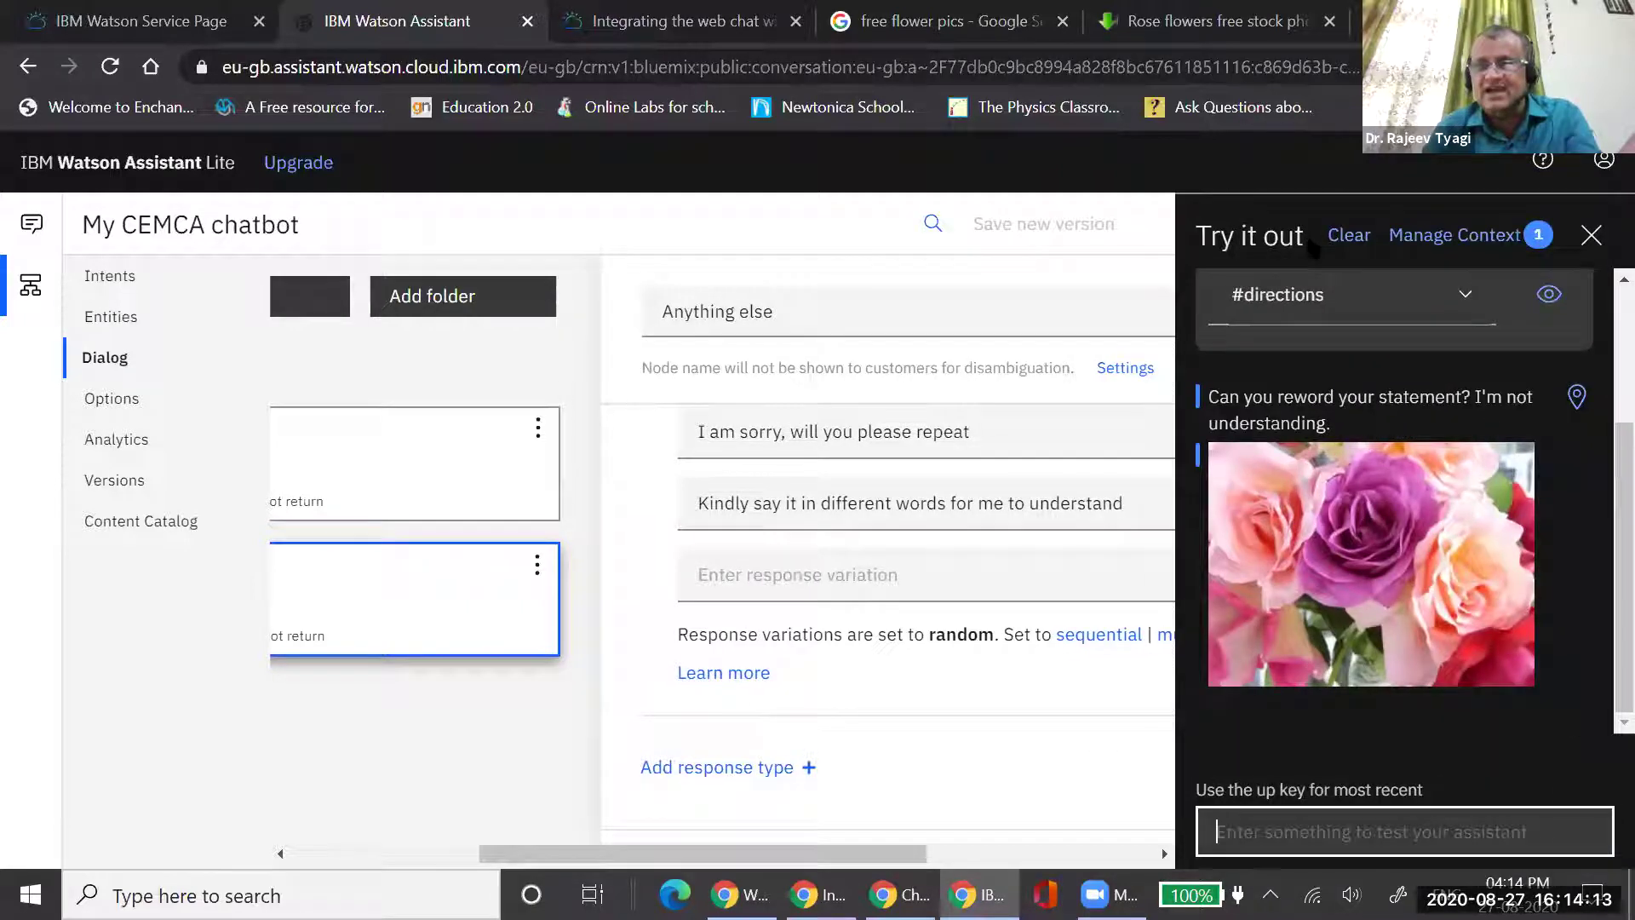
{"action": "left_click", "coordinate": [1345, 239]}
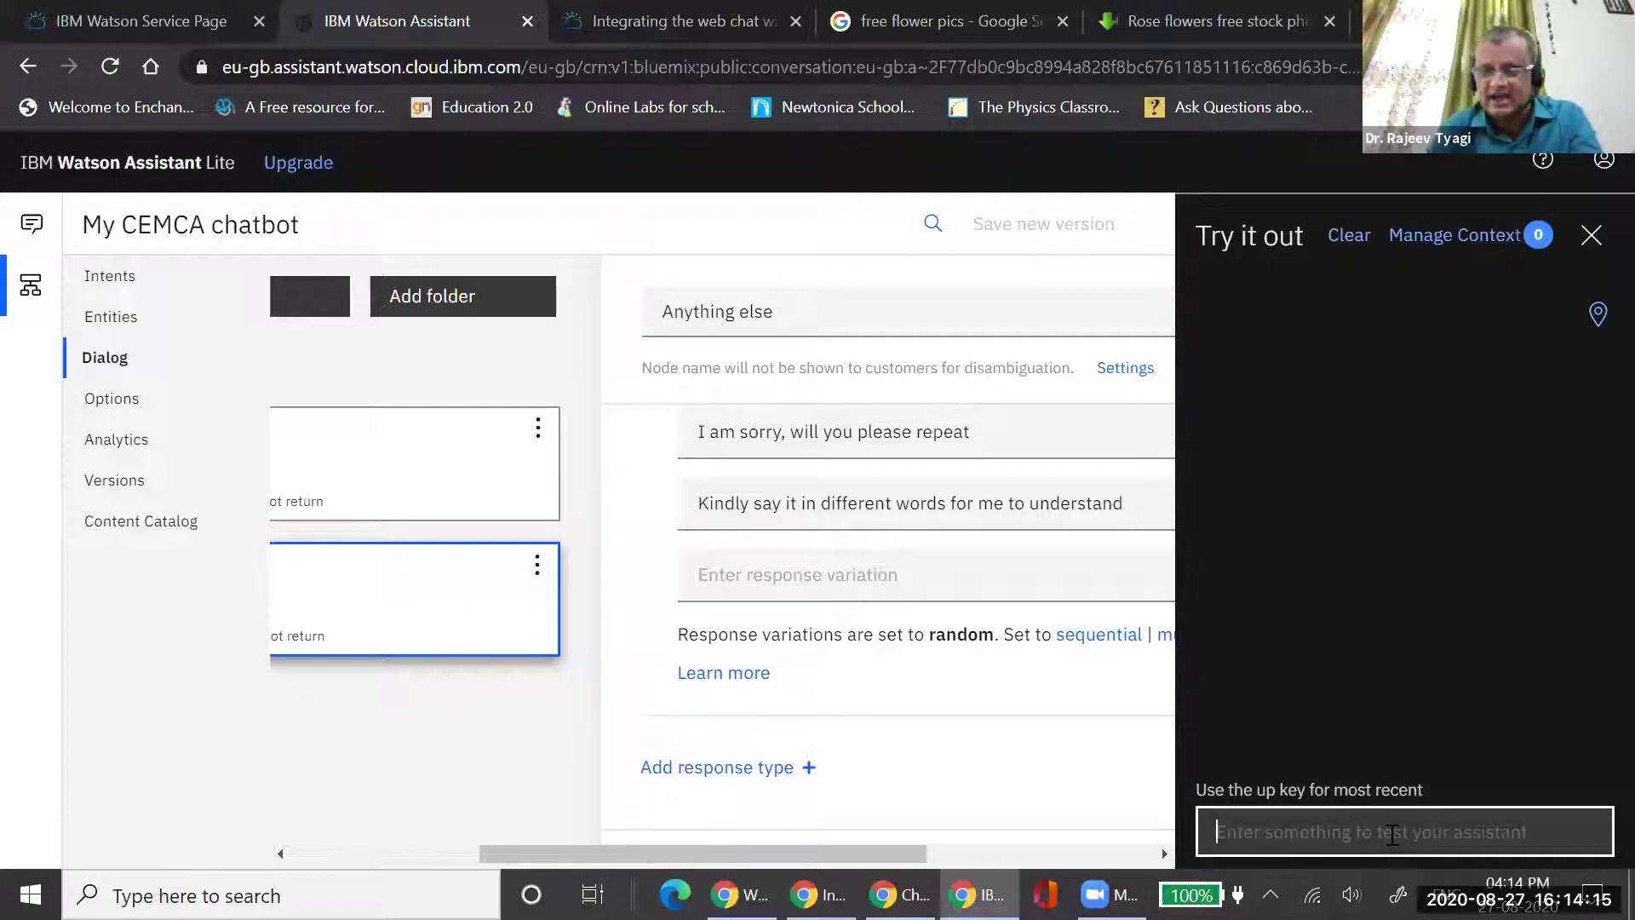
{"action": "key", "text": "Up"}
{"action": "key", "text": "Return"}
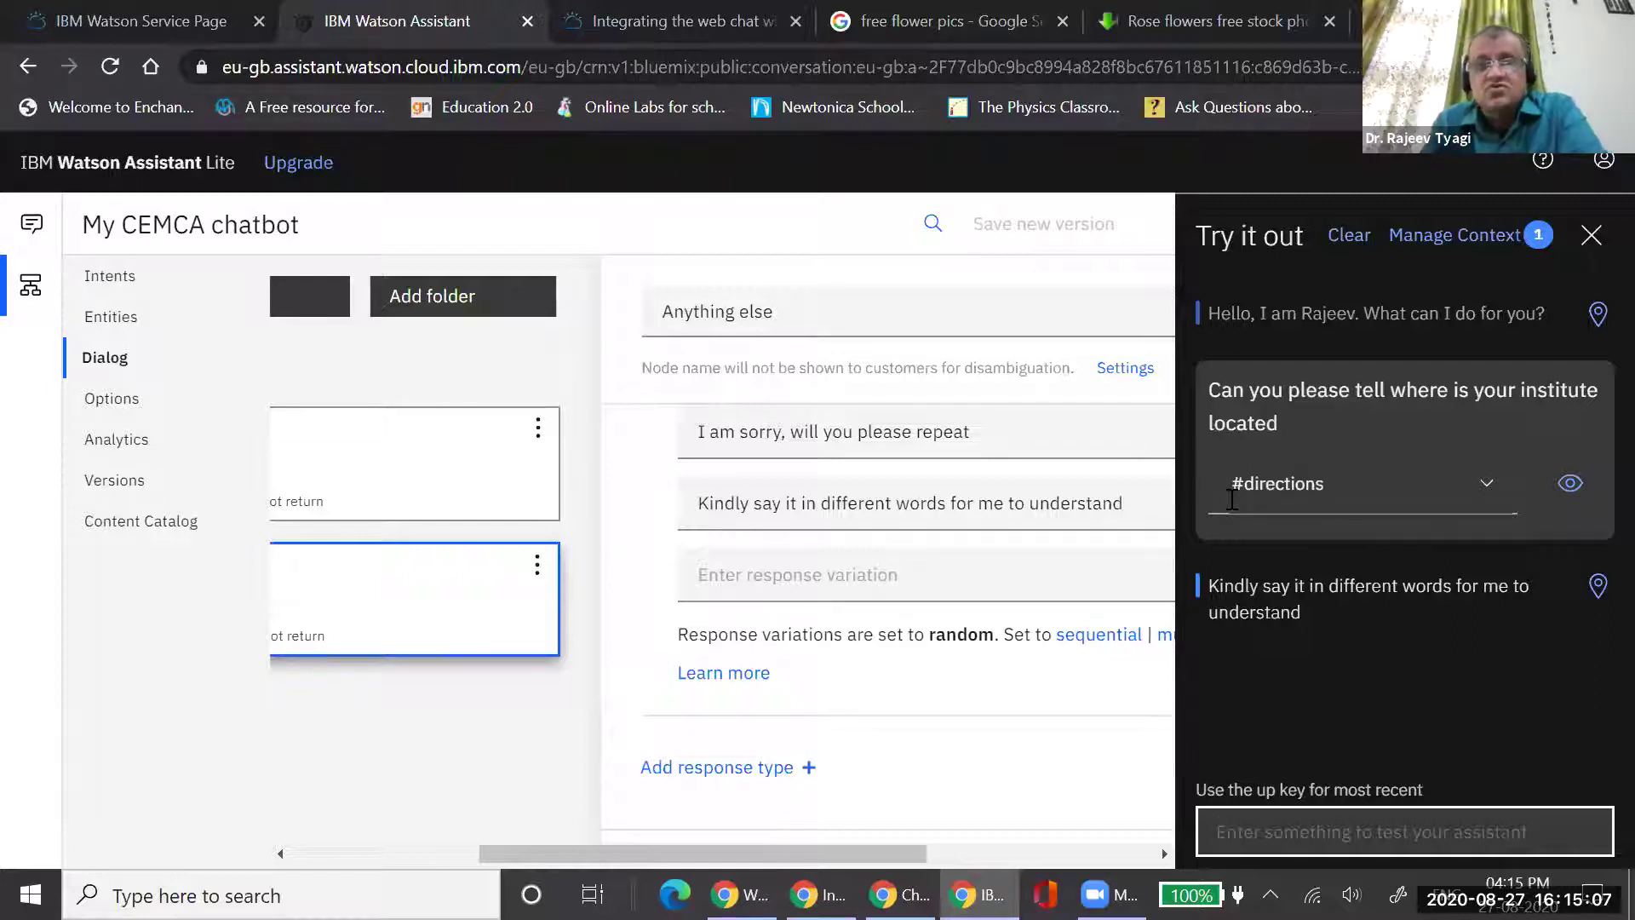
{"action": "left_click", "coordinate": [1591, 235]}
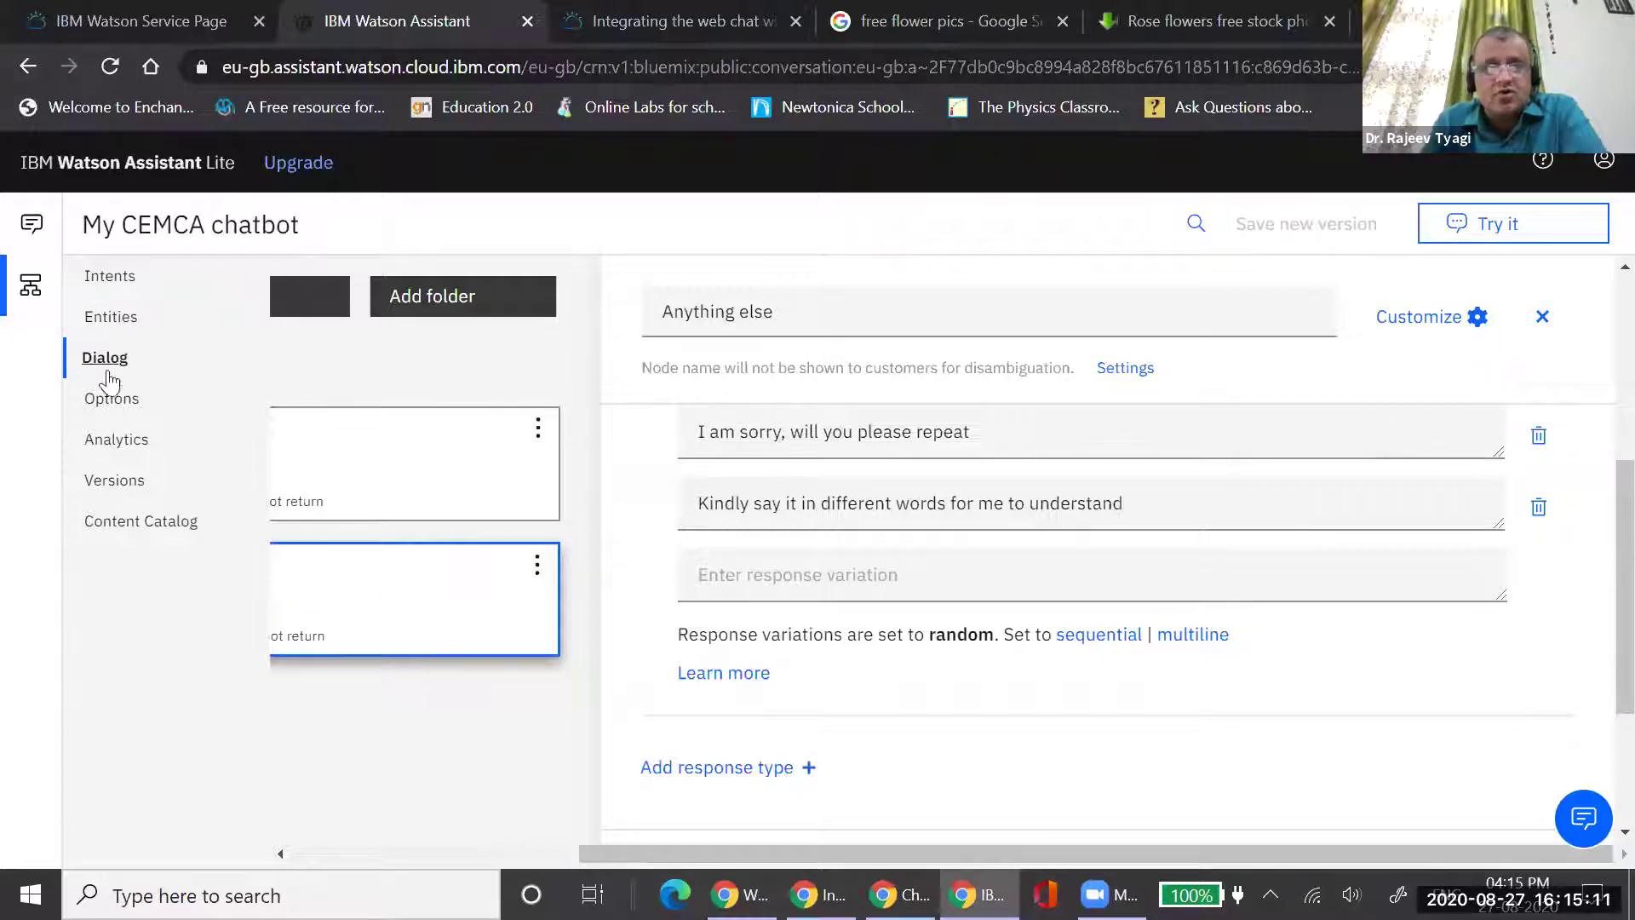
Add a dialog node below the Welcome node and name it "Handling directions"
{"action": "left_click_drag", "start_coordinate": [624, 850], "coordinate": [354, 852]}
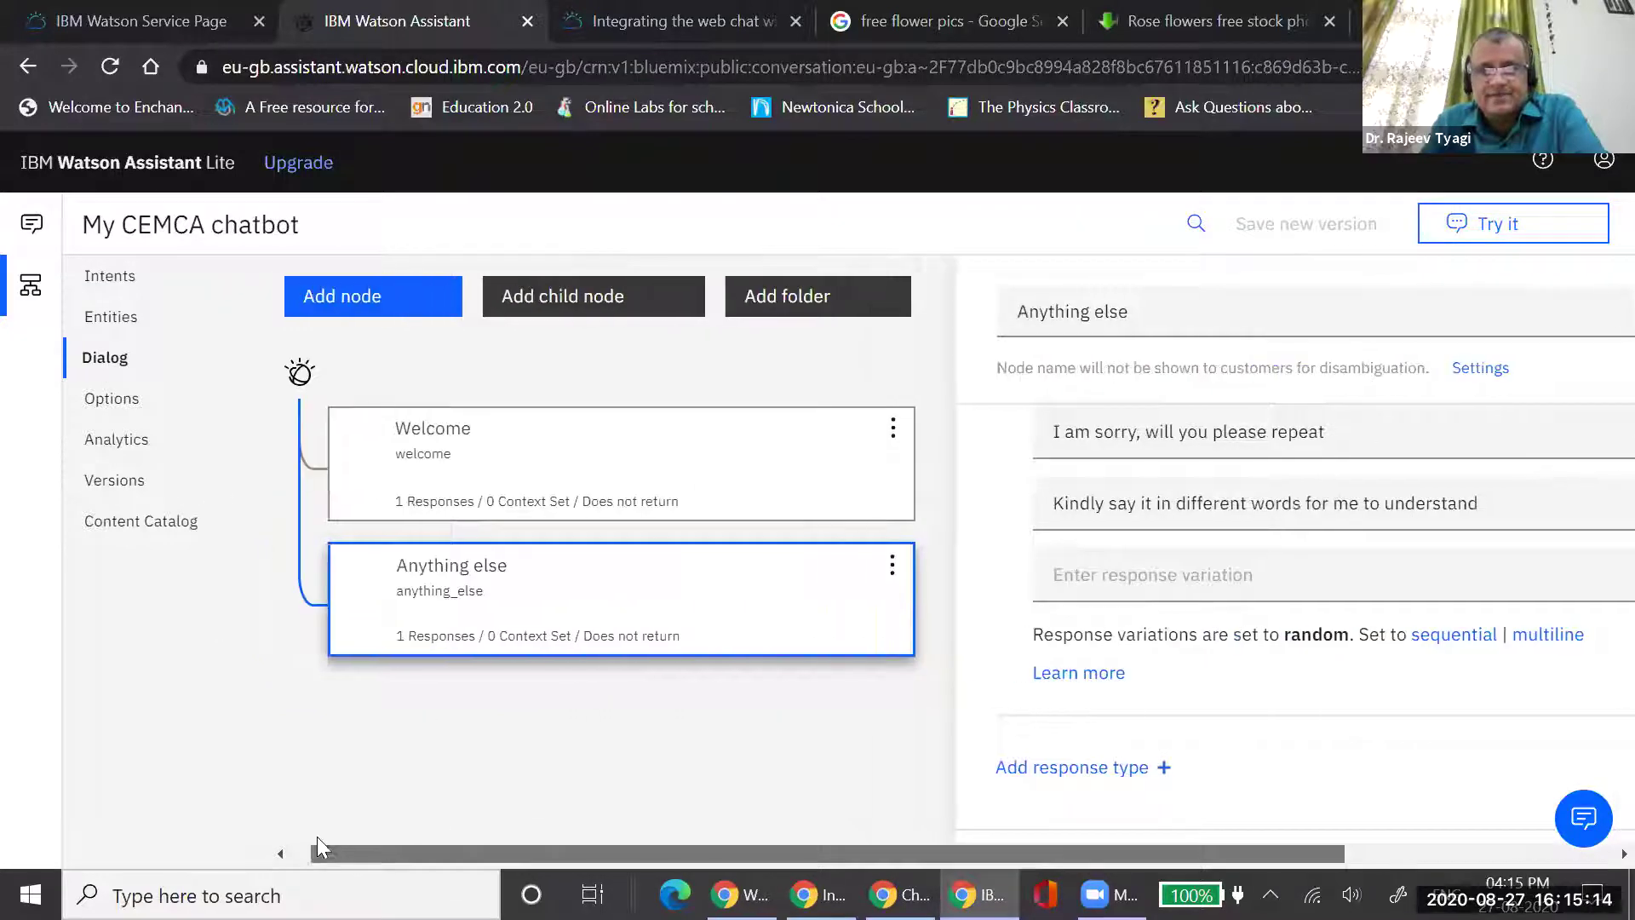
{"action": "left_click", "coordinate": [582, 458]}
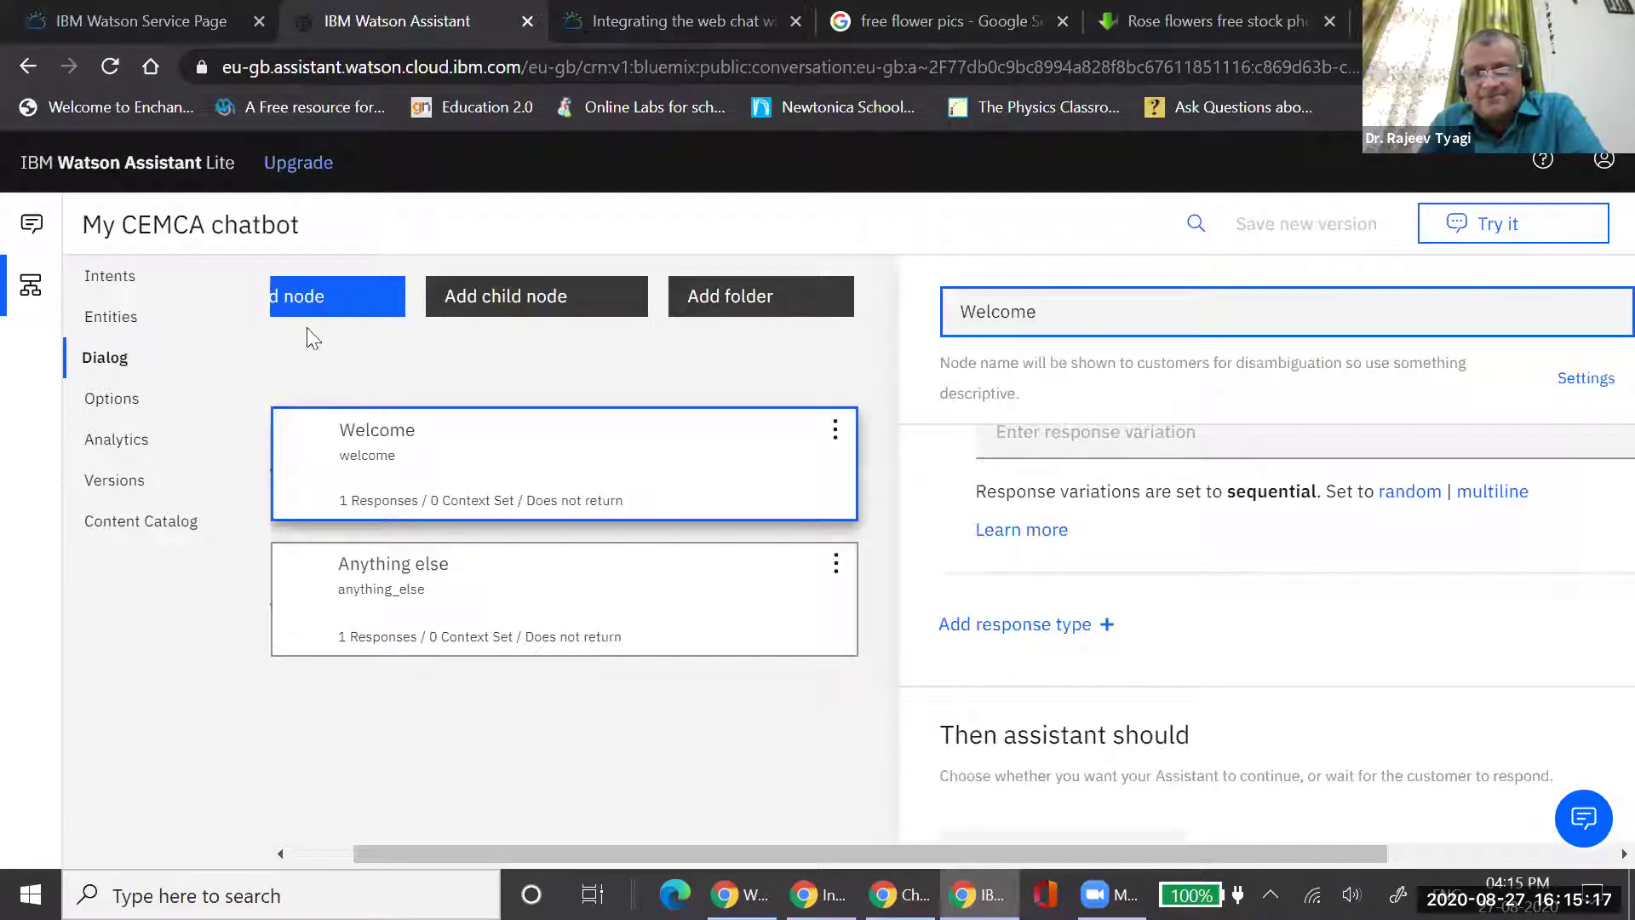
{"action": "left_click_drag", "start_coordinate": [460, 850], "coordinate": [398, 851]}
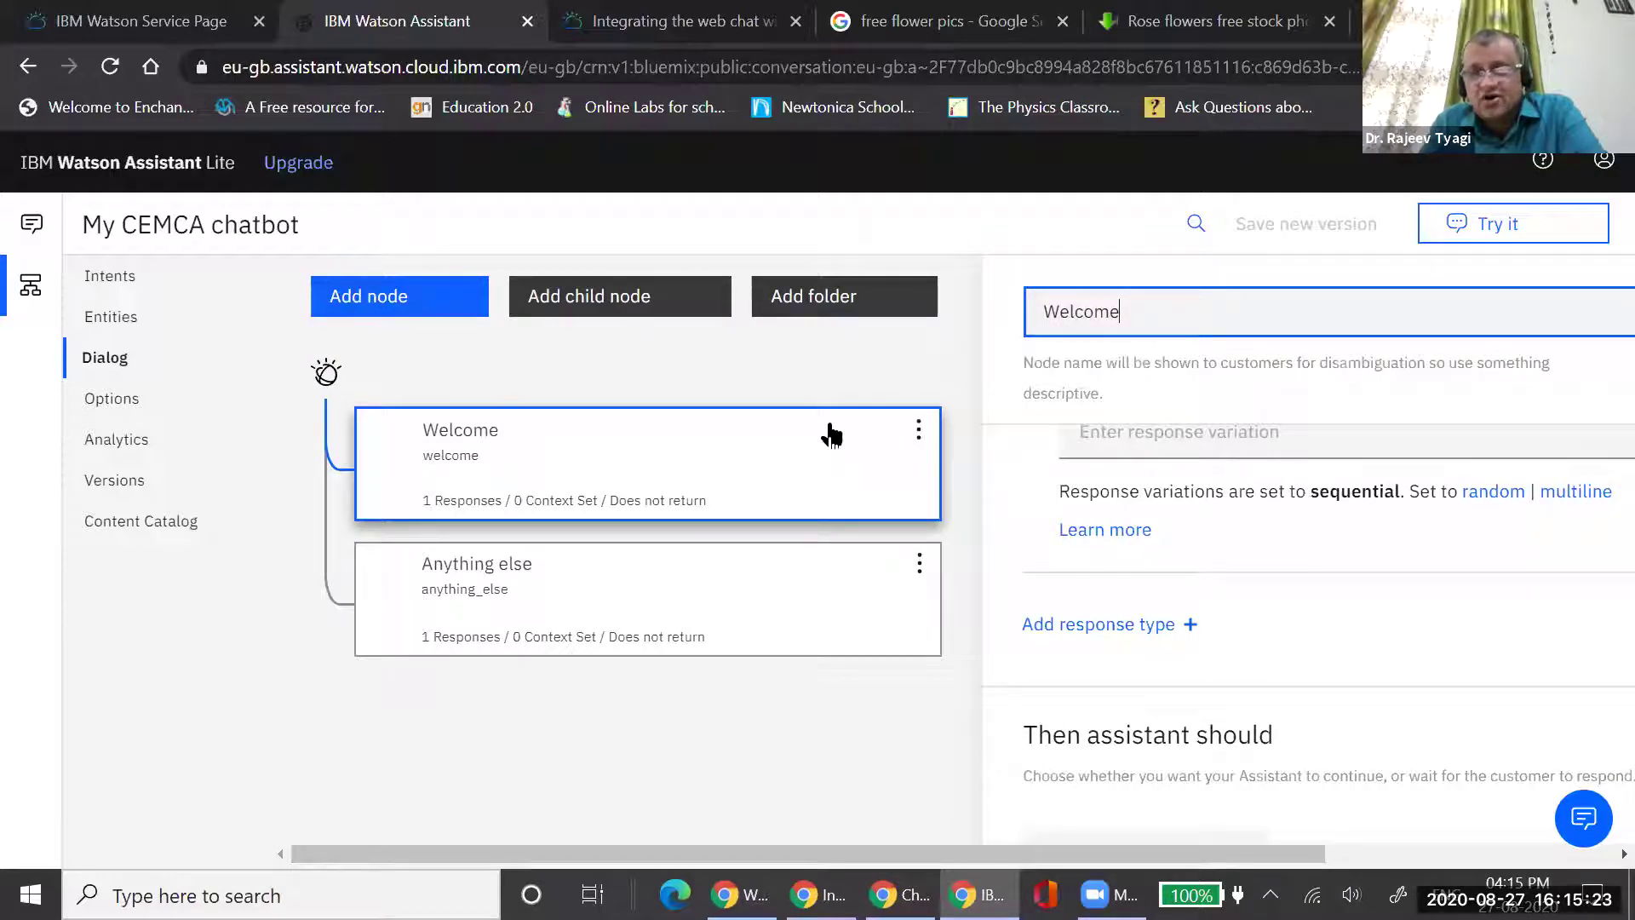
{"action": "left_click", "coordinate": [399, 308]}
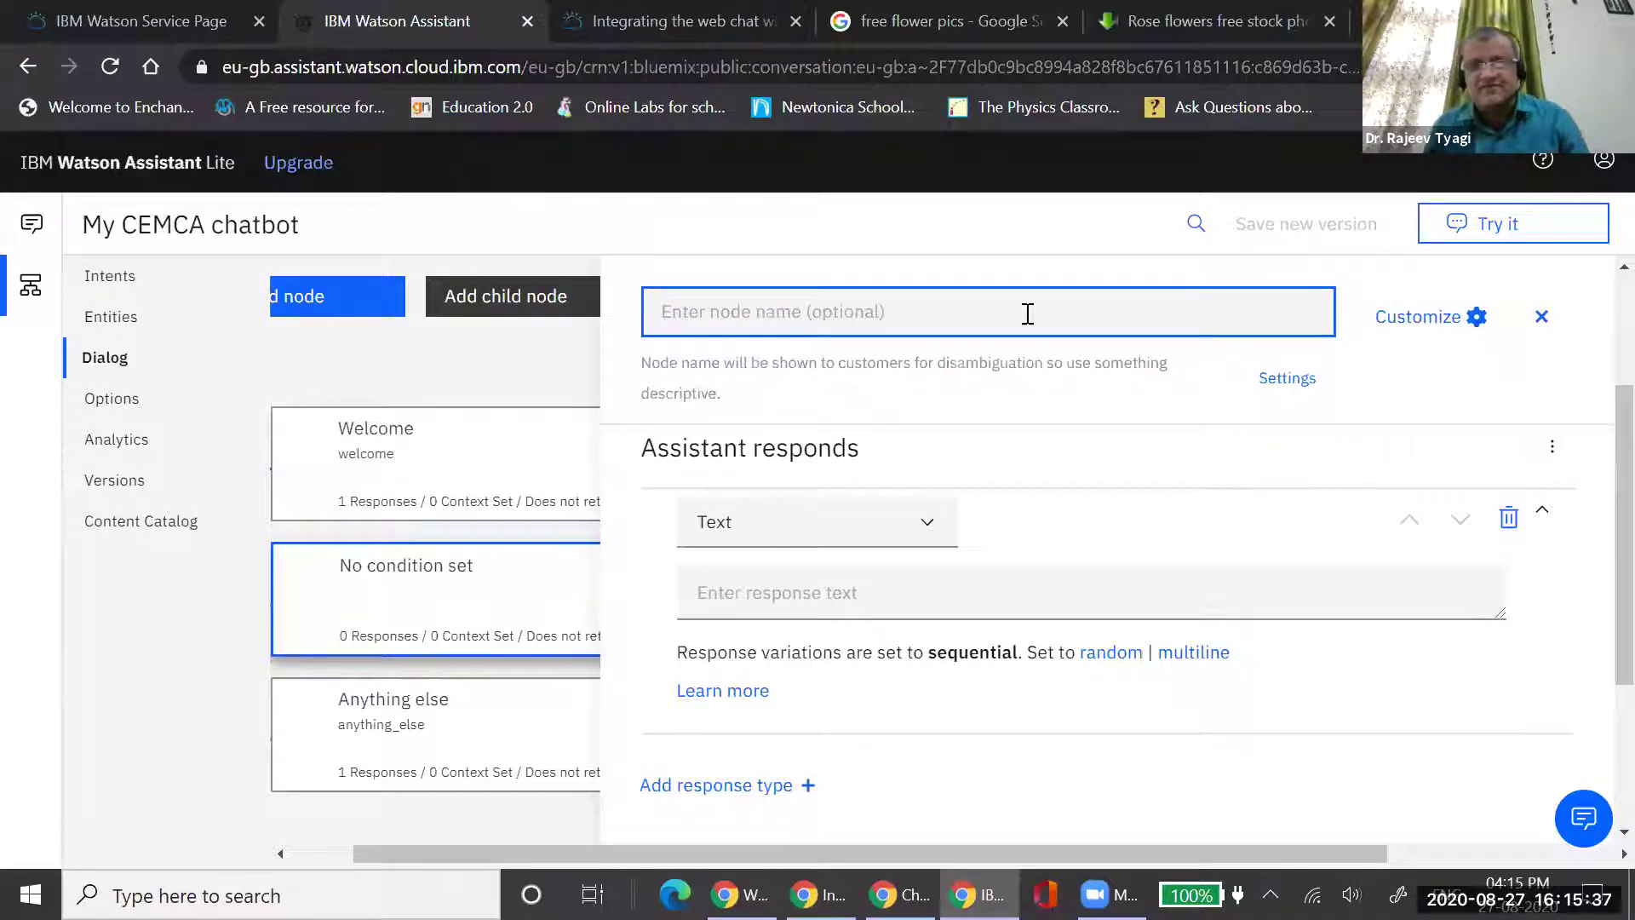
{"action": "type", "text": "Han"}
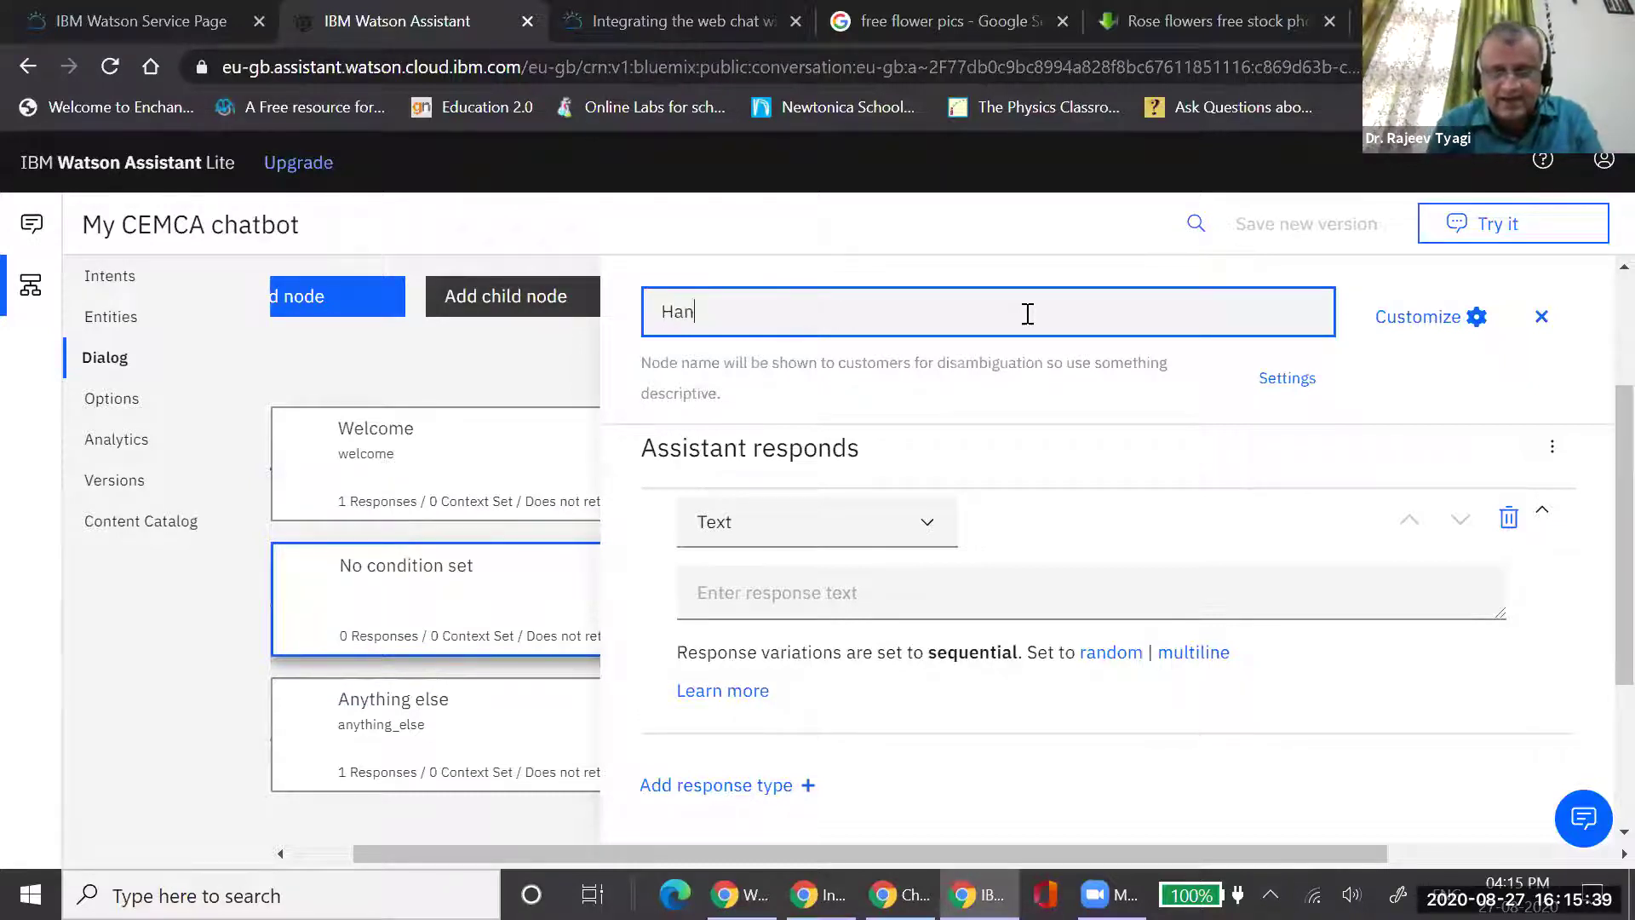
{"action": "type", "text": "dling directions"}
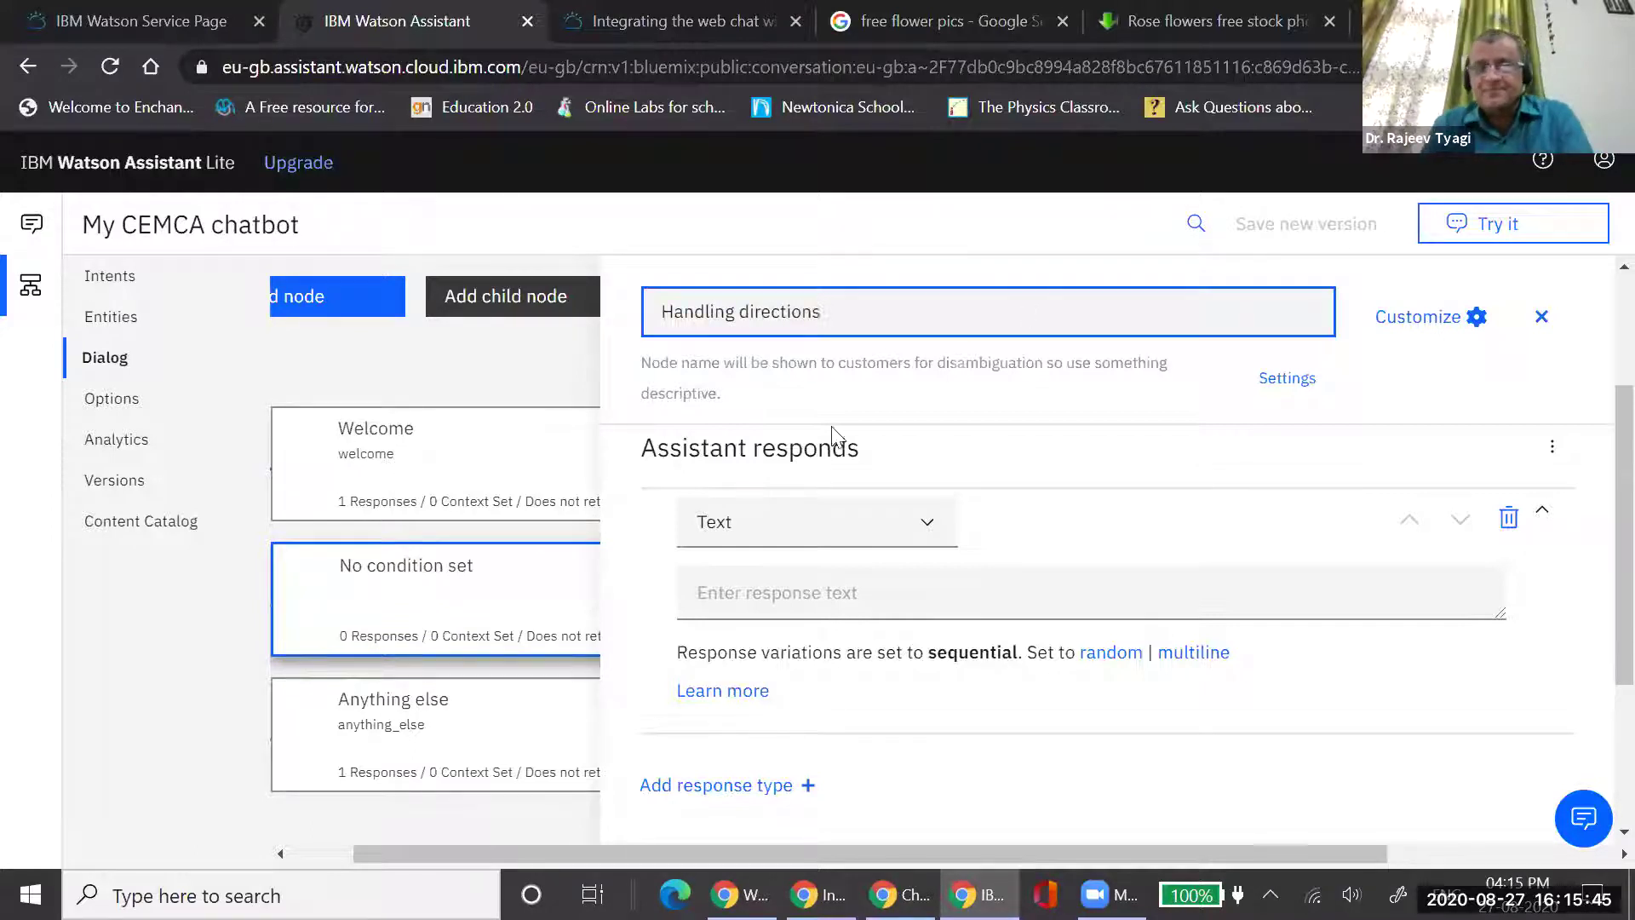
Set the recognition condition of the Handling directions node to the #directions intent
{"action": "scroll", "coordinate": [954, 479], "scroll_direction": "up", "scroll_amount": 3}
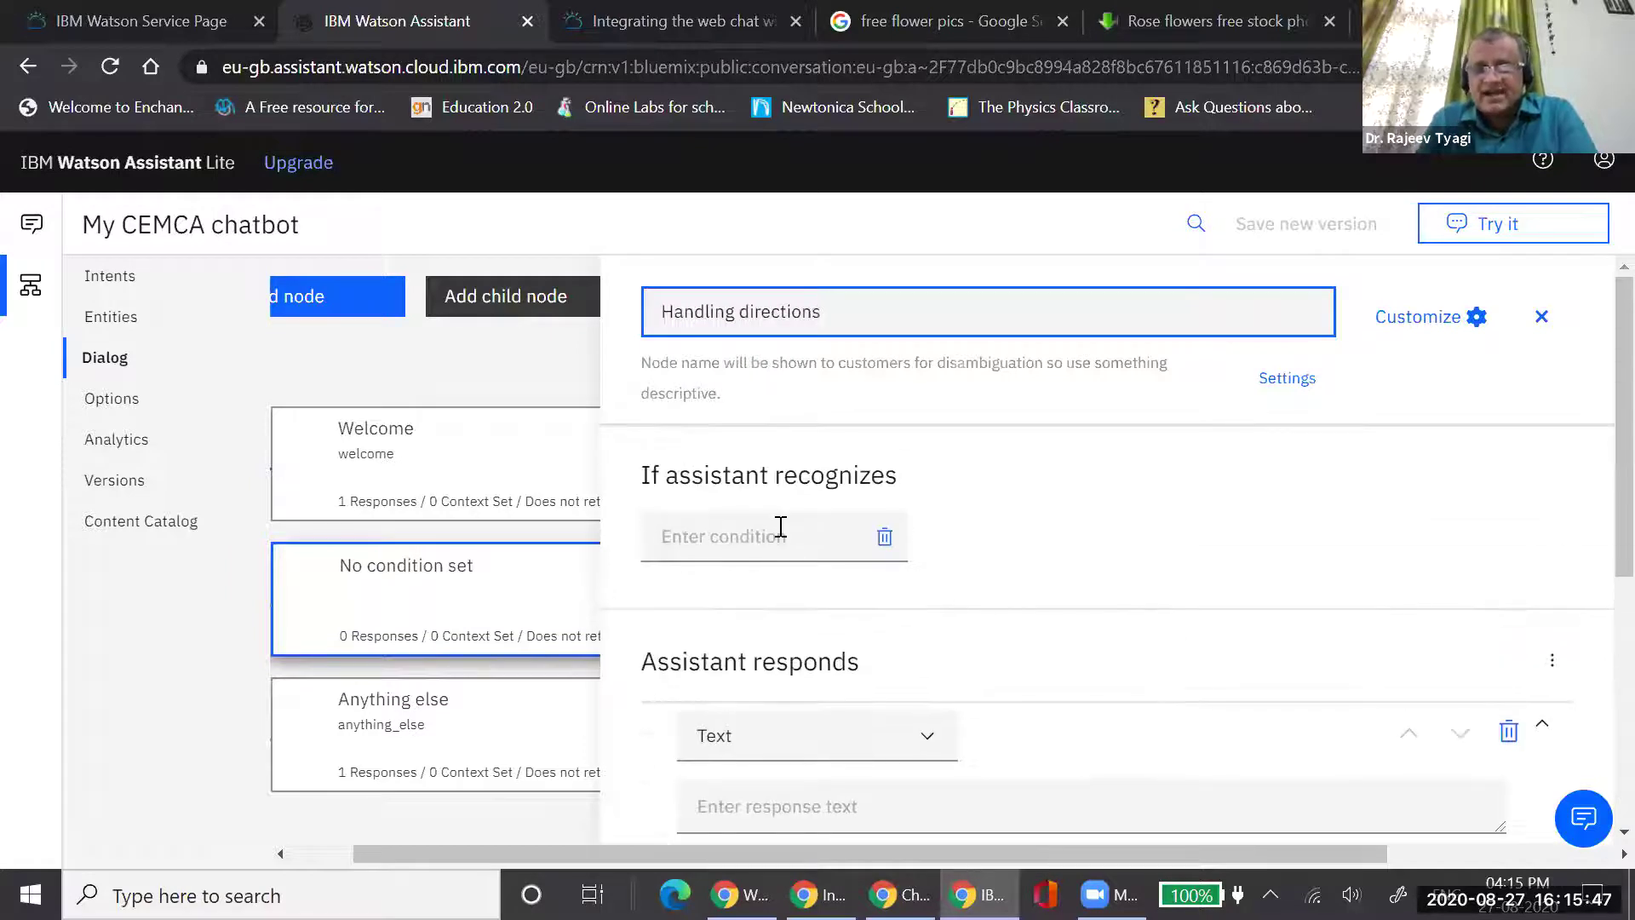
{"action": "left_click", "coordinate": [724, 543]}
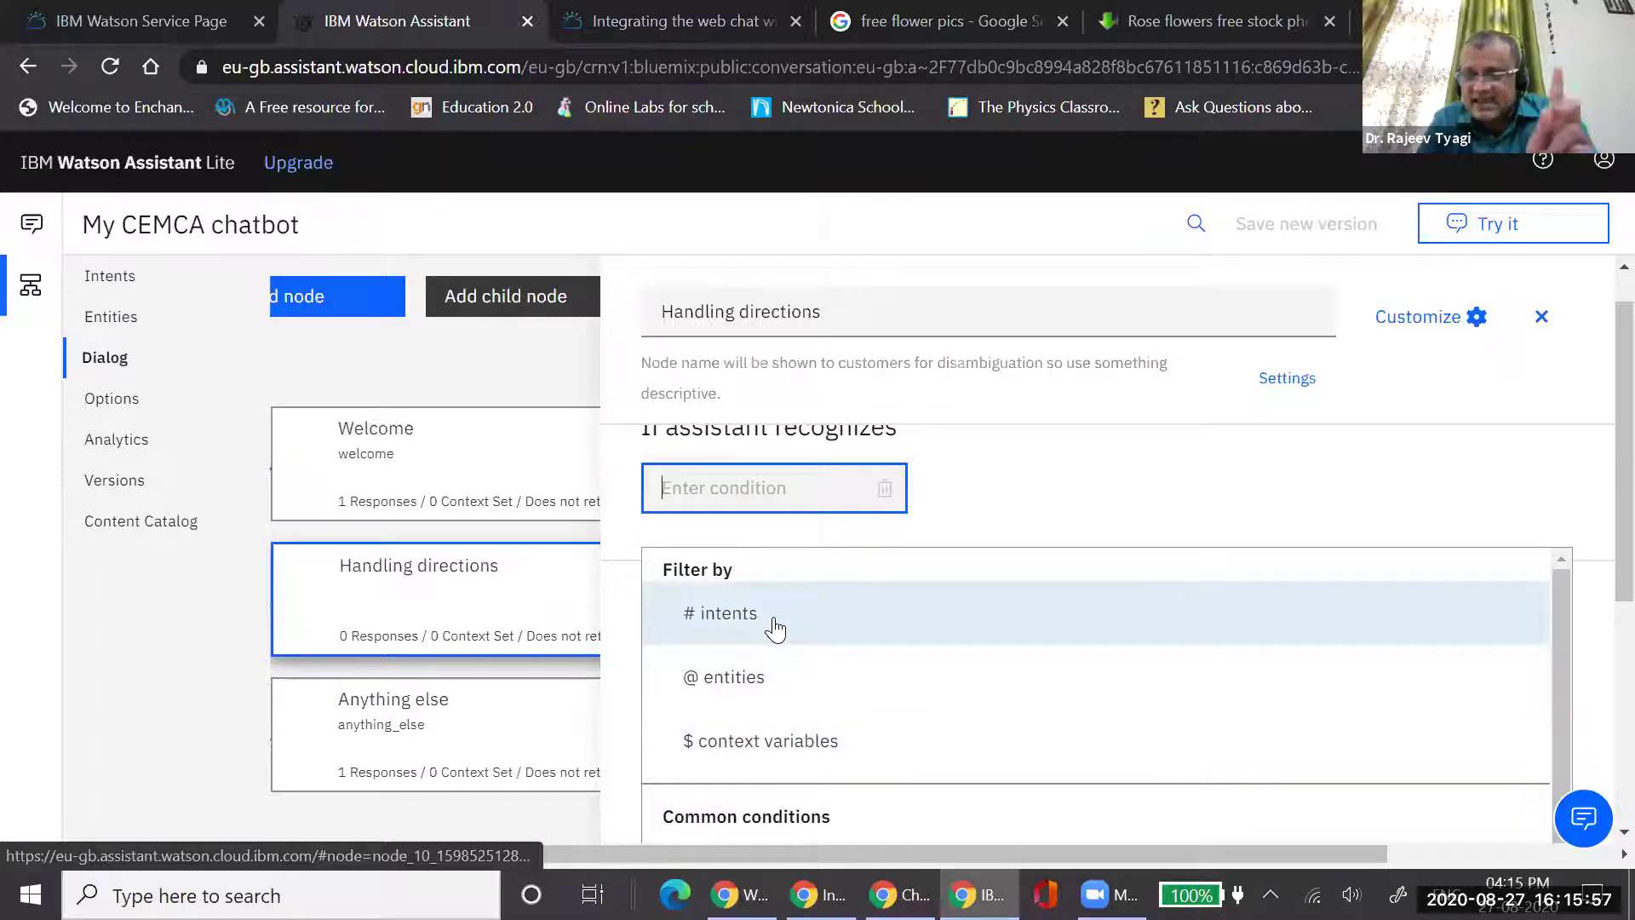
{"action": "left_click", "coordinate": [718, 626]}
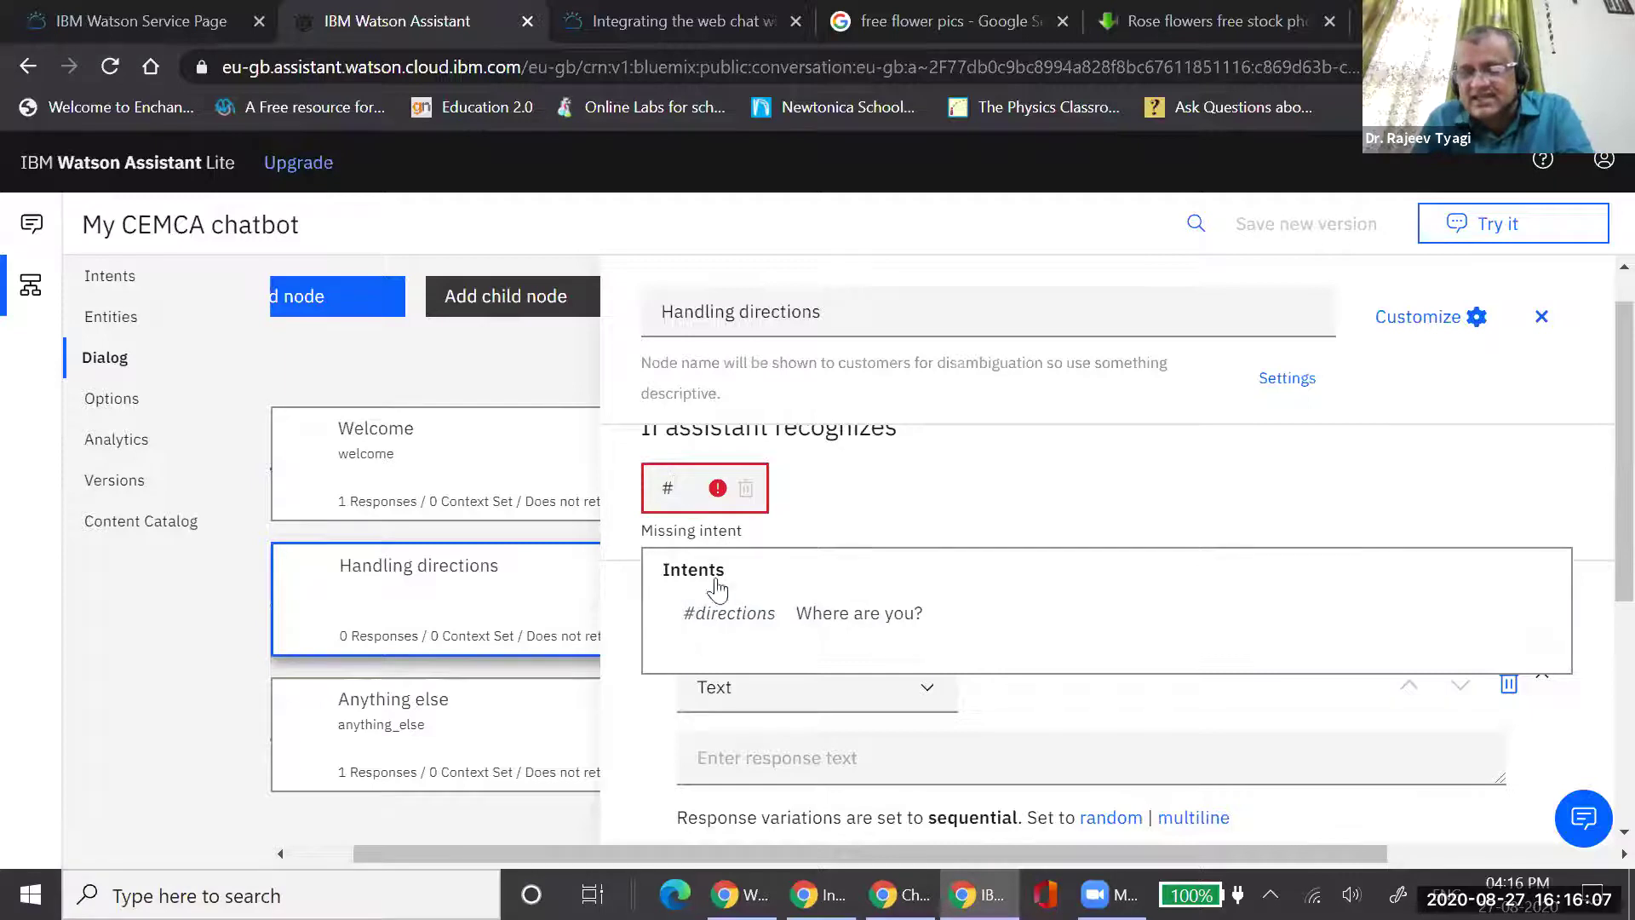
{"action": "left_click", "coordinate": [740, 622]}
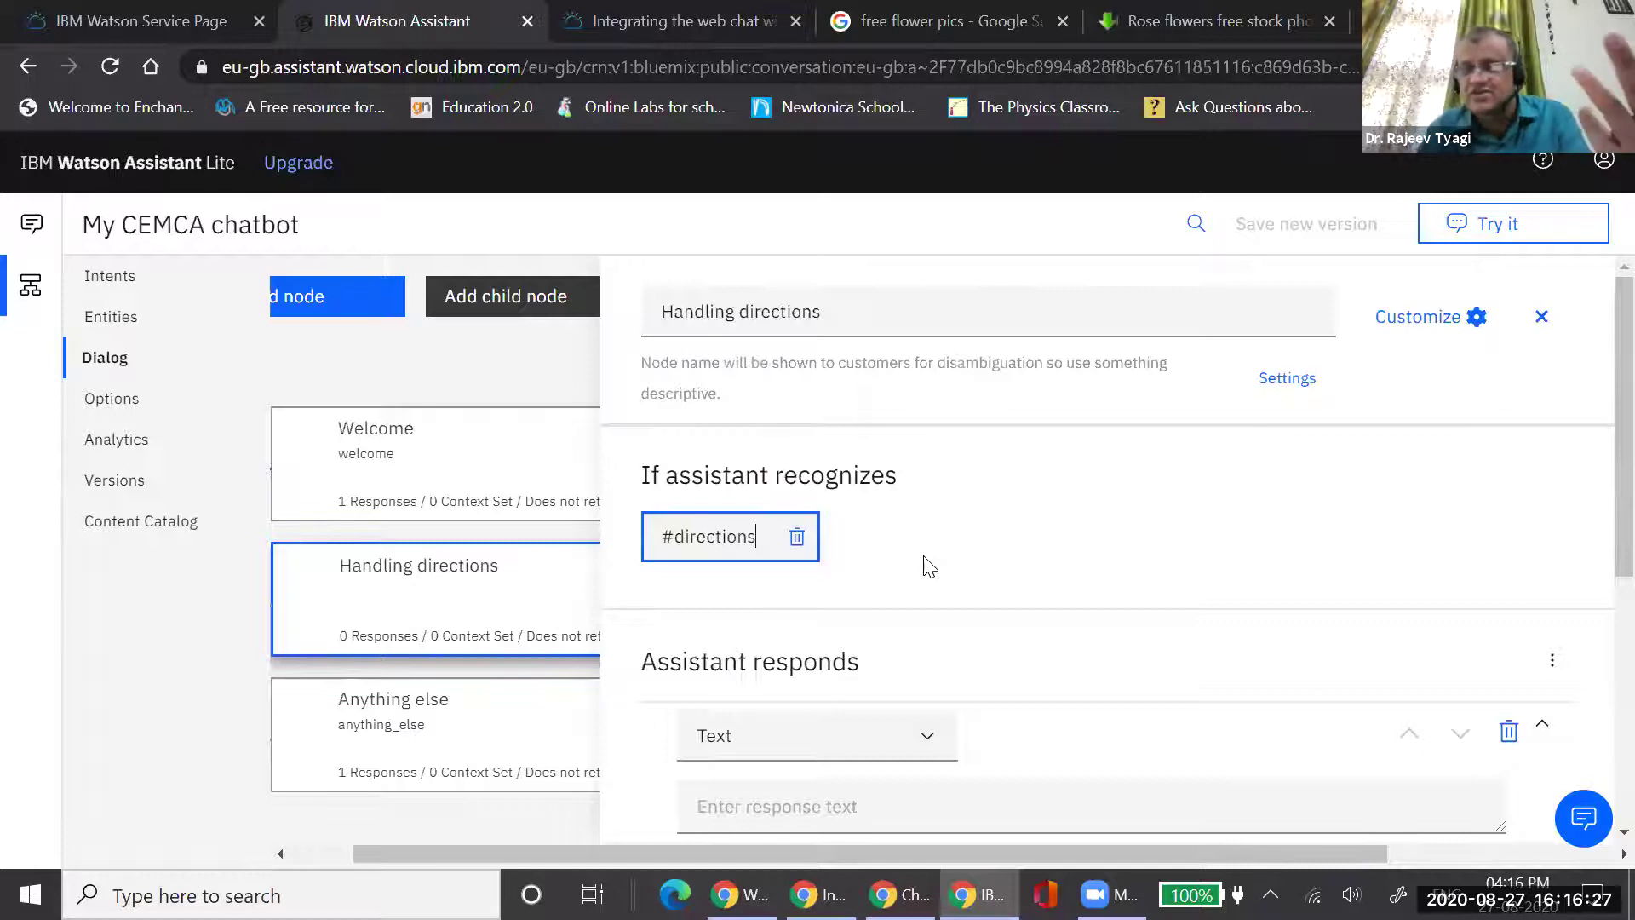
Enter "OK. I can guide you to my place!" as the text response of the Handling directions node
{"action": "scroll", "coordinate": [1044, 553], "scroll_direction": "down", "scroll_amount": 1}
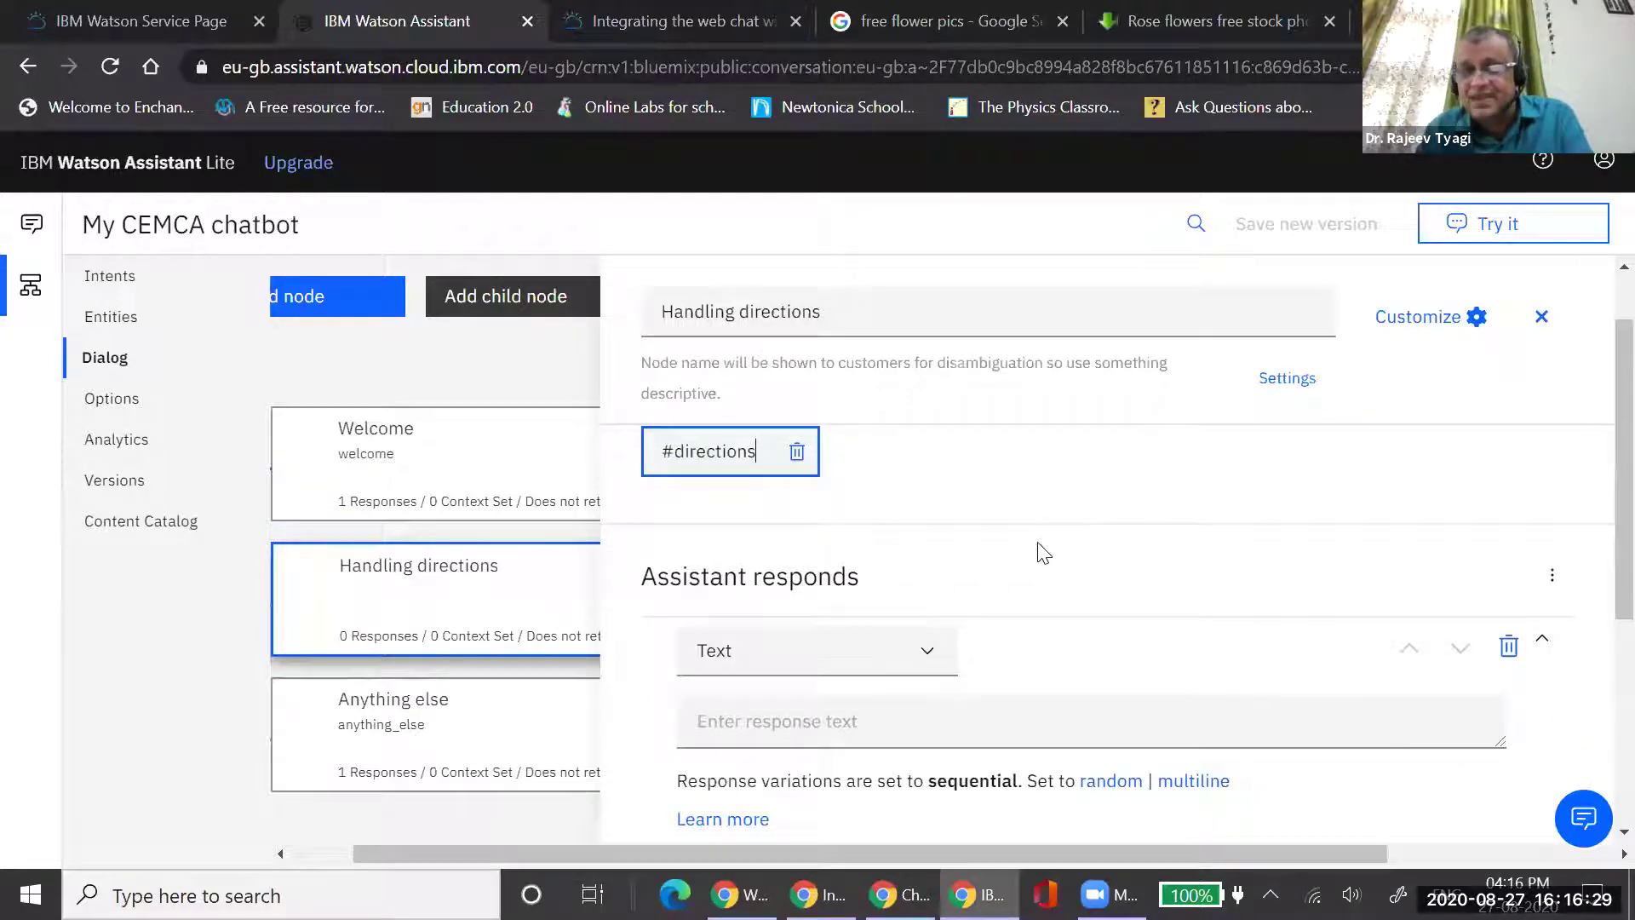
{"action": "scroll", "coordinate": [1142, 537], "scroll_direction": "down", "scroll_amount": 2}
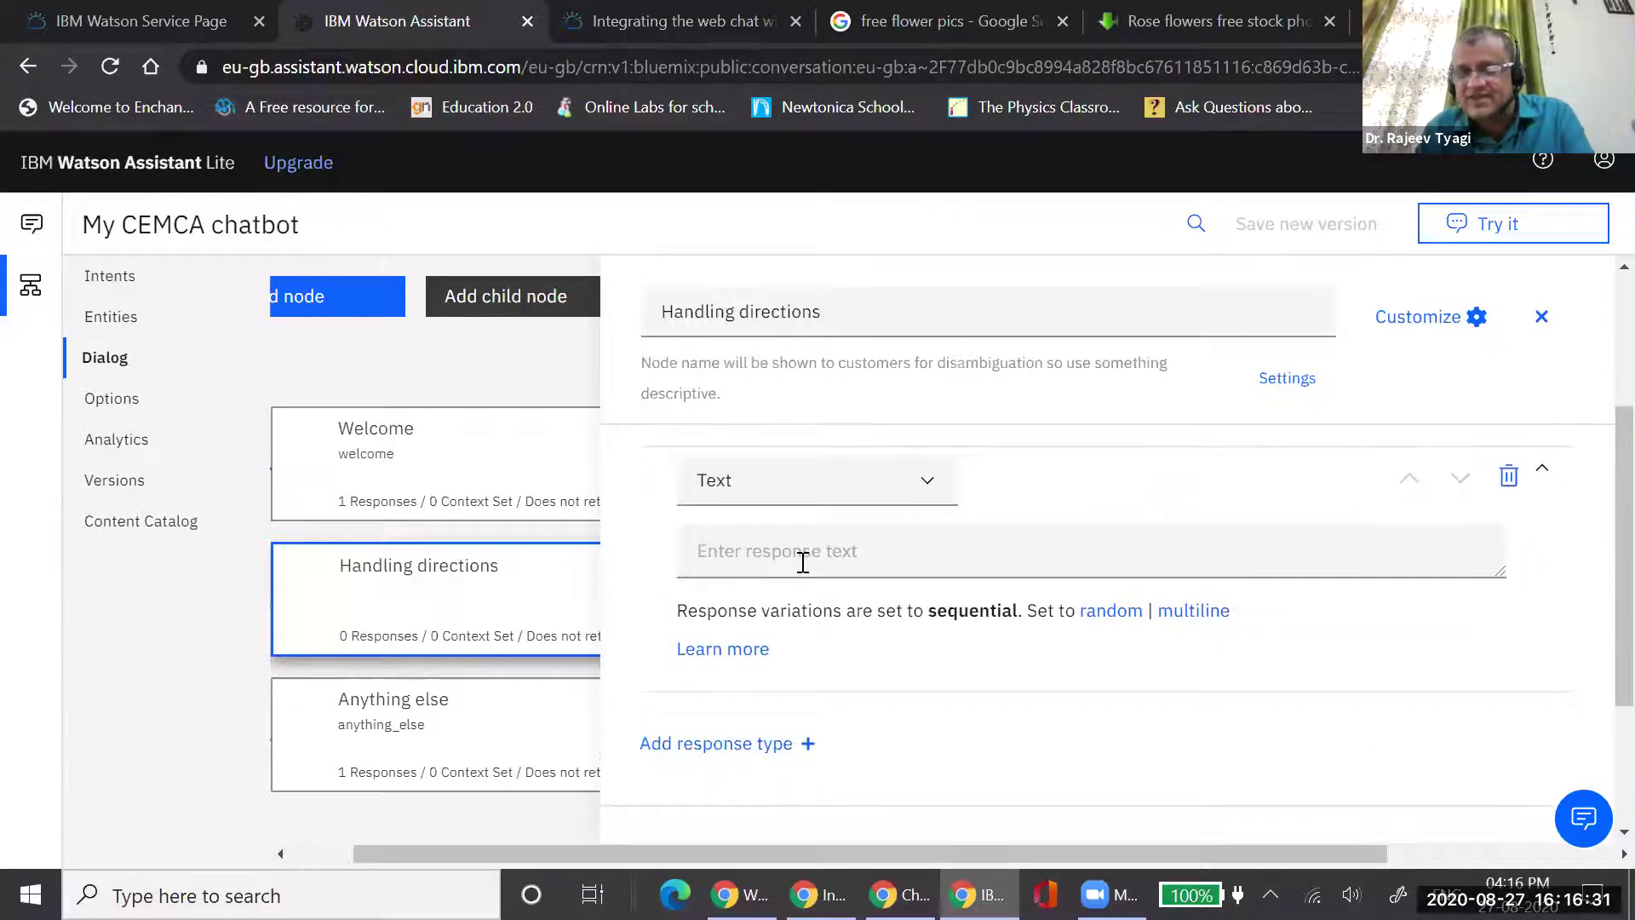
{"action": "scroll", "coordinate": [931, 551], "scroll_direction": "up", "scroll_amount": 1}
{"action": "left_click", "coordinate": [812, 638]}
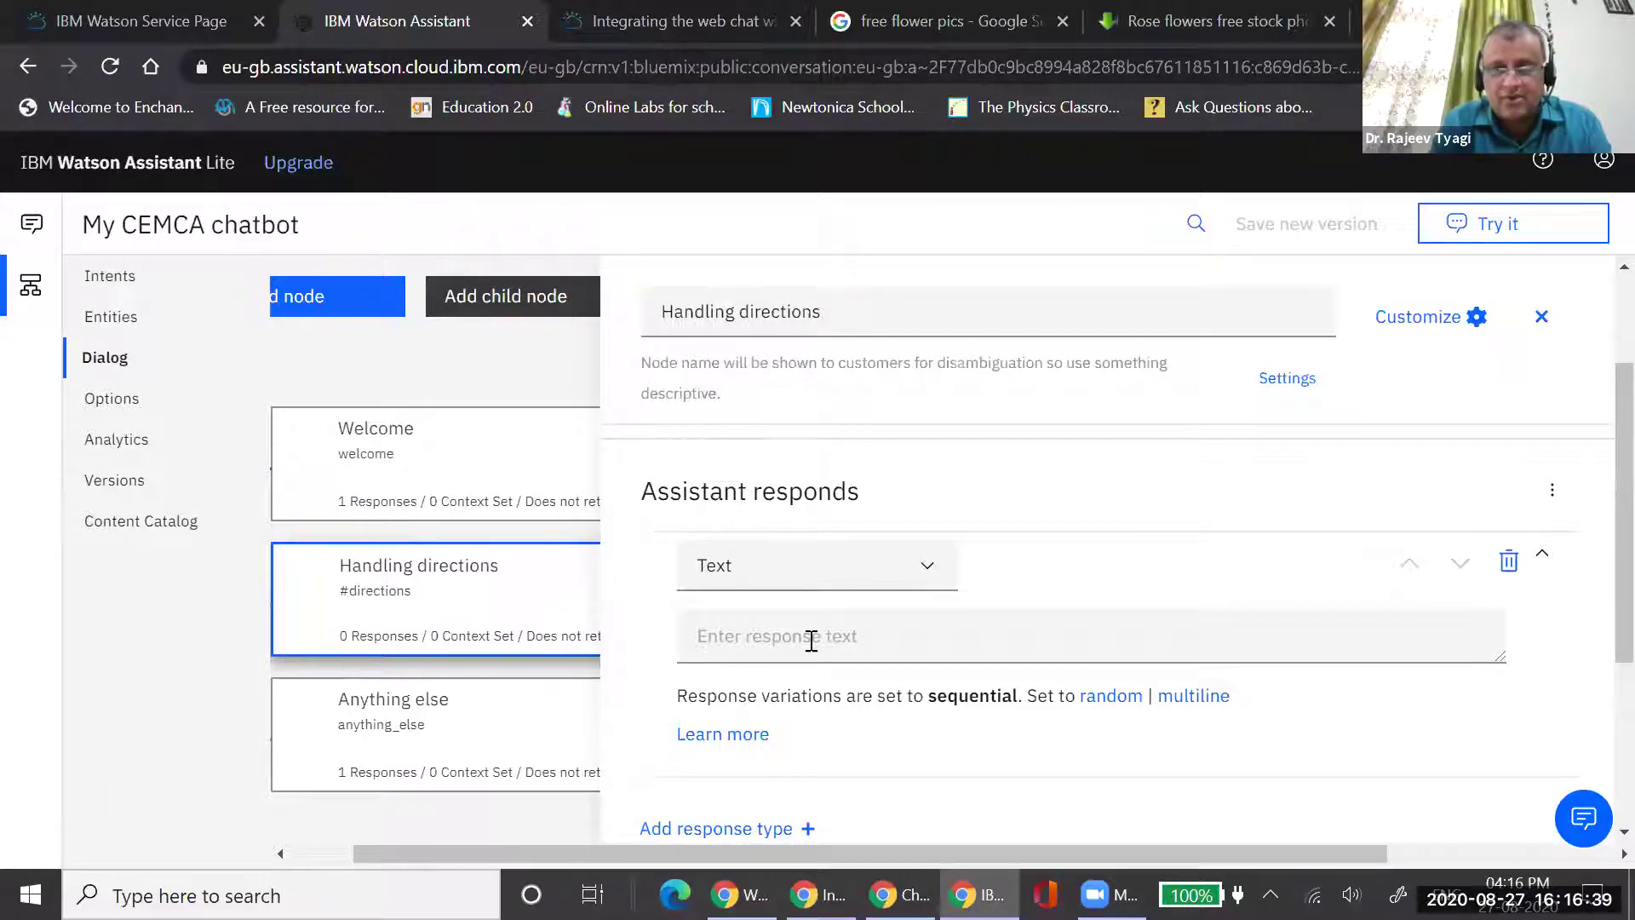
{"action": "left_click", "coordinate": [811, 641]}
{"action": "type", "text": "OK. I wi"}
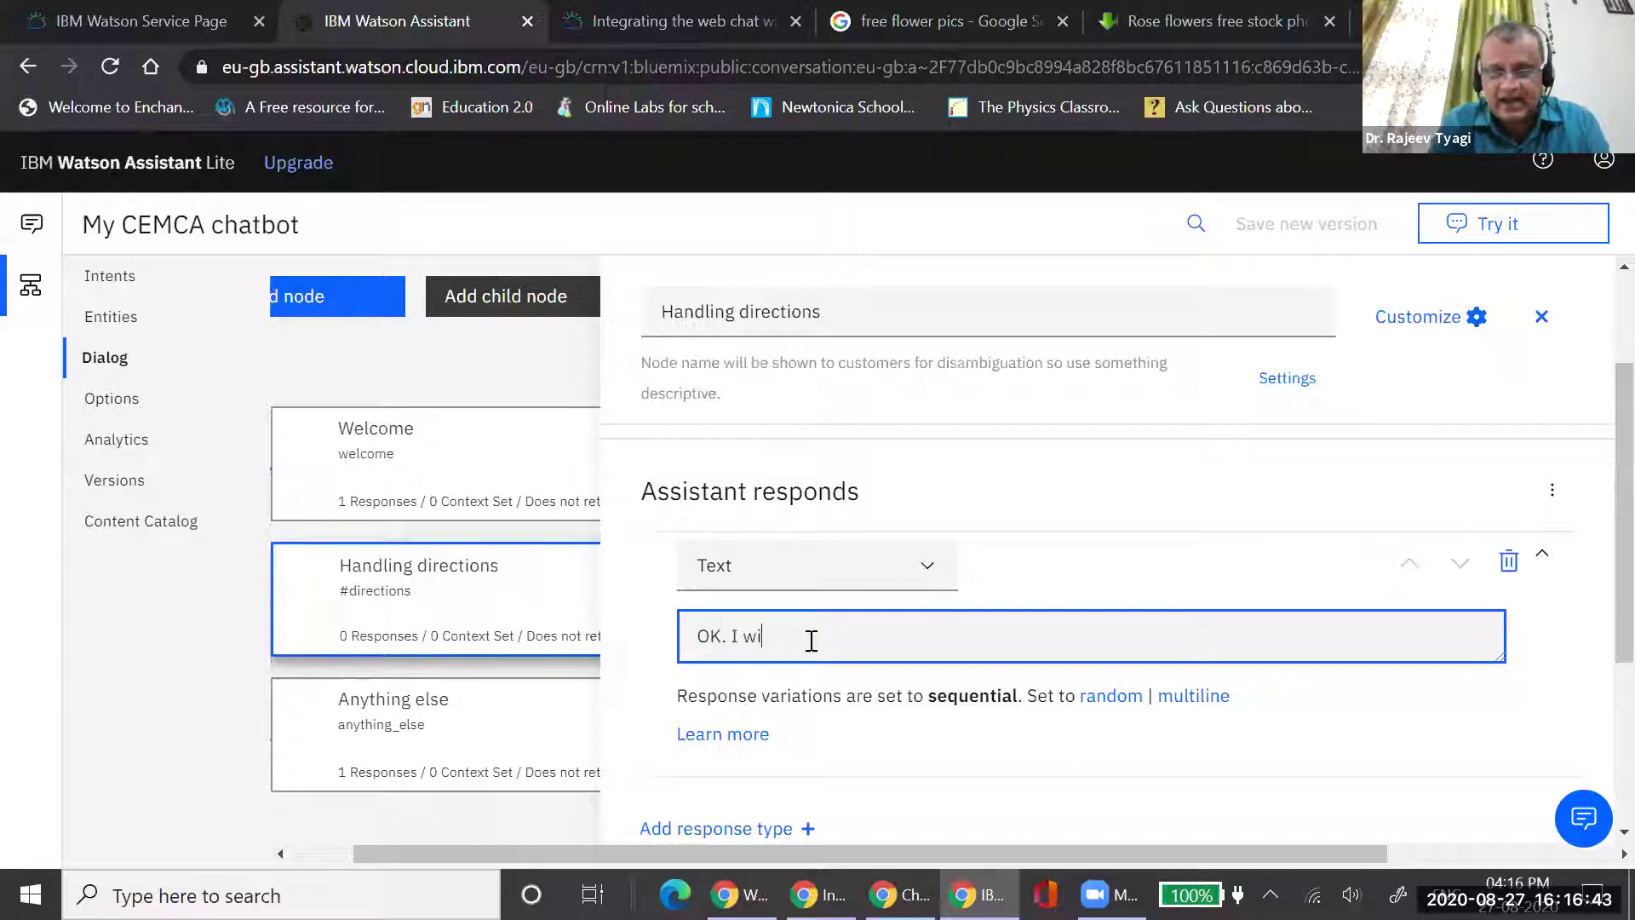
{"action": "type", "text": "ll guid"}
{"action": "key", "text": "BackSpace"}
{"action": "key", "text": "BackSpace"}
{"action": "key", "text": "BackSpace"}
{"action": "key", "text": "BackSpace"}
{"action": "key", "text": "BackSpace"}
{"action": "key", "text": "BackSpace"}
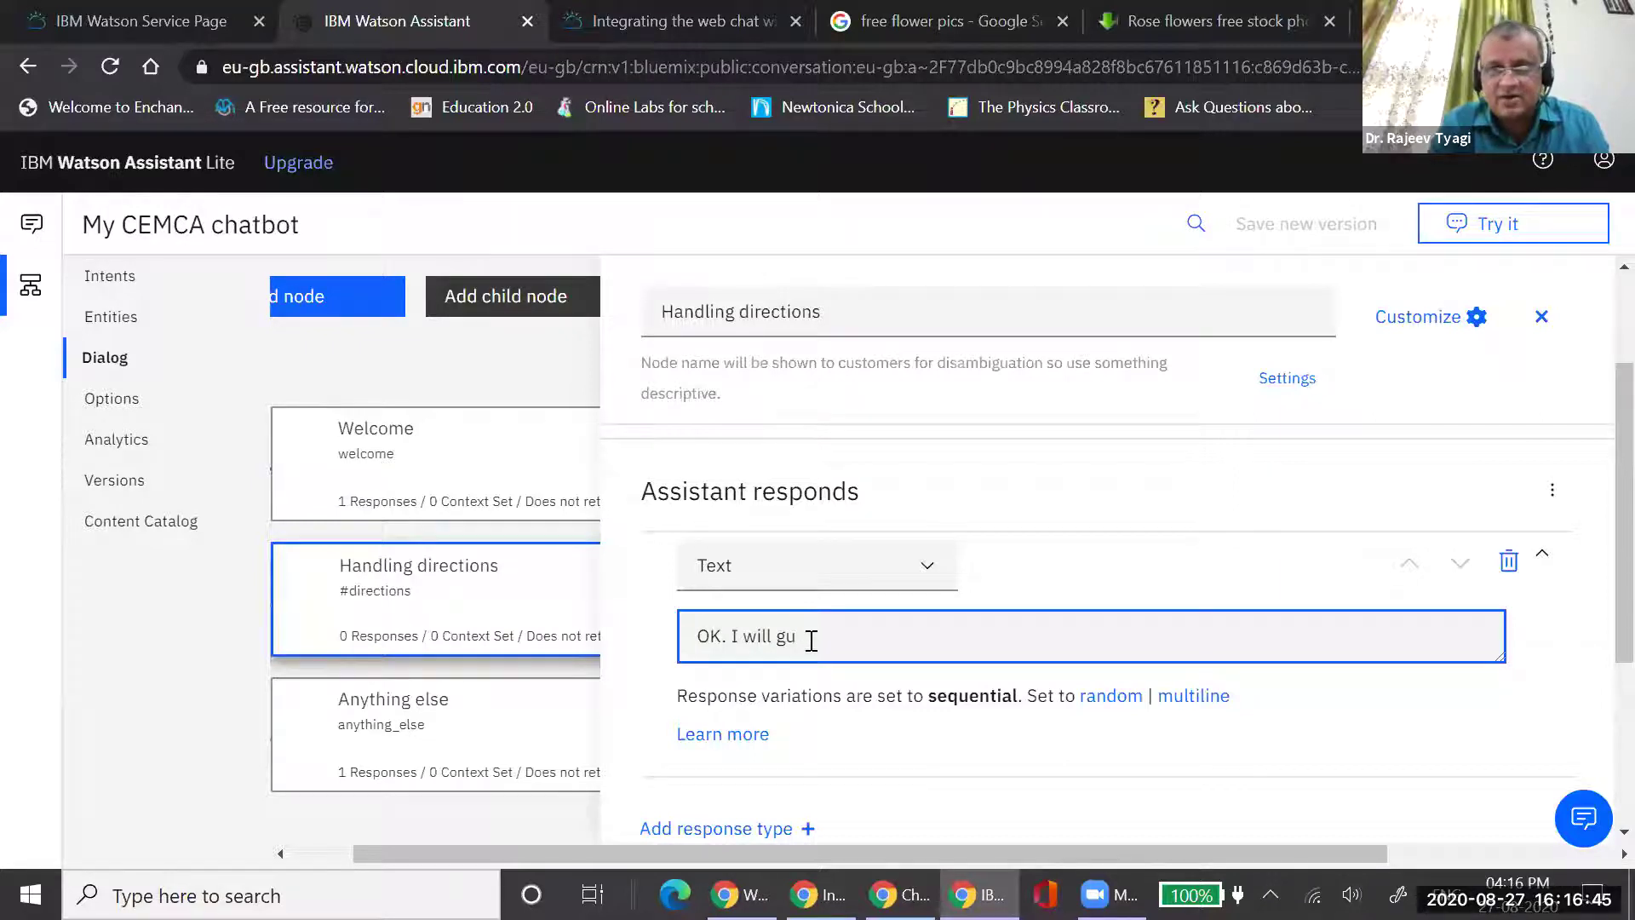
{"action": "key", "text": "BackSpace"}
{"action": "type", "text": "ca"}
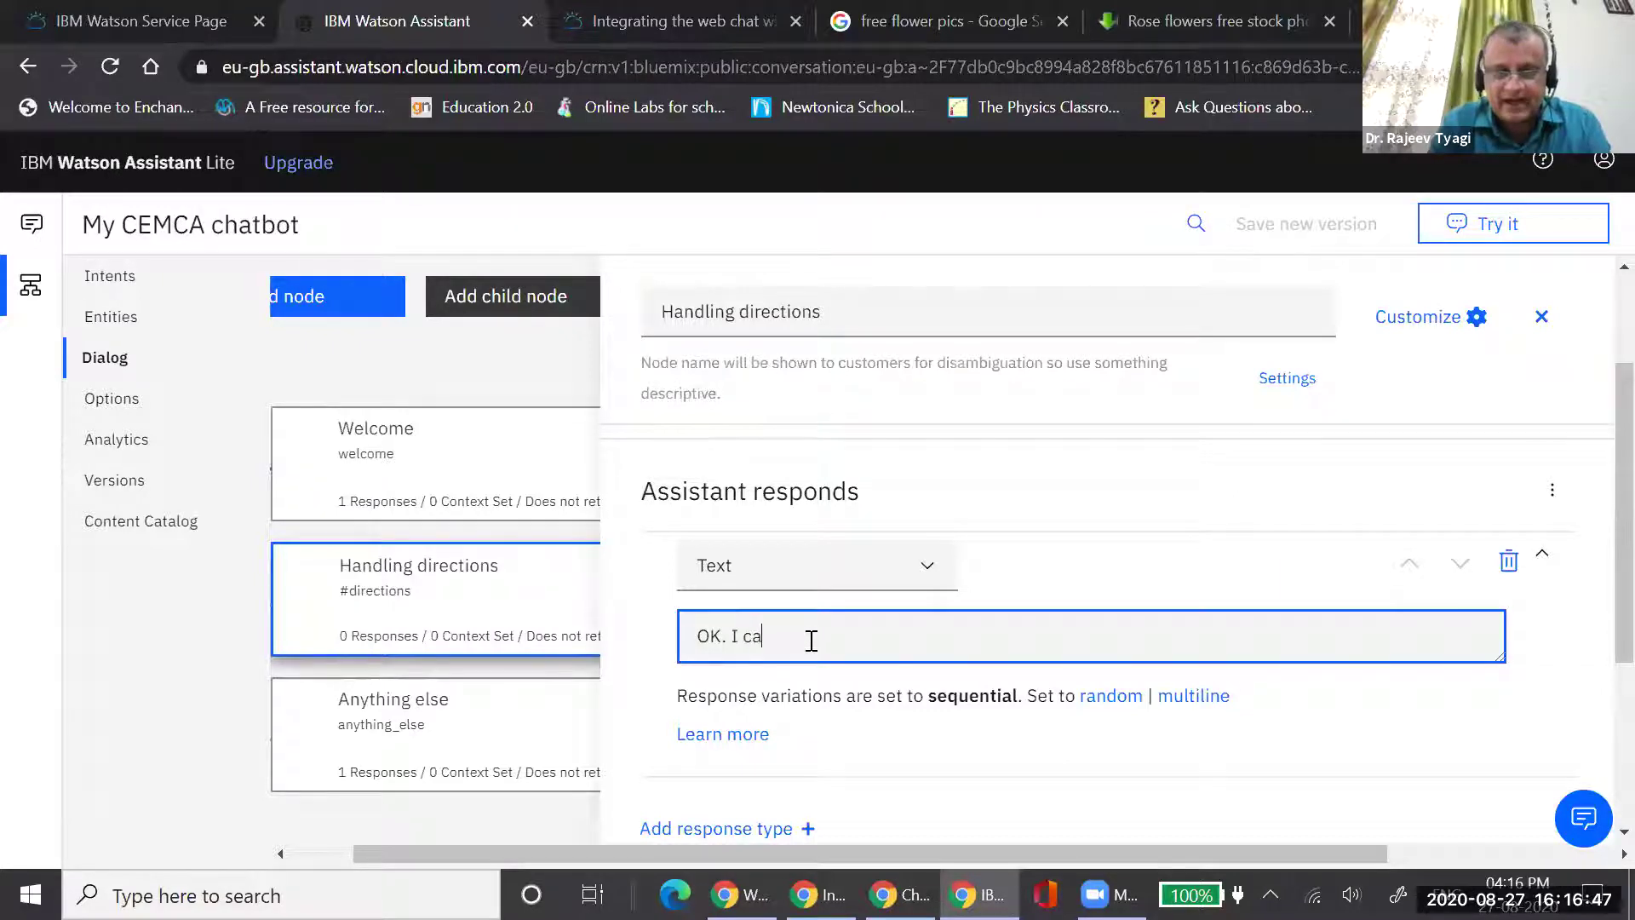
{"action": "type", "text": "n guide you "}
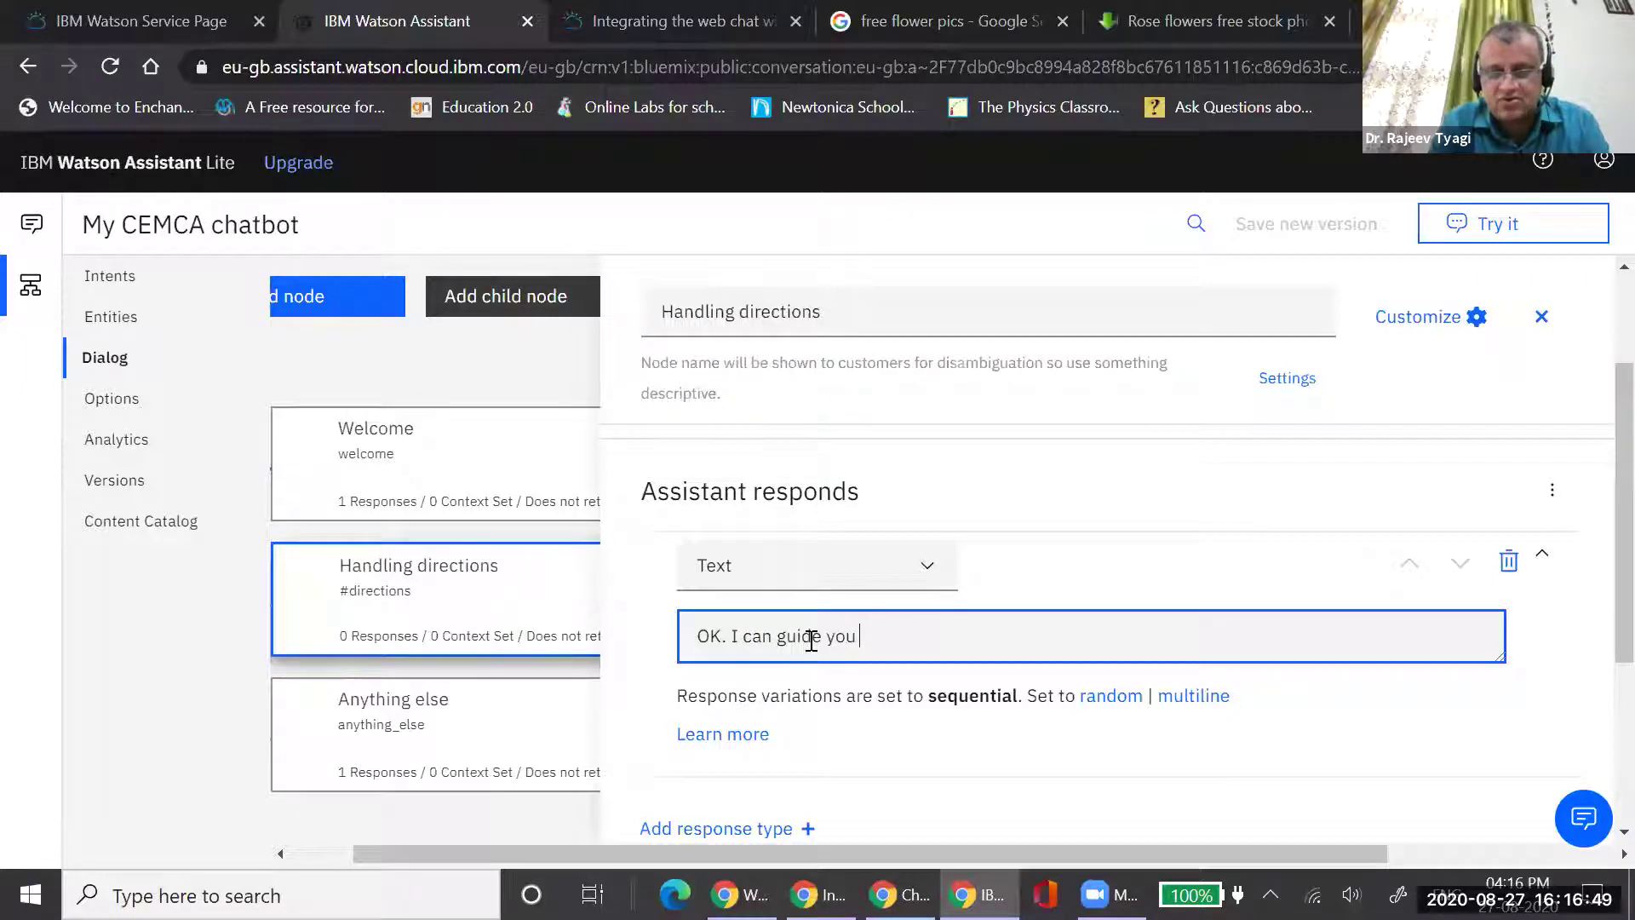
{"action": "type", "text": "to my place!"}
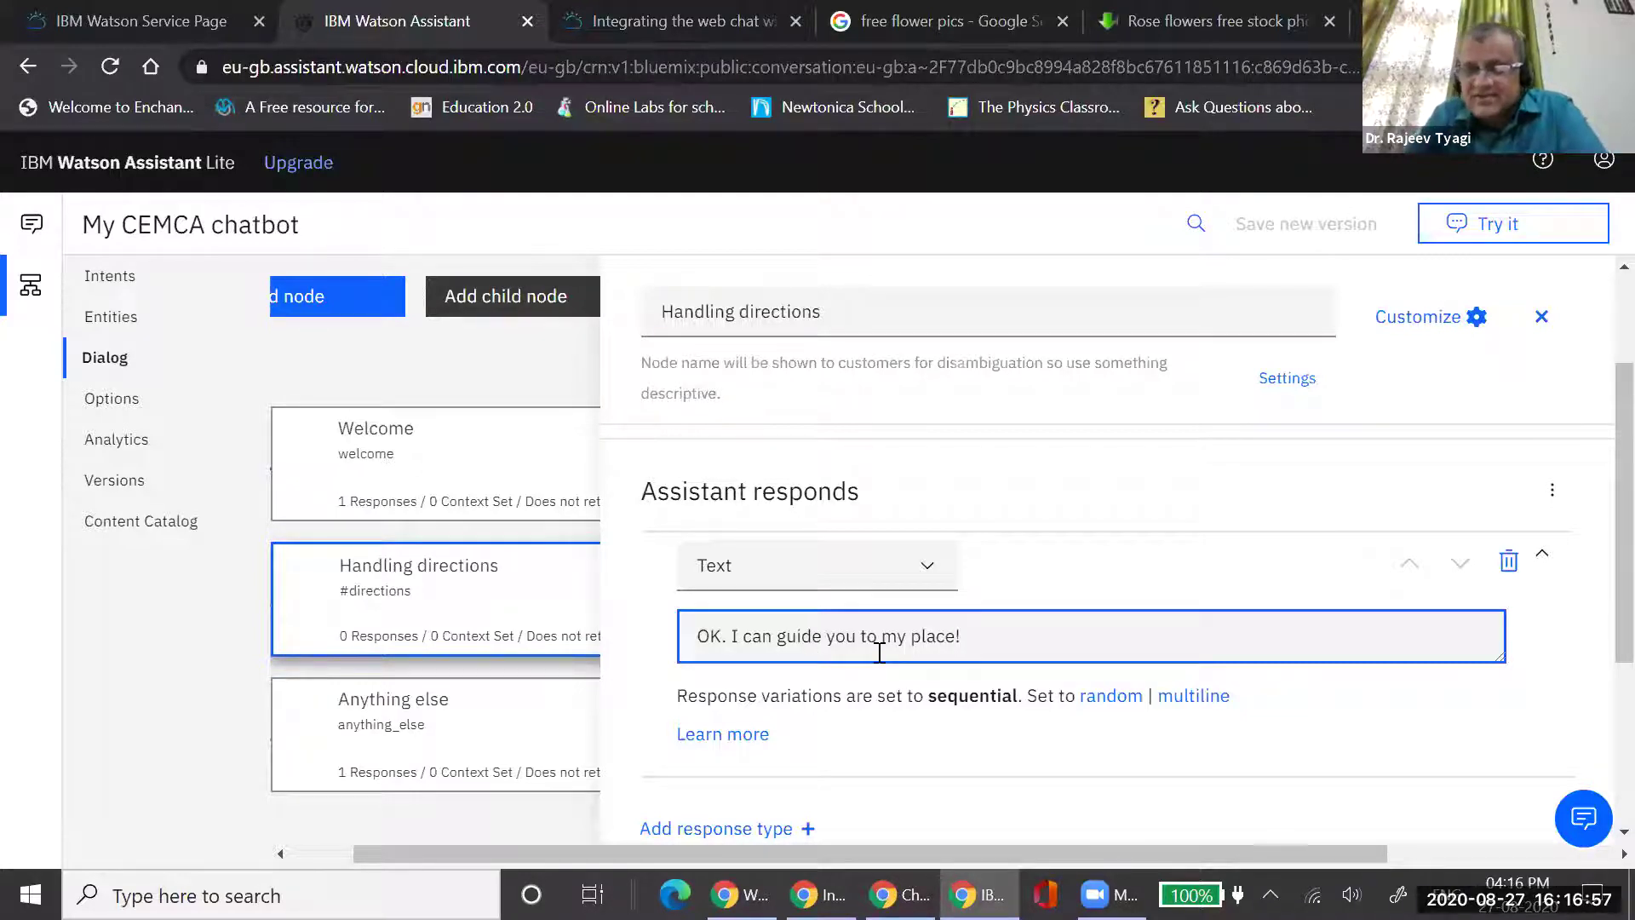
Test the assistant by resubmitting the most recent question, "Can you please tell where is your institute located"
{"action": "scroll", "coordinate": [971, 673], "scroll_direction": "down", "scroll_amount": 2}
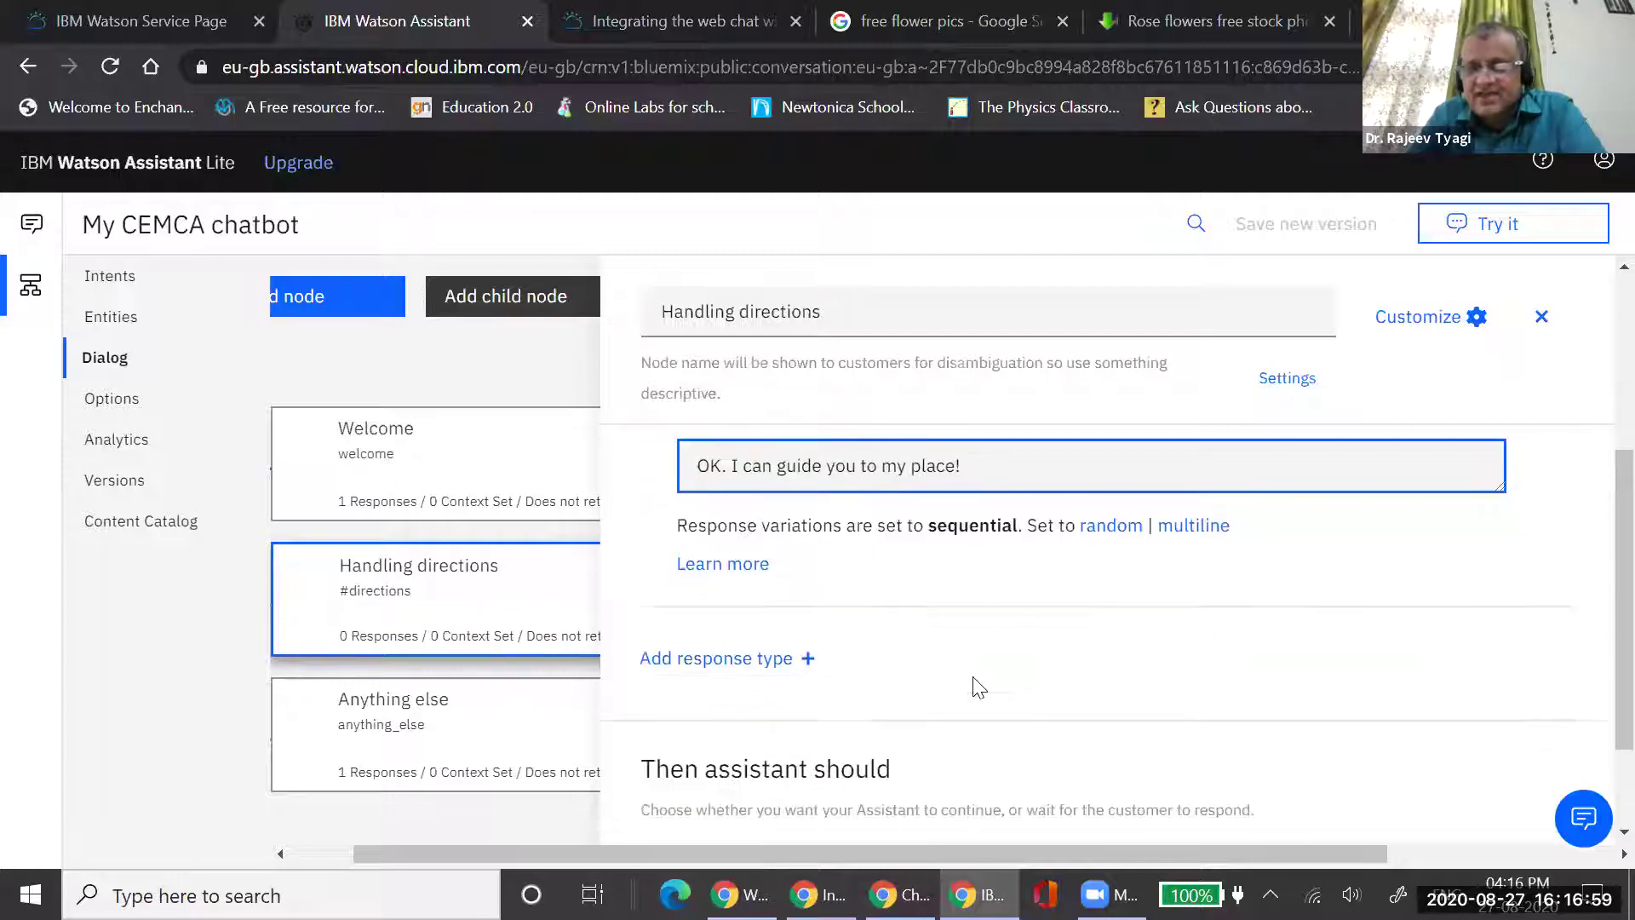
{"action": "scroll", "coordinate": [974, 683], "scroll_direction": "down", "scroll_amount": 2}
{"action": "scroll", "coordinate": [1040, 573], "scroll_direction": "up", "scroll_amount": 3}
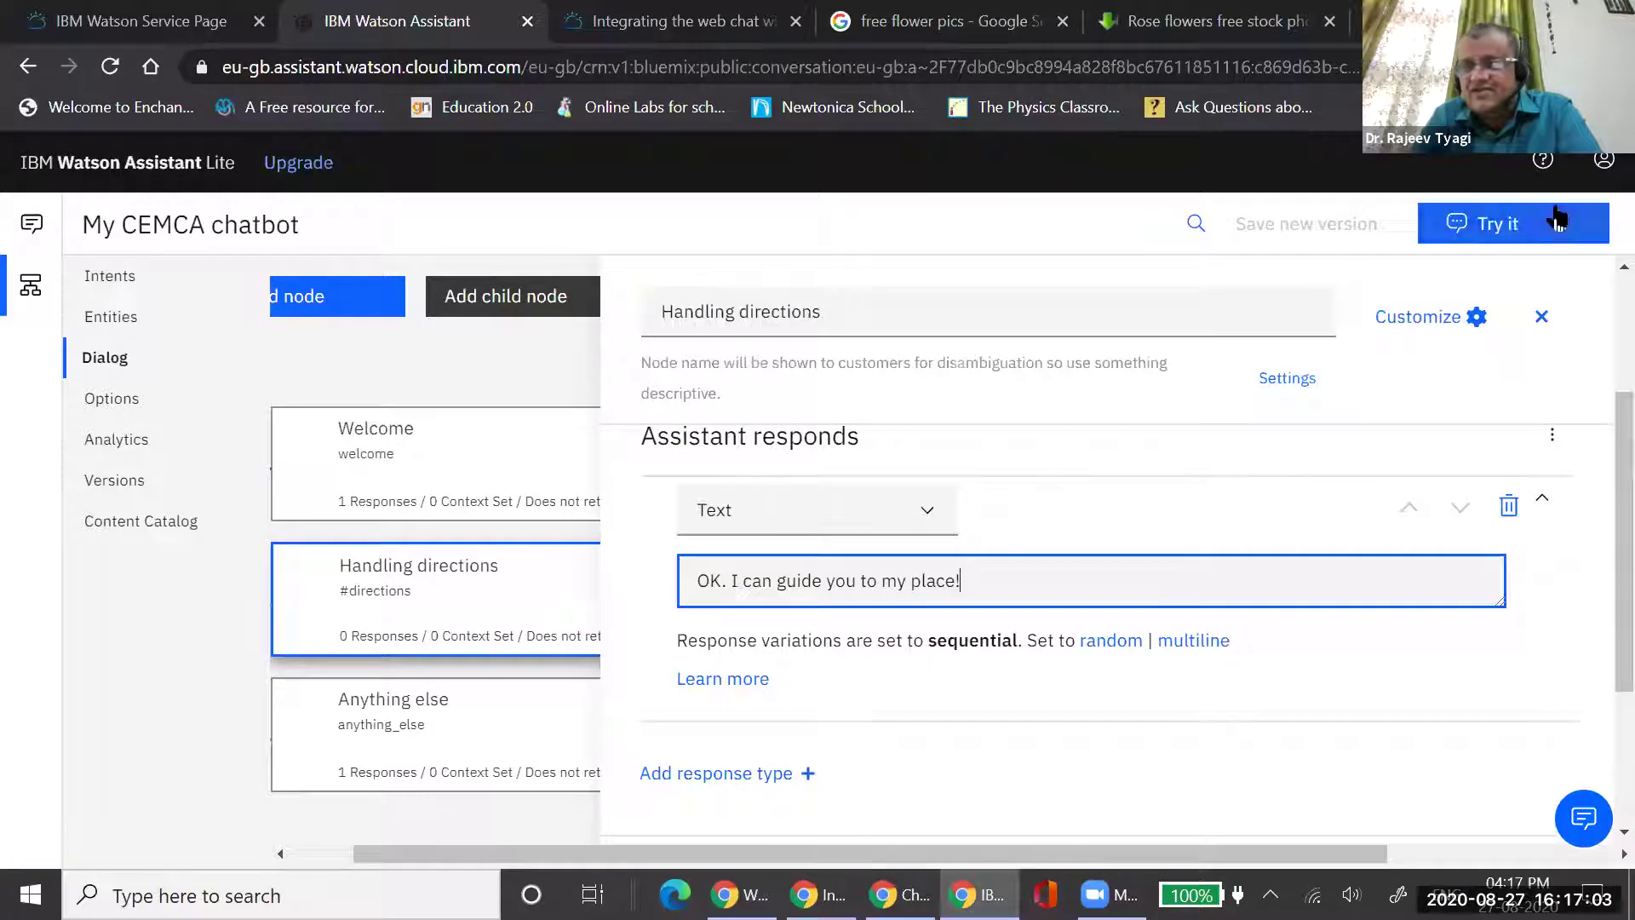
{"action": "left_click", "coordinate": [1497, 223]}
{"action": "left_click", "coordinate": [1497, 223]}
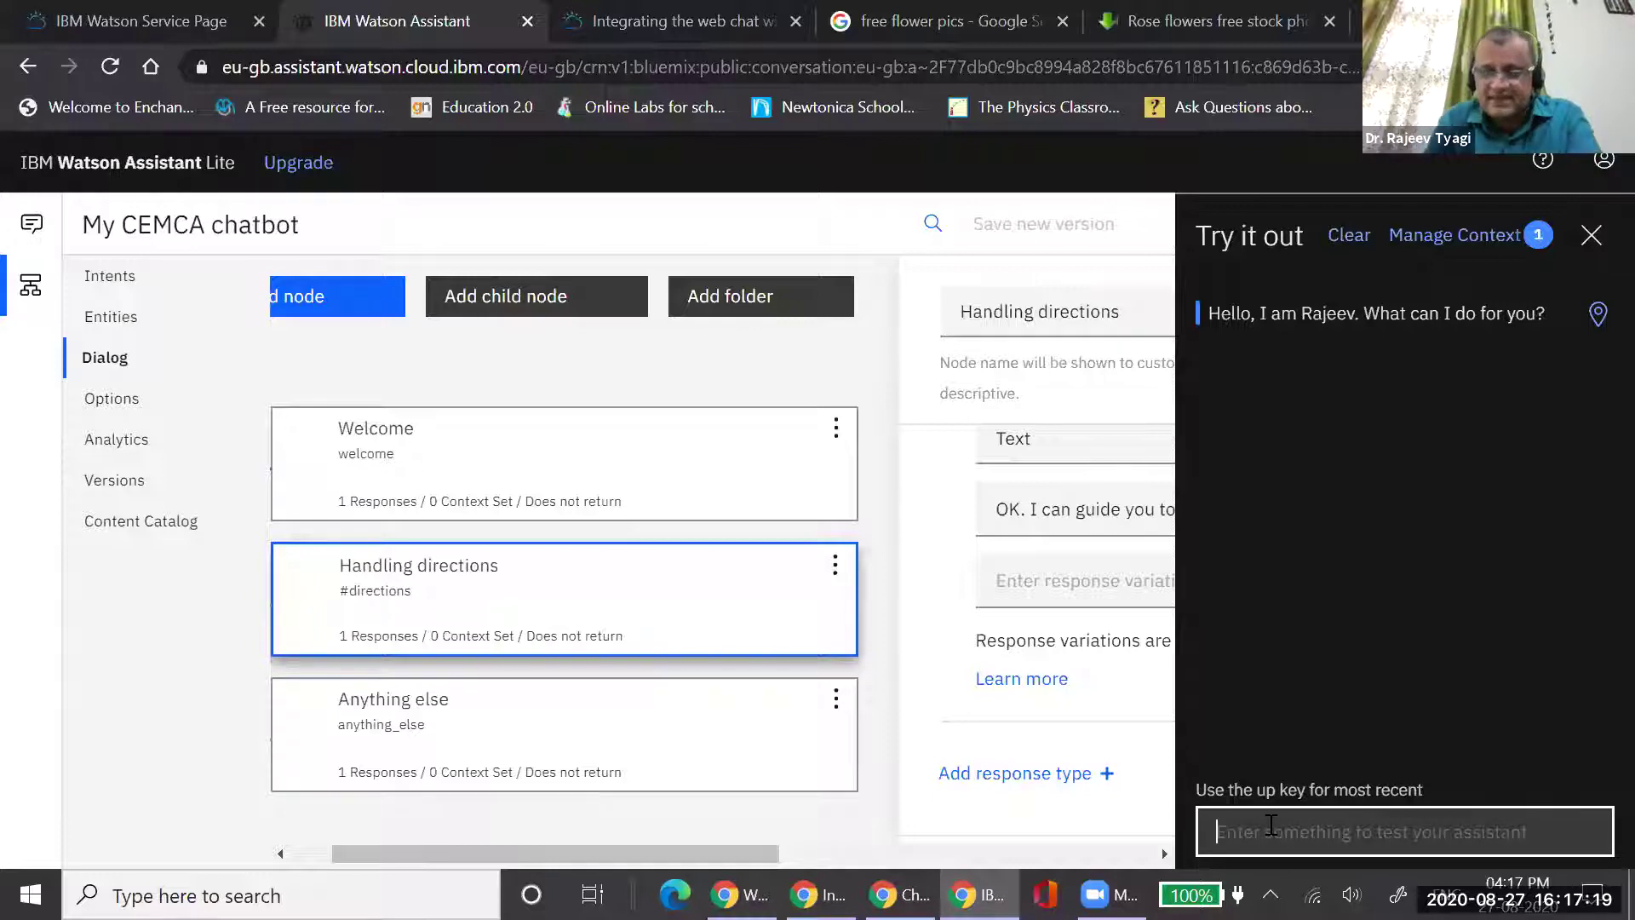
{"action": "key", "text": "Up"}
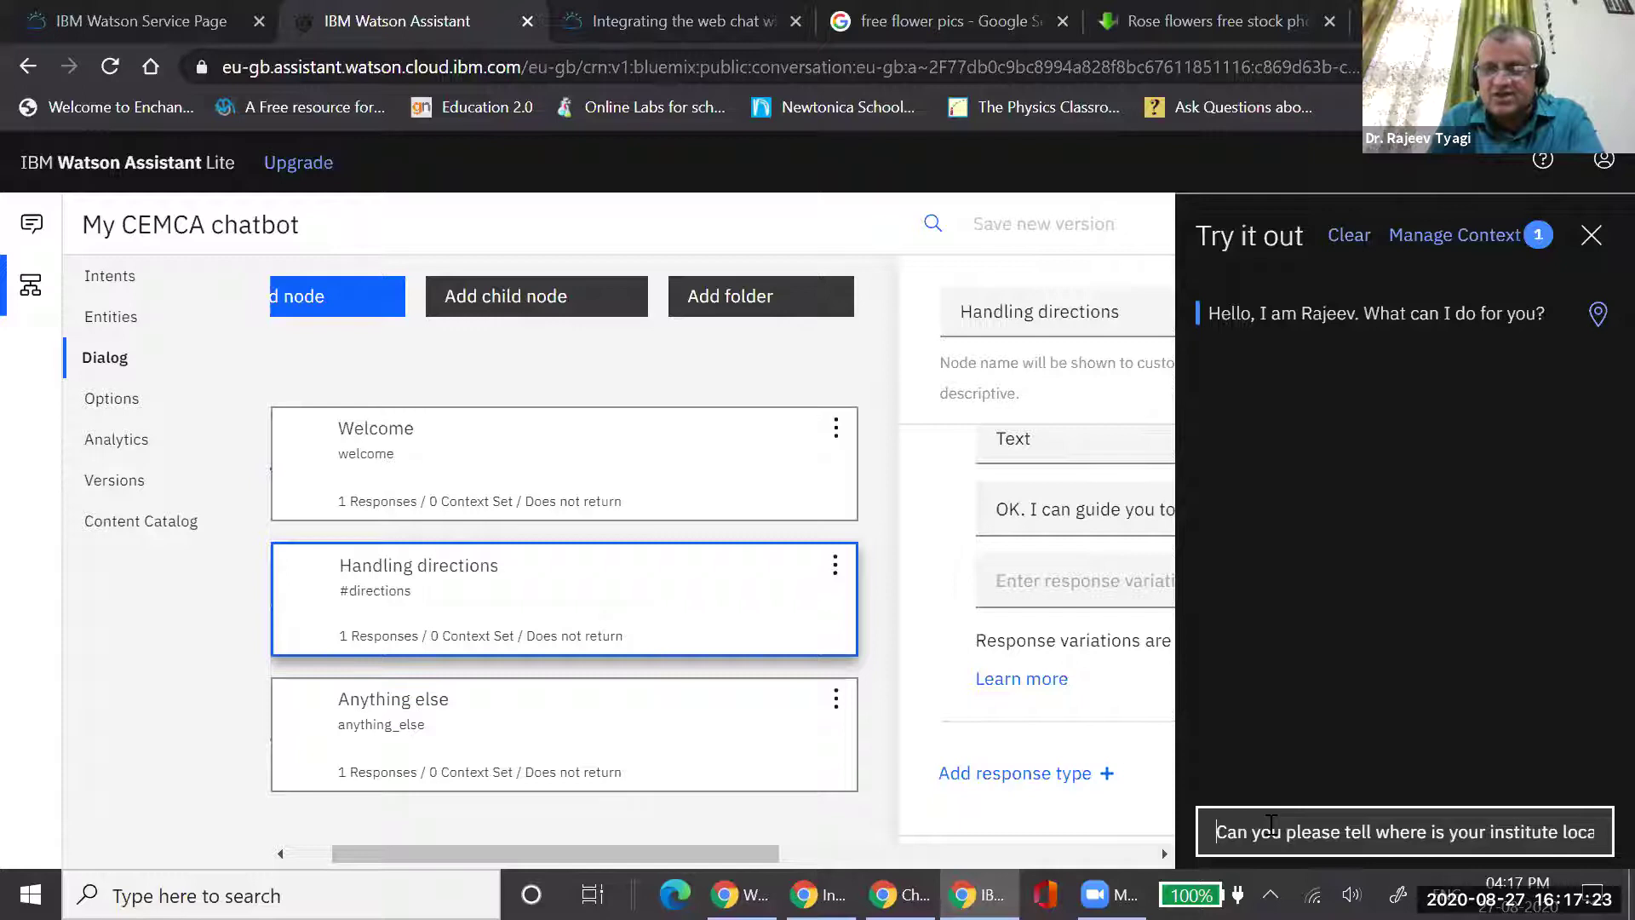
{"action": "key", "text": "Return"}
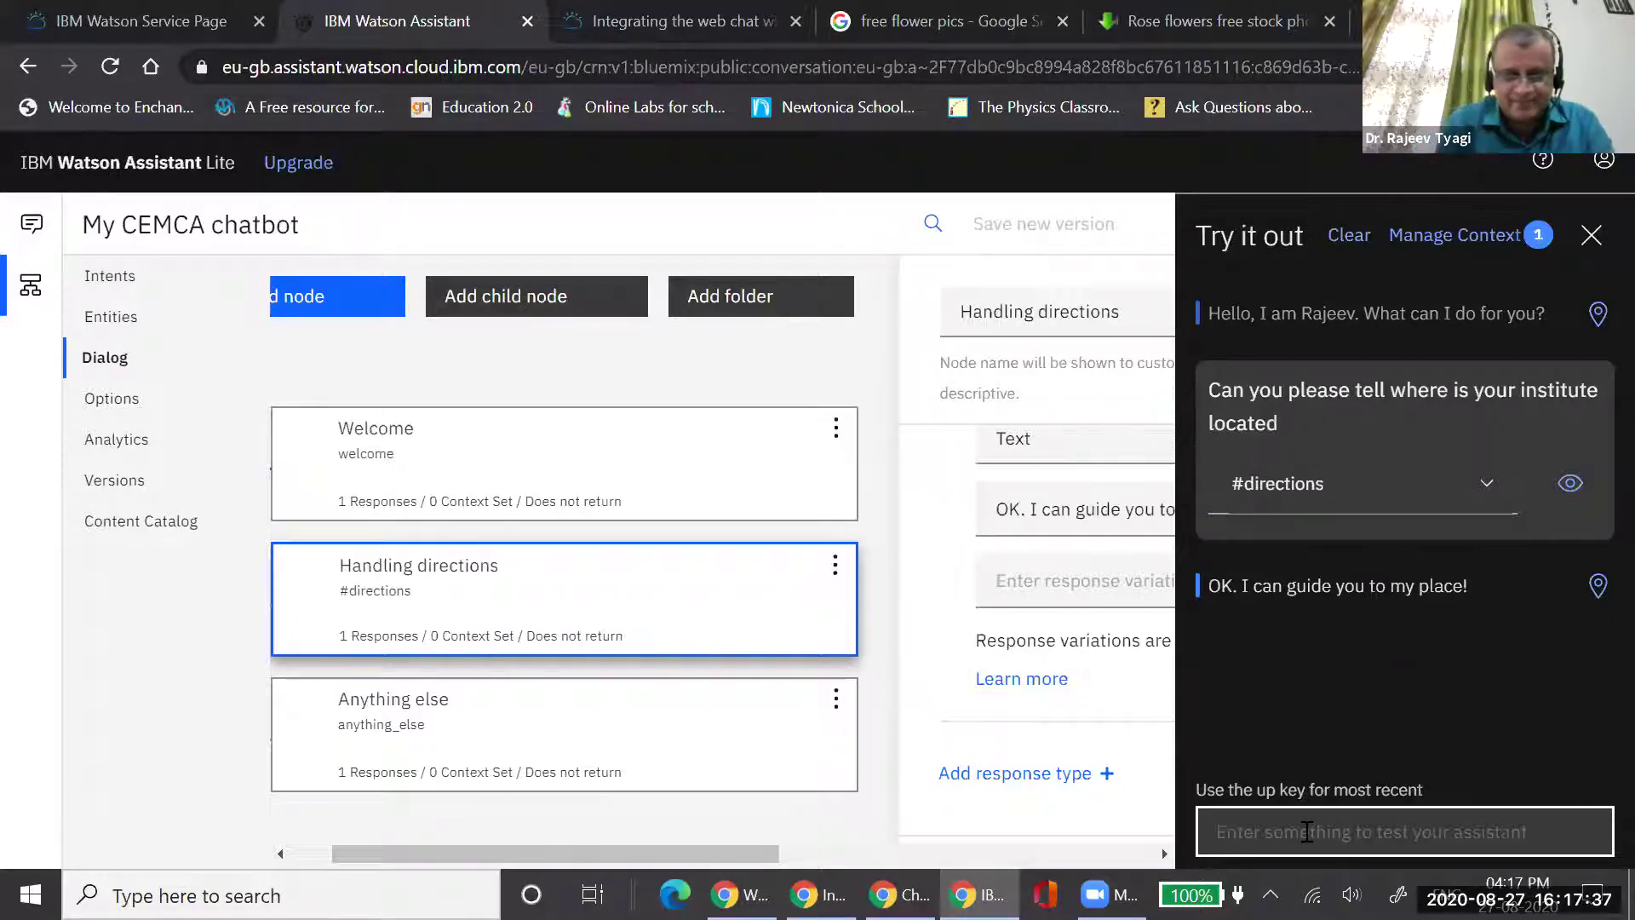
Test the assistant with the questions "can you teach me physics?" and "Which courses do you offer?"
{"action": "type", "text": "can you teach me physics?"}
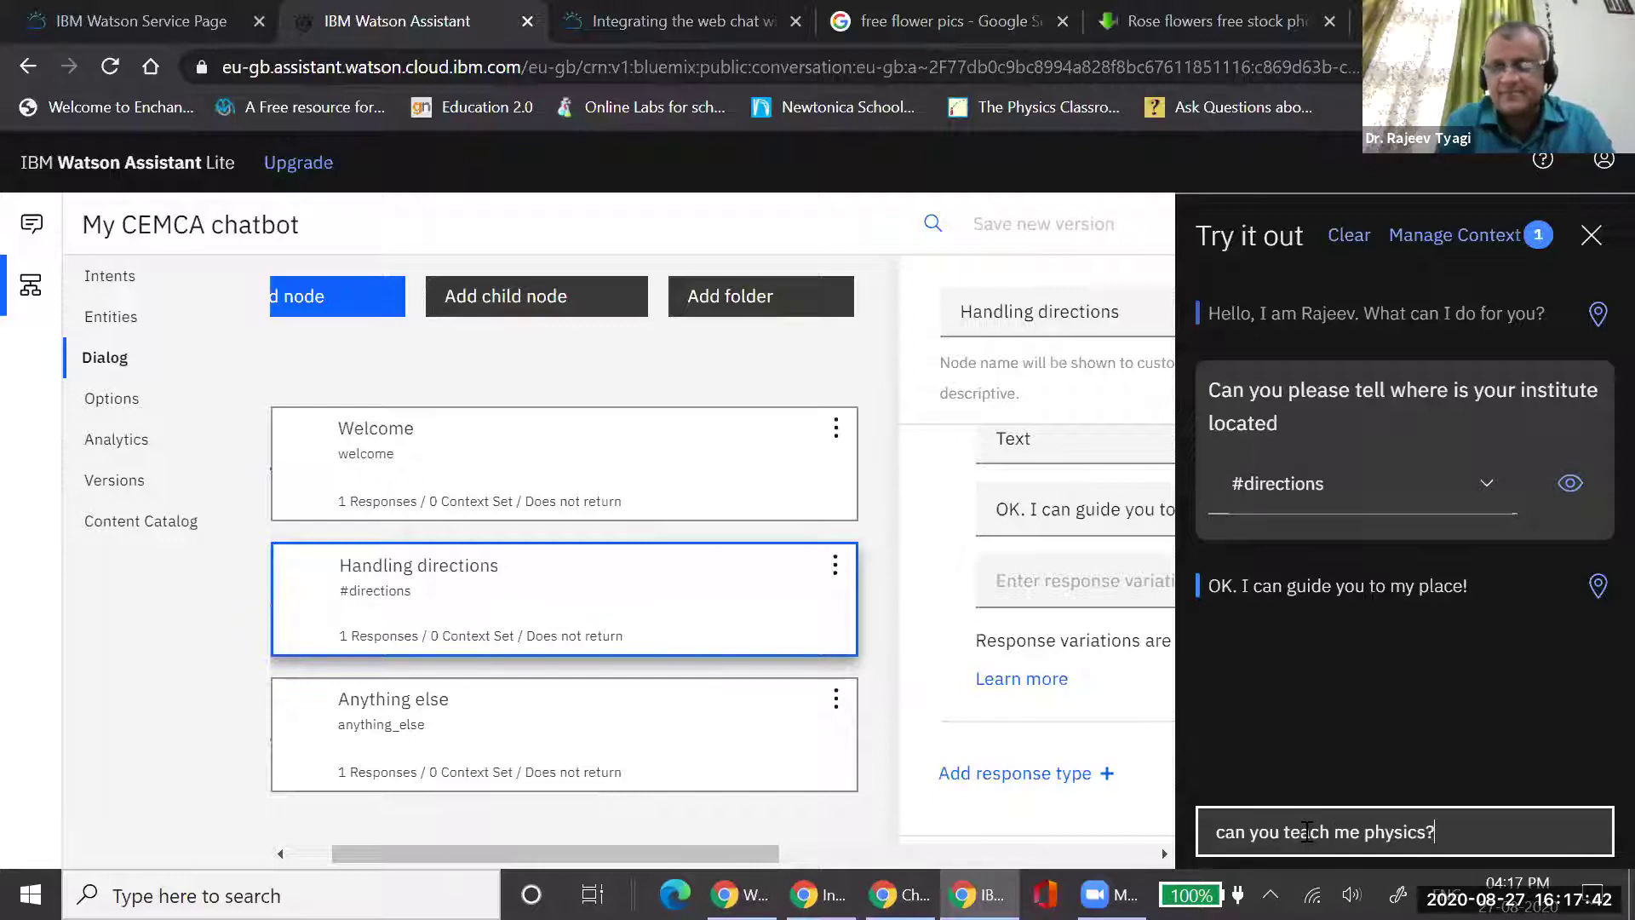
{"action": "key", "text": "Return"}
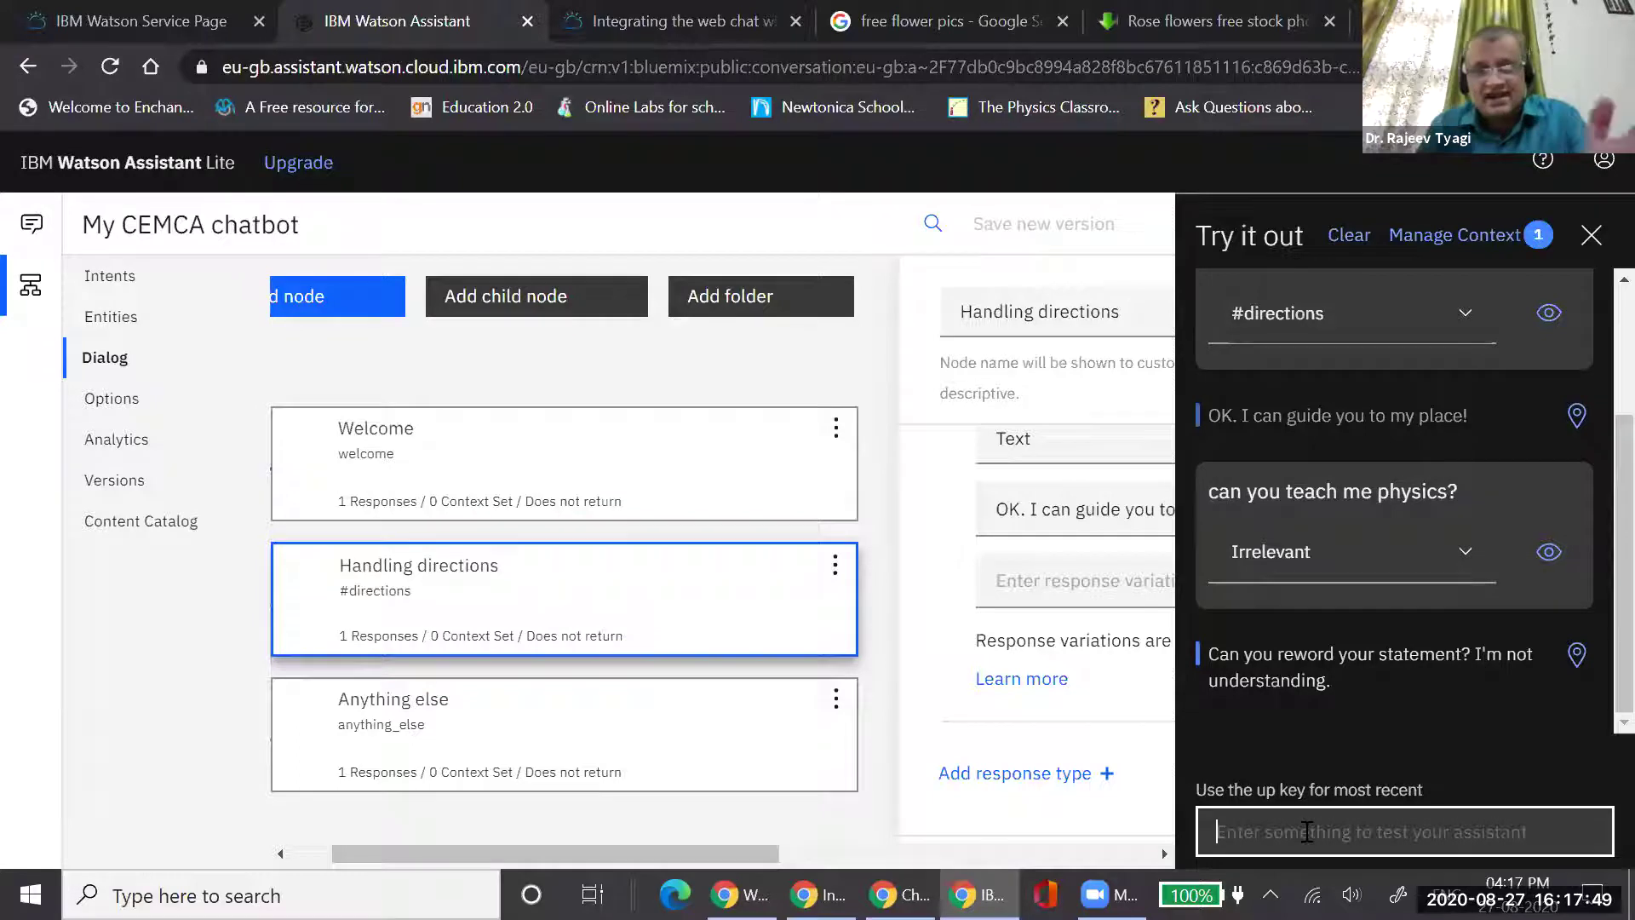
{"action": "mouse_move", "coordinate": [1107, 895]}
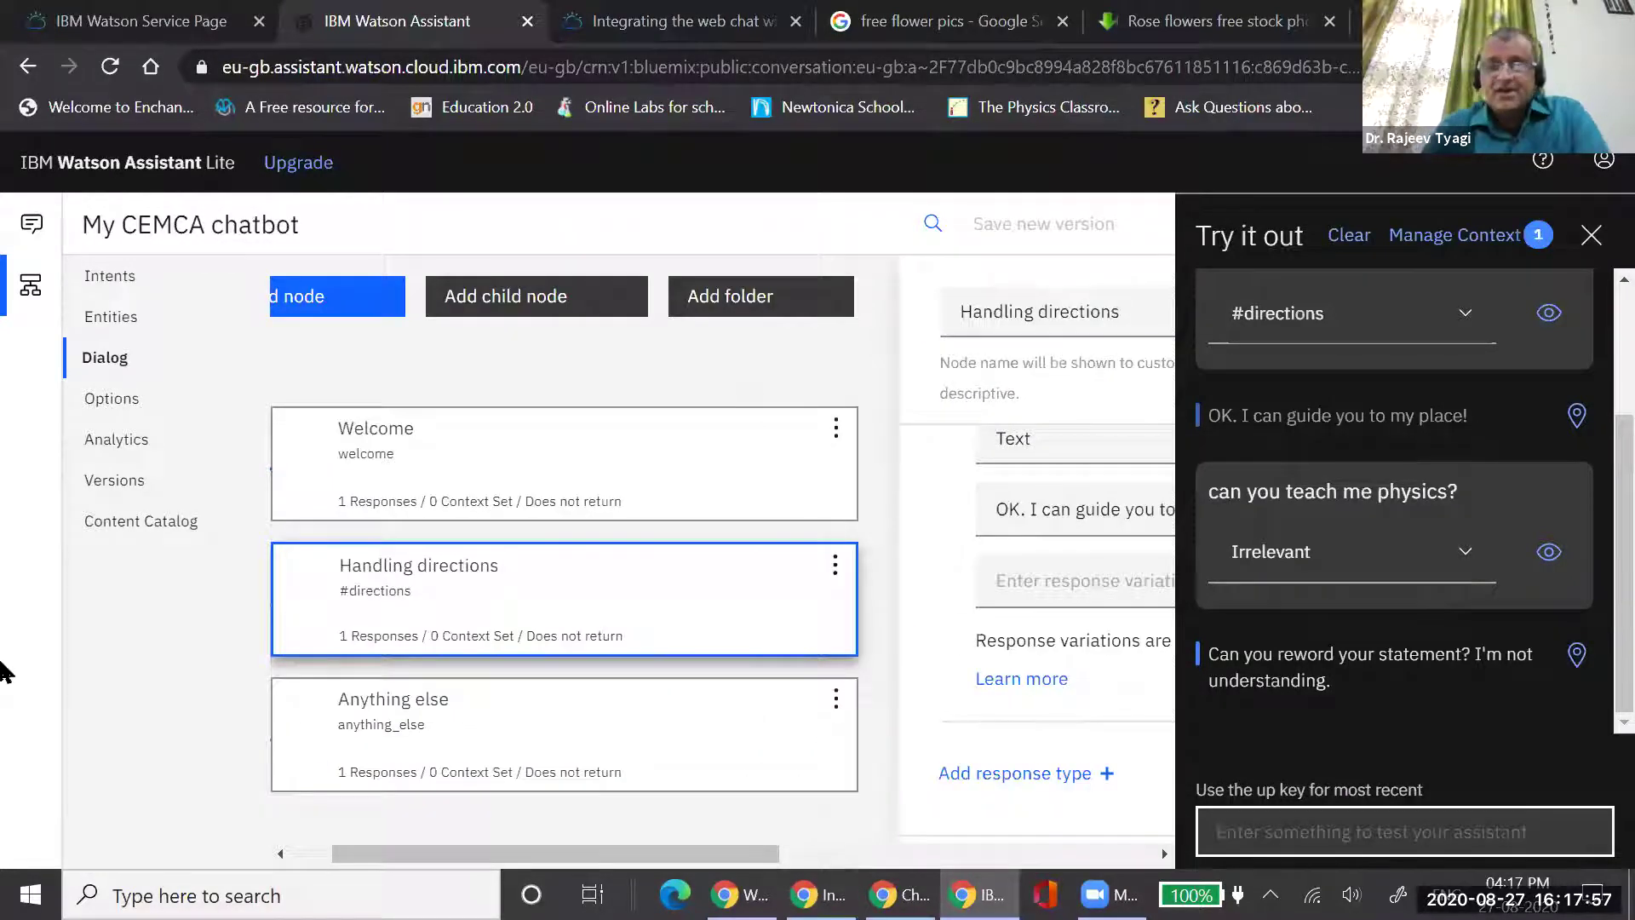
{"action": "mouse_move", "coordinate": [4, 673]}
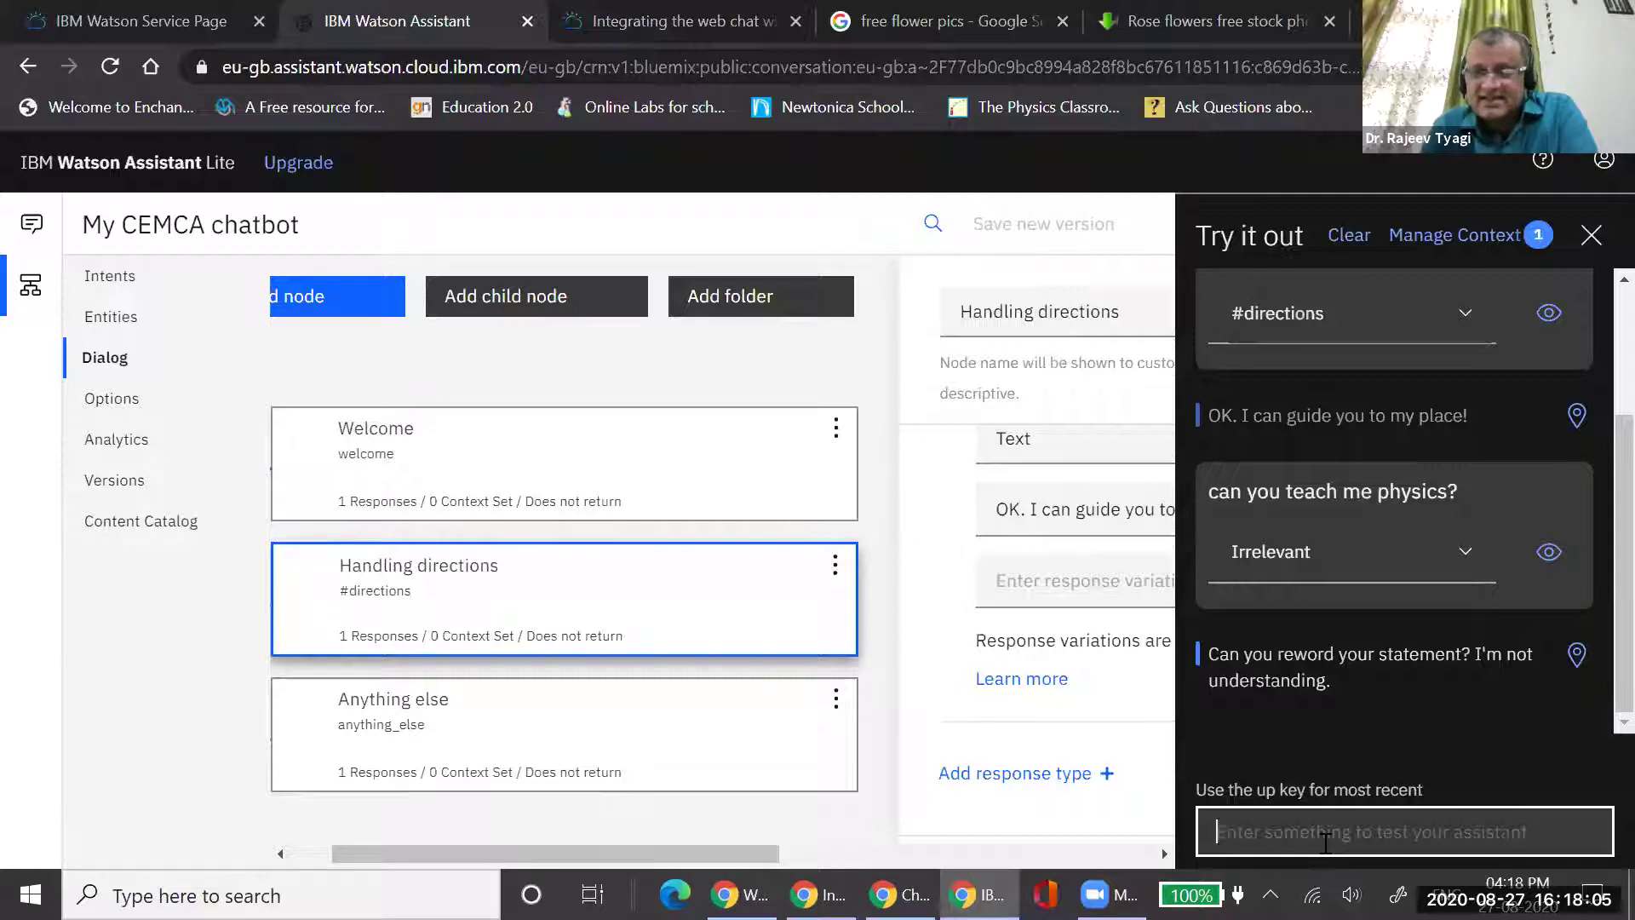
{"action": "type", "text": "W"}
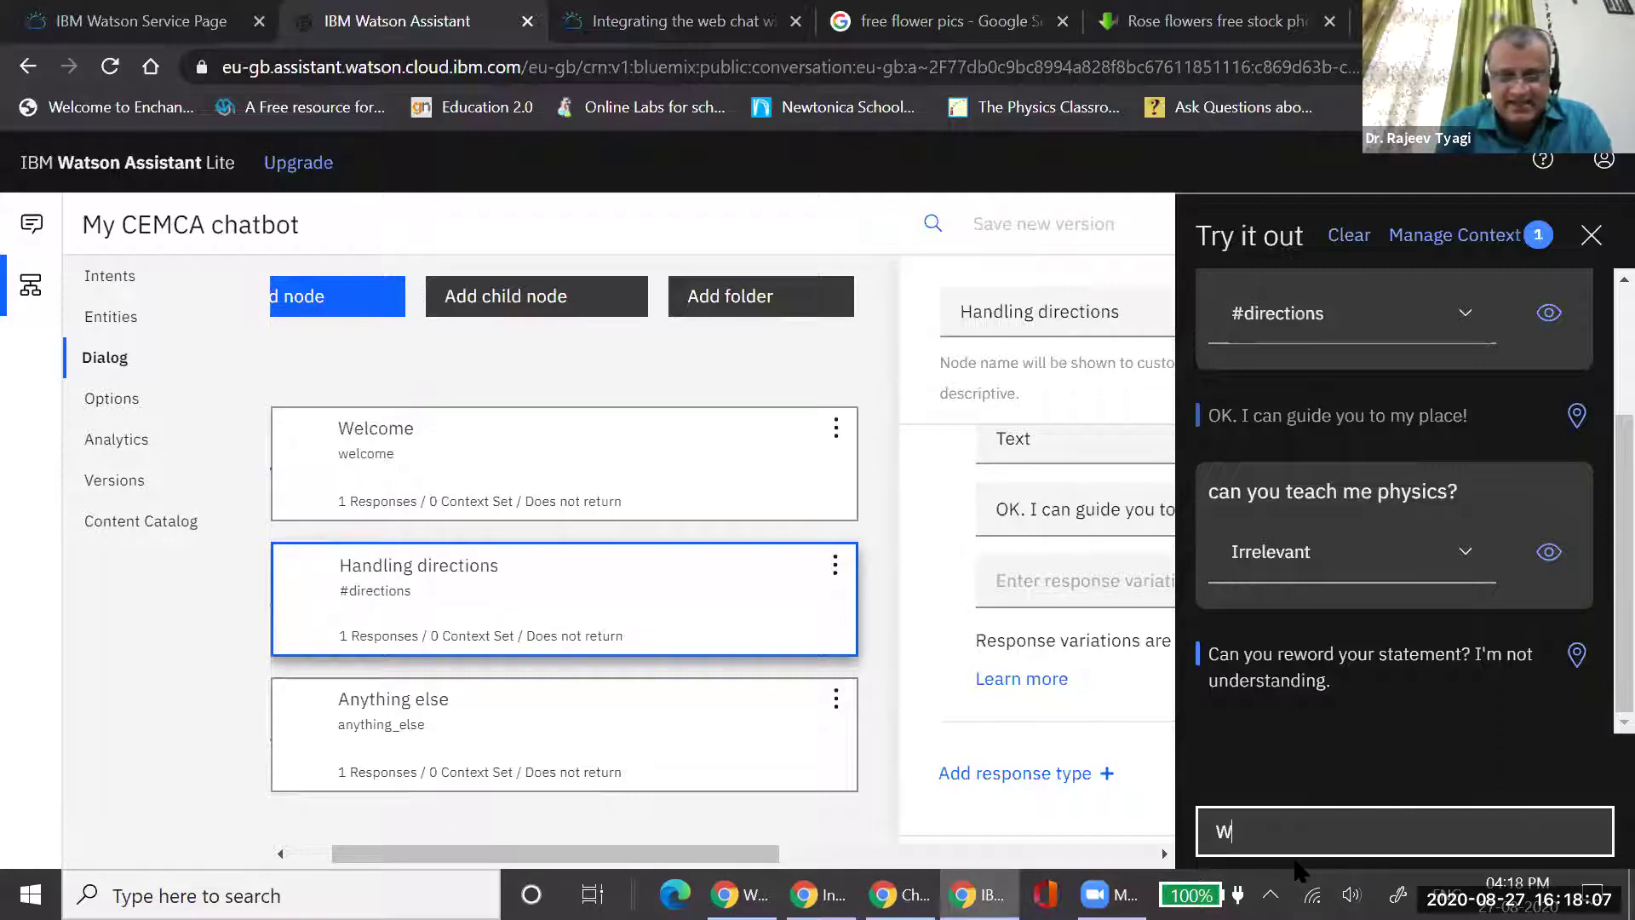
{"action": "type", "text": "hich cour"}
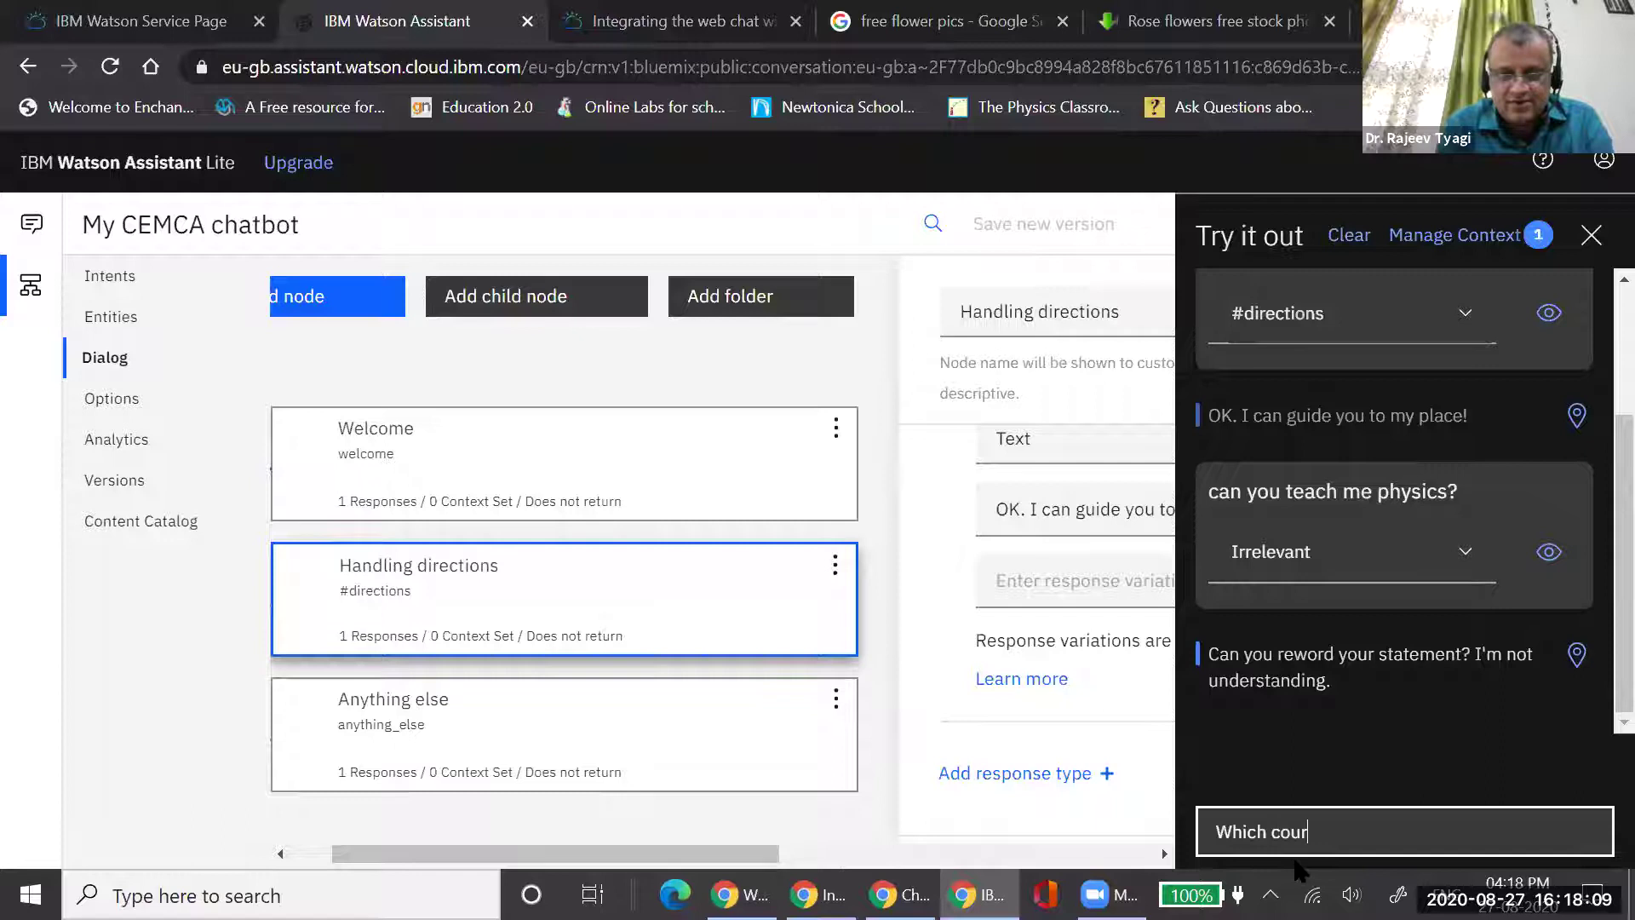
{"action": "type", "text": "ses do you offer?"}
{"action": "key", "text": "Return"}
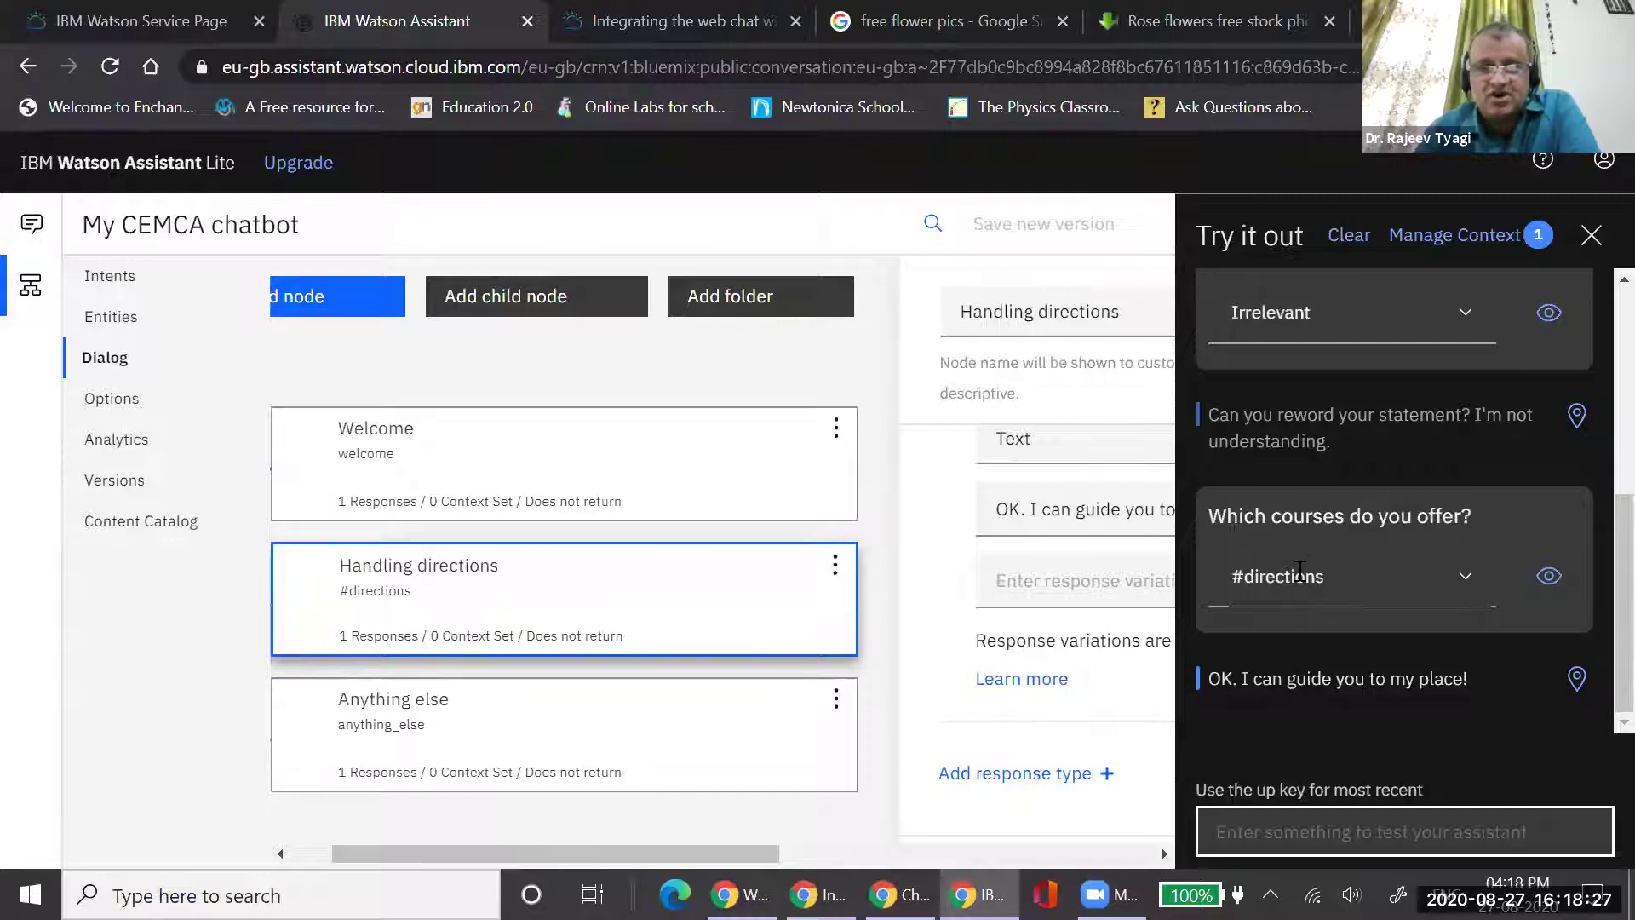
Examine the available intents and the recognition confidence for the test question "Which courses do you offer?"
{"action": "left_click", "coordinate": [1466, 579]}
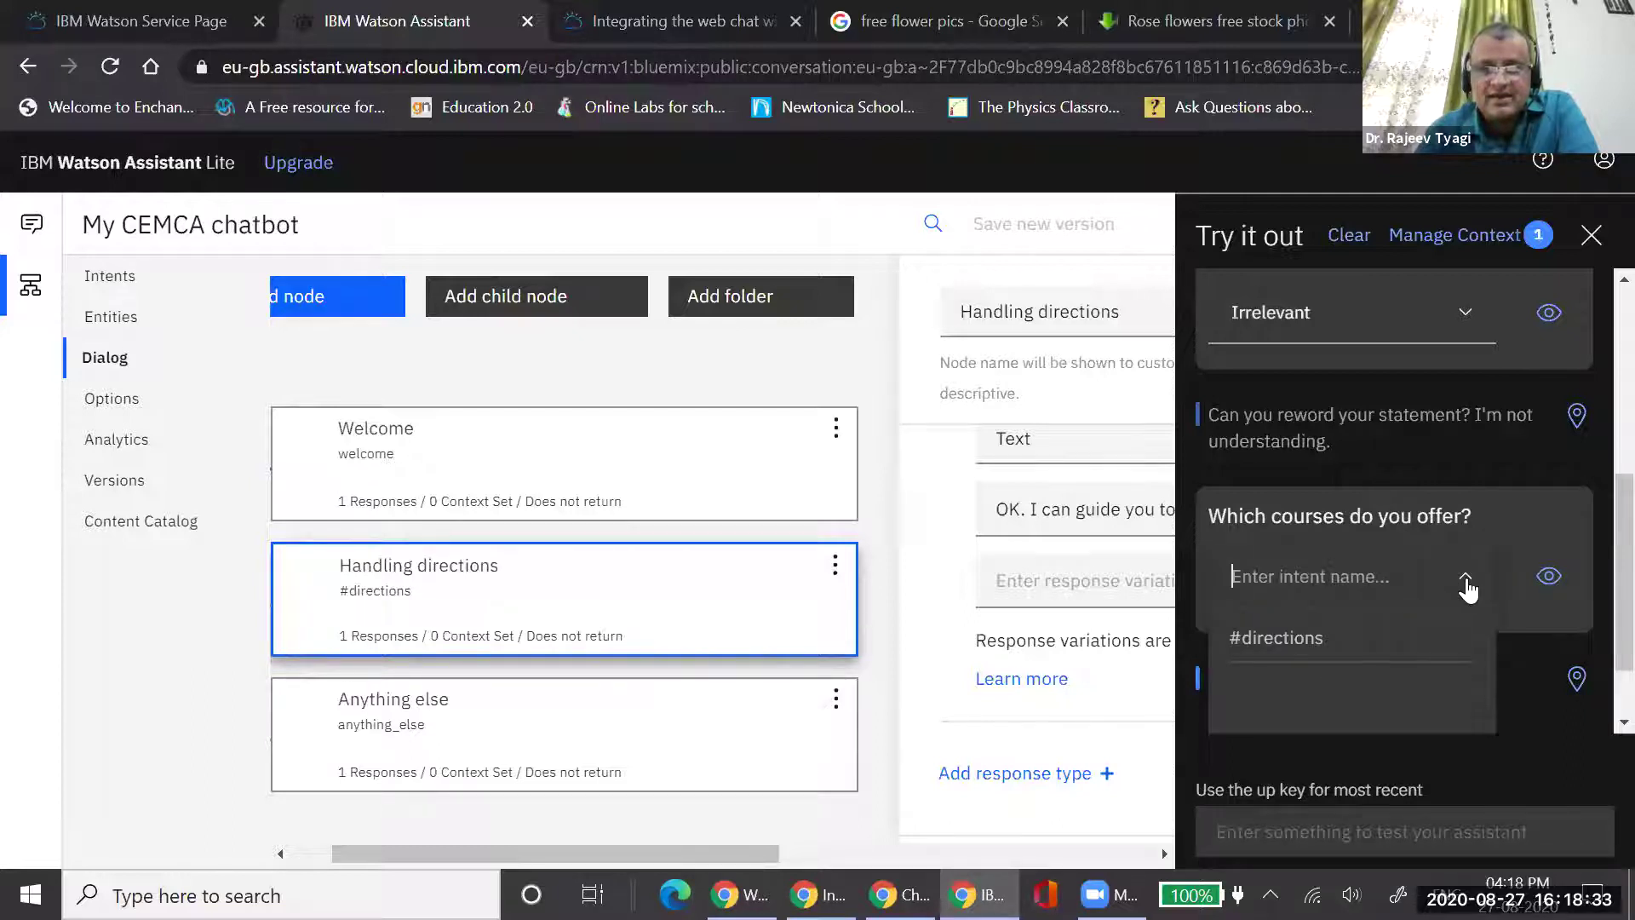
{"action": "left_click", "coordinate": [1467, 586]}
{"action": "left_click", "coordinate": [1468, 586]}
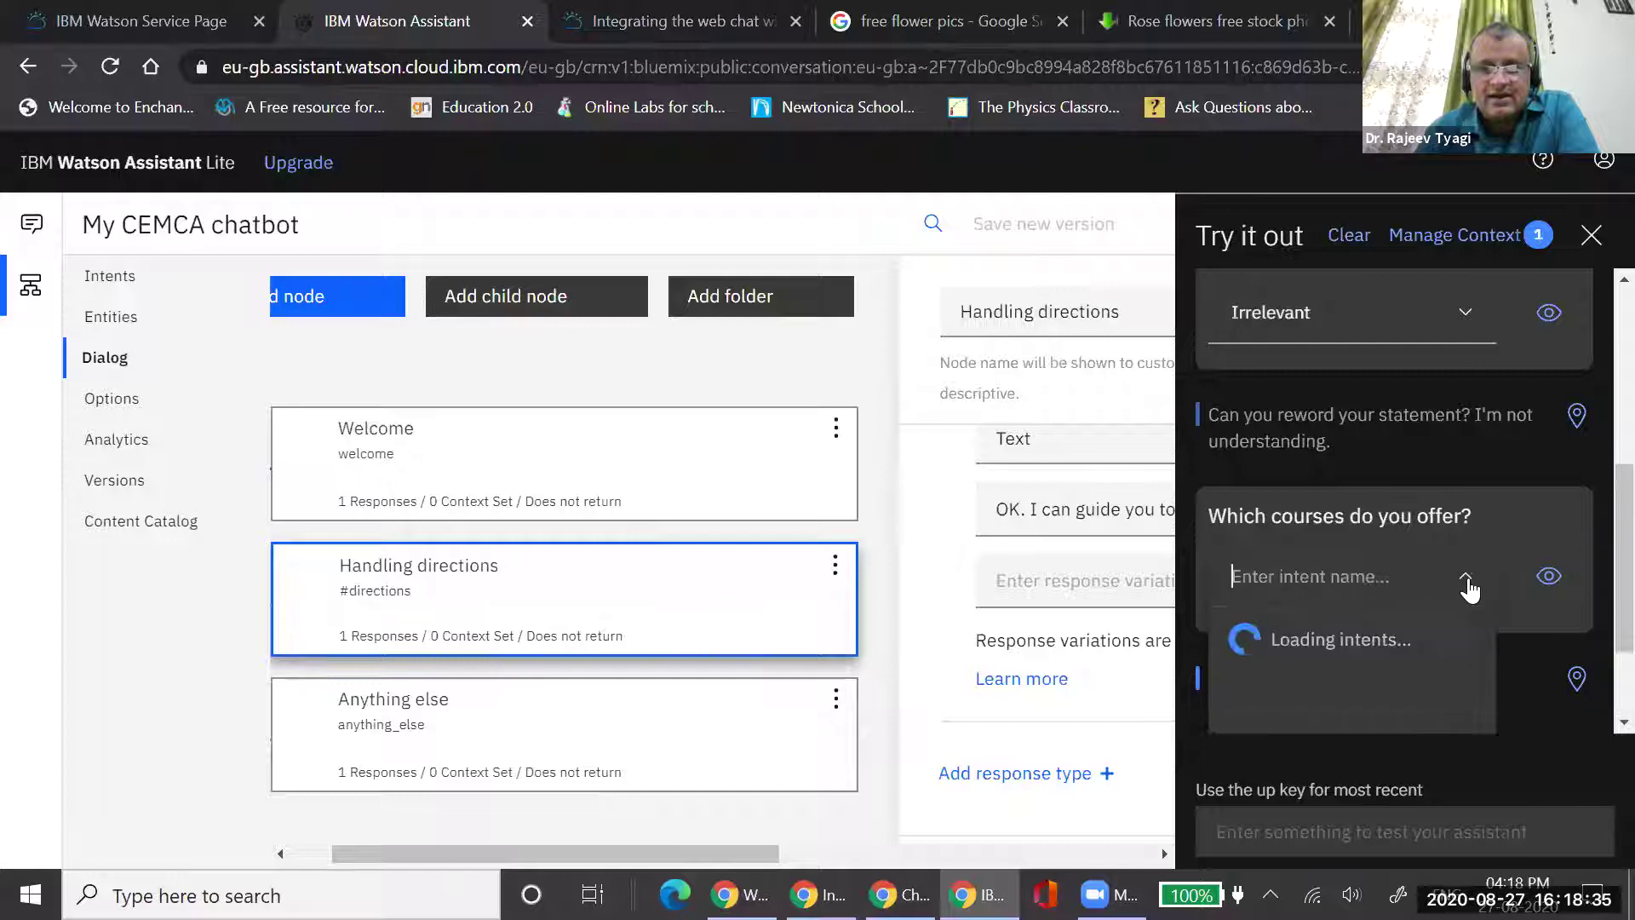
{"action": "left_click", "coordinate": [1547, 579]}
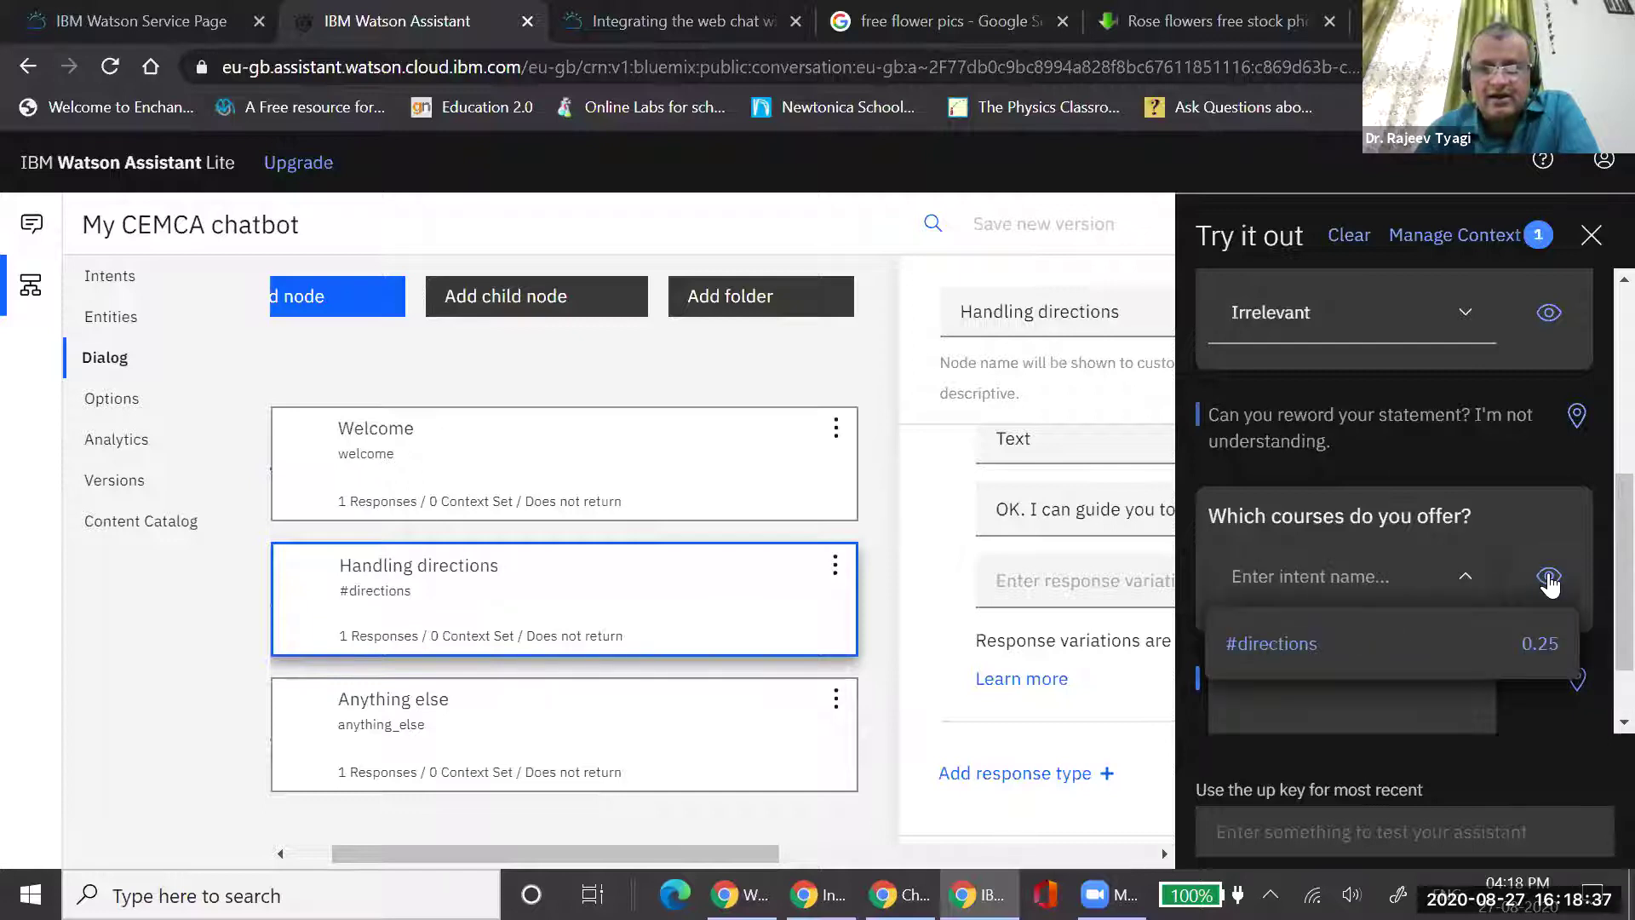
{"action": "left_click", "coordinate": [1506, 661]}
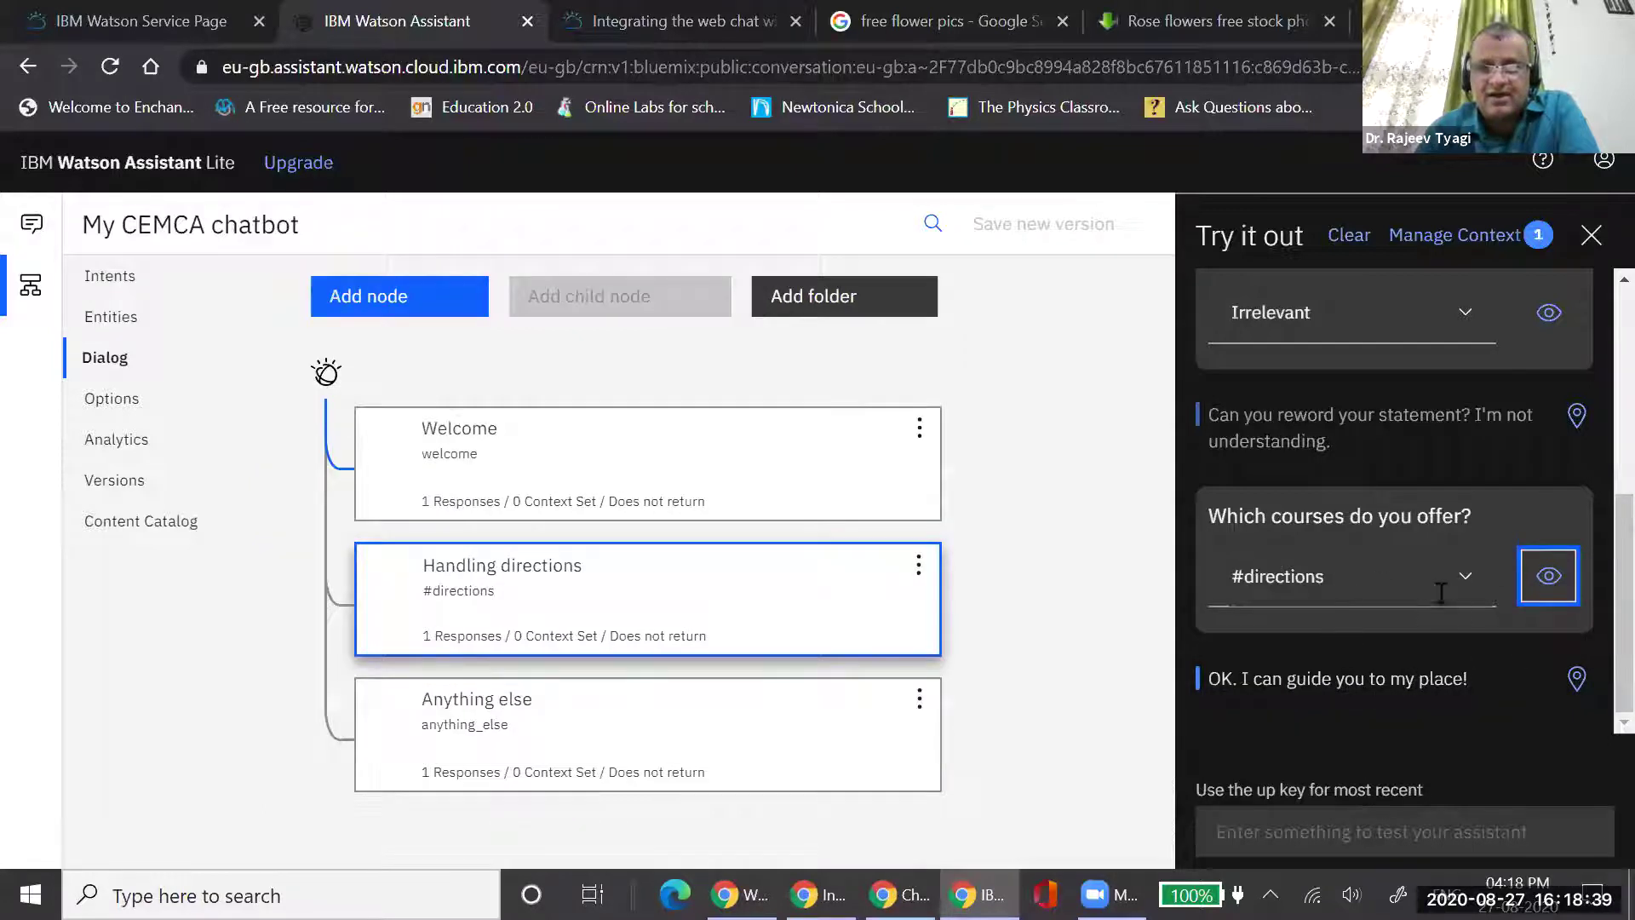
{"action": "left_click", "coordinate": [1465, 583]}
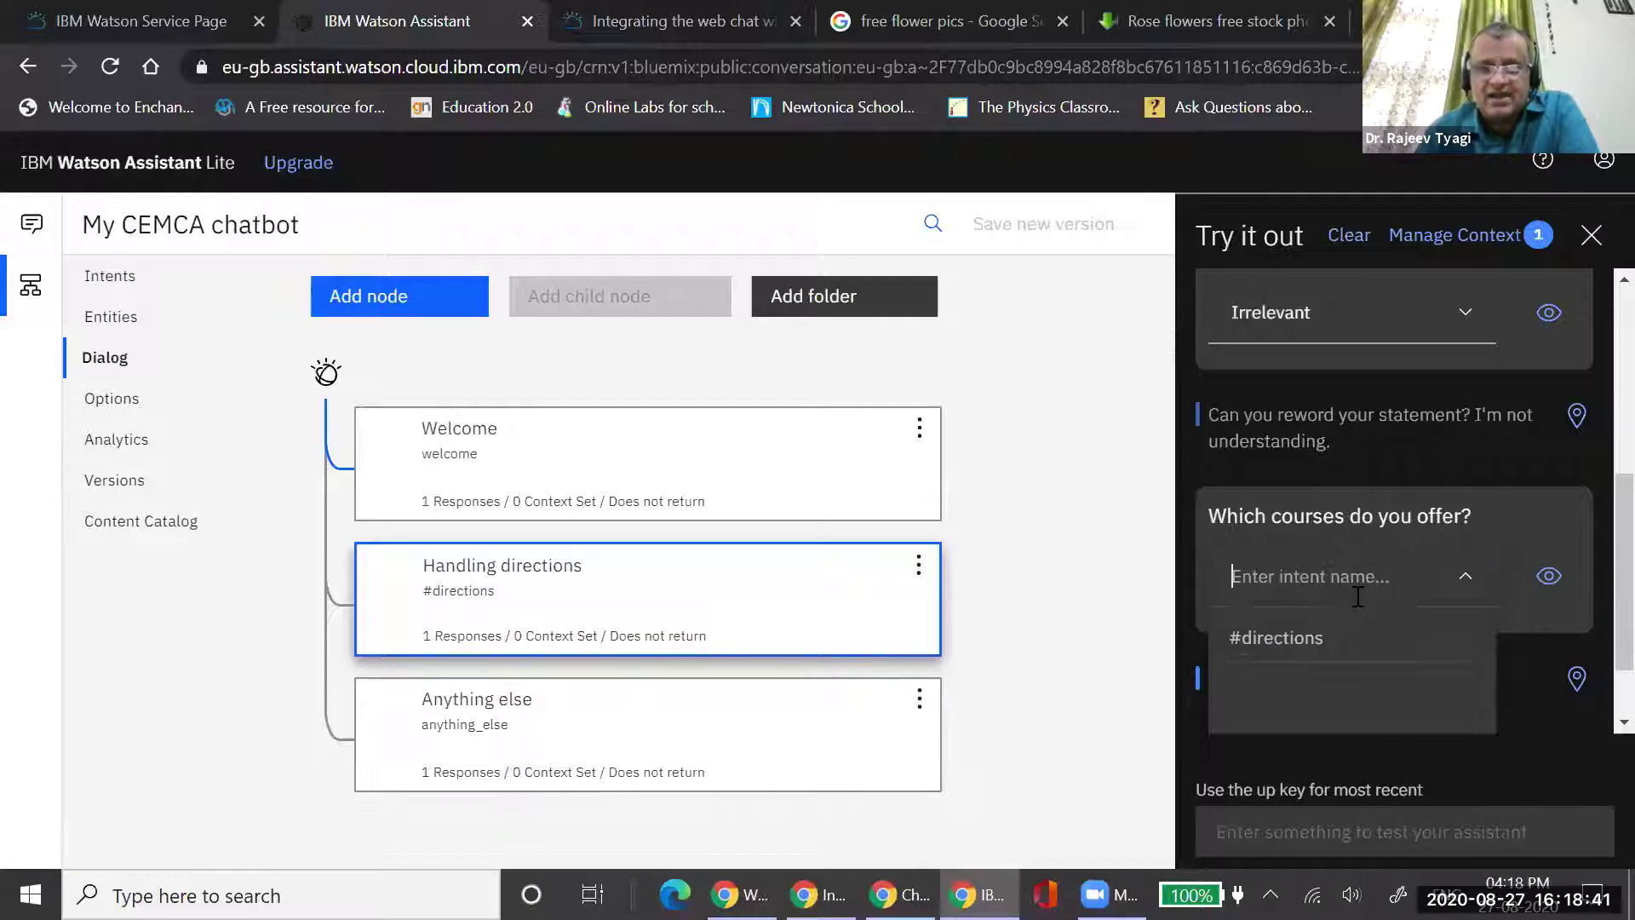
{"action": "left_click", "coordinate": [1522, 532]}
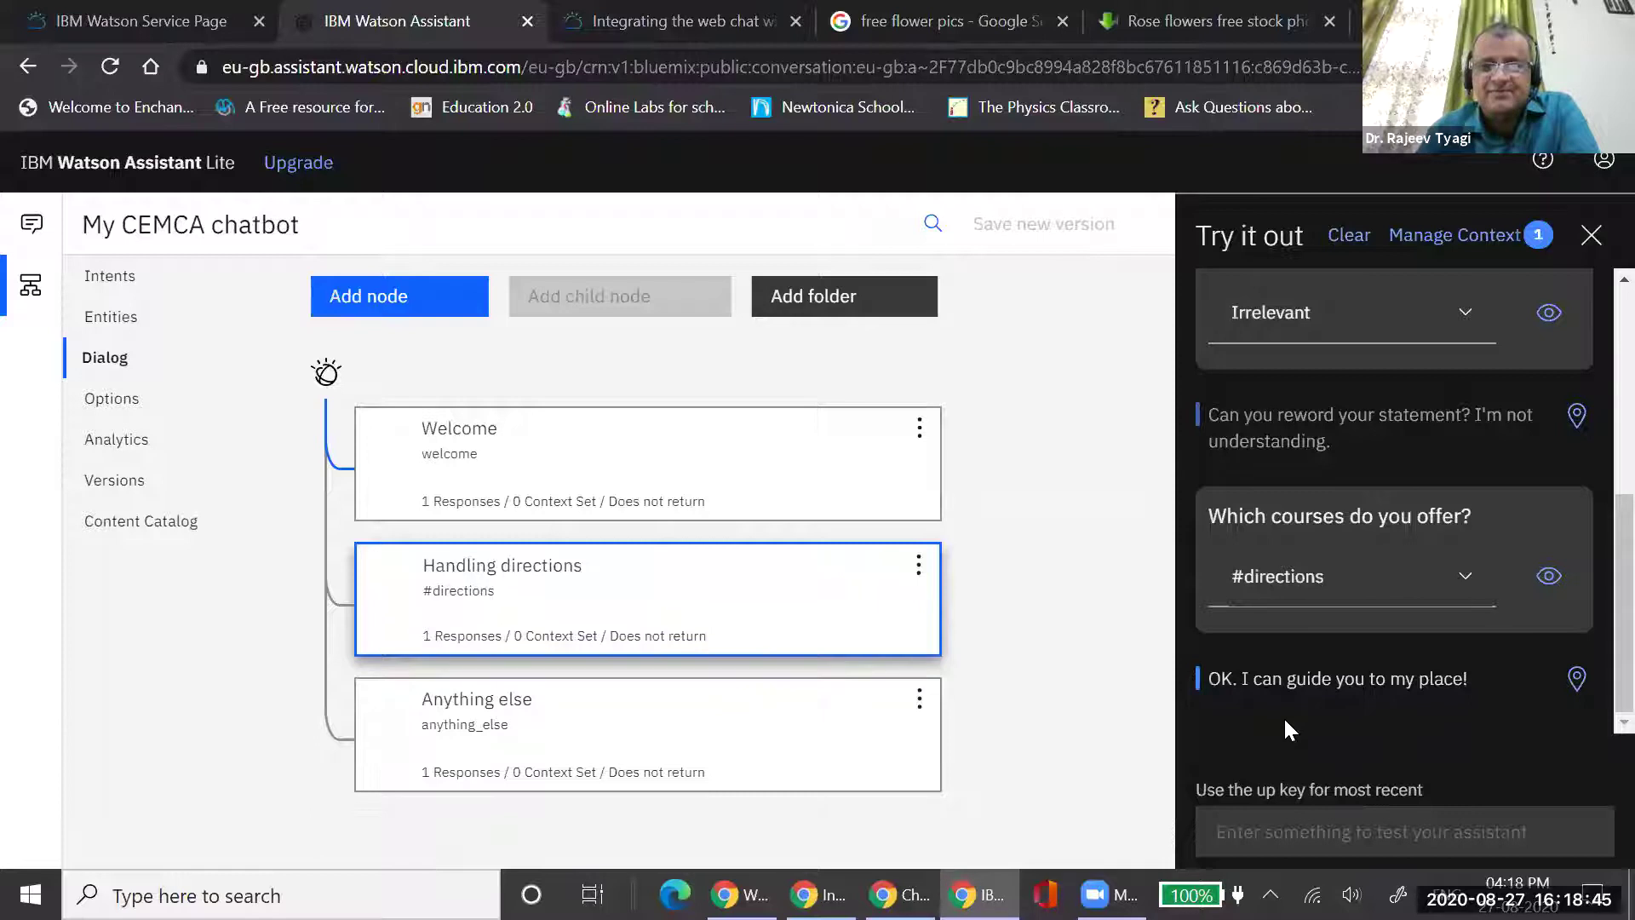
Assign the test question "Which courses do you offer?" to the #directions intent
{"action": "left_click", "coordinate": [1521, 586]}
{"action": "left_click", "coordinate": [1463, 587]}
{"action": "left_click", "coordinate": [1458, 578]}
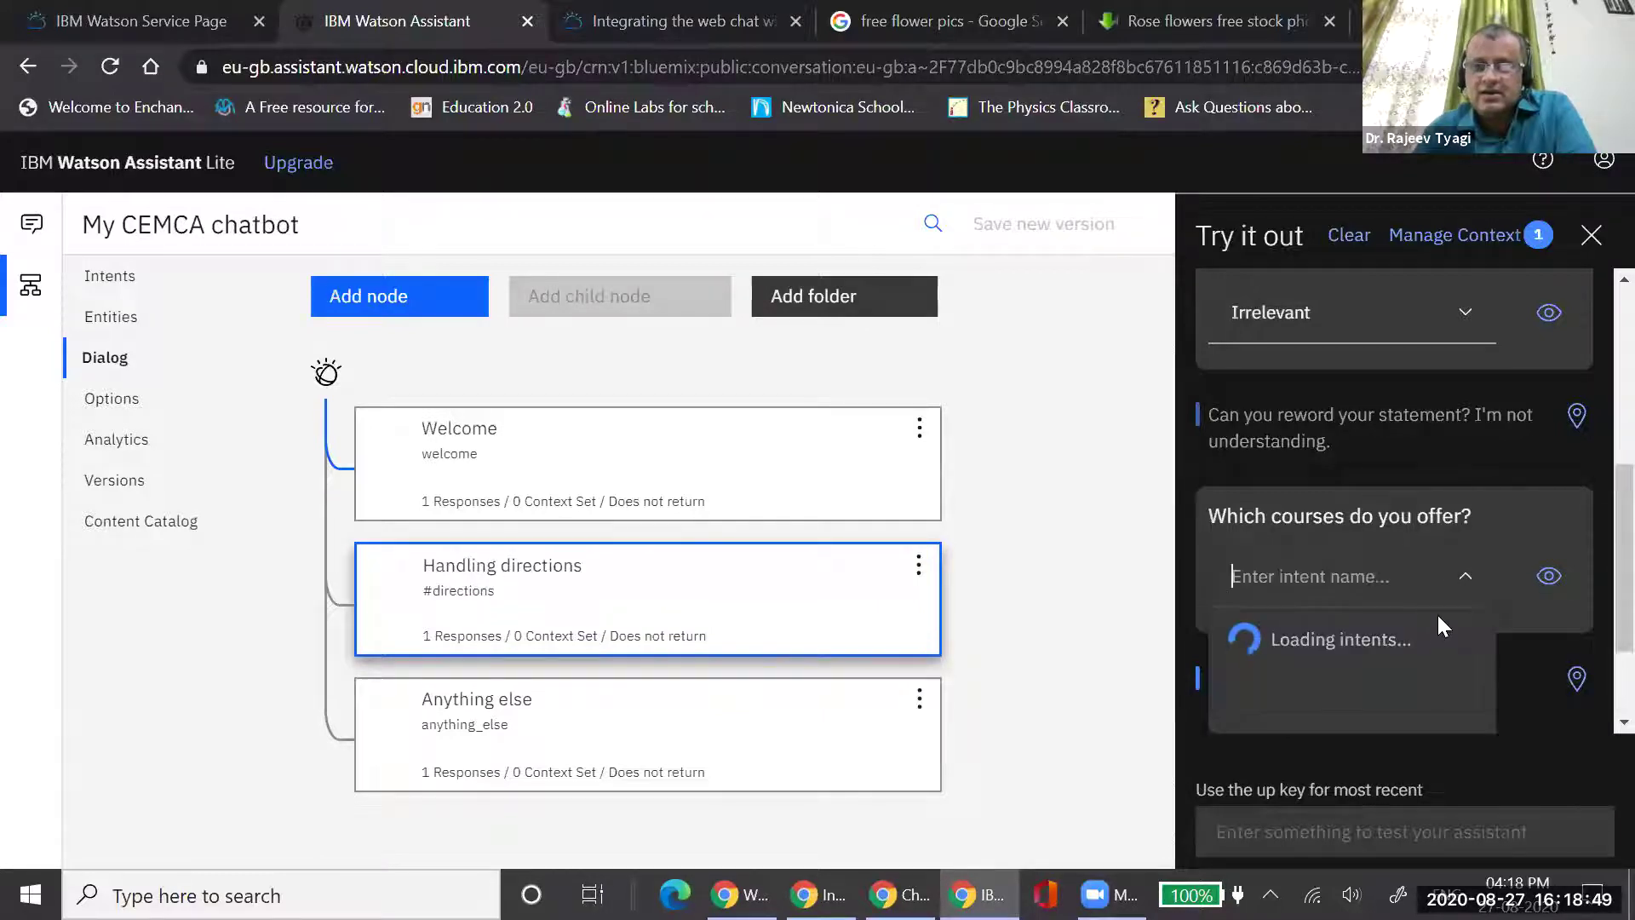
{"action": "left_click", "coordinate": [1377, 652]}
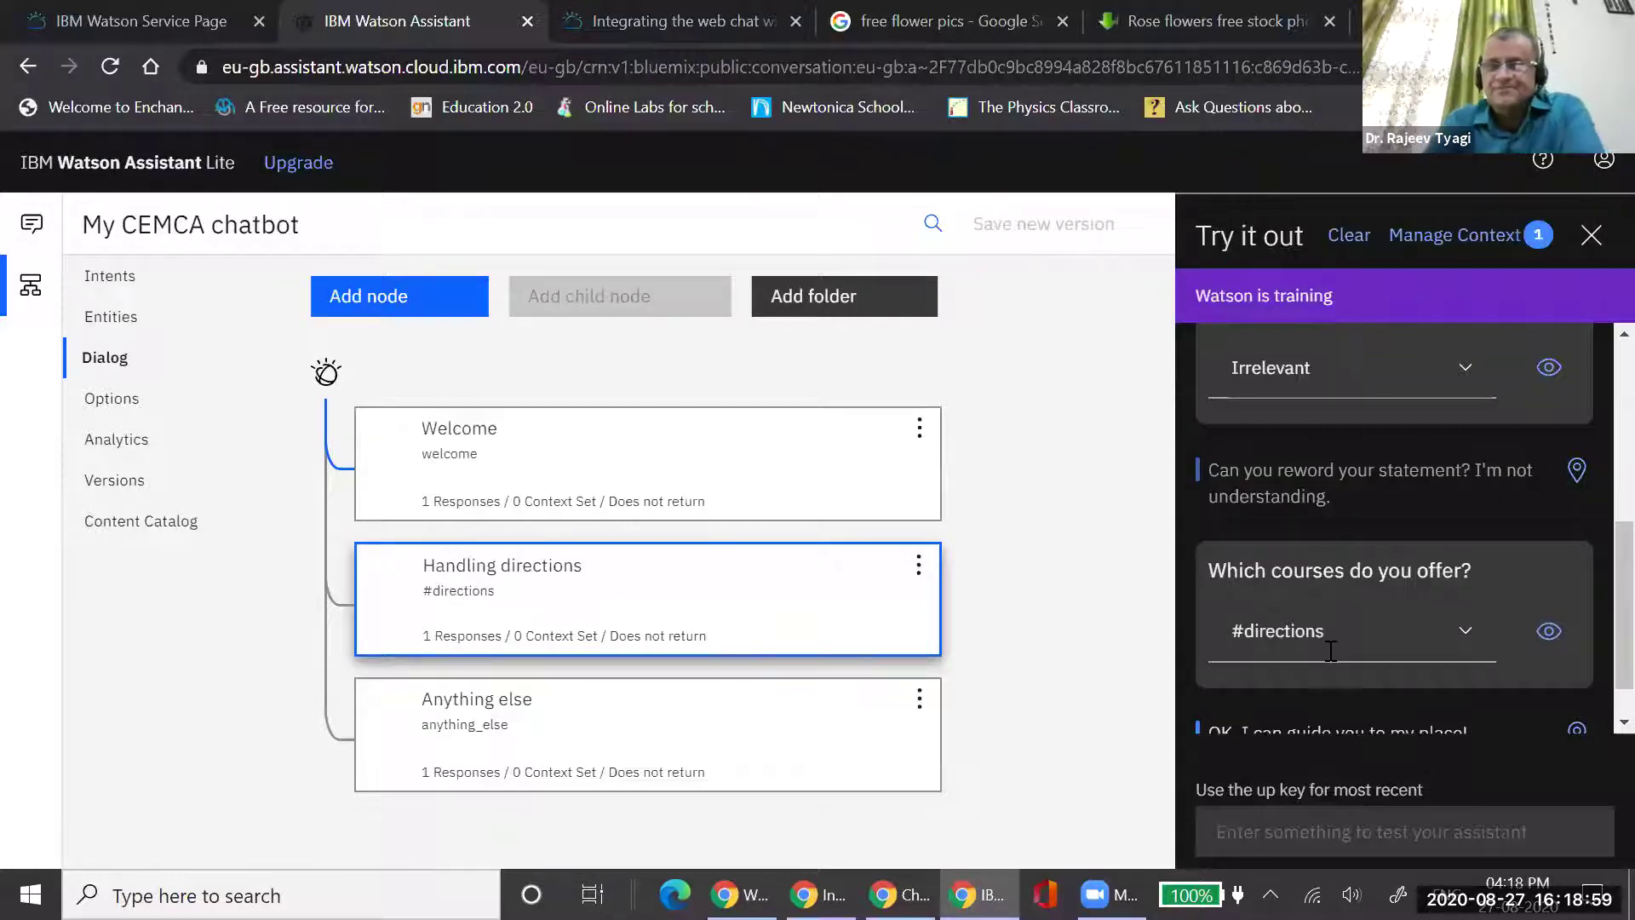
{"action": "scroll", "coordinate": [1401, 634], "scroll_direction": "down", "scroll_amount": 1}
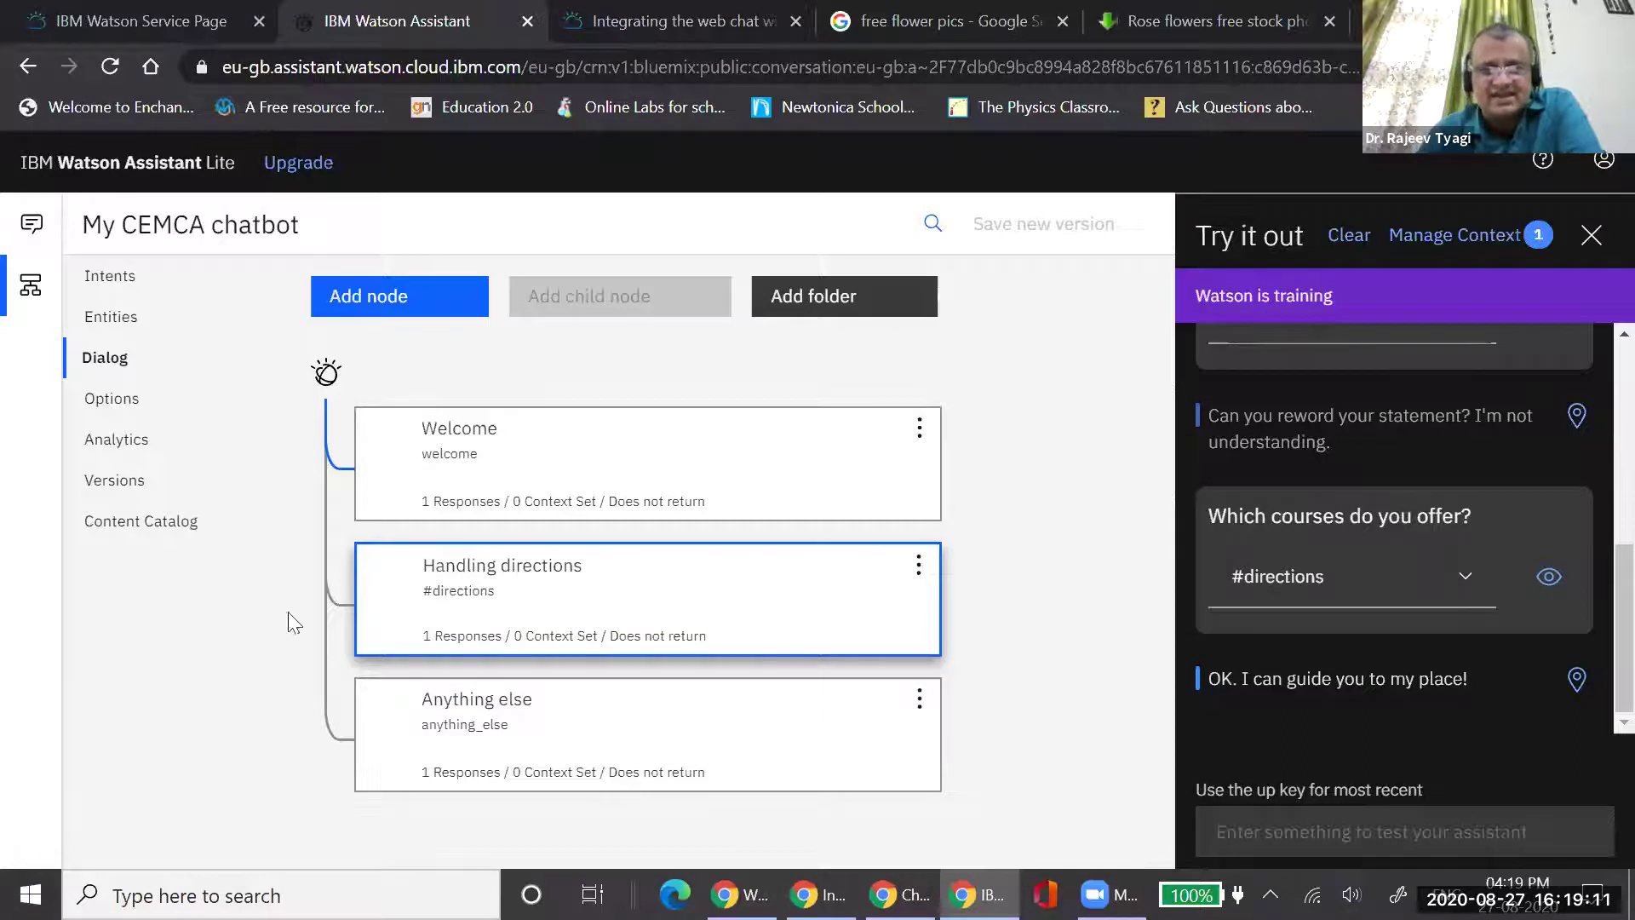
Close the test chat and create a new intent named "courses" in the chatbot's intents
{"action": "left_click", "coordinate": [104, 281]}
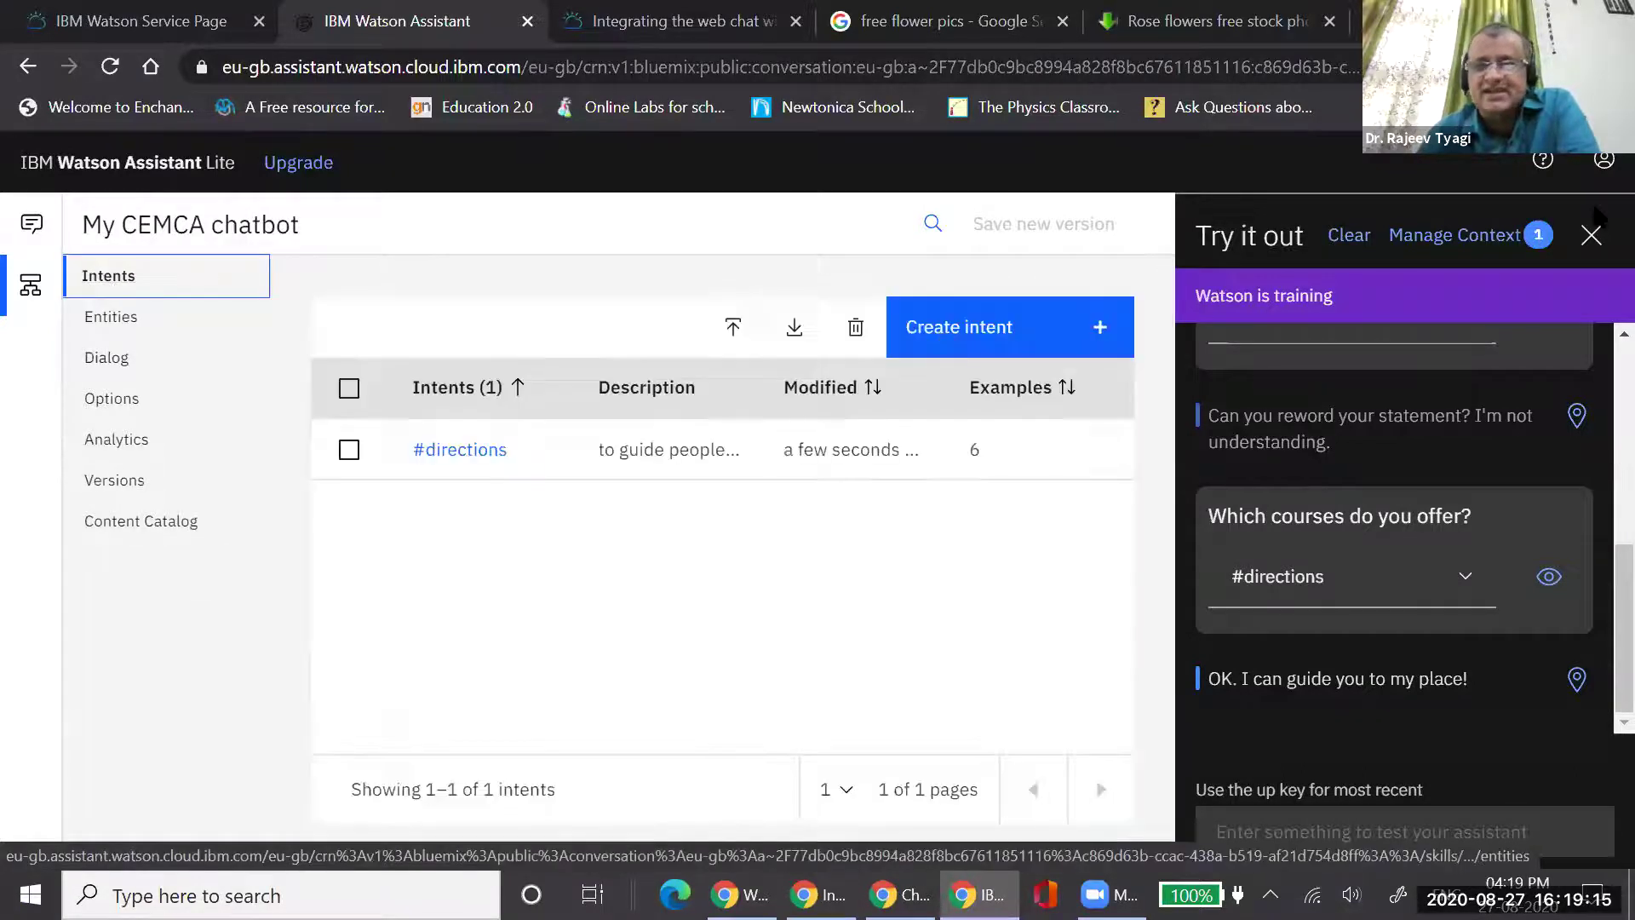
{"action": "left_click", "coordinate": [1590, 239]}
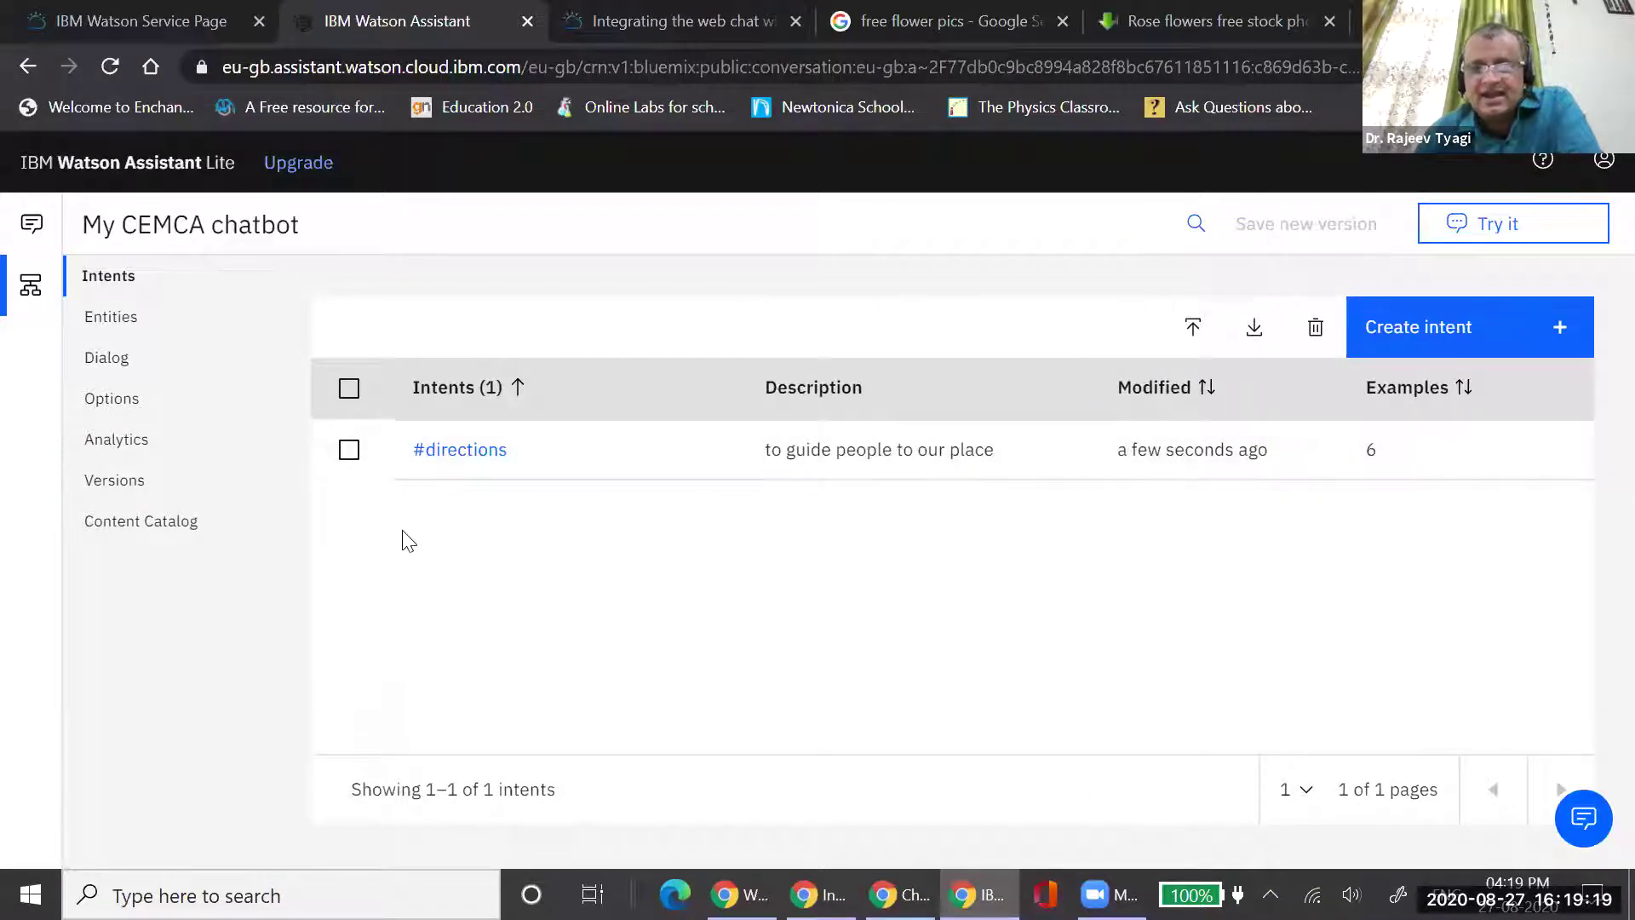
{"action": "left_click", "coordinate": [1433, 324]}
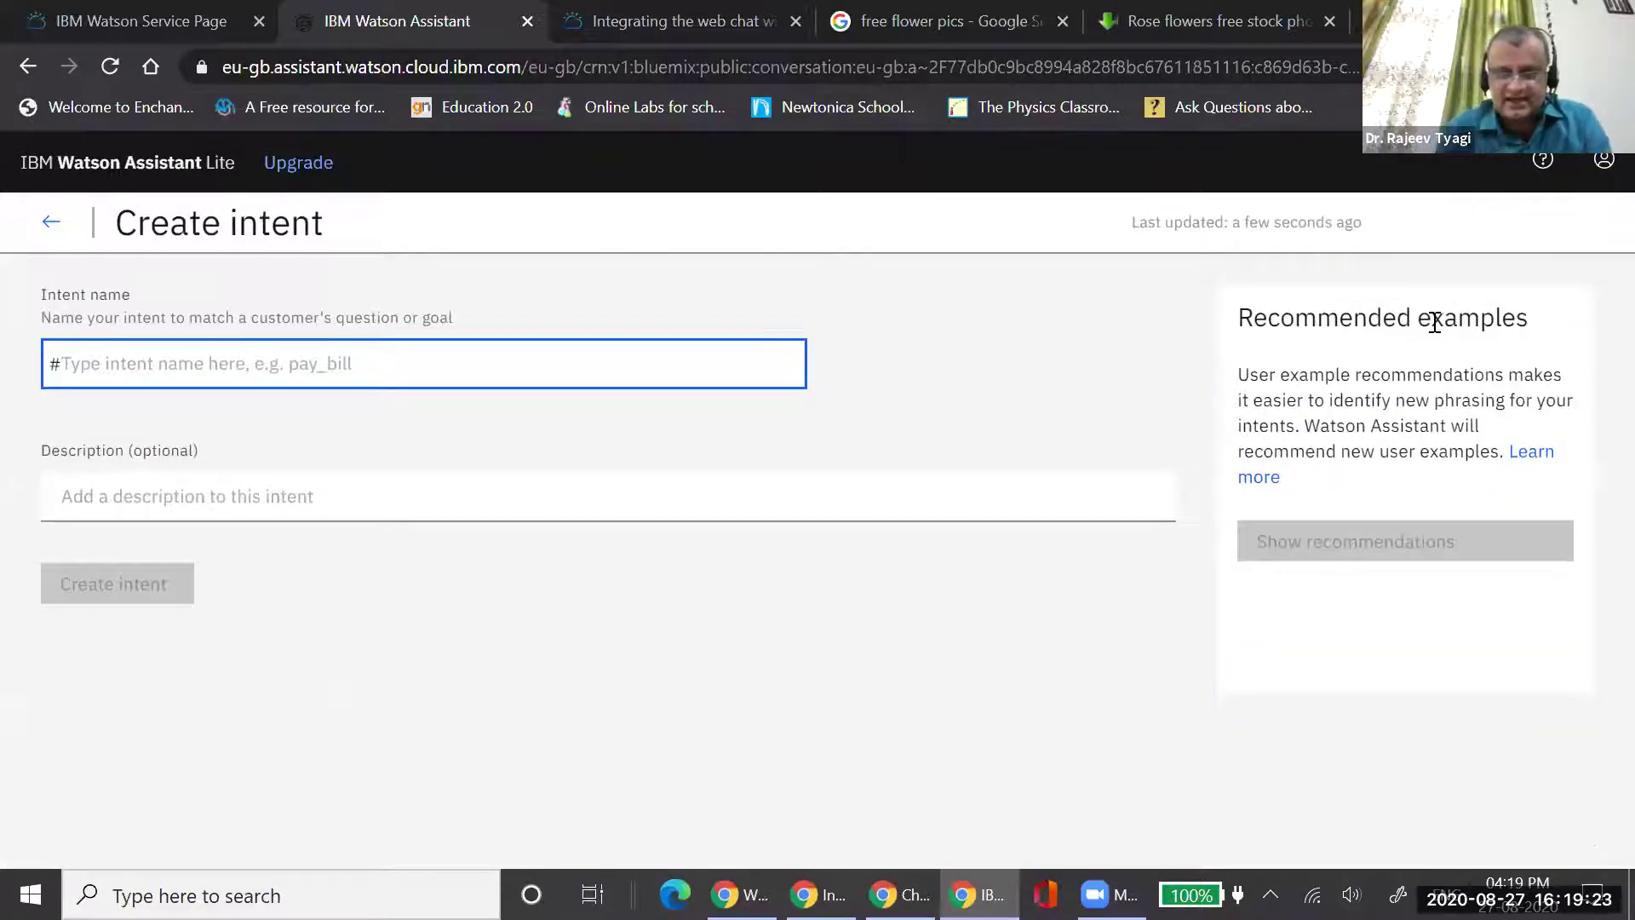
{"action": "type", "text": "courses"}
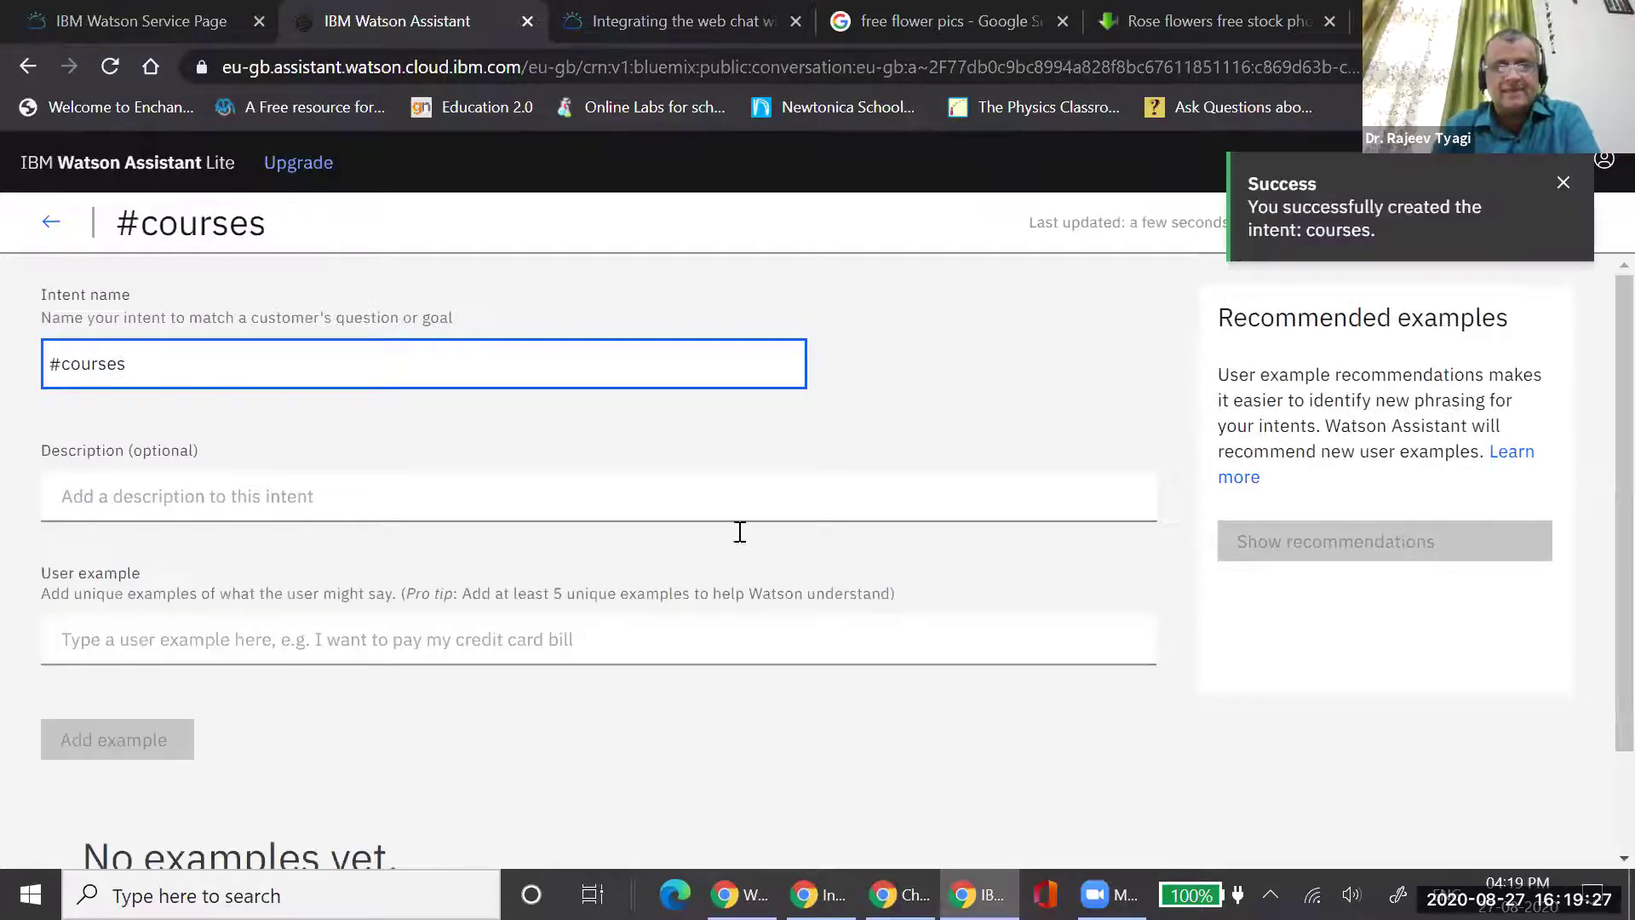
Give the #courses intent the description "Handling queries on courses"
{"action": "left_click", "coordinate": [229, 494]}
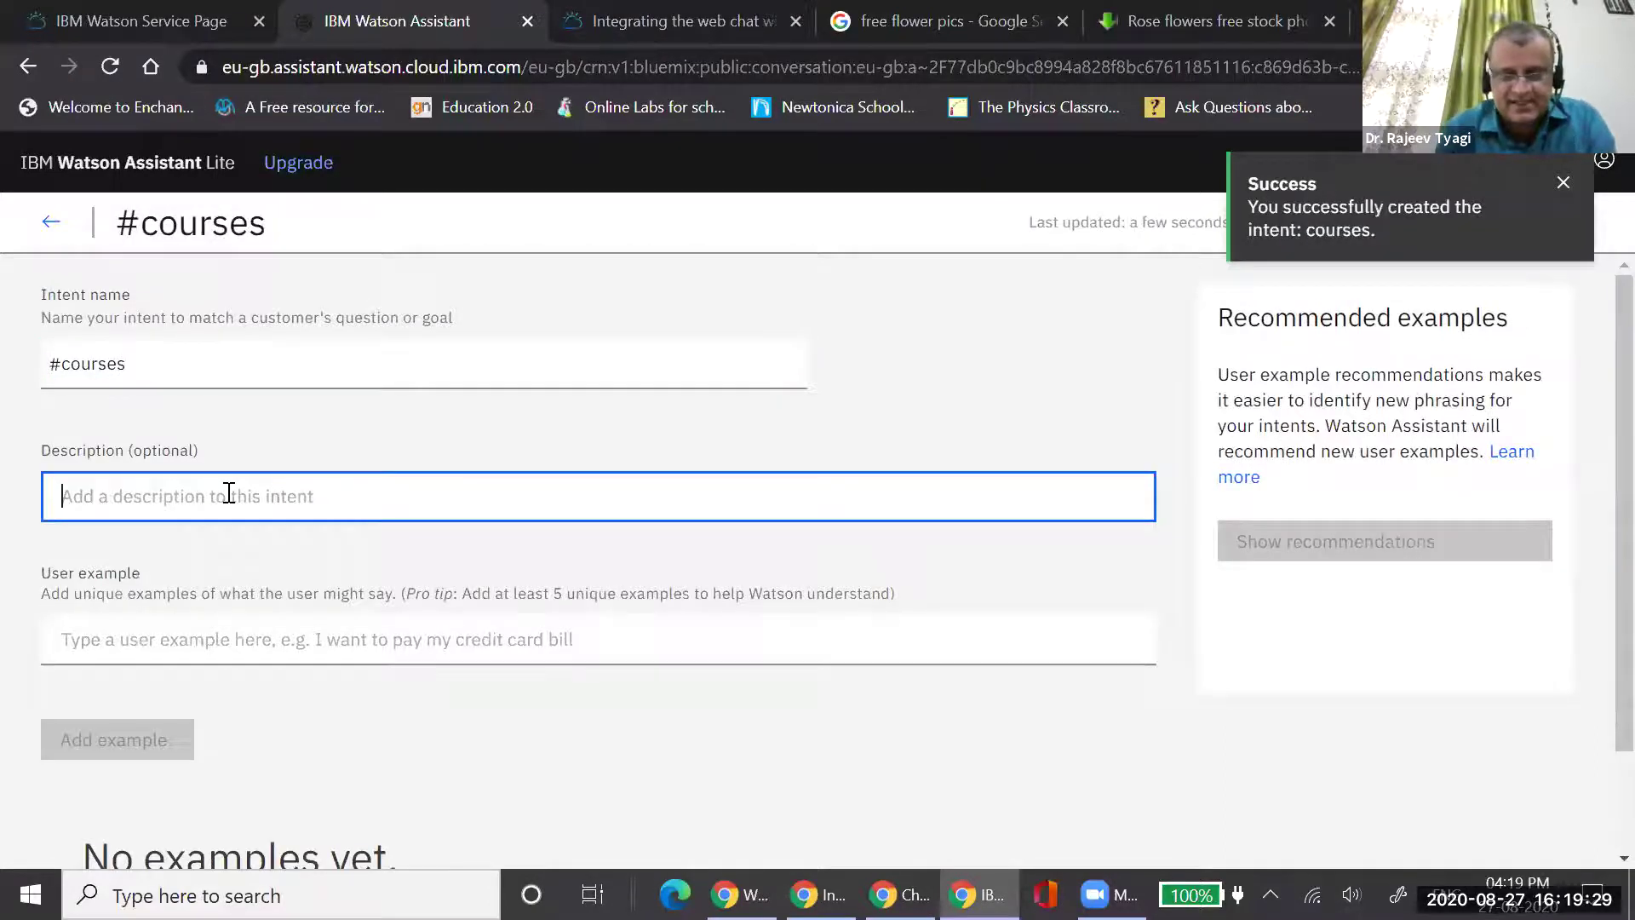
{"action": "type", "text": "H"}
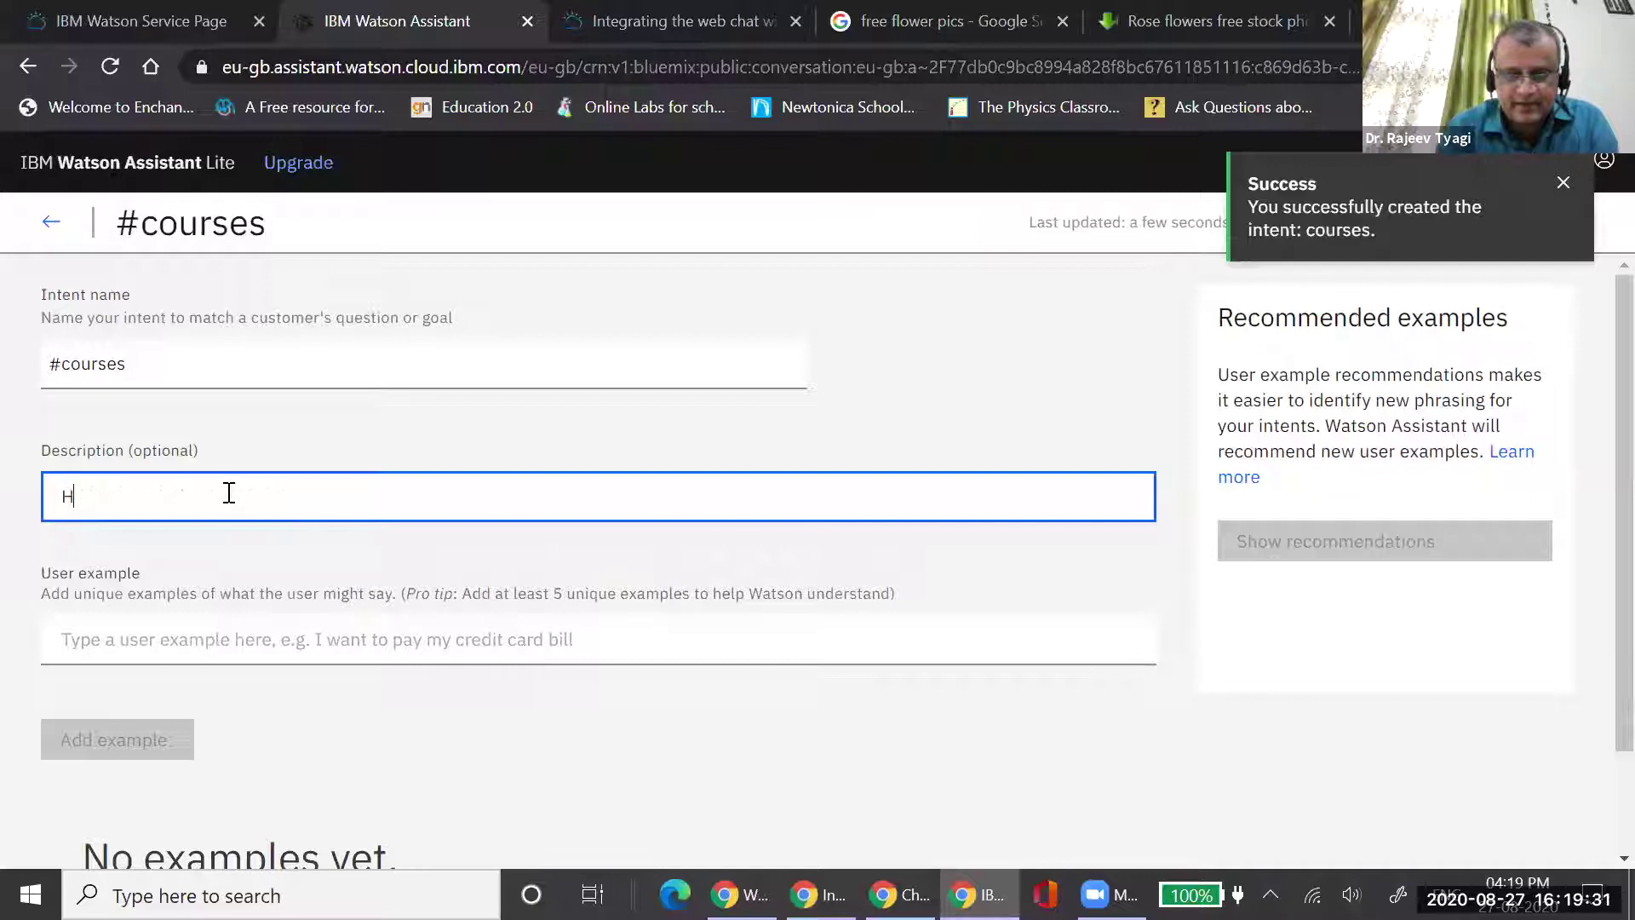
{"action": "type", "text": "andling queries on courses"}
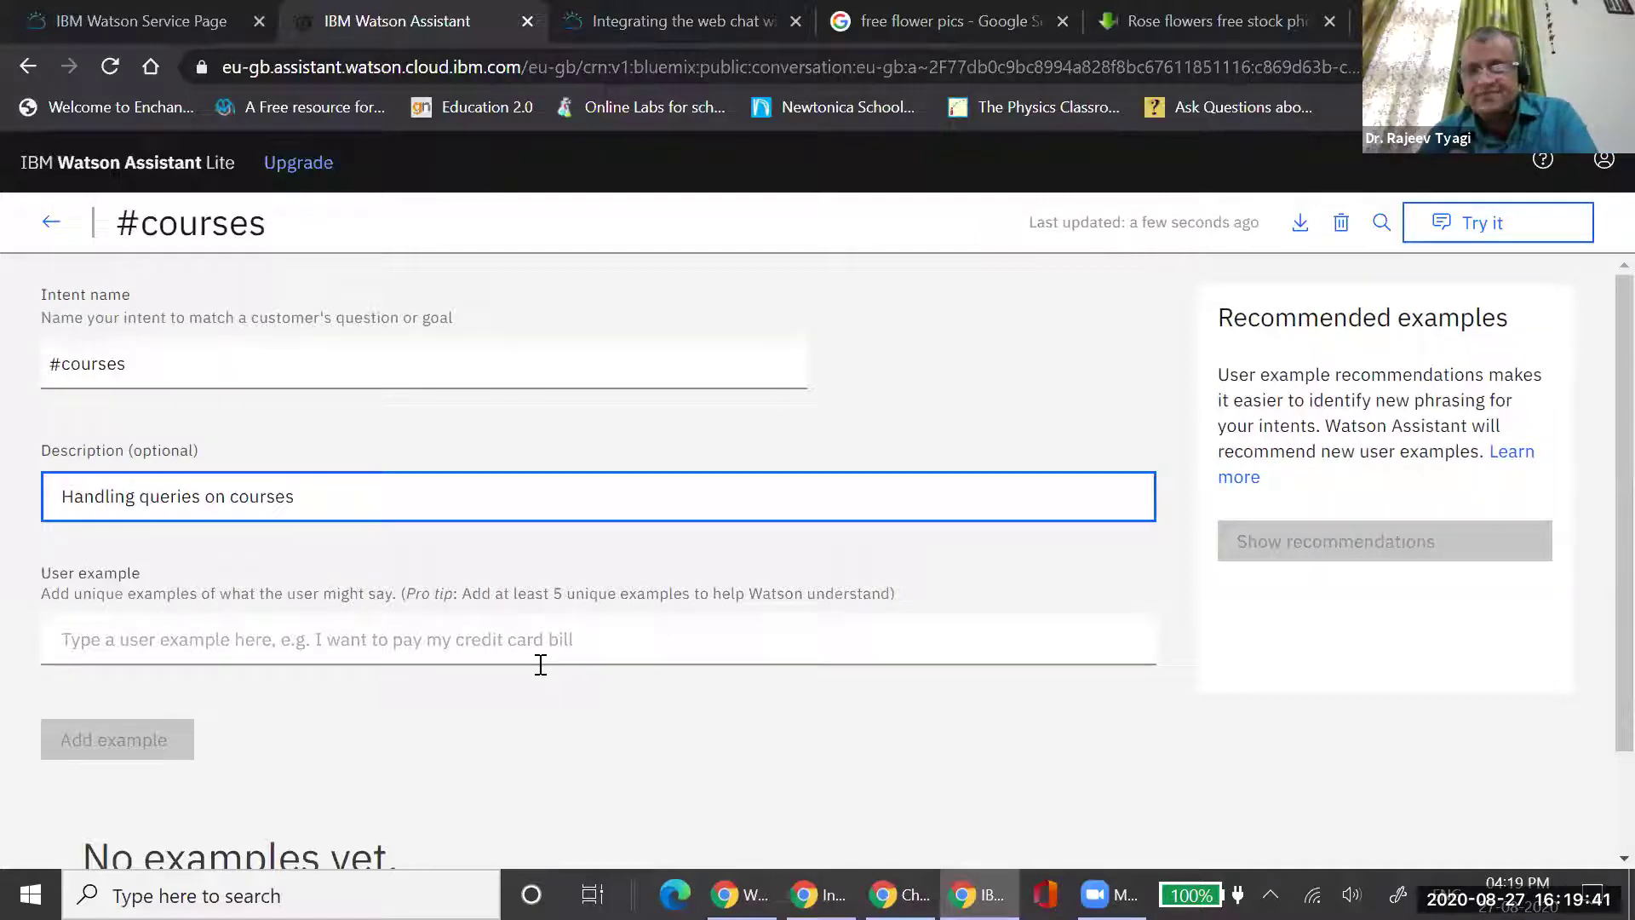
Add the user examples "Which courses do you offer?" and "What are the courses of study?" to the #courses intent
{"action": "left_click", "coordinate": [360, 652]}
{"action": "type", "text": "Wh"}
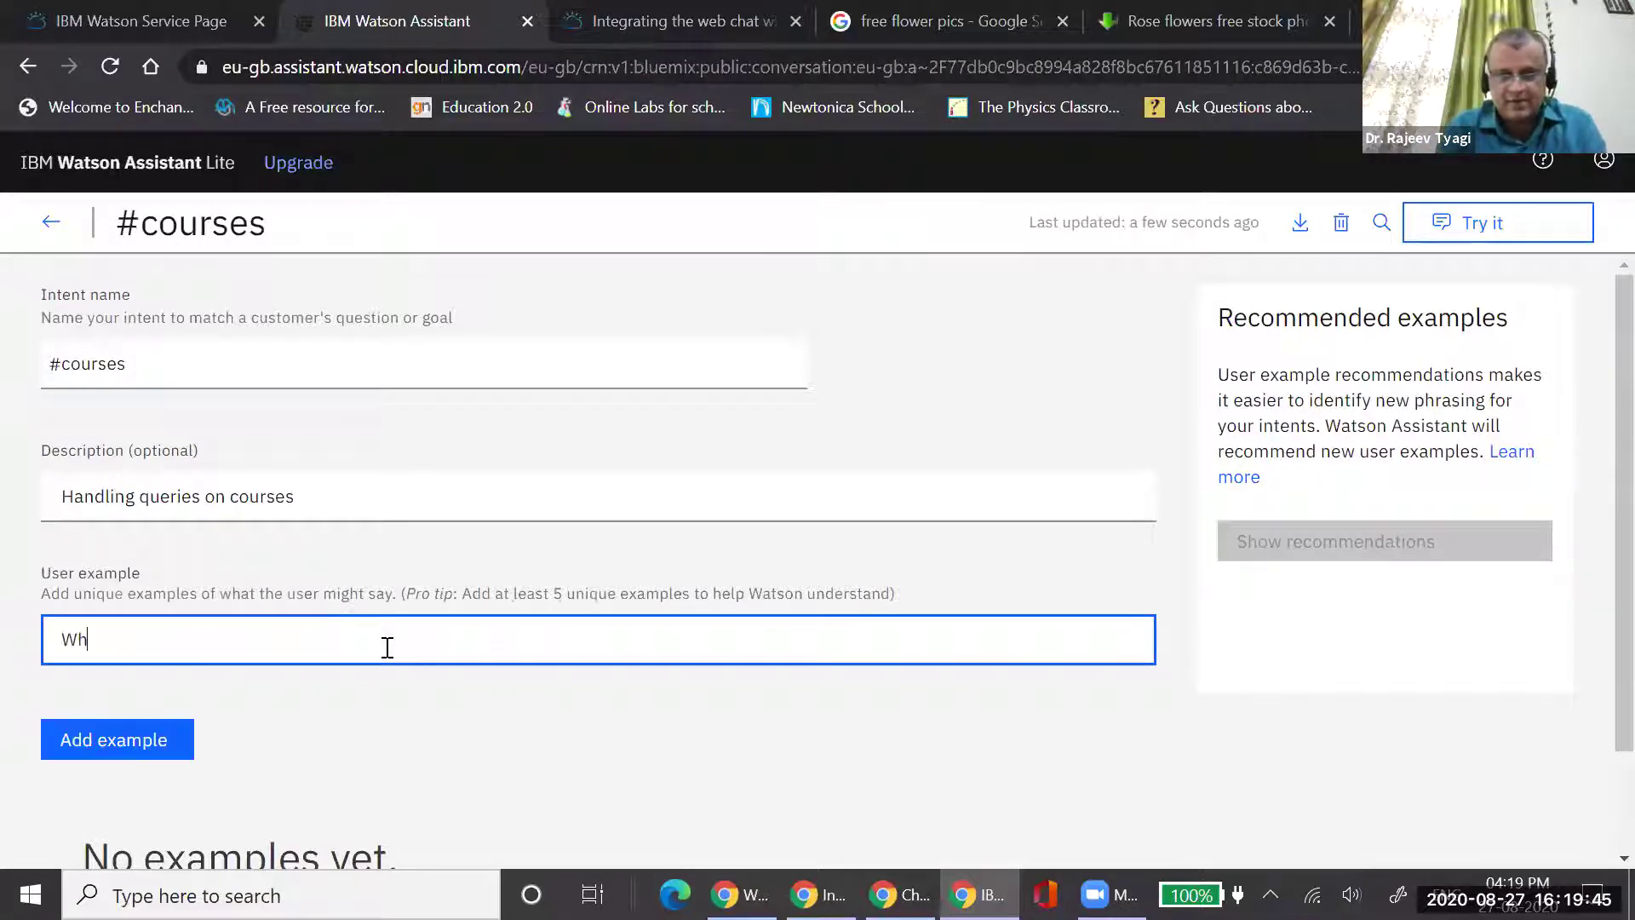
{"action": "type", "text": "ich courses "}
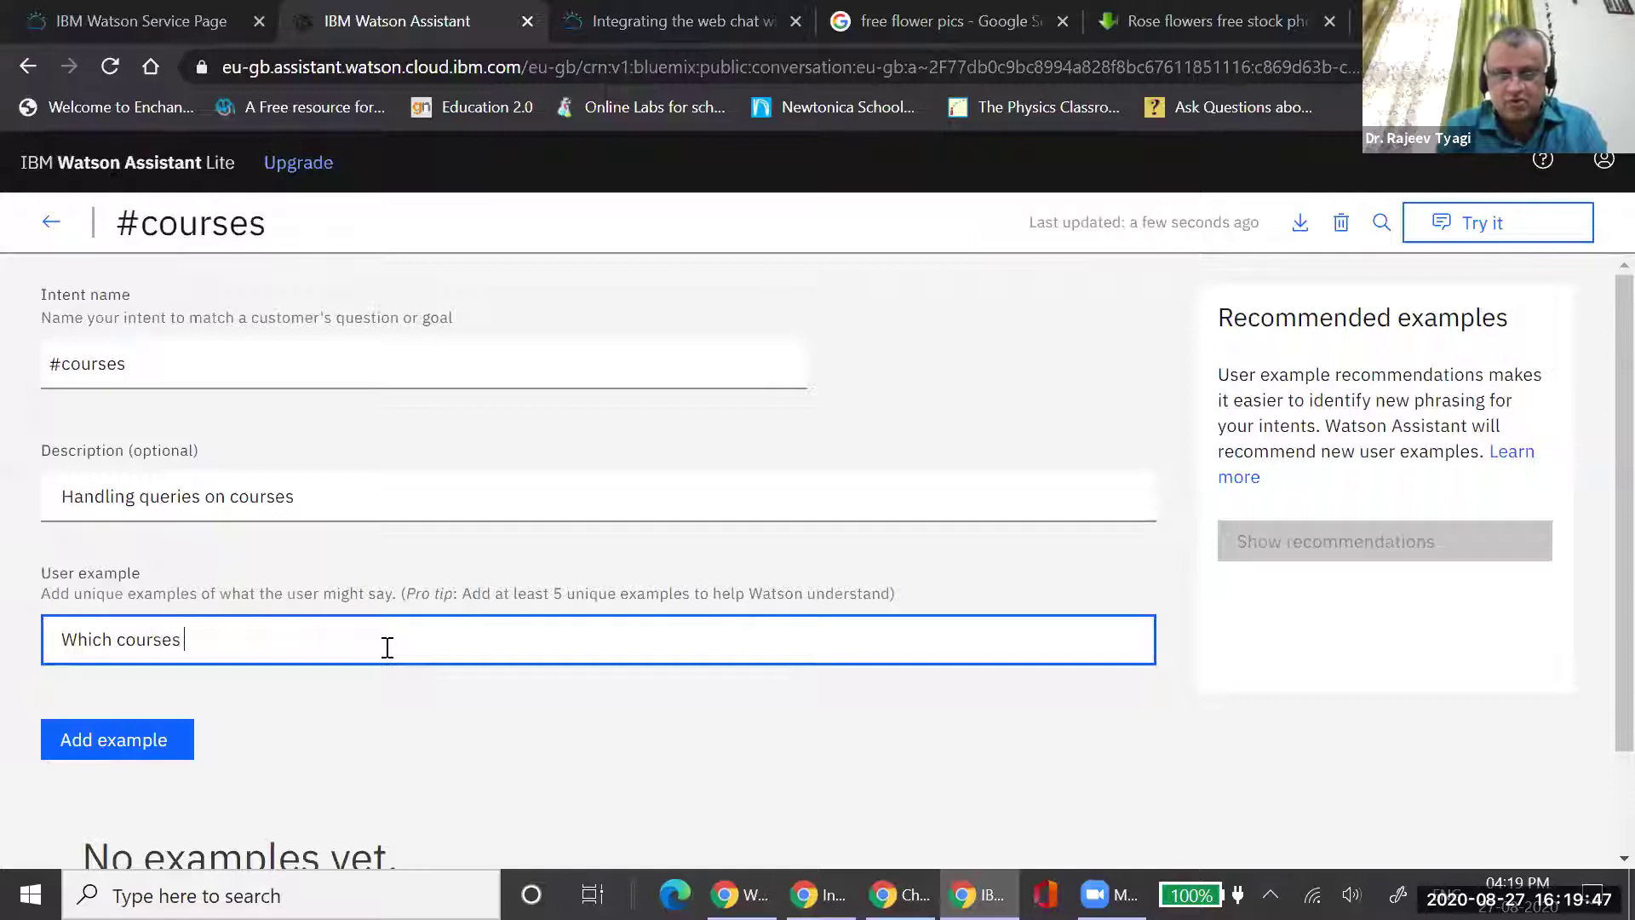
{"action": "type", "text": "do you offer?"}
{"action": "key", "text": "Tab"}
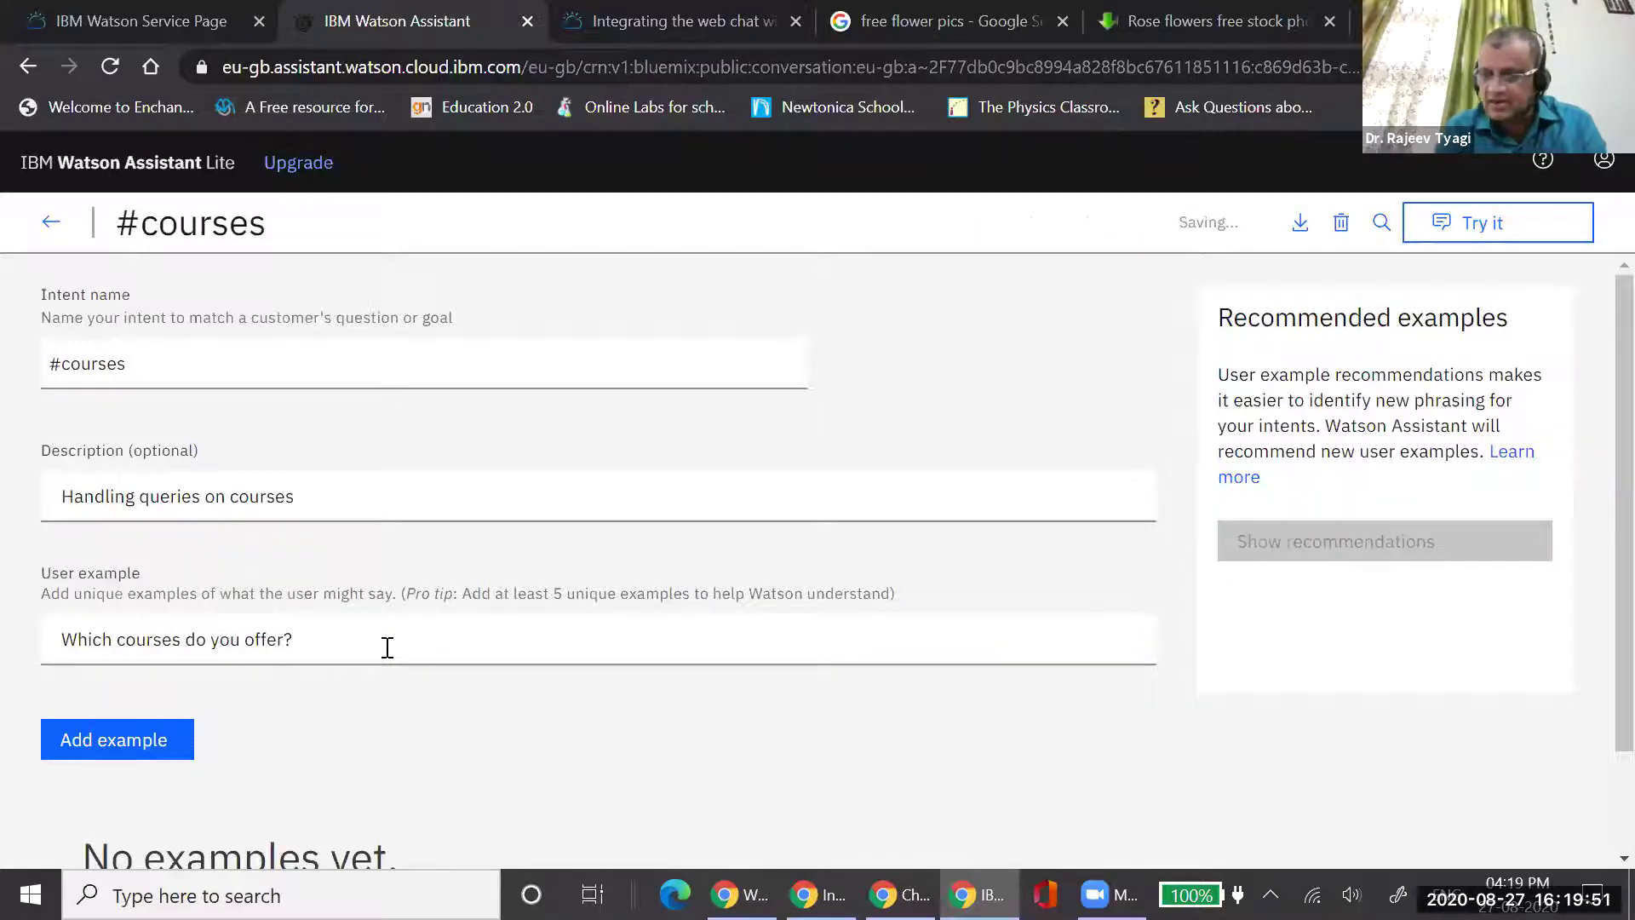
{"action": "type", "text": "What are the course"}
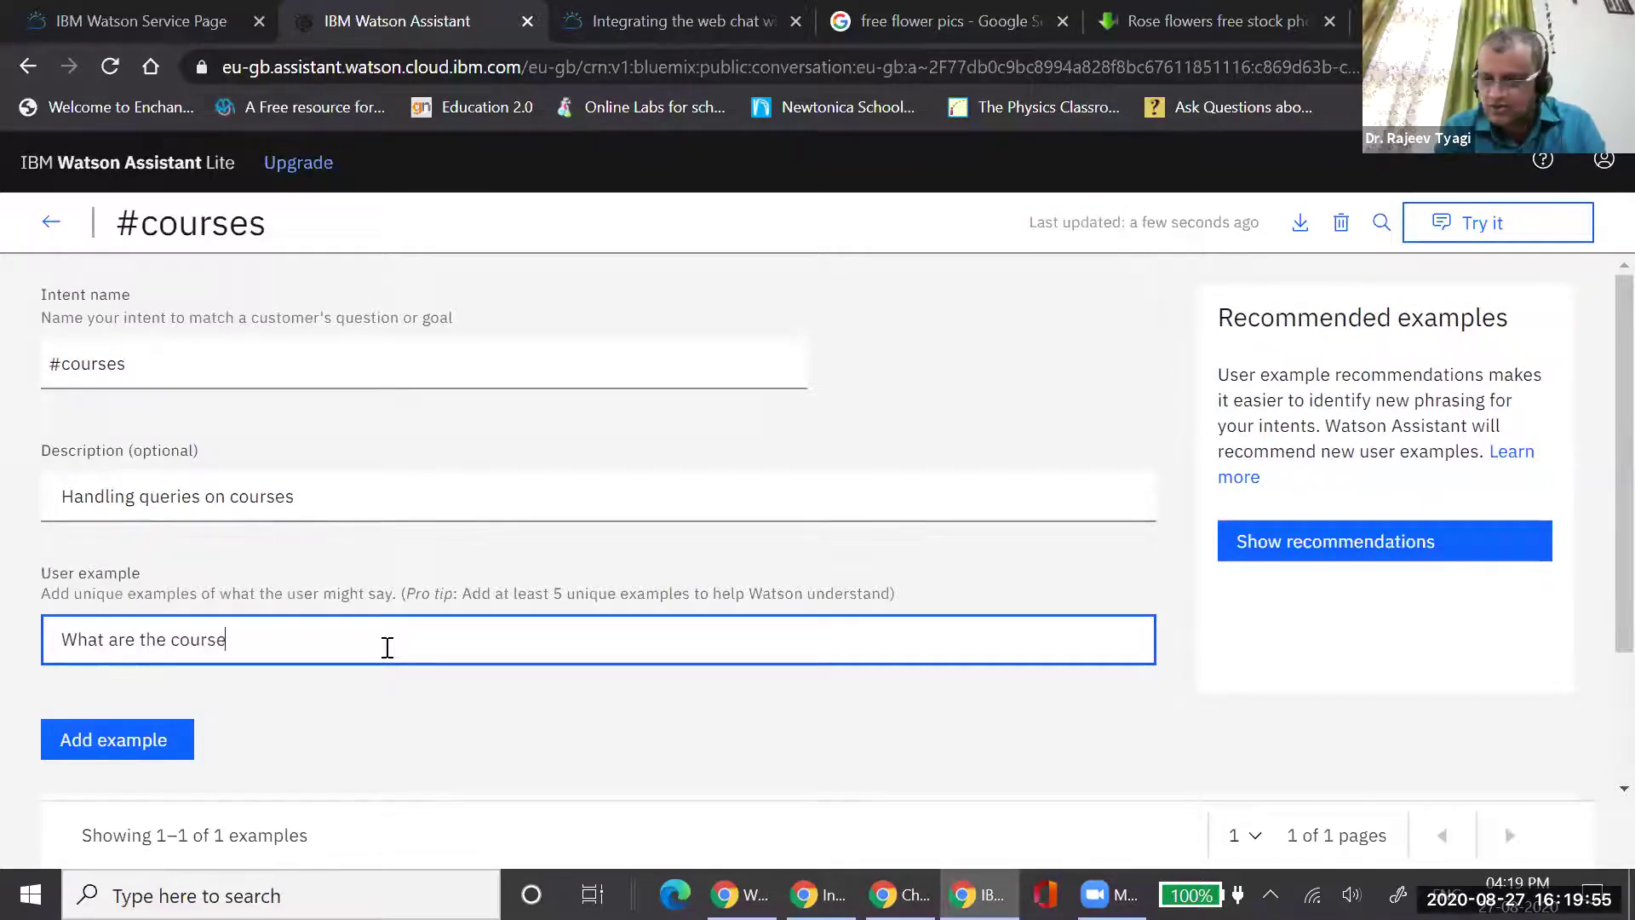
{"action": "type", "text": "s of stu"}
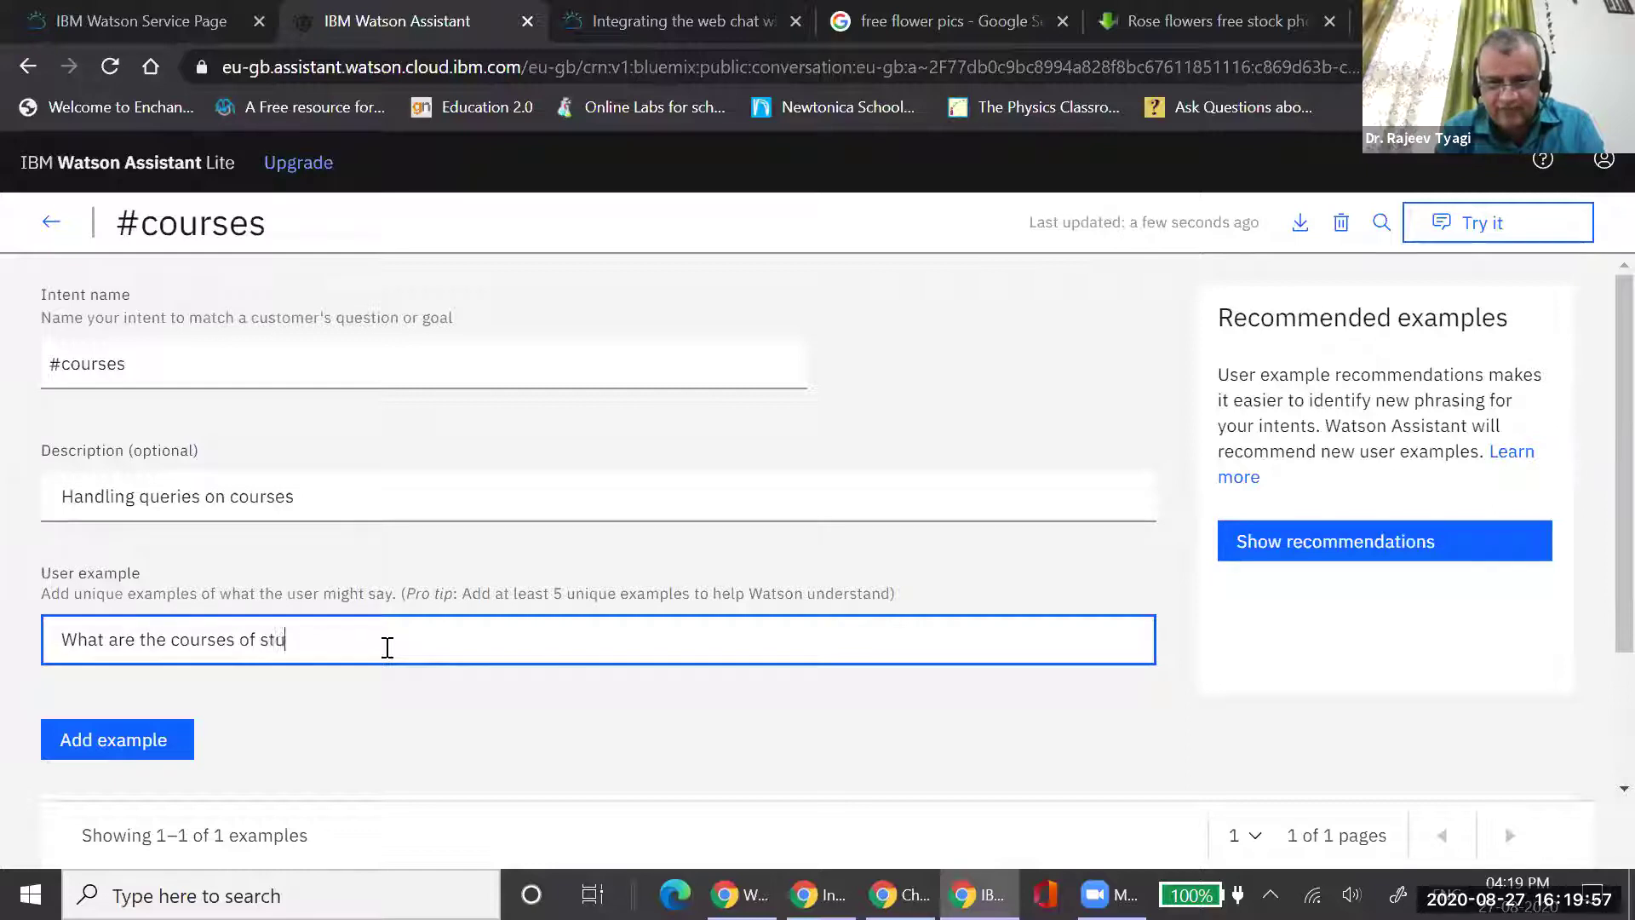
{"action": "type", "text": "dy?"}
{"action": "key", "text": "Return"}
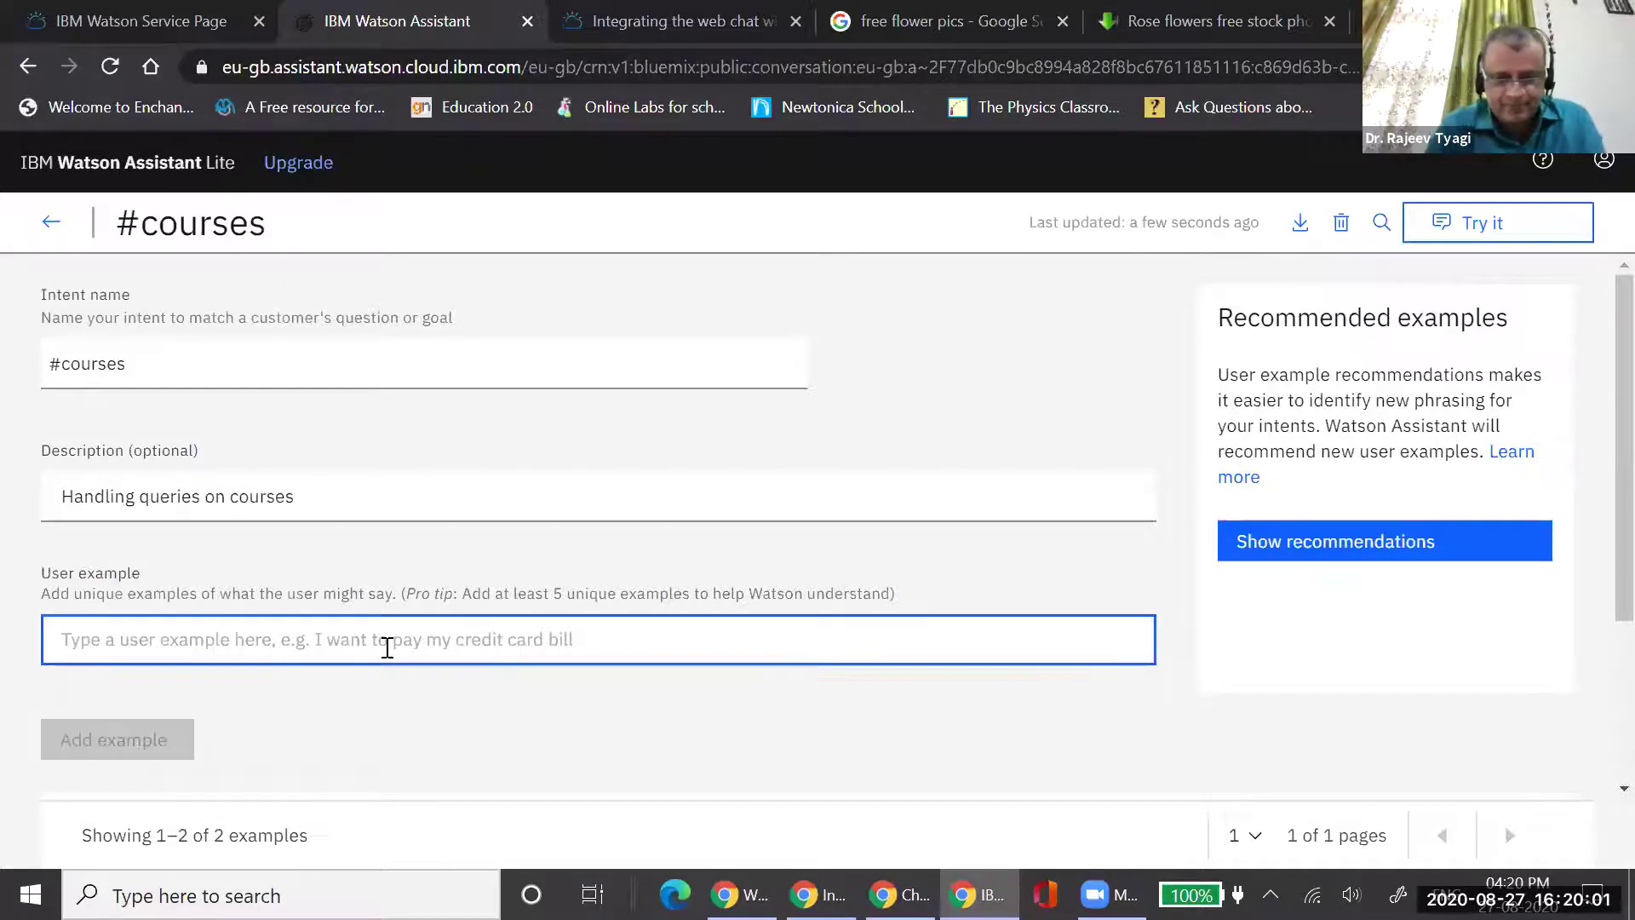
Add the user examples "What all subjects can I study?" and "What all do you teach?" to the #courses intent
{"action": "type", "text": "What all subjects can I study?"}
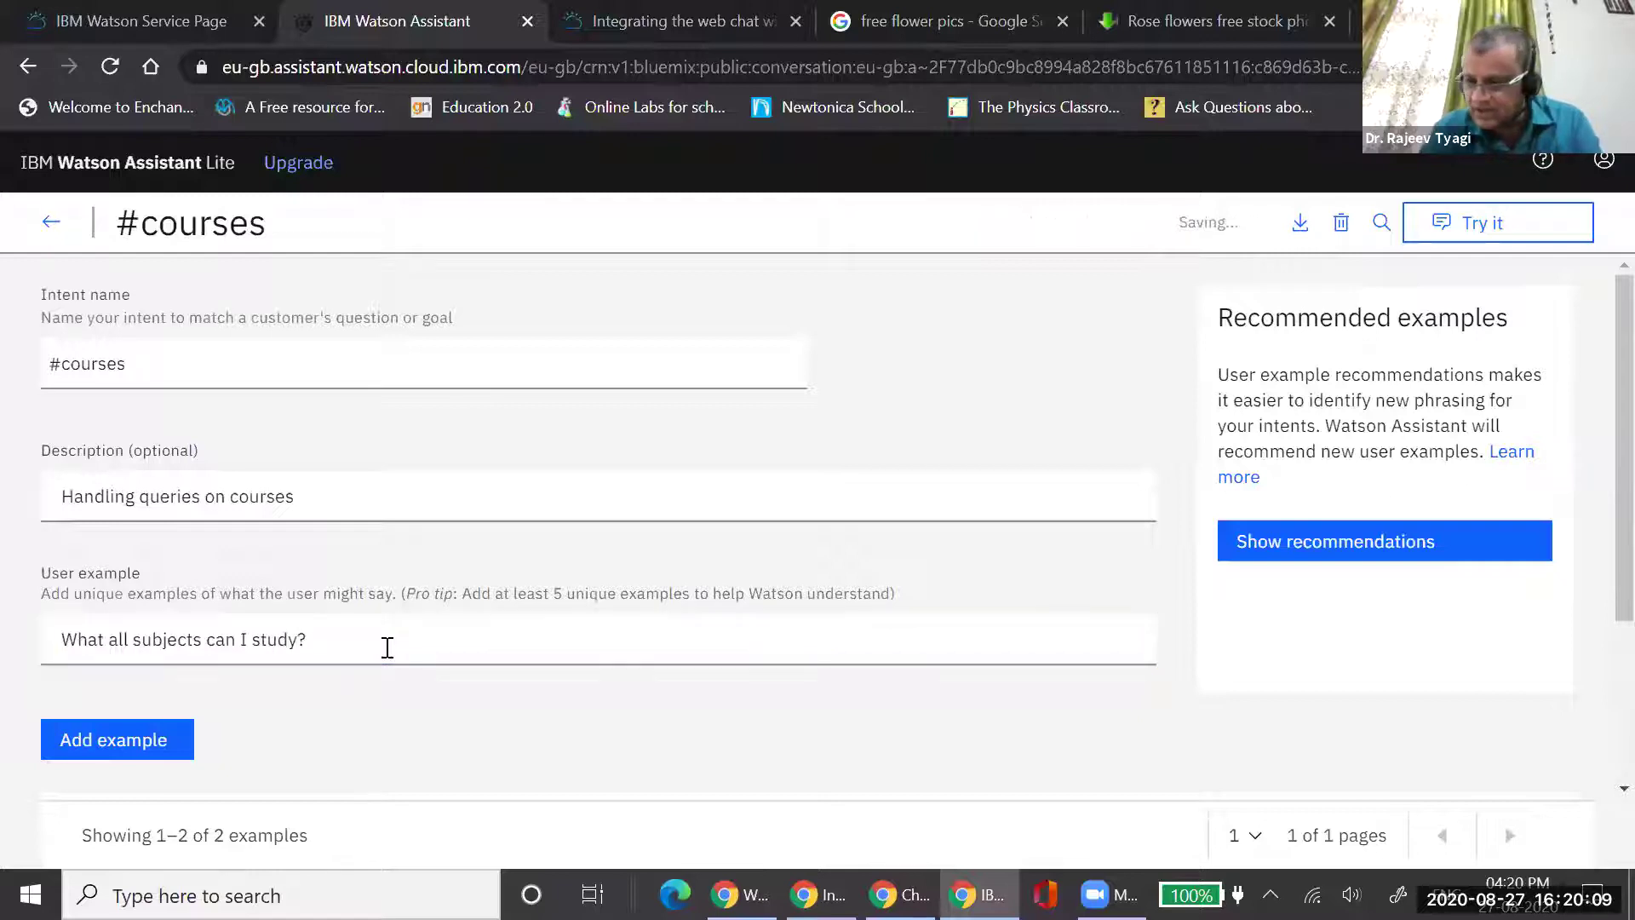
{"action": "key", "text": "Return"}
{"action": "type", "text": "W"}
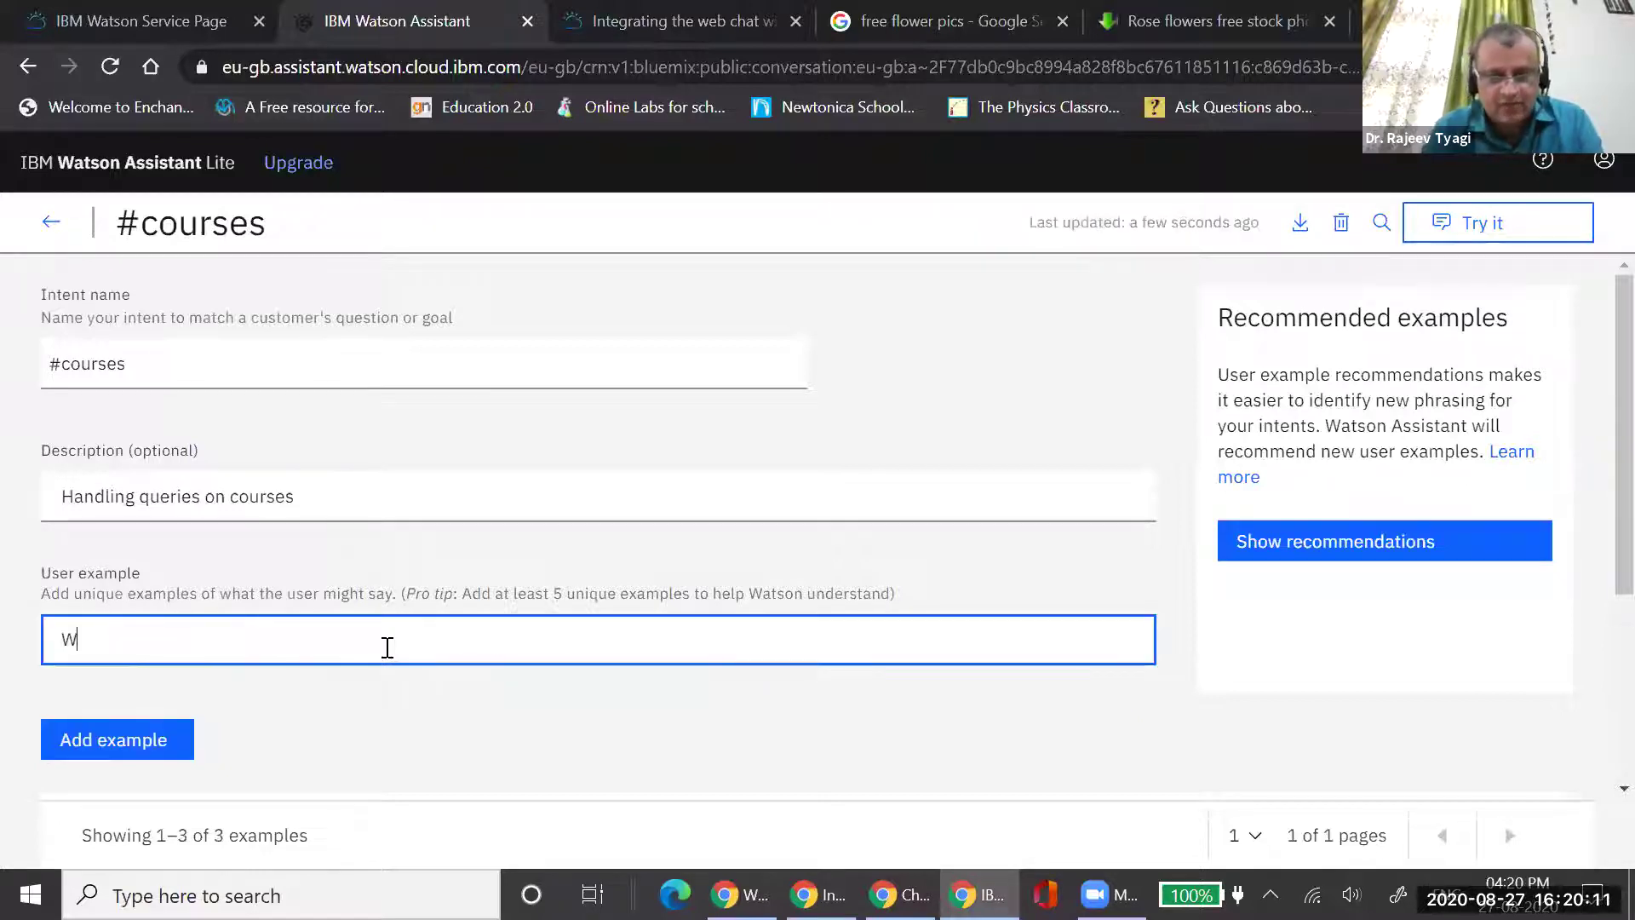
{"action": "type", "text": "hat all do you teach?"}
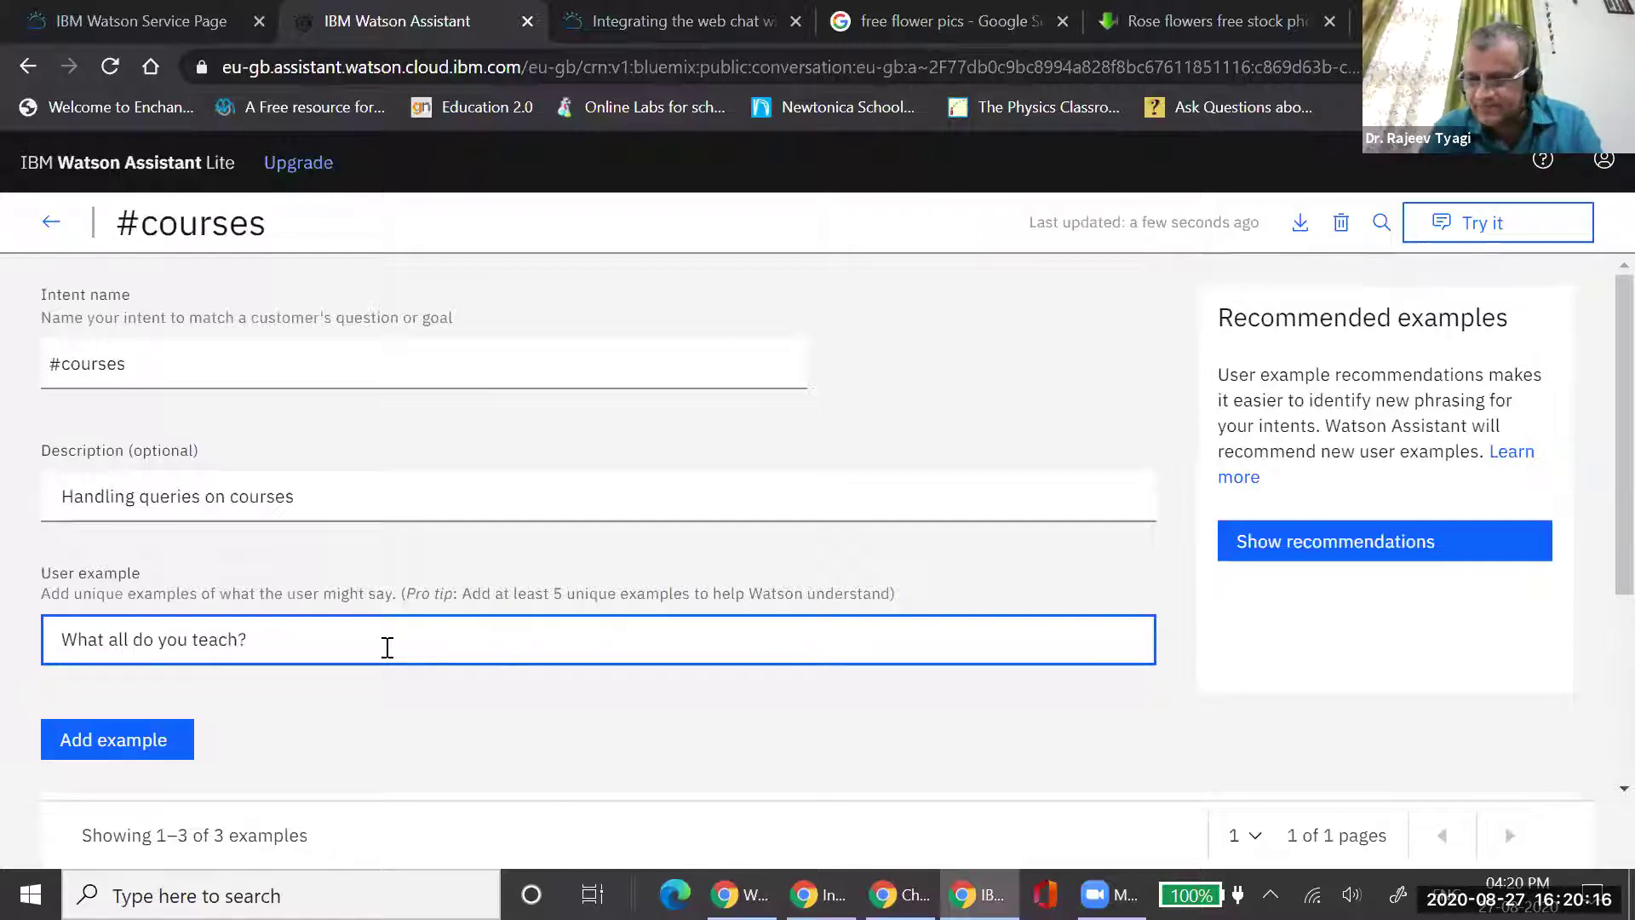
{"action": "key", "text": "Tab"}
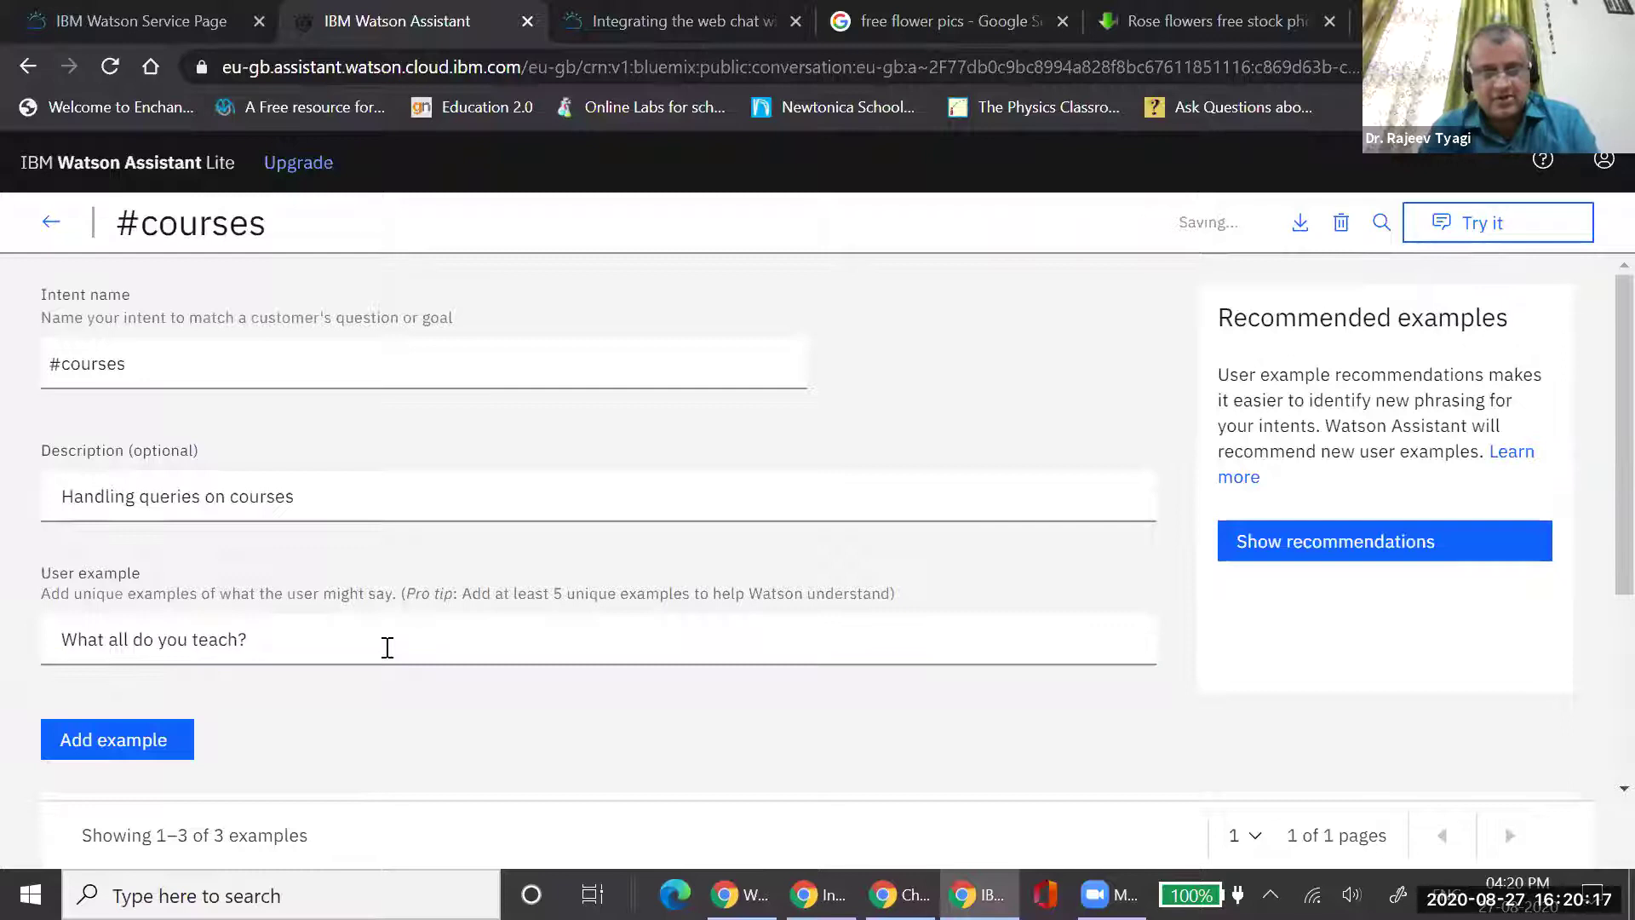
Add the user example "What can I learn at your place?" to the #courses intent
{"action": "type", "text": "What can I "}
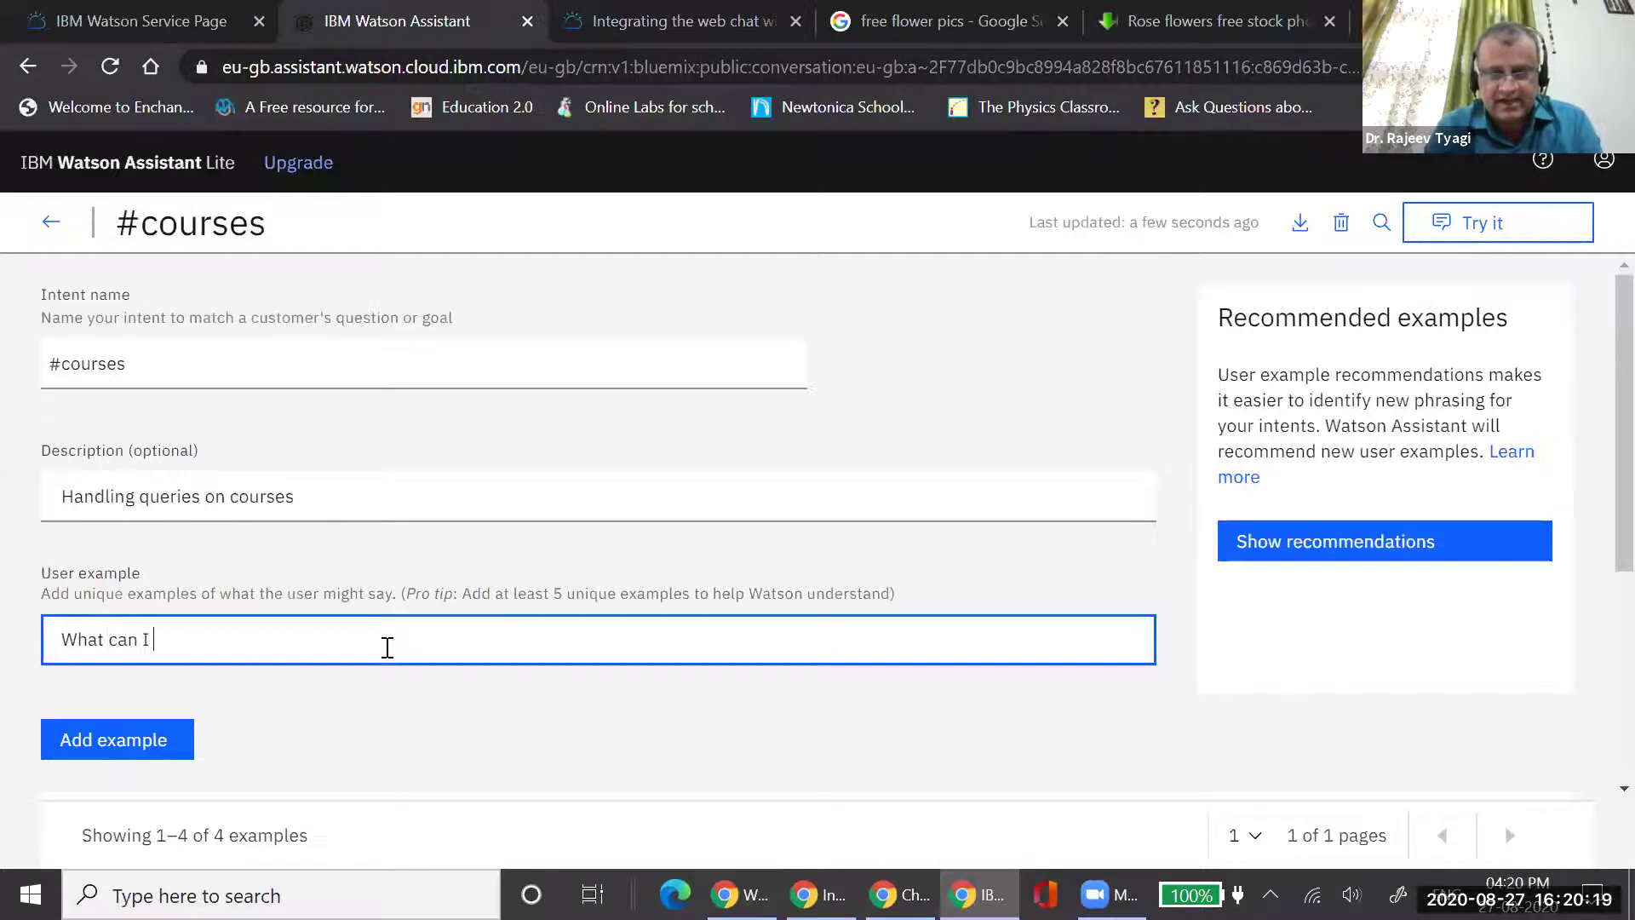
{"action": "type", "text": "learn at your pla"}
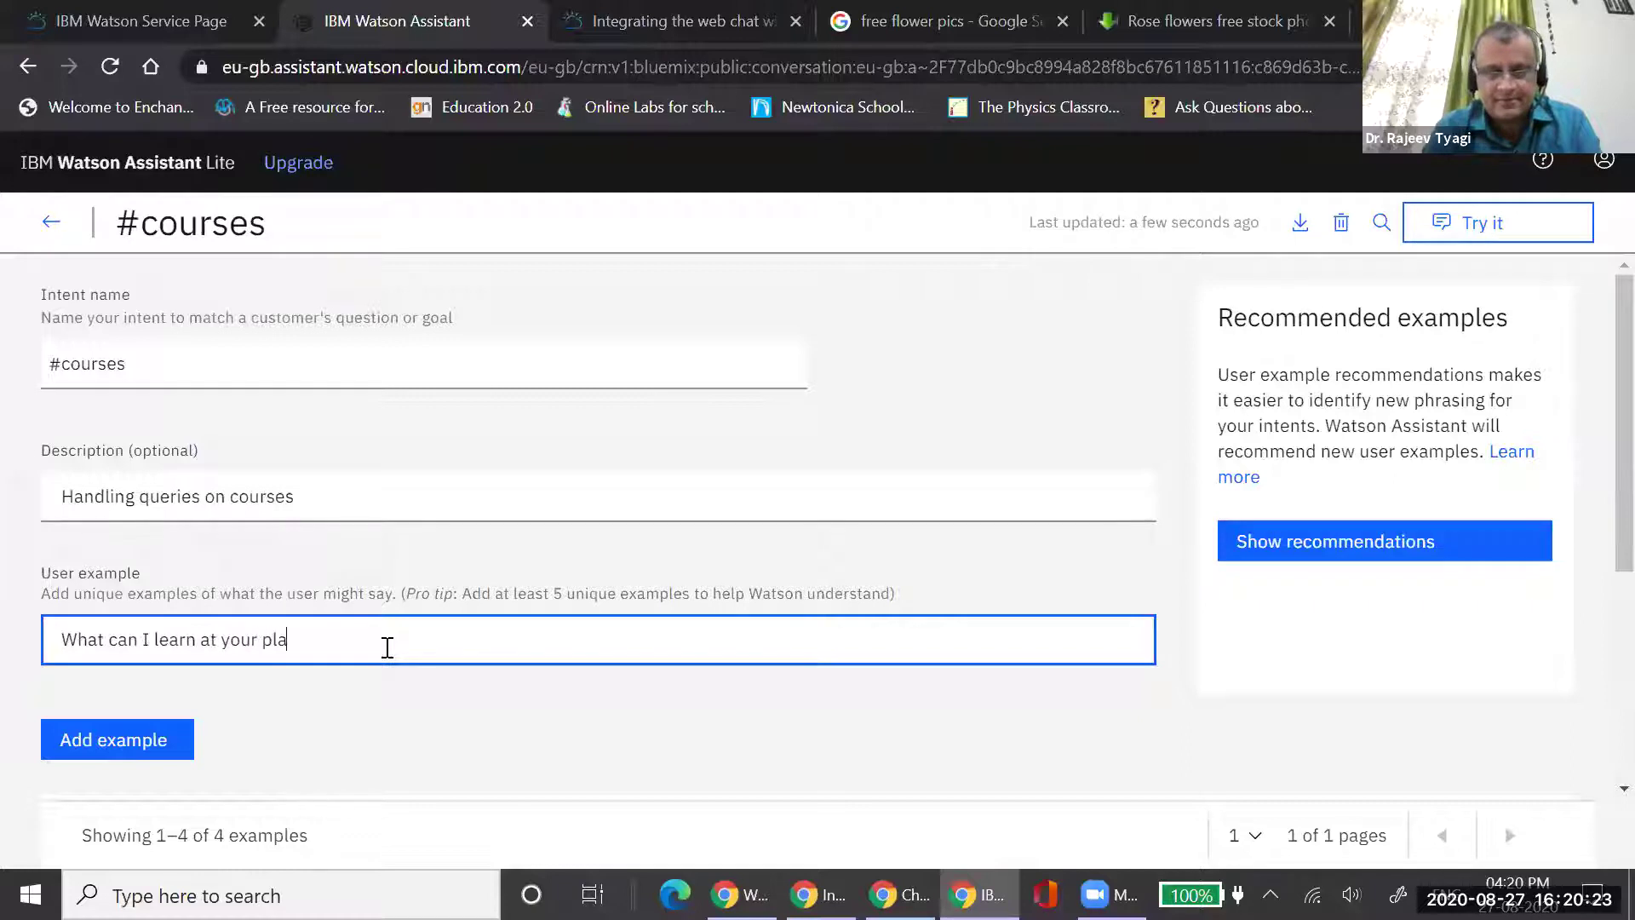
{"action": "type", "text": "ce?"}
{"action": "key", "text": "Return"}
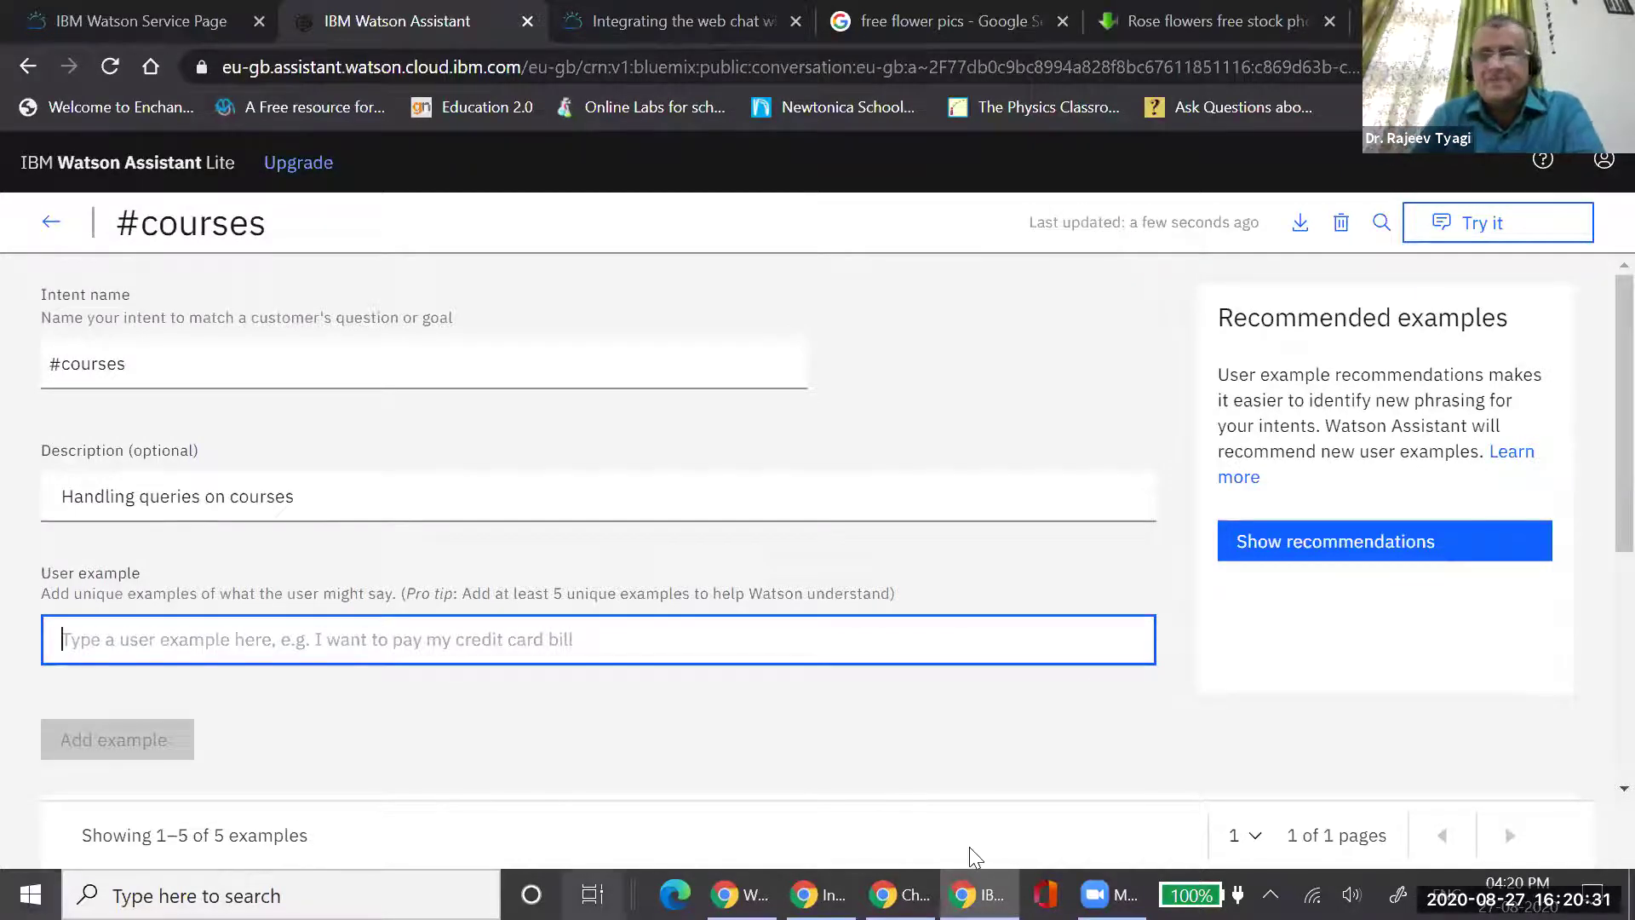
Open the test chat and add a new node below "Handling directions" in the chatbot's dialog
{"action": "left_click", "coordinate": [1478, 223]}
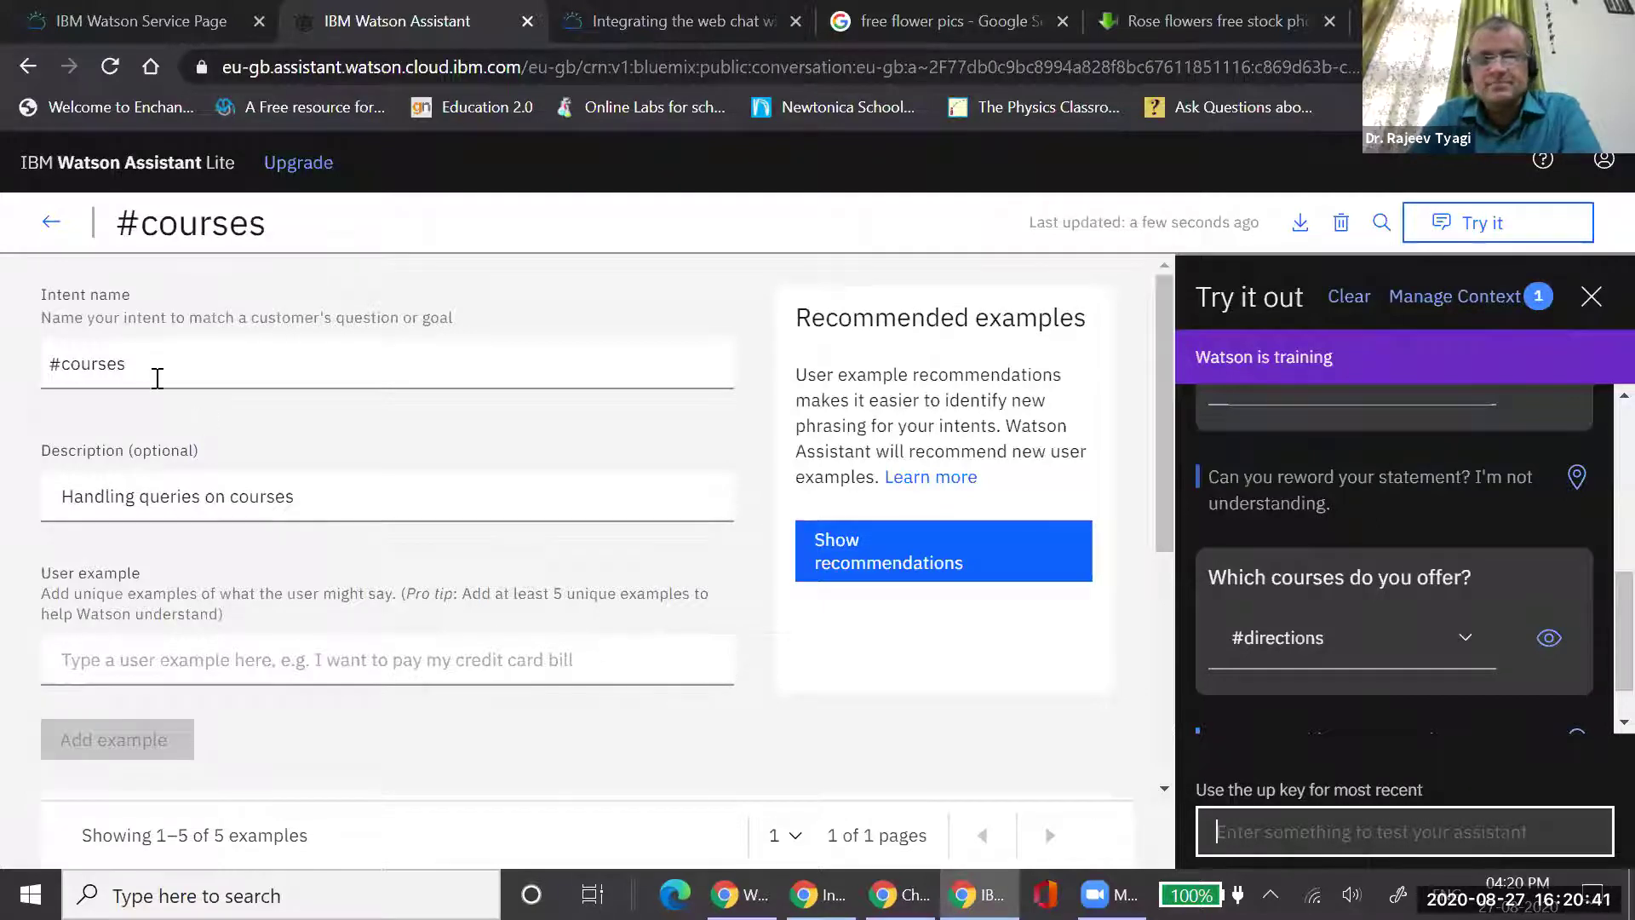
{"action": "left_click", "coordinate": [50, 225]}
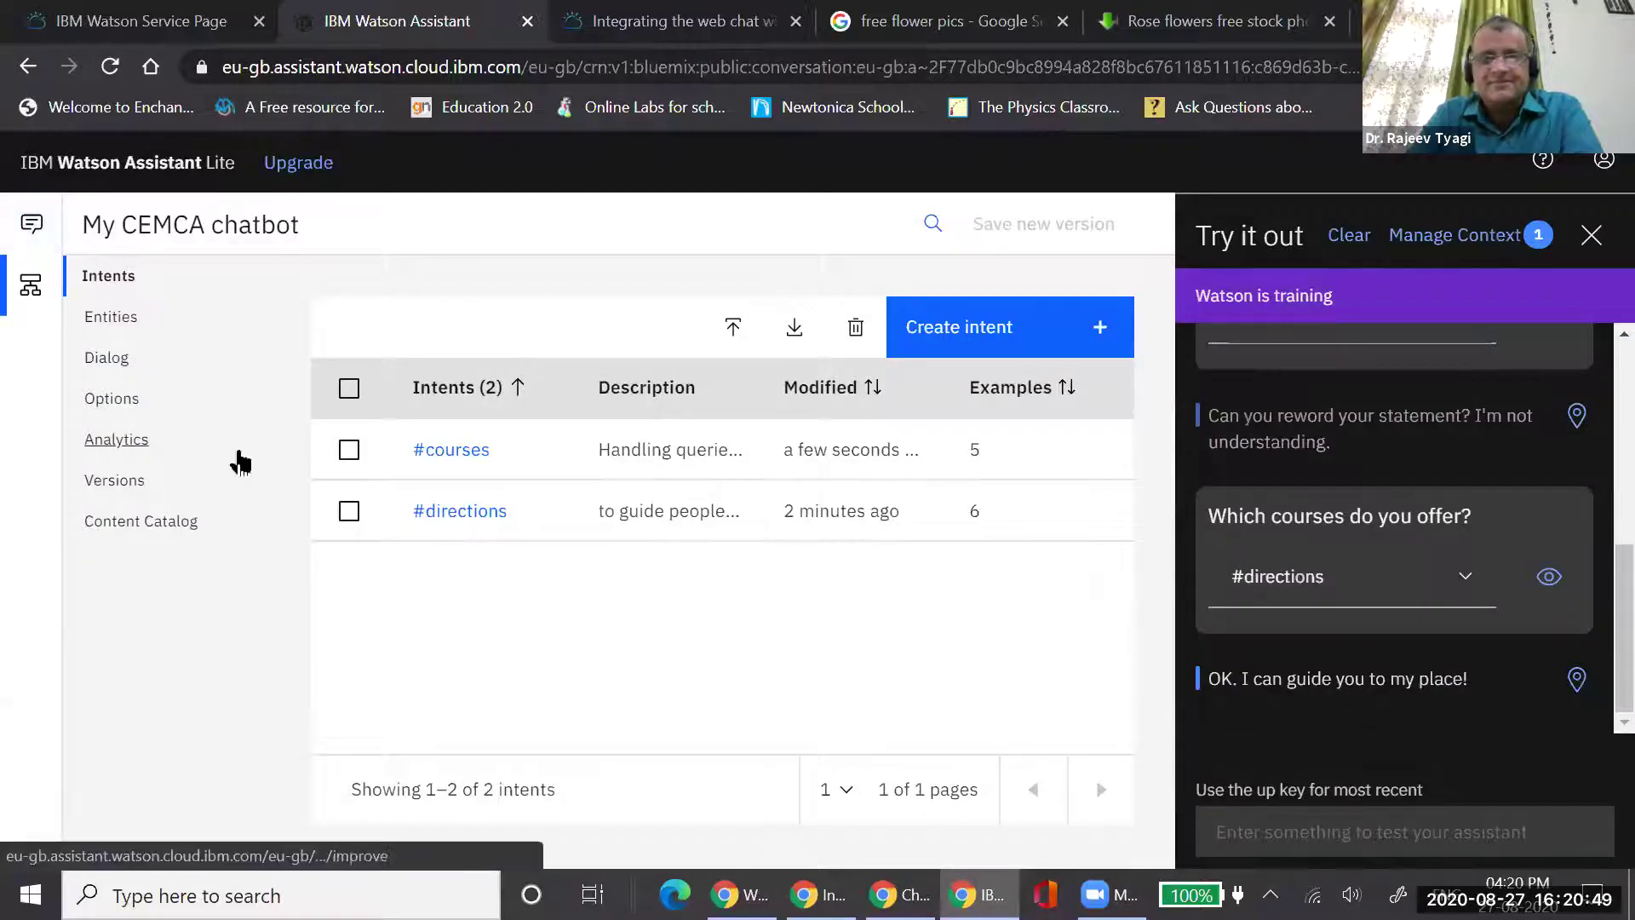
{"action": "left_click", "coordinate": [104, 359]}
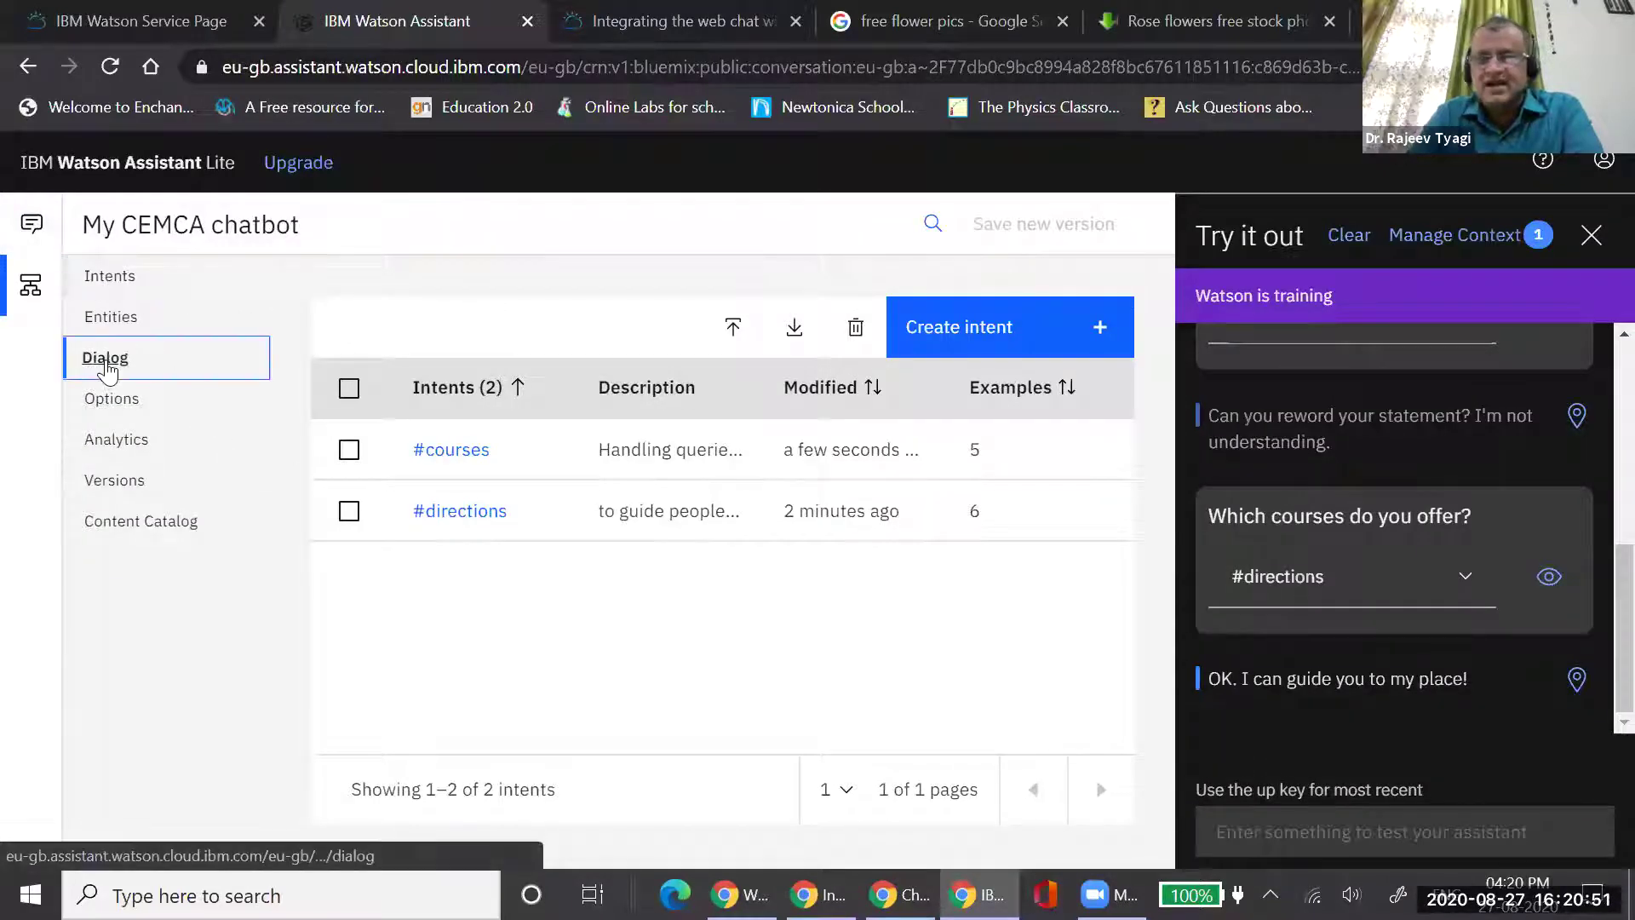
{"action": "left_click", "coordinate": [145, 362]}
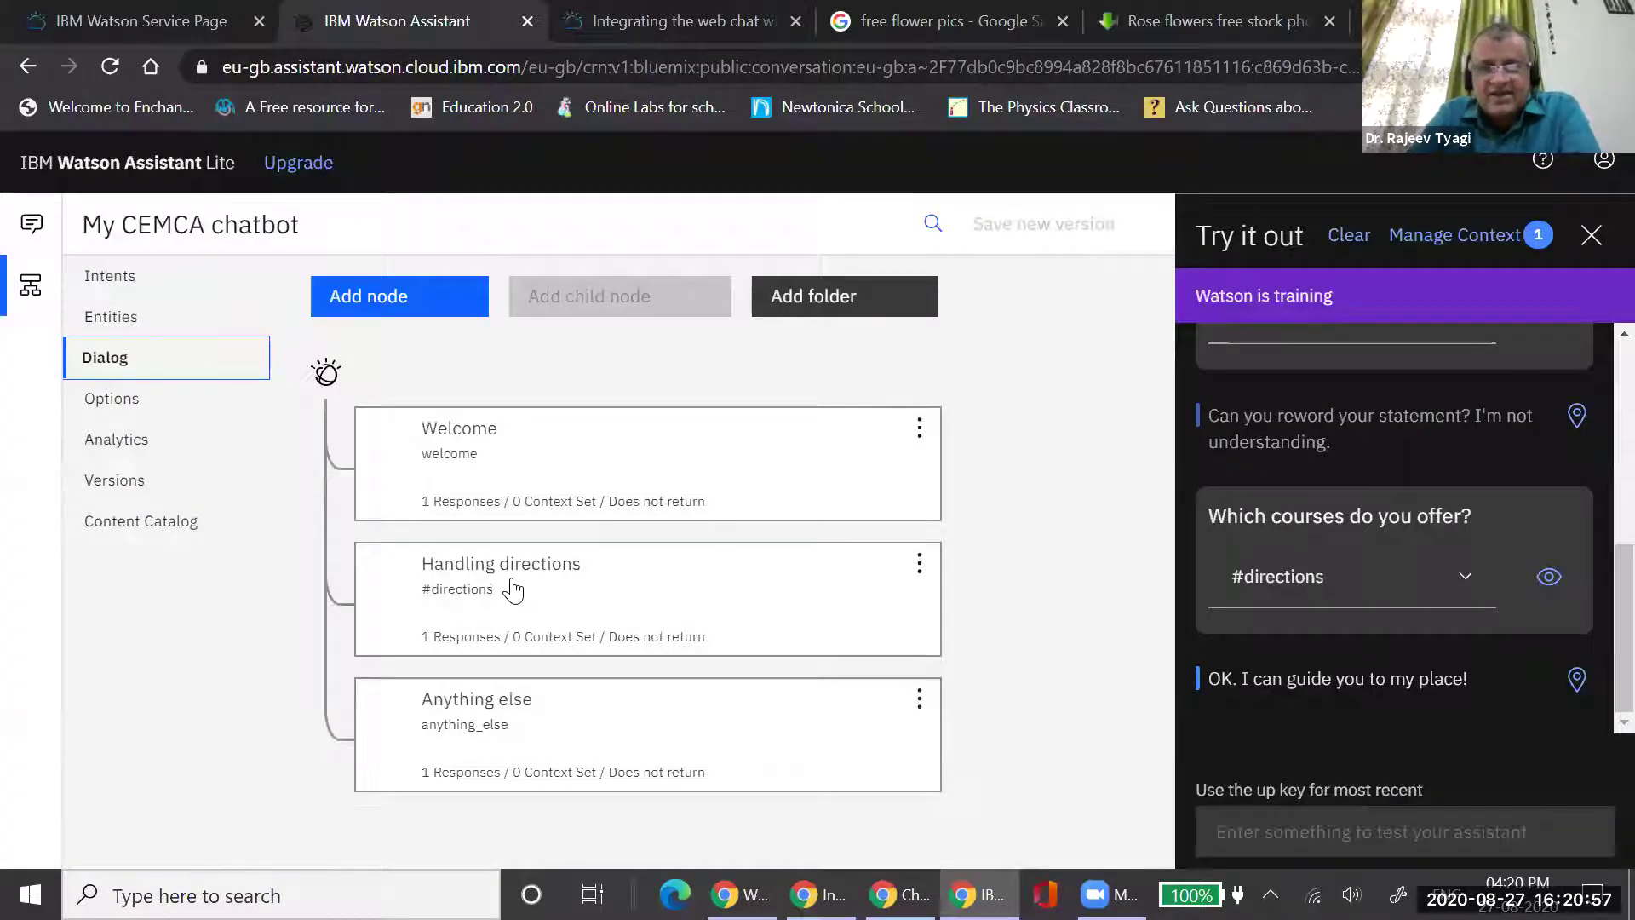
{"action": "left_click", "coordinate": [559, 592]}
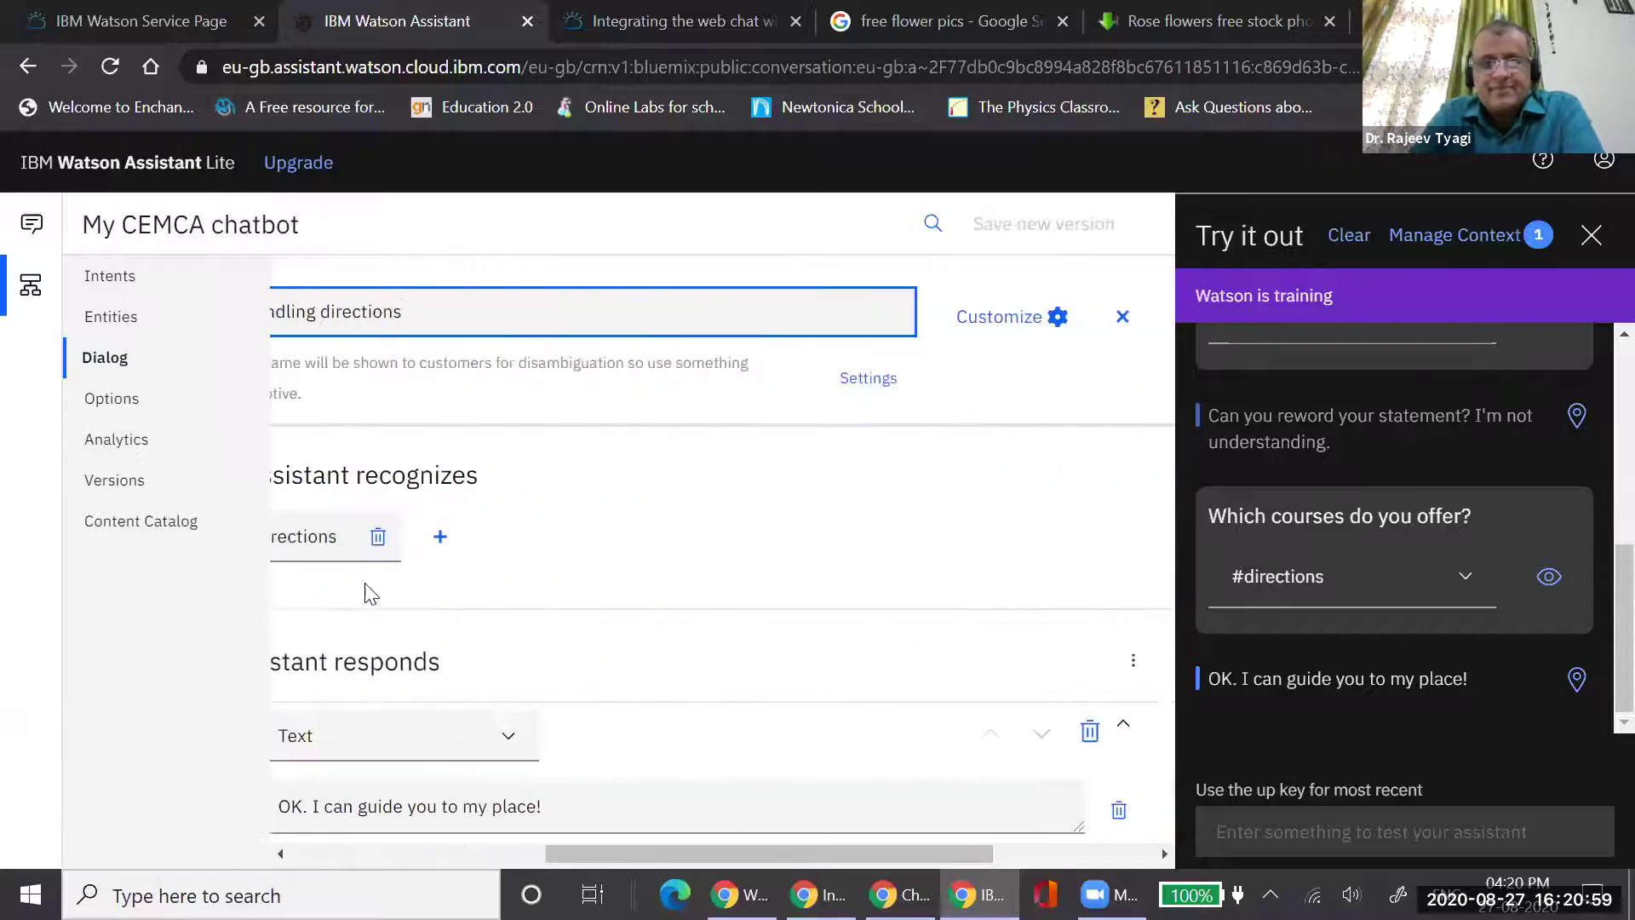
{"action": "left_click_drag", "start_coordinate": [566, 869], "coordinate": [341, 867]}
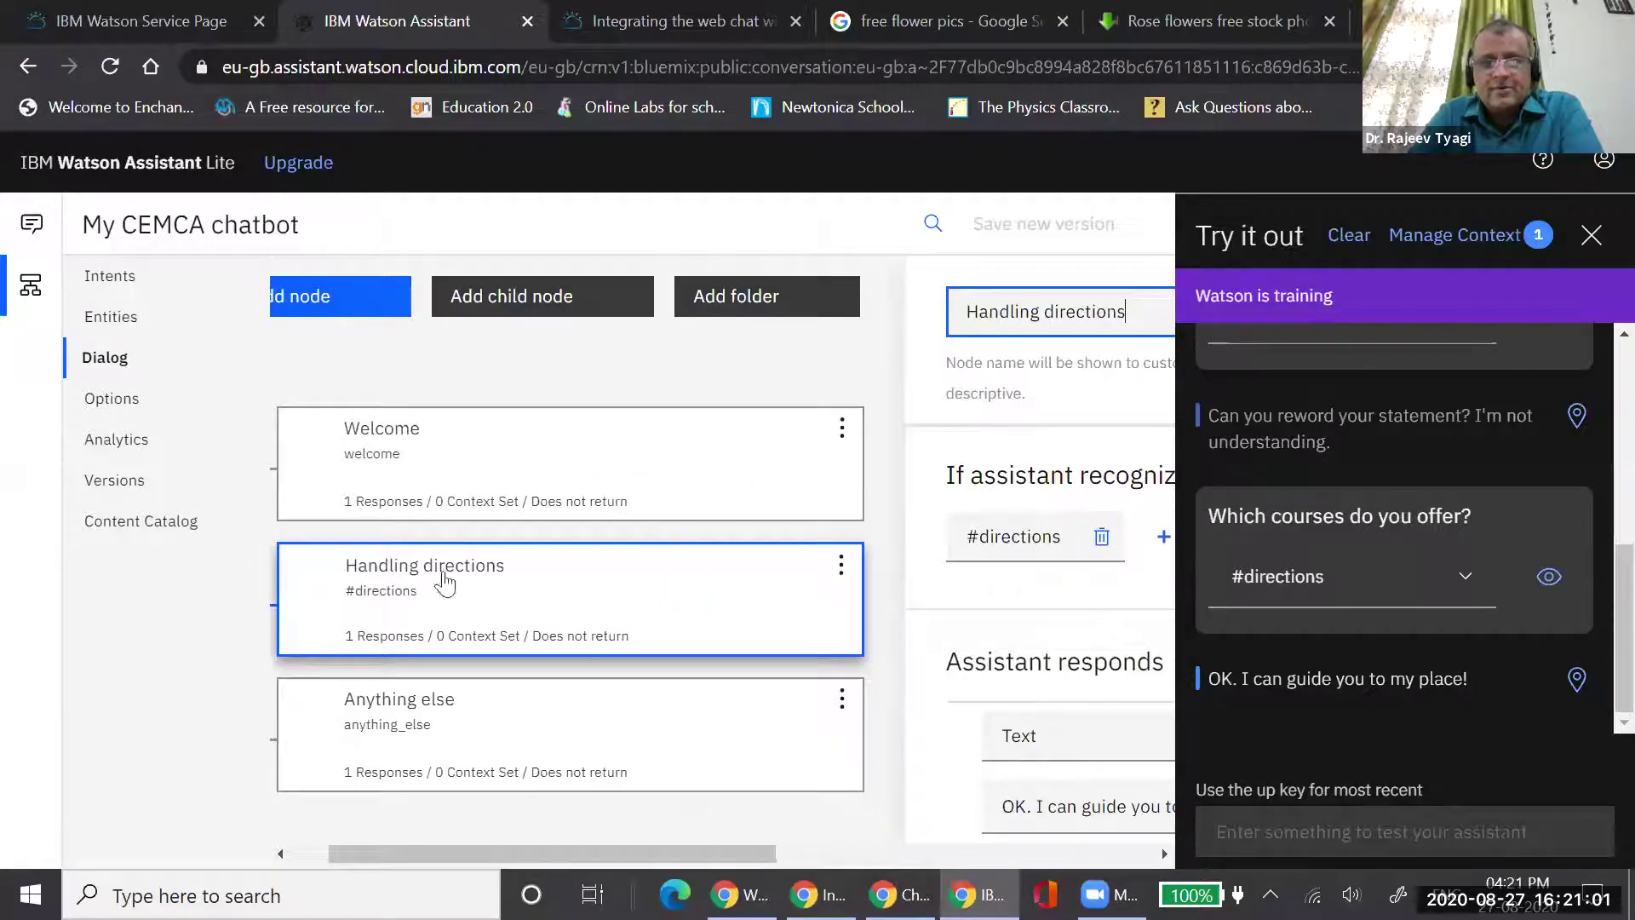
{"action": "left_click", "coordinate": [333, 324]}
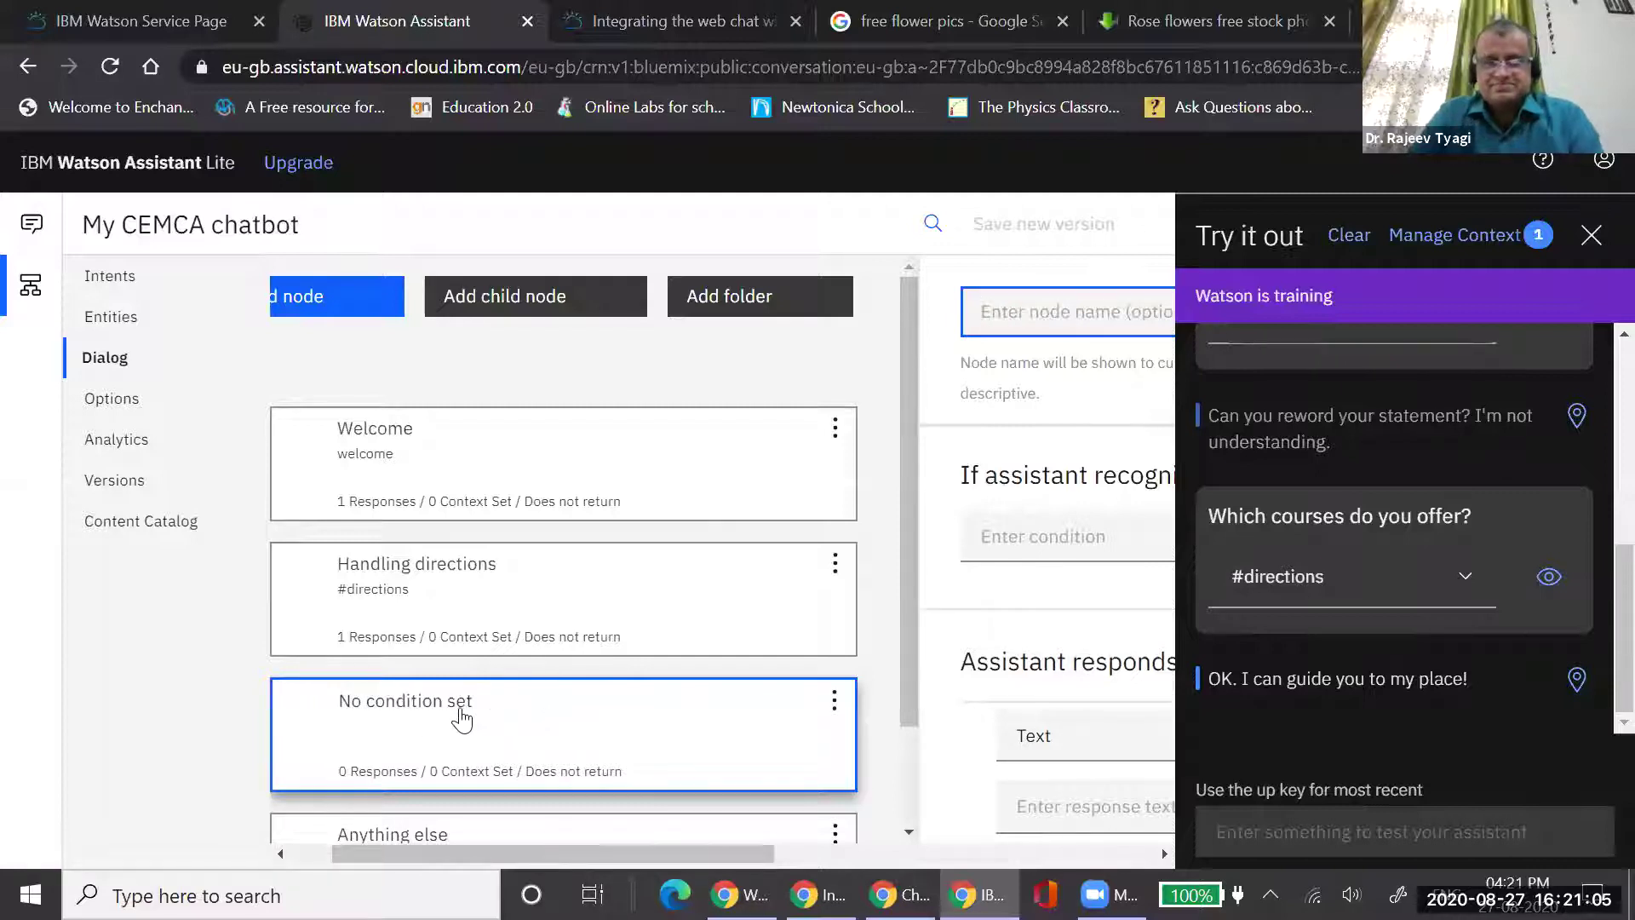
Name the new dialog node "Handle Courses"
{"action": "left_click", "coordinate": [1015, 318]}
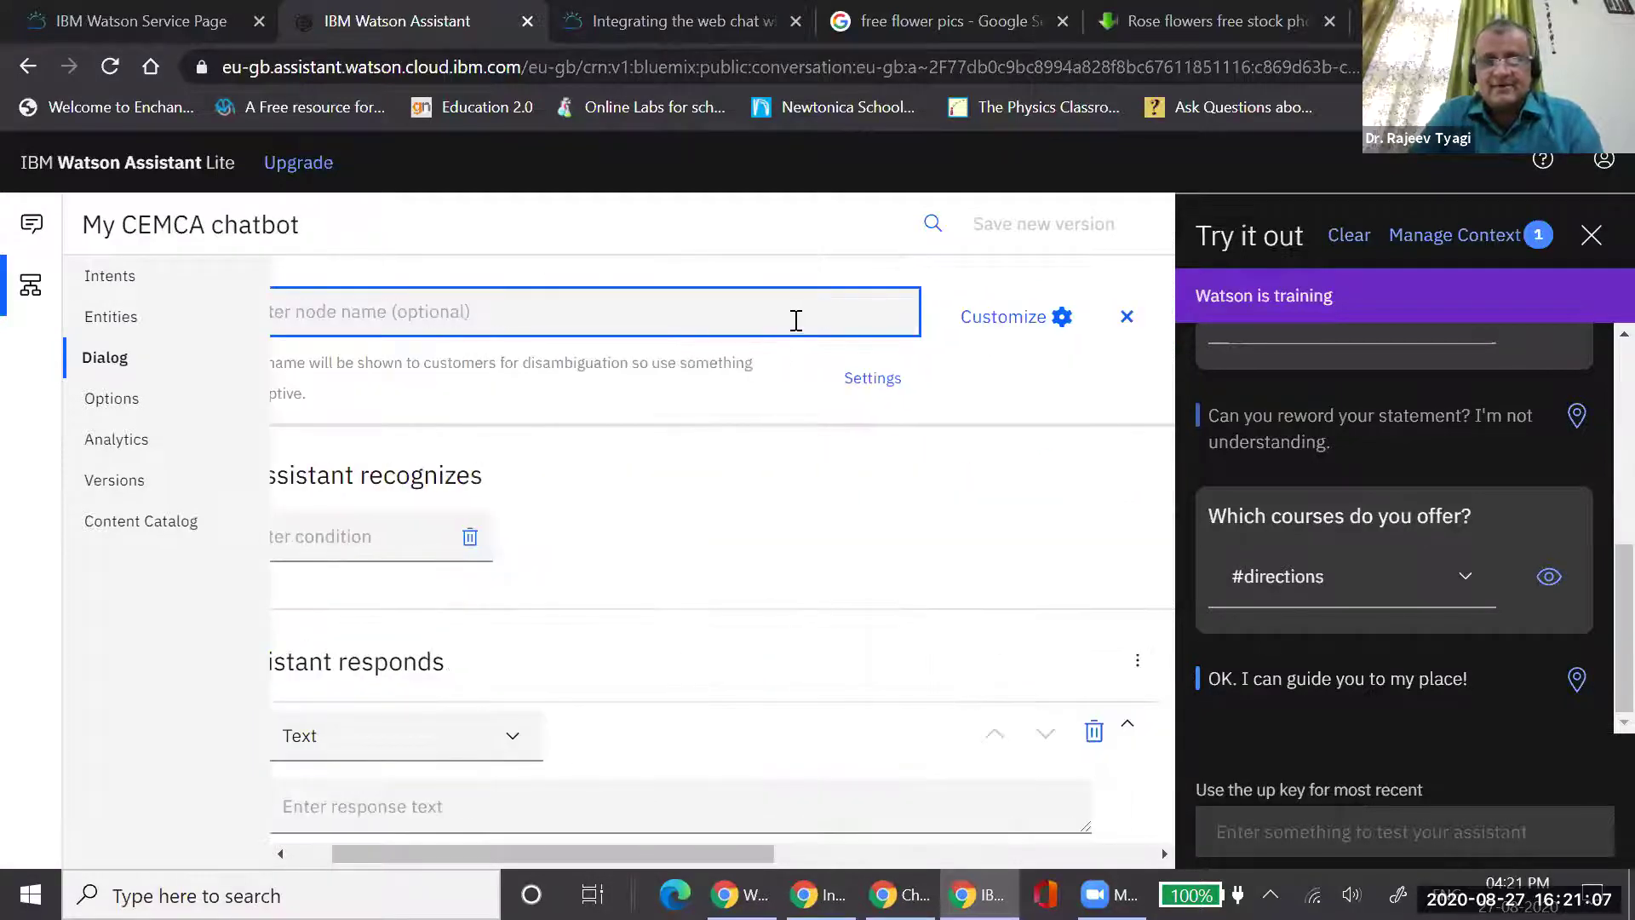
{"action": "type", "text": "Handle "}
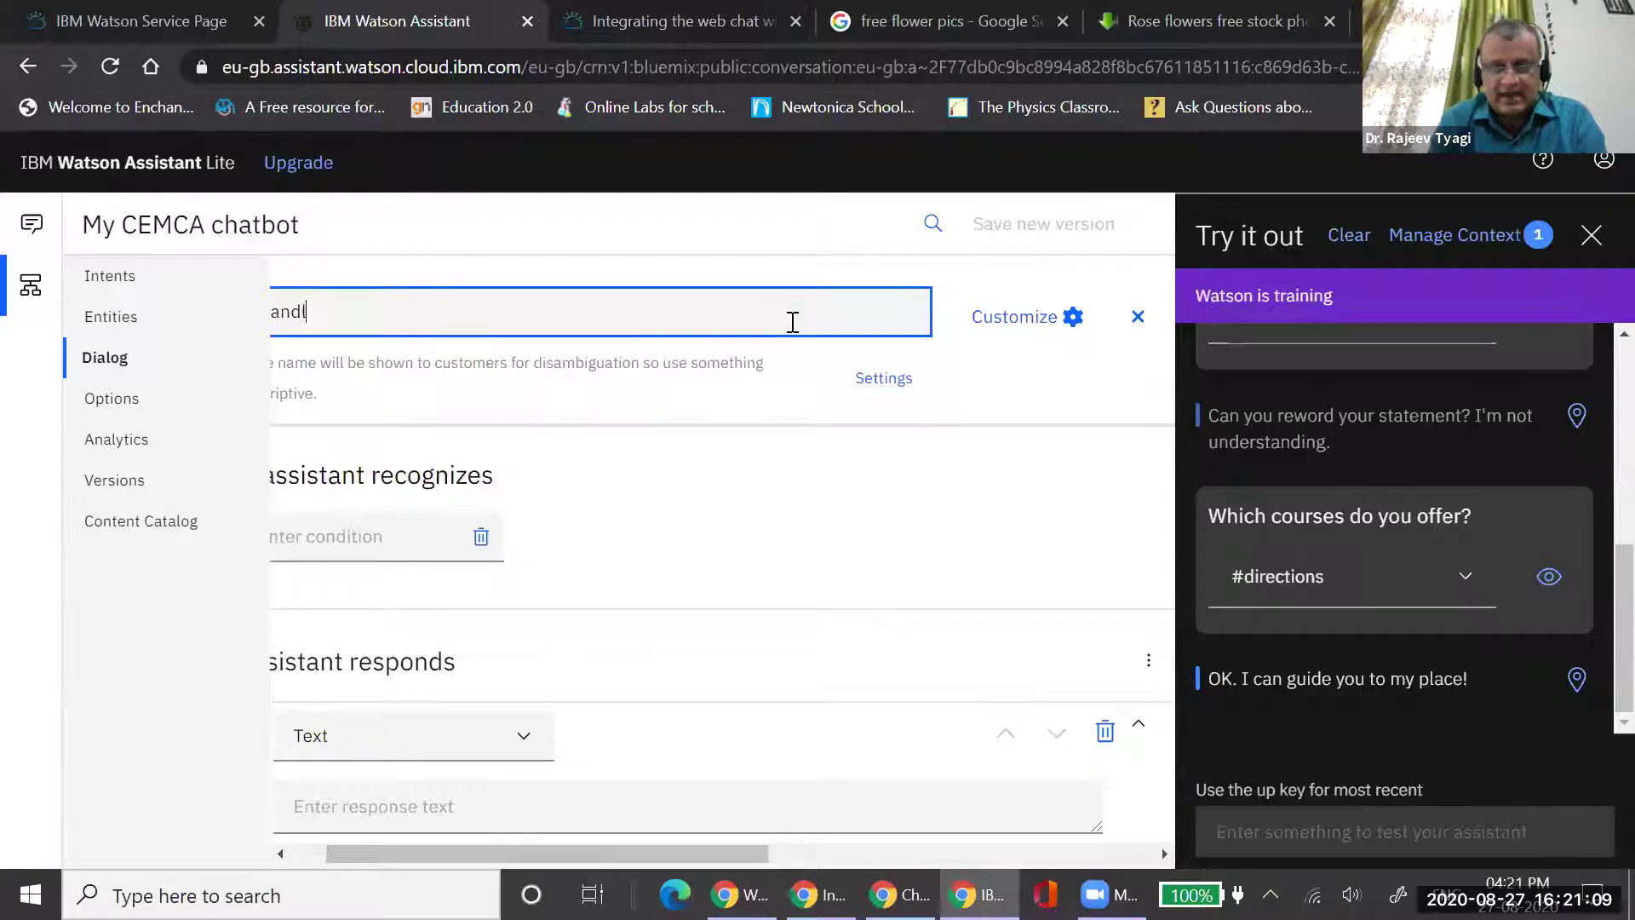
{"action": "type", "text": "Courses"}
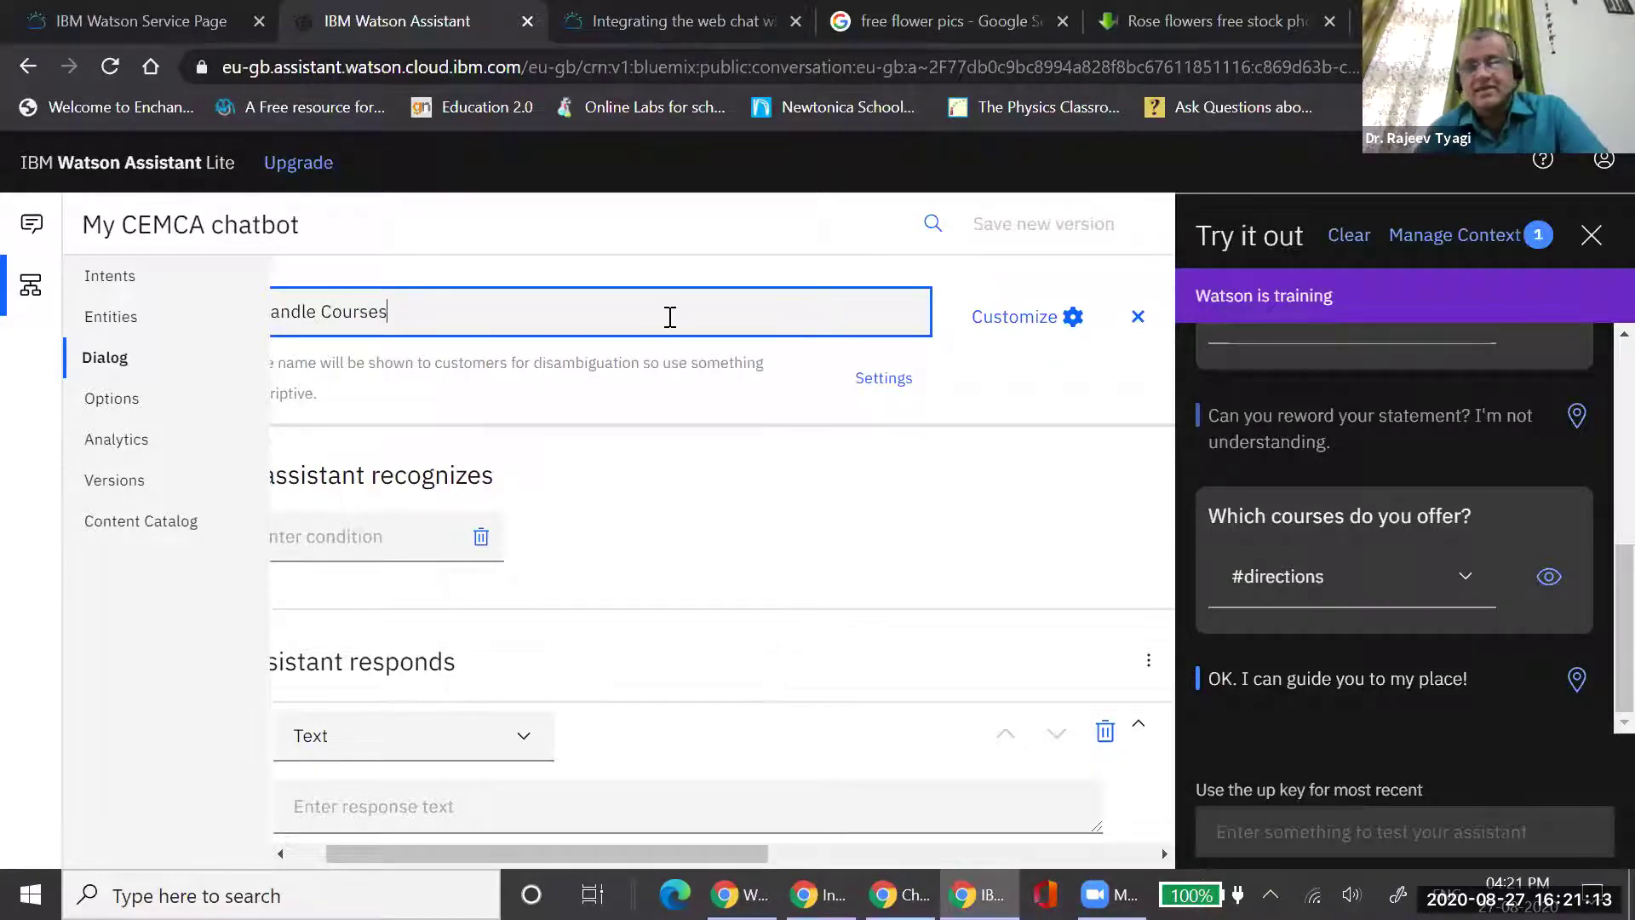
{"action": "scroll", "coordinate": [573, 856], "scroll_direction": "left", "scroll_amount": 5}
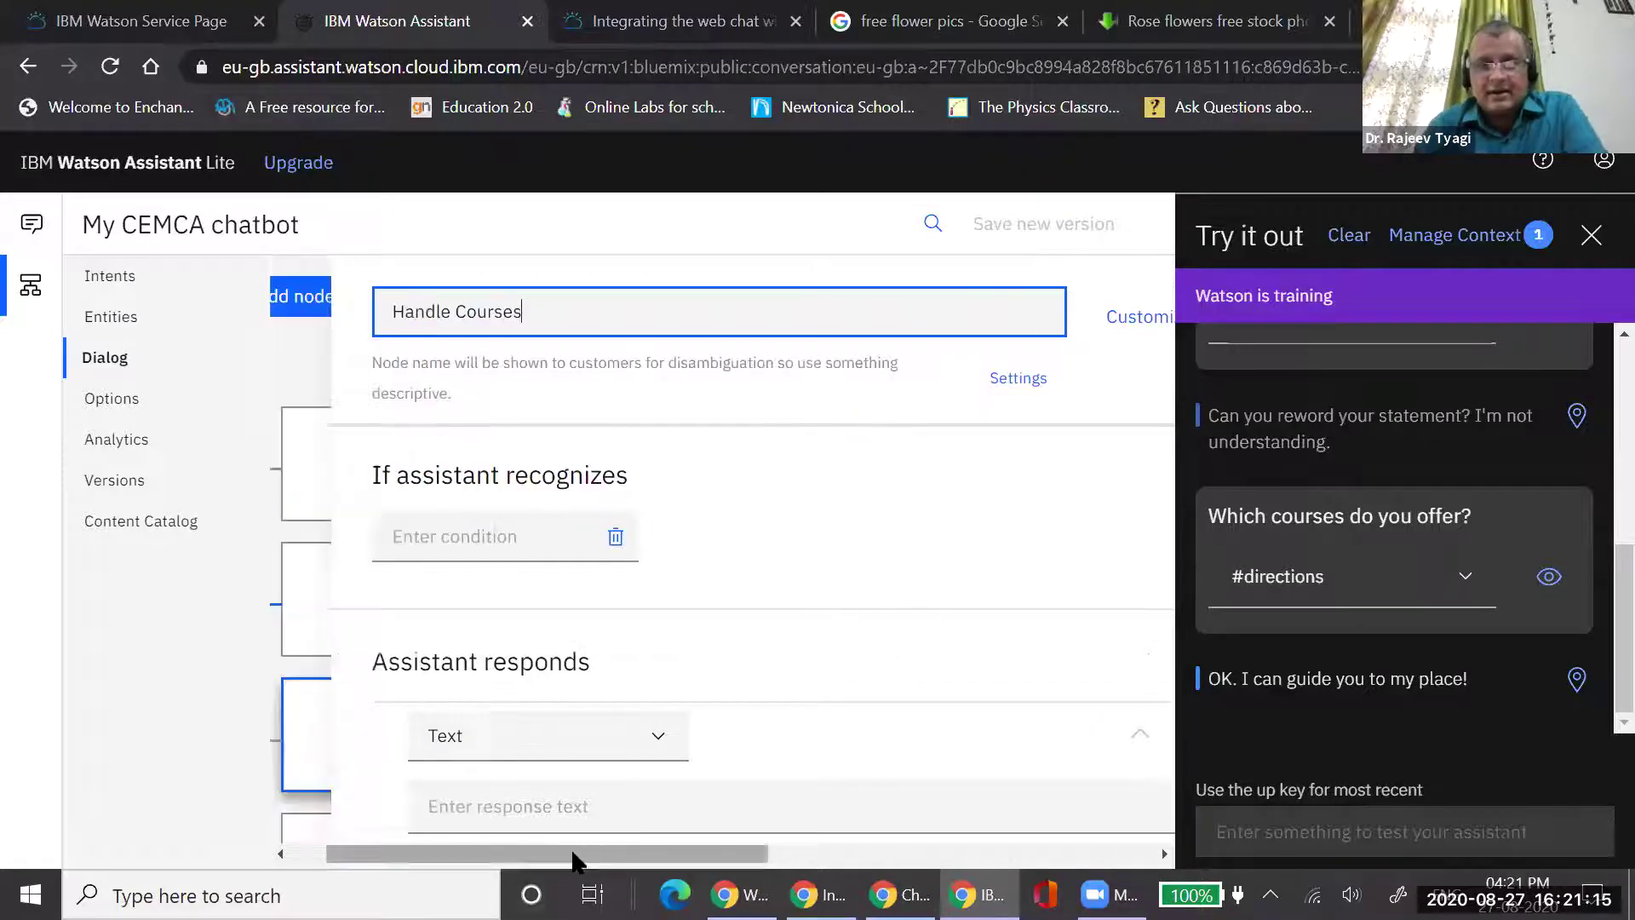
{"action": "scroll", "coordinate": [883, 620], "scroll_direction": "right", "scroll_amount": 5}
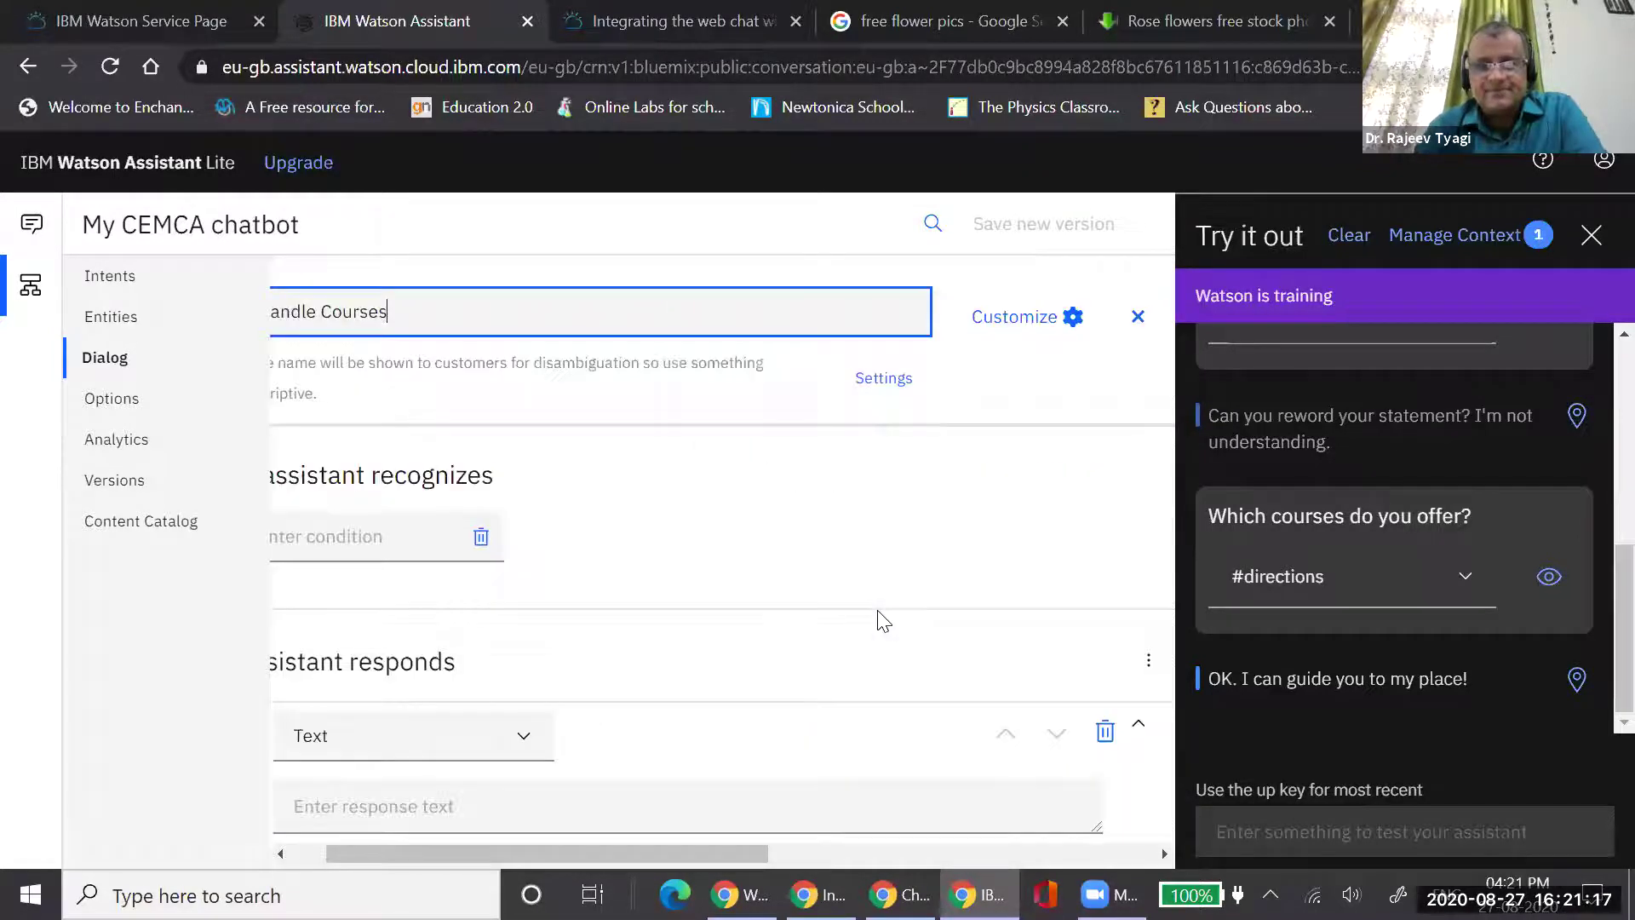
{"action": "scroll", "coordinate": [738, 857], "scroll_direction": "left", "scroll_amount": 5}
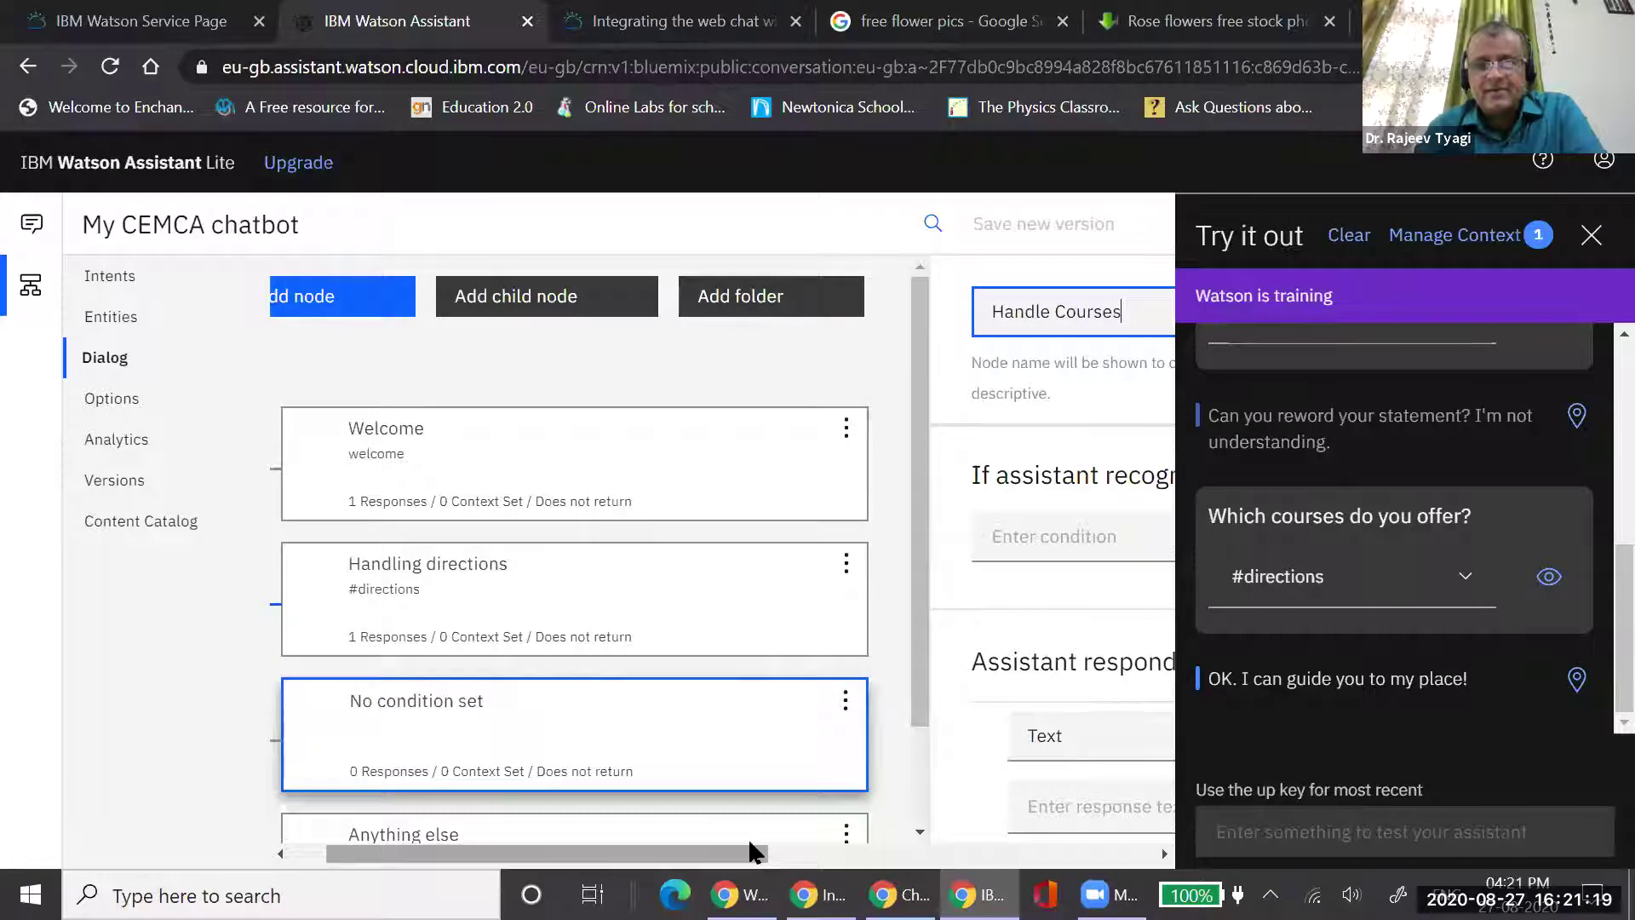
{"action": "scroll", "coordinate": [1022, 504], "scroll_direction": "right", "scroll_amount": 5}
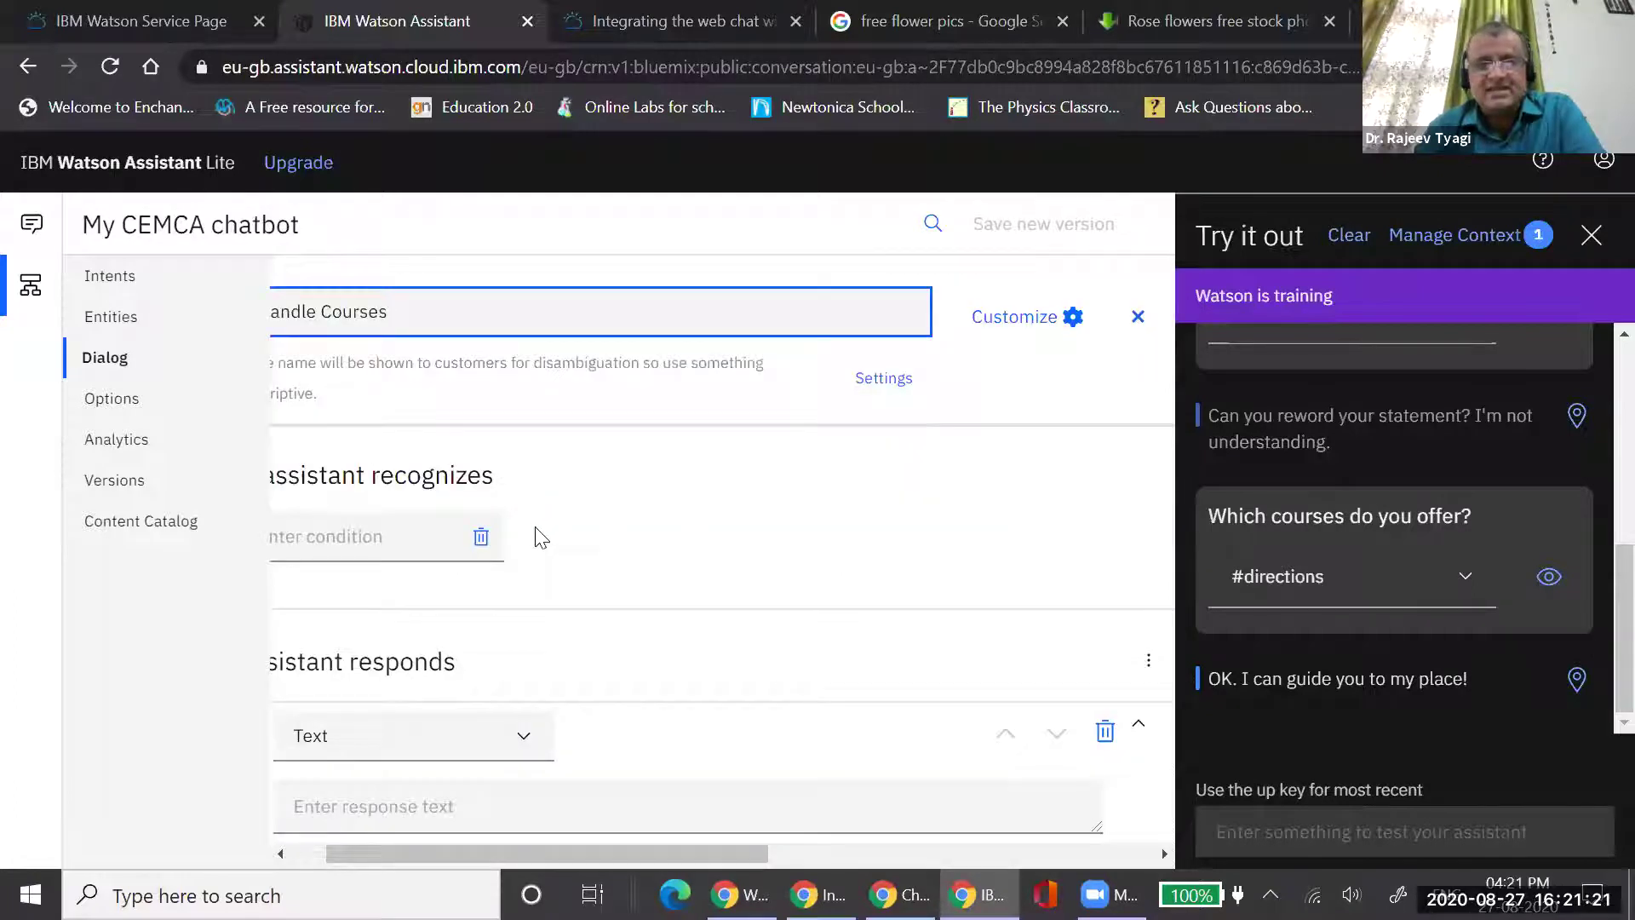
Close the test chat and set the "Handle Courses" node's recognition condition to the #courses intent
{"action": "left_click", "coordinate": [400, 536]}
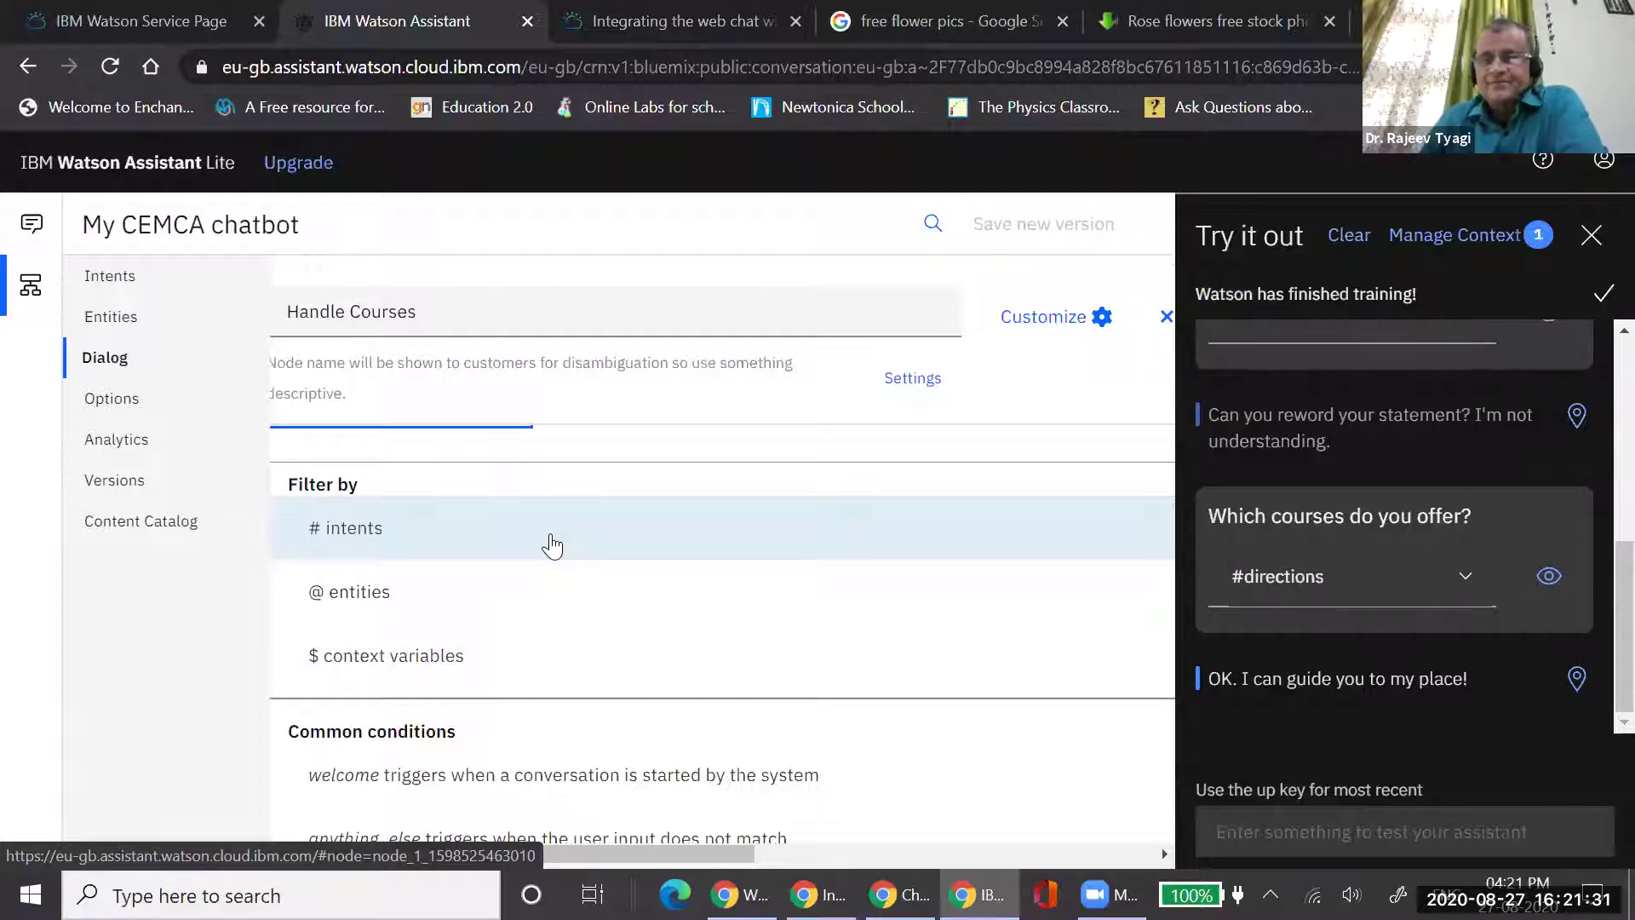
{"action": "left_click", "coordinate": [1592, 239]}
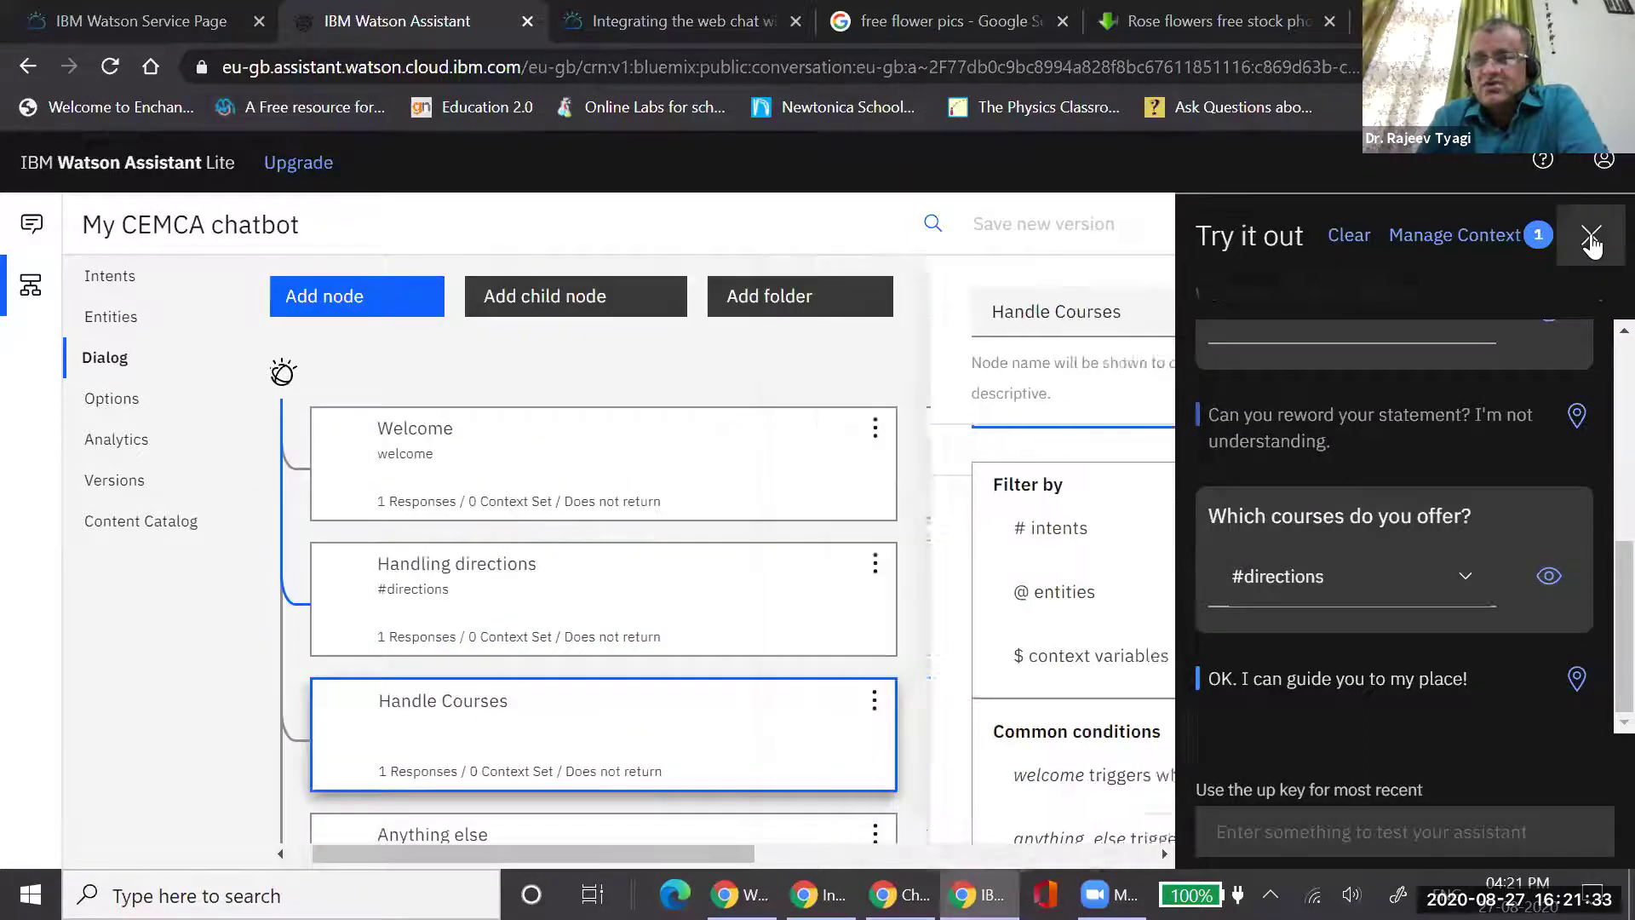
{"action": "left_click", "coordinate": [1591, 238]}
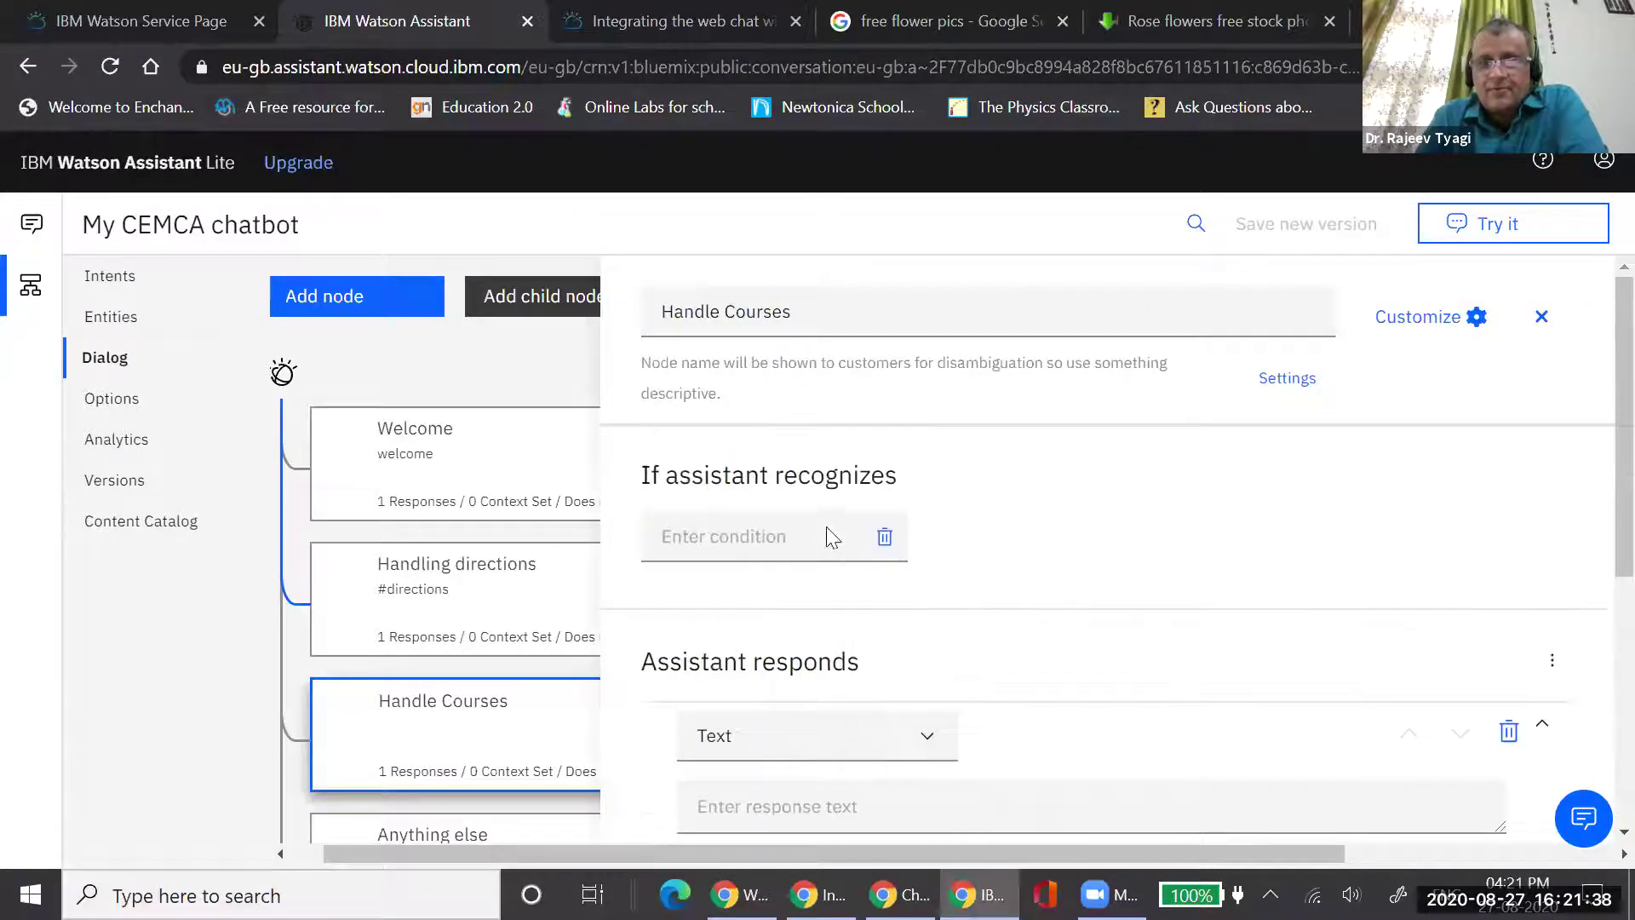
{"action": "left_click", "coordinate": [762, 536]}
{"action": "left_click", "coordinate": [738, 542]}
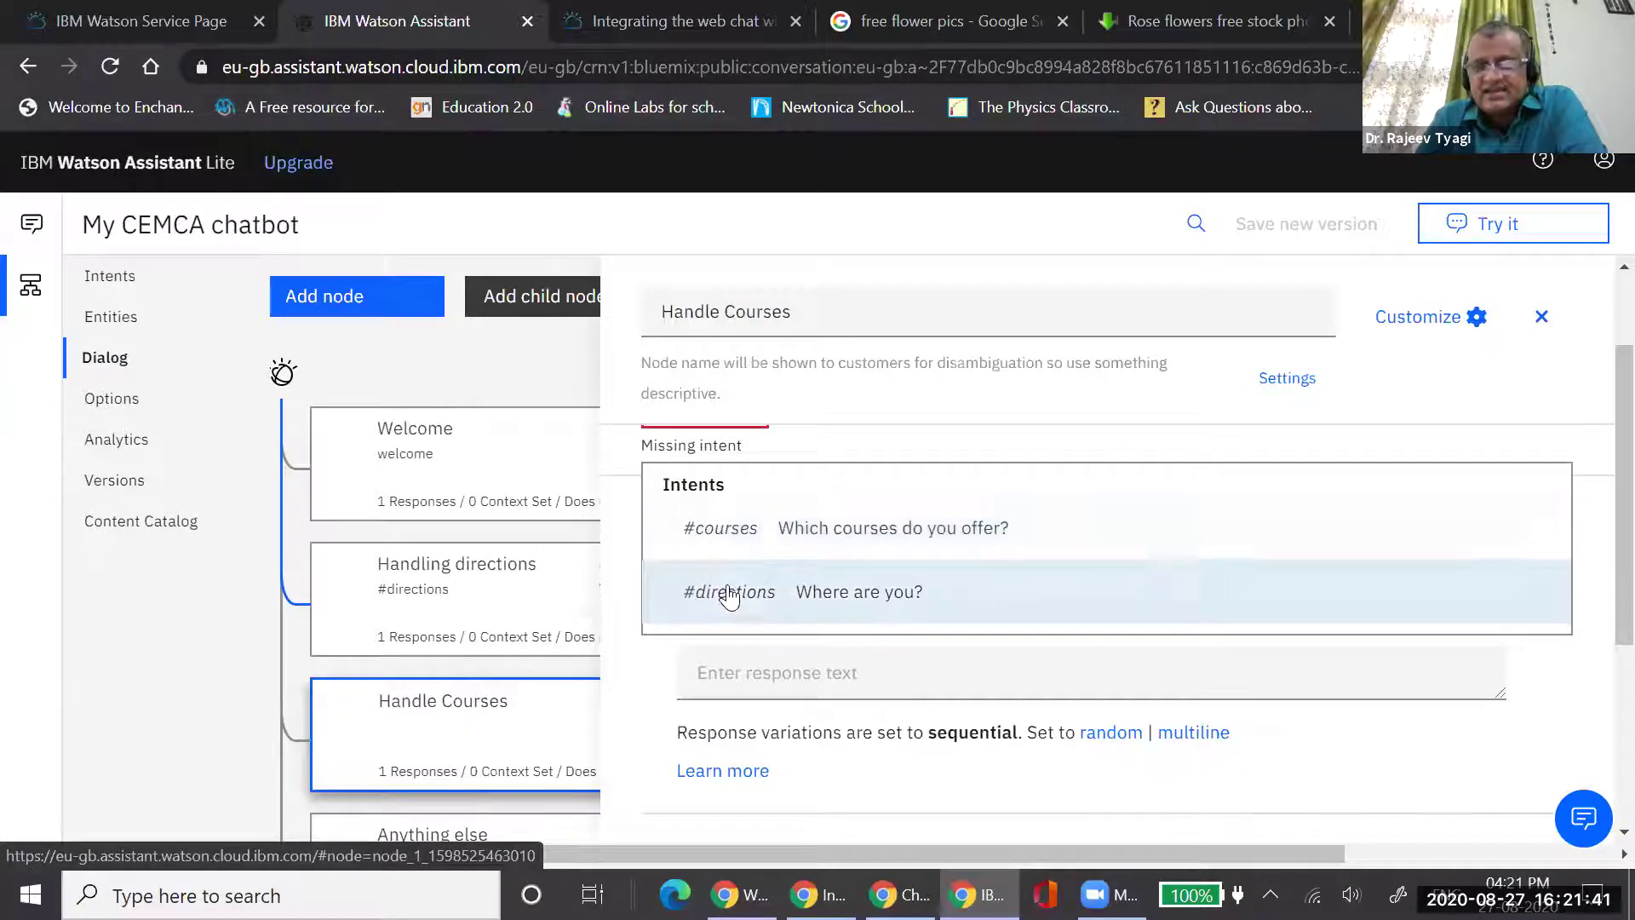
{"action": "left_click", "coordinate": [720, 532]}
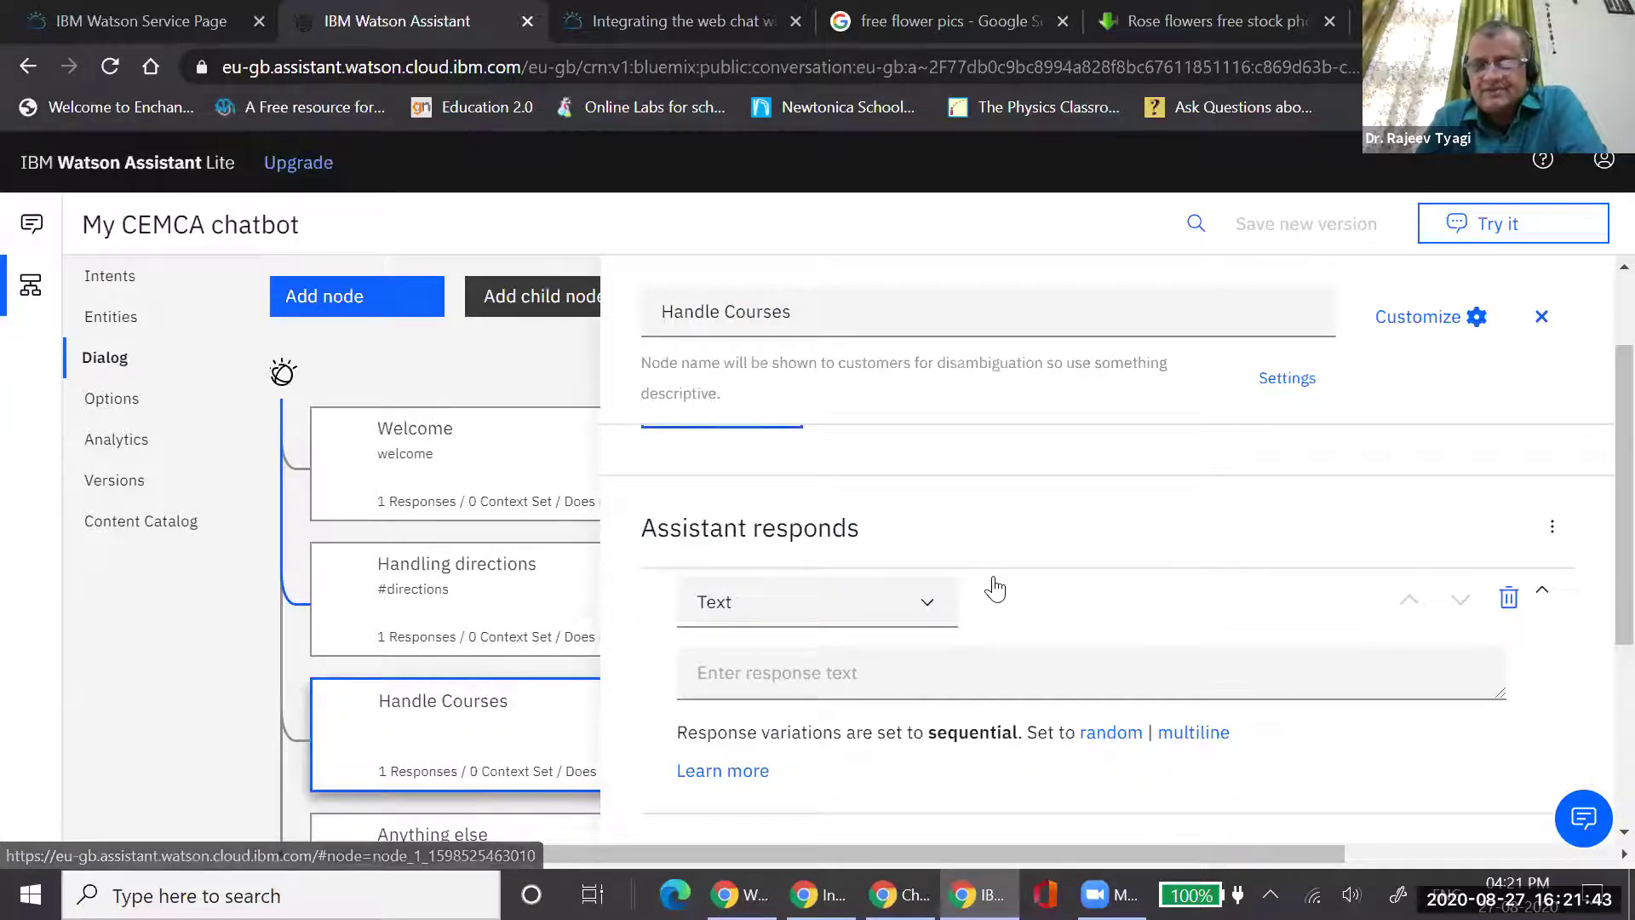
Set the text response of the "Handle Courses" node to "Lets find the most suitable course for you"
{"action": "scroll", "coordinate": [989, 584], "scroll_direction": "down", "scroll_amount": 1}
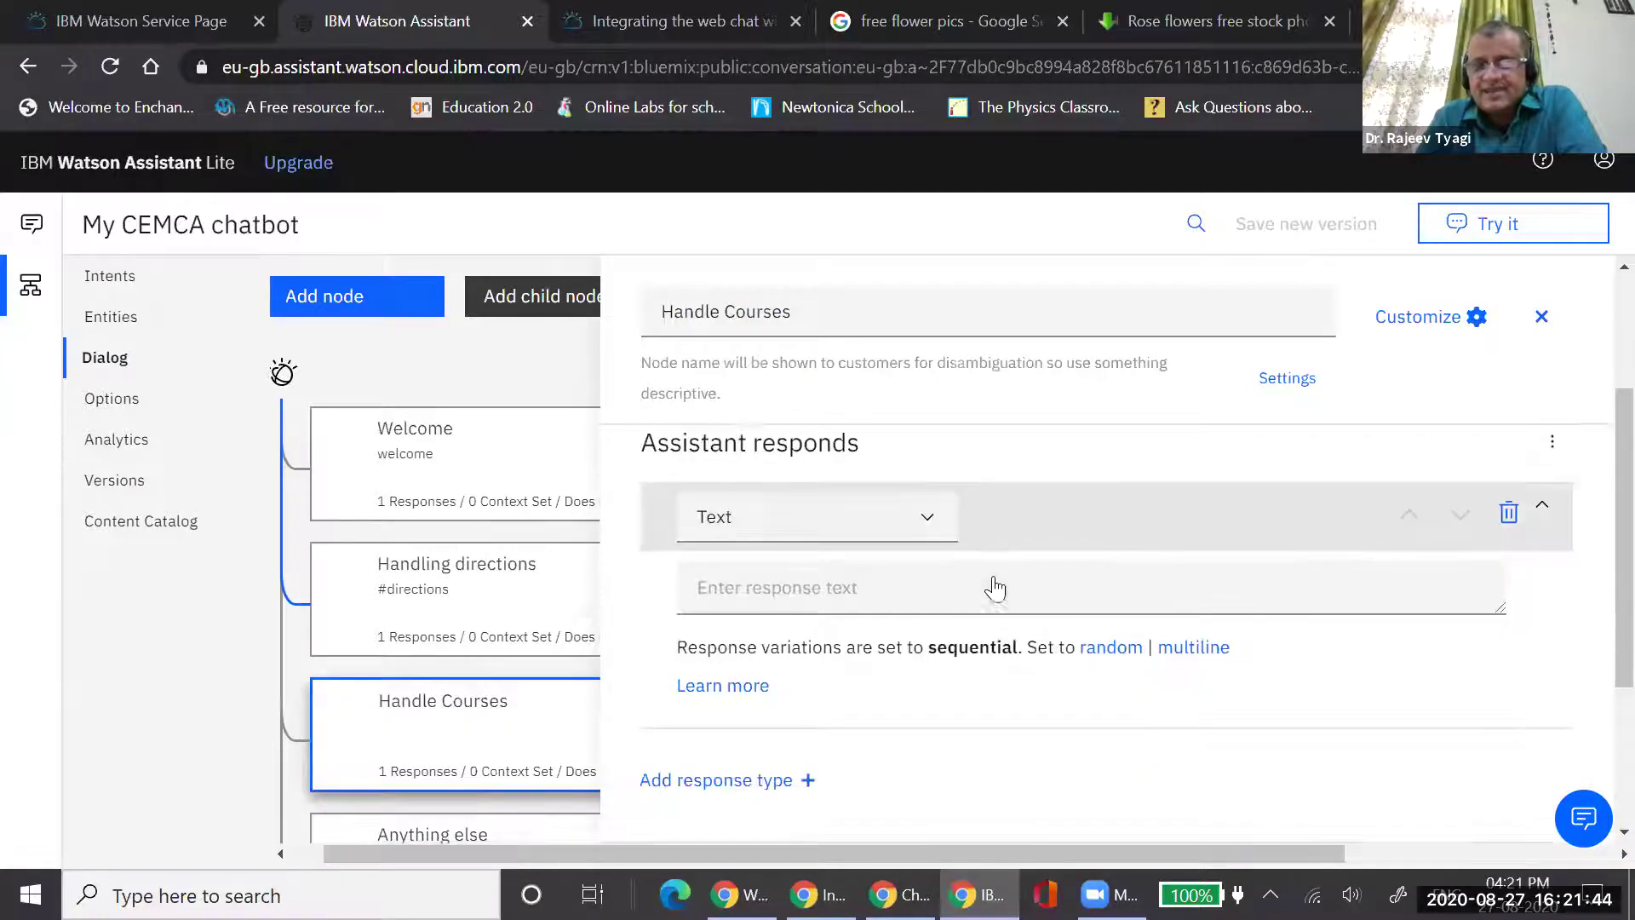
{"action": "left_click", "coordinate": [839, 598]}
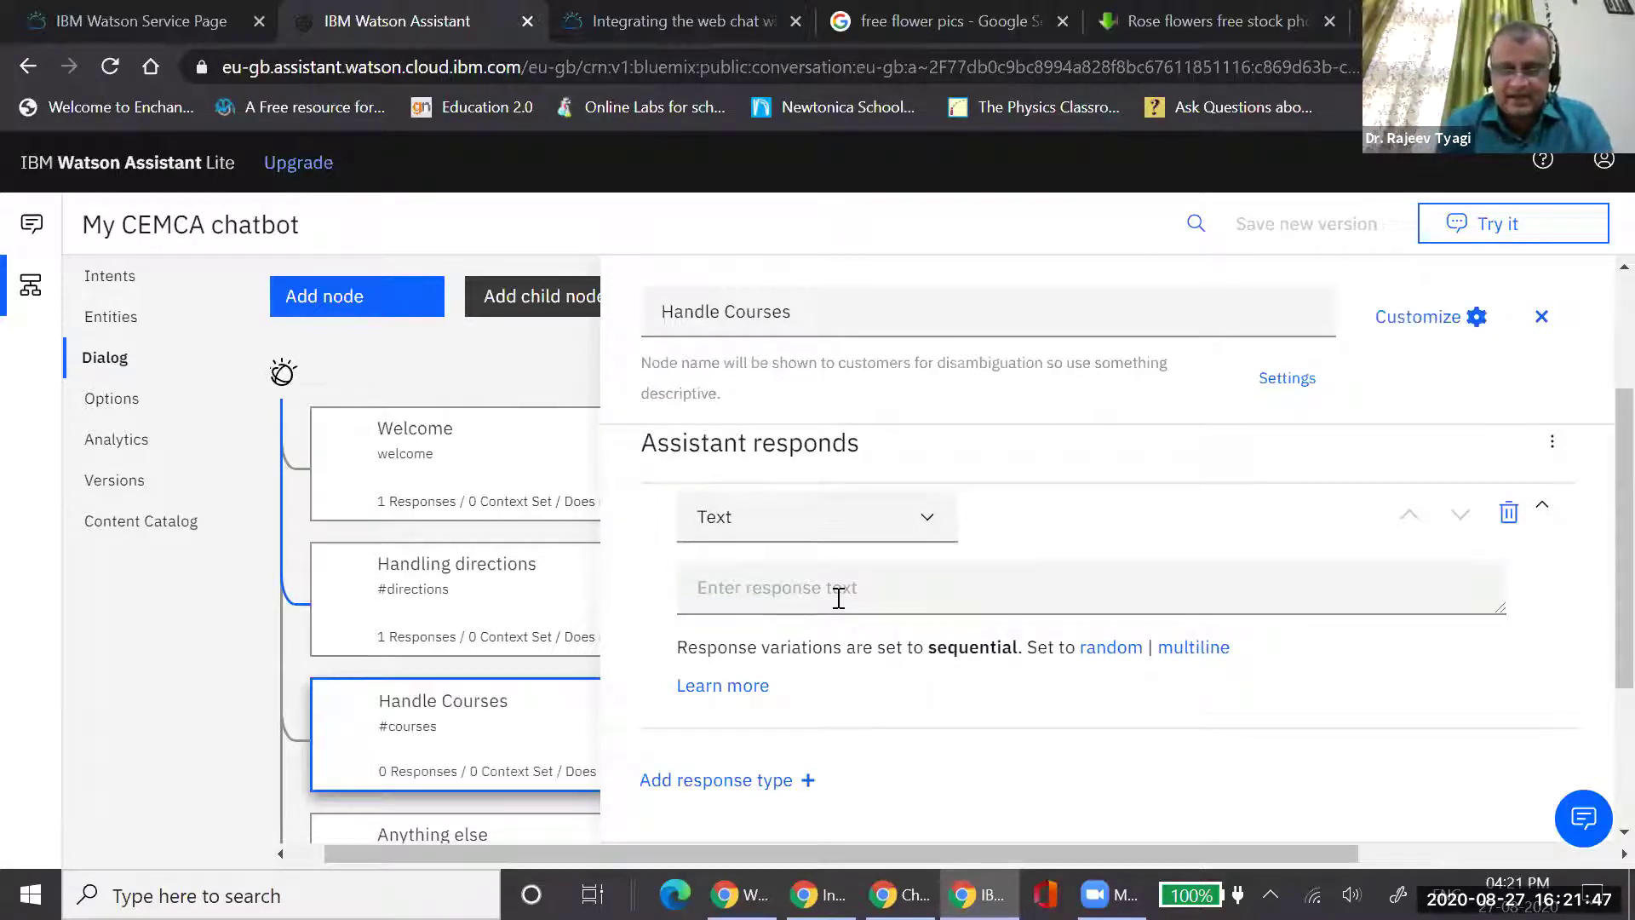
{"action": "left_click", "coordinate": [839, 599]}
{"action": "type", "text": "Lets find the mo"}
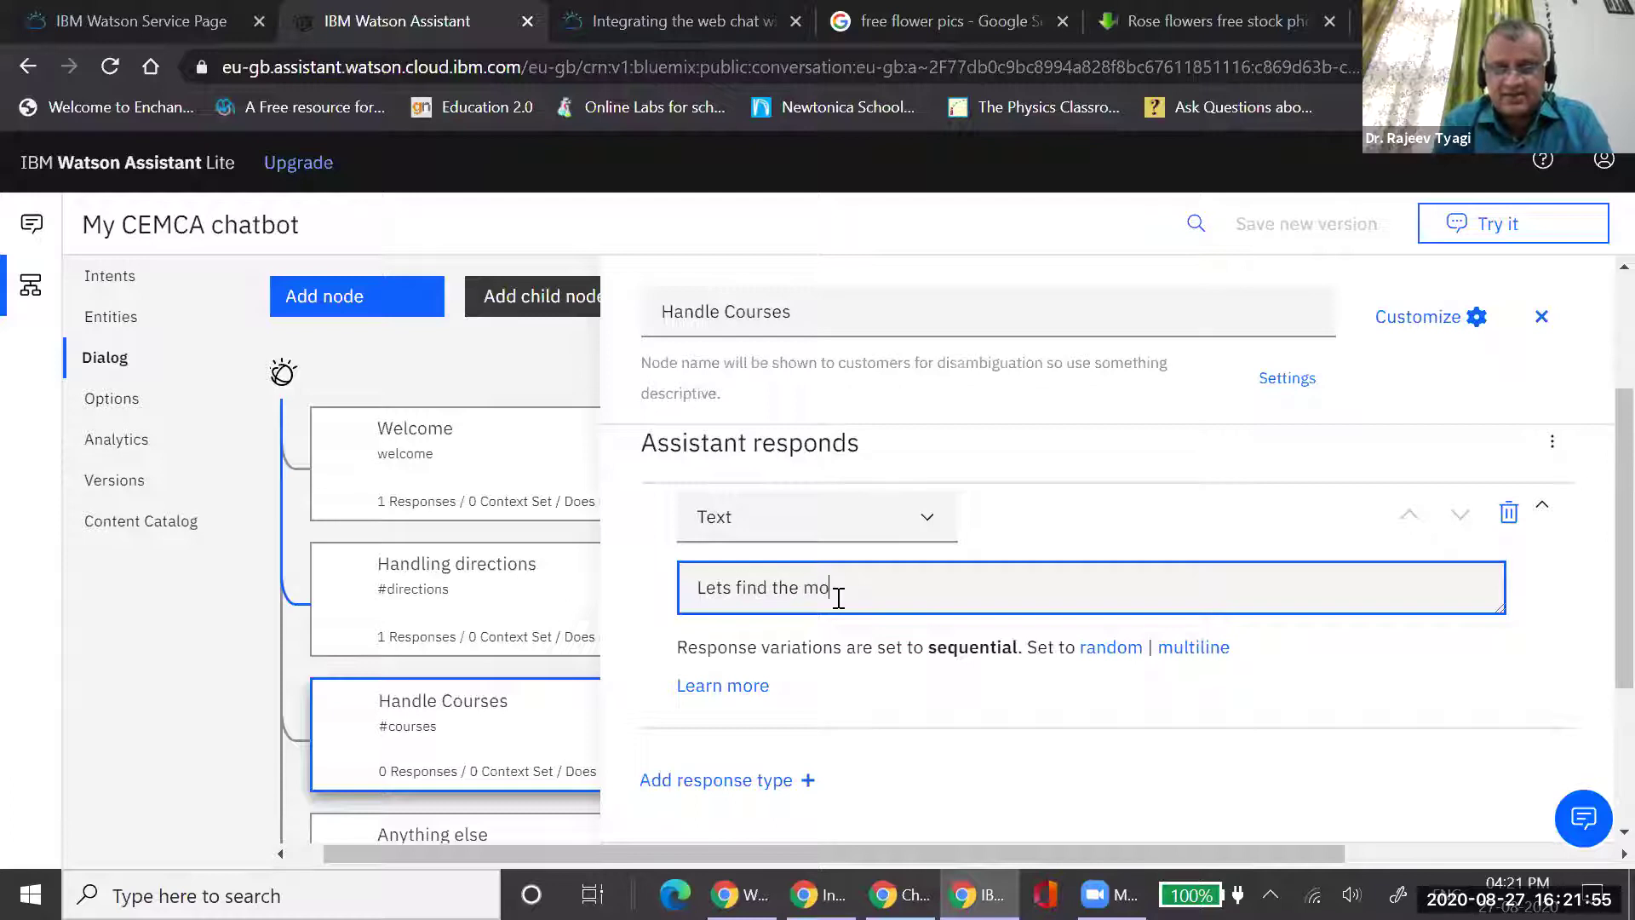
{"action": "type", "text": "st suitable"}
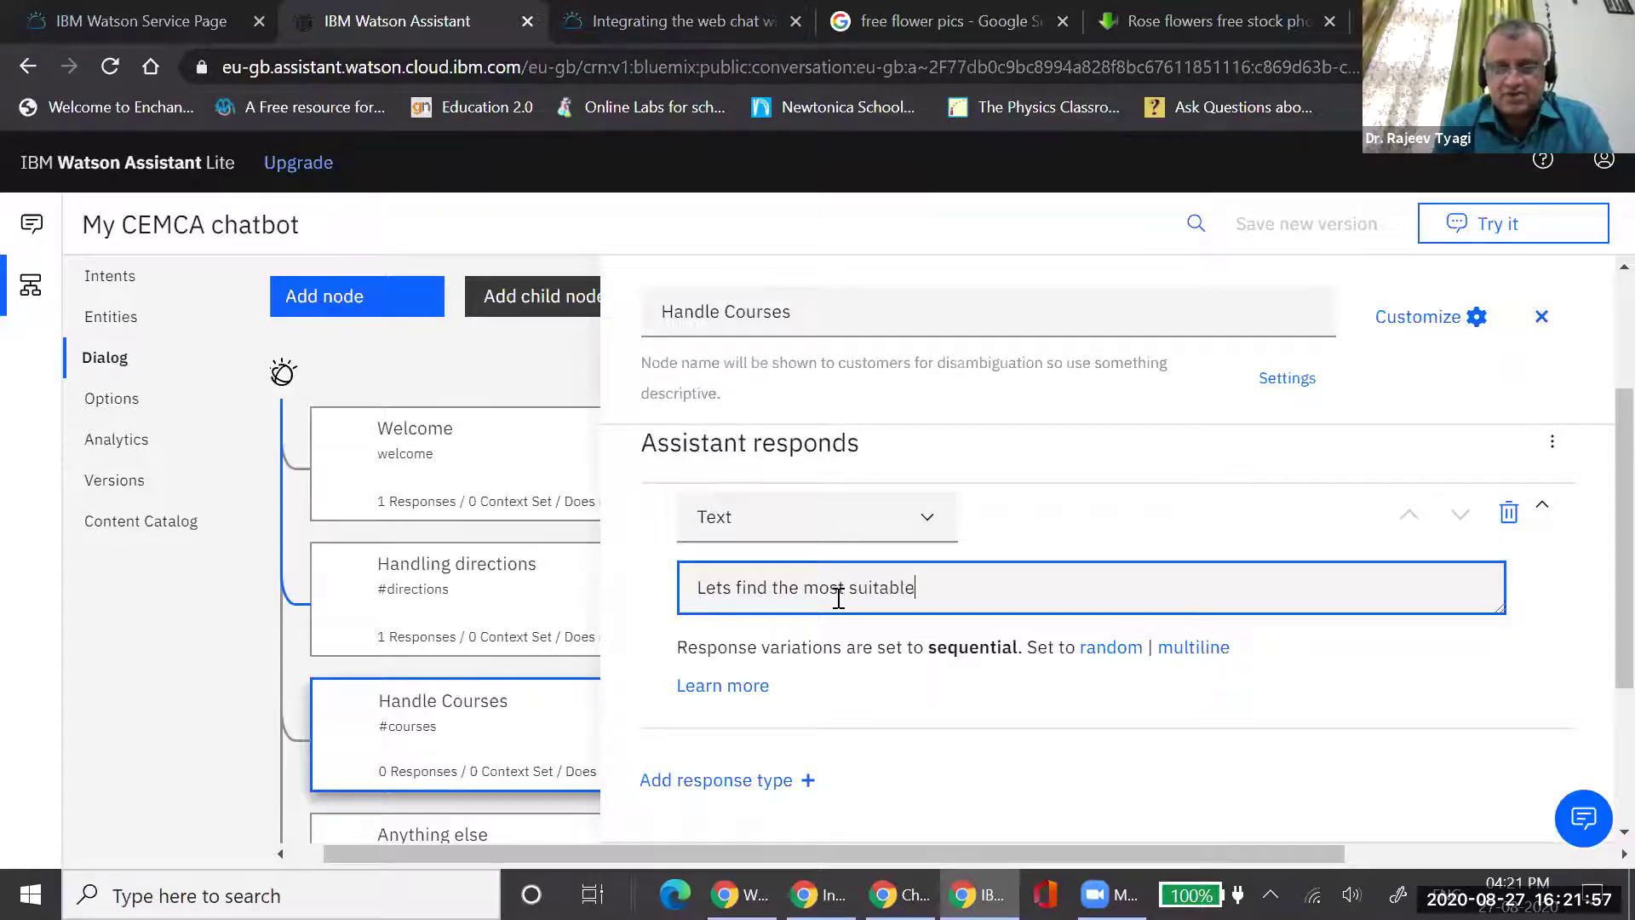
{"action": "type", "text": " course for you"}
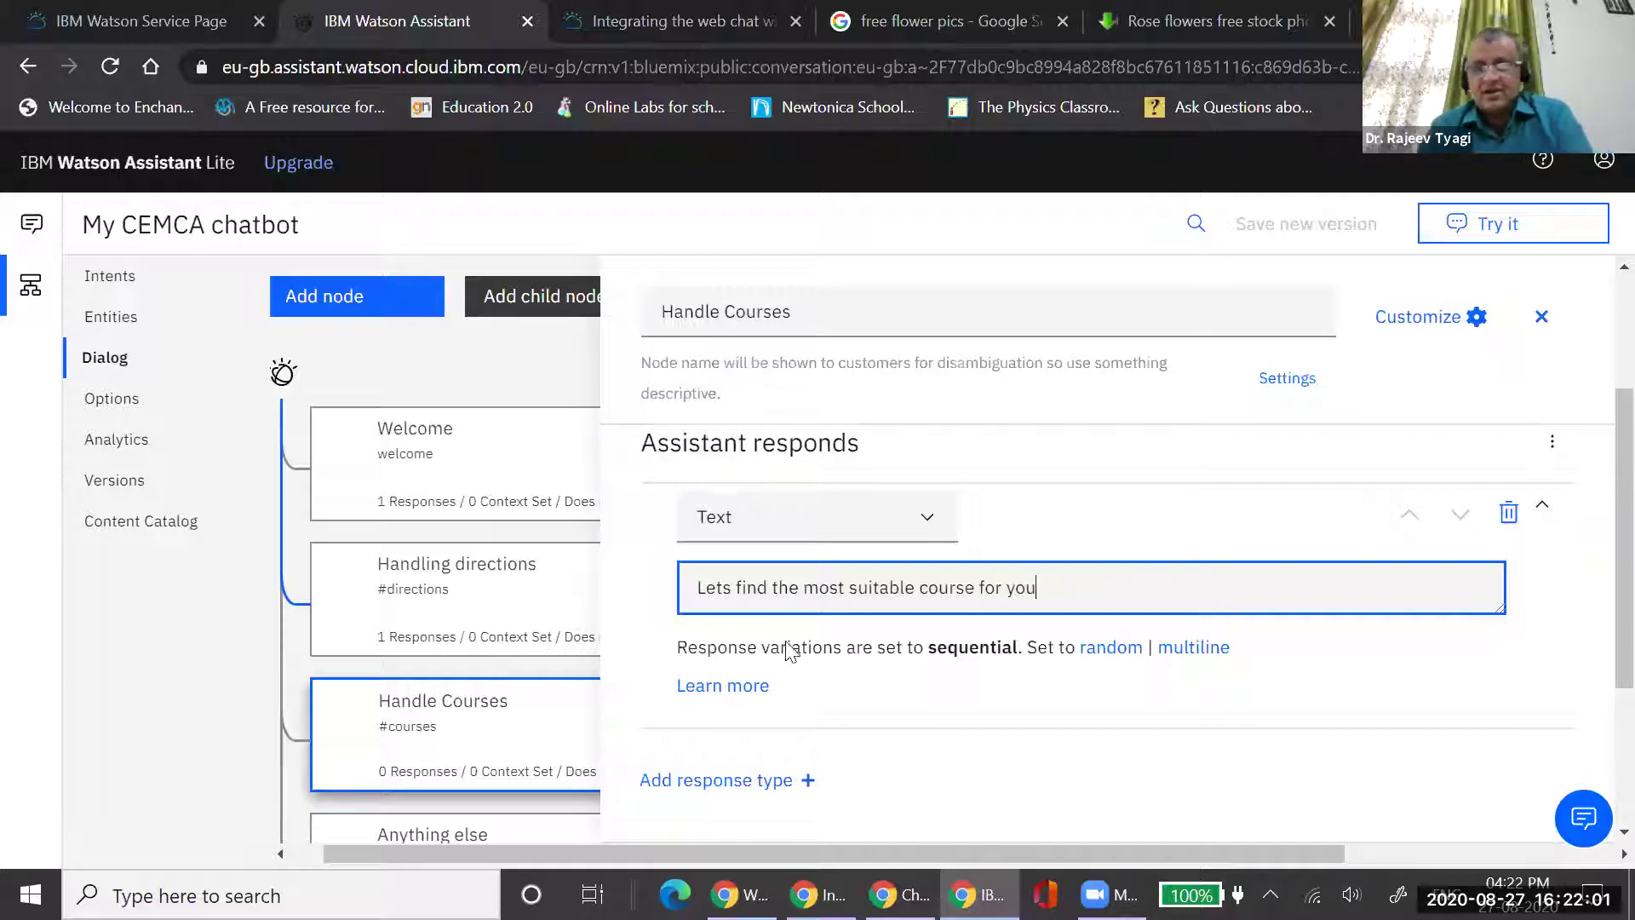
{"action": "scroll", "coordinate": [904, 686], "scroll_direction": "down", "scroll_amount": 2}
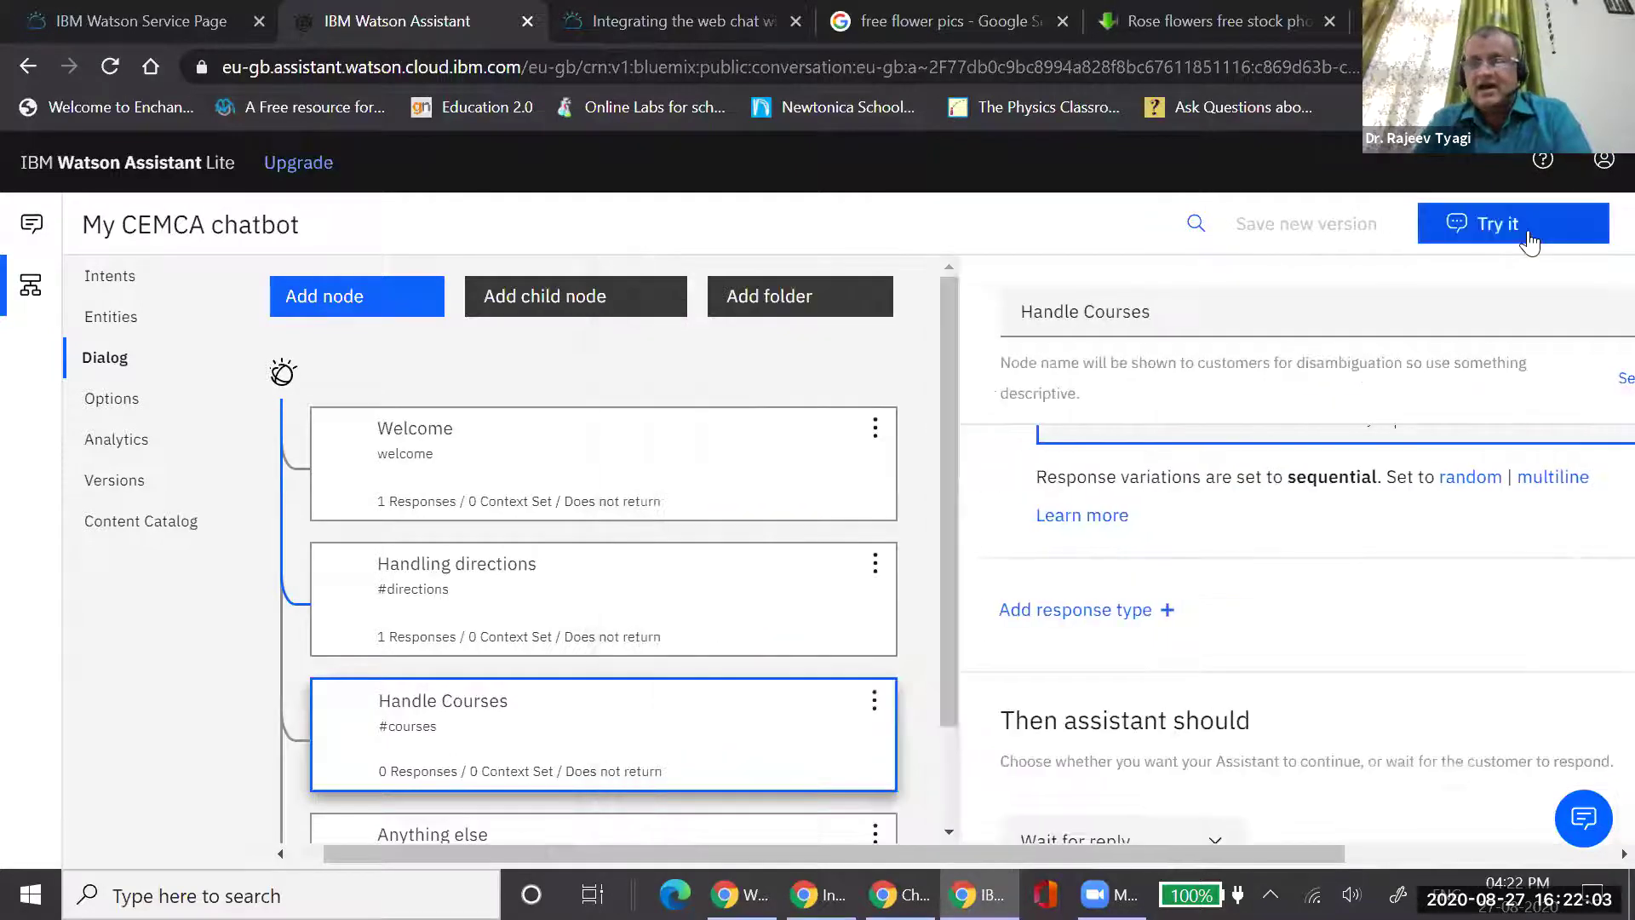
Open the test chat and resend the earlier question "What's the time" to the assistant
{"action": "left_click", "coordinate": [1582, 217]}
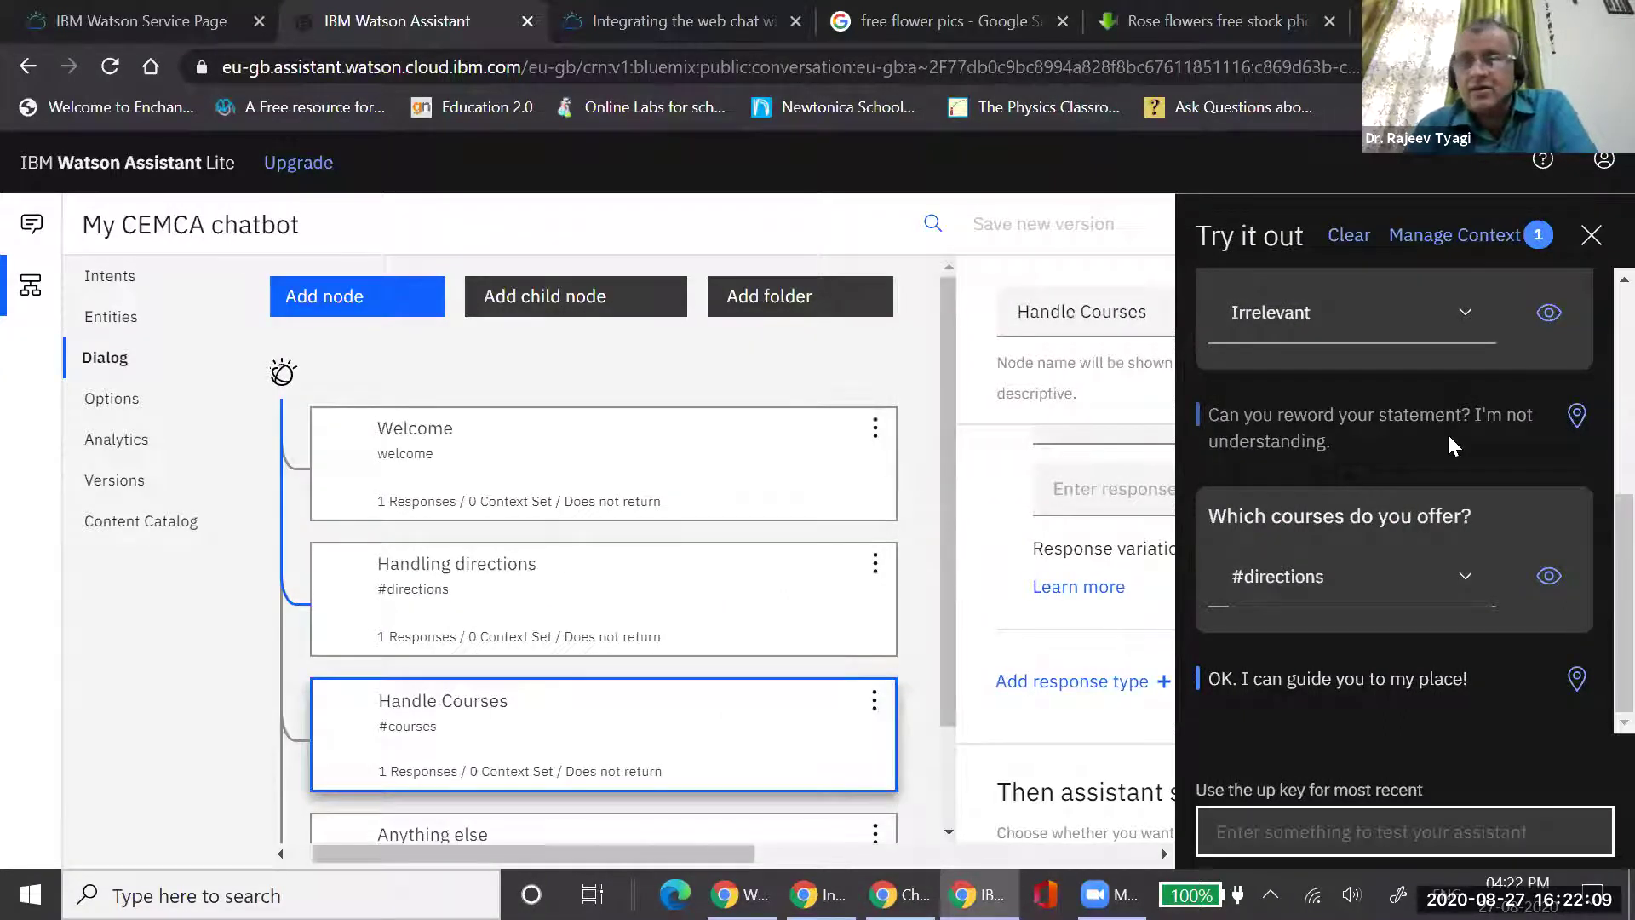
{"action": "scroll", "coordinate": [1356, 613], "scroll_direction": "up", "scroll_amount": 1}
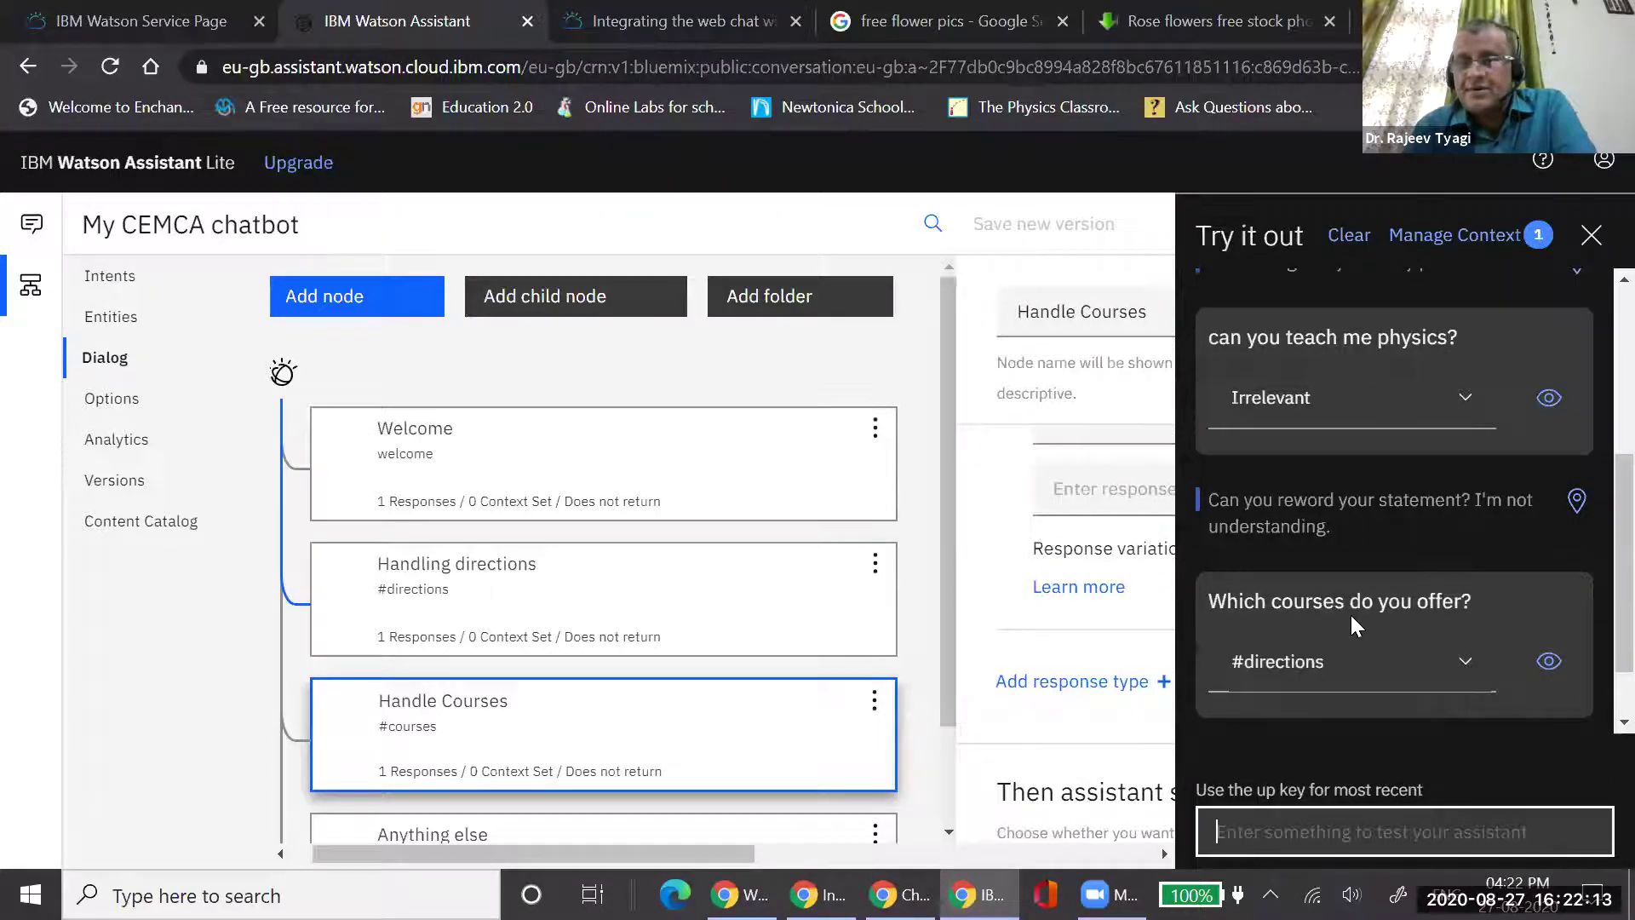
{"action": "scroll", "coordinate": [1350, 615], "scroll_direction": "down", "scroll_amount": 1}
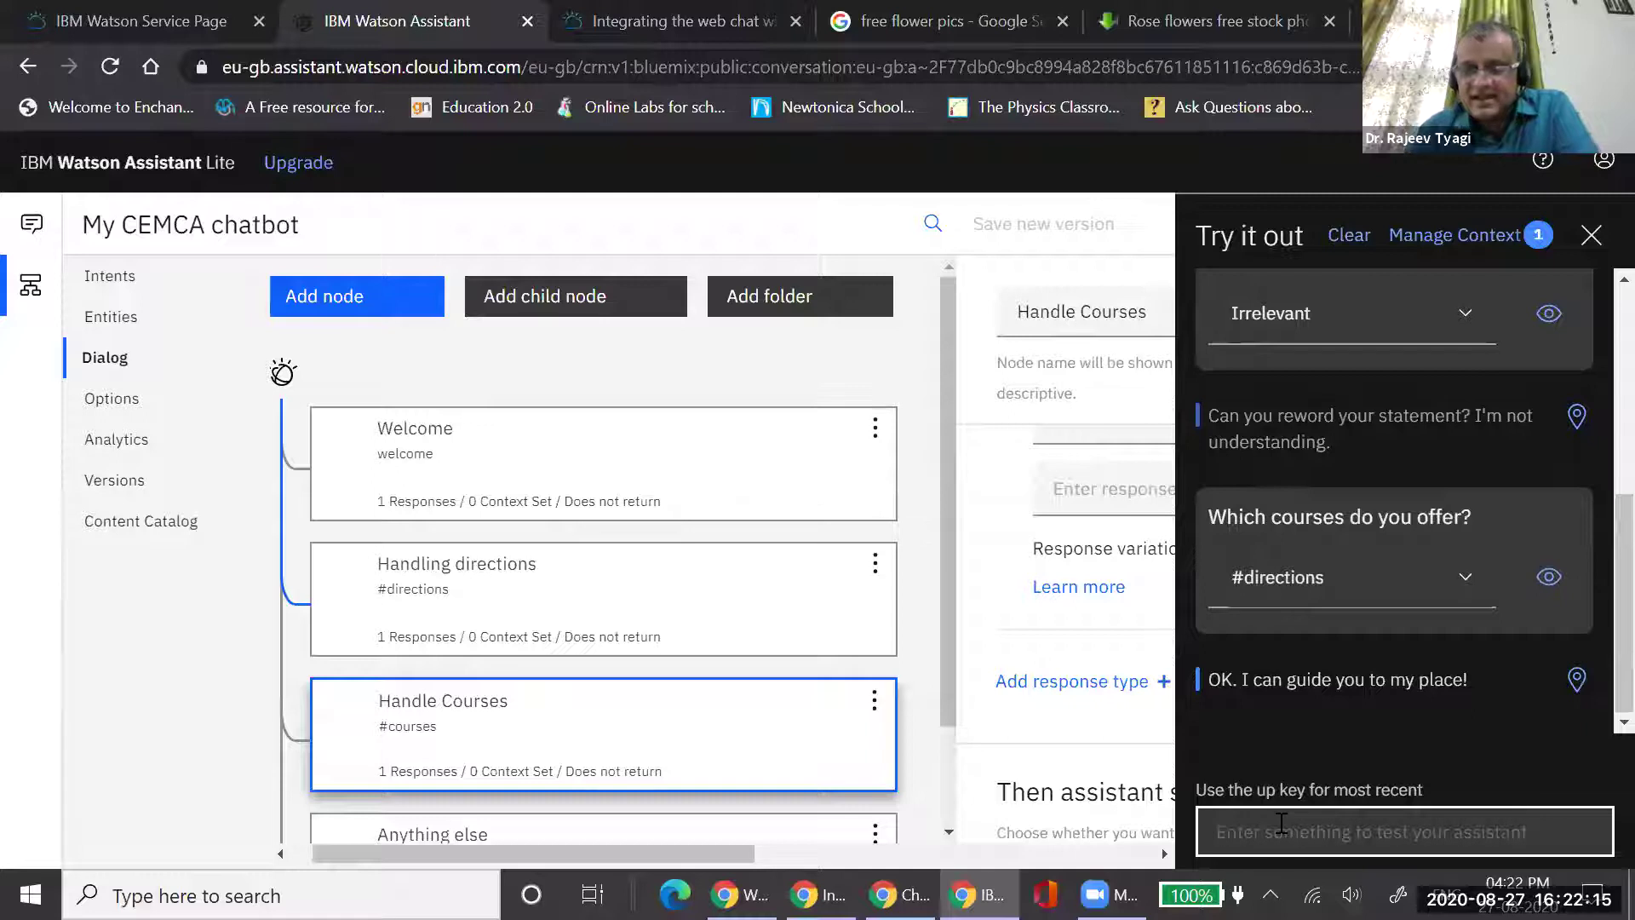
{"action": "key", "text": "Up"}
{"action": "key", "text": "Up"}
{"action": "key", "text": "Up"}
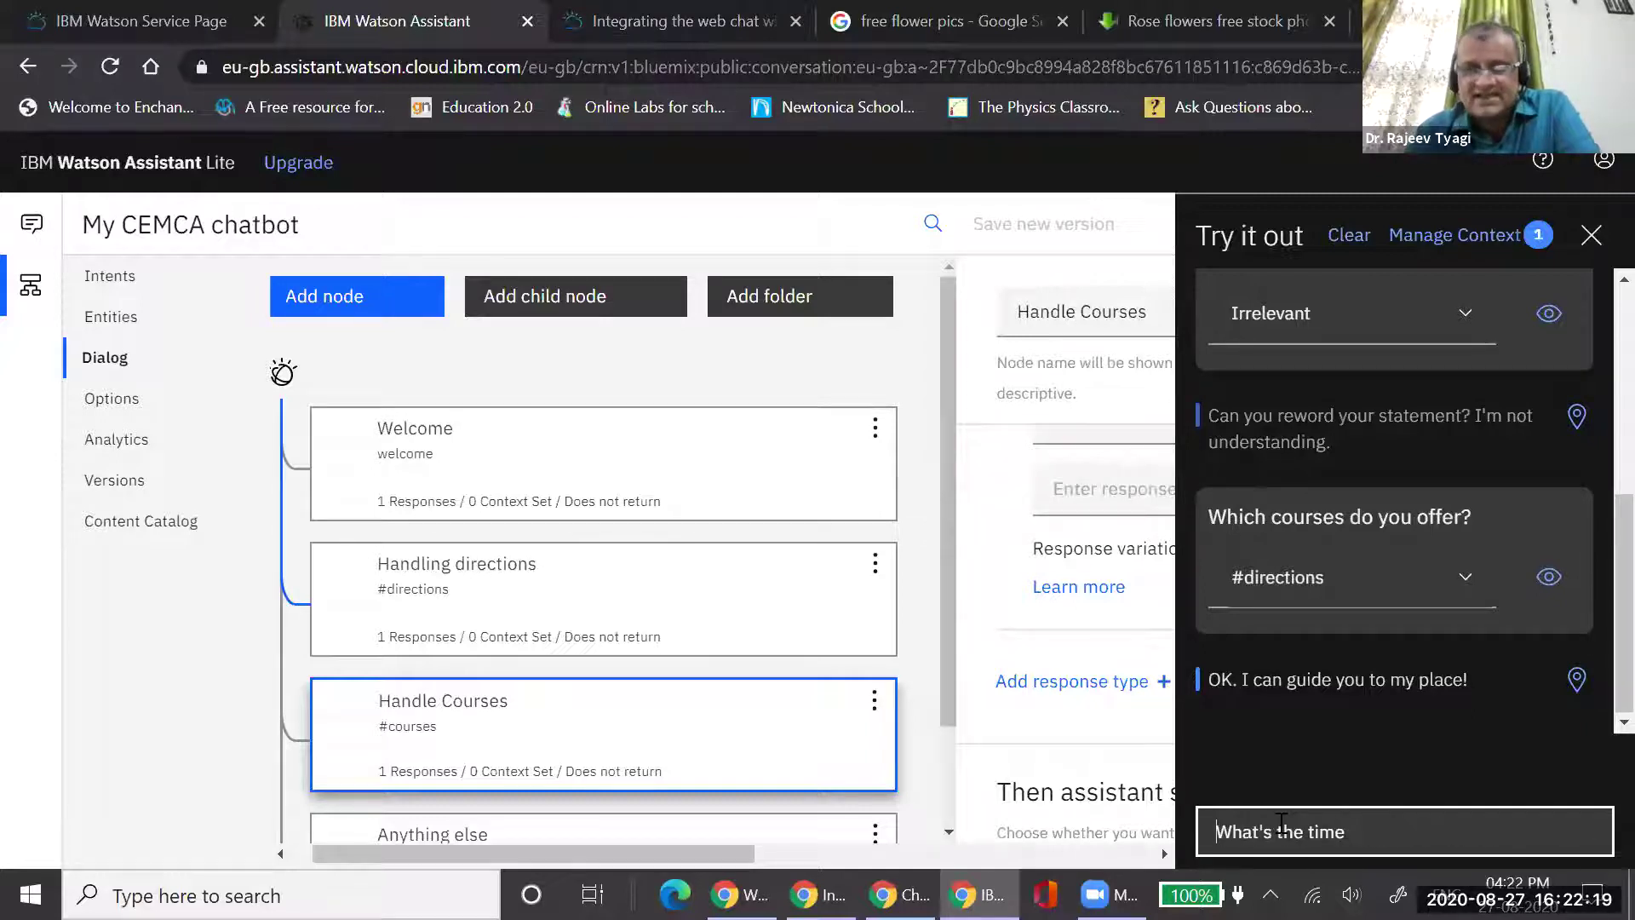
{"action": "key", "text": "Return"}
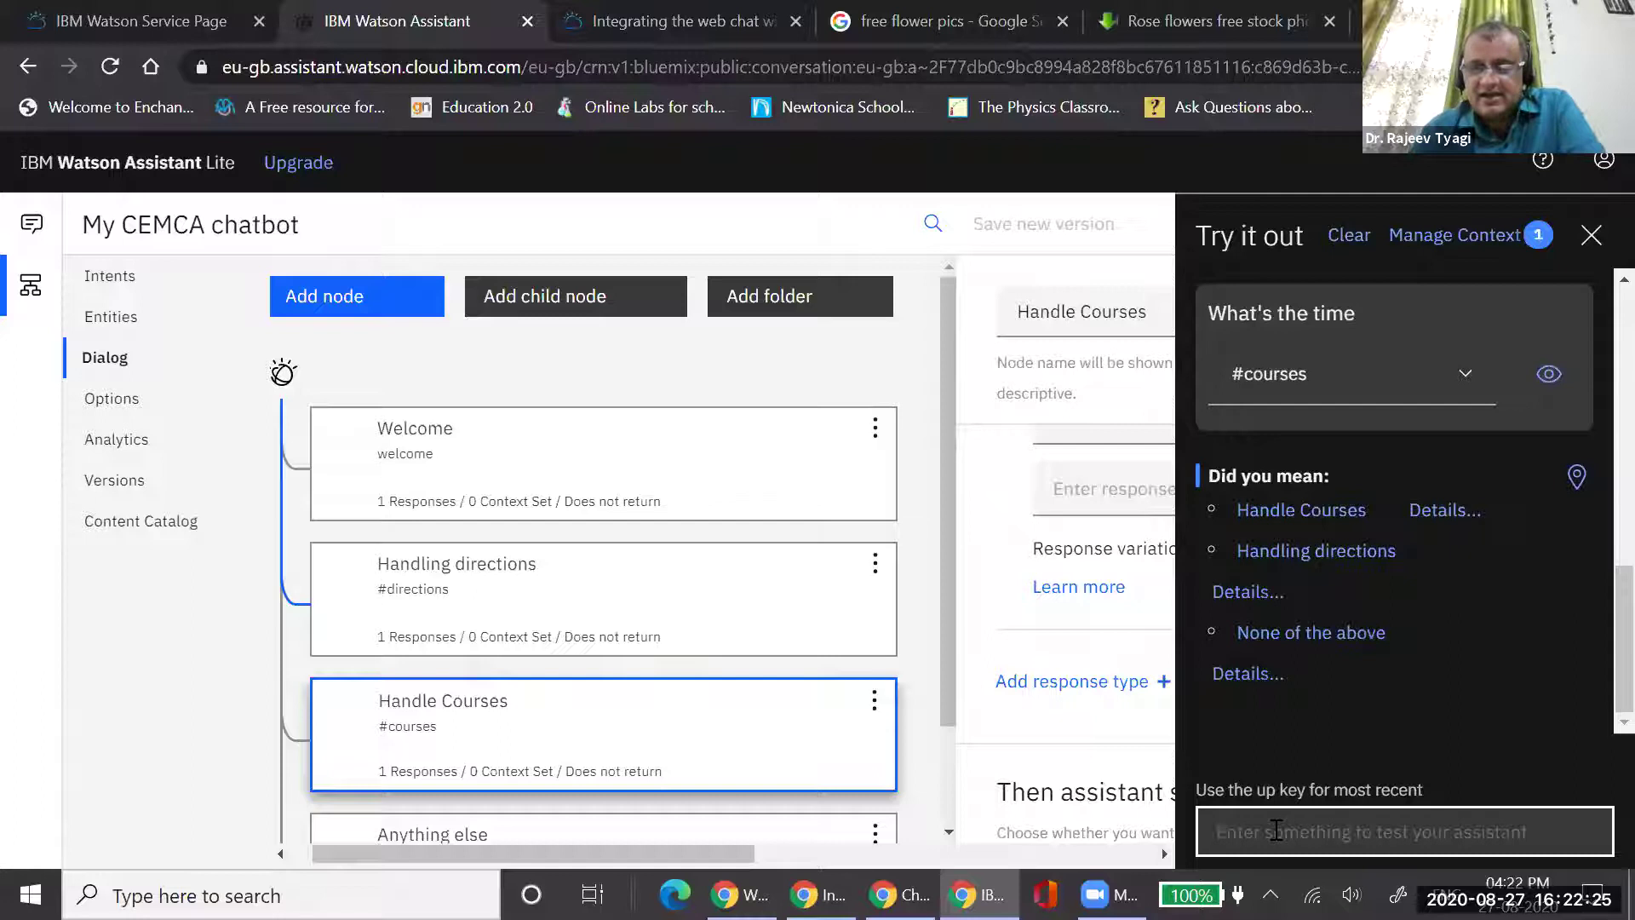
Test the assistant with the questions "Which courses do you offer?" and "where are you located?"
{"action": "type", "text": "Which courses do you offer?"}
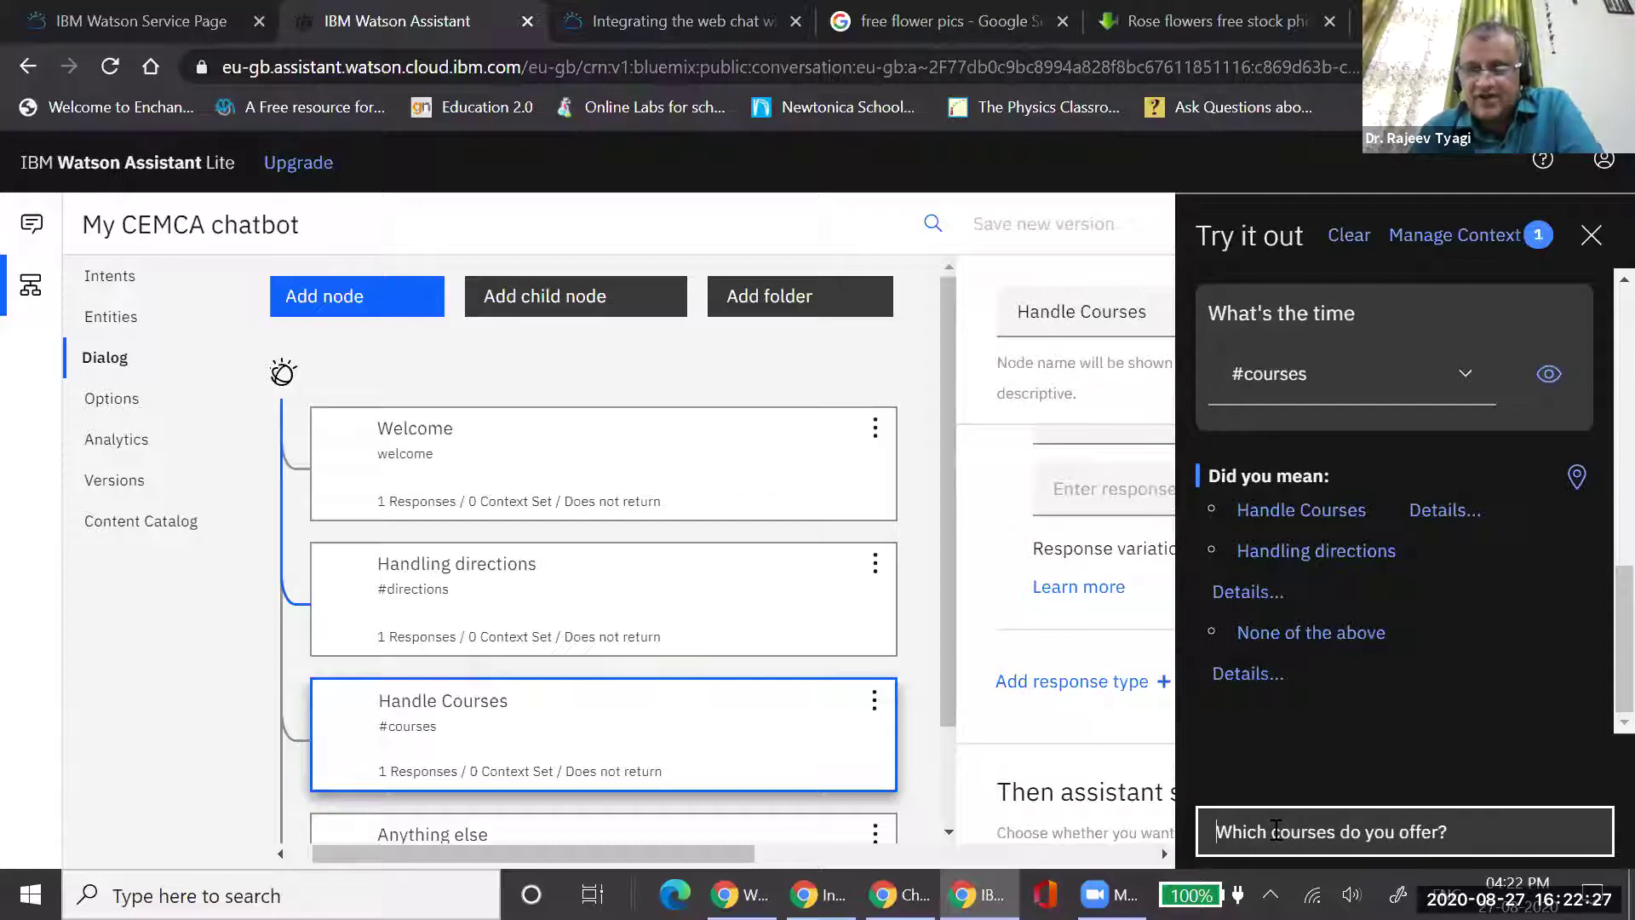
{"action": "key", "text": "Return"}
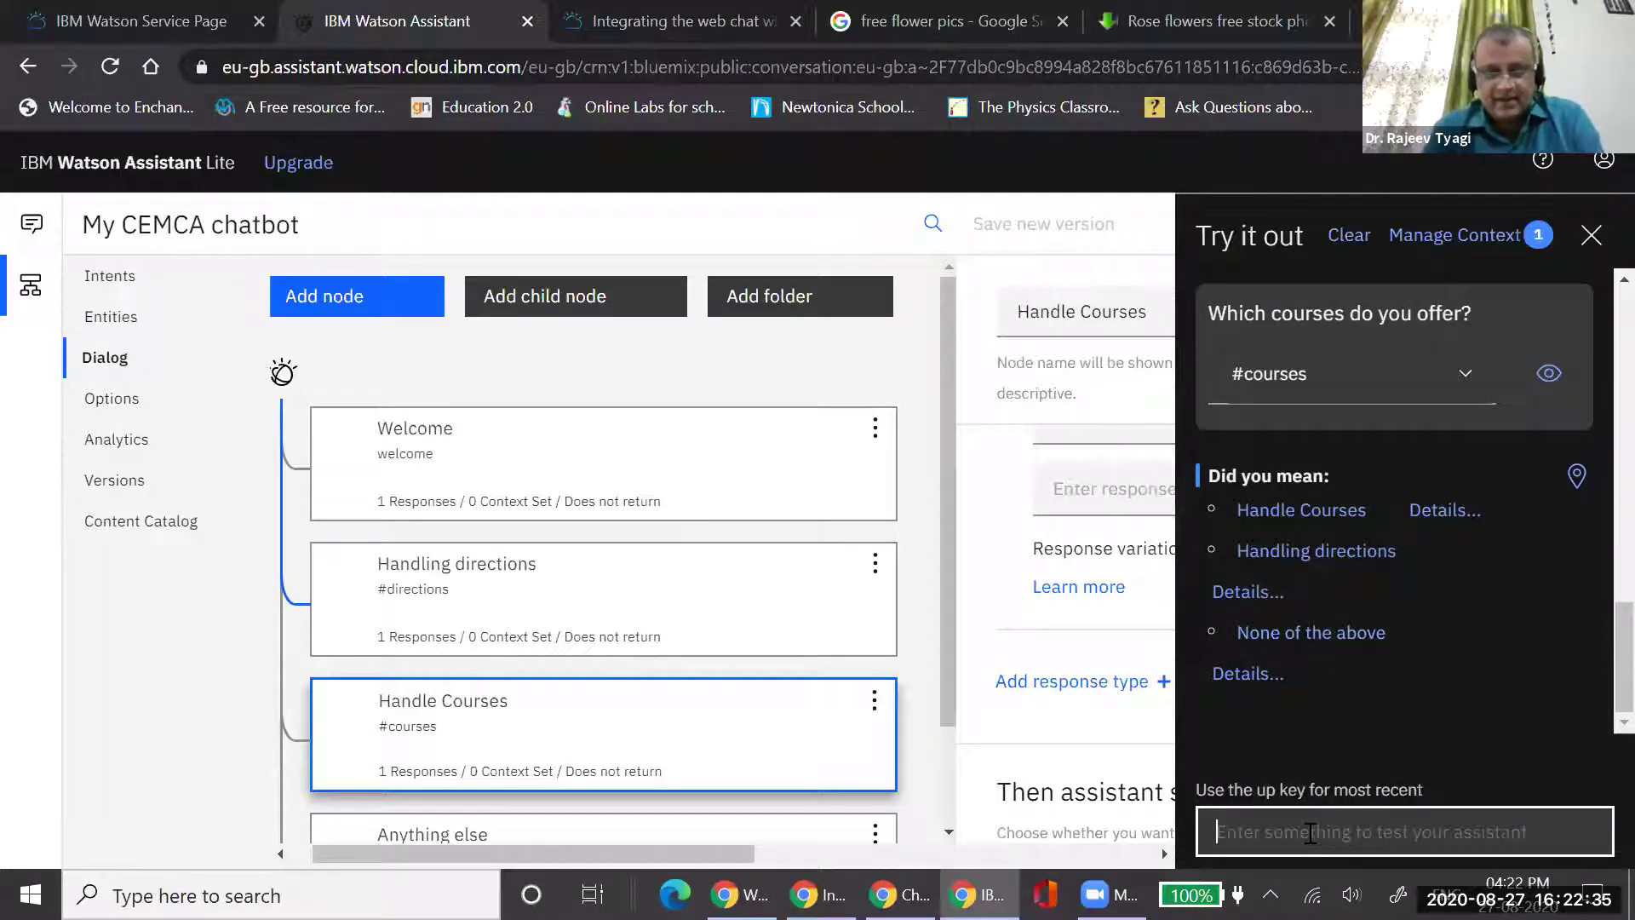
{"action": "type", "text": "where are"}
{"action": "type", "text": "y"}
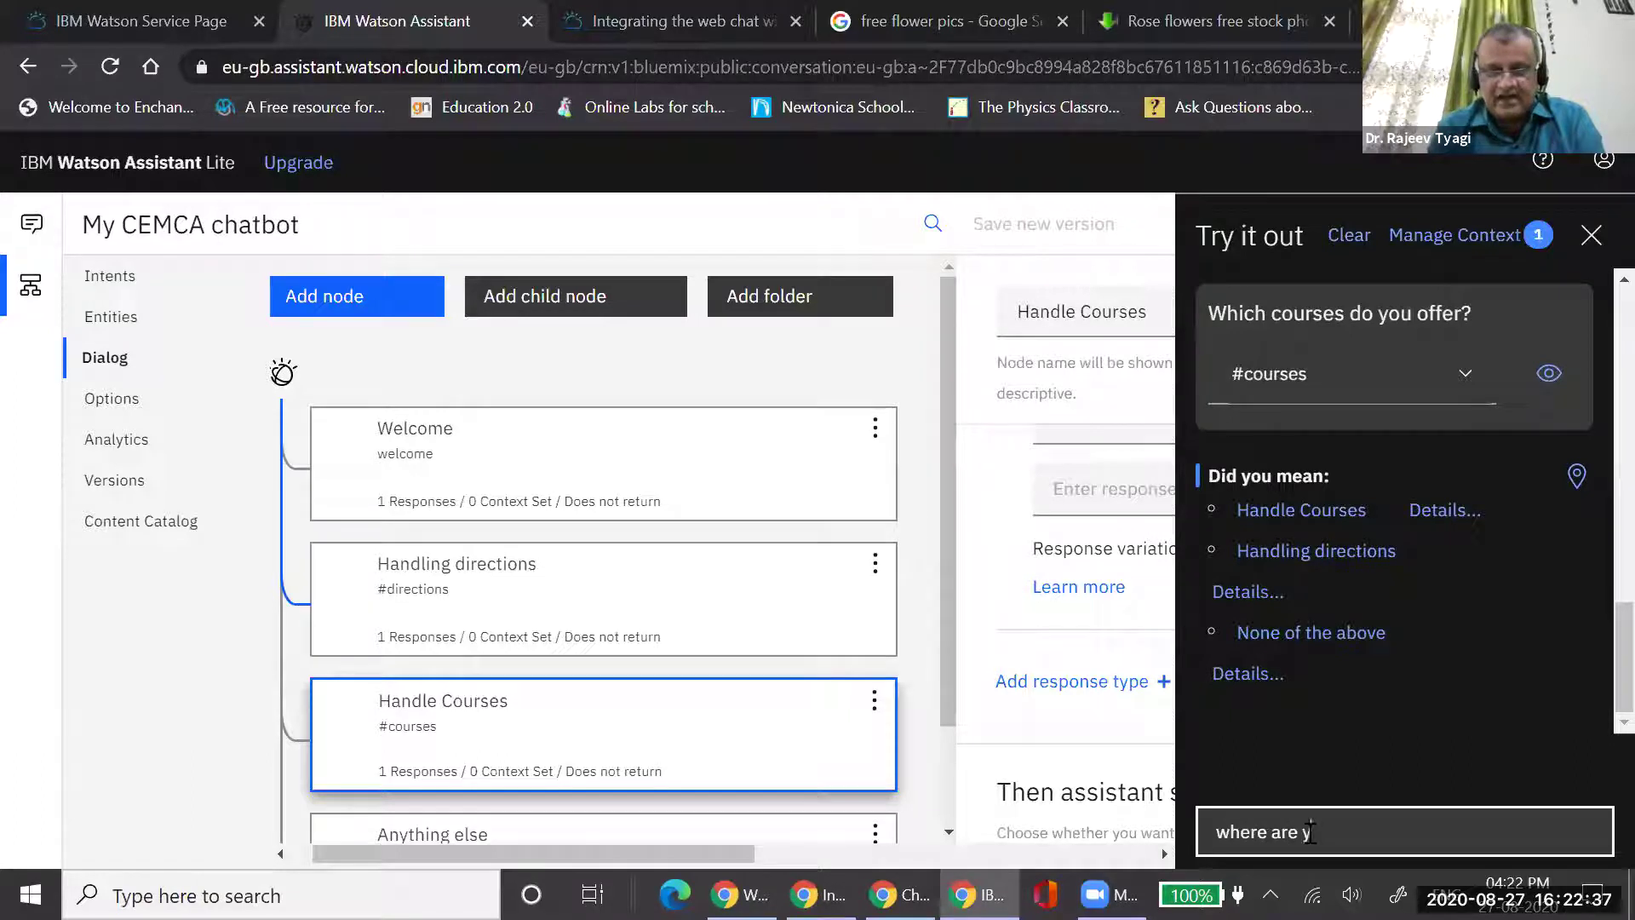
{"action": "type", "text": "ou located?"}
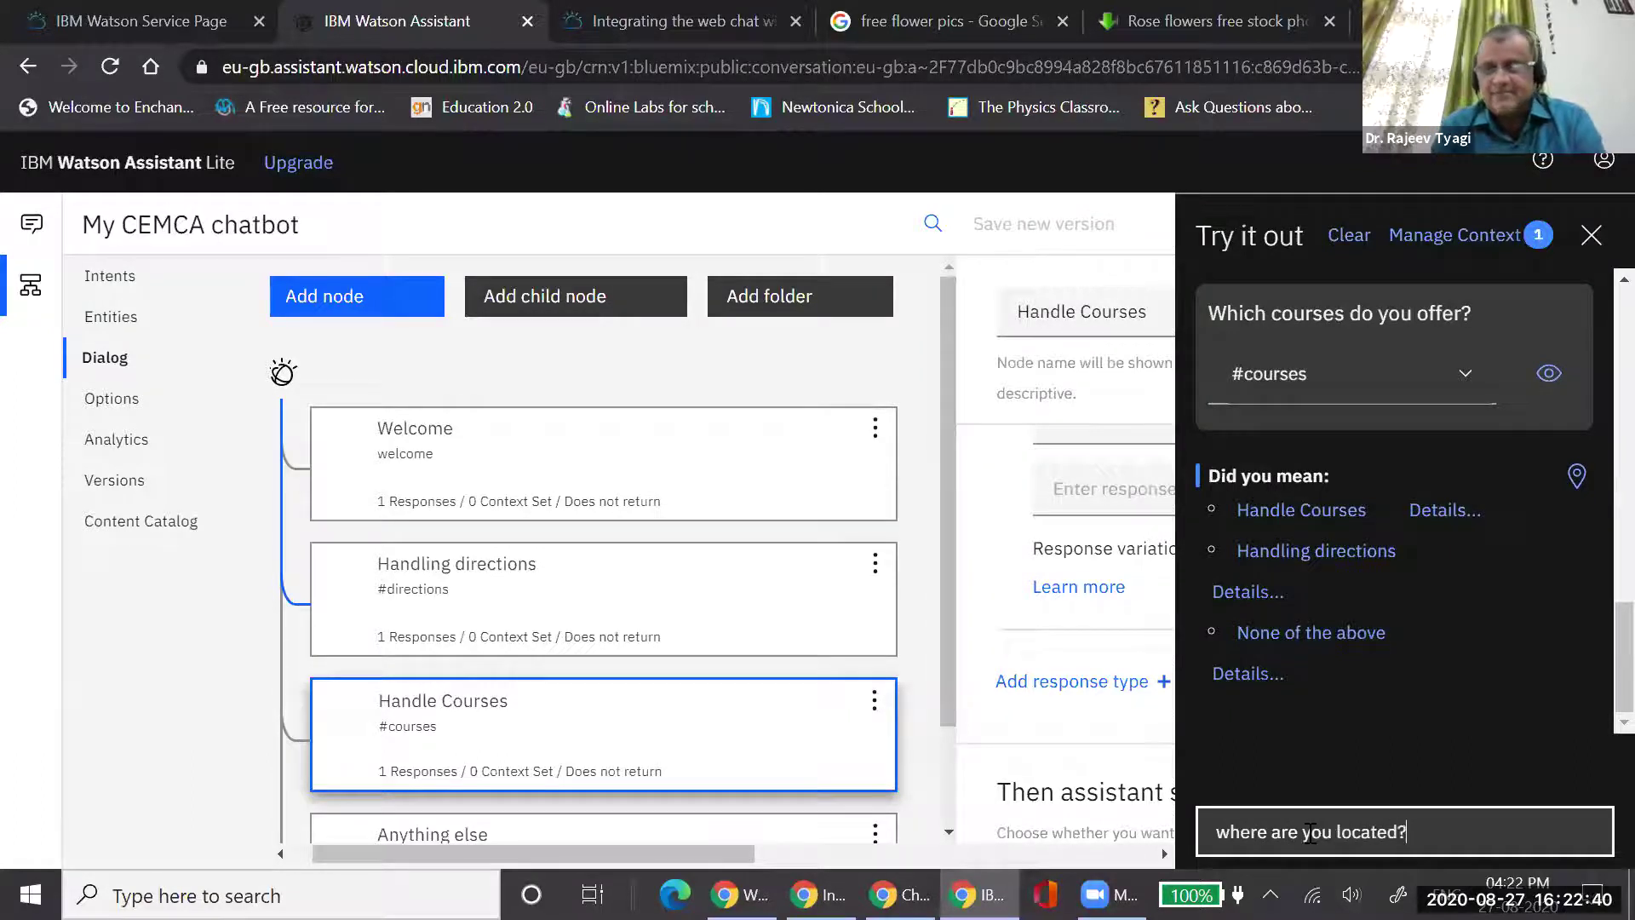
{"action": "key", "text": "Return"}
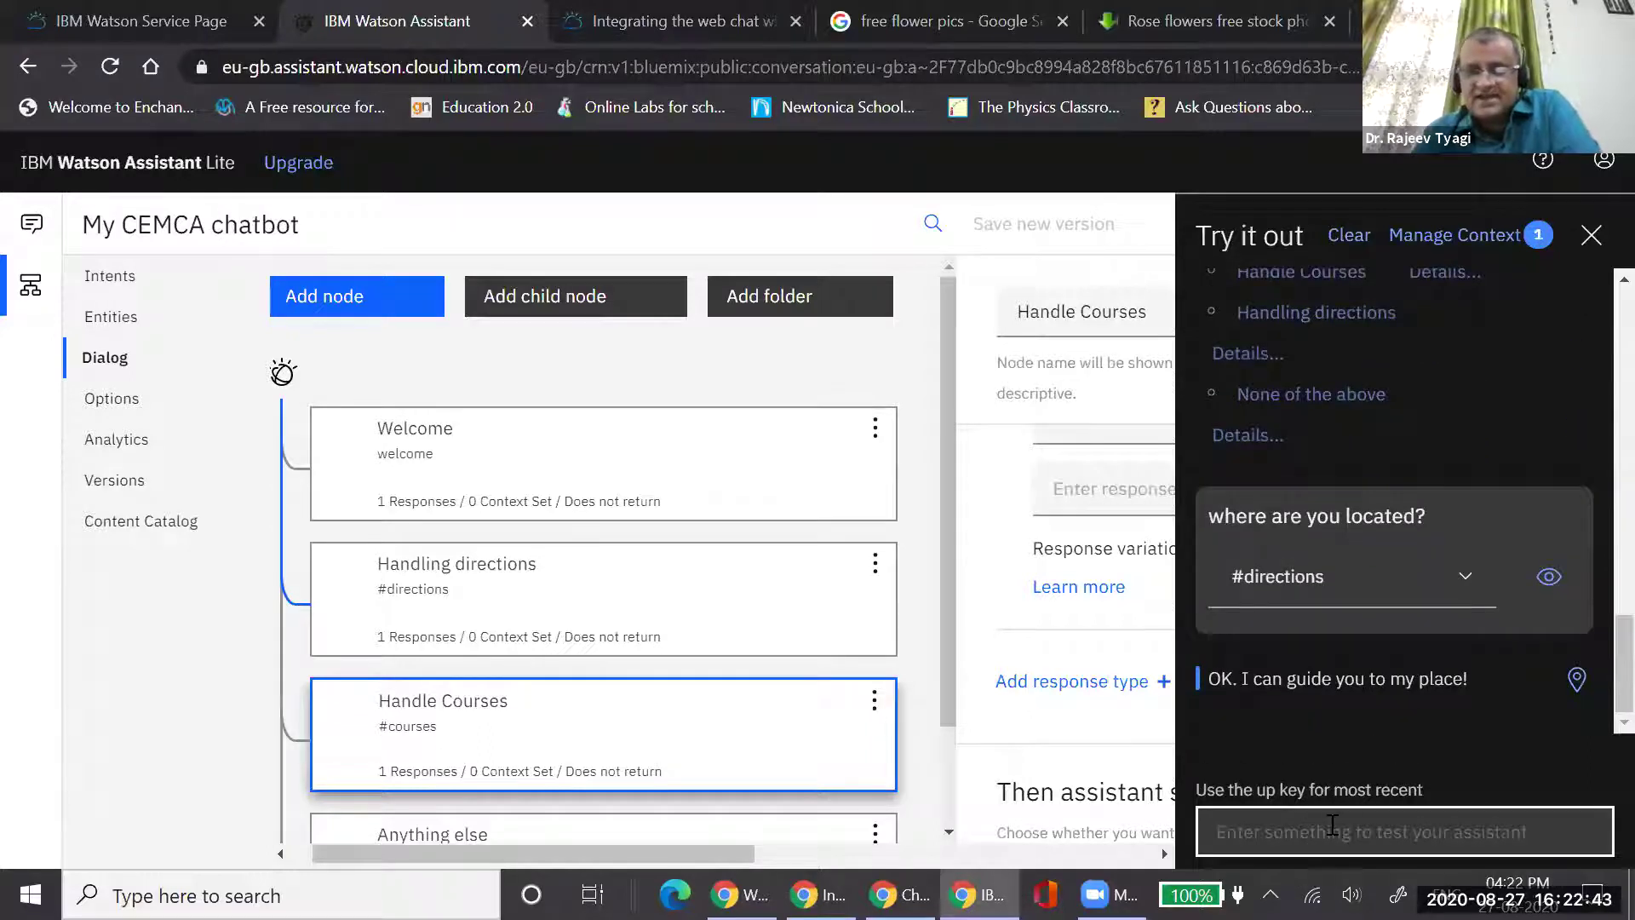
Test the assistant with the questions "What can you teach?" and "Can you teach me Physics?"
{"action": "type", "text": "What"}
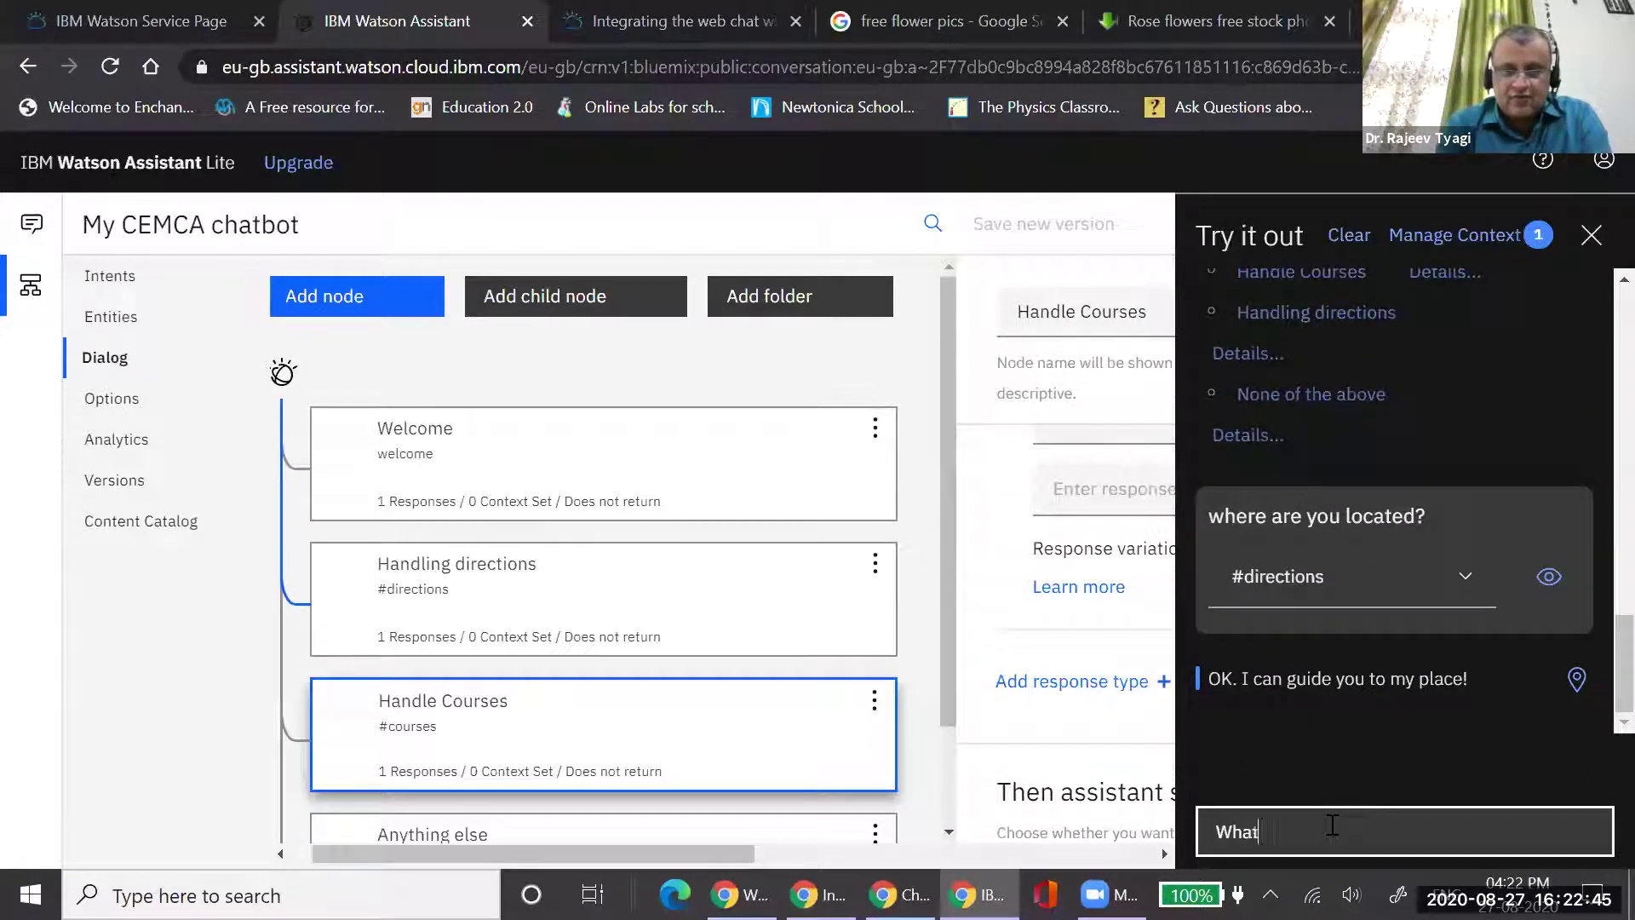
{"action": "type", "text": " can you"}
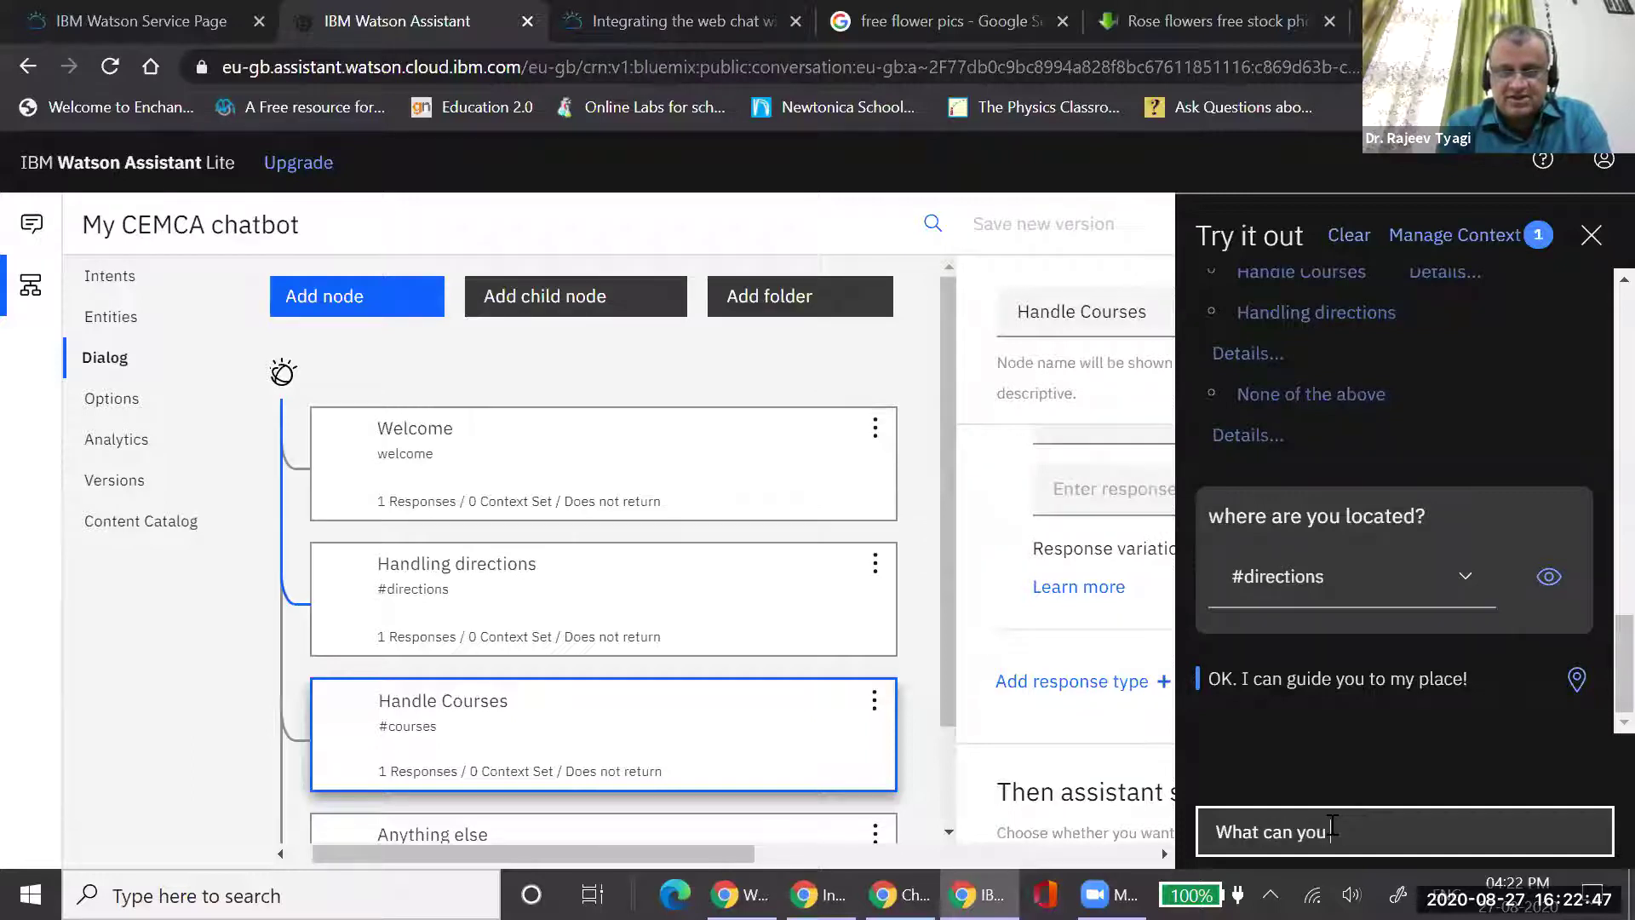
{"action": "type", "text": " teach"}
{"action": "key", "text": "Return"}
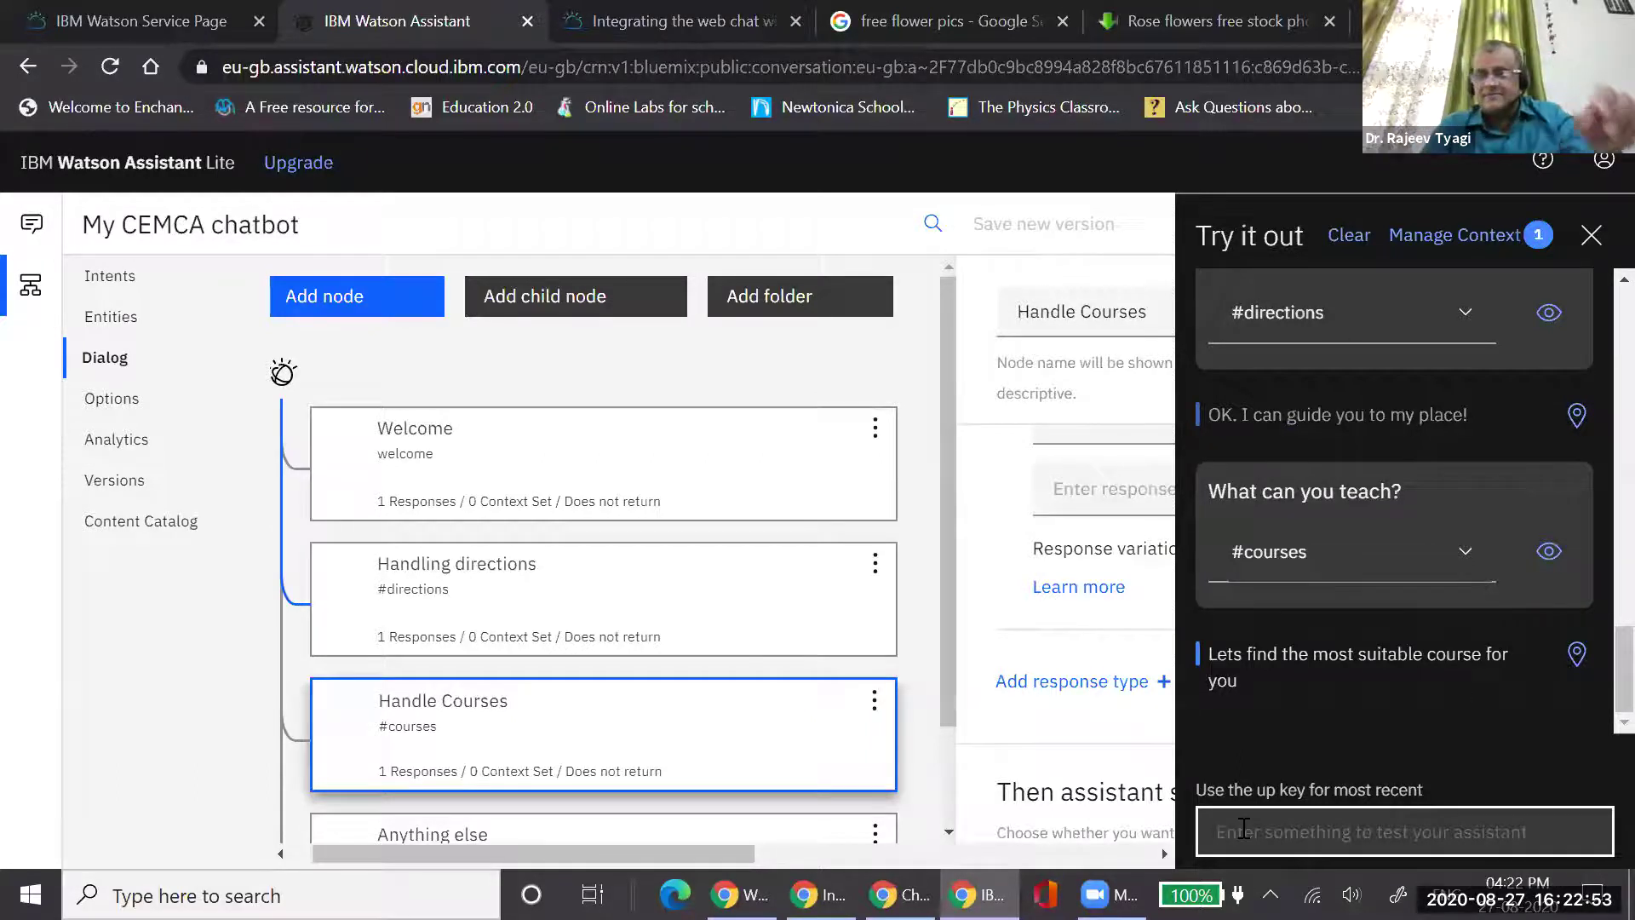
{"action": "type", "text": "Can you teach me Physics"}
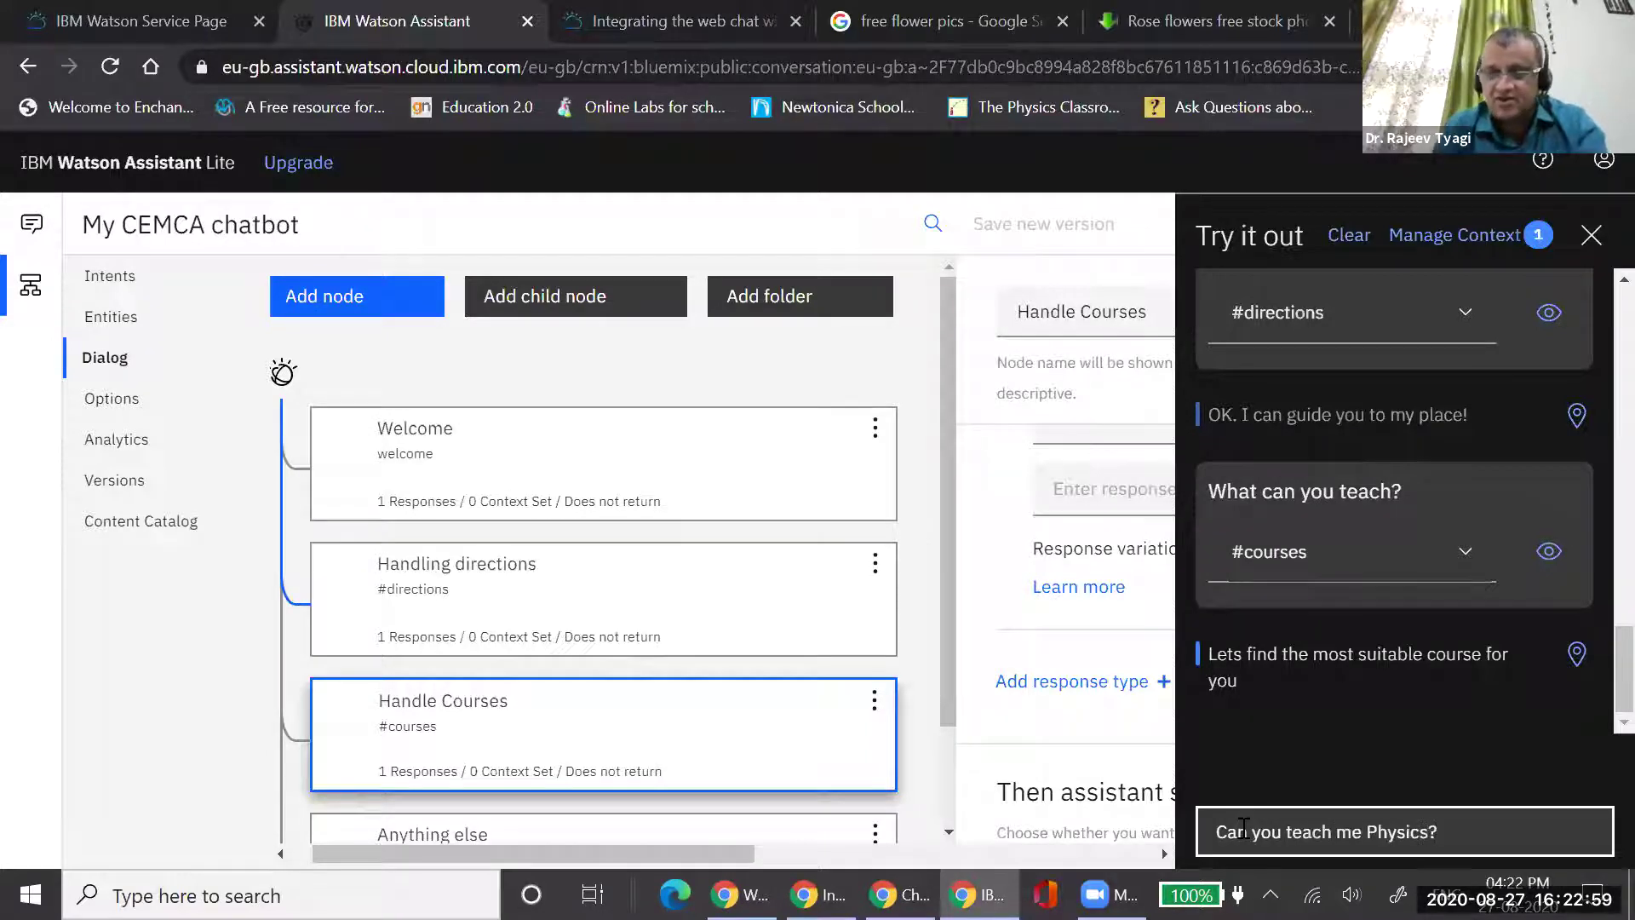
{"action": "type", "text": "?"}
{"action": "key", "text": "Return"}
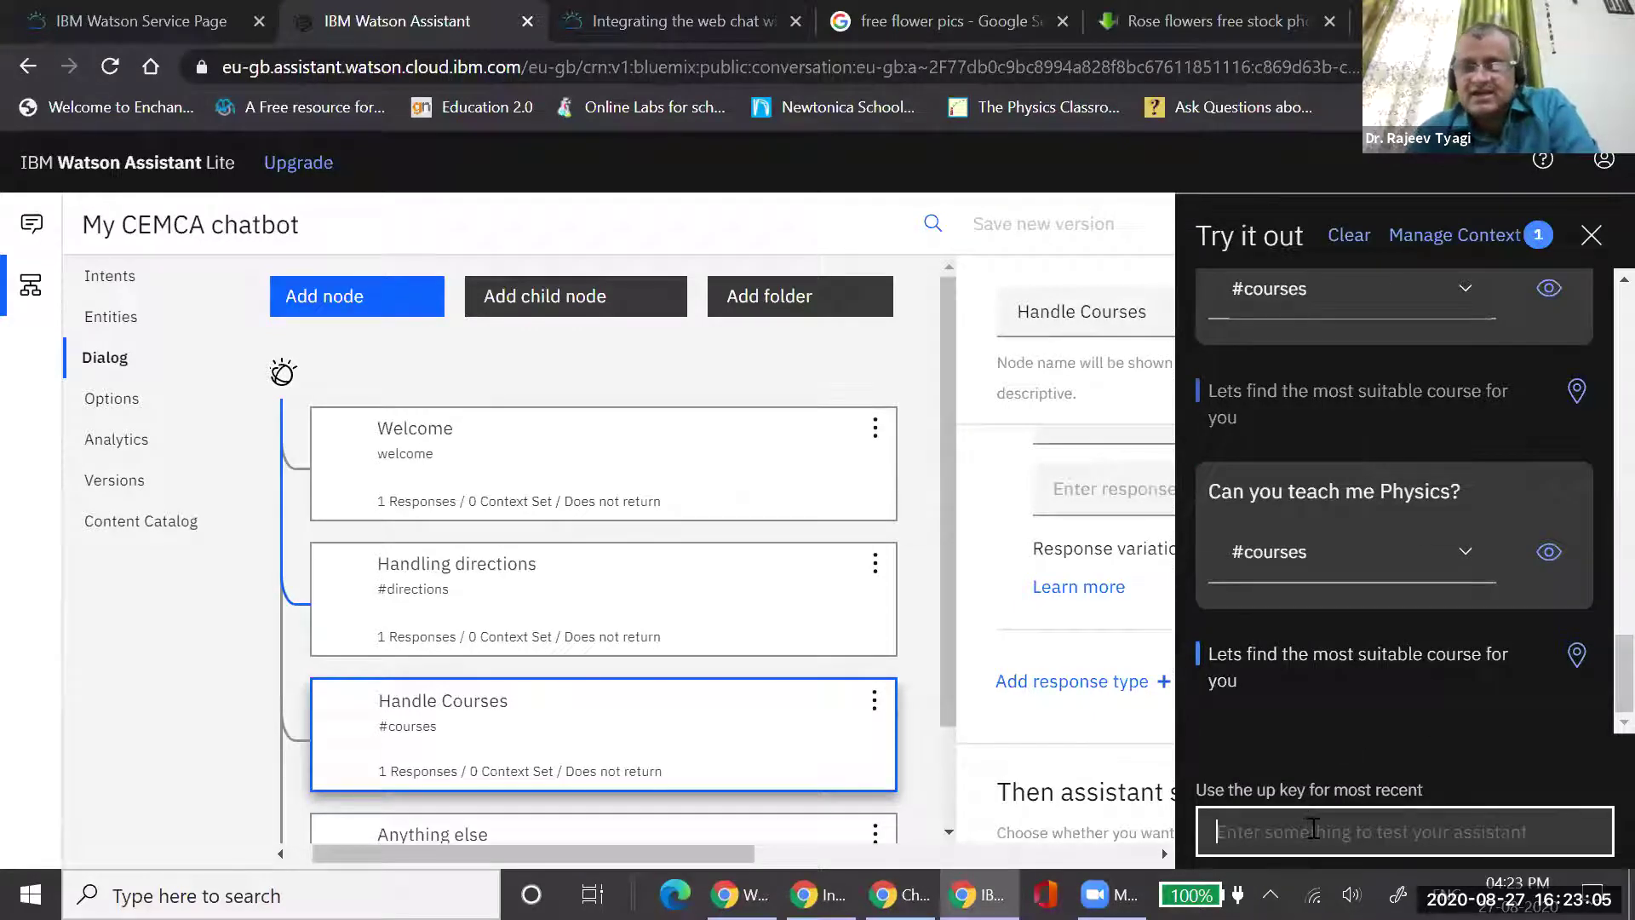
Recall the earlier question "Which courses do you offer?" in the test chat and send it again
{"action": "key", "text": "Up"}
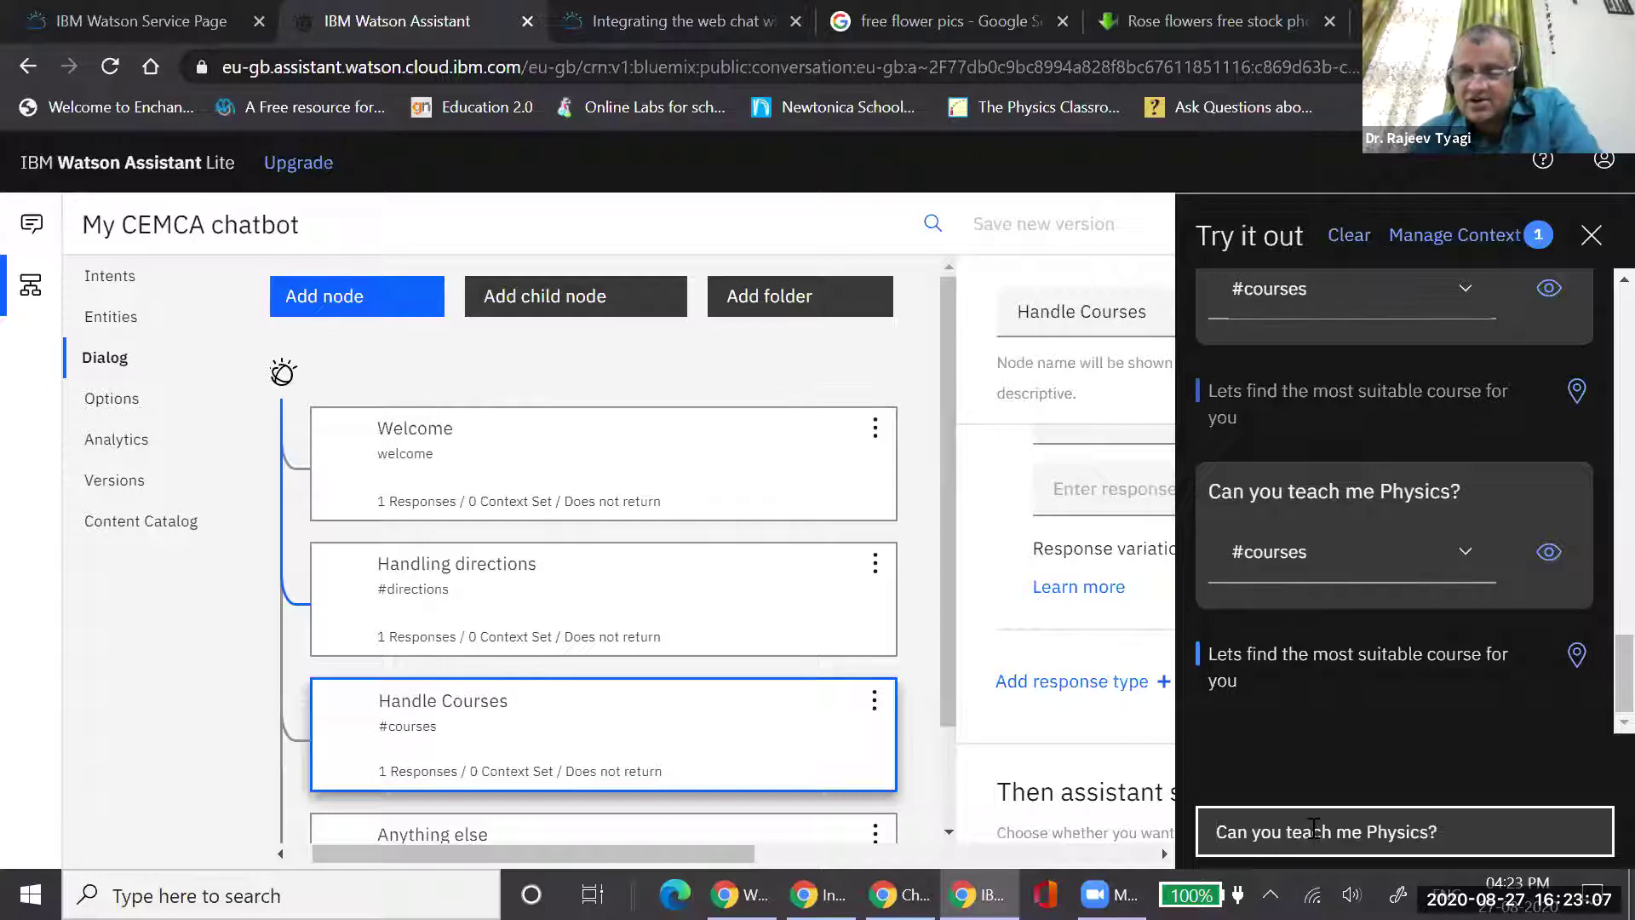
{"action": "key", "text": "Up"}
{"action": "key", "text": "Up"}
{"action": "key", "text": "Up"}
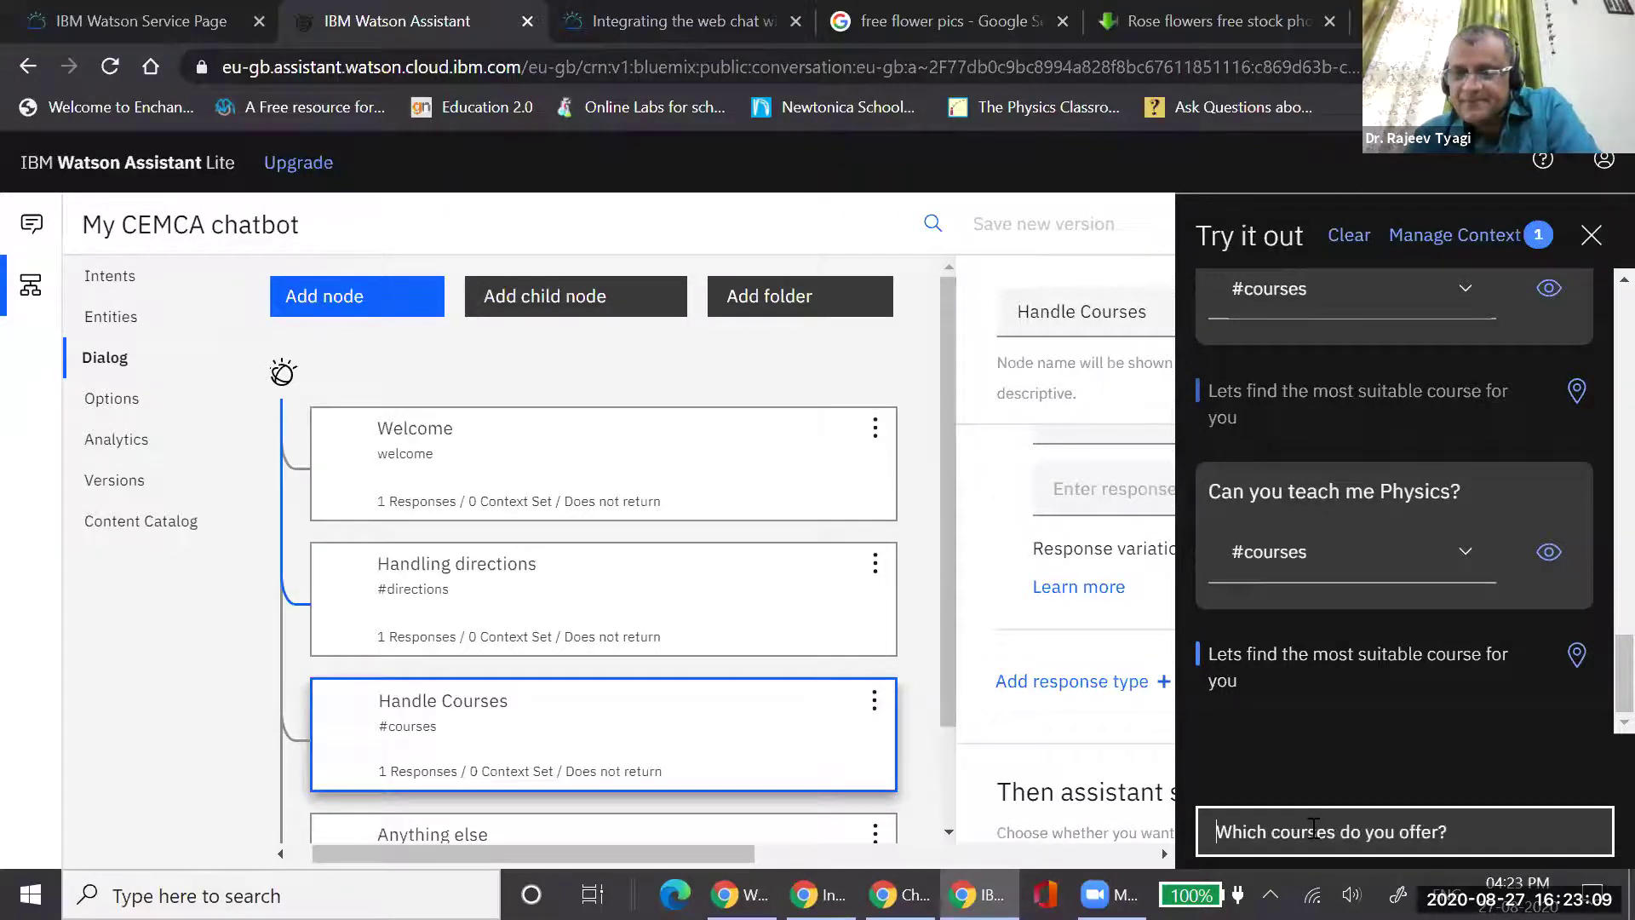
{"action": "key", "text": "Down"}
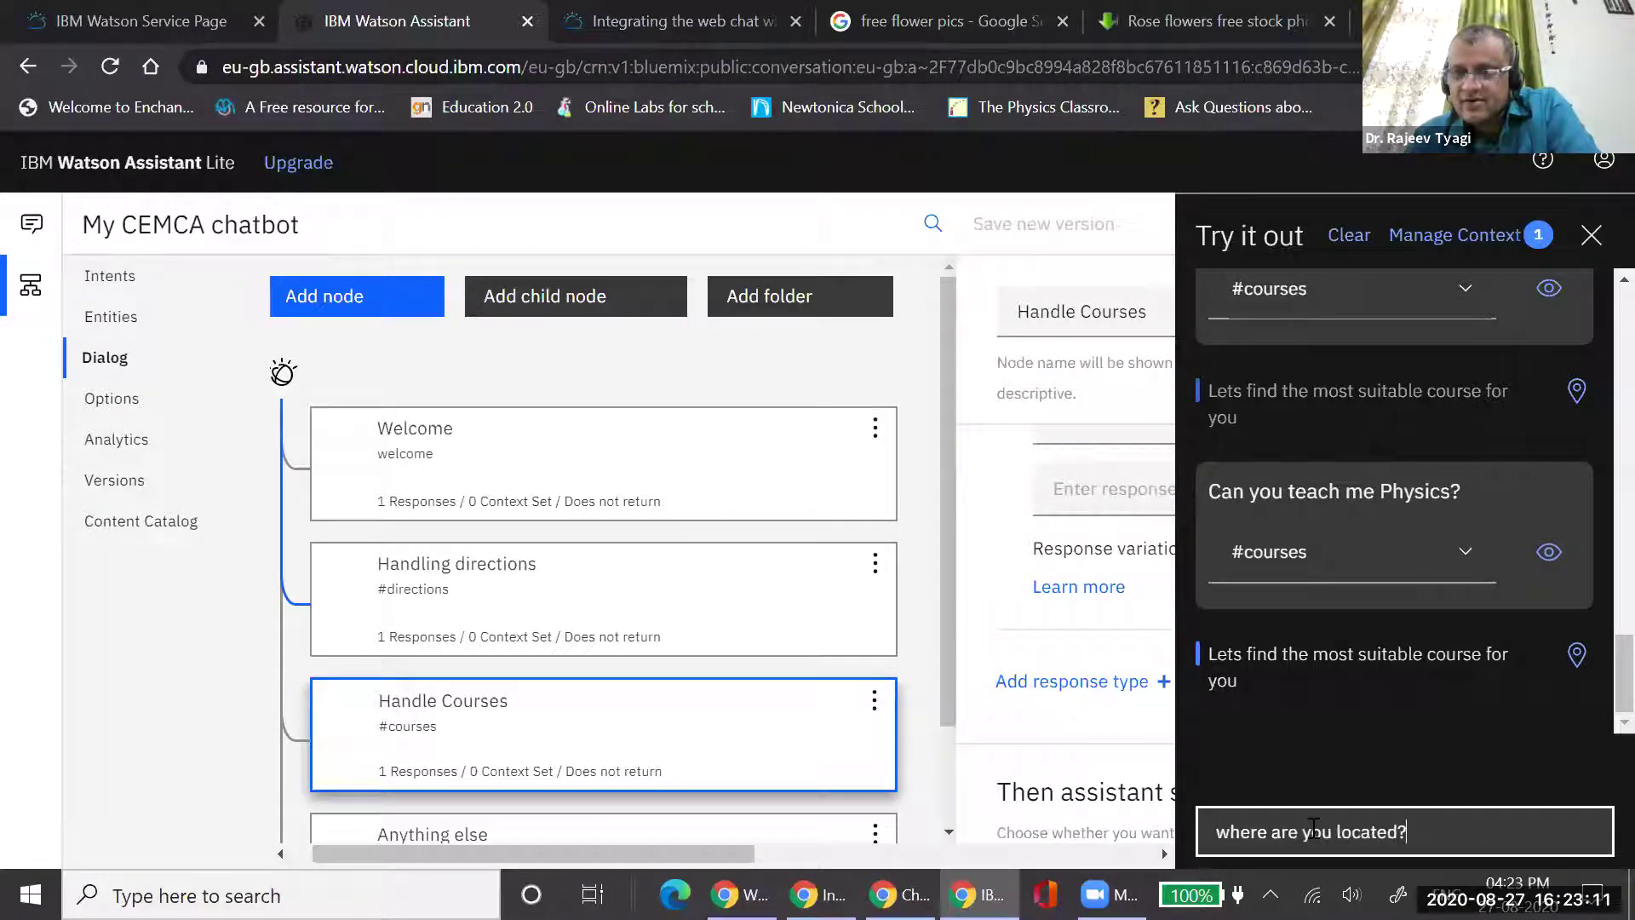
{"action": "key", "text": "Up"}
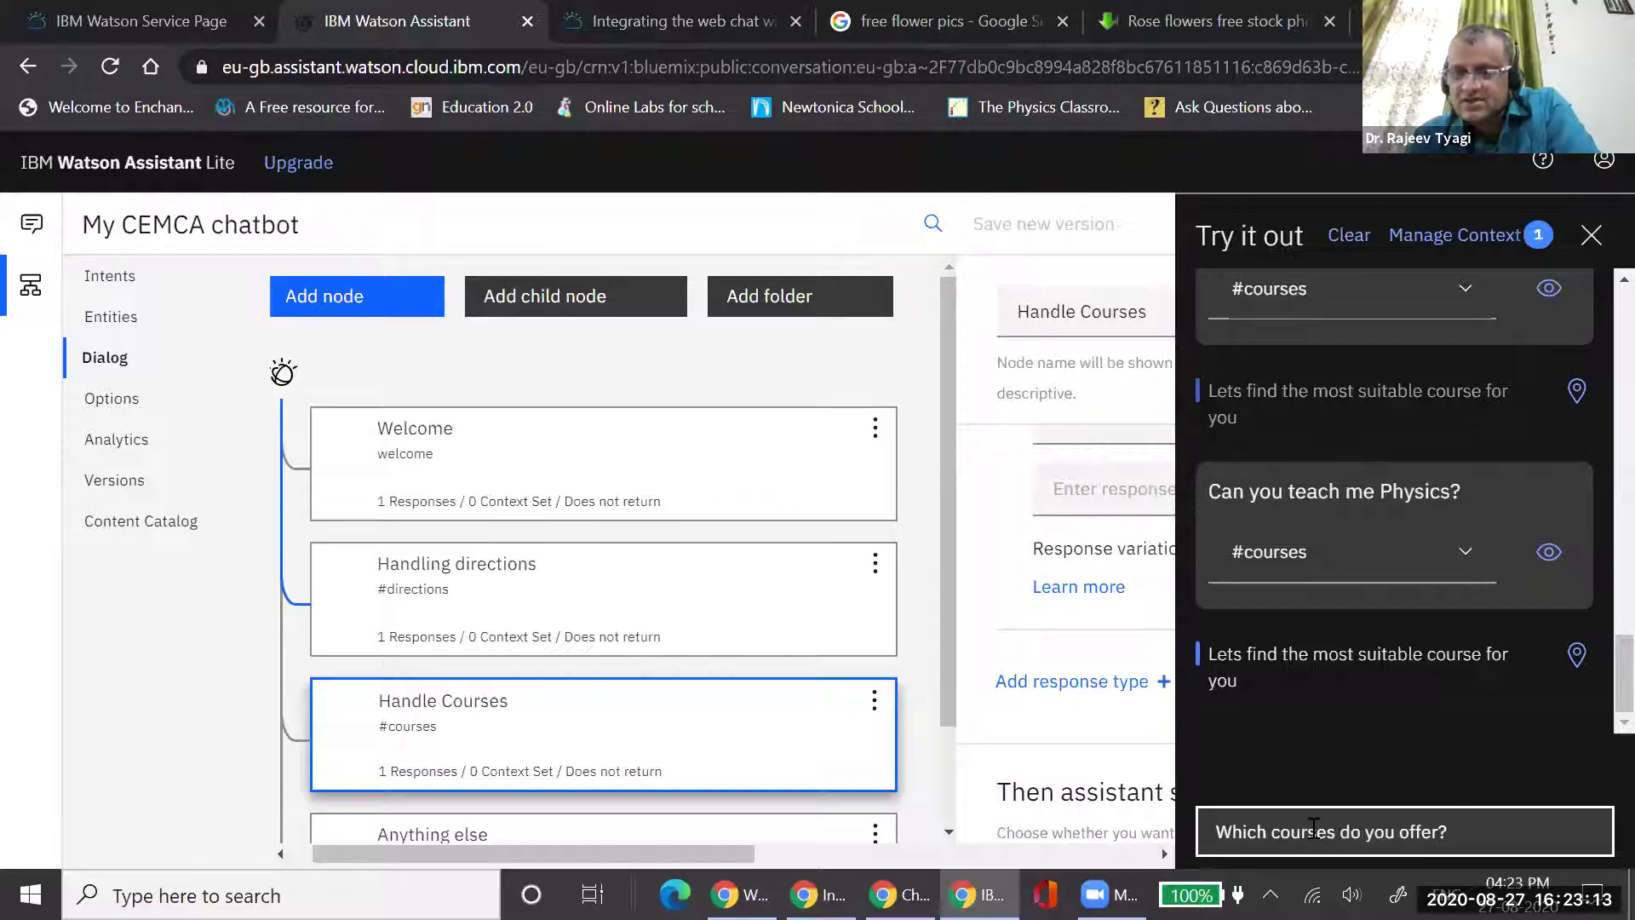
{"action": "key", "text": "Return"}
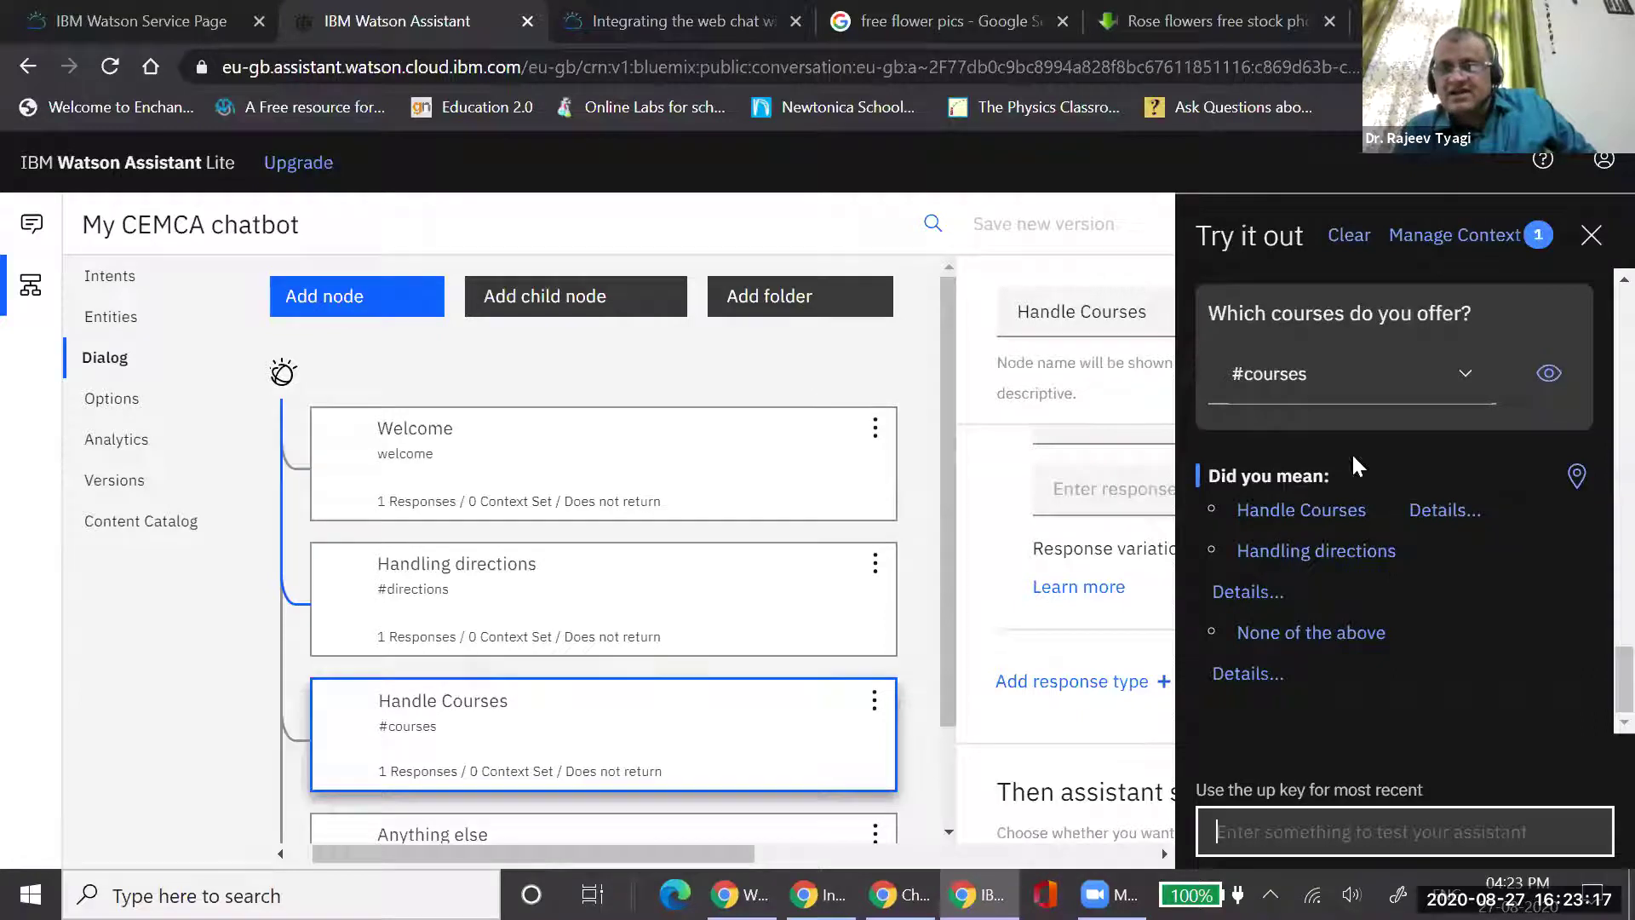
Try to assign the #courses intent to the latest "Which courses do you offer?" message in the test chat
{"action": "left_click", "coordinate": [1464, 380]}
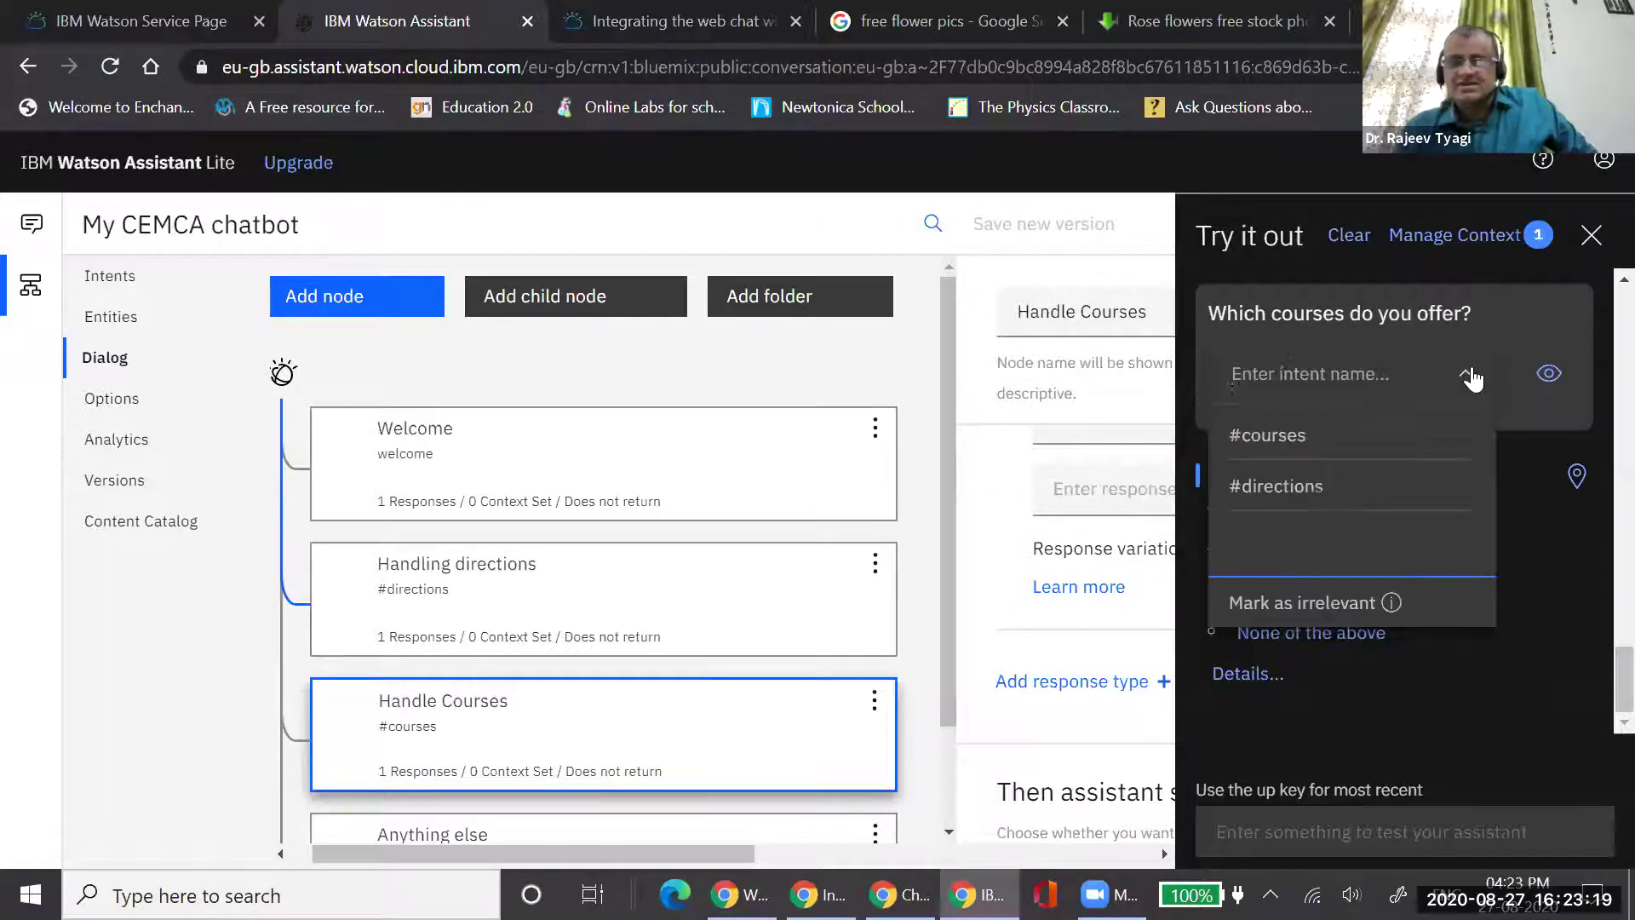
{"action": "left_click", "coordinate": [1275, 432]}
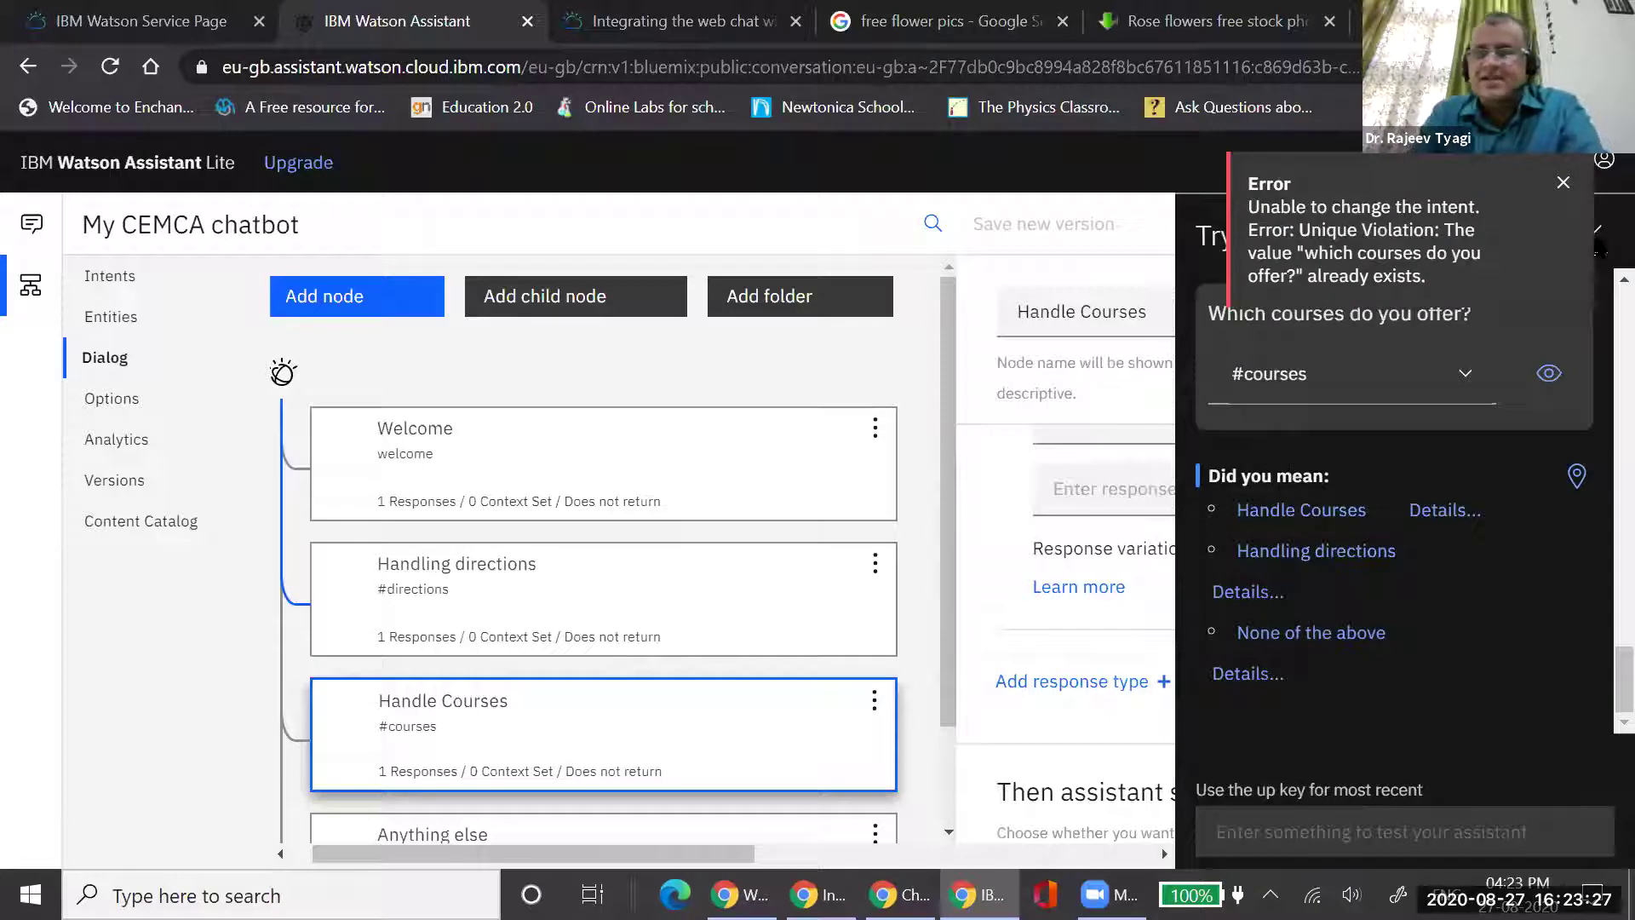
{"action": "left_click", "coordinate": [1565, 187]}
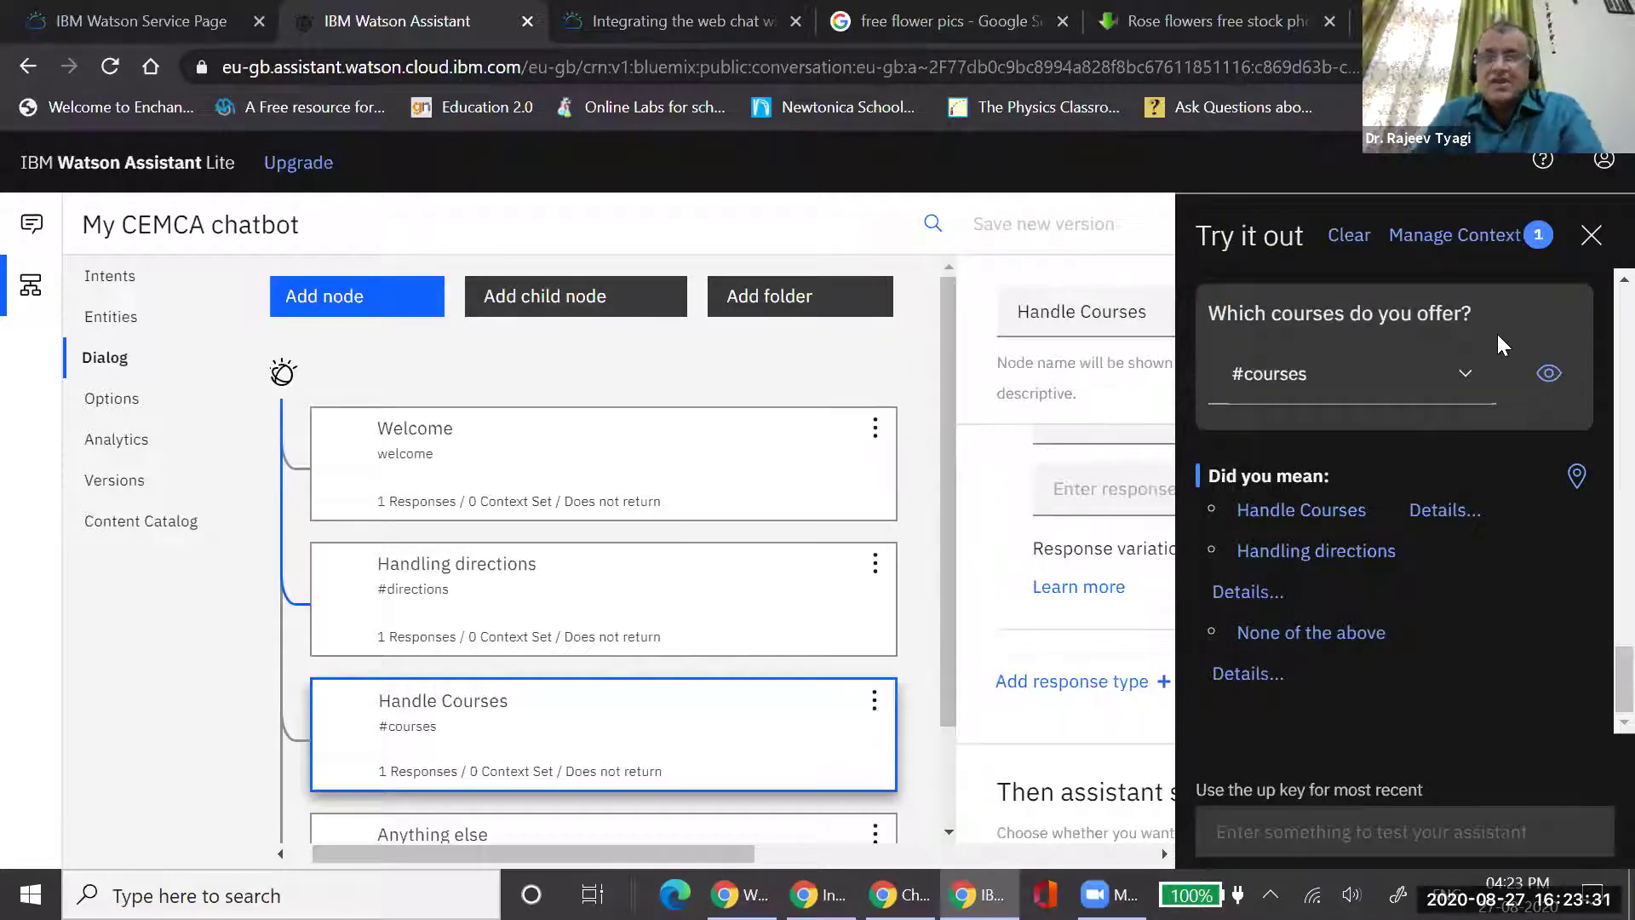
Close the test chat and open the Welcome node at its assistant responses
{"action": "left_click", "coordinate": [1592, 235]}
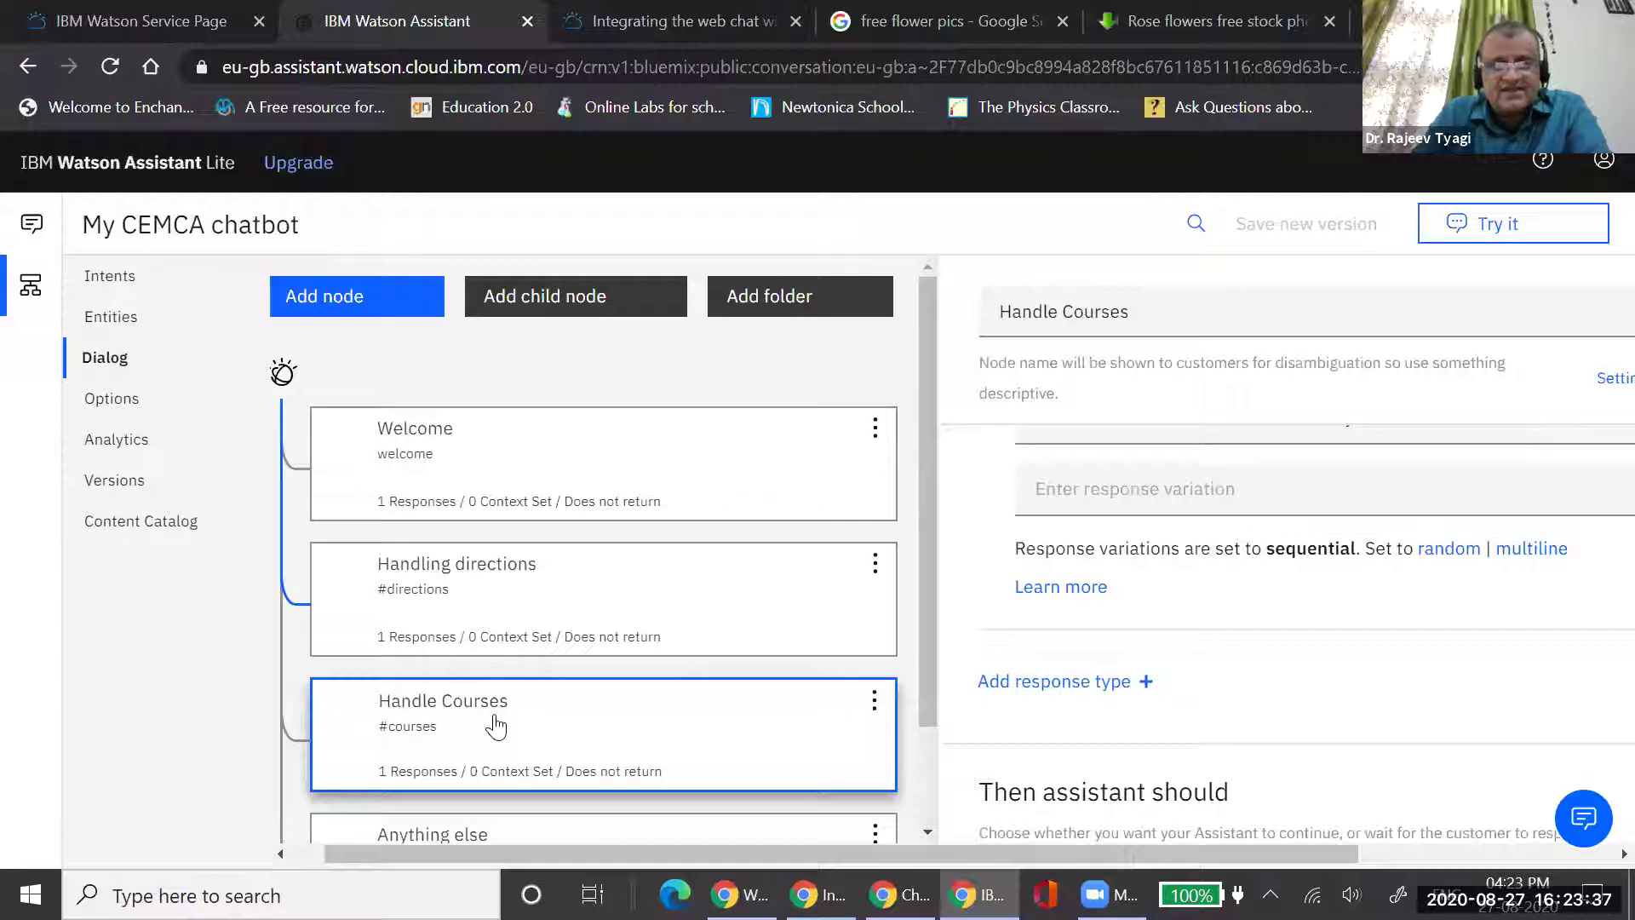
{"action": "scroll", "coordinate": [496, 727], "scroll_direction": "down", "scroll_amount": 1}
{"action": "left_click", "coordinate": [627, 384]}
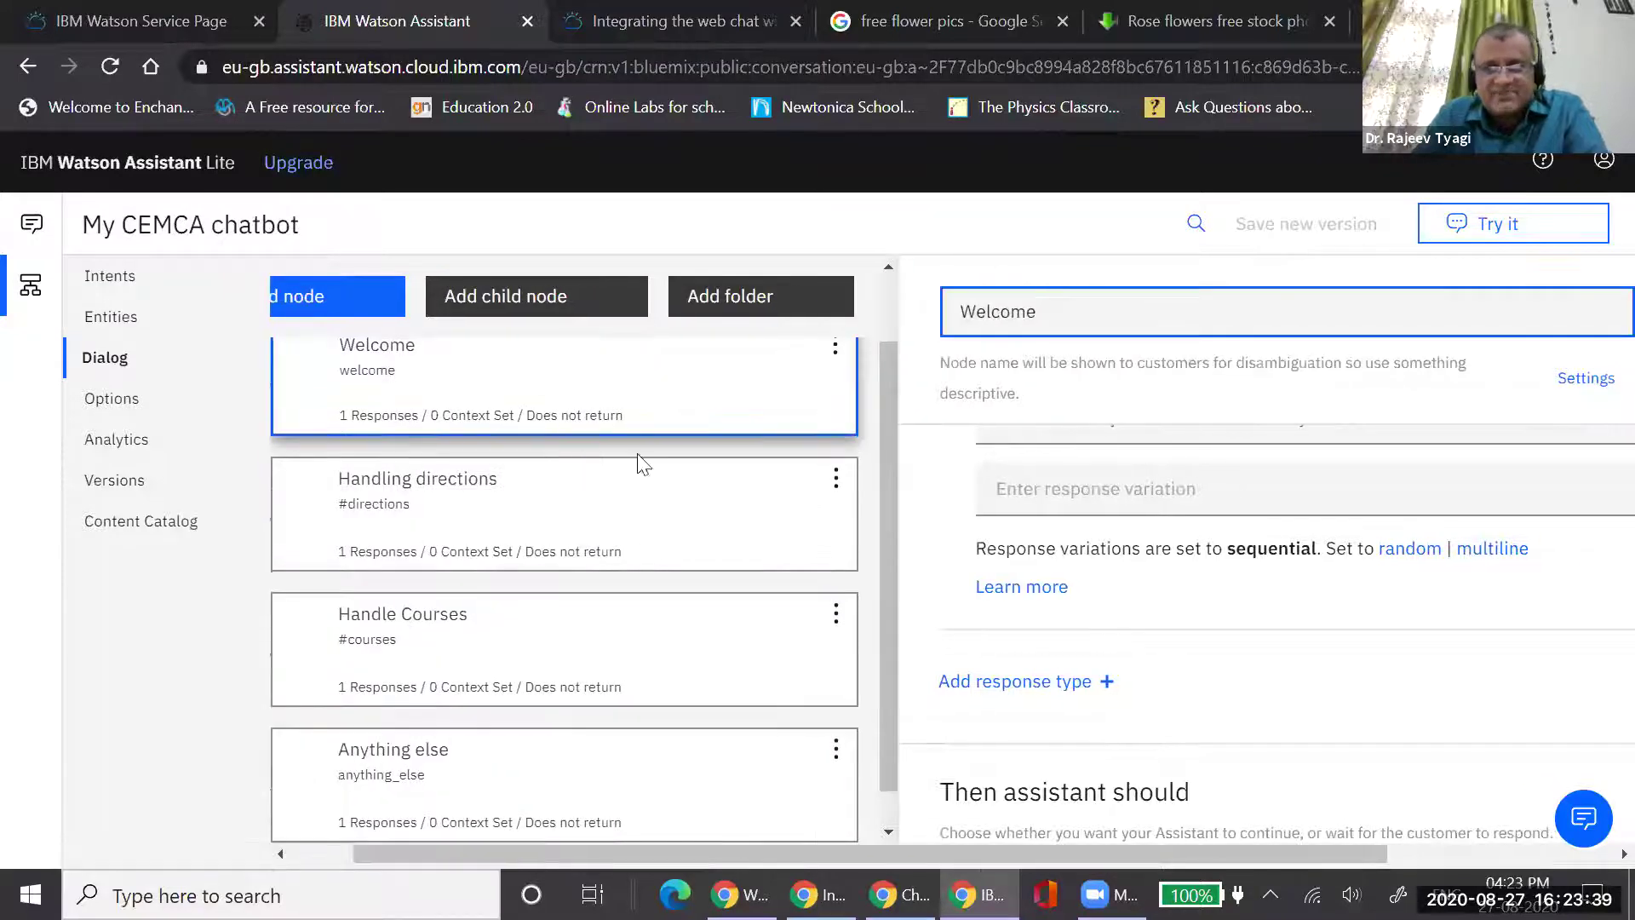
{"action": "left_click_drag", "start_coordinate": [887, 857], "coordinate": [930, 855]}
{"action": "scroll", "coordinate": [1048, 545], "scroll_direction": "up", "scroll_amount": 3}
{"action": "scroll", "coordinate": [995, 523], "scroll_direction": "down", "scroll_amount": 1}
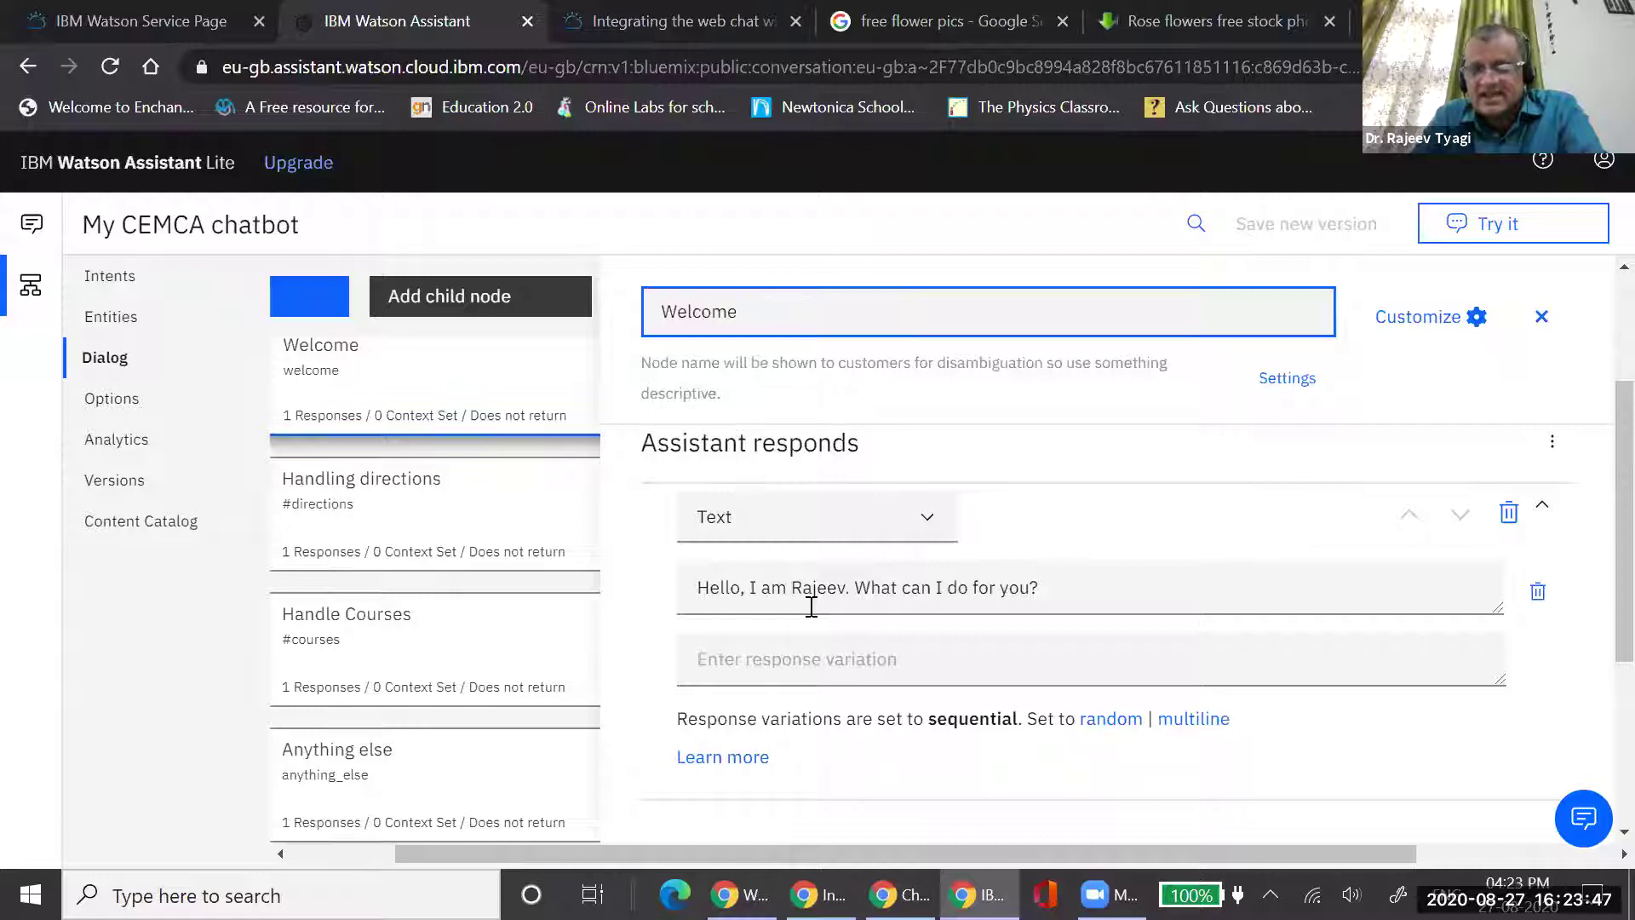
Add the response variation "Hello. Good to see you. How can I help?" to the Welcome node
{"action": "left_click", "coordinate": [844, 671]}
{"action": "type", "text": "H"}
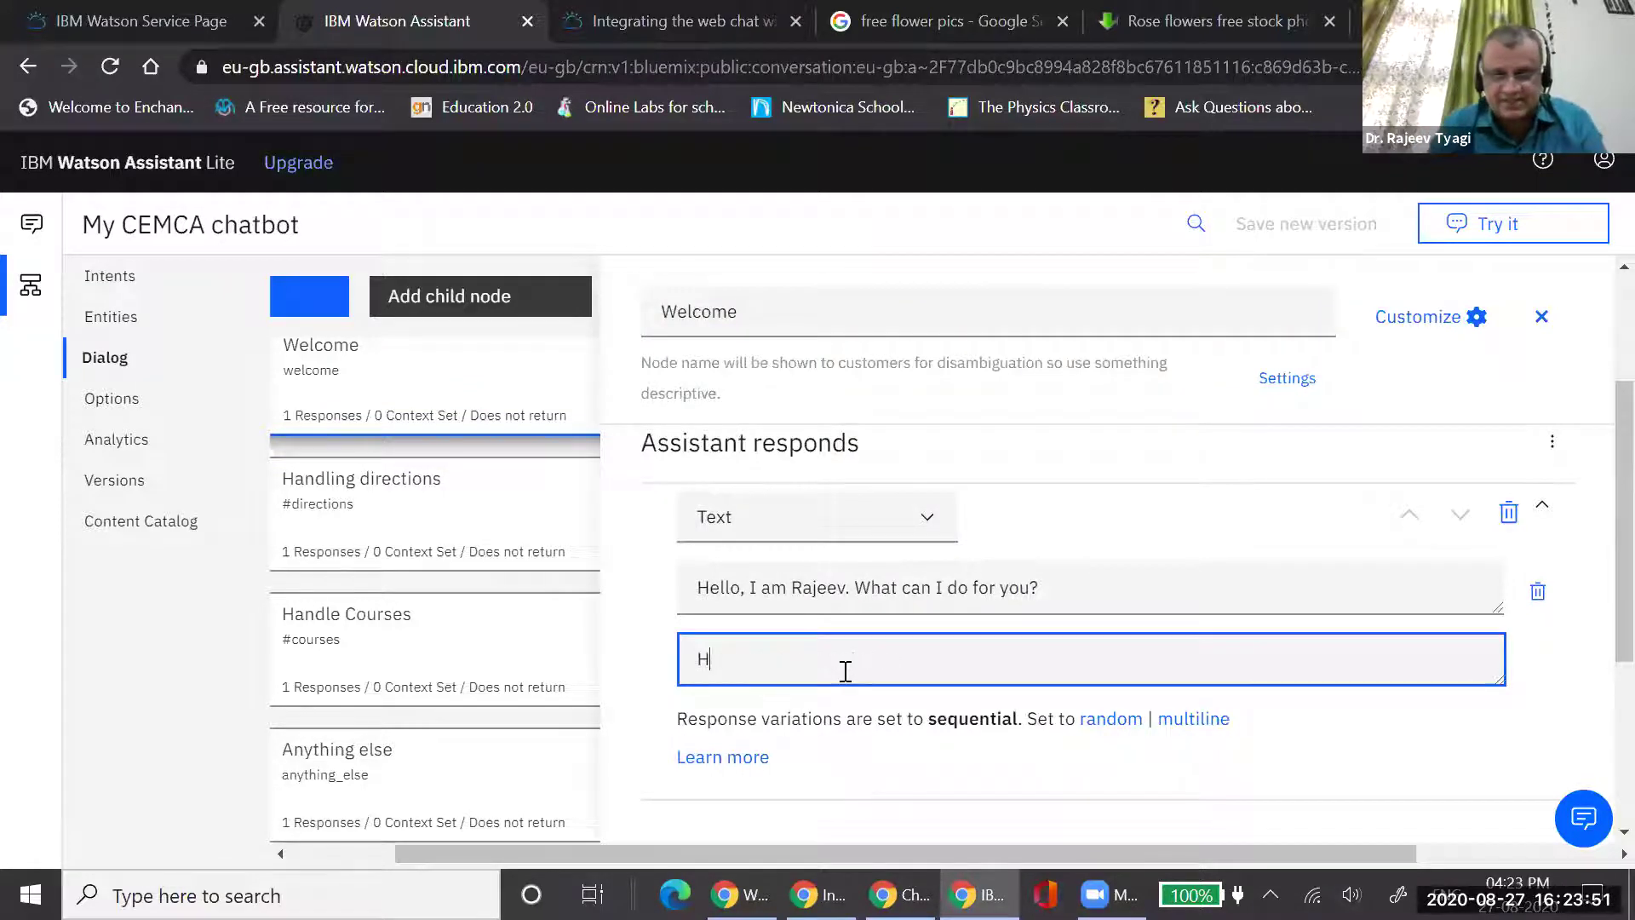
{"action": "type", "text": "ello. G"}
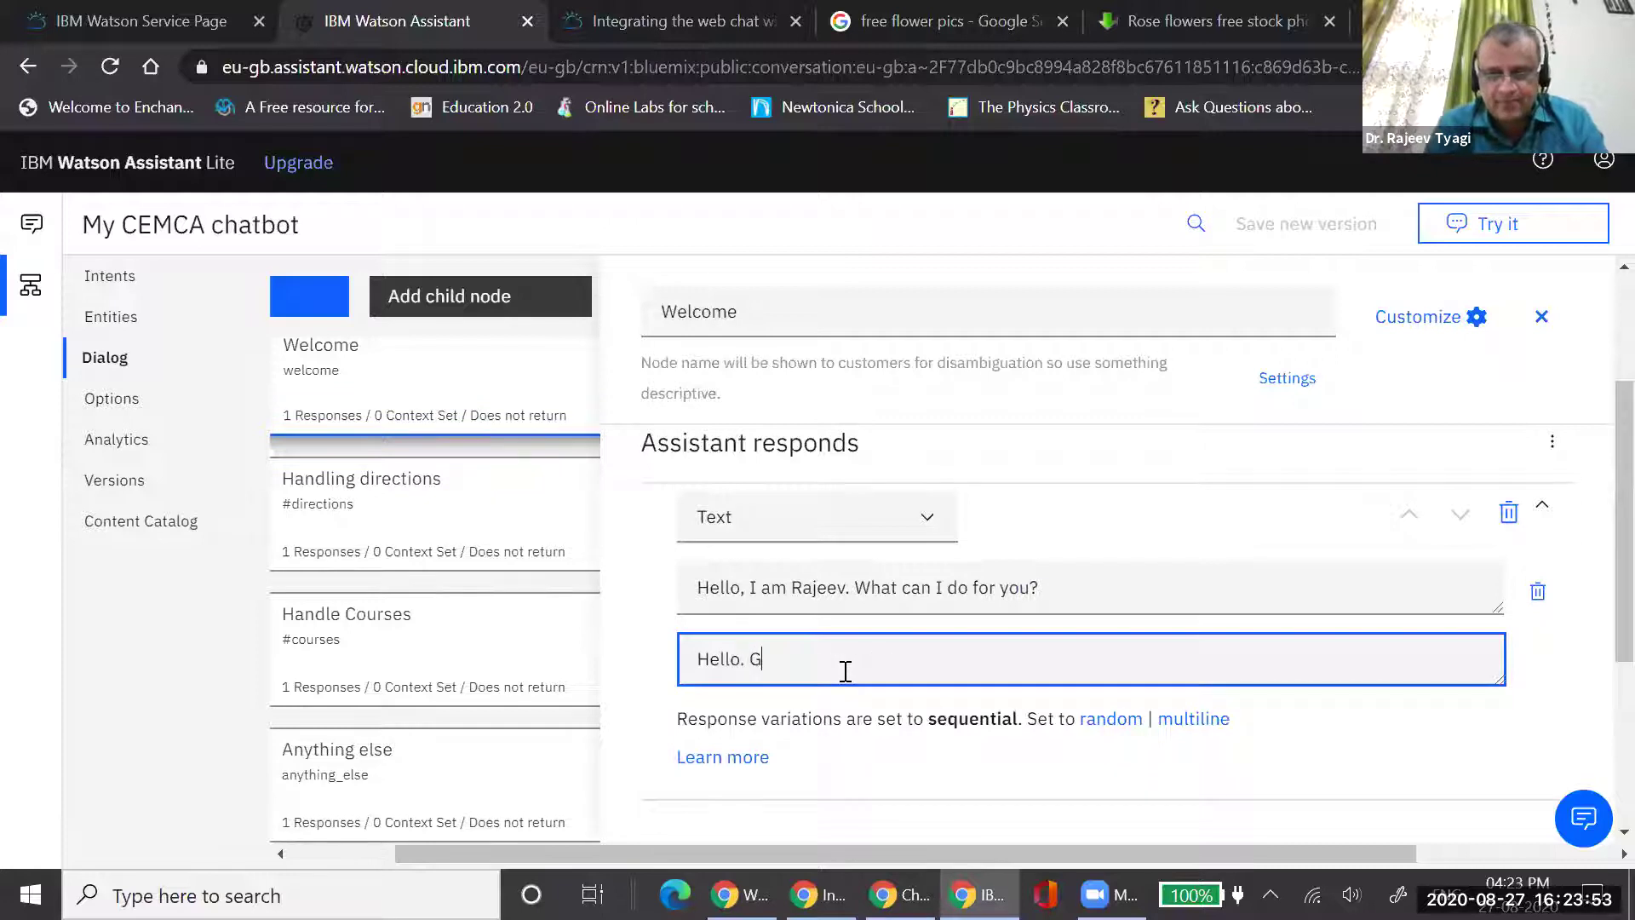
{"action": "type", "text": "ood to see"}
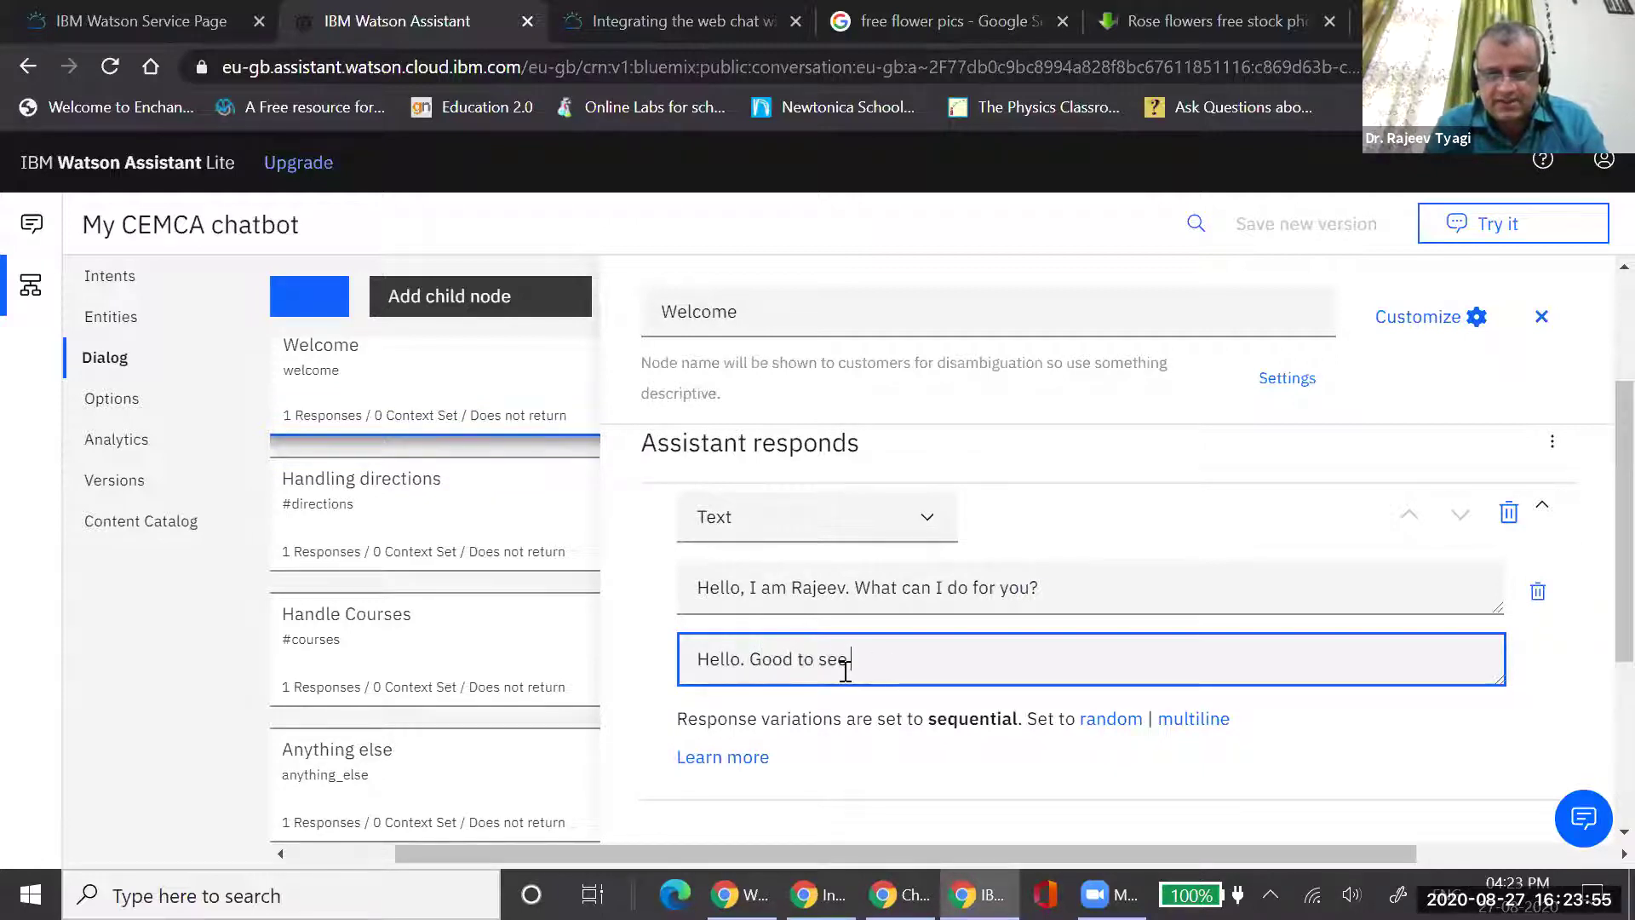
{"action": "type", "text": " you. How can I h"}
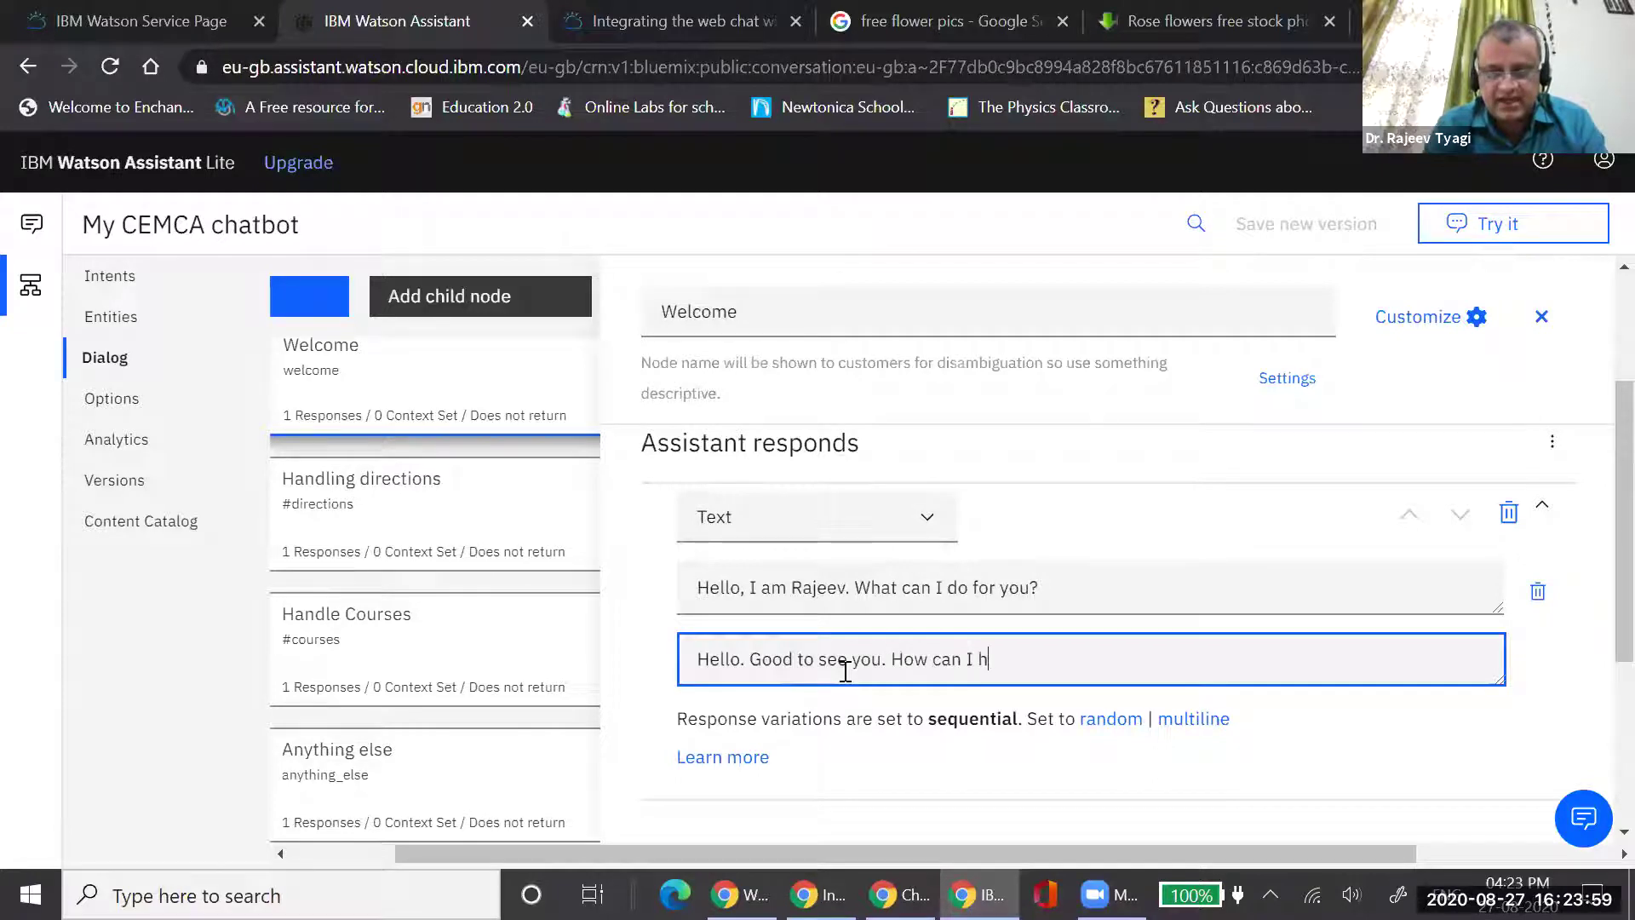
{"action": "type", "text": "elp?"}
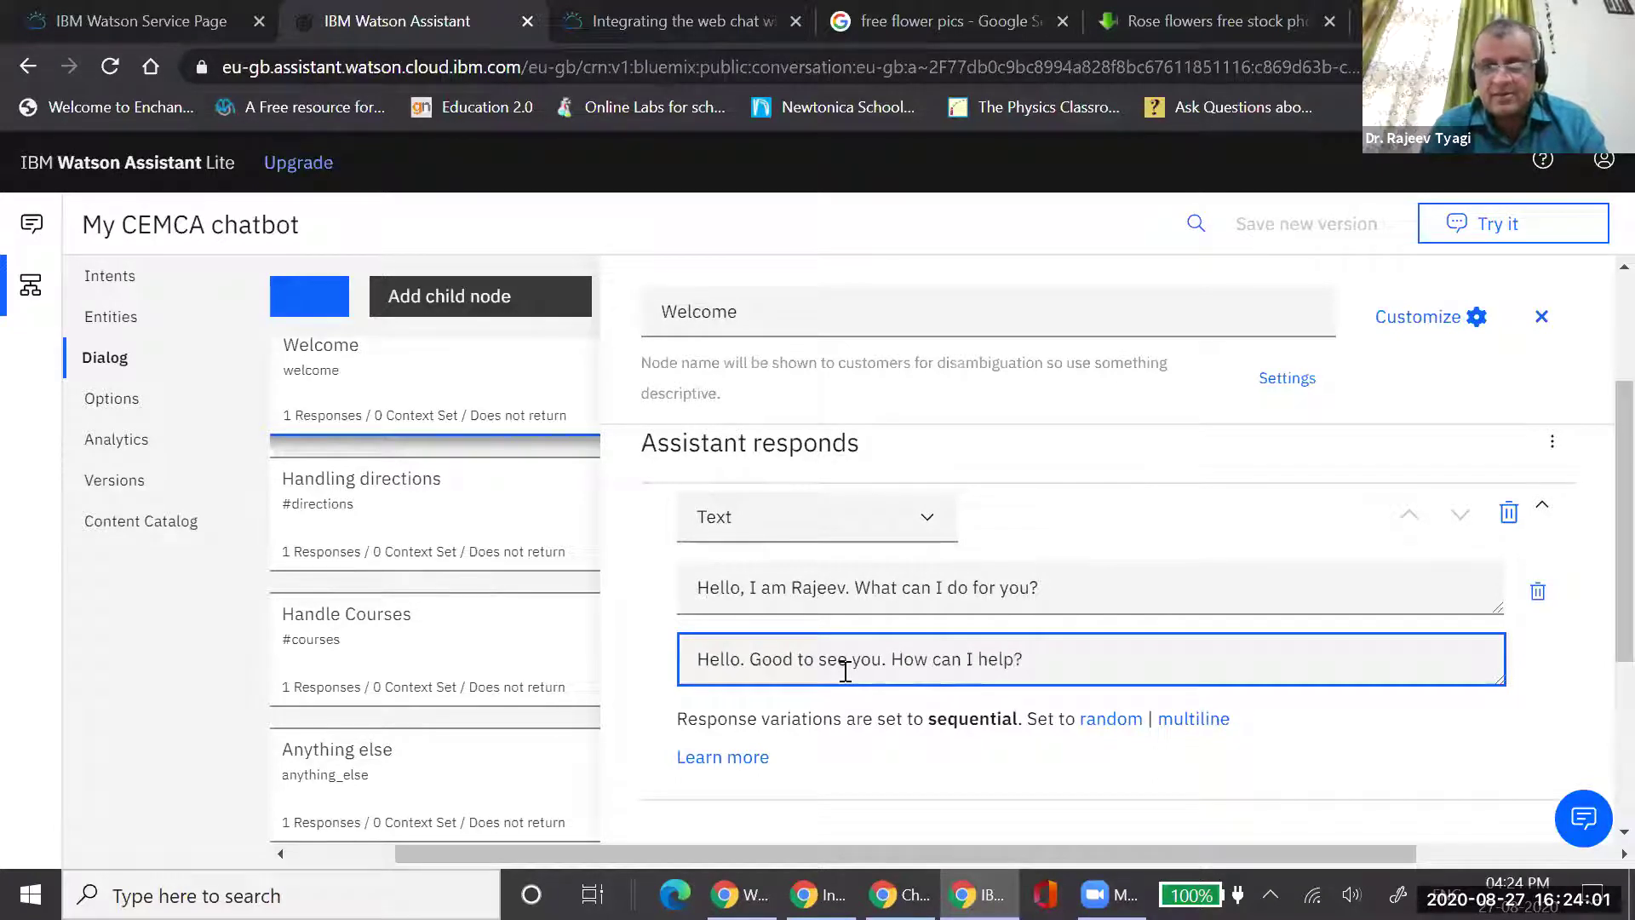
{"action": "key", "text": "Return"}
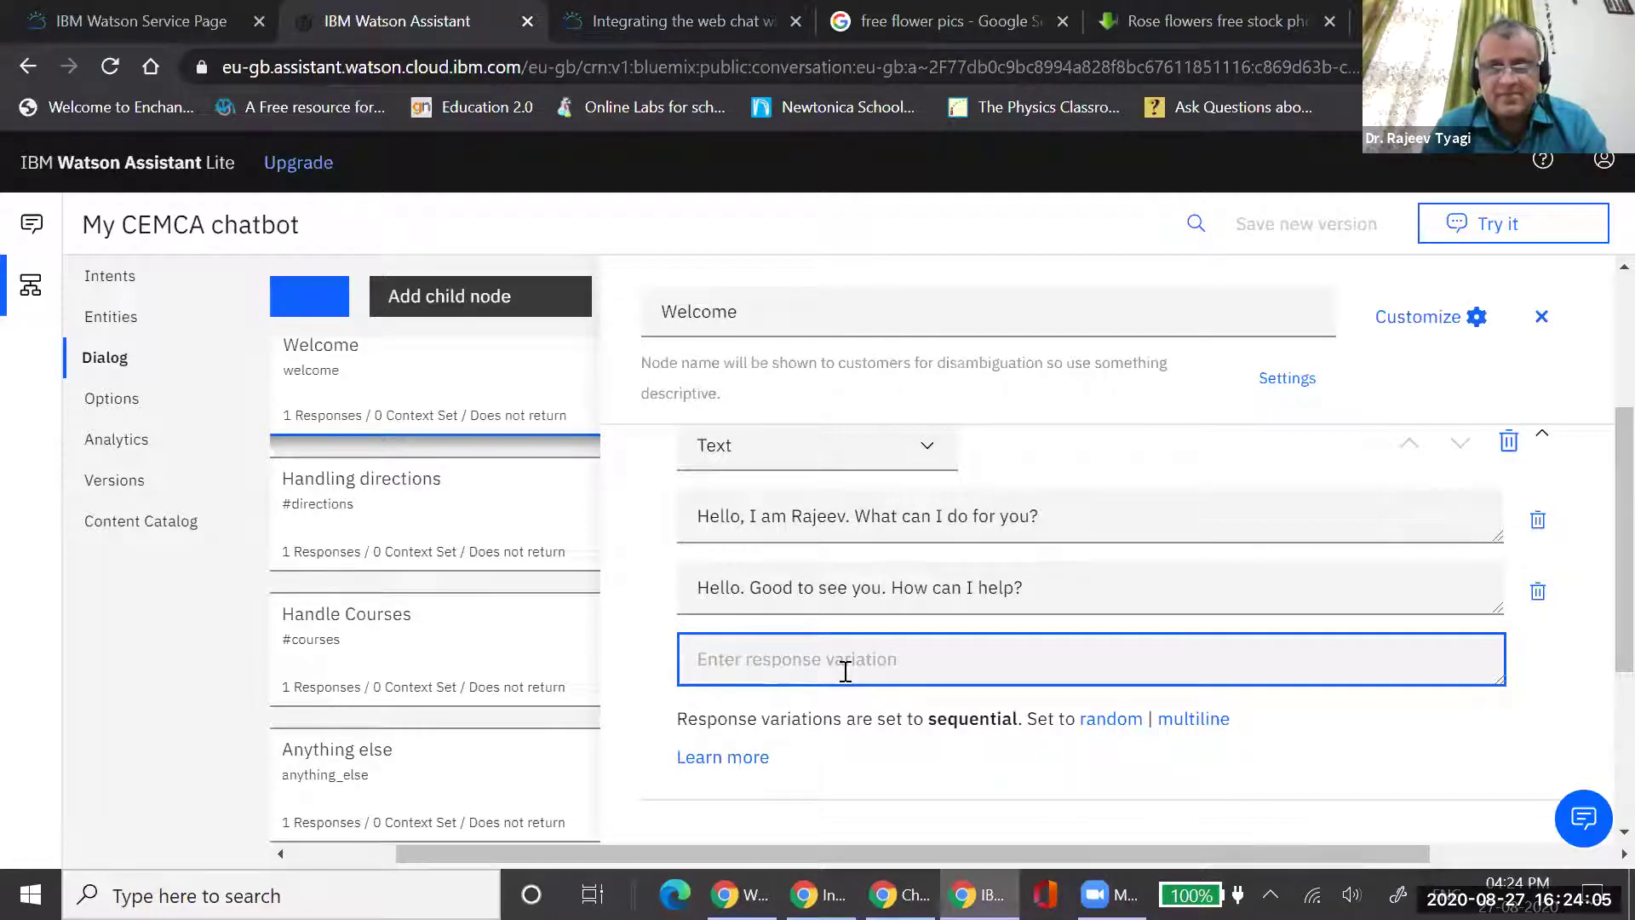
Add another Welcome response variation reading "Hi. How are you? Can I help?"
{"action": "type", "text": "Hi"}
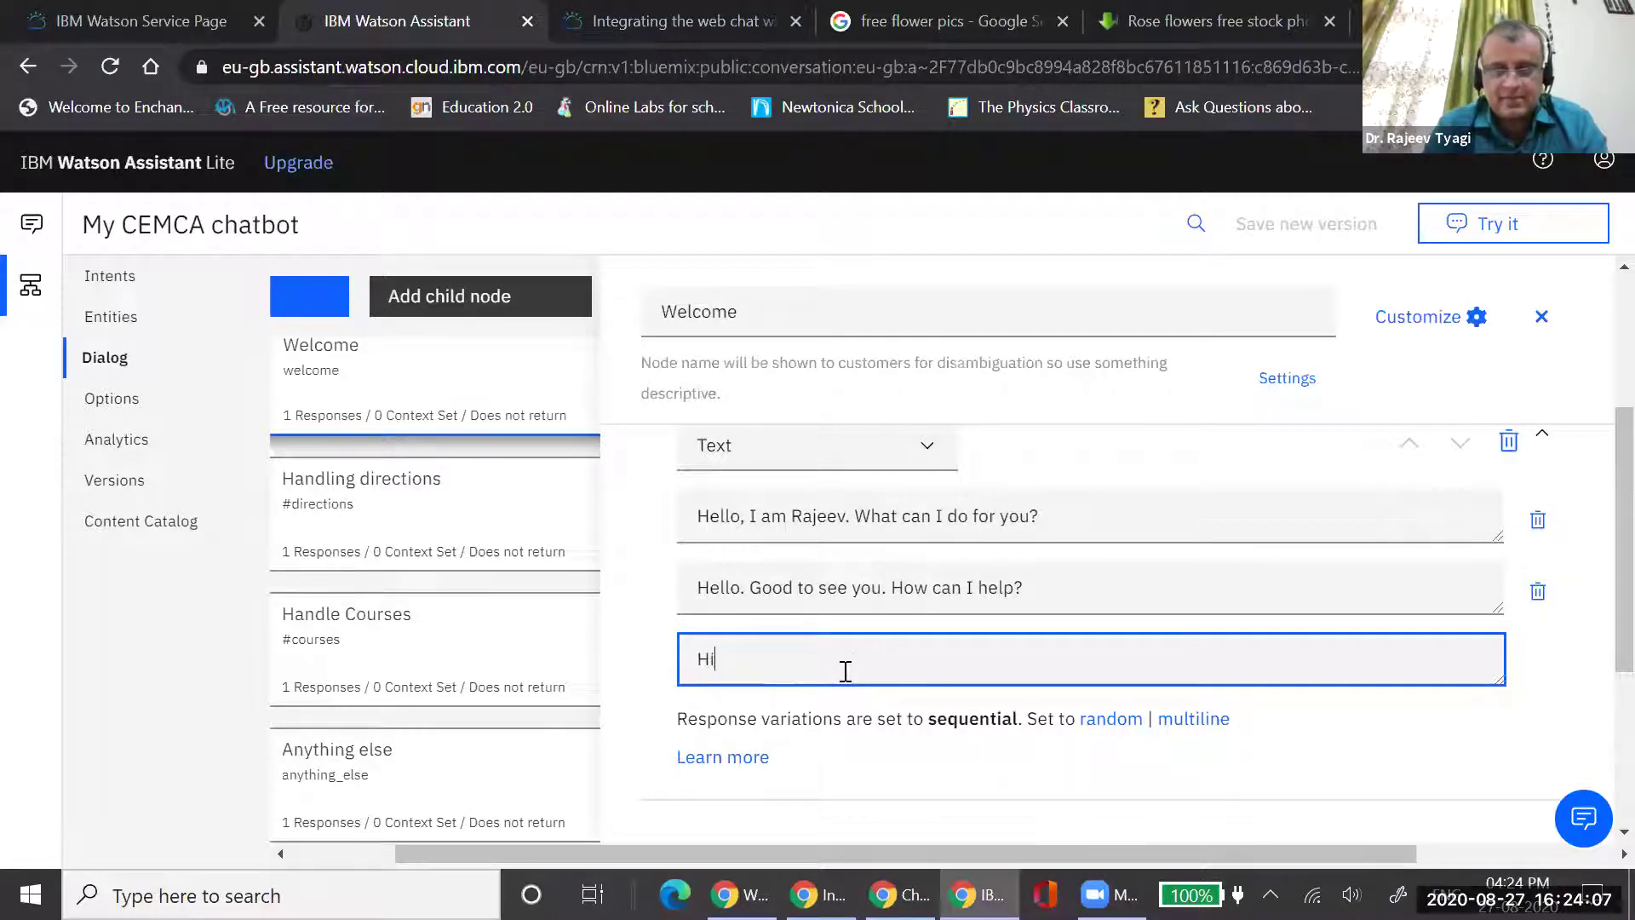
{"action": "type", "text": ". How "}
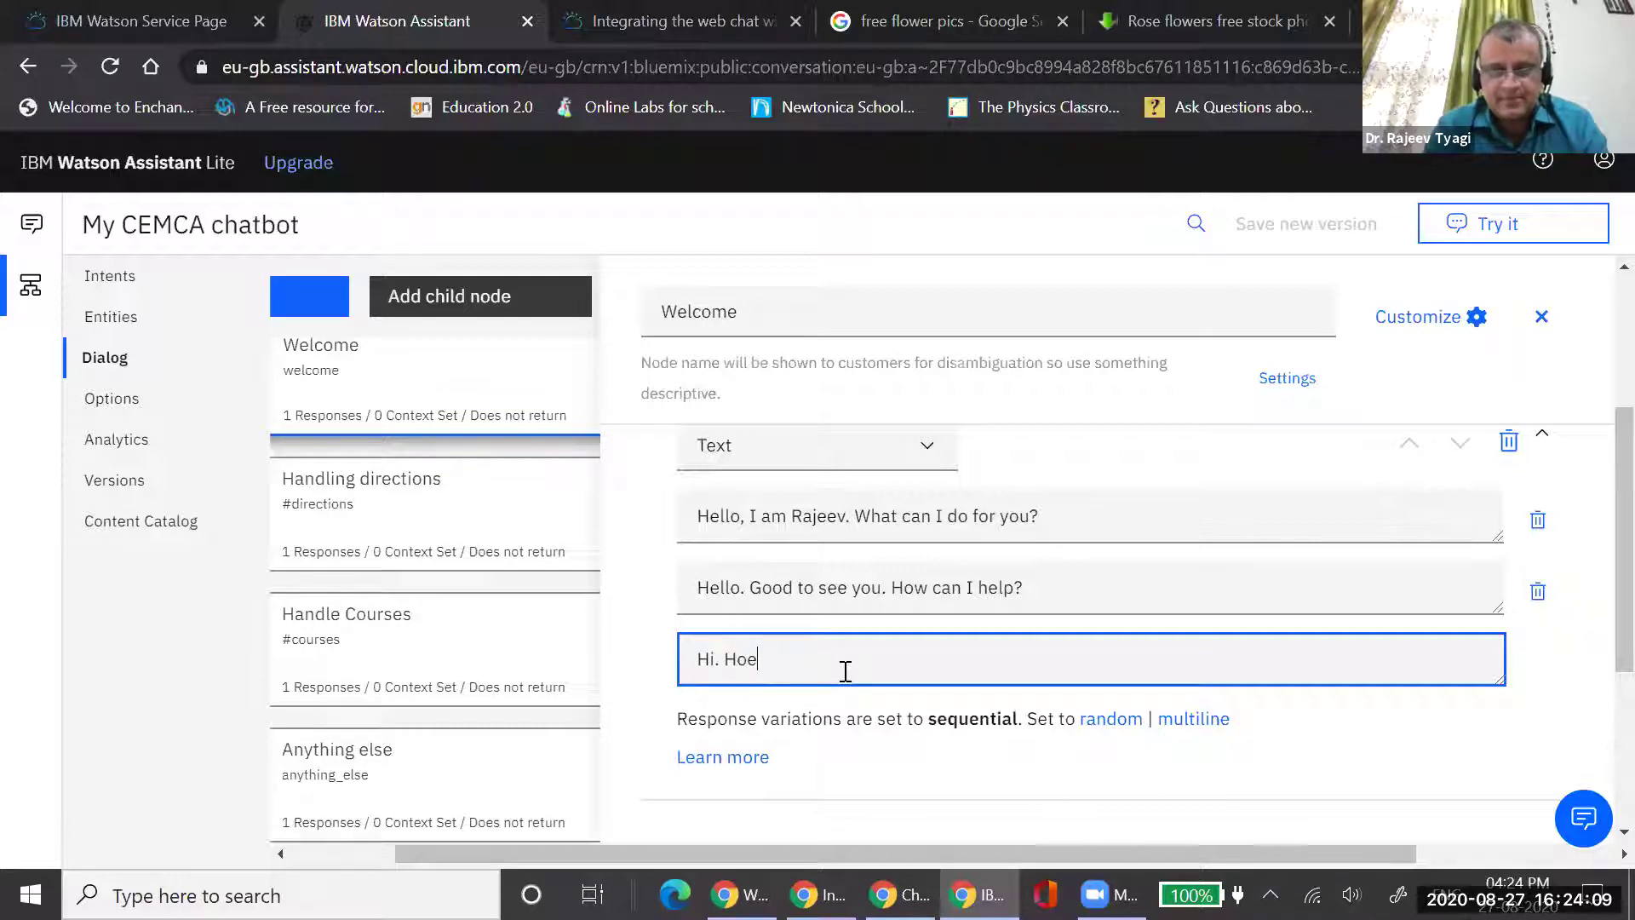
{"action": "type", "text": "are you"}
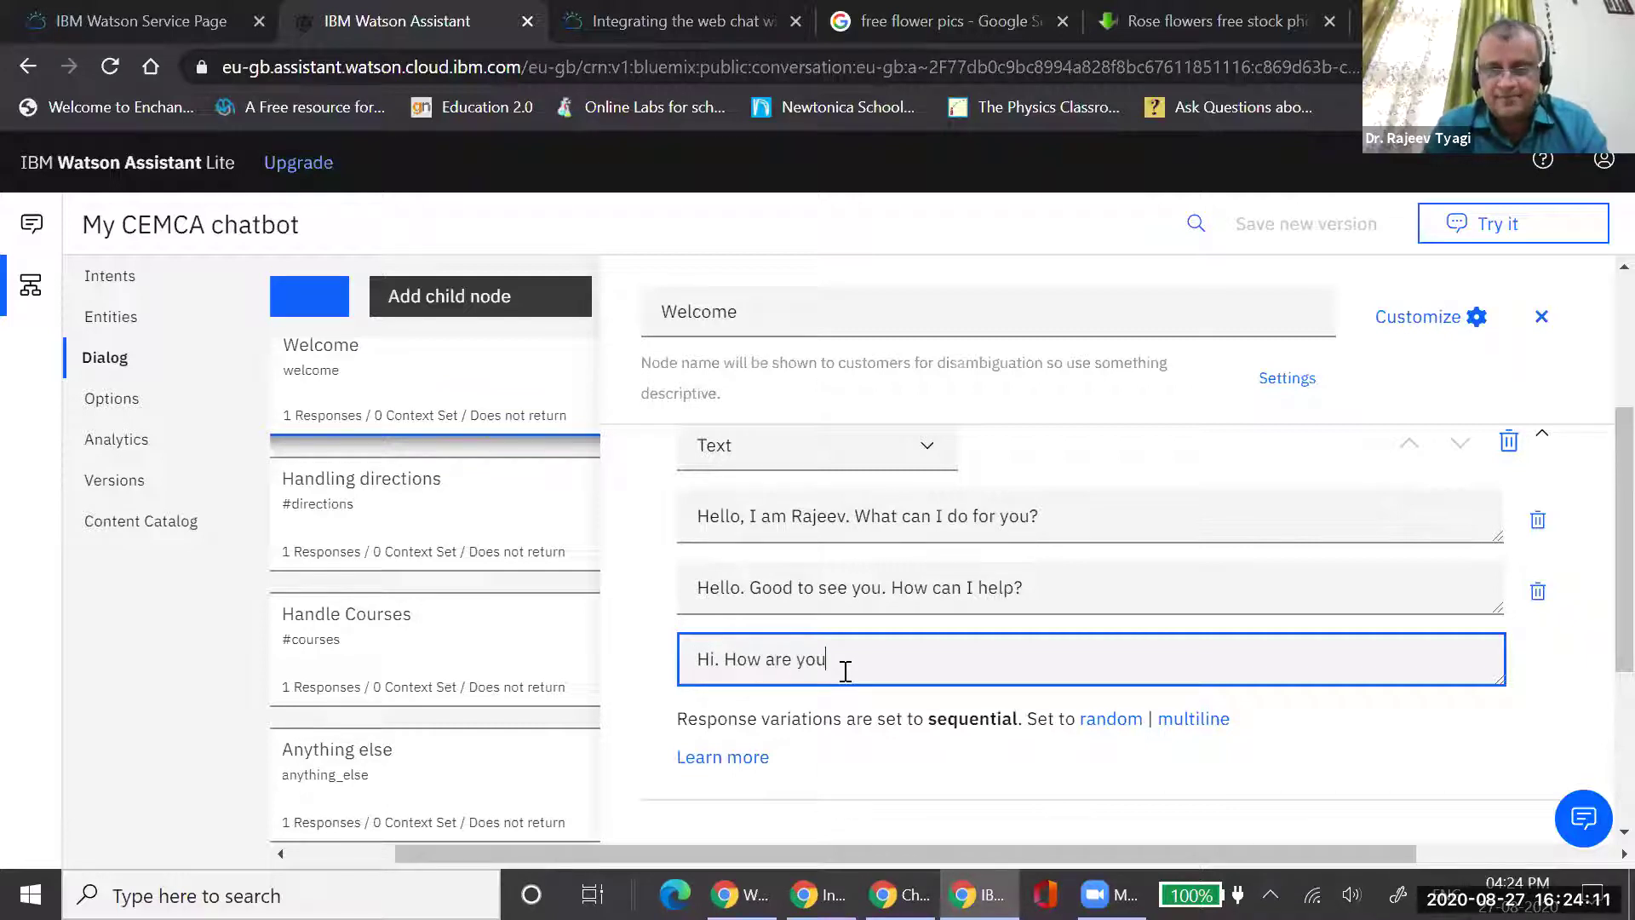
{"action": "type", "text": "? Can I help?"}
{"action": "key", "text": "Return"}
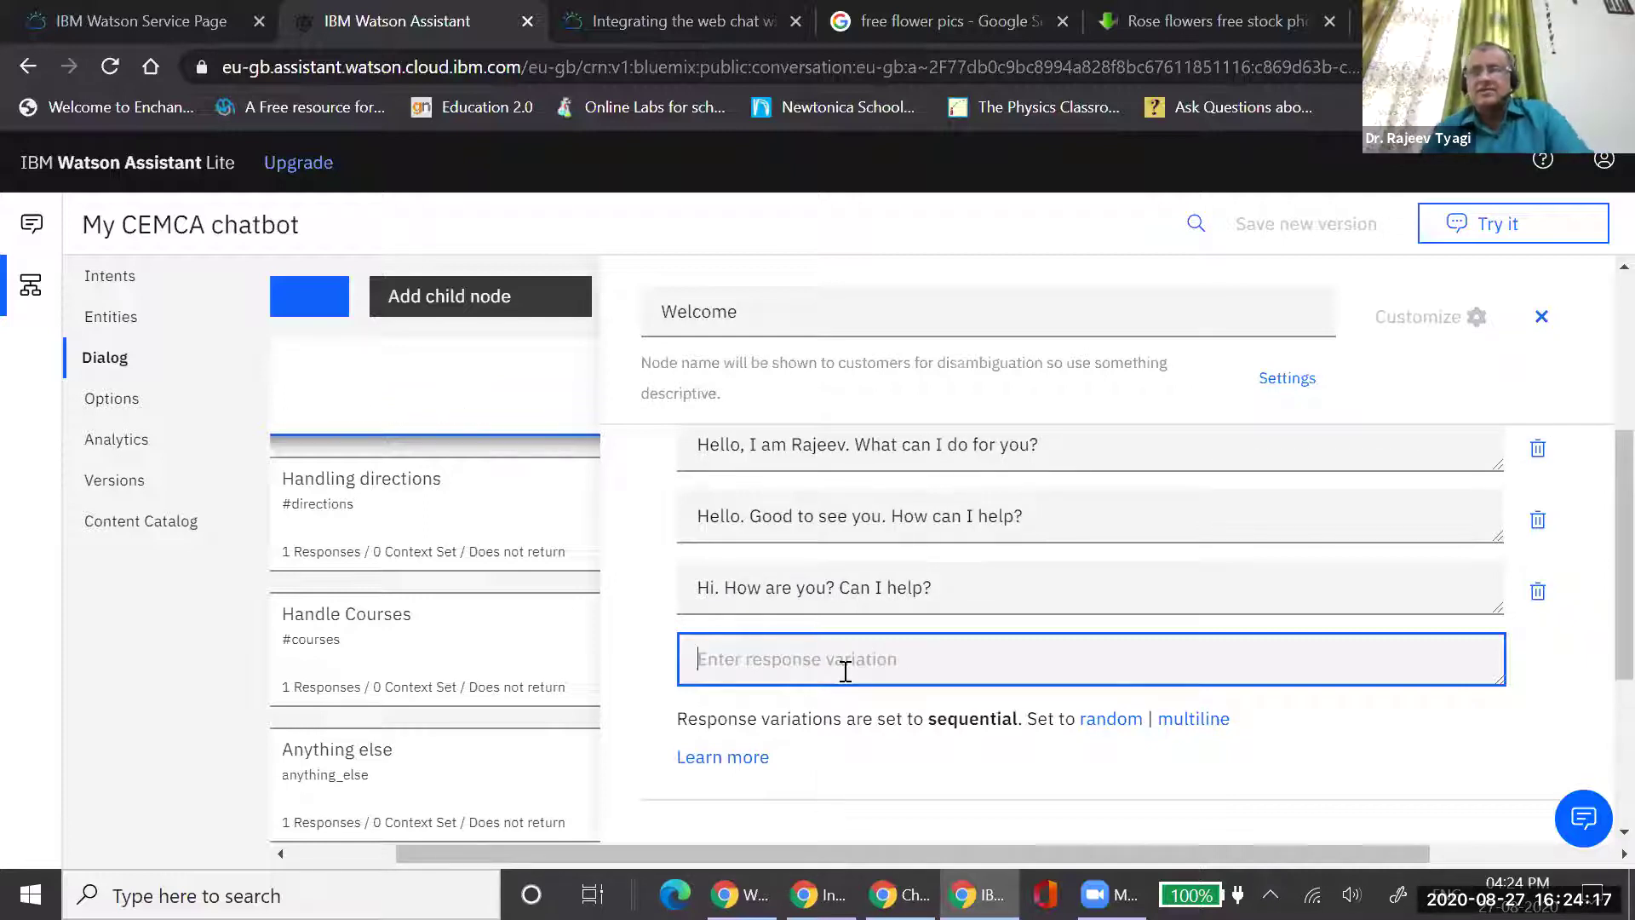
Restart the test conversation several times to check which Welcome greeting is given, and close the test chat
{"action": "left_click", "coordinate": [1496, 223]}
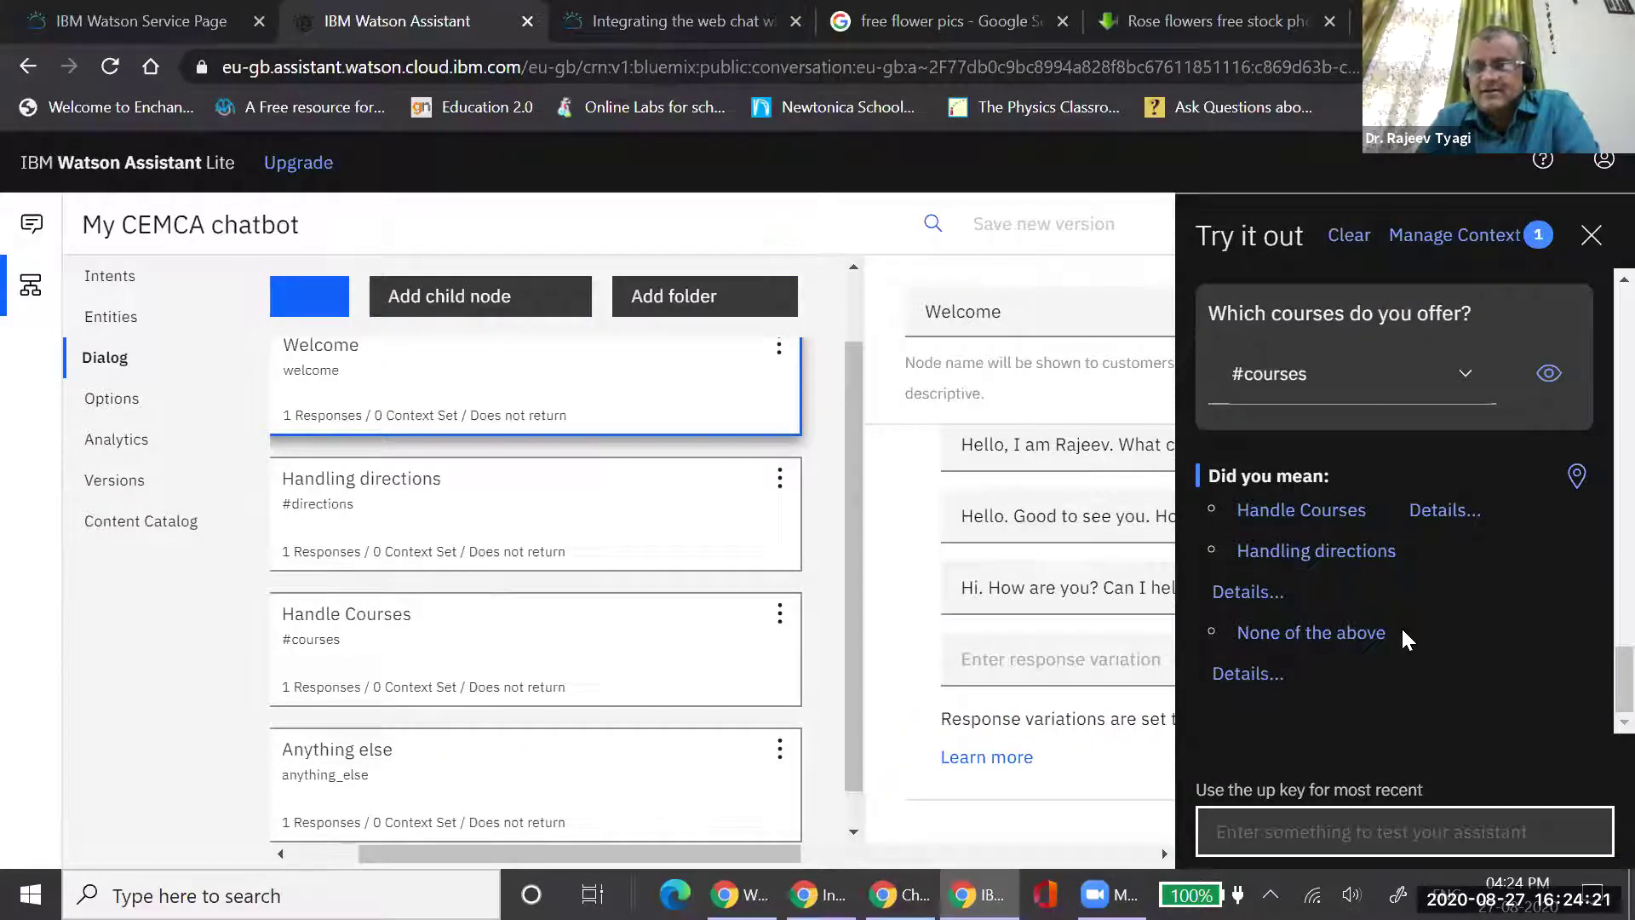
{"action": "left_click", "coordinate": [1349, 235]}
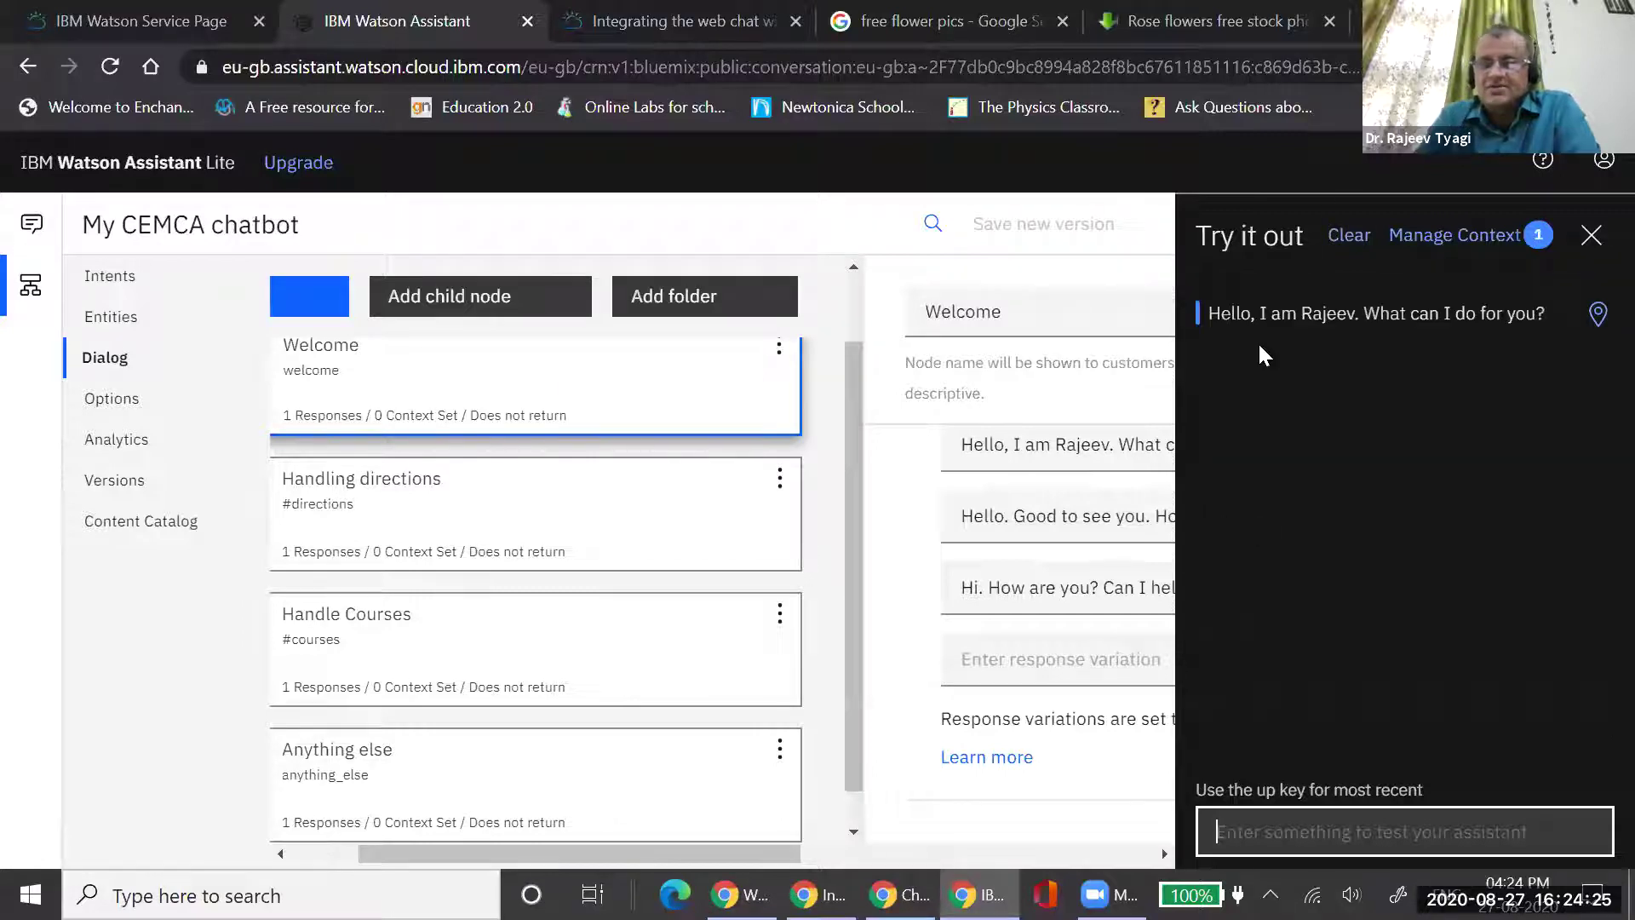
{"action": "left_click", "coordinate": [1347, 234]}
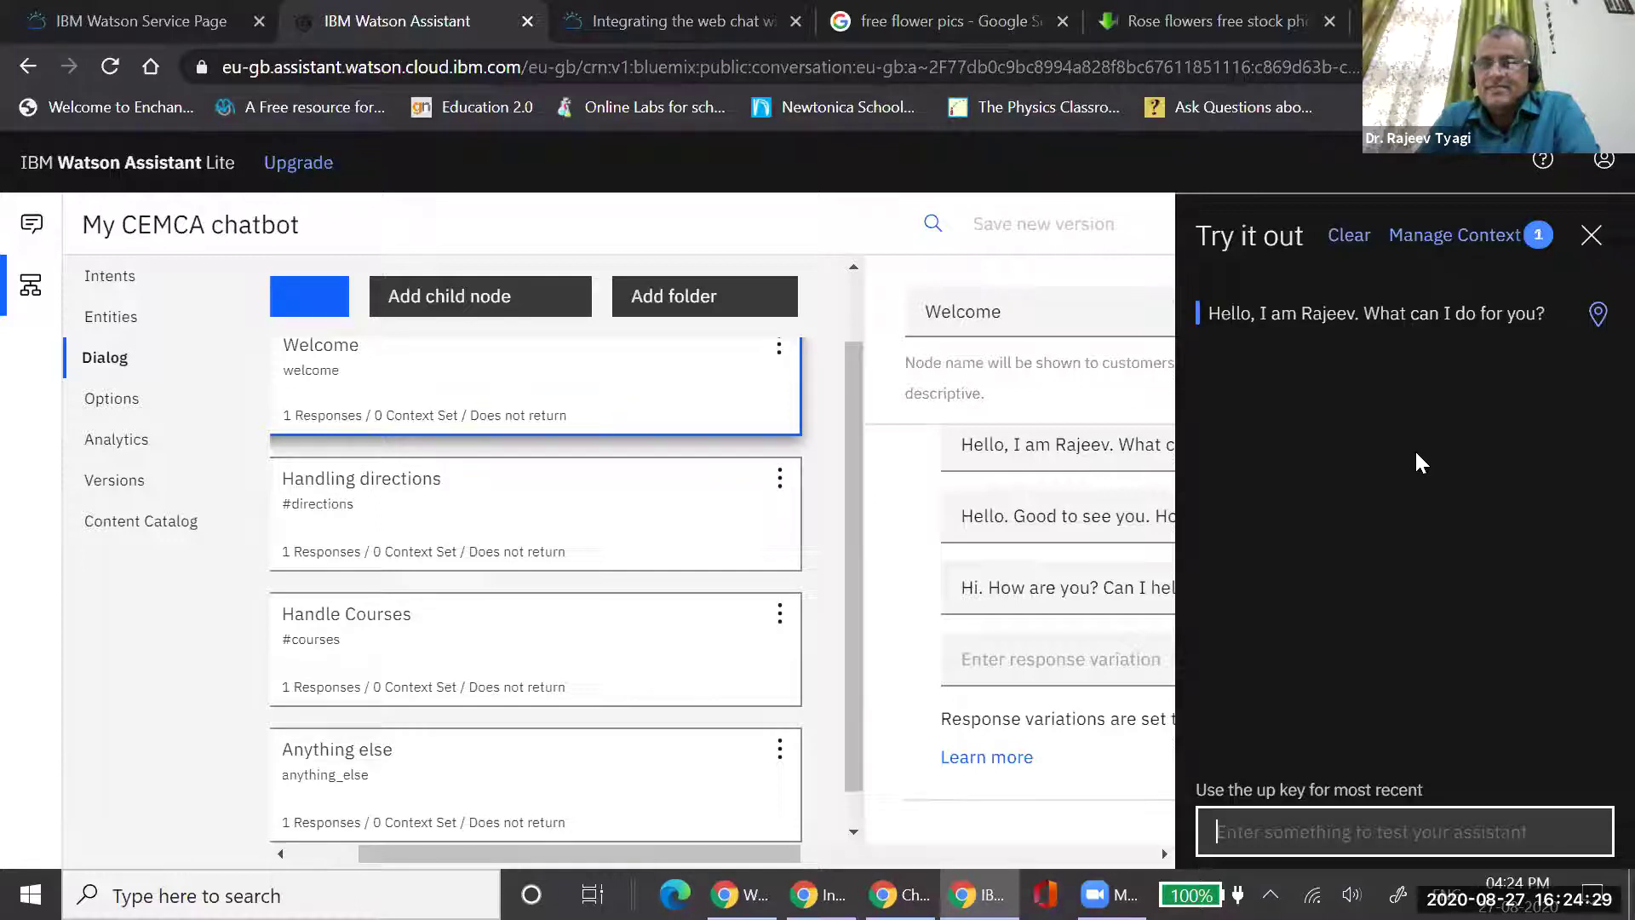
{"action": "left_click", "coordinate": [1347, 243]}
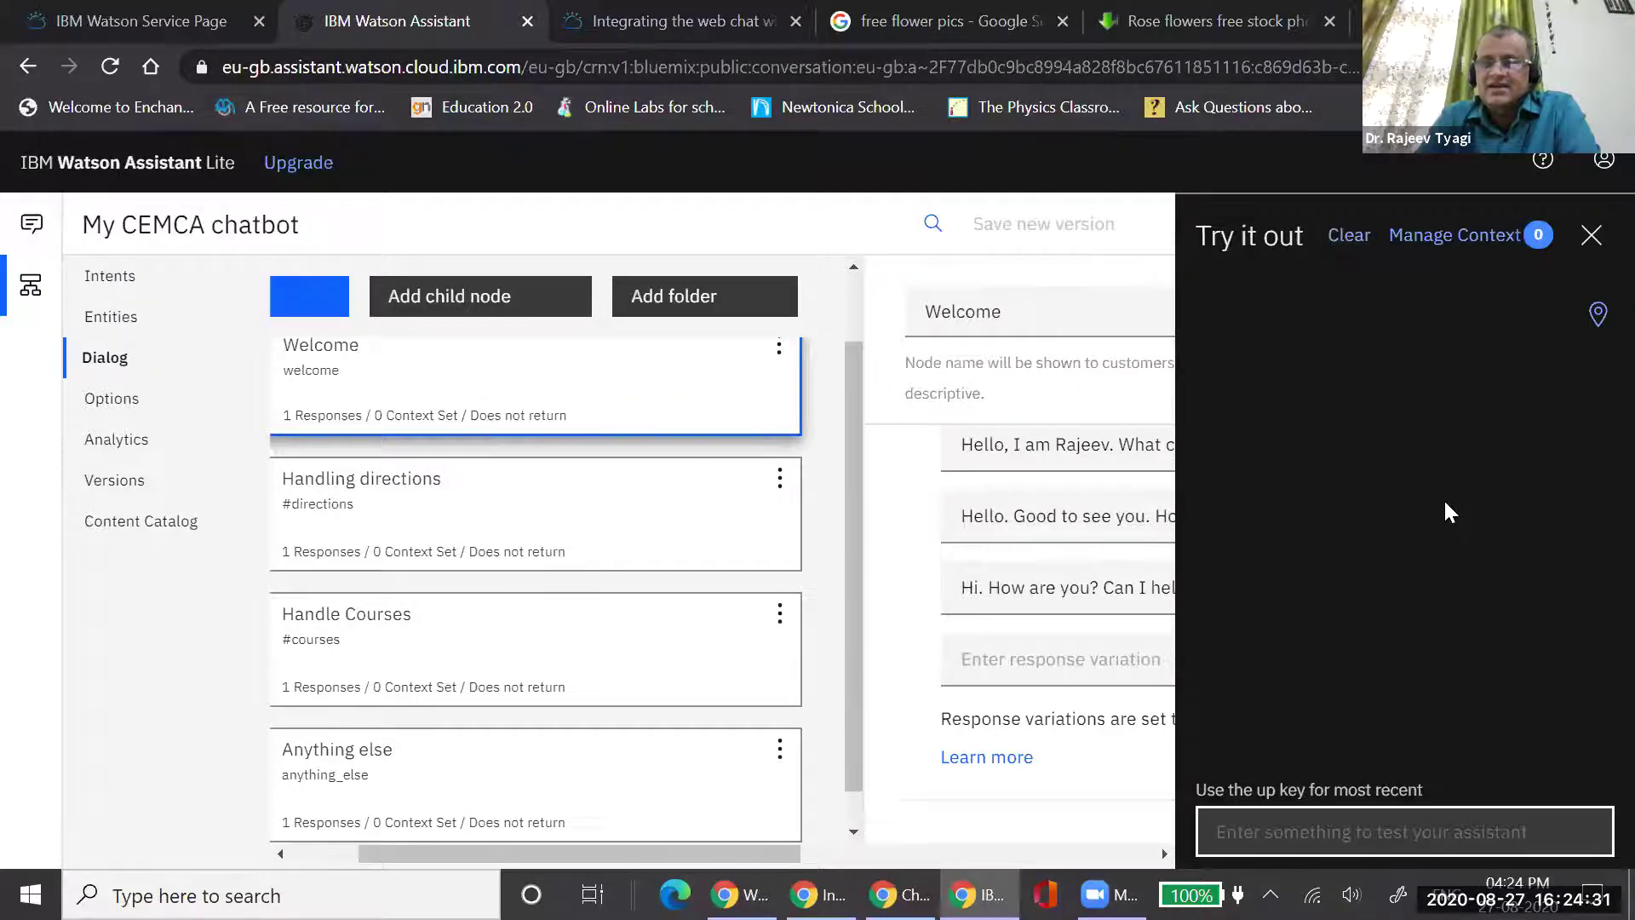
{"action": "left_click", "coordinate": [1342, 240]}
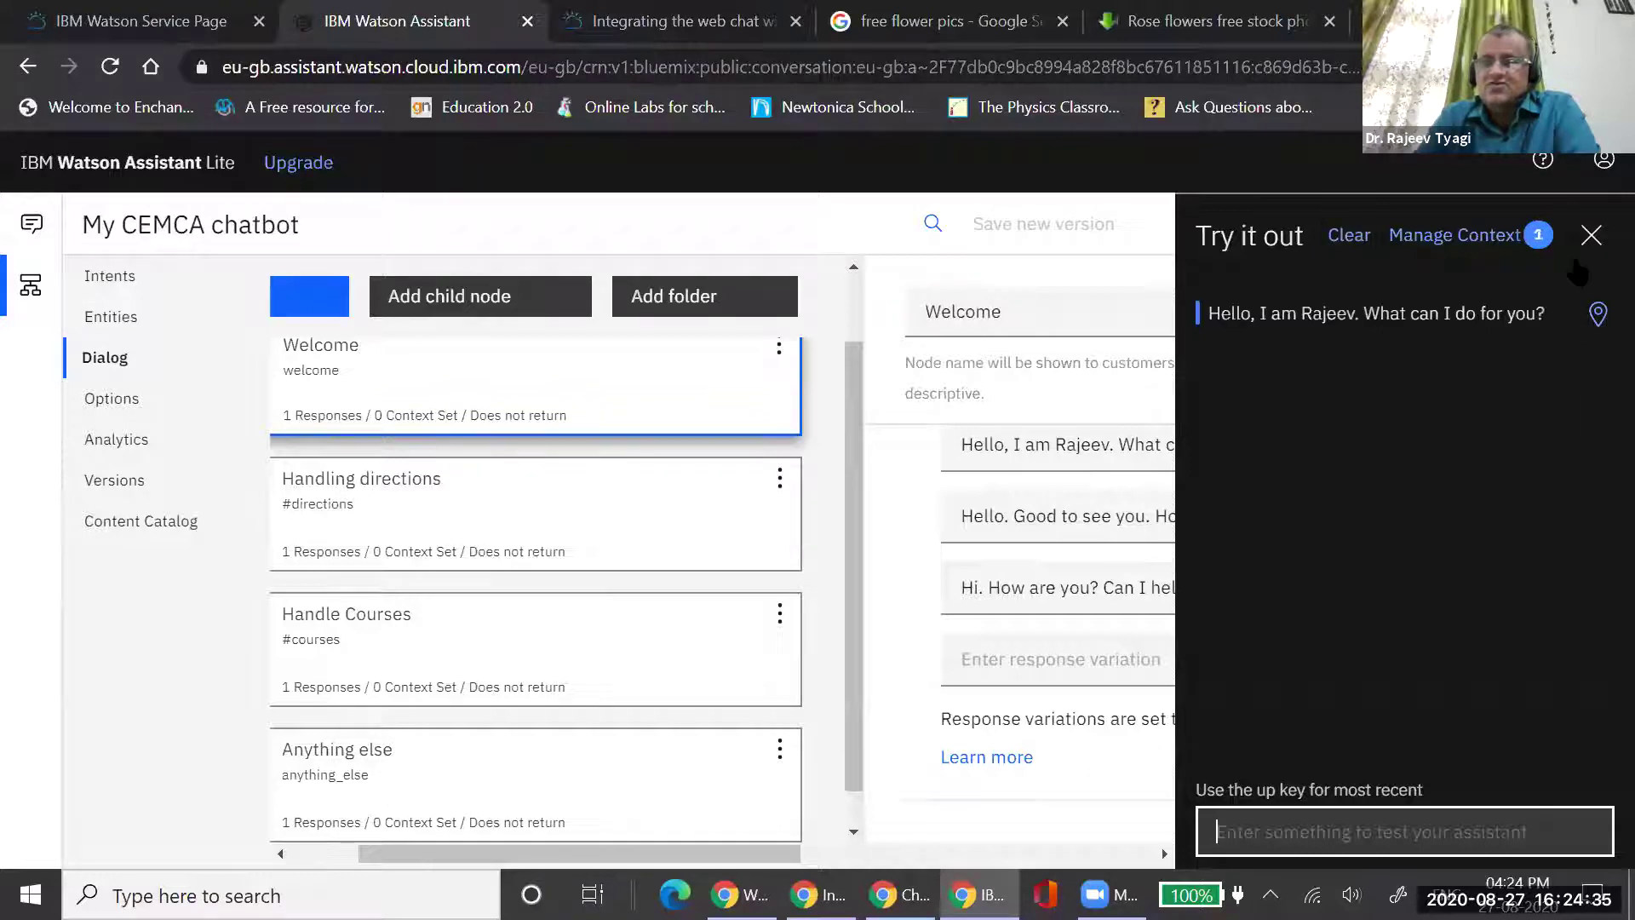
{"action": "left_click", "coordinate": [1591, 237]}
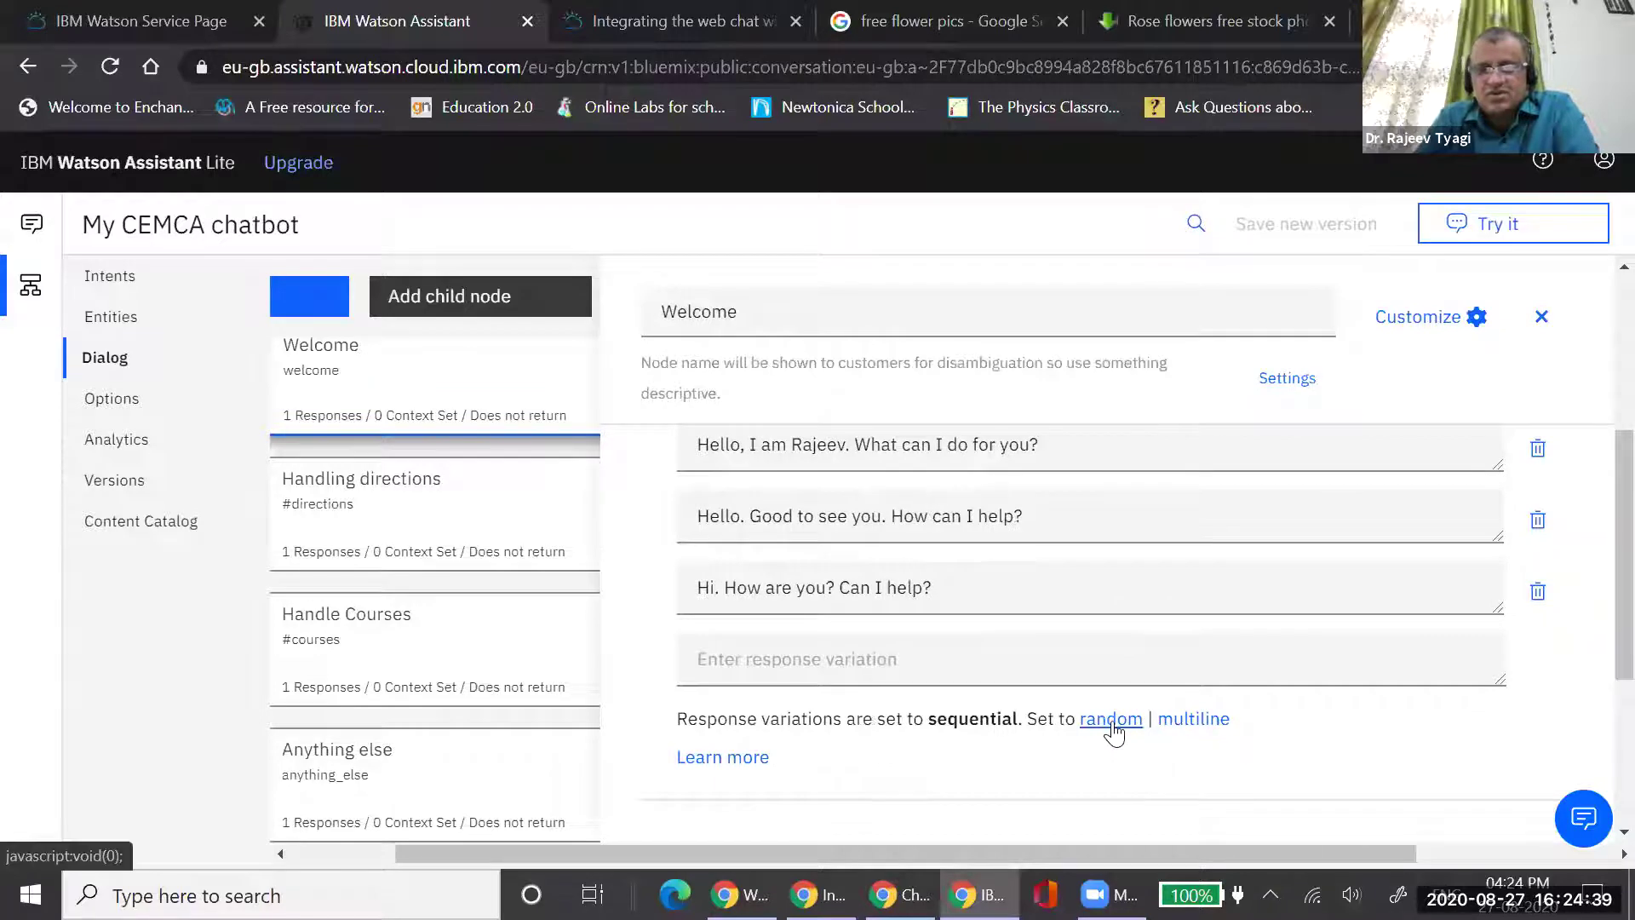
Set the Welcome node's response variations to random and check the greetings by restarting the test conversation repeatedly
{"action": "left_click", "coordinate": [1113, 729]}
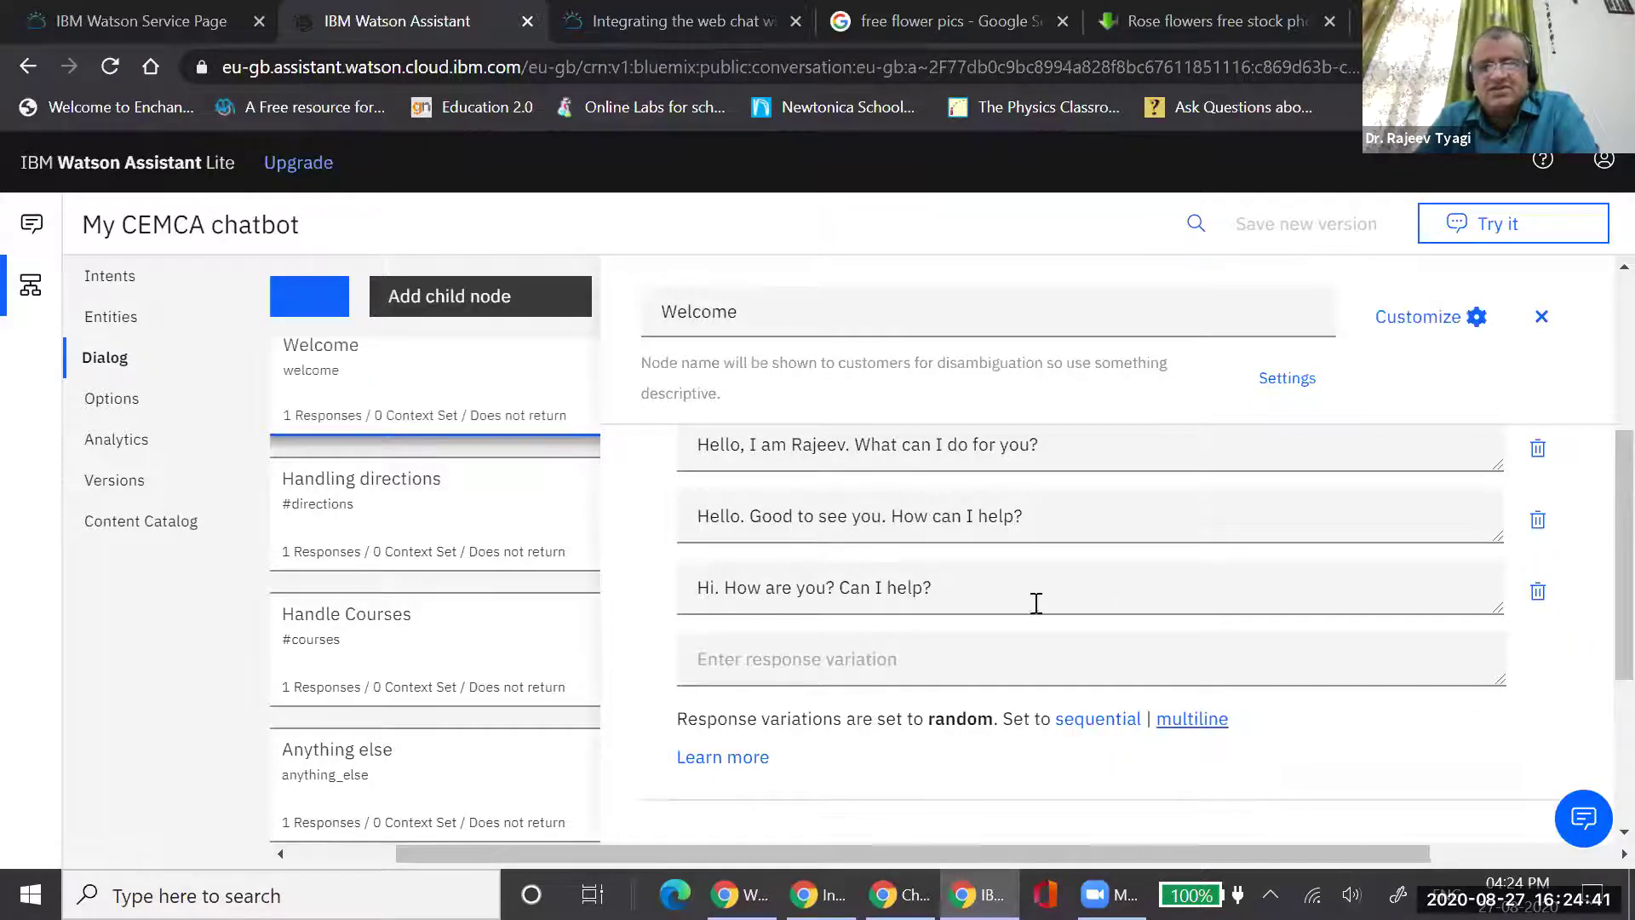
{"action": "left_click", "coordinate": [1491, 226]}
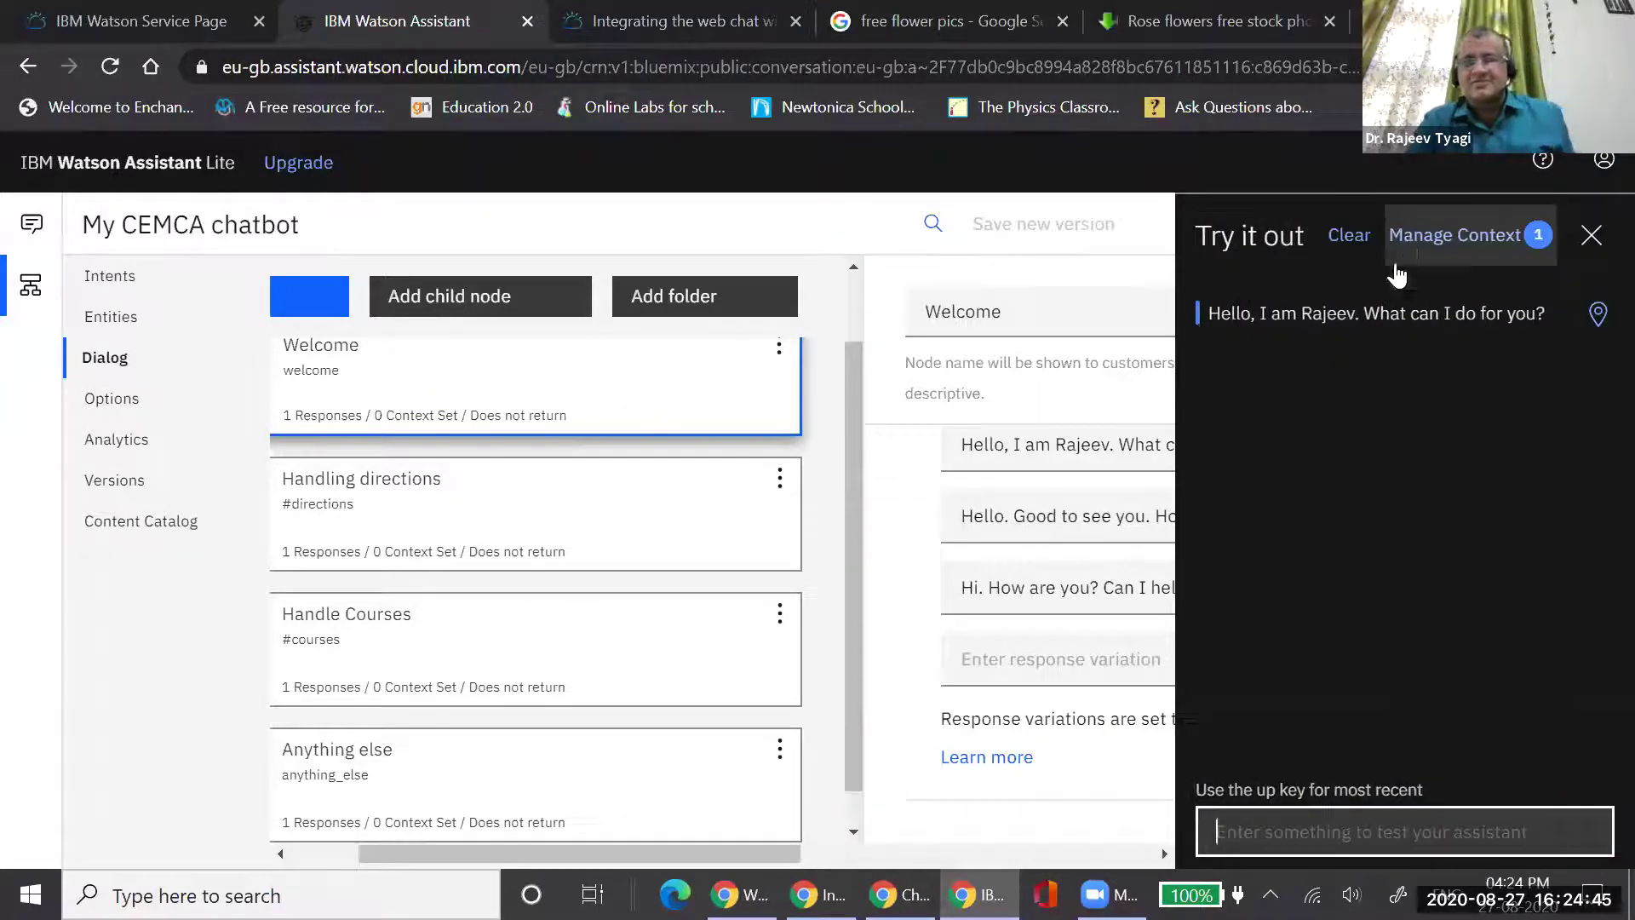
{"action": "left_click", "coordinate": [1347, 237]}
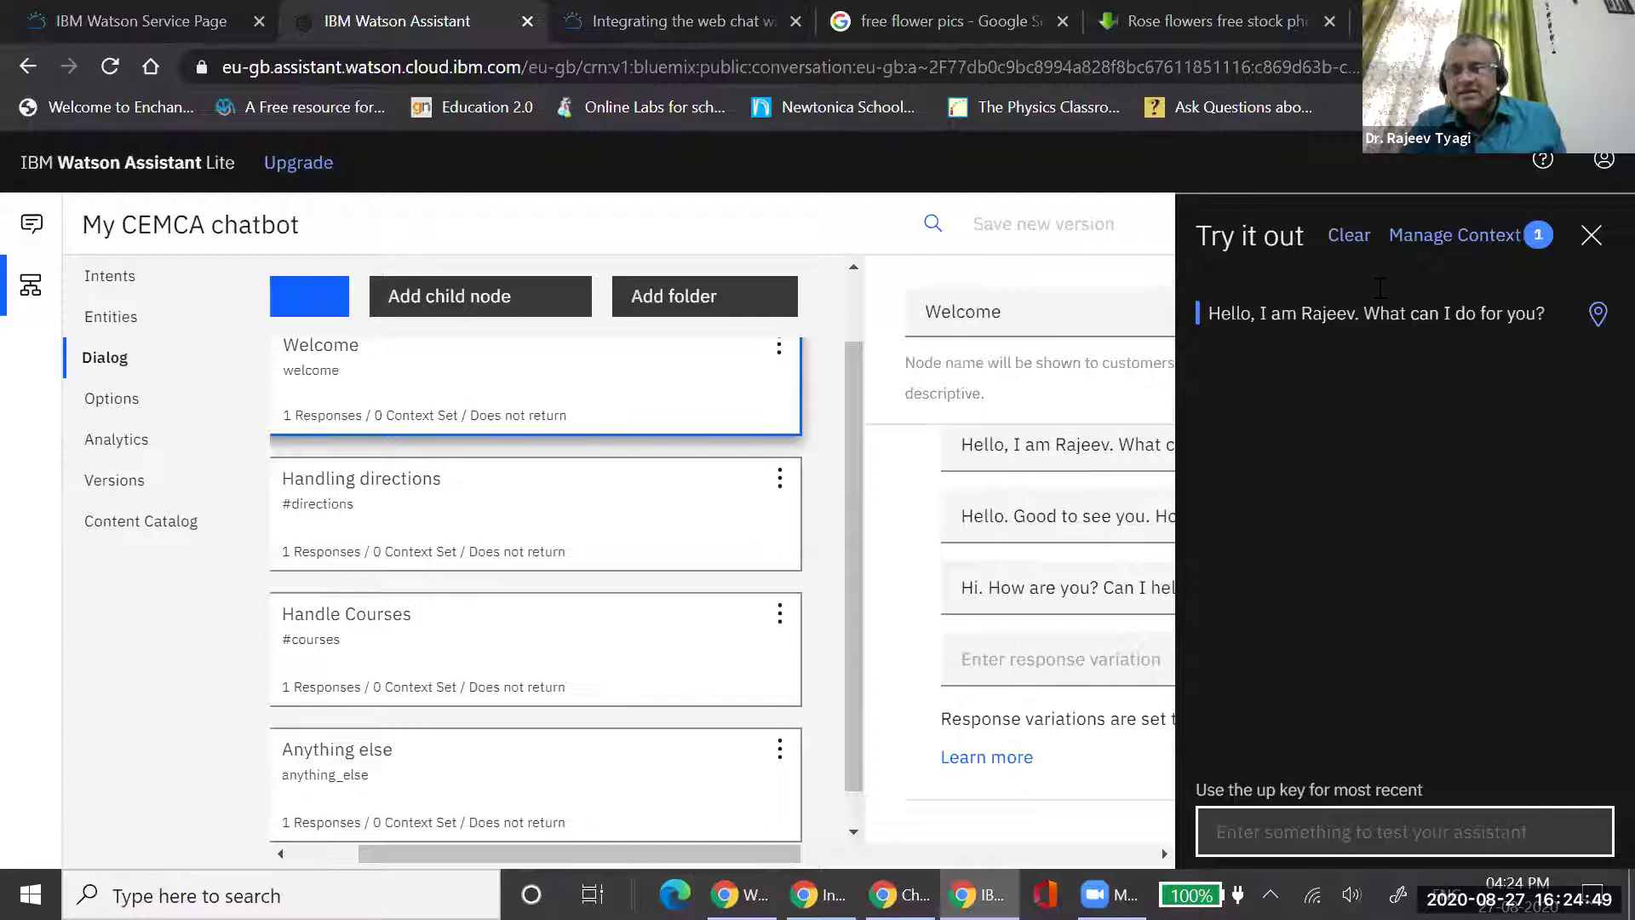
{"action": "left_click", "coordinate": [1343, 245]}
{"action": "left_click", "coordinate": [1351, 245]}
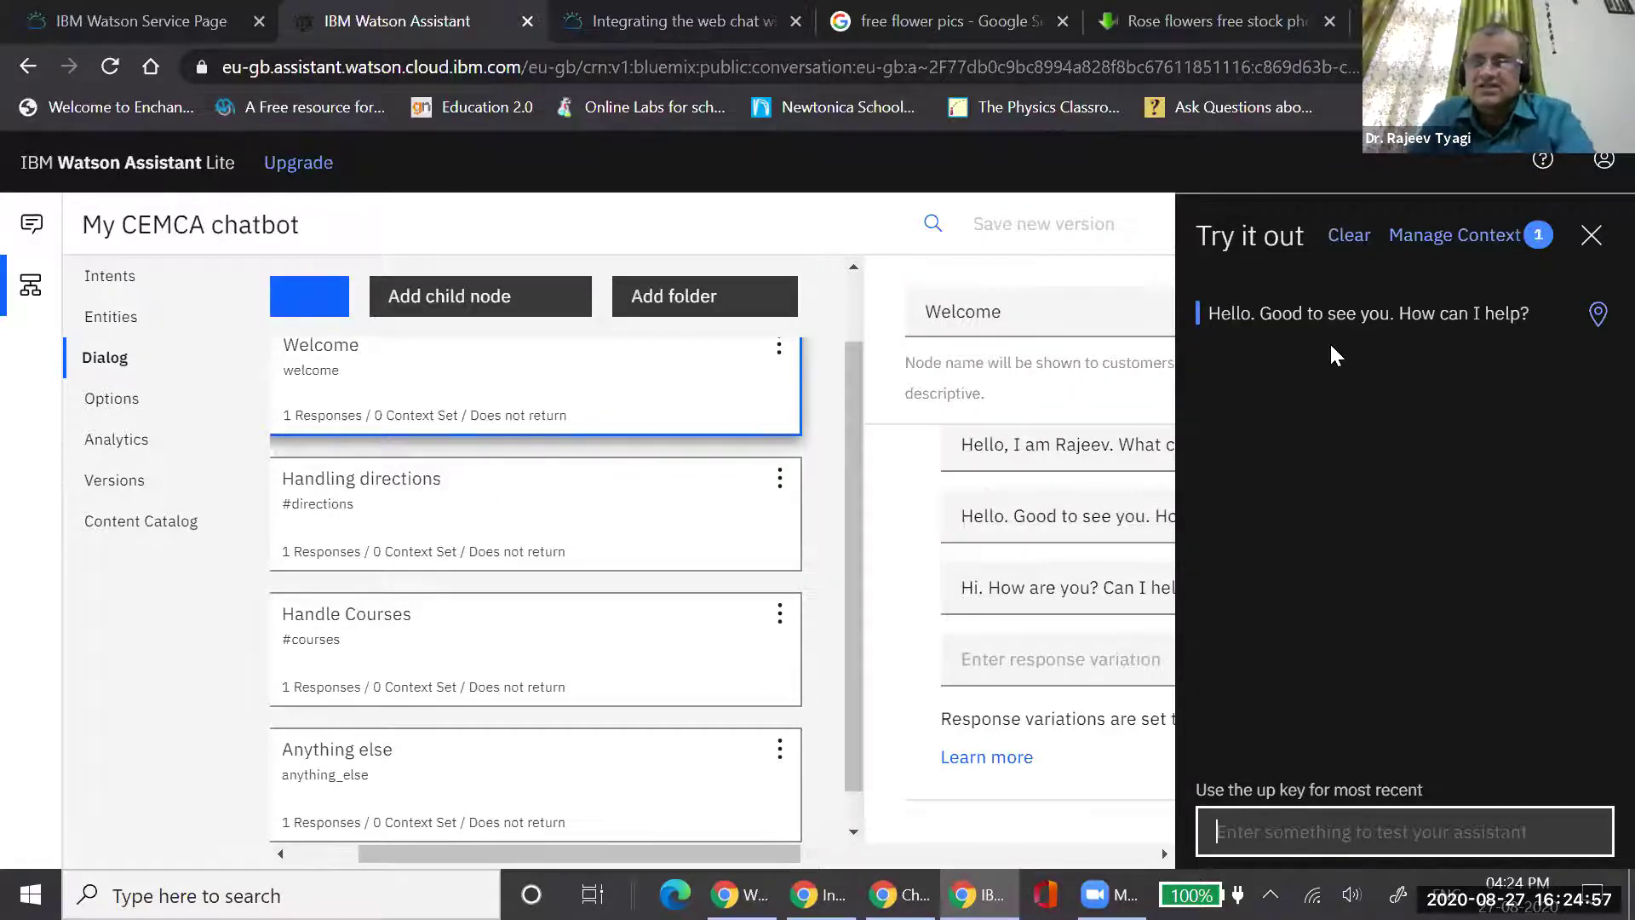
{"action": "left_click", "coordinate": [1350, 238]}
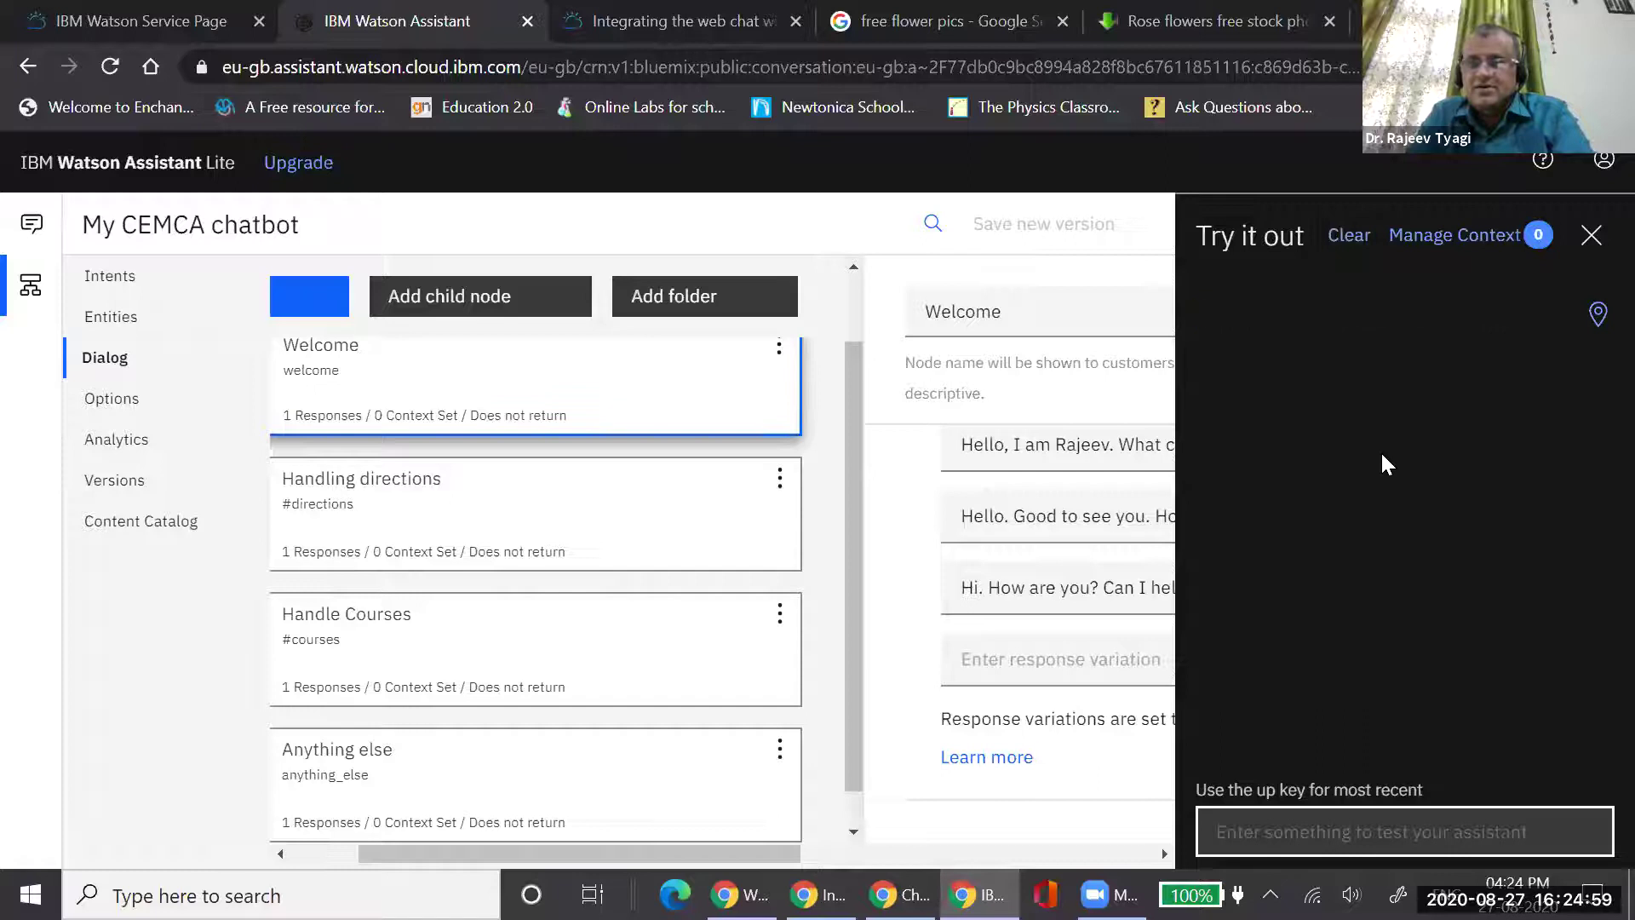
{"action": "left_click", "coordinate": [1350, 239]}
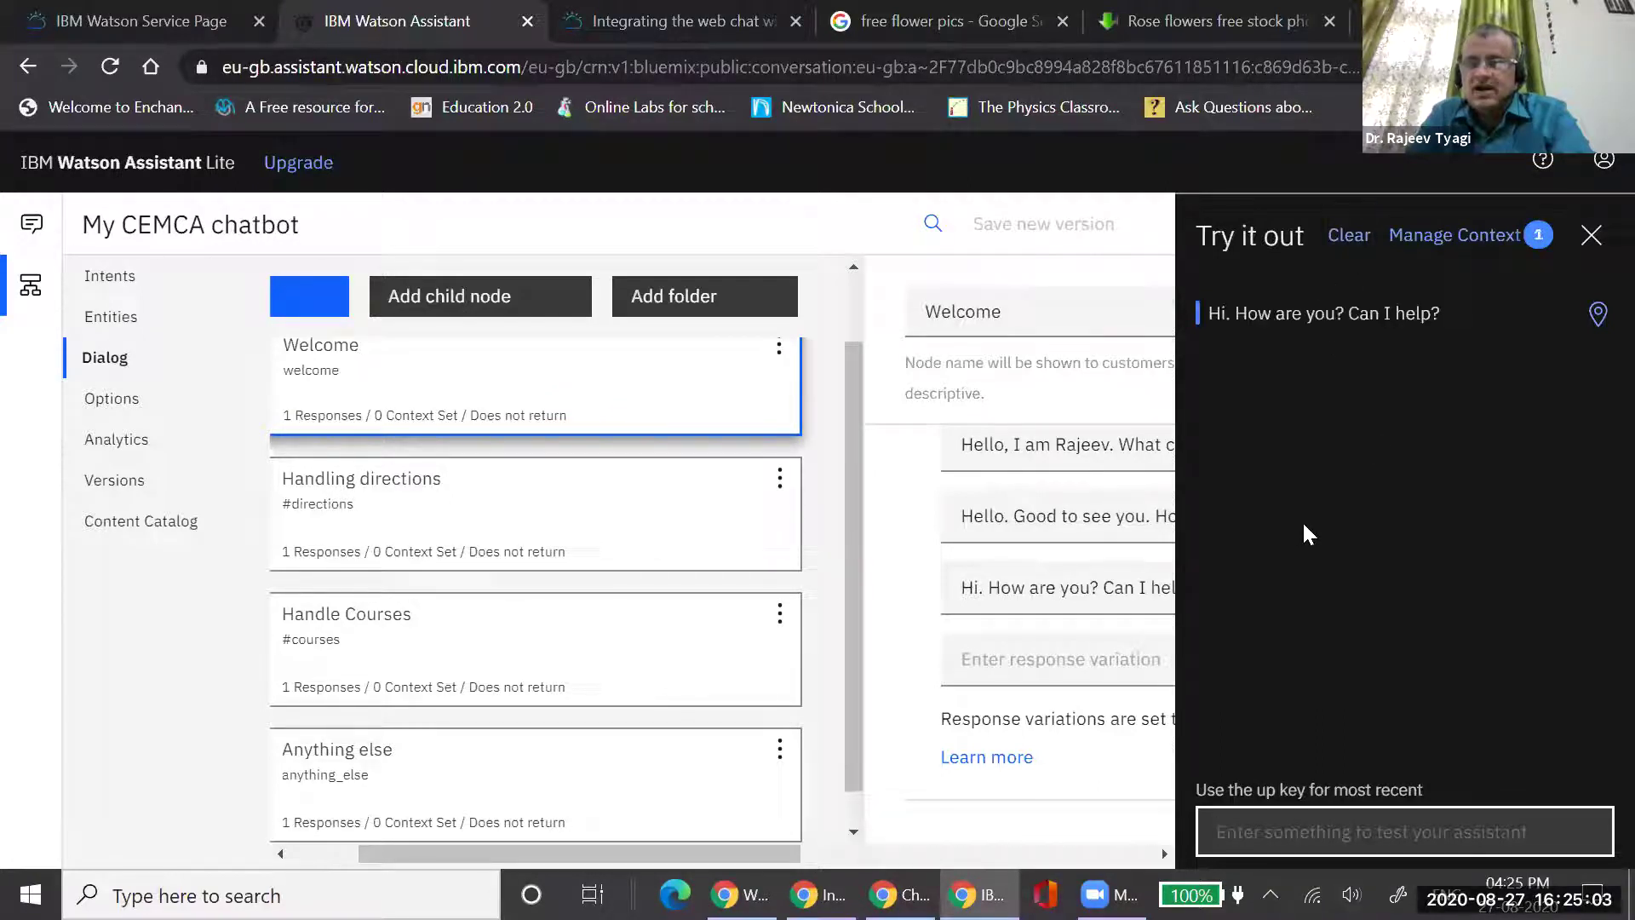
{"action": "left_click", "coordinate": [1349, 236]}
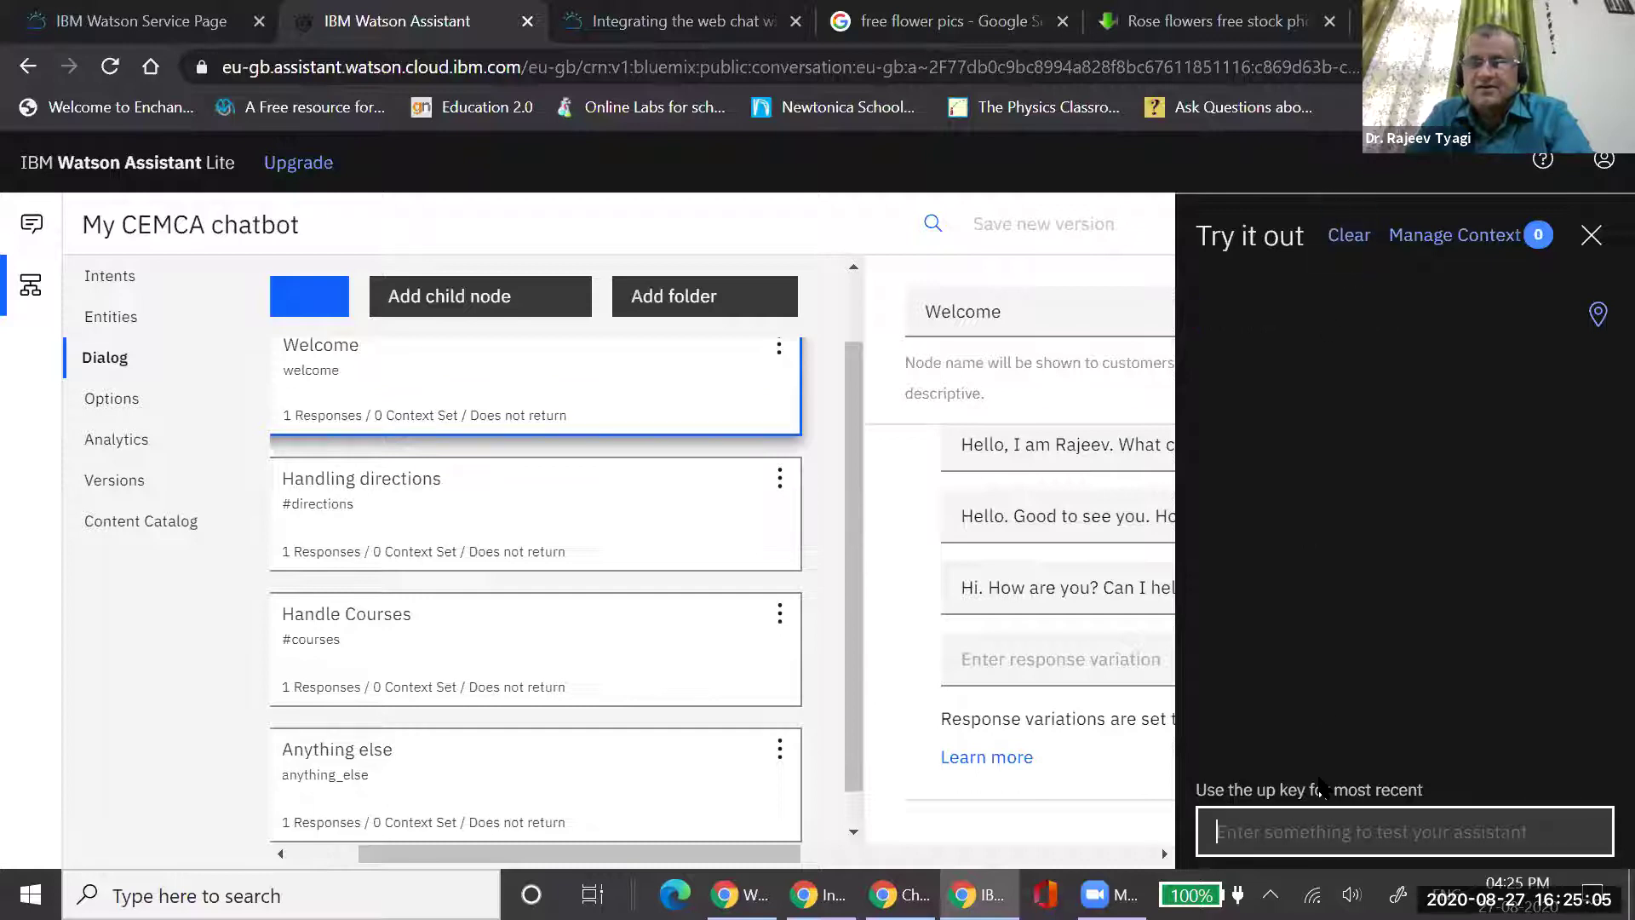
{"action": "left_click", "coordinate": [1350, 238]}
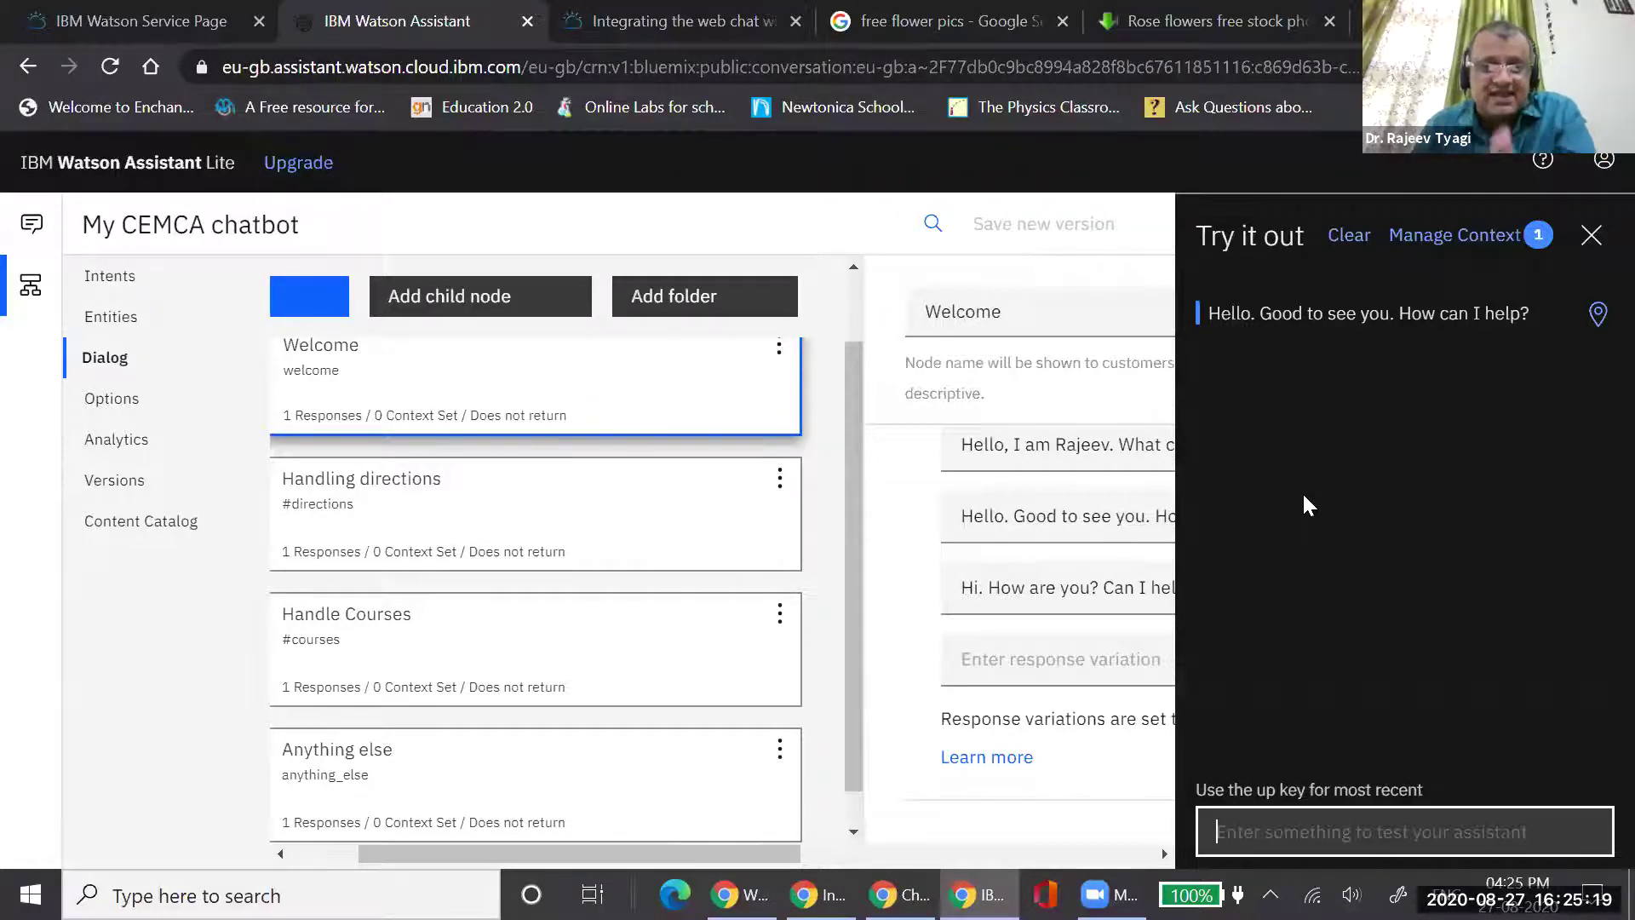
{"action": "left_click", "coordinate": [1591, 235]}
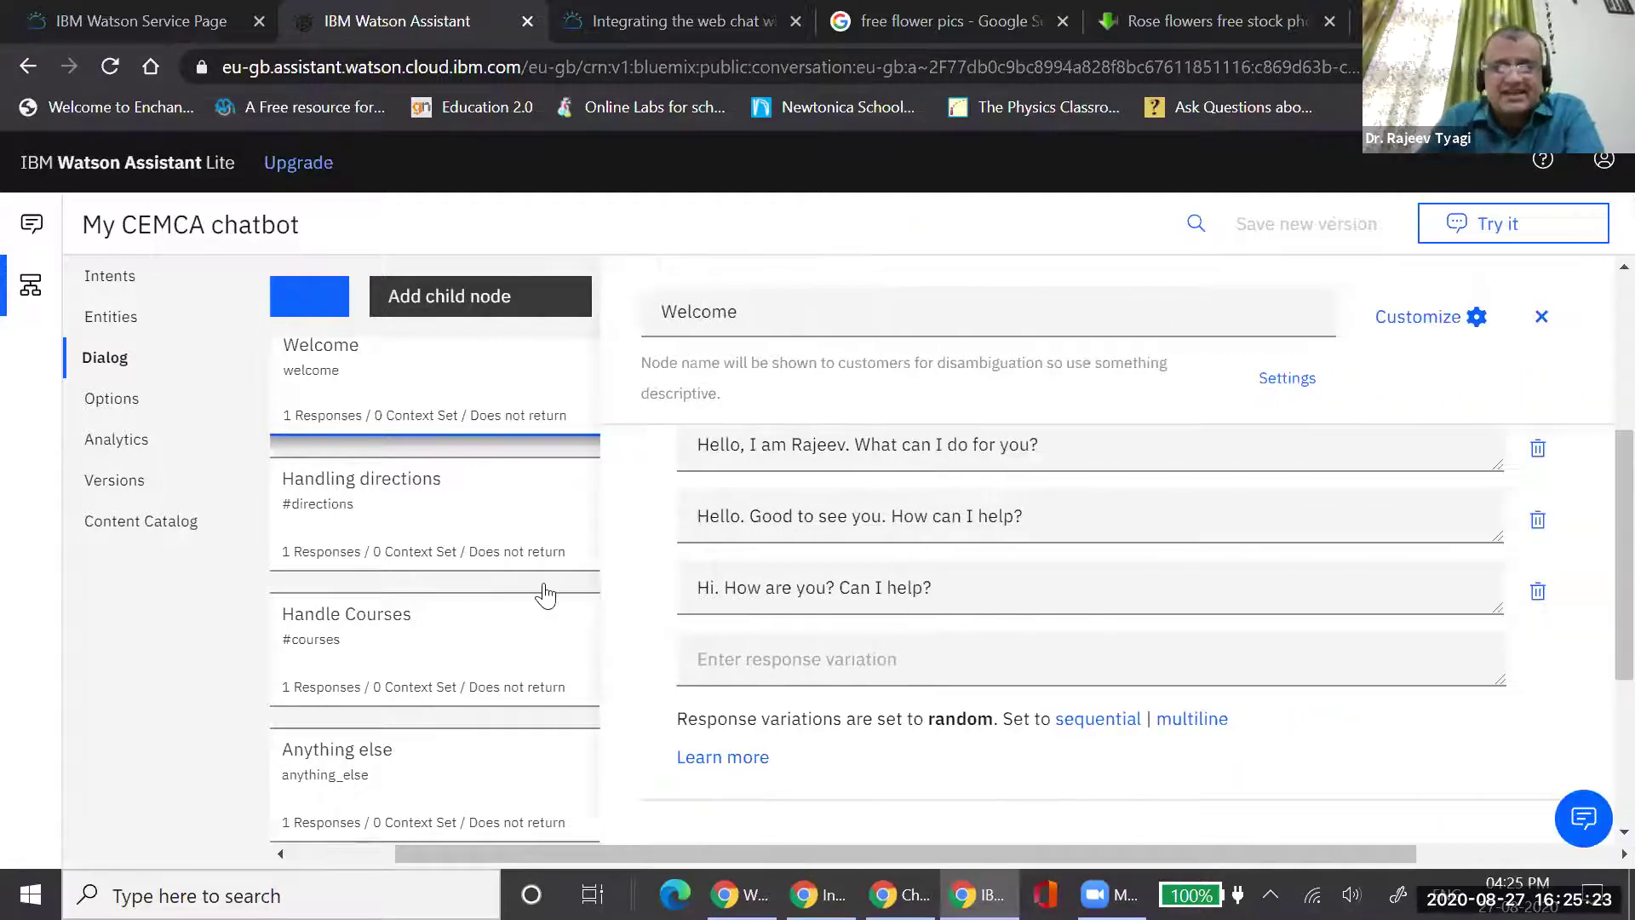
{"action": "mouse_move", "coordinate": [545, 594]}
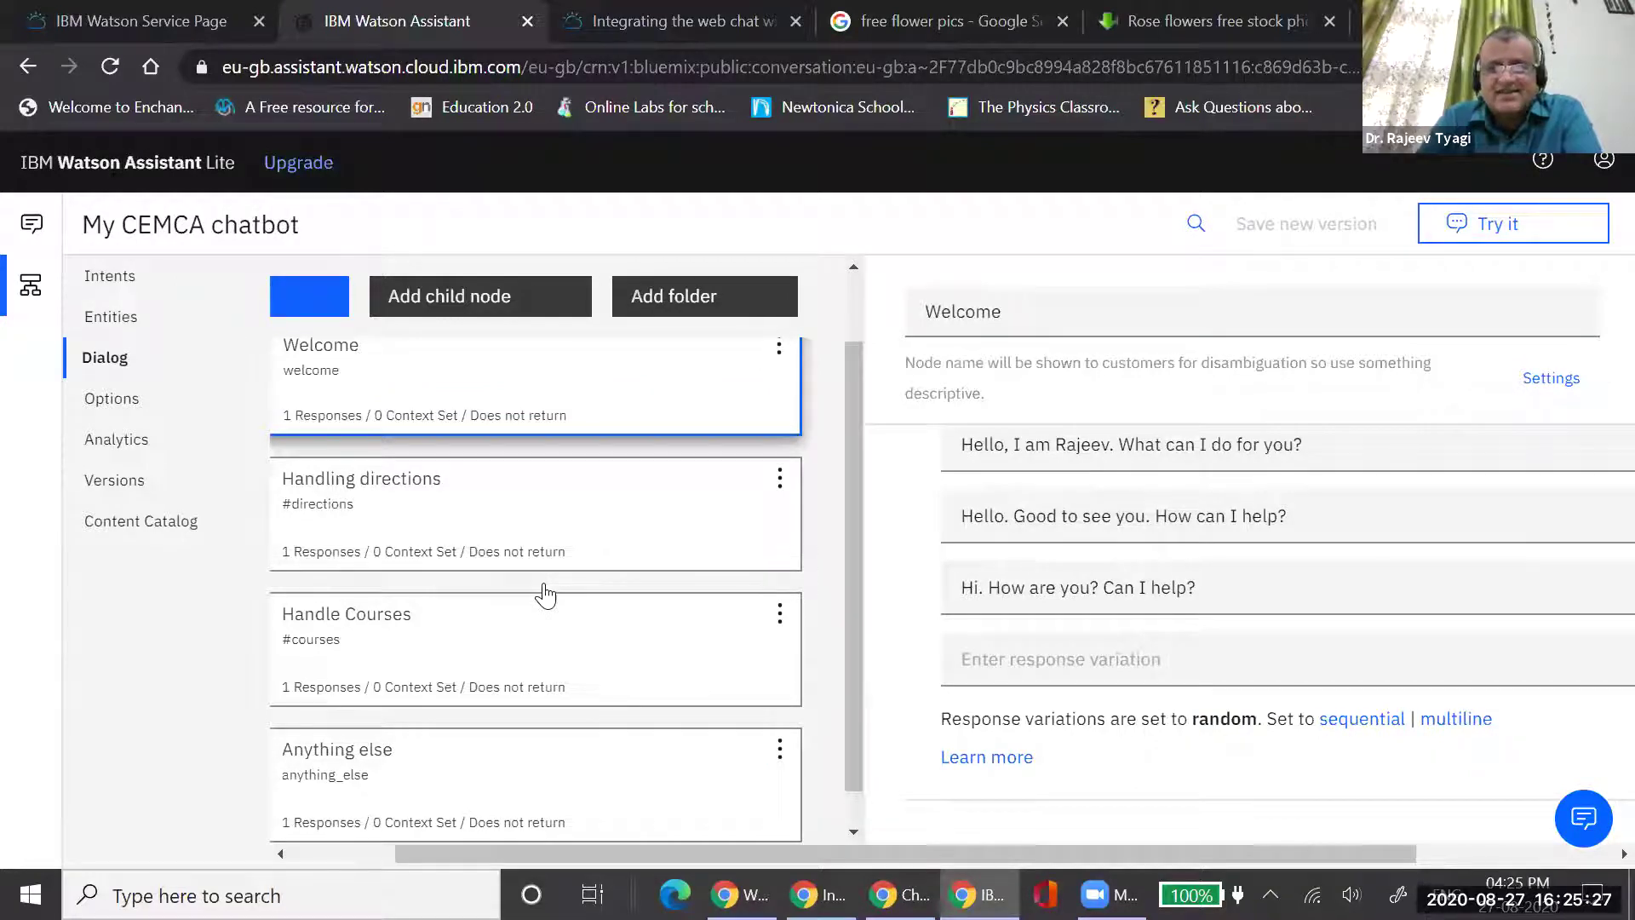
{"action": "left_click_drag", "start_coordinate": [465, 850], "coordinate": [361, 850]}
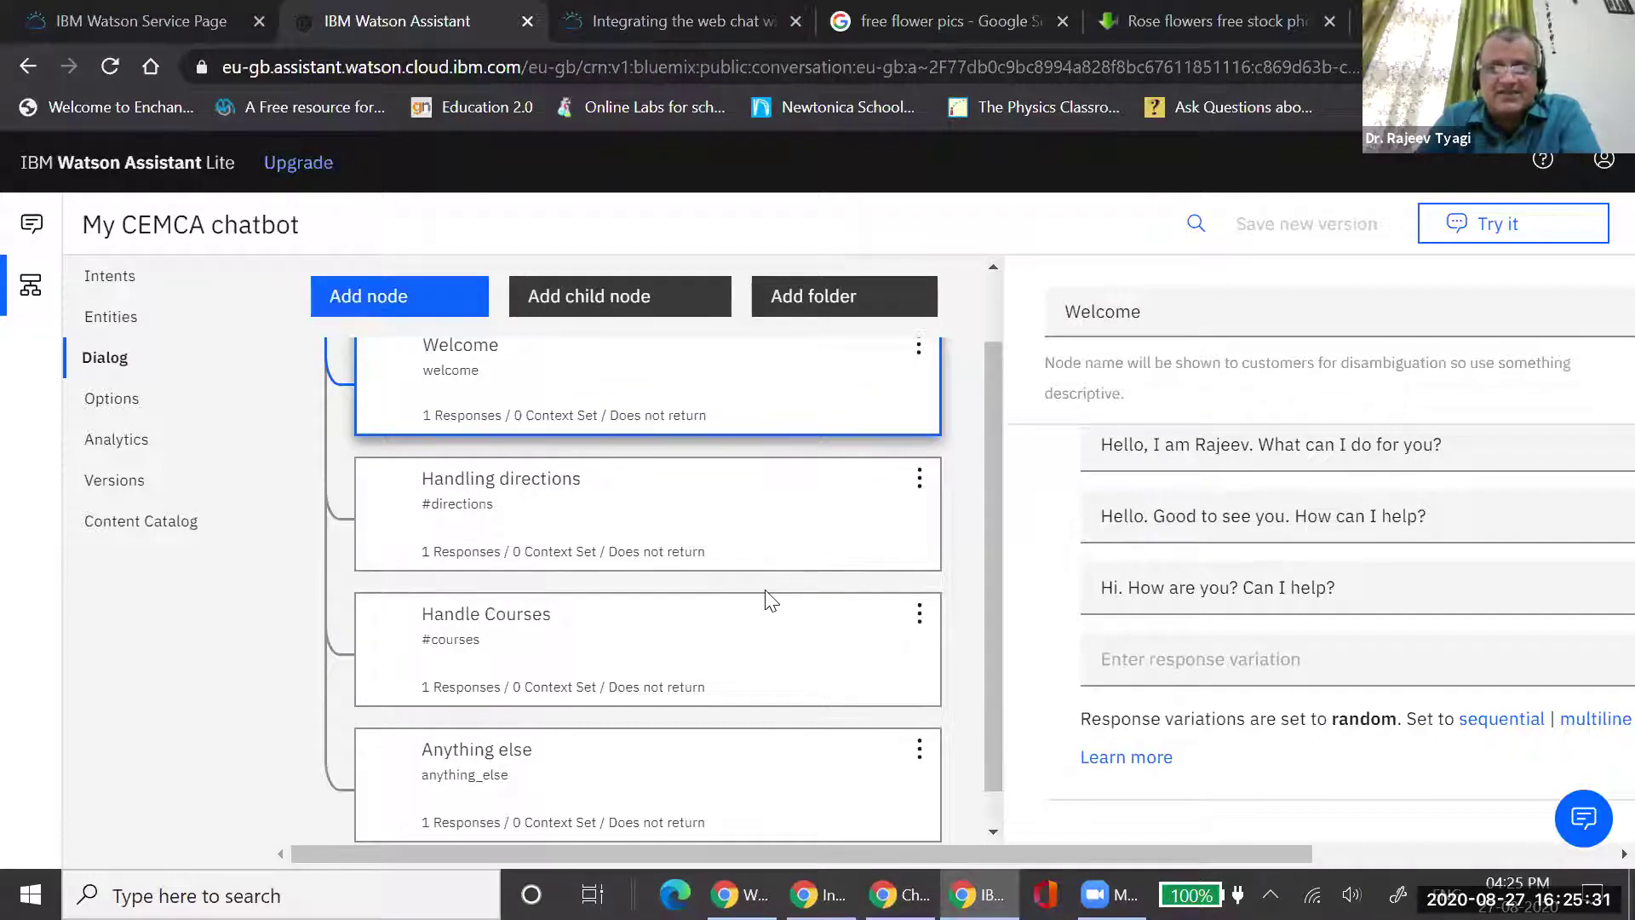
{"action": "scroll", "coordinate": [769, 599], "scroll_direction": "up", "scroll_amount": 1}
{"action": "scroll", "coordinate": [767, 602], "scroll_direction": "down", "scroll_amount": 1}
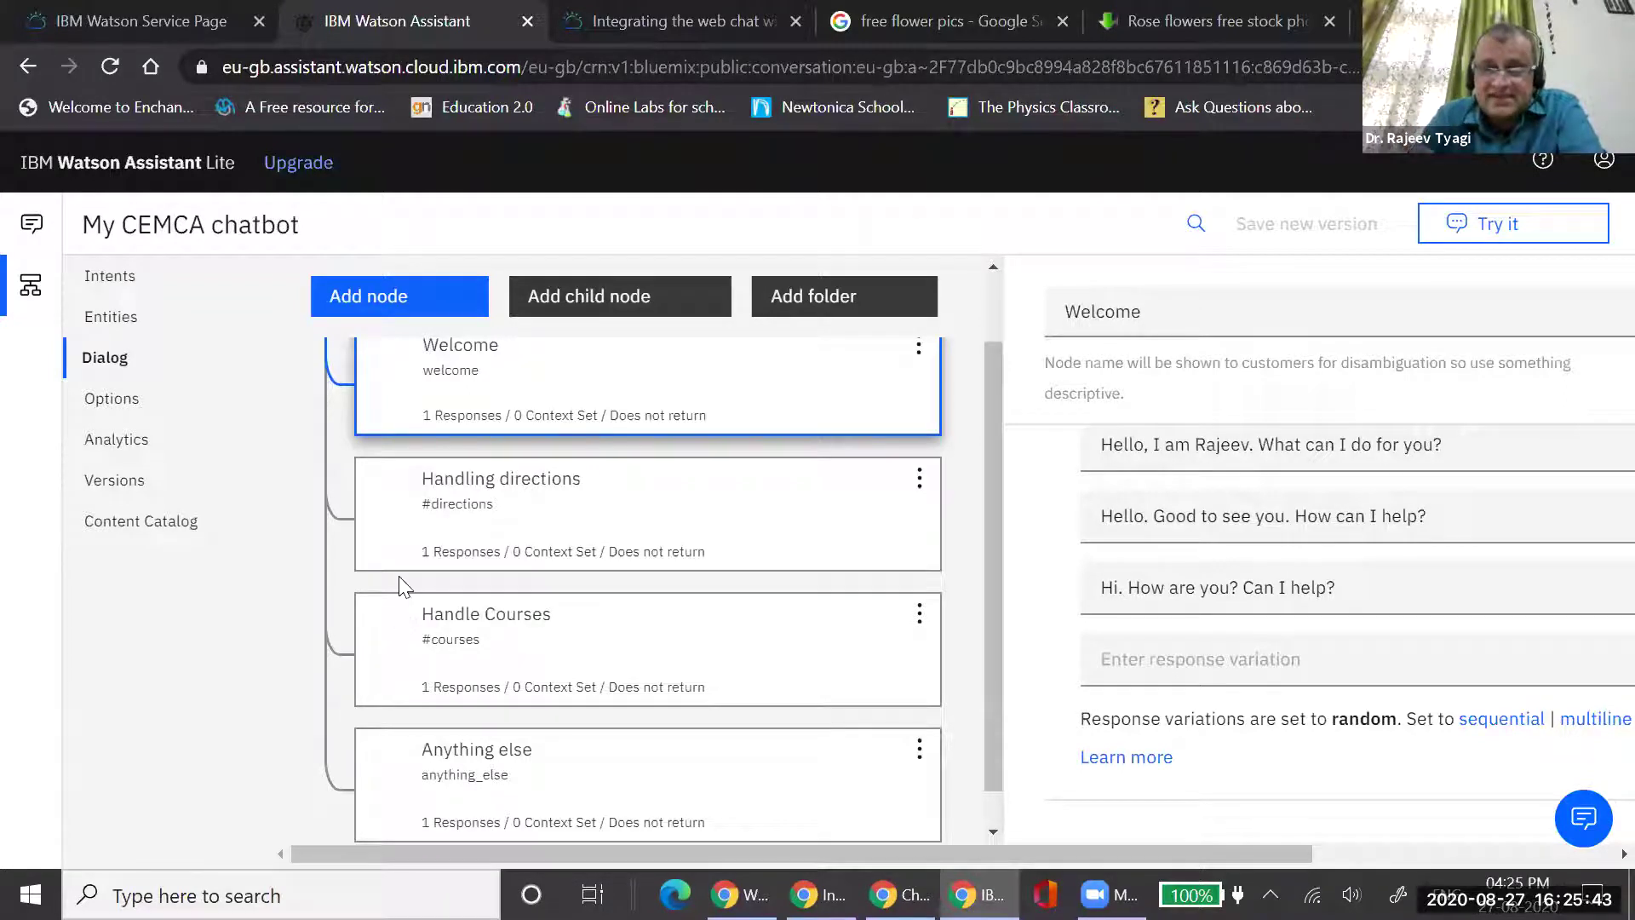
{"action": "left_click", "coordinate": [117, 321]}
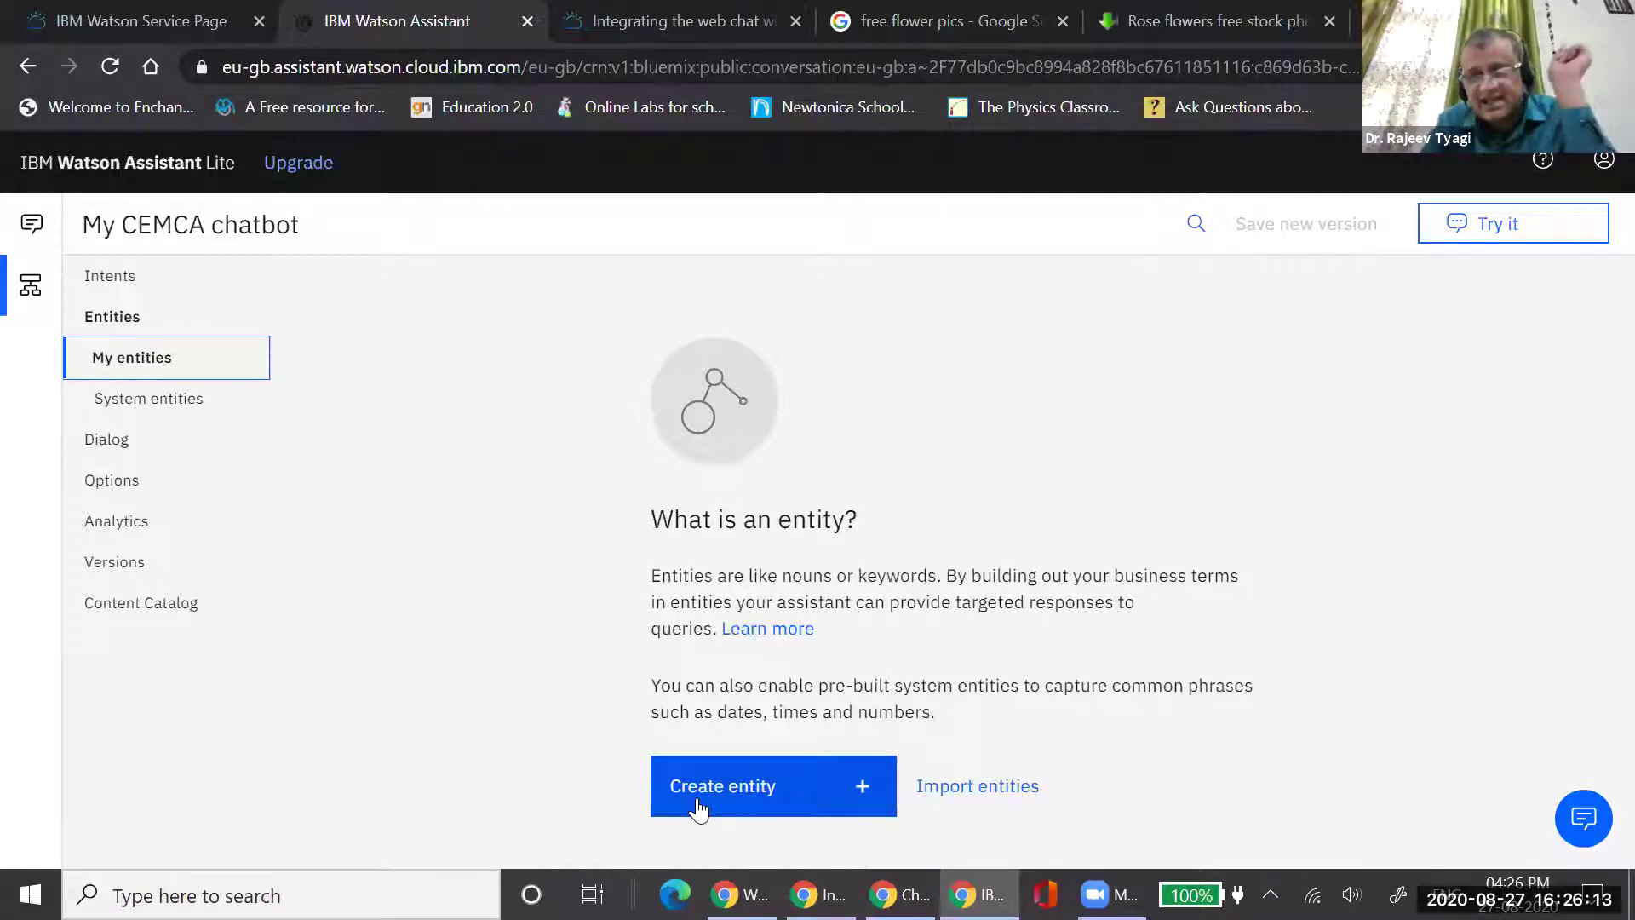
{"action": "left_click", "coordinate": [726, 794]}
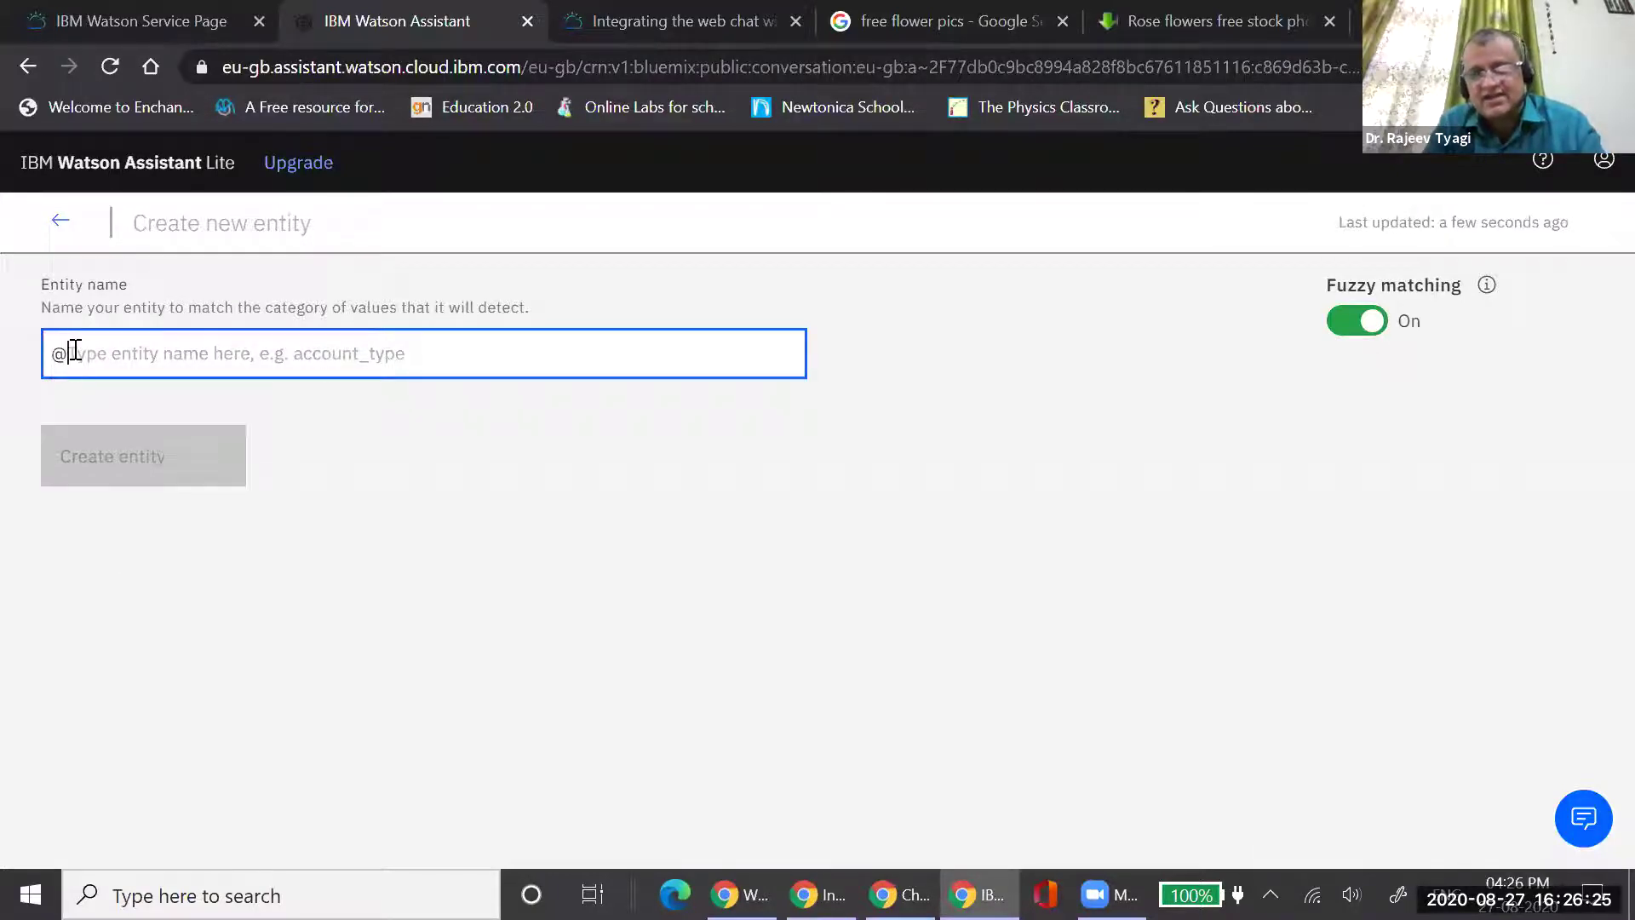
{"action": "type", "text": "s"}
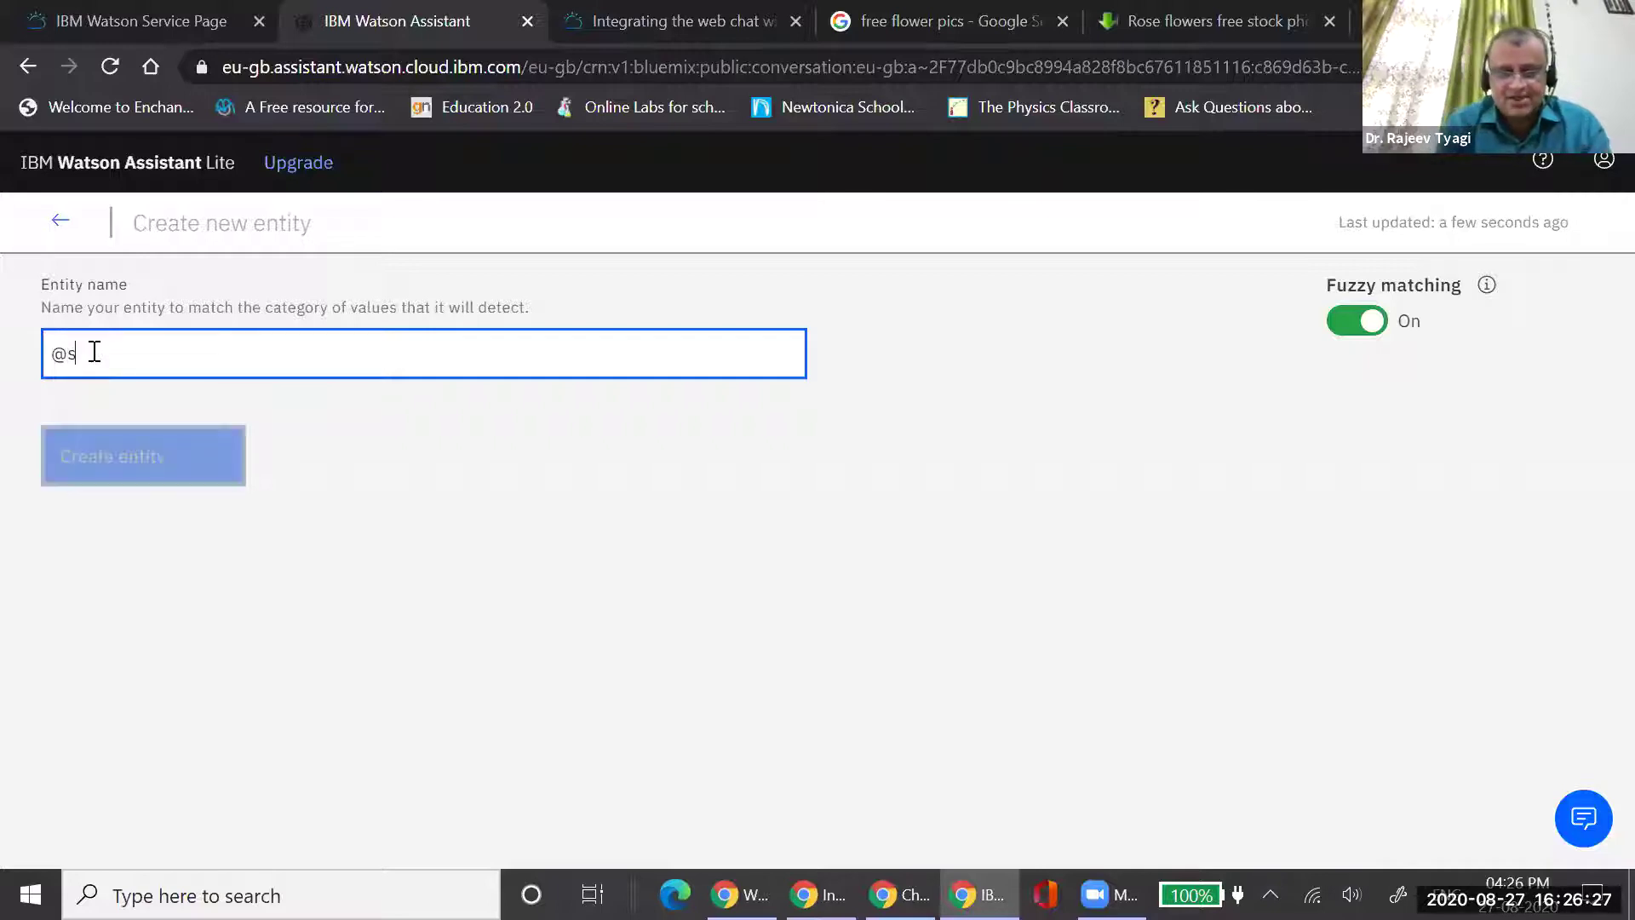
{"action": "type", "text": "cience"}
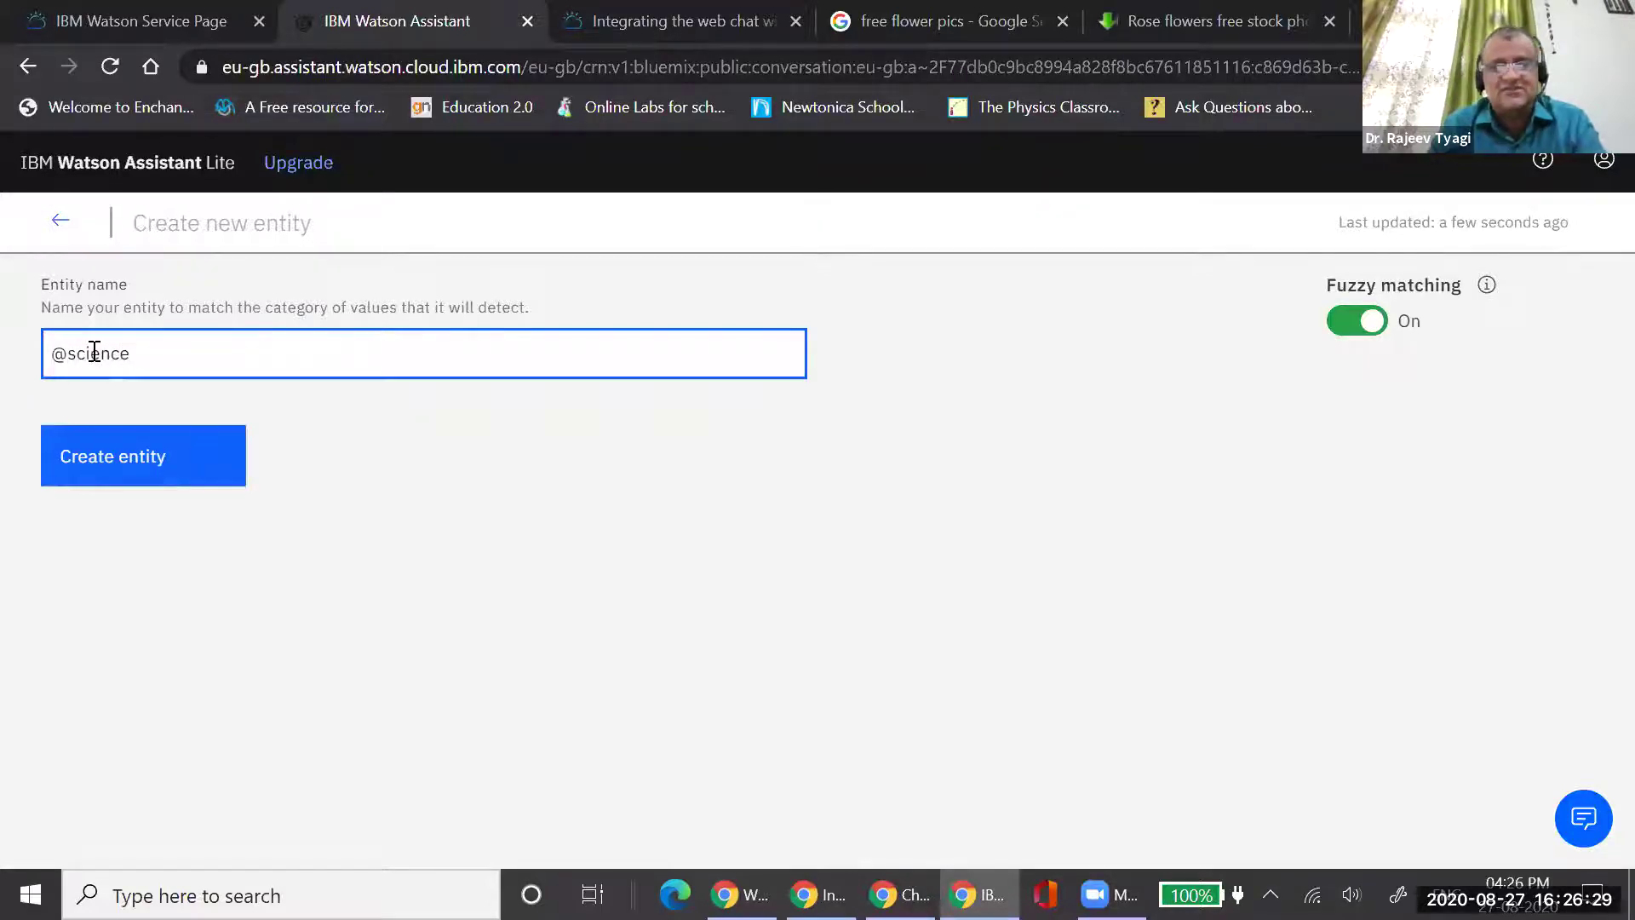
{"action": "left_click", "coordinate": [125, 460]}
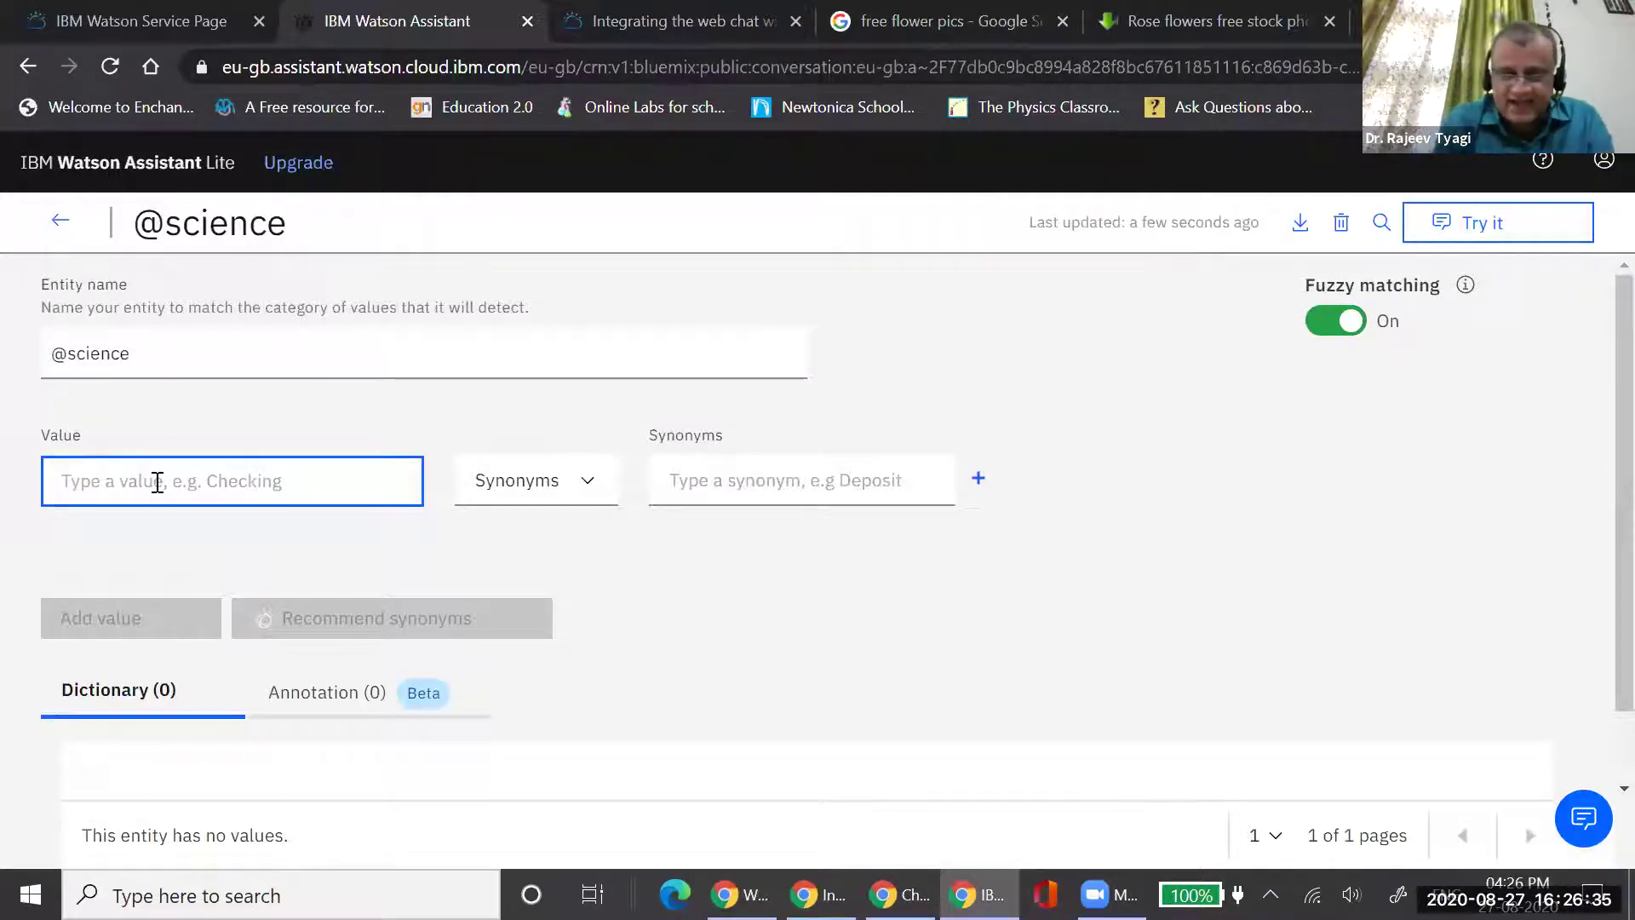
{"action": "type", "text": "physics"}
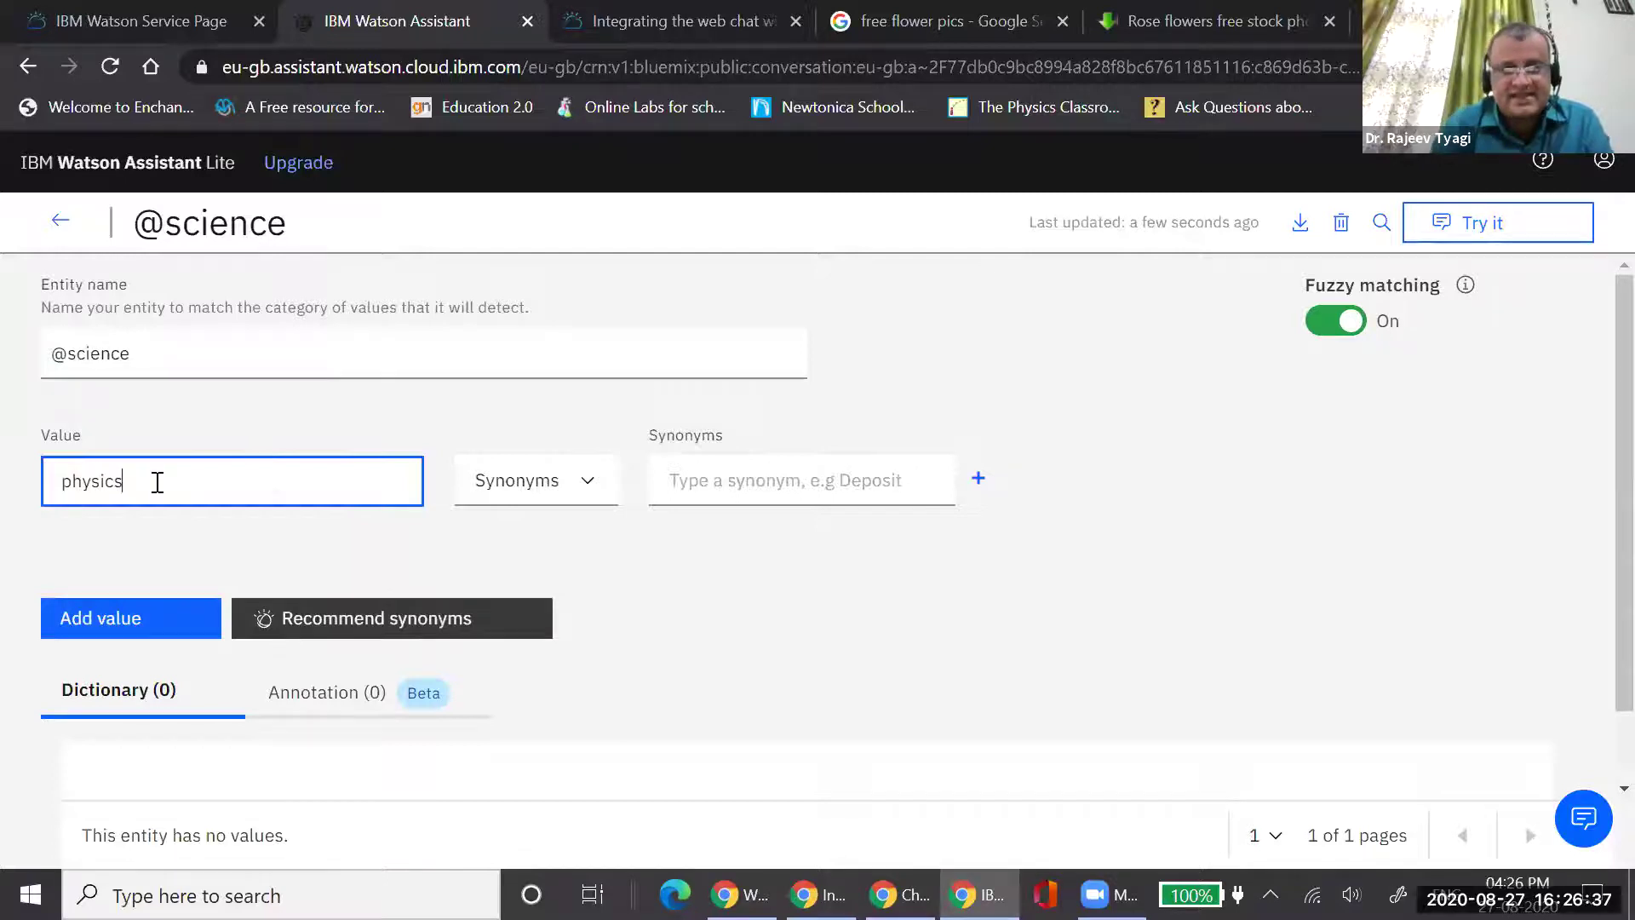
{"action": "left_click", "coordinate": [734, 491]}
{"action": "type", "text": "phy"}
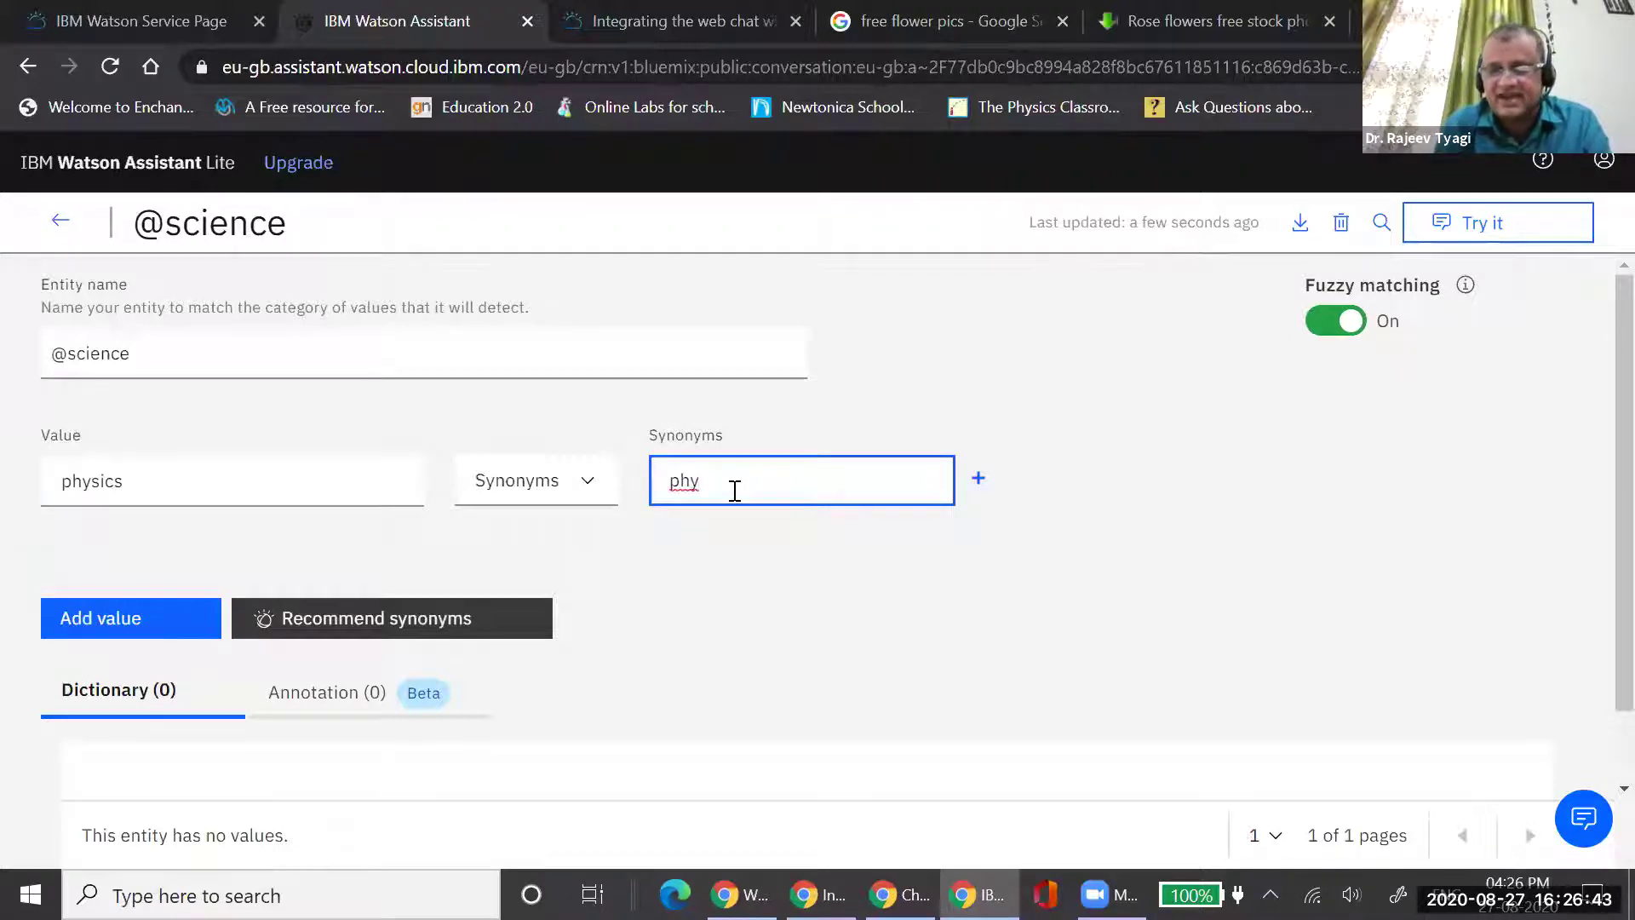
{"action": "key", "text": "Return"}
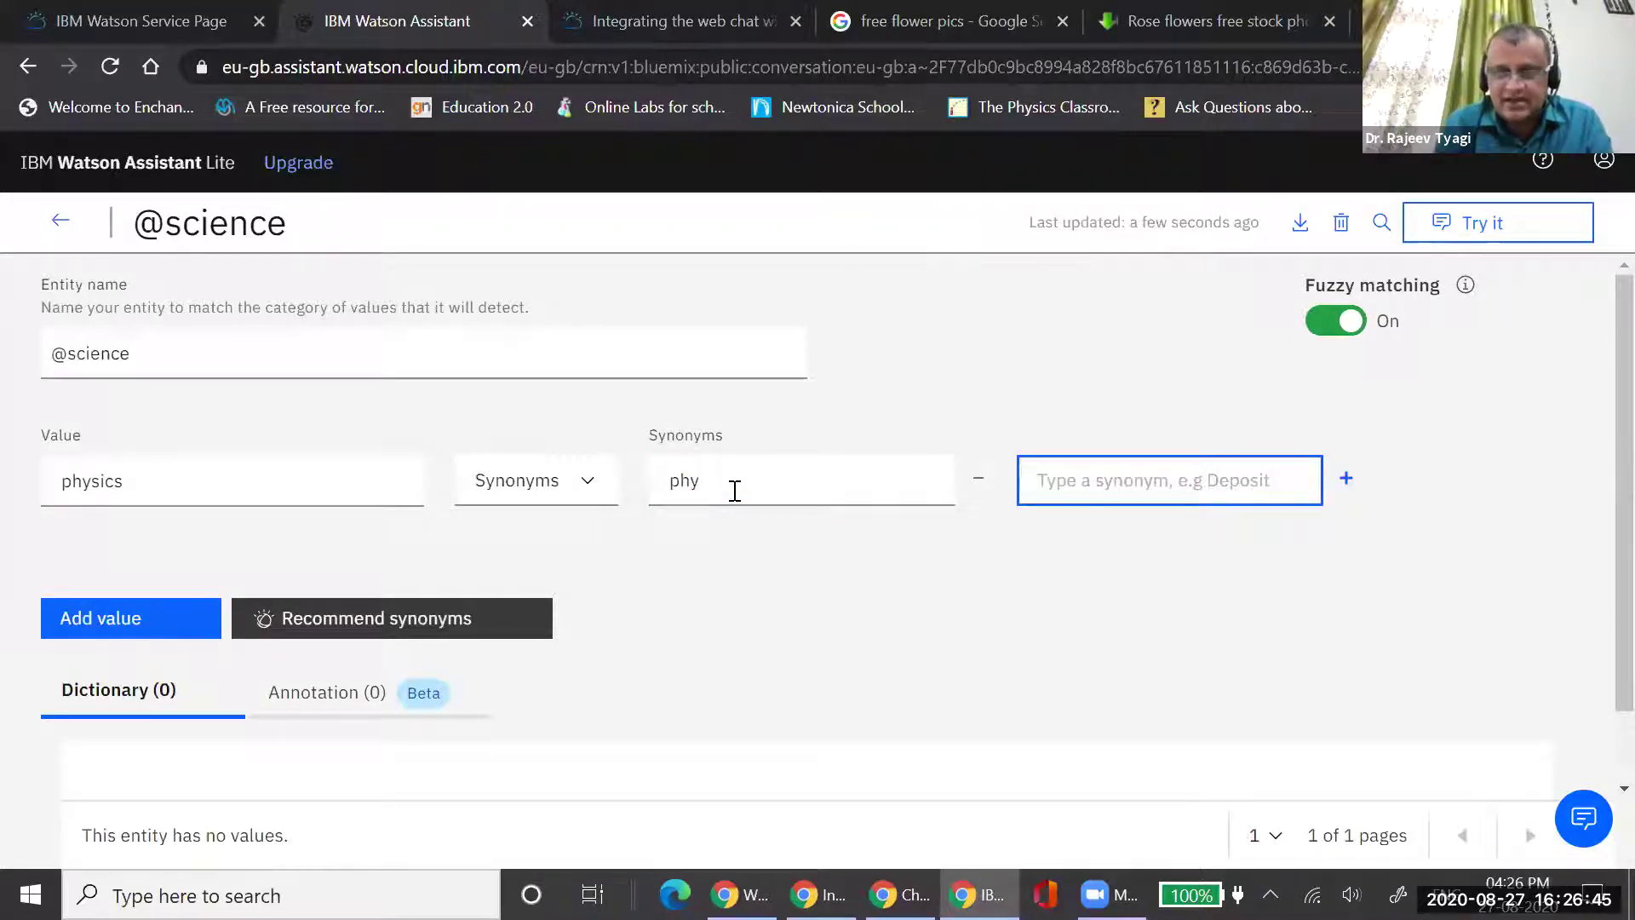
{"action": "type", "text": "fijiks"}
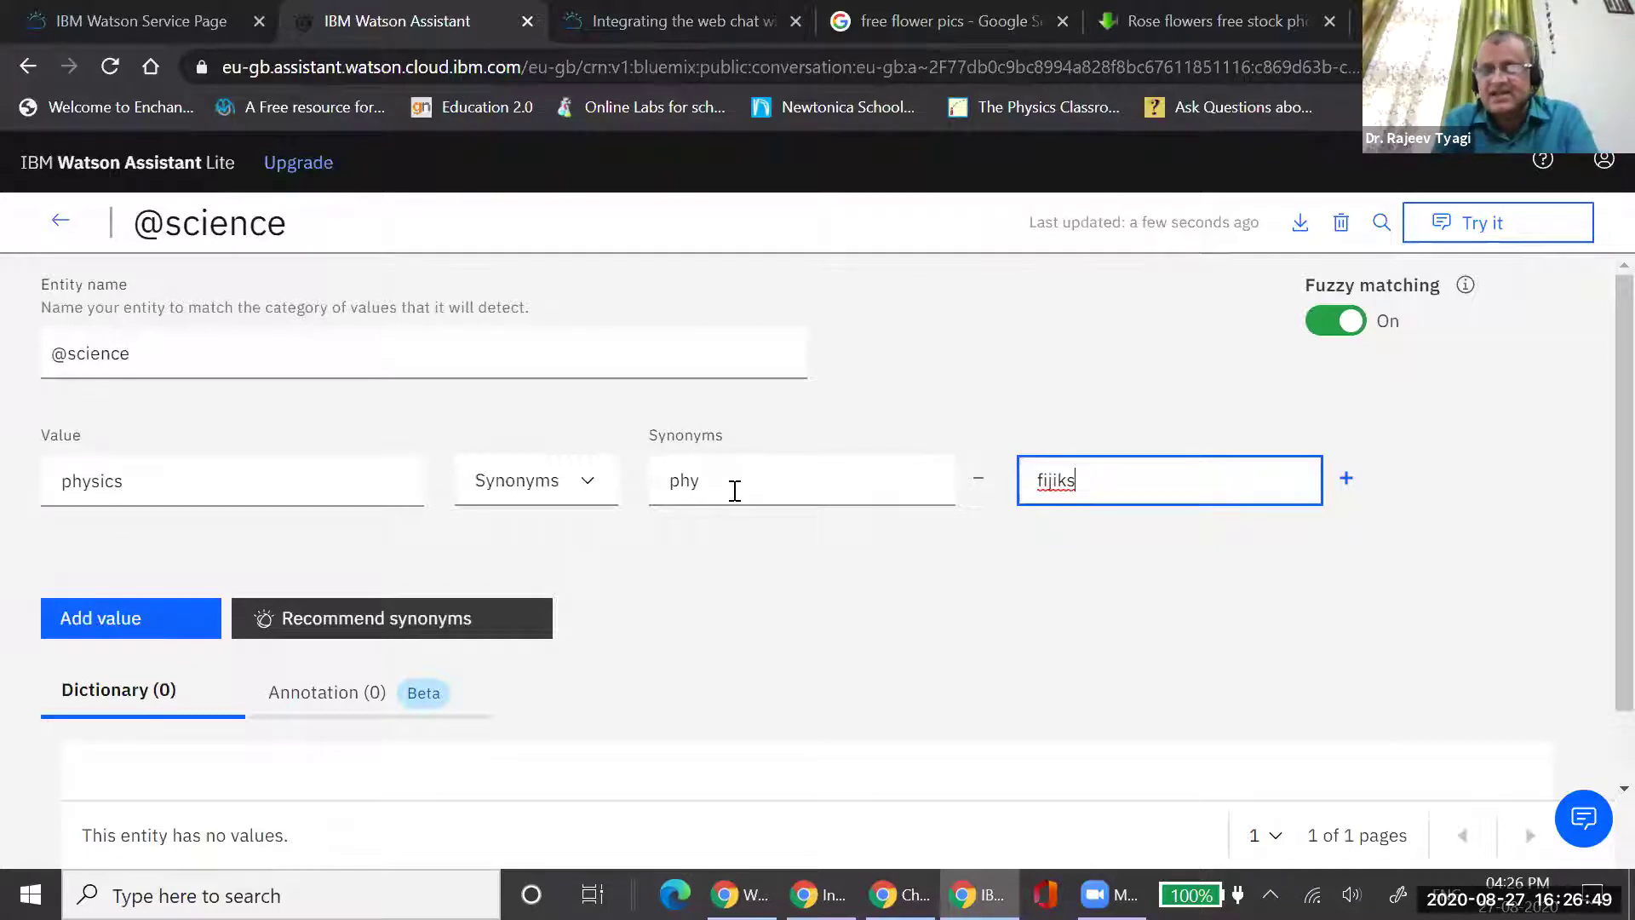
{"action": "key", "text": "Return"}
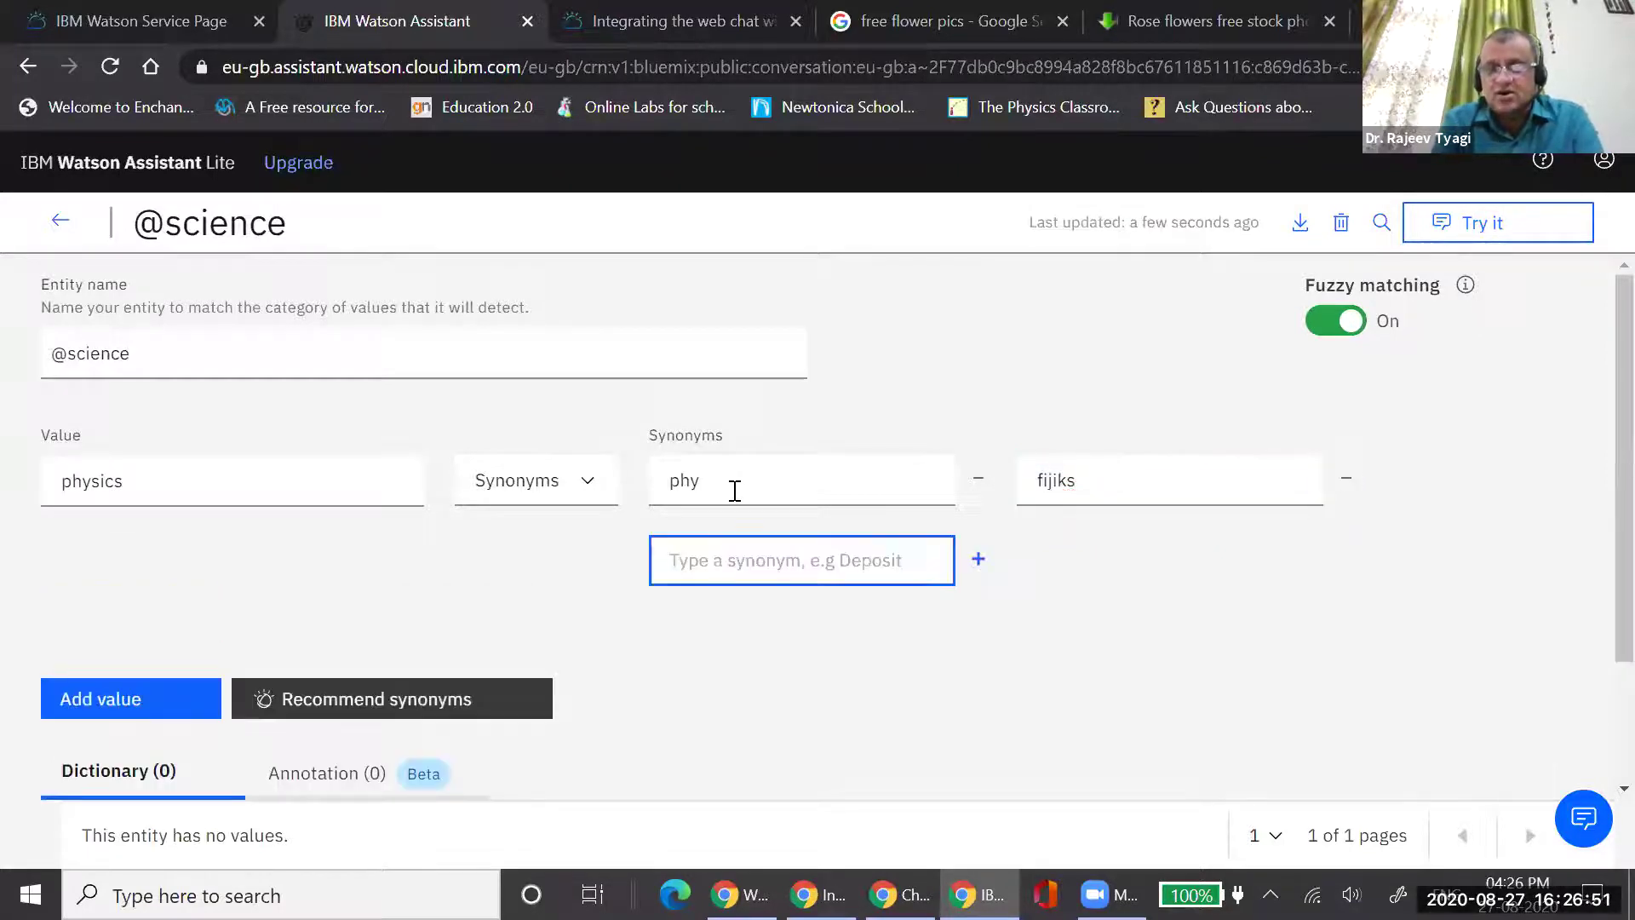
{"action": "type", "text": "physical sciences"}
{"action": "key", "text": "Return"}
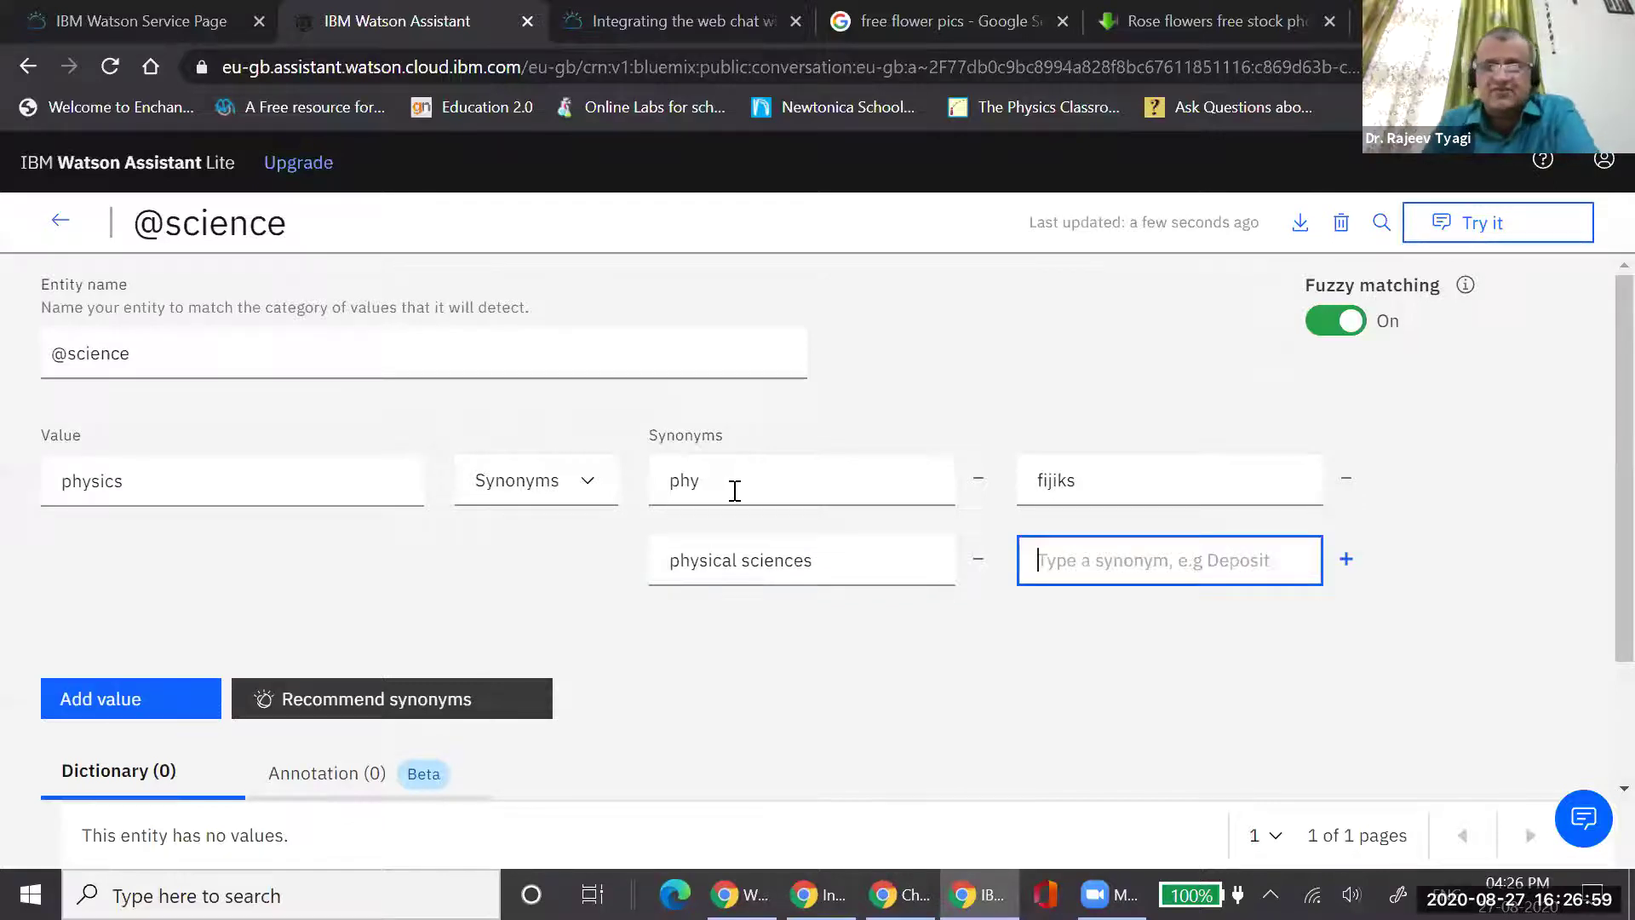
{"action": "left_click", "coordinate": [123, 692]}
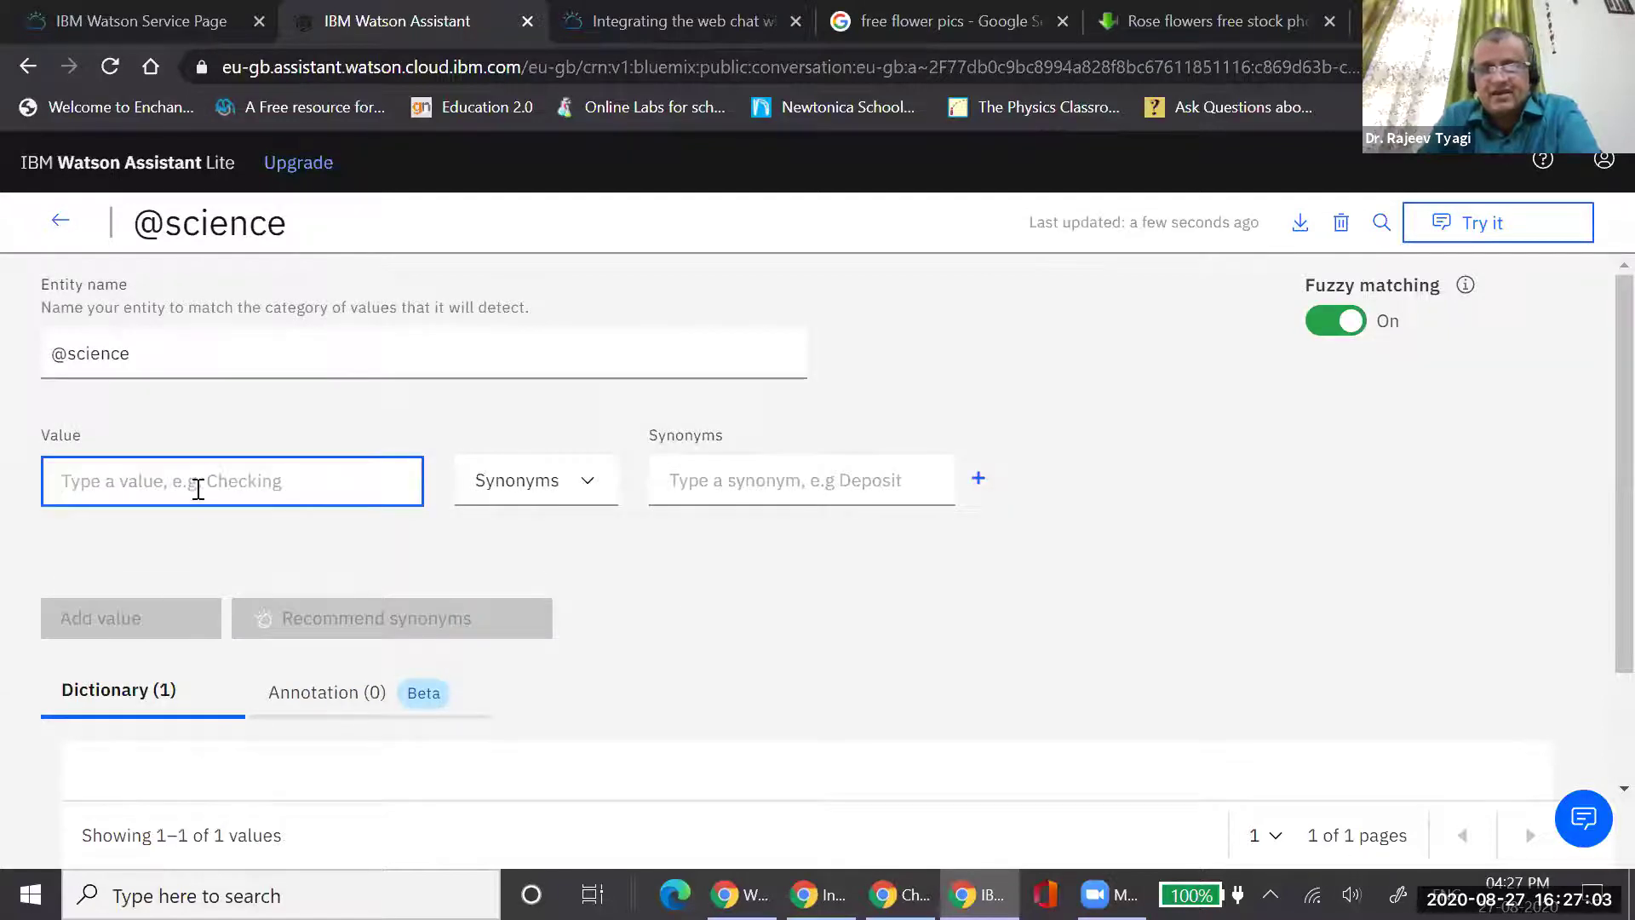
{"action": "type", "text": "biology"}
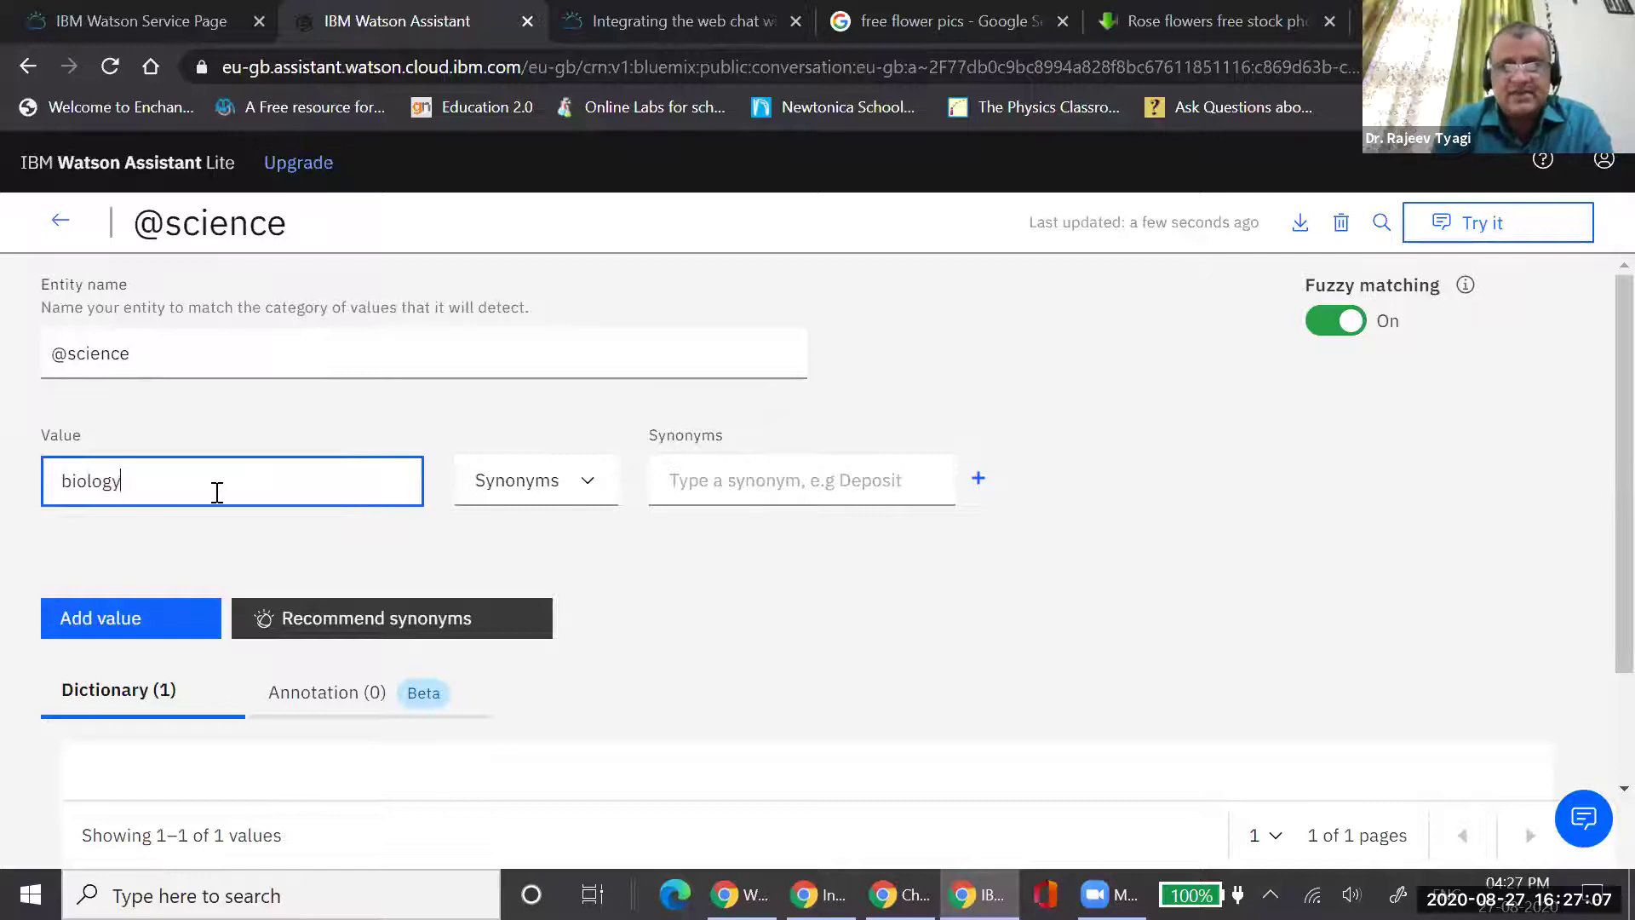
{"action": "left_click", "coordinate": [760, 479]}
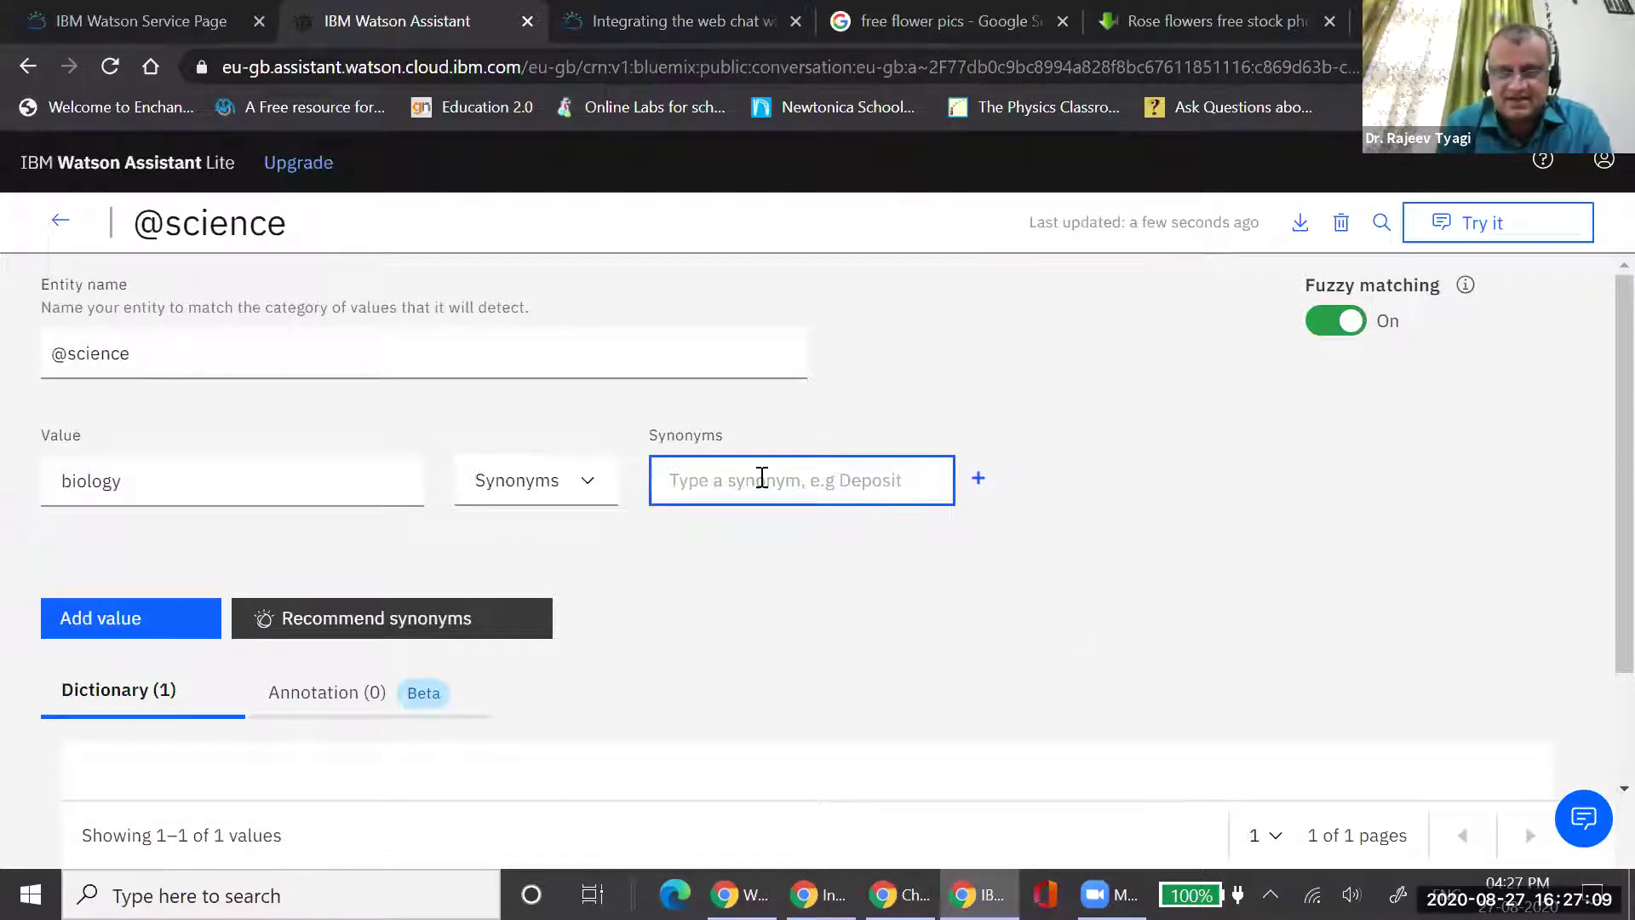
{"action": "type", "text": "bio"}
{"action": "key", "text": "Return"}
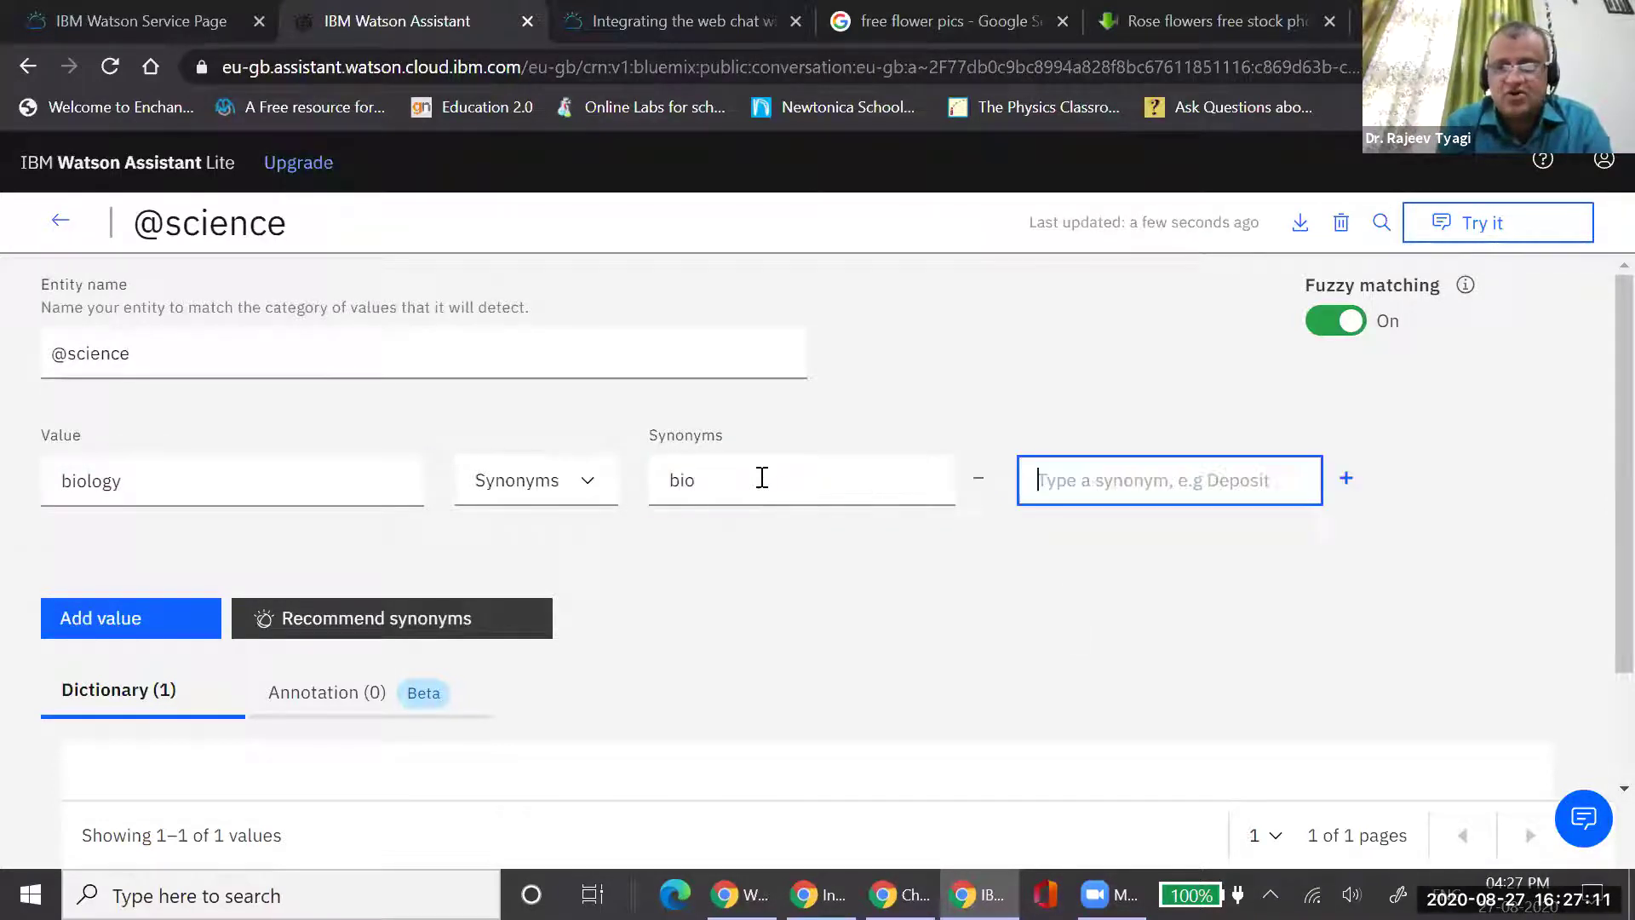
{"action": "type", "text": "l"}
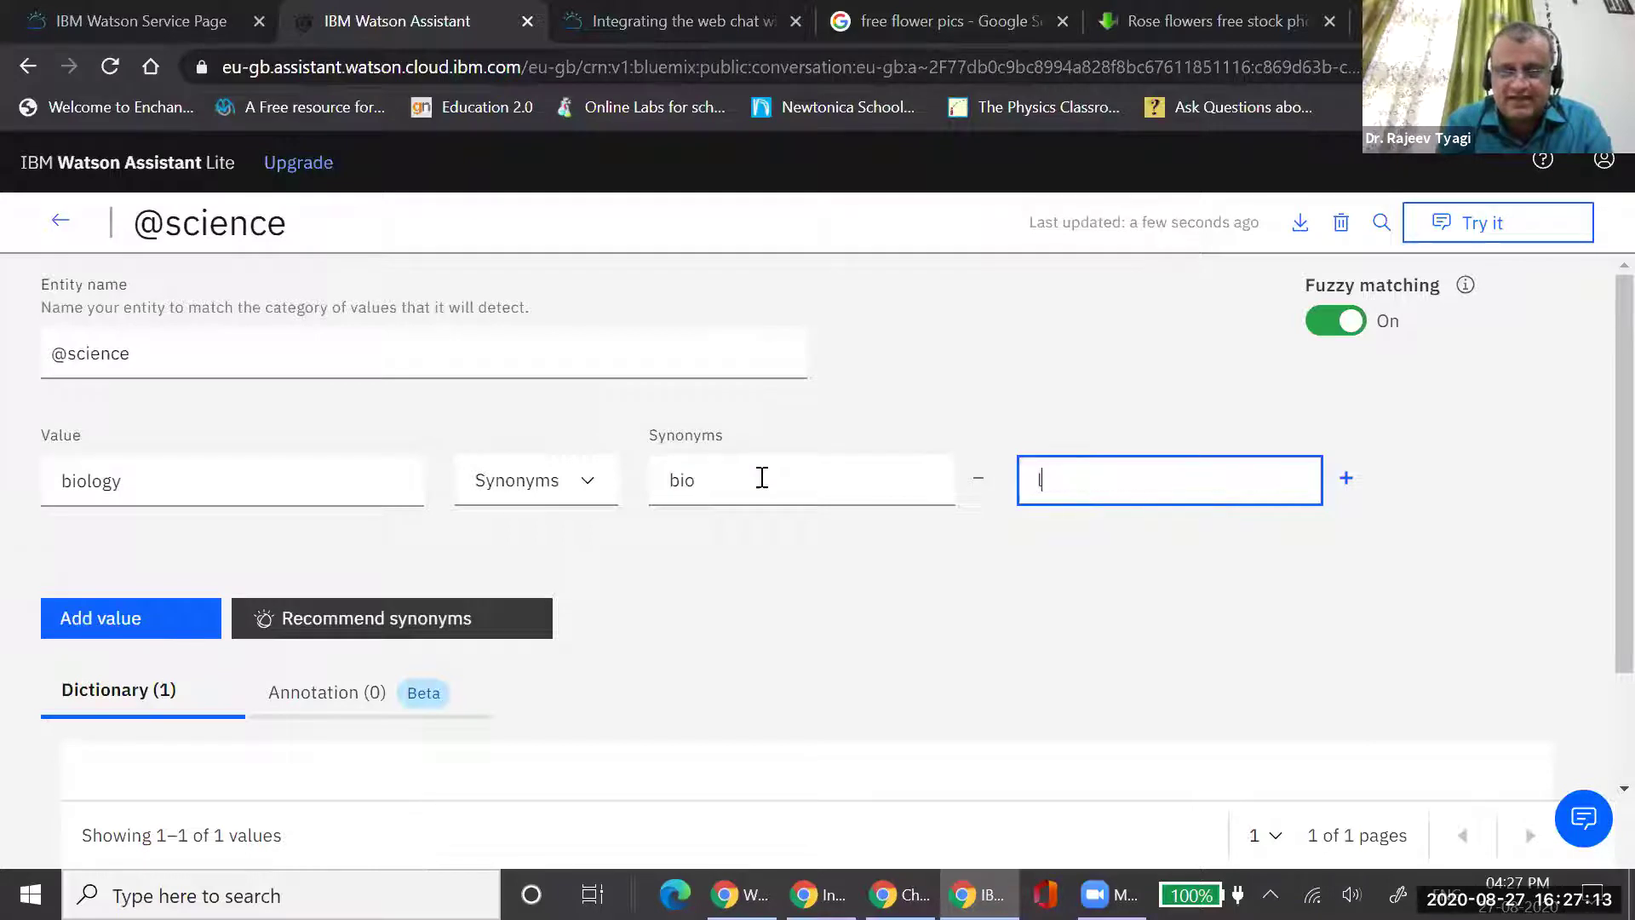
{"action": "type", "text": "ife sciences"}
{"action": "key", "text": "Return"}
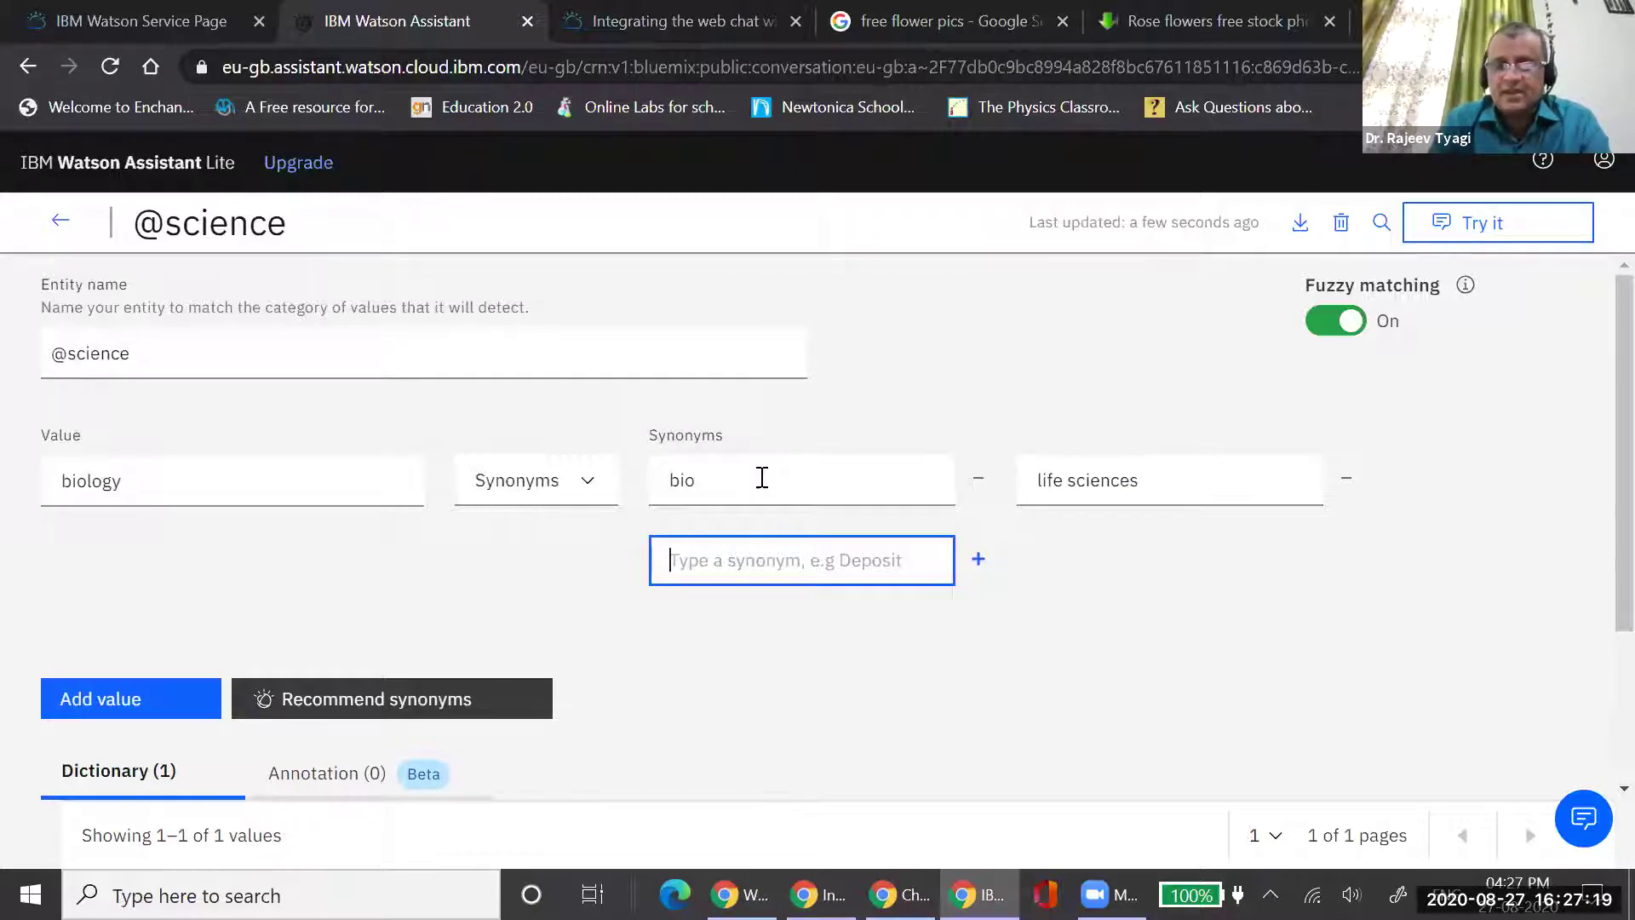
{"action": "type", "text": "ba"}
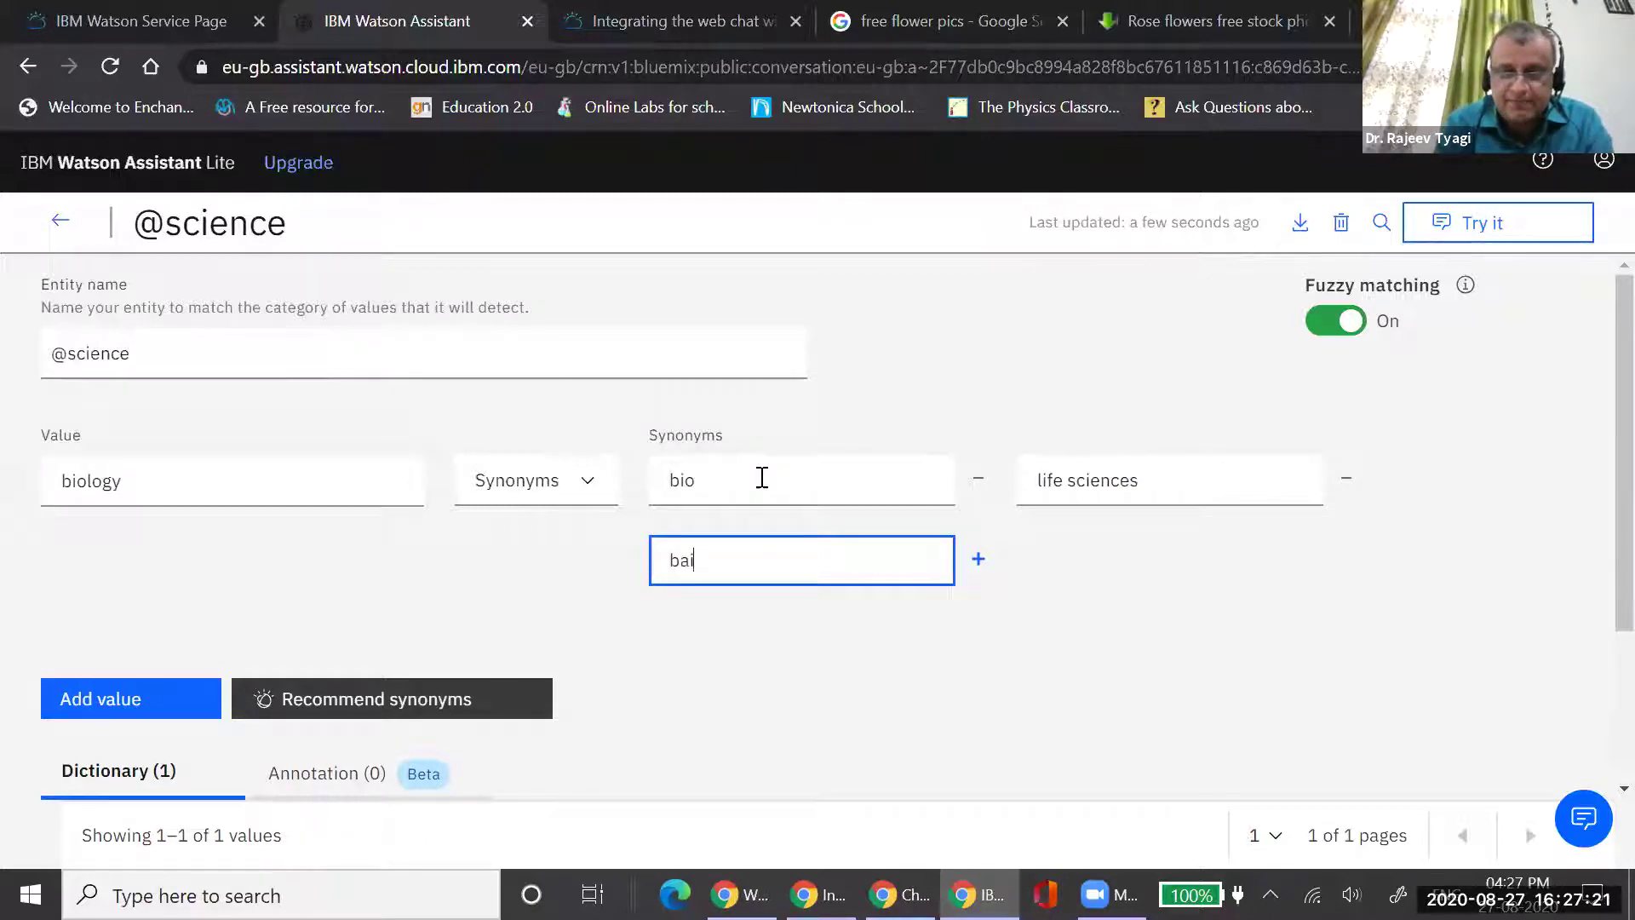
{"action": "type", "text": "iology"}
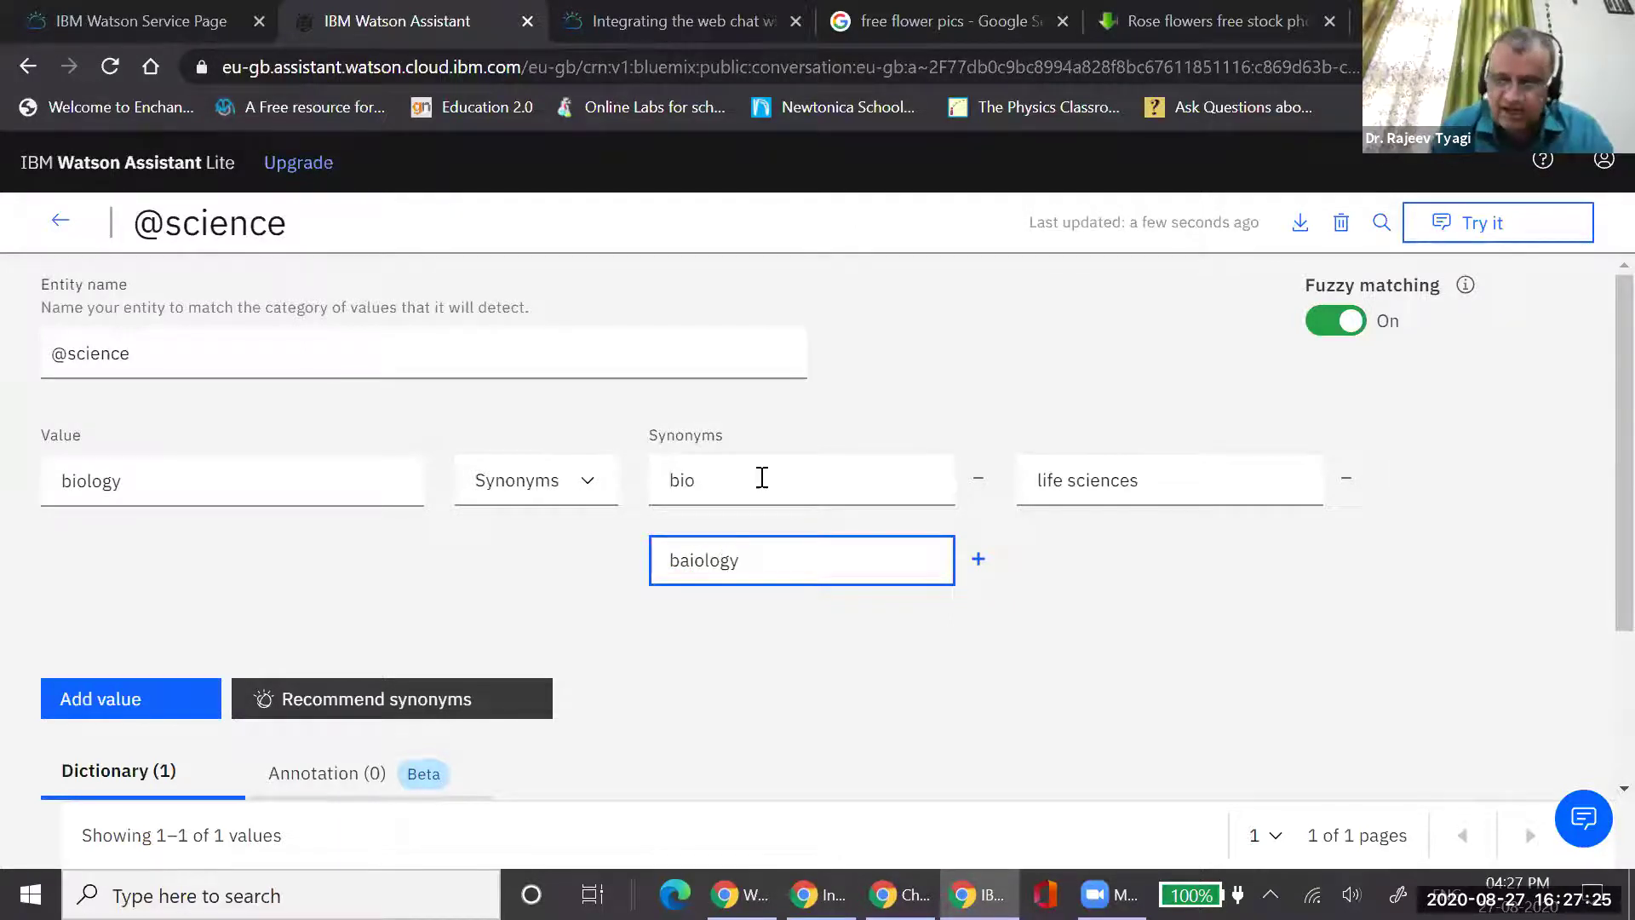
{"action": "key", "text": "Return"}
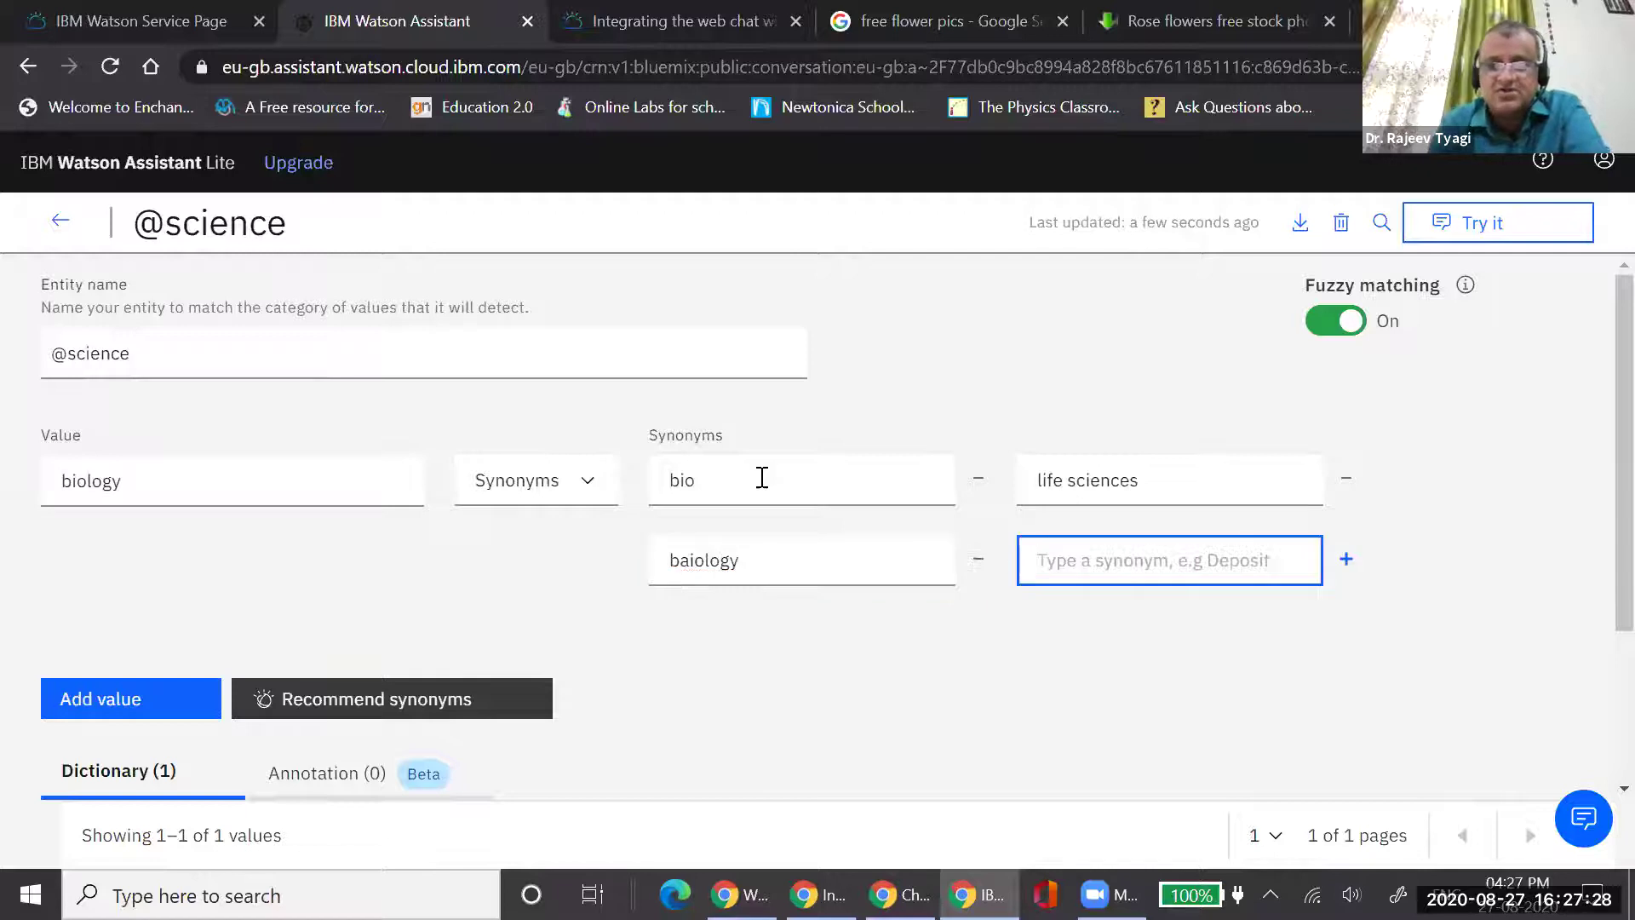
{"action": "left_click", "coordinate": [129, 693]}
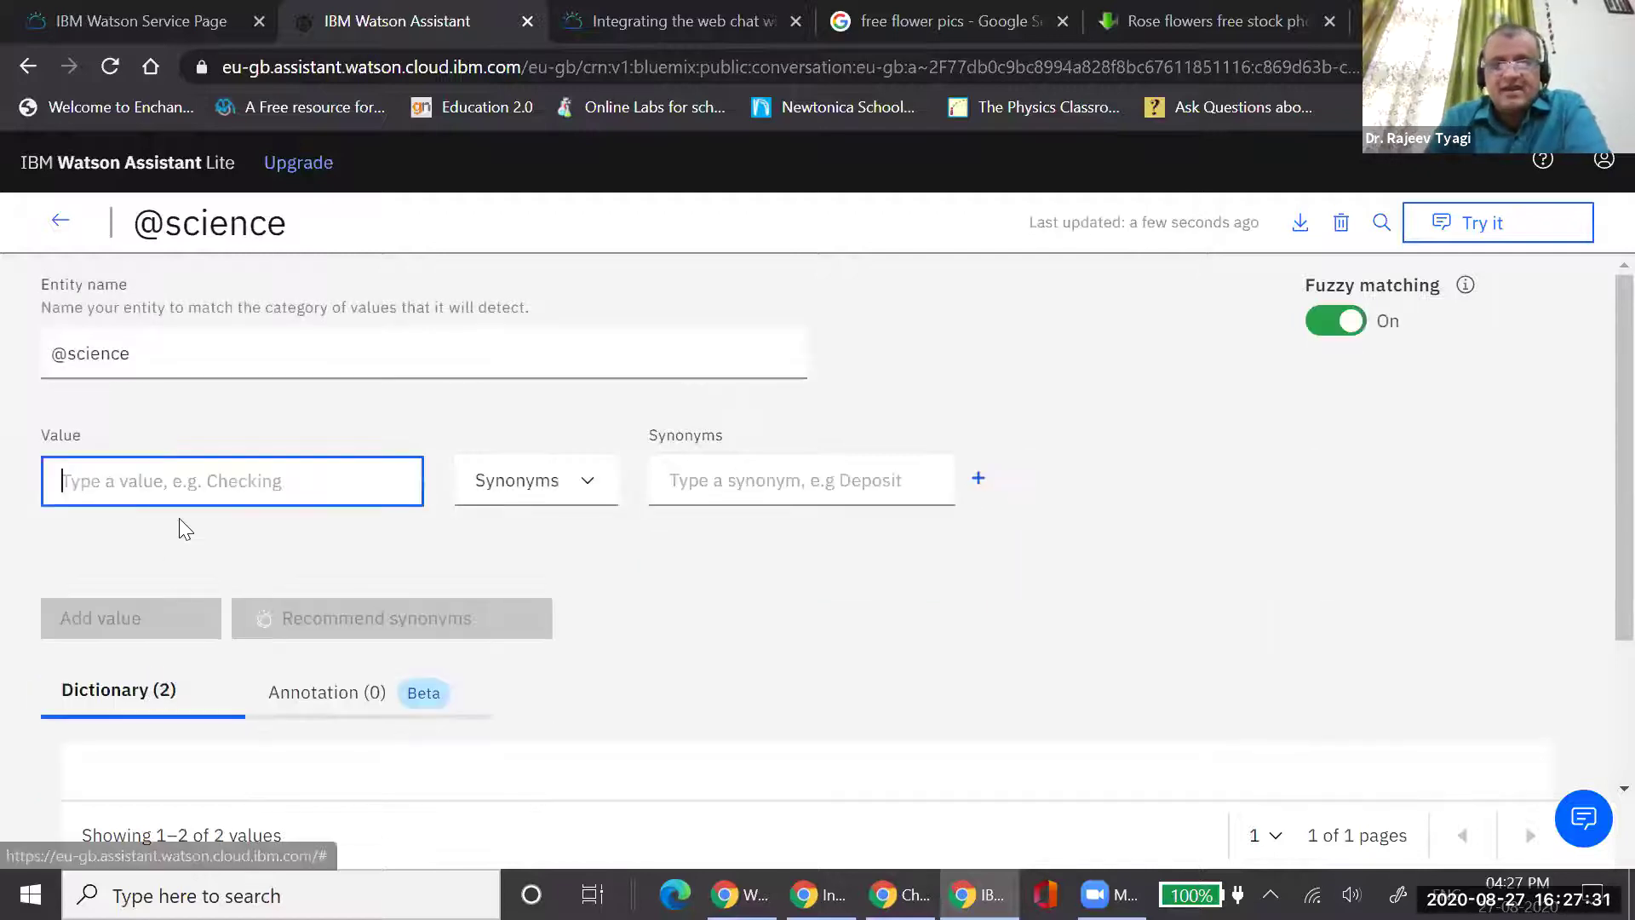
Add the value chemistry with the synonyms chem, chemical science and chemicals, and return to the entity list
{"action": "type", "text": "chemistry"}
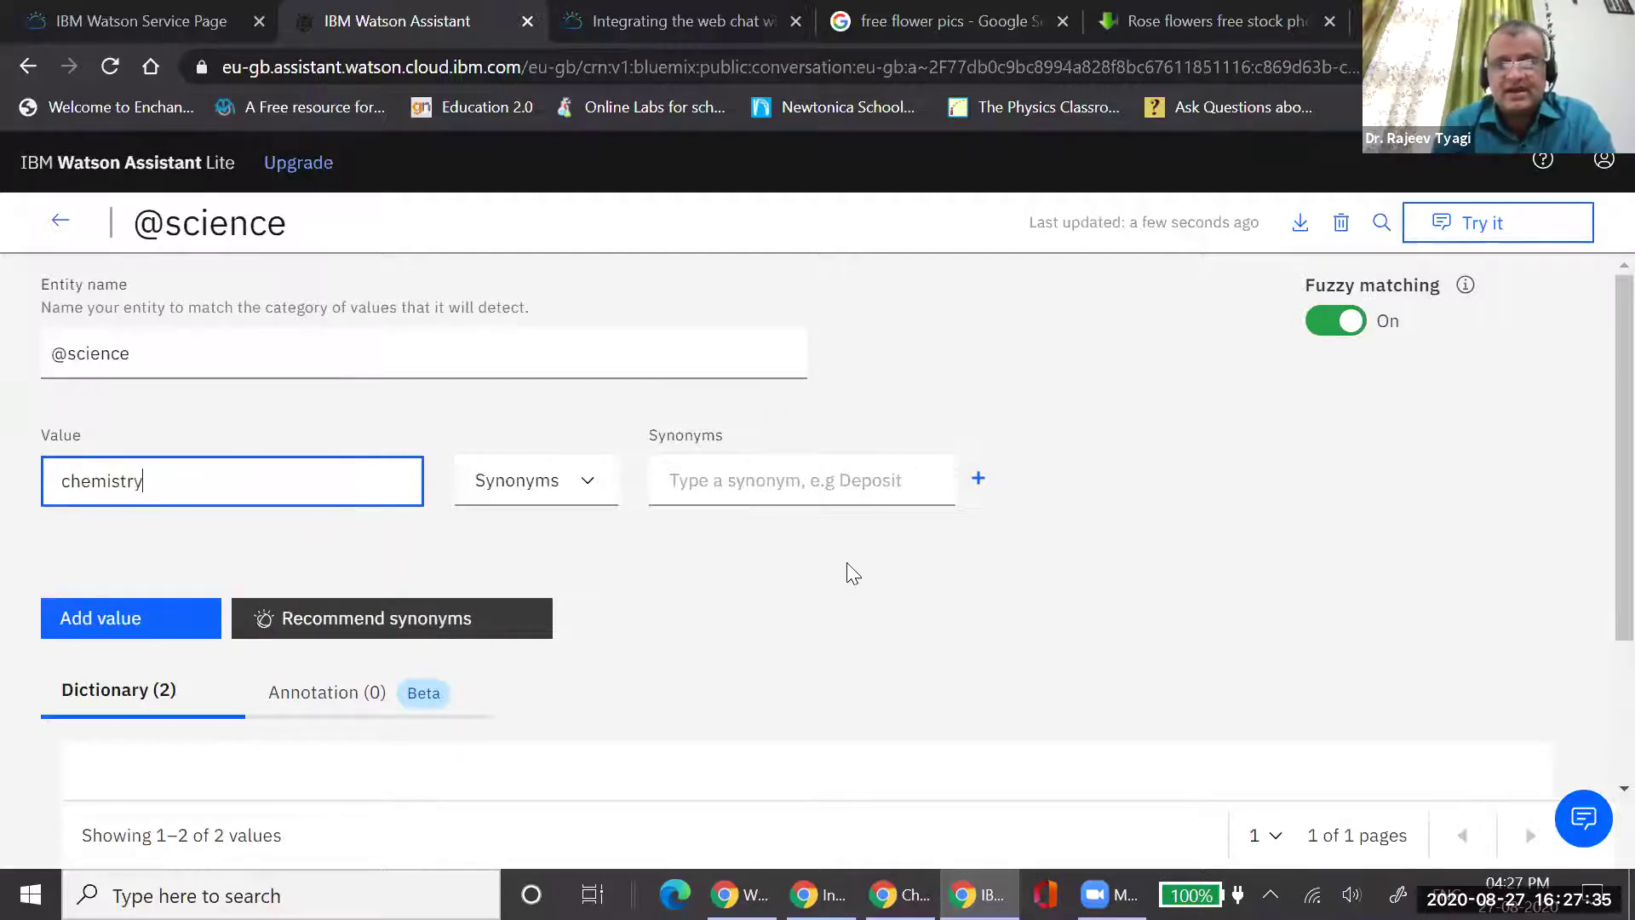
{"action": "left_click", "coordinate": [739, 482]}
{"action": "type", "text": "chem"}
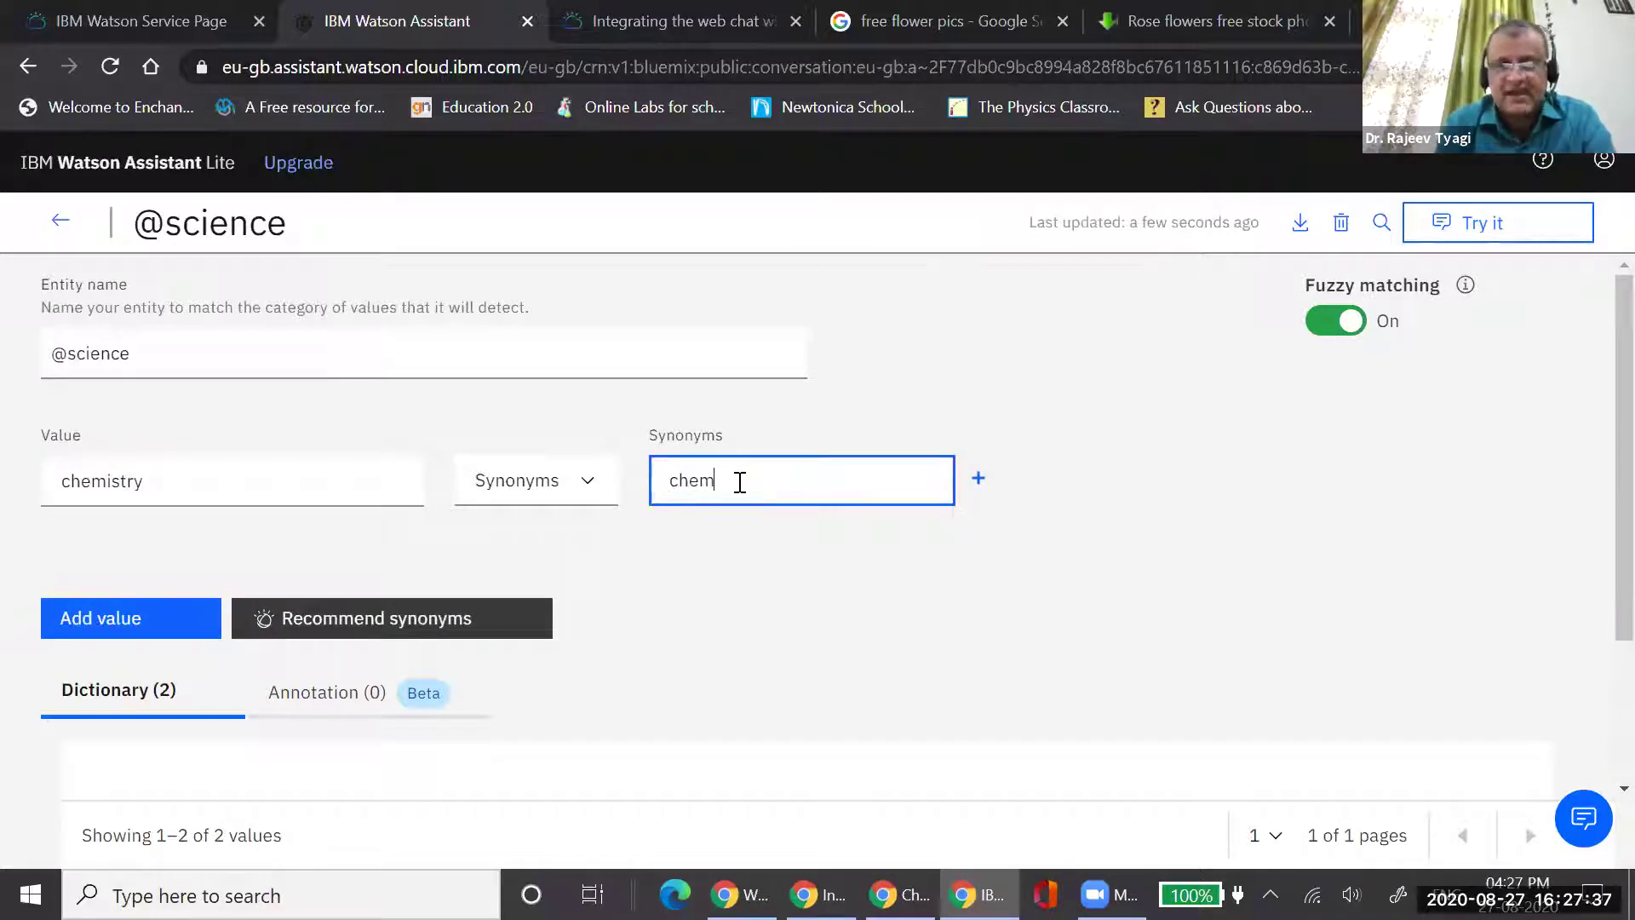
{"action": "key", "text": "Return"}
{"action": "type", "text": "chemi"}
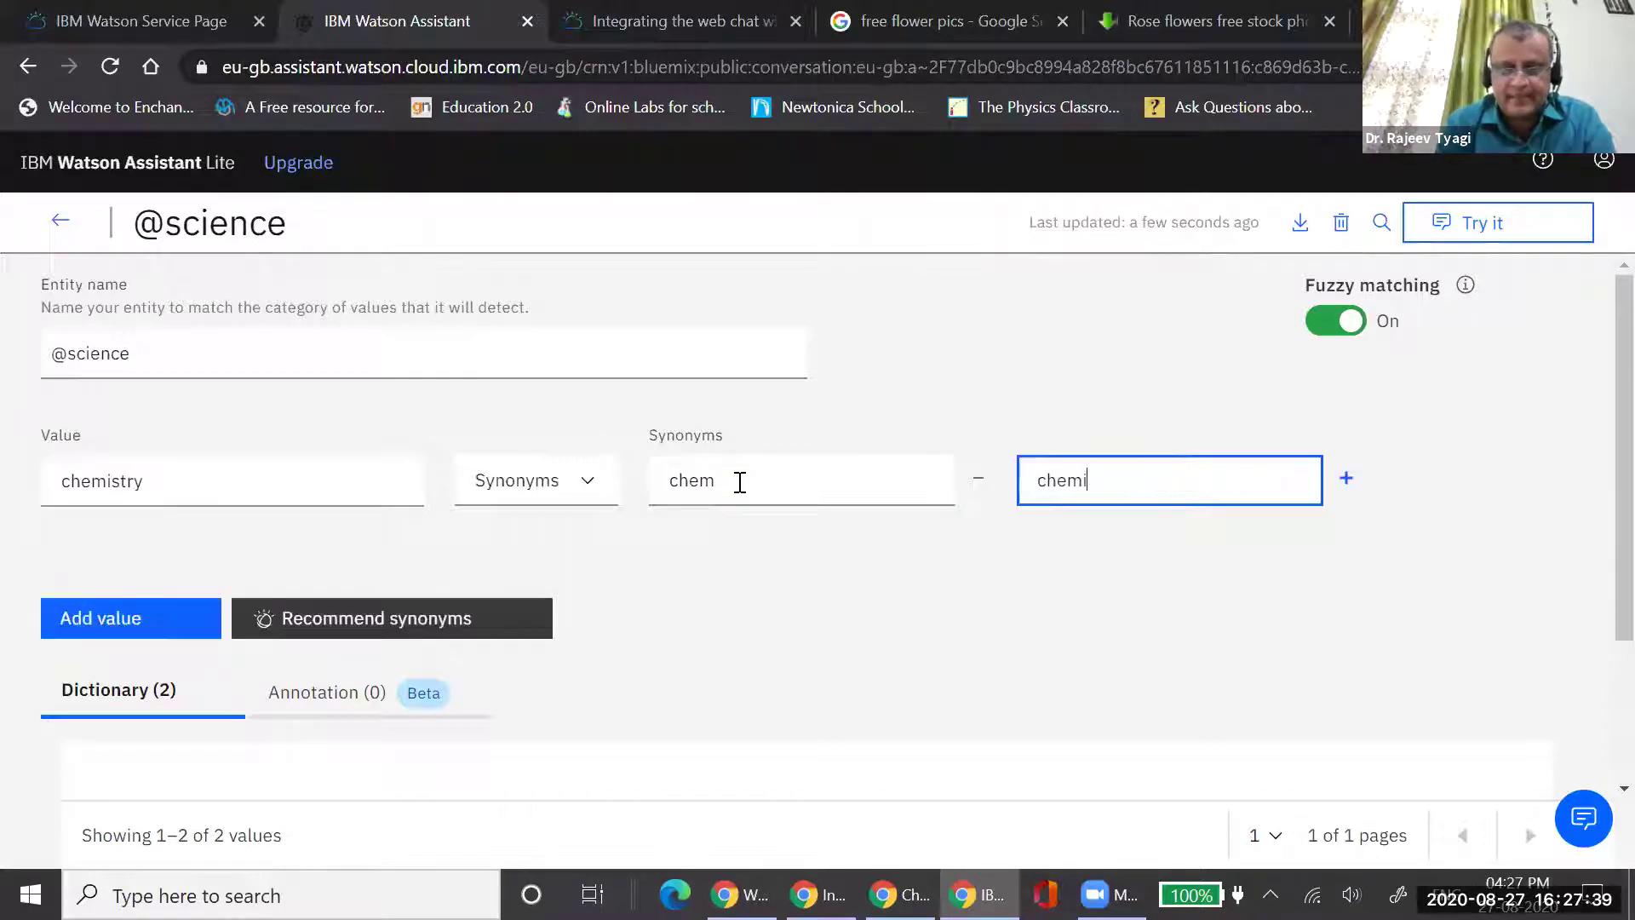
{"action": "type", "text": "cal science"}
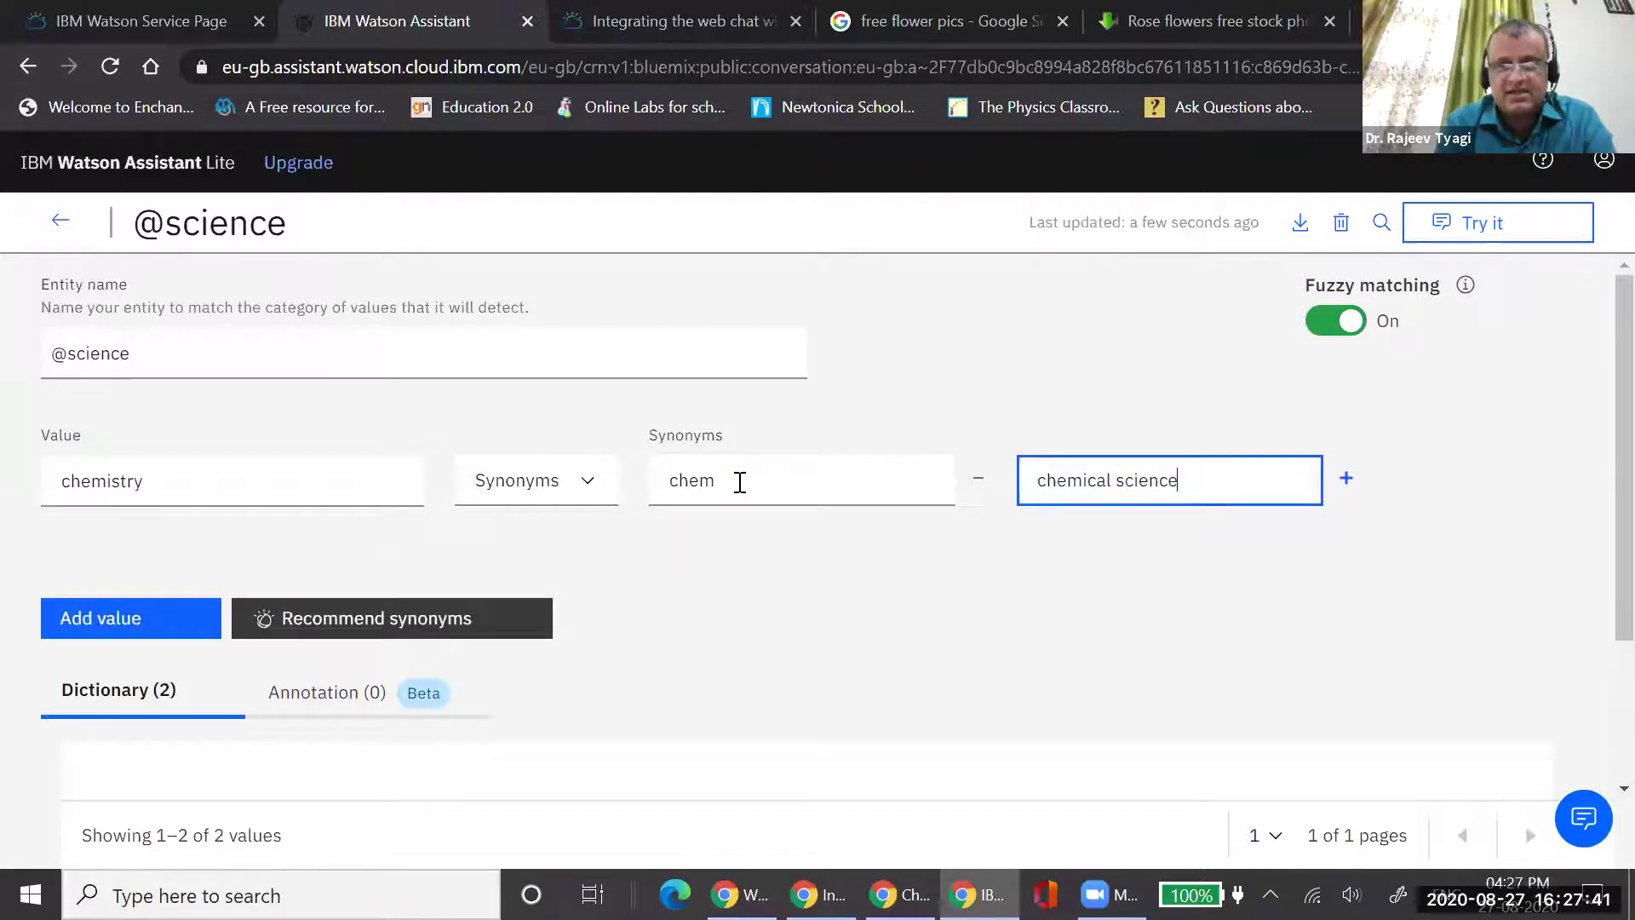
{"action": "key", "text": "Return"}
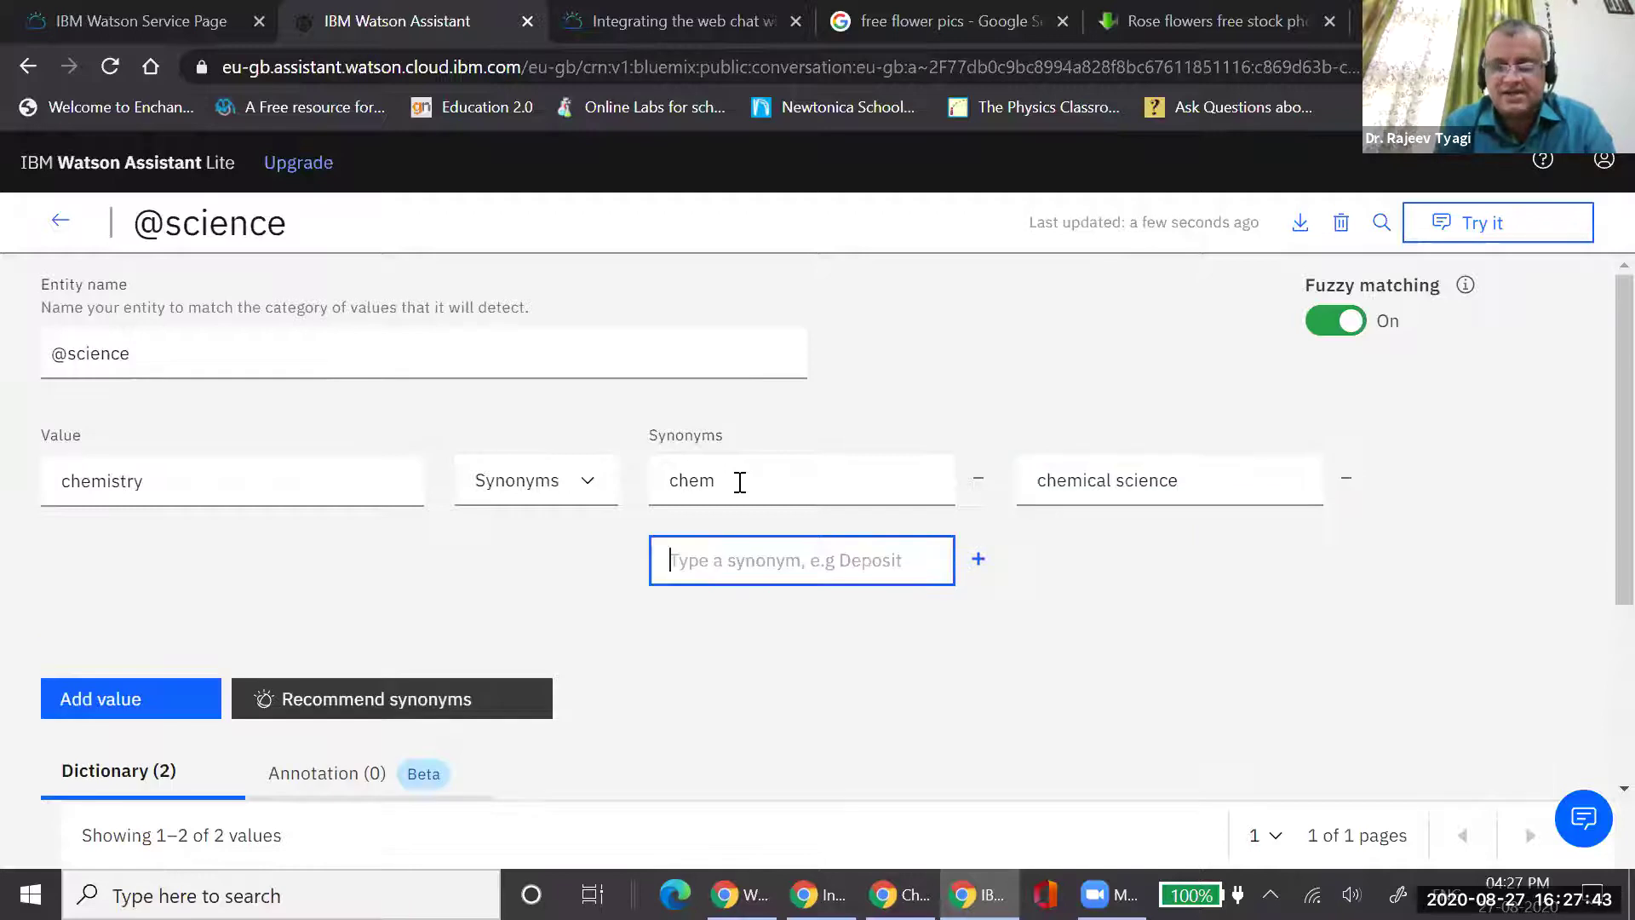
{"action": "type", "text": "chemicals"}
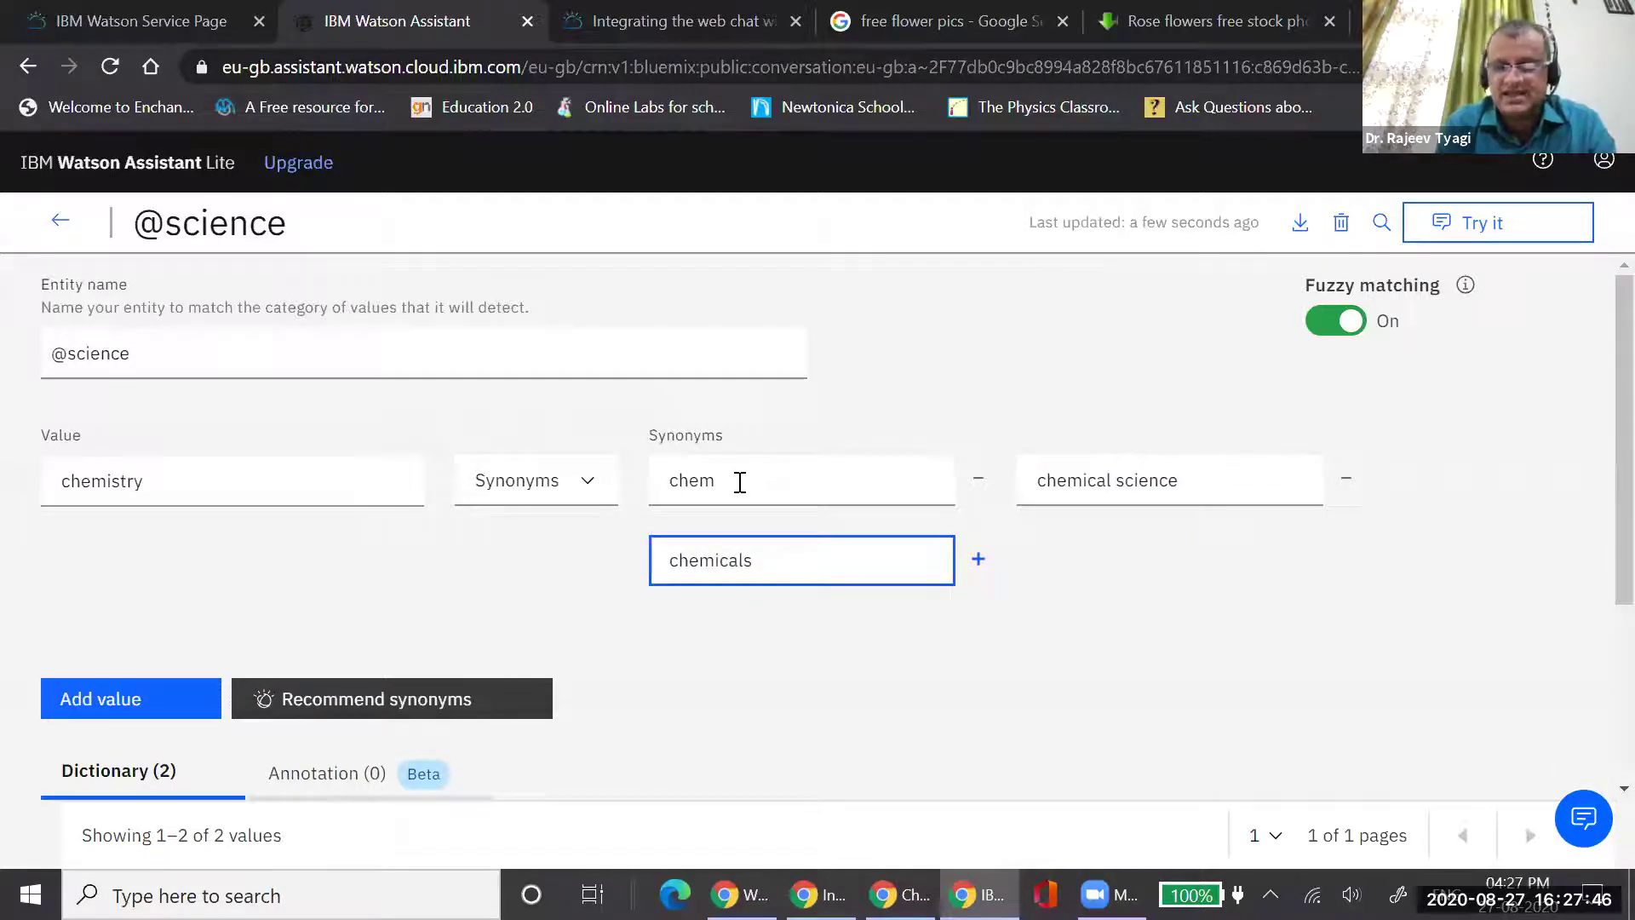
{"action": "key", "text": "Return"}
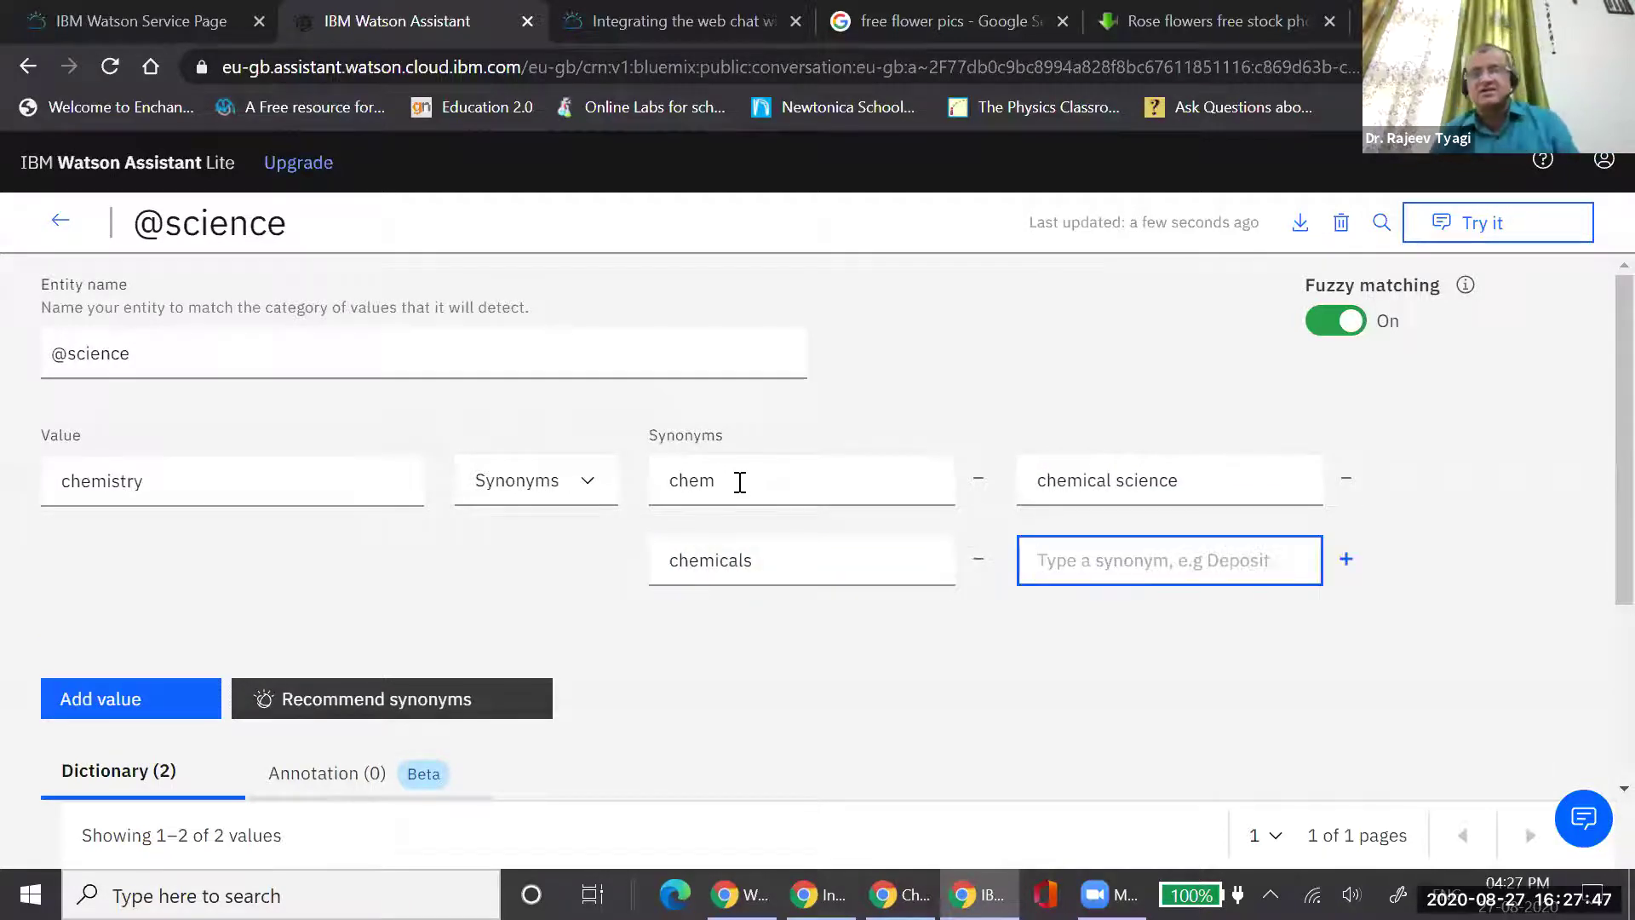
{"action": "left_click", "coordinate": [88, 694]}
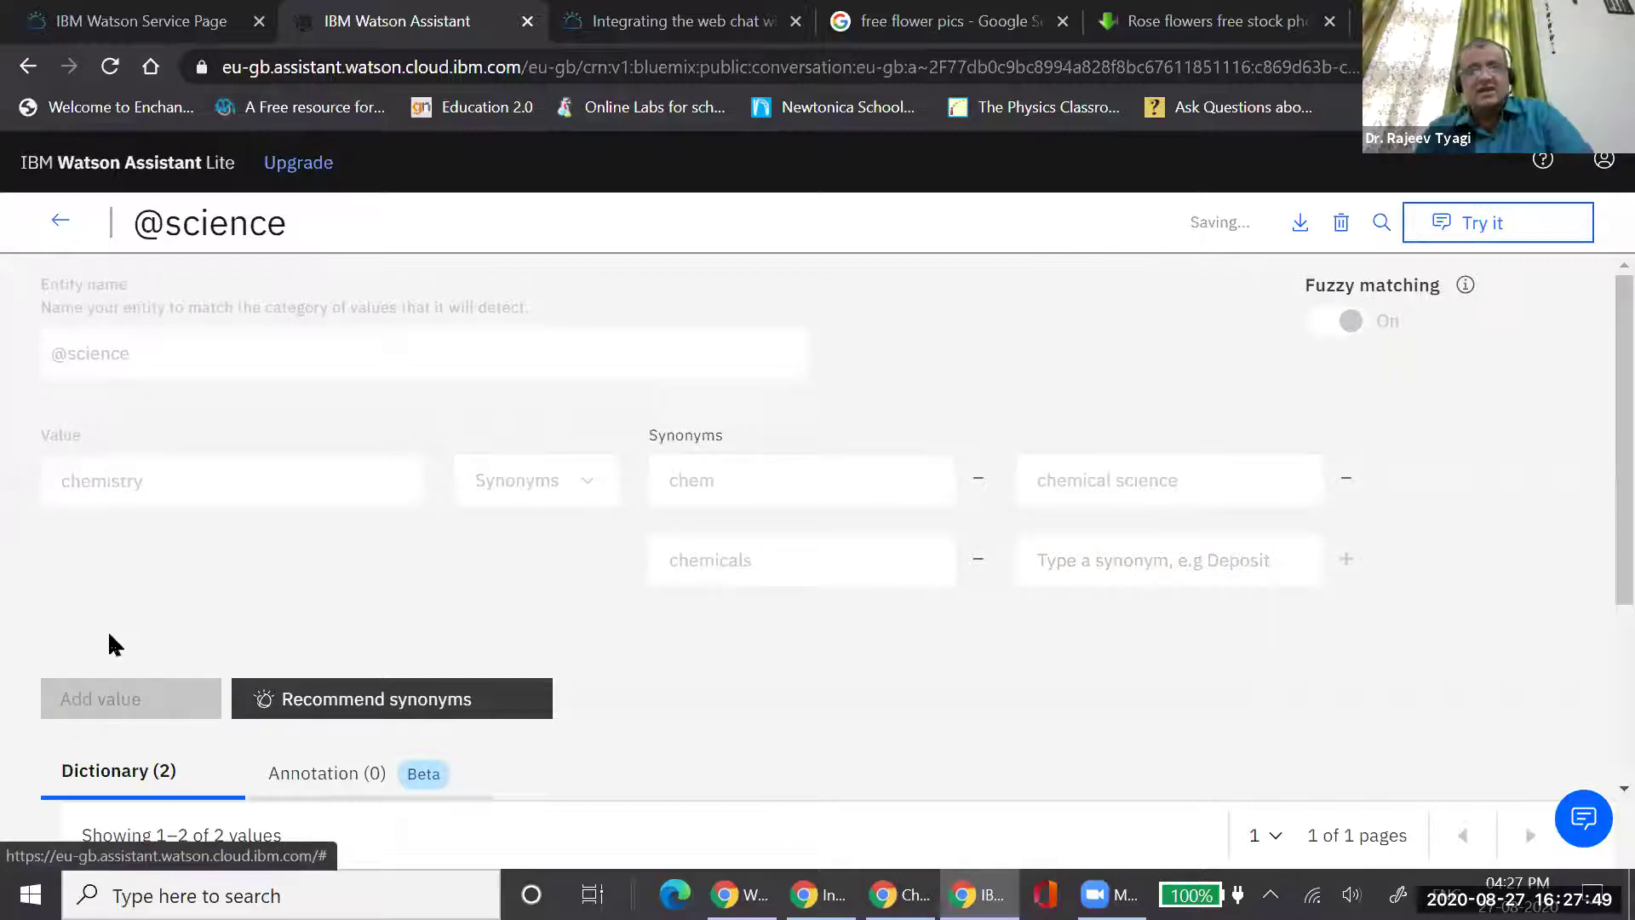
{"action": "left_click", "coordinate": [60, 220]}
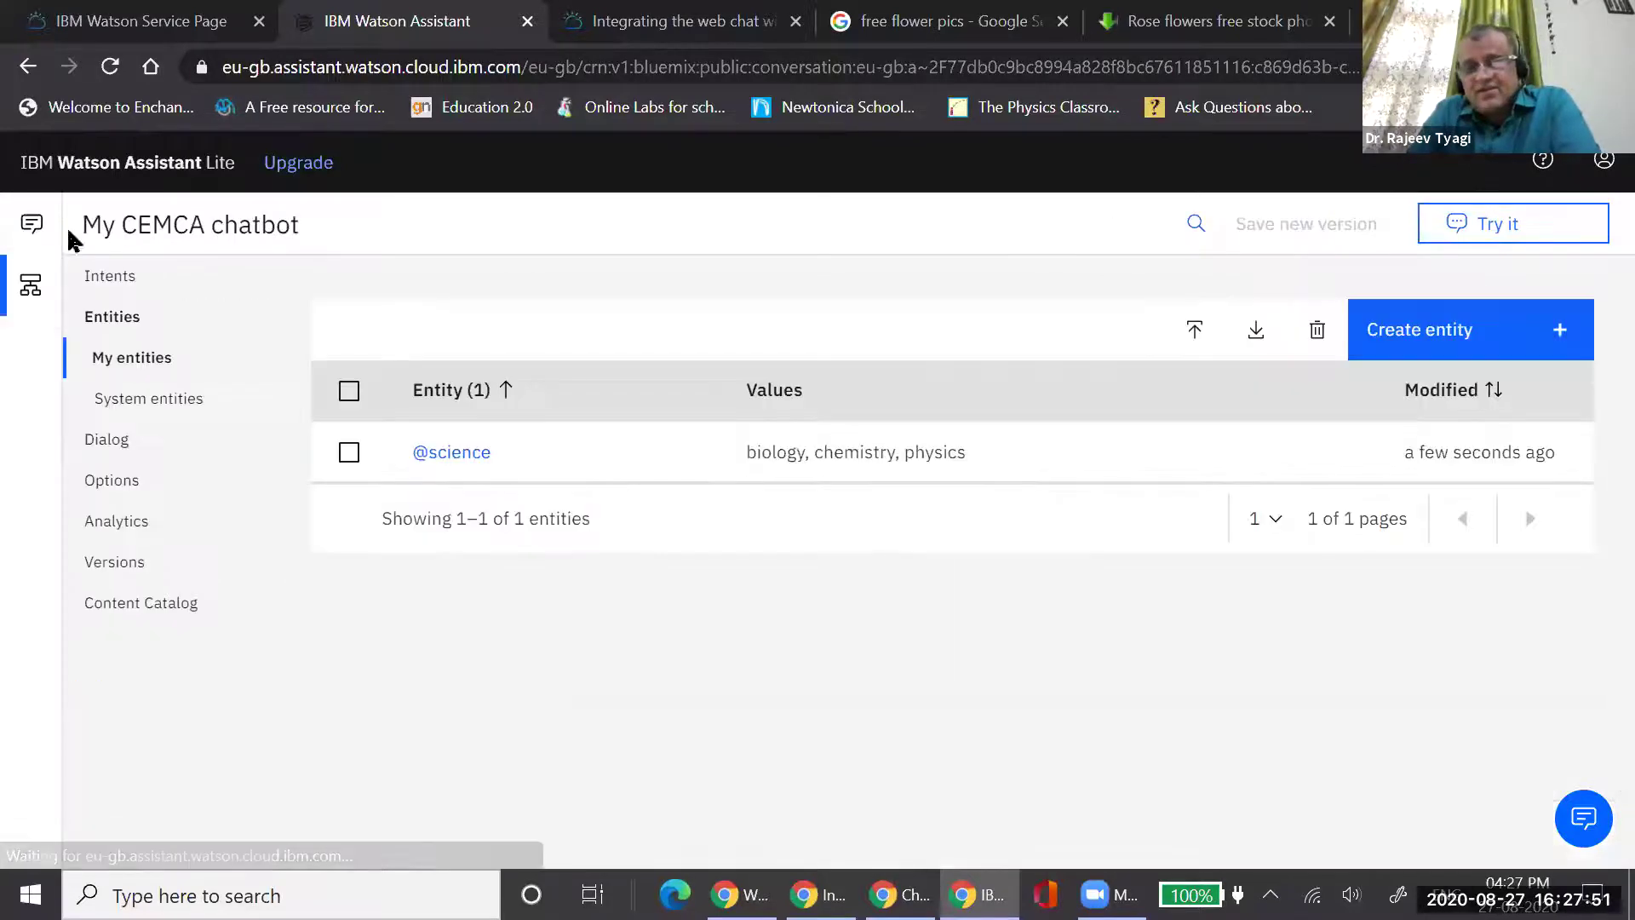
Enable multiple conditioned responses for the Handle Courses dialog node and apply the customization
{"action": "left_click", "coordinate": [91, 441]}
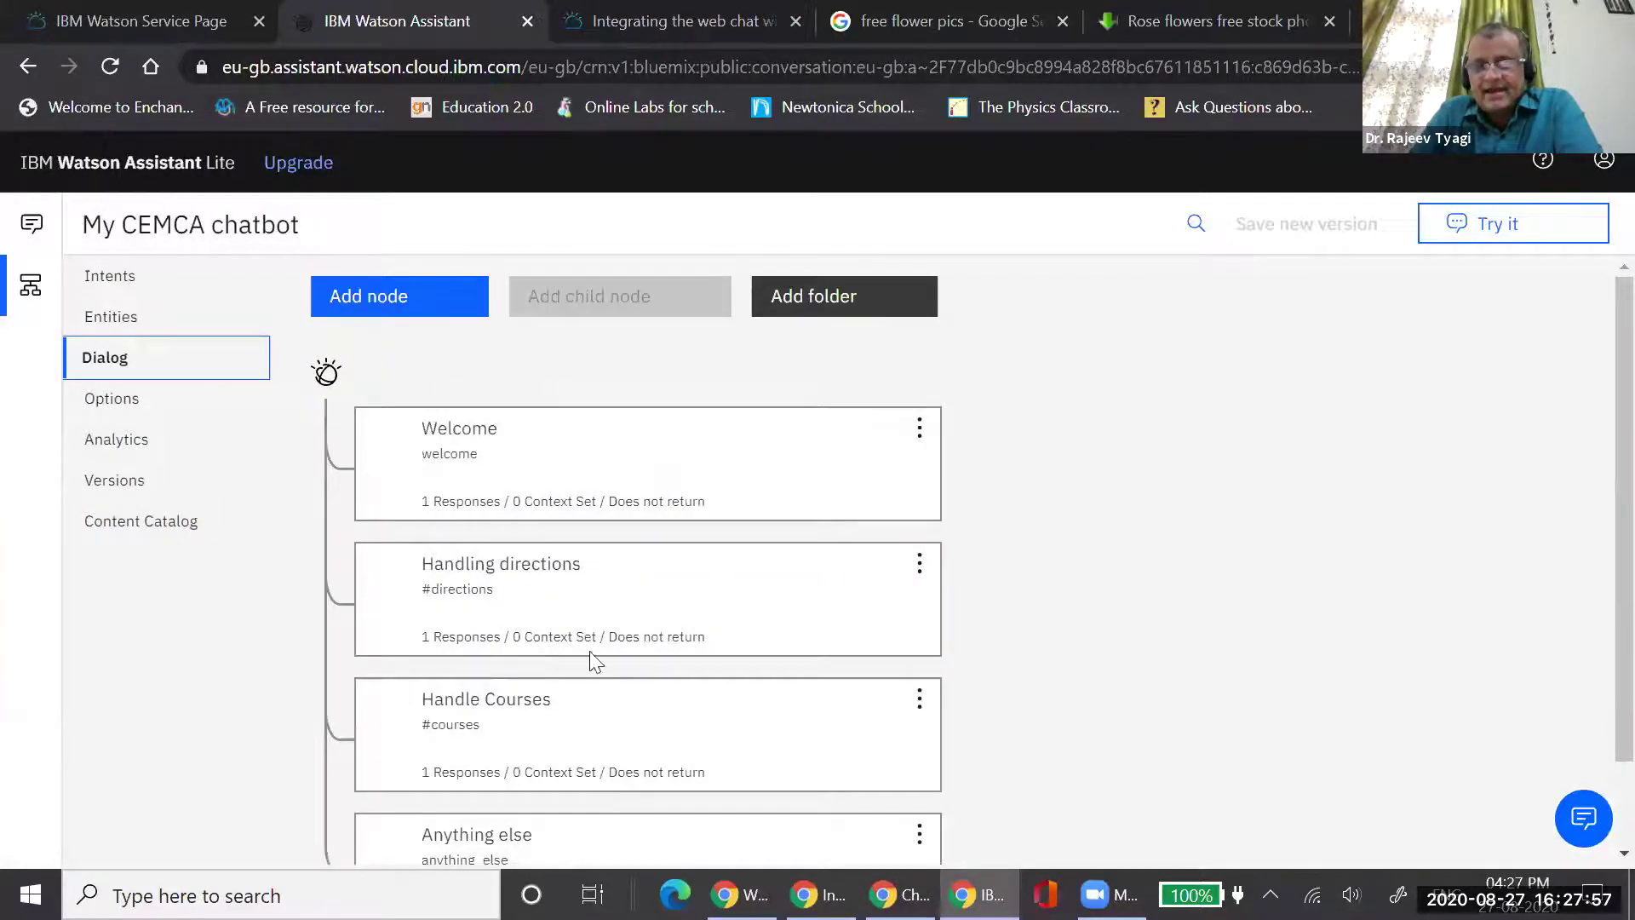
{"action": "left_click", "coordinate": [603, 711]}
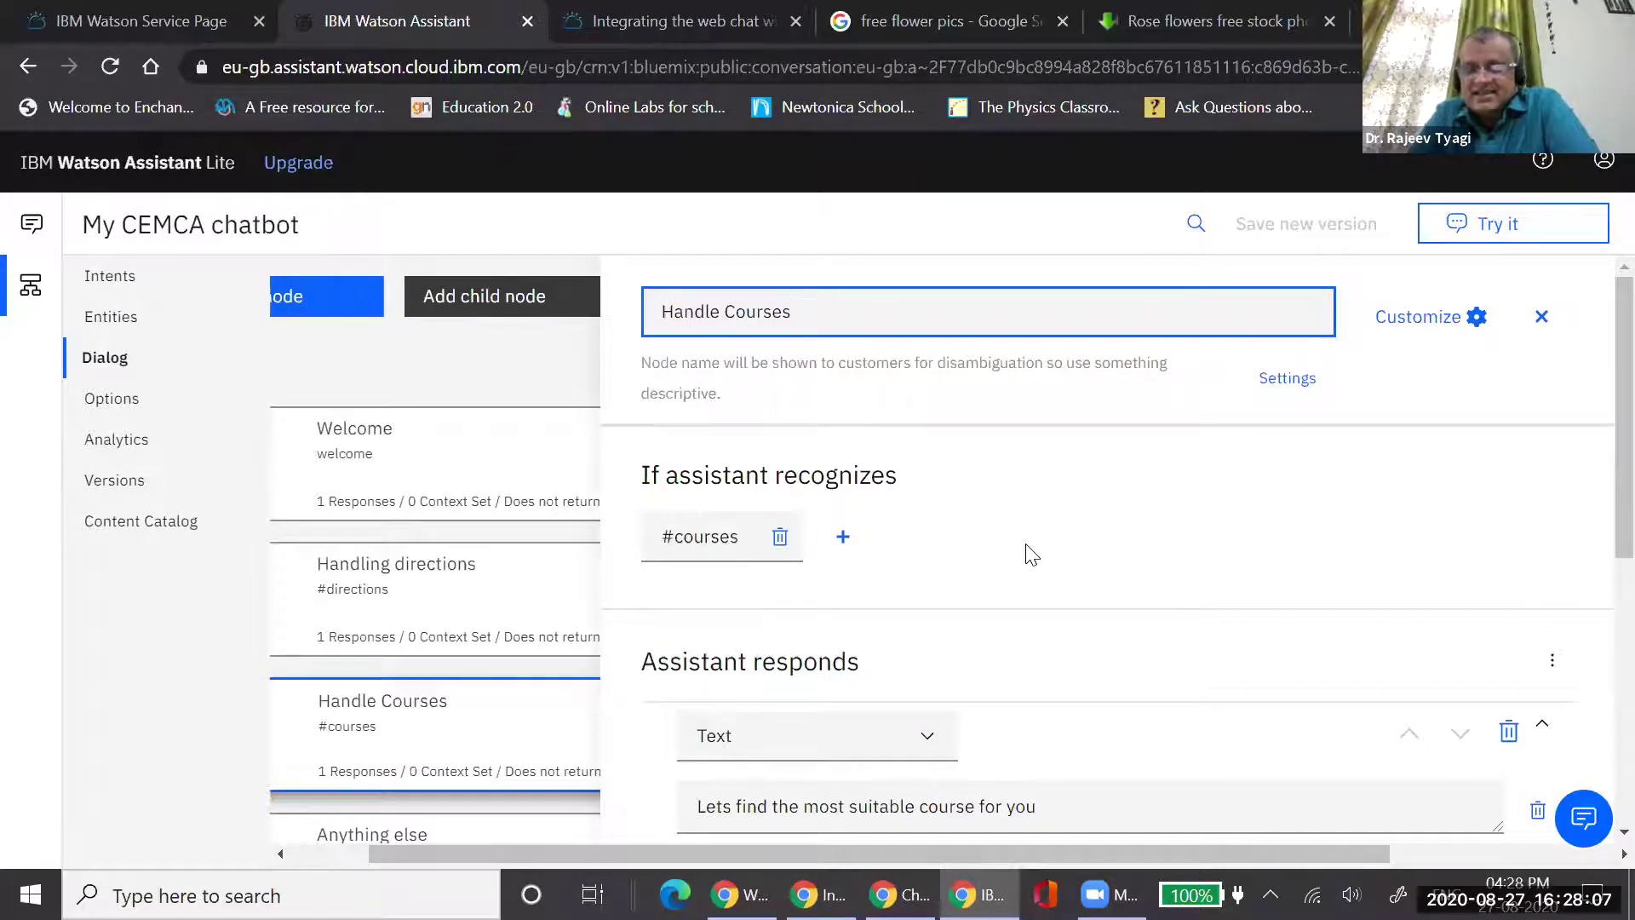
{"action": "scroll", "coordinate": [1030, 554], "scroll_direction": "down", "scroll_amount": 3}
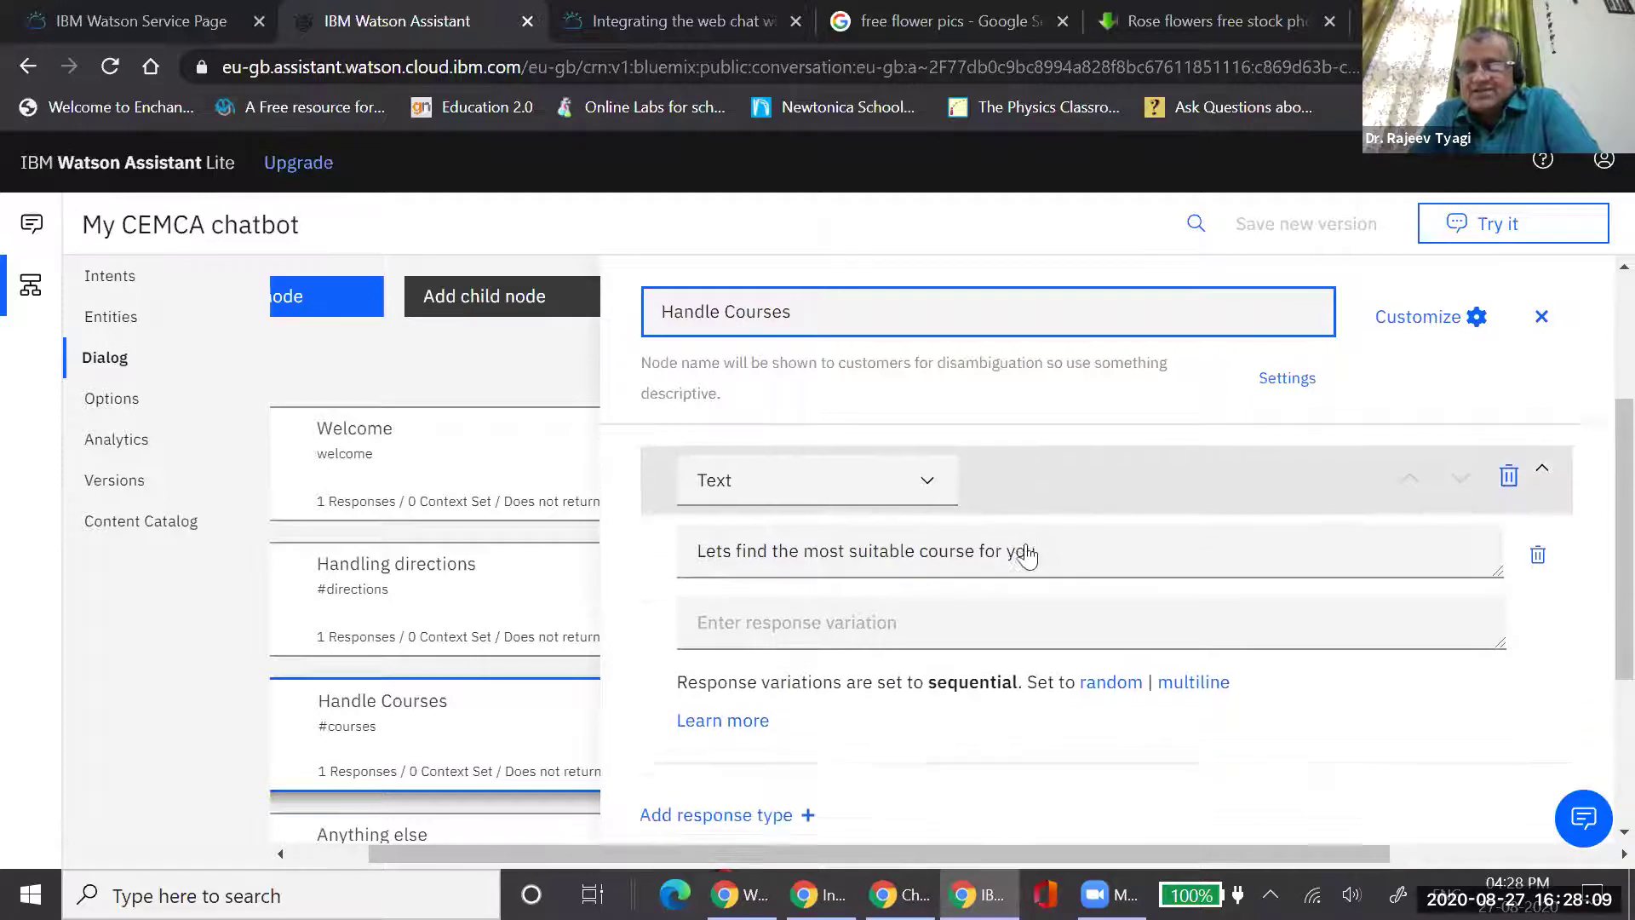
{"action": "scroll", "coordinate": [1030, 554], "scroll_direction": "up", "scroll_amount": 3}
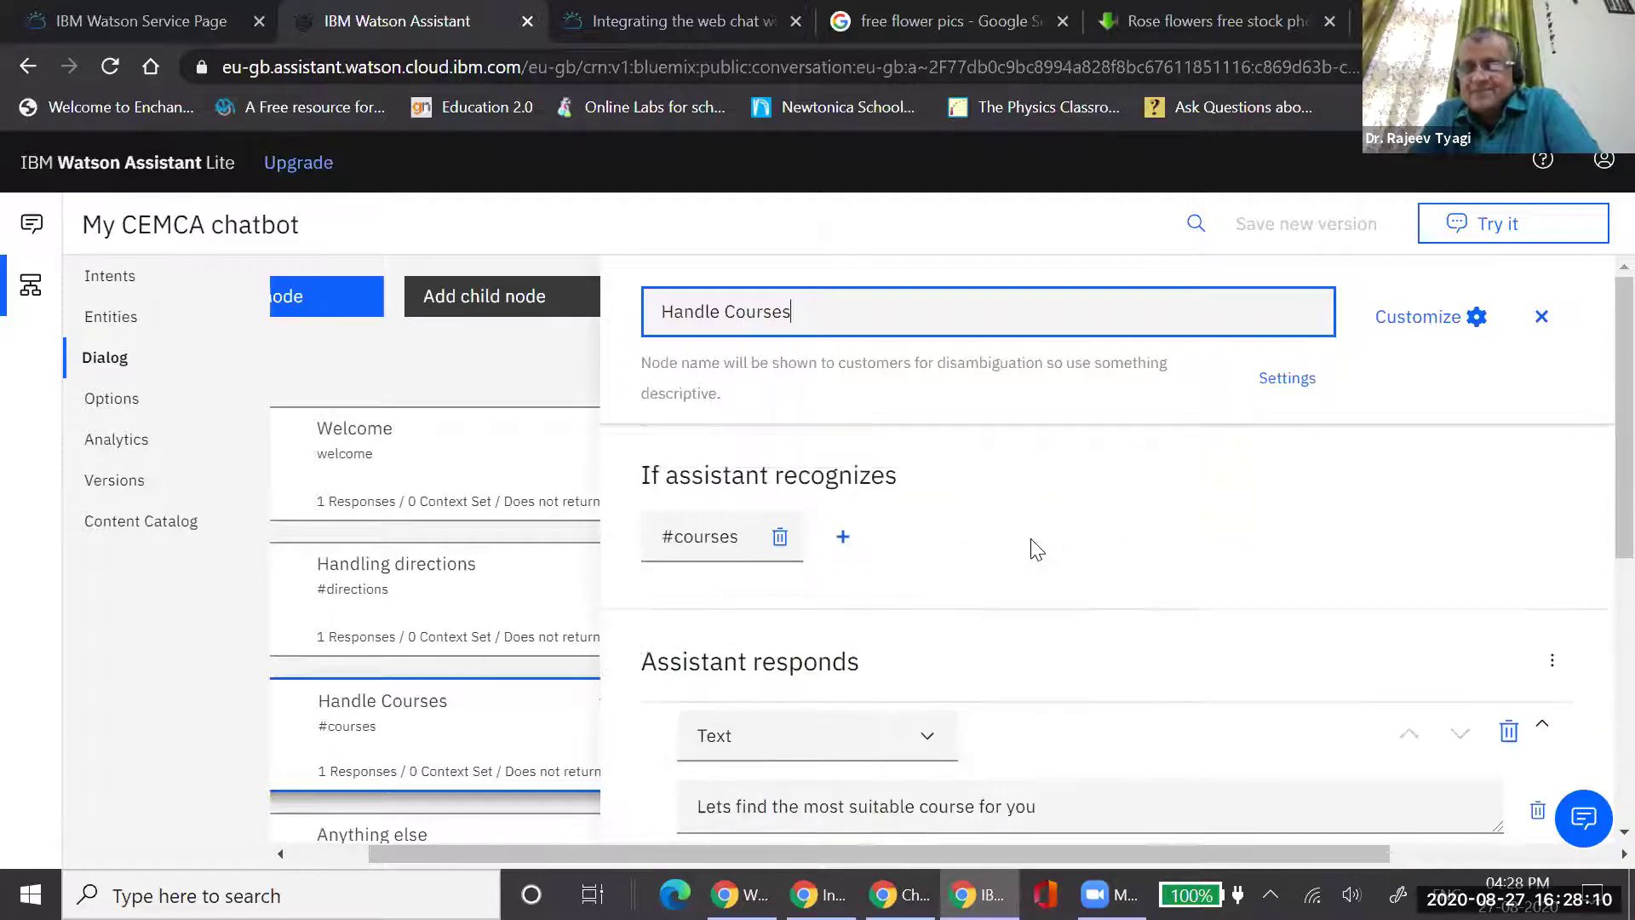
{"action": "left_click", "coordinate": [1417, 323]}
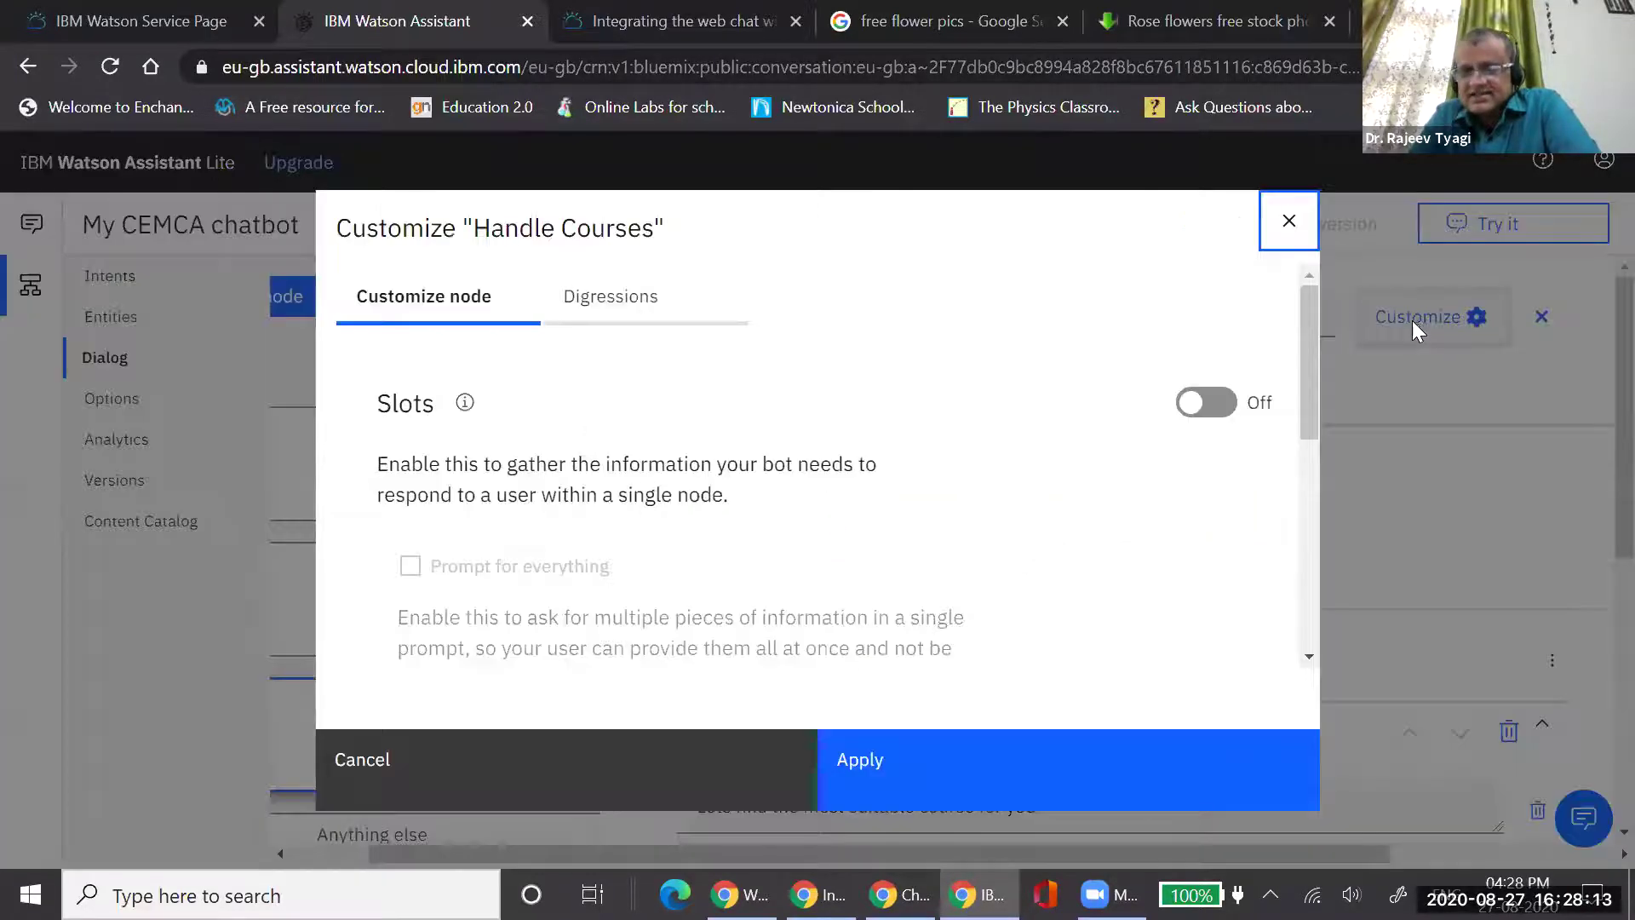
{"action": "scroll", "coordinate": [668, 460], "scroll_direction": "down", "scroll_amount": 5}
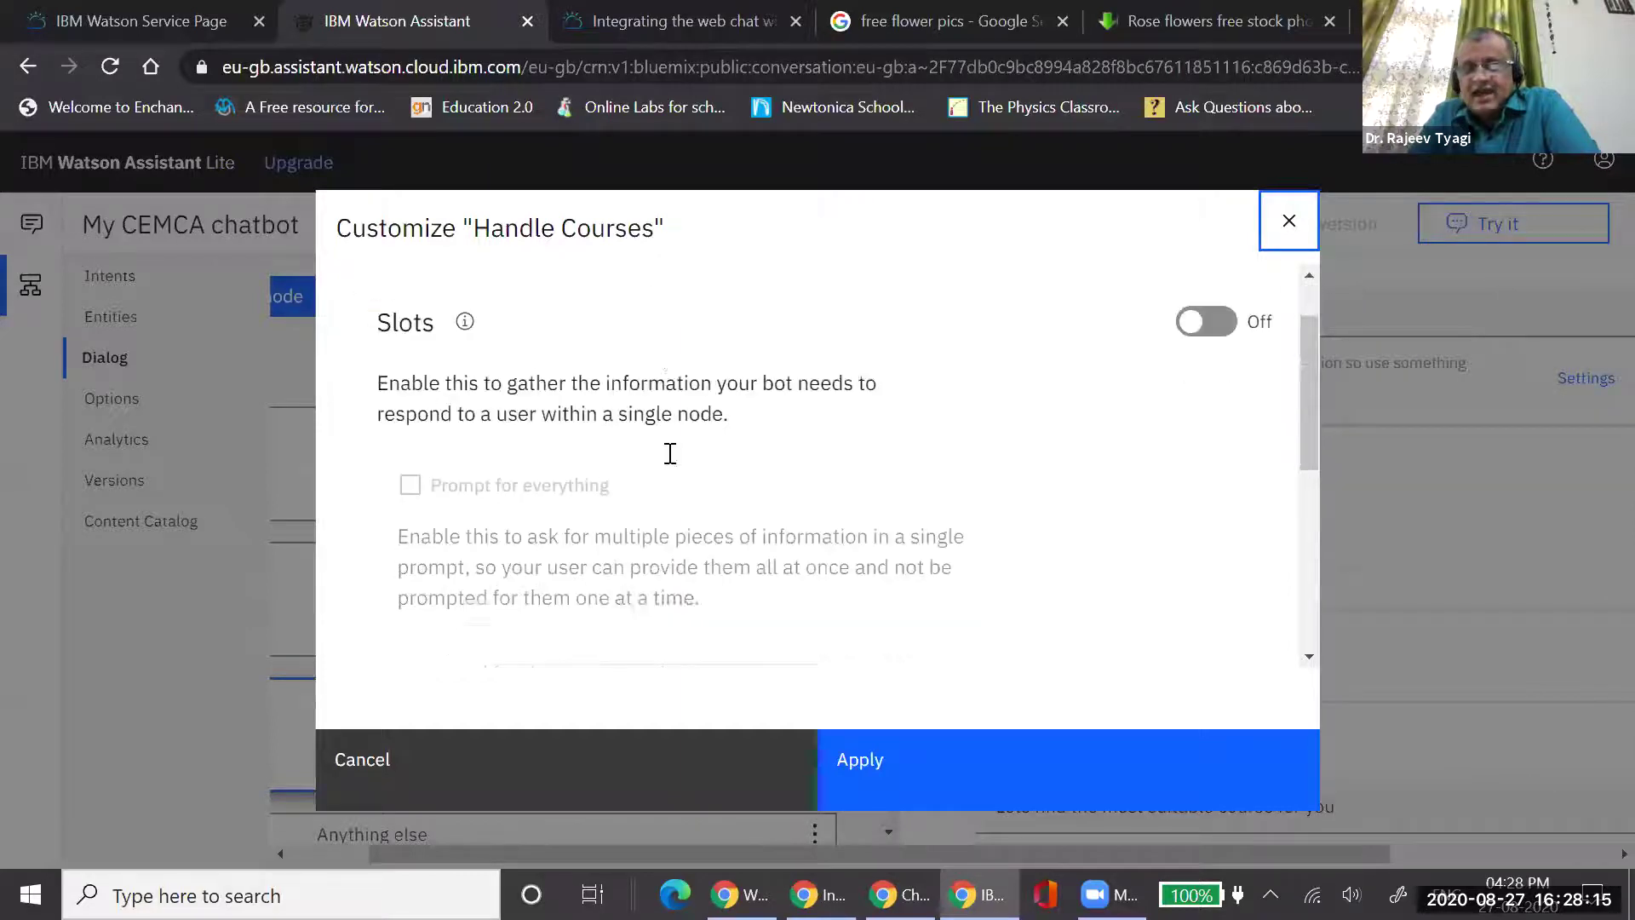
{"action": "scroll", "coordinate": [668, 466], "scroll_direction": "down", "scroll_amount": 1}
{"action": "scroll", "coordinate": [668, 464], "scroll_direction": "up", "scroll_amount": 2}
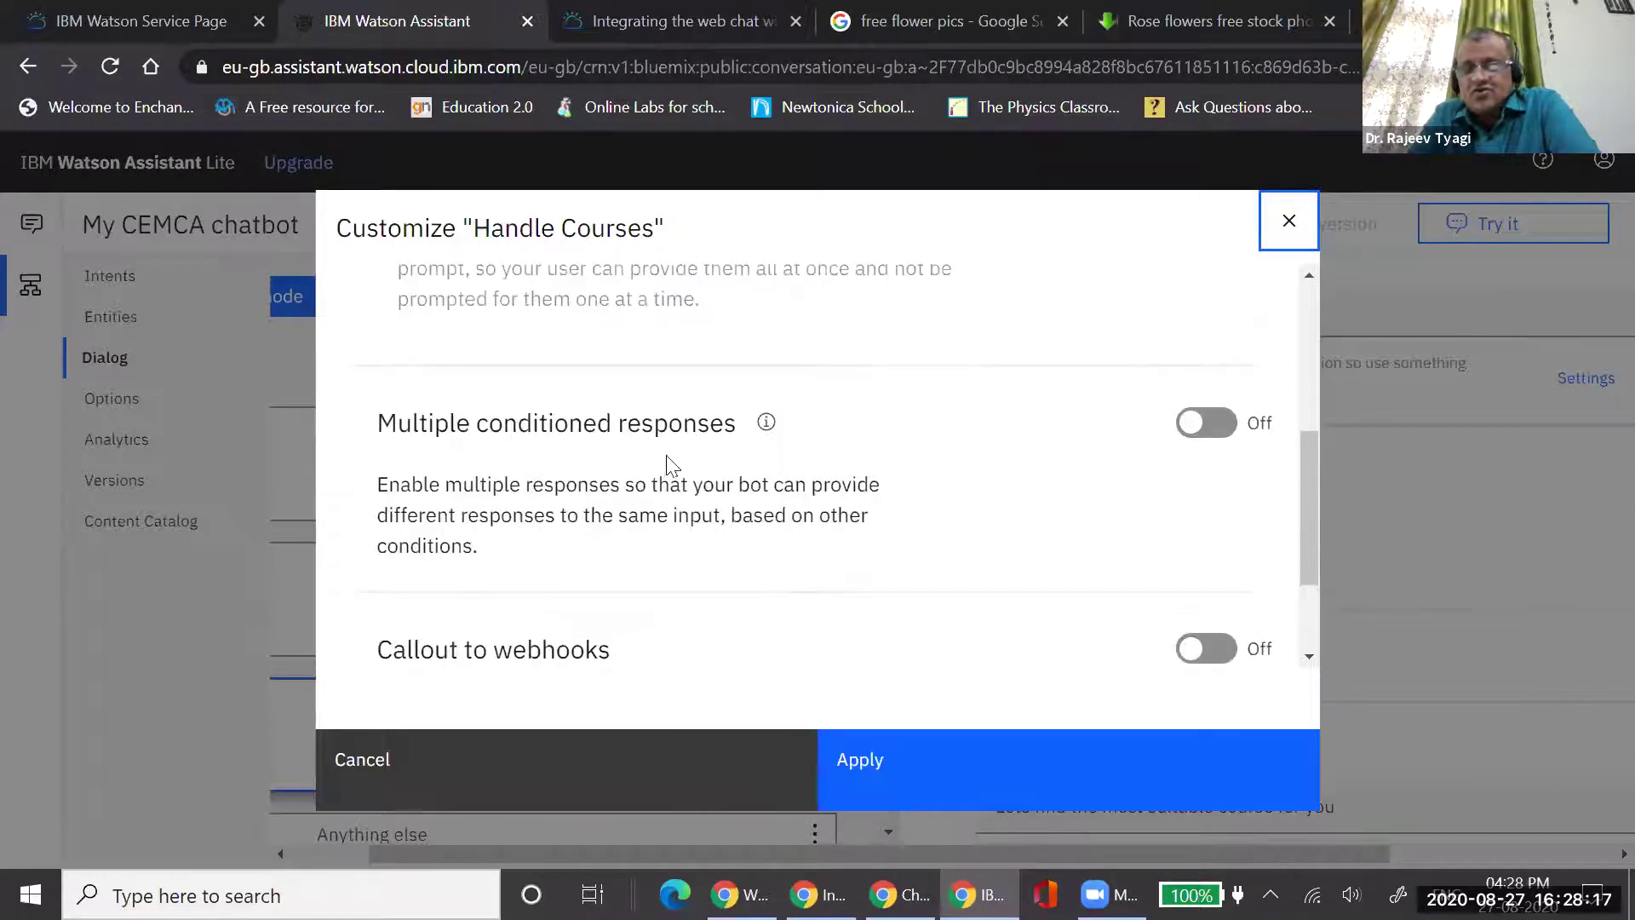
{"action": "left_click", "coordinate": [1216, 443]}
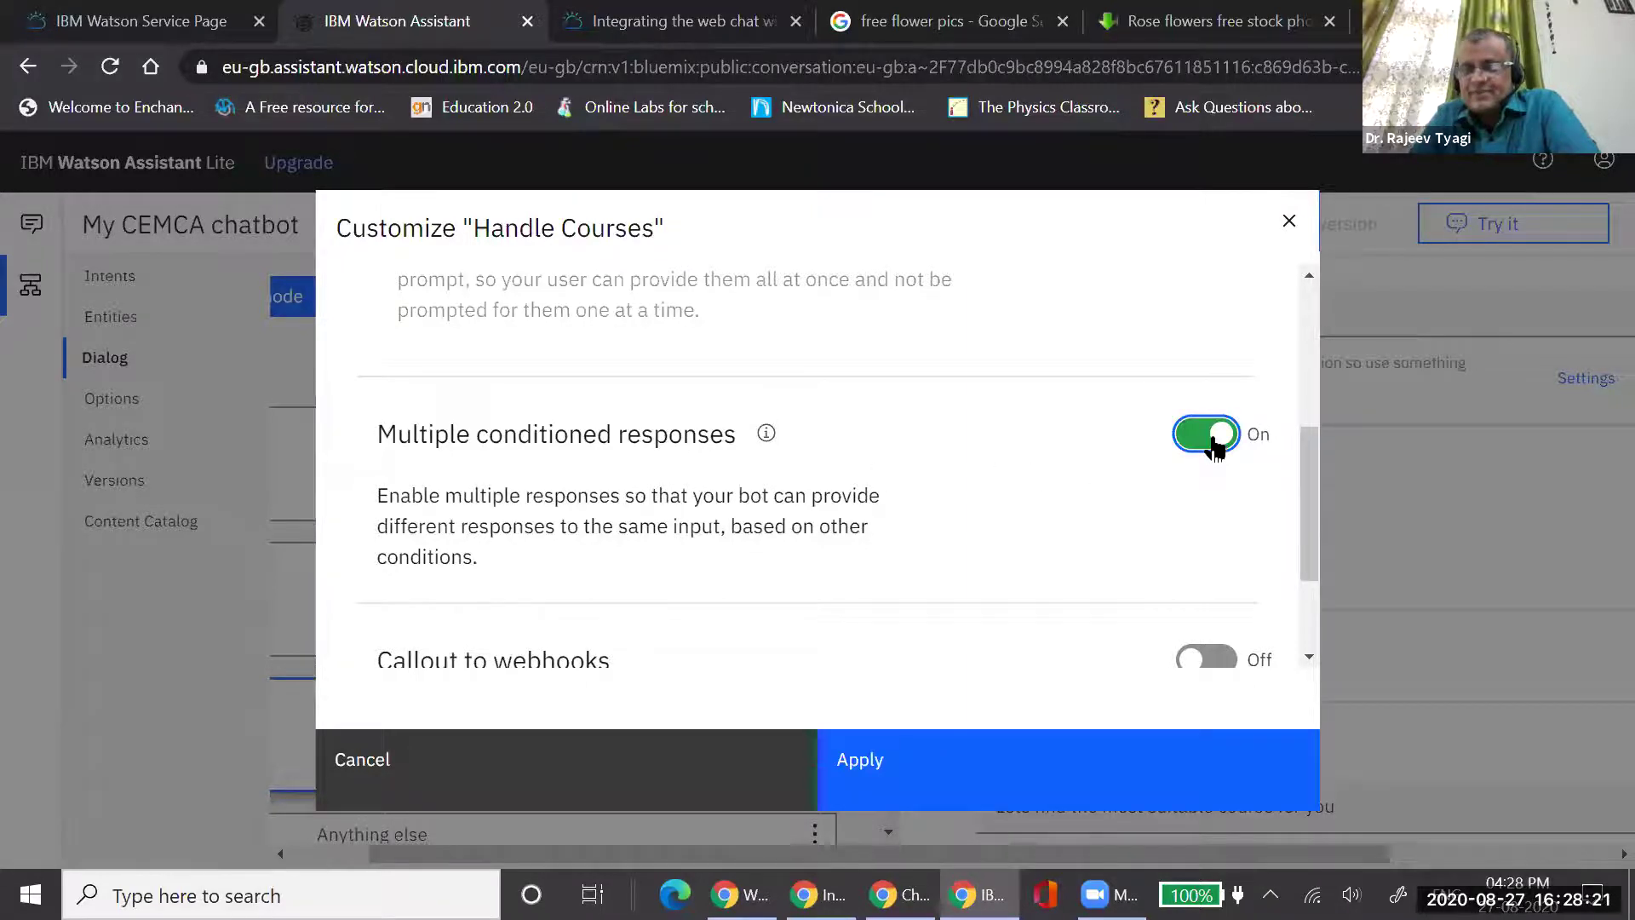
{"action": "left_click", "coordinate": [887, 770]}
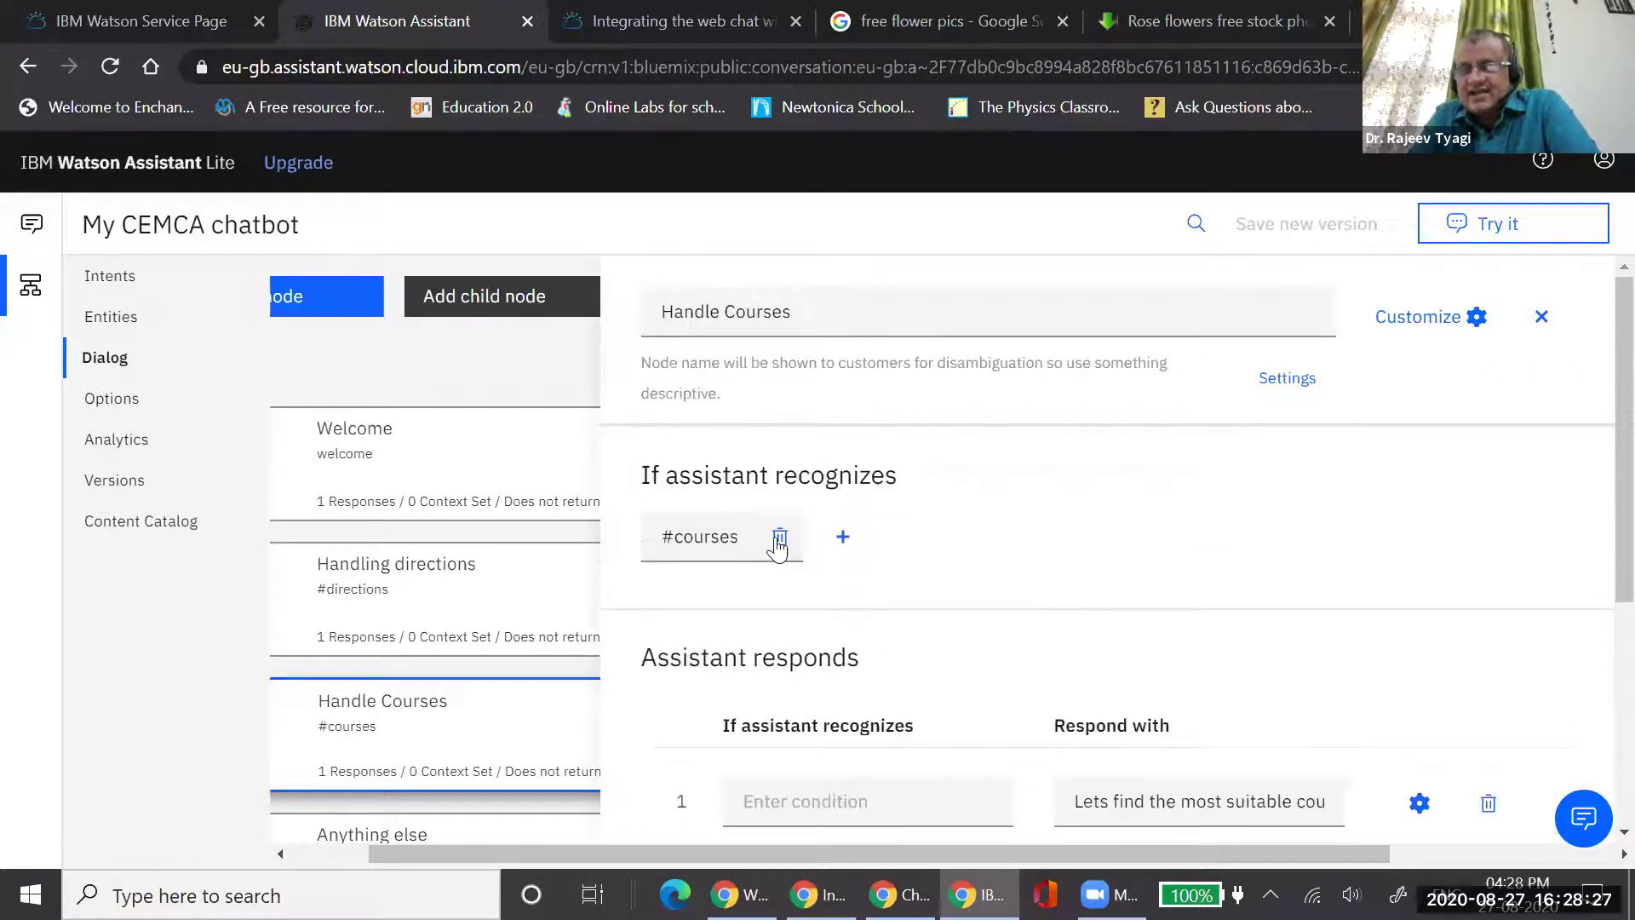
{"action": "scroll", "coordinate": [1022, 533], "scroll_direction": "down", "scroll_amount": 2}
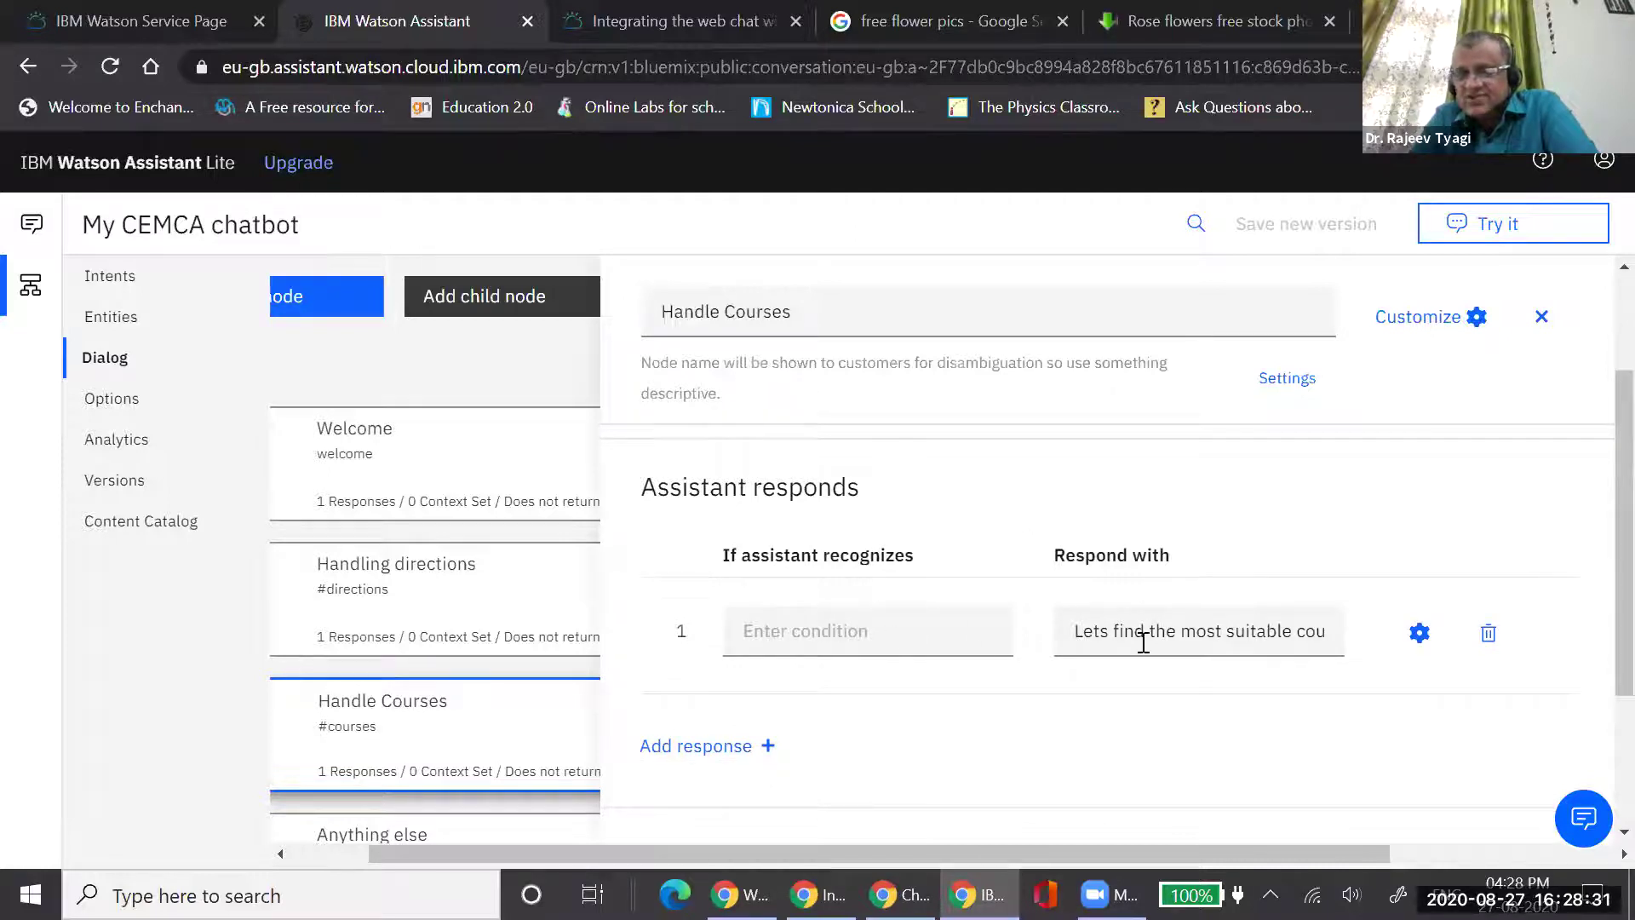
{"action": "left_click", "coordinate": [879, 642]}
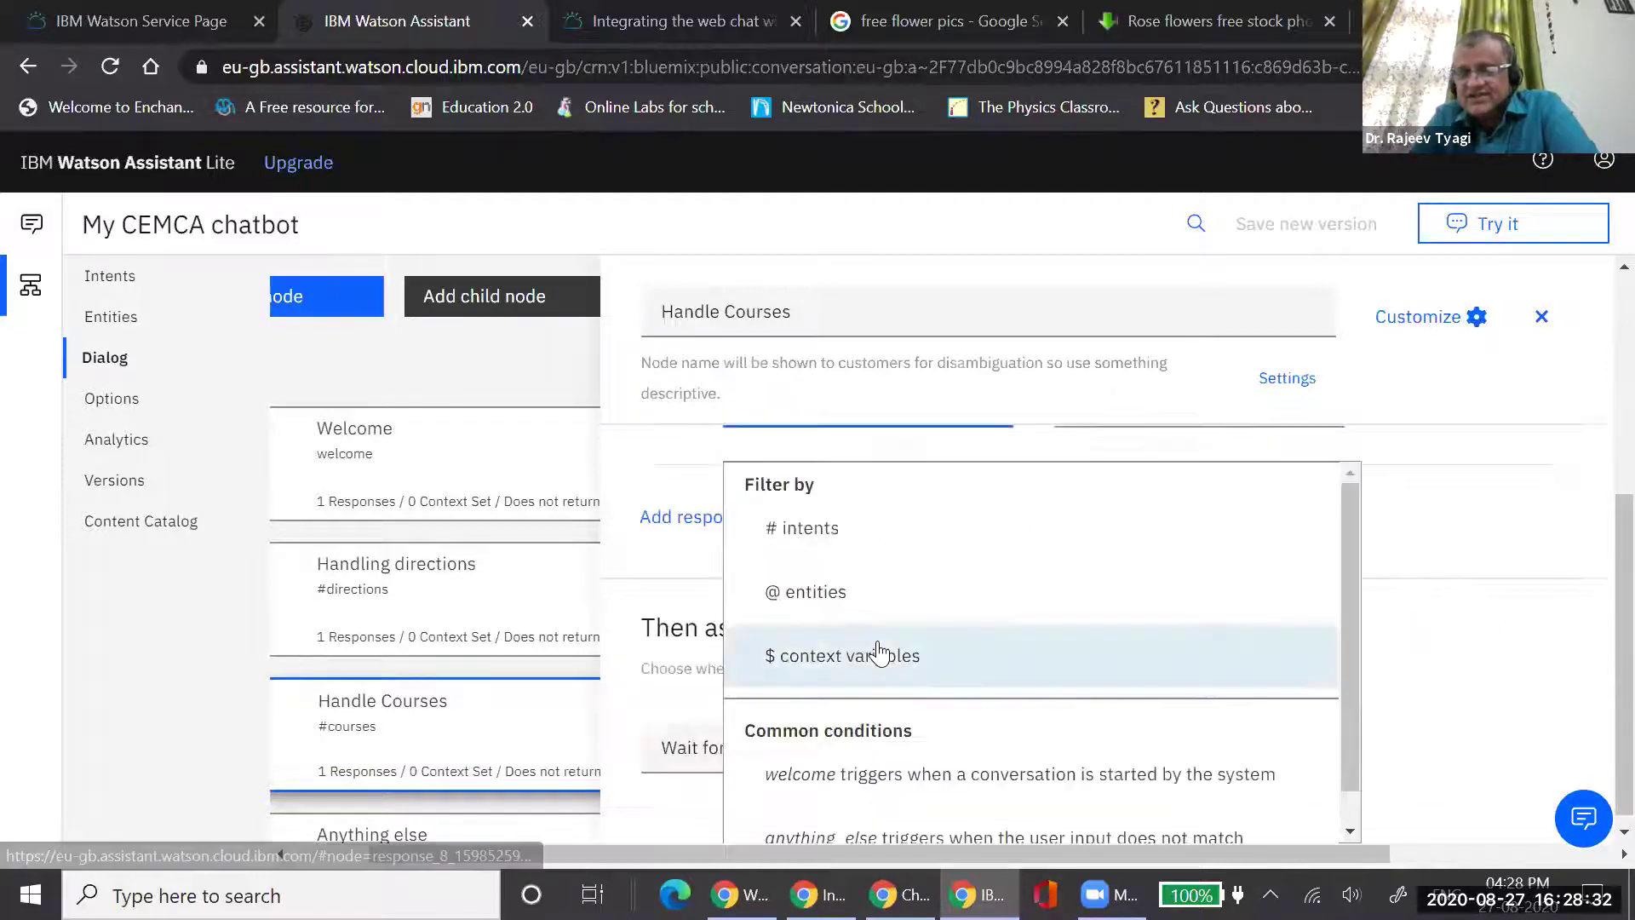
{"action": "left_click", "coordinate": [822, 600]}
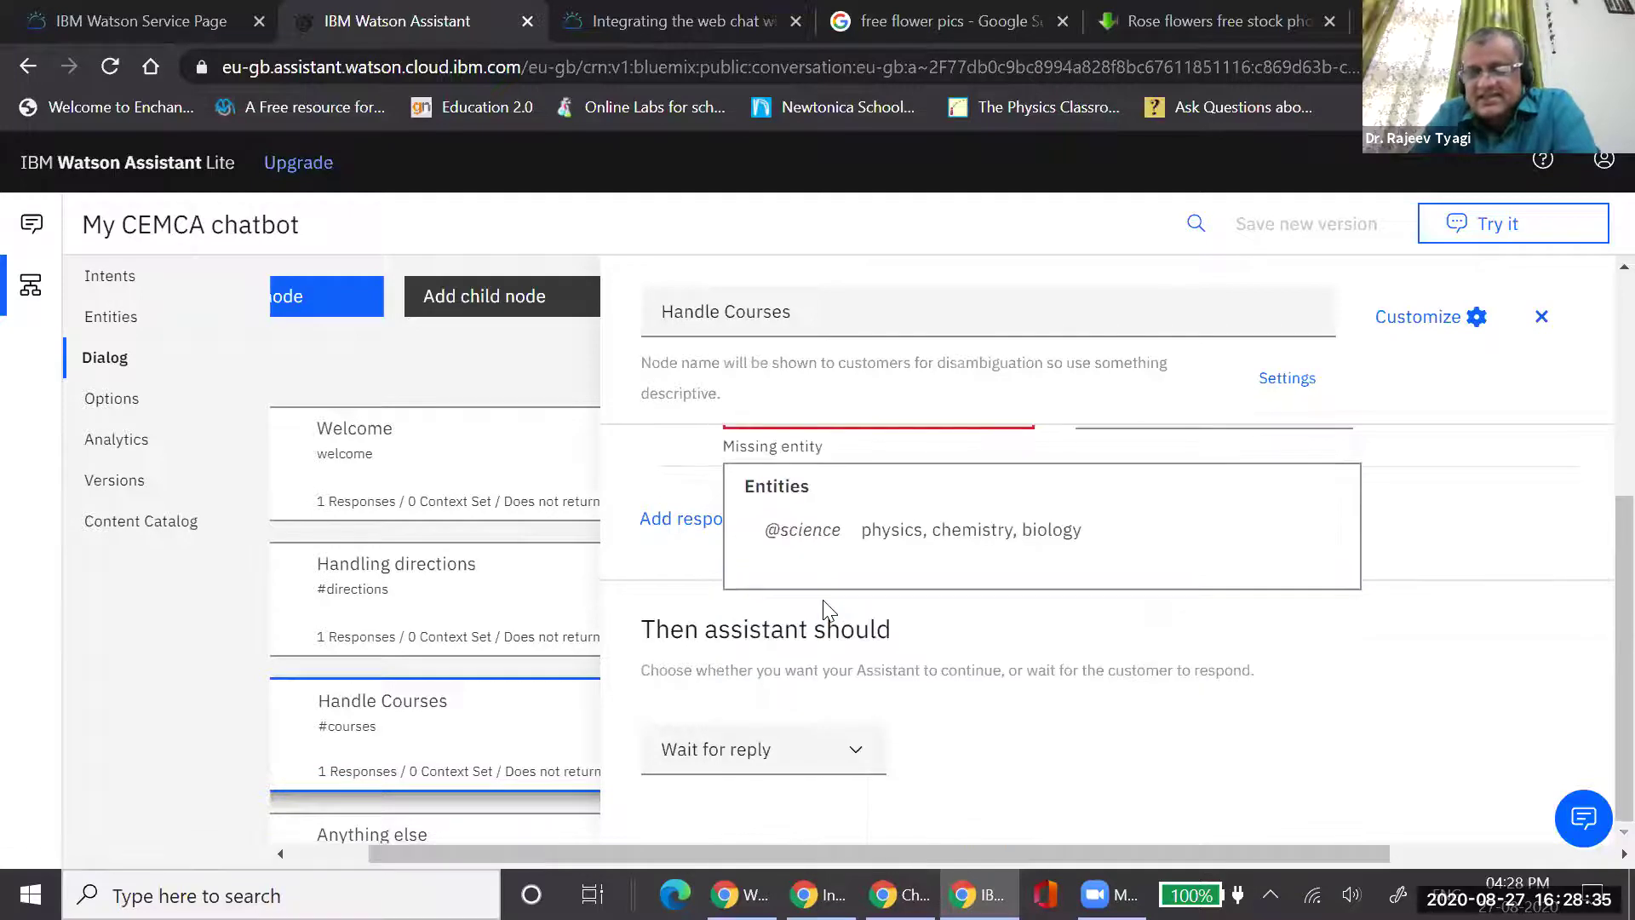
{"action": "left_click", "coordinate": [806, 537]}
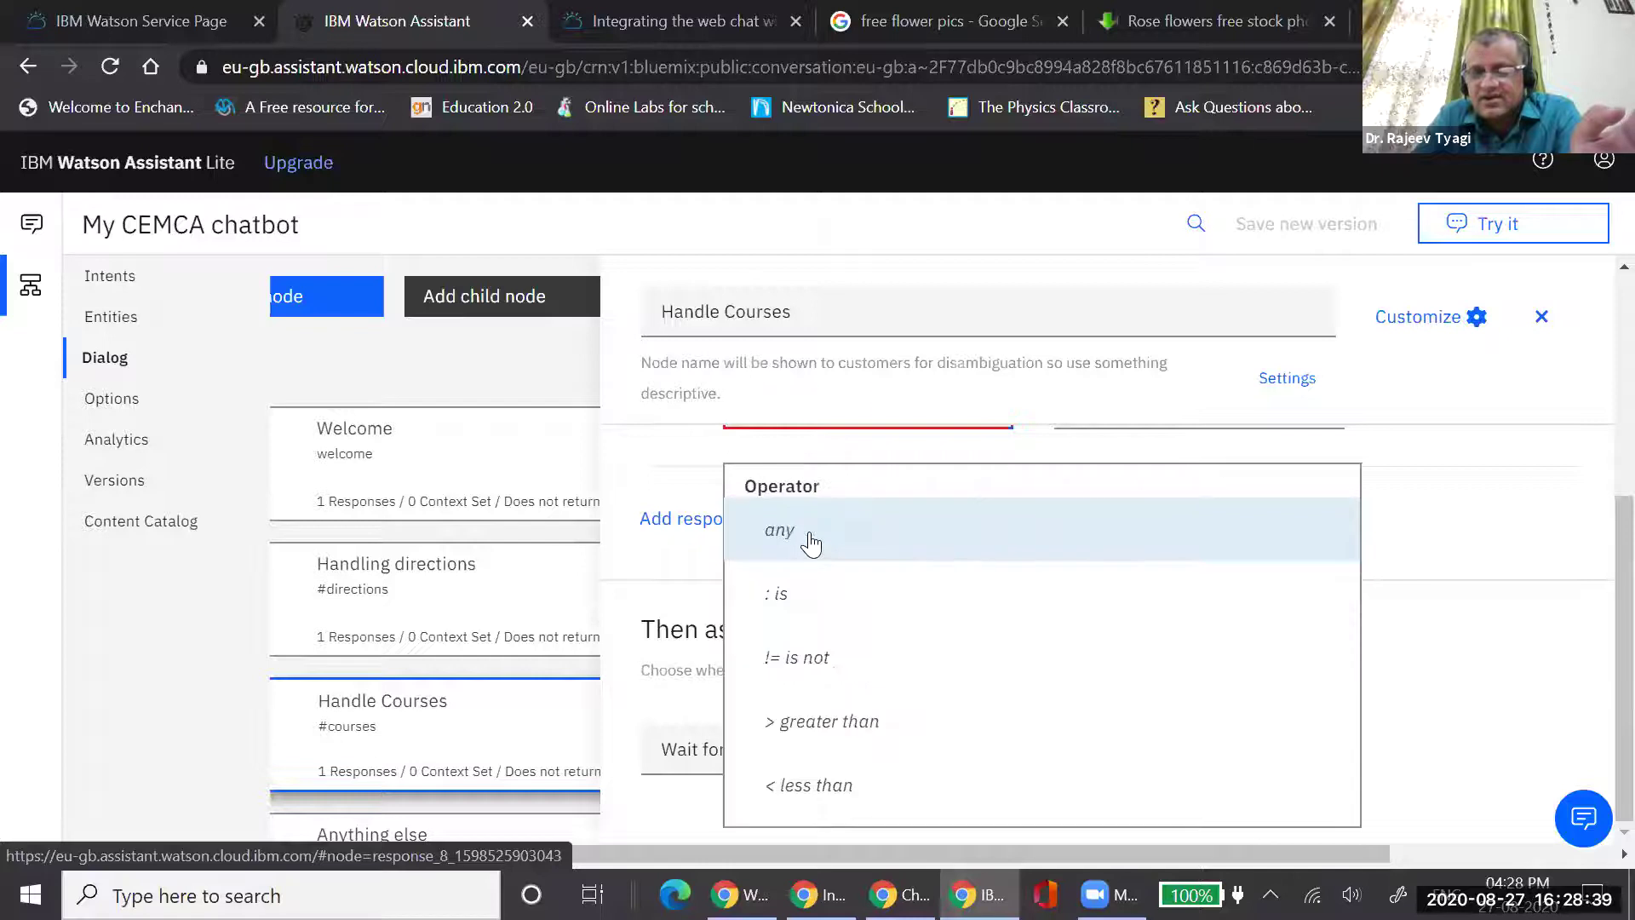
{"action": "left_click", "coordinate": [777, 595]}
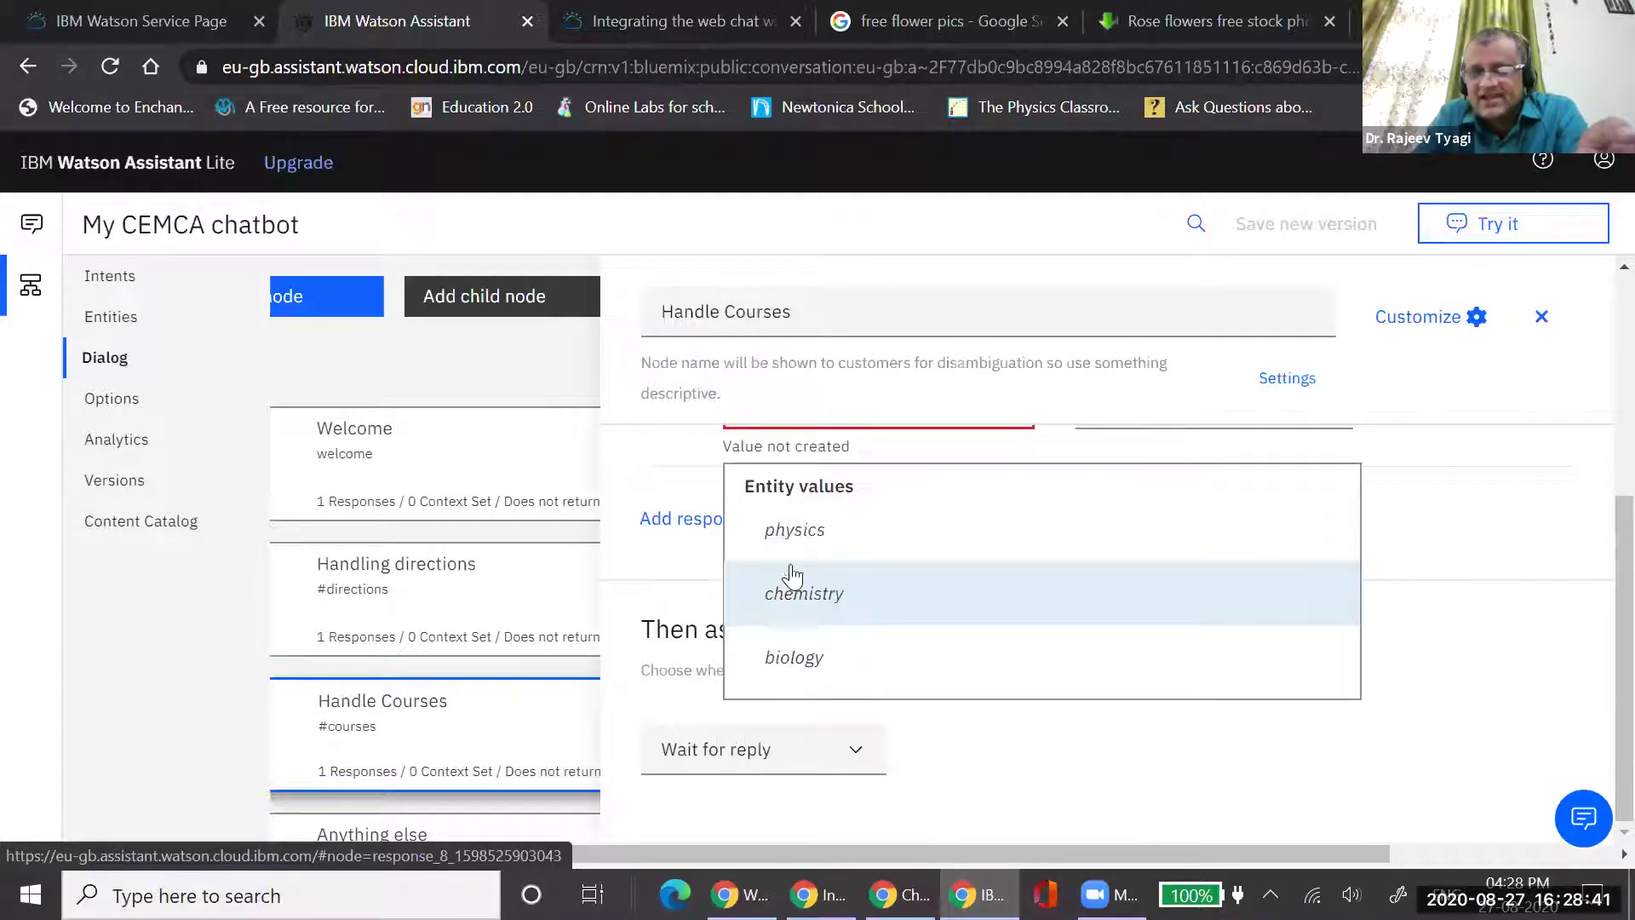
{"action": "left_click", "coordinate": [803, 535]}
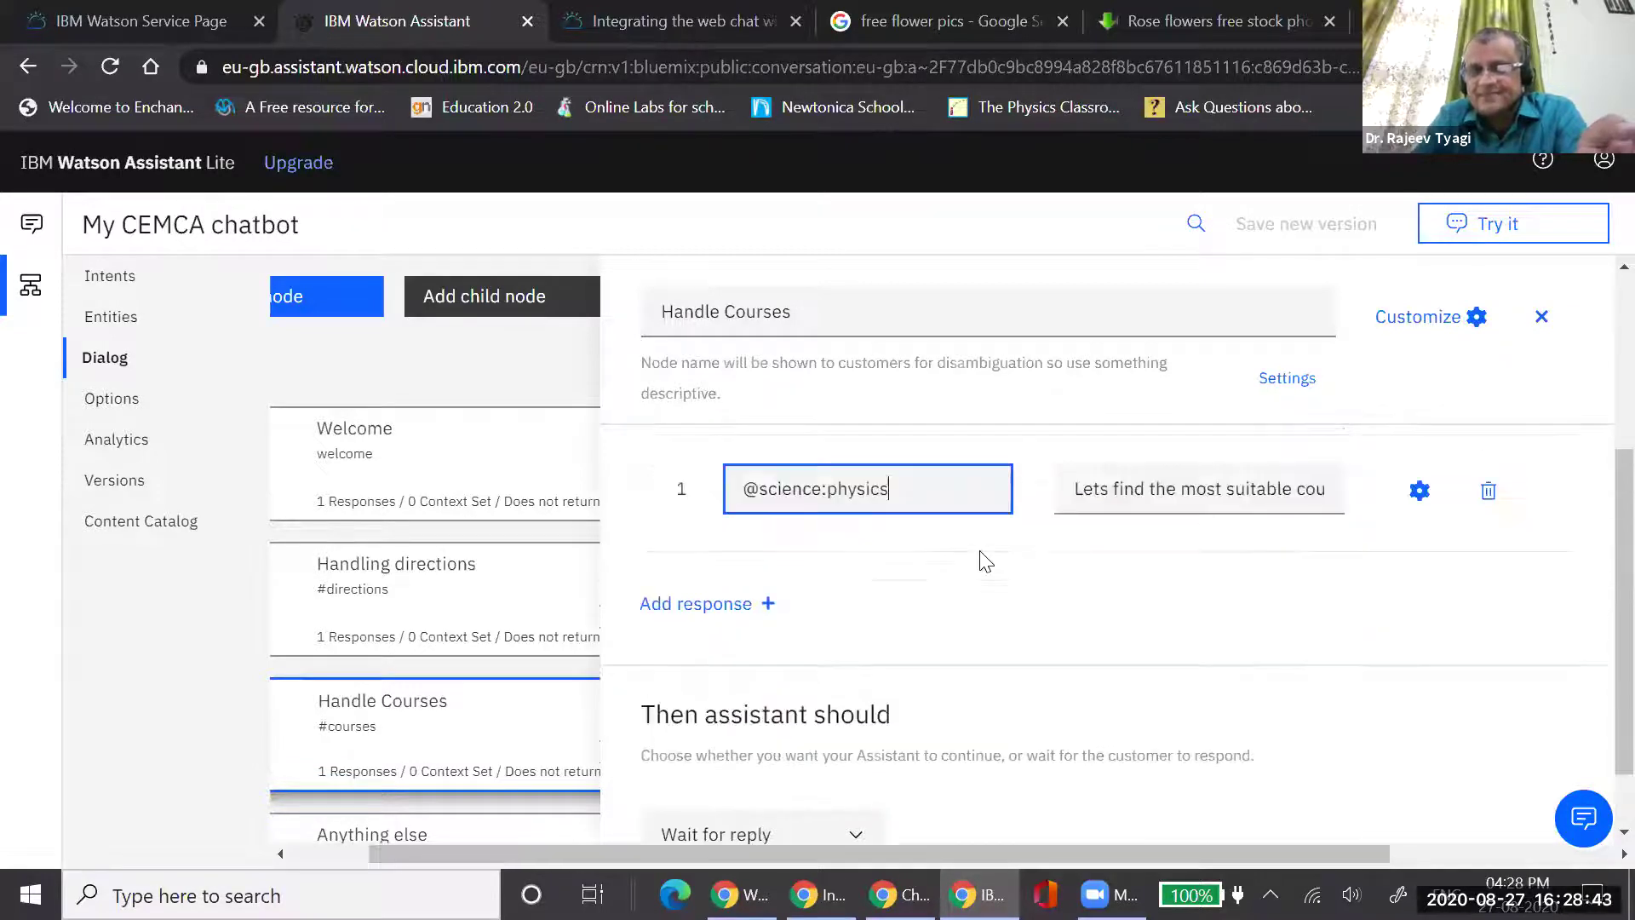
{"action": "left_click", "coordinate": [1130, 501]}
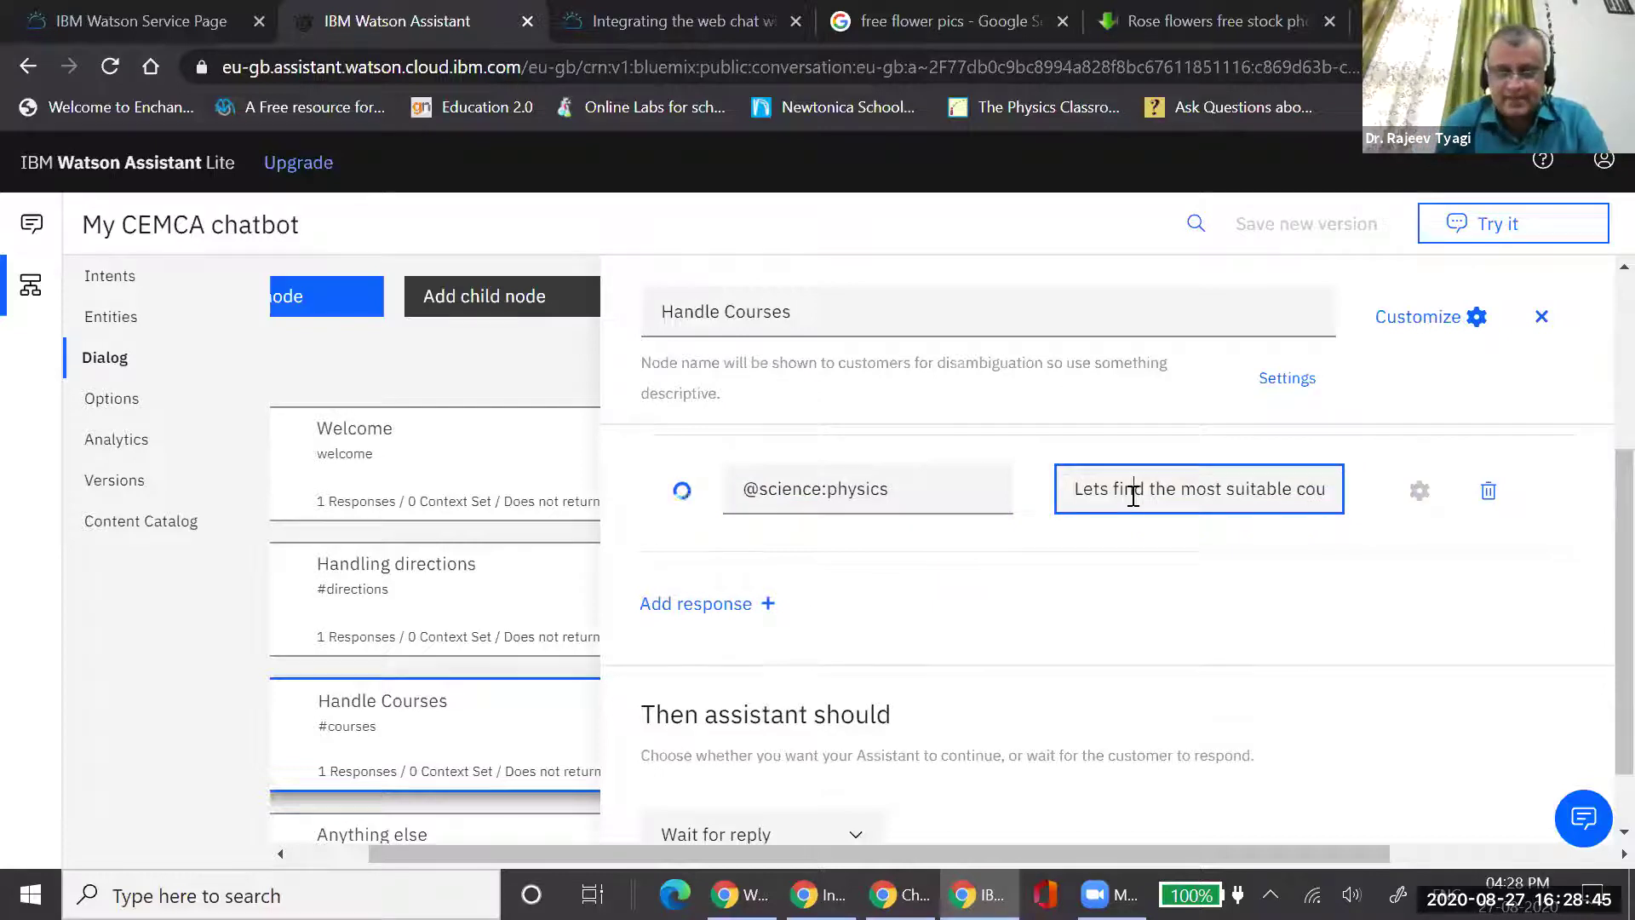
{"action": "type", "text": "Physics"}
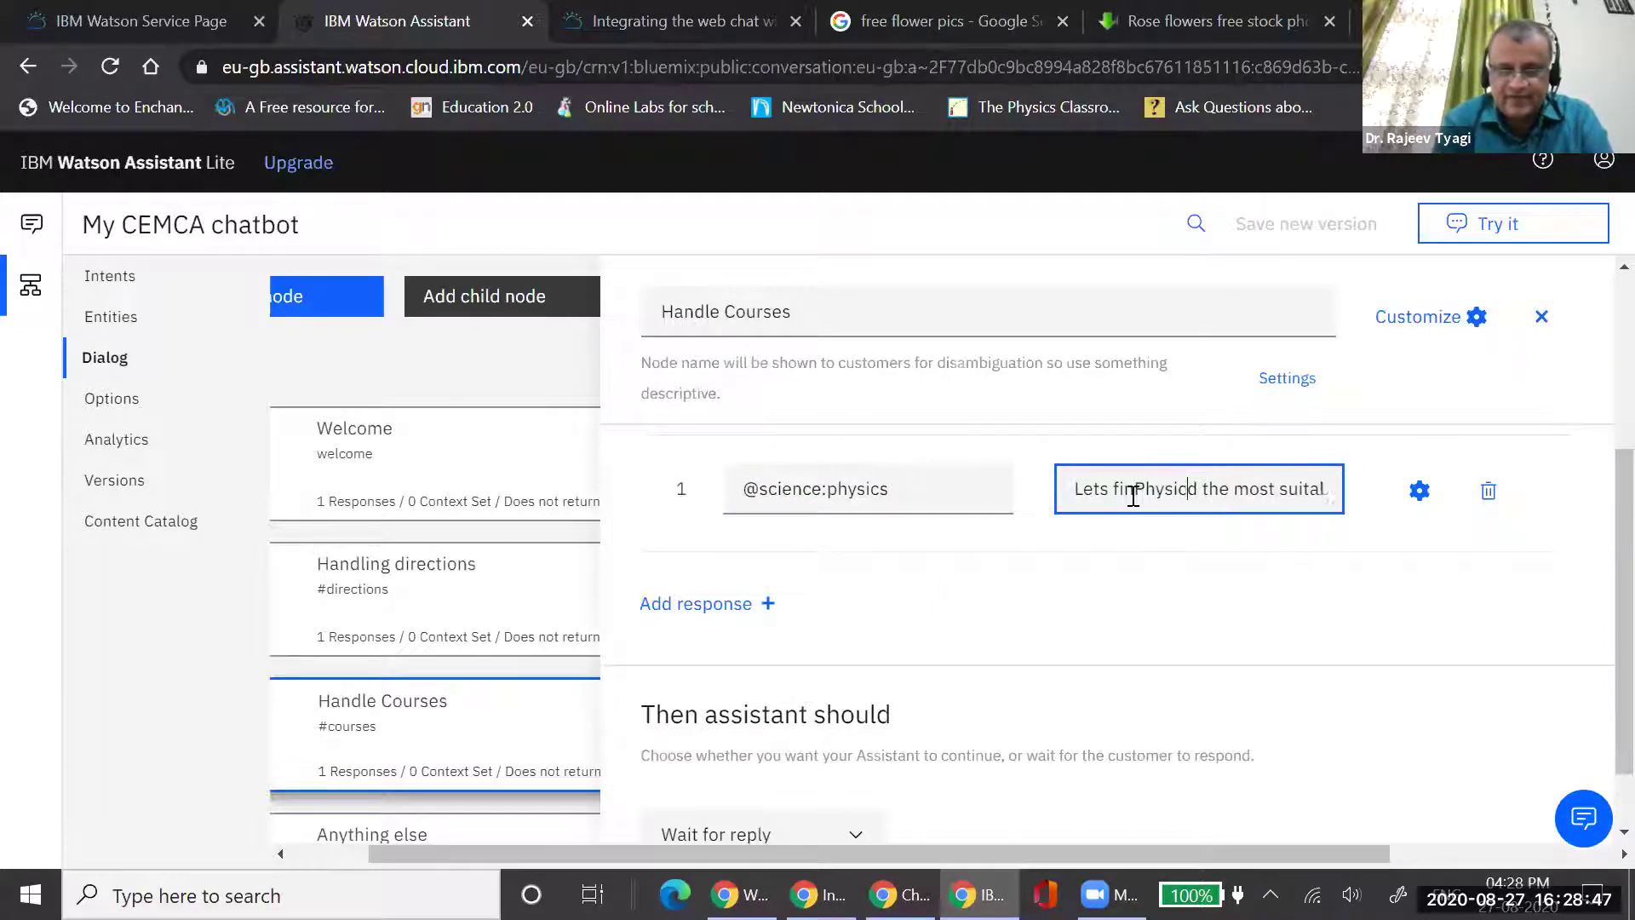
{"action": "type", "text": " i"}
{"action": "key", "text": "BackSpace"}
{"action": "key", "text": "BackSpace"}
{"action": "key", "text": "BackSpace"}
{"action": "key", "text": "BackSpace"}
{"action": "key", "text": "BackSpace"}
{"action": "key", "text": "BackSpace"}
{"action": "key", "text": "BackSpace"}
{"action": "key", "text": "BackSpace"}
{"action": "key", "text": "BackSpace"}
{"action": "key", "text": "BackSpace"}
{"action": "key", "text": "BackSpace"}
{"action": "key", "text": "BackSpace"}
{"action": "key", "text": "BackSpace"}
{"action": "key", "text": "BackSpace"}
{"action": "key", "text": "BackSpace"}
{"action": "key", "text": "BackSpace"}
{"action": "key", "text": "BackSpace"}
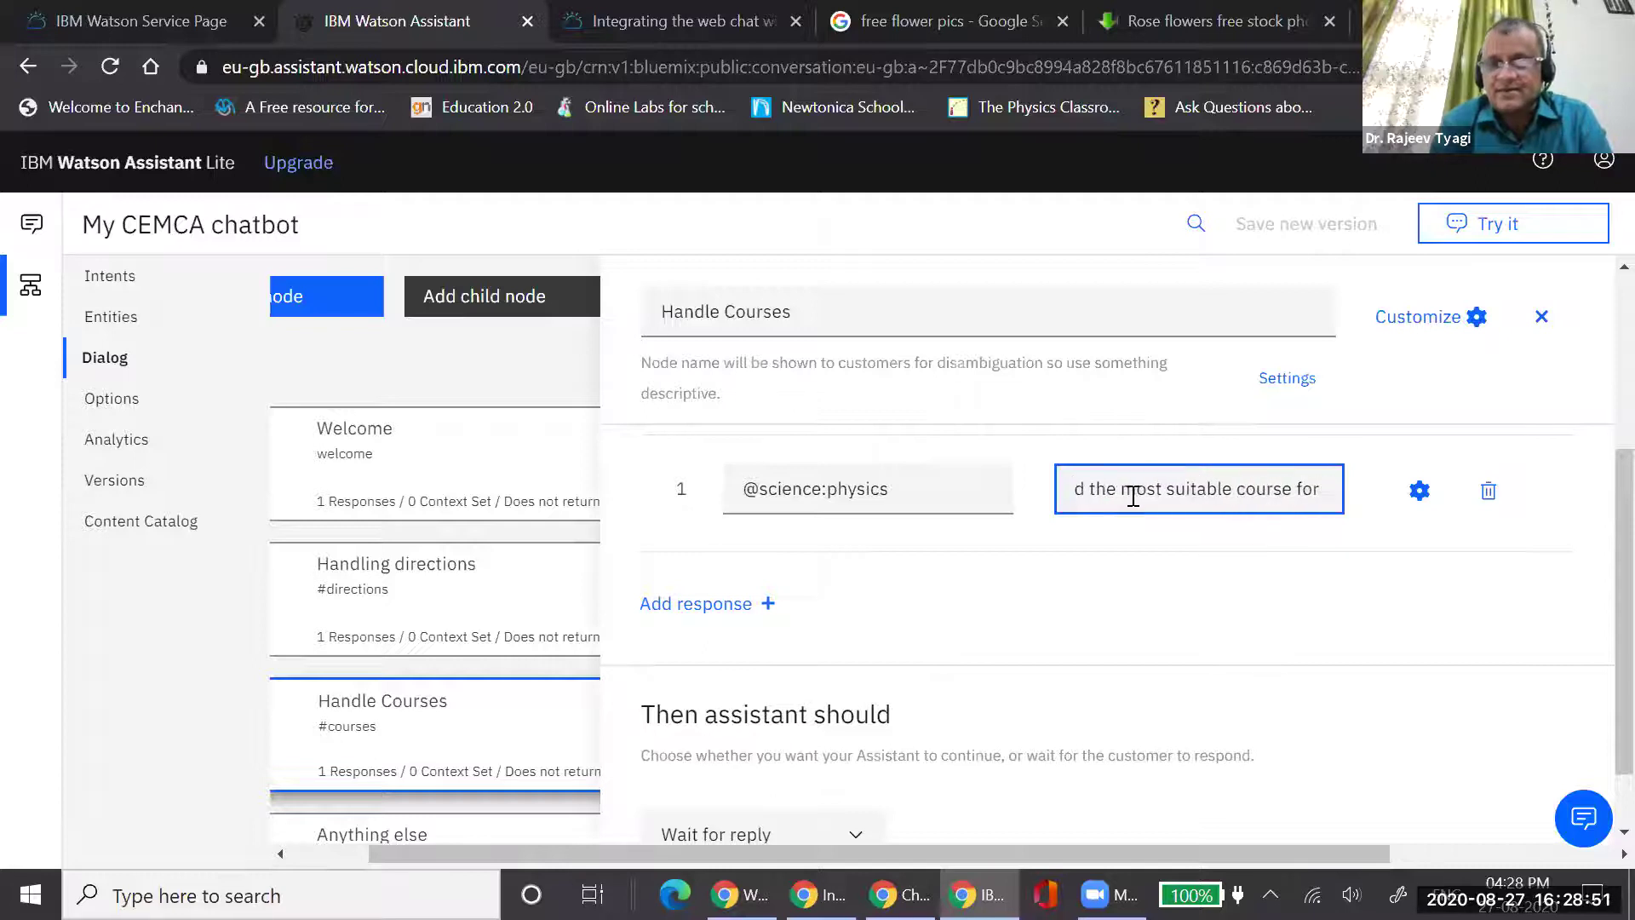
{"action": "left_click_drag", "start_coordinate": [1321, 489], "coordinate": [1049, 520]}
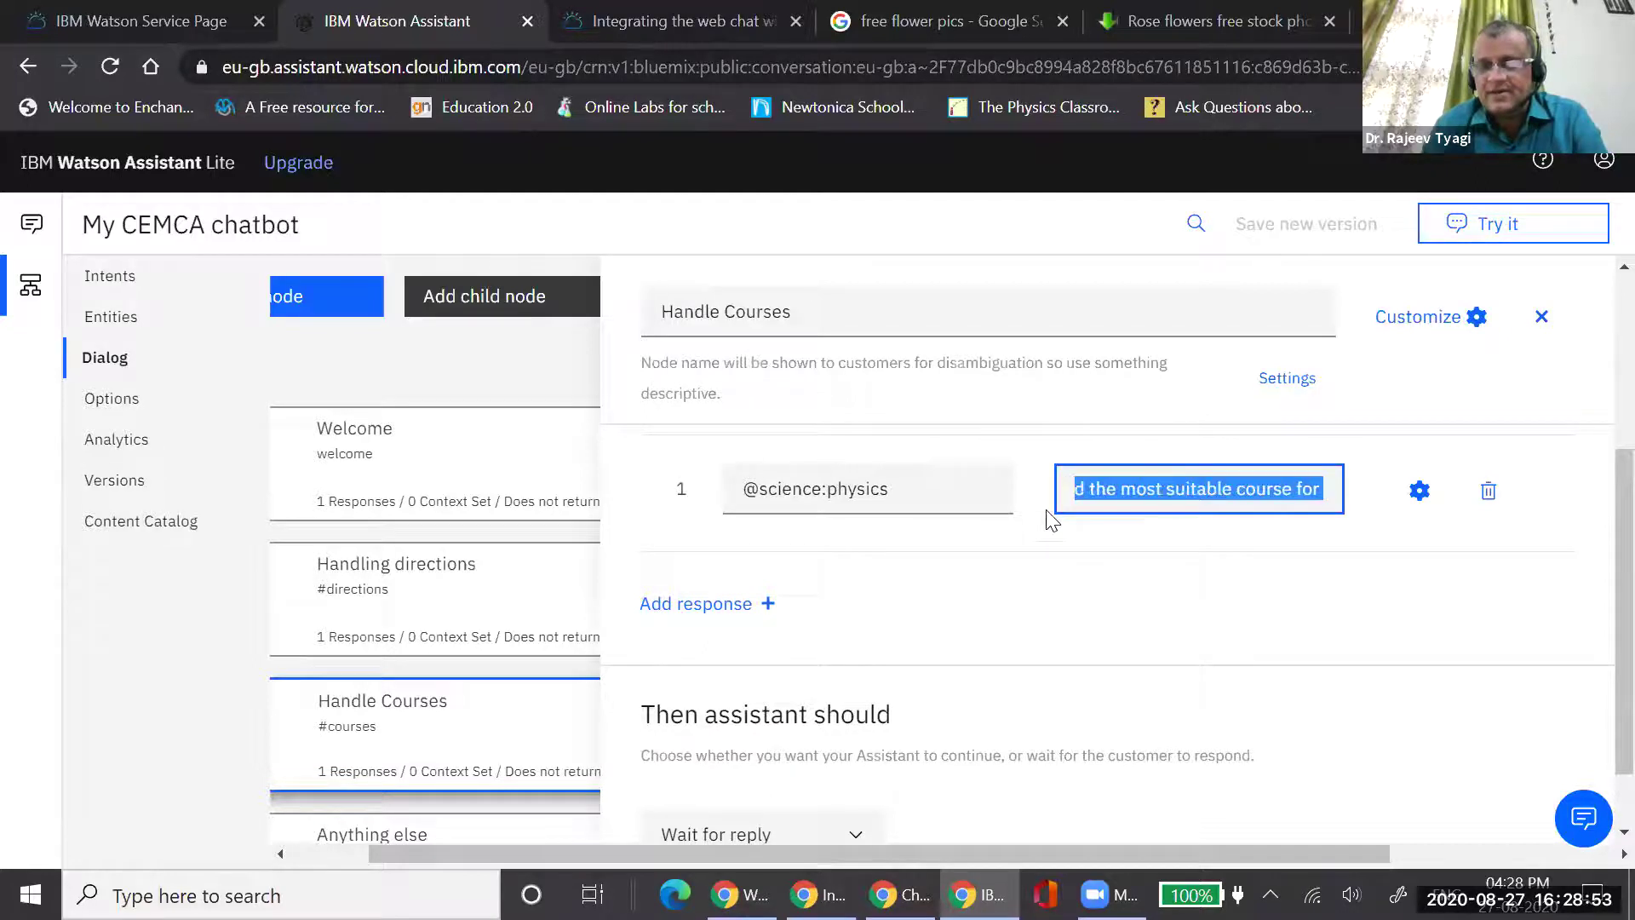
{"action": "type", "text": "pu"}
{"action": "key", "text": "BackSpace"}
{"action": "key", "text": "BackSpace"}
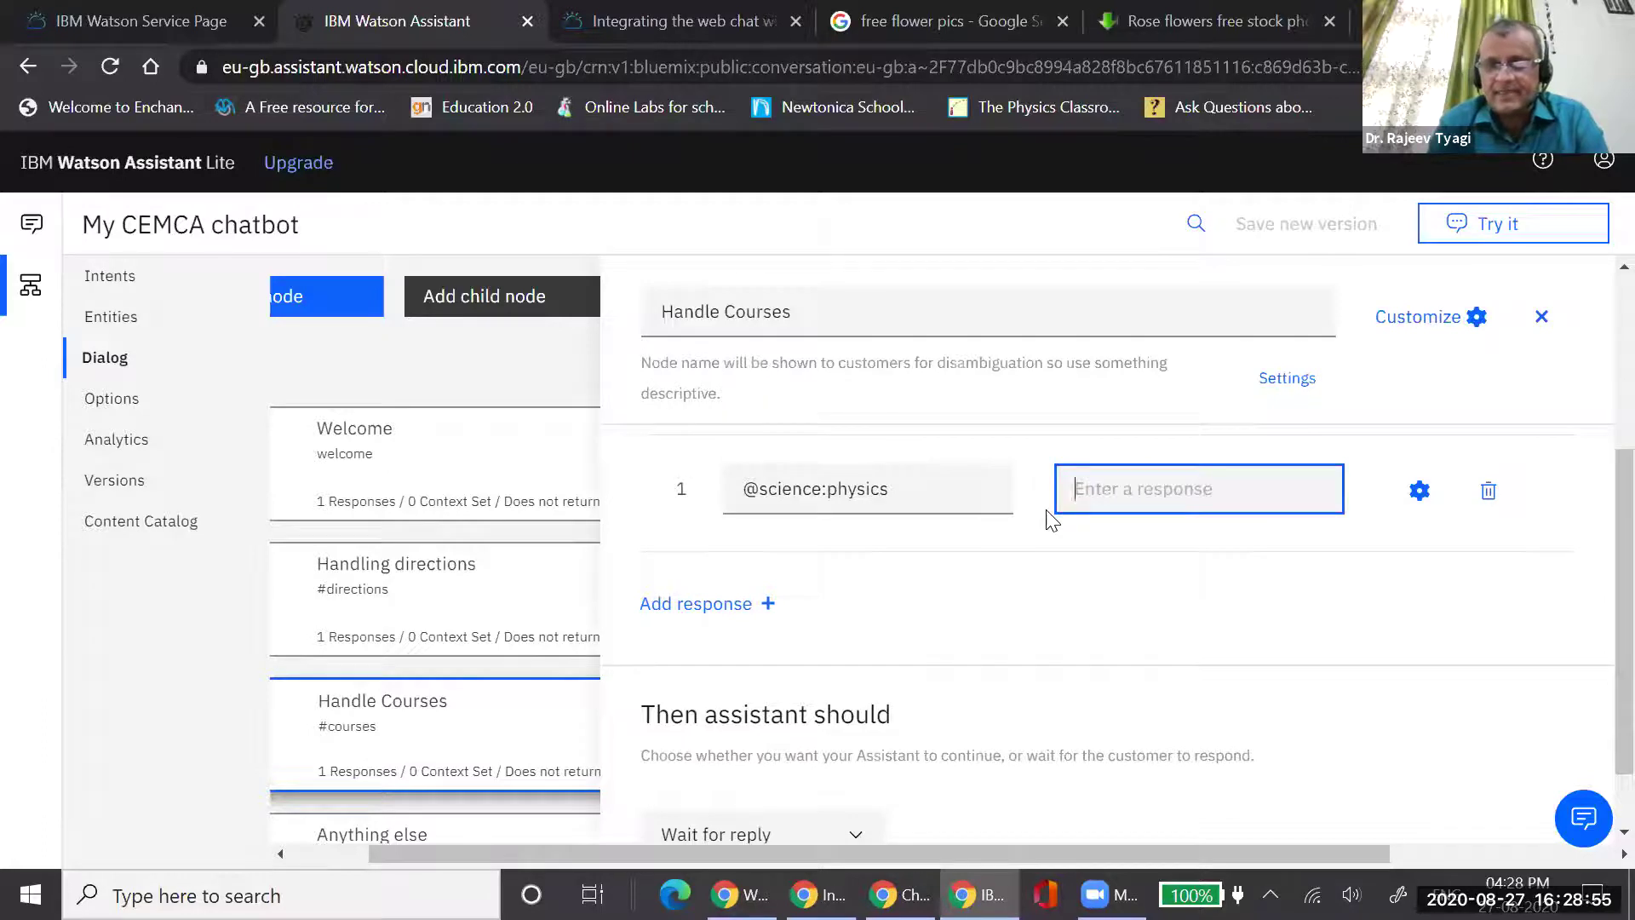
{"action": "type", "text": "Physics is a good"}
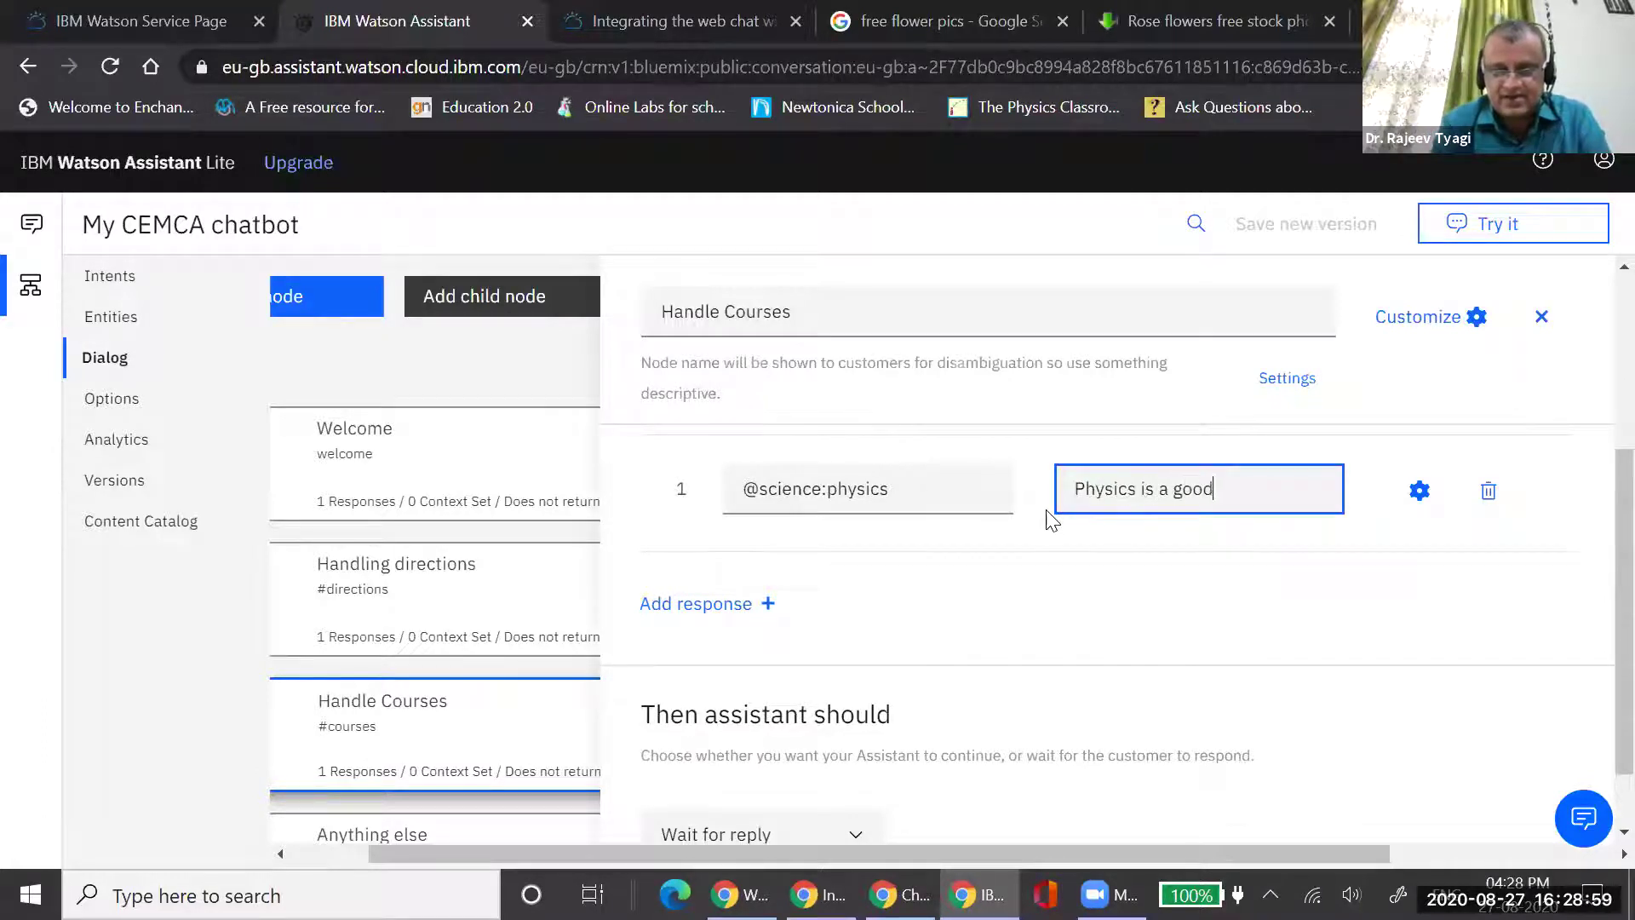
{"action": "type", "text": " choice"}
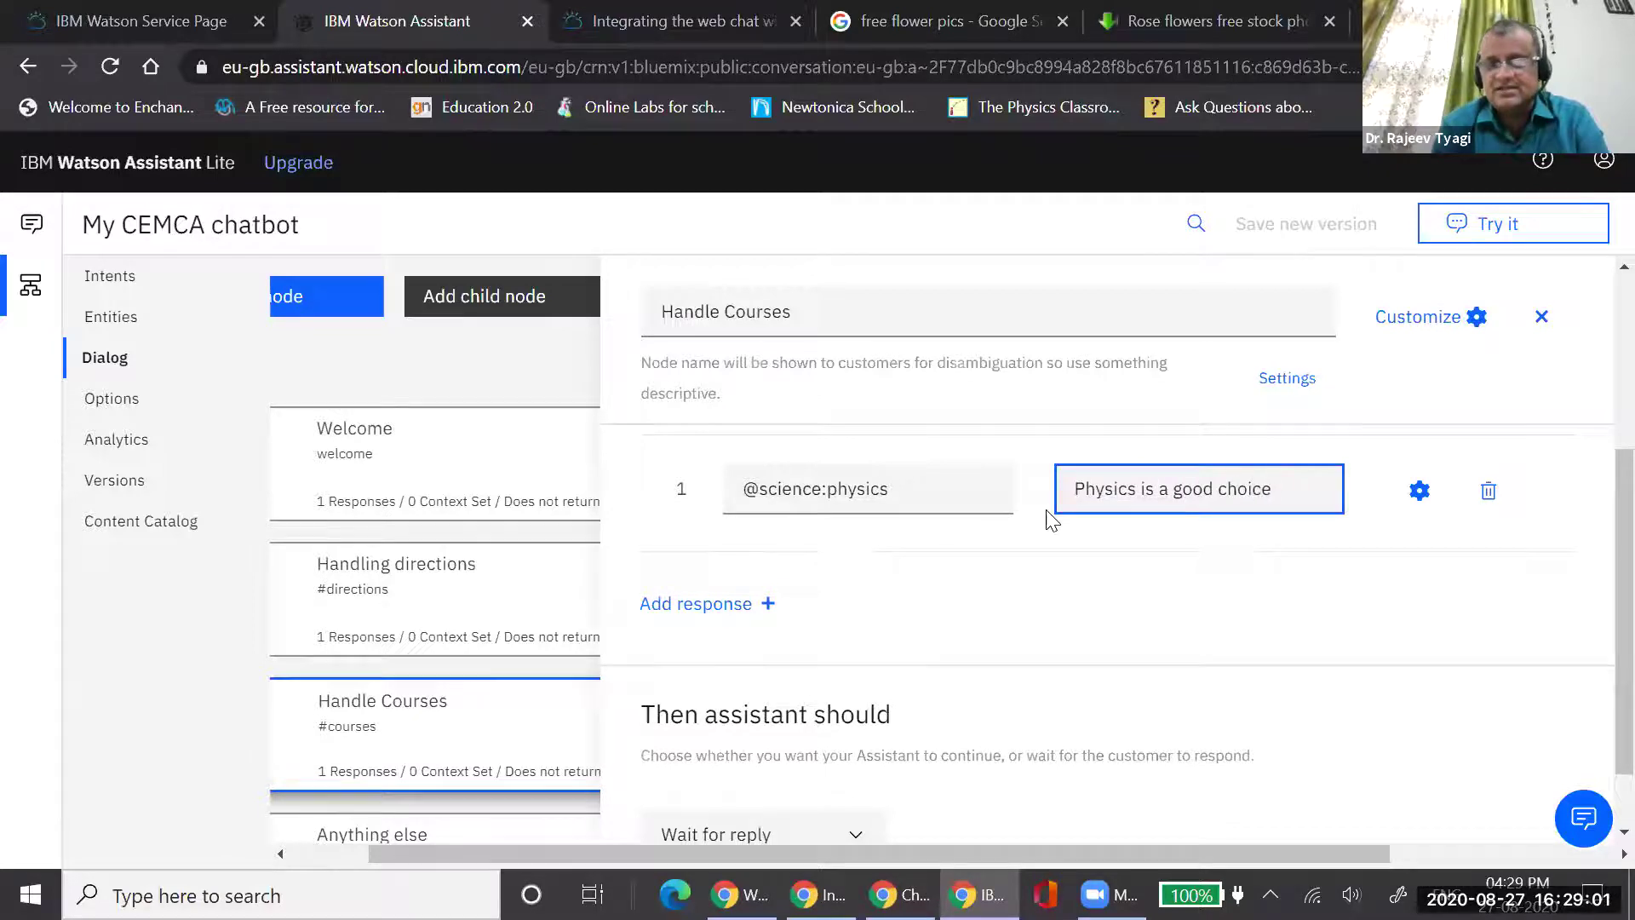
{"action": "left_click", "coordinate": [1047, 511]}
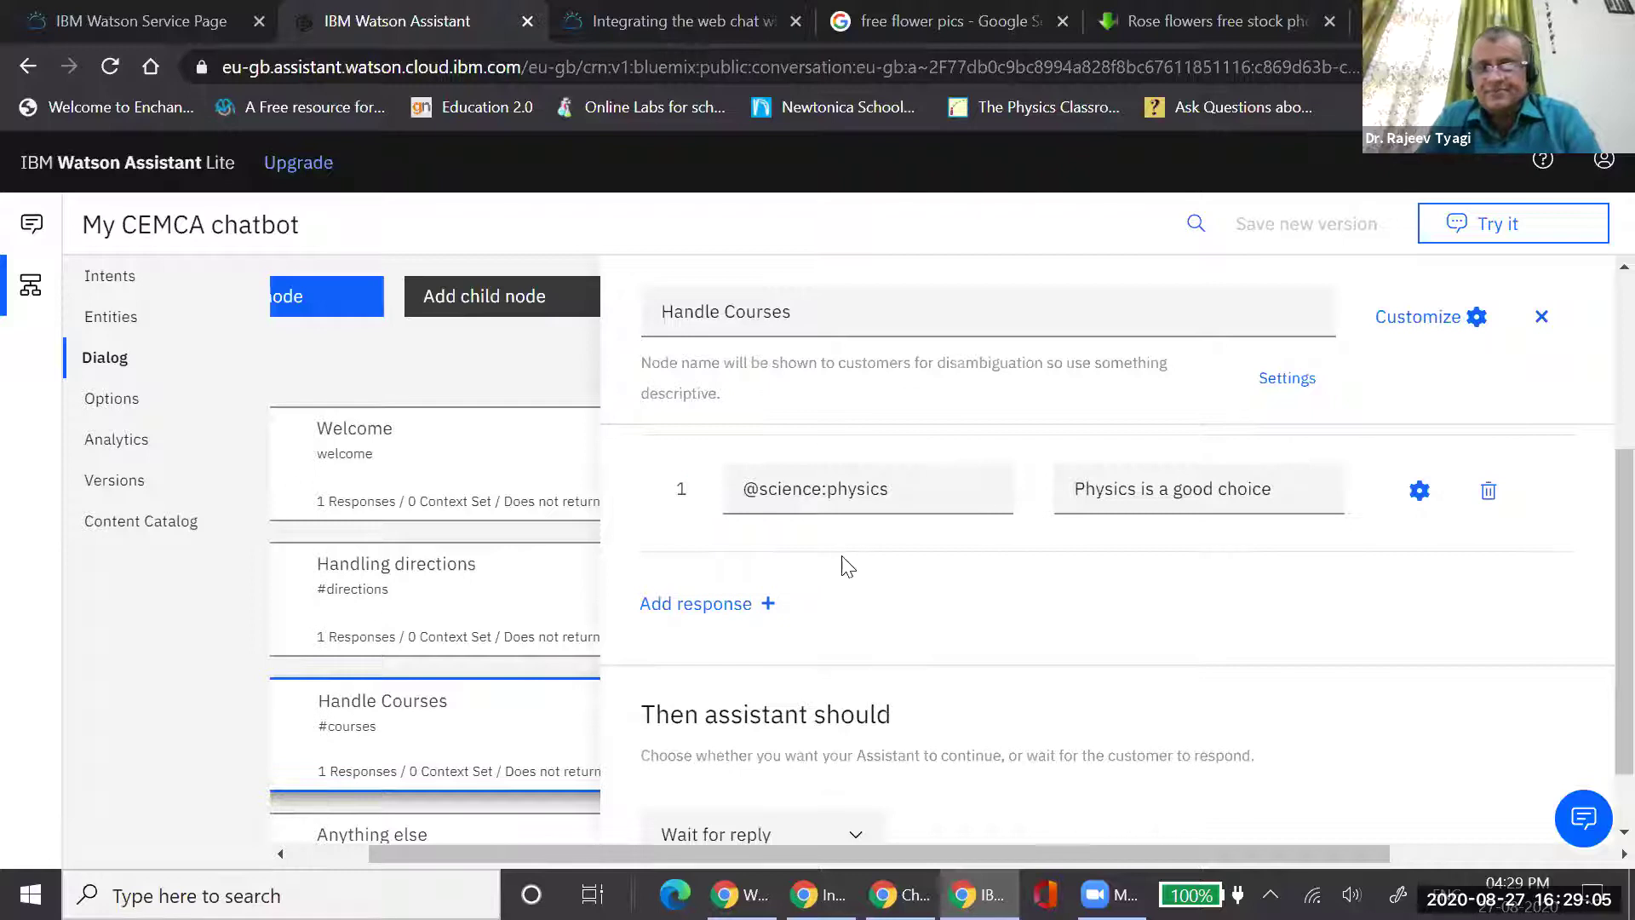
{"action": "left_click", "coordinate": [762, 603]}
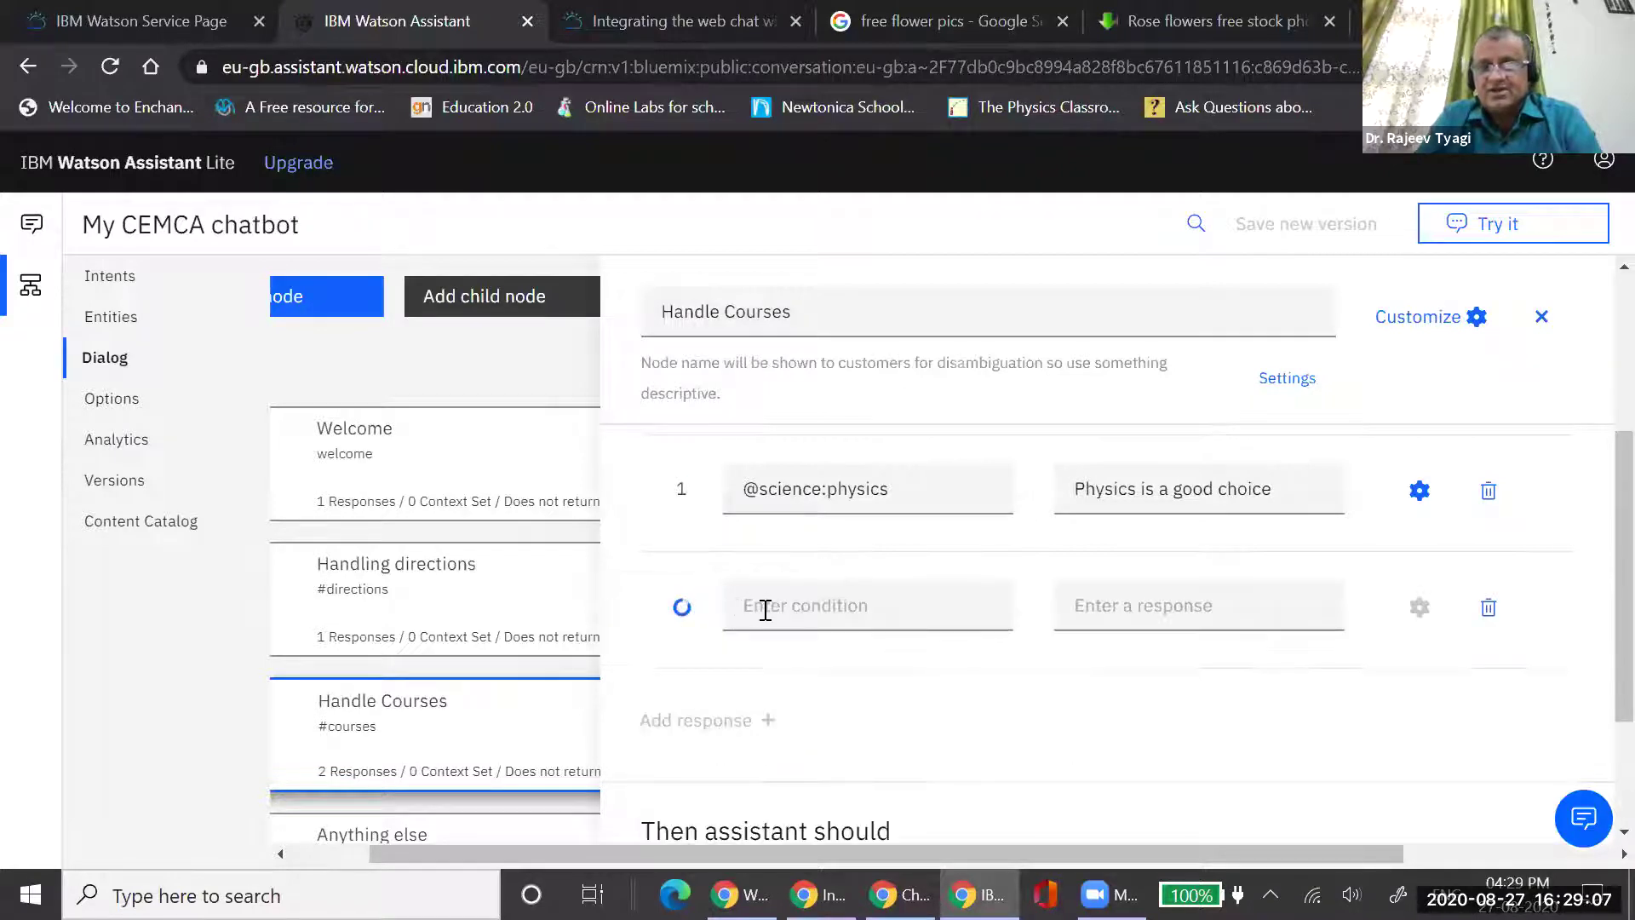
{"action": "left_click", "coordinate": [766, 610]}
{"action": "left_click", "coordinate": [807, 595]}
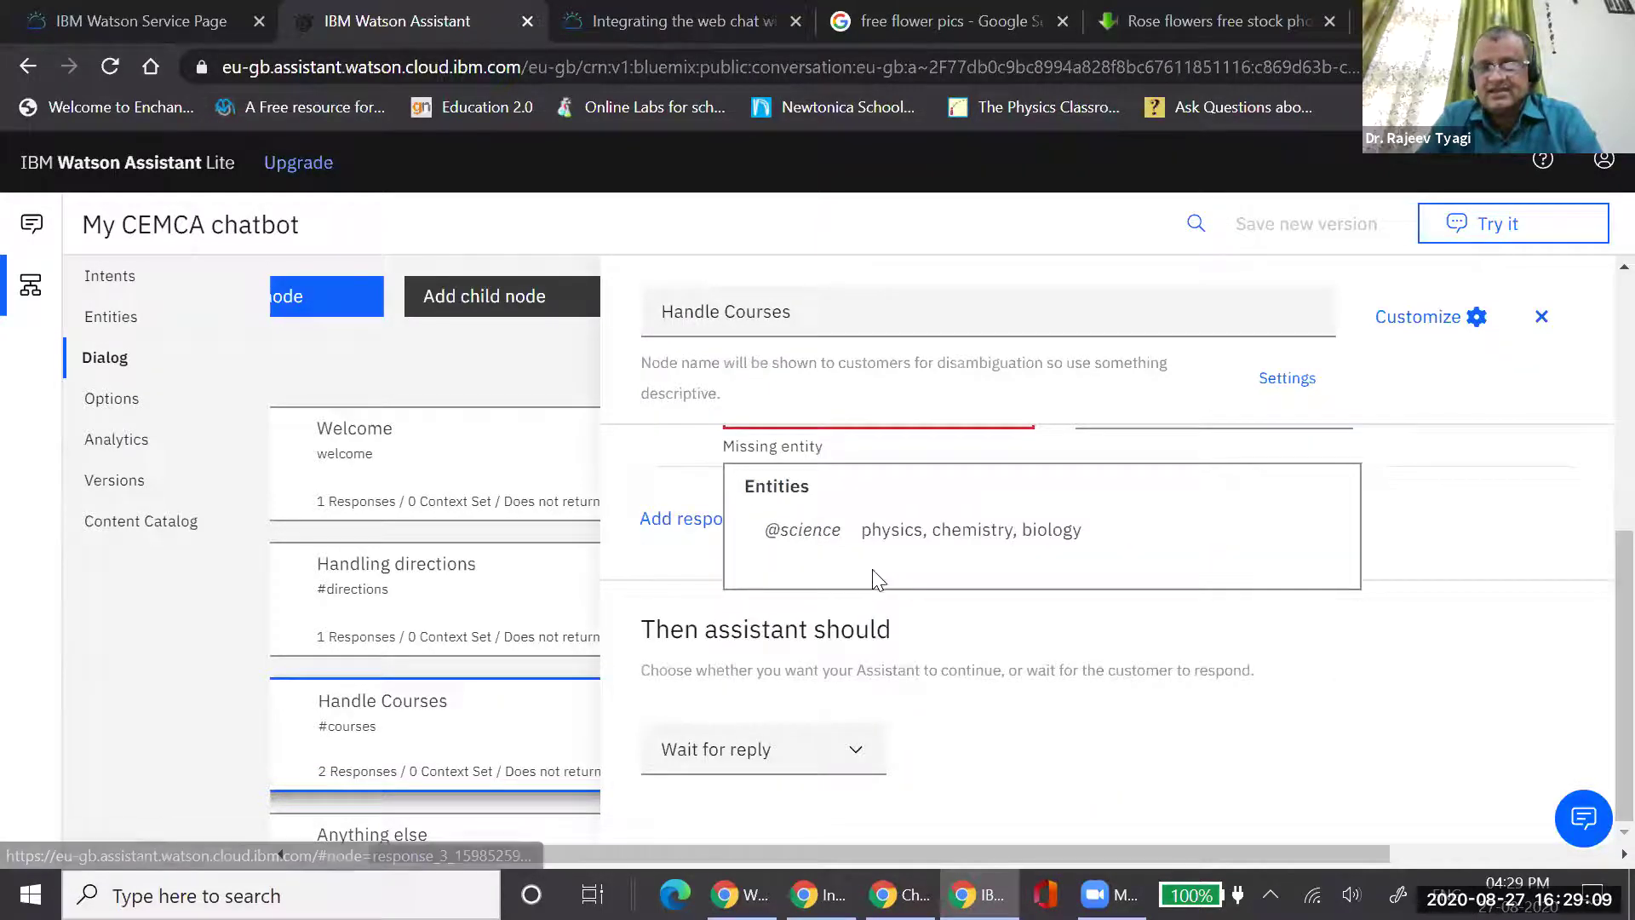
{"action": "left_click", "coordinate": [823, 535]}
{"action": "left_click", "coordinate": [811, 614]}
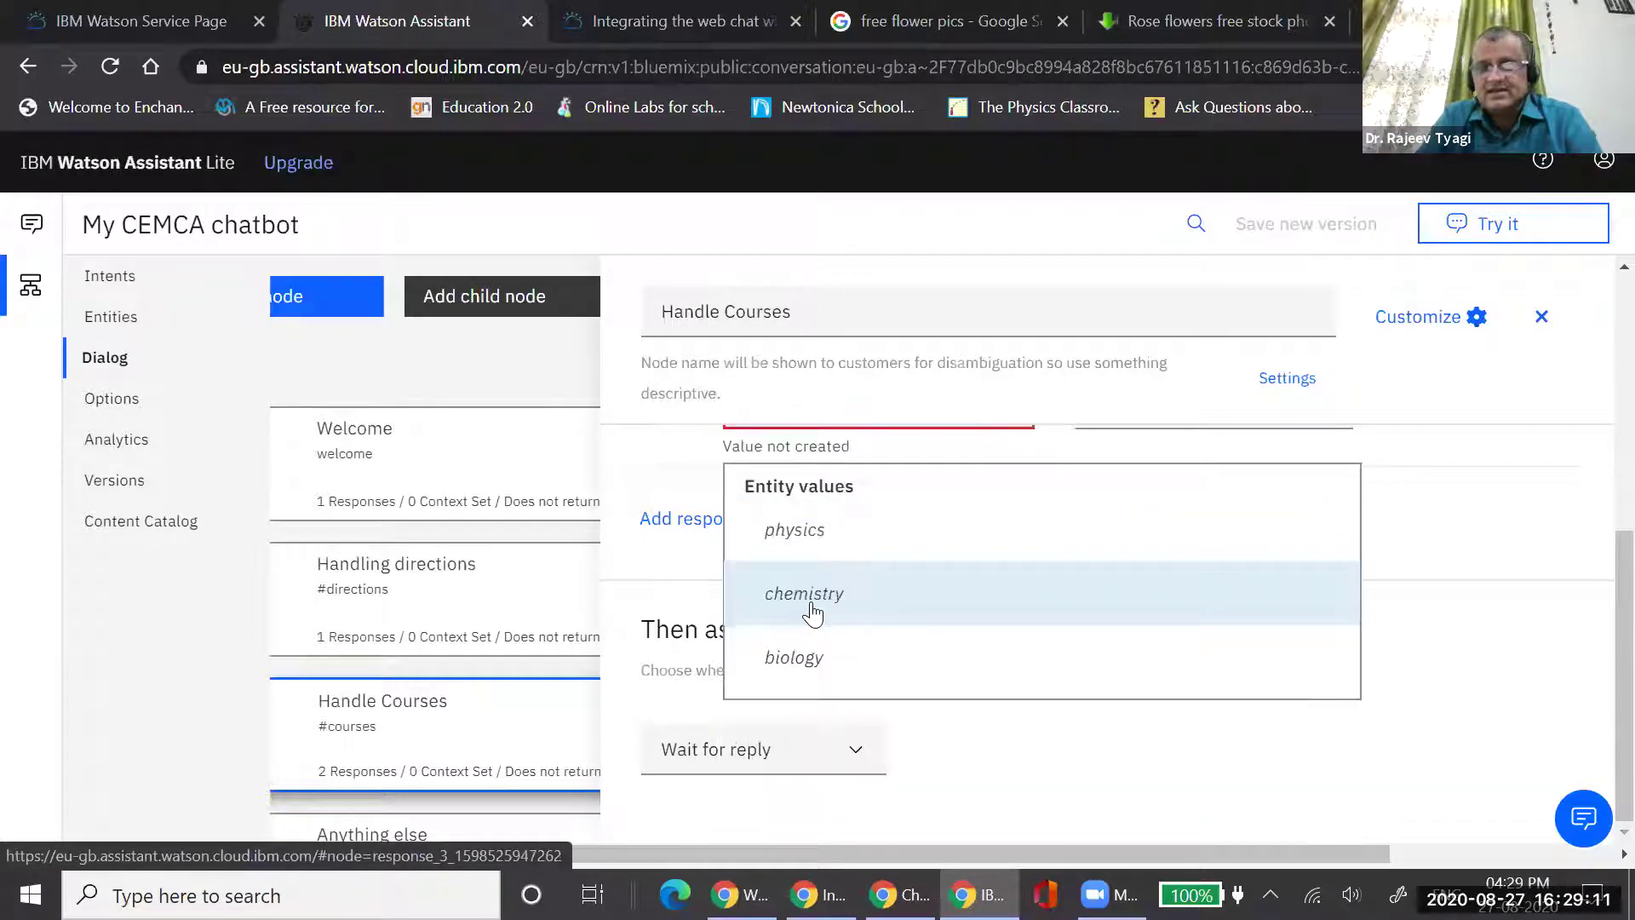
{"action": "left_click", "coordinate": [811, 603]}
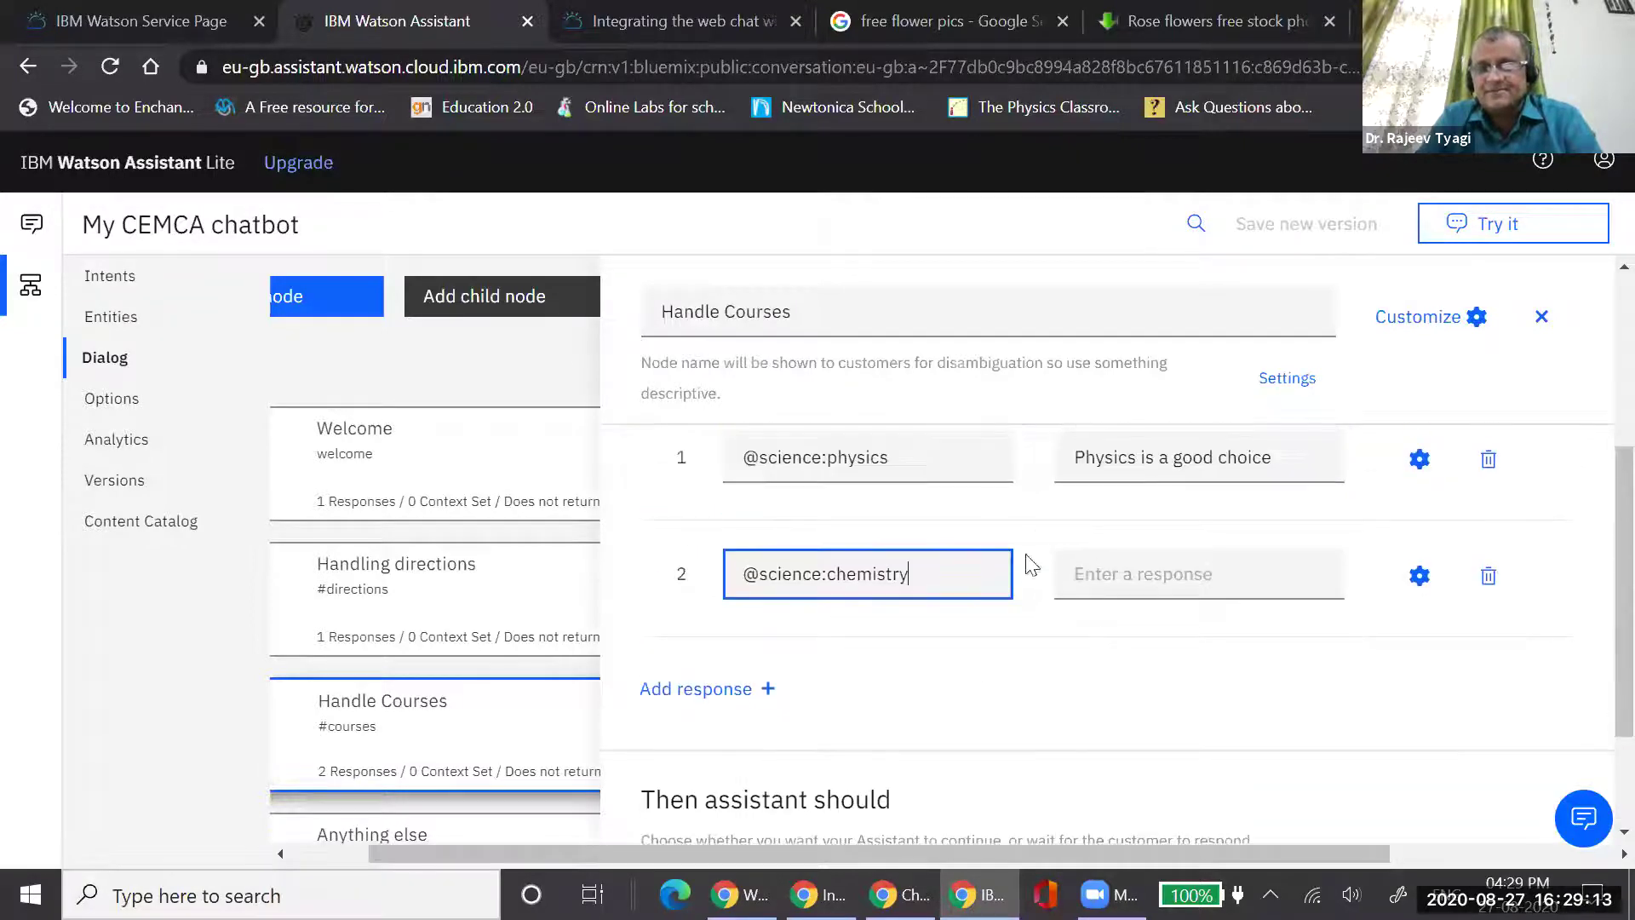
{"action": "left_click", "coordinate": [1107, 572]}
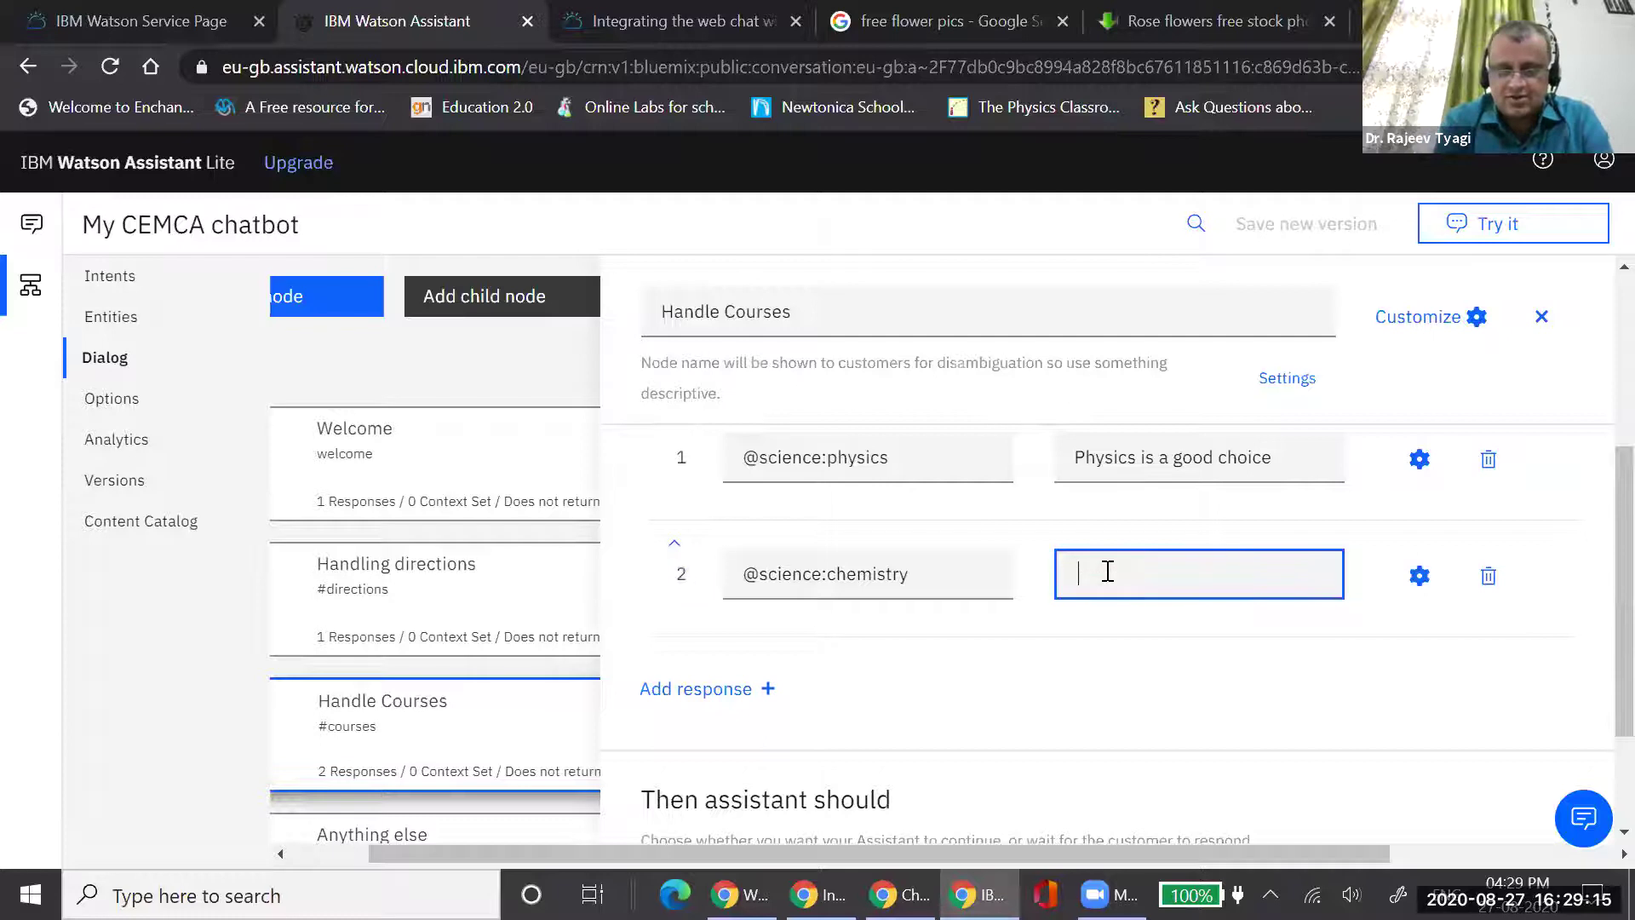
{"action": "type", "text": "you are"}
{"action": "type", "text": "in"}
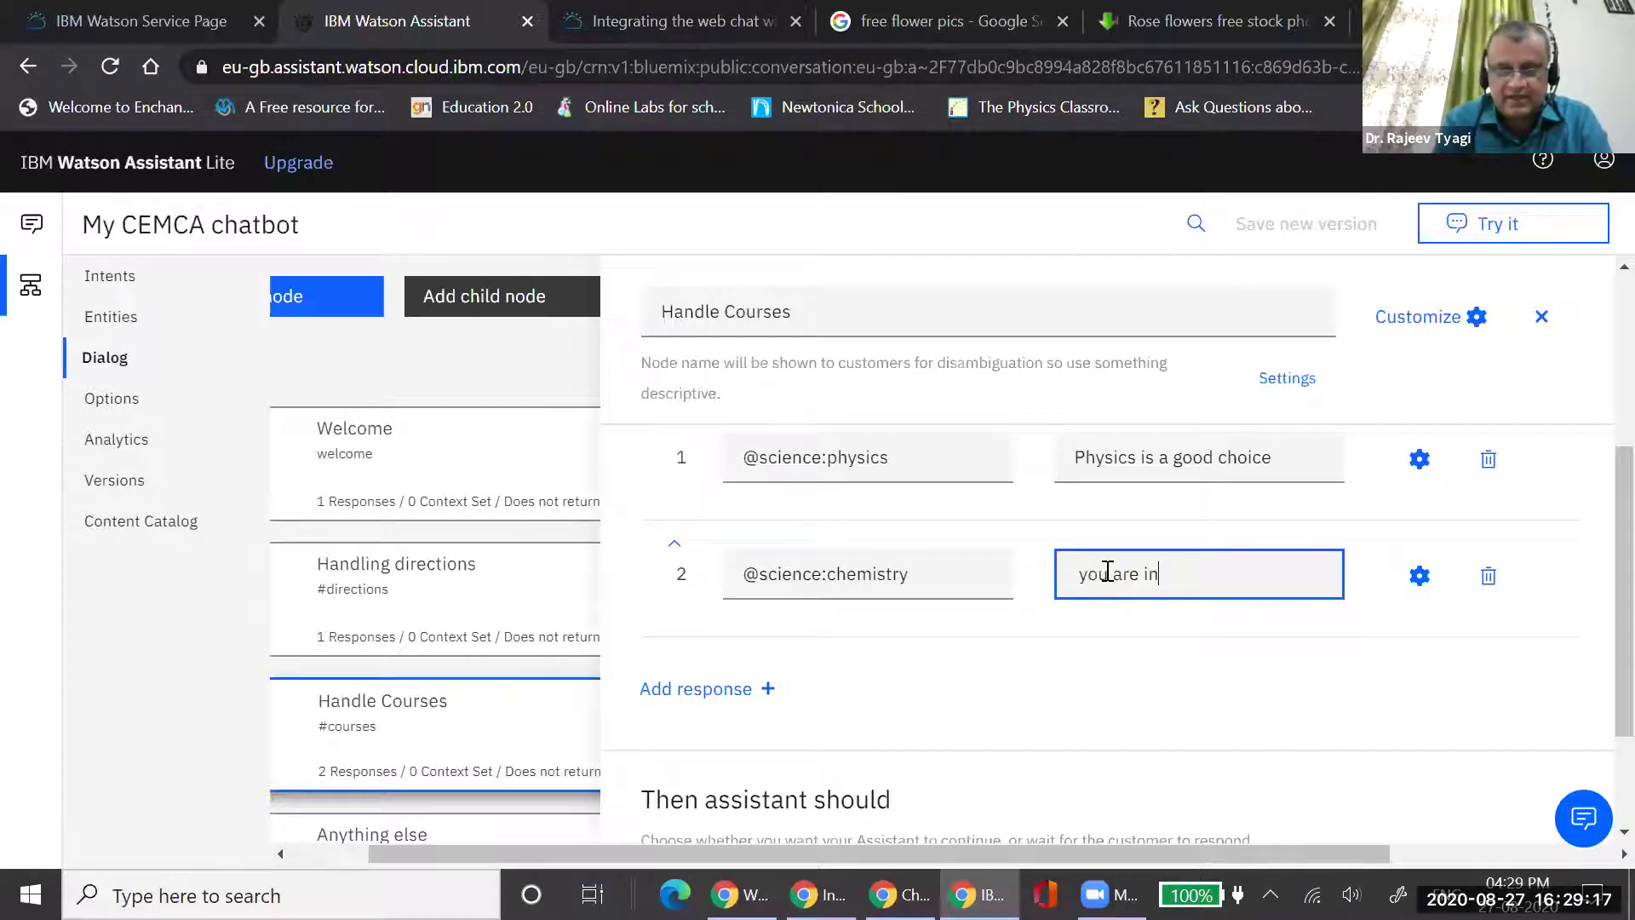
{"action": "type", "text": "terested in chemicals"}
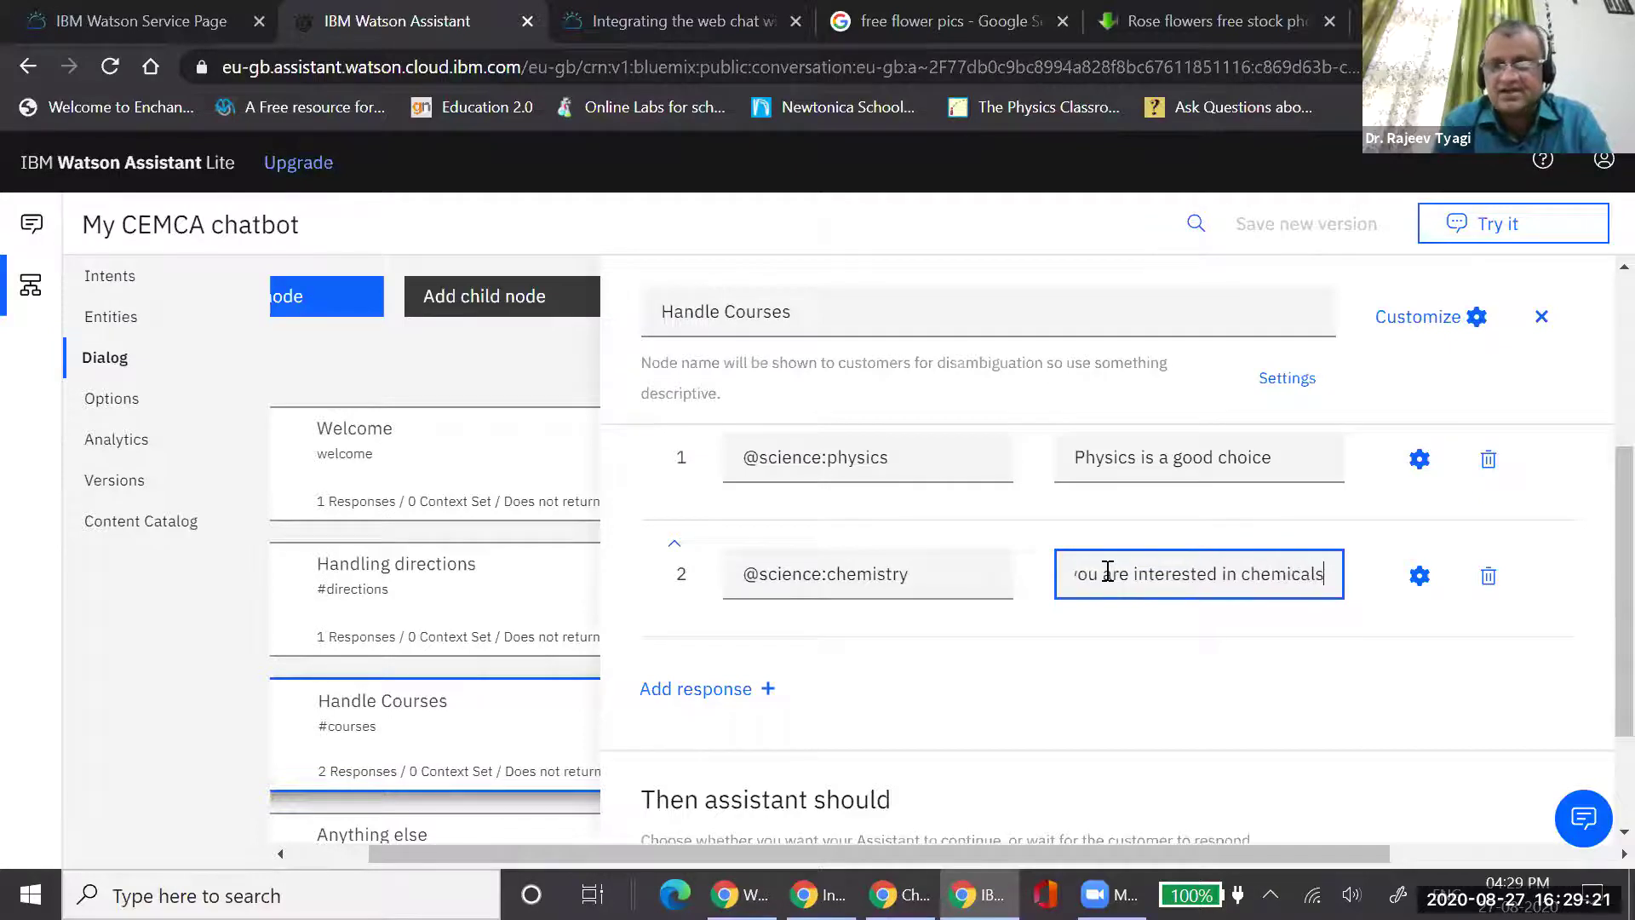
{"action": "type", "text": "!!!"}
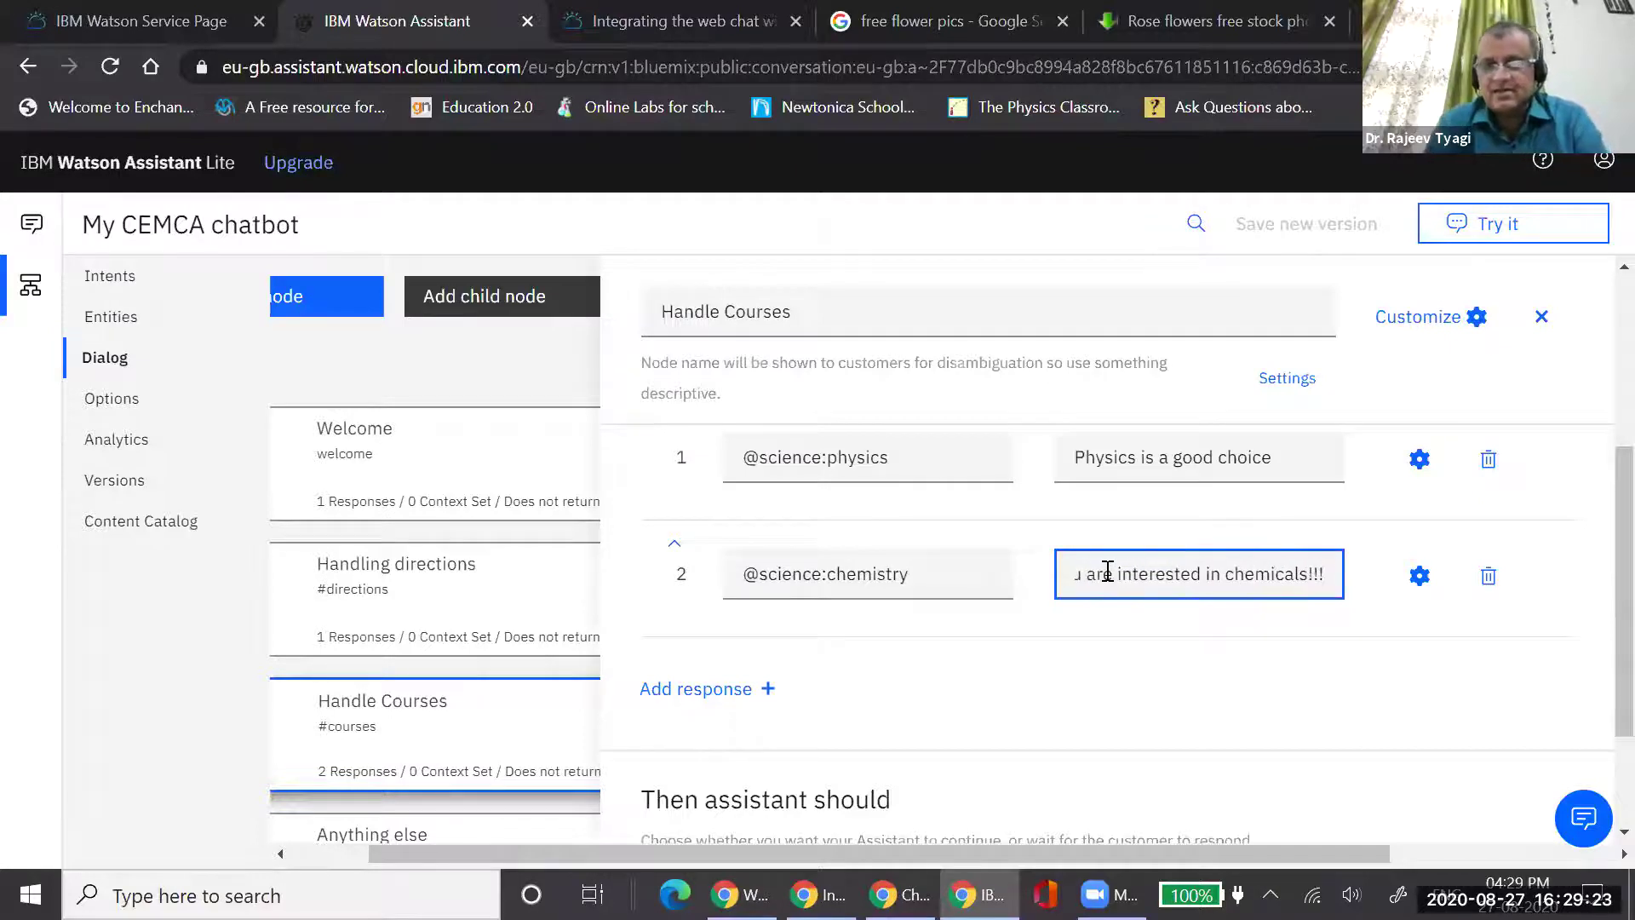
{"action": "key", "text": "Return"}
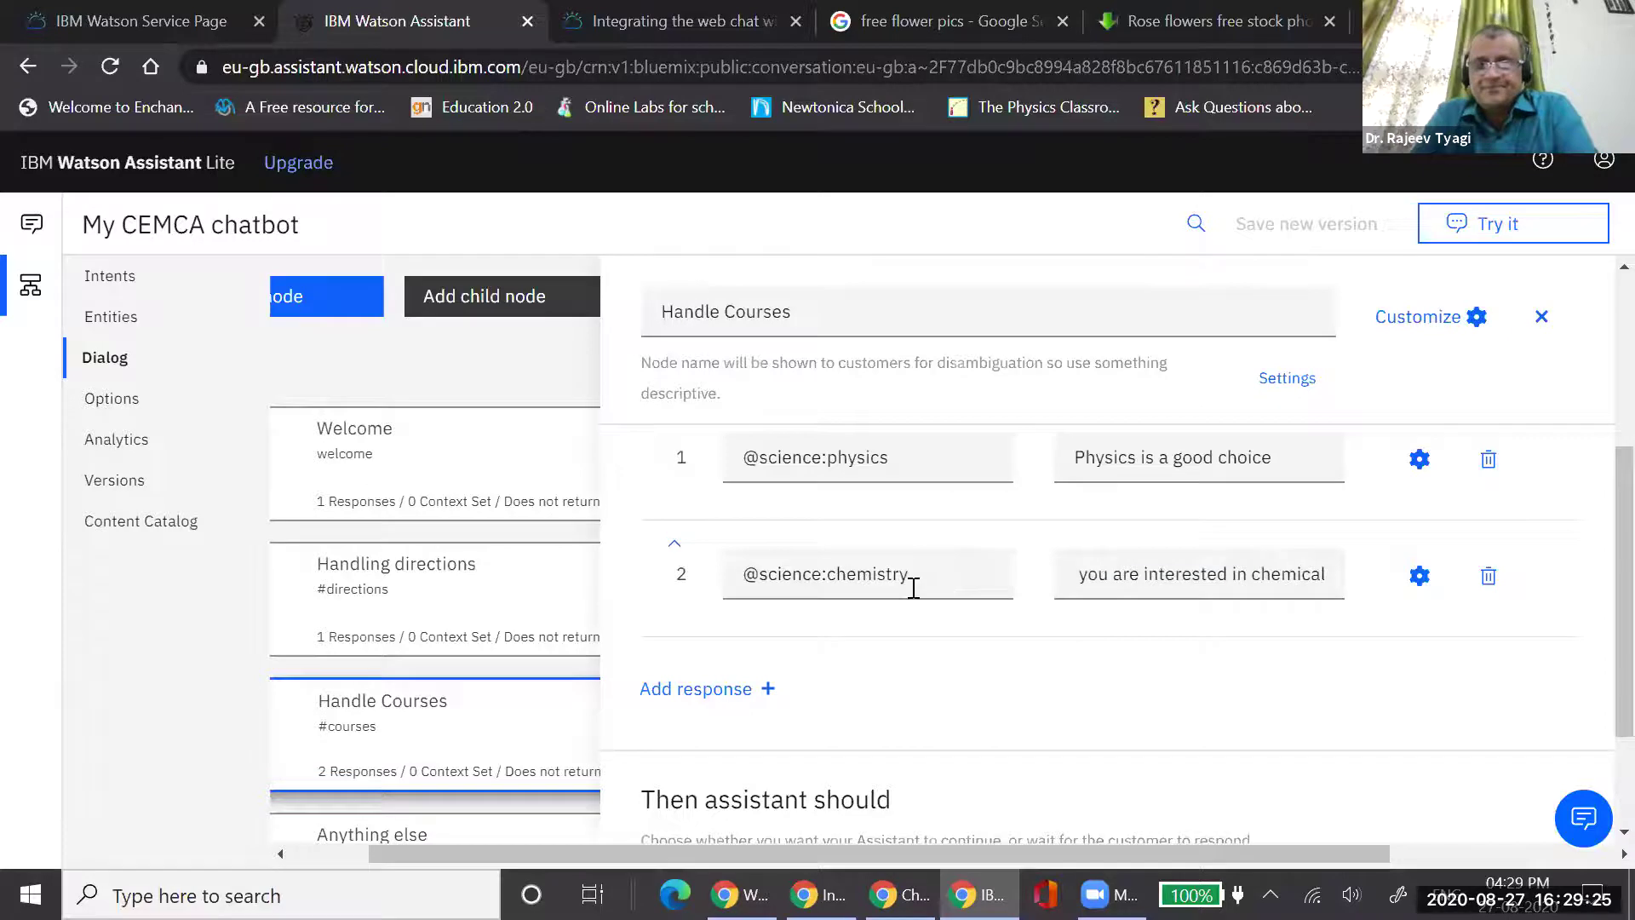
{"action": "left_click", "coordinate": [675, 691]}
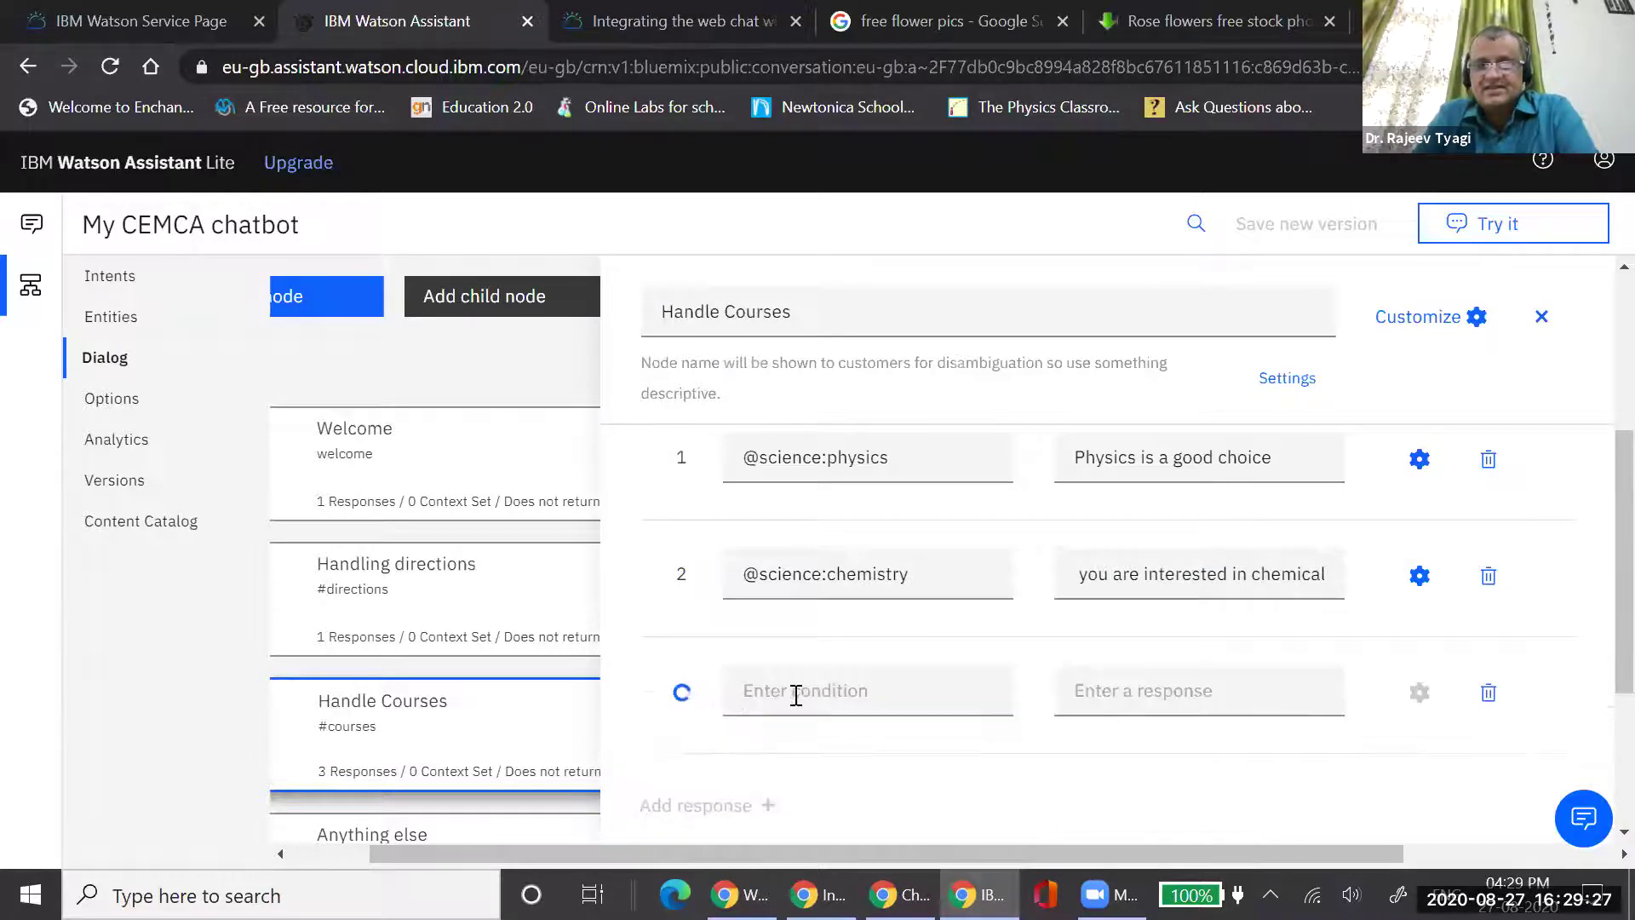
{"action": "left_click", "coordinate": [796, 693]}
{"action": "left_click", "coordinate": [792, 591]}
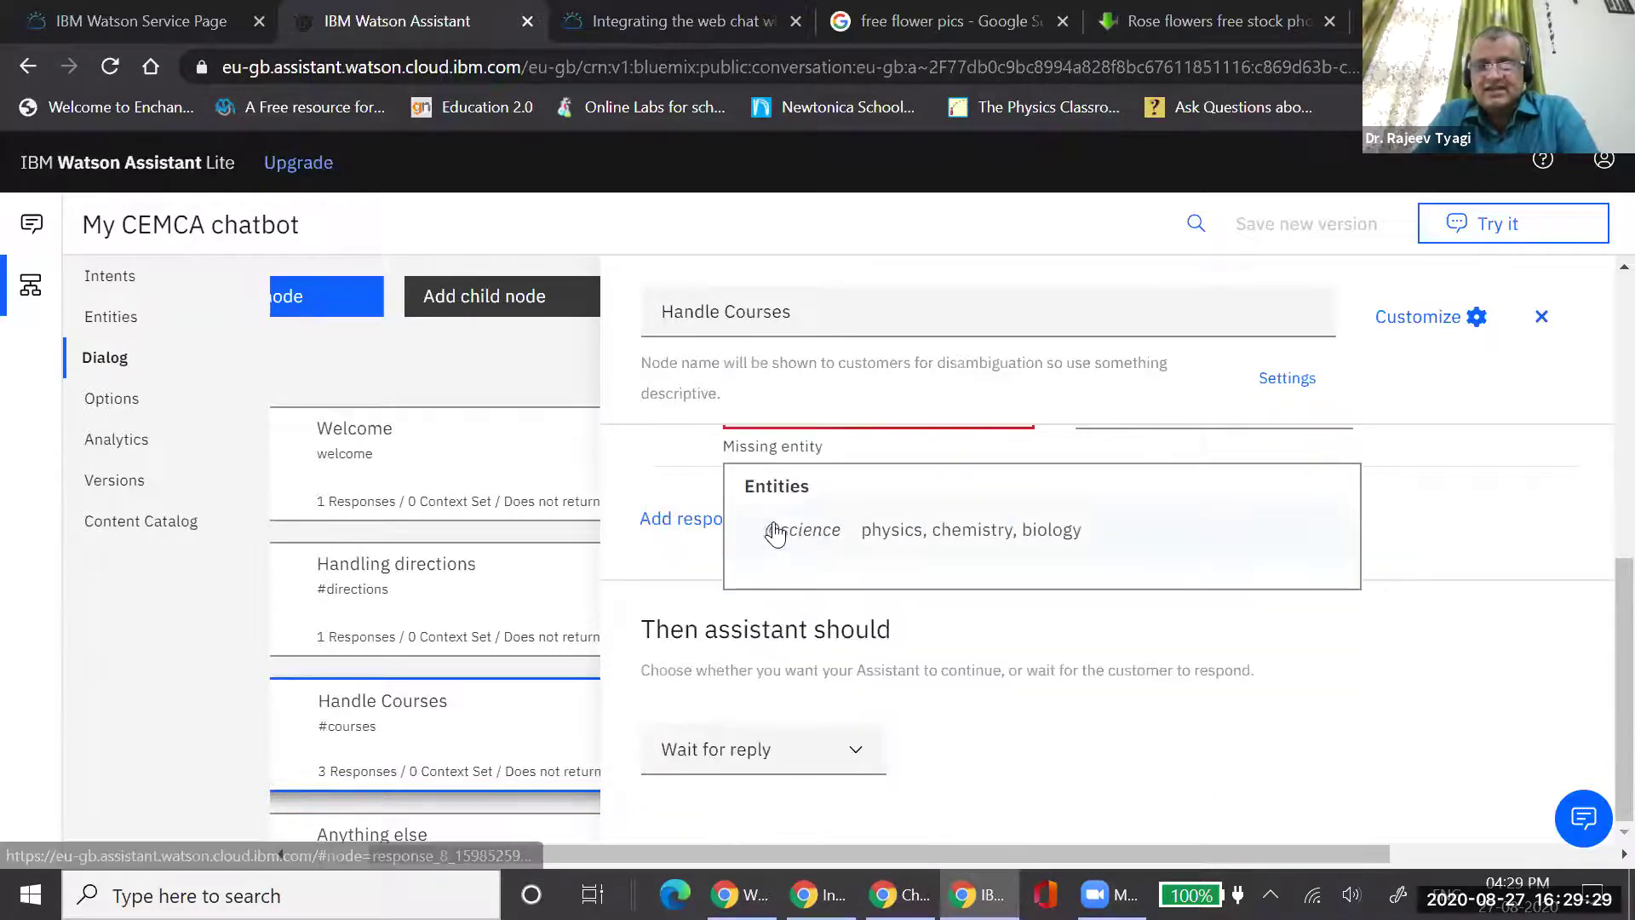
{"action": "left_click", "coordinate": [784, 532]}
{"action": "left_click", "coordinate": [792, 589]}
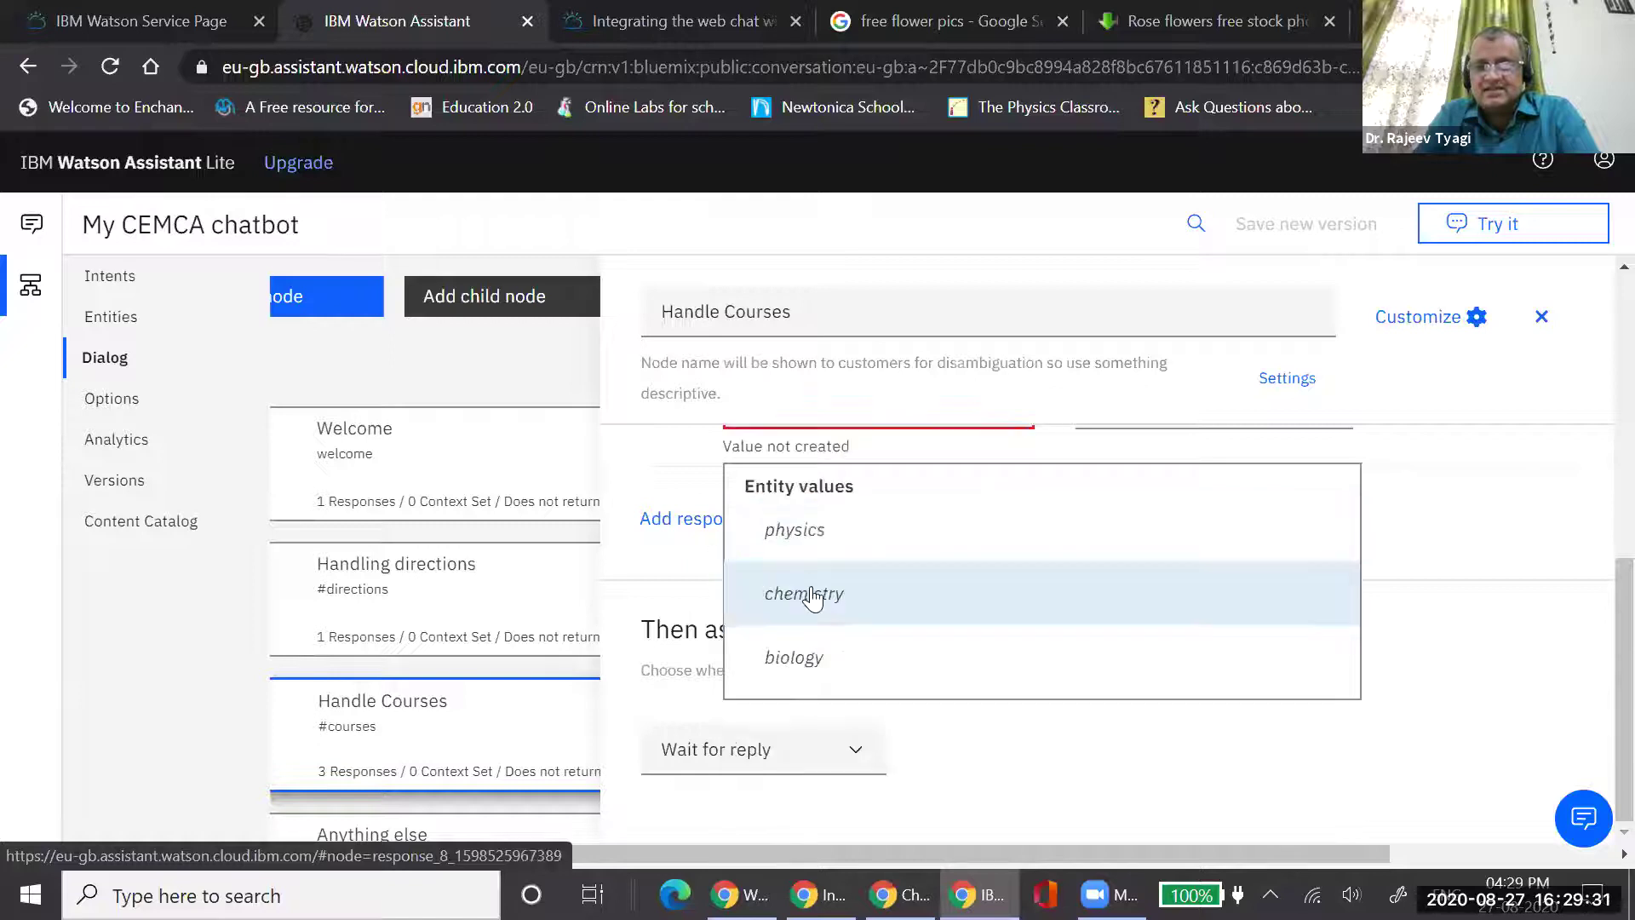
{"action": "left_click", "coordinate": [816, 651]}
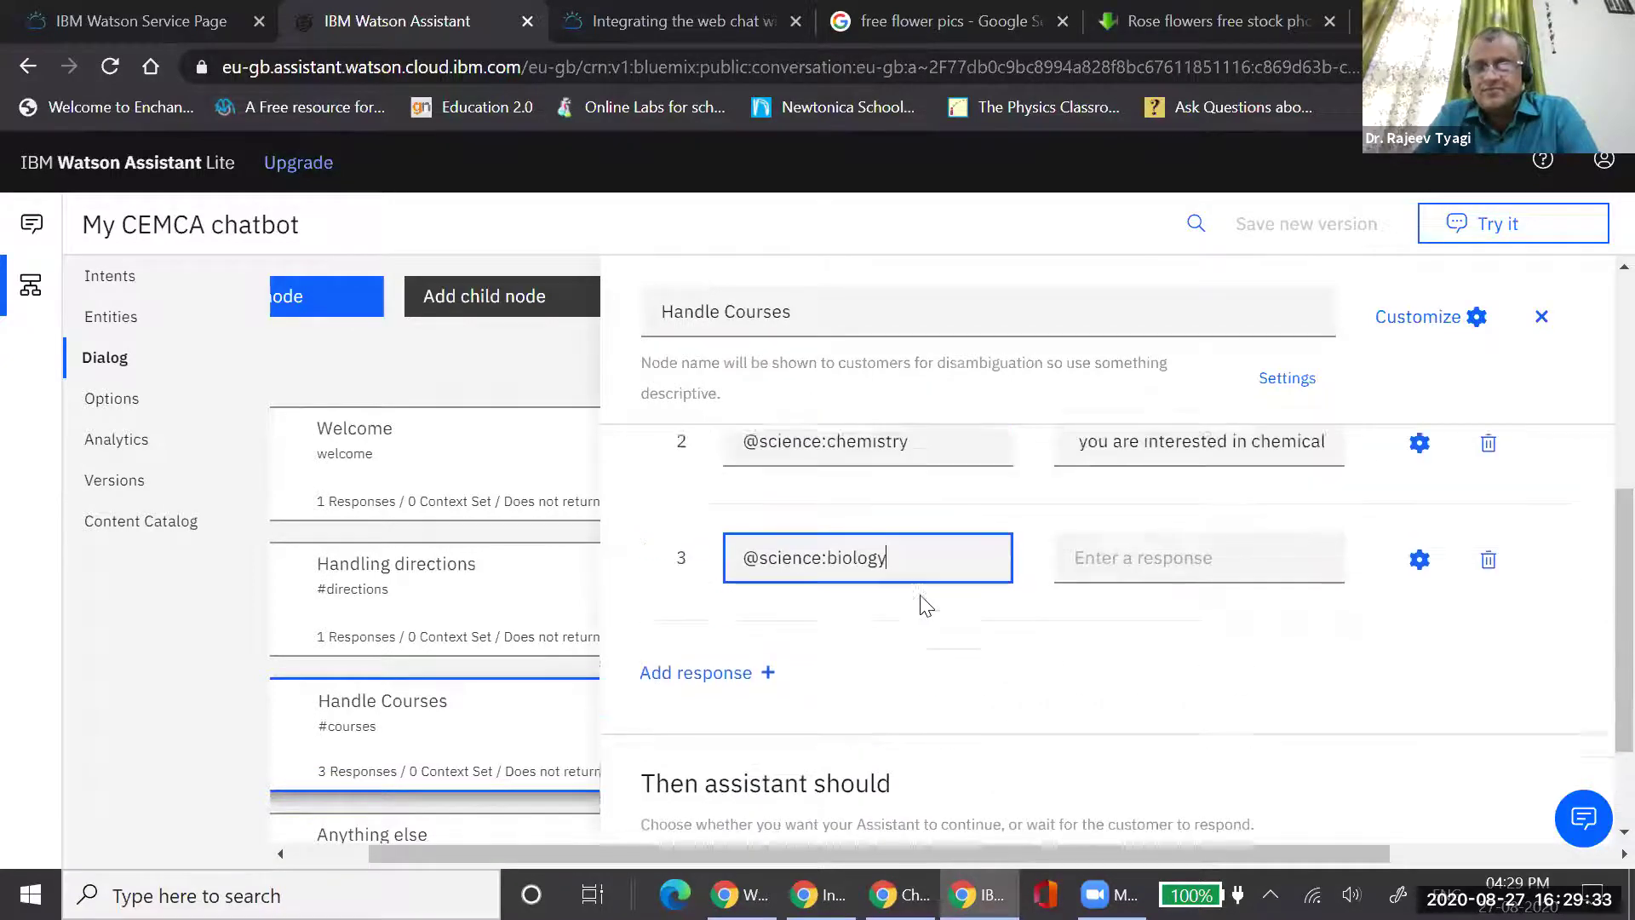
{"action": "left_click", "coordinate": [1097, 588]}
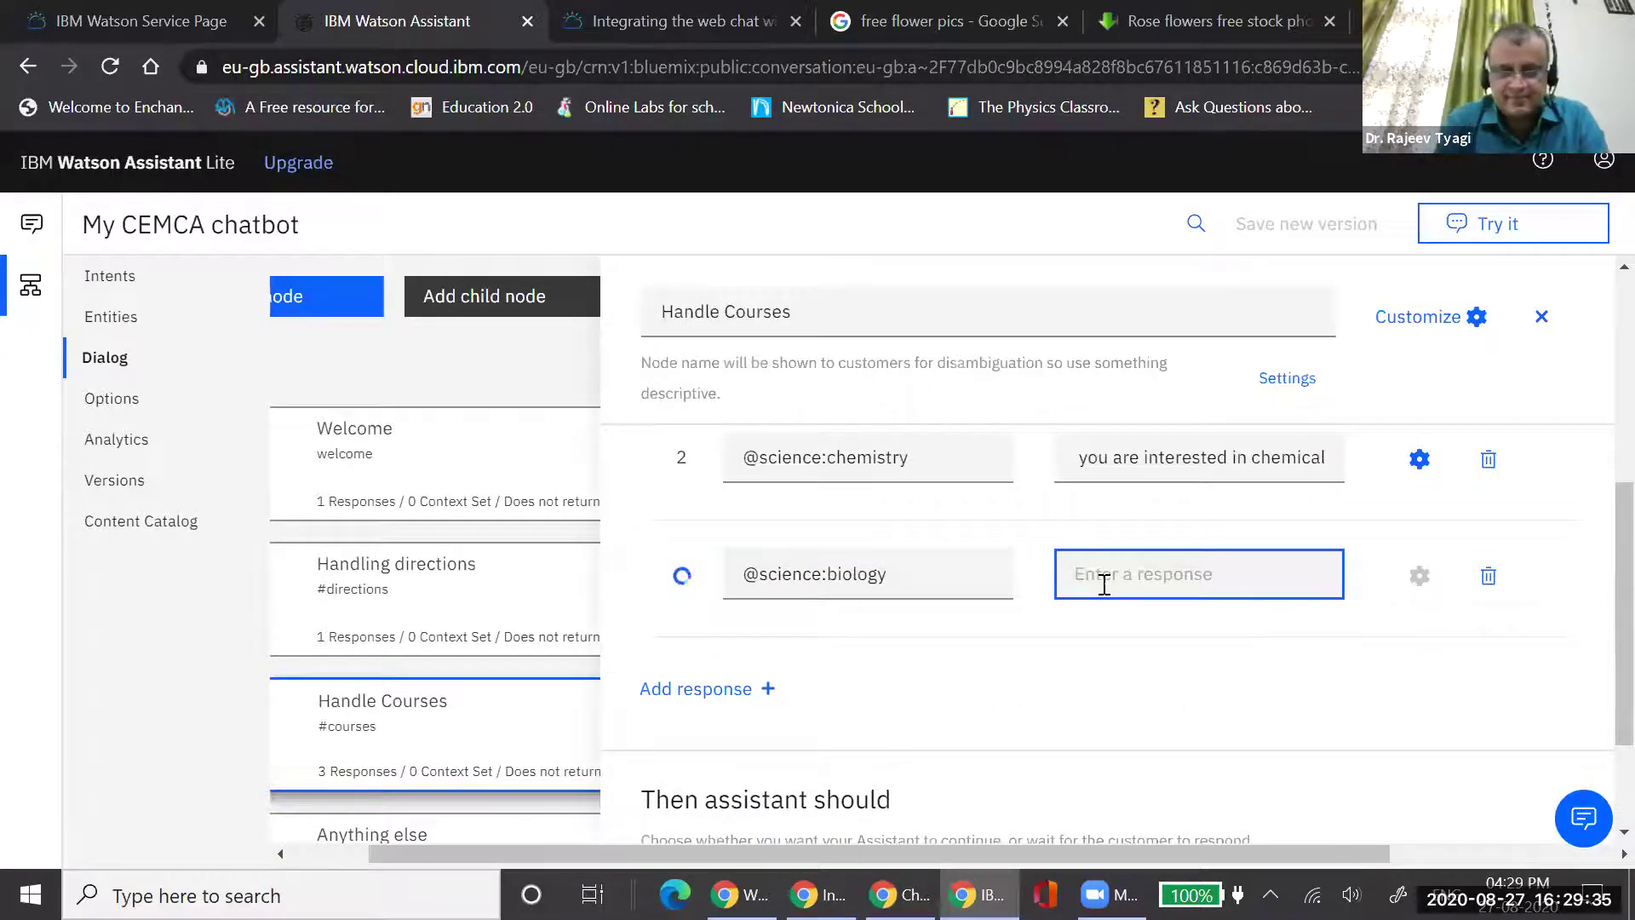
{"action": "type", "text": "Biology is"}
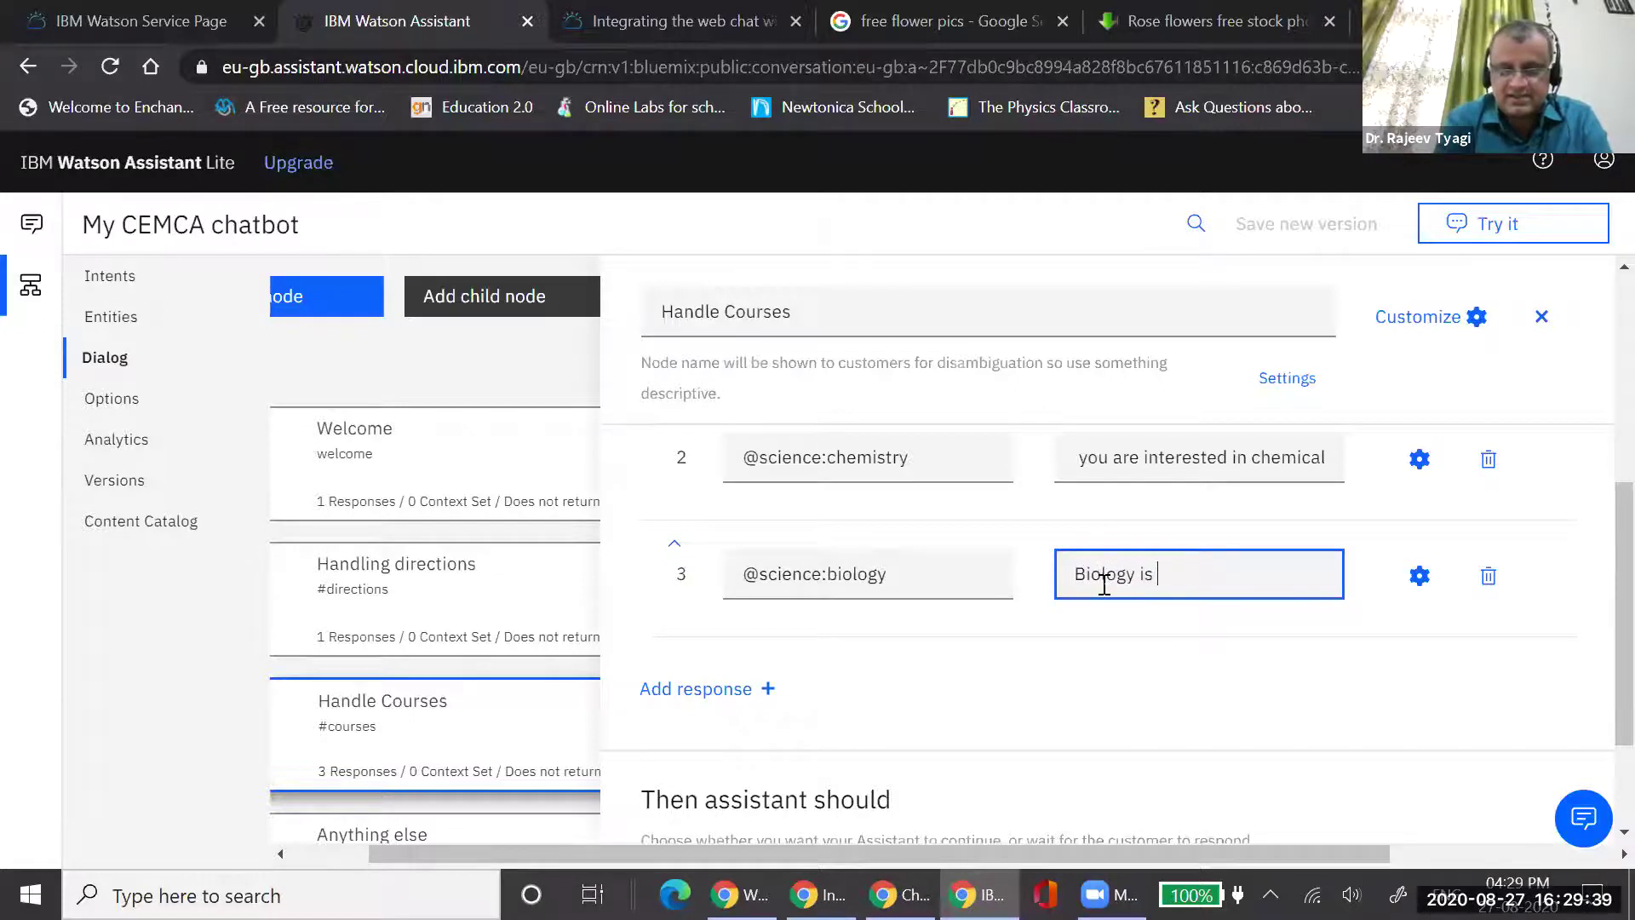
{"action": "type", "text": " LIFE itself"}
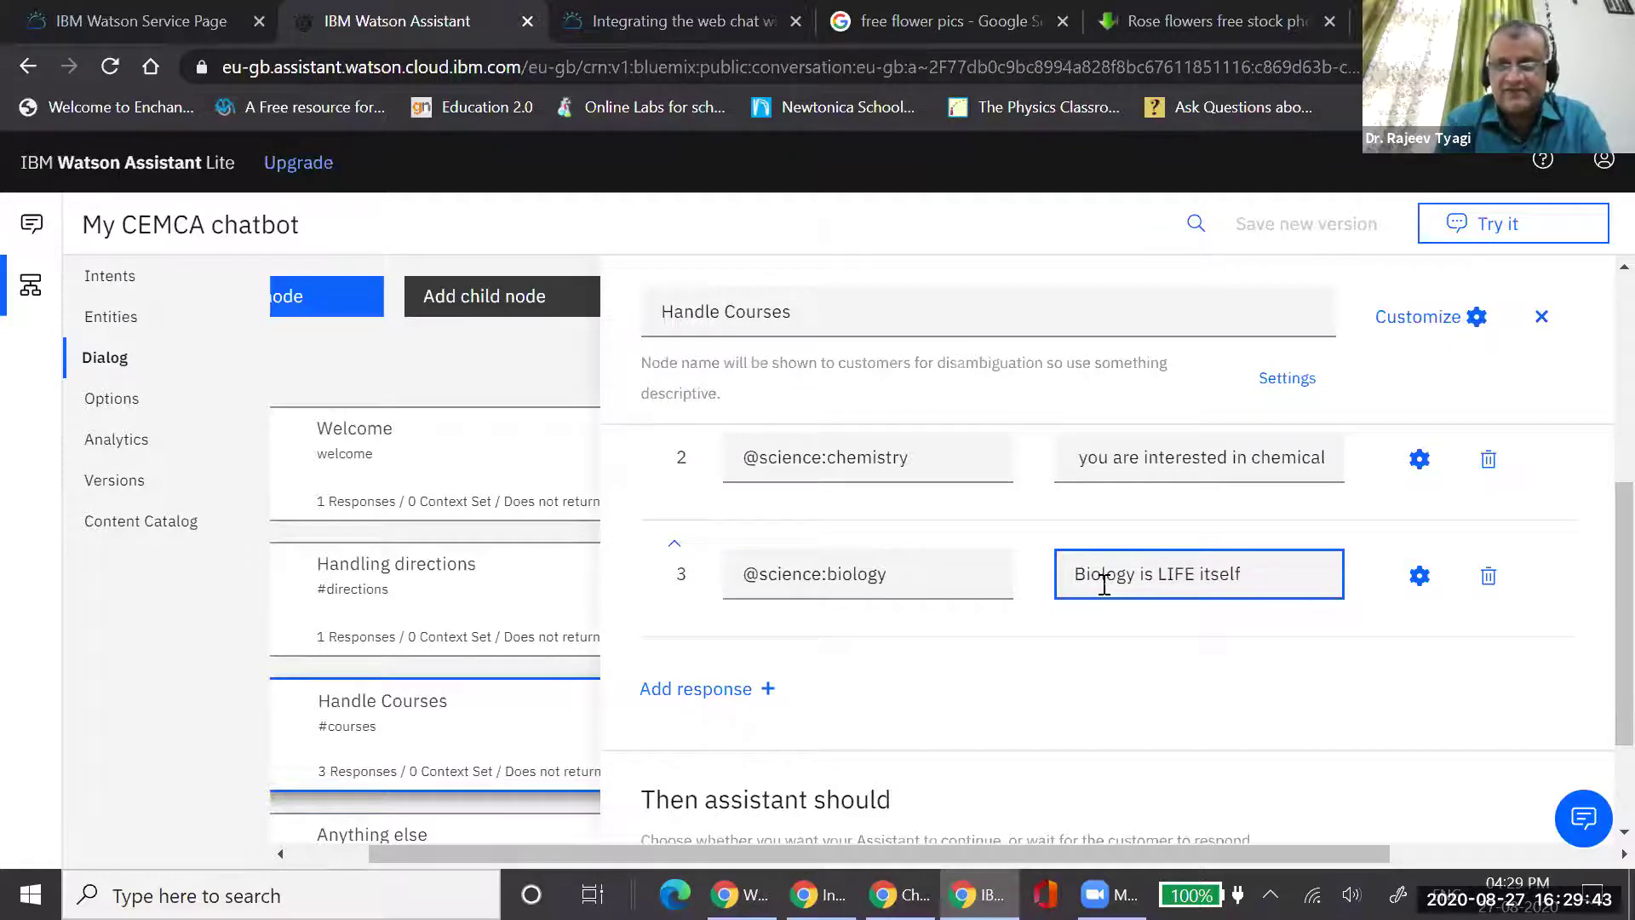
{"action": "key", "text": "Left"}
{"action": "key", "text": "Left"}
{"action": "key", "text": "Left"}
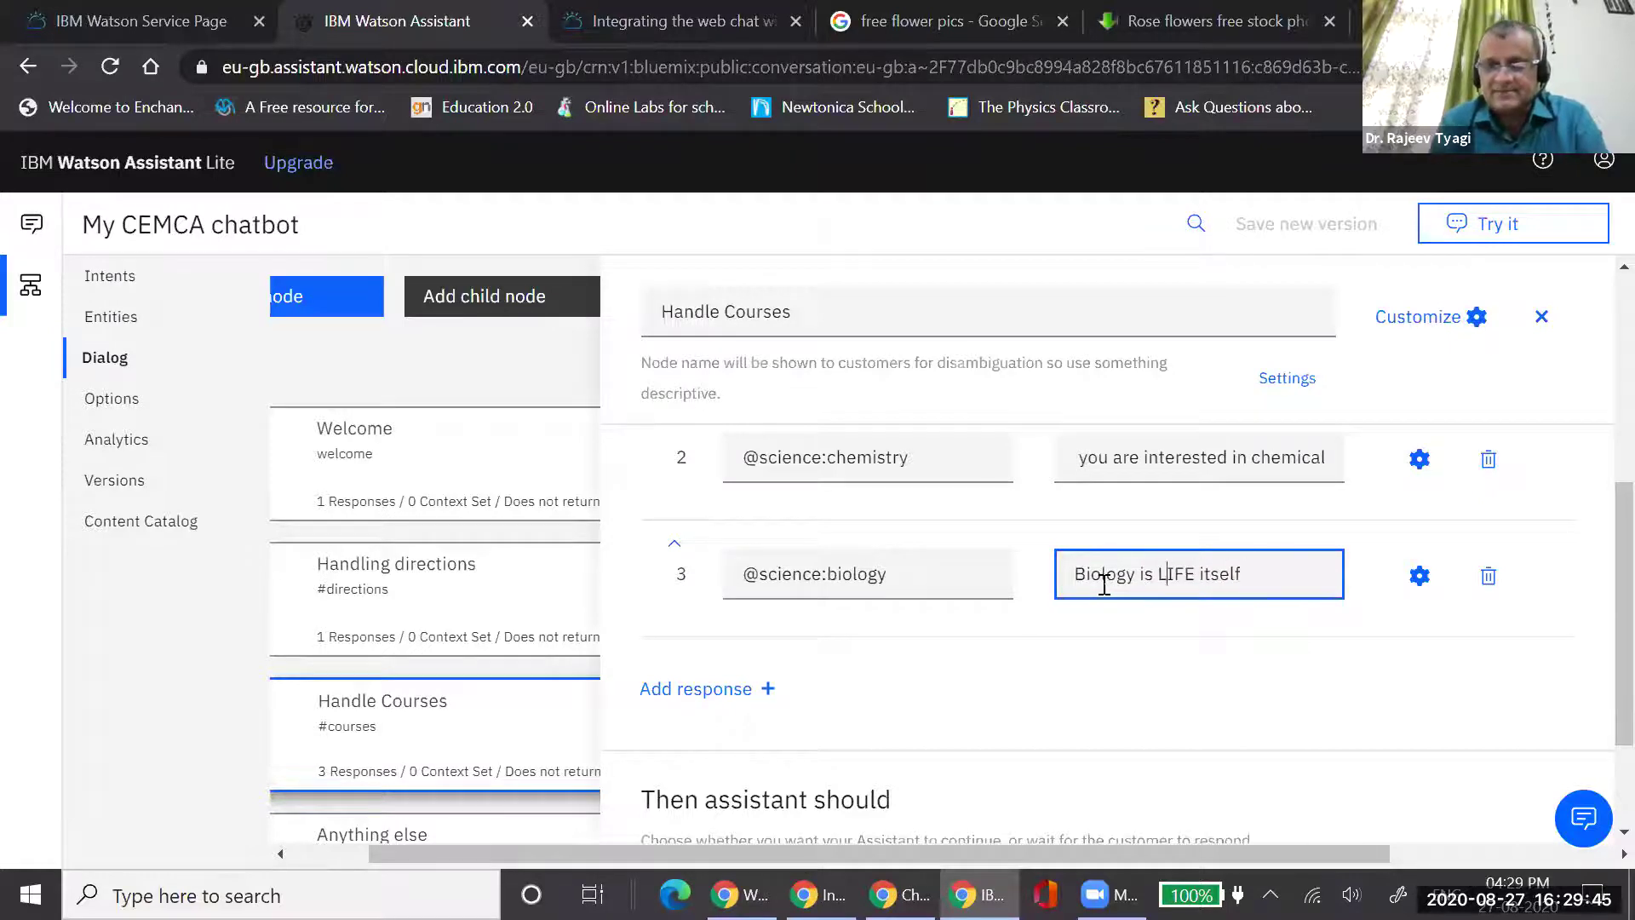
{"action": "type", "text": "studying"}
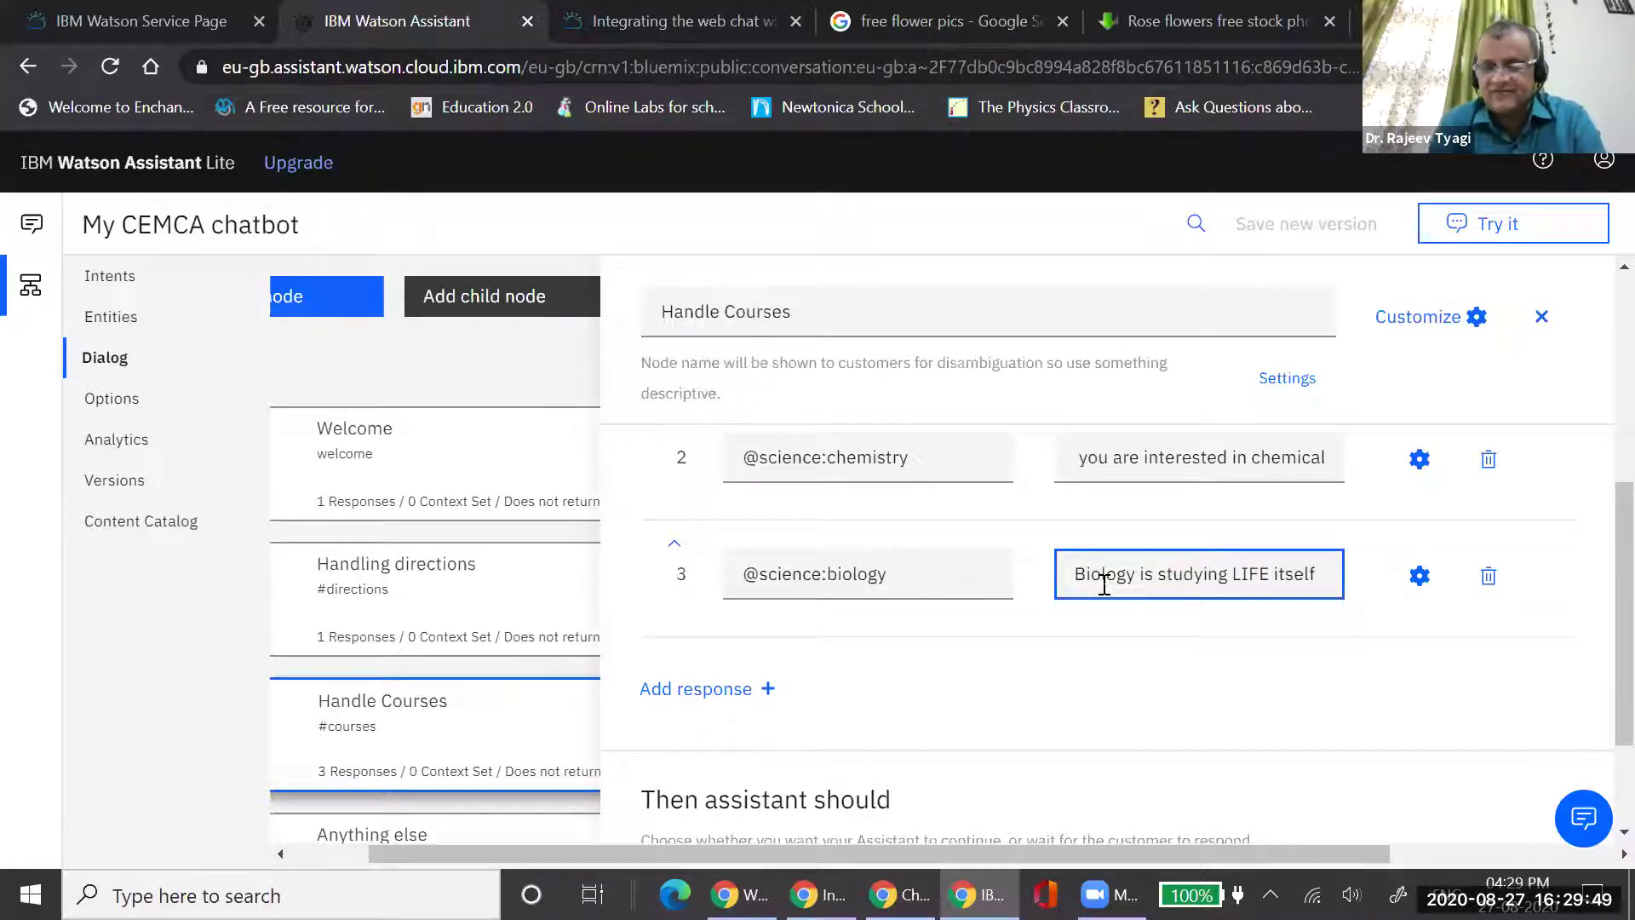
Test the assistant in the try-out chat by sending "do you take tuition for Physics?"
{"action": "left_click", "coordinate": [1433, 232]}
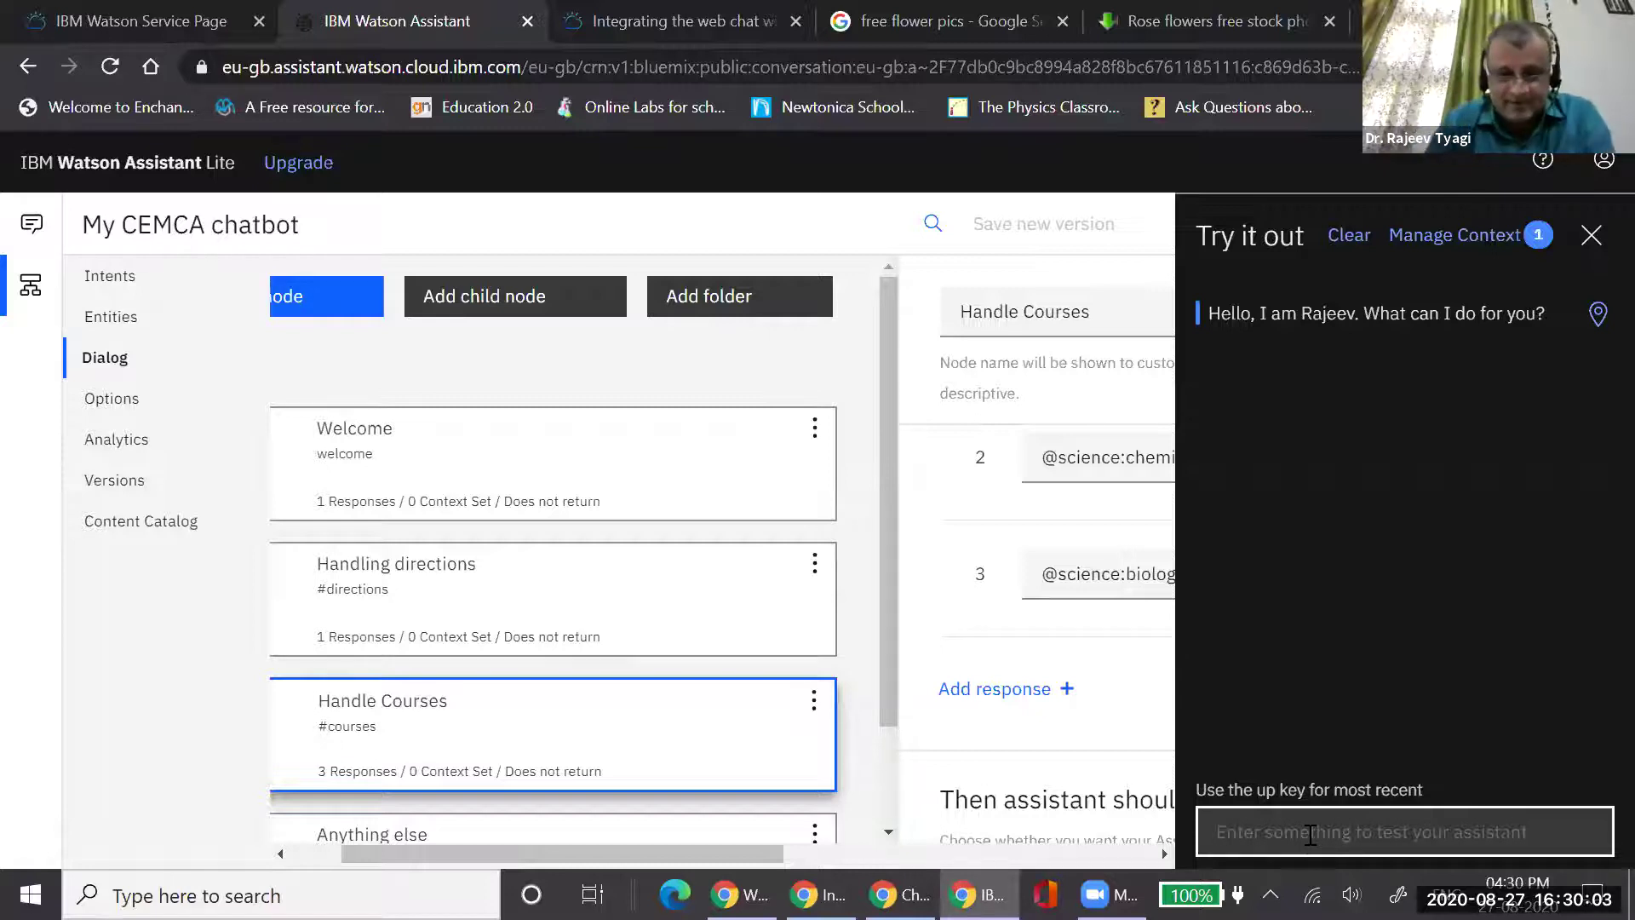
{"action": "type", "text": "do youu ta"}
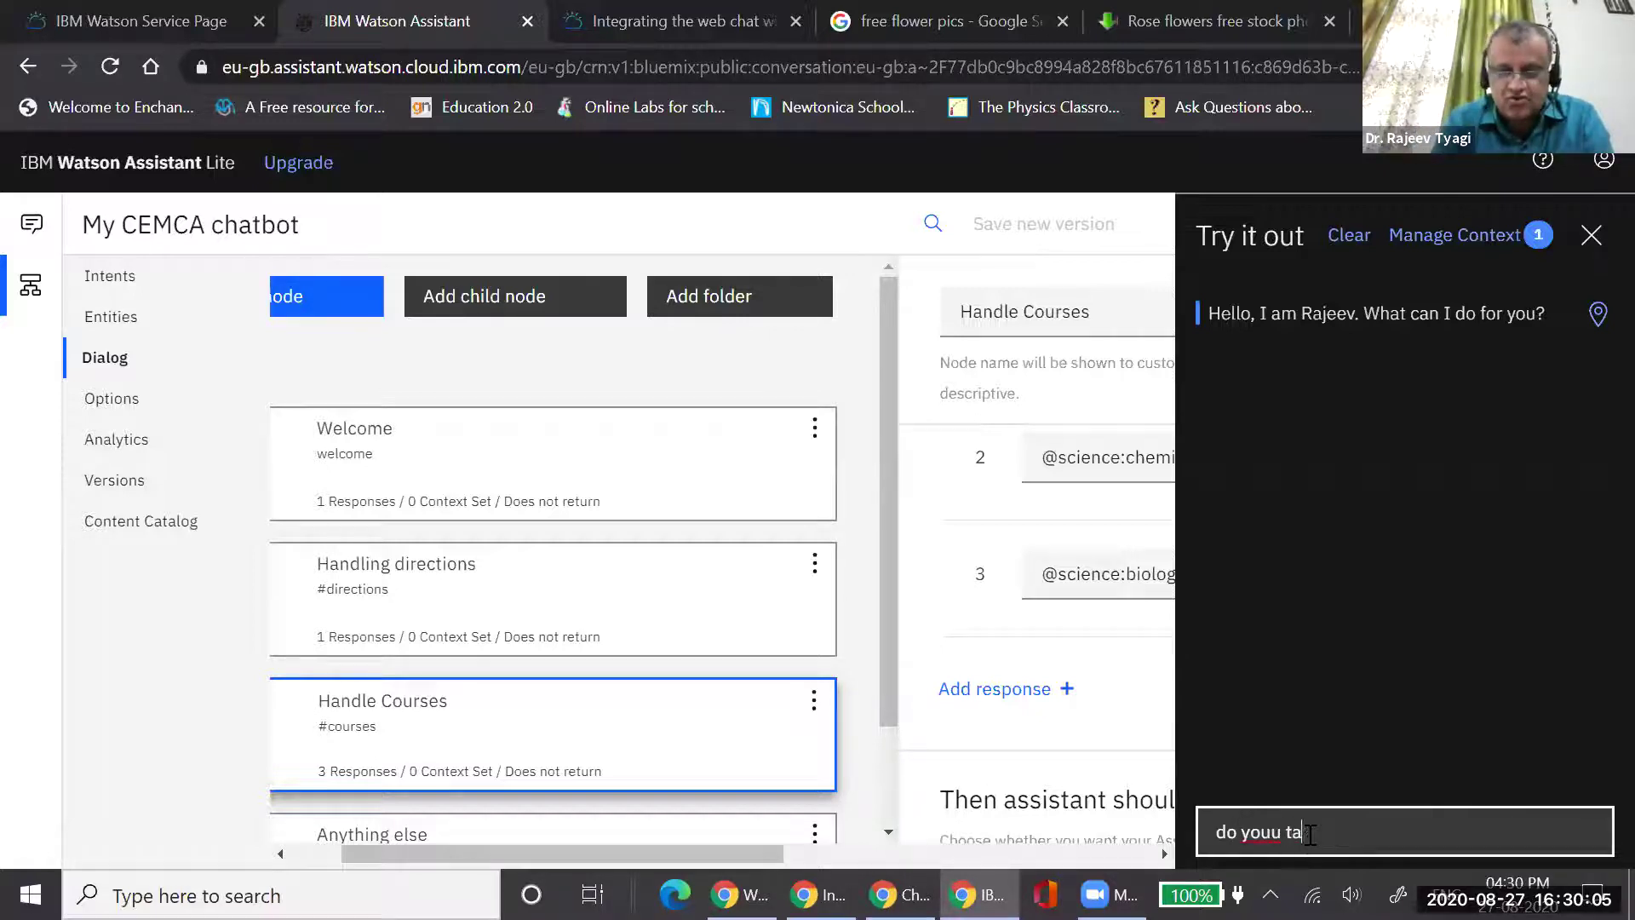
{"action": "type", "text": "k"}
{"action": "key", "text": "BackSpace"}
{"action": "key", "text": "BackSpace"}
{"action": "key", "text": "BackSpace"}
{"action": "key", "text": "BackSpace"}
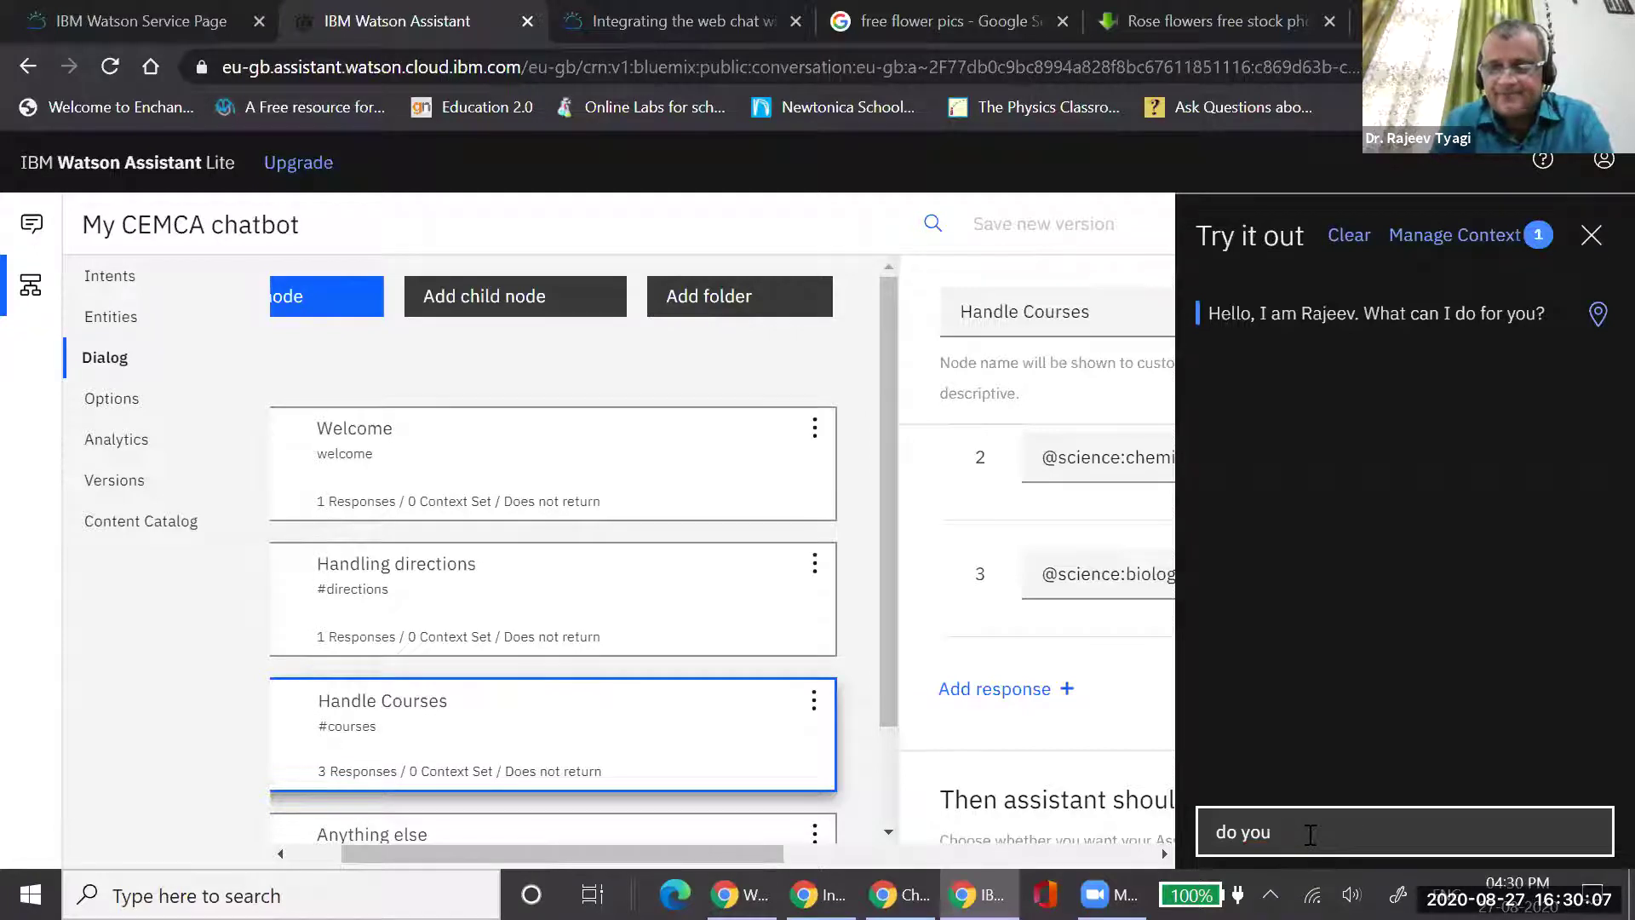
{"action": "type", "text": "take tuitions for Physics?"}
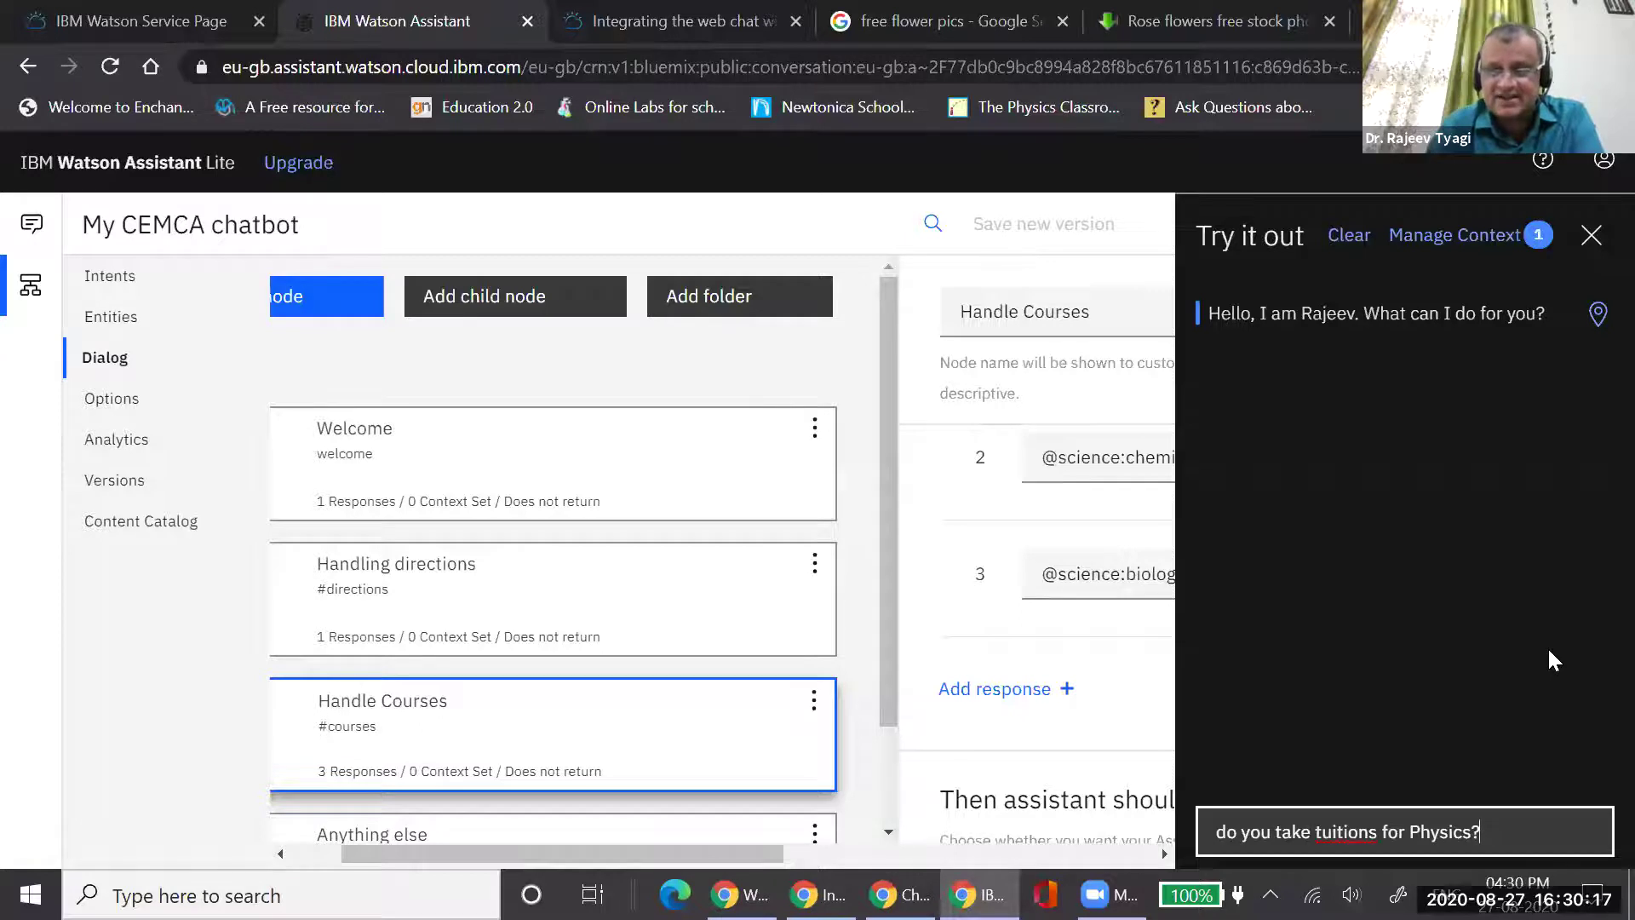
{"action": "key", "text": "Return"}
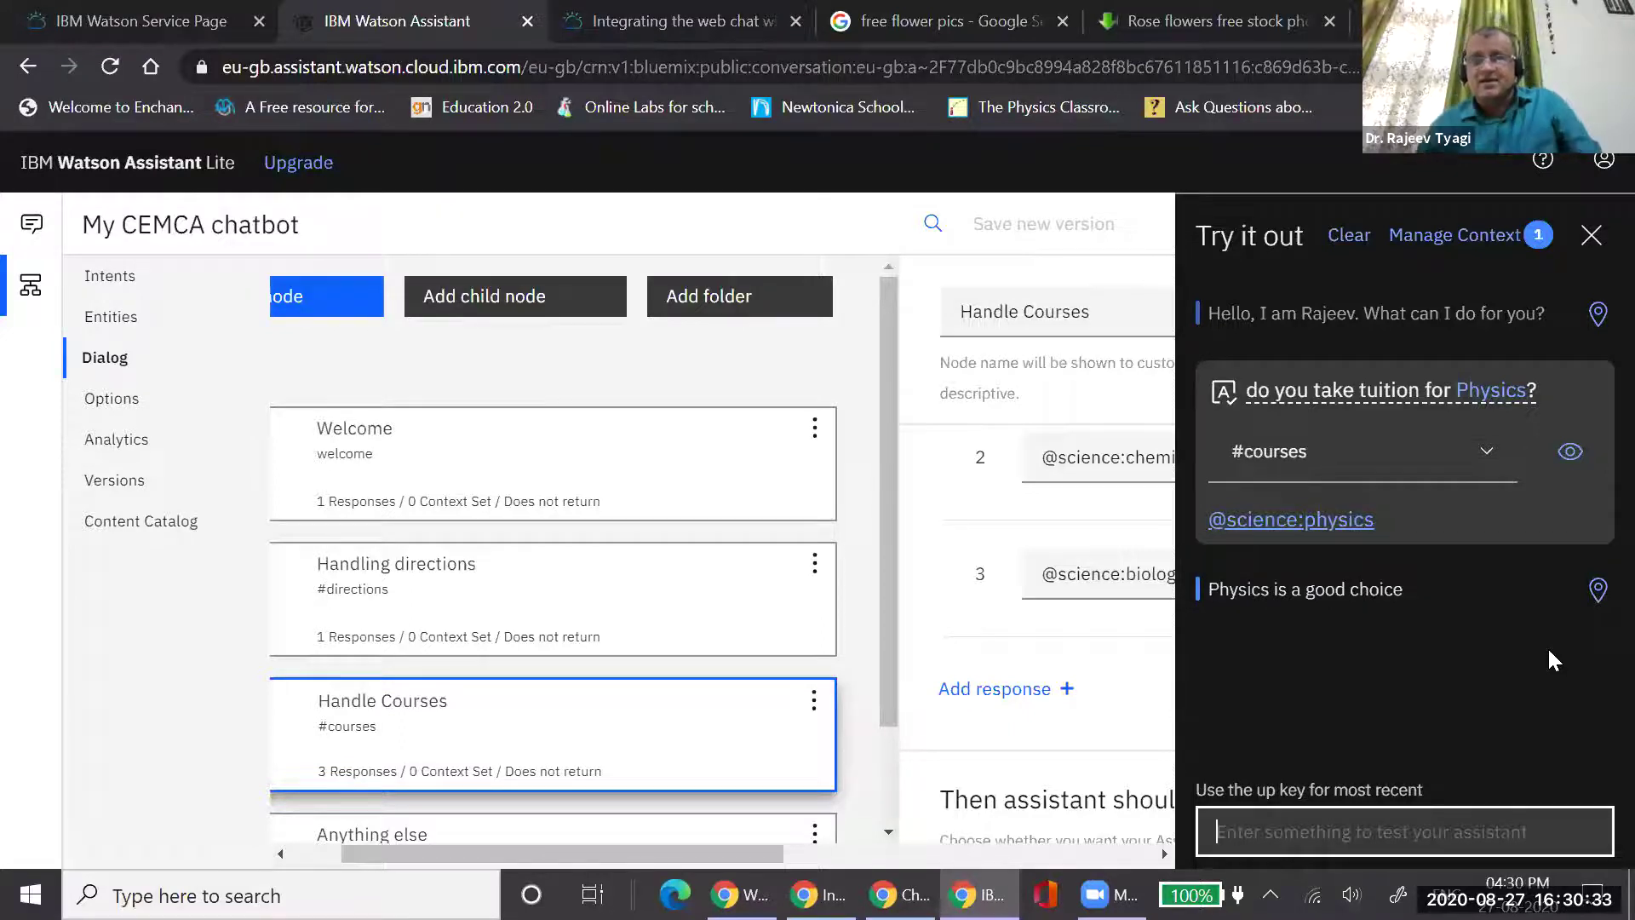
{"action": "left_click", "coordinate": [1087, 587]}
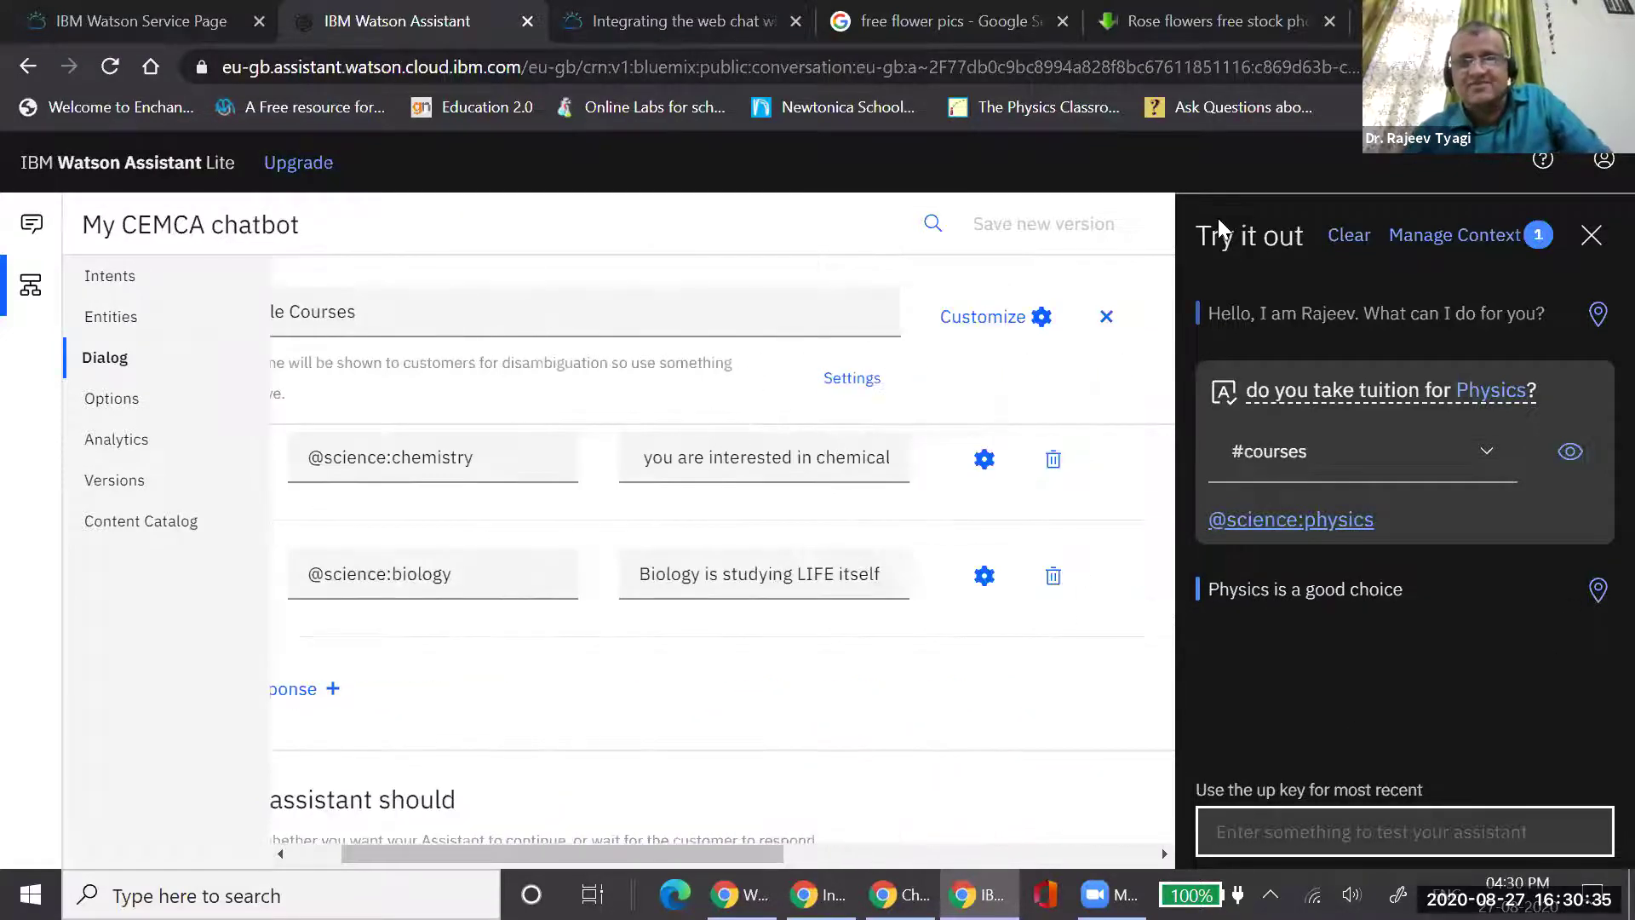
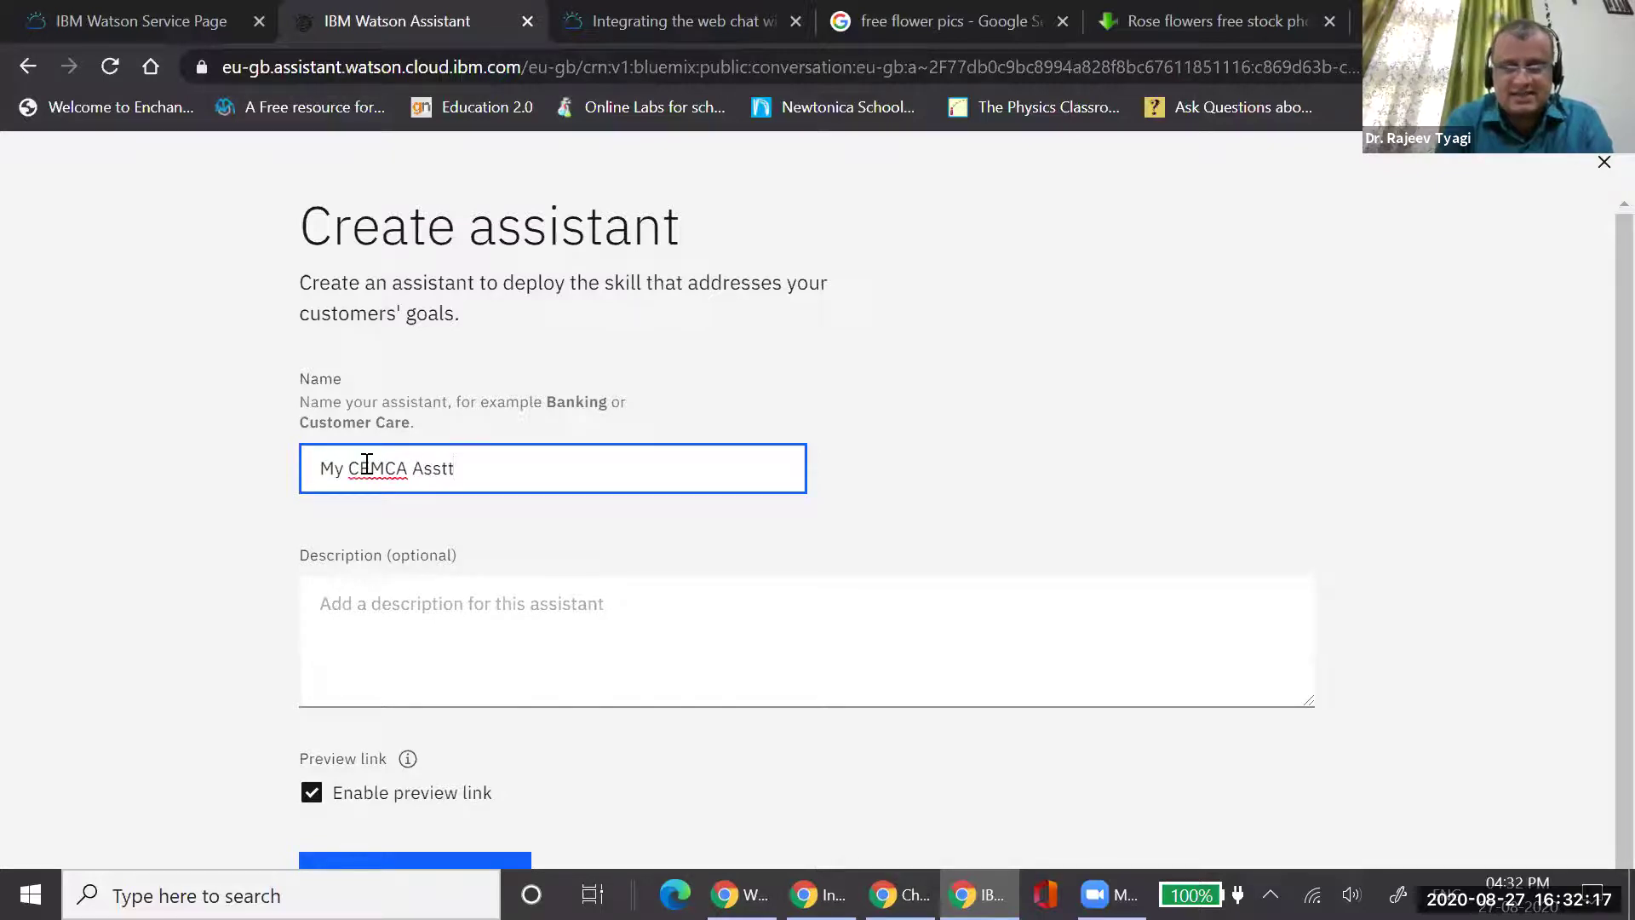
Create the assistant named "My CEMCA Asstt bot" with an empty description and the preview link enabled
{"action": "left_click", "coordinate": [411, 615]}
{"action": "scroll", "coordinate": [593, 639], "scroll_direction": "down", "scroll_amount": 1}
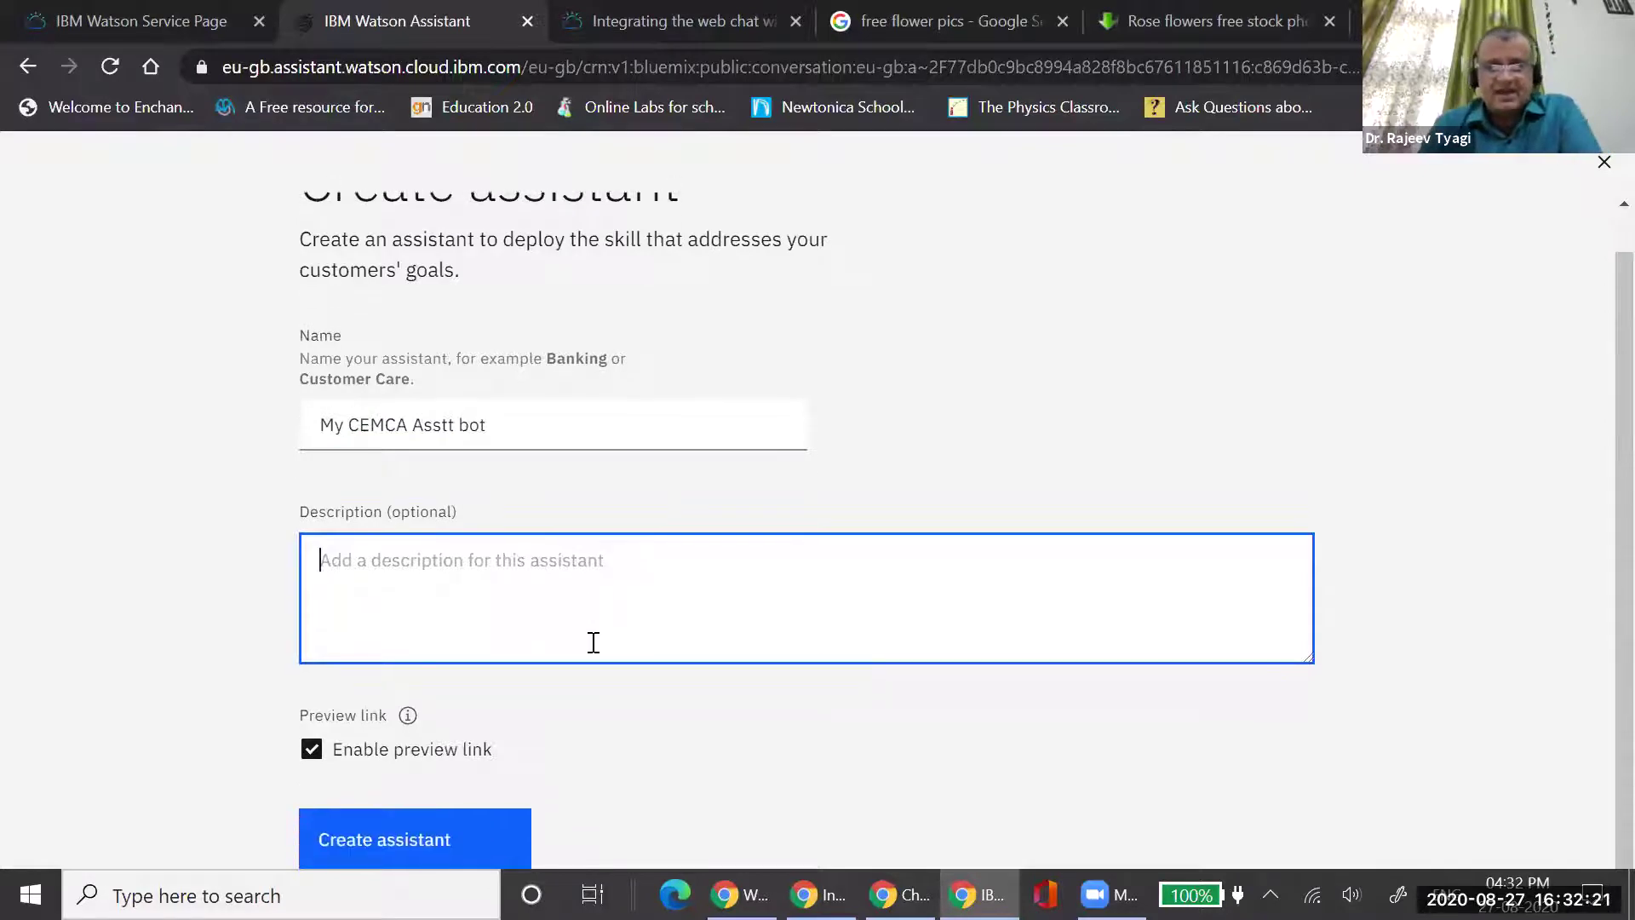
{"action": "left_click", "coordinate": [388, 842]}
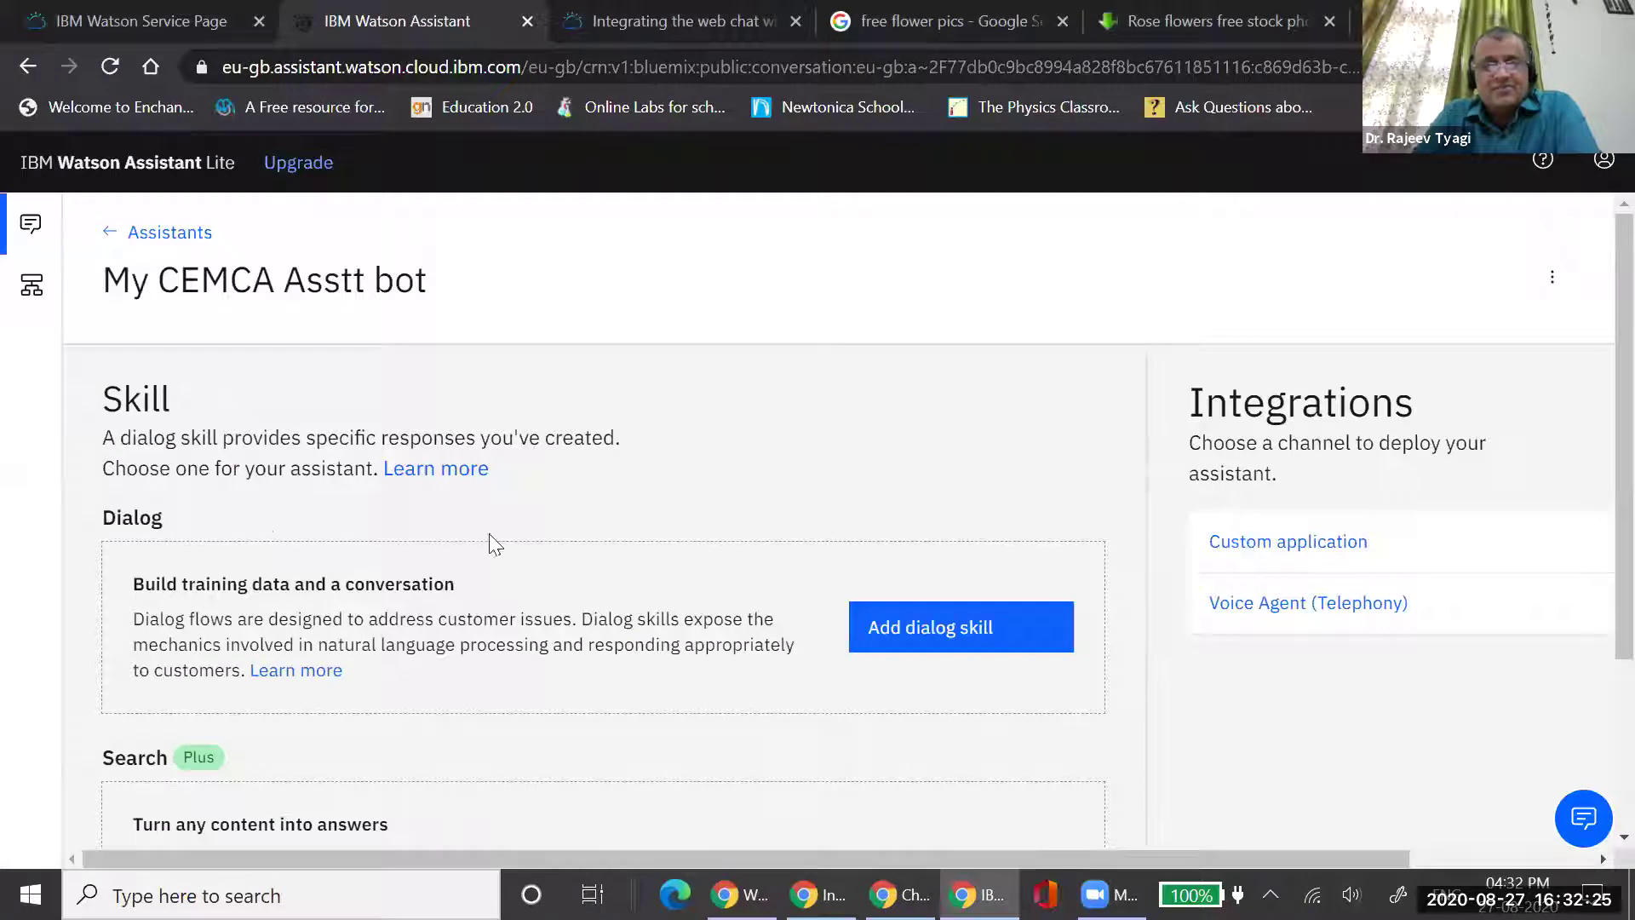
Add the existing My CEMCA chatbot dialog skill to the My CEMCA Asstt bot assistant
{"action": "scroll", "coordinate": [511, 426], "scroll_direction": "down", "scroll_amount": 2}
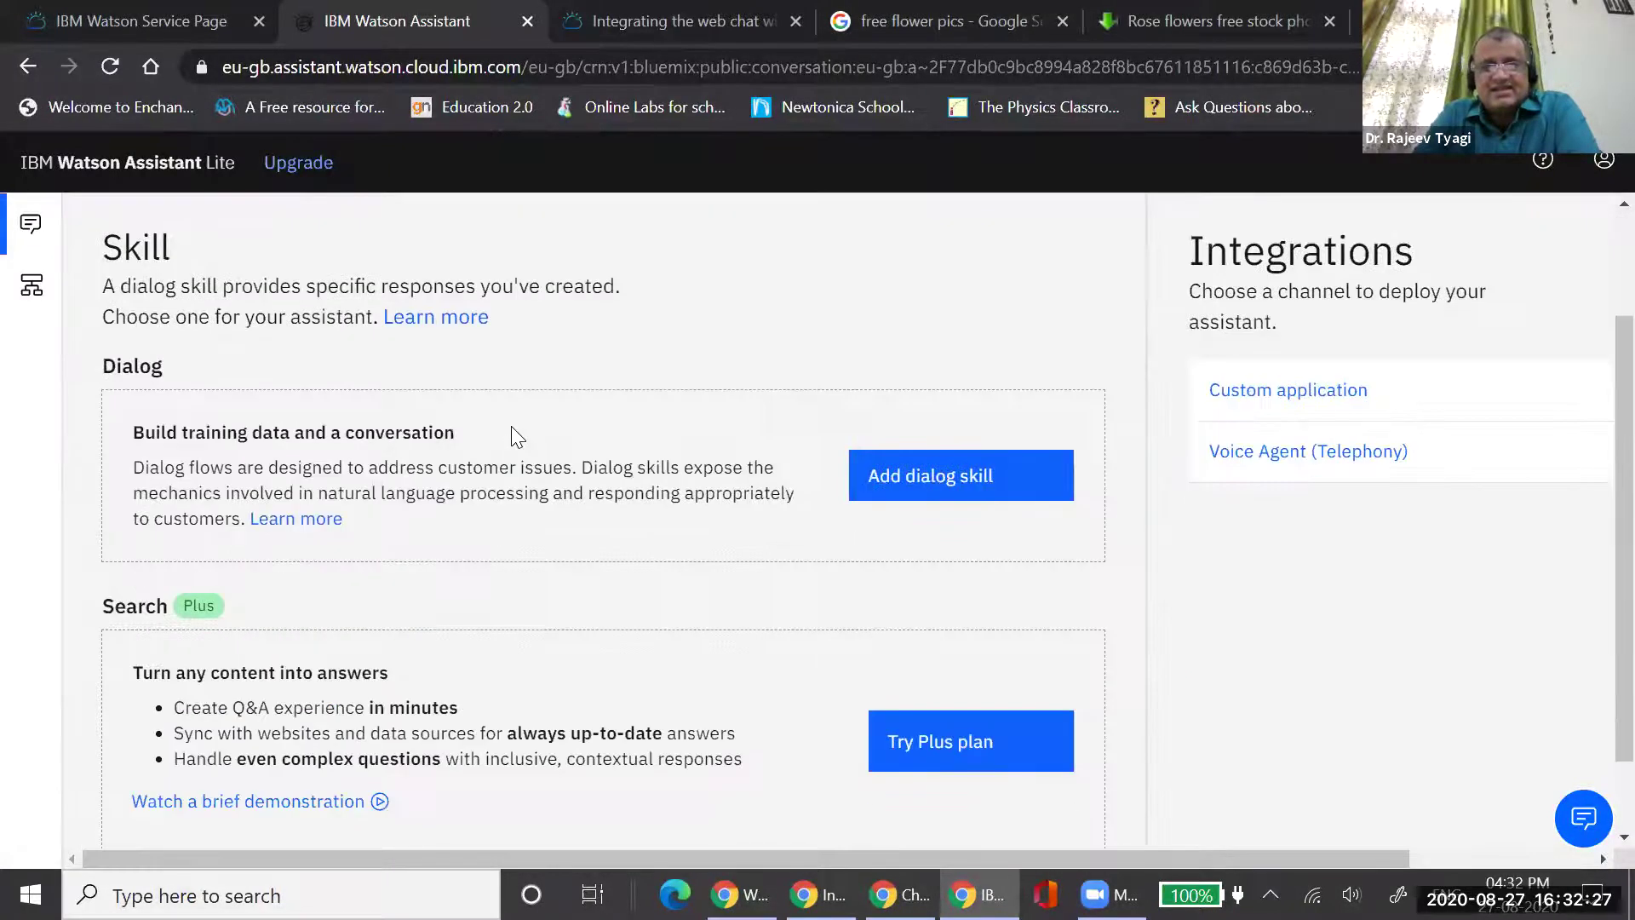
{"action": "scroll", "coordinate": [511, 426], "scroll_direction": "up", "scroll_amount": 2}
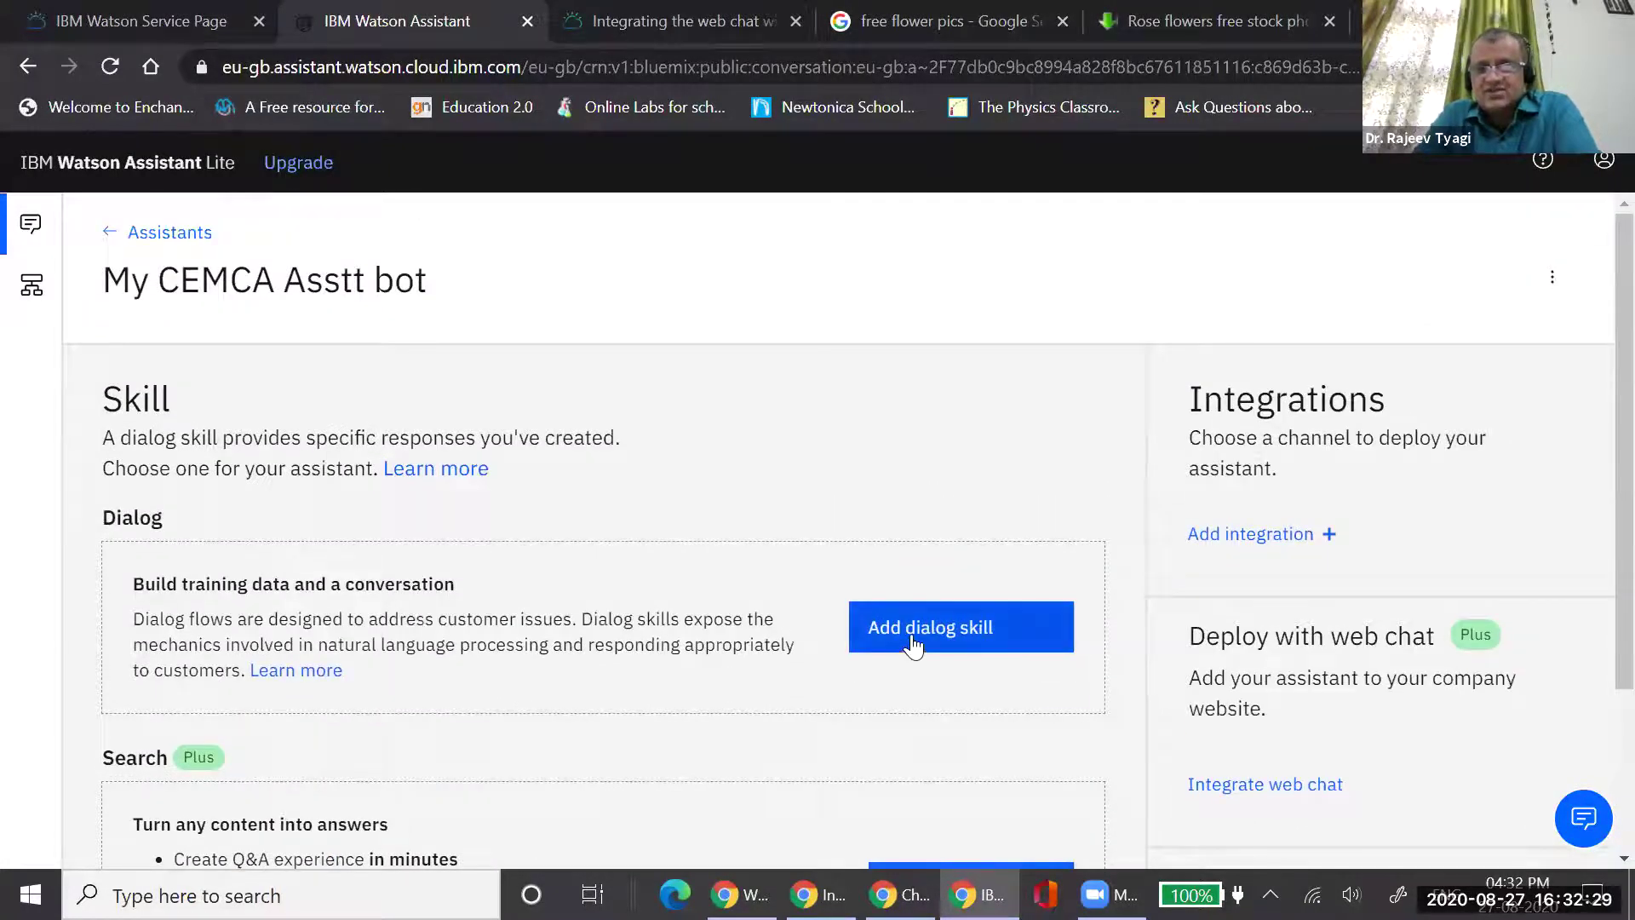
{"action": "left_click", "coordinate": [917, 637]}
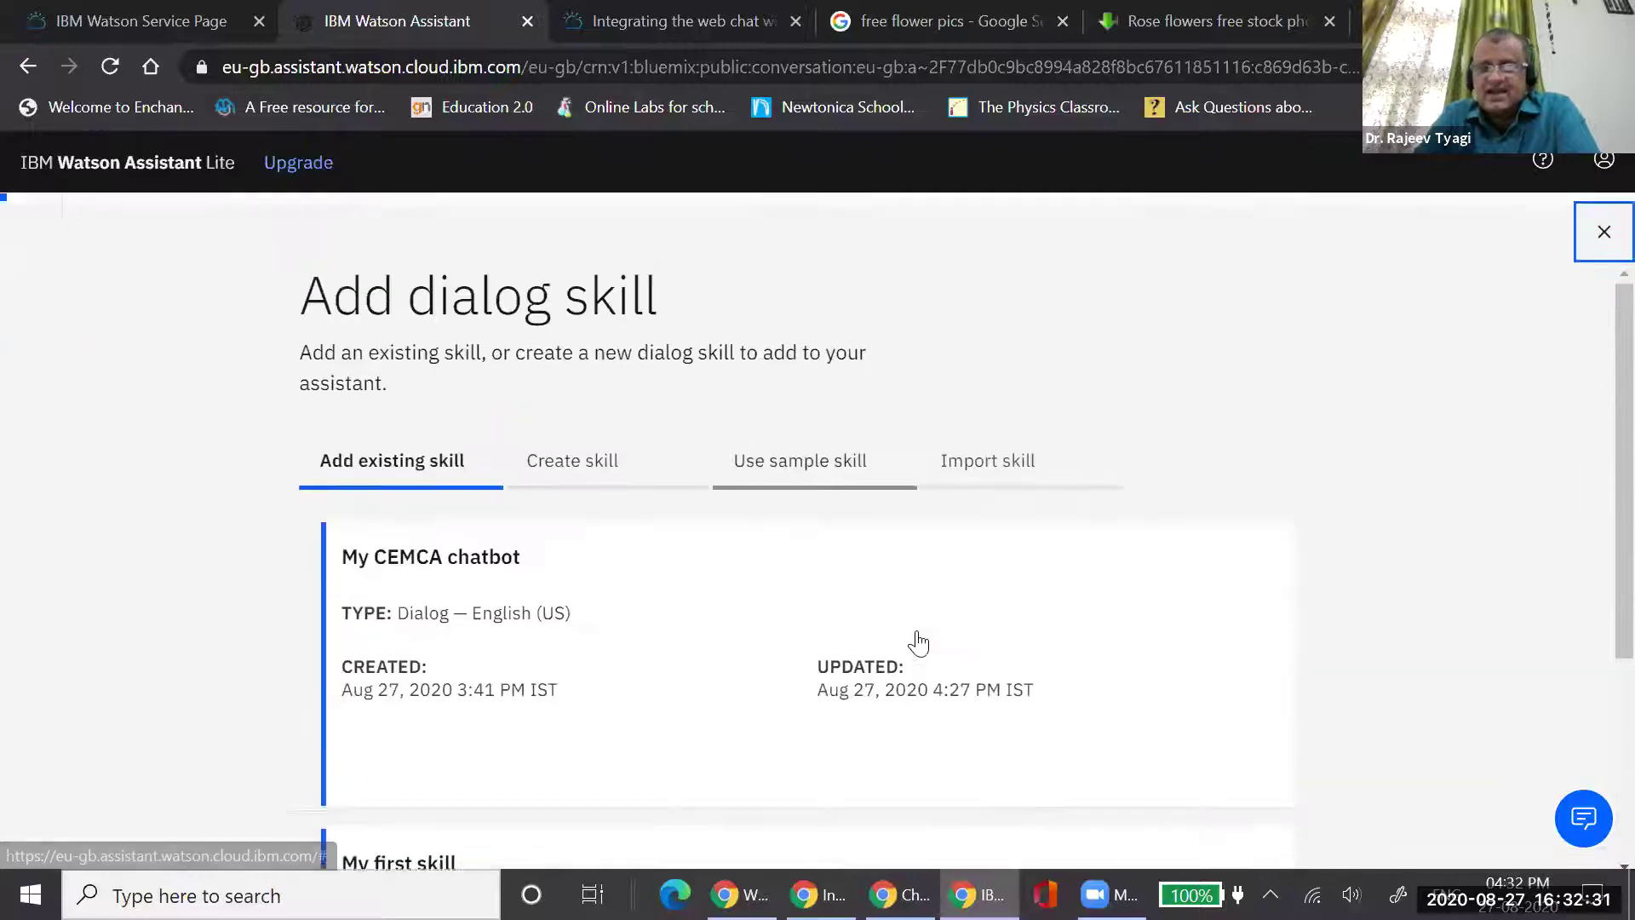
{"action": "left_click", "coordinate": [477, 559]}
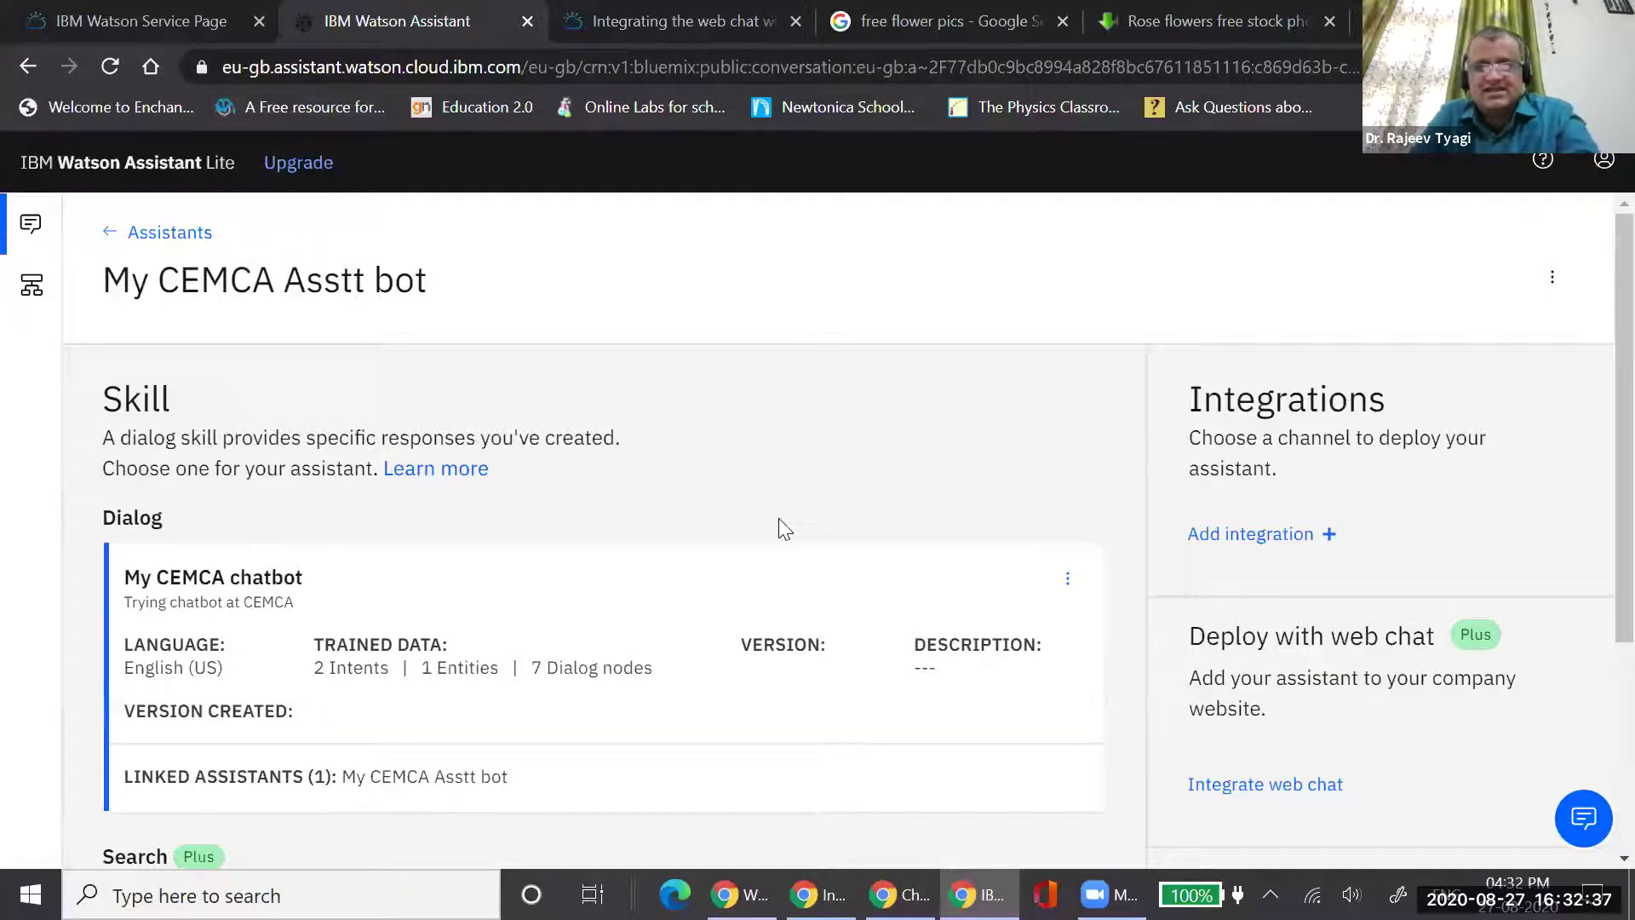
View the API details of the linked My CEMCA chatbot skill, including its skill ID and service credentials
{"action": "scroll", "coordinate": [777, 533], "scroll_direction": "down", "scroll_amount": 2}
{"action": "scroll", "coordinate": [670, 429], "scroll_direction": "up", "scroll_amount": 2}
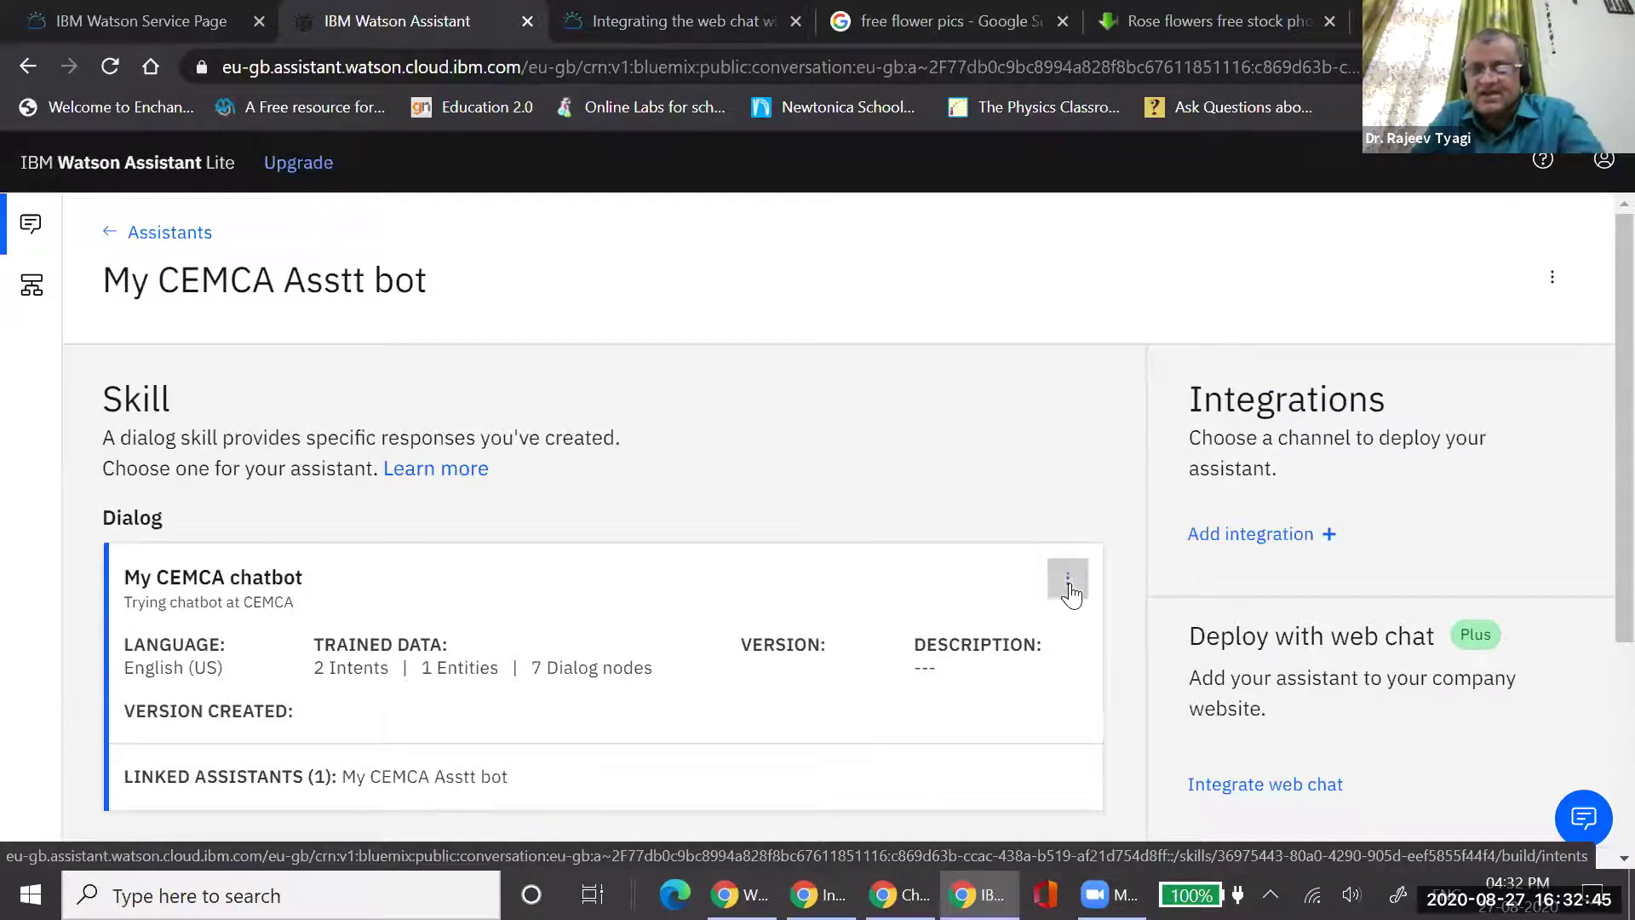
{"action": "scroll", "coordinate": [854, 635], "scroll_direction": "down", "scroll_amount": 1}
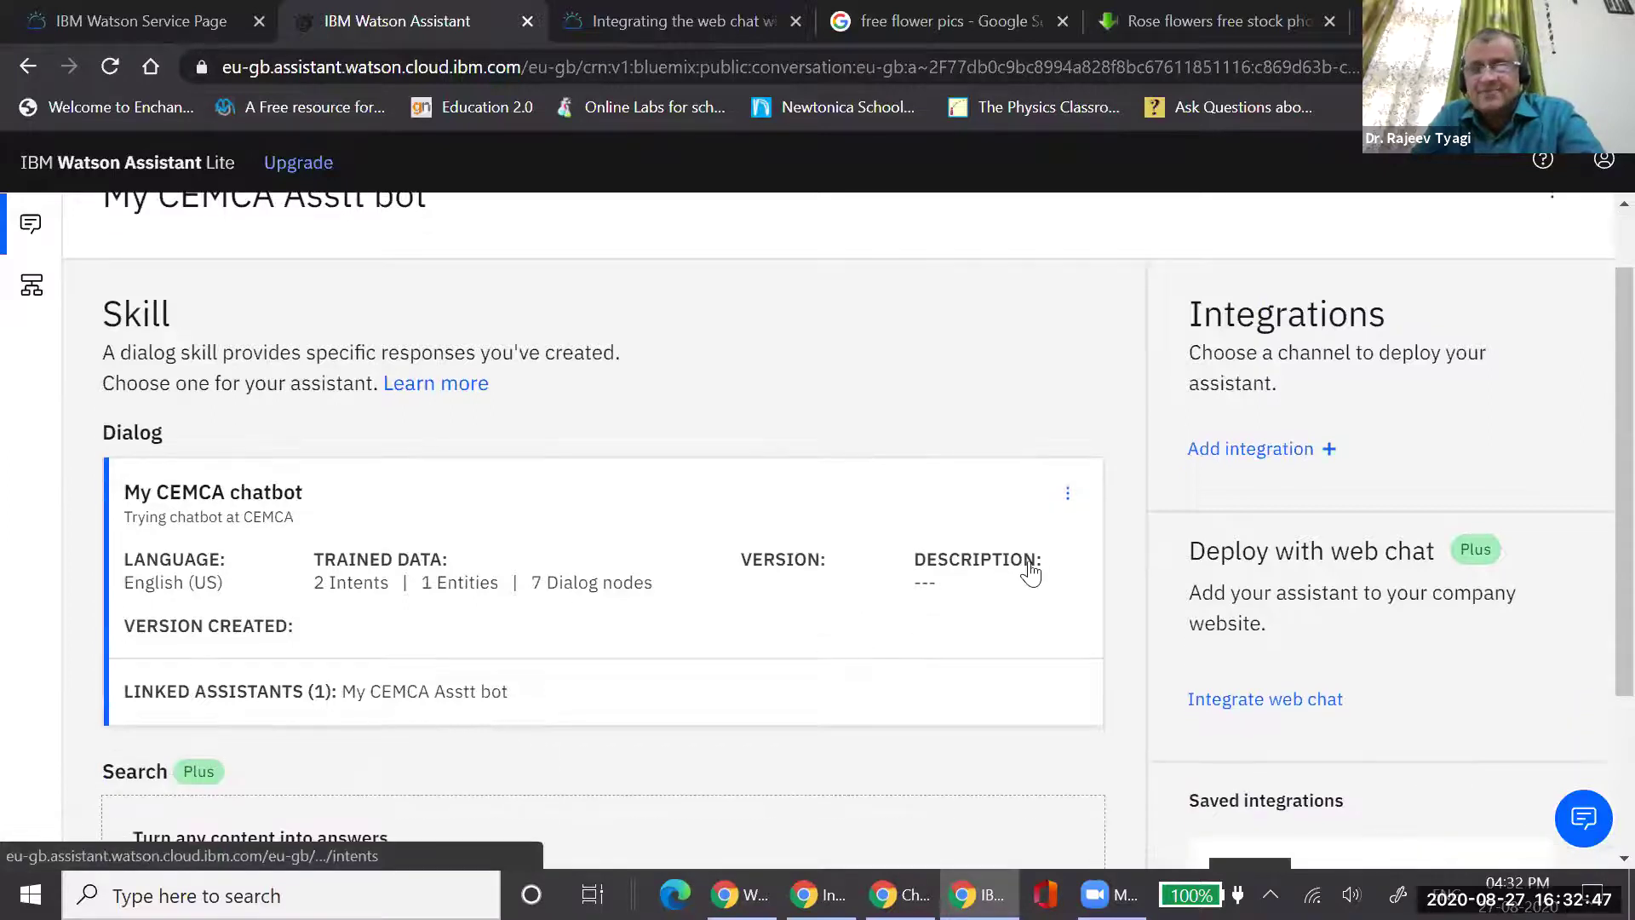
{"action": "scroll", "coordinate": [1076, 617], "scroll_direction": "up", "scroll_amount": 1}
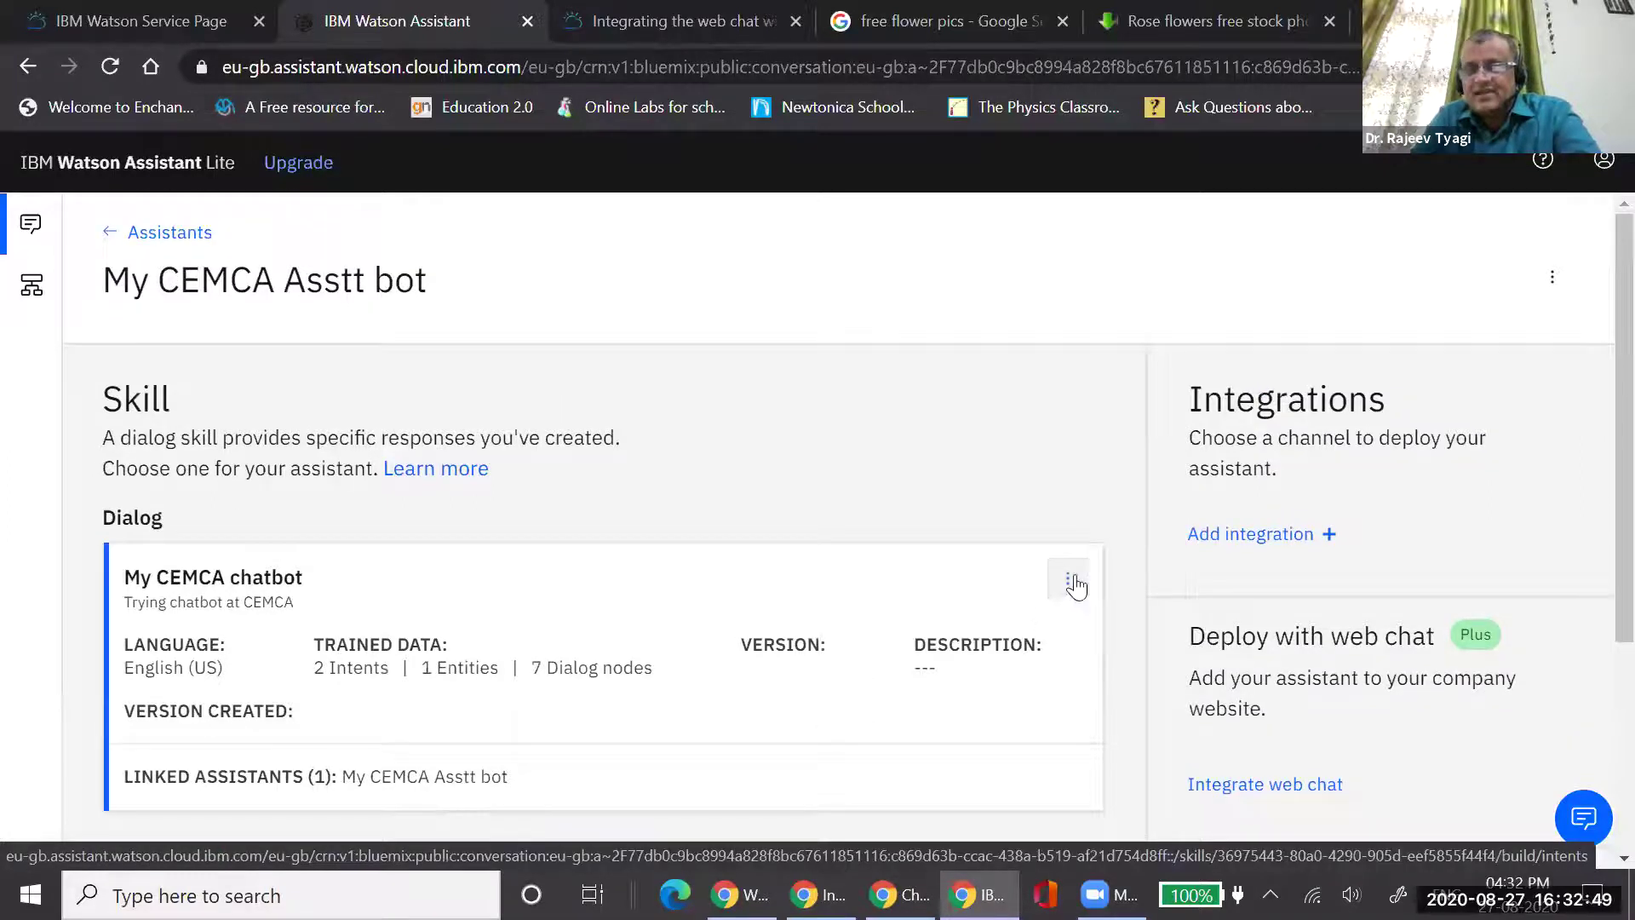
{"action": "left_click", "coordinate": [1067, 583]}
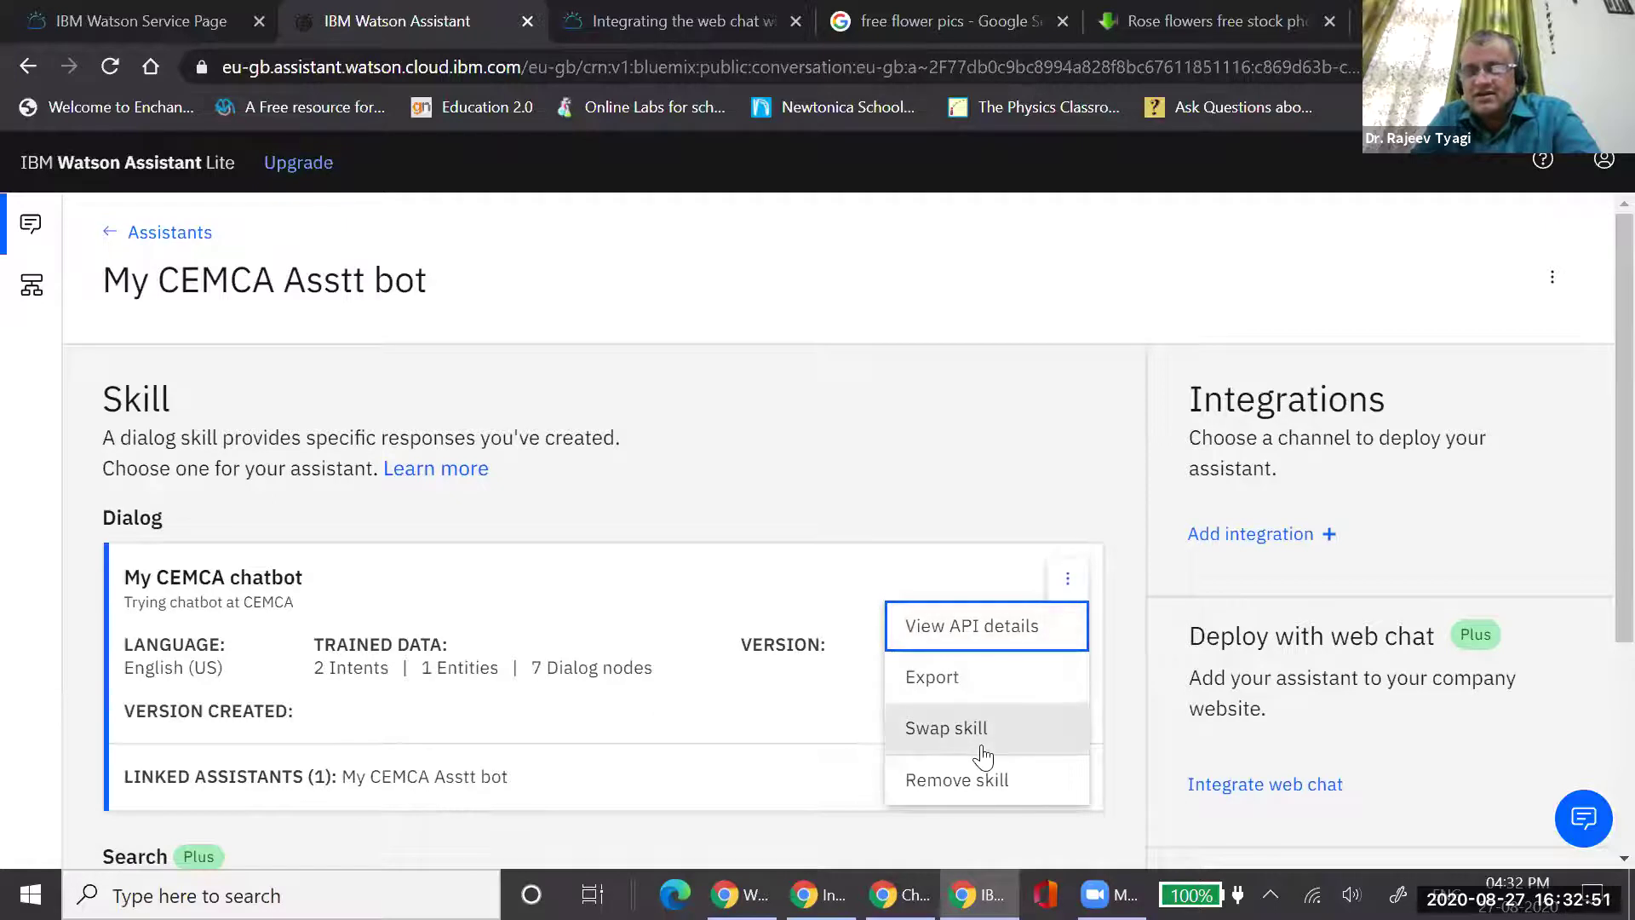
{"action": "left_click", "coordinate": [974, 632]}
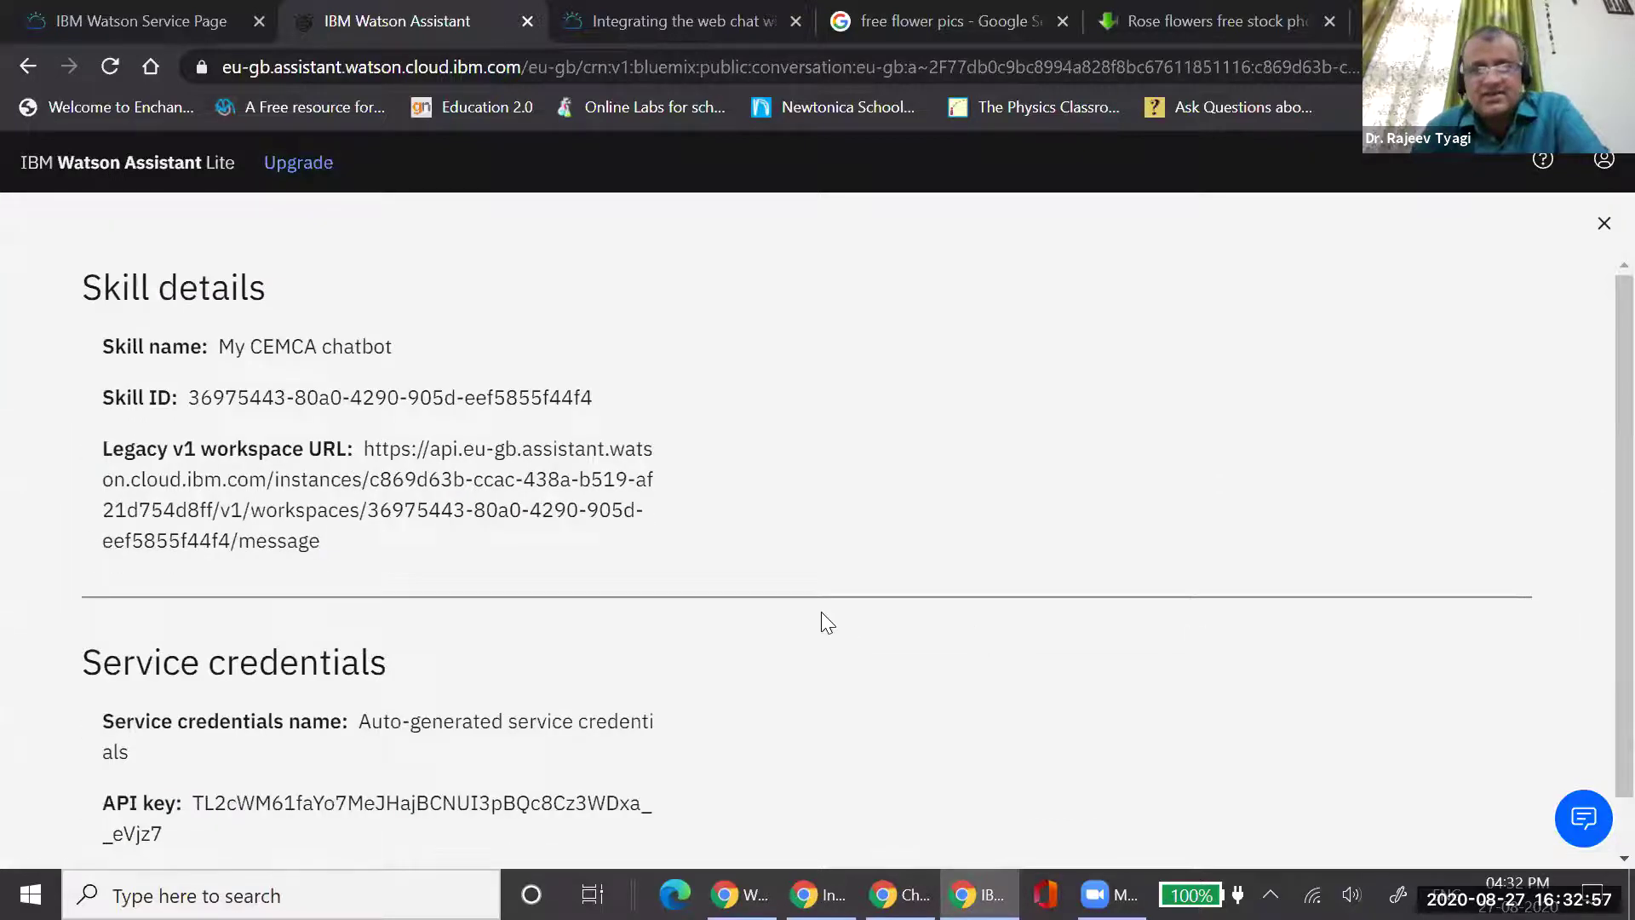
{"action": "scroll", "coordinate": [821, 611], "scroll_direction": "down", "scroll_amount": 1}
{"action": "scroll", "coordinate": [821, 611], "scroll_direction": "up", "scroll_amount": 1}
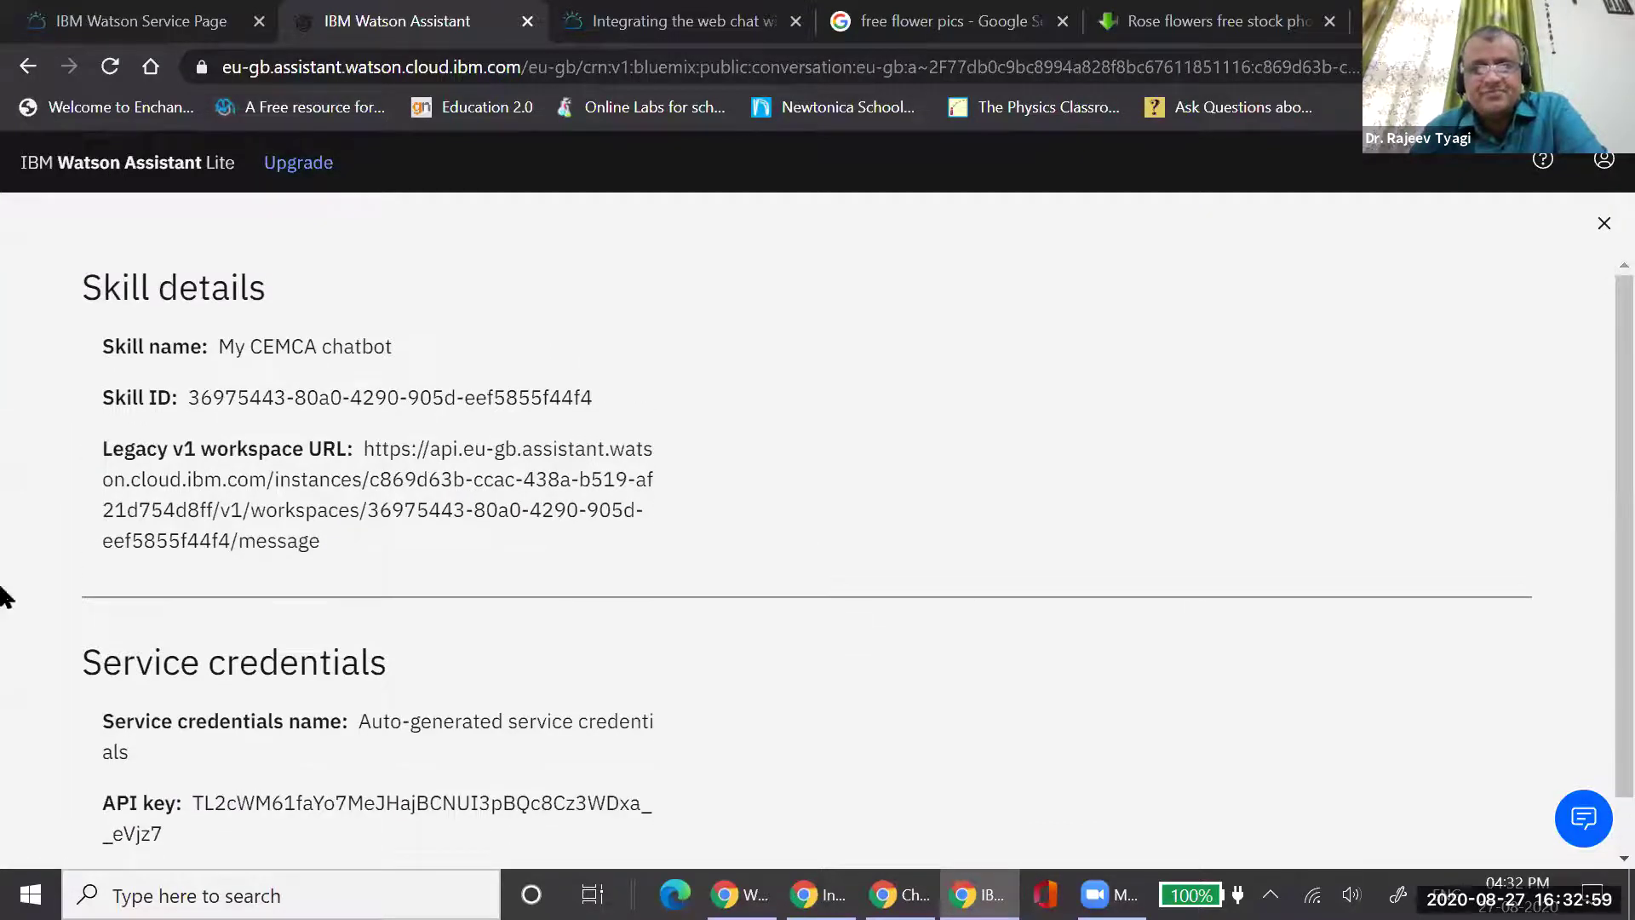
Return to the assistants list and examine the API details in the settings of My CEMCA Asstt bot
{"action": "left_click", "coordinate": [26, 68]}
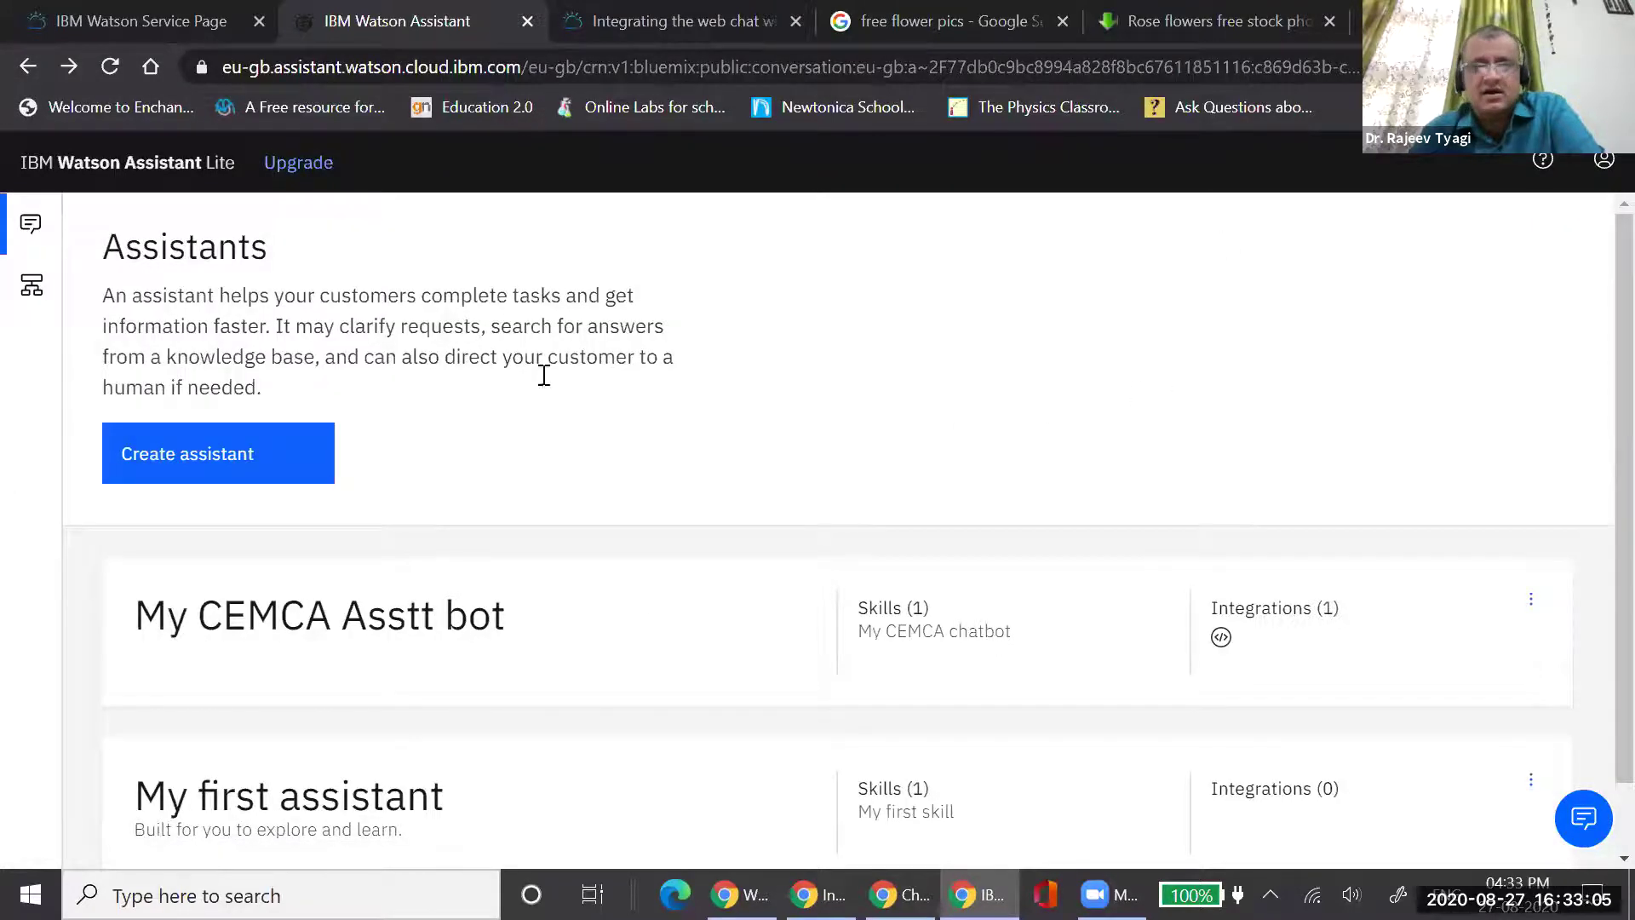
{"action": "scroll", "coordinate": [775, 686], "scroll_direction": "down", "scroll_amount": 1}
{"action": "scroll", "coordinate": [776, 687], "scroll_direction": "up", "scroll_amount": 1}
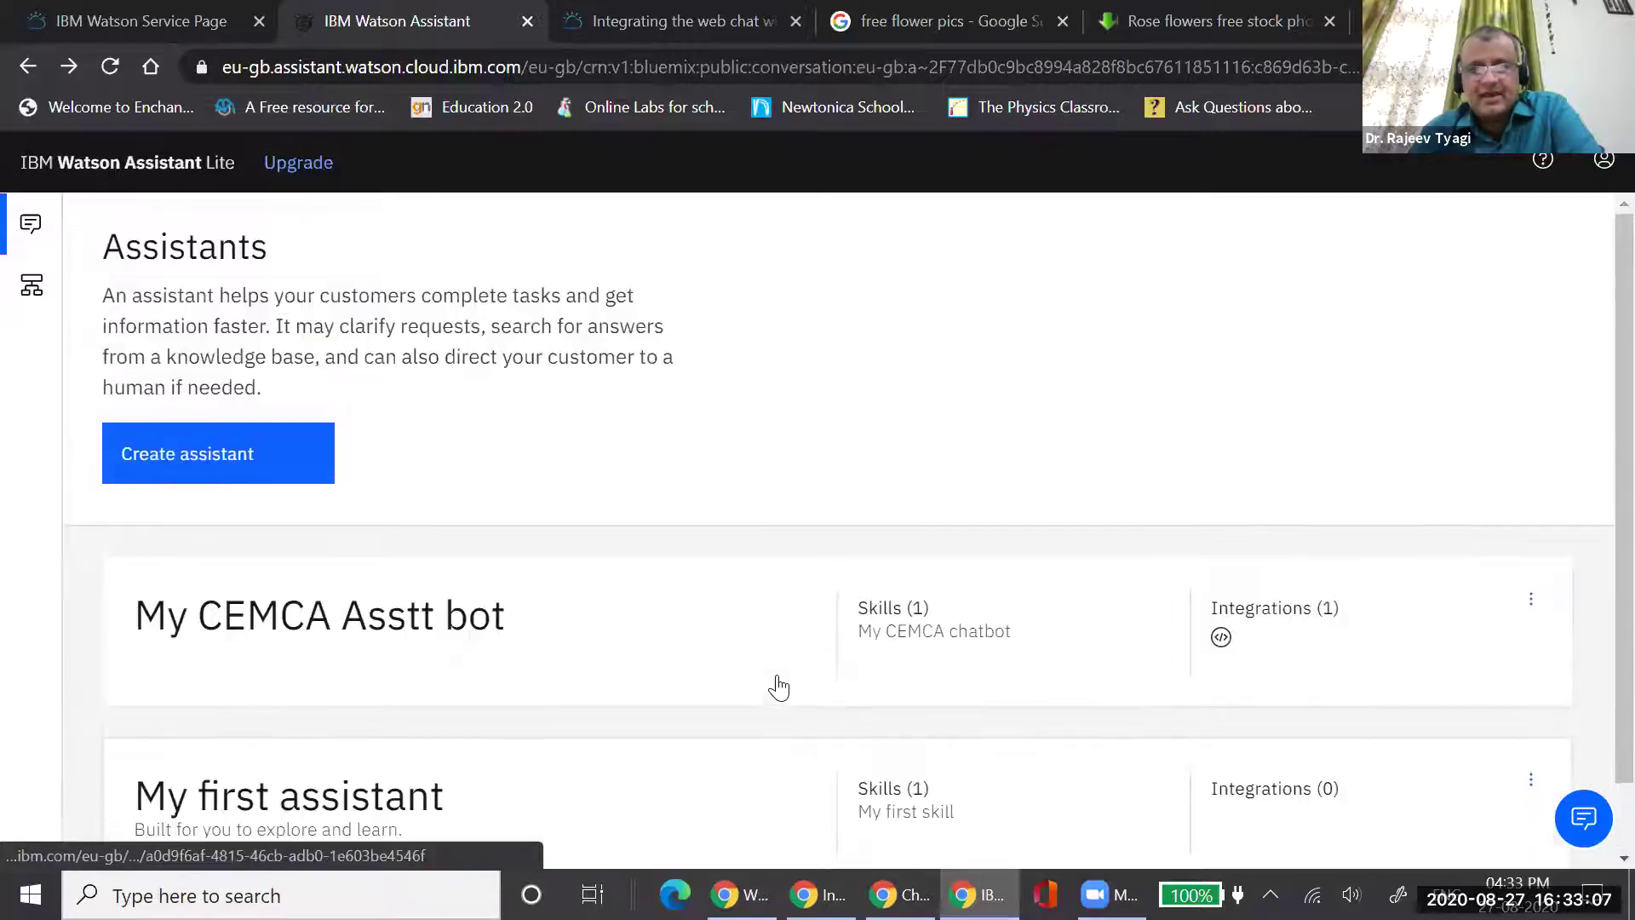
{"action": "left_click", "coordinate": [1530, 600]}
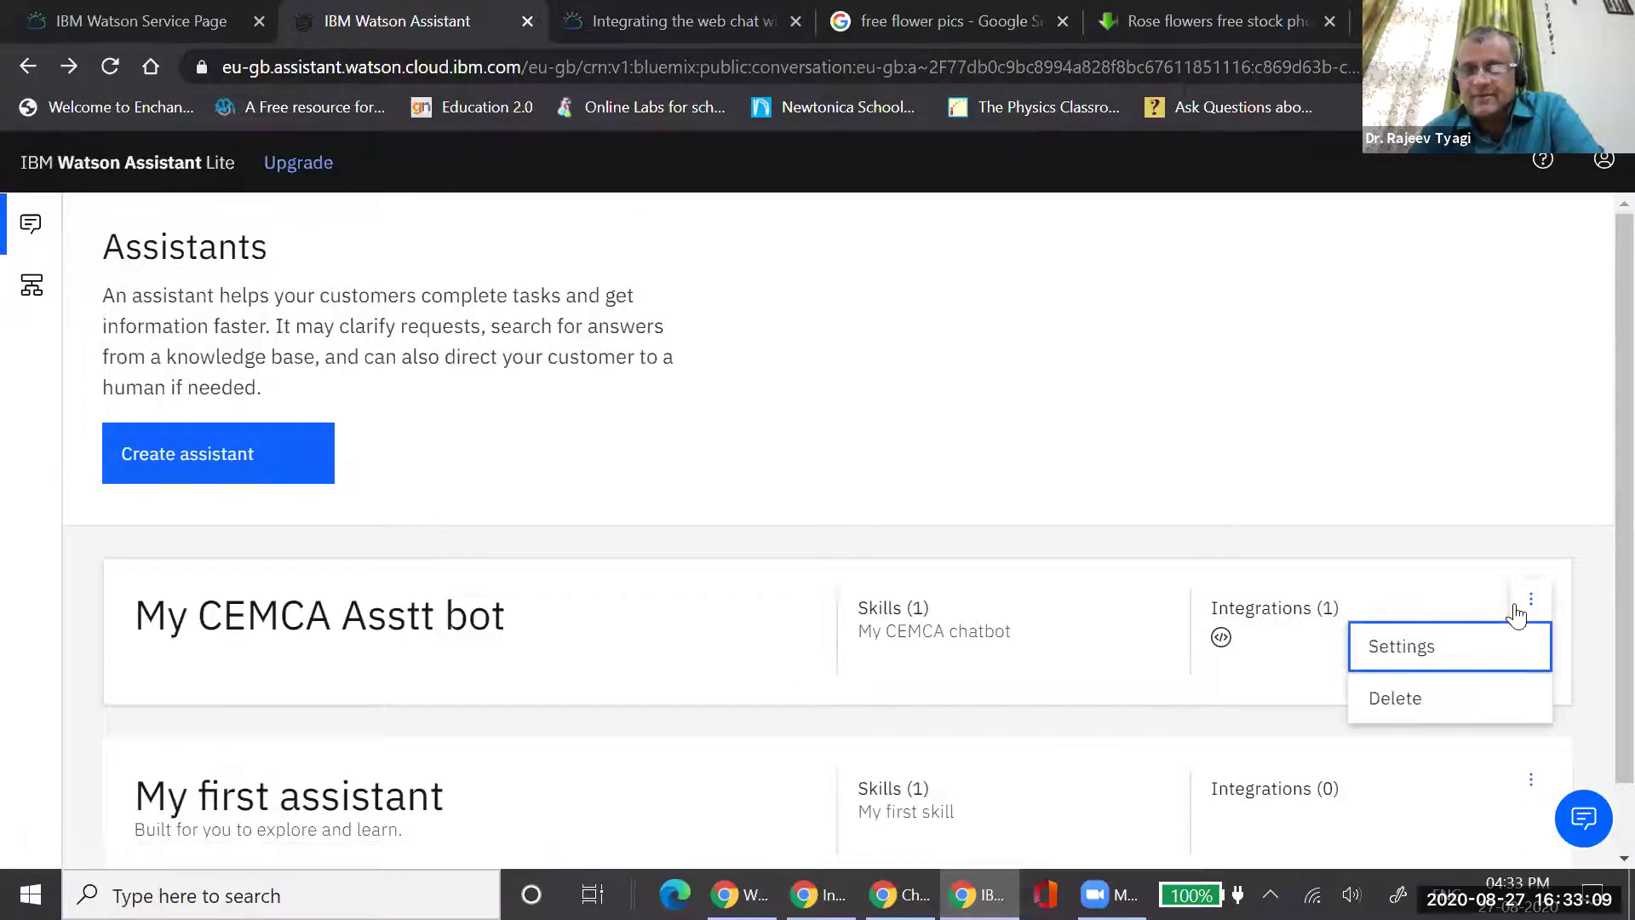
{"action": "left_click", "coordinate": [1414, 652]}
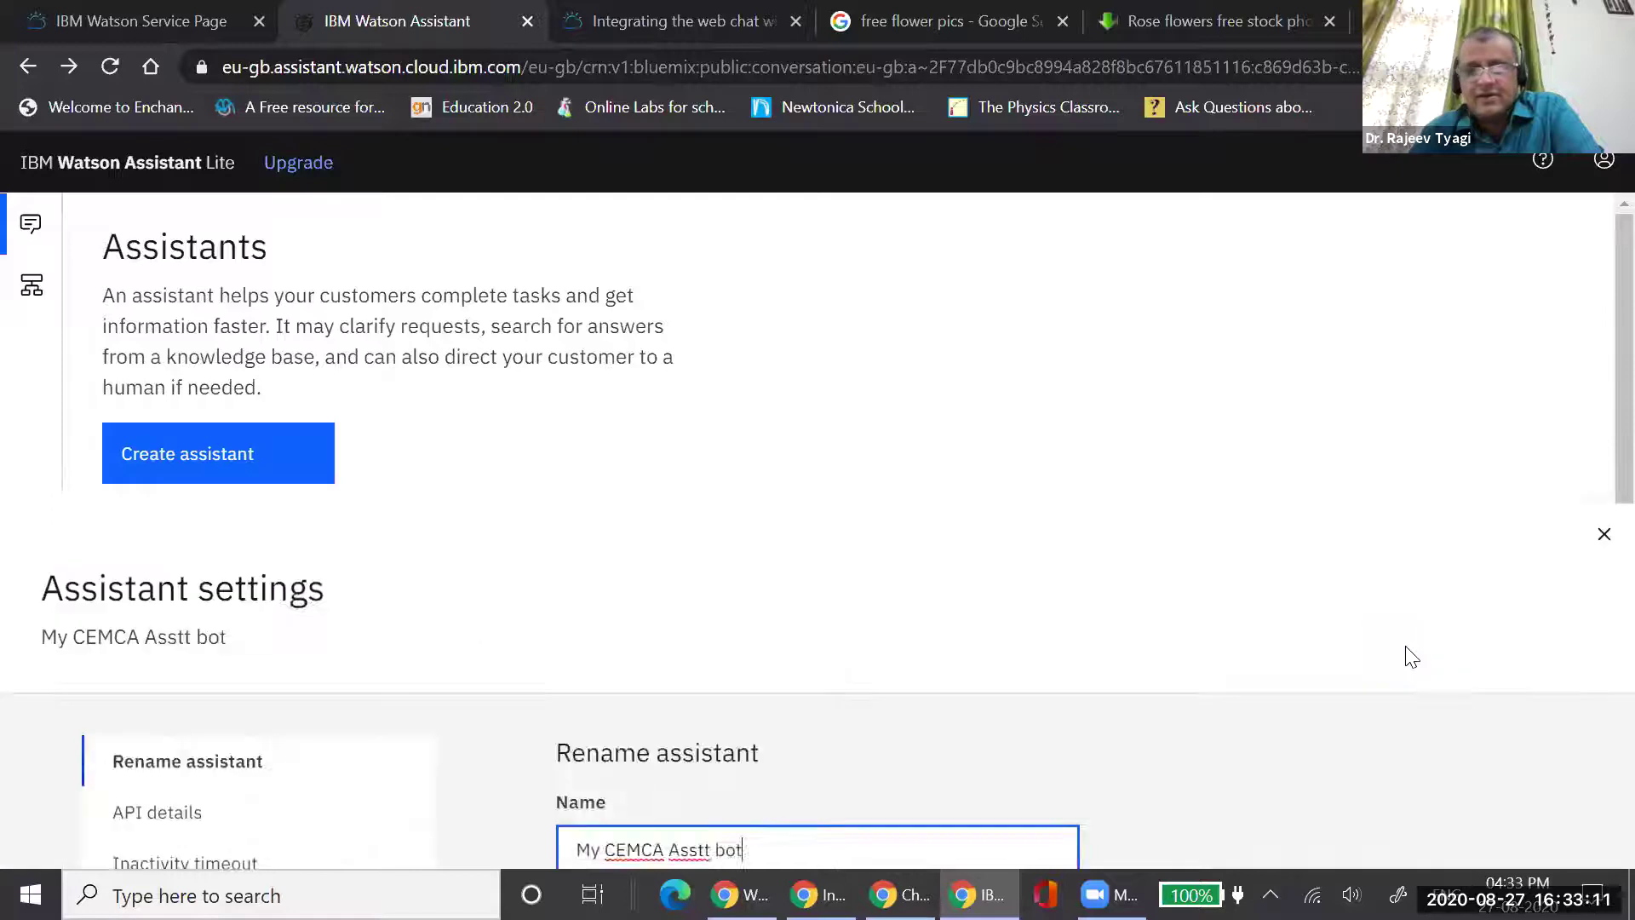
{"action": "left_click", "coordinate": [159, 510]}
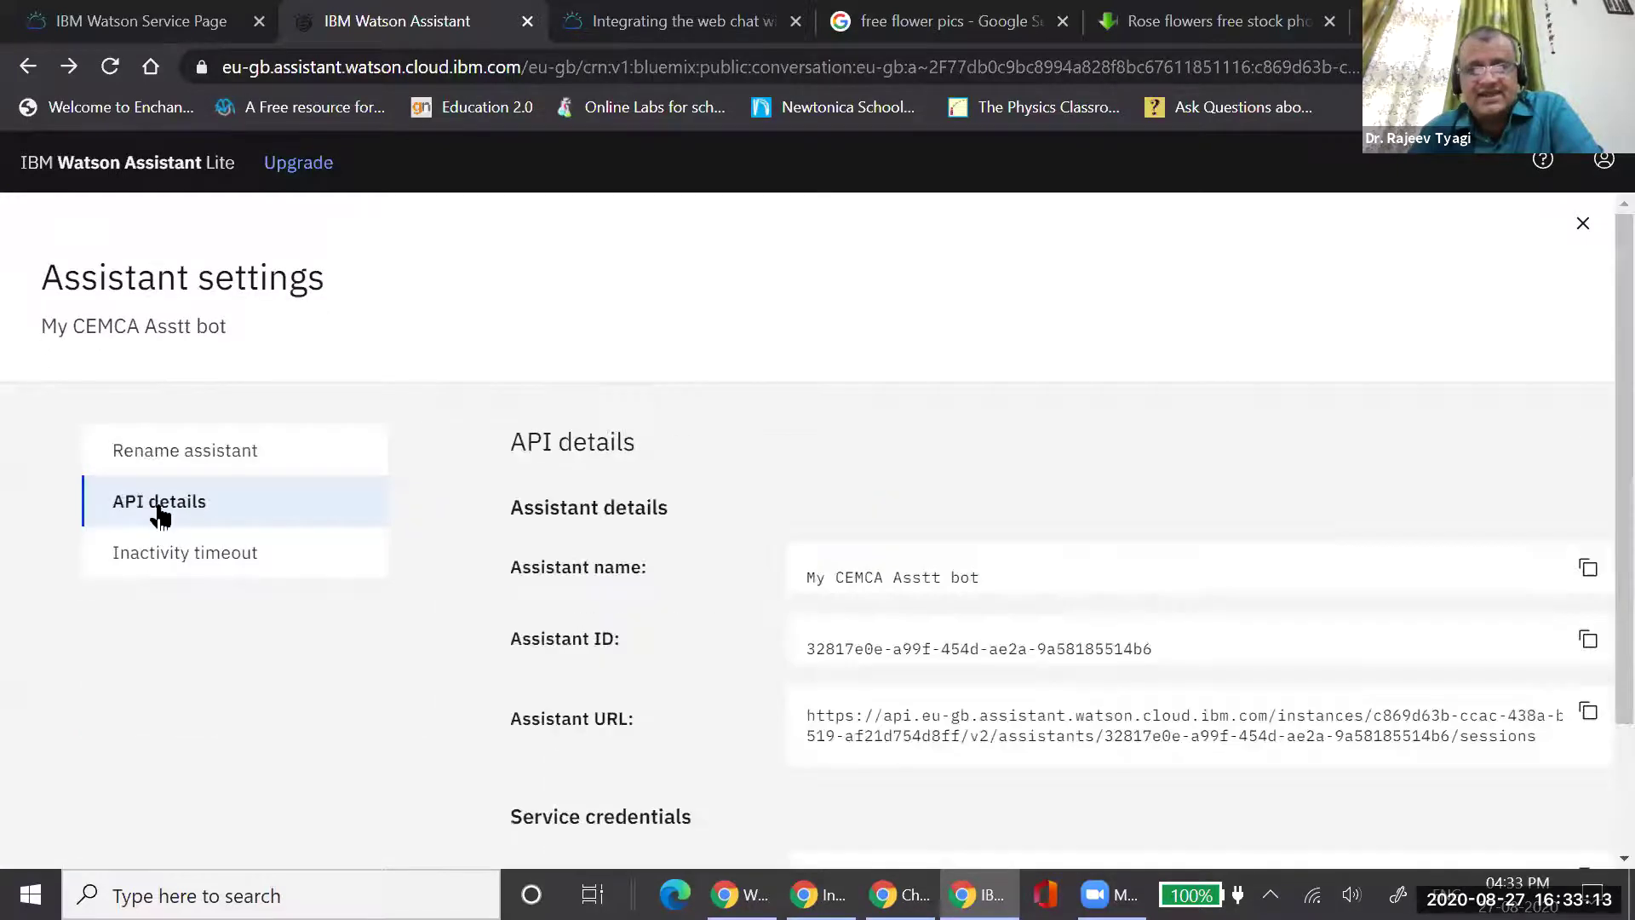
{"action": "scroll", "coordinate": [562, 630], "scroll_direction": "down", "scroll_amount": 2}
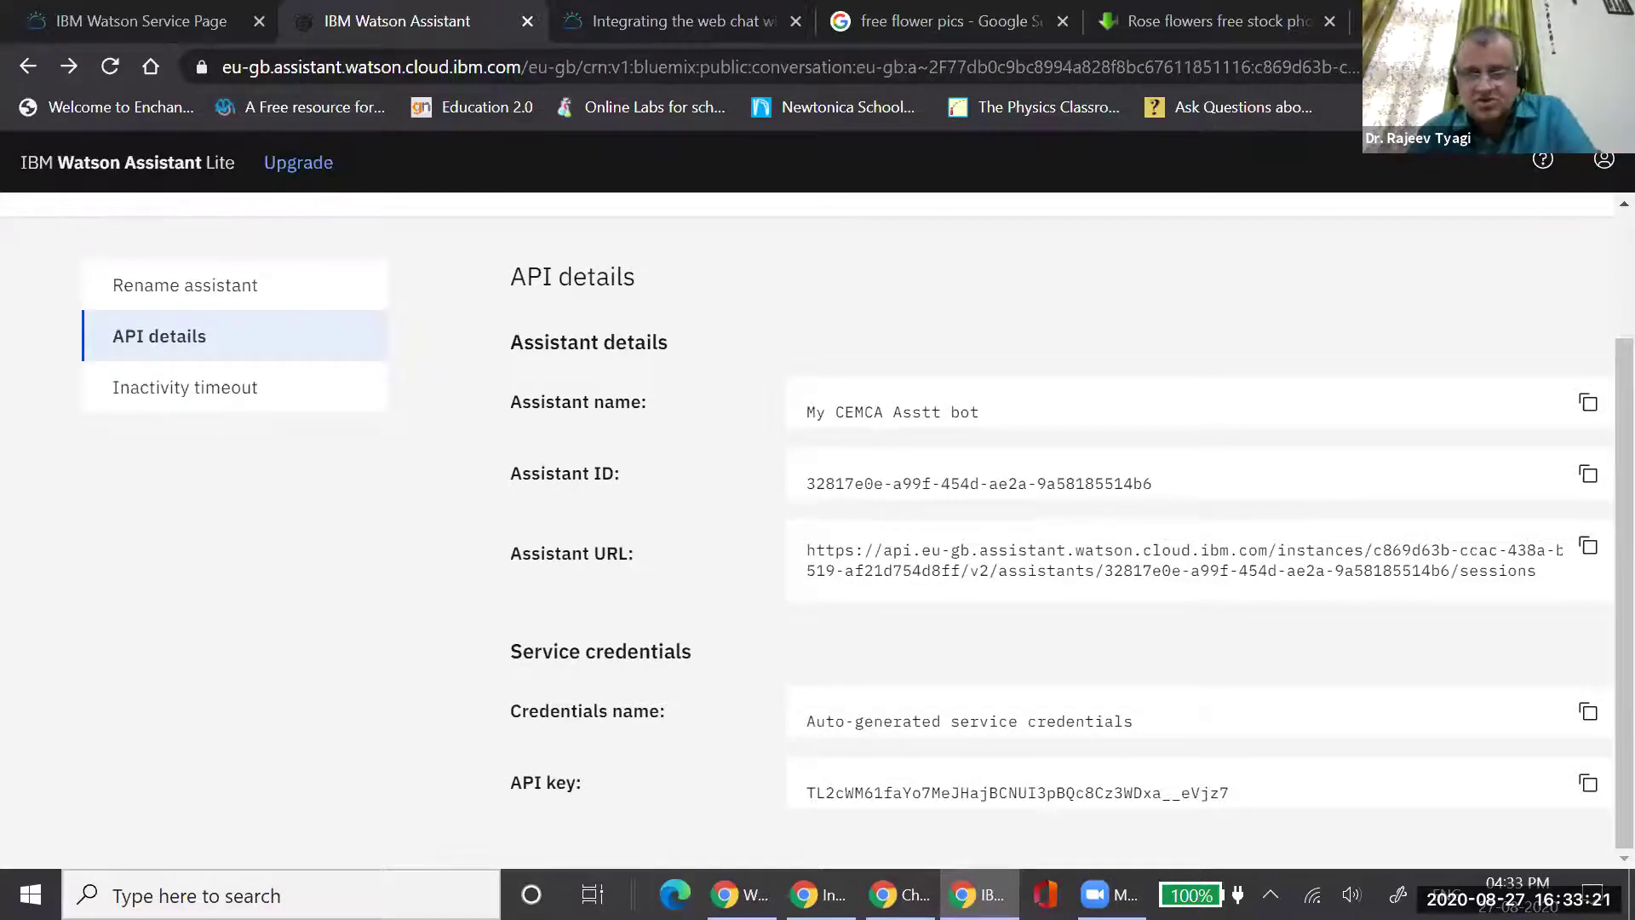
Review the WordPress chatbot plugin's setup instructions and credential fields against the API details of My CEMCA Asstt bot
{"action": "left_click", "coordinate": [900, 894]}
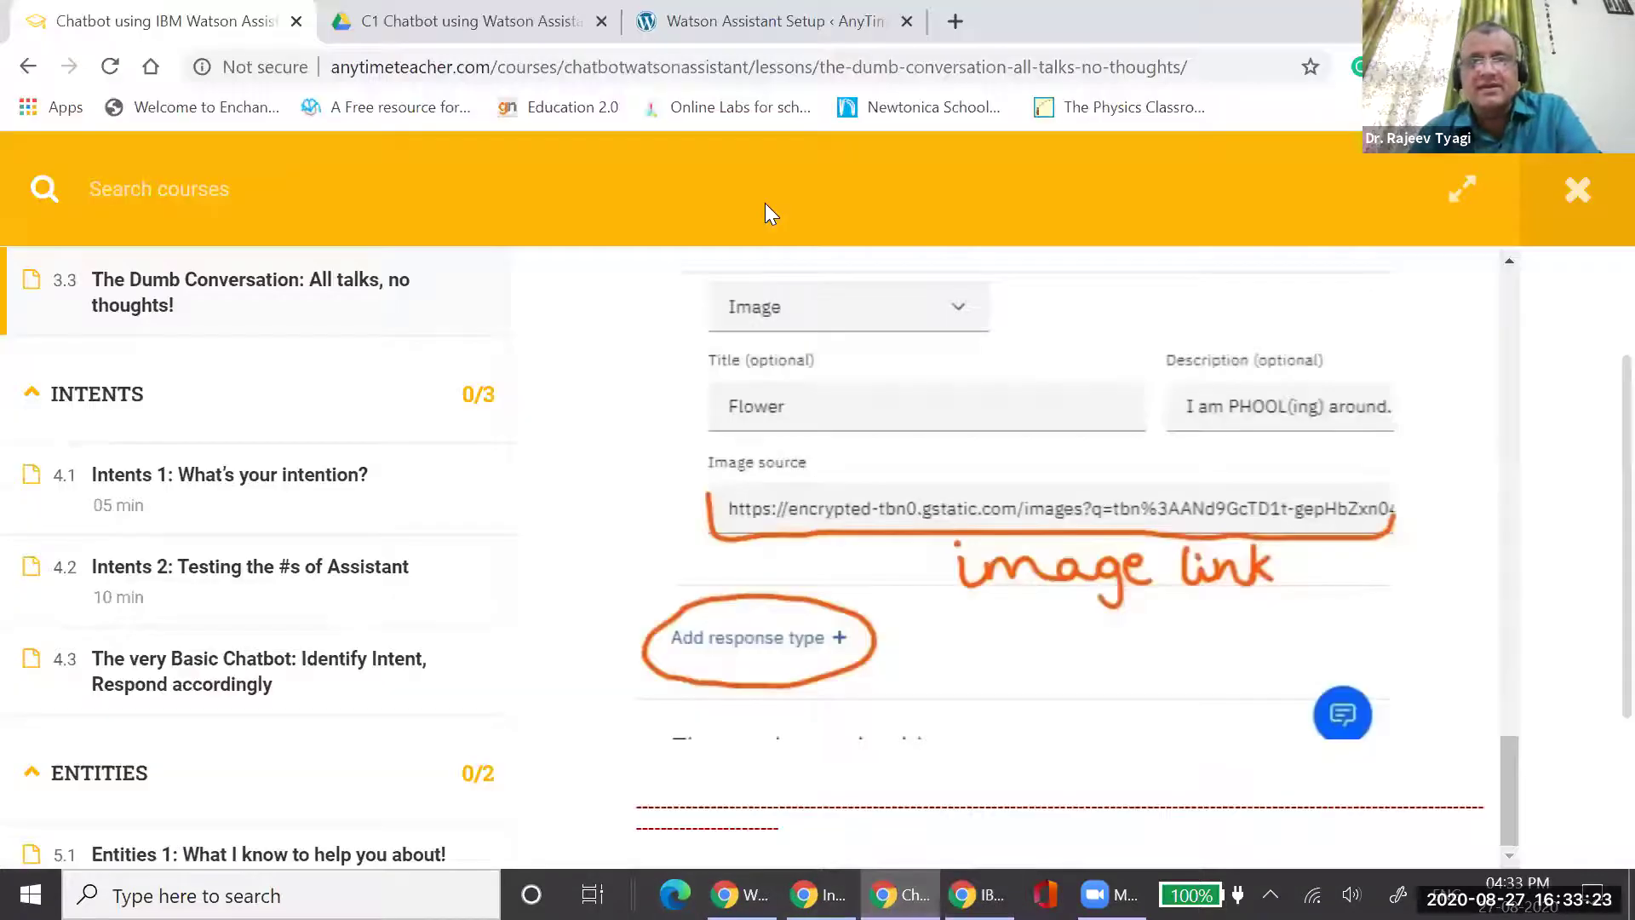
{"action": "left_click", "coordinate": [784, 21]}
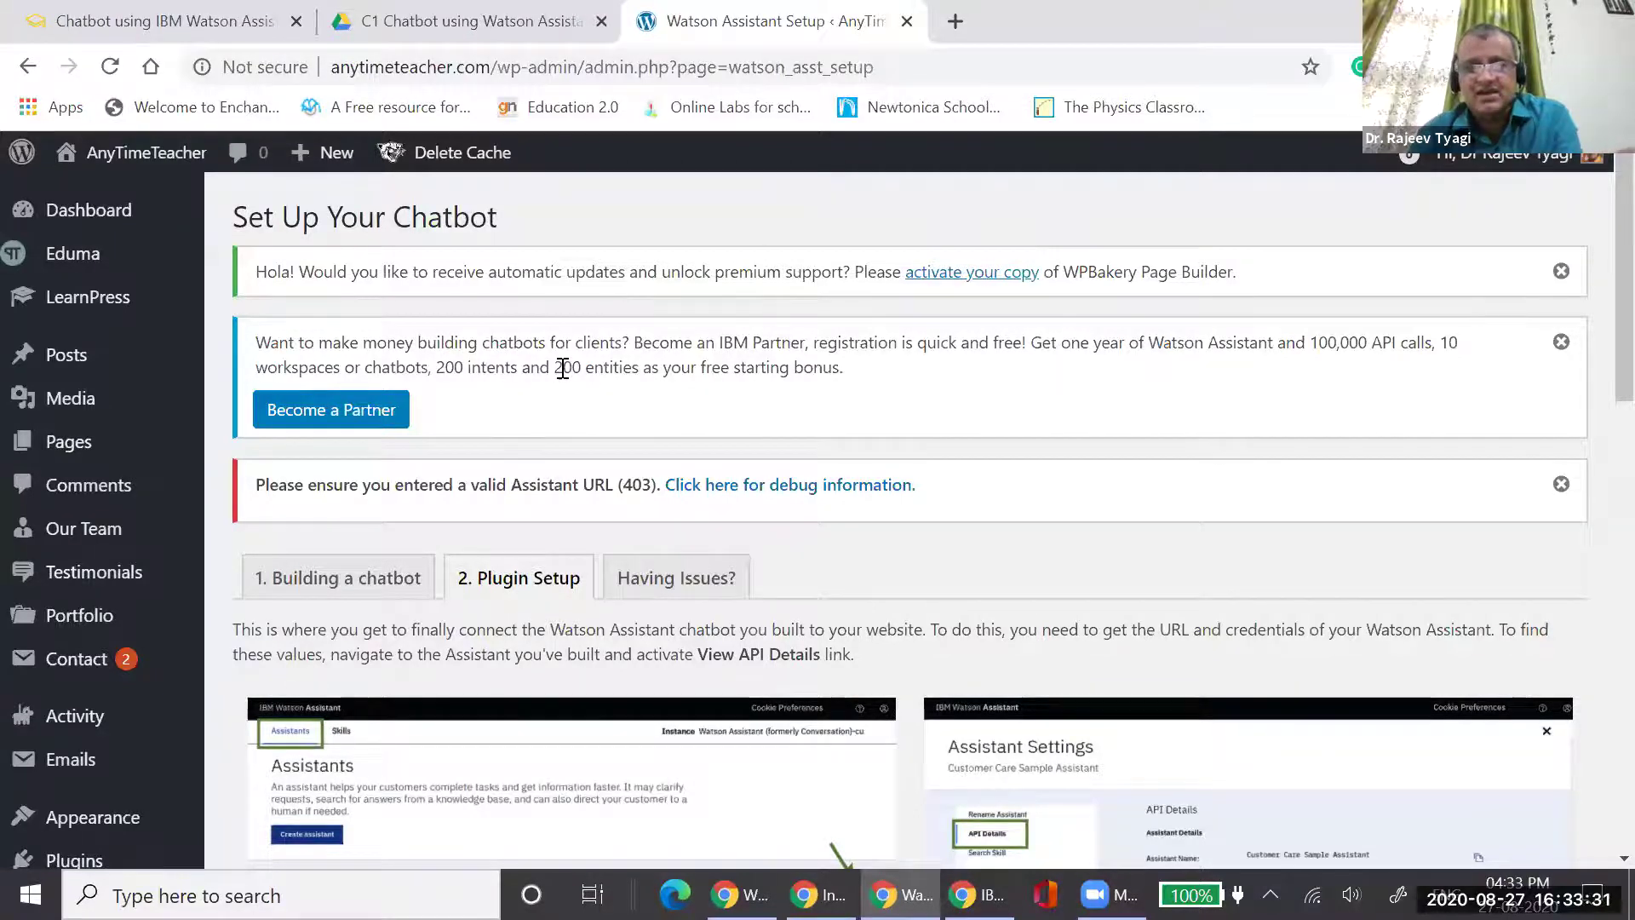
{"action": "scroll", "coordinate": [562, 378], "scroll_direction": "down", "scroll_amount": 2}
{"action": "scroll", "coordinate": [560, 376], "scroll_direction": "down", "scroll_amount": 4}
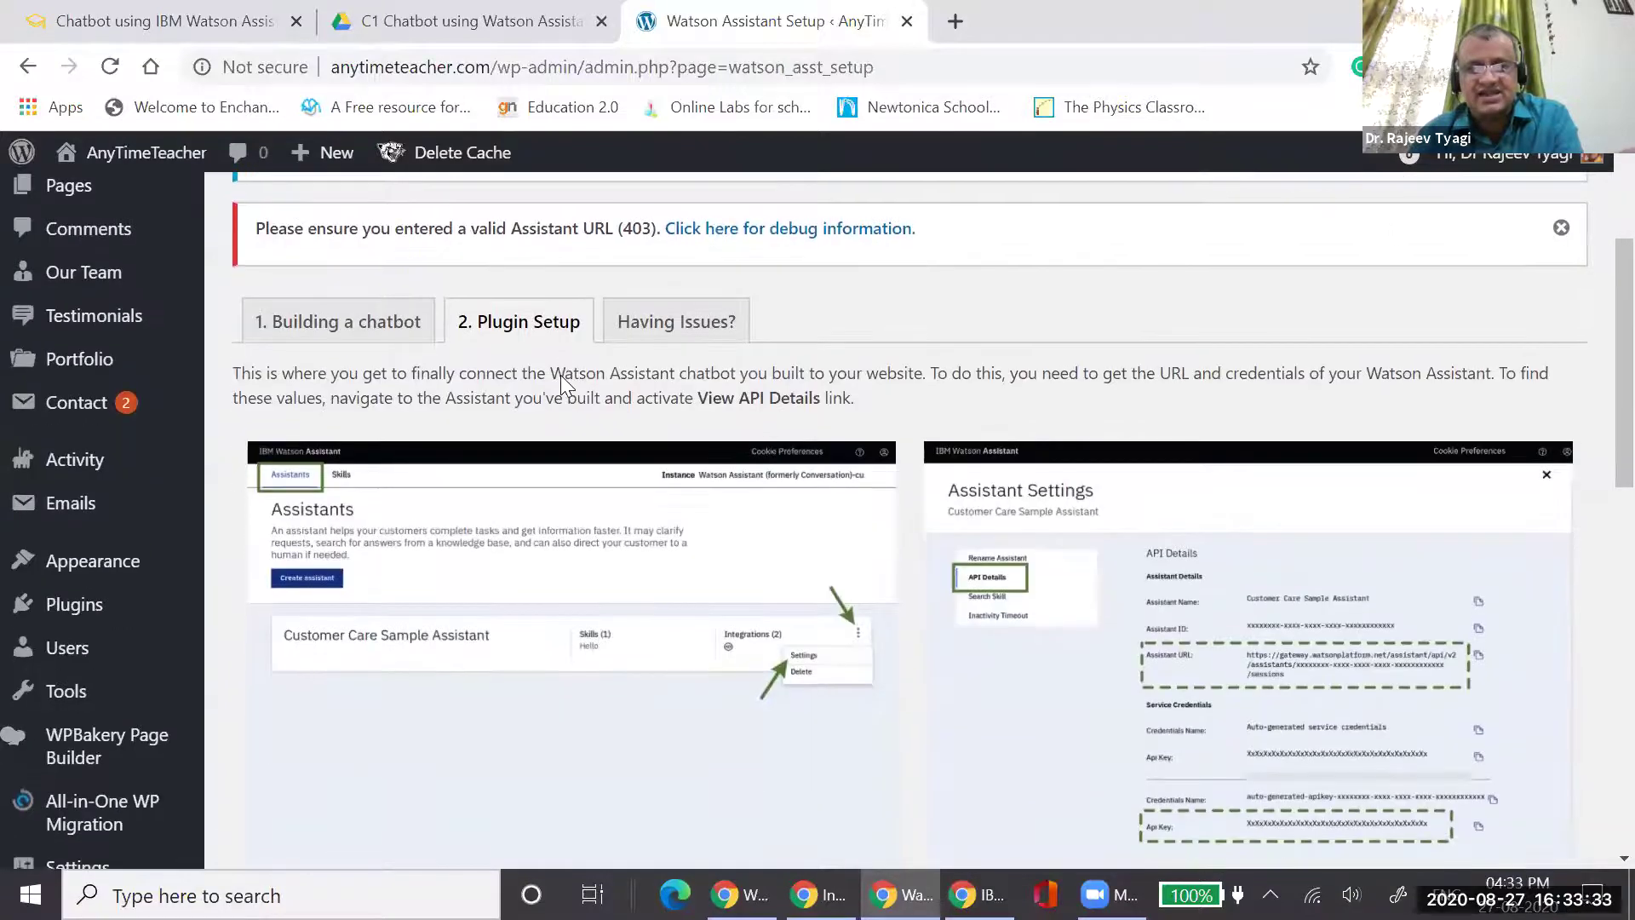
{"action": "scroll", "coordinate": [128, 514], "scroll_direction": "down", "scroll_amount": 3}
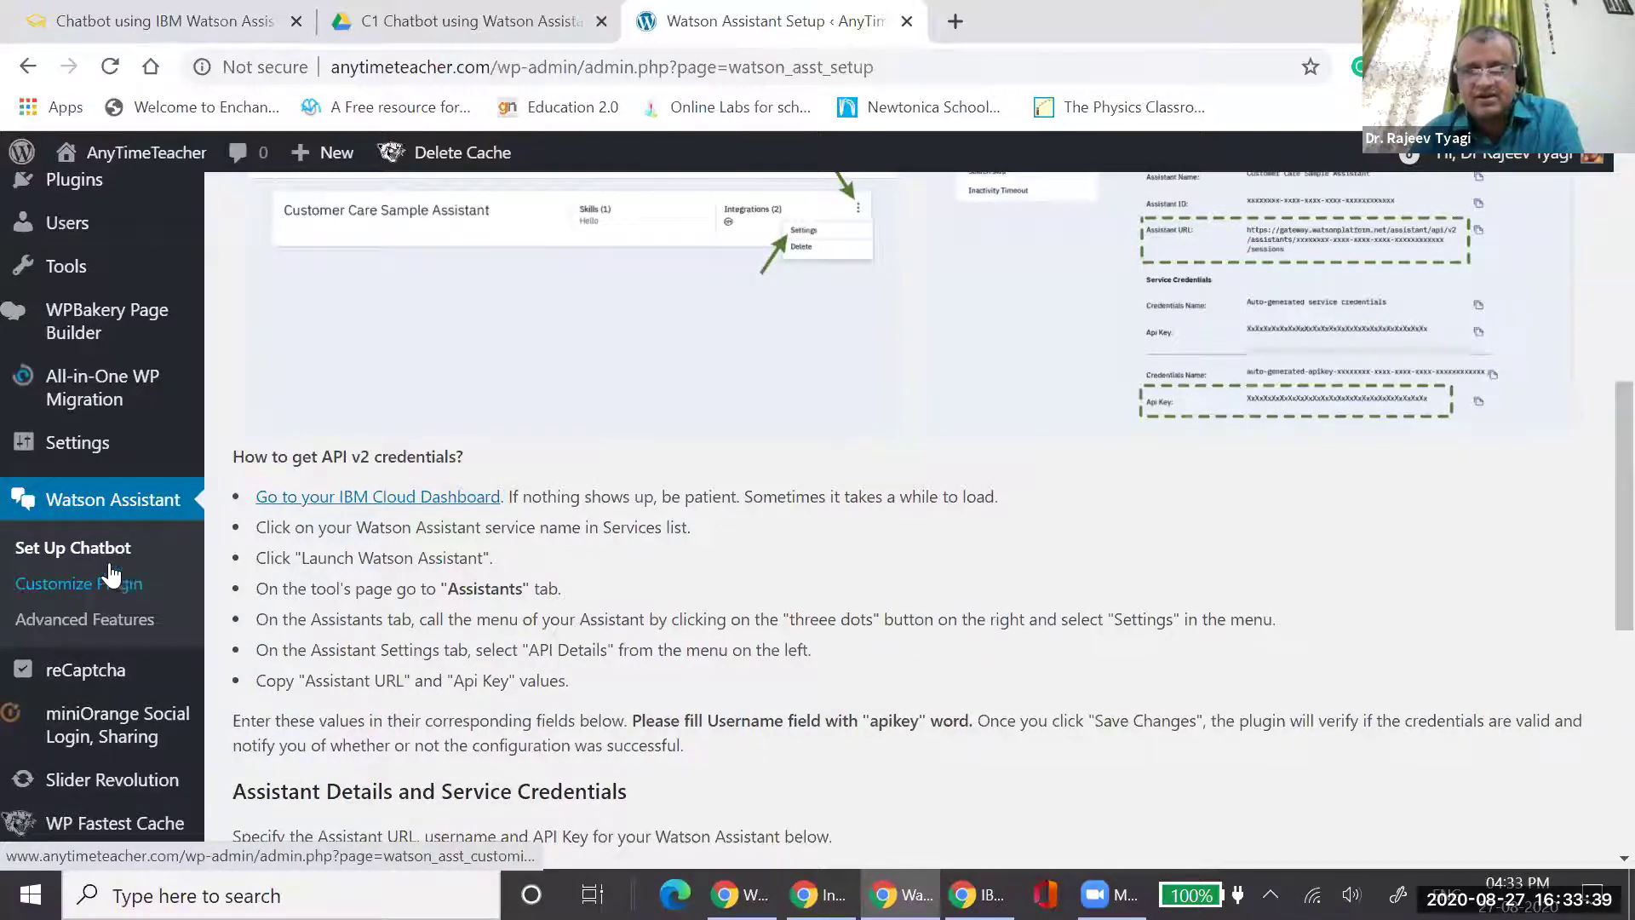
{"action": "scroll", "coordinate": [548, 551], "scroll_direction": "up", "scroll_amount": 4}
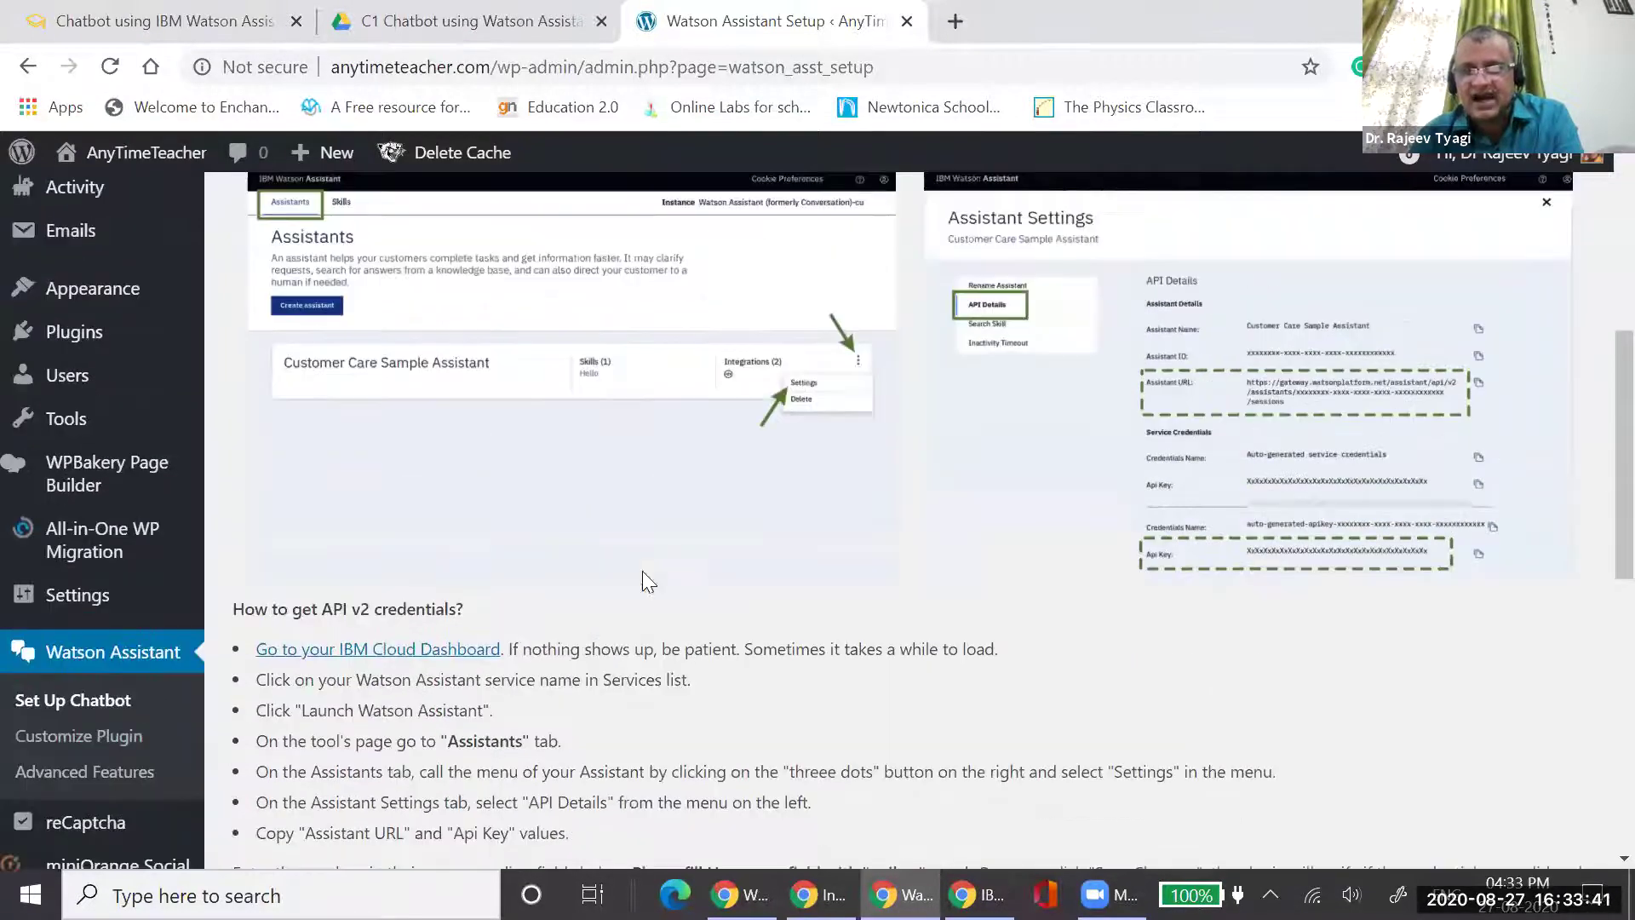
{"action": "scroll", "coordinate": [835, 540], "scroll_direction": "down", "scroll_amount": 9}
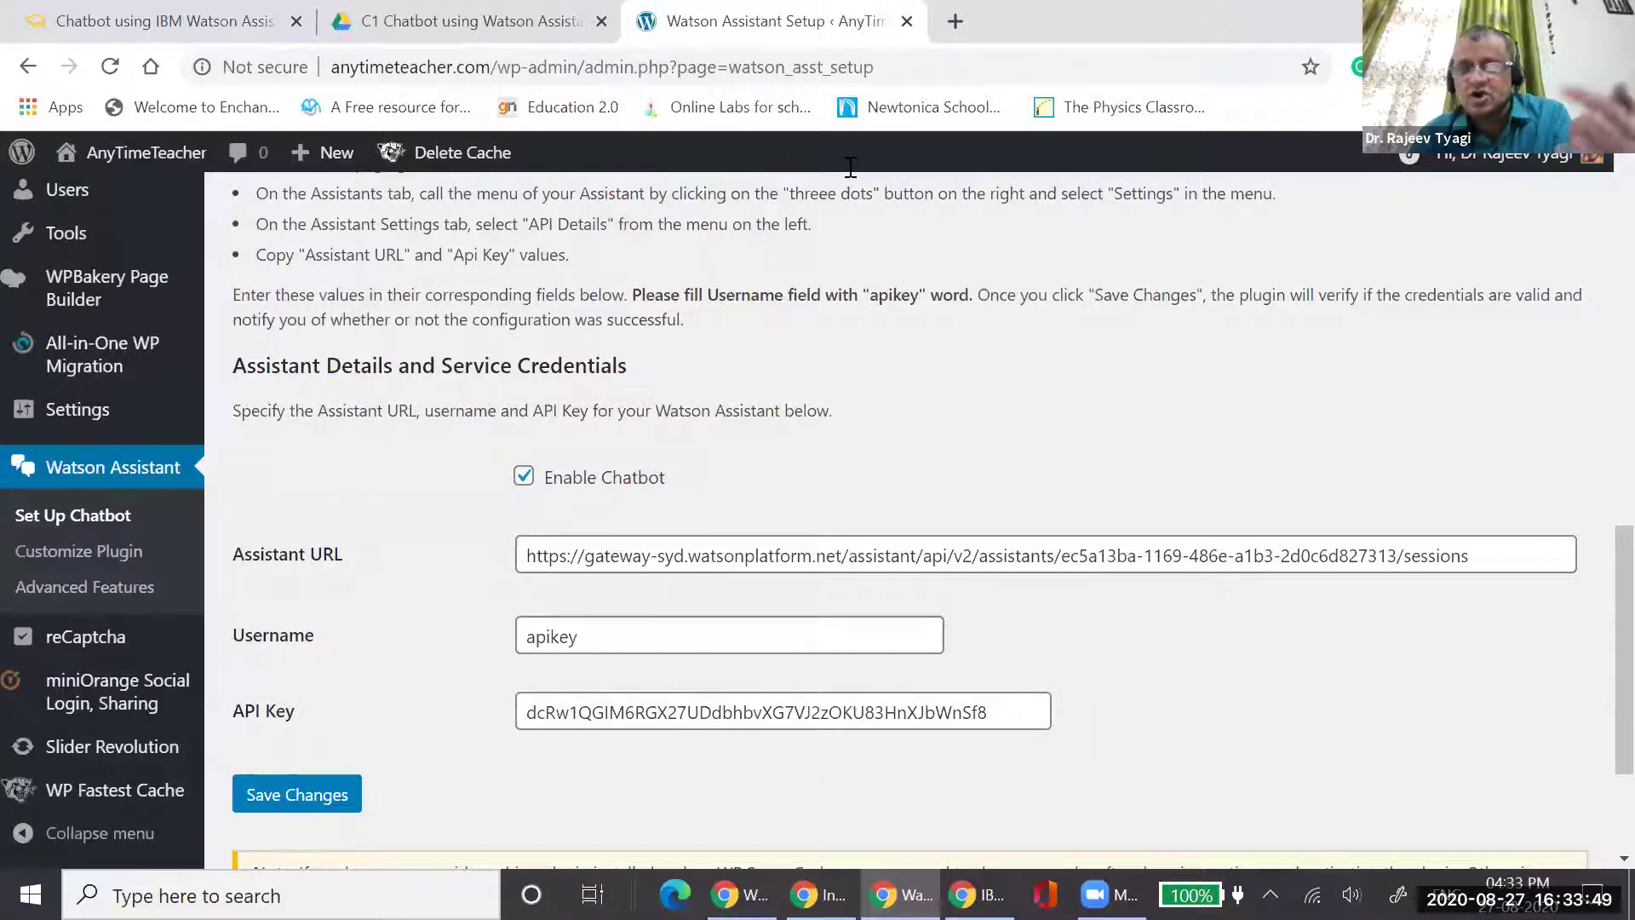
{"action": "key", "text": "alt+Tab"}
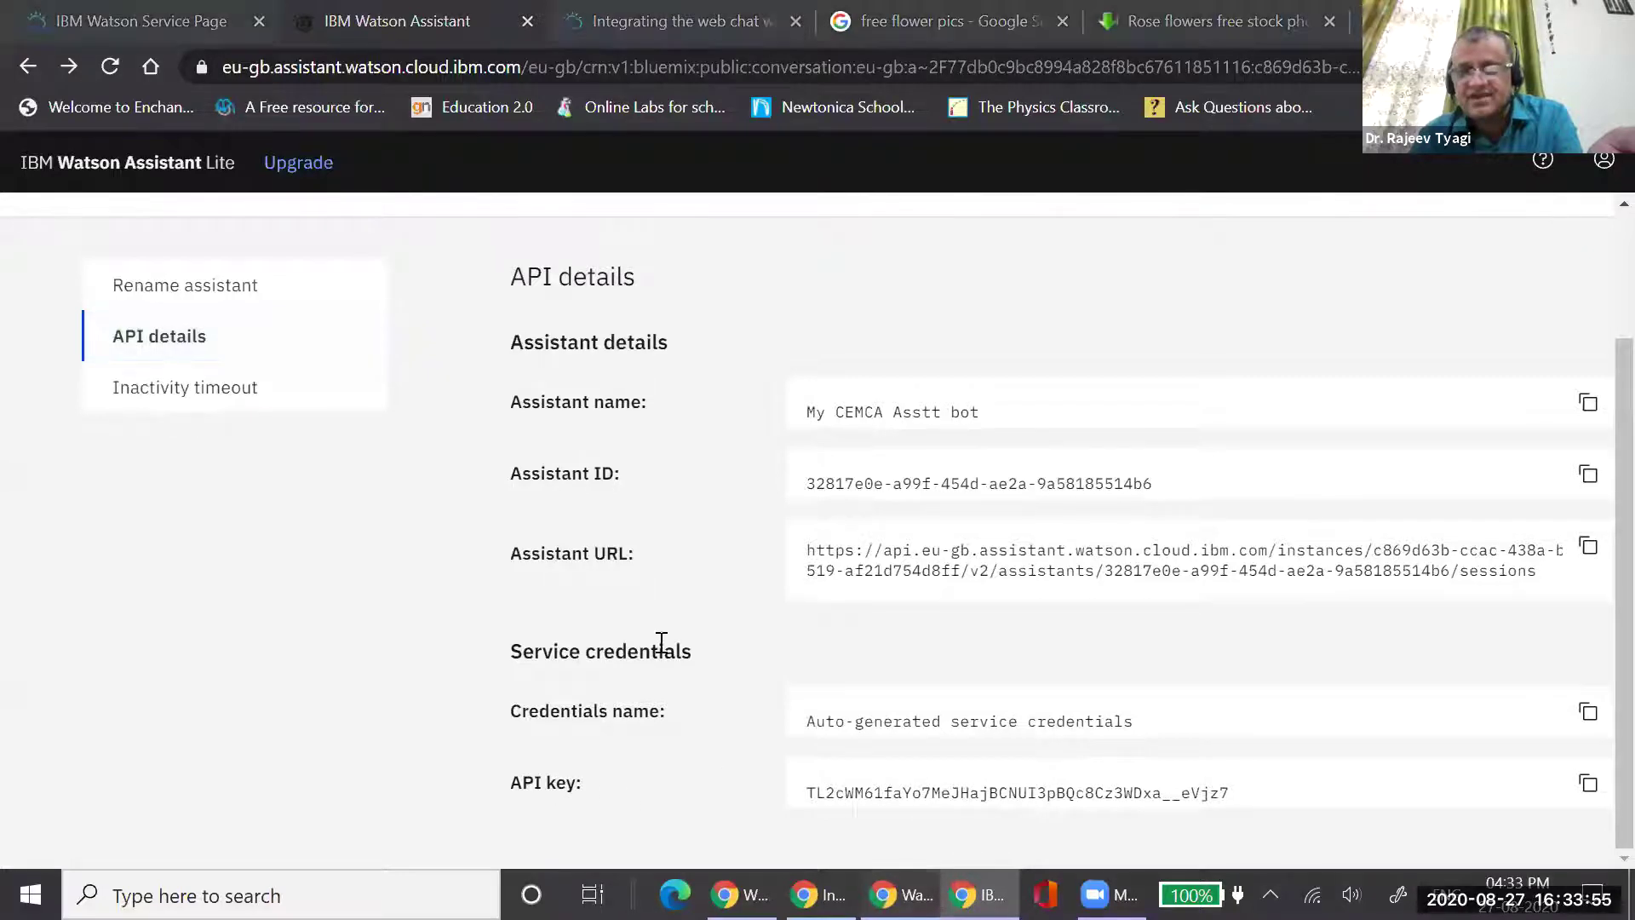
{"action": "key", "text": "alt+Tab"}
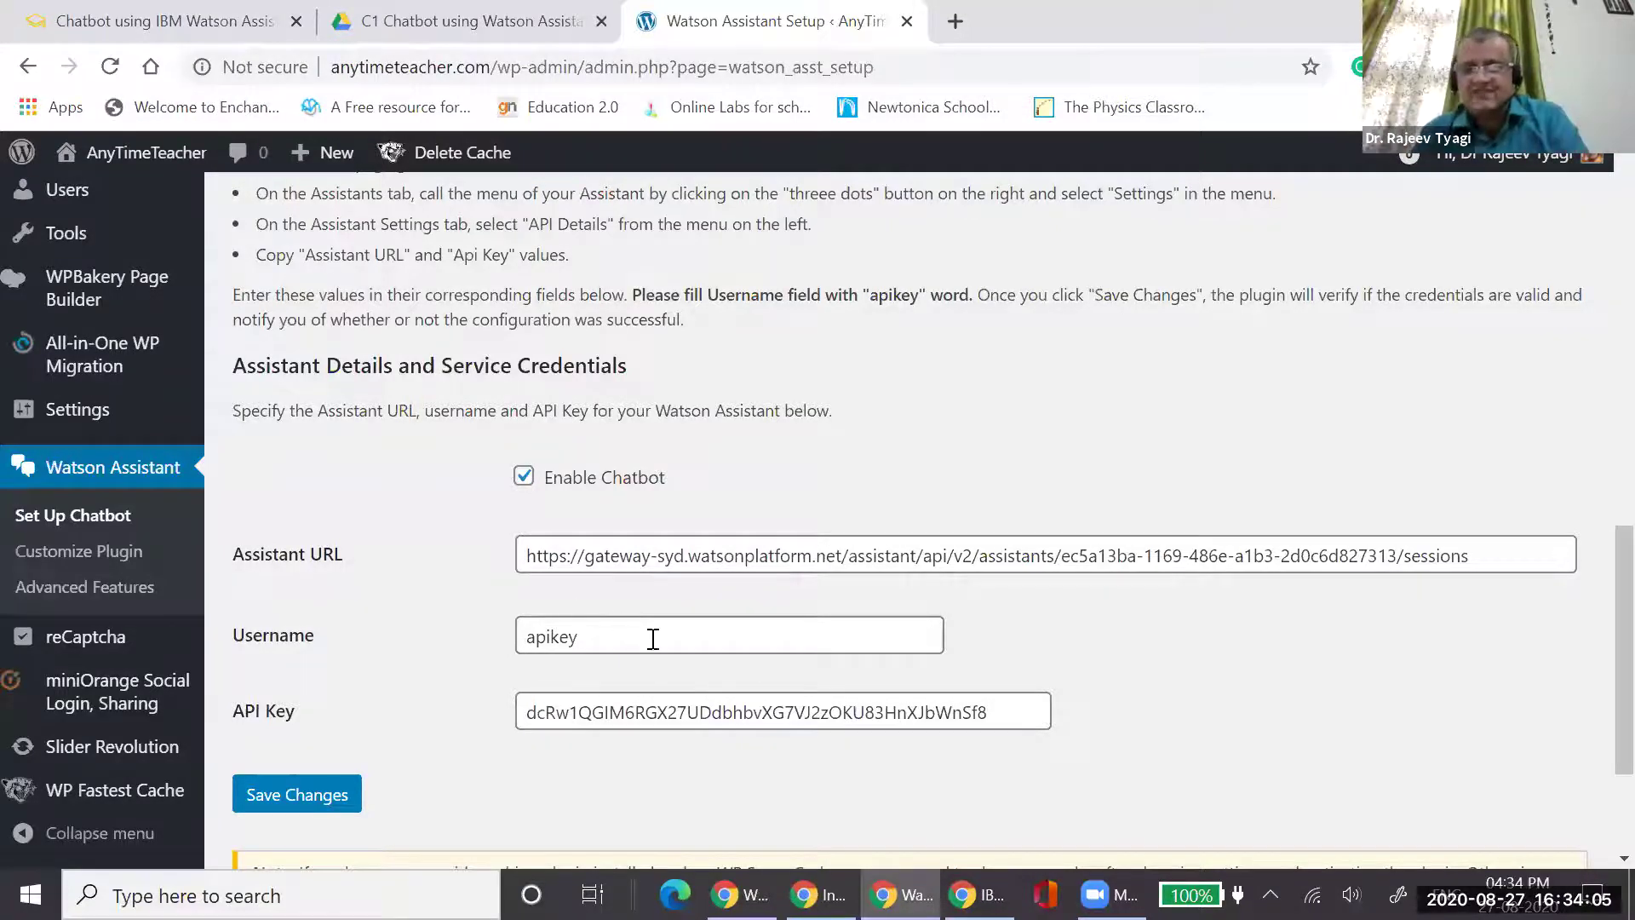
Replace the Assistant URL in the WordPress plugin setup with the URL copied from My CEMCA Asstt bot's API details
{"action": "left_click", "coordinate": [964, 893]}
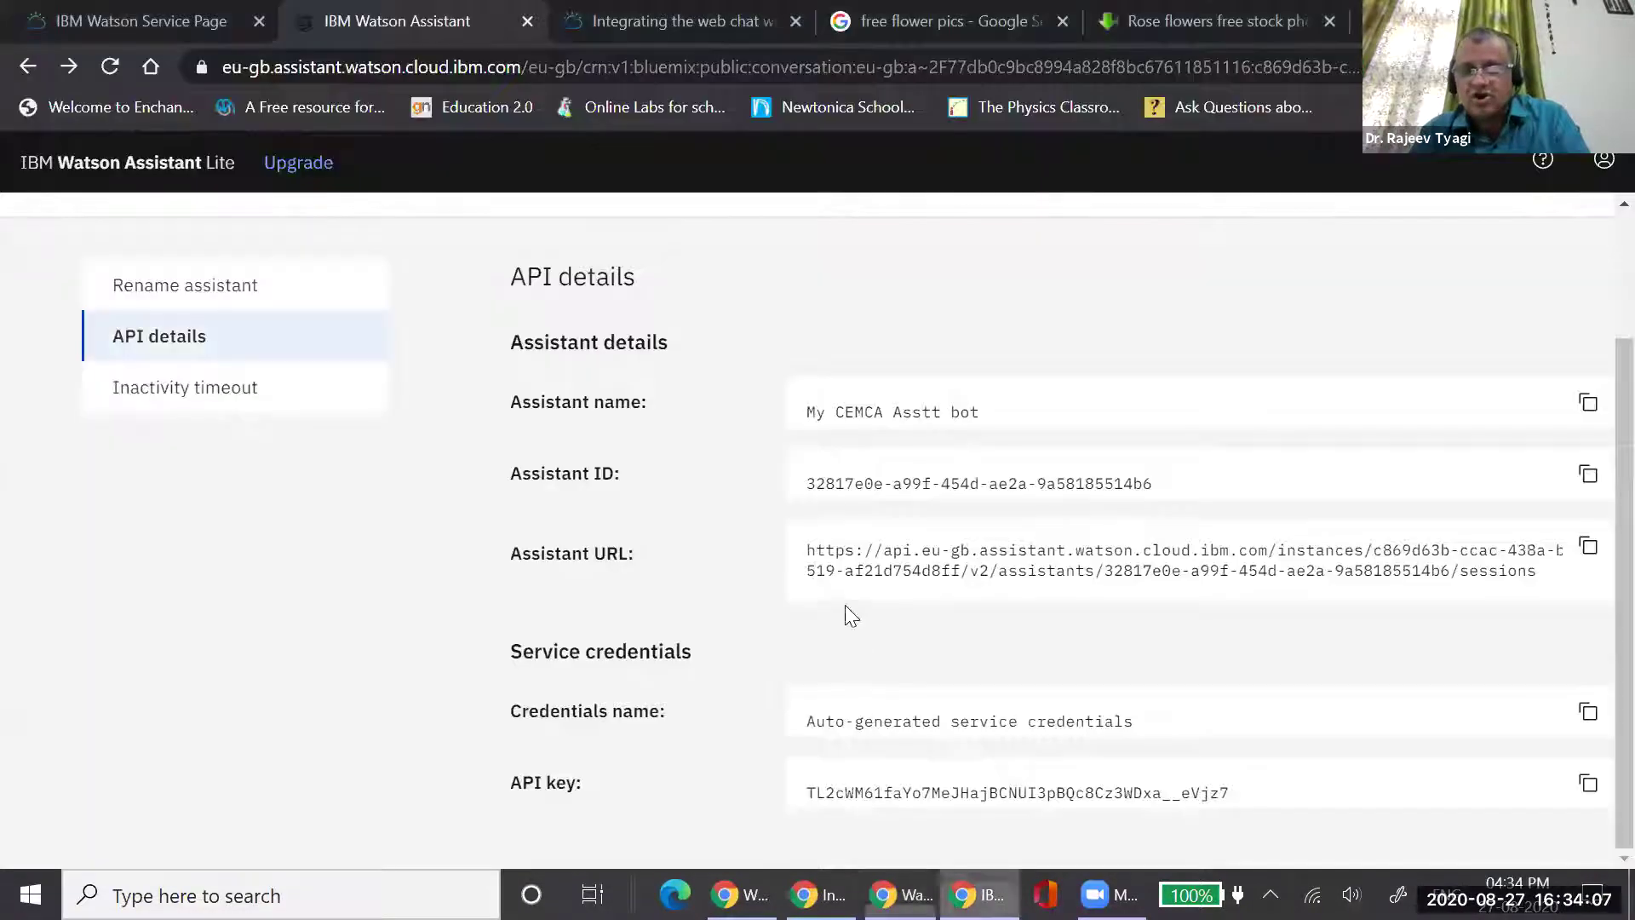
{"action": "left_click", "coordinate": [1587, 546]}
{"action": "left_click", "coordinate": [901, 892]}
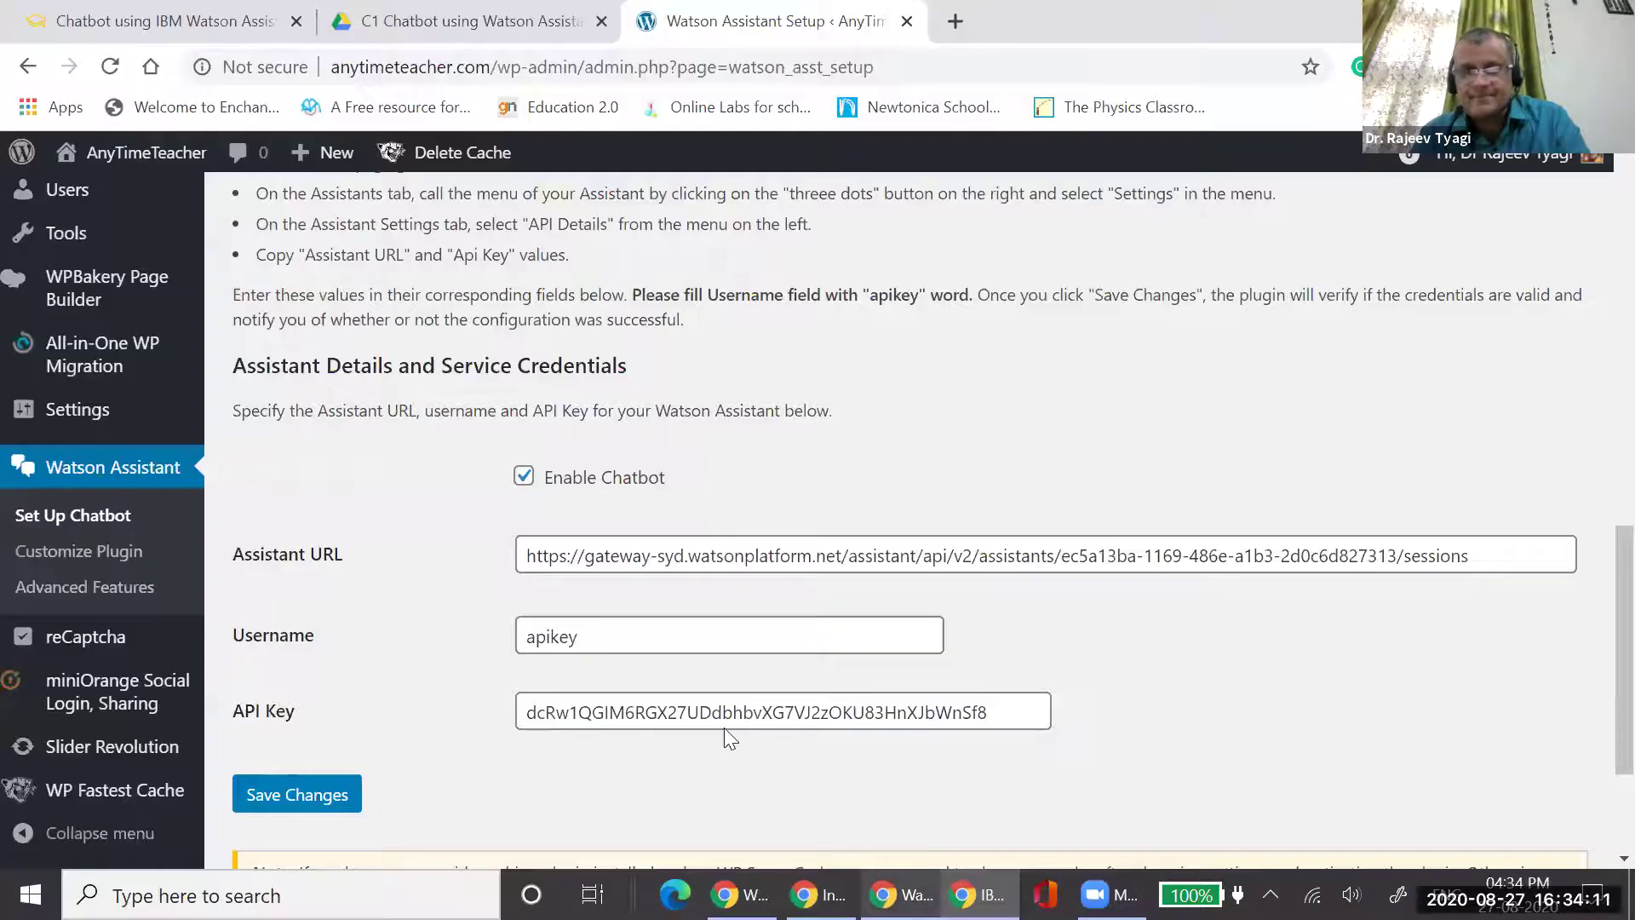
{"action": "left_click", "coordinate": [654, 558]}
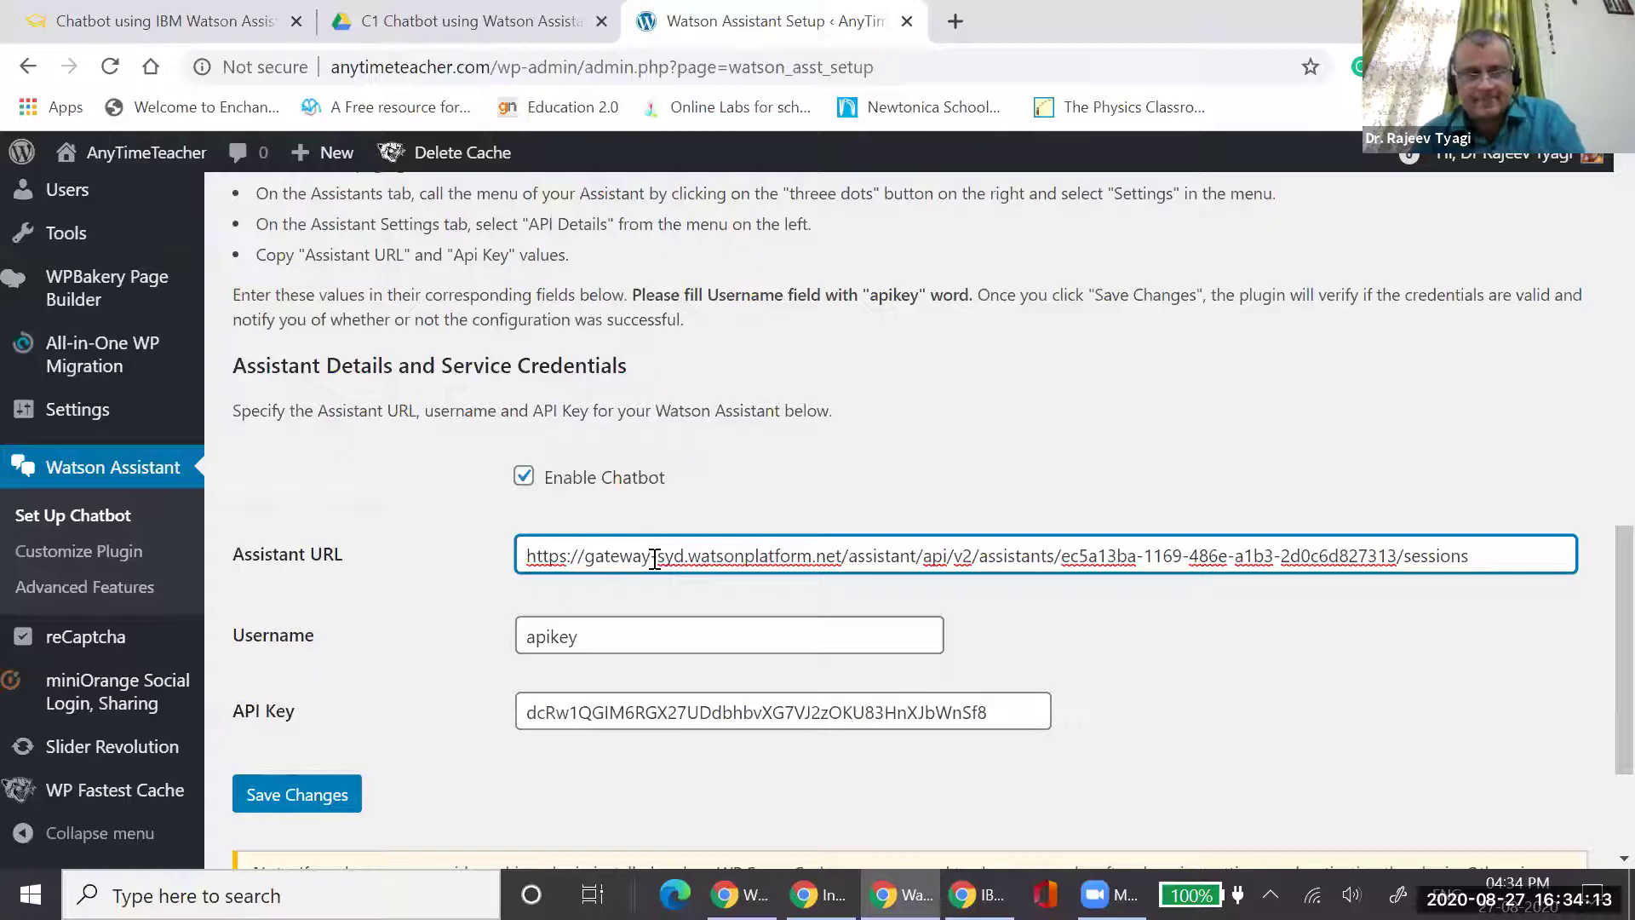
{"action": "key", "text": "ctrl+a"}
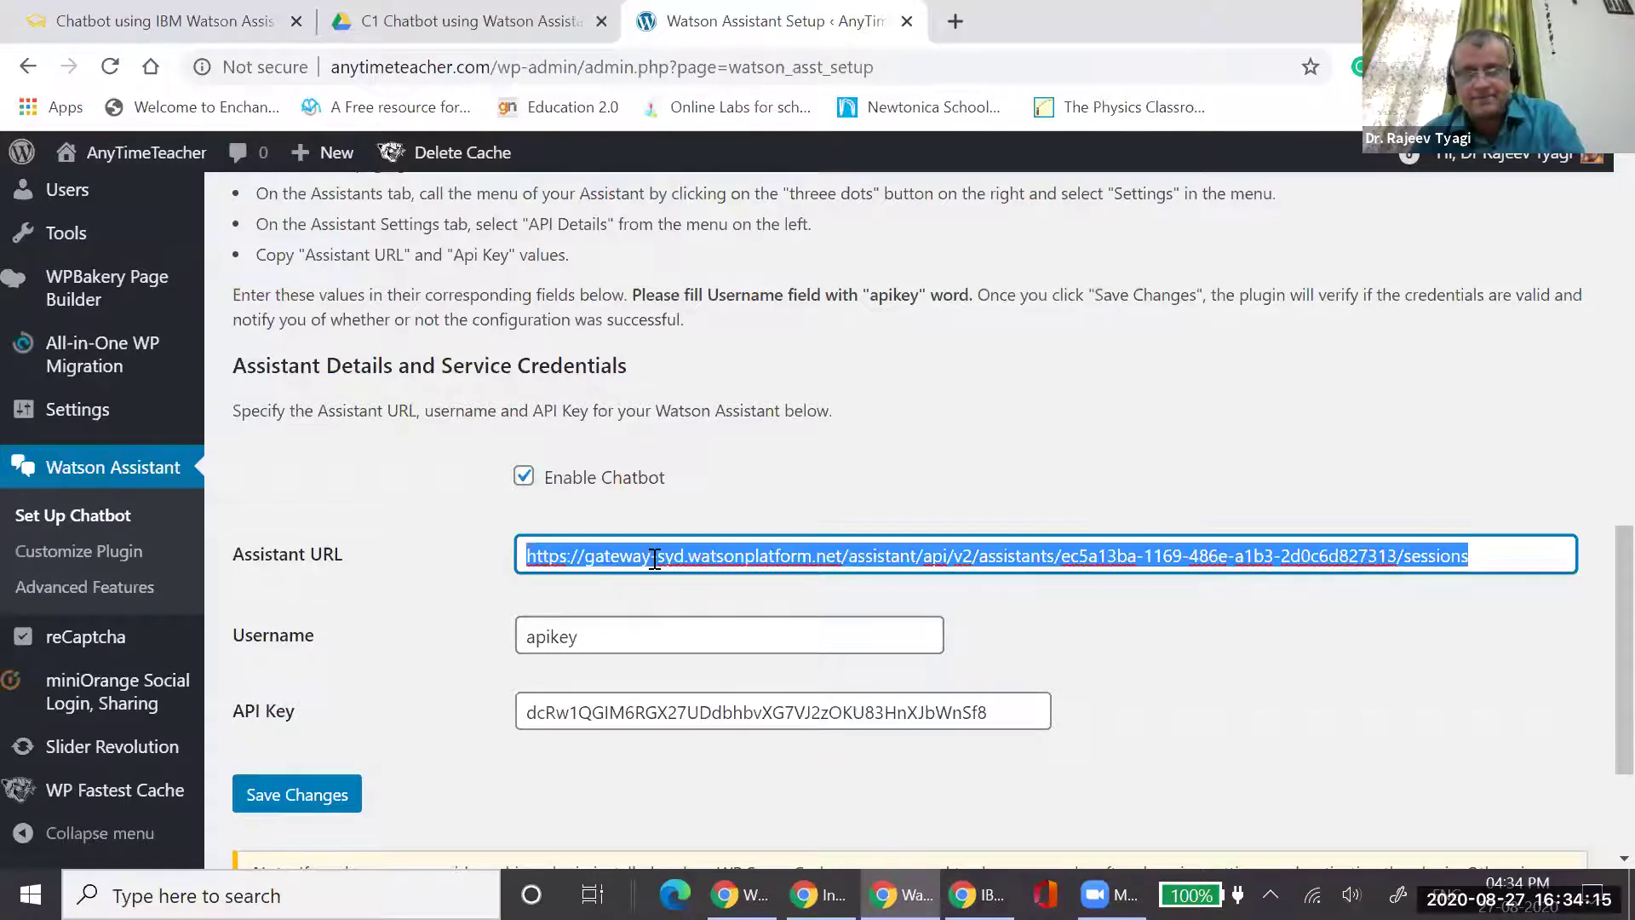
{"action": "key", "text": "ctrl+v"}
Paste My CEMCA Asstt bot's API key into the plugin's API Key field and try to save the changes
{"action": "left_click", "coordinate": [591, 713]}
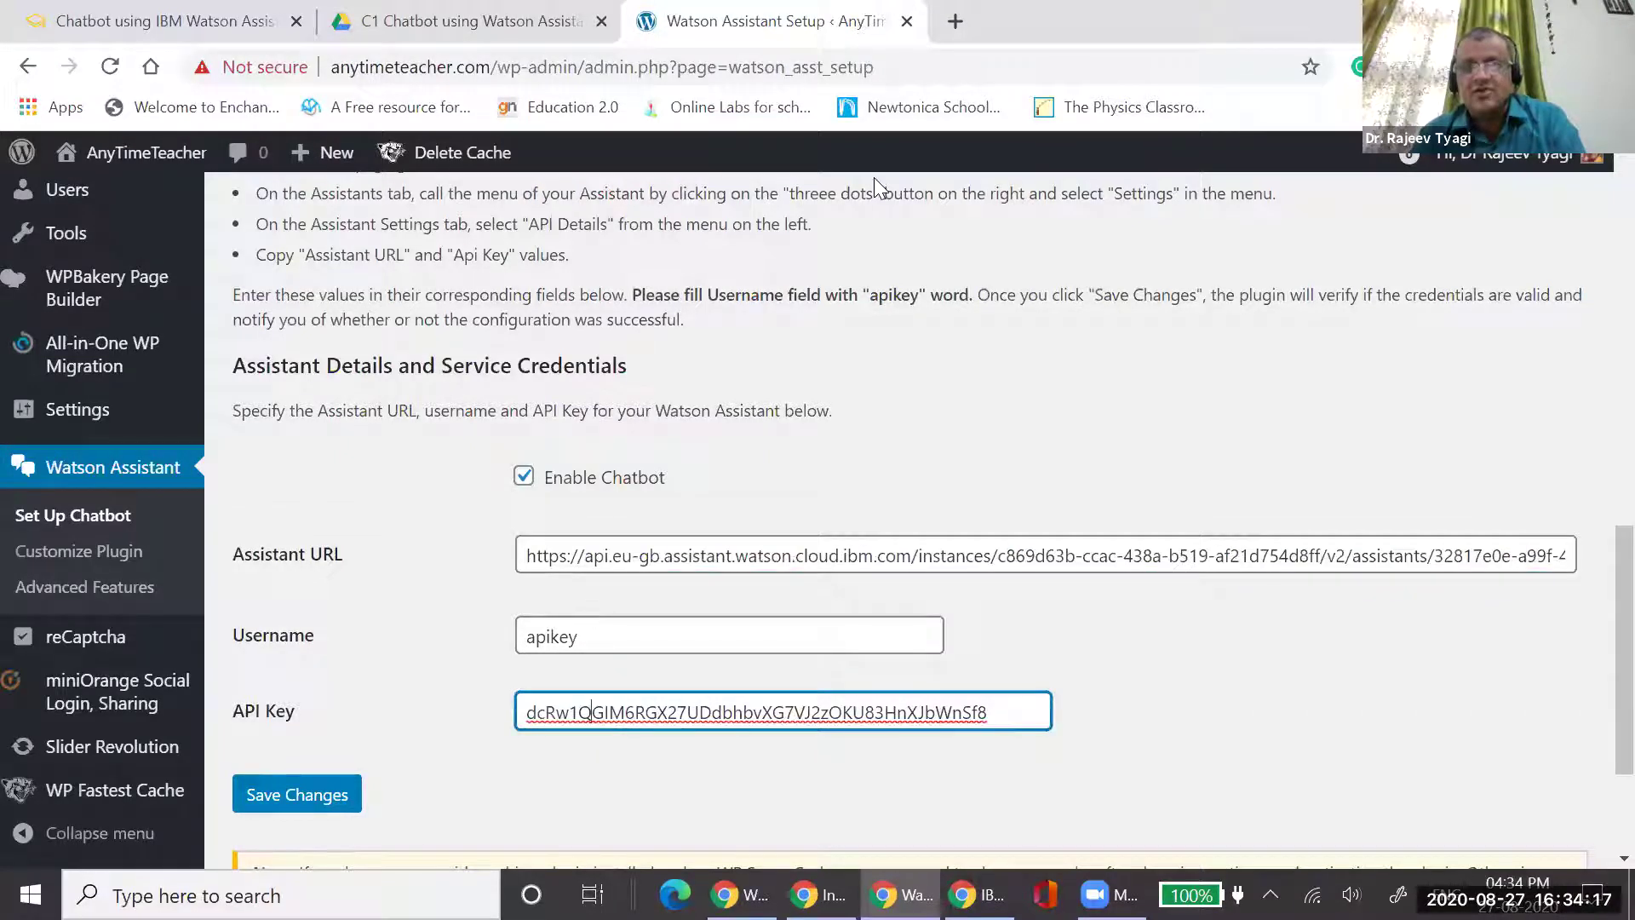
{"action": "left_click", "coordinate": [978, 894]}
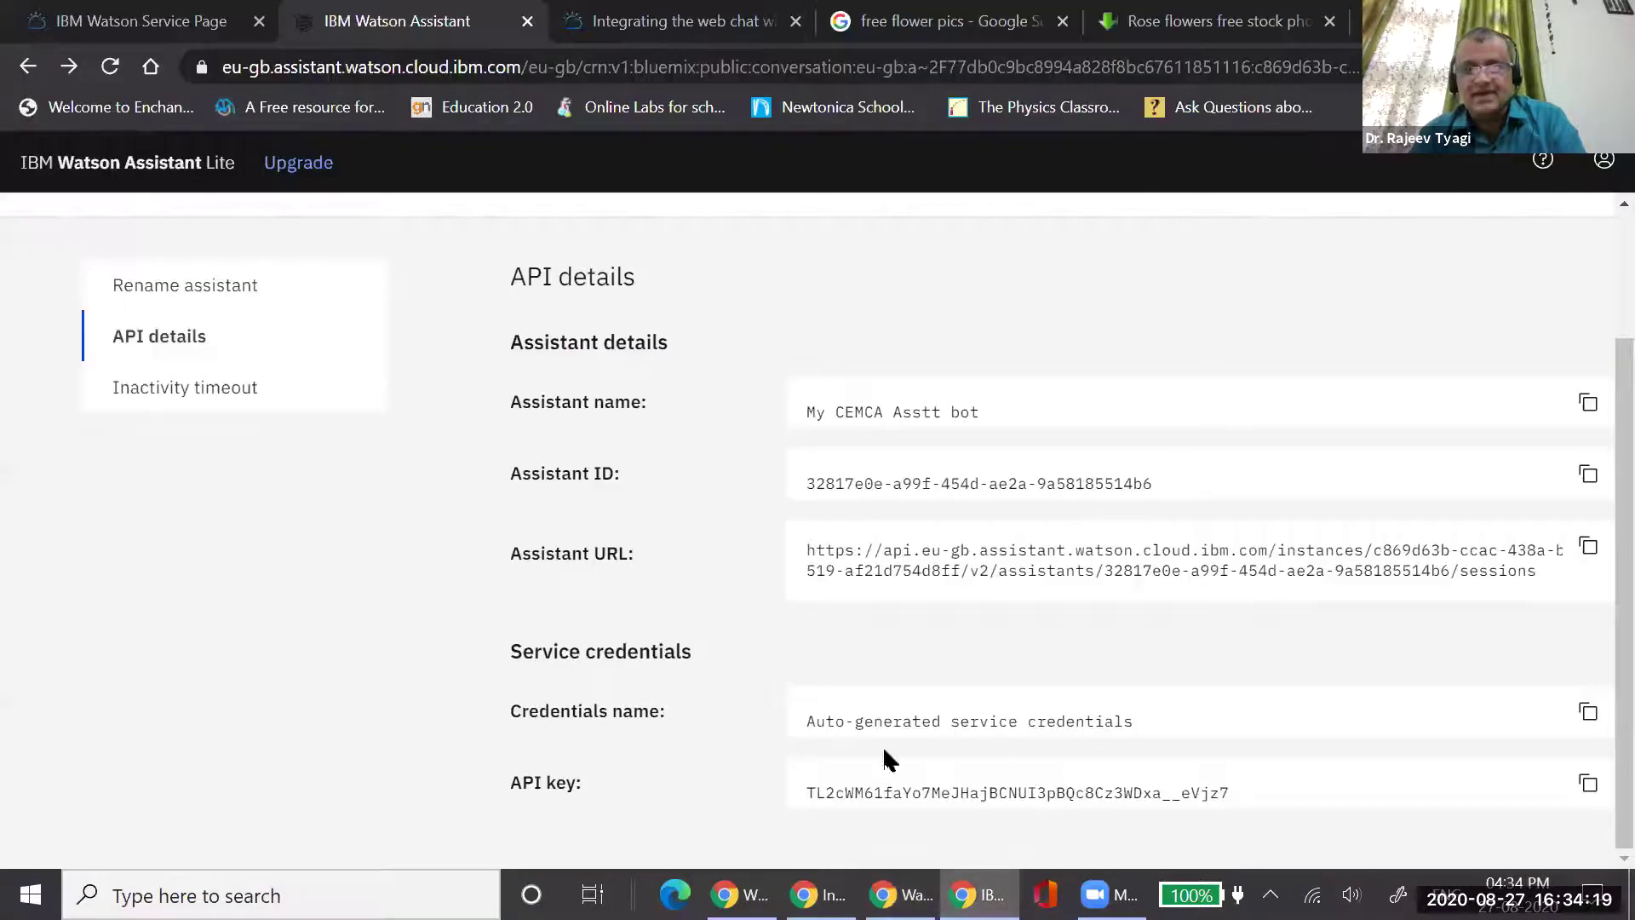
{"action": "left_click", "coordinate": [1588, 783]}
{"action": "left_click", "coordinate": [901, 894]}
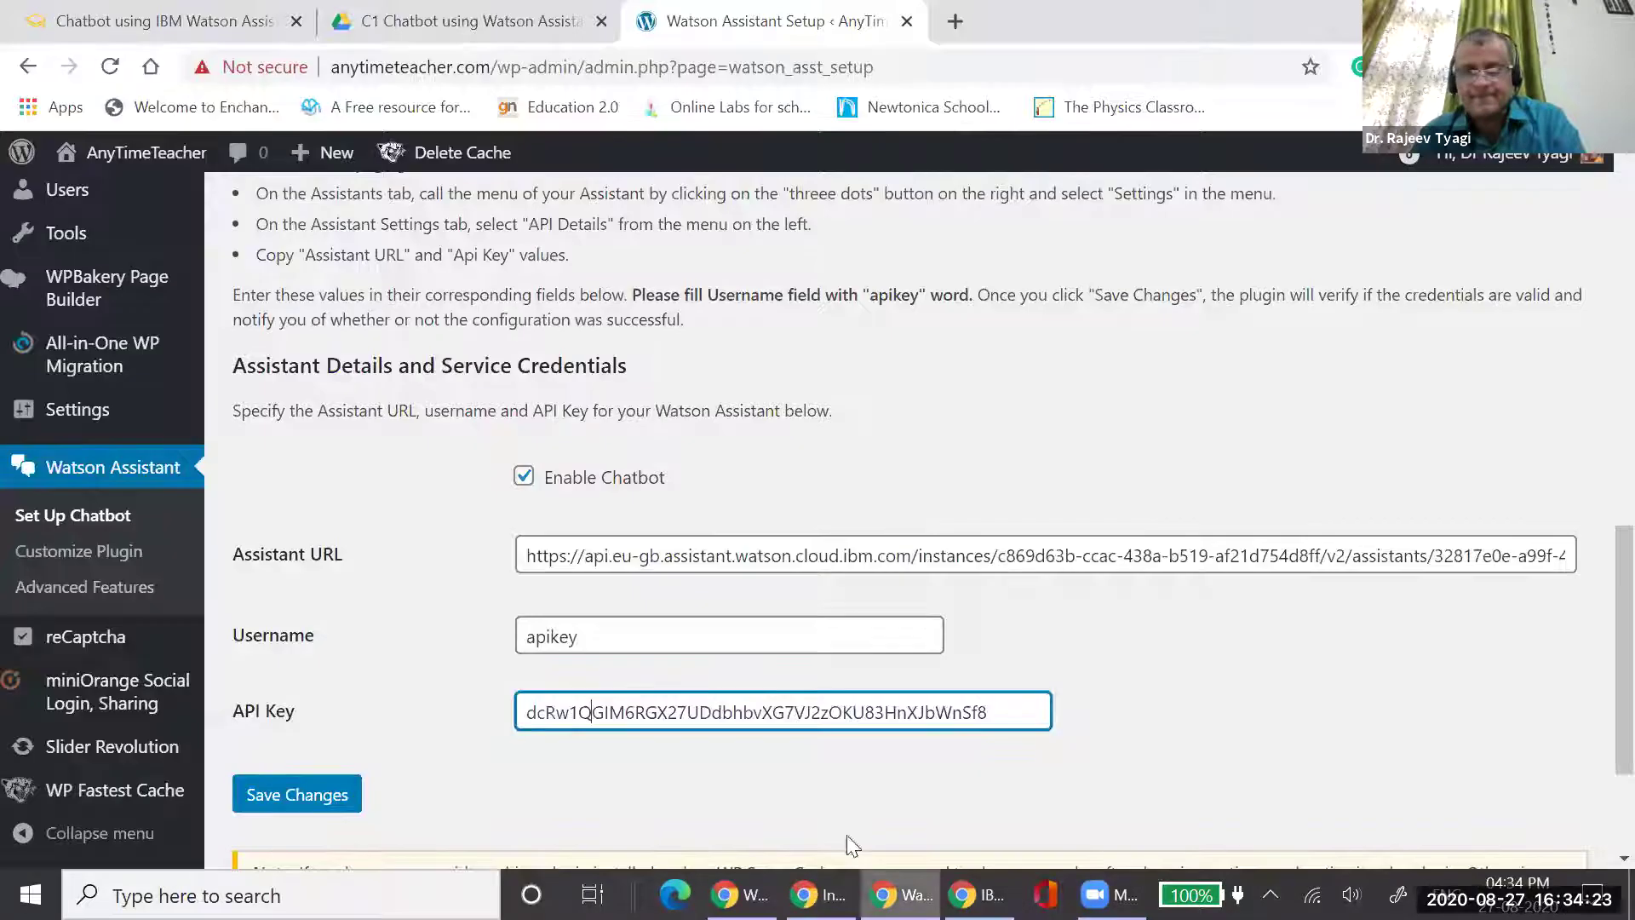
{"action": "key", "text": "ctrl+a"}
{"action": "key", "text": "ctrl+v"}
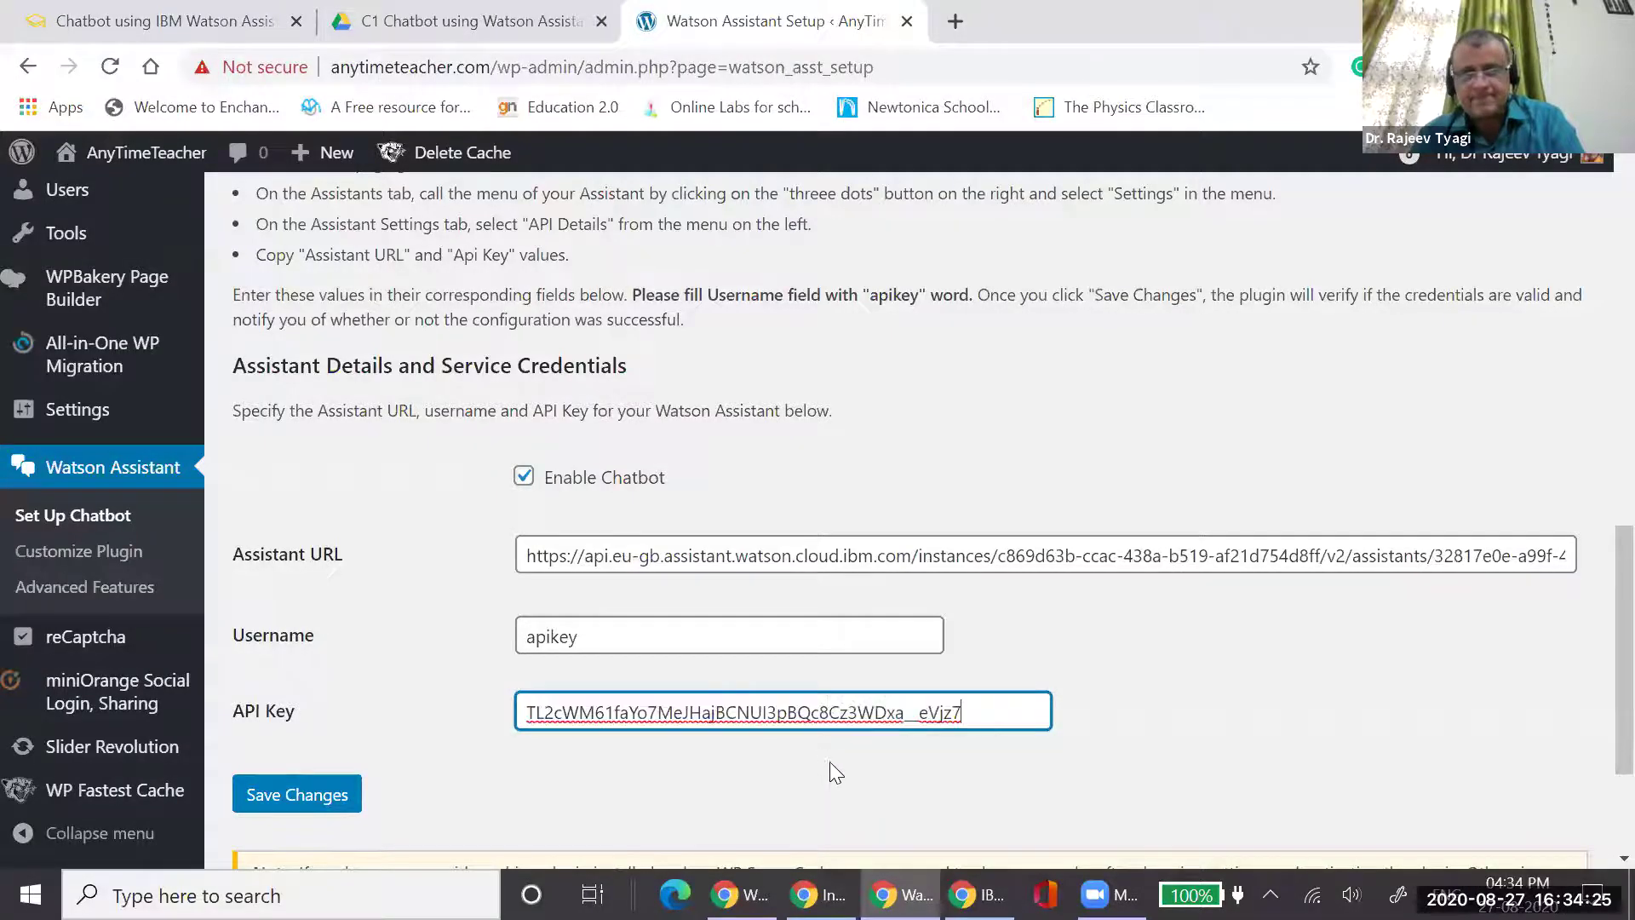
{"action": "left_click", "coordinate": [317, 792]}
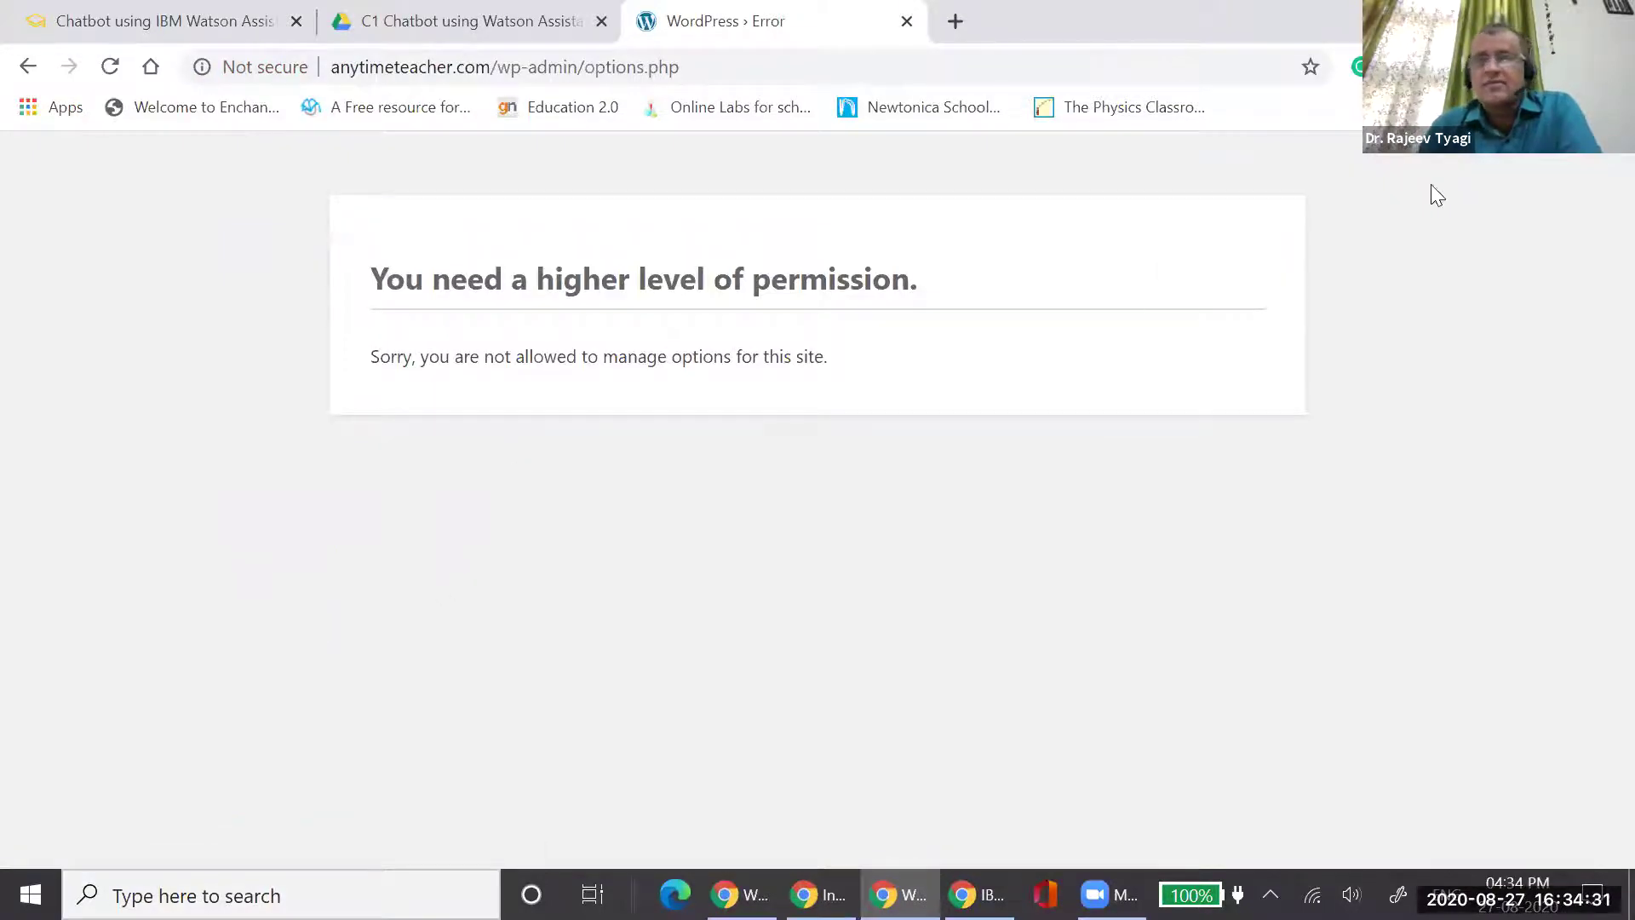
Go to the WordPress admin login page at anytimeteacher.com/wp-admin
{"action": "key", "text": "ctrl+l"}
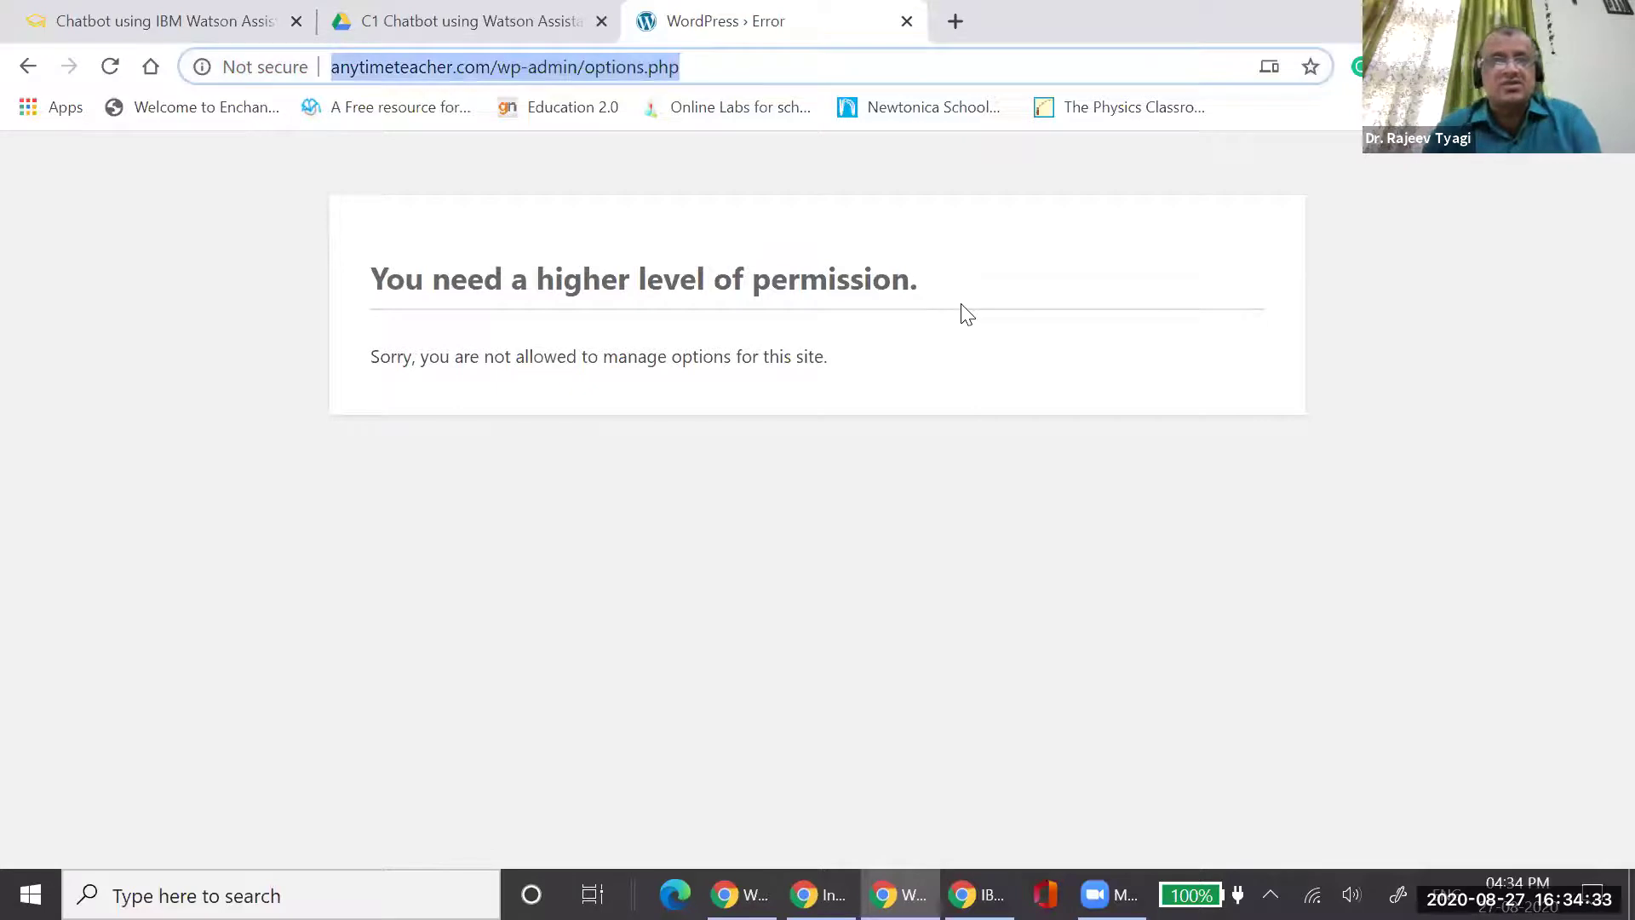
{"action": "type", "text": "any"}
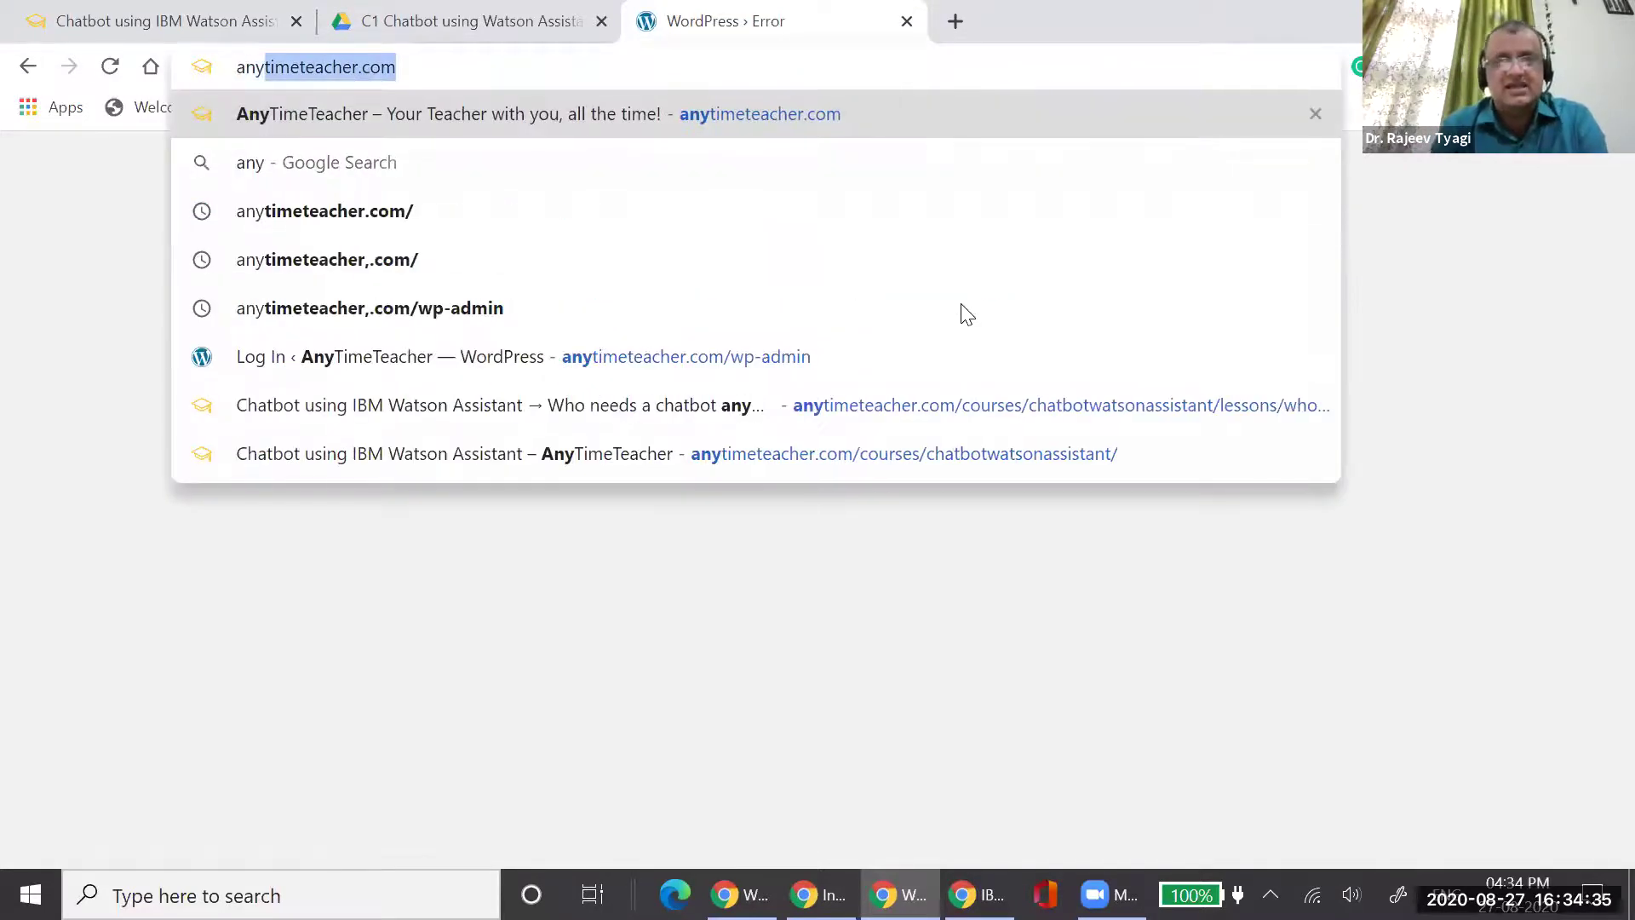
{"action": "key", "text": "Right"}
{"action": "type", "text": "/w"}
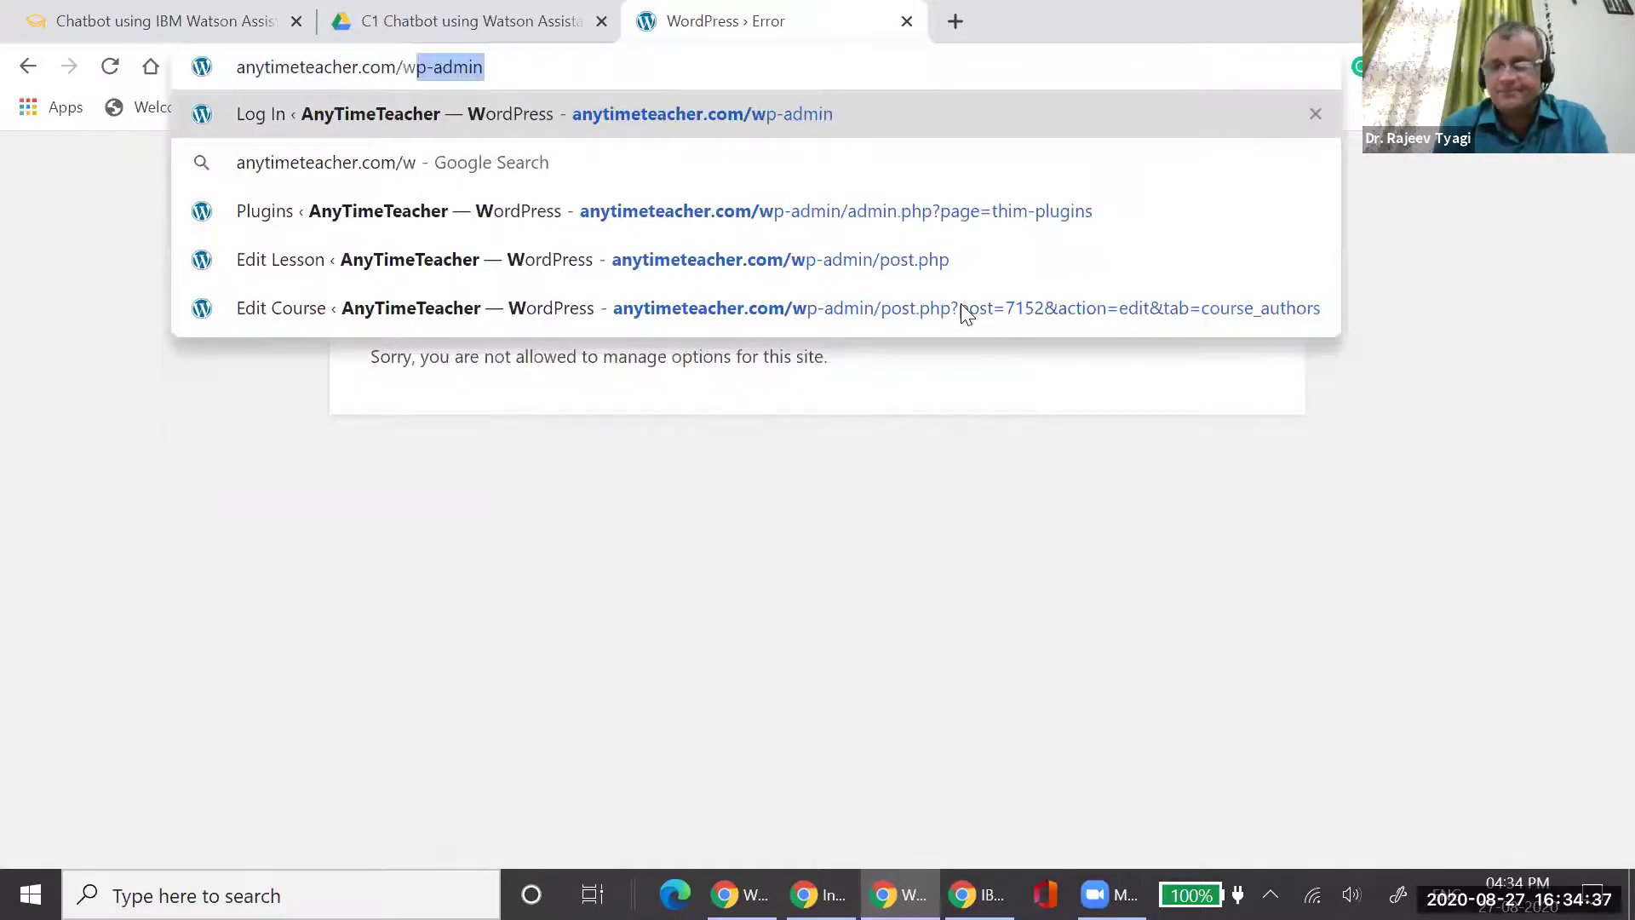
{"action": "key", "text": "Return"}
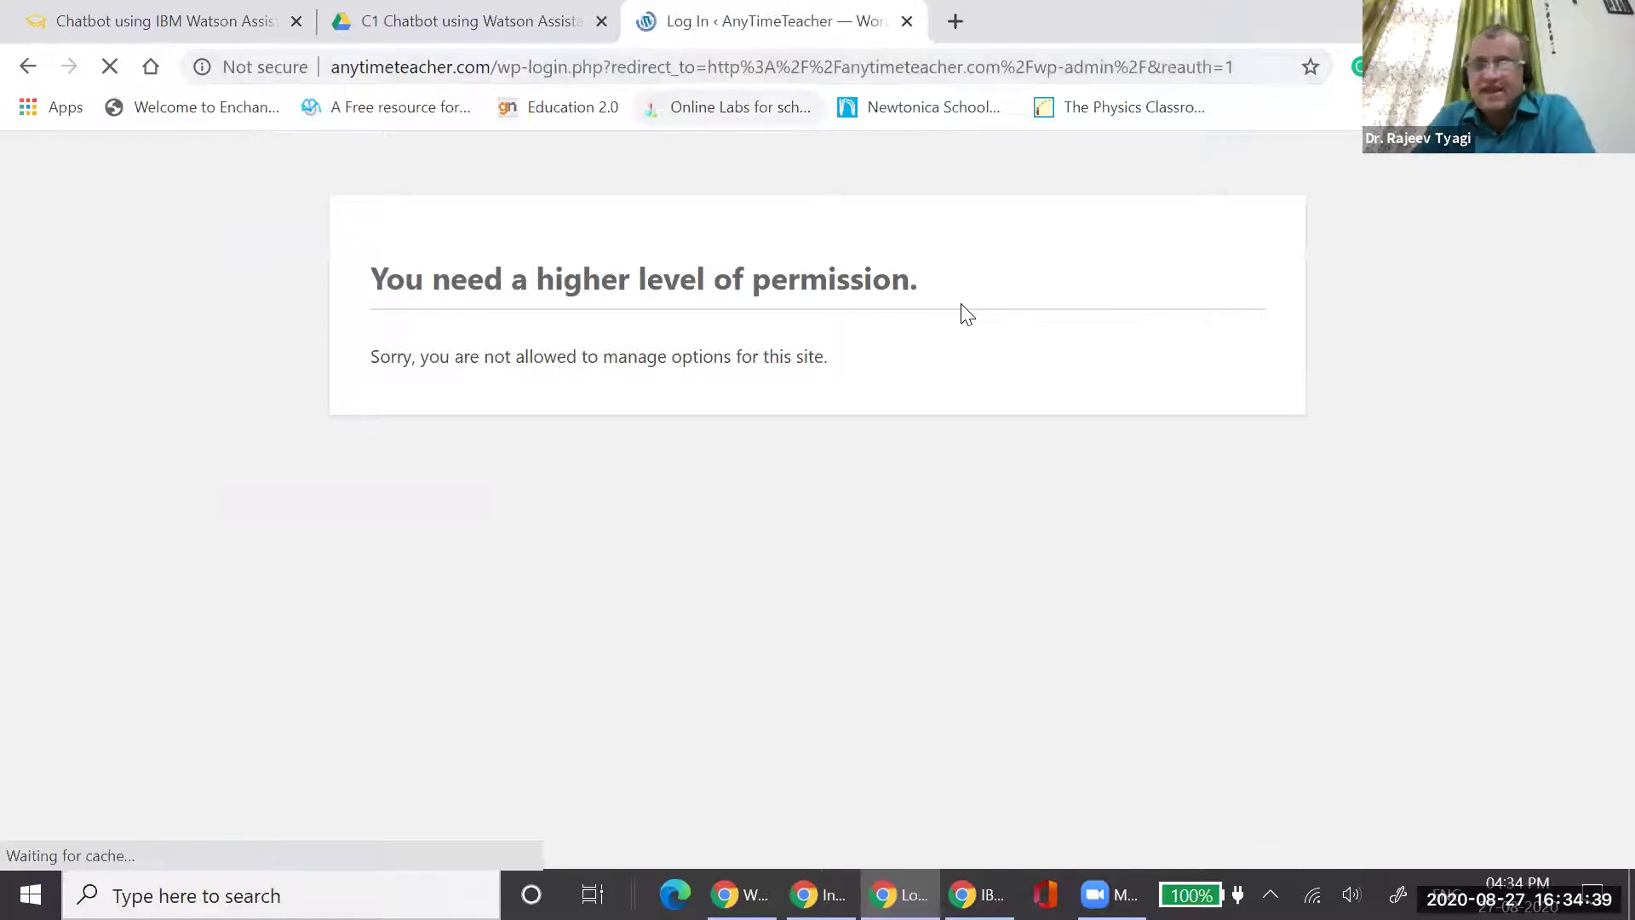
Log in to WordPress with the saved admin username and its account password
{"action": "left_click", "coordinate": [855, 492]}
{"action": "key", "text": "ctrl+a"}
{"action": "key", "text": "BackSpace"}
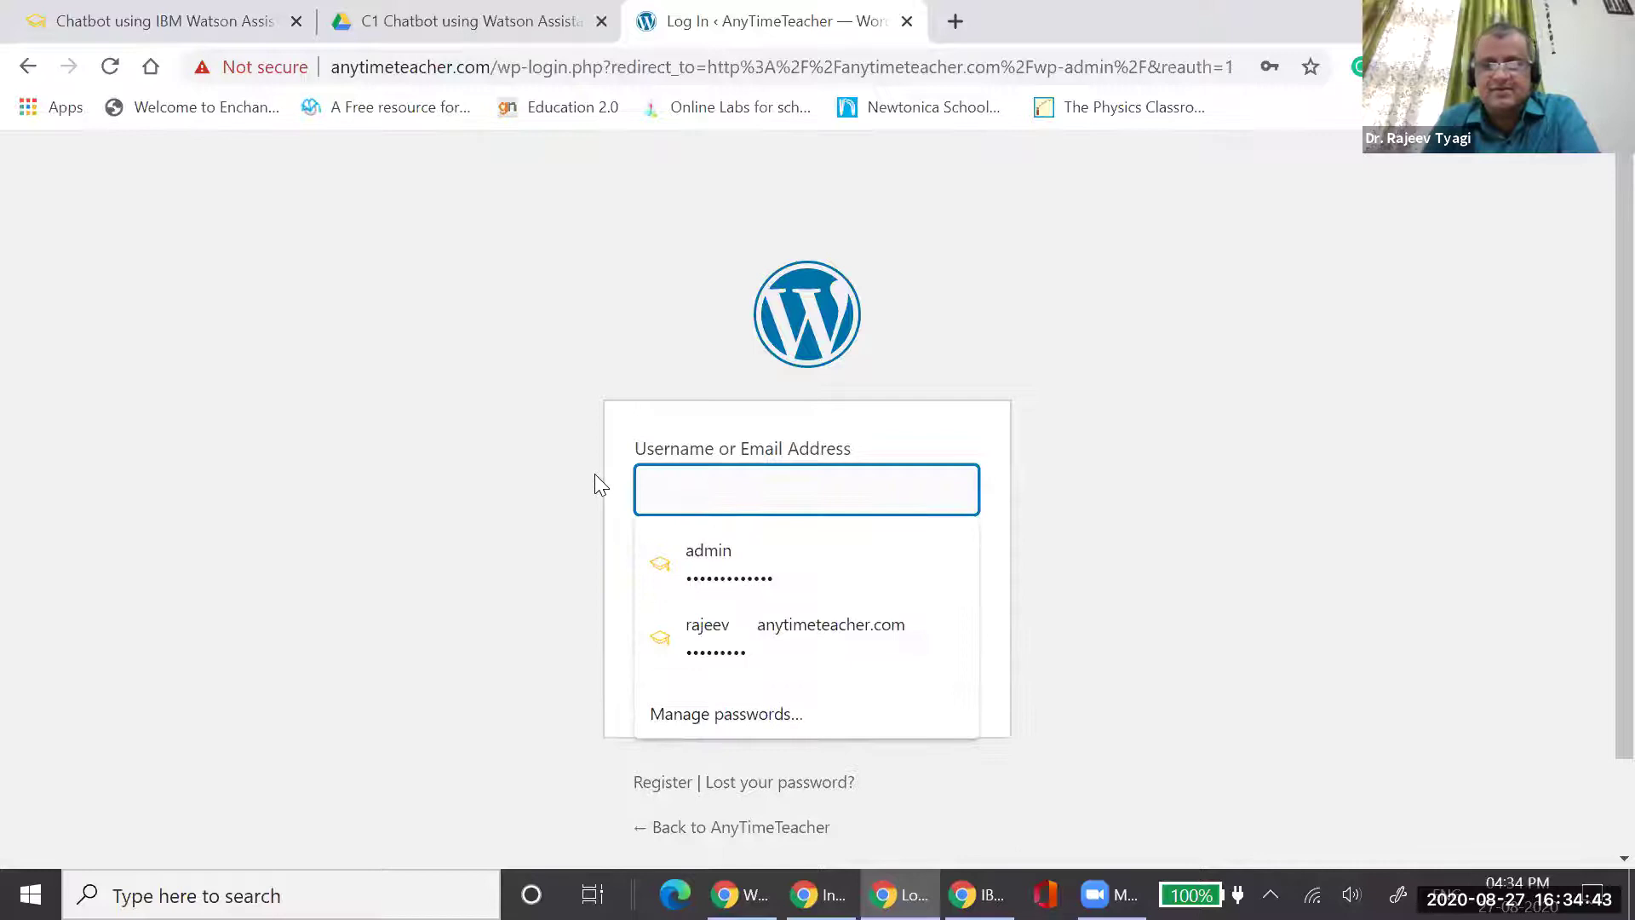
{"action": "left_click", "coordinate": [718, 565]}
{"action": "left_click", "coordinate": [948, 679]}
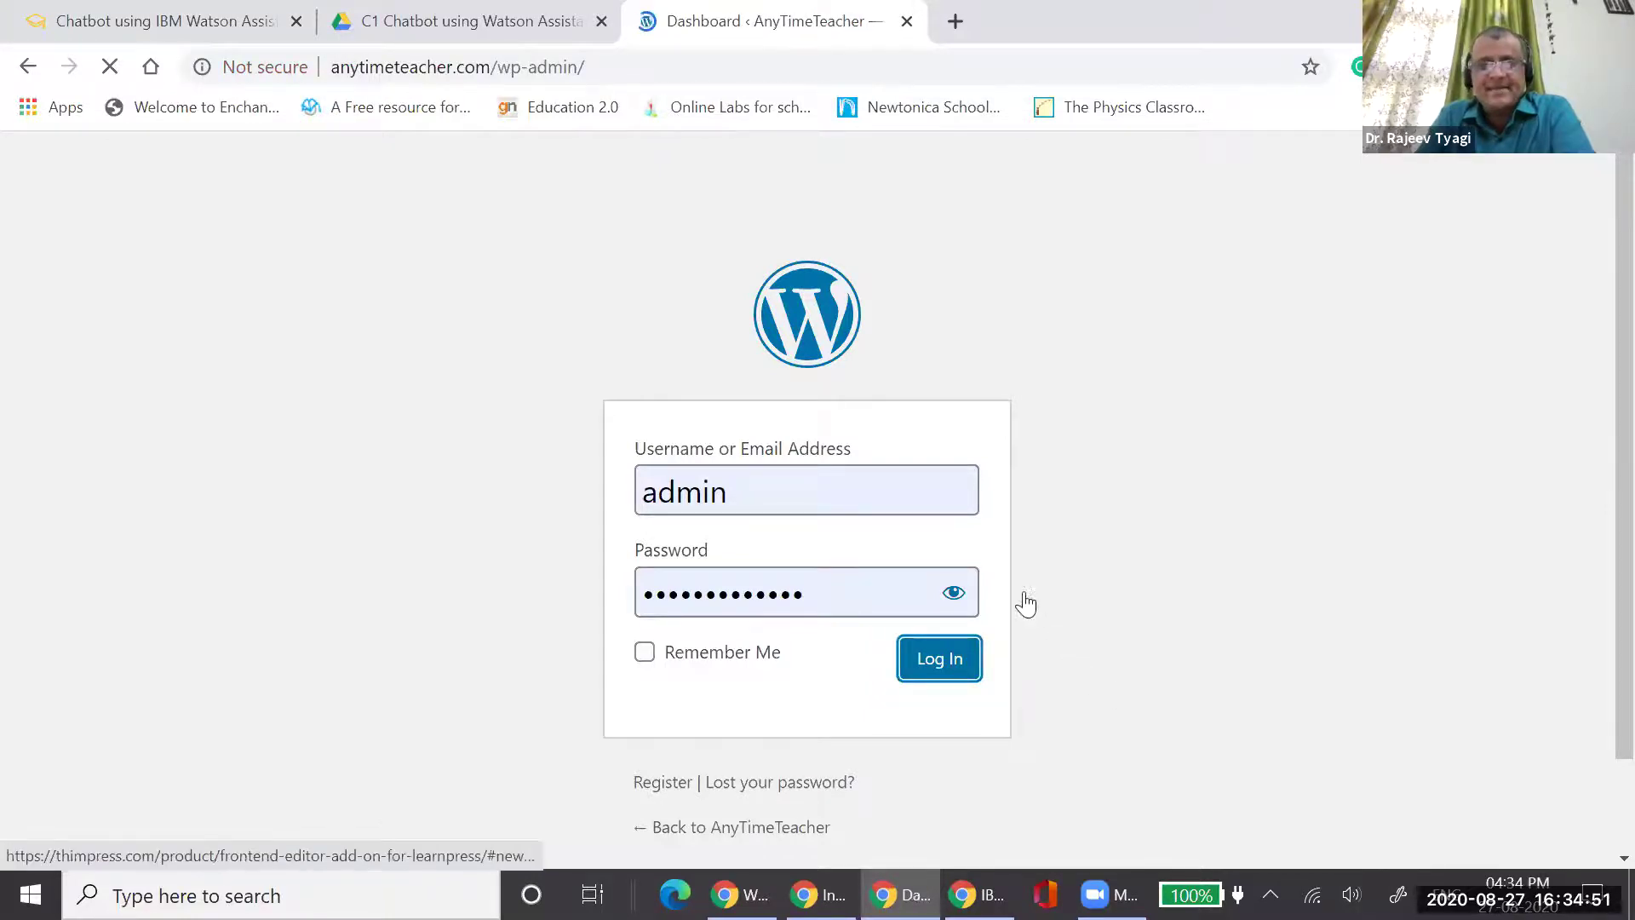
Open the Watson Assistant plugin's chatbot setup page from the WordPress dashboard
{"action": "scroll", "coordinate": [32, 575], "scroll_direction": "down", "scroll_amount": 3}
{"action": "scroll", "coordinate": [34, 582], "scroll_direction": "down", "scroll_amount": 5}
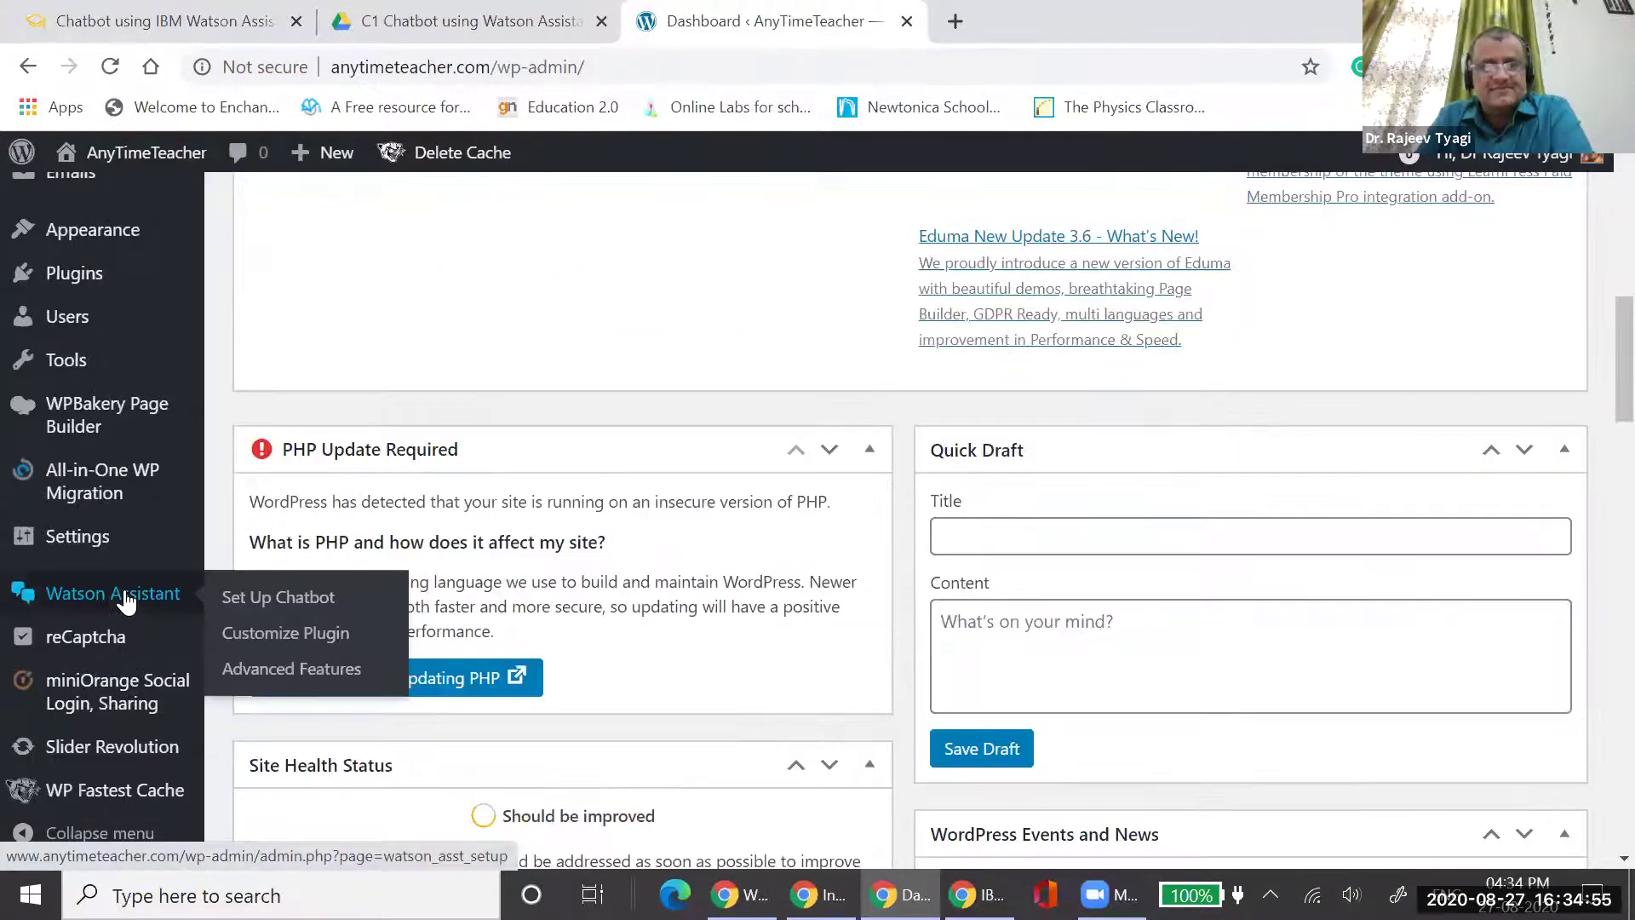
{"action": "left_click", "coordinate": [126, 601]}
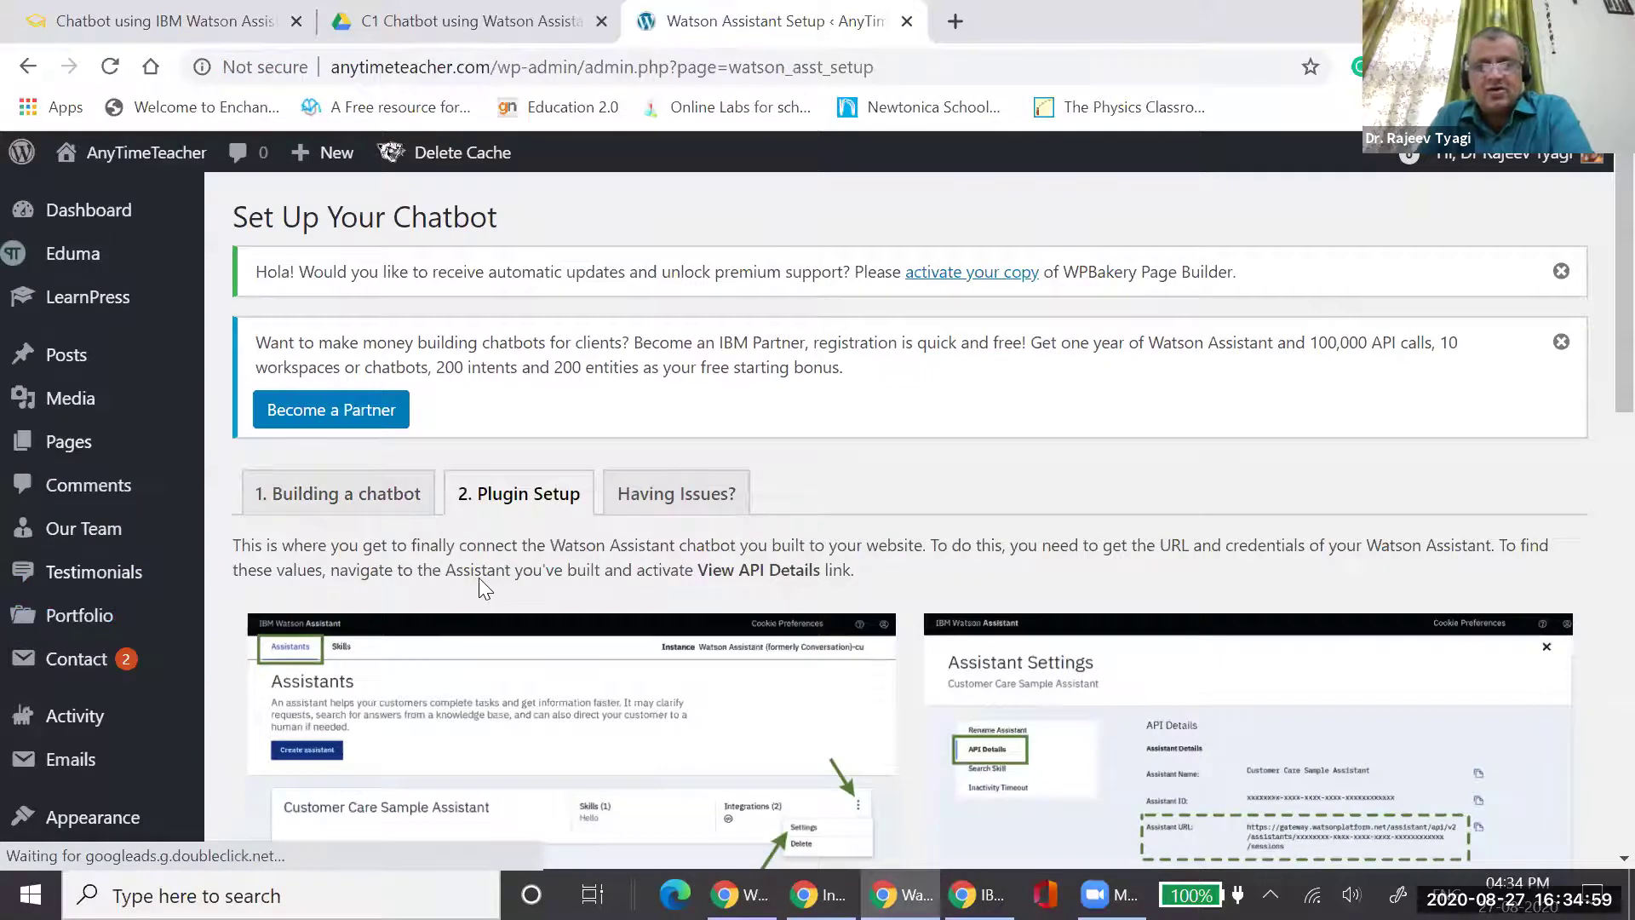
Set the plugin's Assistant URL to the one copied from the IBM Watson Assistant API details of My CEMCA Asstt bot
{"action": "scroll", "coordinate": [479, 577], "scroll_direction": "down", "scroll_amount": 10}
{"action": "left_click", "coordinate": [660, 471]}
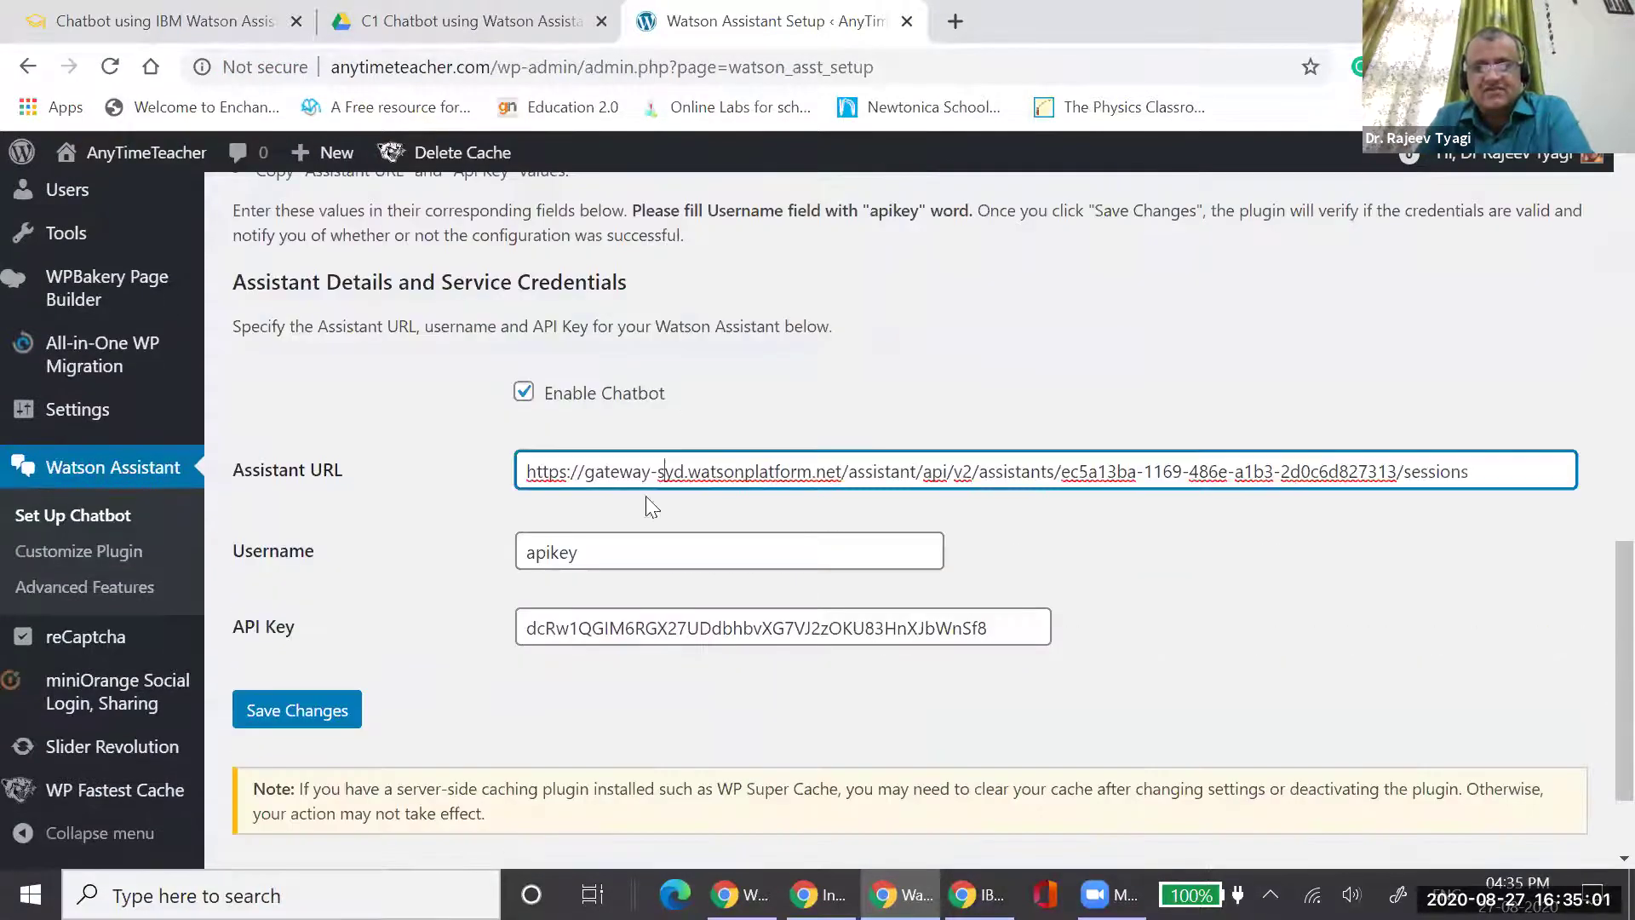
{"action": "left_click", "coordinate": [979, 894]}
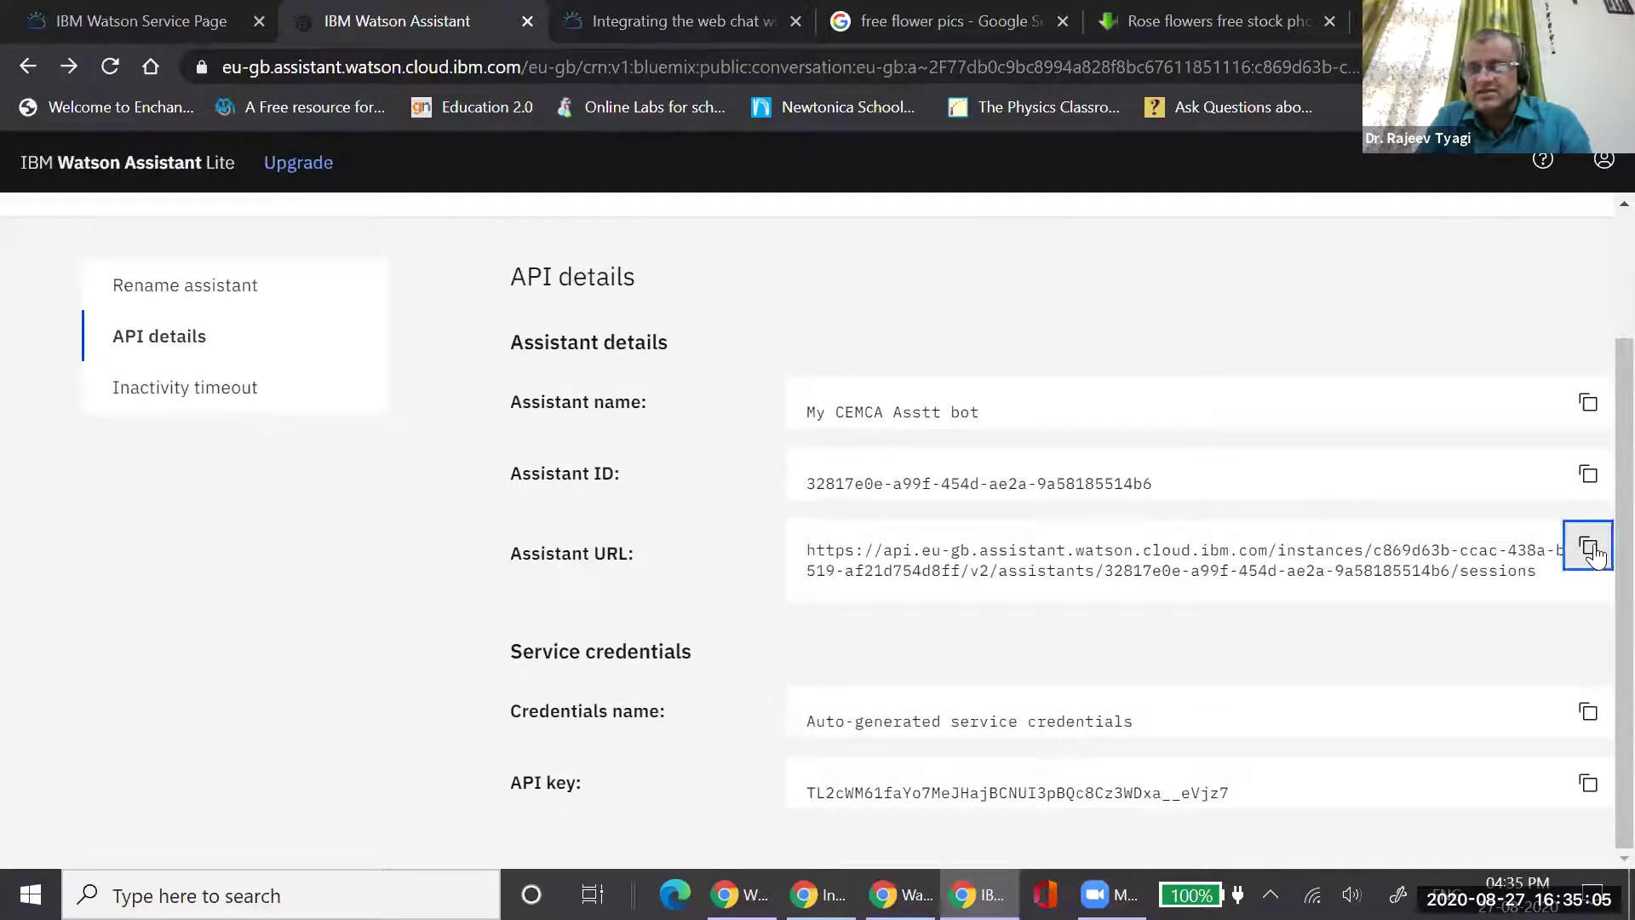
{"action": "left_click", "coordinate": [1587, 545]}
{"action": "left_click", "coordinate": [901, 894]}
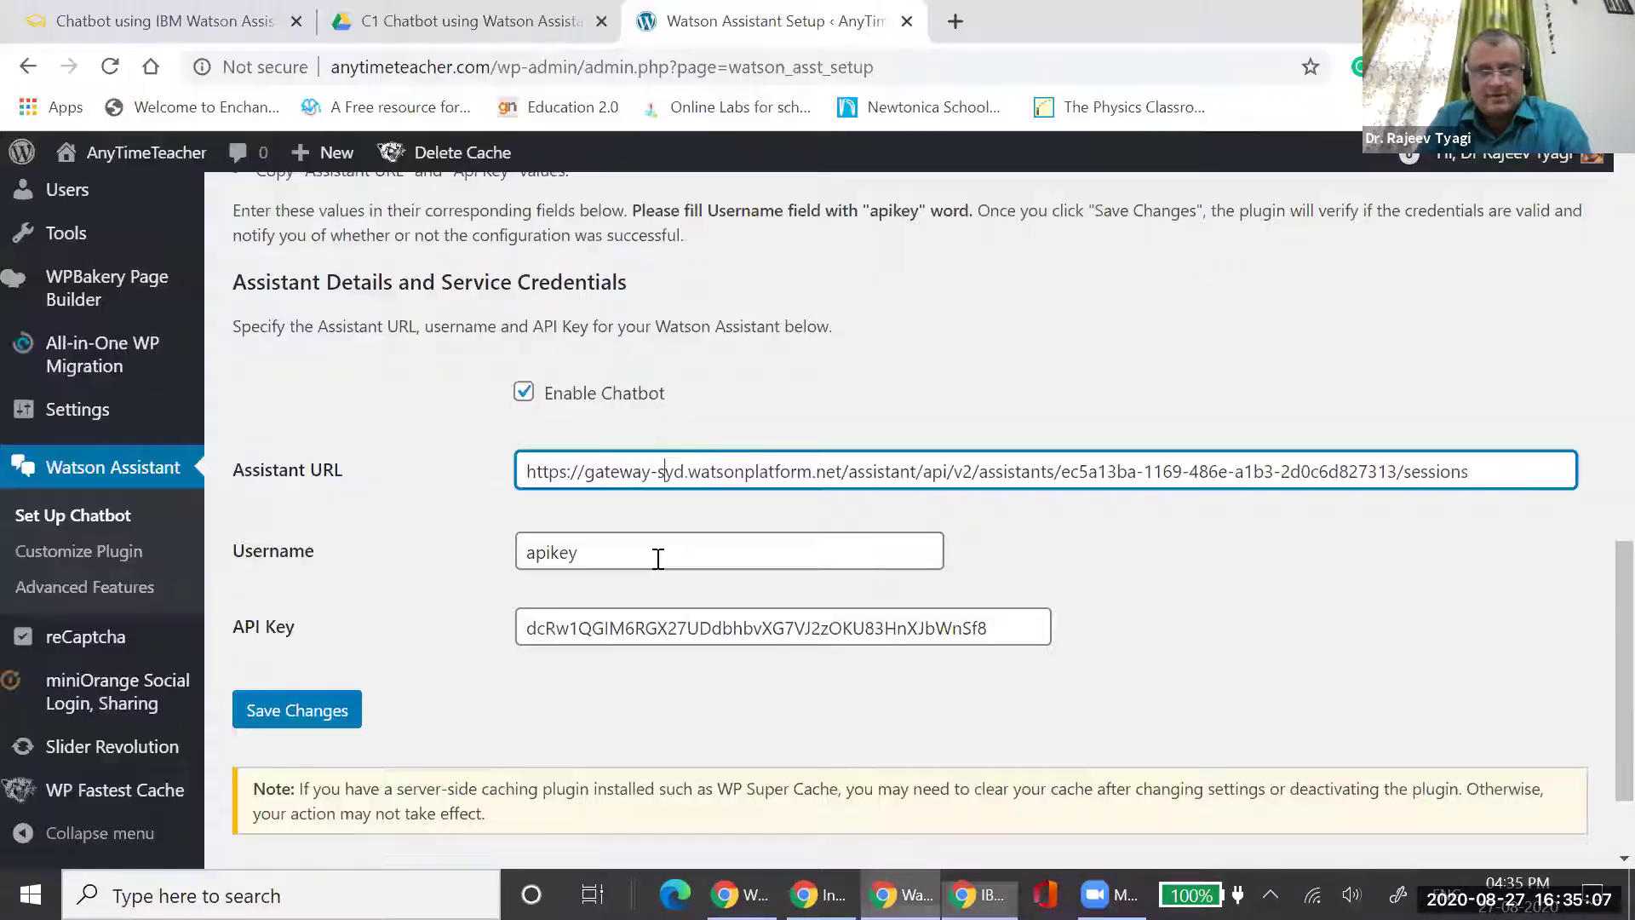
{"action": "key", "text": "ctrl+a"}
{"action": "key", "text": "ctrl+v"}
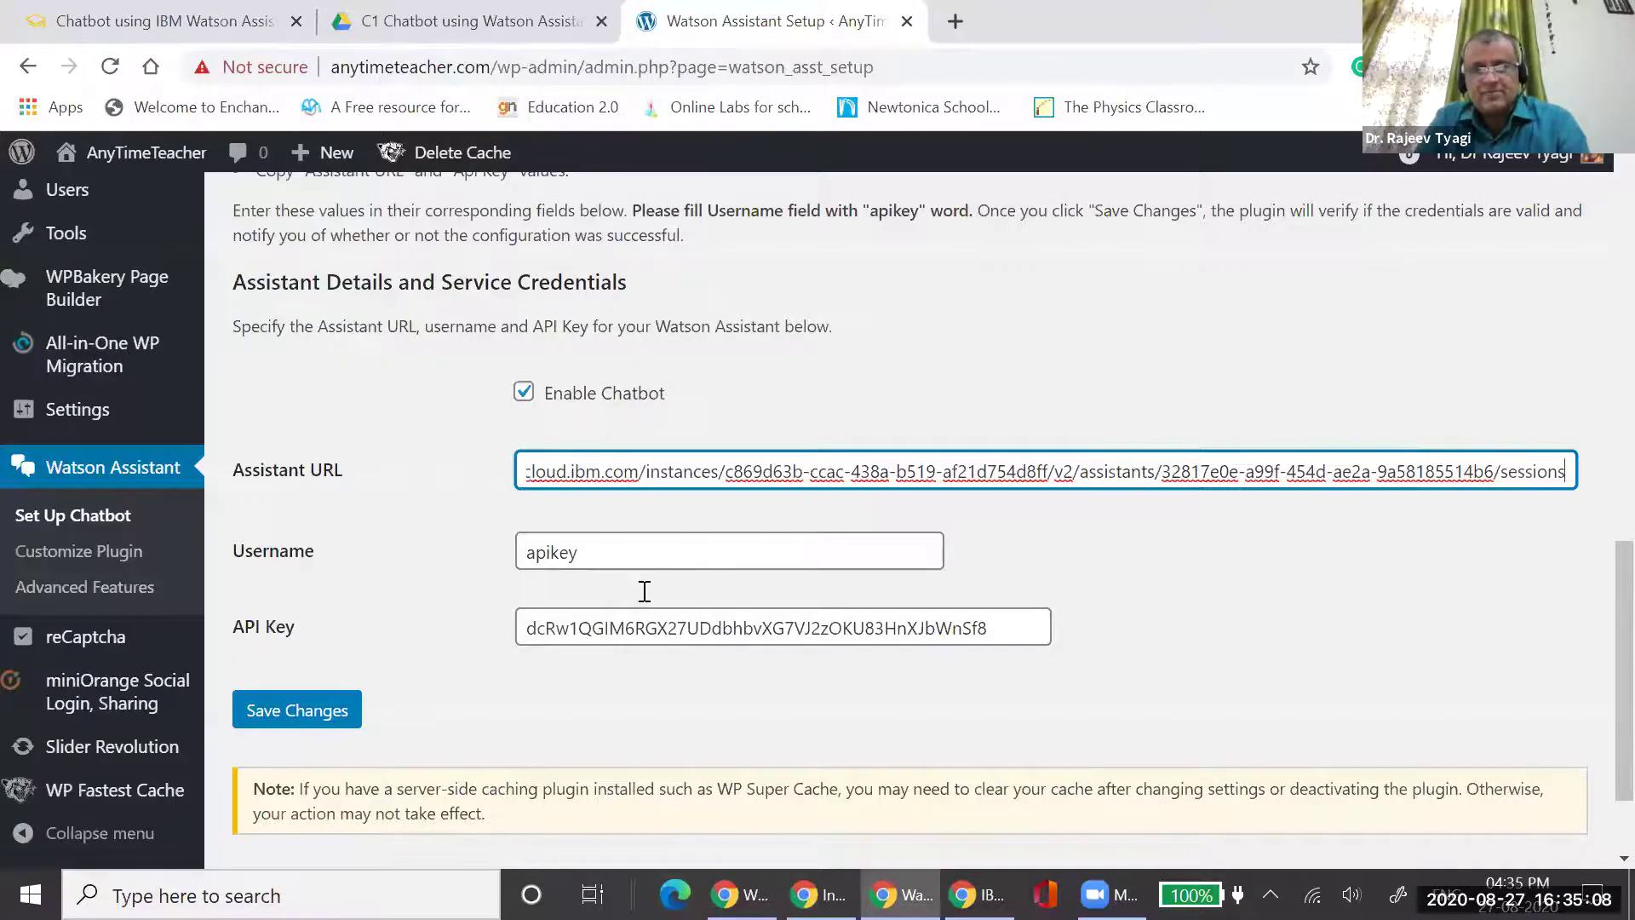
Replace the plugin's API Key with the API key copied from My CEMCA Asstt bot and save the changes
{"action": "left_click", "coordinate": [600, 635]}
{"action": "left_click", "coordinate": [1066, 773]}
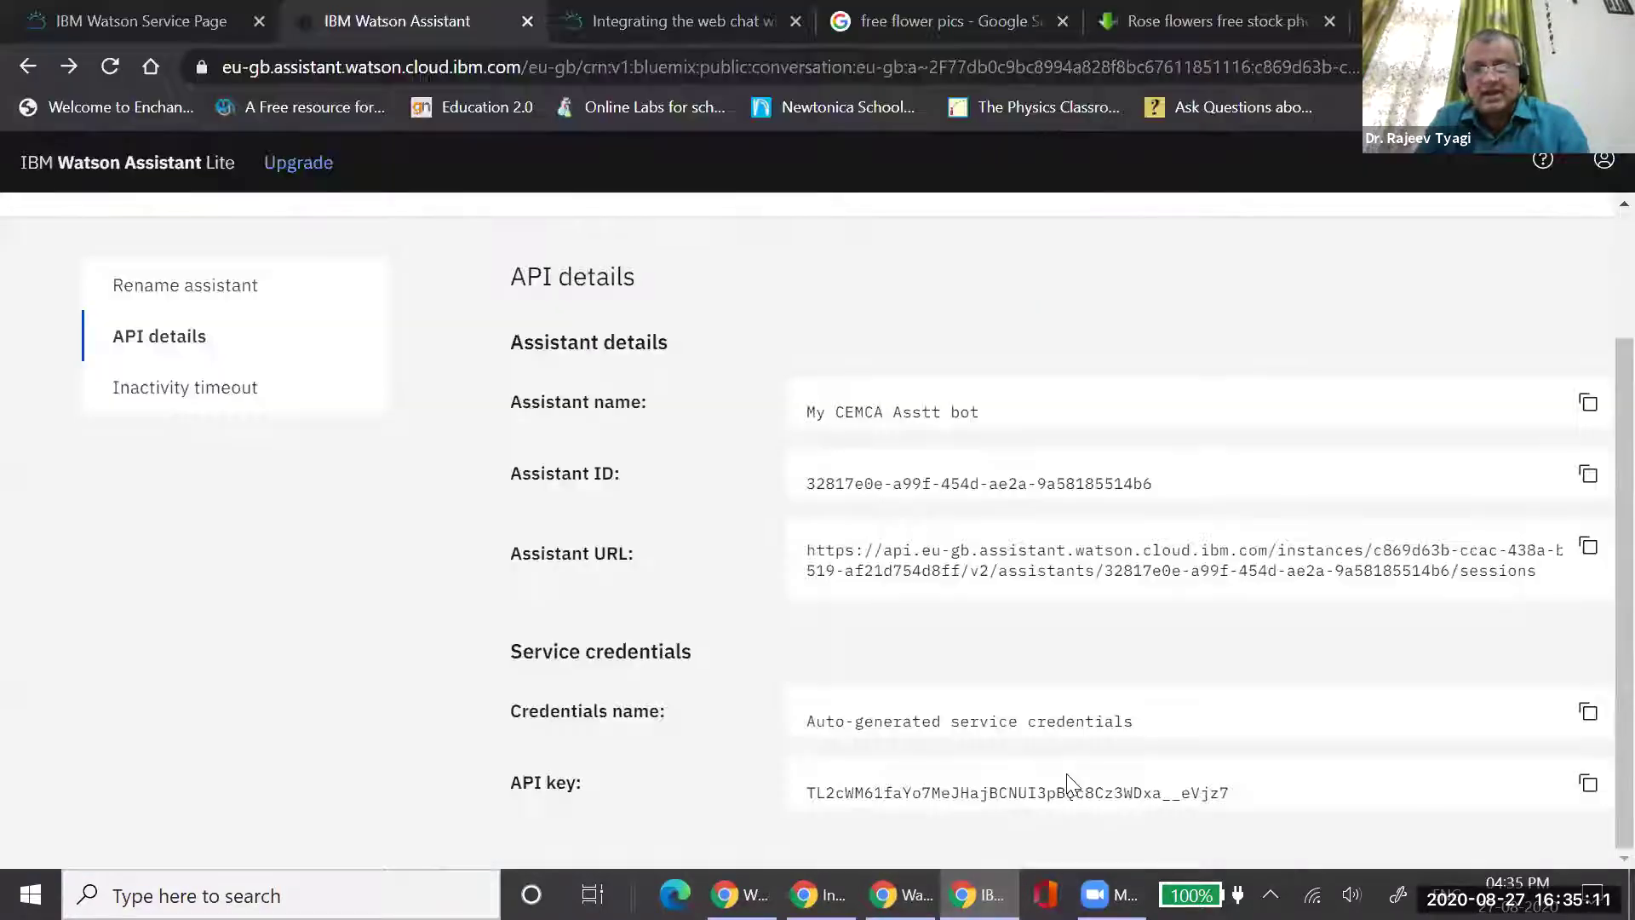
{"action": "left_click", "coordinate": [1588, 783]}
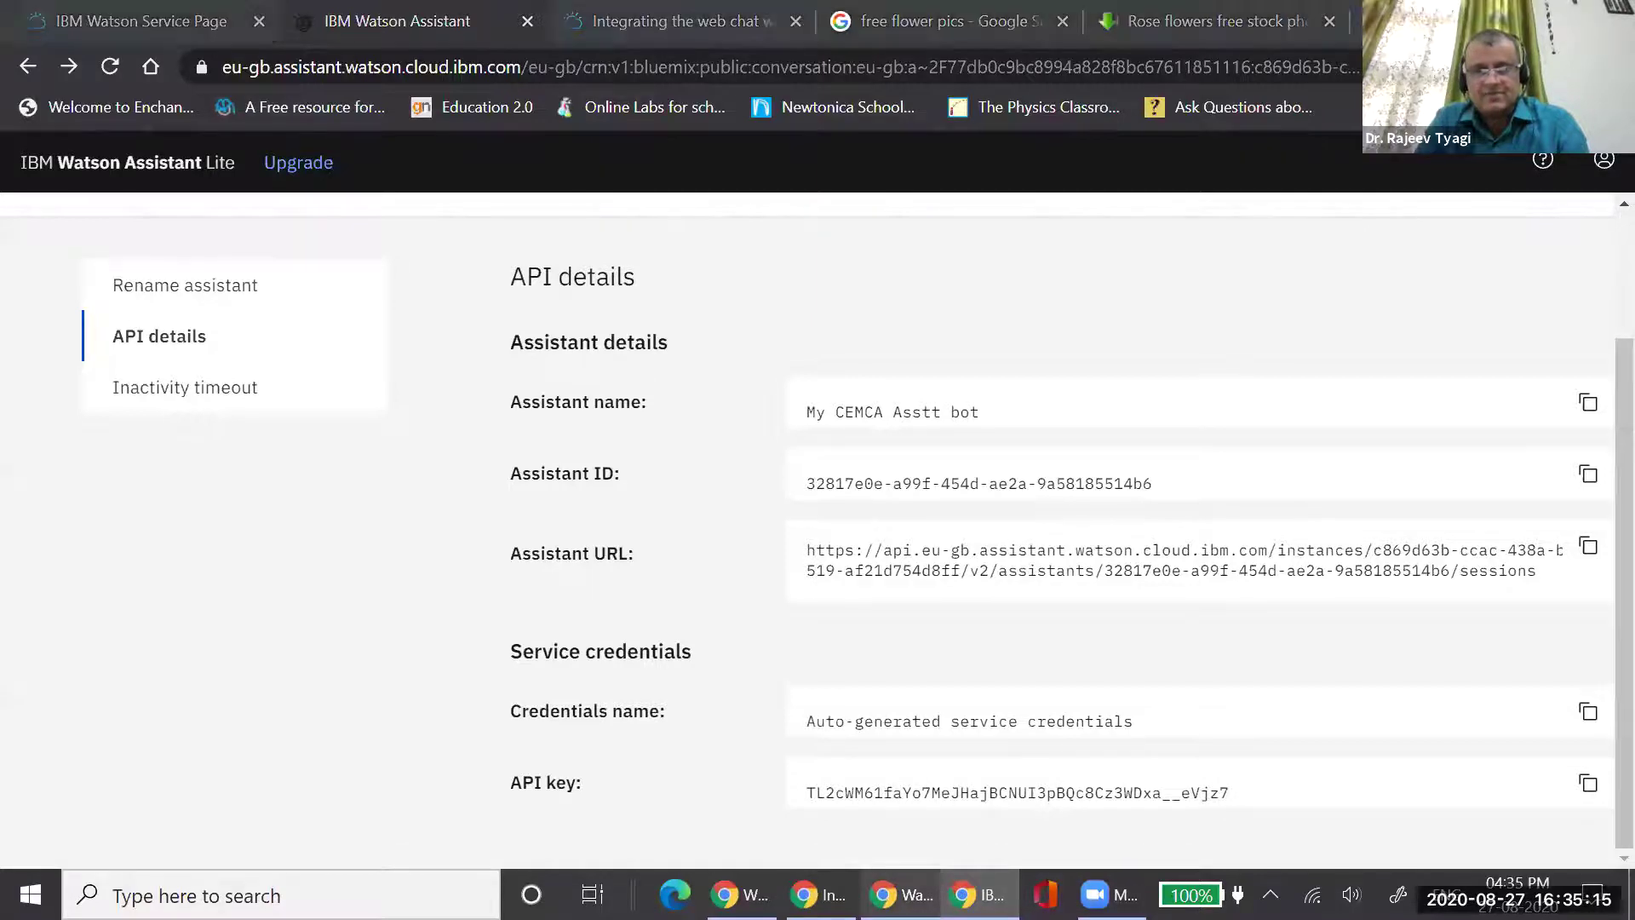
{"action": "left_click", "coordinate": [901, 894]}
{"action": "key", "text": "ctrl+a"}
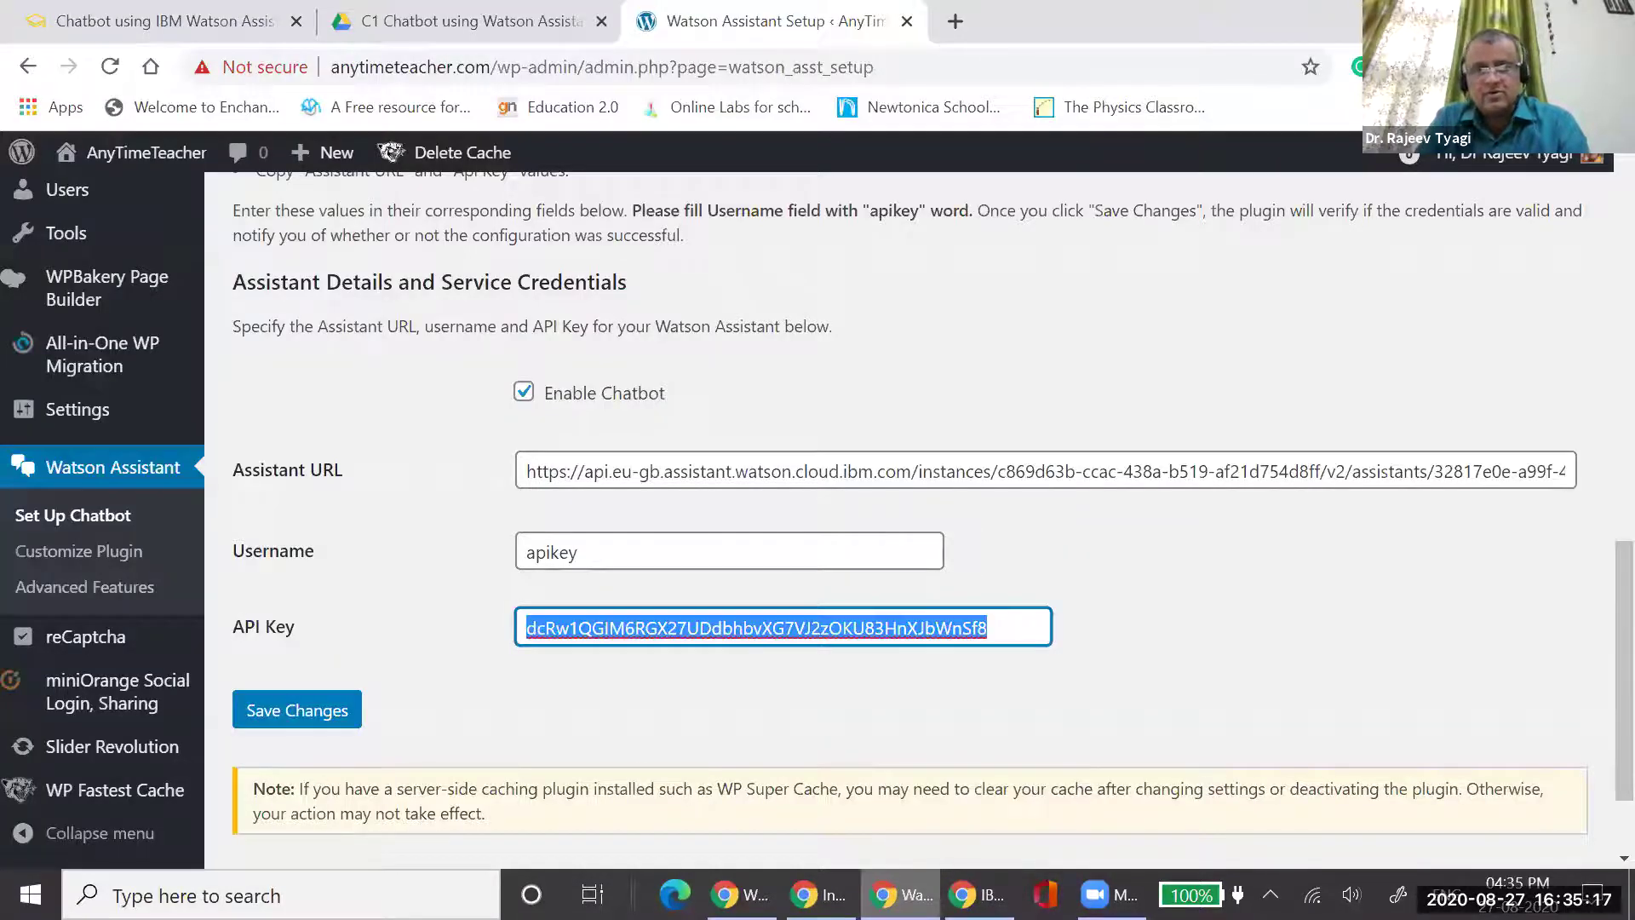
{"action": "key", "text": "ctrl+v"}
{"action": "left_click", "coordinate": [323, 733]}
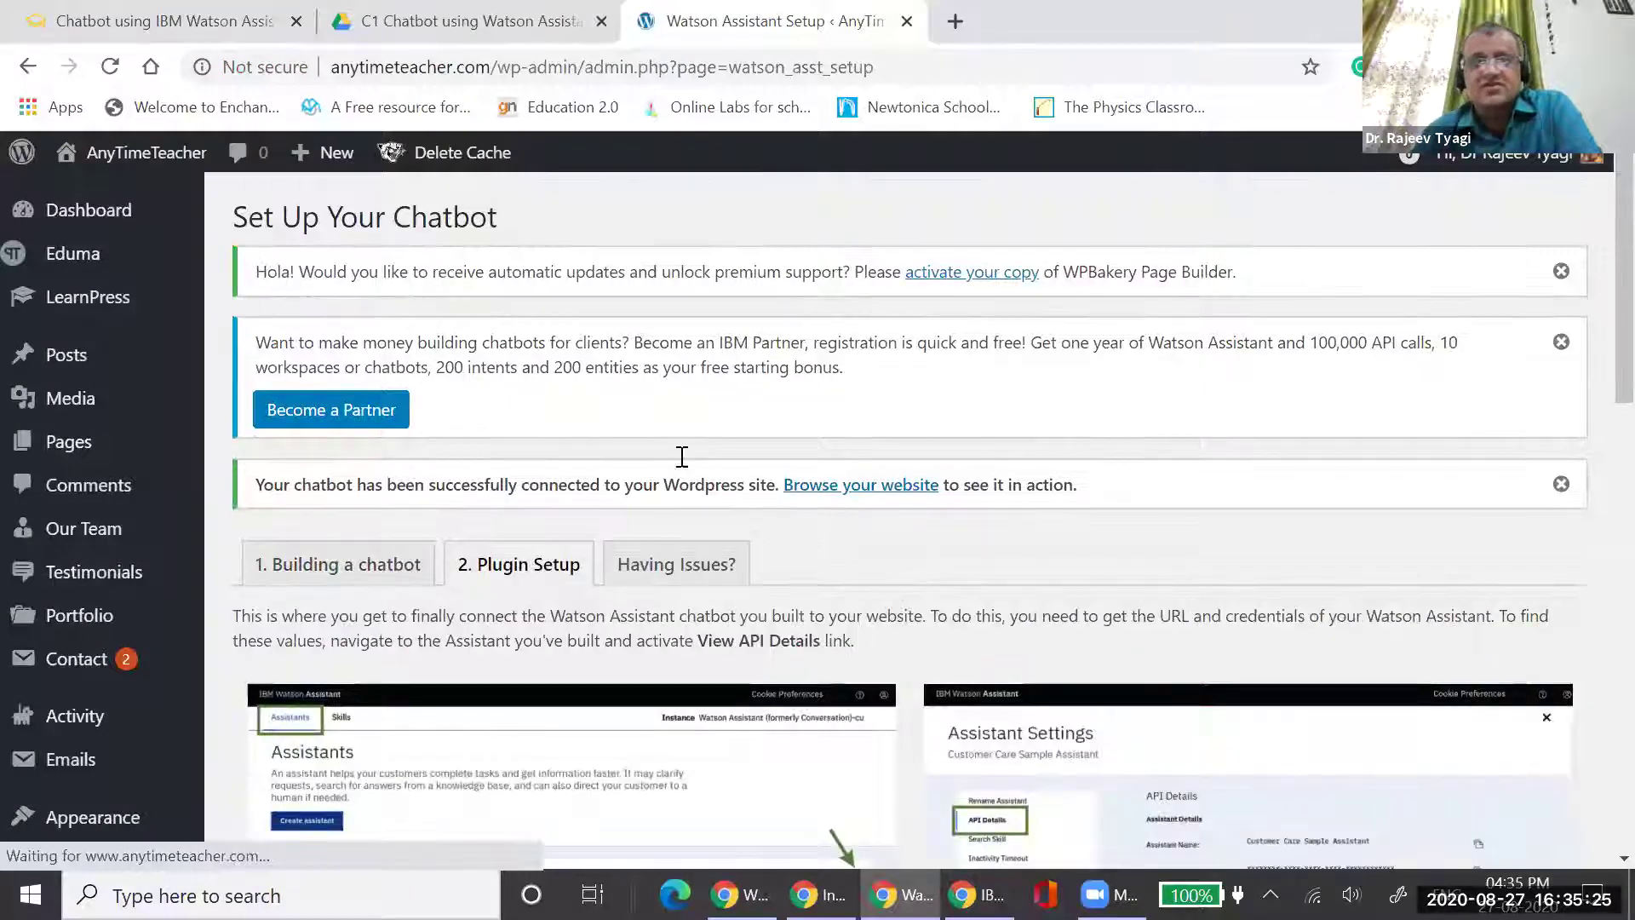
Open anytimeteacher.com in a new browser tab and open the chatbot widget on its home page
{"action": "left_click", "coordinate": [945, 22]}
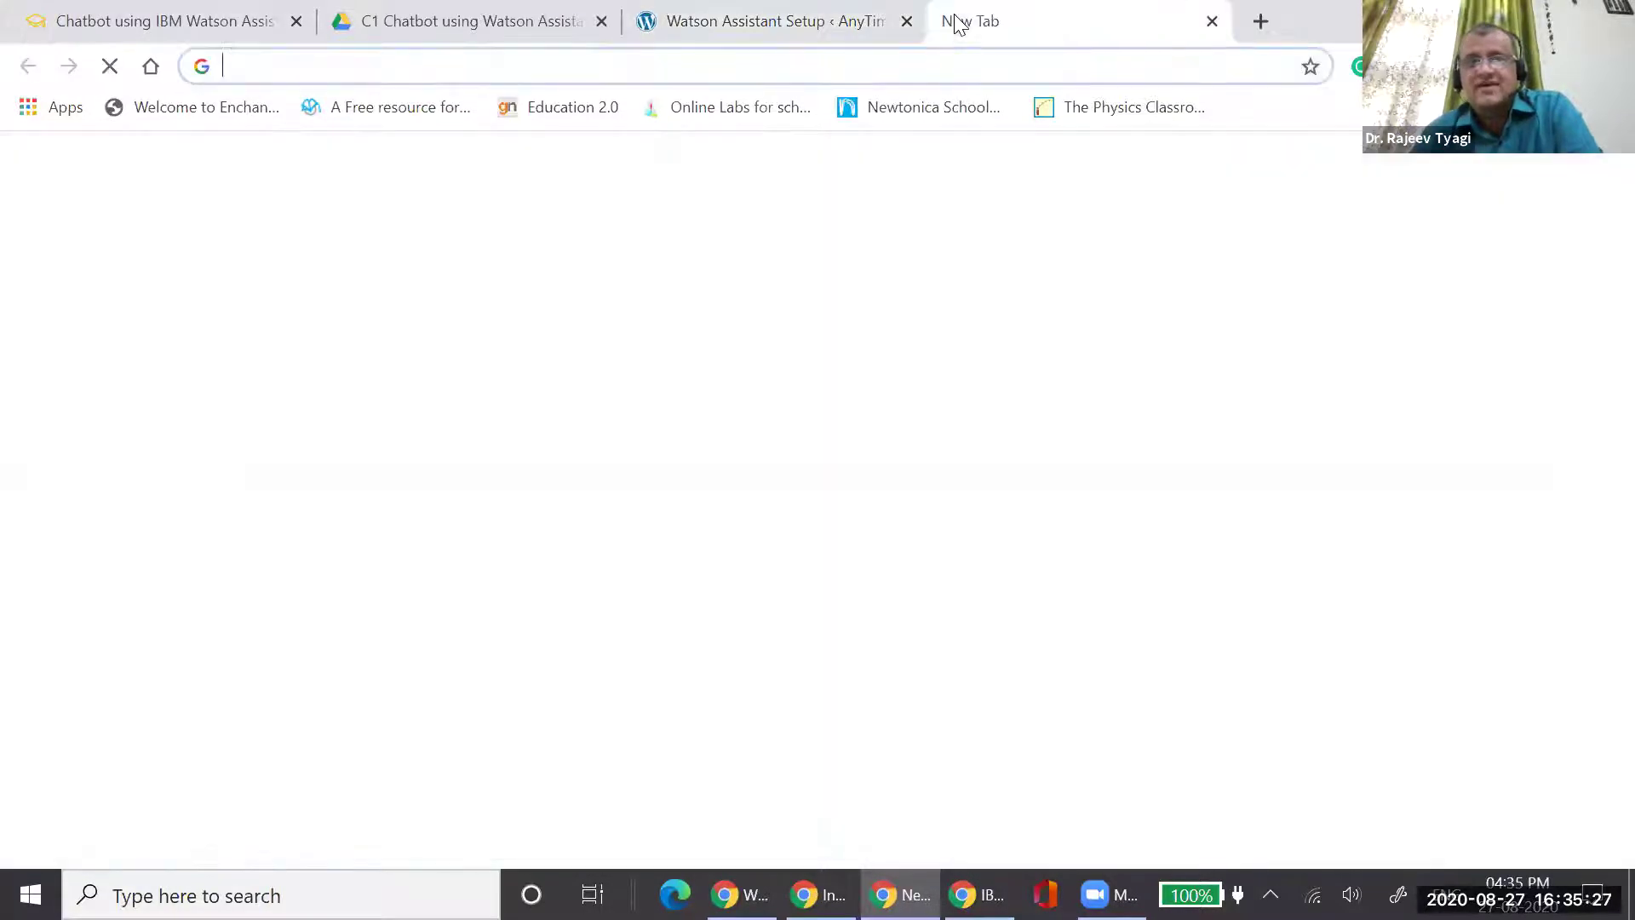
{"action": "type", "text": "any"}
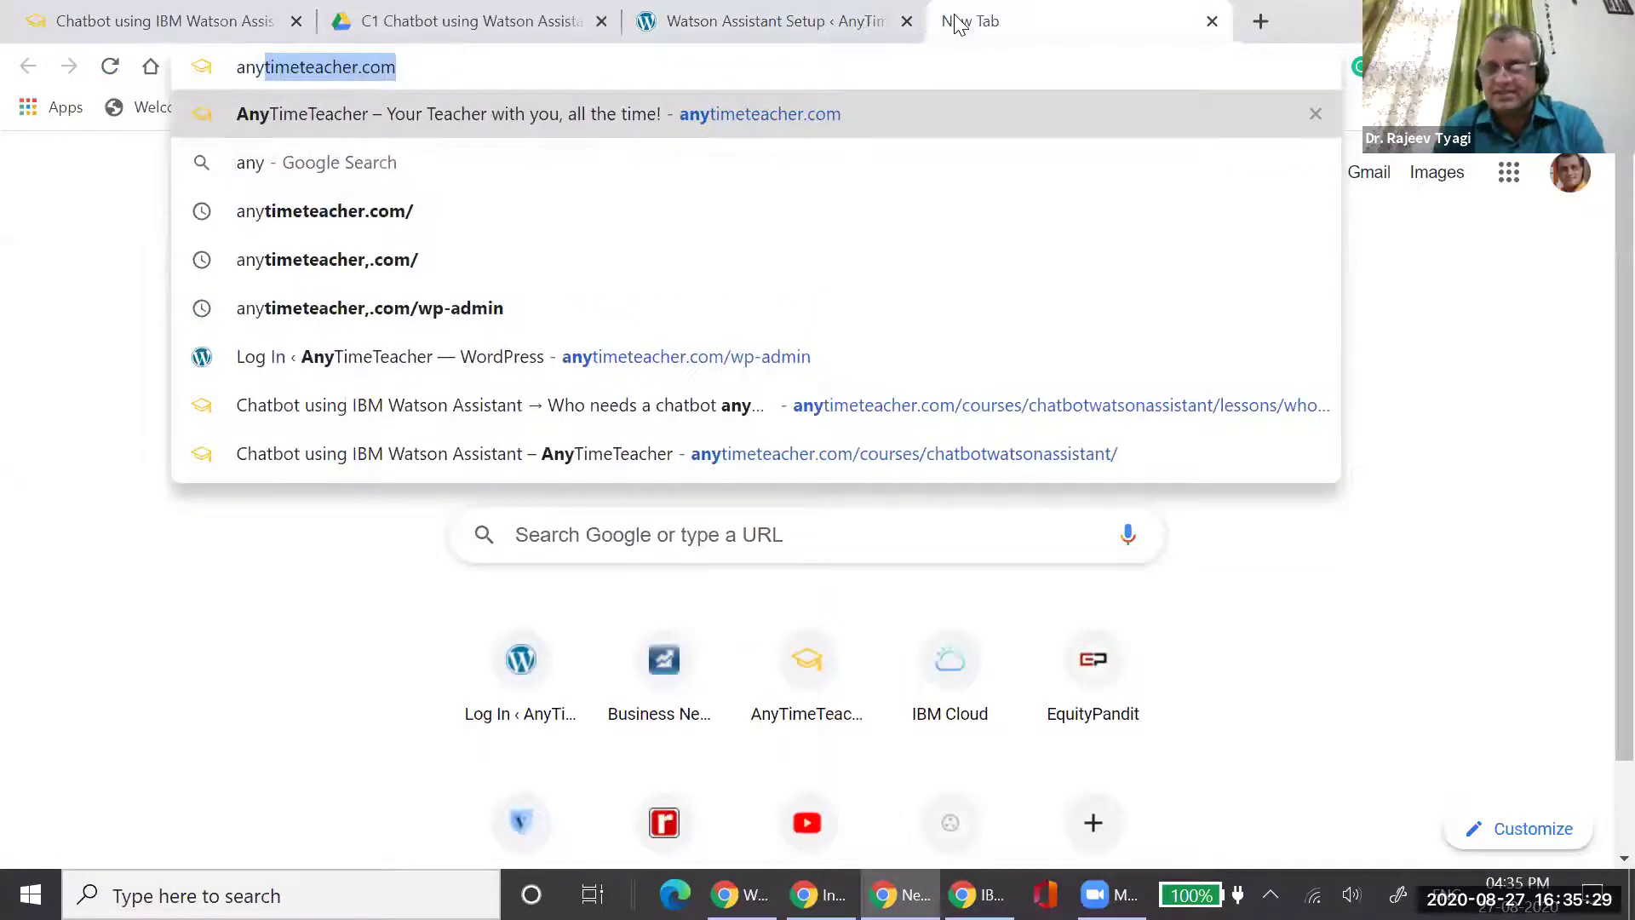
{"action": "key", "text": "Return"}
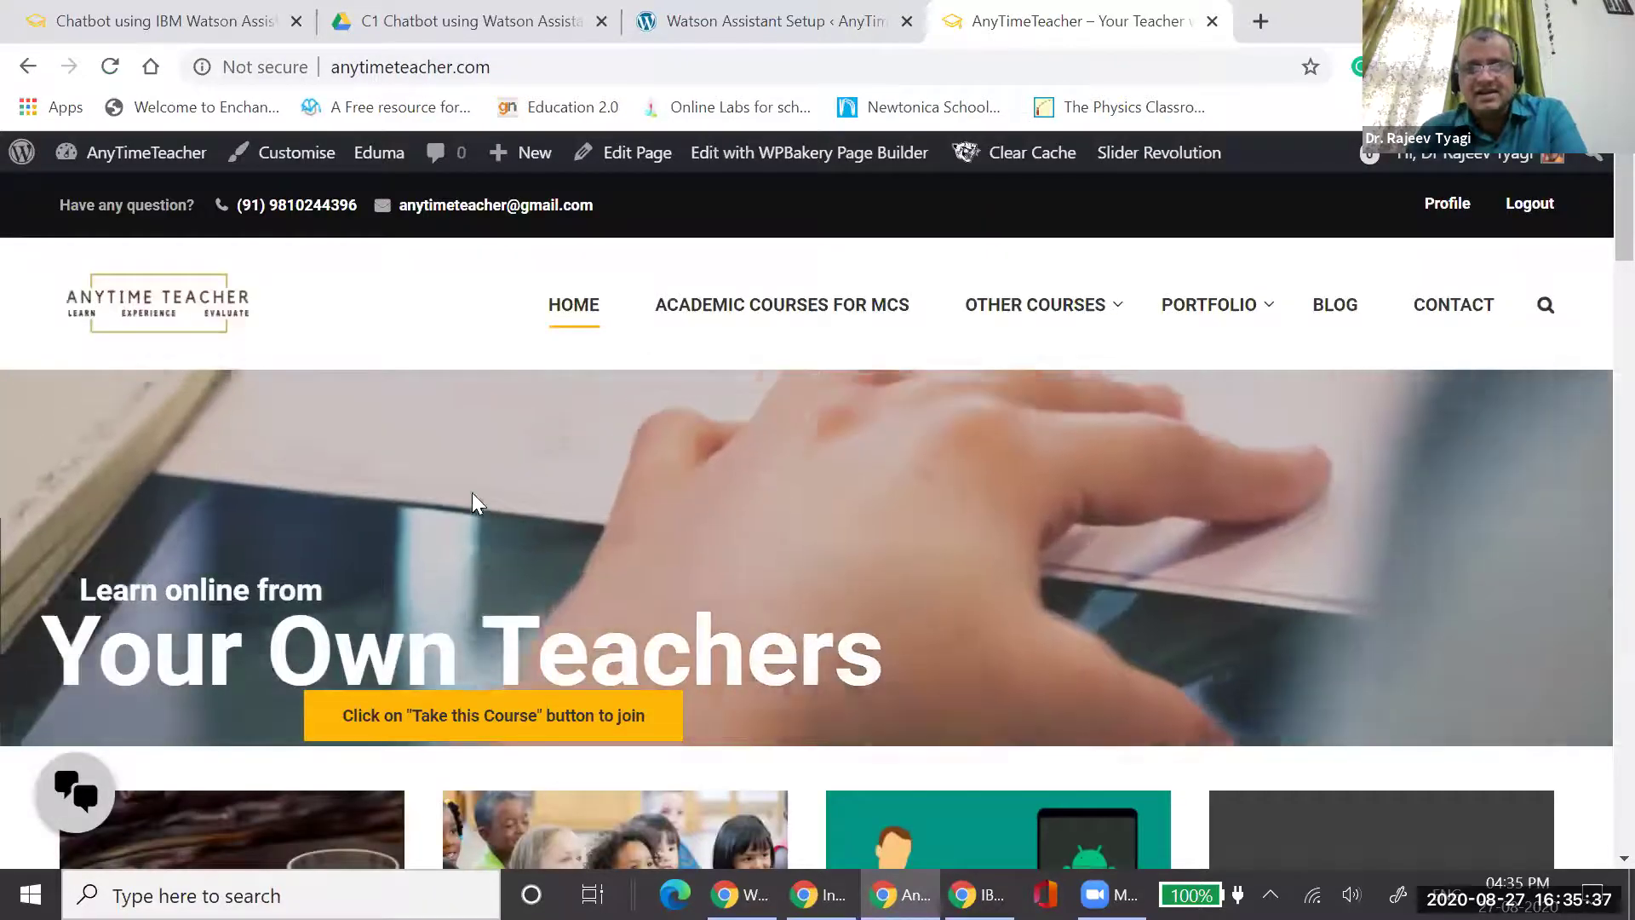
{"action": "scroll", "coordinate": [40, 792], "scroll_direction": "down", "scroll_amount": 2}
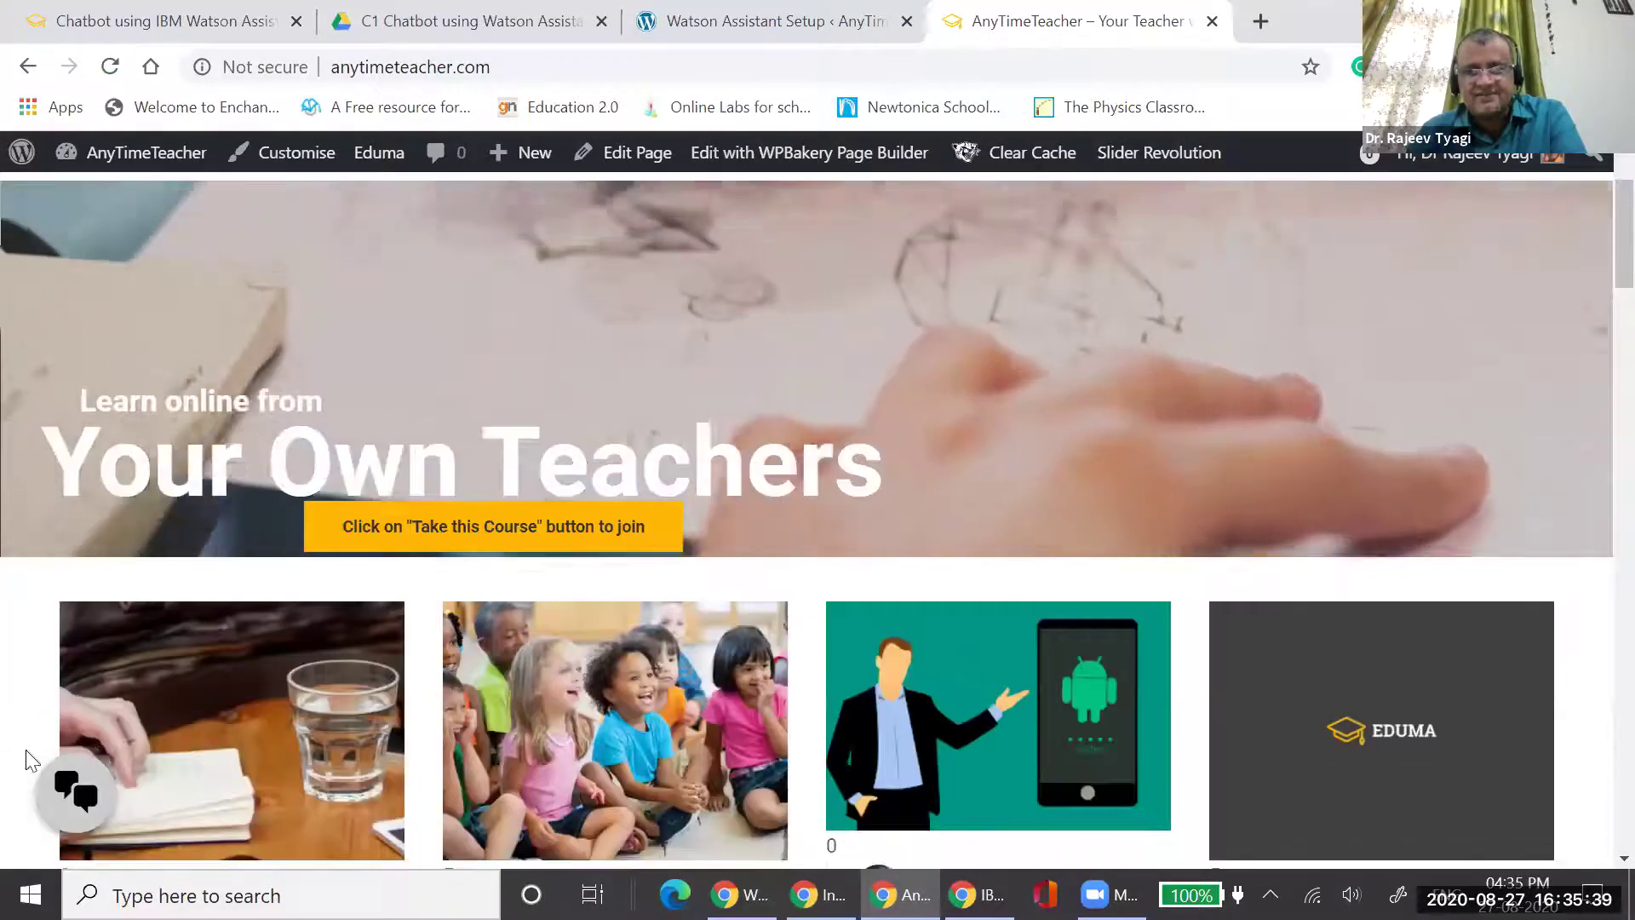
{"action": "left_click", "coordinate": [64, 800]}
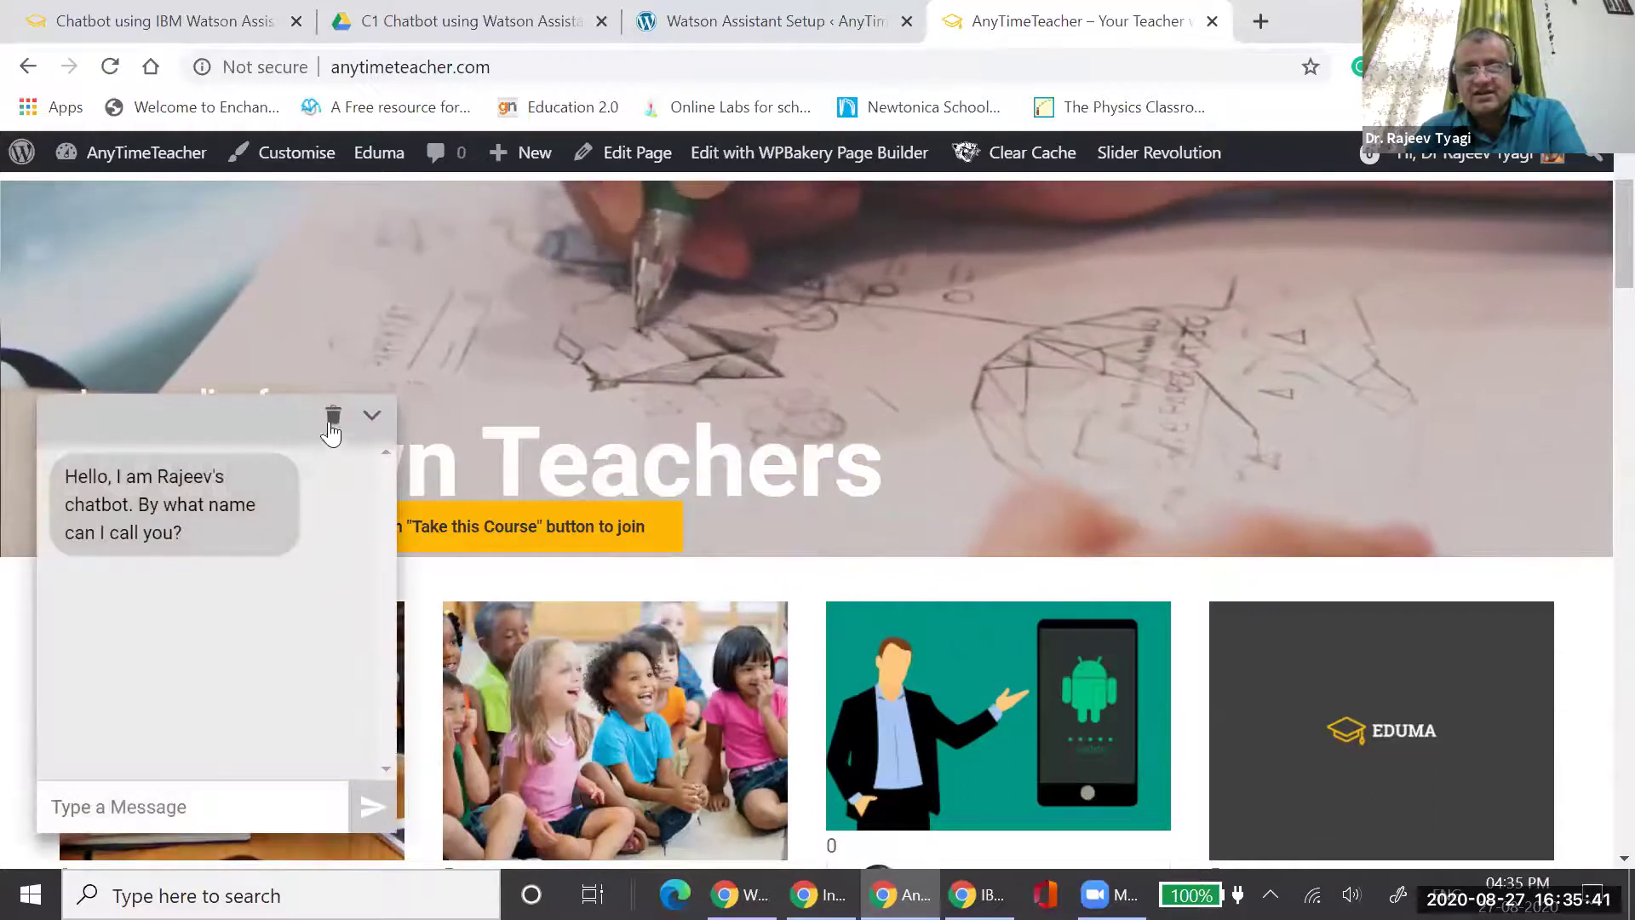
Clear the widget's conversation repeatedly to restart the chatbot with a fresh greeting
{"action": "left_click", "coordinate": [333, 417]}
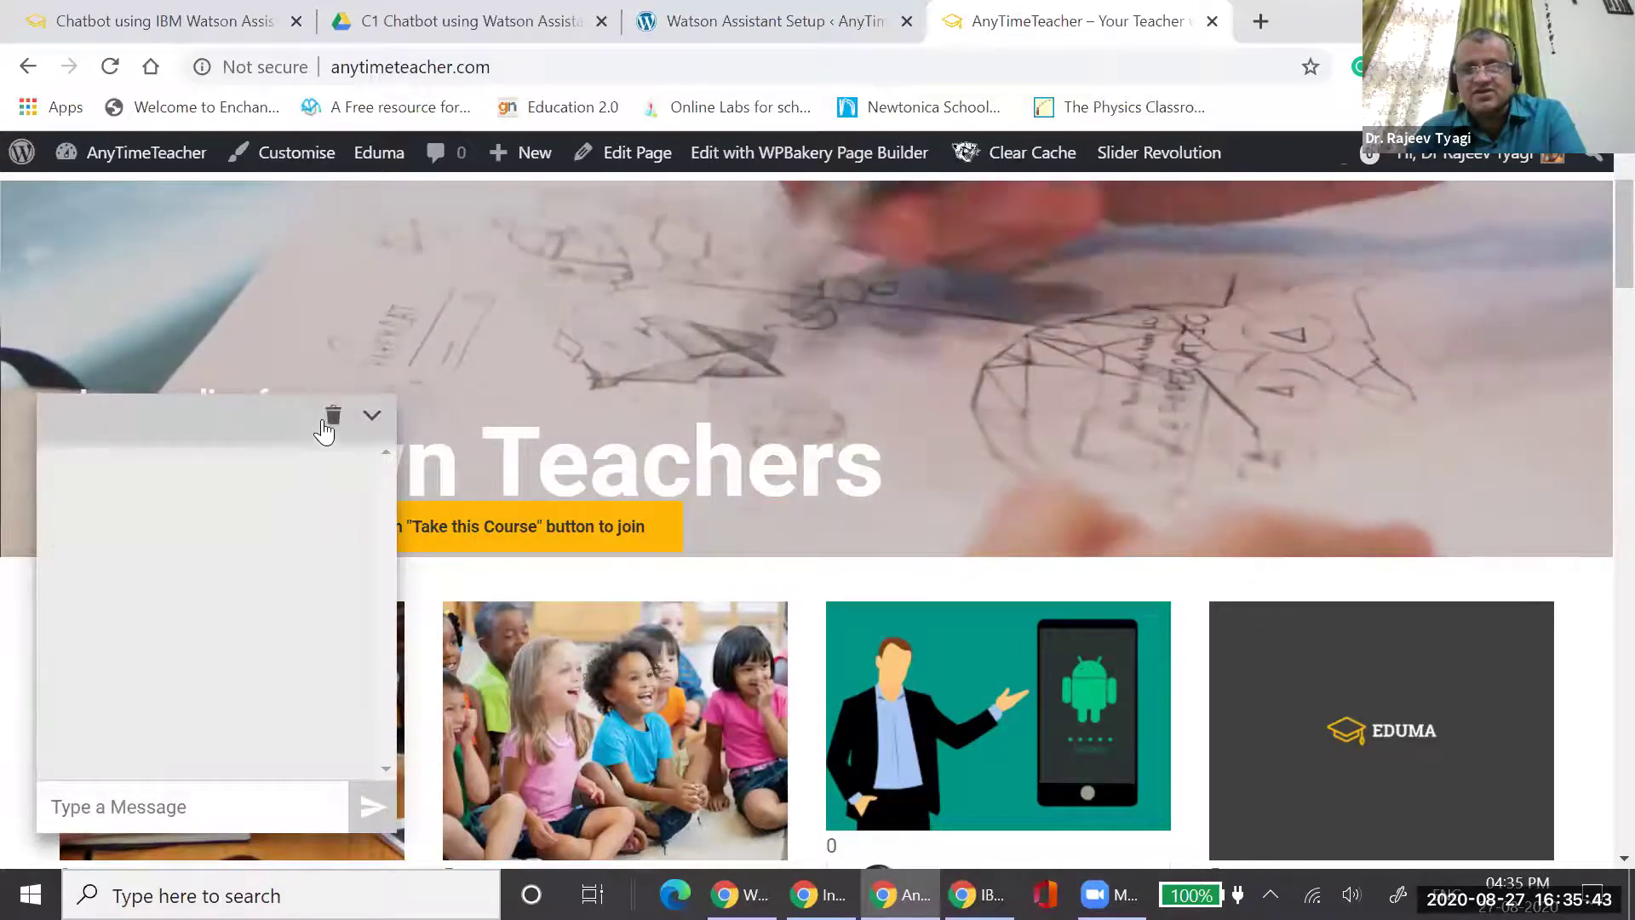
{"action": "left_click", "coordinate": [333, 416]}
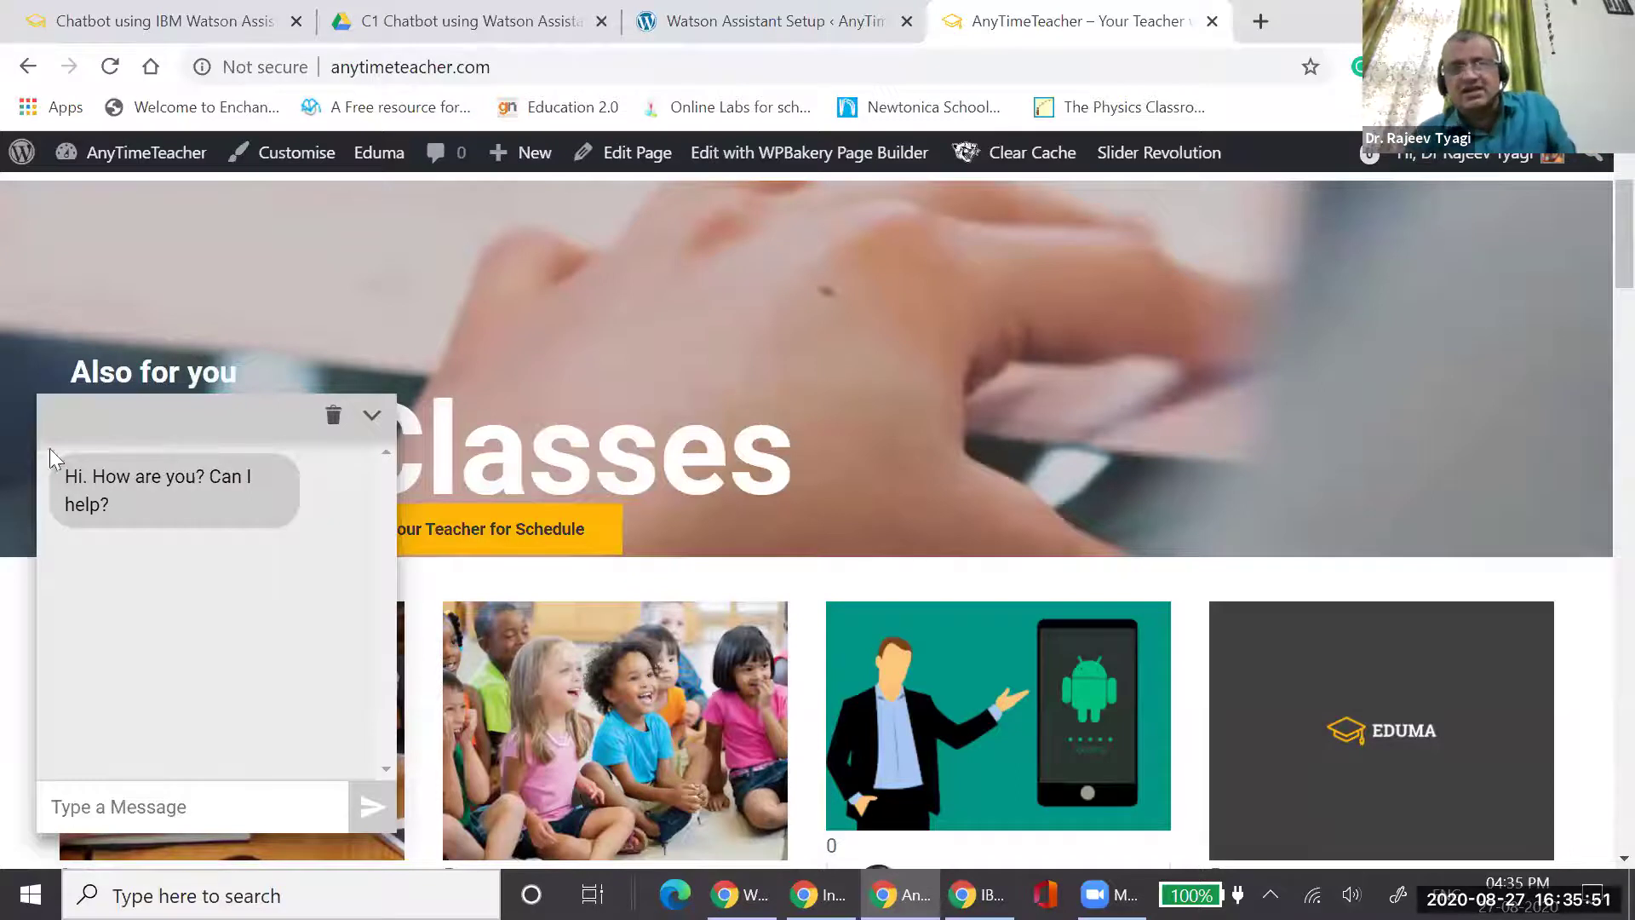
{"action": "left_click", "coordinate": [371, 417]}
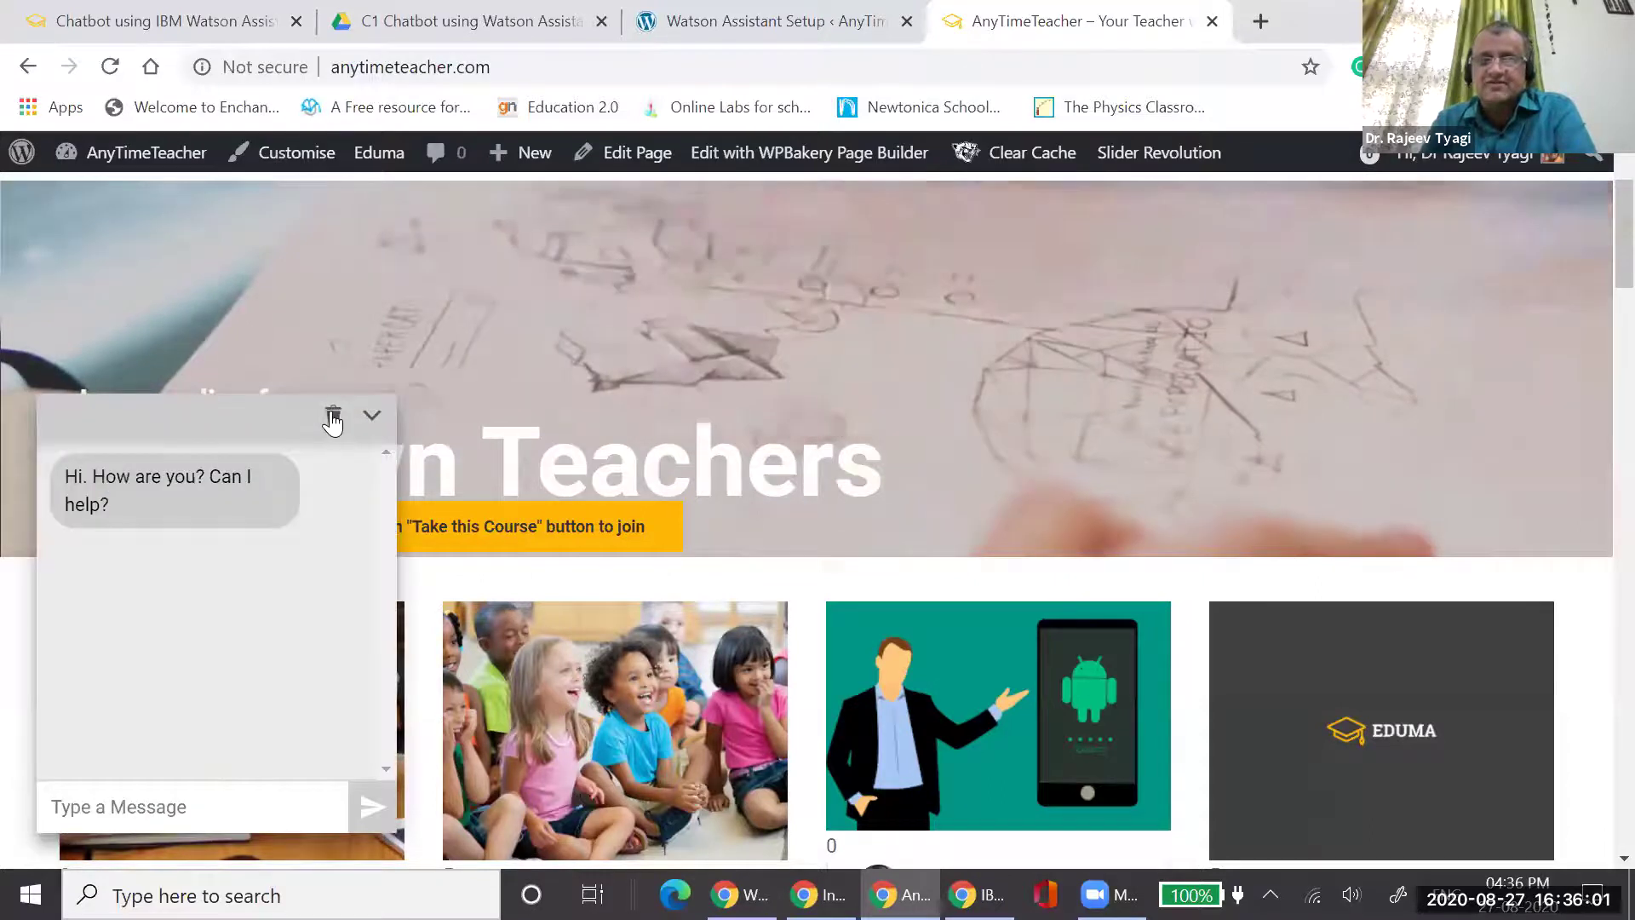
{"action": "left_click", "coordinate": [332, 415]}
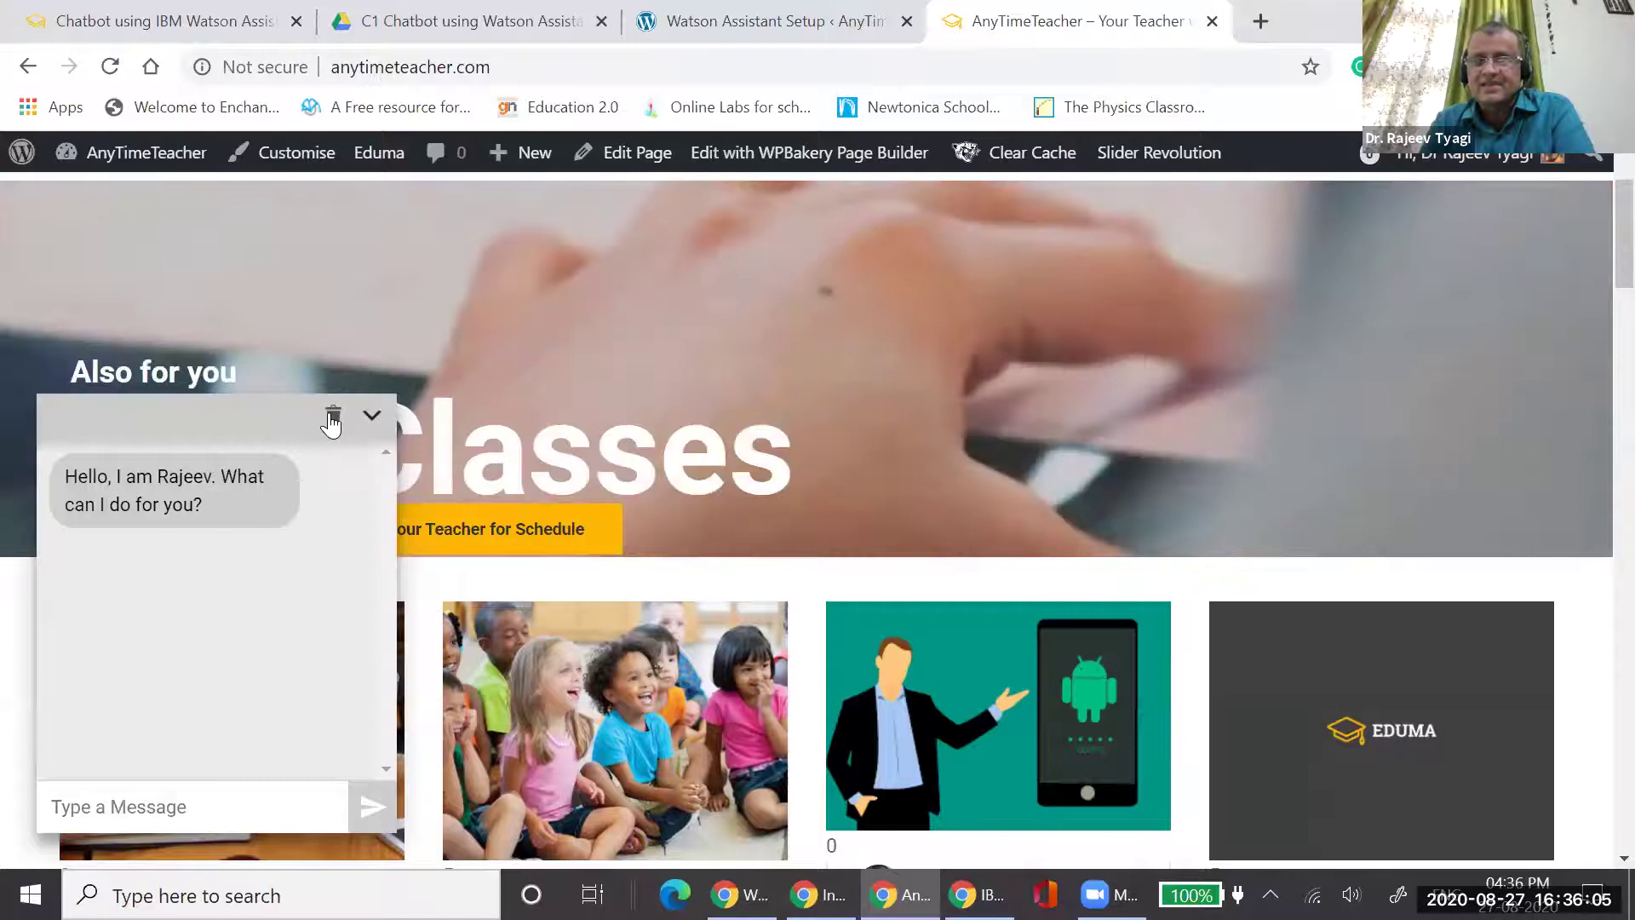
{"action": "left_click", "coordinate": [332, 415]}
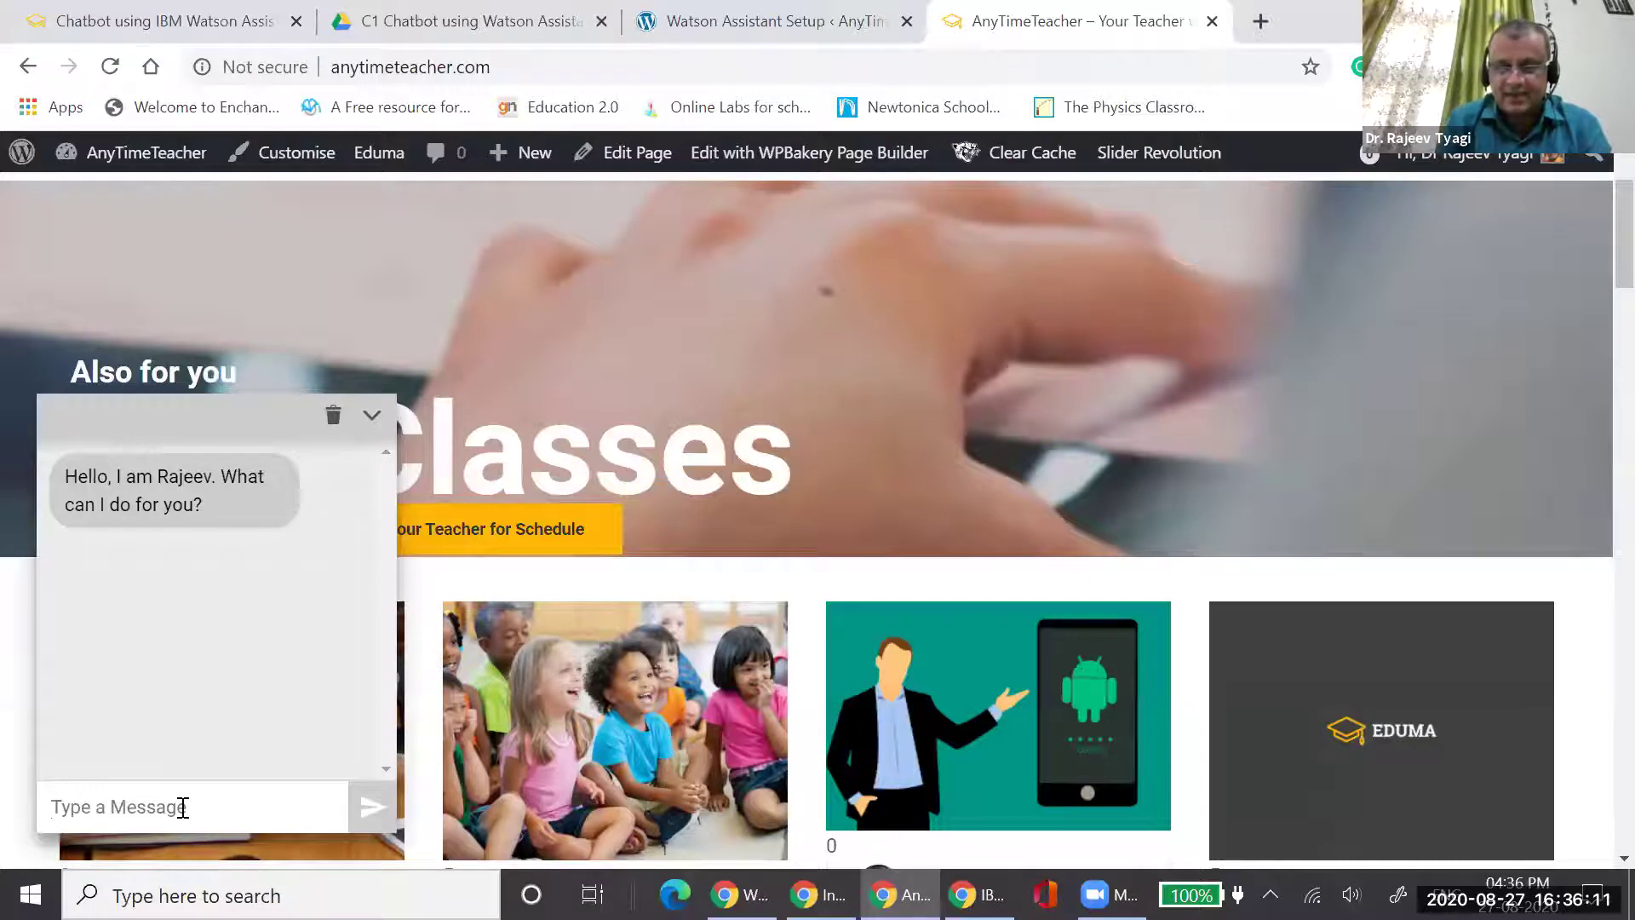
Test the website chatbot by asking "how can I reach your place?"
{"action": "type", "text": "how can I reach y"}
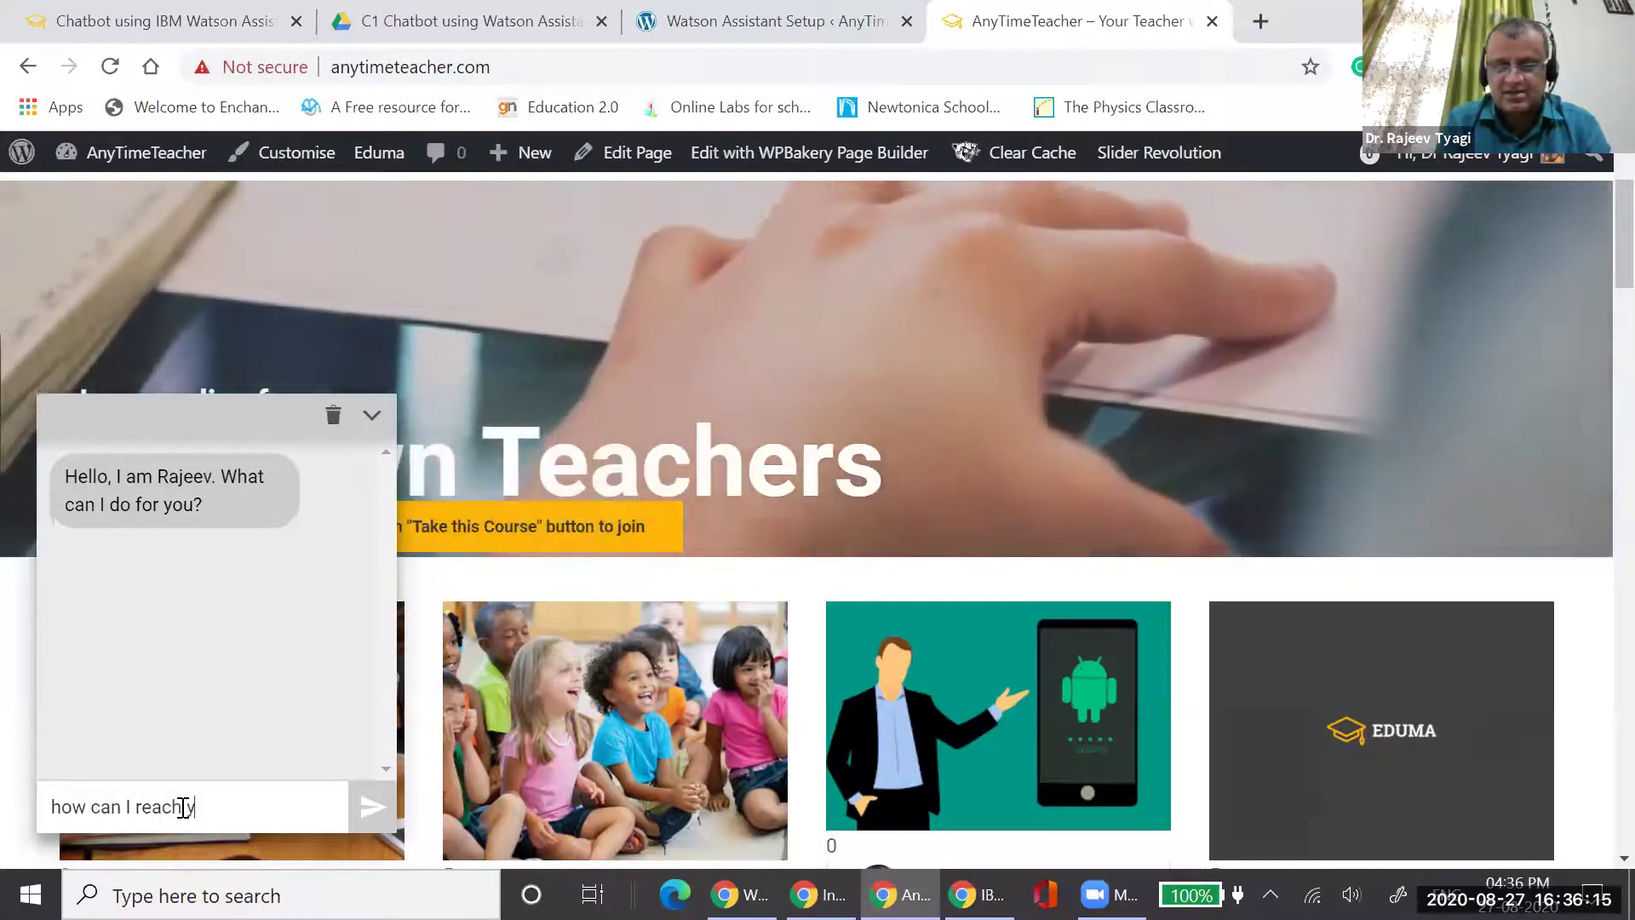
{"action": "type", "text": "our place?"}
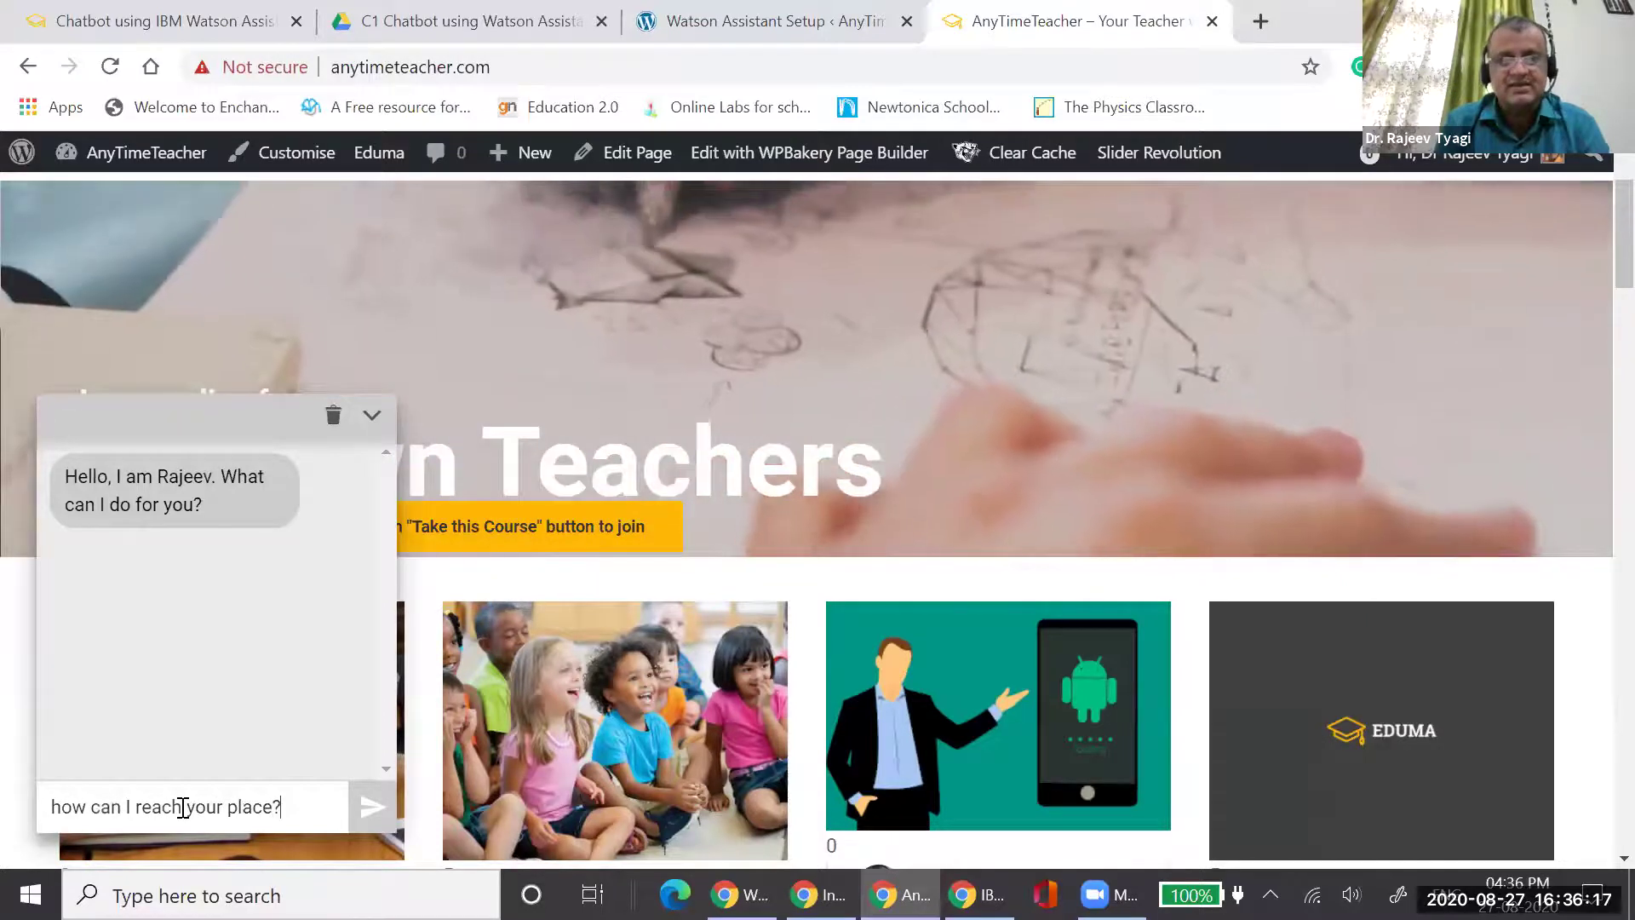
{"action": "key", "text": "Return"}
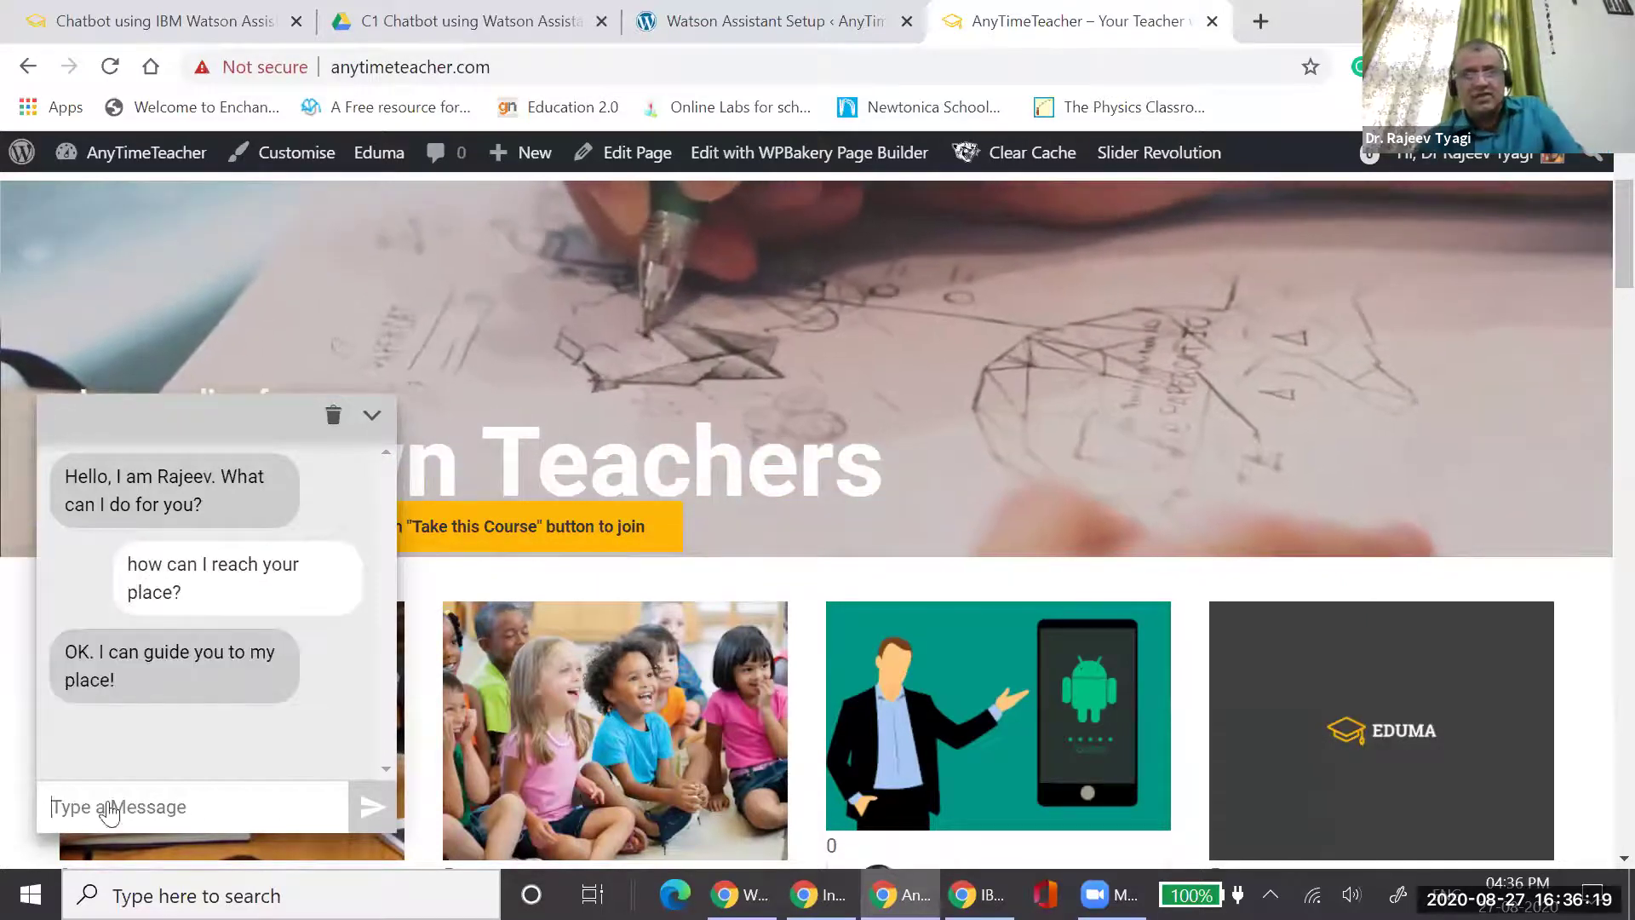
Test the chatbot's subject replies by sending "Do you teach Physics?" and "I wish I study bio"
{"action": "left_click", "coordinate": [199, 809]}
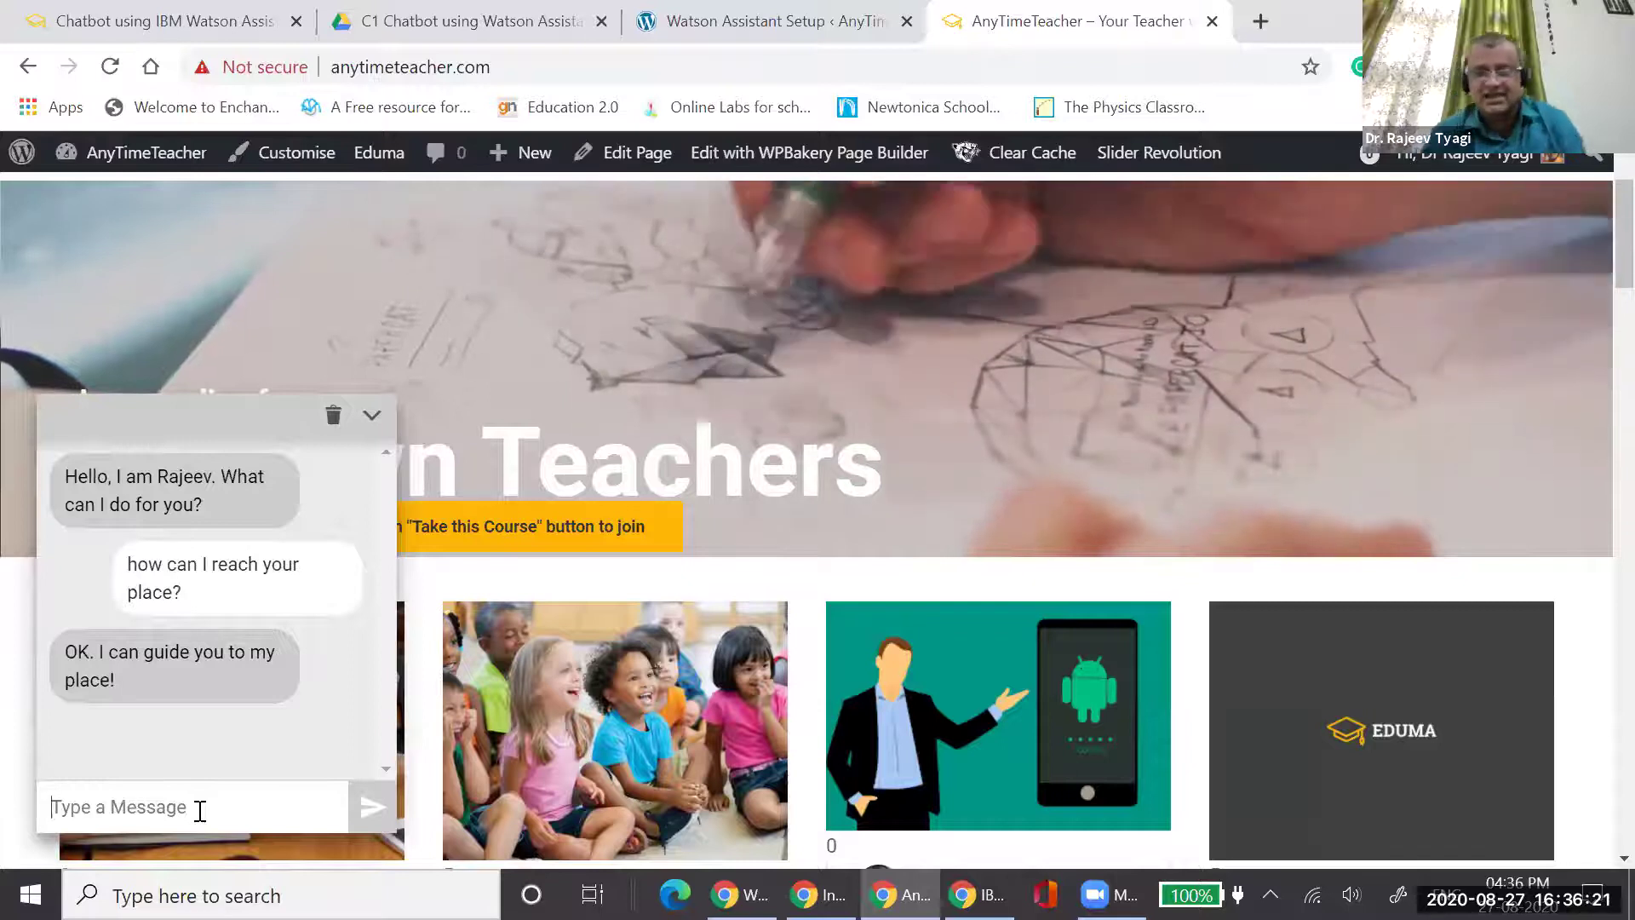
{"action": "type", "text": "Do you"}
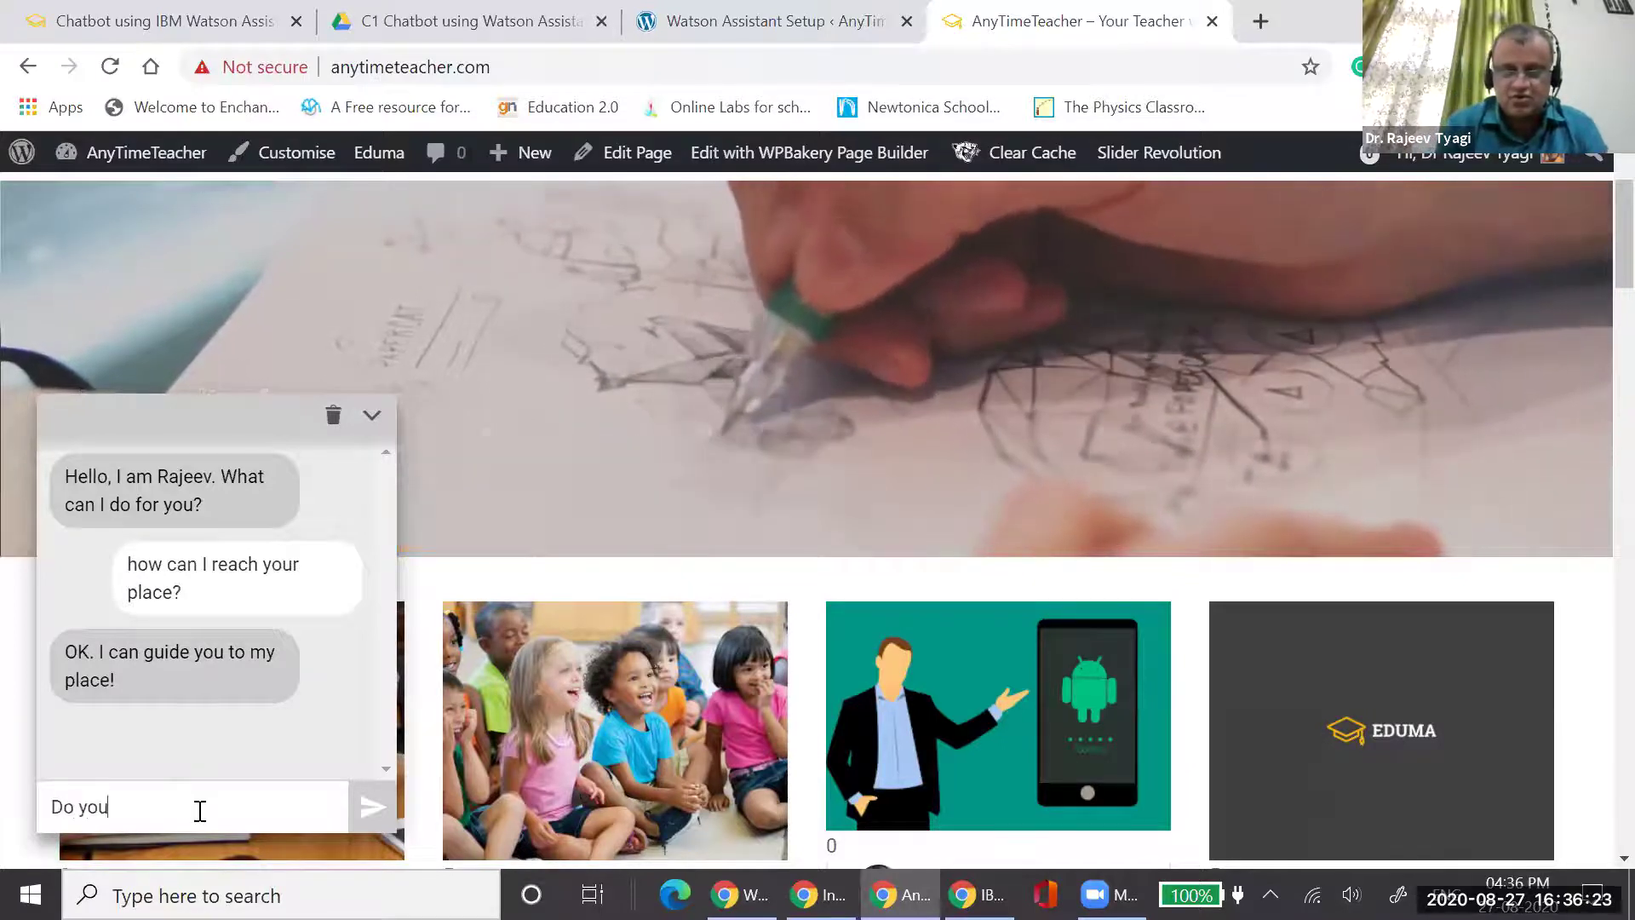
{"action": "type", "text": " teach Physics?"}
{"action": "key", "text": "Return"}
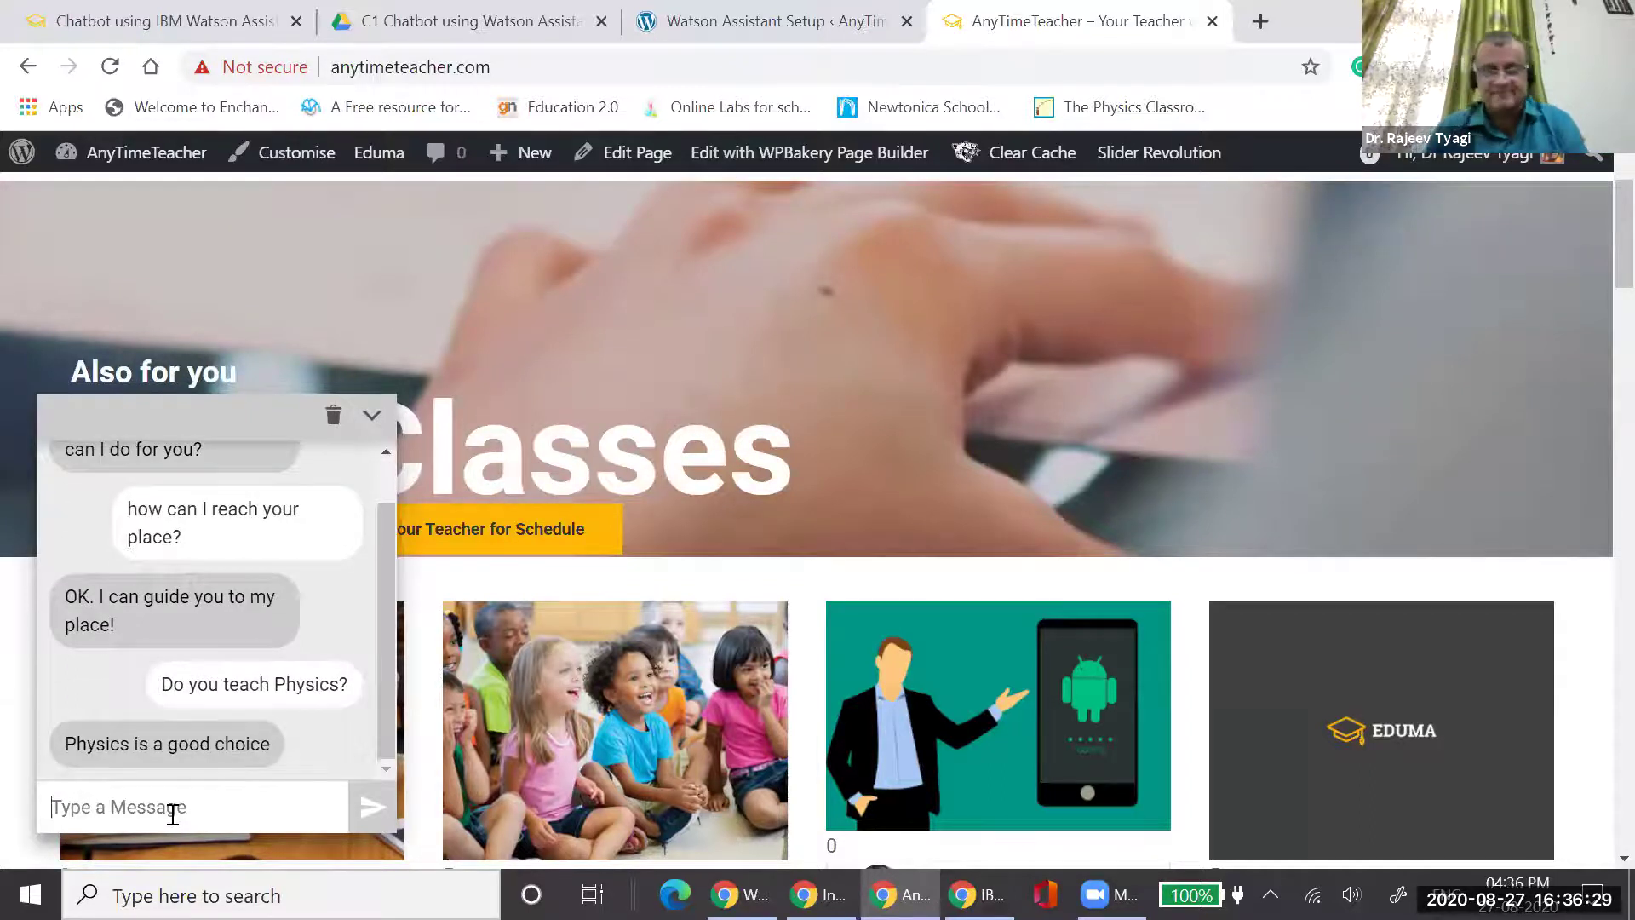
{"action": "type", "text": "I wish I study "}
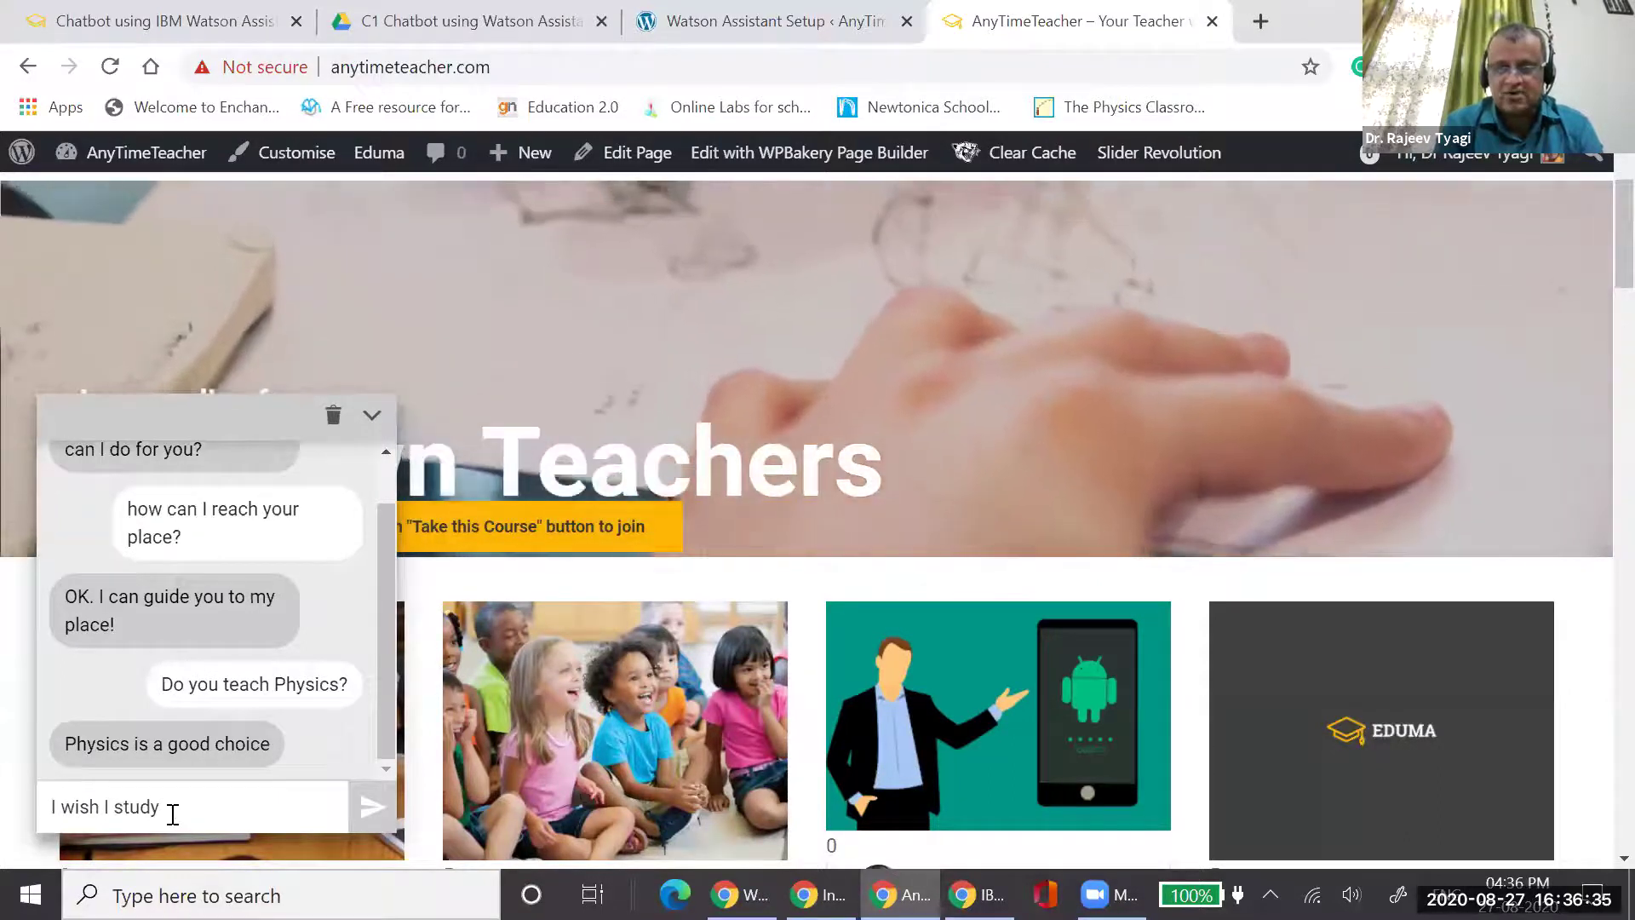
{"action": "type", "text": "bio"}
{"action": "key", "text": "Return"}
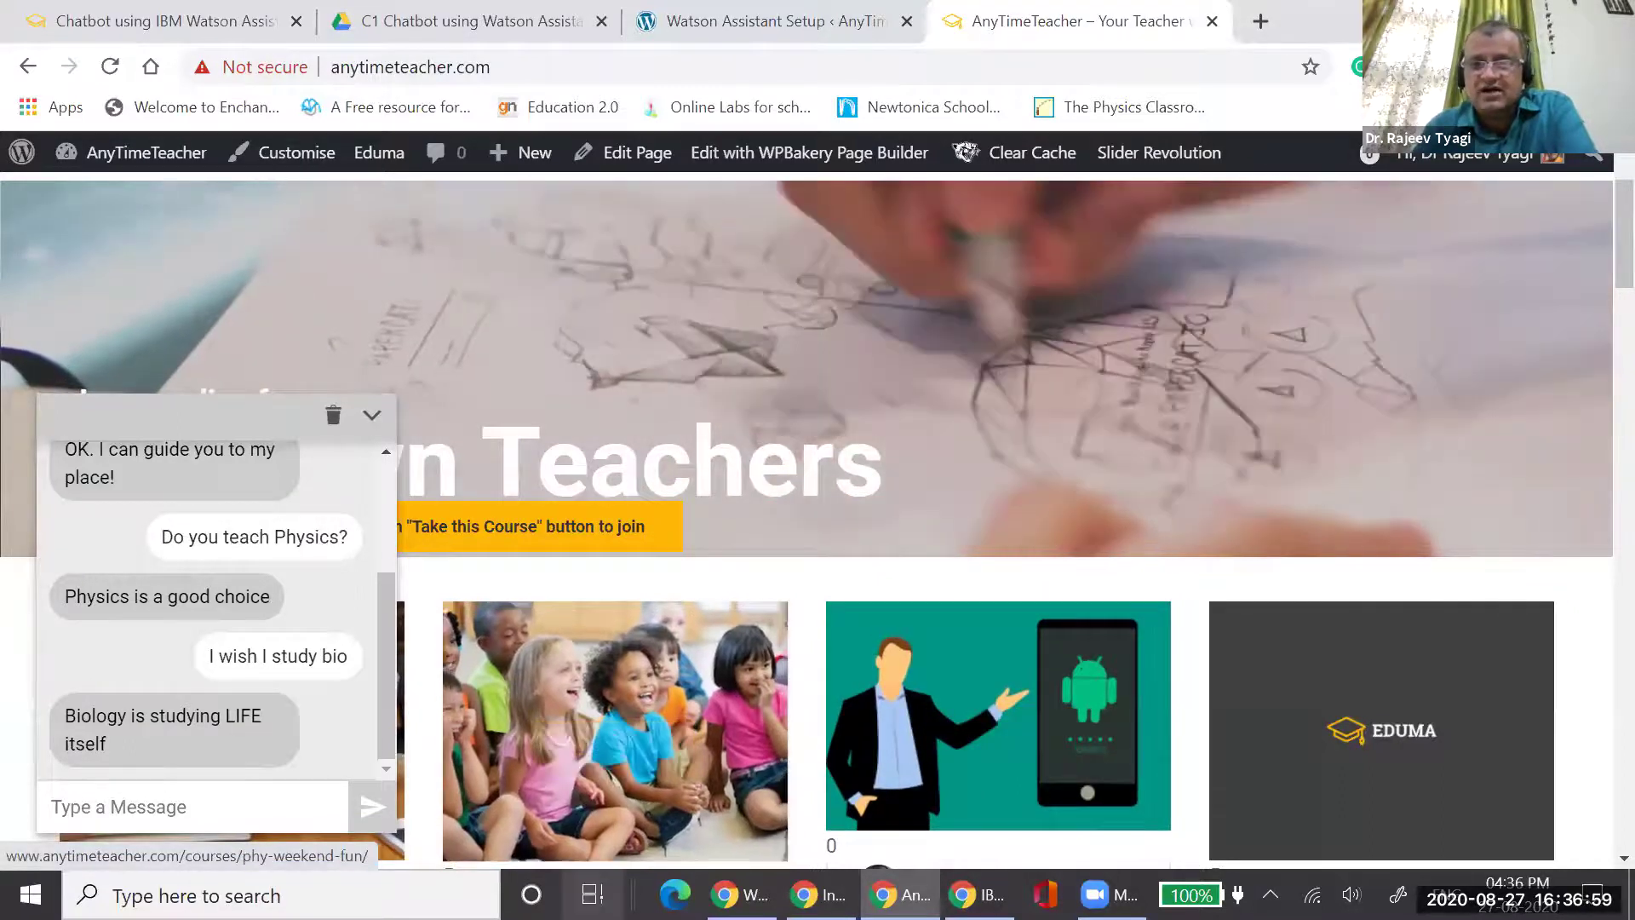
Switch to IBM Watson Assistant, close the API details, and open the My CEMCA Asstt bot assistant
{"action": "key", "text": "alt+Tab"}
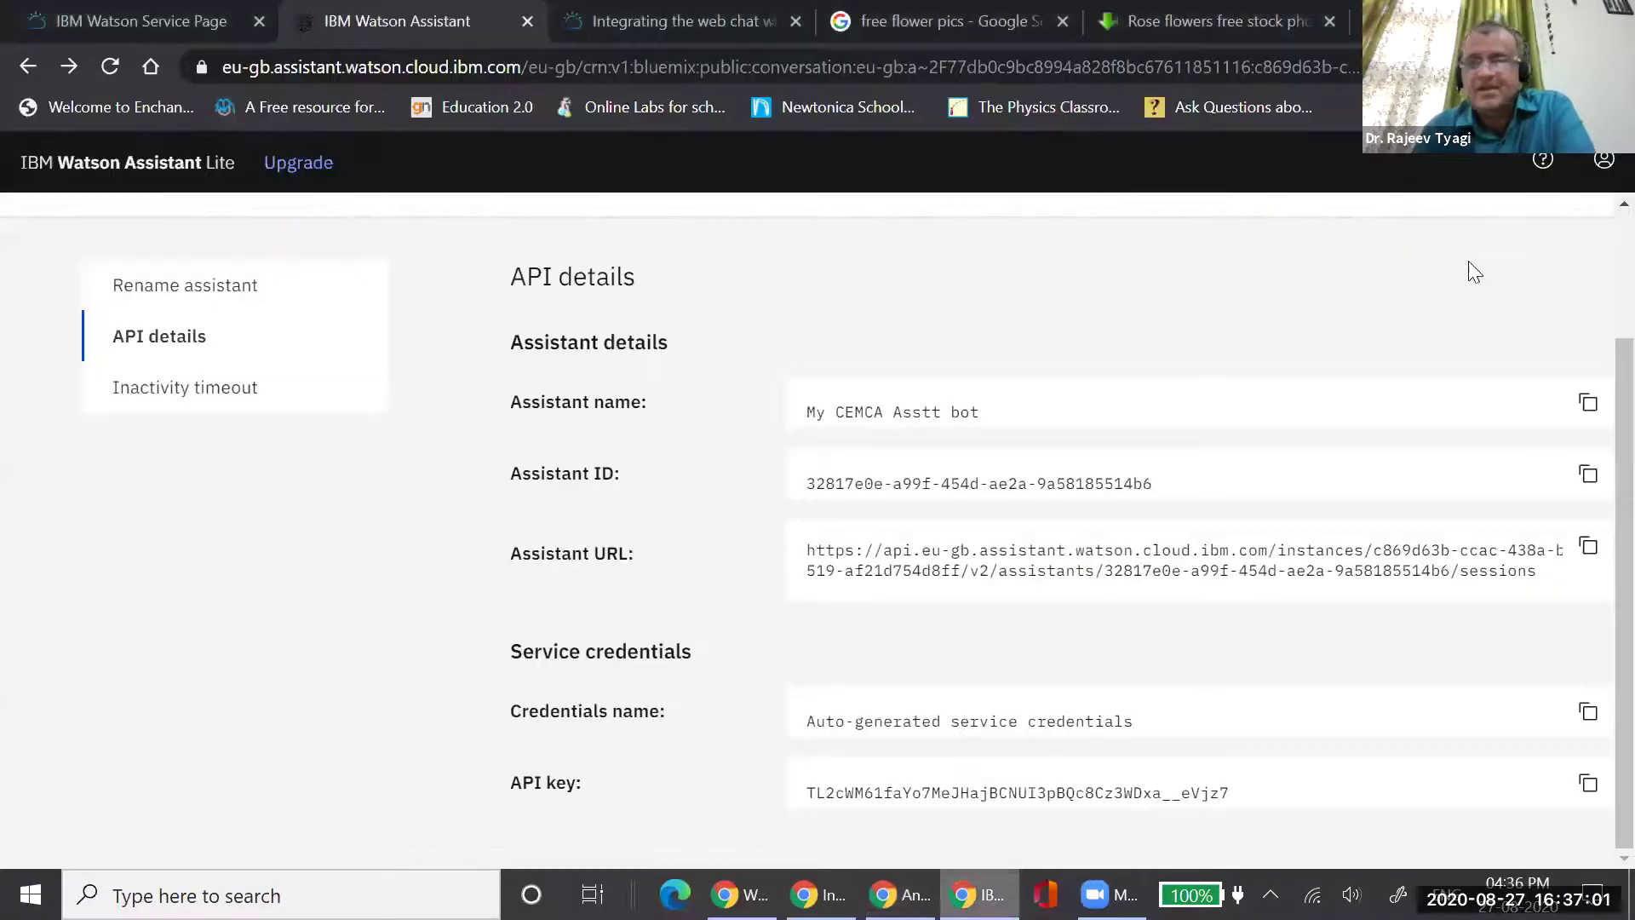
{"action": "scroll", "coordinate": [1548, 234], "scroll_direction": "up", "scroll_amount": 2}
{"action": "left_click", "coordinate": [1583, 224]}
{"action": "scroll", "coordinate": [357, 577], "scroll_direction": "down", "scroll_amount": 1}
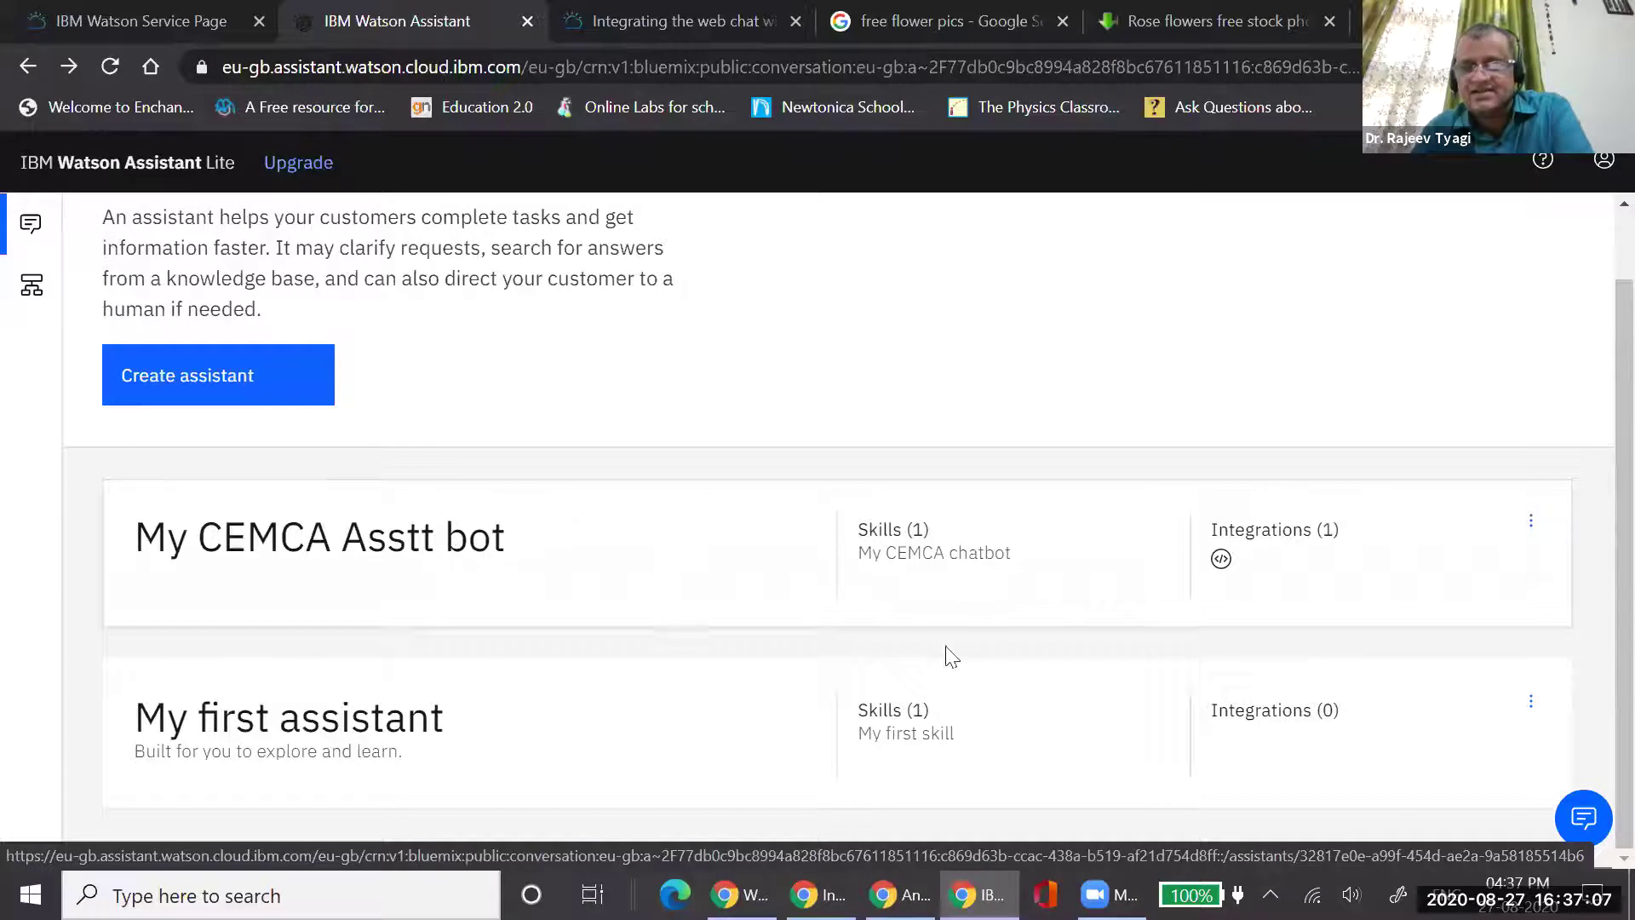
{"action": "left_click", "coordinate": [1276, 537]}
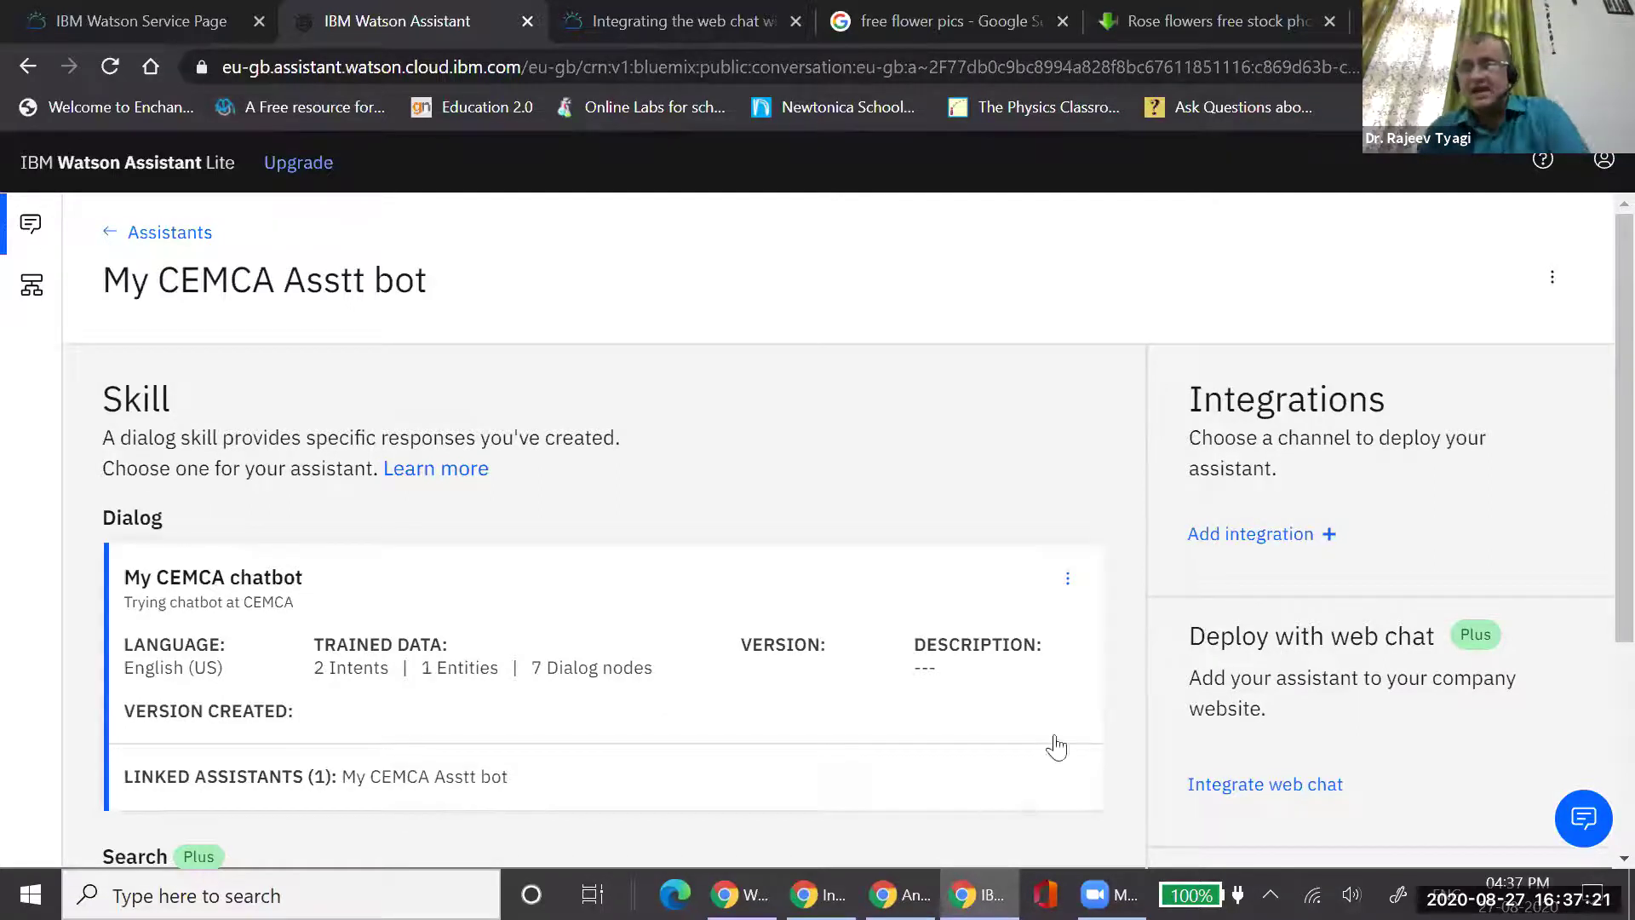
Create a Preview link integration named "My Preview link from CEMCA" for My CEMCA Asstt bot and select its generated URL
{"action": "left_click", "coordinate": [1235, 536]}
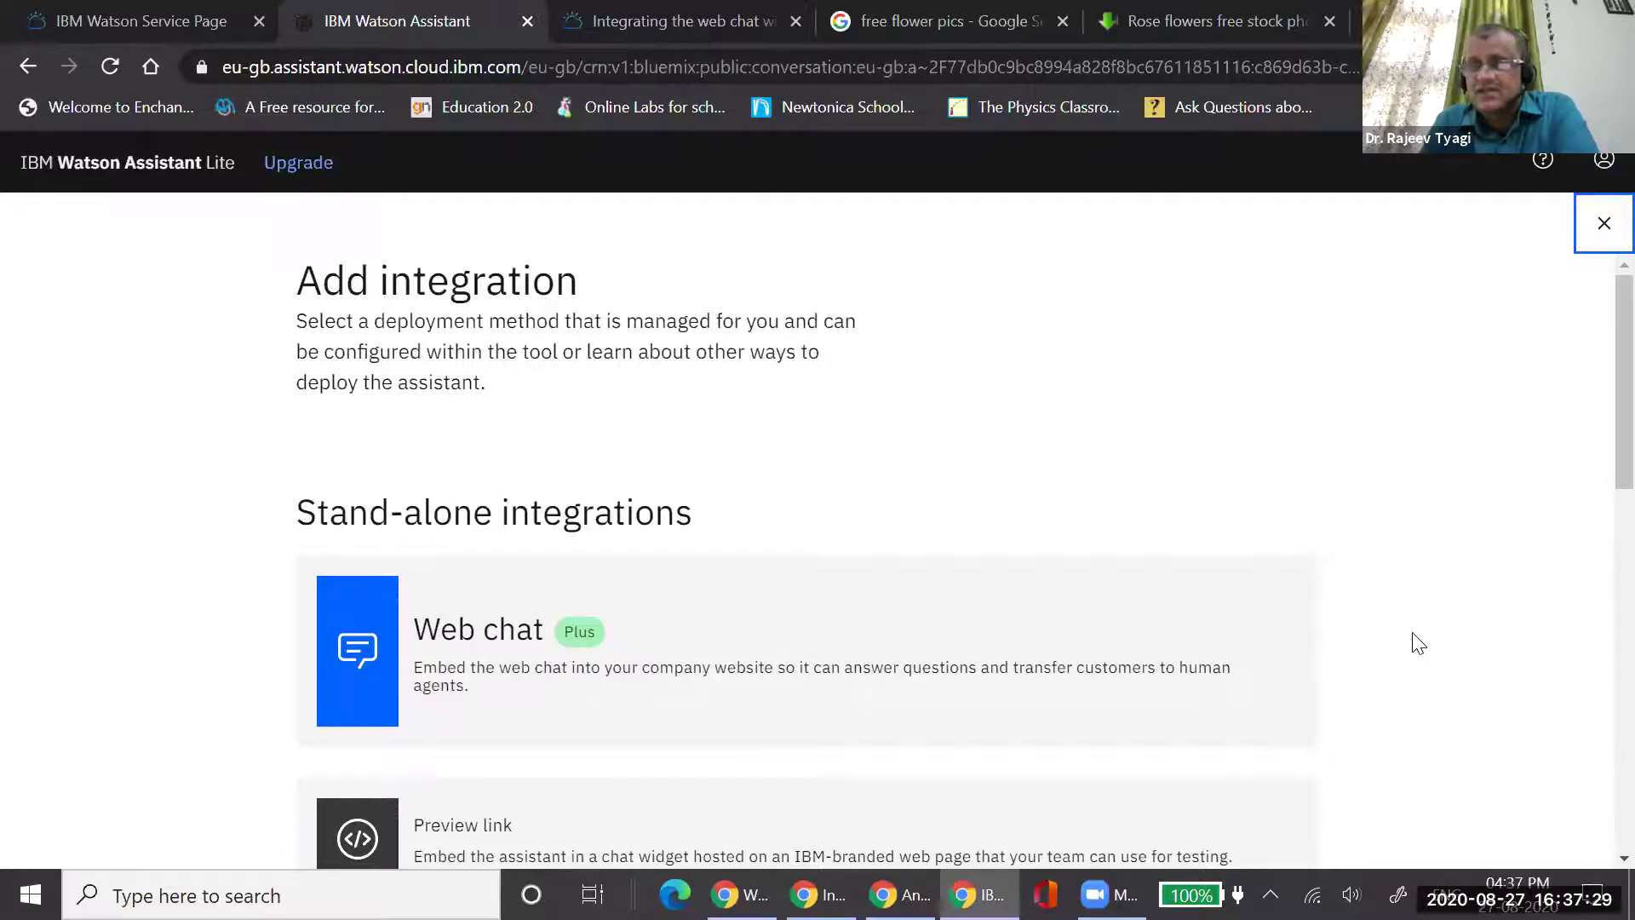
{"action": "scroll", "coordinate": [1418, 643], "scroll_direction": "down", "scroll_amount": 3}
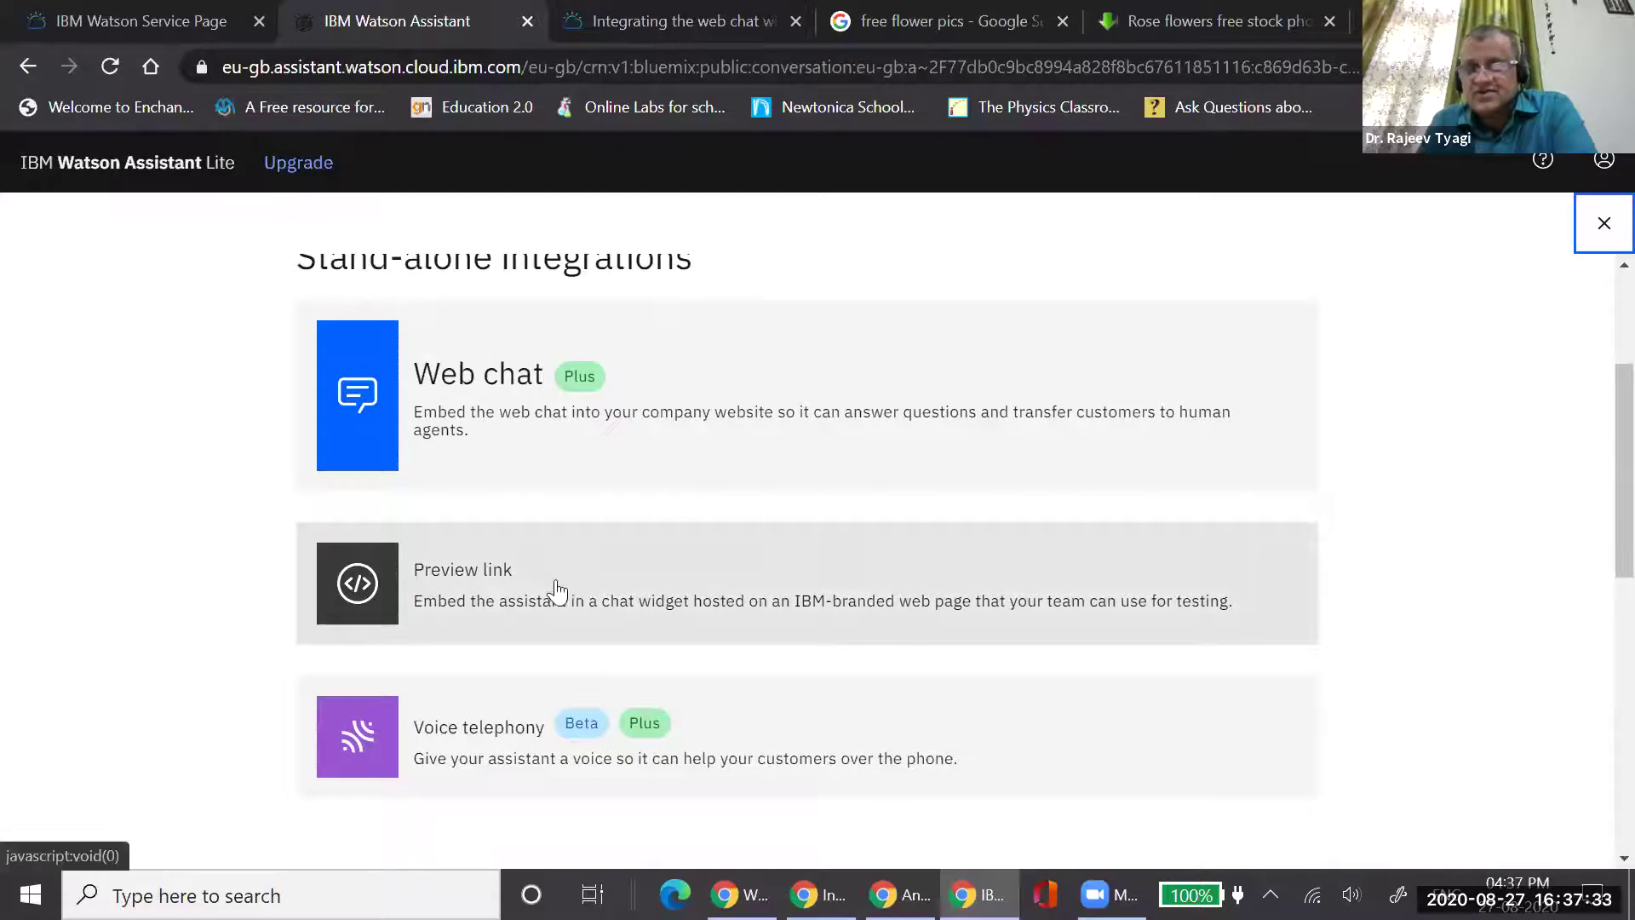
{"action": "left_click", "coordinate": [484, 589]}
{"action": "left_click", "coordinate": [106, 722]}
{"action": "left_click", "coordinate": [63, 414]}
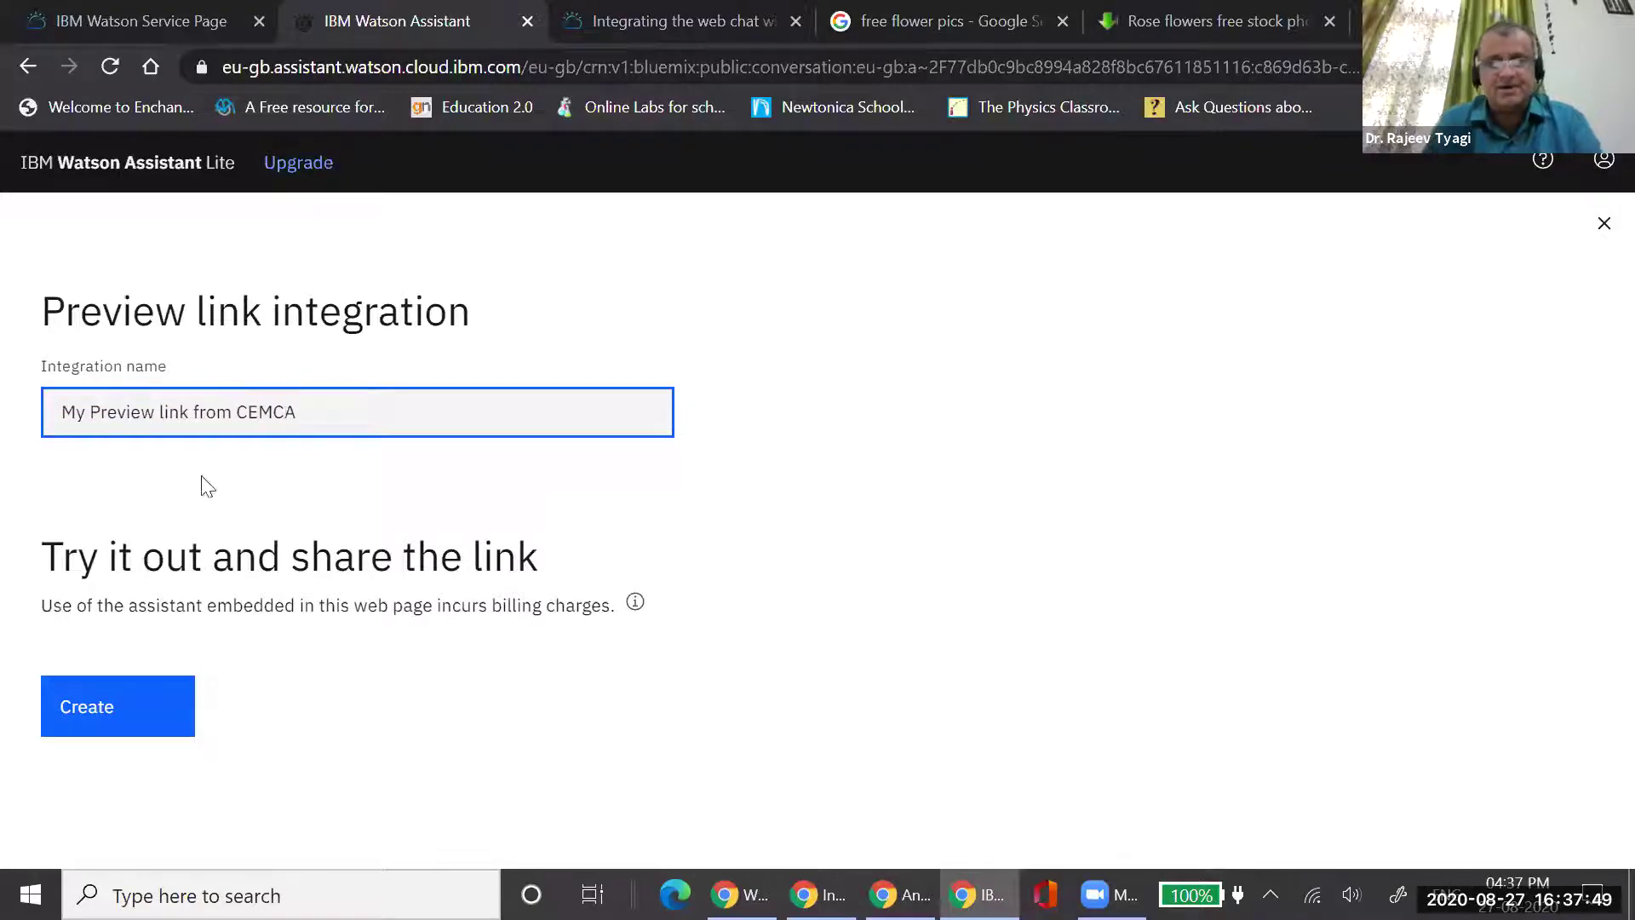
{"action": "left_click", "coordinate": [72, 695]}
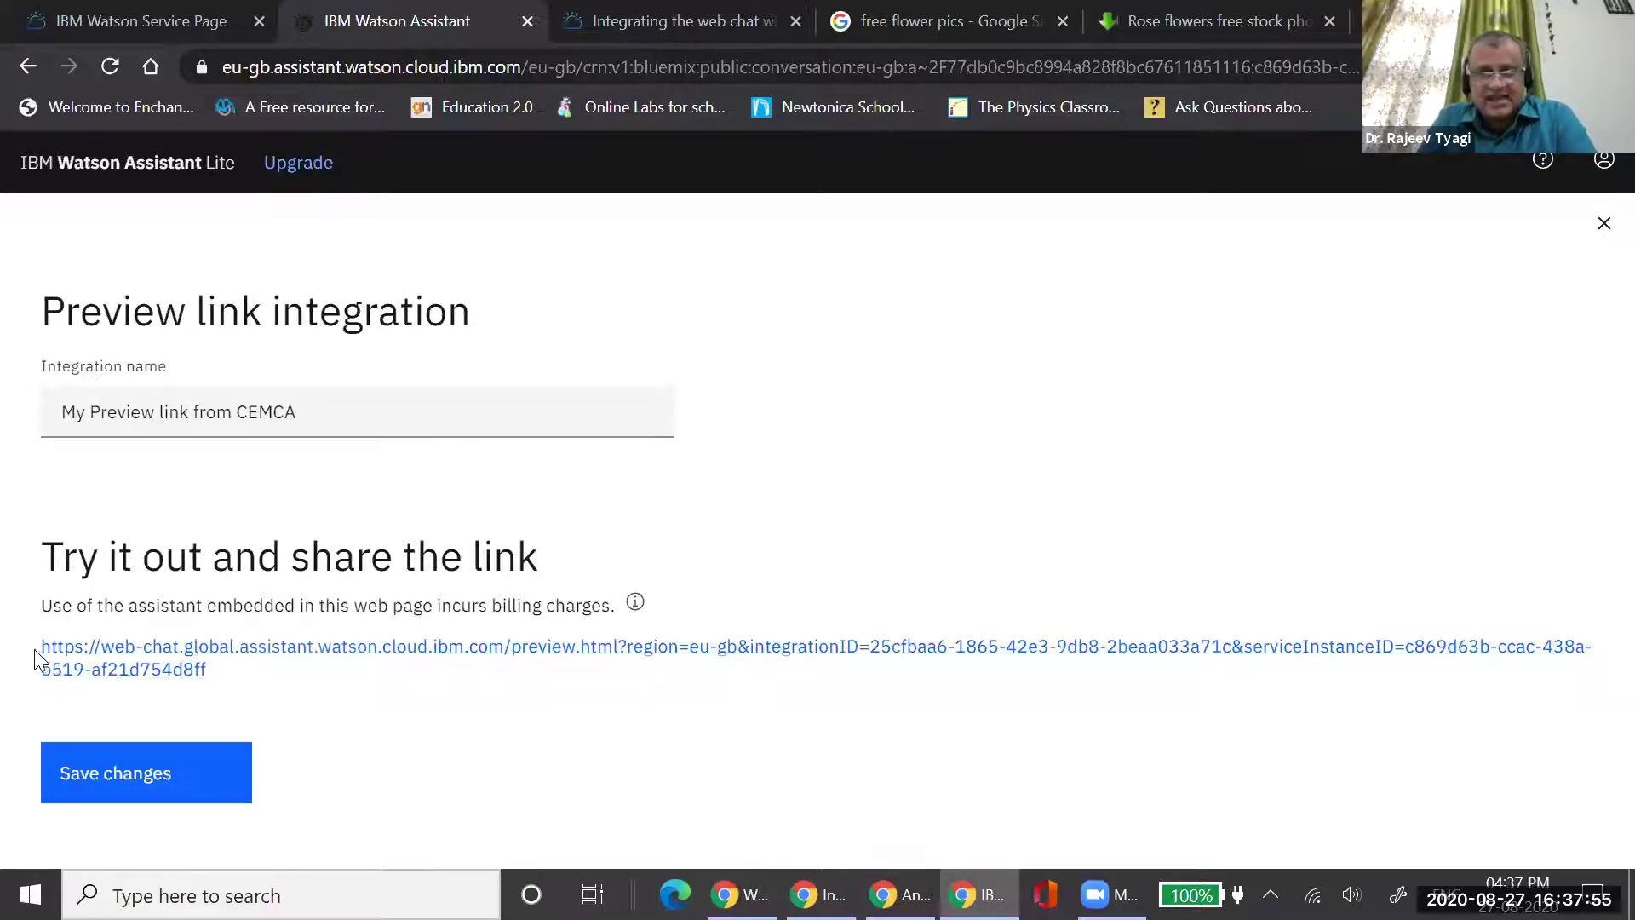
{"action": "left_click_drag", "start_coordinate": [38, 656], "coordinate": [232, 681]}
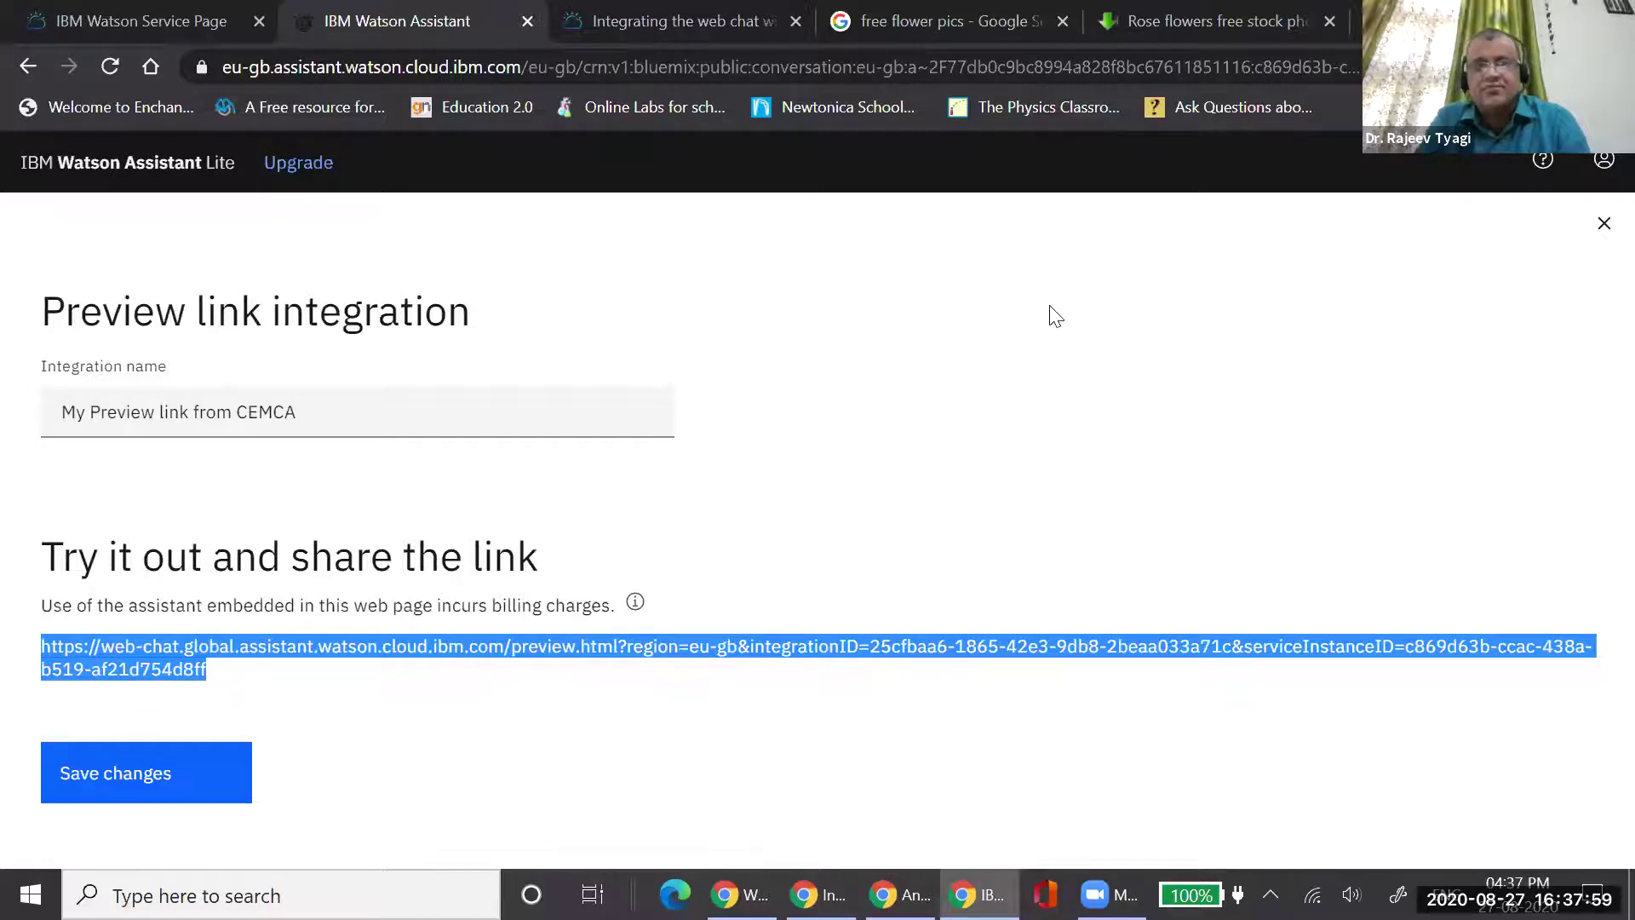